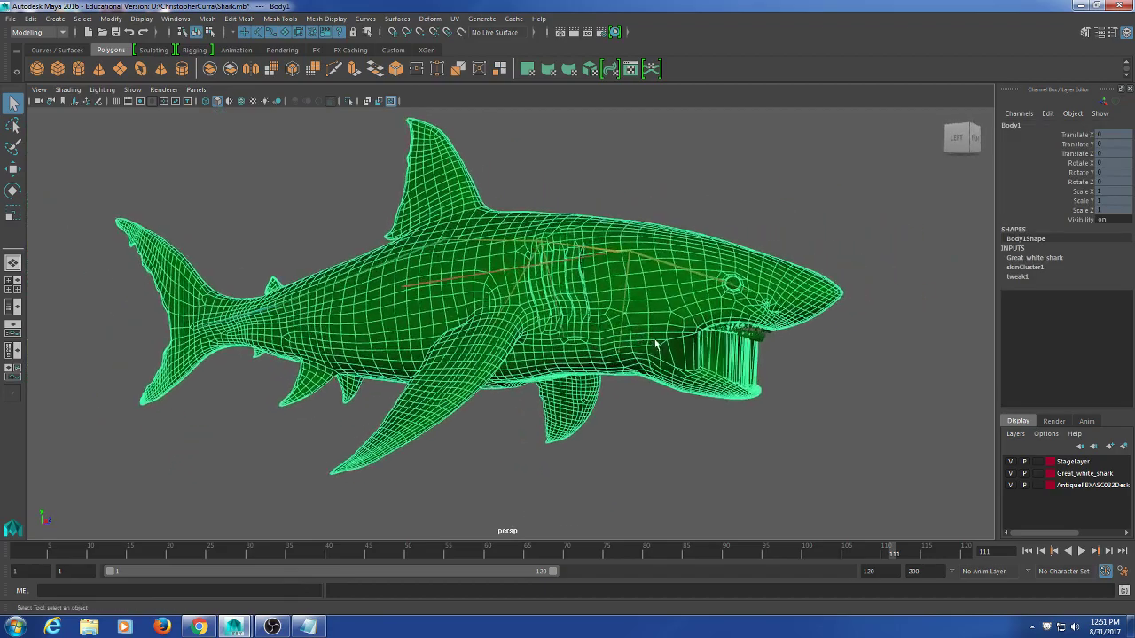
# - Examine the stretched geometry of the shark's open mouth from several angles, with the body mesh selected
pyautogui.click(822, 377)
pyautogui.click(756, 357)
pyautogui.keyDown('alt'); pyautogui.moveTo(755, 358); pyautogui.dragTo(624, 373); pyautogui.keyUp('alt')
pyautogui.scroll(3, 728, 359)
pyautogui.click(743, 379)
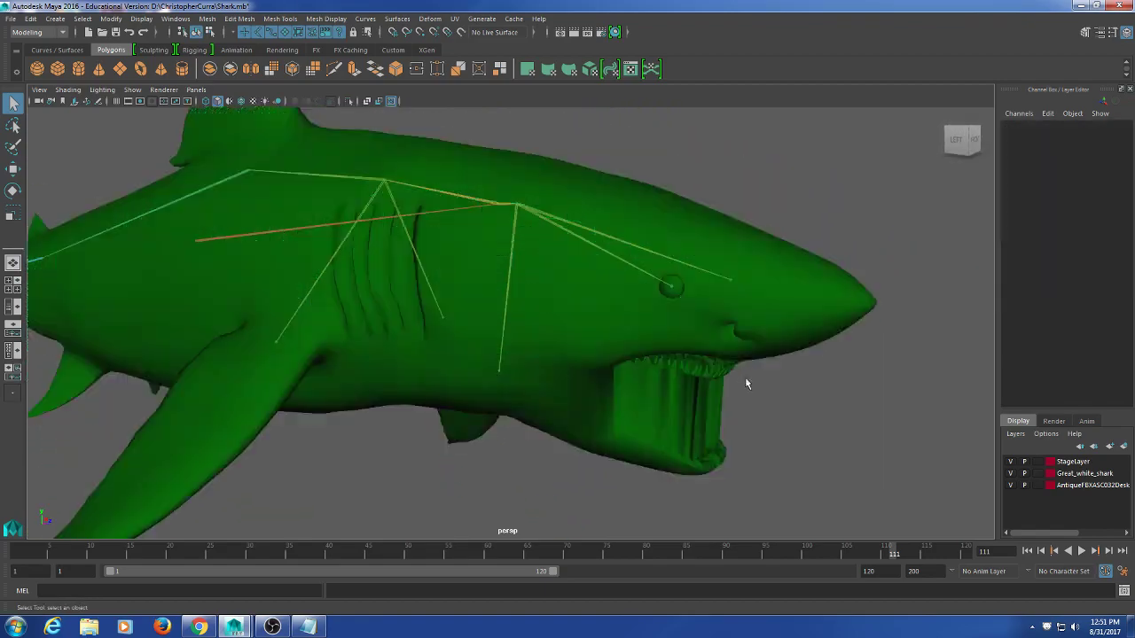
pyautogui.keyDown('alt'); pyautogui.moveTo(747, 385); pyautogui.dragTo(646, 337); pyautogui.keyUp('alt')
pyautogui.scroll(3, 664, 329)
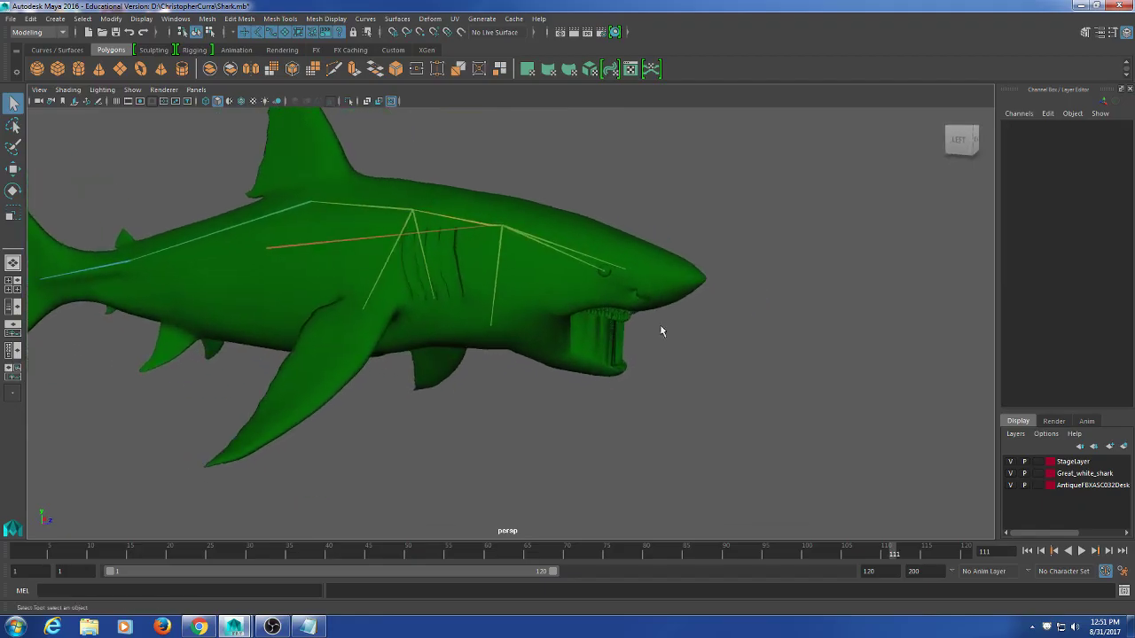
pyautogui.click(648, 388)
pyautogui.scroll(3, 648, 388)
pyautogui.keyDown('alt'); pyautogui.moveTo(666, 388); pyautogui.dragTo(613, 389); pyautogui.keyUp('alt')
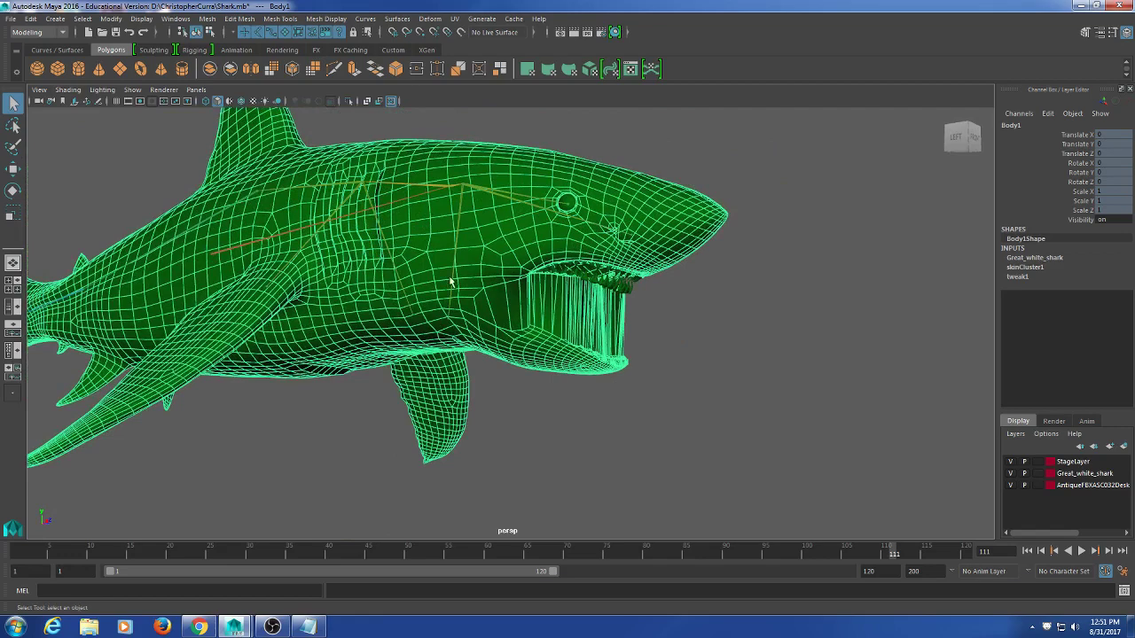
pyautogui.click(767, 334)
pyautogui.click(687, 241)
pyautogui.keyDown('alt'); pyautogui.moveTo(612, 240); pyautogui.dragTo(626, 259, button='middle'); pyautogui.keyUp('alt')
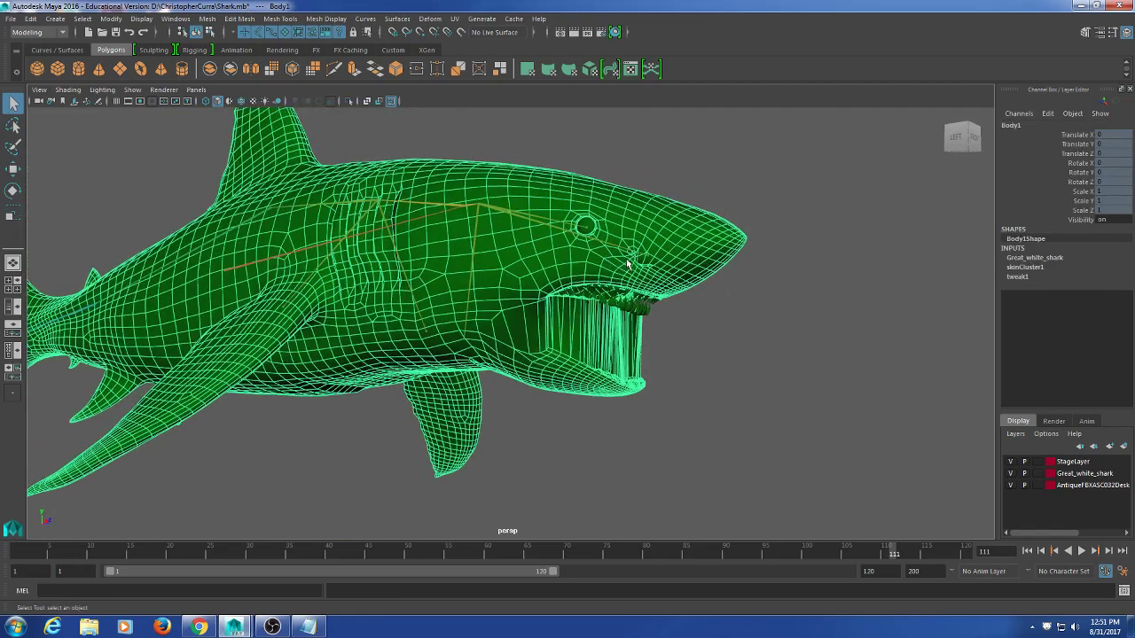
# - Switch to the Rigging menu set, start the Paint Skin Weights tool on the shark body and widen its settings
pyautogui.click(40, 32)
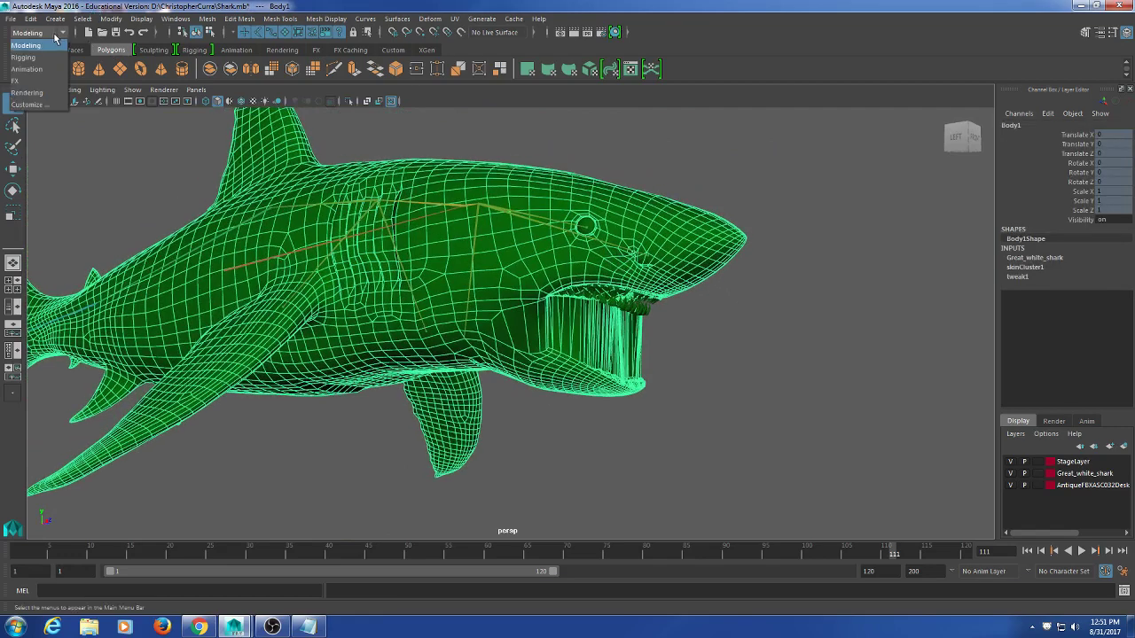
pyautogui.click(27, 56)
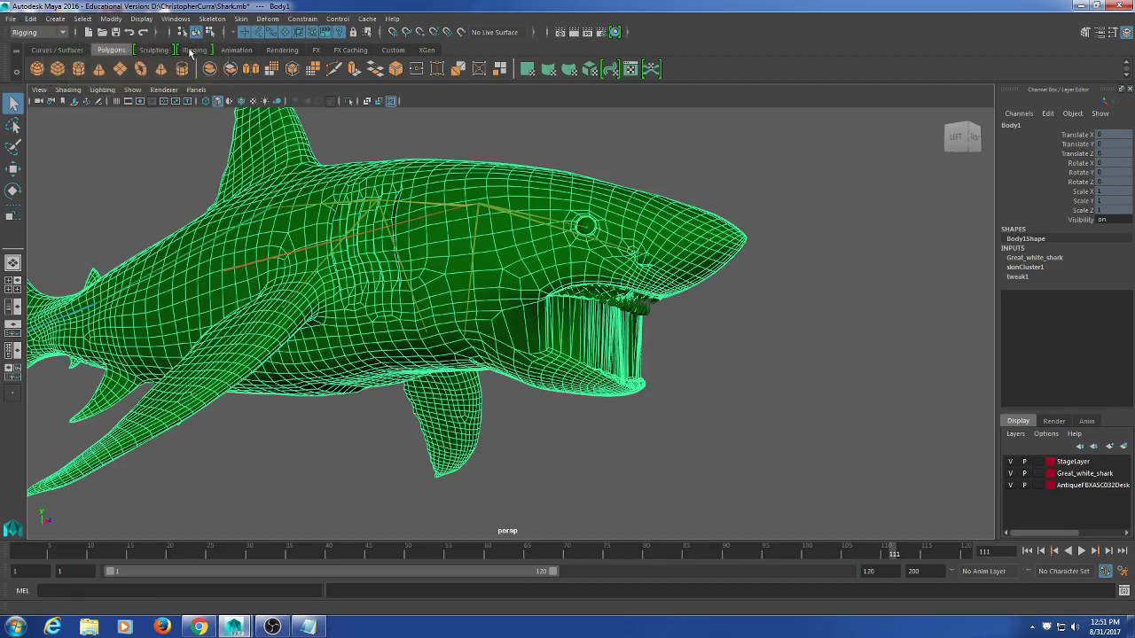
pyautogui.click(192, 50)
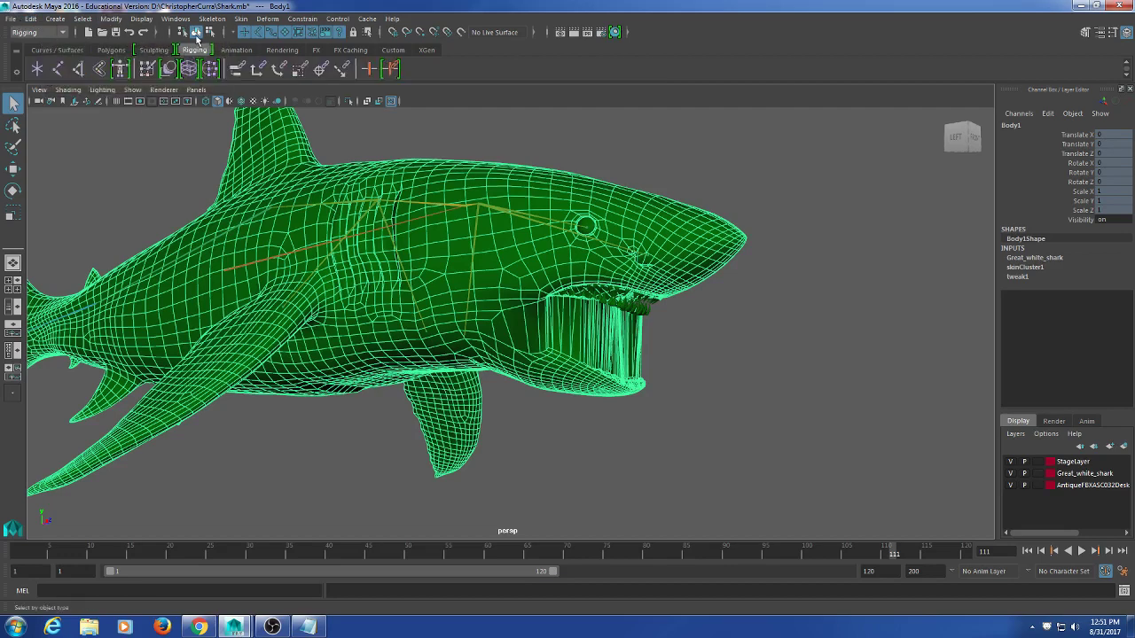
pyautogui.click(147, 71)
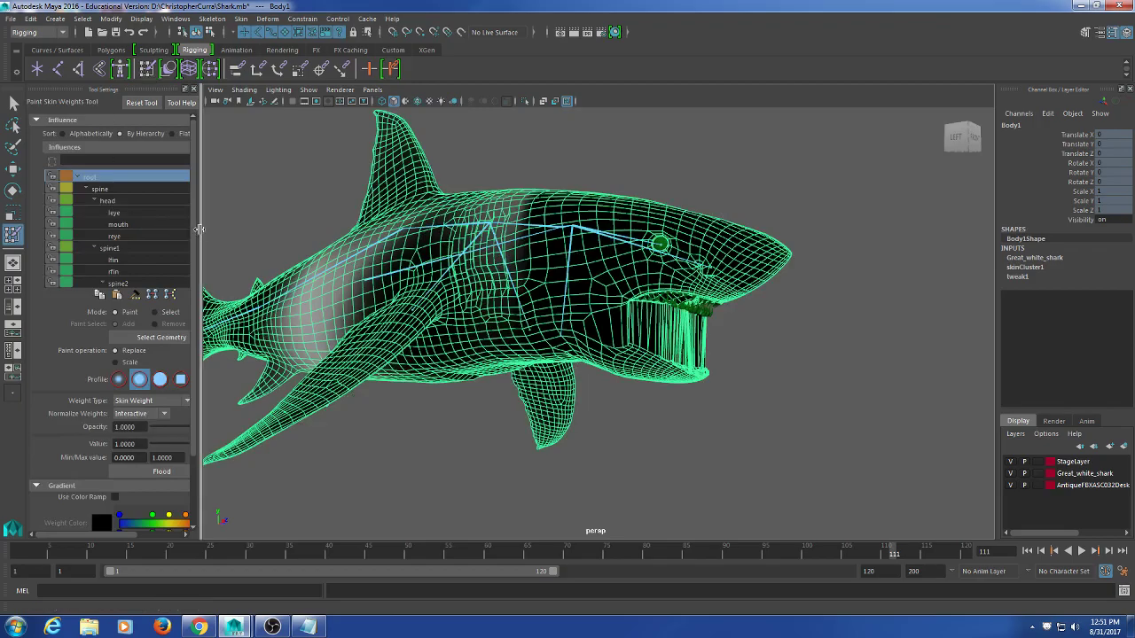
pyautogui.moveTo(200, 232); pyautogui.dragTo(261, 244)
# - Set the joint display scale to 10.00
pyautogui.keyDown('alt'); pyautogui.moveTo(632, 235); pyautogui.dragTo(748, 311); pyautogui.keyUp('alt')
pyautogui.scroll(4, 678, 312)
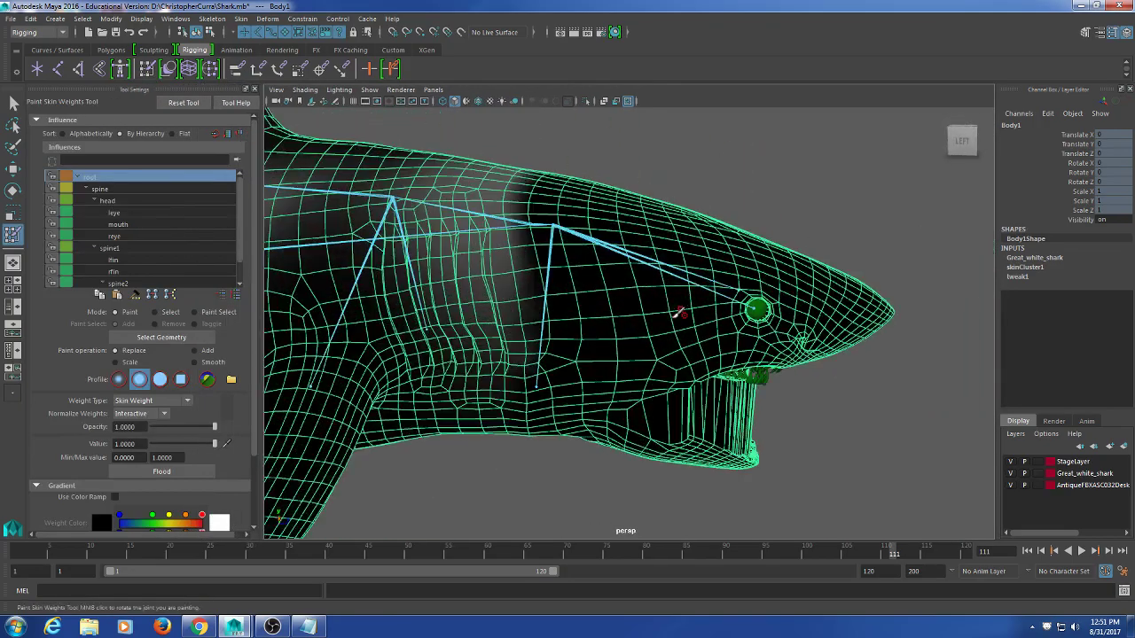
pyautogui.keyDown('alt'); pyautogui.moveTo(678, 312); pyautogui.dragTo(615, 309); pyautogui.keyUp('alt')
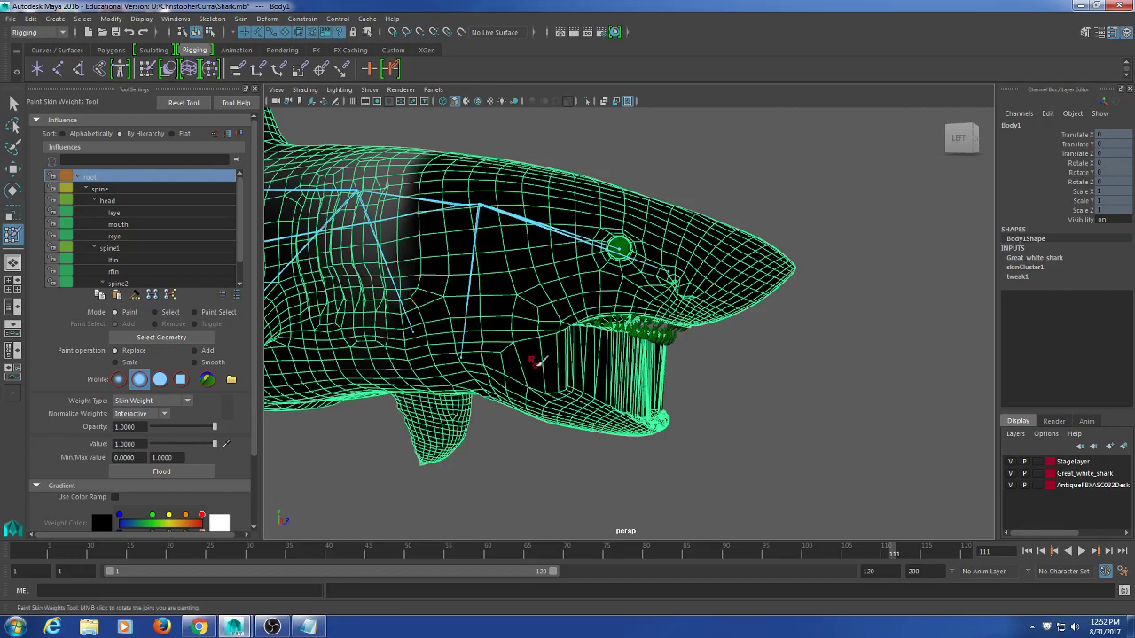
pyautogui.scroll(3, 511, 368)
pyautogui.scroll(-3, 512, 369)
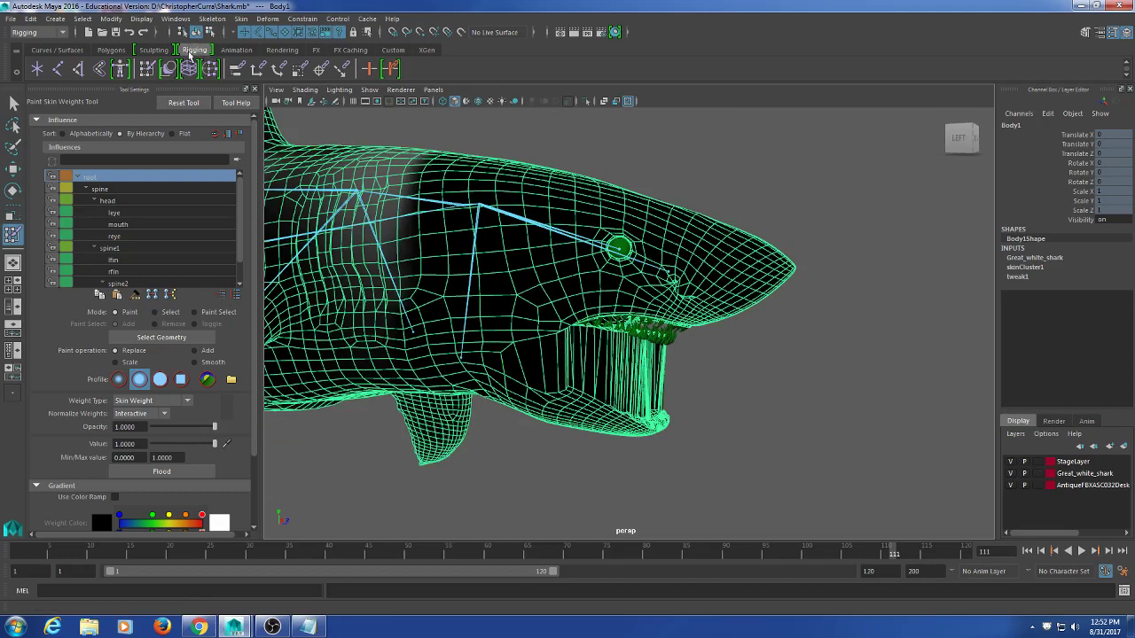
pyautogui.click(139, 20)
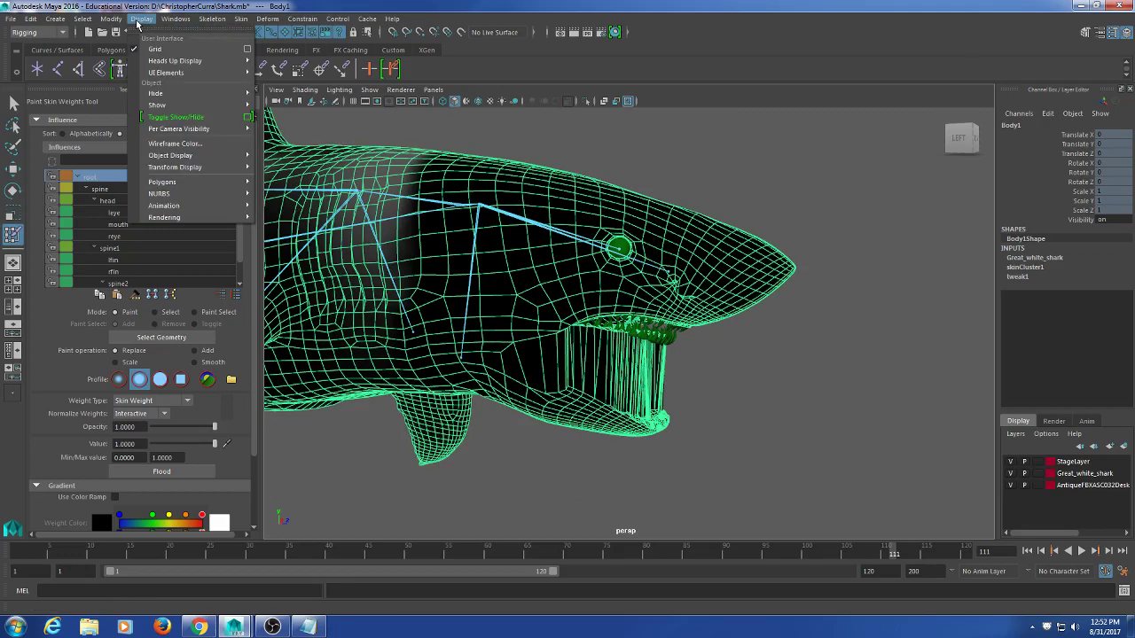
pyautogui.moveTo(177, 205)
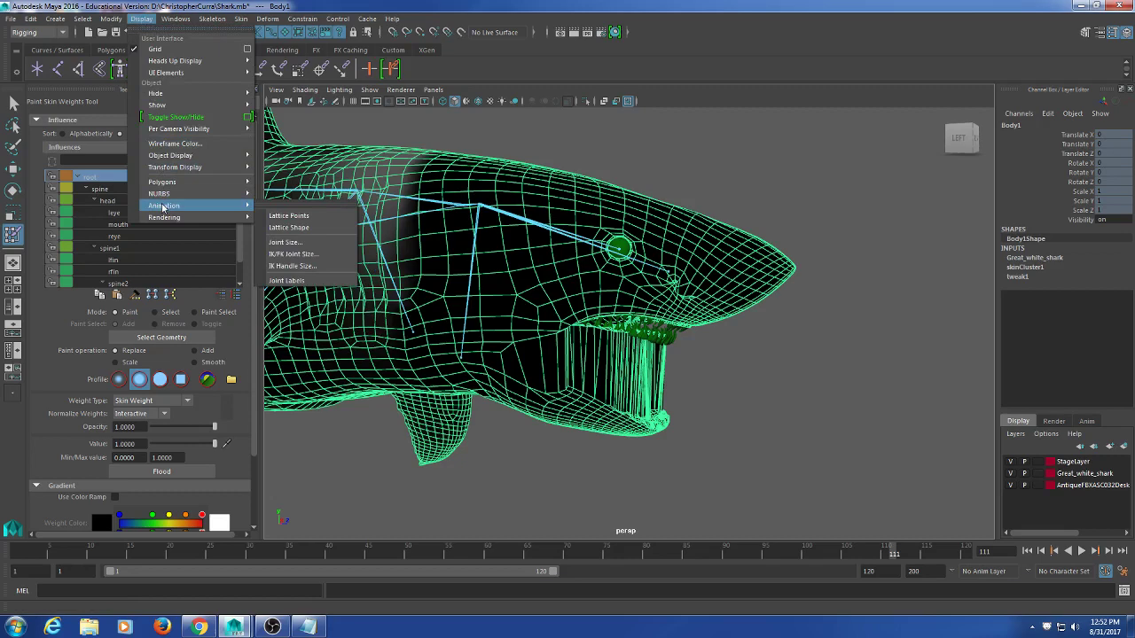
pyautogui.click(285, 242)
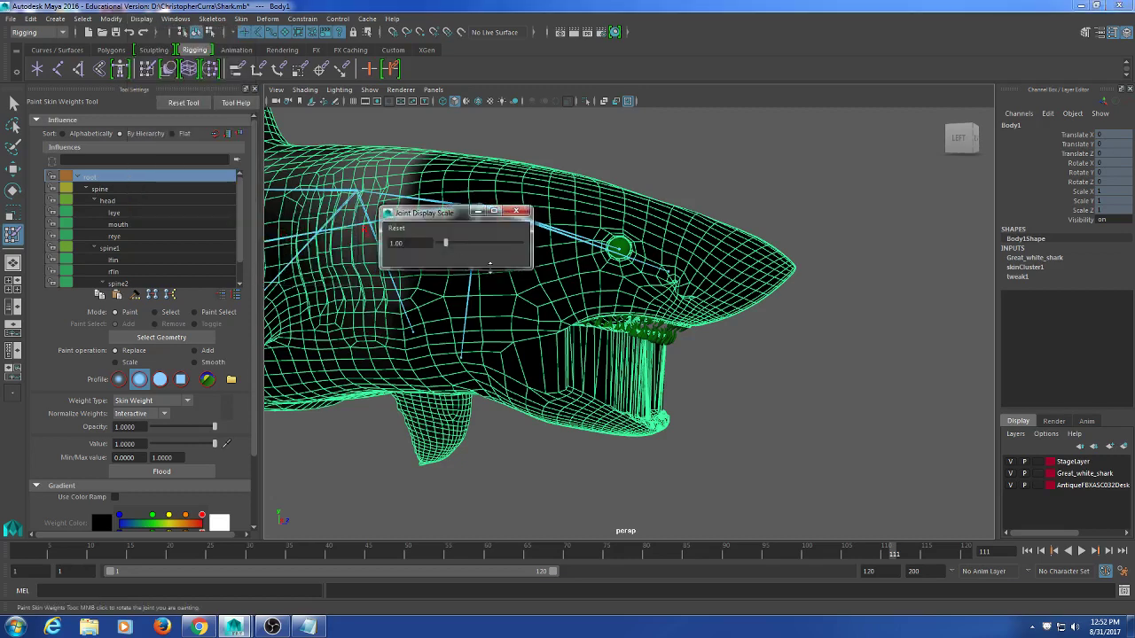
pyautogui.moveTo(447, 245); pyautogui.dragTo(598, 238)
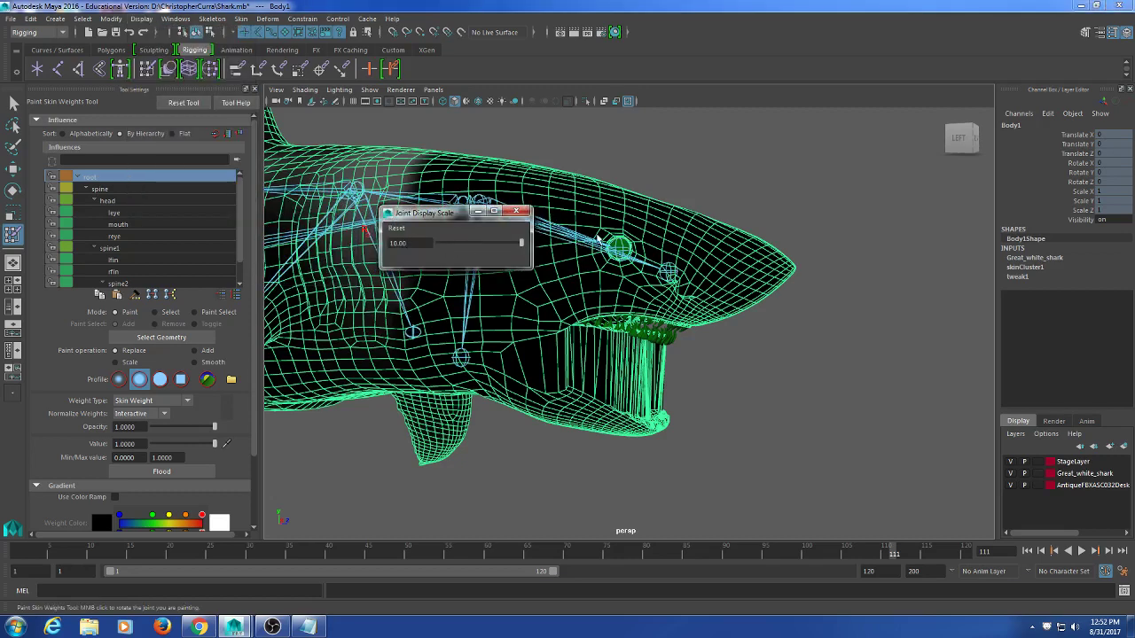
pyautogui.click(513, 213)
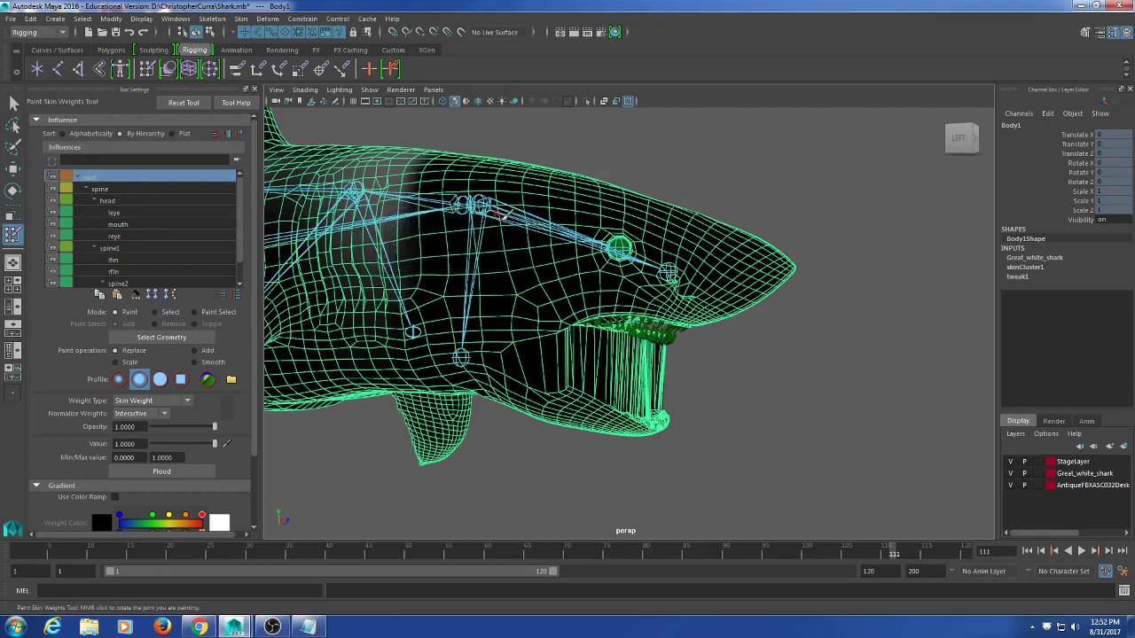
# - Examine the stretched faces between the upper teeth and lower jaw close up, both outside and inside the mouth
pyautogui.scroll(4, 634, 452)
pyautogui.keyDown('alt'); pyautogui.moveTo(511, 448); pyautogui.dragTo(463, 441); pyautogui.keyUp('alt')
pyautogui.keyDown('alt'); pyautogui.moveTo(463, 442); pyautogui.dragTo(518, 420, button='middle'); pyautogui.keyUp('alt')
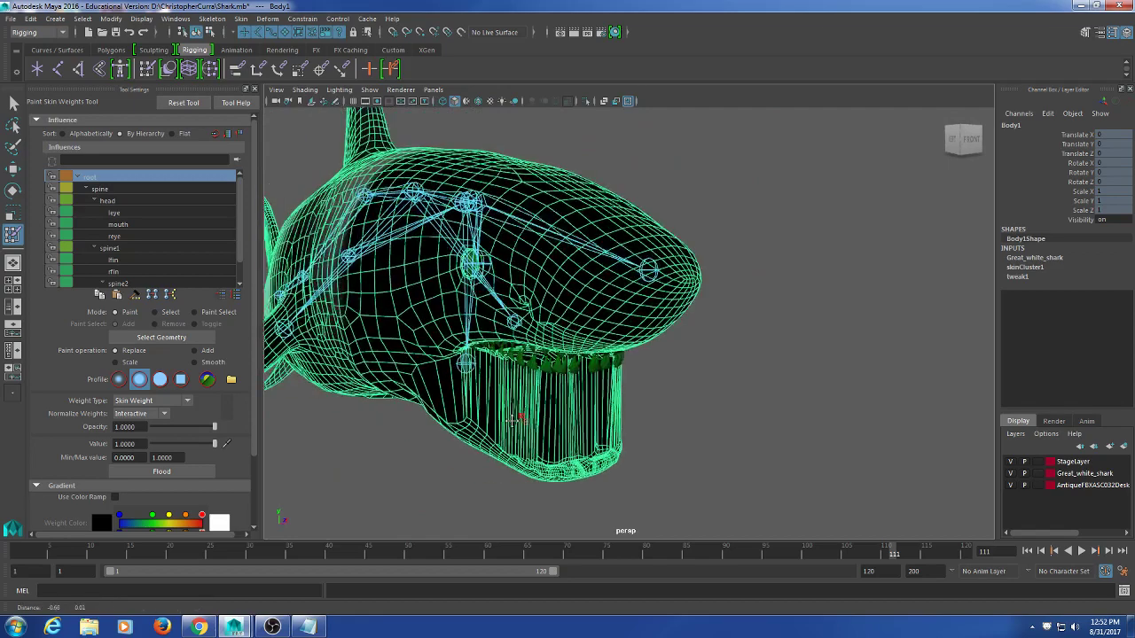
pyautogui.scroll(5, 523, 412)
pyautogui.keyDown('alt'); pyautogui.moveTo(527, 408); pyautogui.dragTo(551, 351); pyautogui.keyUp('alt')
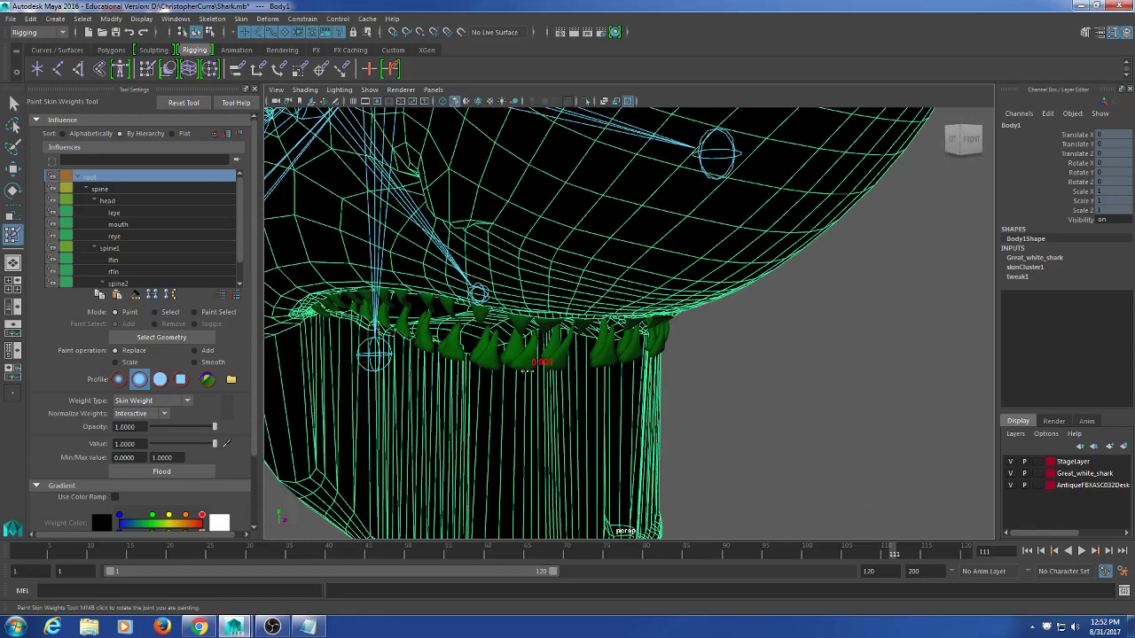
pyautogui.keyDown('alt'); pyautogui.moveTo(561, 387); pyautogui.dragTo(578, 335); pyautogui.keyUp('alt')
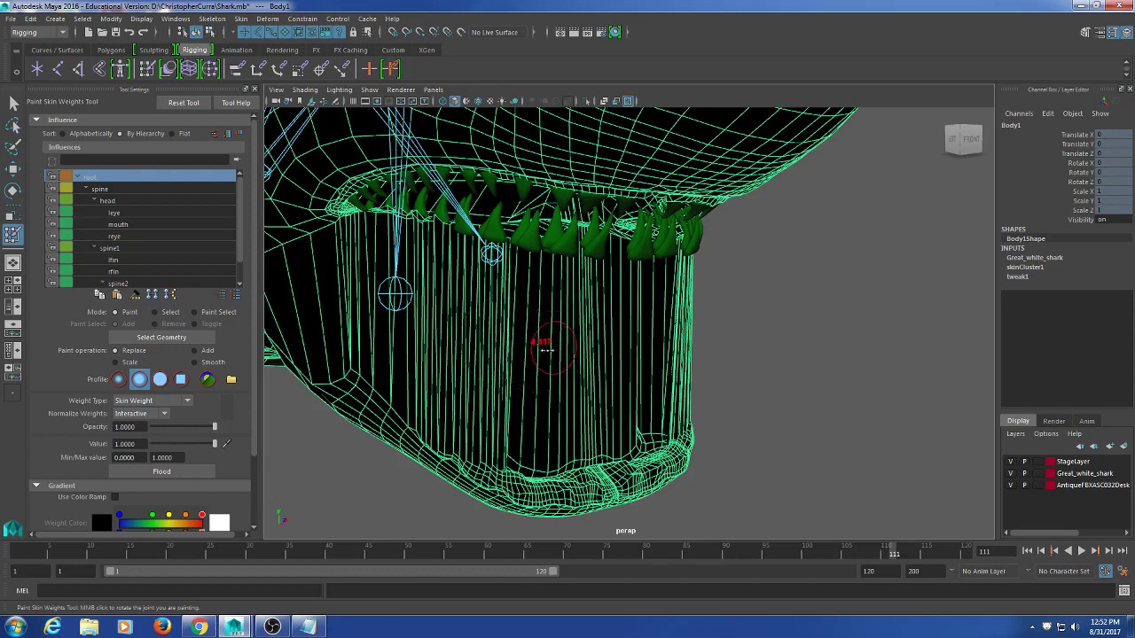
pyautogui.moveTo(547, 350)
pyautogui.mouseDown()
pyautogui.moveTo(556, 370)
pyautogui.moveTo(580, 366)
pyautogui.moveTo(583, 286)
pyautogui.moveTo(550, 309)
pyautogui.moveTo(575, 333)
pyautogui.moveTo(687, 329)
pyautogui.moveTo(651, 352)
pyautogui.mouseUp()
pyautogui.scroll(5, 565, 316)
pyautogui.scroll(3, 562, 314)
pyautogui.scroll(-5, 641, 195)
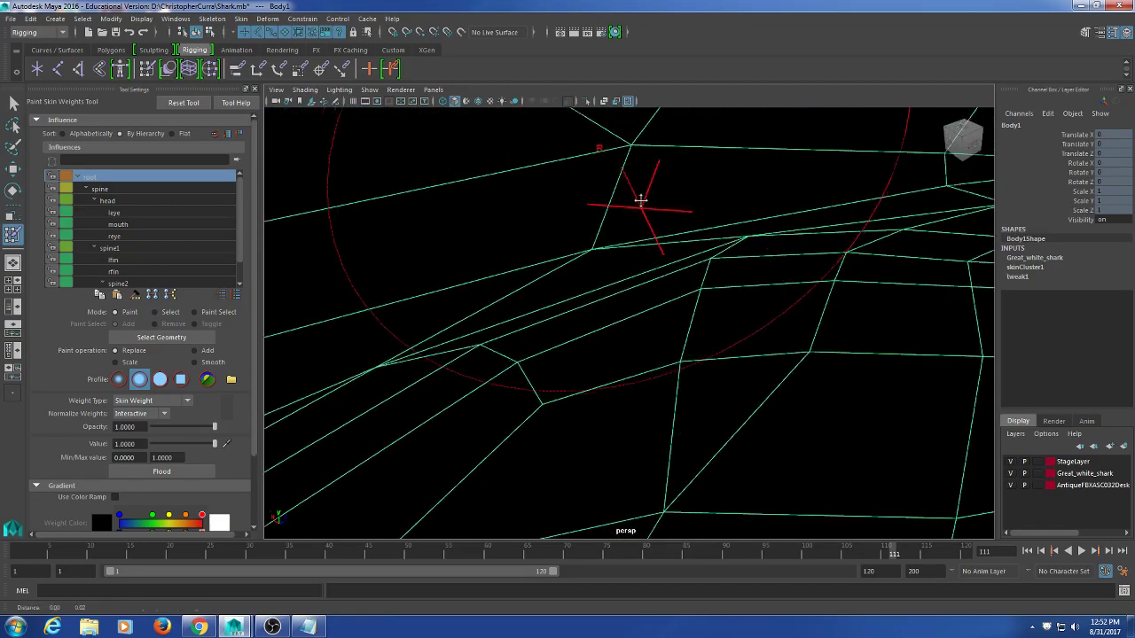
pyautogui.scroll(5, 695, 271)
pyautogui.scroll(-5, 687, 278)
pyautogui.keyDown('alt'); pyautogui.moveTo(681, 284); pyautogui.dragTo(762, 251); pyautogui.keyUp('alt')
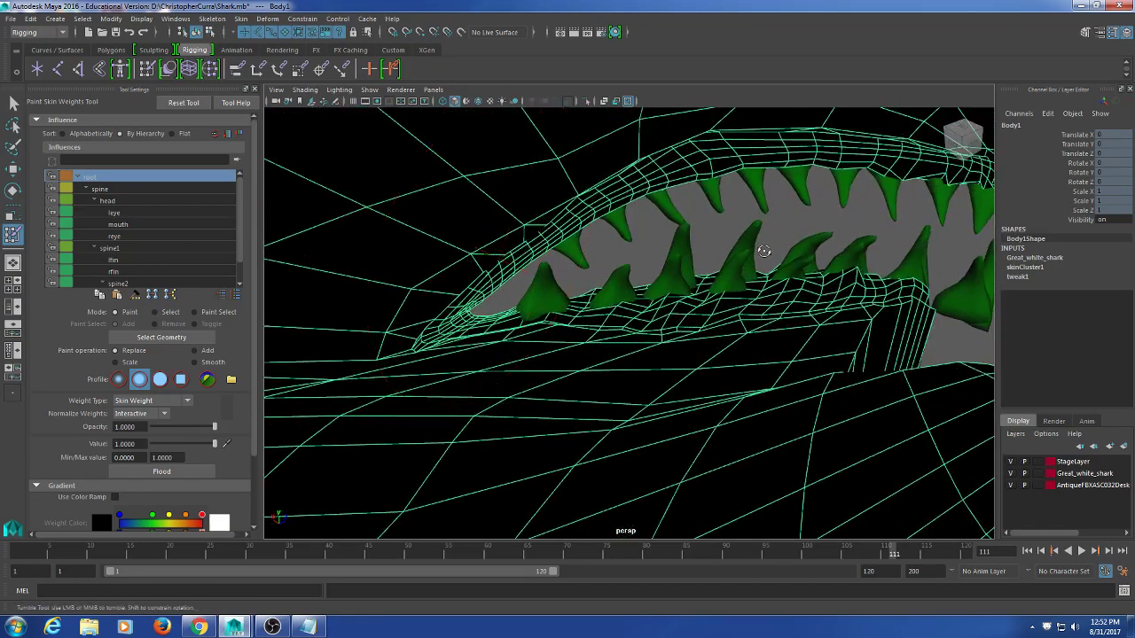
pyautogui.scroll(5, 728, 282)
pyautogui.keyDown('alt'); pyautogui.moveTo(725, 285); pyautogui.dragTo(725, 293, button='middle'); pyautogui.keyUp('alt')
pyautogui.scroll(-10, 683, 261)
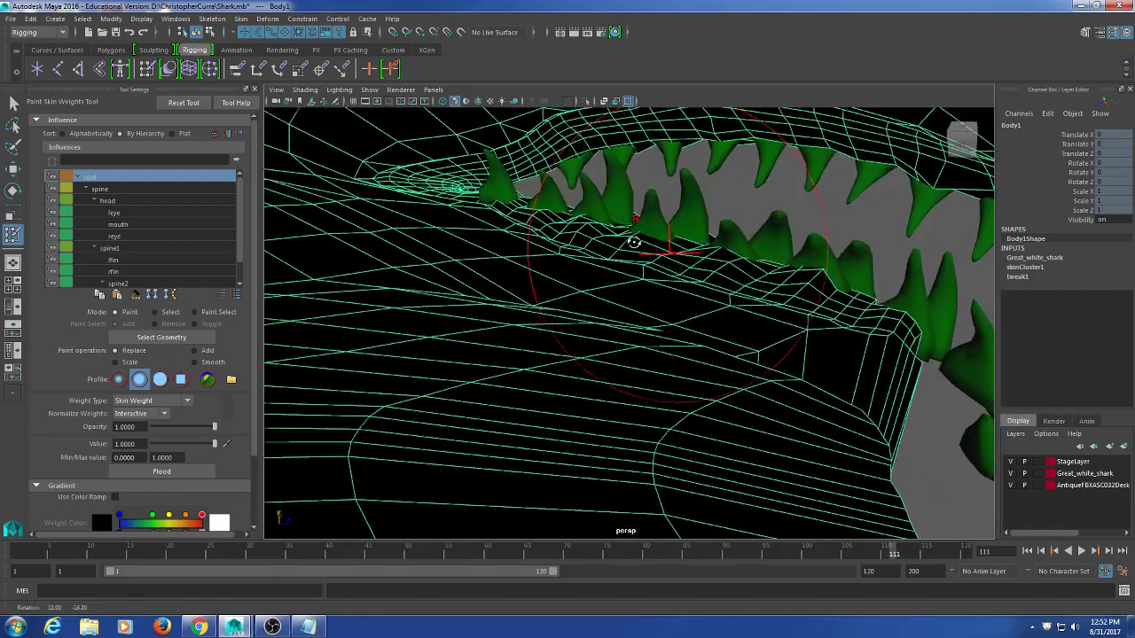
pyautogui.keyDown('alt'); pyautogui.moveTo(633, 240); pyautogui.dragTo(735, 238); pyautogui.keyUp('alt')
pyautogui.scroll(5, 735, 238)
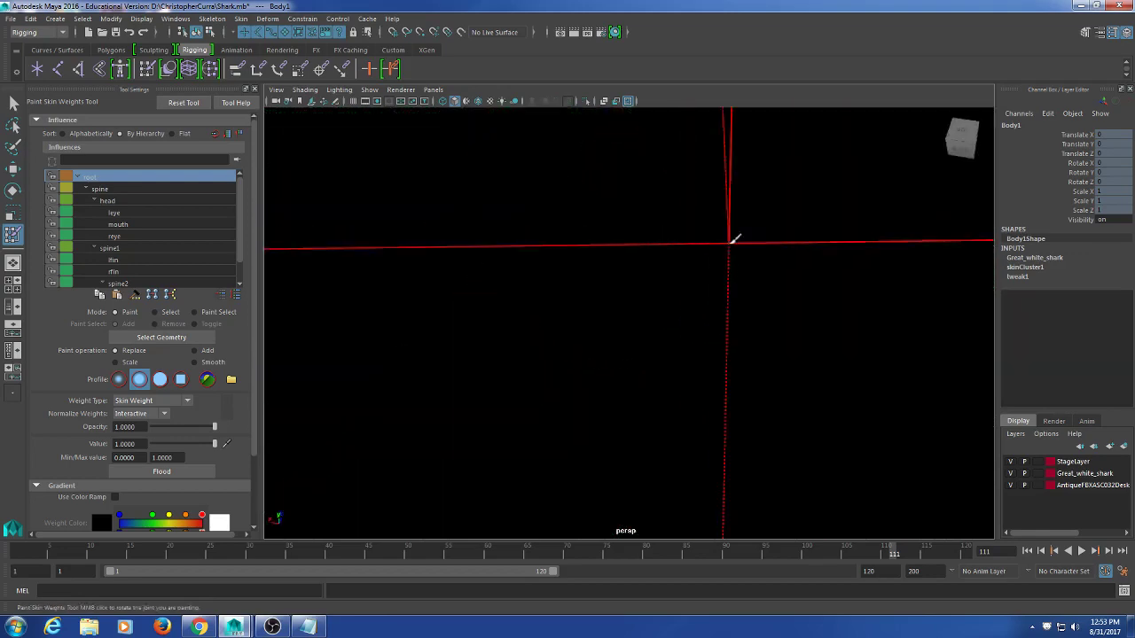
pyautogui.scroll(-5, 626, 232)
pyautogui.moveTo(626, 230)
pyautogui.keyDown('alt'); pyautogui.mouseDown()
pyautogui.moveTo(653, 221)
pyautogui.moveTo(621, 233)
pyautogui.moveTo(636, 249)
pyautogui.moveTo(620, 292)
pyautogui.moveTo(555, 305)
pyautogui.mouseUp(); pyautogui.keyUp('alt')
# - Adjust the brush size and choose the mouth joint as the influence to paint
pyautogui.press('b')
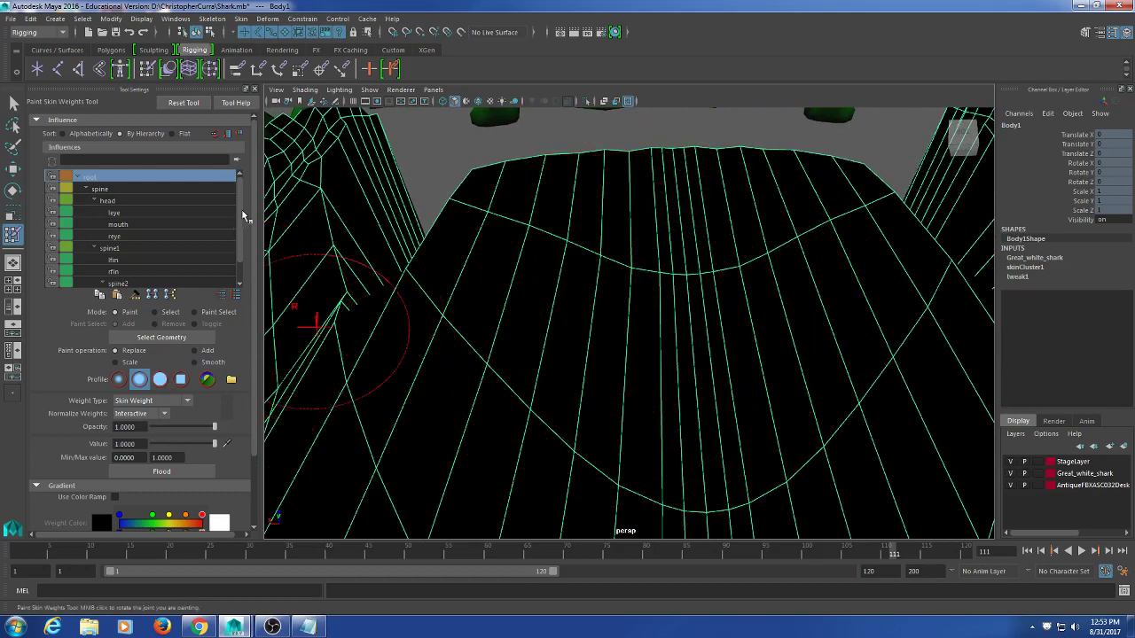
pyautogui.moveTo(237, 201); pyautogui.dragTo(239, 256)
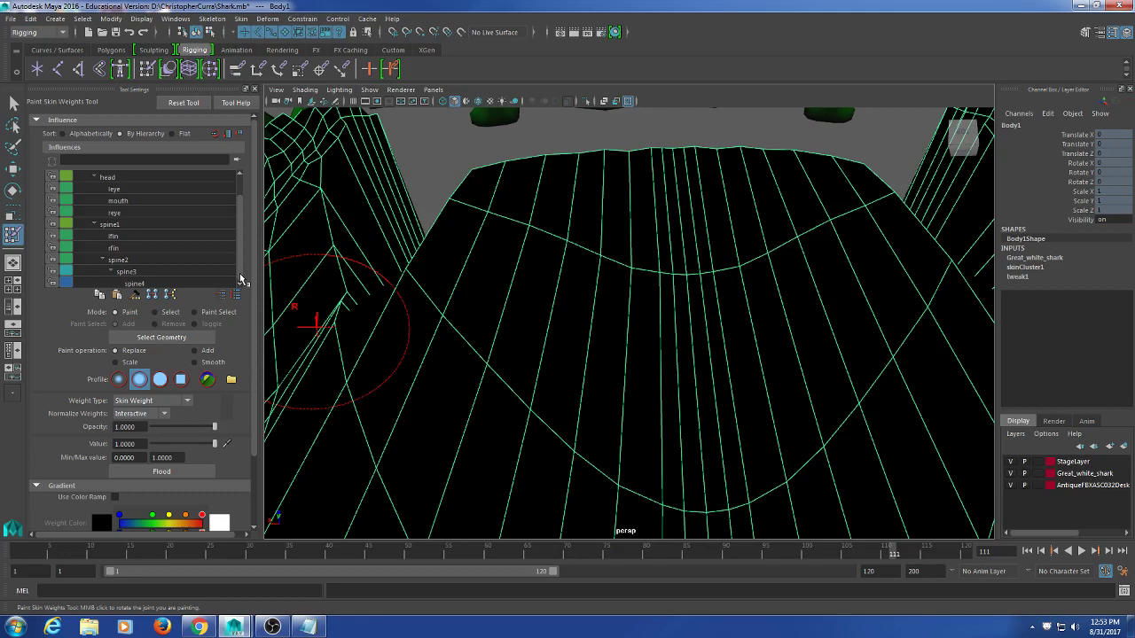
pyautogui.moveTo(238, 281); pyautogui.dragTo(233, 188)
pyautogui.click(120, 225)
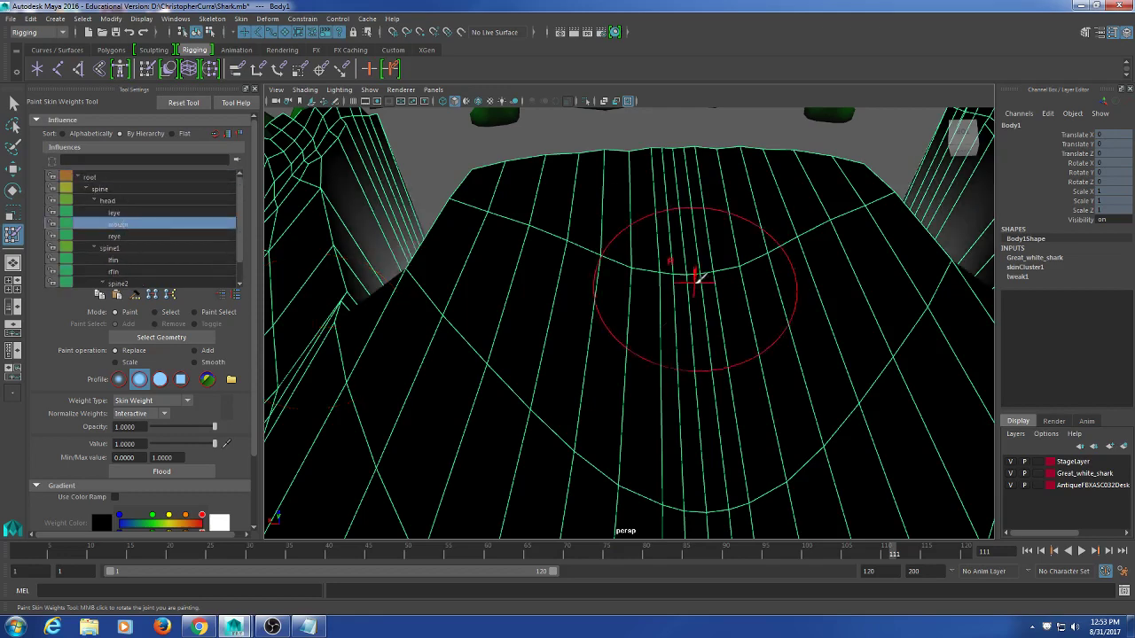
# - Set the weight value to 0 and paint away the mouth joint's stray influence on the throat behind the lower jaw
pyautogui.keyDown('alt'); pyautogui.moveTo(692, 274); pyautogui.dragTo(523, 352); pyautogui.keyUp('alt')
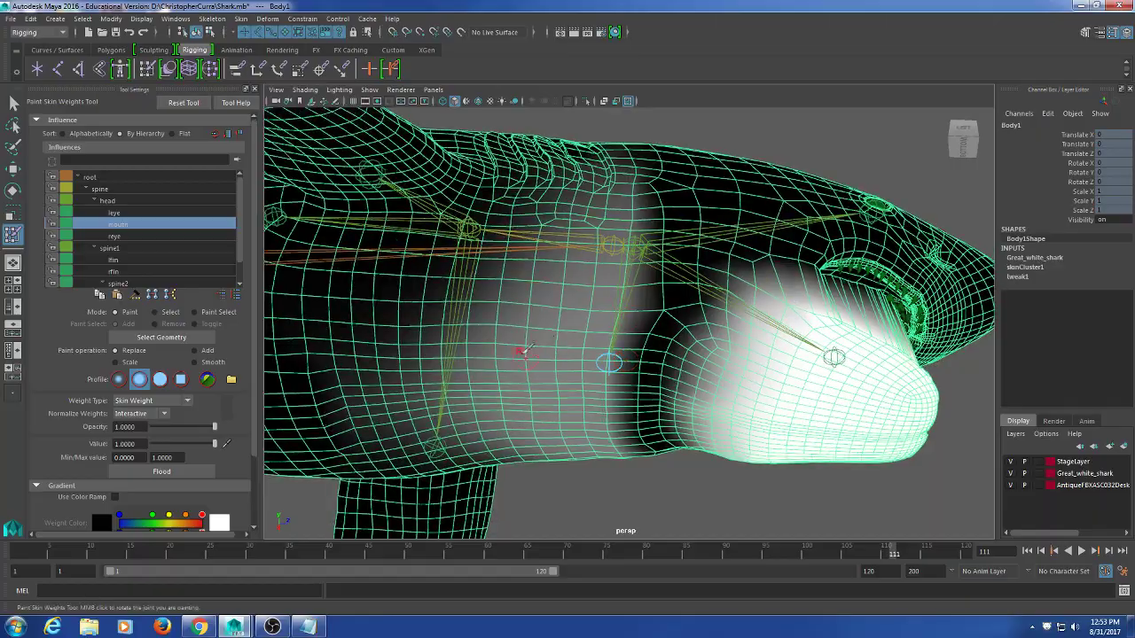
pyautogui.keyDown('alt'); pyautogui.moveTo(560, 304); pyautogui.dragTo(539, 291); pyautogui.keyUp('alt')
pyautogui.scroll(-5, 562, 312)
pyautogui.scroll(5, 578, 298)
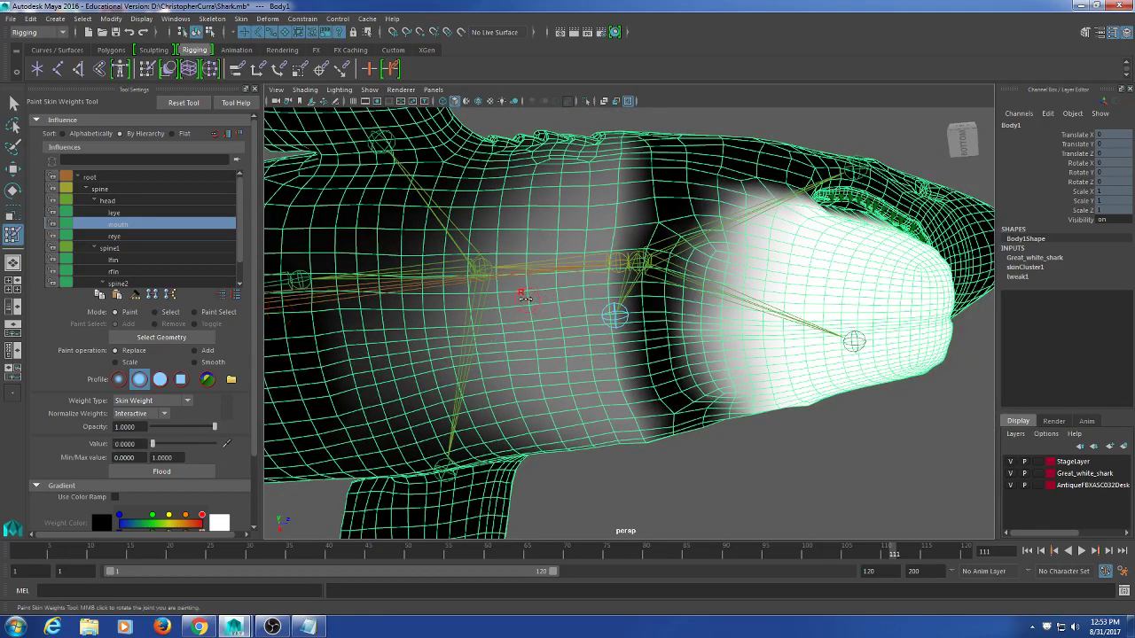
pyautogui.moveTo(452, 295)
pyautogui.mouseDown()
pyautogui.moveTo(380, 298)
pyautogui.moveTo(444, 362)
pyautogui.moveTo(497, 193)
pyautogui.moveTo(564, 241)
pyautogui.moveTo(547, 213)
pyautogui.mouseUp()
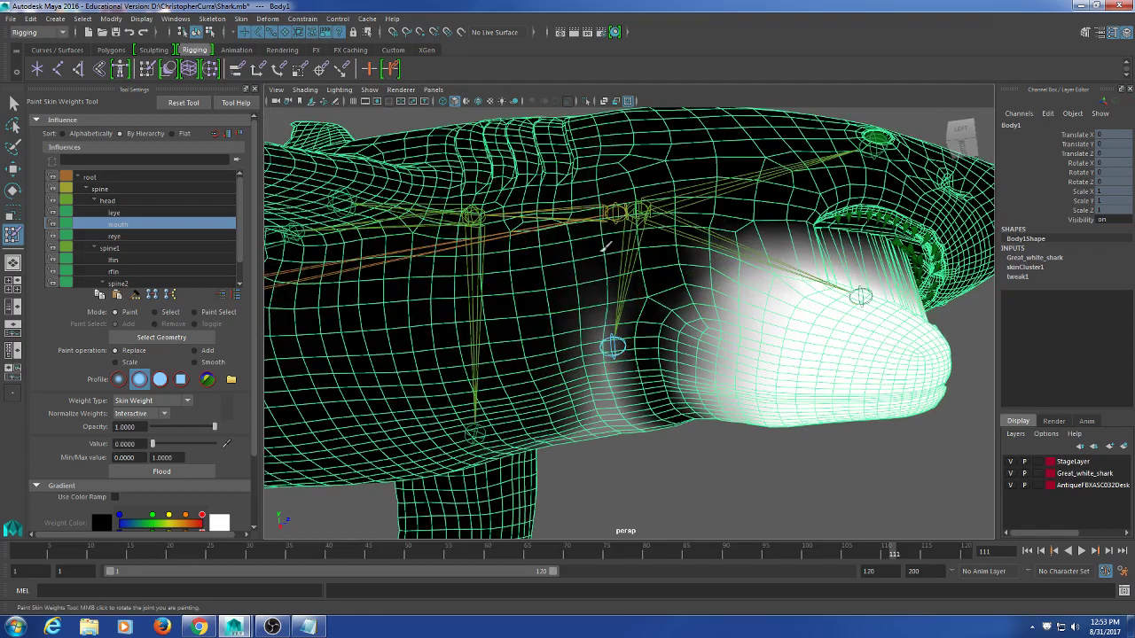
# - Paint the remaining mouth influence down to 0 on the opposite side of the throat and around the gills
pyautogui.moveTo(604, 177)
pyautogui.keyDown('alt'); pyautogui.mouseDown()
pyautogui.moveTo(582, 189)
pyautogui.moveTo(549, 282)
pyautogui.moveTo(577, 316)
pyautogui.moveTo(567, 321)
pyautogui.mouseUp(); pyautogui.keyUp('alt')
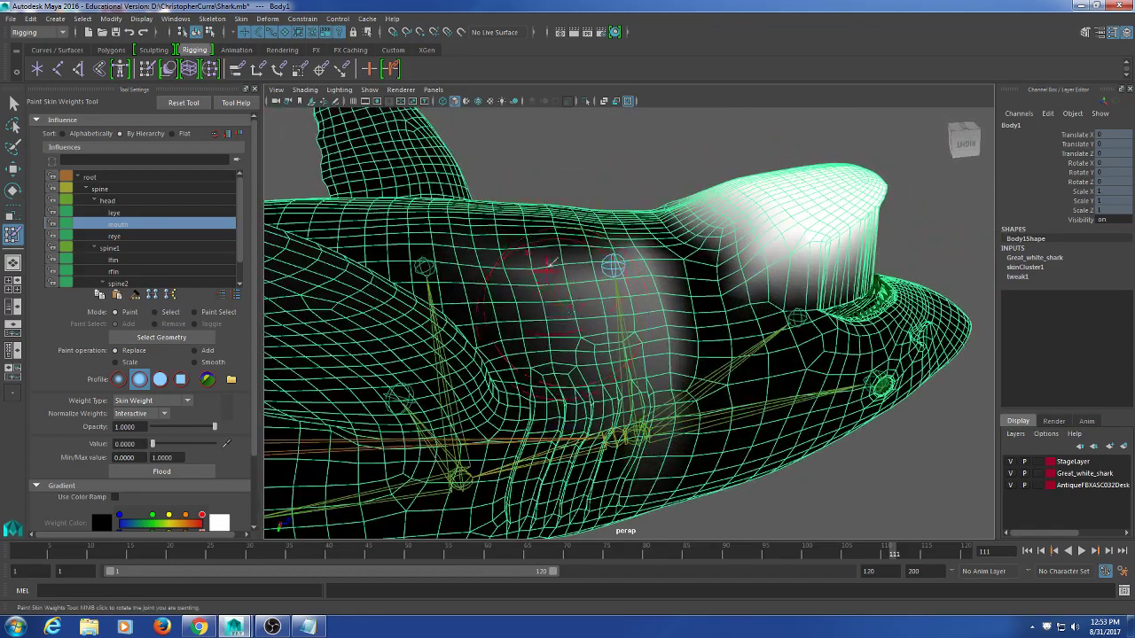
pyautogui.keyDown('alt'); pyautogui.moveTo(397, 347); pyautogui.dragTo(432, 366); pyautogui.keyUp('alt')
pyautogui.moveTo(521, 228); pyautogui.dragTo(550, 327)
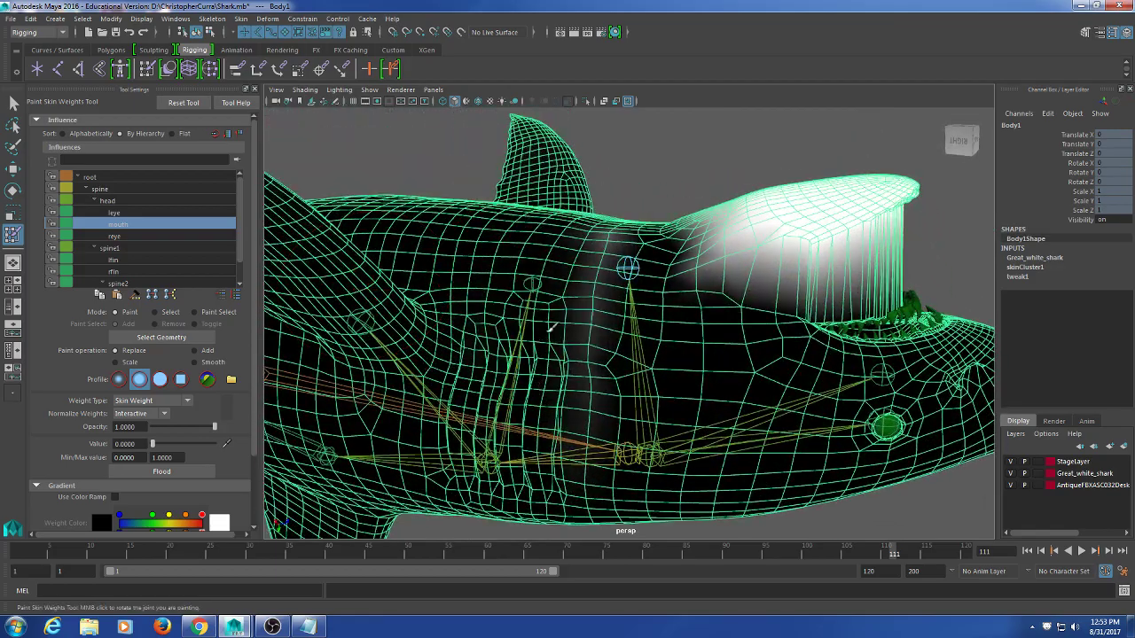
pyautogui.moveTo(597, 229); pyautogui.dragTo(585, 399)
pyautogui.moveTo(604, 455)
pyautogui.keyDown('alt'); pyautogui.mouseDown()
pyautogui.moveTo(585, 448)
pyautogui.moveTo(583, 410)
pyautogui.mouseUp(); pyautogui.keyUp('alt')
pyautogui.moveTo(551, 331)
pyautogui.keyDown('alt'); pyautogui.mouseDown()
pyautogui.moveTo(562, 284)
pyautogui.moveTo(586, 313)
pyautogui.mouseUp(); pyautogui.keyUp('alt')
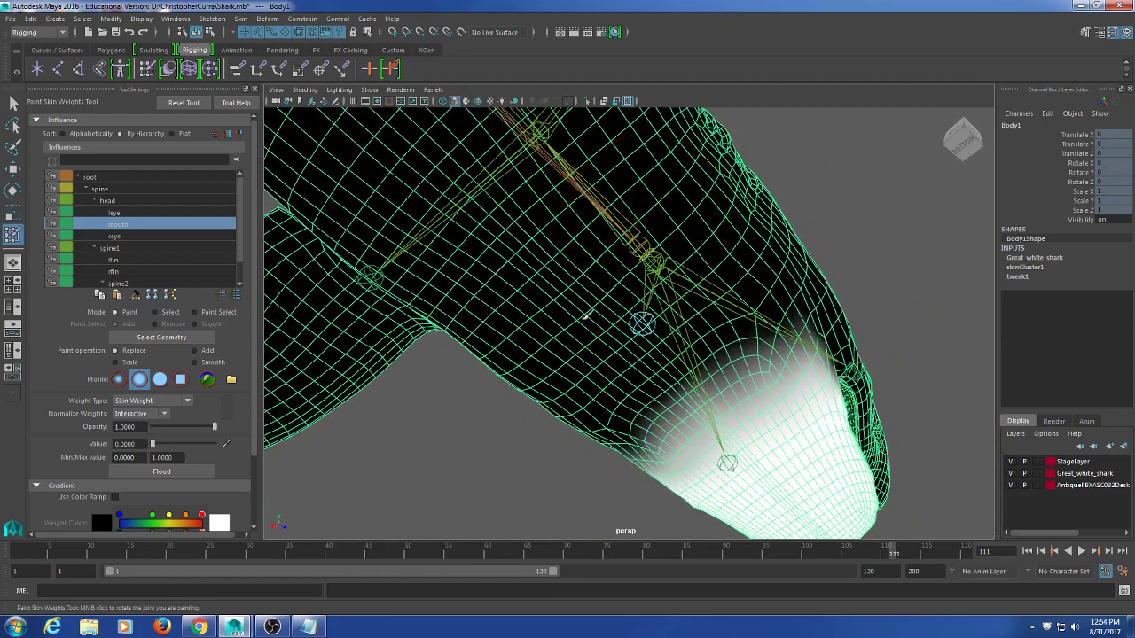
# - Undo the last weight stroke and check the mouth influence around the throat, gills and top of the head
pyautogui.hotkey('ctrl', 'z')
pyautogui.keyDown('alt'); pyautogui.moveTo(635, 240); pyautogui.dragTo(587, 196); pyautogui.keyUp('alt')
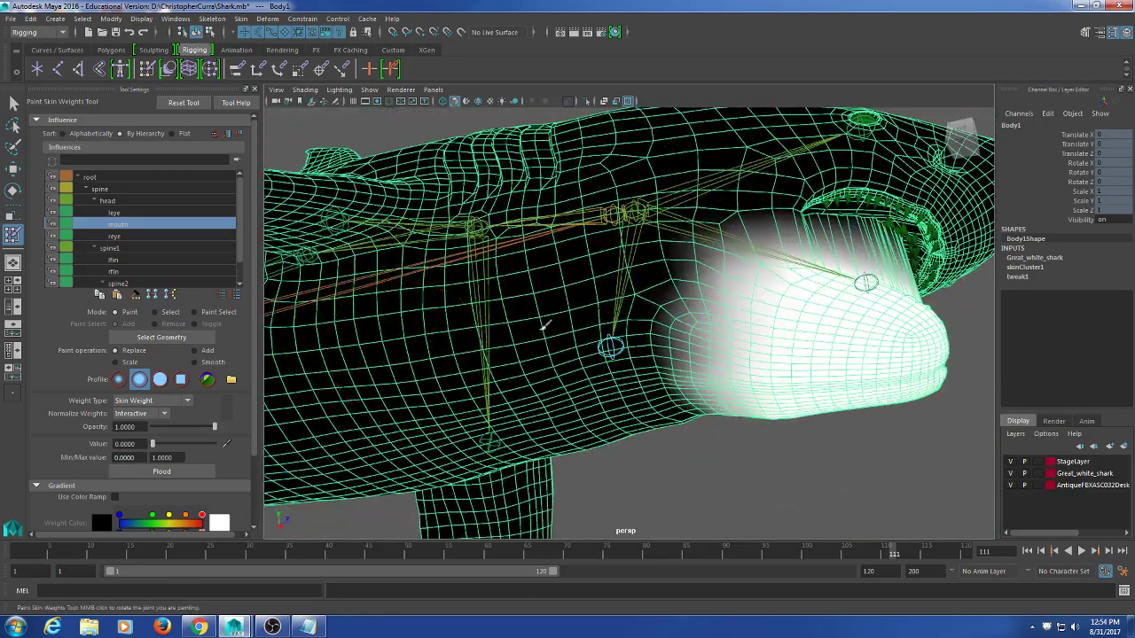
pyautogui.keyDown('alt'); pyautogui.moveTo(435, 272); pyautogui.dragTo(482, 252); pyautogui.keyUp('alt')
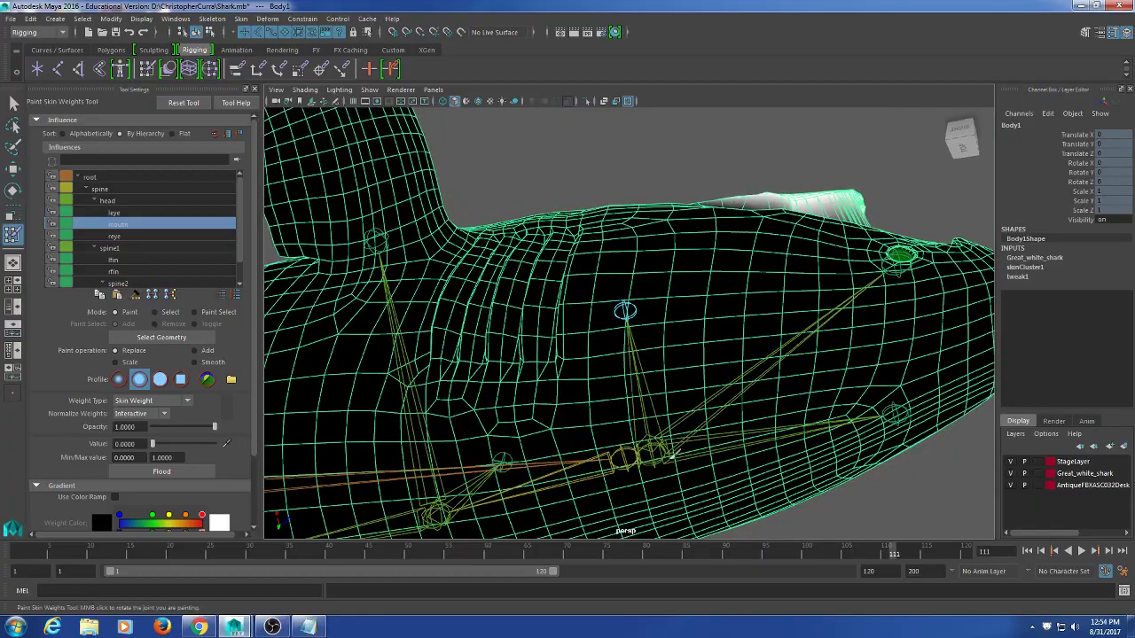
pyautogui.keyDown('alt'); pyautogui.moveTo(672, 456); pyautogui.dragTo(580, 369); pyautogui.keyUp('alt')
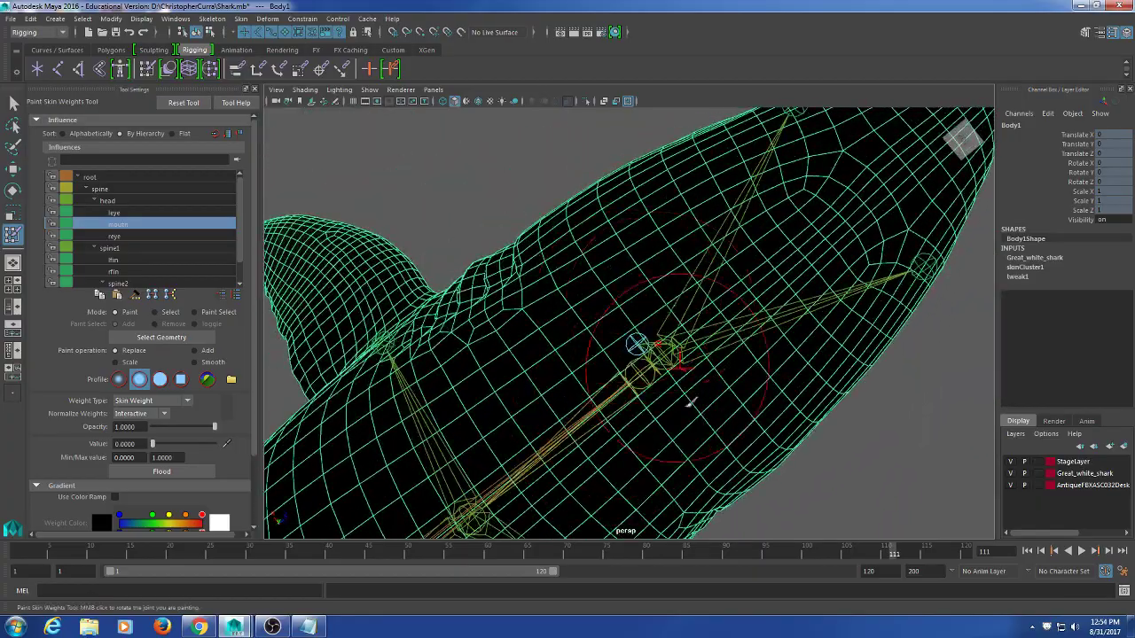
# - Examine the mouth joint's painted influence on the lower jaw from above, below, the side and the front
pyautogui.keyDown('alt'); pyautogui.moveTo(690, 403); pyautogui.dragTo(565, 347); pyautogui.keyUp('alt')
pyautogui.keyDown('alt'); pyautogui.moveTo(584, 258); pyautogui.dragTo(563, 344); pyautogui.keyUp('alt')
pyautogui.keyDown('alt'); pyautogui.moveTo(639, 198); pyautogui.dragTo(505, 268); pyautogui.keyUp('alt')
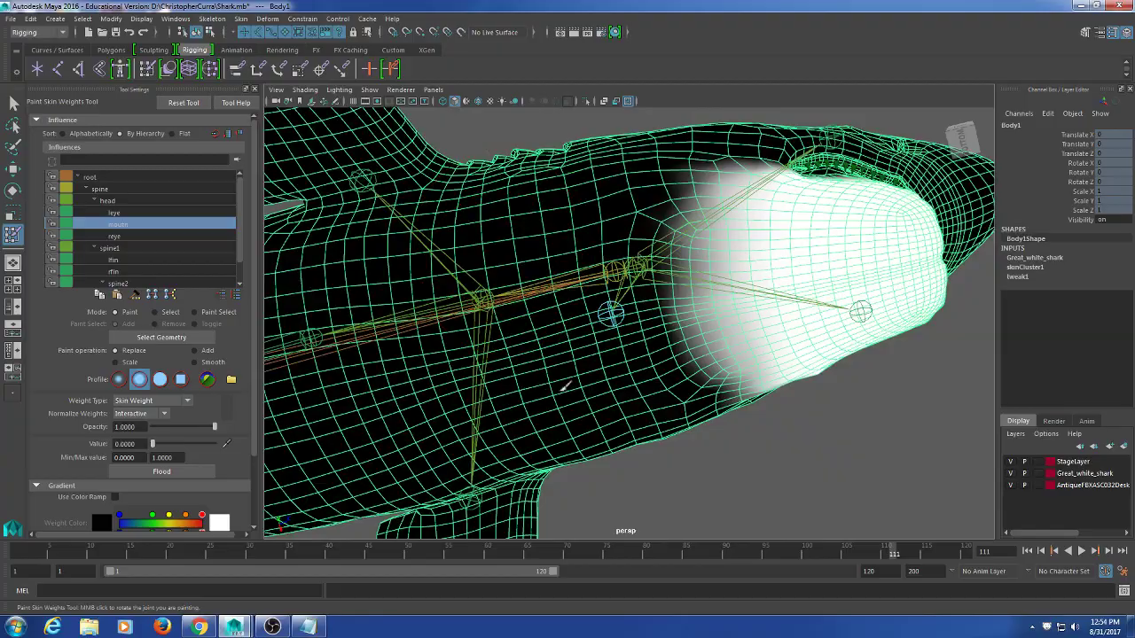
pyautogui.keyDown('alt'); pyautogui.moveTo(644, 446); pyautogui.dragTo(560, 366); pyautogui.keyUp('alt')
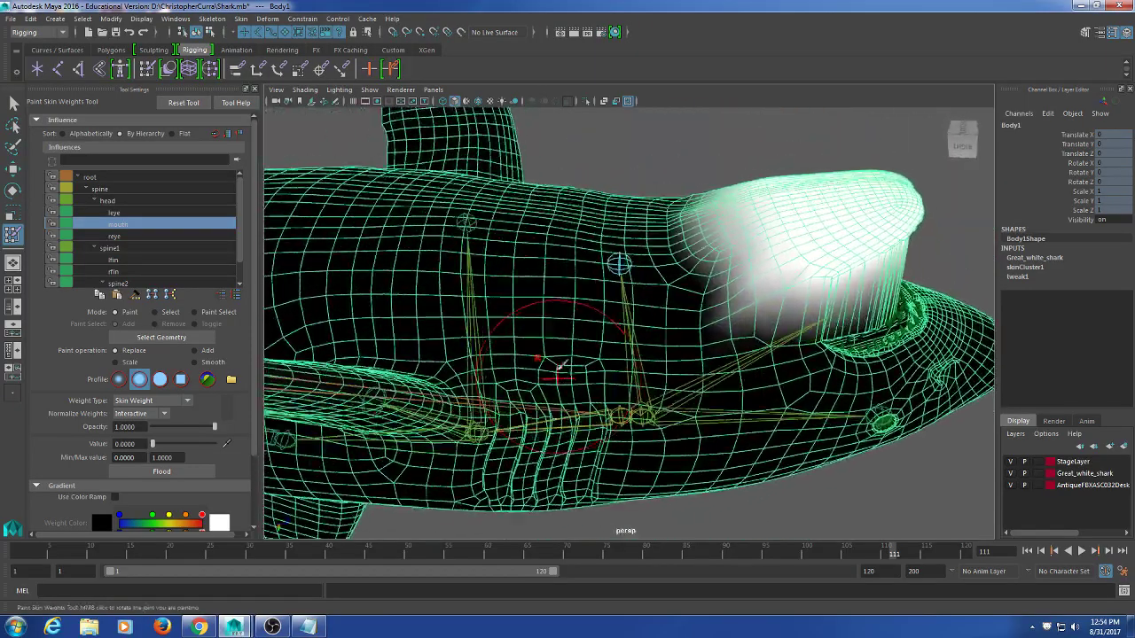
pyautogui.keyDown('alt'); pyautogui.moveTo(633, 427); pyautogui.dragTo(616, 426); pyautogui.keyUp('alt')
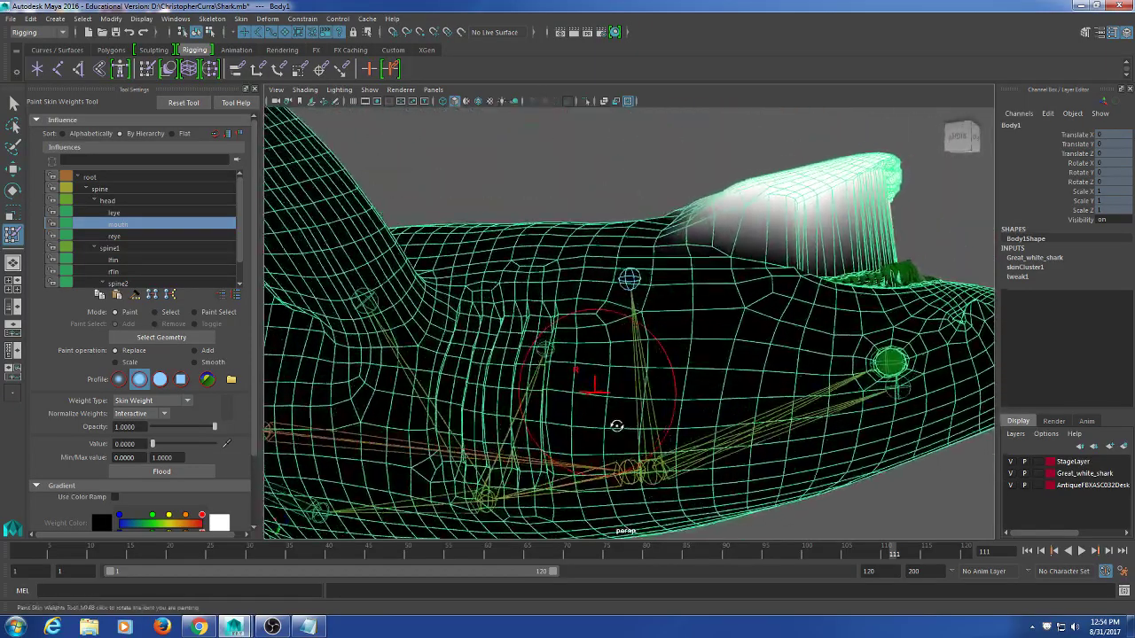
pyautogui.moveTo(659, 390)
pyautogui.keyDown('alt'); pyautogui.mouseDown()
pyautogui.moveTo(641, 316)
pyautogui.moveTo(656, 477)
pyautogui.moveTo(615, 380)
pyautogui.moveTo(623, 260)
pyautogui.moveTo(696, 257)
pyautogui.mouseUp(); pyautogui.keyUp('alt')
pyautogui.keyDown('alt'); pyautogui.moveTo(661, 364); pyautogui.dragTo(549, 312); pyautogui.keyUp('alt')
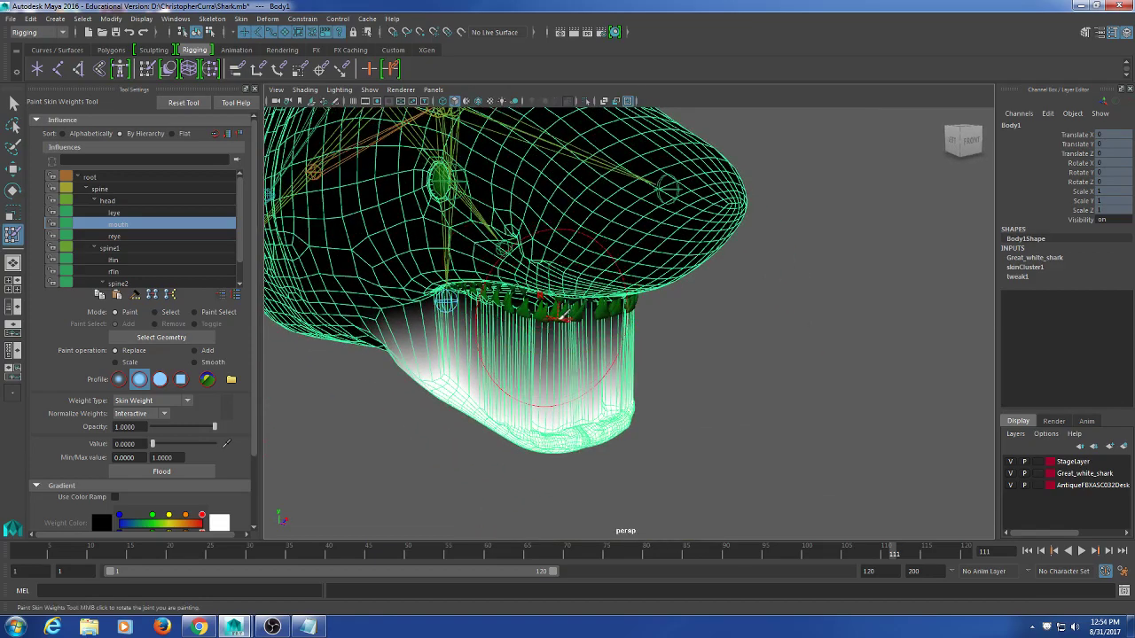
pyautogui.scroll(3, 555, 314)
pyautogui.scroll(-2, 559, 315)
pyautogui.scroll(2, 555, 314)
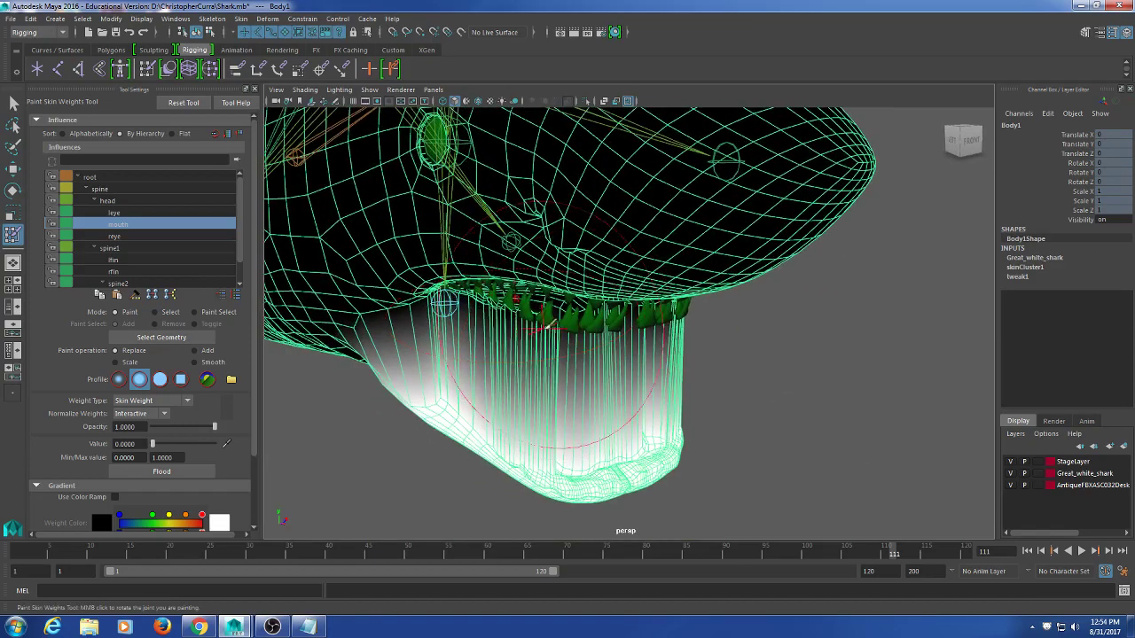
# - Try X-Ray shading on the model to see the teeth and the inside of the mouth
pyautogui.click(305, 89)
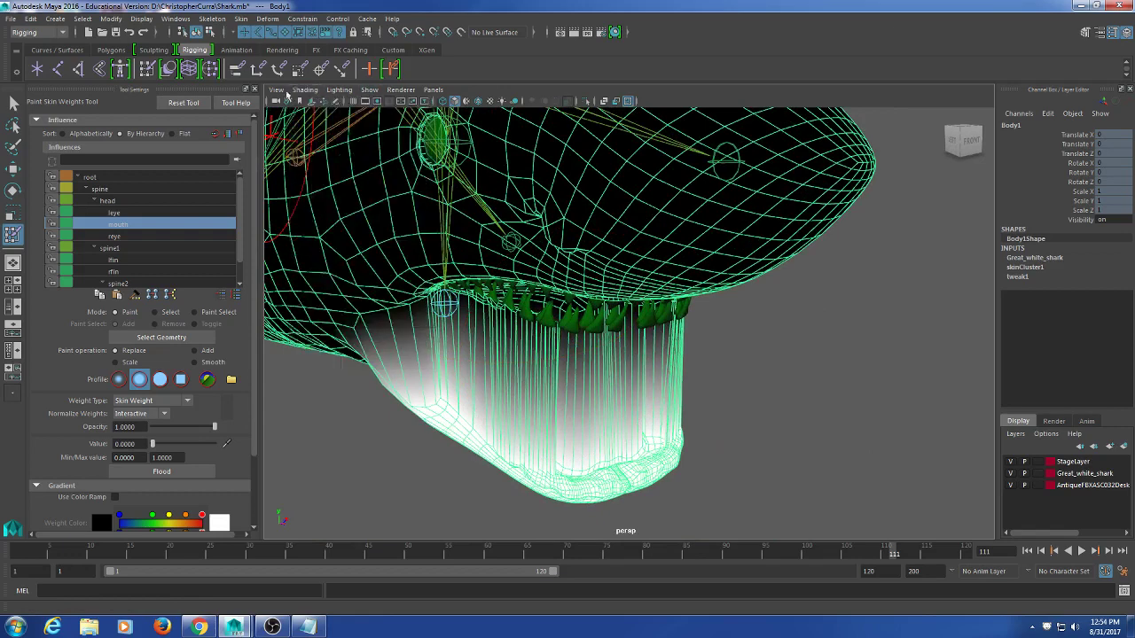
pyautogui.click(275, 89)
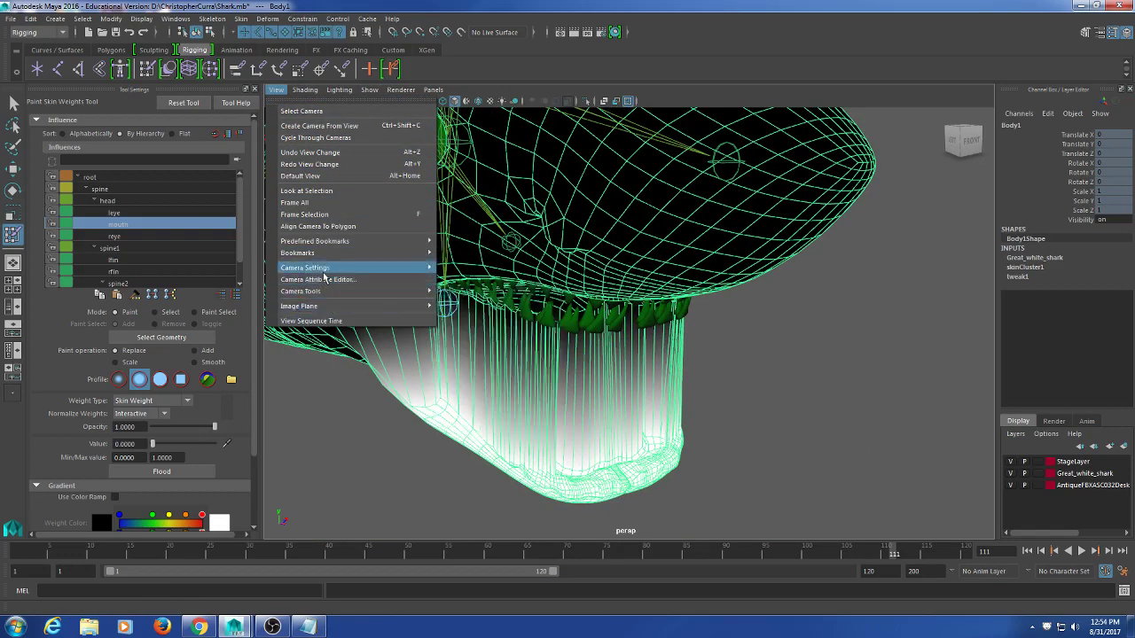
pyautogui.moveTo(305, 89)
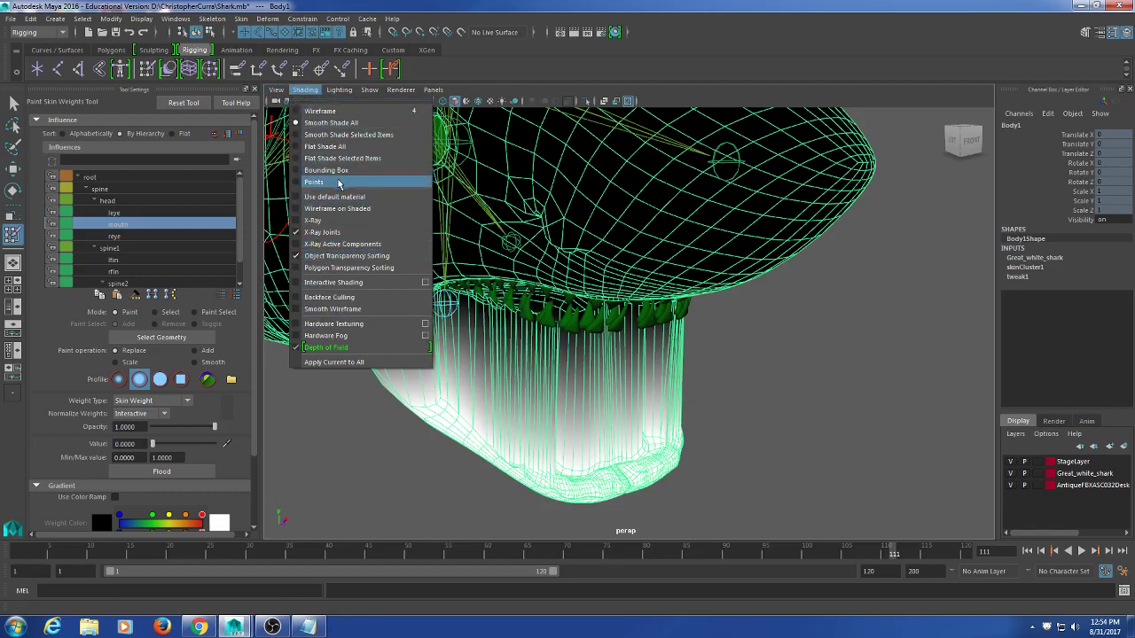
pyautogui.click(337, 221)
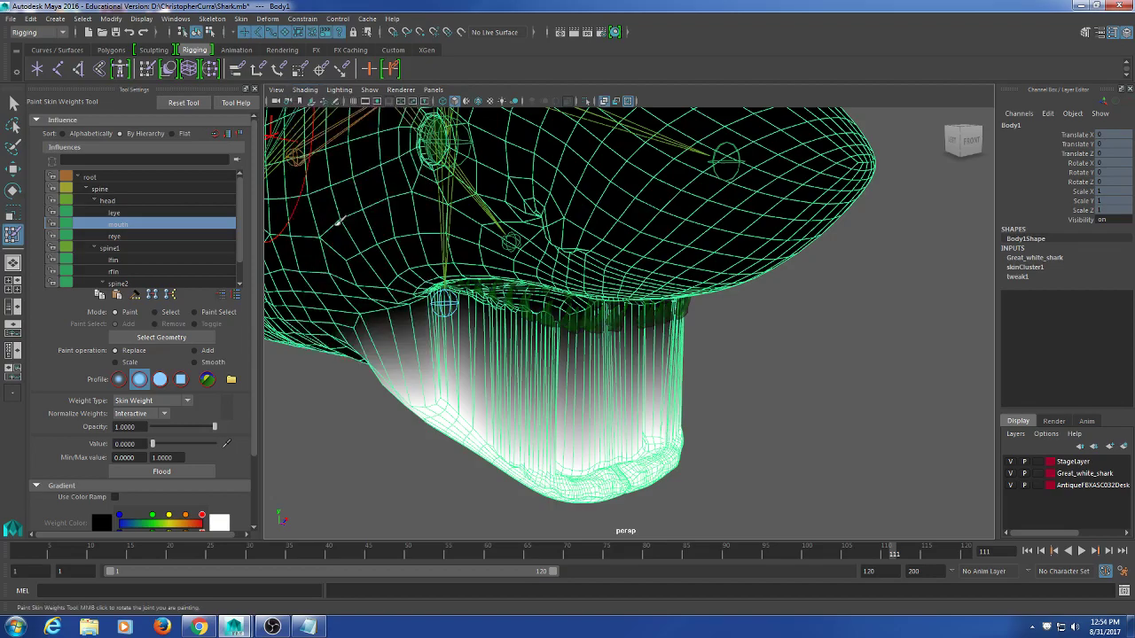
pyautogui.keyDown('alt'); pyautogui.moveTo(346, 224); pyautogui.dragTo(647, 265); pyautogui.keyUp('alt')
pyautogui.click(305, 89)
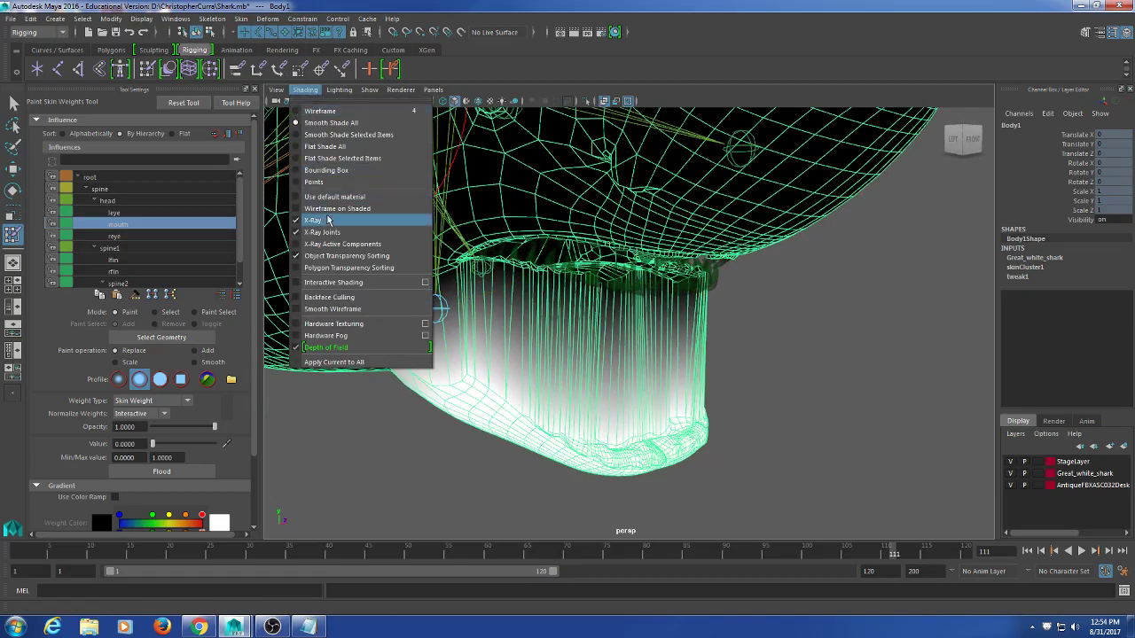
pyautogui.click(329, 223)
# - Examine how the teeth and the stretched lower jaw are positioned in the open mouth
pyautogui.moveTo(435, 304)
pyautogui.keyDown('alt'); pyautogui.mouseDown()
pyautogui.moveTo(497, 293)
pyautogui.moveTo(539, 319)
pyautogui.moveTo(538, 302)
pyautogui.moveTo(612, 302)
pyautogui.moveTo(572, 311)
pyautogui.moveTo(578, 322)
pyautogui.moveTo(665, 330)
pyautogui.moveTo(576, 356)
pyautogui.mouseUp(); pyautogui.keyUp('alt')
pyautogui.scroll(3, 594, 304)
pyautogui.scroll(-4, 592, 304)
pyautogui.scroll(-4, 665, 329)
pyautogui.scroll(3, 576, 357)
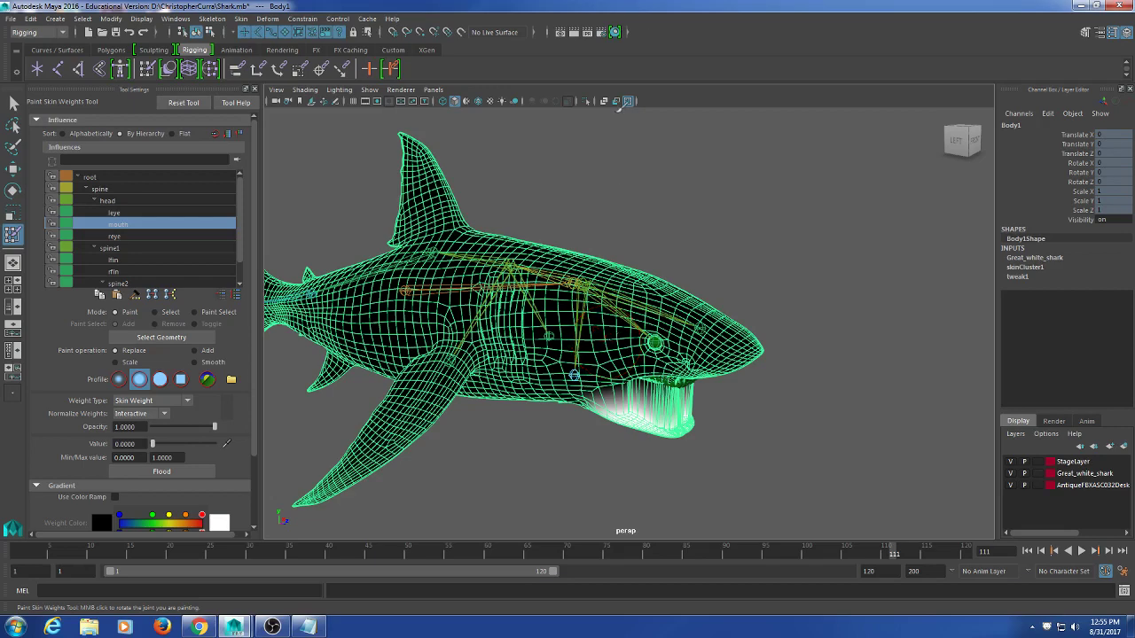
pyautogui.keyDown('alt'); pyautogui.moveTo(708, 373); pyautogui.dragTo(658, 361); pyautogui.keyUp('alt')
pyautogui.keyDown('alt'); pyautogui.moveTo(658, 362); pyautogui.dragTo(559, 364, button='middle'); pyautogui.keyUp('alt')
pyautogui.scroll(5, 464, 383)
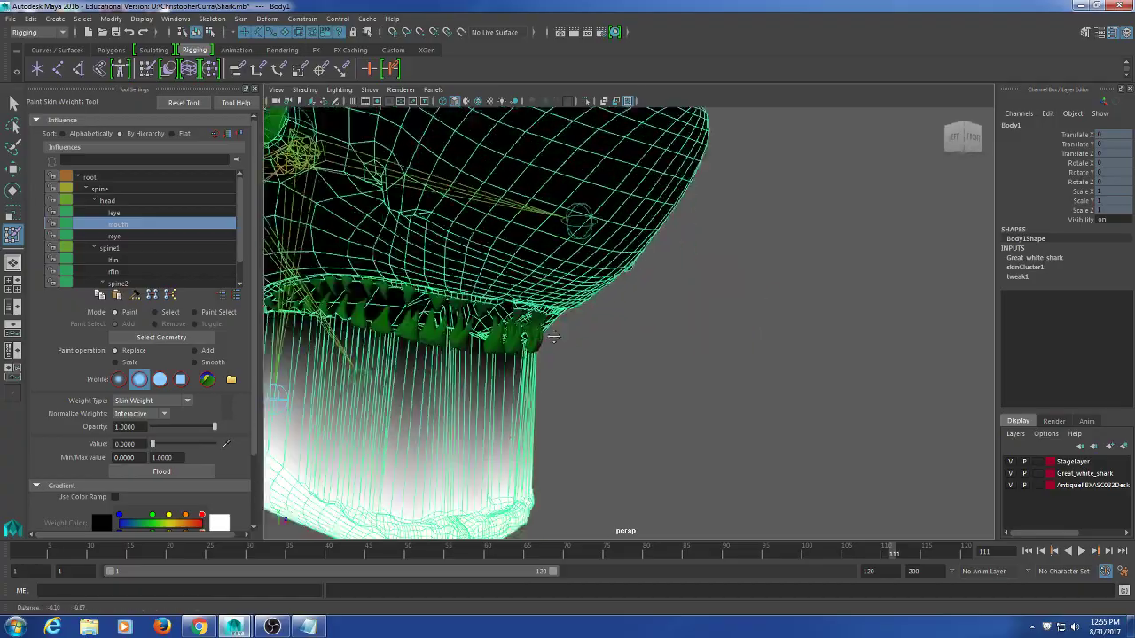
pyautogui.keyDown('alt'); pyautogui.moveTo(496, 302); pyautogui.dragTo(554, 277); pyautogui.keyUp('alt')
pyautogui.scroll(3, 511, 299)
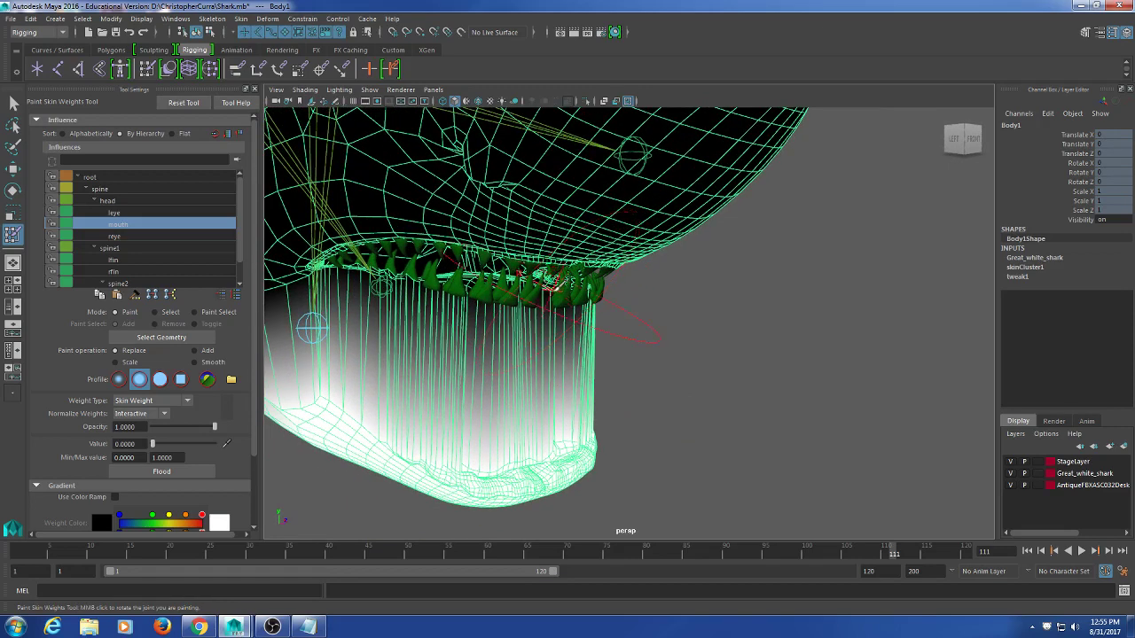
# - Leave weight painting, select the Teeth mesh and switch it to vertex selection
pyautogui.click(14, 102)
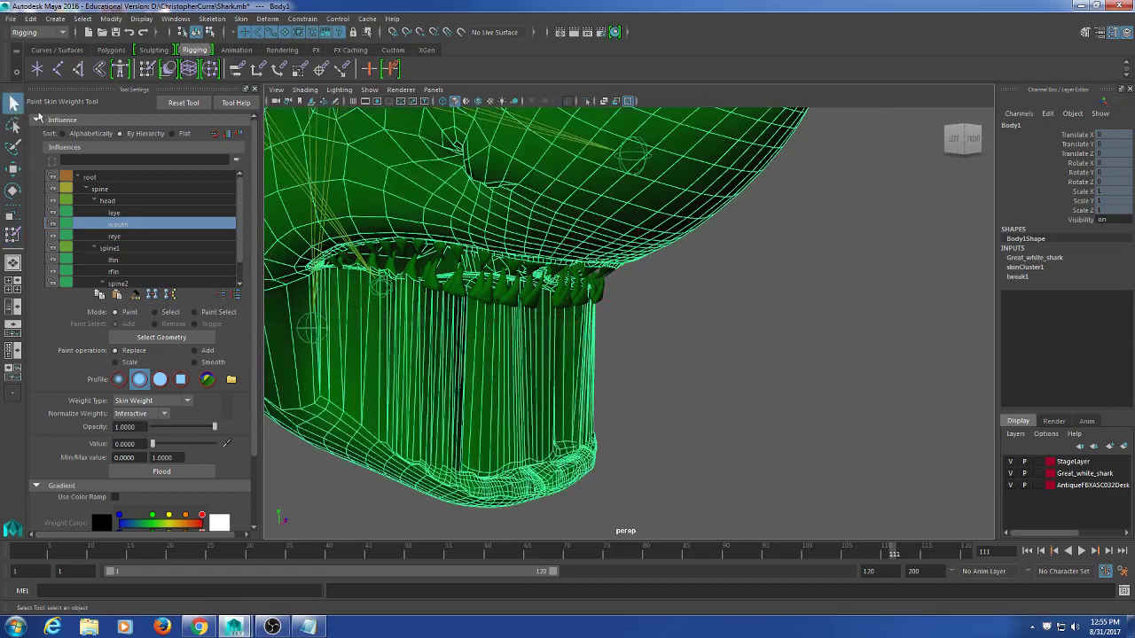
pyautogui.click(722, 353)
pyautogui.moveTo(721, 353)
pyautogui.keyDown('alt'); pyautogui.mouseDown()
pyautogui.moveTo(528, 304)
pyautogui.moveTo(527, 322)
pyautogui.moveTo(506, 324)
pyautogui.moveTo(543, 326)
pyautogui.mouseUp(); pyautogui.keyUp('alt')
pyautogui.scroll(2, 544, 315)
pyautogui.click(527, 303)
pyautogui.scroll(3, 504, 300)
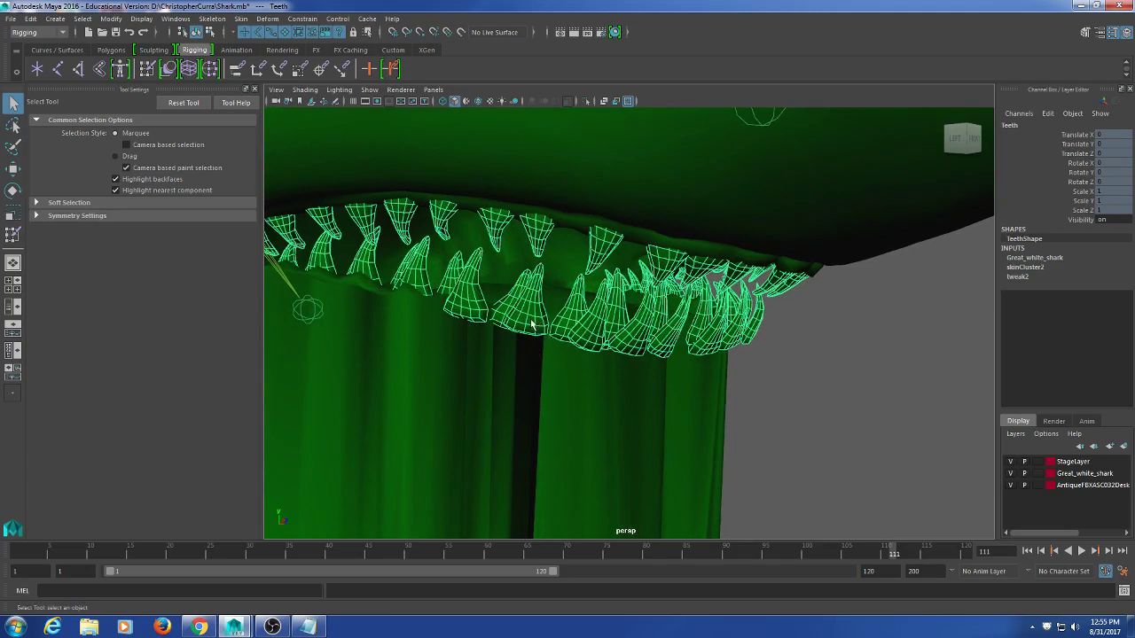
pyautogui.rightClick(530, 299)
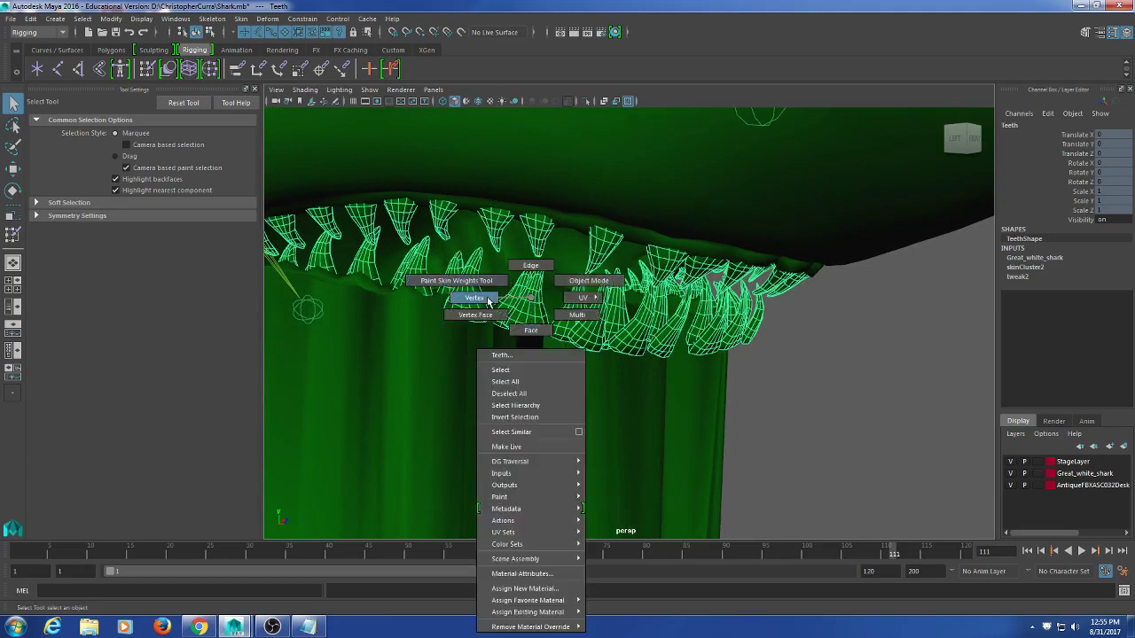
pyautogui.click(475, 298)
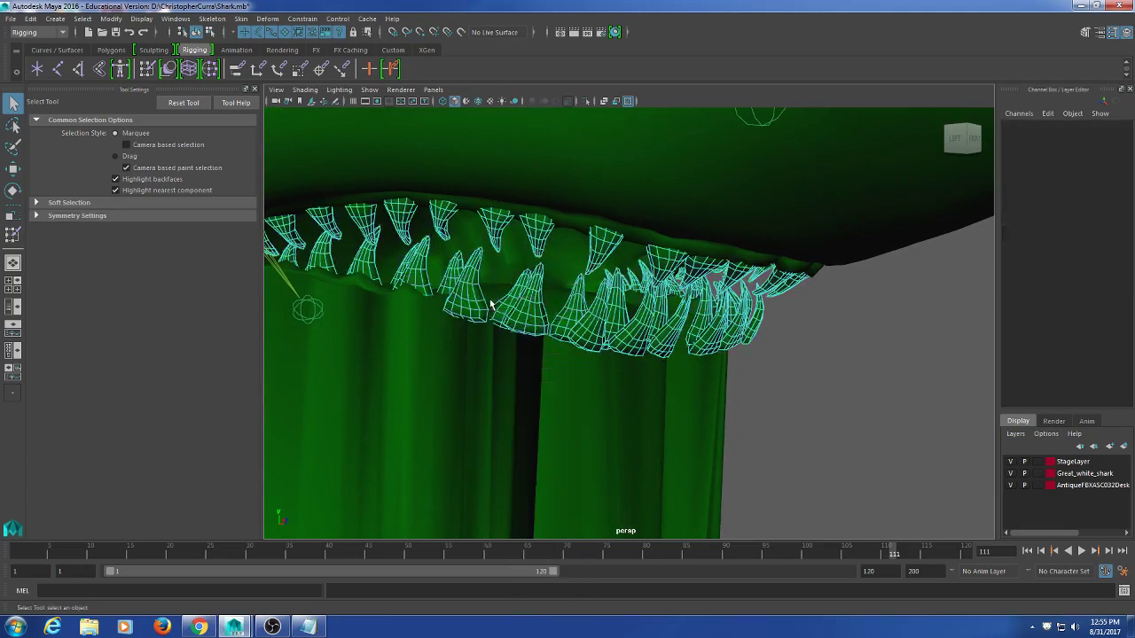
# - Select a vertex on each of several nearby lower teeth and grow the selection to cover those teeth entirely
pyautogui.scroll(3, 476, 337)
pyautogui.scroll(3, 475, 337)
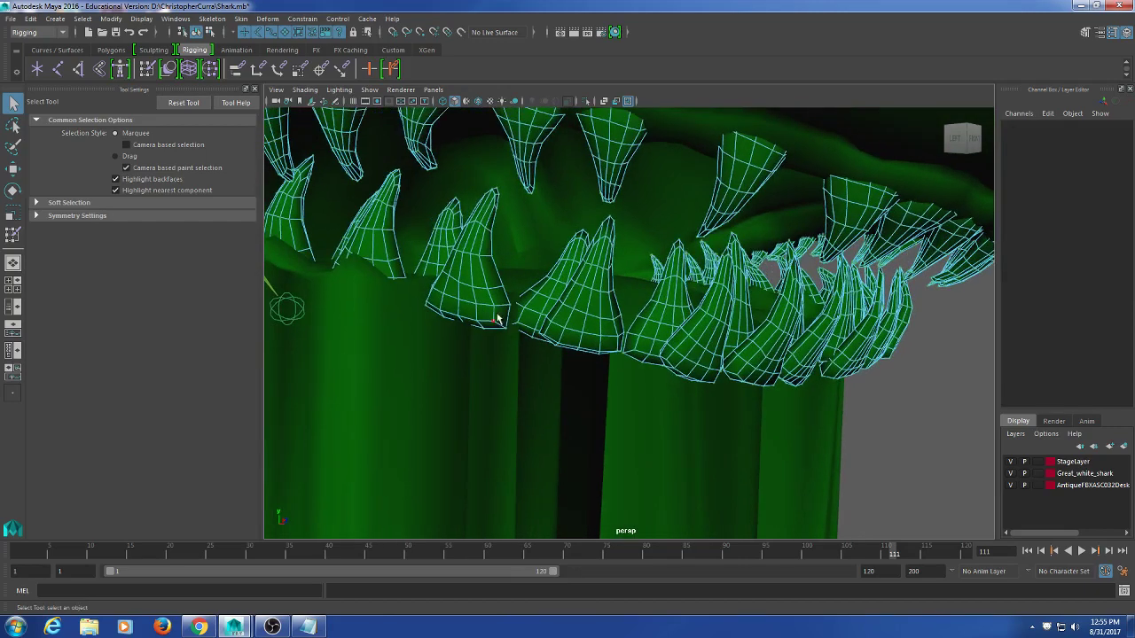
pyautogui.click(489, 293)
pyautogui.click(589, 321)
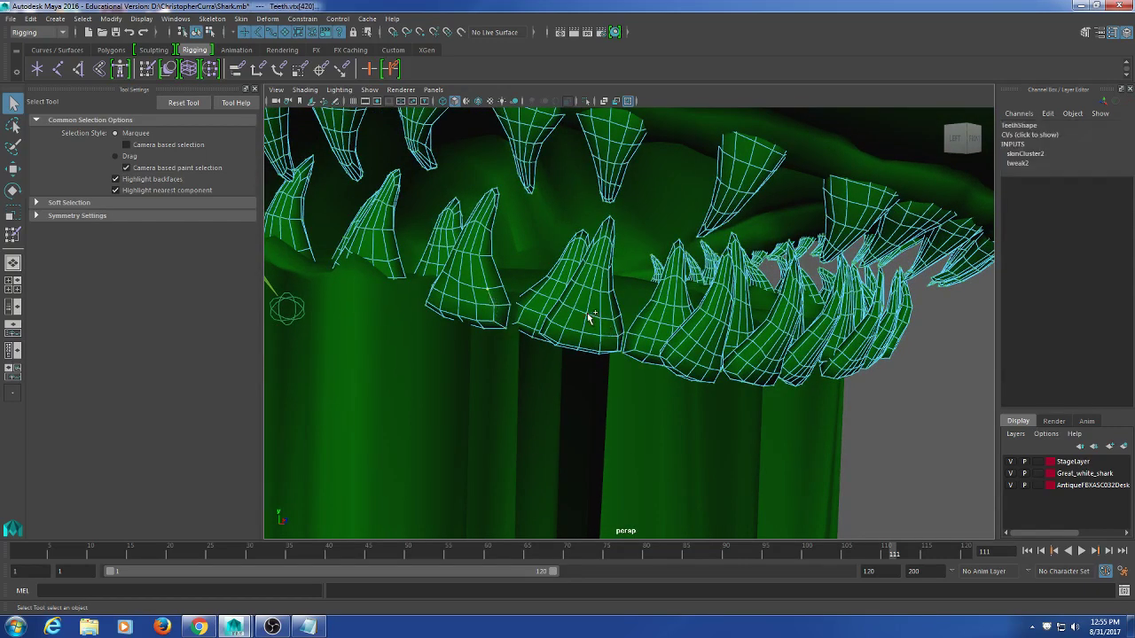
pyautogui.keyDown('shift'); pyautogui.click(547, 302); pyautogui.keyUp('shift')
pyautogui.keyDown('alt'); pyautogui.moveTo(722, 357); pyautogui.dragTo(709, 355); pyautogui.keyUp('alt')
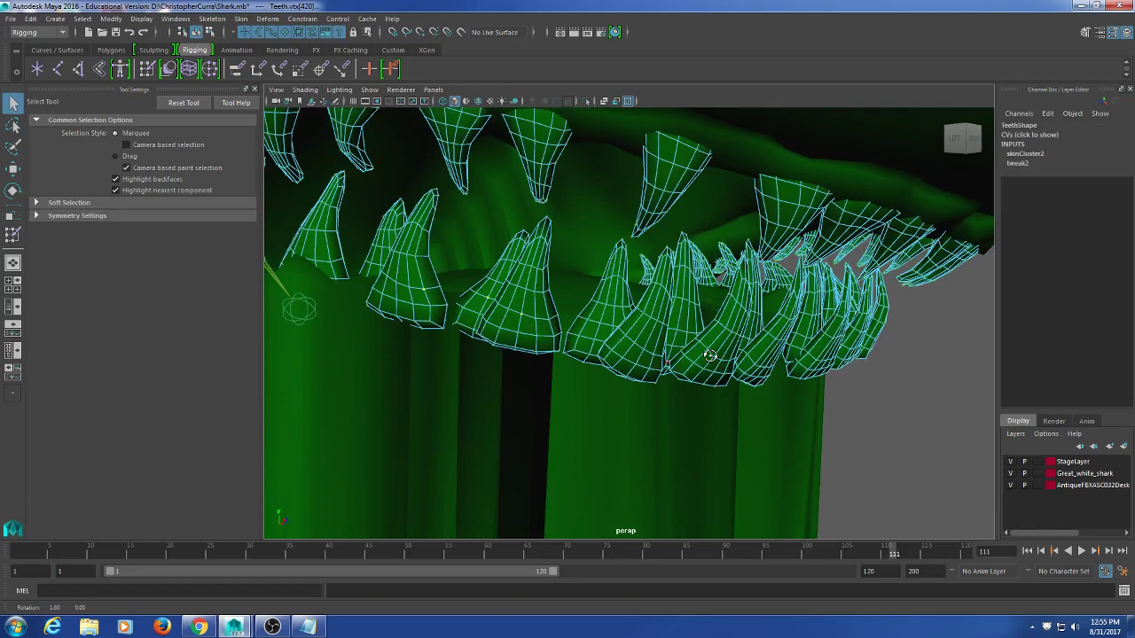
pyautogui.keyDown('shift'); pyautogui.click(589, 321); pyautogui.keyUp('shift')
pyautogui.click(636, 346)
pyautogui.keyDown('alt'); pyautogui.moveTo(709, 371); pyautogui.dragTo(587, 398); pyautogui.keyUp('alt')
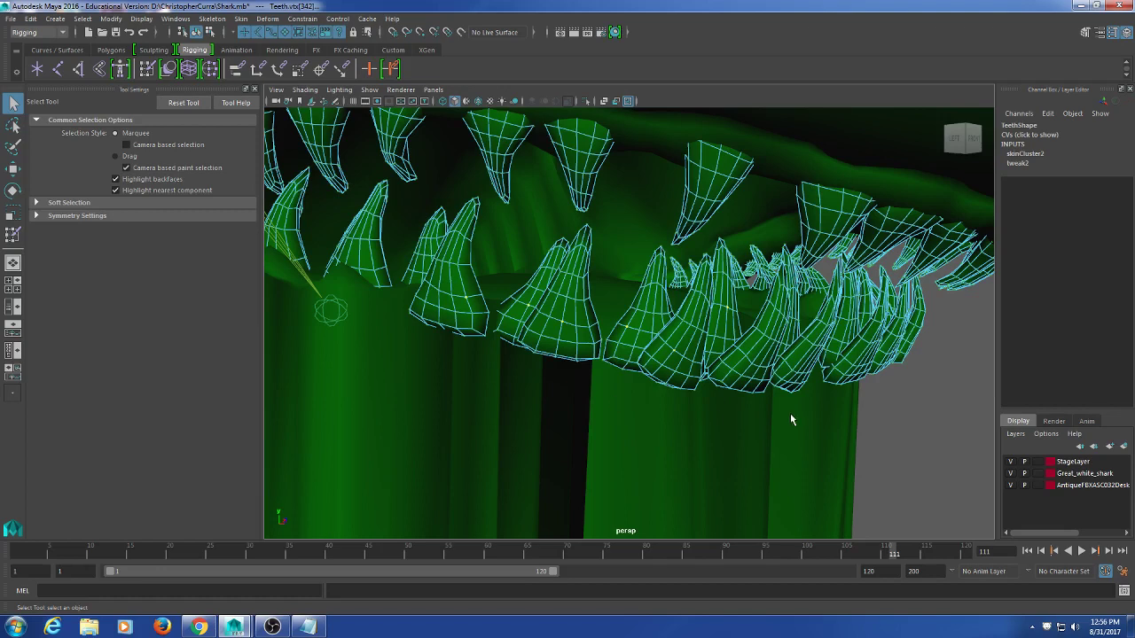
pyautogui.hotkey('shift', '.')
pyautogui.hotkey('shift', '.')
pyautogui.hotkey('shift', '.')
pyautogui.hotkey('shift', '.')
# - With Paint Skin Weights, set the value to 1 and flood the selected lower teeth with the mouth joint's influence
pyautogui.click(148, 70)
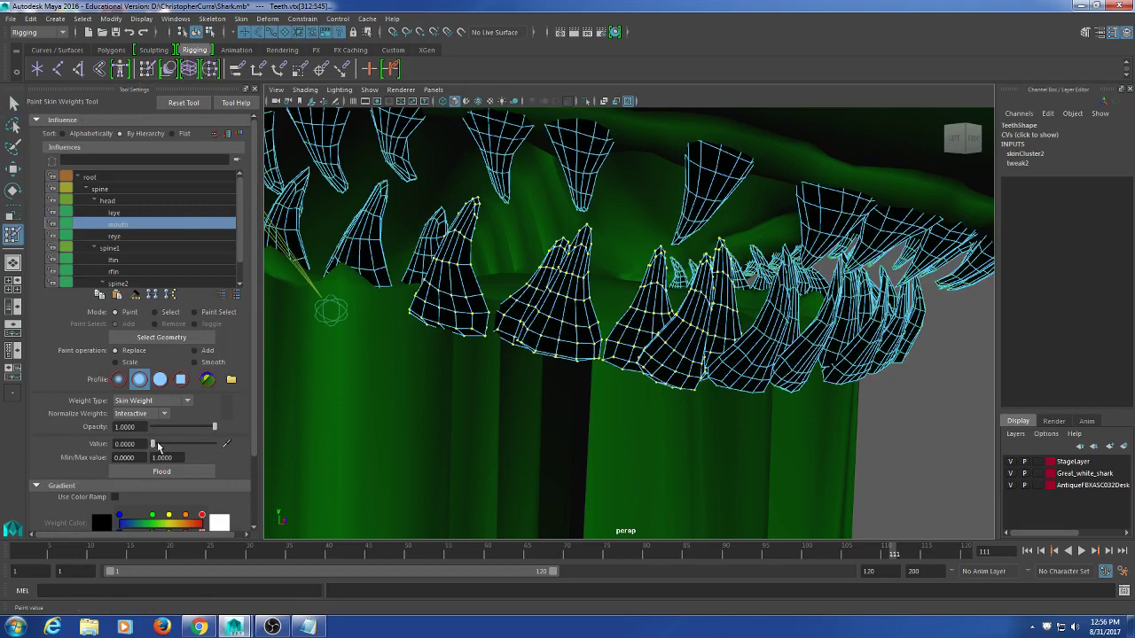
pyautogui.moveTo(152, 443); pyautogui.dragTo(227, 448)
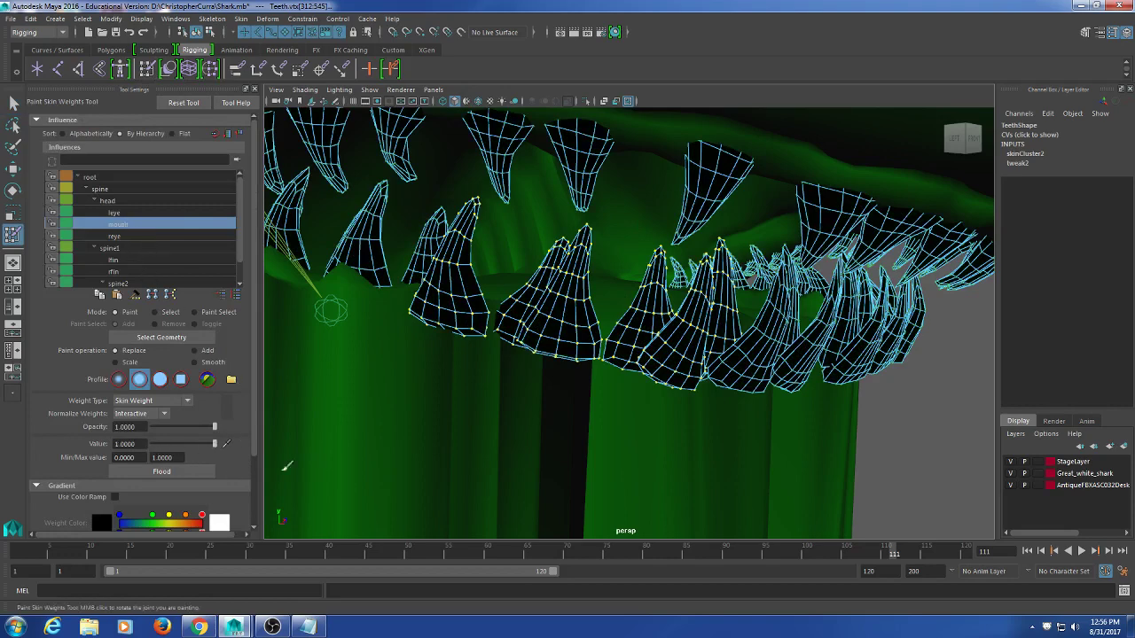
pyautogui.click(189, 476)
pyautogui.scroll(-8, 524, 362)
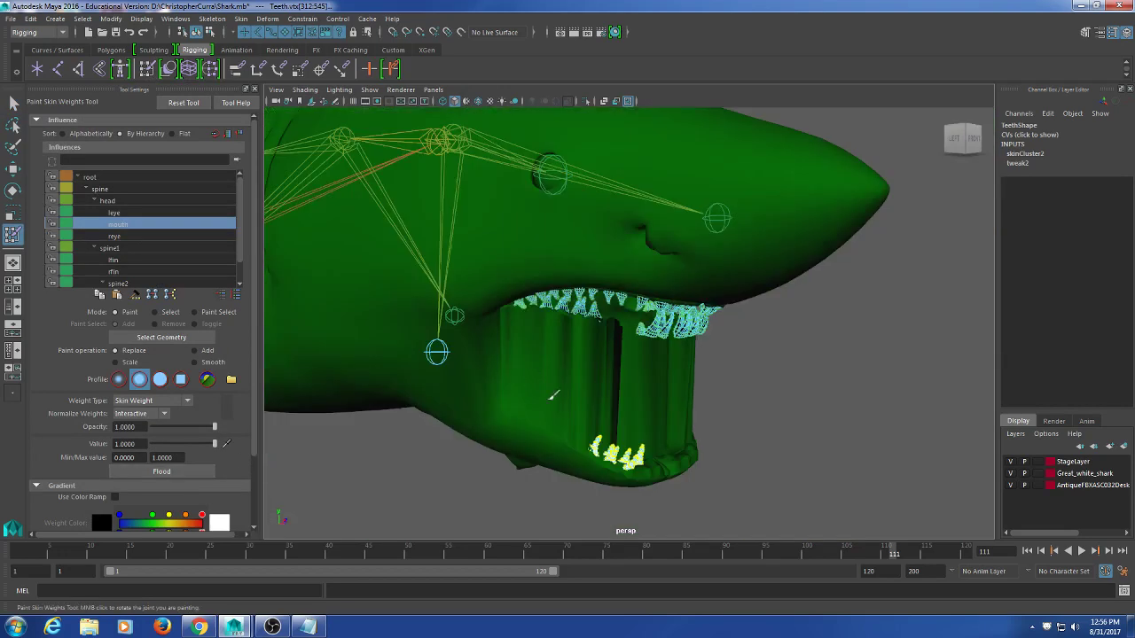
pyautogui.keyDown('alt'); pyautogui.moveTo(559, 400); pyautogui.dragTo(490, 312, button='middle'); pyautogui.keyUp('alt')
pyautogui.scroll(7, 487, 364)
pyautogui.scroll(3, 486, 363)
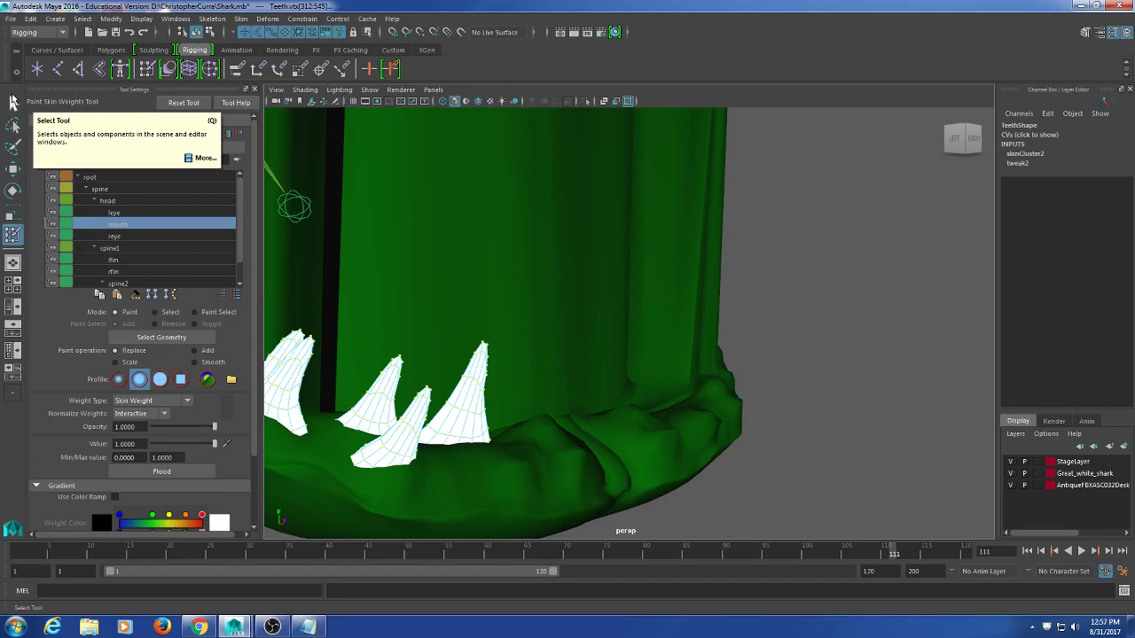
# - Return to object selection, pick the Teeth mesh again and switch to vertices for the lower teeth still at the upper jaw
pyautogui.click(12, 102)
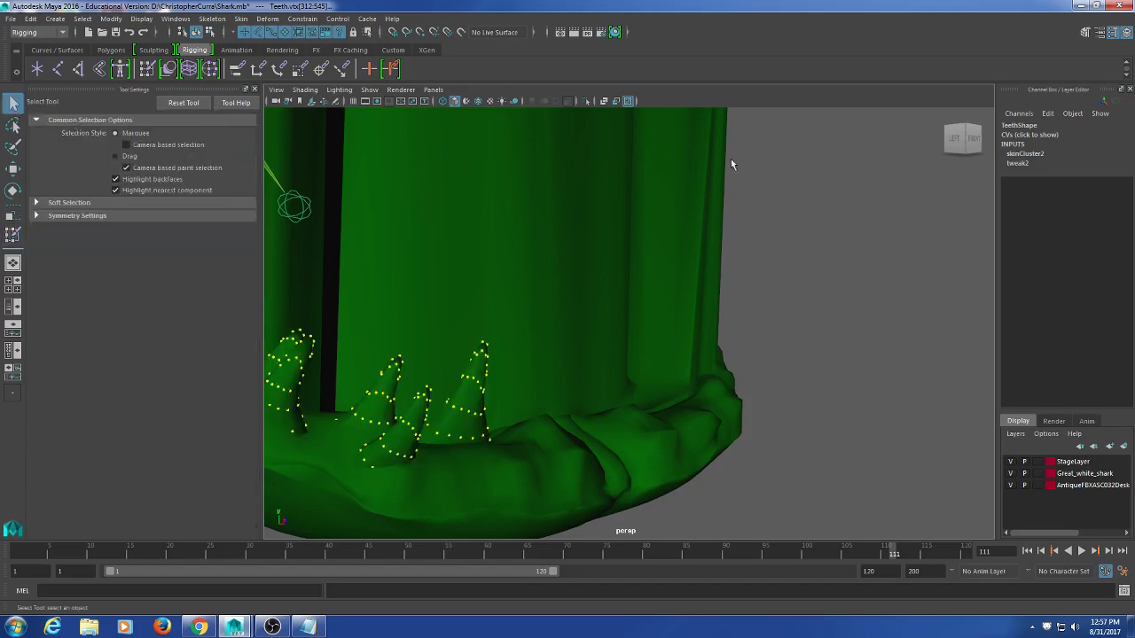
pyautogui.scroll(5, 766, 223)
pyautogui.scroll(-10, 766, 222)
pyautogui.keyDown('alt'); pyautogui.moveTo(750, 198); pyautogui.dragTo(675, 256); pyautogui.keyUp('alt')
pyautogui.scroll(5, 671, 253)
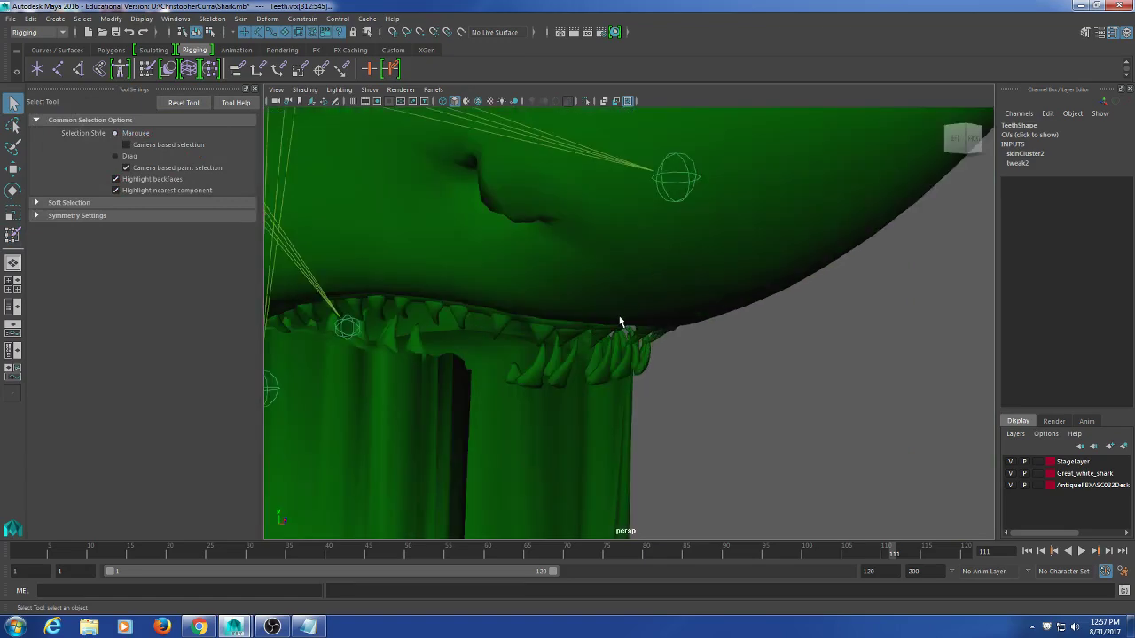
pyautogui.scroll(3, 621, 321)
pyautogui.moveTo(620, 321)
pyautogui.keyDown('alt'); pyautogui.mouseDown()
pyautogui.moveTo(635, 297)
pyautogui.moveTo(592, 292)
pyautogui.moveTo(614, 327)
pyautogui.mouseUp(); pyautogui.keyUp('alt')
pyautogui.click(593, 289)
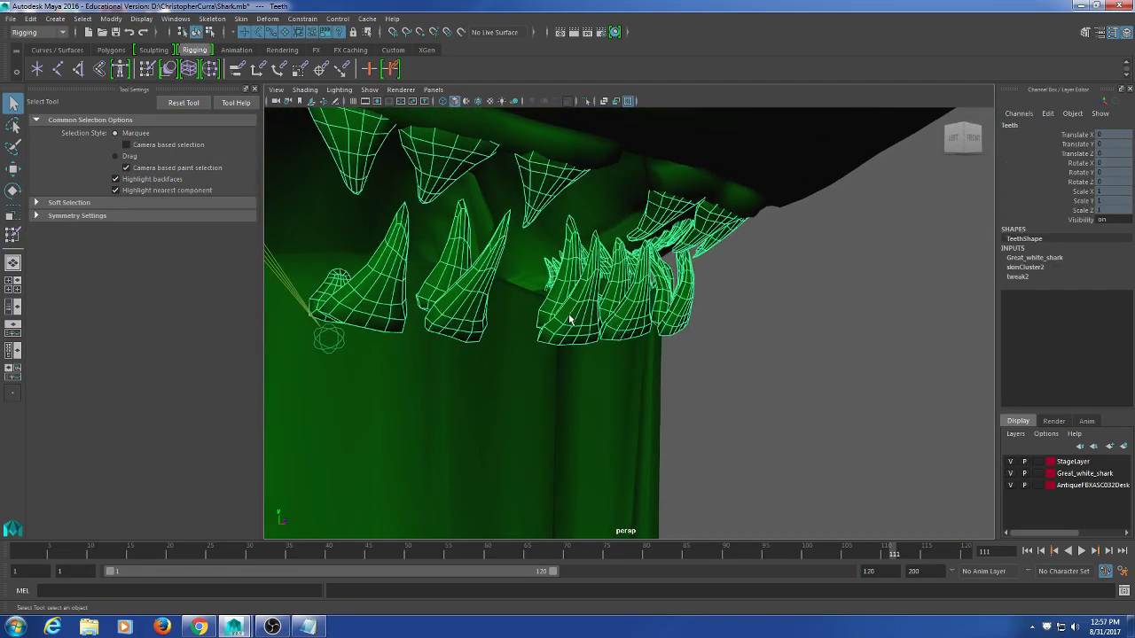
pyautogui.moveTo(568, 319); pyautogui.dragTo(530, 302, button='right')
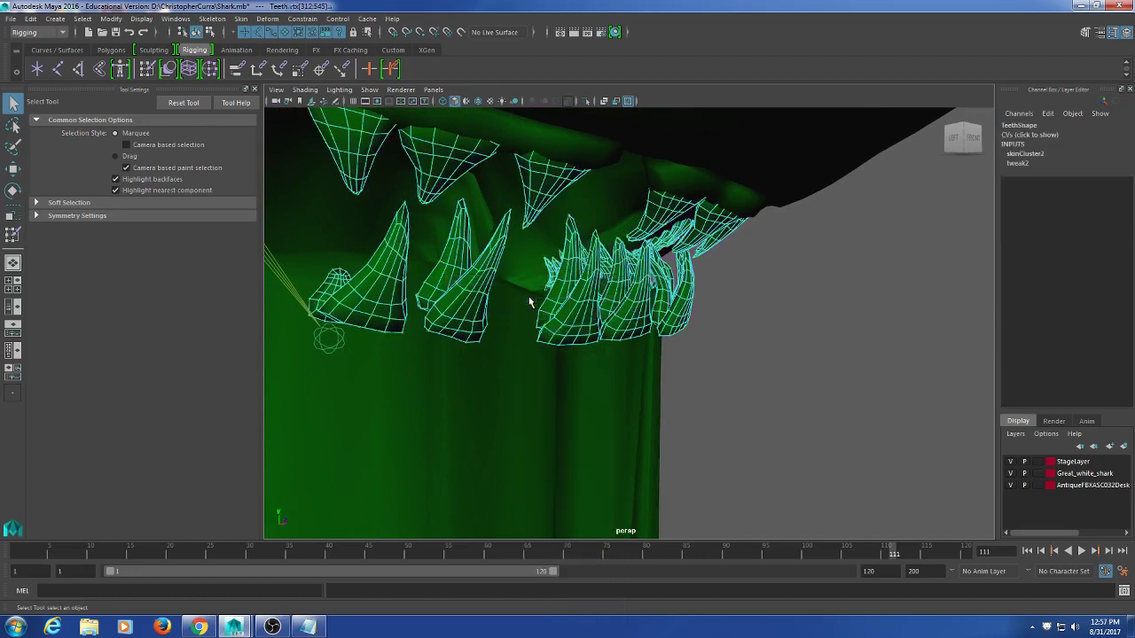
# - Select vertices on another group of unweighted lower teeth and grow the selection to cover those teeth
pyautogui.click(580, 308)
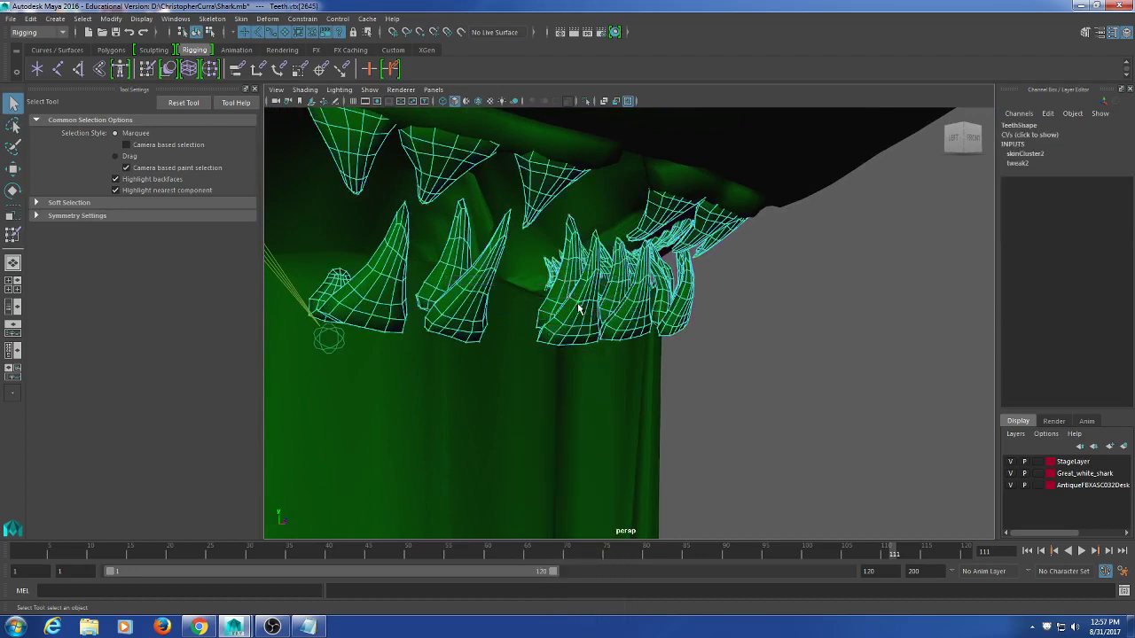
pyautogui.click(473, 294)
pyautogui.keyDown('alt'); pyautogui.moveTo(635, 325); pyautogui.dragTo(726, 334); pyautogui.keyUp('alt')
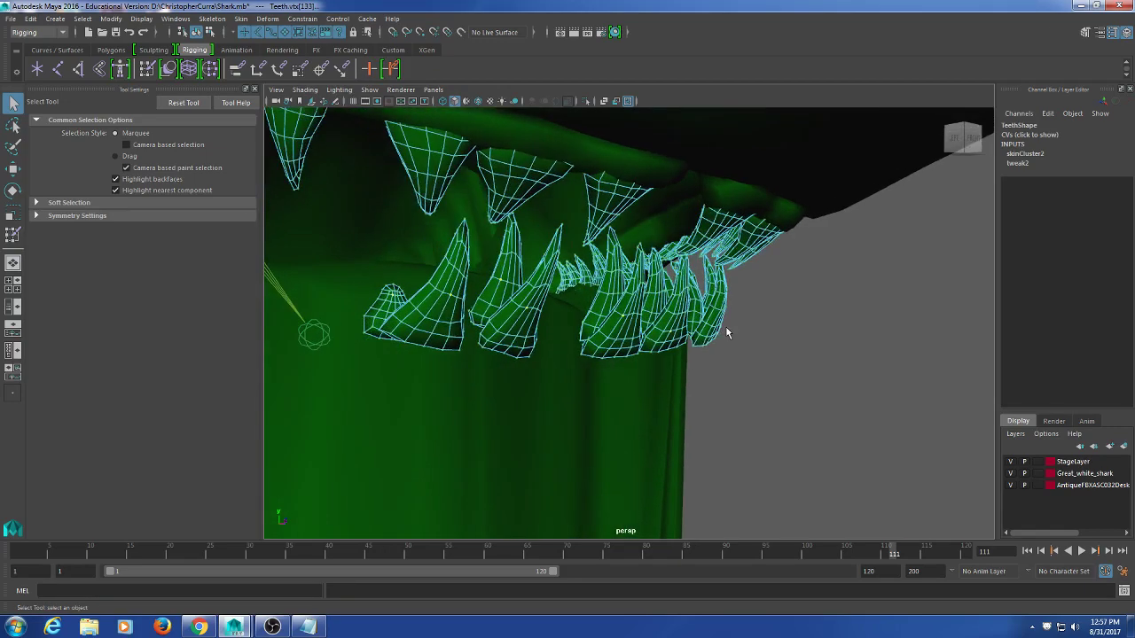
pyautogui.hotkey('shift', '.')
pyautogui.hotkey('shift', '.')
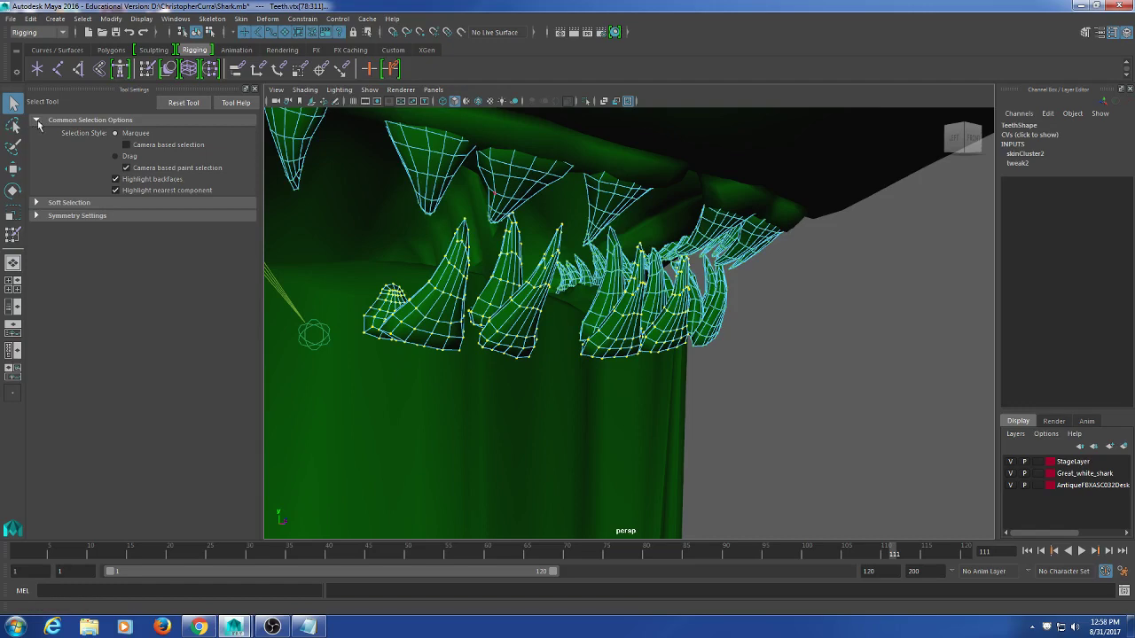
# - Flood the second group of lower teeth with mouth joint weight 1 and check their placement on the lower jaw
pyautogui.click(147, 71)
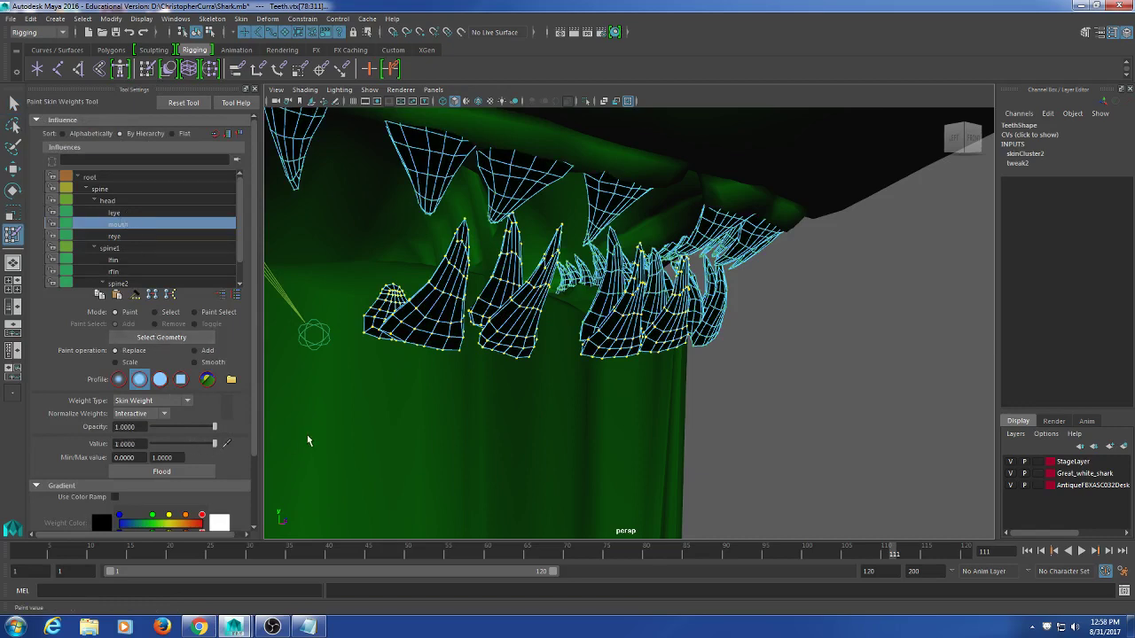
pyautogui.click(203, 470)
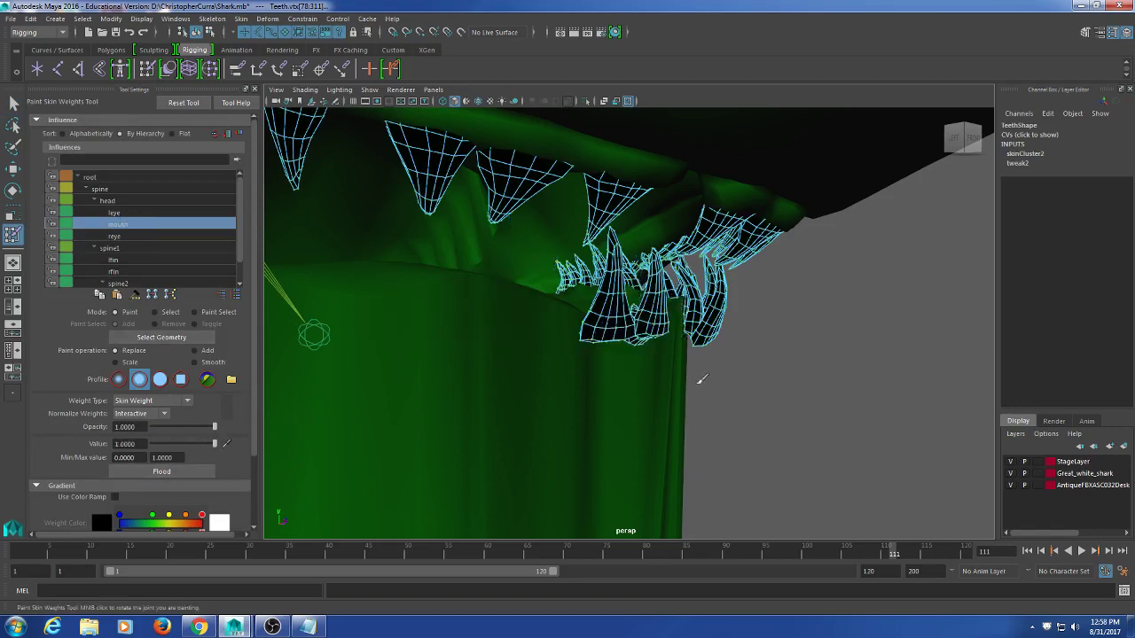
pyautogui.scroll(-6, 687, 378)
pyautogui.keyDown('alt'); pyautogui.moveTo(620, 391); pyautogui.dragTo(597, 323, button='middle'); pyautogui.keyUp('alt')
pyautogui.scroll(5, 594, 324)
pyautogui.keyDown('alt'); pyautogui.moveTo(483, 352); pyautogui.dragTo(517, 352, button='middle'); pyautogui.keyUp('alt')
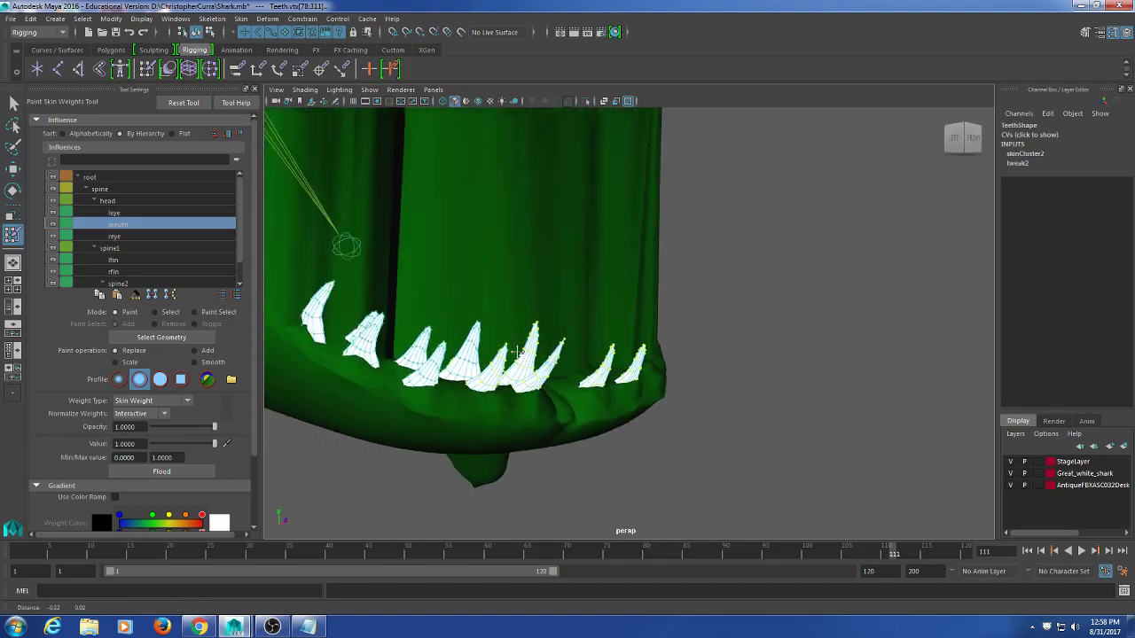
# - Leave Paint Skin Weights for object selection and select the shark's body mesh
pyautogui.keyDown('alt'); pyautogui.moveTo(517, 352); pyautogui.dragTo(512, 378); pyautogui.keyUp('alt')
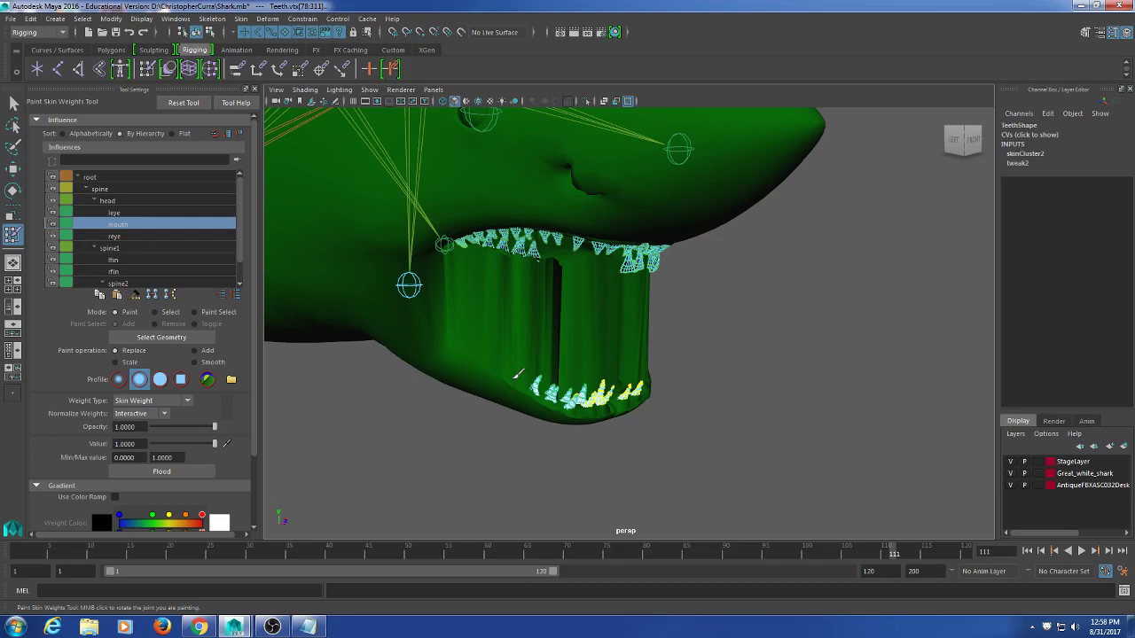
pyautogui.click(13, 103)
pyautogui.moveTo(545, 316)
pyautogui.keyDown('alt'); pyautogui.mouseDown()
pyautogui.moveTo(466, 304)
pyautogui.moveTo(451, 324)
pyautogui.moveTo(608, 310)
pyautogui.moveTo(559, 319)
pyautogui.moveTo(568, 341)
pyautogui.moveTo(704, 316)
pyautogui.moveTo(805, 246)
pyautogui.moveTo(760, 250)
pyautogui.mouseUp(); pyautogui.keyUp('alt')
pyautogui.click(805, 245)
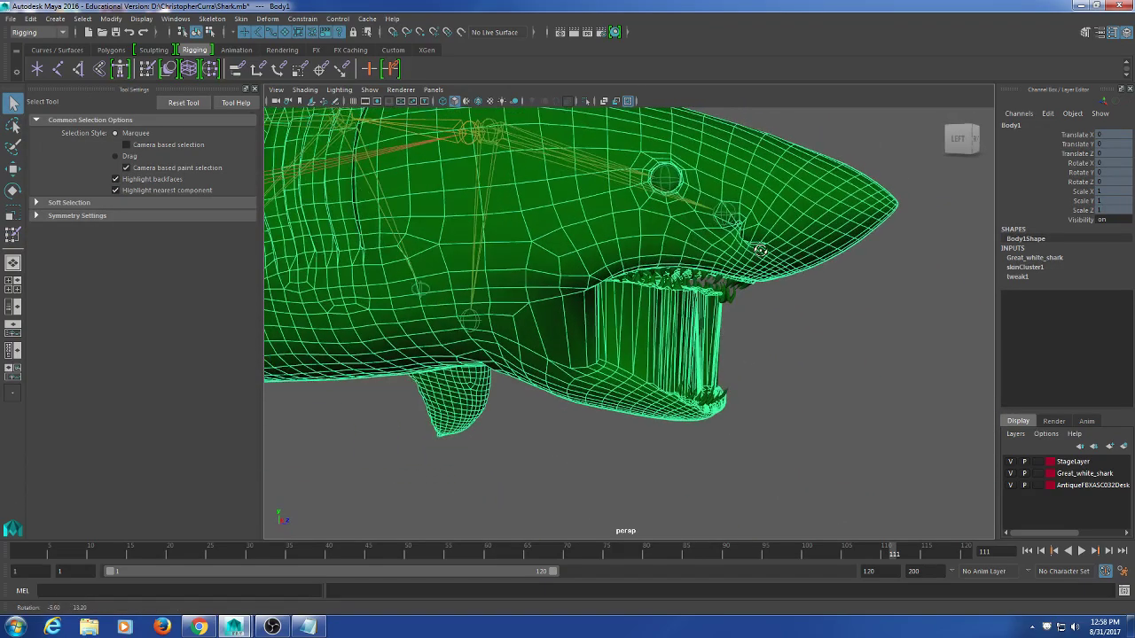
# - Toggle the visibility of the StageLayer, Great_white_shark and Antique display layers to check which one holds the shark's body and teeth
pyautogui.click(1010, 464)
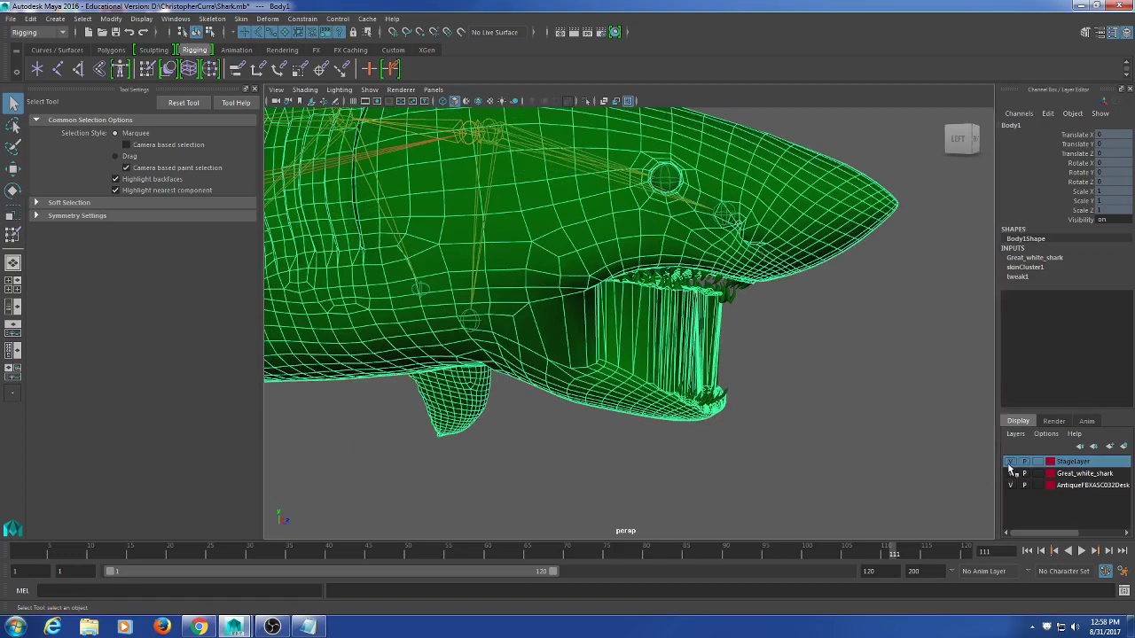
pyautogui.click(1011, 475)
pyautogui.click(1011, 475)
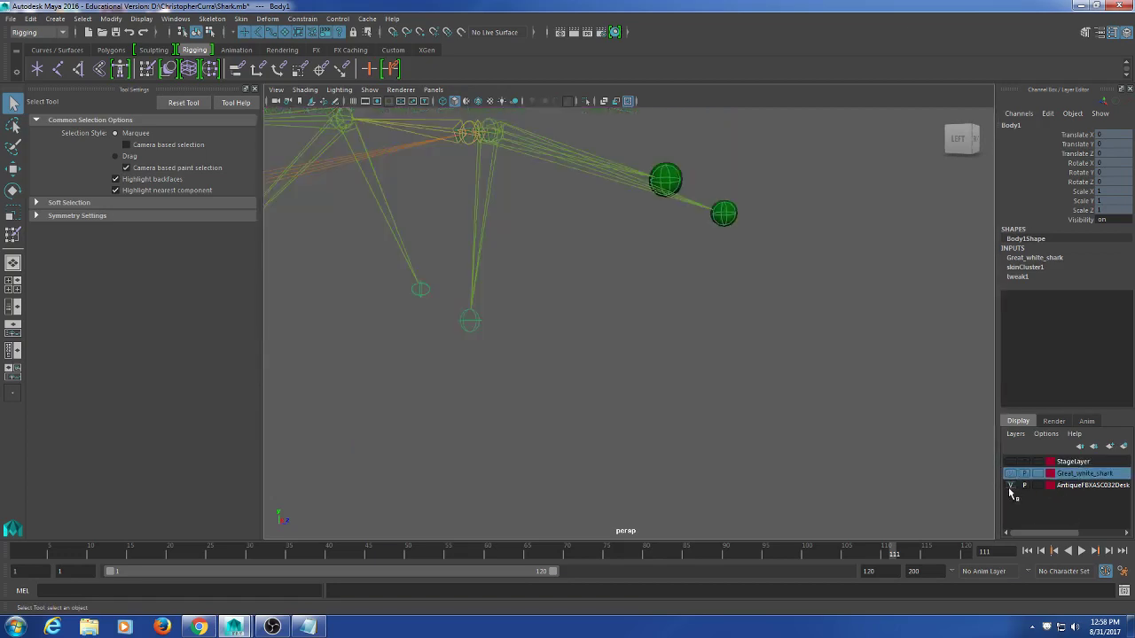
pyautogui.click(1011, 486)
pyautogui.click(1011, 474)
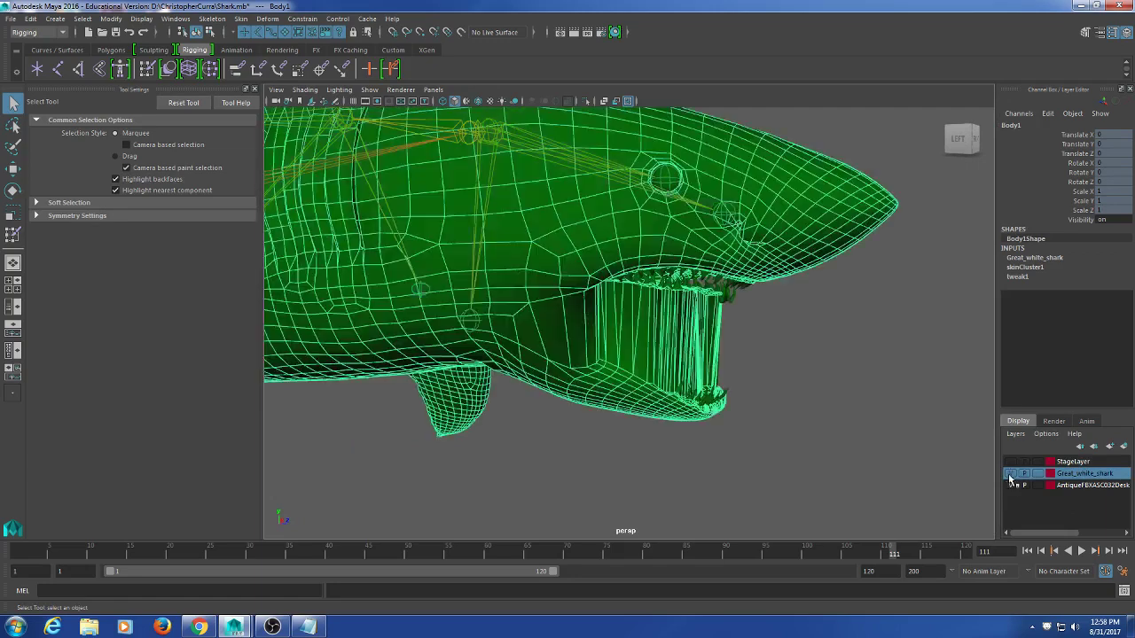
pyautogui.click(1011, 475)
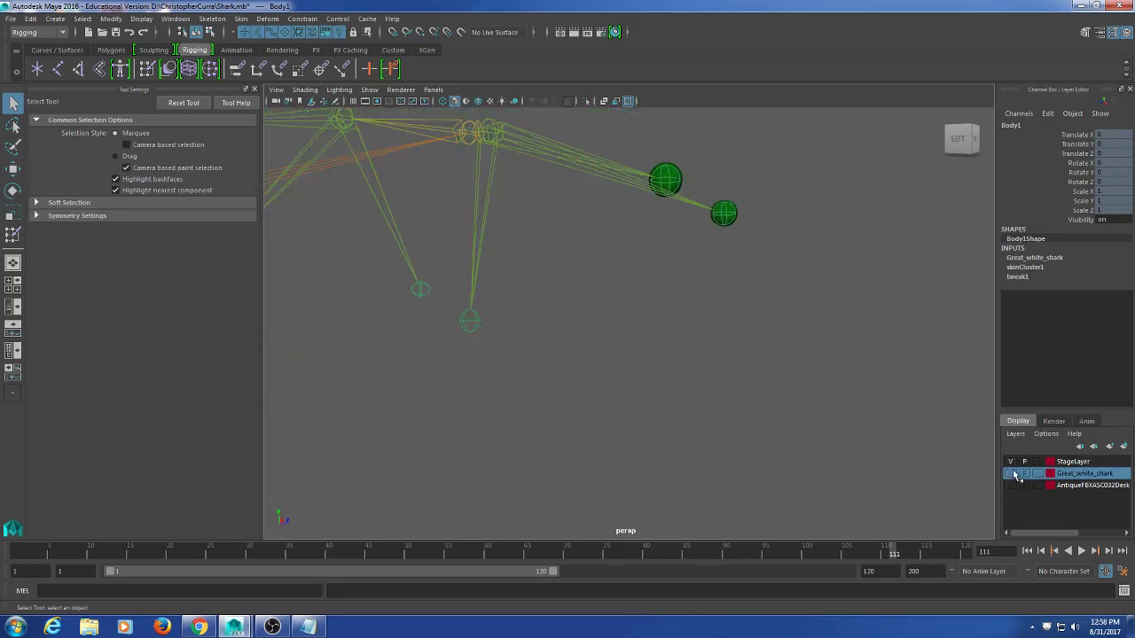
pyautogui.keyDown('alt'); pyautogui.moveTo(678, 328); pyautogui.dragTo(614, 337); pyautogui.keyUp('alt')
pyautogui.keyDown('alt'); pyautogui.moveTo(613, 337); pyautogui.dragTo(642, 363, button='middle'); pyautogui.keyUp('alt')
pyautogui.scroll(3, 619, 361)
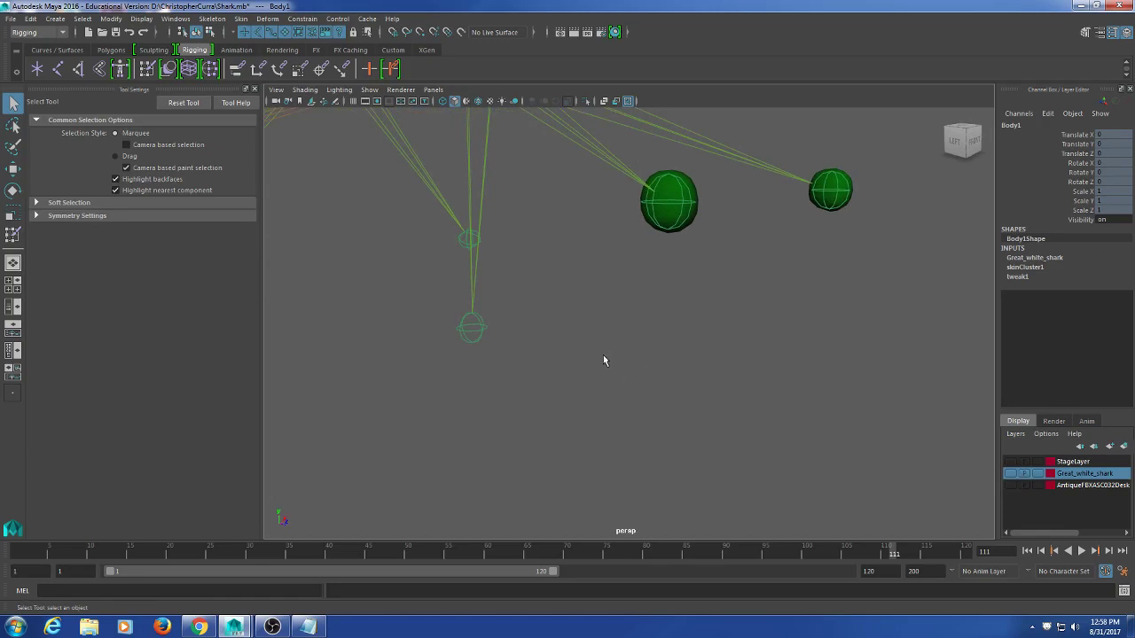
pyautogui.keyDown('alt'); pyautogui.moveTo(634, 322); pyautogui.dragTo(625, 335, button='middle'); pyautogui.keyUp('alt')
pyautogui.scroll(-3, 625, 340)
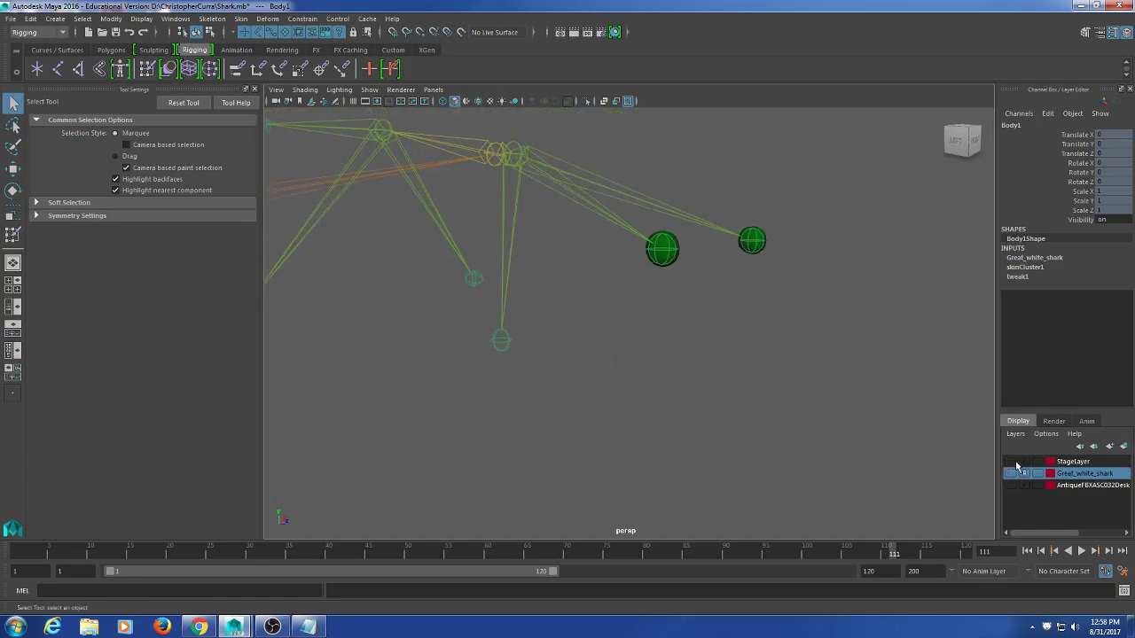
# - Create a new display layer from the selected body mesh and show the StageLayer and Great_white_shark layers
pyautogui.click(1124, 448)
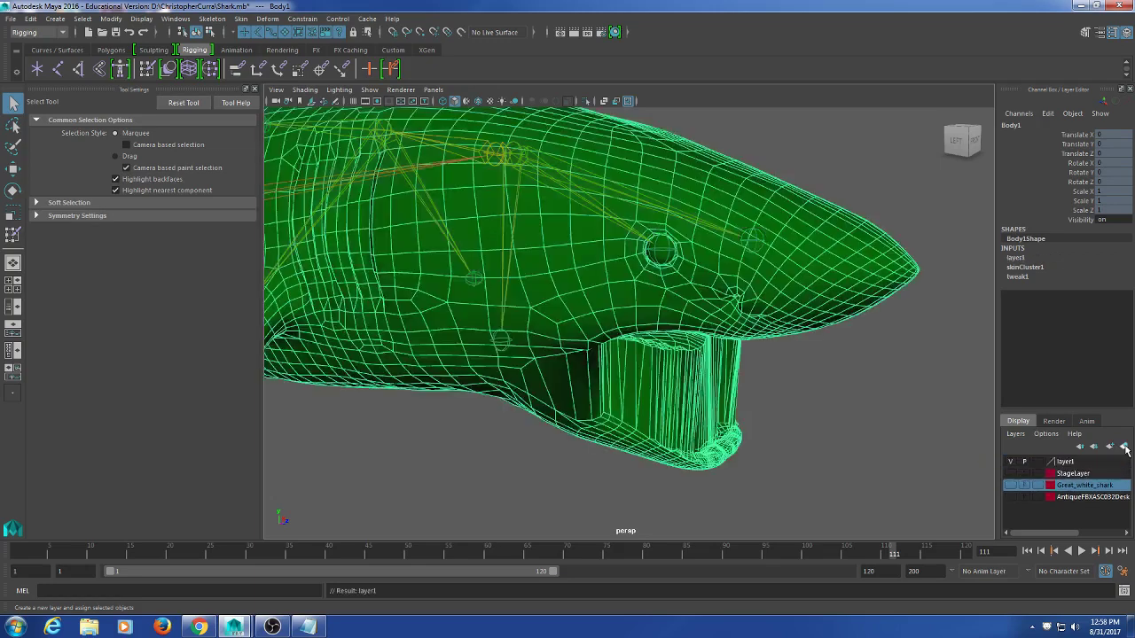
pyautogui.click(1011, 473)
pyautogui.click(1010, 486)
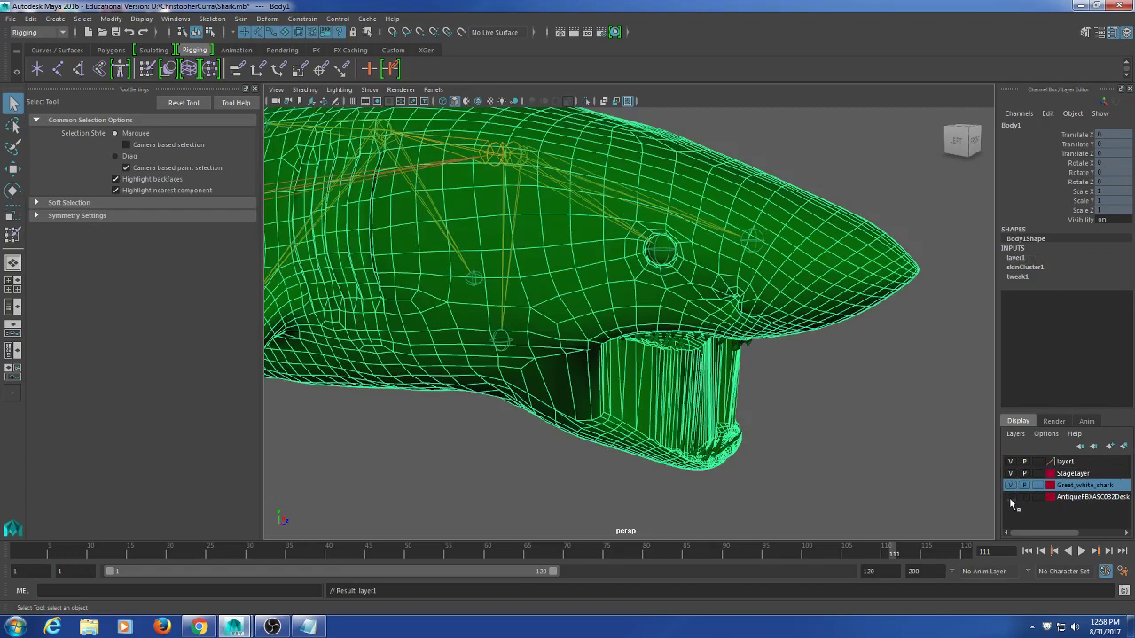
# - Select the Teeth mesh and add it to the new display layer, layer1
pyautogui.click(838, 386)
pyautogui.click(683, 353)
pyautogui.rightClick(1080, 464)
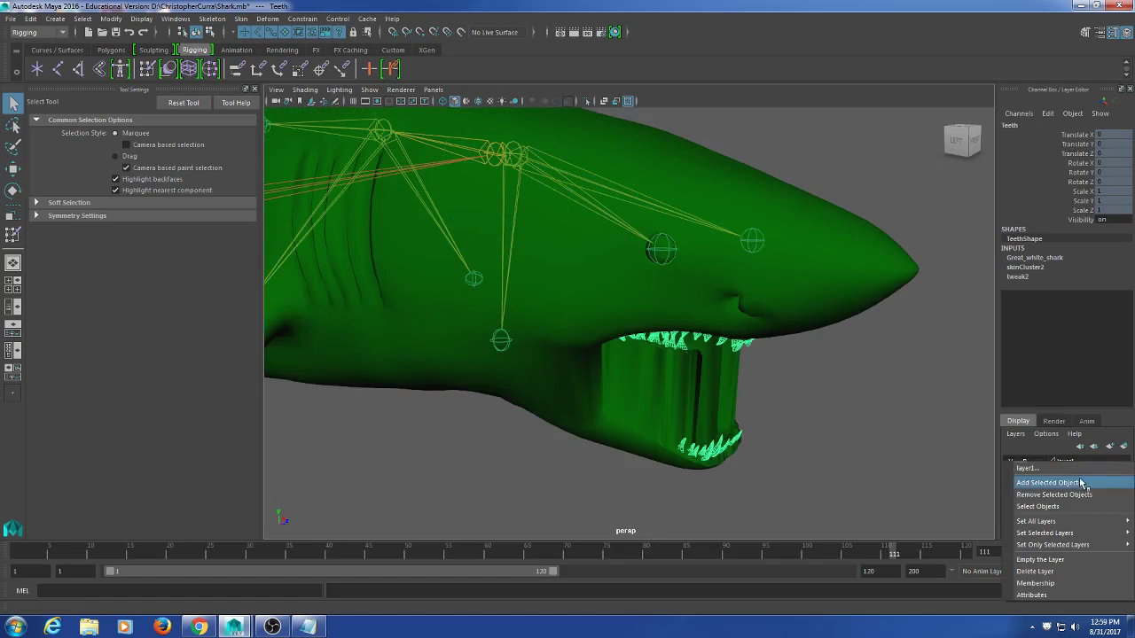
pyautogui.click(1082, 483)
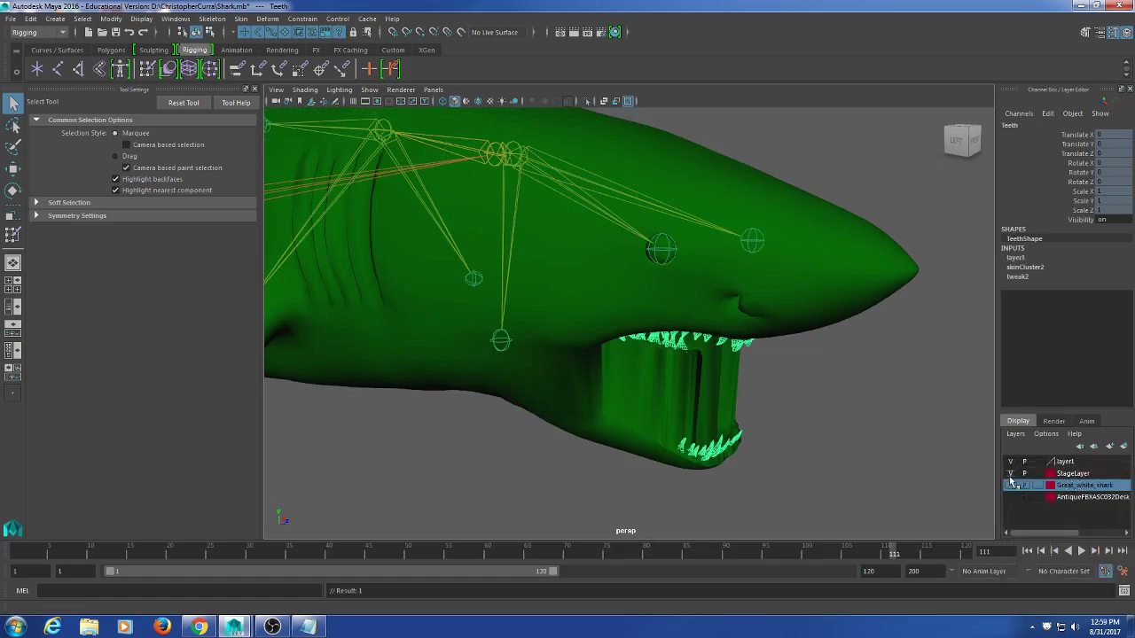
# - Select the shark's body mesh and add it to the hidden StageLayer so only the teeth stay in view
pyautogui.click(810, 387)
pyautogui.click(802, 321)
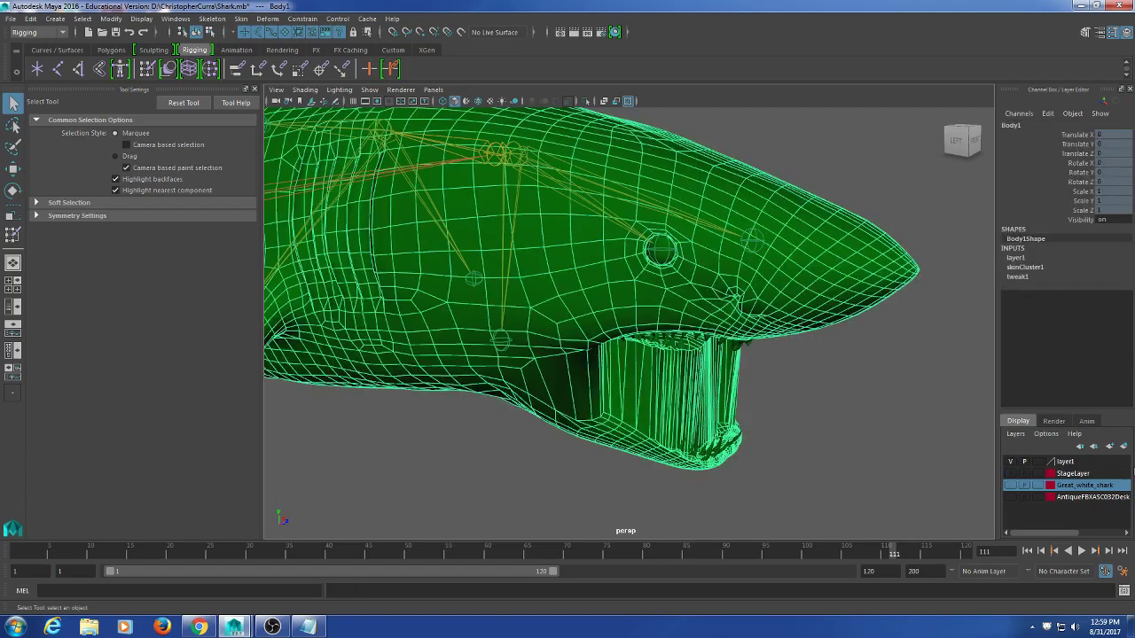
pyautogui.rightClick(1086, 474)
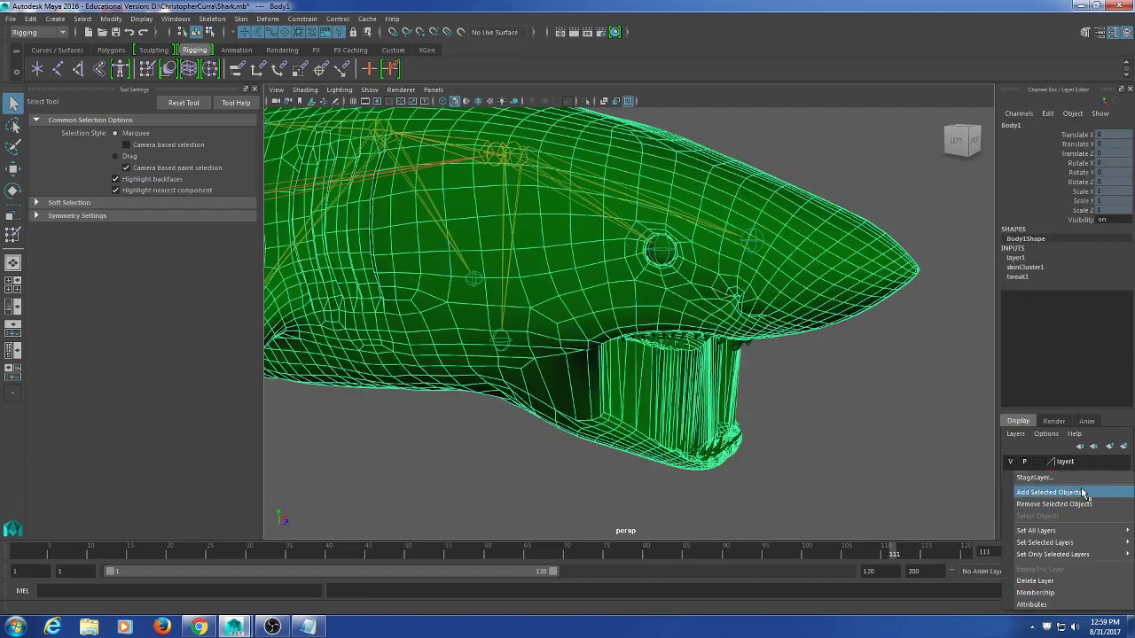
pyautogui.click(1087, 494)
# - Select the isolated Teeth mesh and switch it to vertex selection
pyautogui.keyDown('alt'); pyautogui.moveTo(821, 433); pyautogui.dragTo(777, 367); pyautogui.keyUp('alt')
pyautogui.click(824, 330)
pyautogui.keyDown('alt'); pyautogui.moveTo(825, 330); pyautogui.dragTo(777, 313); pyautogui.keyUp('alt')
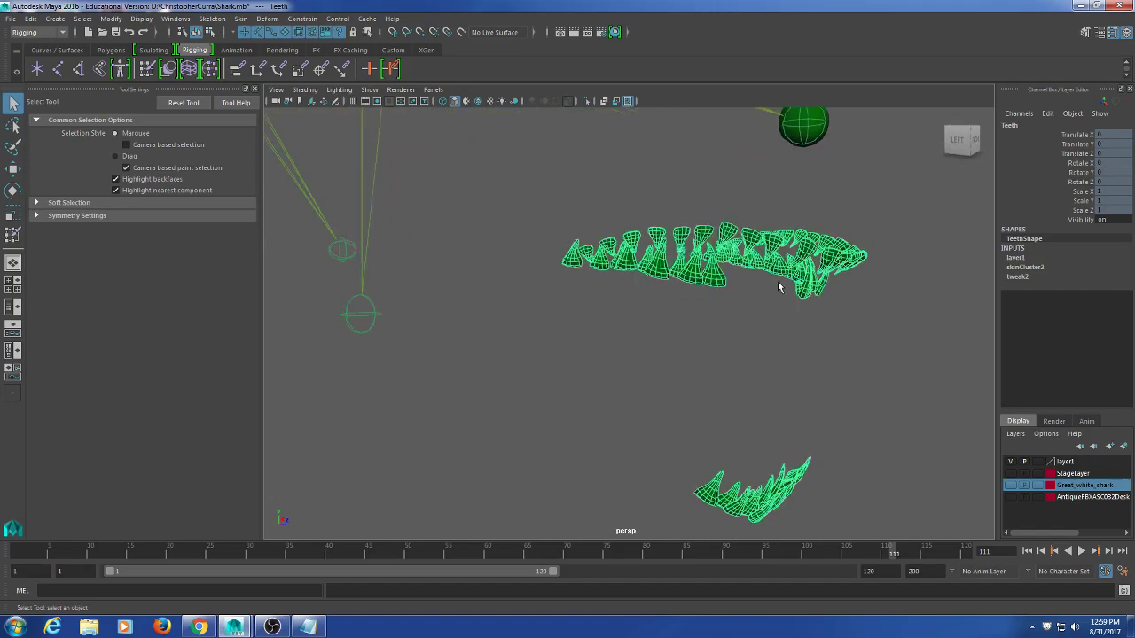
pyautogui.scroll(10, 679, 307)
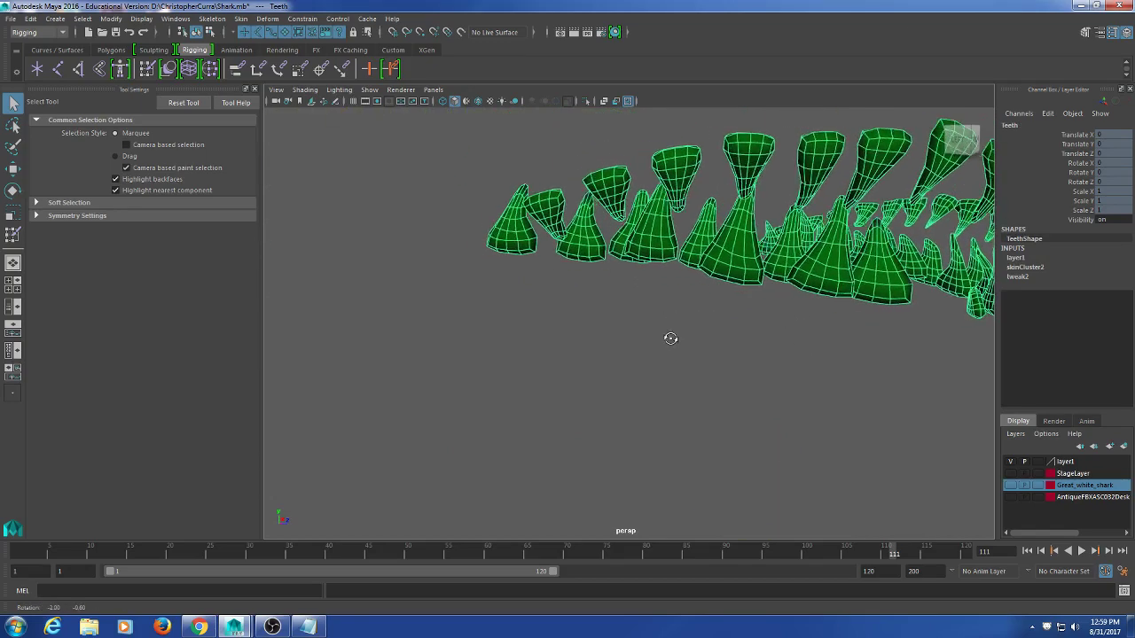
pyautogui.moveTo(510, 252); pyautogui.dragTo(464, 237, button='right')
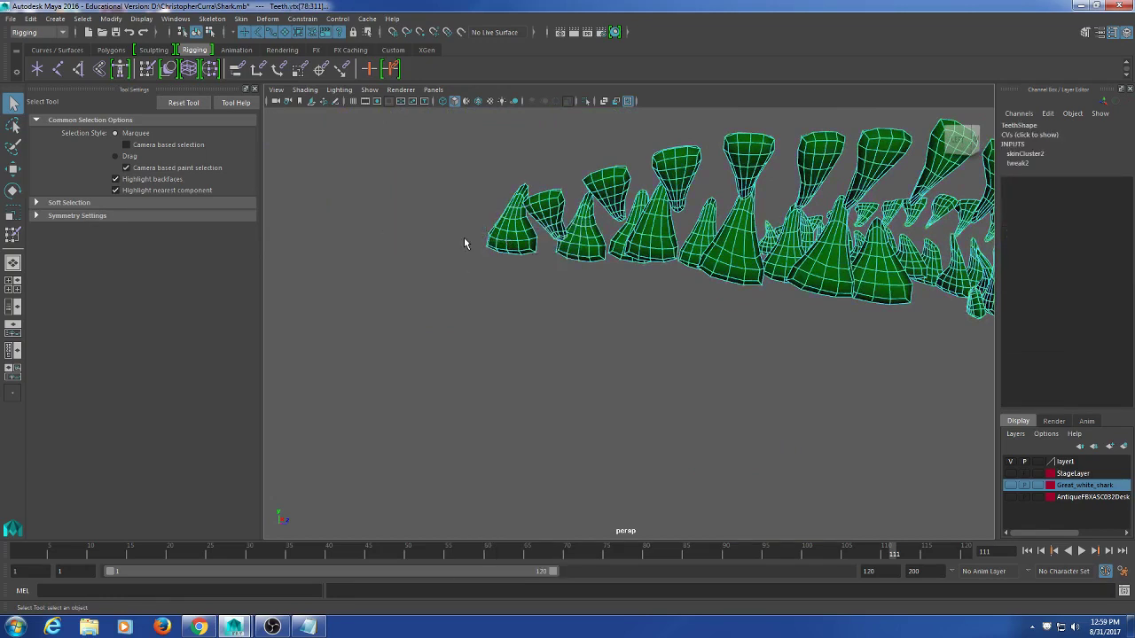
# - Select the base vertices of the unweighted lower teeth along the first side of the jaw
pyautogui.moveTo(723, 340); pyautogui.dragTo(625, 260)
pyautogui.moveTo(578, 299); pyautogui.dragTo(501, 253)
pyautogui.keyDown('alt'); pyautogui.moveTo(785, 312); pyautogui.dragTo(756, 330); pyautogui.keyUp('alt')
pyautogui.keyDown('shift'); pyautogui.moveTo(661, 308); pyautogui.dragTo(623, 269); pyautogui.keyUp('shift')
pyautogui.keyDown('alt'); pyautogui.moveTo(777, 300); pyautogui.dragTo(737, 306); pyautogui.keyUp('alt')
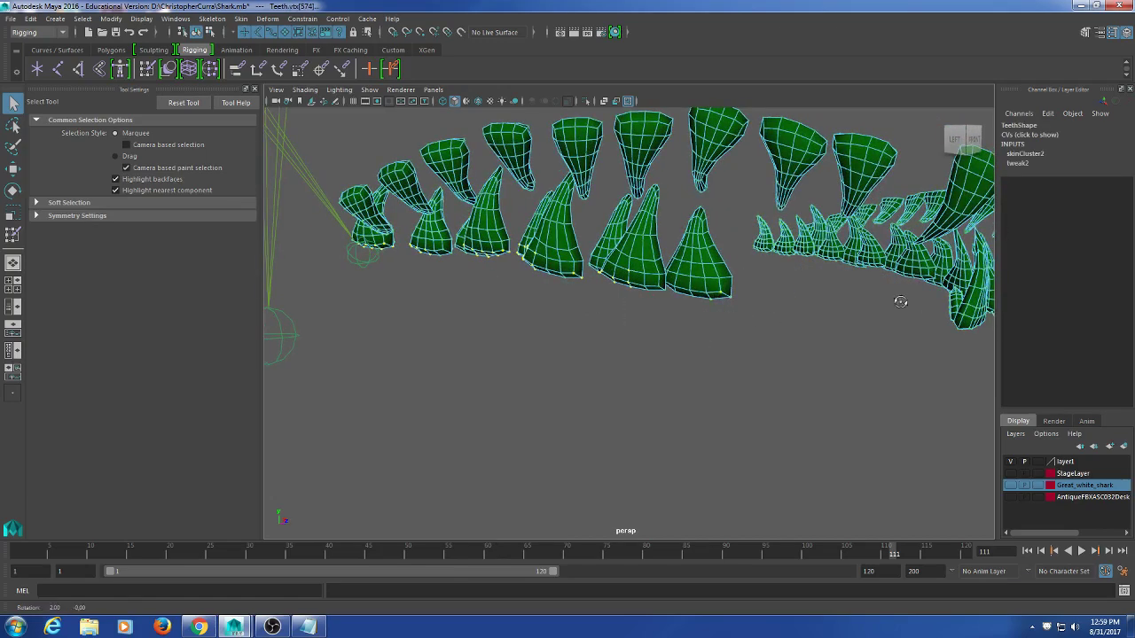
# - Add the base vertices of the unweighted lower teeth at the front and along the opposite side to the selection
pyautogui.keyDown('alt'); pyautogui.moveTo(899, 301); pyautogui.dragTo(515, 396); pyautogui.keyUp('alt')
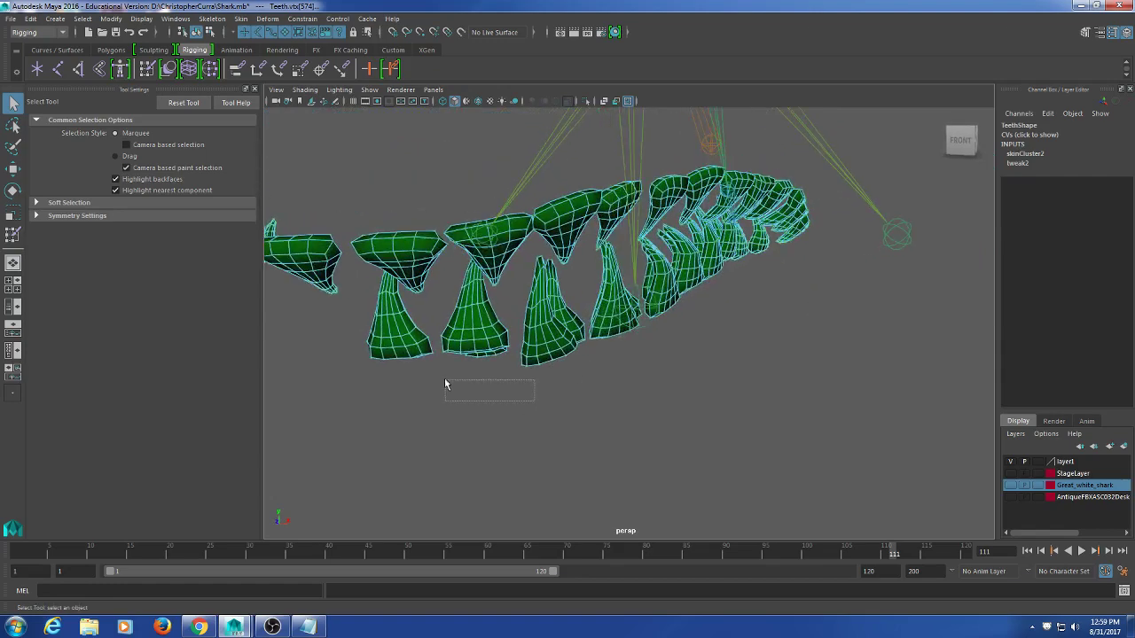
pyautogui.keyDown('shift'); pyautogui.moveTo(445, 384); pyautogui.dragTo(369, 354); pyautogui.keyUp('shift')
pyautogui.keyDown('alt'); pyautogui.moveTo(369, 354); pyautogui.dragTo(488, 346); pyautogui.keyUp('alt')
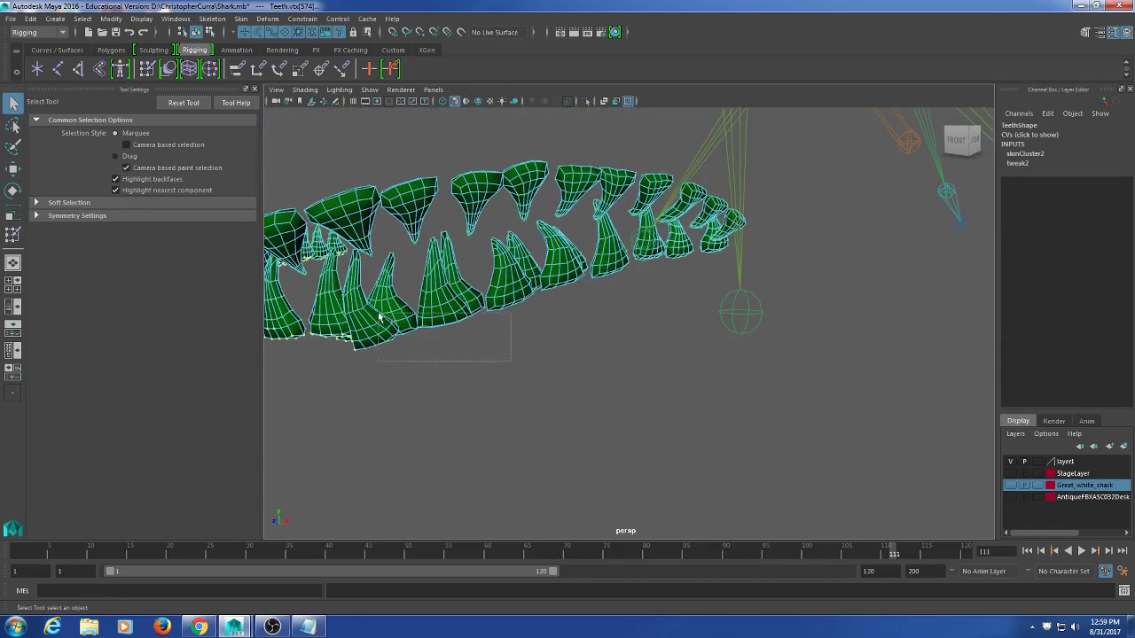
pyautogui.keyDown('shift'); pyautogui.moveTo(379, 317); pyautogui.dragTo(379, 315); pyautogui.keyUp('shift')
pyautogui.keyDown('alt'); pyautogui.moveTo(528, 317); pyautogui.dragTo(502, 323); pyautogui.keyUp('alt')
pyautogui.keyDown('shift'); pyautogui.moveTo(527, 340); pyautogui.dragTo(403, 291); pyautogui.keyUp('shift')
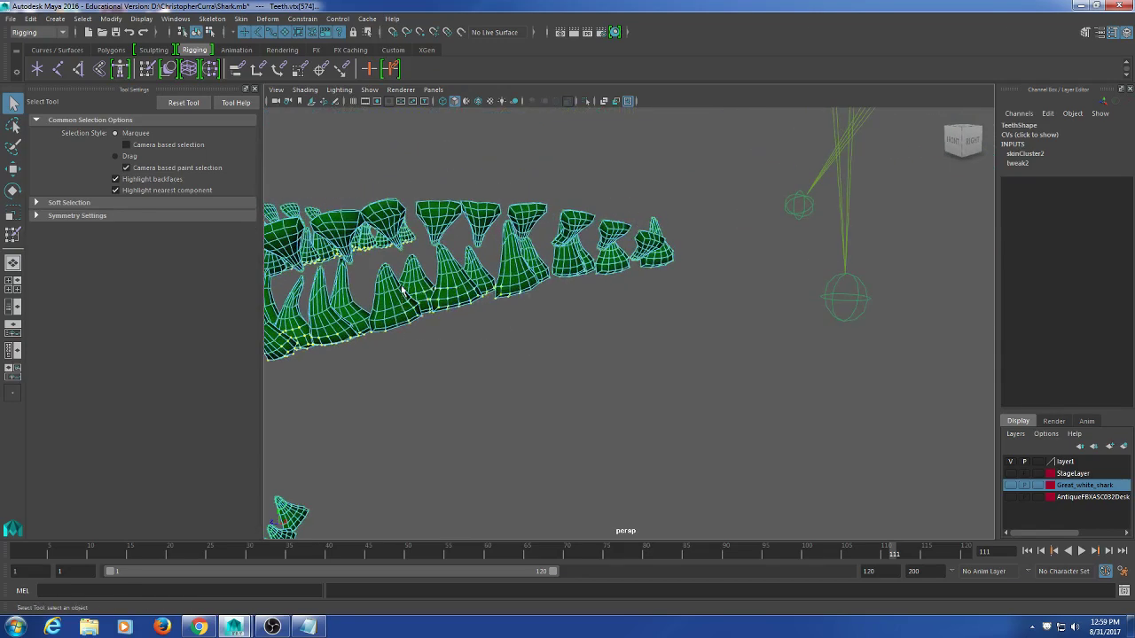
# - Grow the vertex selection from the tooth bases until it covers the lower teeth
pyautogui.keyDown('alt'); pyautogui.moveTo(629, 328); pyautogui.dragTo(487, 271); pyautogui.keyUp('alt')
pyautogui.keyDown('alt'); pyautogui.moveTo(487, 271); pyautogui.dragTo(597, 319); pyautogui.keyUp('alt')
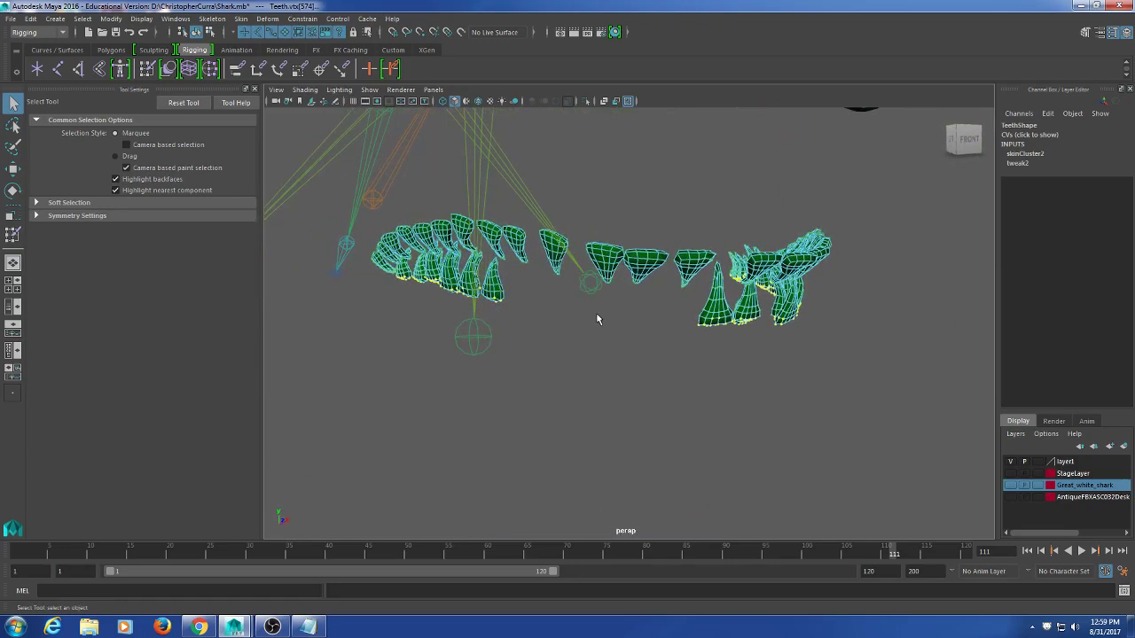
pyautogui.hotkey('shift', '.')
pyautogui.hotkey('shift', '.')
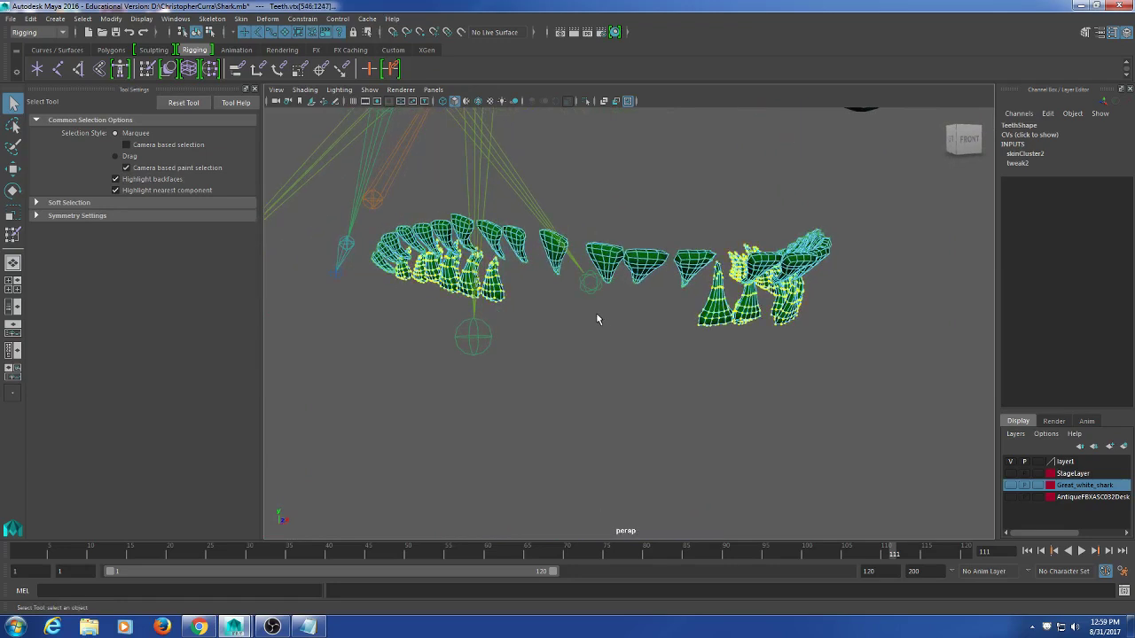
# - With Paint Skin Weights, flood the remaining selected lower teeth with the mouth joint's influence at value 1
pyautogui.moveTo(597, 319)
pyautogui.keyDown('alt'); pyautogui.mouseDown()
pyautogui.moveTo(621, 312)
pyautogui.moveTo(577, 326)
pyautogui.moveTo(596, 319)
pyautogui.mouseUp(); pyautogui.keyUp('alt')
pyautogui.keyDown('alt'); pyautogui.moveTo(719, 279); pyautogui.dragTo(753, 283); pyautogui.keyUp('alt')
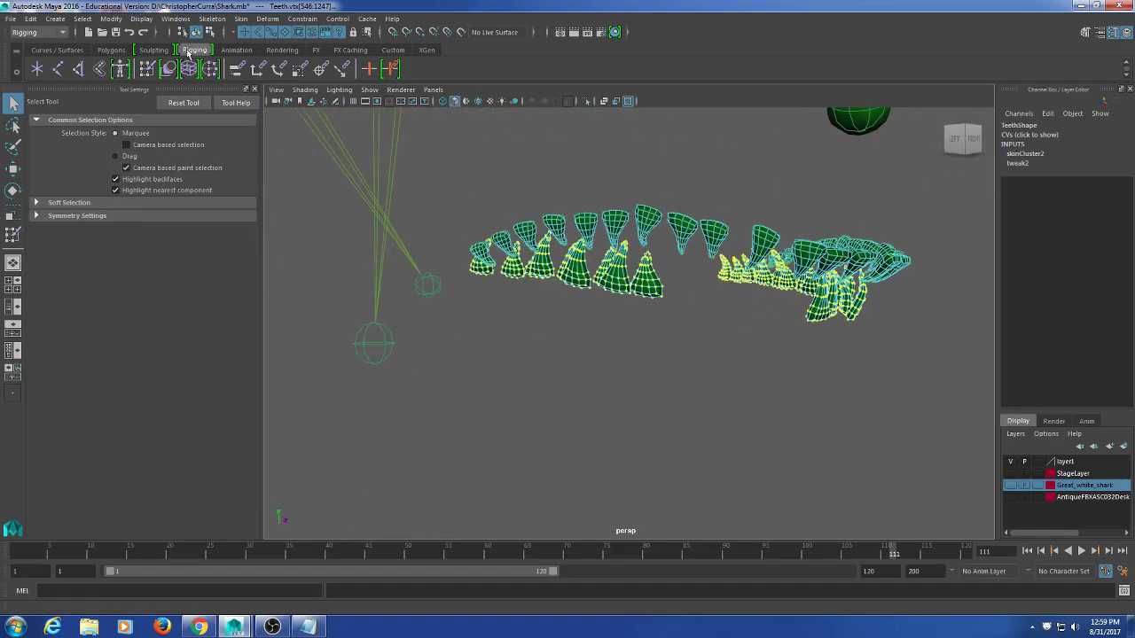
pyautogui.click(148, 70)
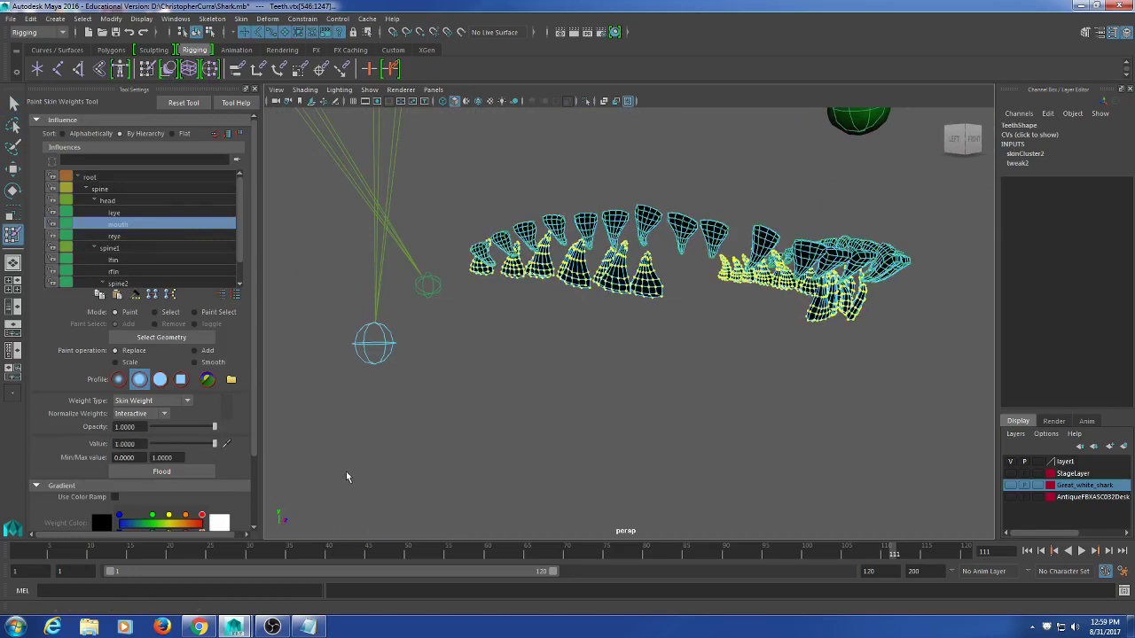
pyautogui.click(190, 475)
pyautogui.keyDown('alt'); pyautogui.moveTo(557, 470); pyautogui.dragTo(530, 390, button='middle'); pyautogui.keyUp('alt')
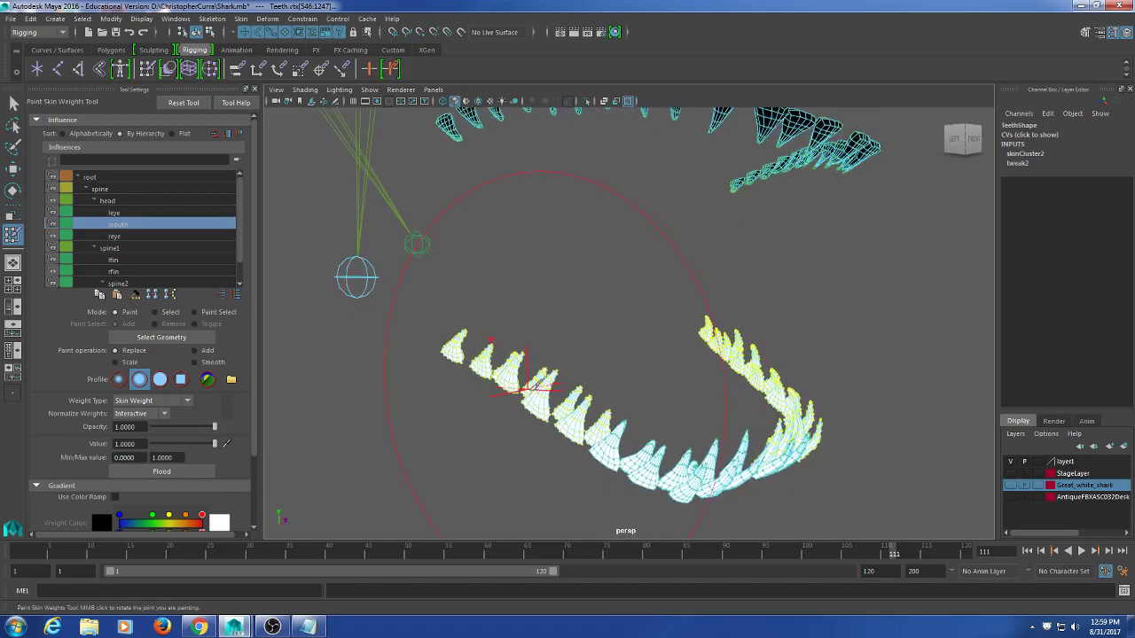
pyautogui.scroll(-3, 535, 397)
pyautogui.keyDown('alt'); pyautogui.moveTo(537, 408); pyautogui.dragTo(554, 387); pyautogui.keyUp('alt')
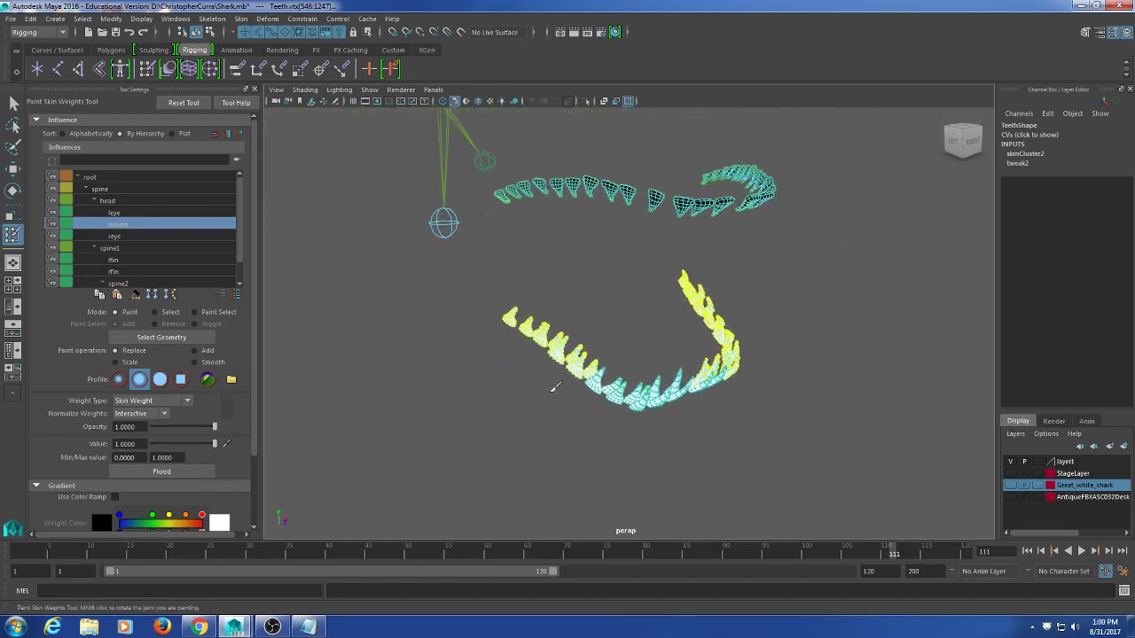
# - Show StageLayer again, return to object selection and select the shark's body mesh around the open mouth
pyautogui.click(1011, 473)
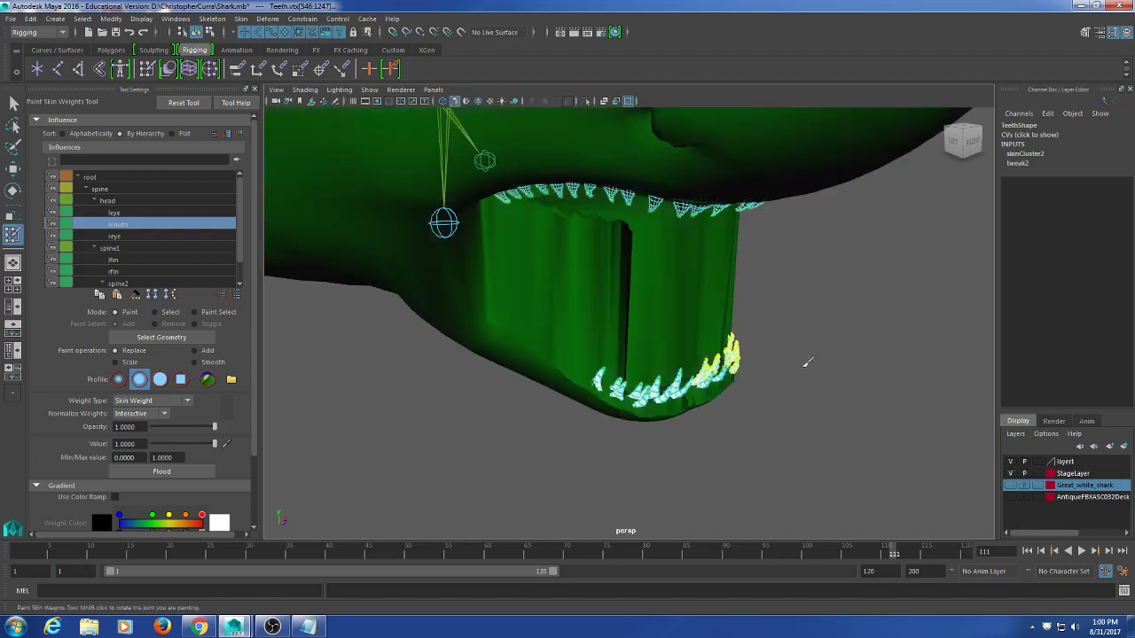
pyautogui.press('q')
pyautogui.click(811, 408)
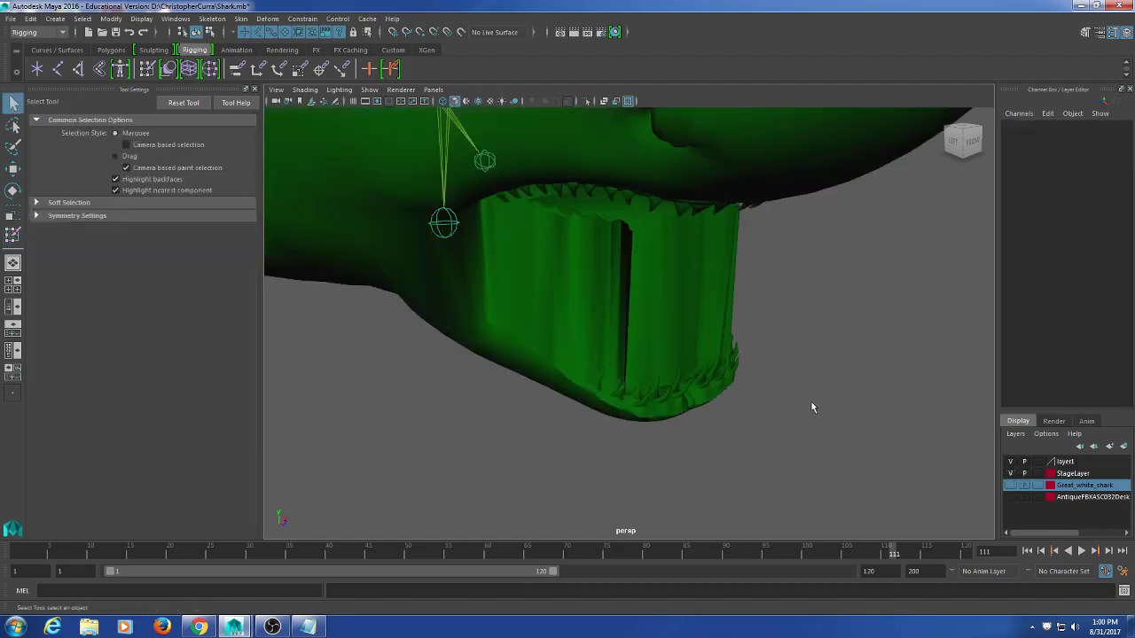
pyautogui.keyDown('alt'); pyautogui.moveTo(811, 408); pyautogui.dragTo(661, 321); pyautogui.keyUp('alt')
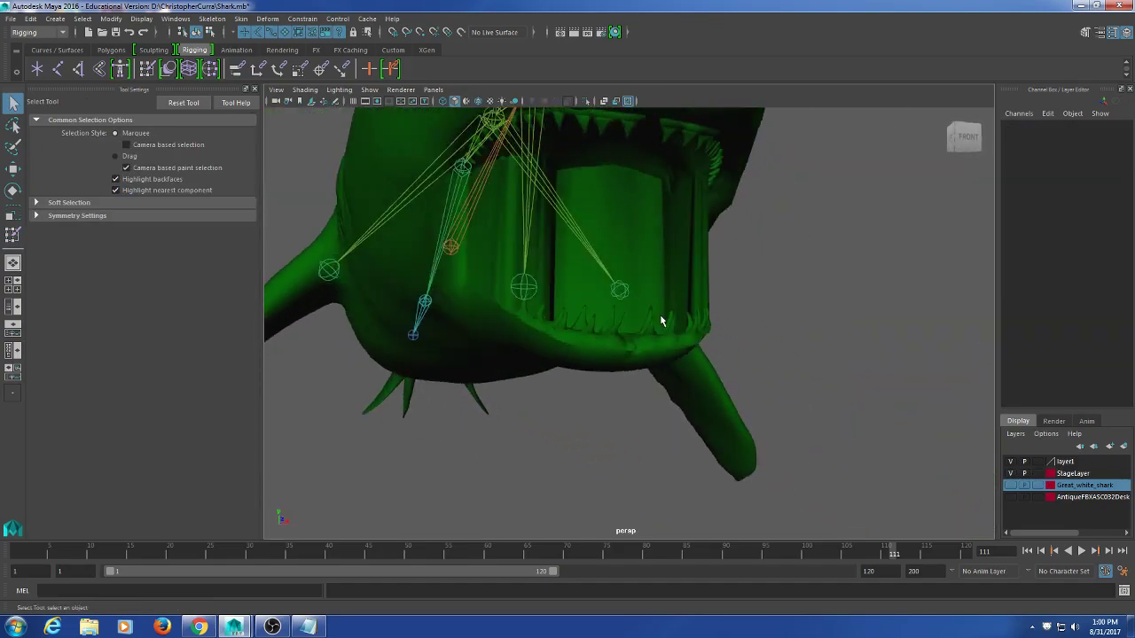
pyautogui.click(661, 321)
pyautogui.keyDown('alt'); pyautogui.moveTo(666, 266); pyautogui.dragTo(567, 328); pyautogui.keyUp('alt')
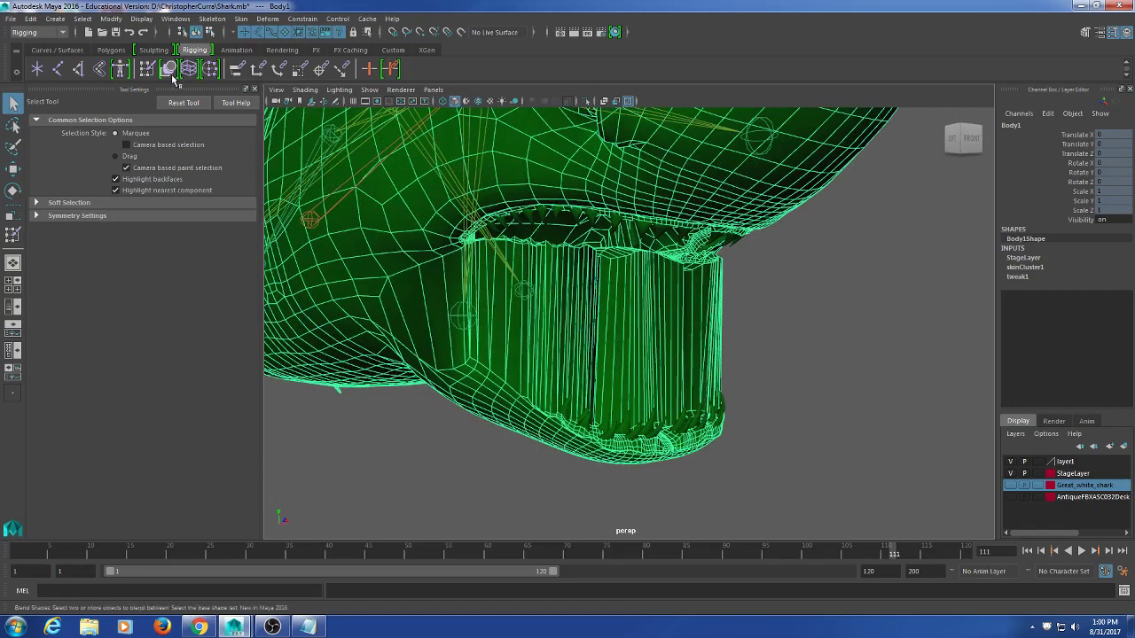
# - With Paint Skin Weights, paint the mouth joint's influence at value 1 onto the stretched vertices in the middle of the inner mouth
pyautogui.click(148, 70)
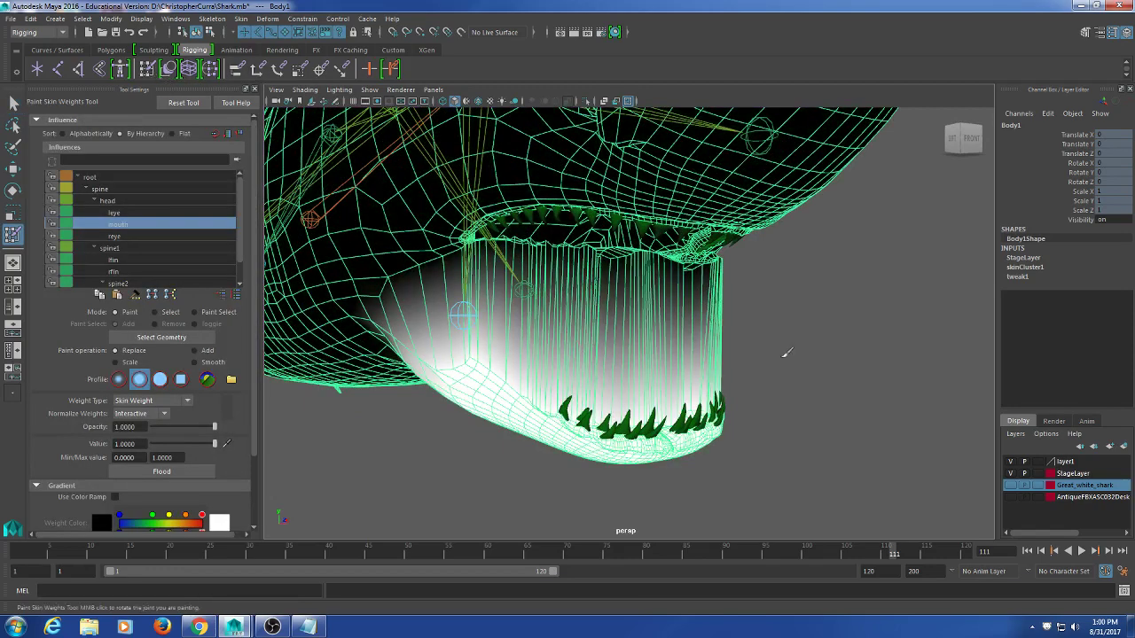
pyautogui.keyDown('alt'); pyautogui.moveTo(785, 353); pyautogui.dragTo(555, 355); pyautogui.keyUp('alt')
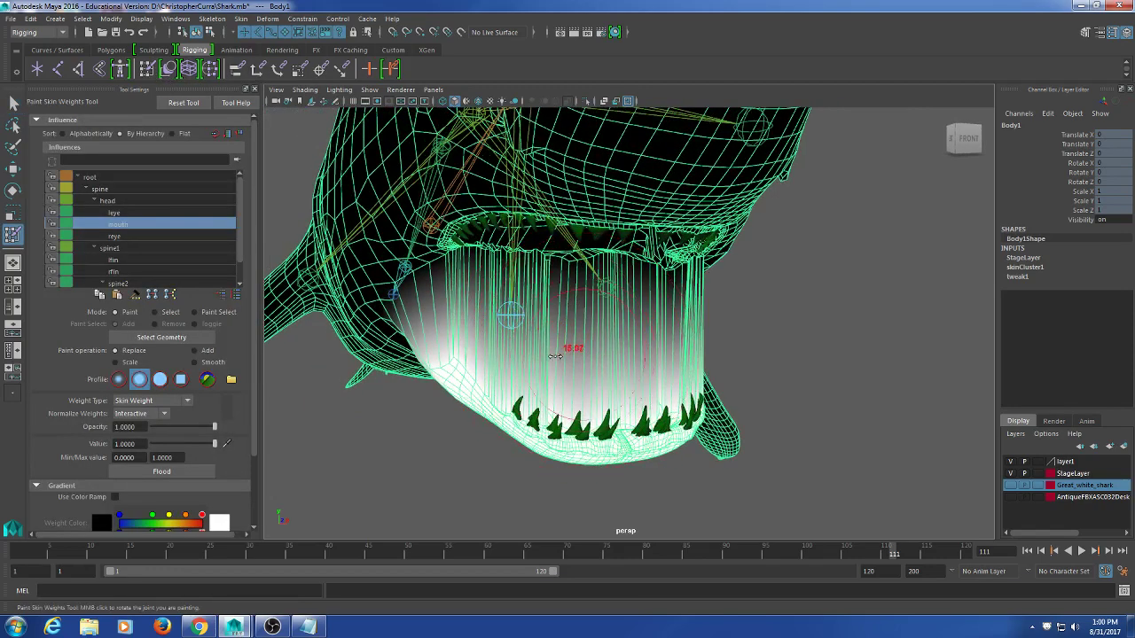
pyautogui.keyDown('alt'); pyautogui.moveTo(587, 294); pyautogui.dragTo(431, 308); pyautogui.keyUp('alt')
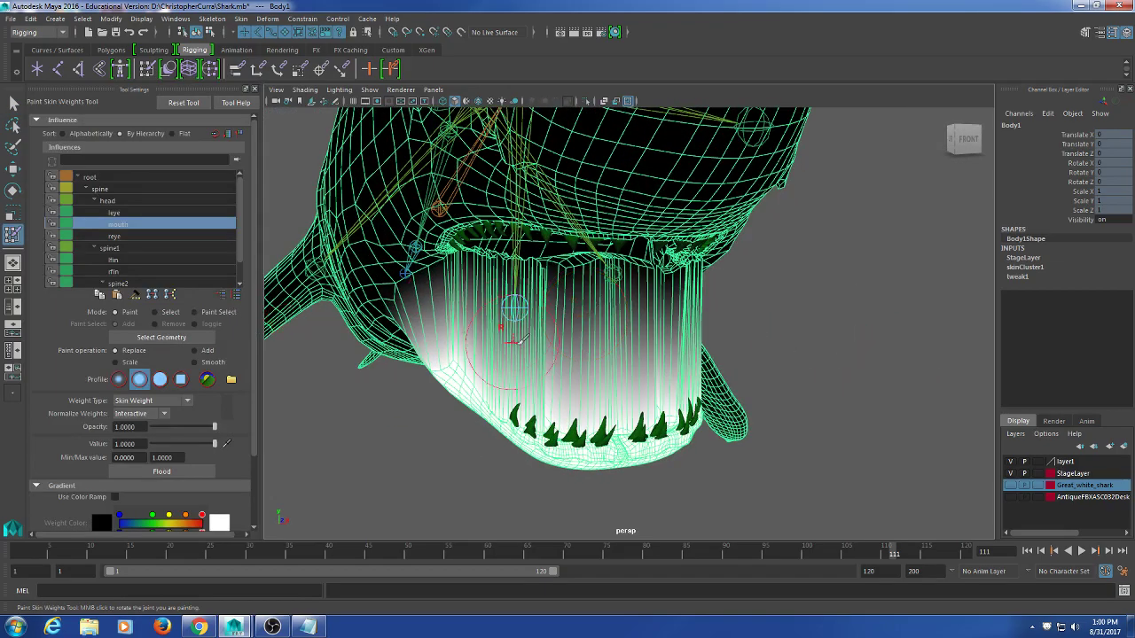
pyautogui.scroll(2, 576, 356)
pyautogui.moveTo(581, 289)
pyautogui.mouseDown()
pyautogui.moveTo(535, 257)
pyautogui.moveTo(484, 261)
pyautogui.mouseUp()
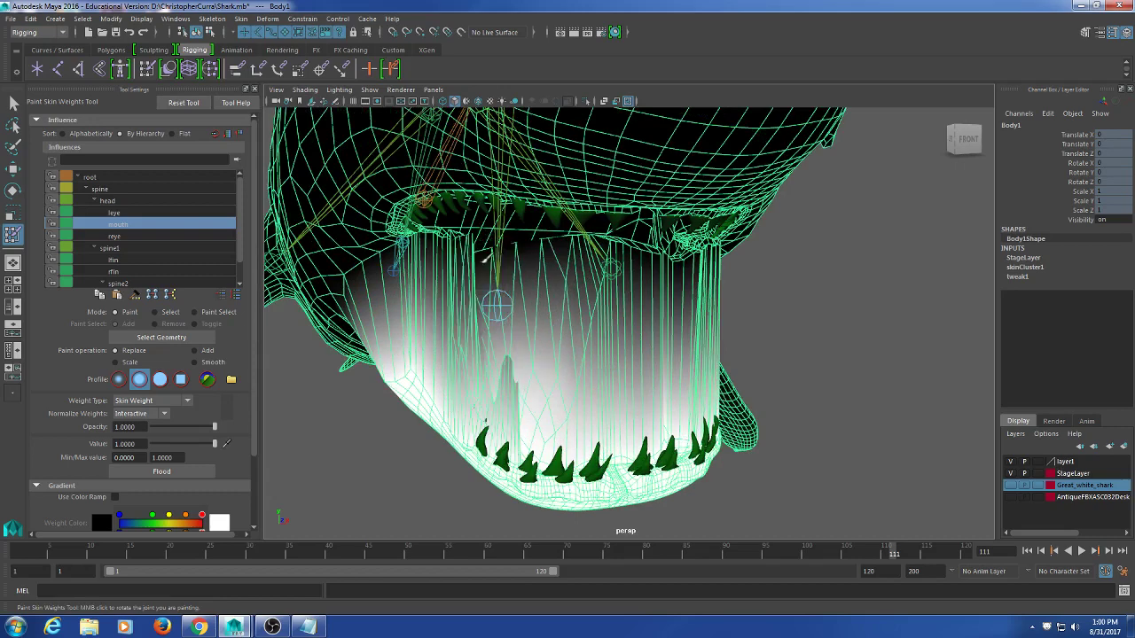
pyautogui.keyDown('alt'); pyautogui.moveTo(564, 275); pyautogui.dragTo(583, 329); pyautogui.keyUp('alt')
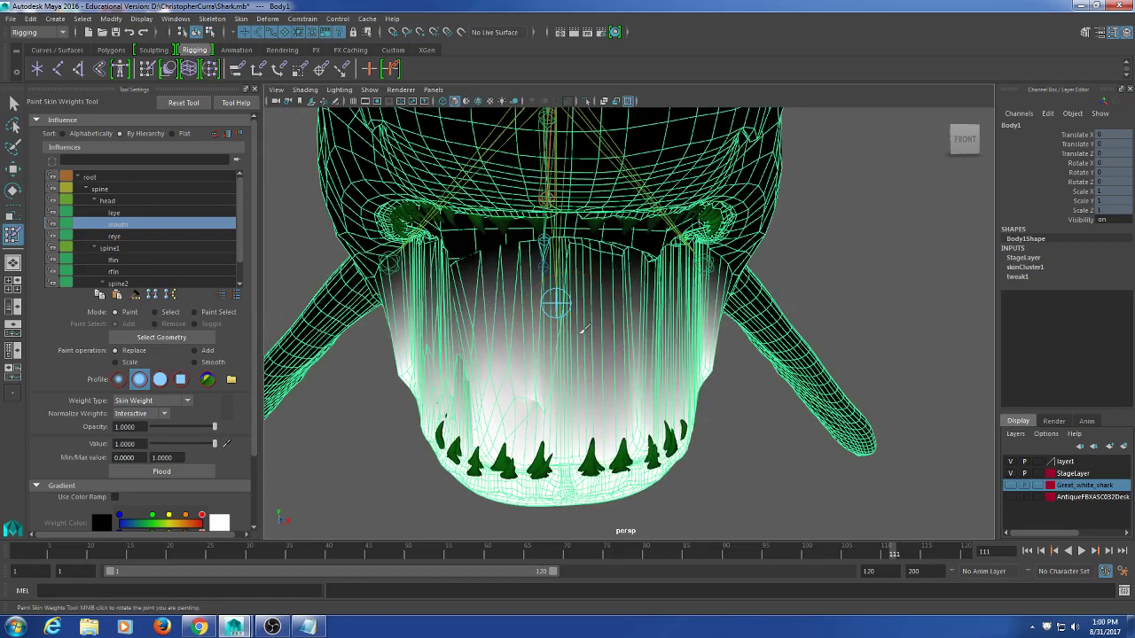
pyautogui.moveTo(529, 290); pyautogui.dragTo(522, 279)
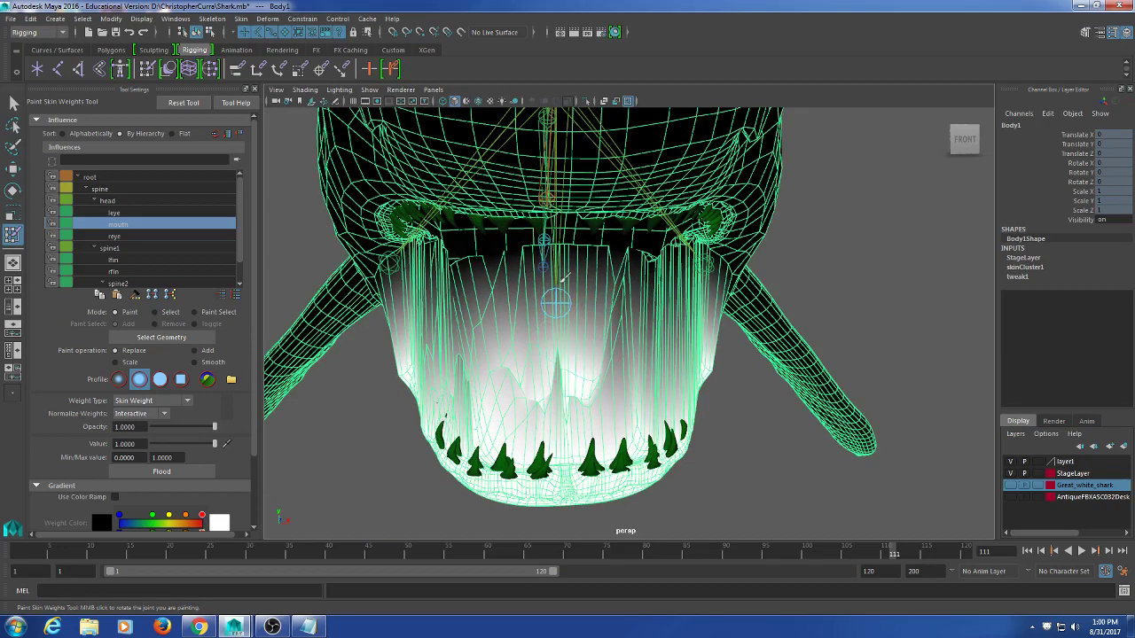
# - Paint the mouth joint's full influence across the stretched mouth floor behind the front lower teeth, working from both sides
pyautogui.keyDown('alt'); pyautogui.moveTo(556, 301); pyautogui.dragTo(587, 331); pyautogui.keyUp('alt')
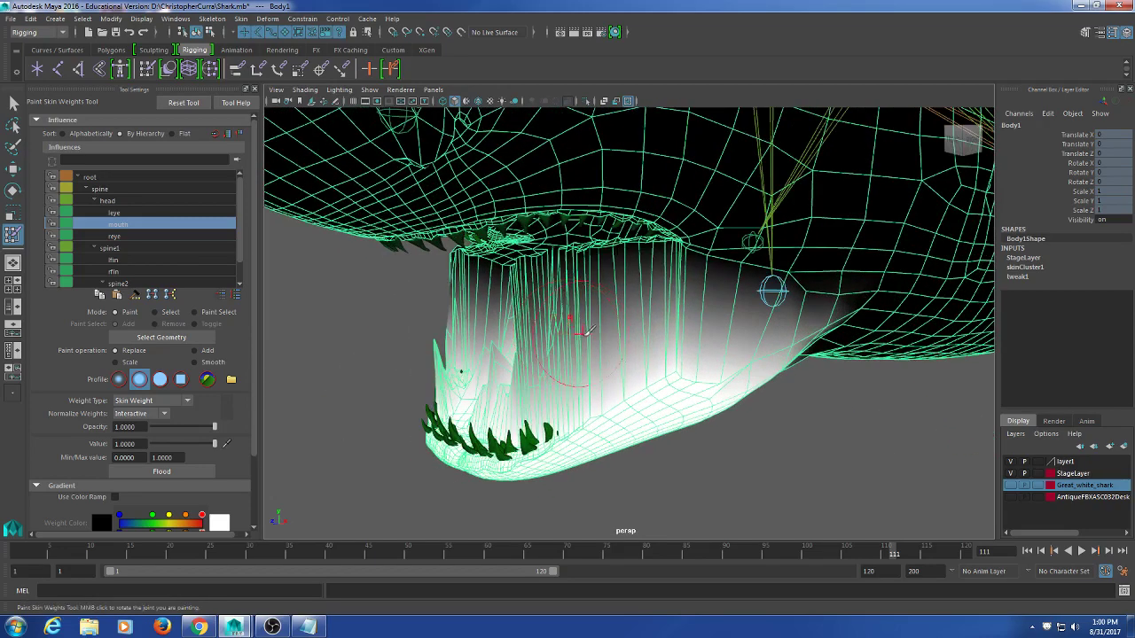
pyautogui.keyDown('alt'); pyautogui.moveTo(535, 266); pyautogui.dragTo(578, 322); pyautogui.keyUp('alt')
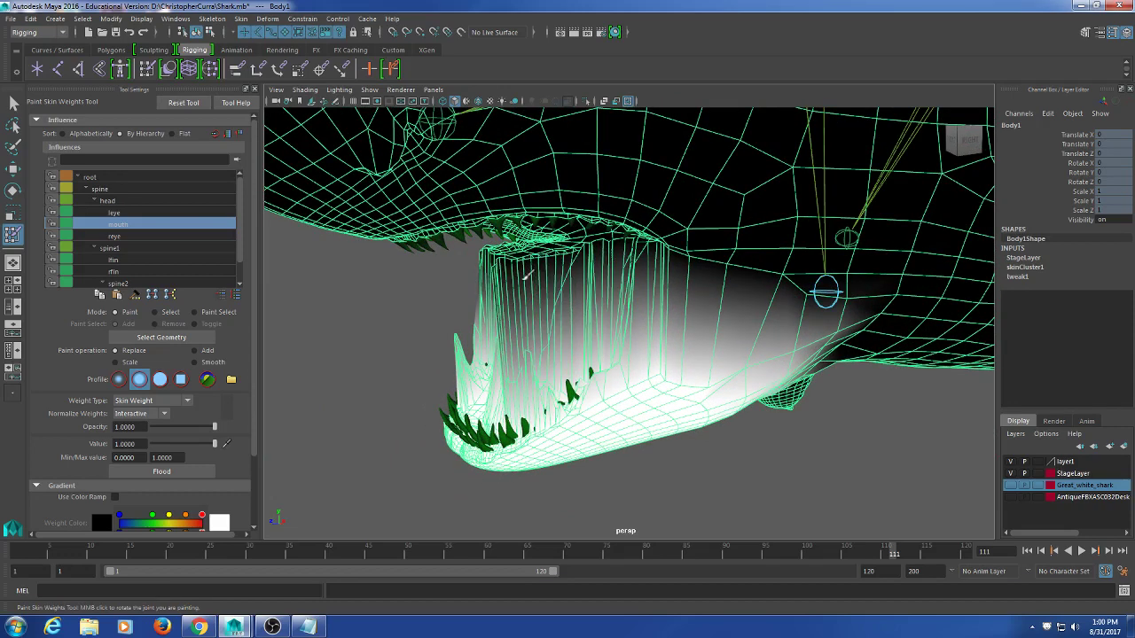
pyautogui.moveTo(505, 270)
pyautogui.keyDown('alt'); pyautogui.mouseDown()
pyautogui.moveTo(513, 308)
pyautogui.moveTo(574, 314)
pyautogui.mouseUp(); pyautogui.keyUp('alt')
pyautogui.moveTo(575, 265)
pyautogui.keyDown('alt'); pyautogui.mouseDown()
pyautogui.moveTo(523, 327)
pyautogui.moveTo(509, 325)
pyautogui.moveTo(564, 332)
pyautogui.mouseUp(); pyautogui.keyUp('alt')
pyautogui.moveTo(468, 346)
pyautogui.mouseDown()
pyautogui.moveTo(532, 326)
pyautogui.moveTo(612, 344)
pyautogui.moveTo(646, 293)
pyautogui.moveTo(656, 309)
pyautogui.moveTo(669, 298)
pyautogui.moveTo(663, 287)
pyautogui.moveTo(613, 318)
pyautogui.moveTo(627, 283)
pyautogui.moveTo(599, 323)
pyautogui.moveTo(620, 286)
pyautogui.moveTo(619, 307)
pyautogui.moveTo(627, 286)
pyautogui.moveTo(661, 314)
pyautogui.mouseUp()
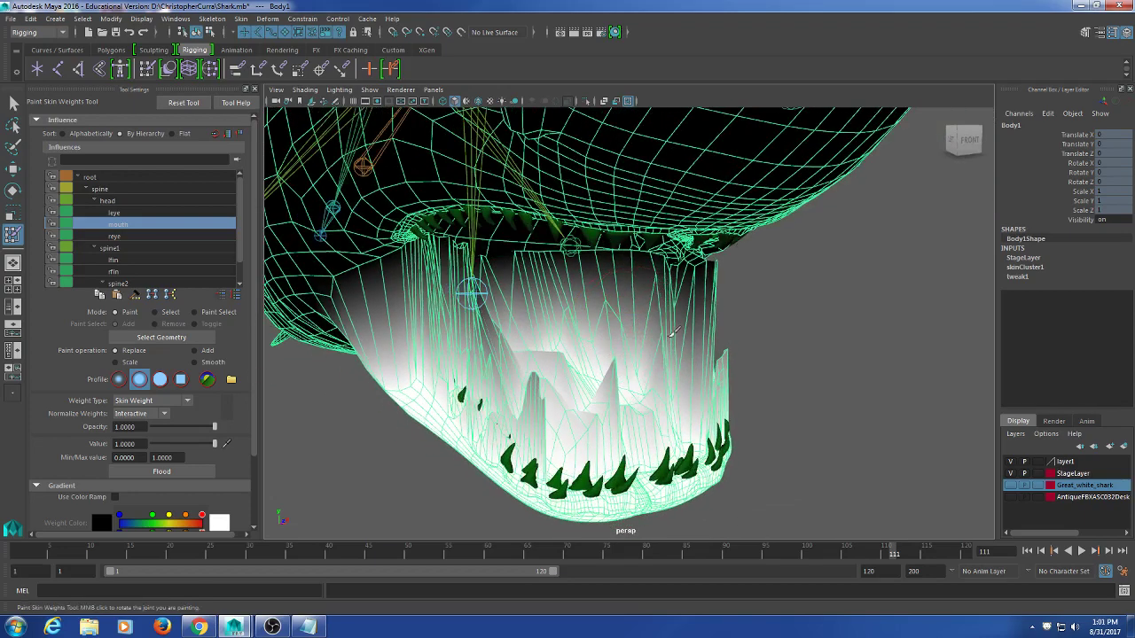
pyautogui.moveTo(622, 373)
pyautogui.mouseDown()
pyautogui.moveTo(604, 407)
pyautogui.moveTo(609, 392)
pyautogui.mouseUp()
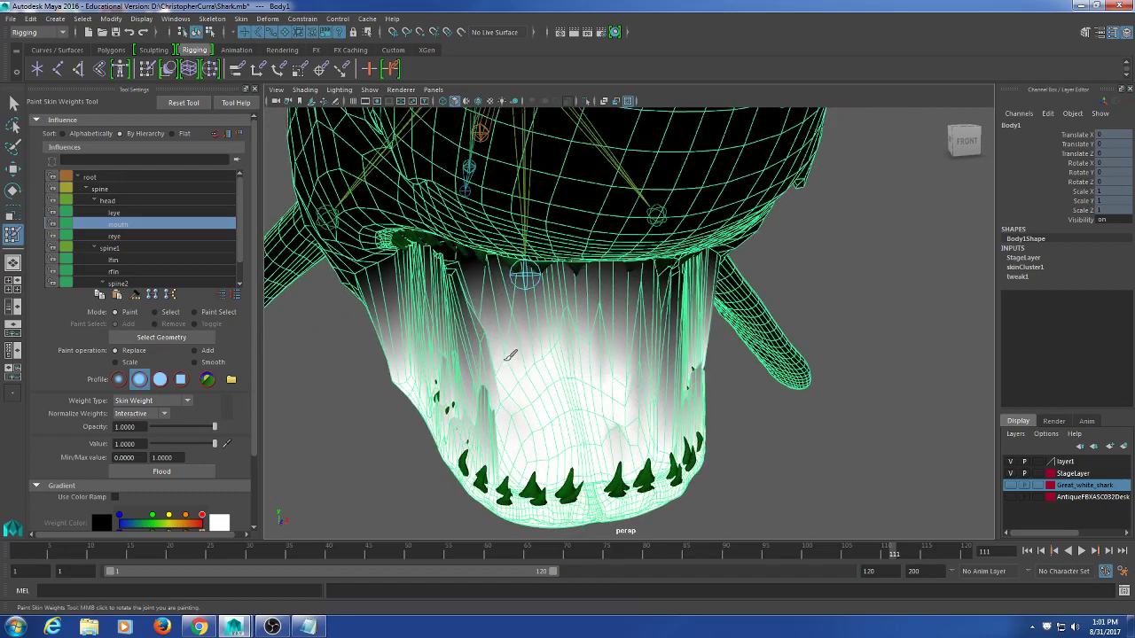
# - Extend the mouth joint's painted influence to the back of the mouth floor and the stretched inner cheek at the side
pyautogui.moveTo(519, 354)
pyautogui.keyDown('alt'); pyautogui.mouseDown()
pyautogui.moveTo(502, 365)
pyautogui.moveTo(539, 359)
pyautogui.mouseUp(); pyautogui.keyUp('alt')
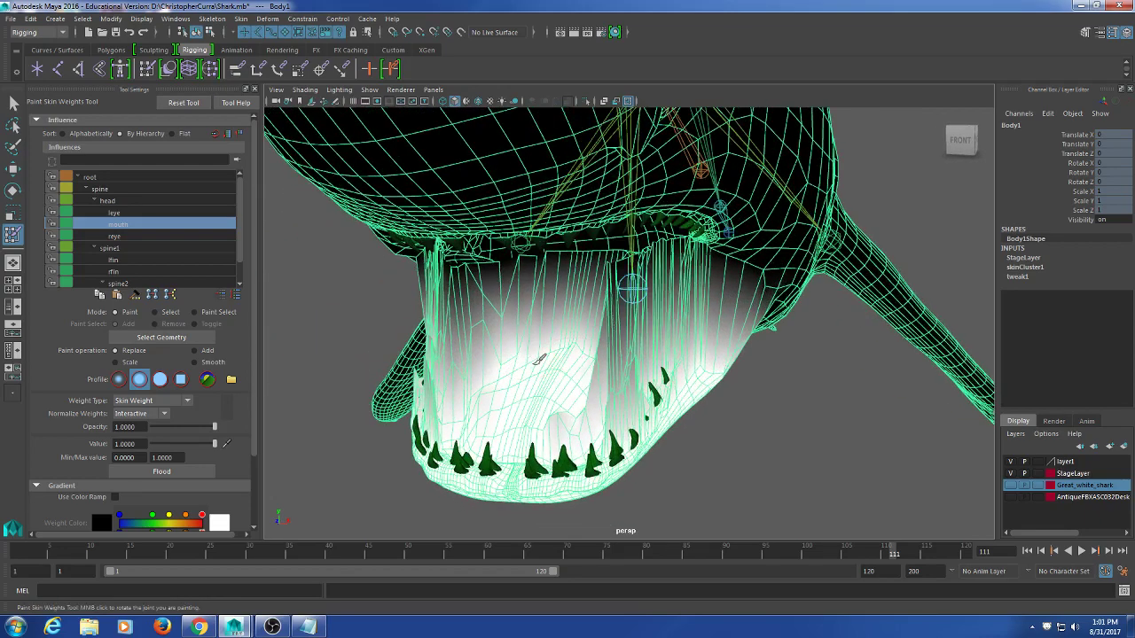
pyautogui.keyDown('alt'); pyautogui.moveTo(577, 392); pyautogui.dragTo(660, 292); pyautogui.keyUp('alt')
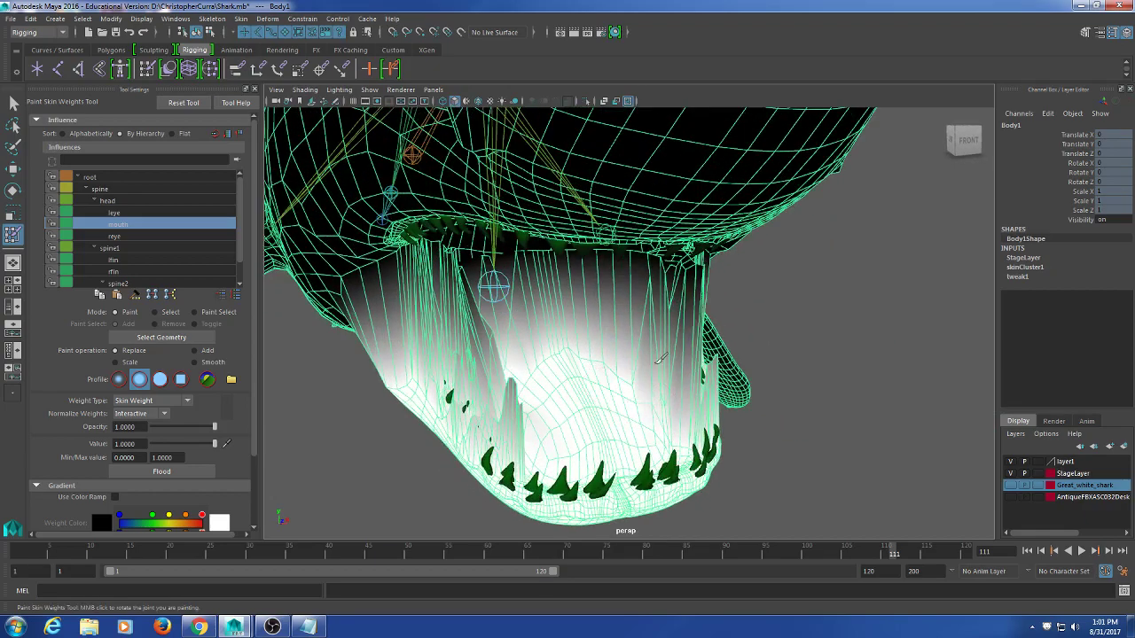
pyautogui.keyDown('alt'); pyautogui.moveTo(687, 351); pyautogui.dragTo(616, 380); pyautogui.keyUp('alt')
pyautogui.moveTo(562, 383); pyautogui.dragTo(561, 402)
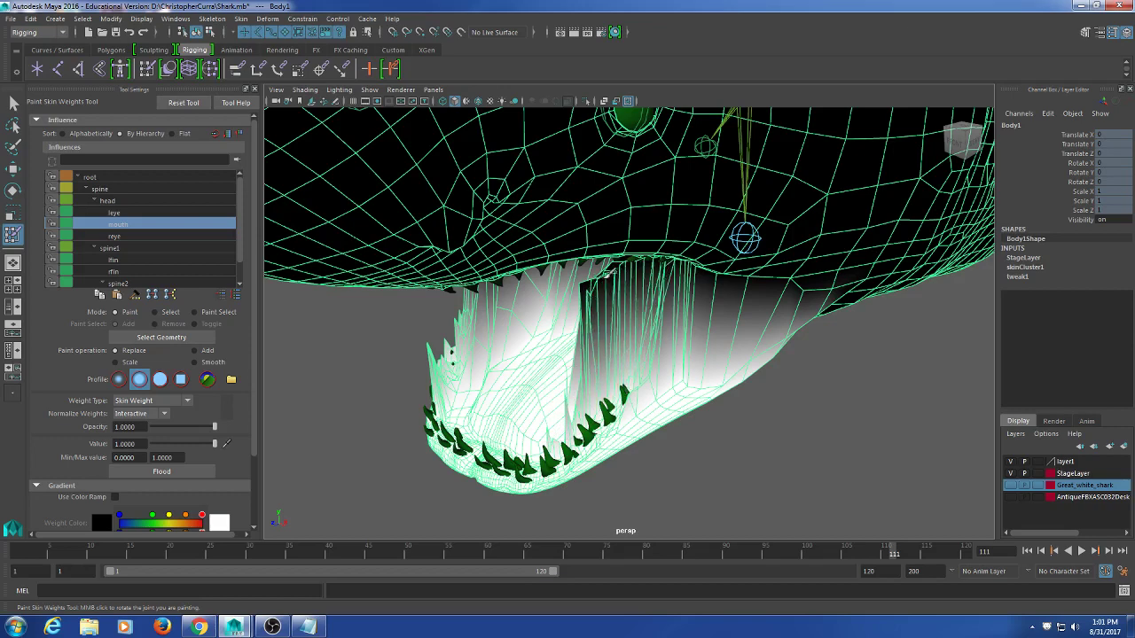
pyautogui.moveTo(619, 306); pyautogui.dragTo(587, 276)
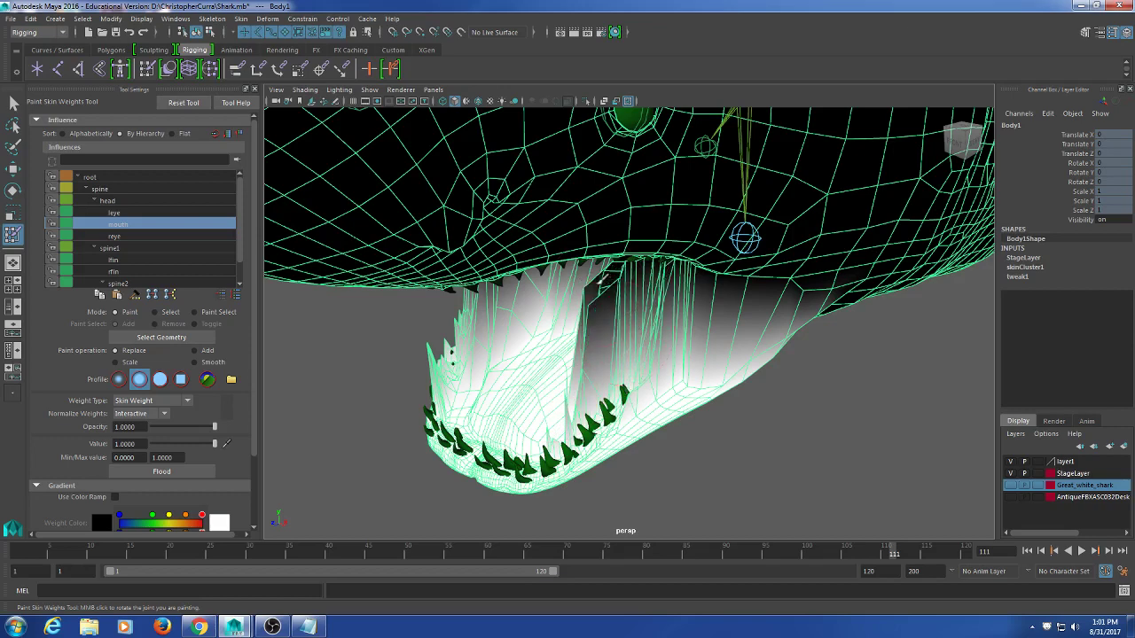
# - Paint the mouth joint's influence onto the stretched vertices and spike beside the far row of lower teeth
pyautogui.moveTo(631, 335)
pyautogui.keyDown('alt'); pyautogui.mouseDown()
pyautogui.moveTo(550, 341)
pyautogui.moveTo(506, 375)
pyautogui.moveTo(589, 390)
pyautogui.moveTo(577, 380)
pyautogui.moveTo(601, 375)
pyautogui.moveTo(620, 347)
pyautogui.moveTo(602, 383)
pyautogui.mouseUp(); pyautogui.keyUp('alt')
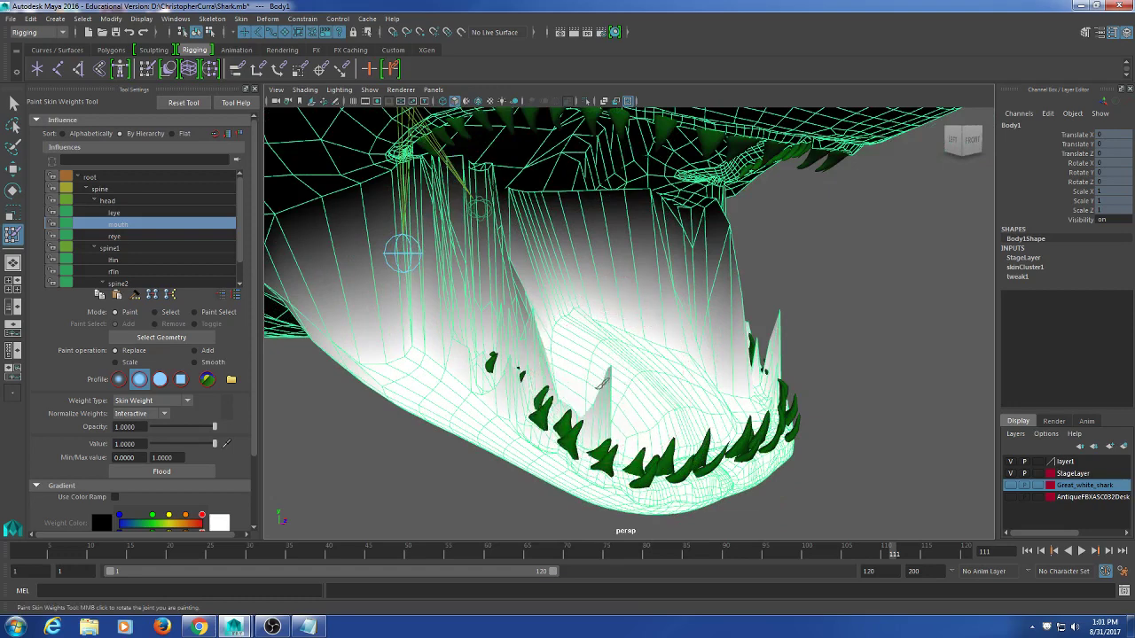
pyautogui.keyDown('alt'); pyautogui.moveTo(677, 359); pyautogui.dragTo(650, 357); pyautogui.keyUp('alt')
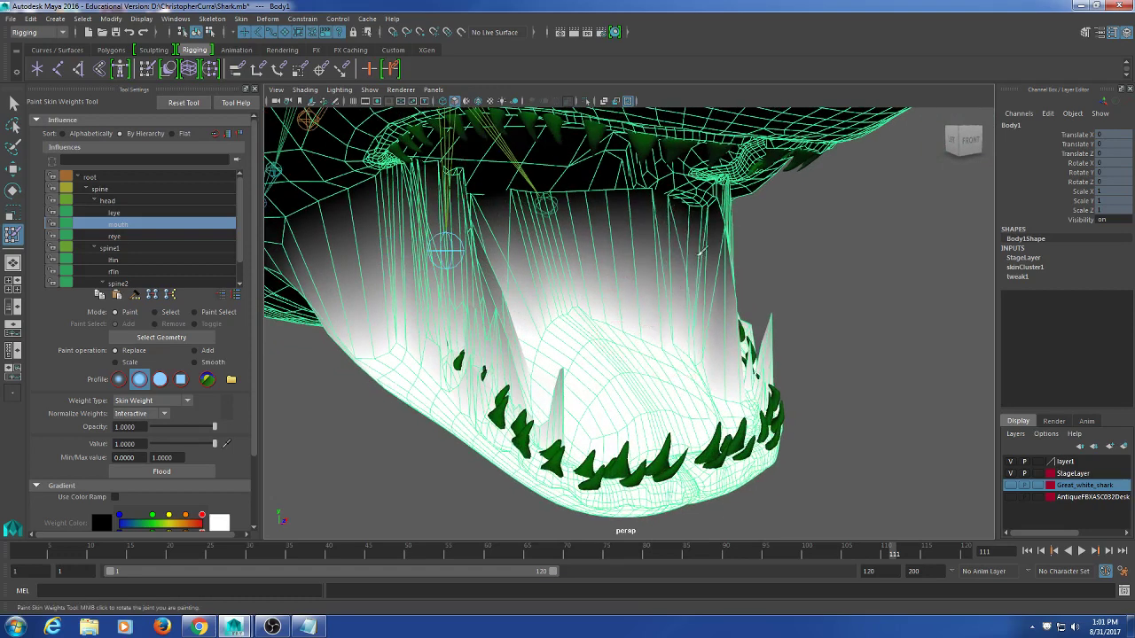
pyautogui.moveTo(710, 313)
pyautogui.mouseDown()
pyautogui.moveTo(720, 240)
pyautogui.moveTo(519, 234)
pyautogui.moveTo(531, 275)
pyautogui.moveTo(466, 305)
pyautogui.moveTo(463, 273)
pyautogui.moveTo(507, 241)
pyautogui.moveTo(568, 252)
pyautogui.moveTo(540, 270)
pyautogui.moveTo(624, 275)
pyautogui.moveTo(630, 307)
pyautogui.moveTo(695, 314)
pyautogui.moveTo(721, 385)
pyautogui.moveTo(735, 336)
pyautogui.mouseUp()
pyautogui.scroll(3, 620, 277)
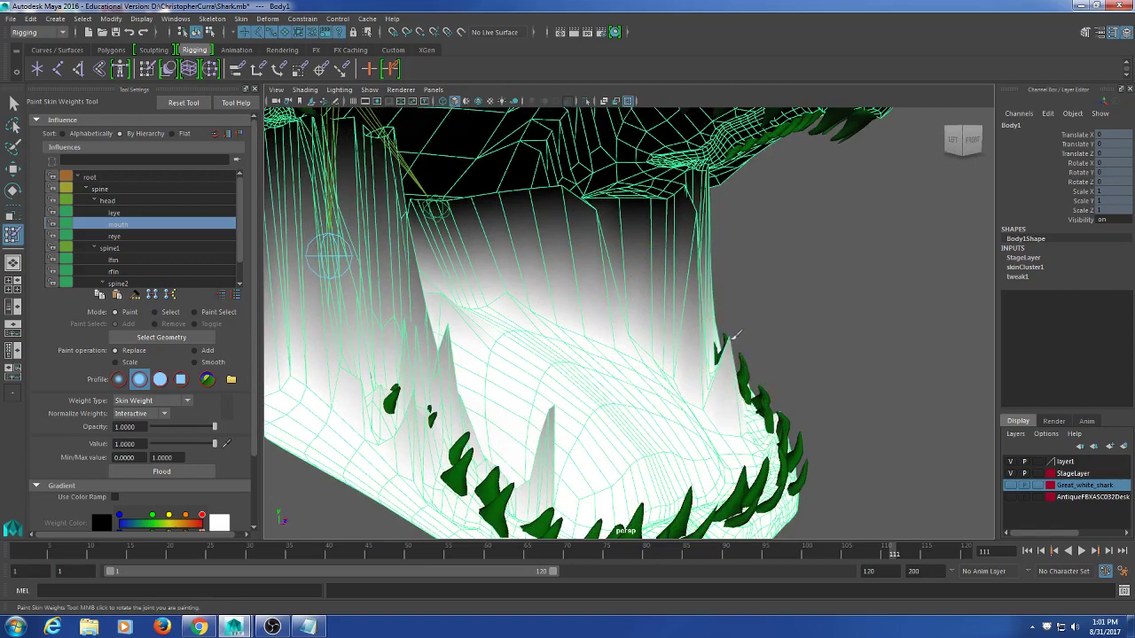
pyautogui.keyDown('alt'); pyautogui.moveTo(718, 401); pyautogui.dragTo(597, 367); pyautogui.keyUp('alt')
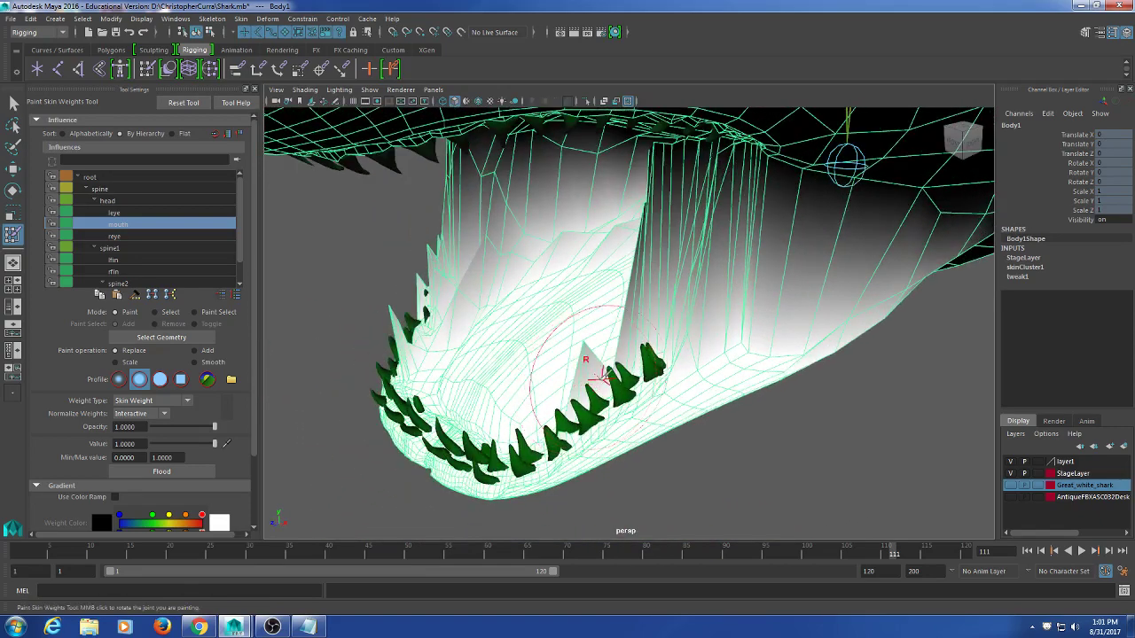
# - Paint the remaining spikes behind the near row of lower teeth with the mouth joint's influence at value 1
pyautogui.moveTo(615, 314)
pyautogui.keyDown('alt'); pyautogui.mouseDown()
pyautogui.moveTo(423, 354)
pyautogui.moveTo(556, 369)
pyautogui.moveTo(538, 431)
pyautogui.mouseUp(); pyautogui.keyUp('alt')
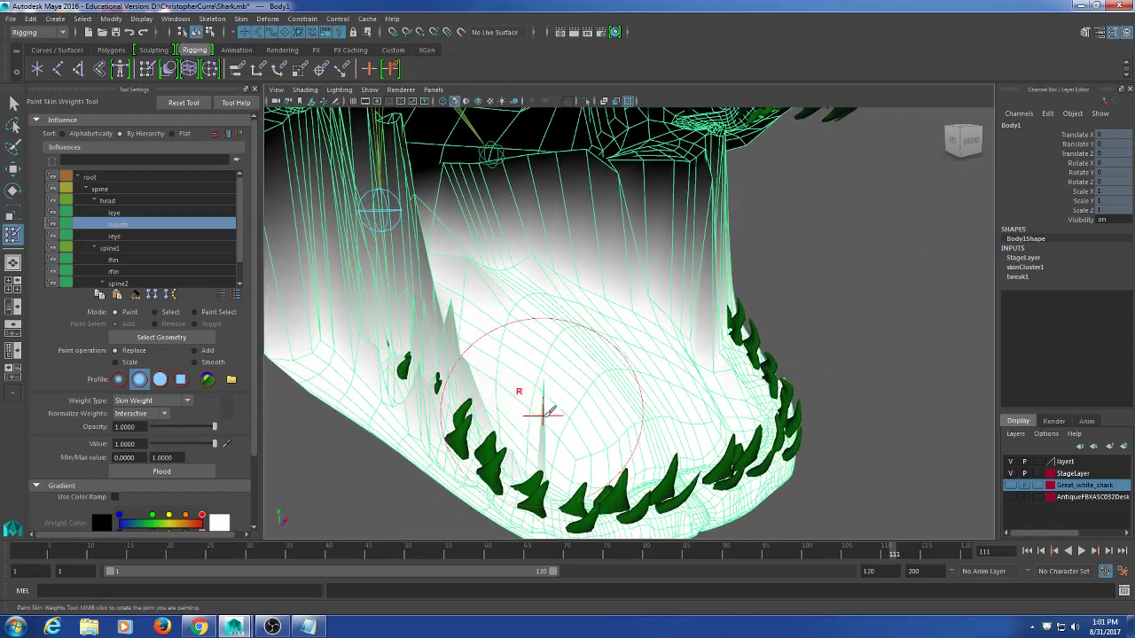
pyautogui.keyDown('alt'); pyautogui.moveTo(548, 436); pyautogui.dragTo(635, 446); pyautogui.keyUp('alt')
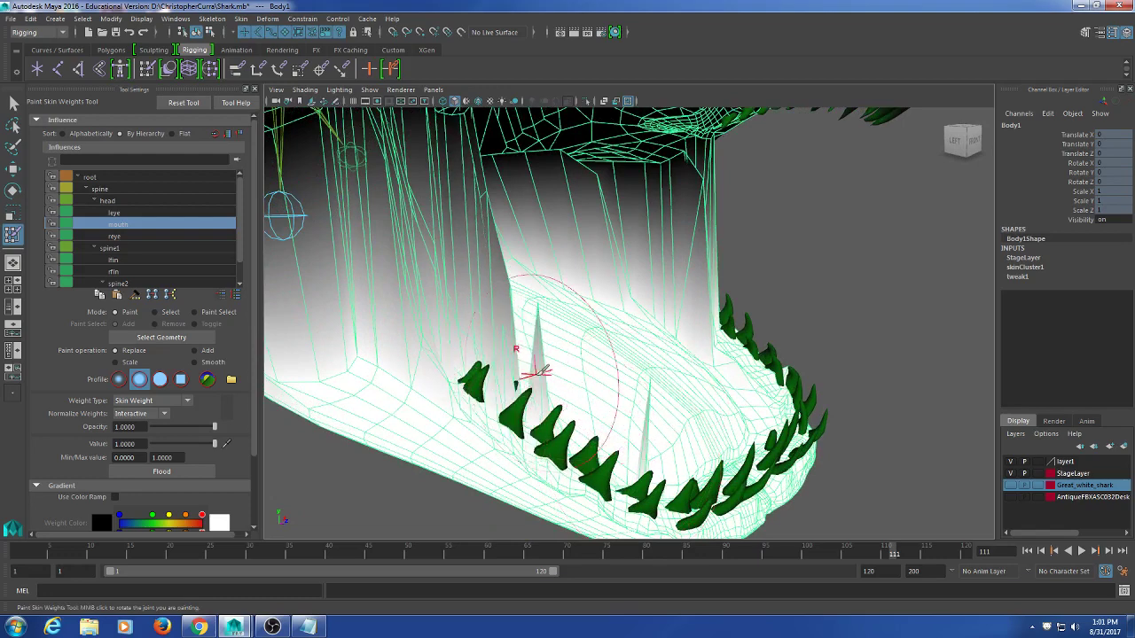
pyautogui.moveTo(536, 373); pyautogui.dragTo(543, 346)
pyautogui.moveTo(541, 401); pyautogui.dragTo(538, 410)
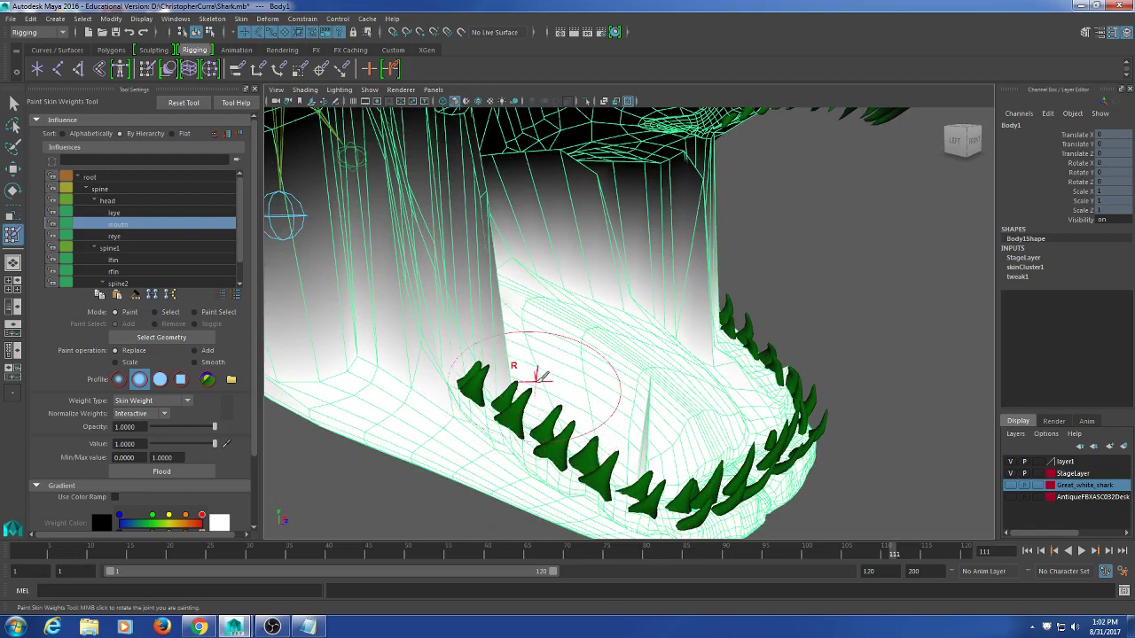
pyautogui.scroll(5, 541, 380)
pyautogui.moveTo(663, 415)
pyautogui.keyDown('alt'); pyautogui.mouseDown(button='middle')
pyautogui.moveTo(549, 377)
pyautogui.moveTo(581, 362)
pyautogui.mouseUp(button='middle'); pyautogui.keyUp('alt')
pyautogui.click(521, 391)
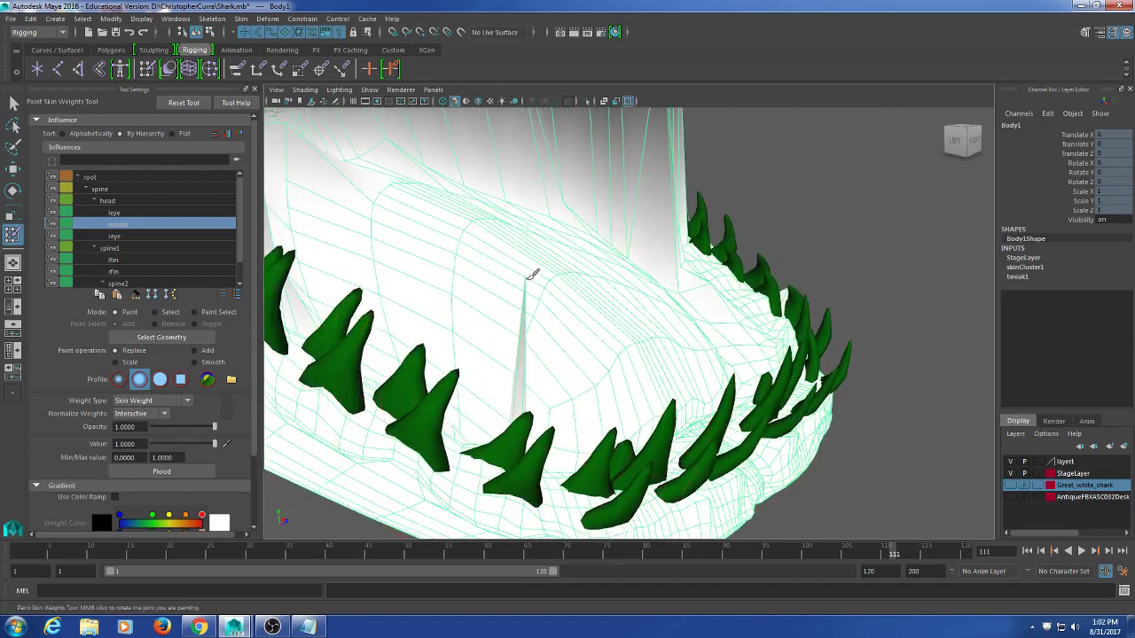
pyautogui.click(522, 359)
# - Paint the mouth joint's influence onto the stretched gum vertices at the rear end of the far lower tooth row
pyautogui.moveTo(600, 361)
pyautogui.keyDown('alt'); pyautogui.mouseDown()
pyautogui.moveTo(559, 363)
pyautogui.moveTo(509, 459)
pyautogui.moveTo(580, 405)
pyautogui.moveTo(651, 400)
pyautogui.moveTo(588, 414)
pyautogui.moveTo(598, 375)
pyautogui.moveTo(639, 322)
pyautogui.moveTo(615, 393)
pyautogui.moveTo(650, 390)
pyautogui.mouseUp(); pyautogui.keyUp('alt')
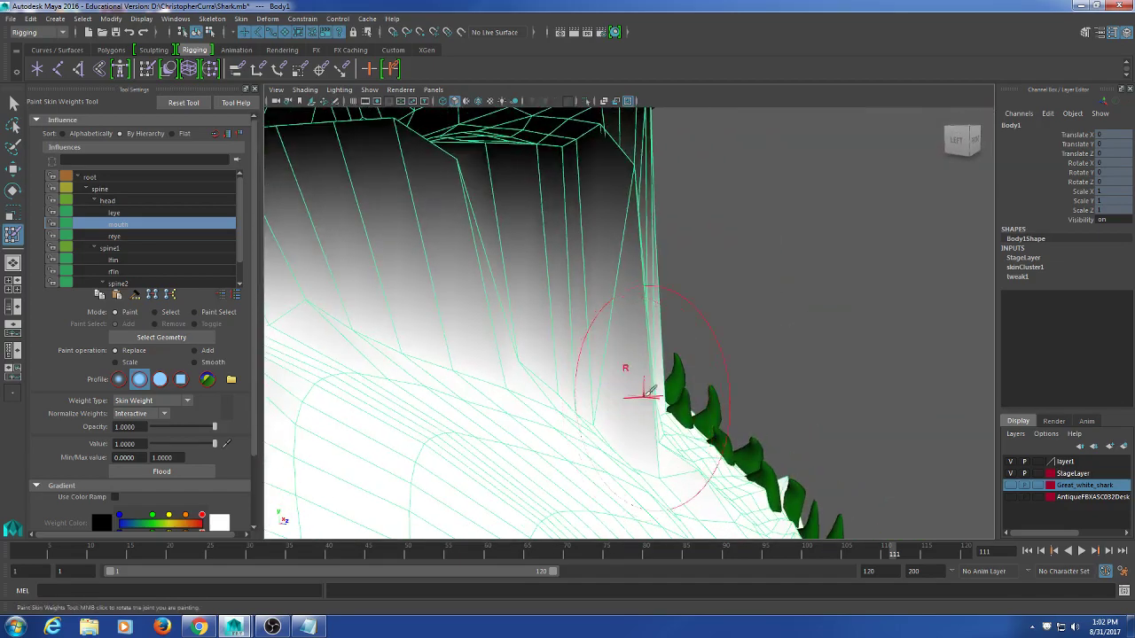
pyautogui.keyDown('alt'); pyautogui.moveTo(633, 216); pyautogui.dragTo(679, 330); pyautogui.keyUp('alt')
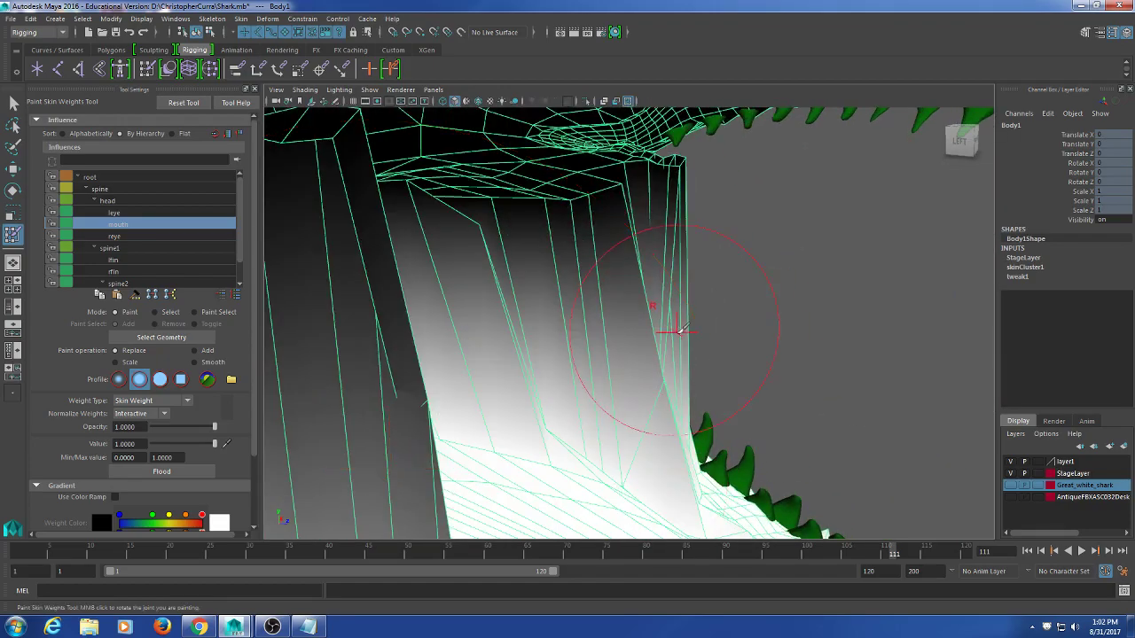
pyautogui.moveTo(679, 208); pyautogui.dragTo(663, 285)
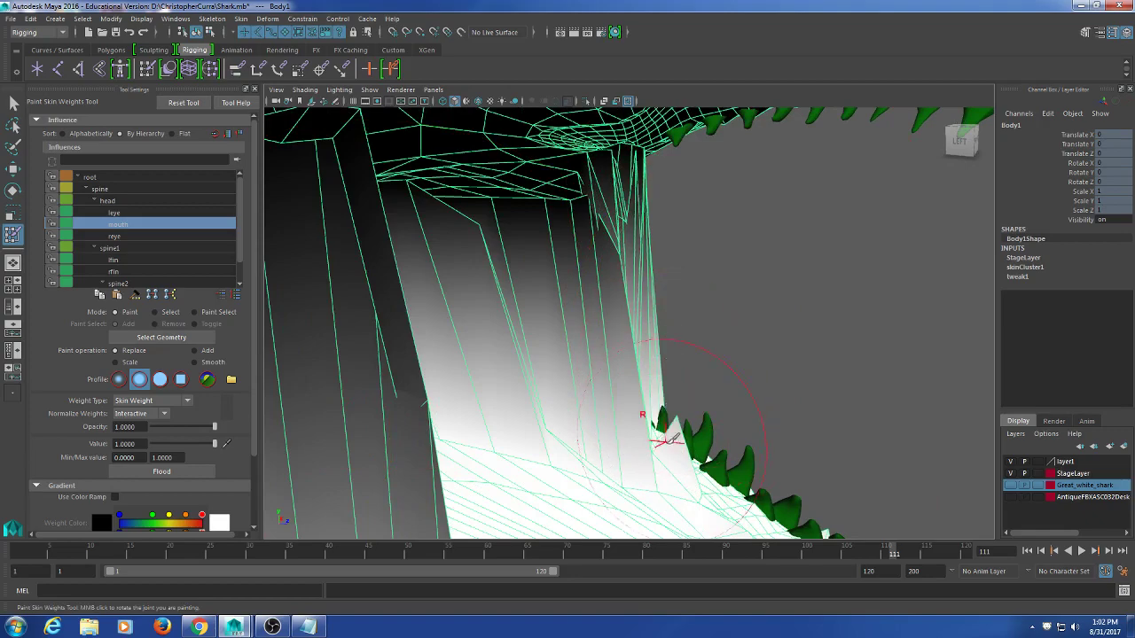
pyautogui.keyDown('alt'); pyautogui.moveTo(674, 429); pyautogui.dragTo(609, 372); pyautogui.keyUp('alt')
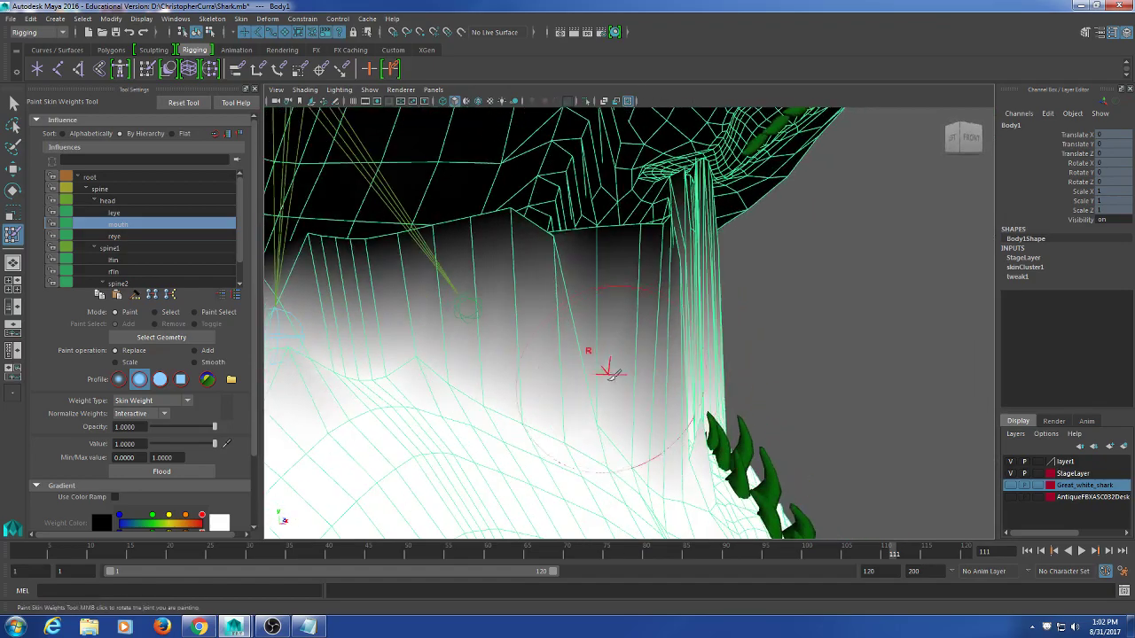
# - Paint the mouth joint's influence along the stretched back wall of the inner mouth and out to the adjoining cheek
pyautogui.moveTo(615, 272)
pyautogui.keyDown('alt'); pyautogui.mouseDown()
pyautogui.moveTo(529, 263)
pyautogui.moveTo(586, 382)
pyautogui.moveTo(570, 405)
pyautogui.moveTo(608, 418)
pyautogui.moveTo(578, 420)
pyautogui.mouseUp(); pyautogui.keyUp('alt')
pyautogui.moveTo(586, 378)
pyautogui.mouseDown()
pyautogui.moveTo(512, 364)
pyautogui.moveTo(544, 372)
pyautogui.moveTo(532, 413)
pyautogui.moveTo(410, 400)
pyautogui.moveTo(476, 408)
pyautogui.mouseUp()
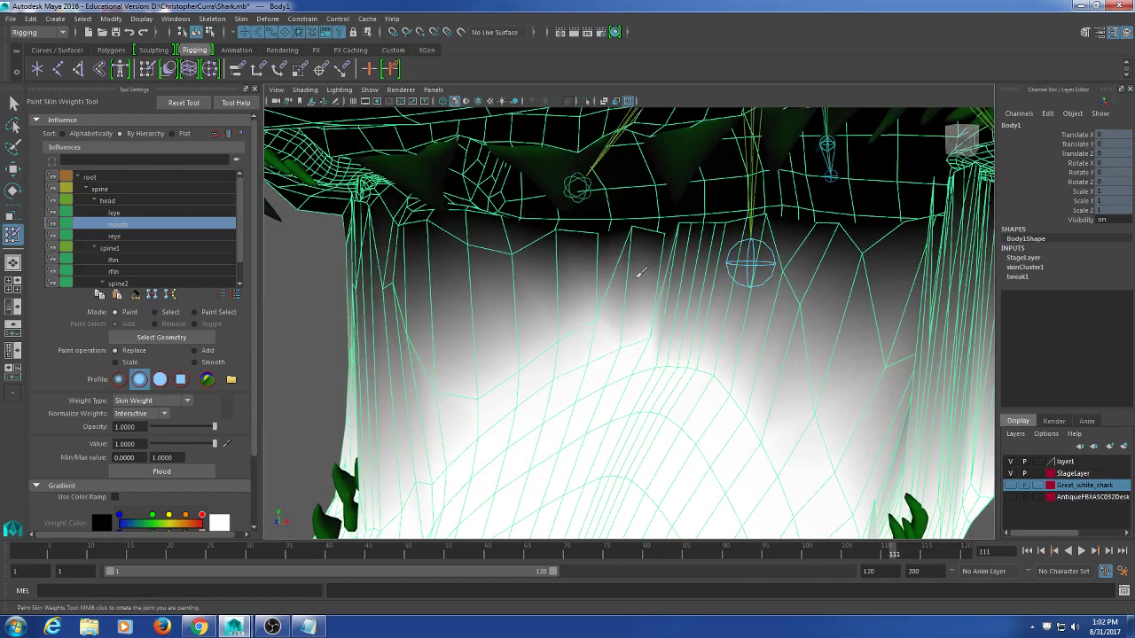
pyautogui.moveTo(636, 242)
pyautogui.keyDown('alt'); pyautogui.mouseDown()
pyautogui.moveTo(603, 265)
pyautogui.moveTo(621, 282)
pyautogui.mouseUp(); pyautogui.keyUp('alt')
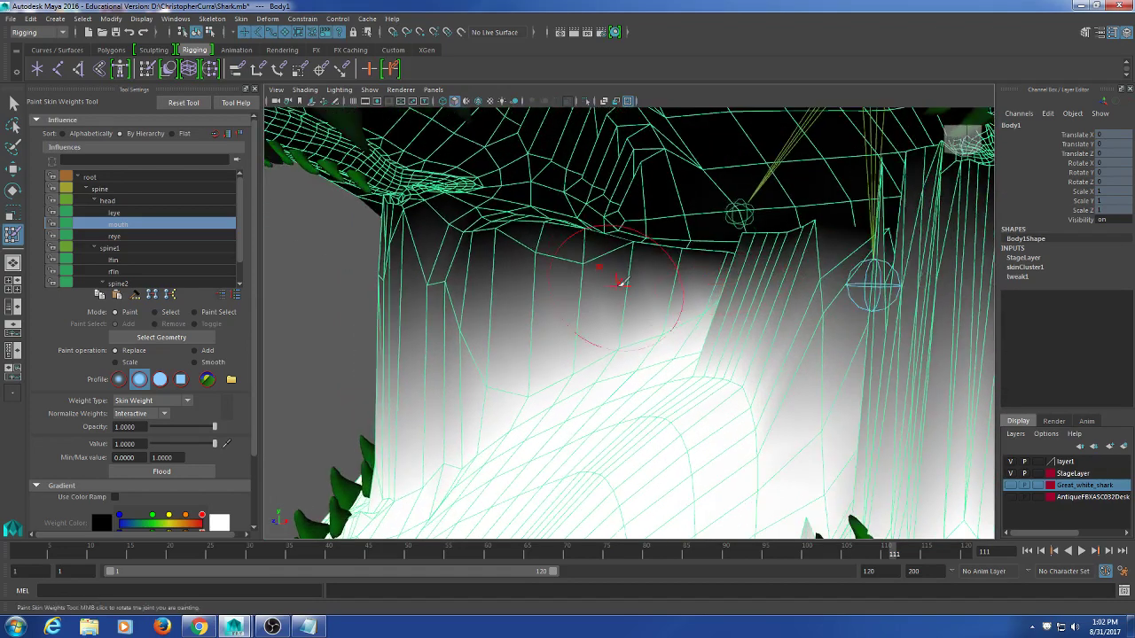
pyautogui.moveTo(650, 350)
pyautogui.mouseDown()
pyautogui.moveTo(700, 266)
pyautogui.moveTo(691, 337)
pyautogui.moveTo(691, 266)
pyautogui.moveTo(551, 312)
pyautogui.moveTo(526, 375)
pyautogui.moveTo(481, 398)
pyautogui.moveTo(431, 337)
pyautogui.moveTo(404, 417)
pyautogui.moveTo(388, 288)
pyautogui.mouseUp()
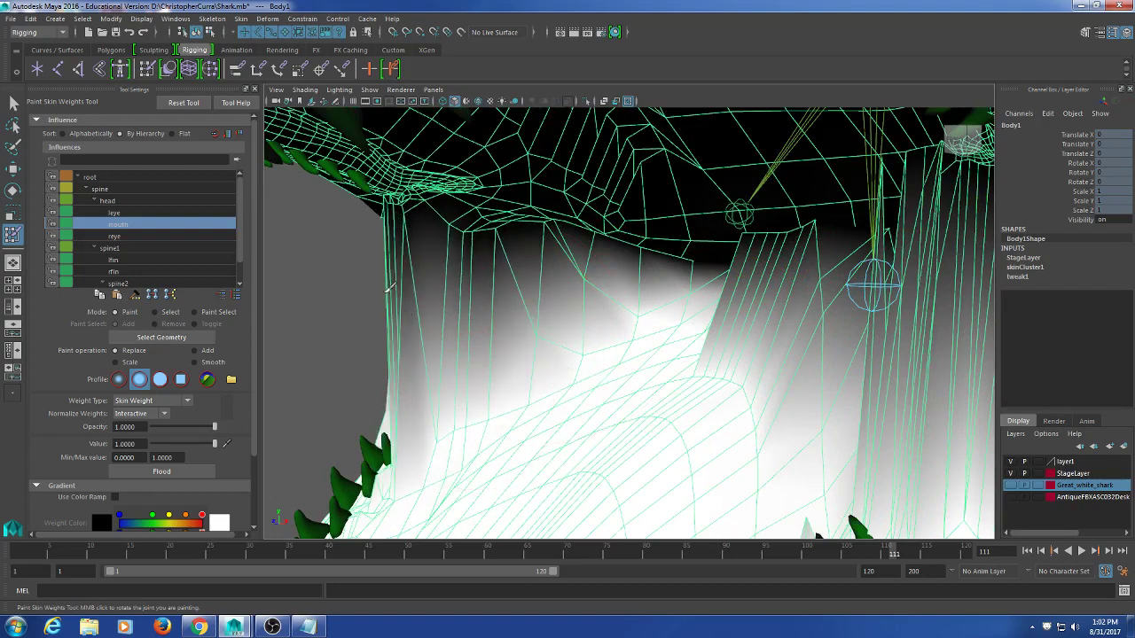
pyautogui.moveTo(503, 311)
pyautogui.mouseDown()
pyautogui.moveTo(416, 284)
pyautogui.moveTo(390, 293)
pyautogui.mouseUp()
# - Paint the mouth joint's influence onto the thin stretched strands at the mouth corner above the lower teeth
pyautogui.moveTo(390, 293)
pyautogui.keyDown('alt'); pyautogui.mouseDown()
pyautogui.moveTo(507, 284)
pyautogui.moveTo(568, 307)
pyautogui.moveTo(599, 381)
pyautogui.moveTo(461, 346)
pyautogui.moveTo(444, 317)
pyautogui.moveTo(456, 316)
pyautogui.moveTo(518, 379)
pyautogui.moveTo(573, 390)
pyautogui.moveTo(505, 302)
pyautogui.mouseUp(); pyautogui.keyUp('alt')
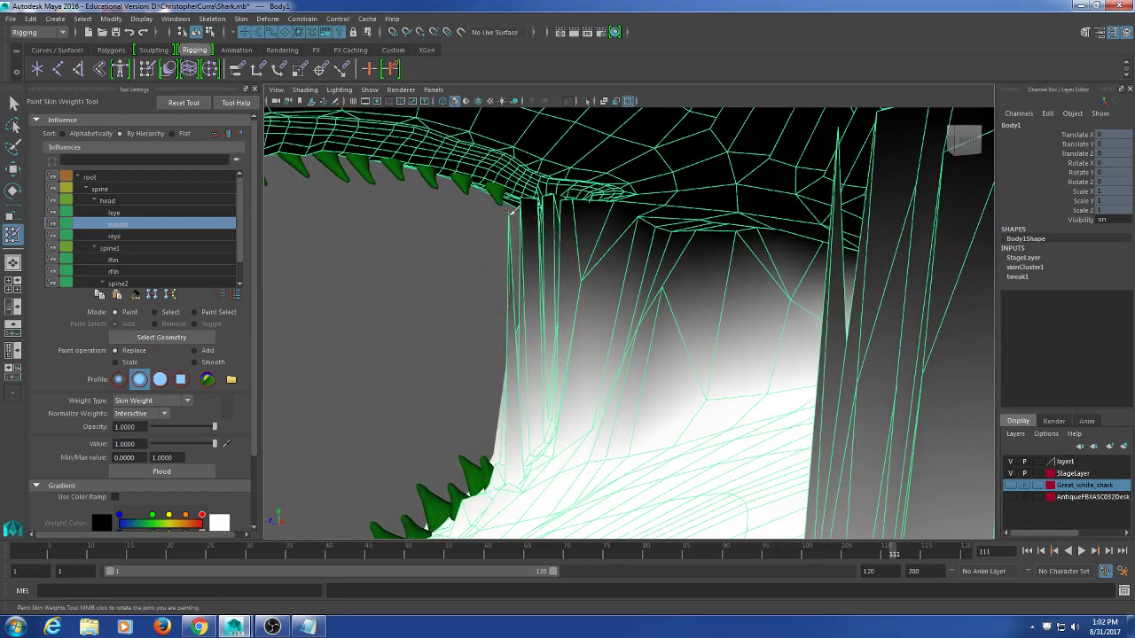
pyautogui.moveTo(514, 215)
pyautogui.keyDown('alt'); pyautogui.mouseDown()
pyautogui.moveTo(553, 314)
pyautogui.moveTo(546, 376)
pyautogui.mouseUp(); pyautogui.keyUp('alt')
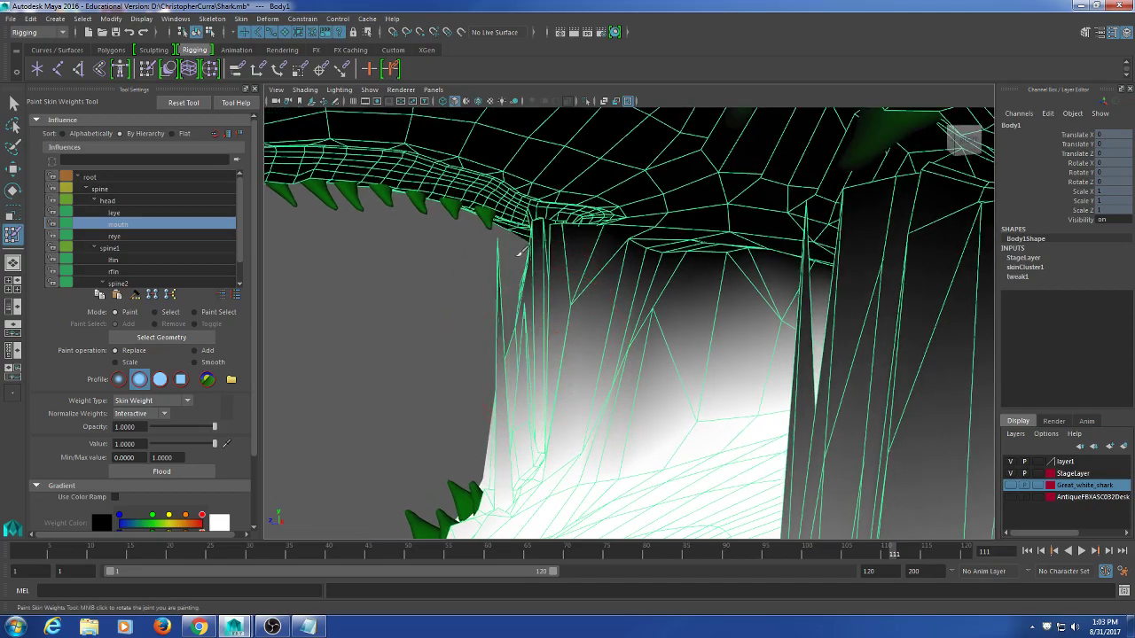
pyautogui.keyDown('alt'); pyautogui.moveTo(520, 251); pyautogui.dragTo(561, 328); pyautogui.keyUp('alt')
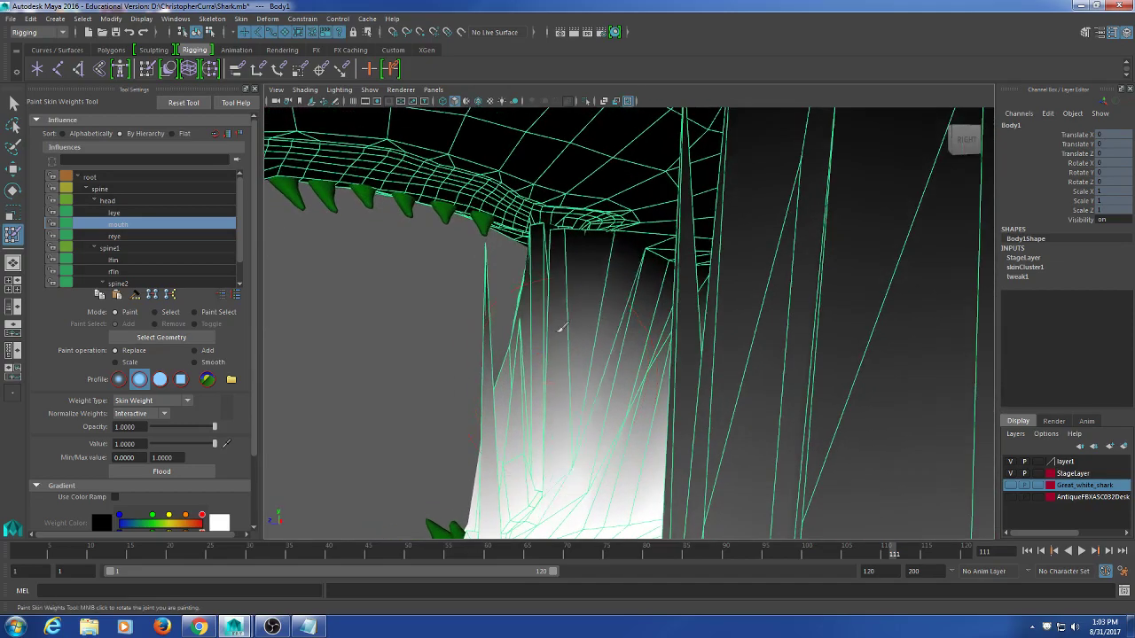
# - Resize the brush and paint the mouth joint's influence along the stretched upper edge of the inner mouth's back wall
pyautogui.keyDown('alt'); pyautogui.moveTo(506, 363); pyautogui.dragTo(681, 362); pyautogui.keyUp('alt')
pyautogui.moveTo(681, 362)
pyautogui.keyDown('alt'); pyautogui.mouseDown(button='right')
pyautogui.moveTo(664, 381)
pyautogui.moveTo(684, 405)
pyautogui.moveTo(654, 400)
pyautogui.moveTo(680, 419)
pyautogui.mouseUp(button='right'); pyautogui.keyUp('alt')
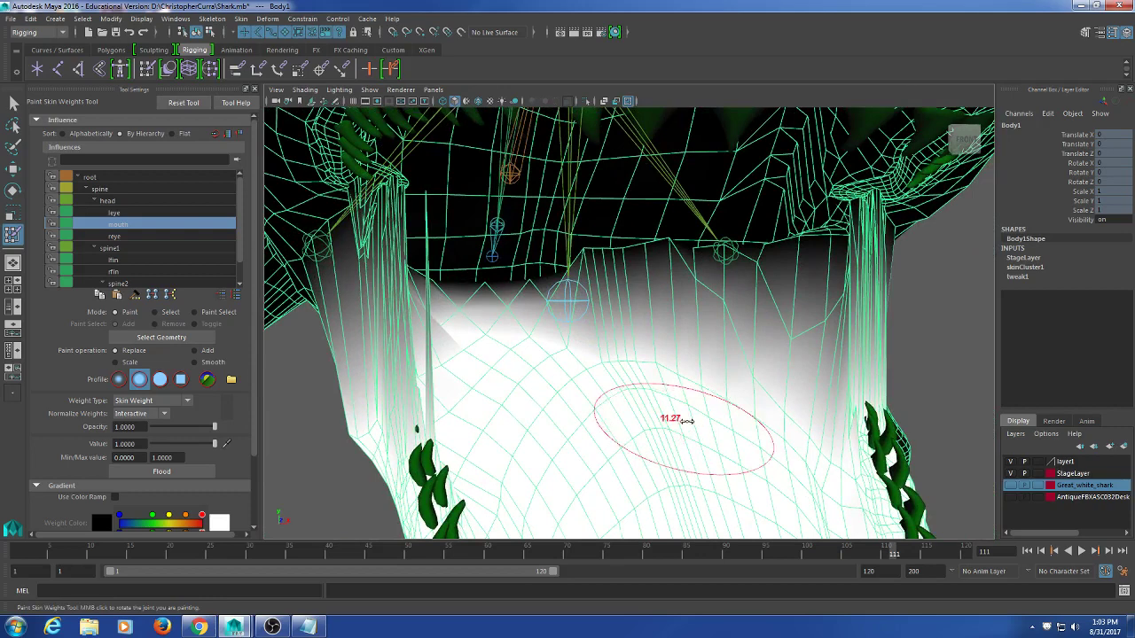
pyautogui.moveTo(683, 420); pyautogui.dragTo(690, 421)
pyautogui.keyDown('alt'); pyautogui.moveTo(682, 374); pyautogui.dragTo(654, 383); pyautogui.keyUp('alt')
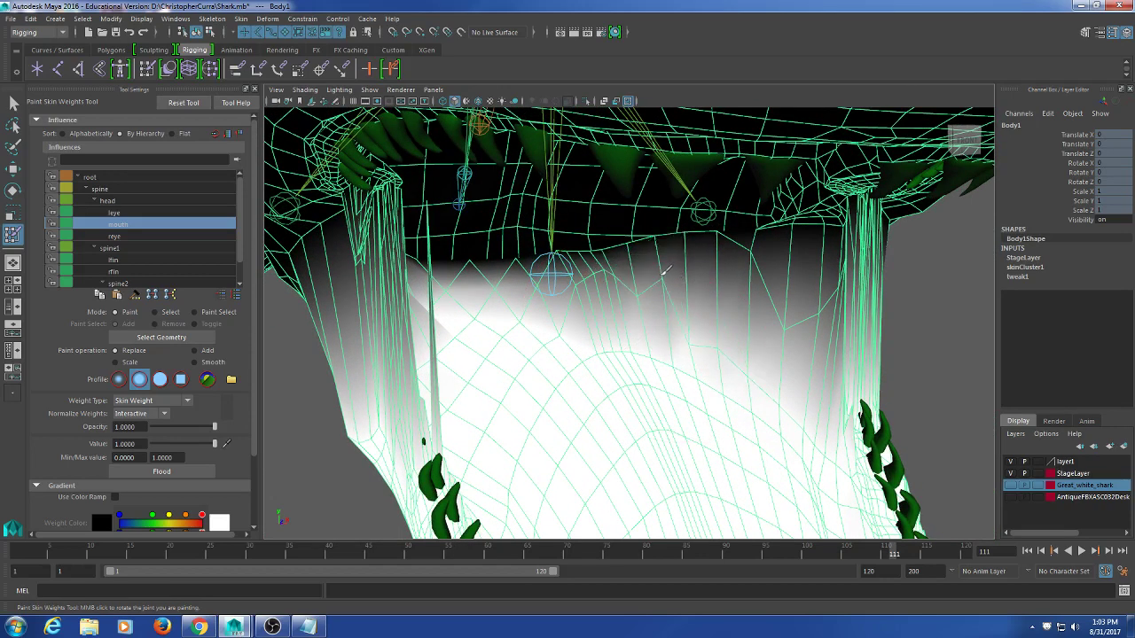
pyautogui.keyDown('alt'); pyautogui.moveTo(760, 355); pyautogui.dragTo(701, 383); pyautogui.keyUp('alt')
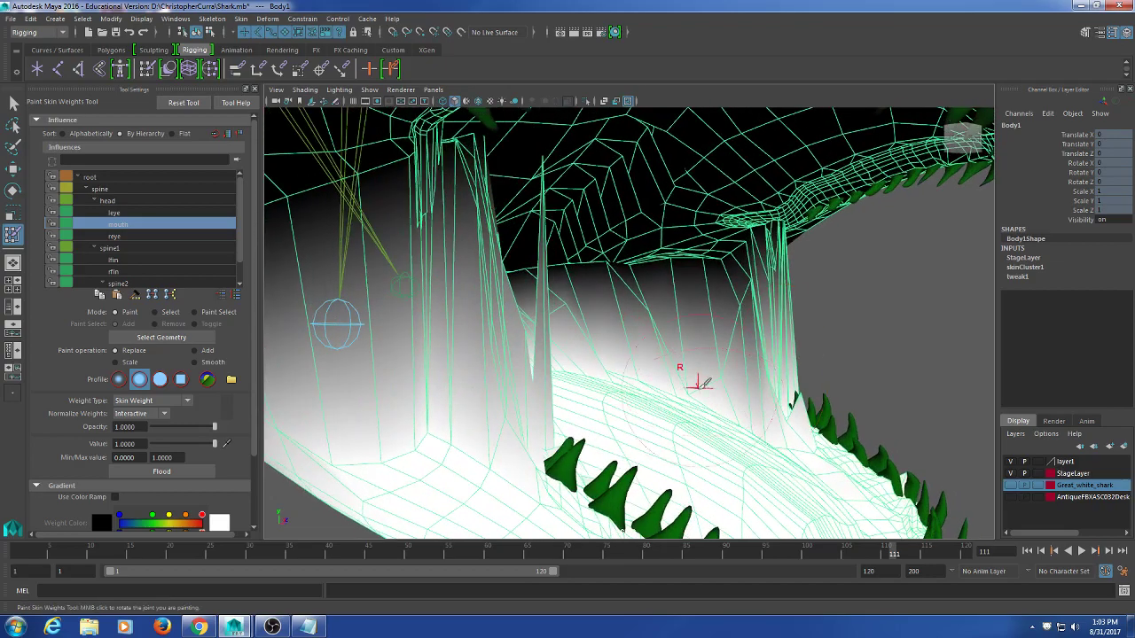
pyautogui.keyDown('alt'); pyautogui.moveTo(683, 305); pyautogui.dragTo(660, 361); pyautogui.keyUp('alt')
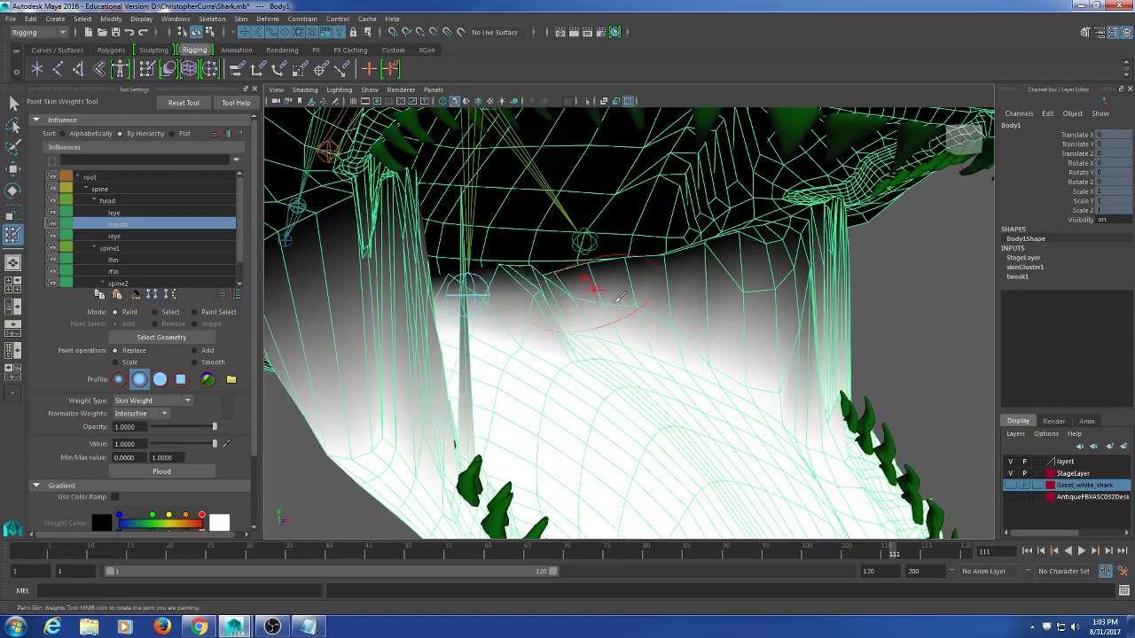
pyautogui.keyDown('alt'); pyautogui.moveTo(619, 297); pyautogui.dragTo(624, 342); pyautogui.keyUp('alt')
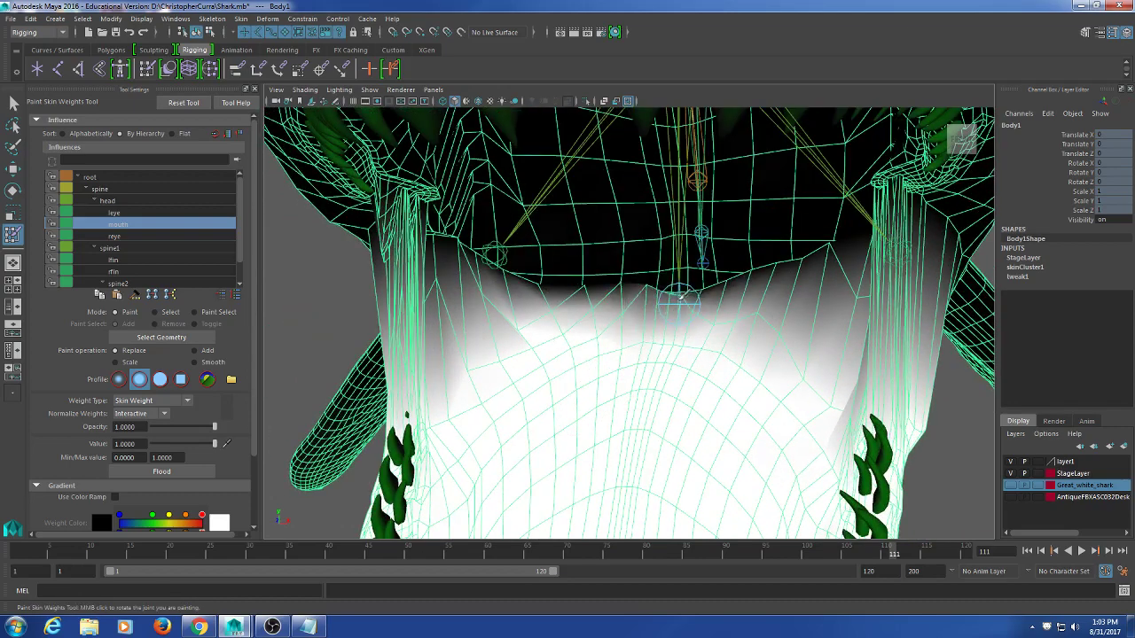
# - Paint the mouth joint's influence along the rest of the back wall's upper edge, up to the opposite mouth corner
pyautogui.keyDown('alt'); pyautogui.moveTo(627, 299); pyautogui.dragTo(671, 363); pyautogui.keyUp('alt')
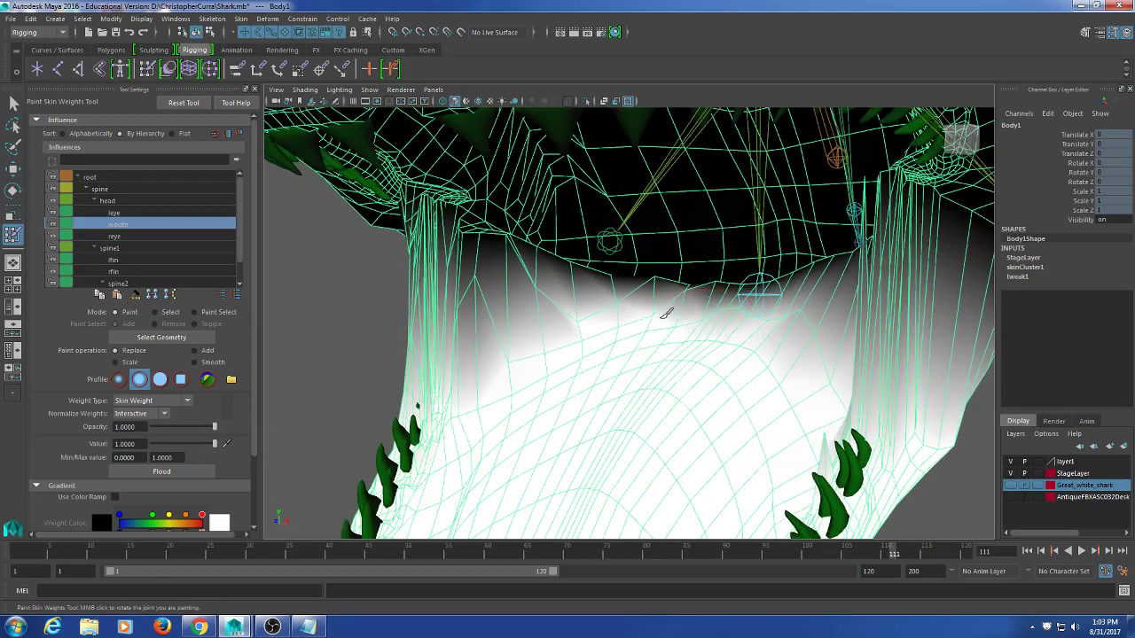
pyautogui.keyDown('alt'); pyautogui.moveTo(615, 291); pyautogui.dragTo(590, 306); pyautogui.keyUp('alt')
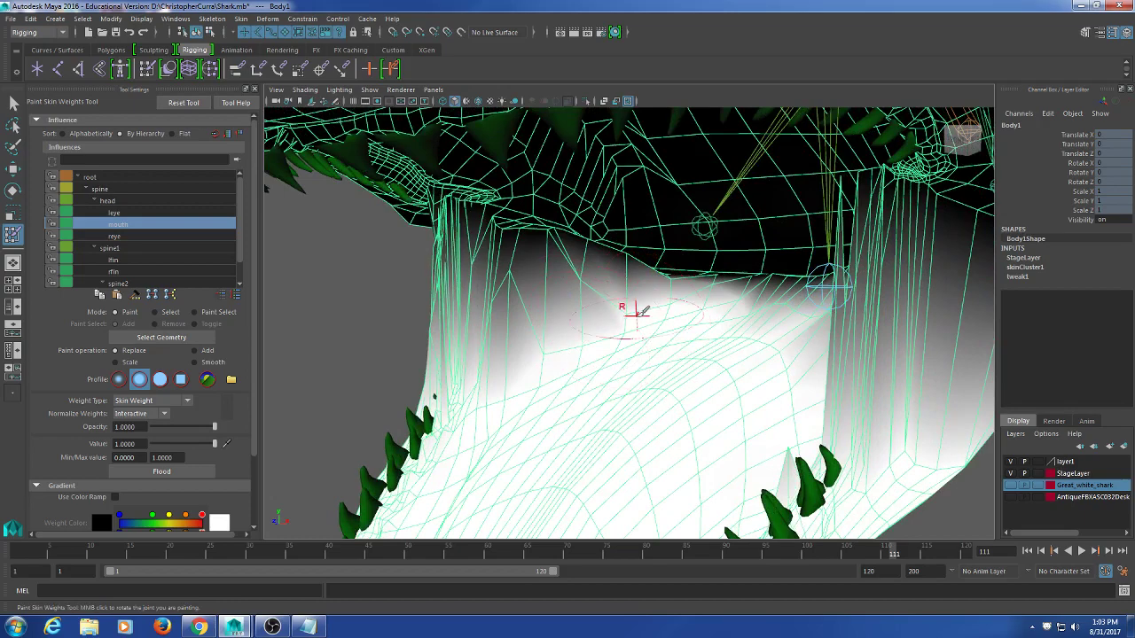
pyautogui.keyDown('alt'); pyautogui.moveTo(592, 262); pyautogui.dragTo(616, 313); pyautogui.keyUp('alt')
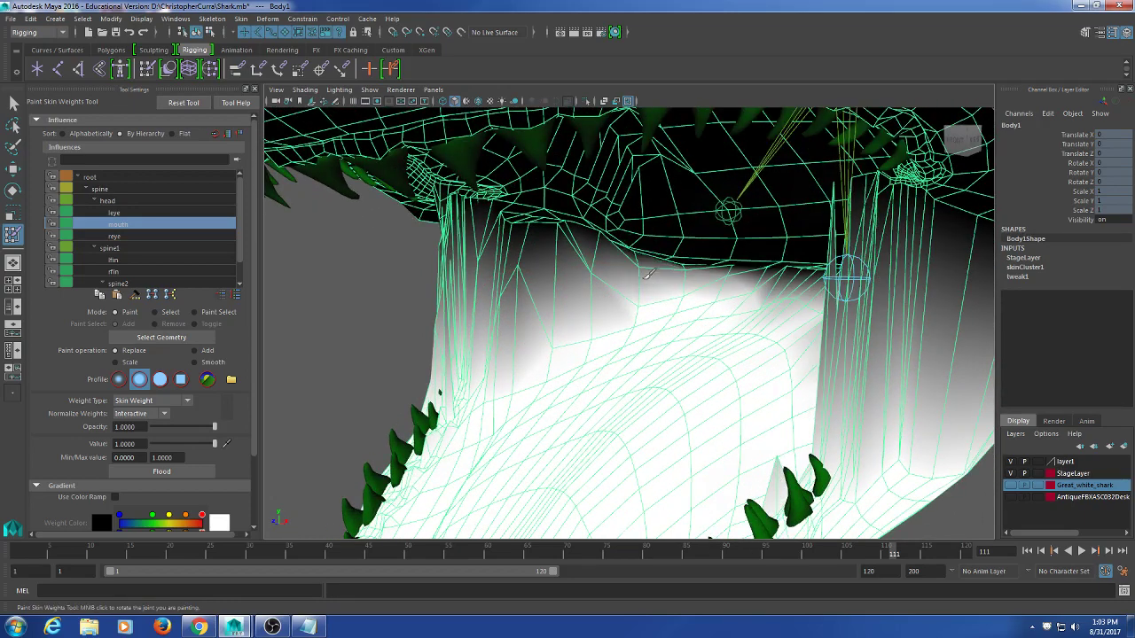
pyautogui.keyDown('alt'); pyautogui.moveTo(608, 263); pyautogui.dragTo(651, 310); pyautogui.keyUp('alt')
# - Paint the mouth joint's influence onto the pointed stretched vertices of the far mouth corner, just beneath the upper gum
pyautogui.scroll(-5, 651, 309)
pyautogui.keyDown('alt'); pyautogui.moveTo(697, 344); pyautogui.dragTo(597, 366); pyautogui.keyUp('alt')
pyautogui.scroll(5, 585, 346)
pyautogui.scroll(2, 585, 345)
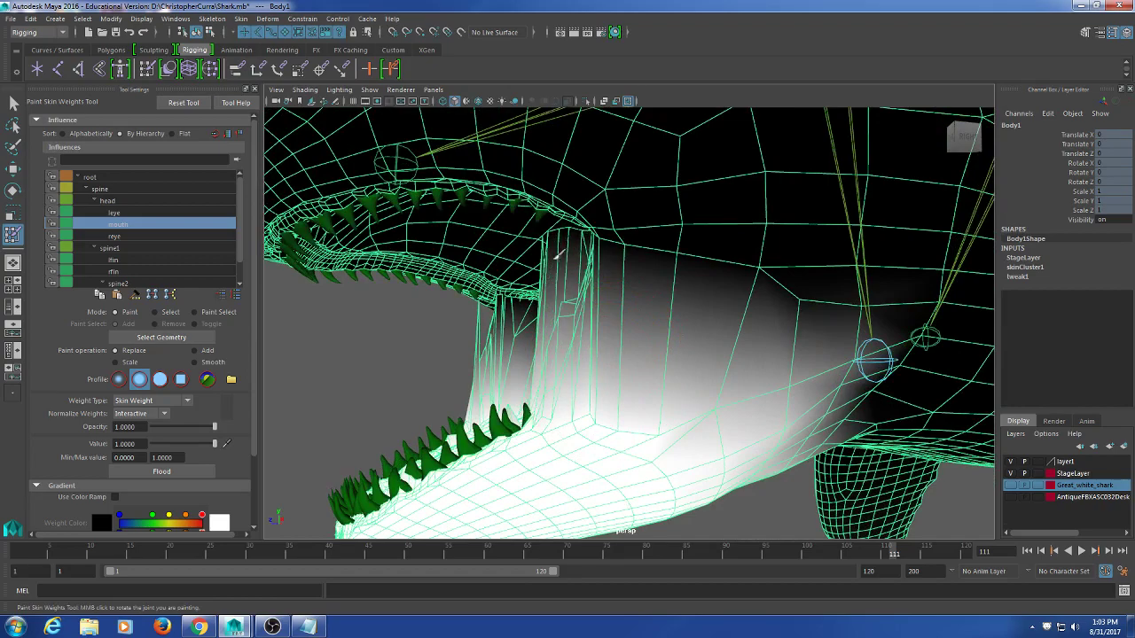
pyautogui.keyDown('alt'); pyautogui.moveTo(553, 245); pyautogui.dragTo(679, 419); pyautogui.keyUp('alt')
pyautogui.scroll(5, 651, 309)
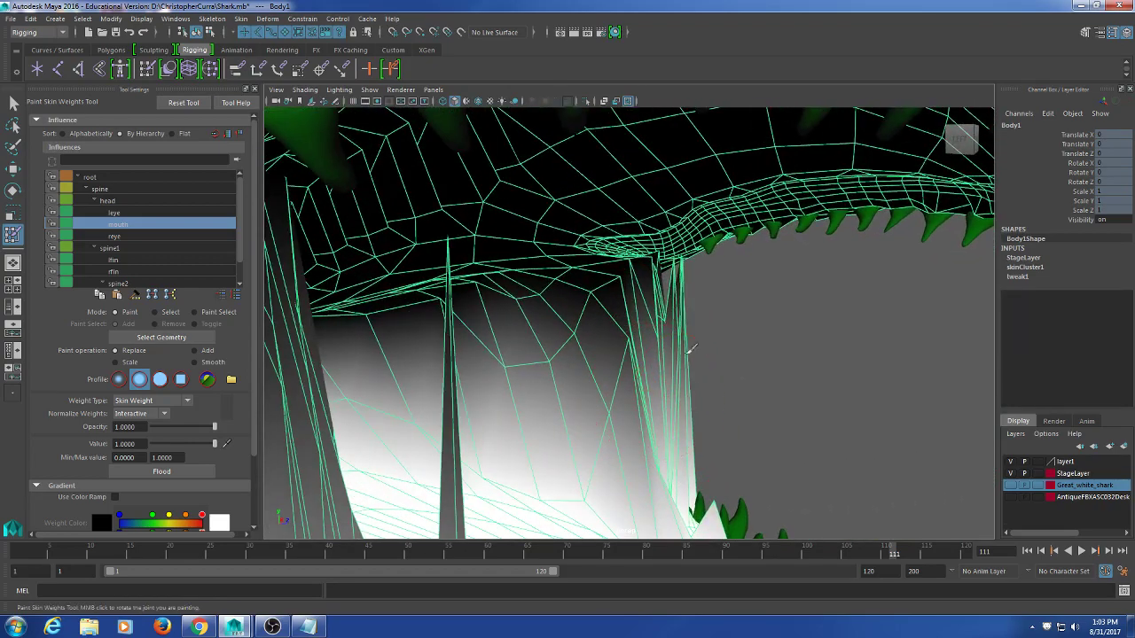
pyautogui.keyDown('alt'); pyautogui.moveTo(680, 307); pyautogui.dragTo(630, 343, button='middle'); pyautogui.keyUp('alt')
pyautogui.scroll(3, 631, 342)
pyautogui.keyDown('alt'); pyautogui.moveTo(610, 347); pyautogui.dragTo(649, 379); pyautogui.keyUp('alt')
pyautogui.scroll(4, 671, 379)
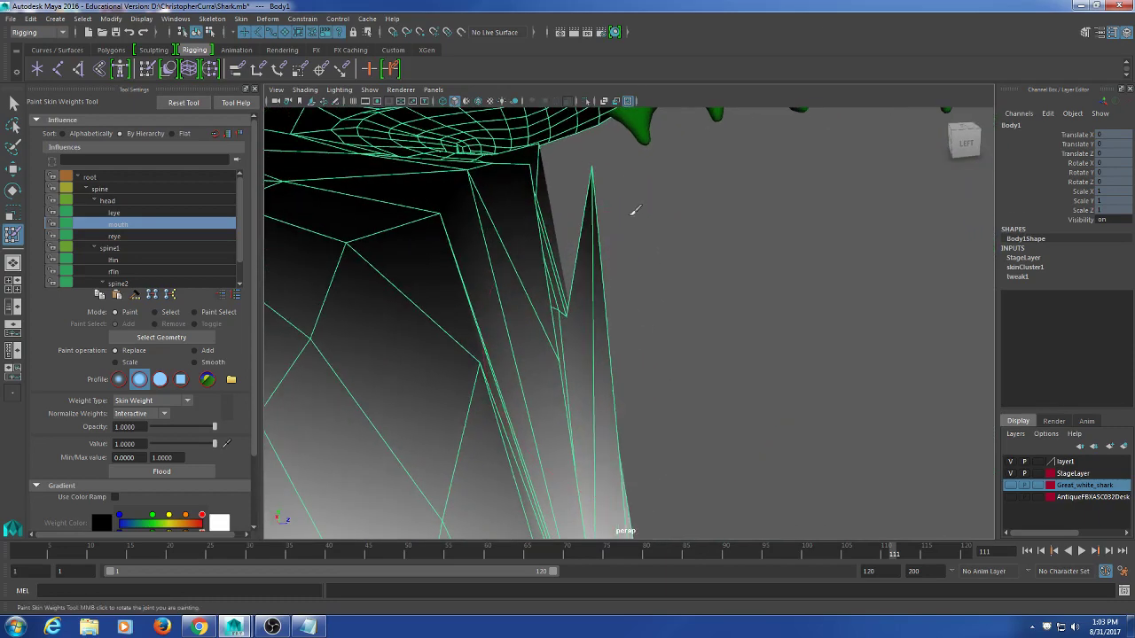
pyautogui.keyDown('alt'); pyautogui.moveTo(523, 257); pyautogui.dragTo(585, 318, button='middle'); pyautogui.keyUp('alt')
pyautogui.keyDown('alt'); pyautogui.moveTo(585, 318); pyautogui.dragTo(615, 352); pyautogui.keyUp('alt')
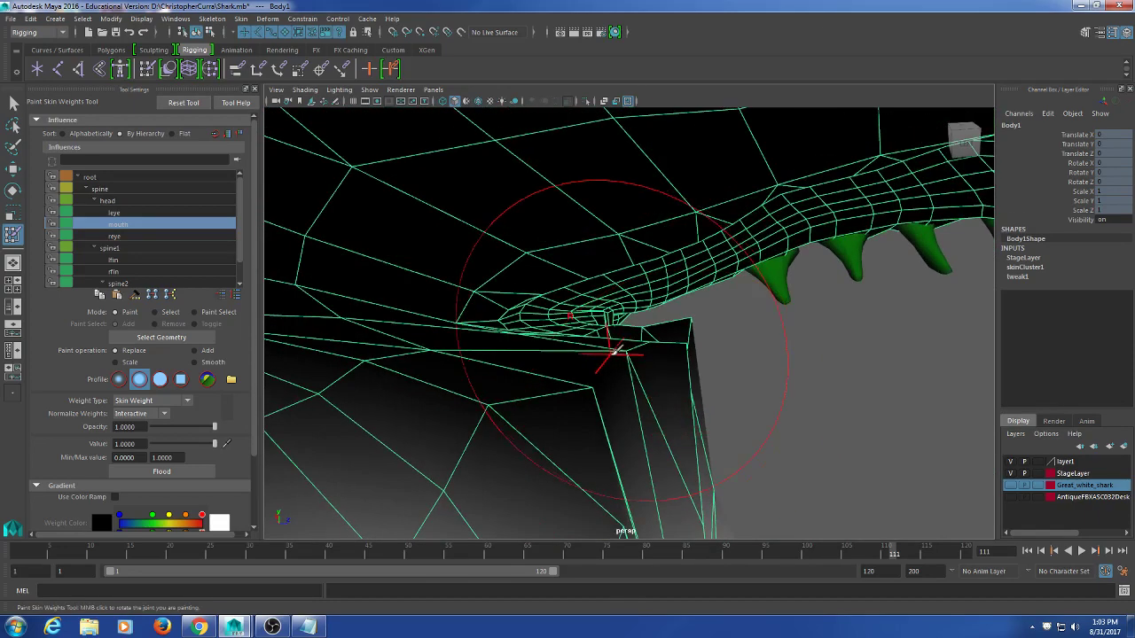
# - Paint the mouth joint's influence onto the thin strands hanging from the rear end of the upper gum
pyautogui.moveTo(651, 398)
pyautogui.keyDown('alt'); pyautogui.mouseDown()
pyautogui.moveTo(648, 378)
pyautogui.moveTo(600, 396)
pyautogui.mouseUp(); pyautogui.keyUp('alt')
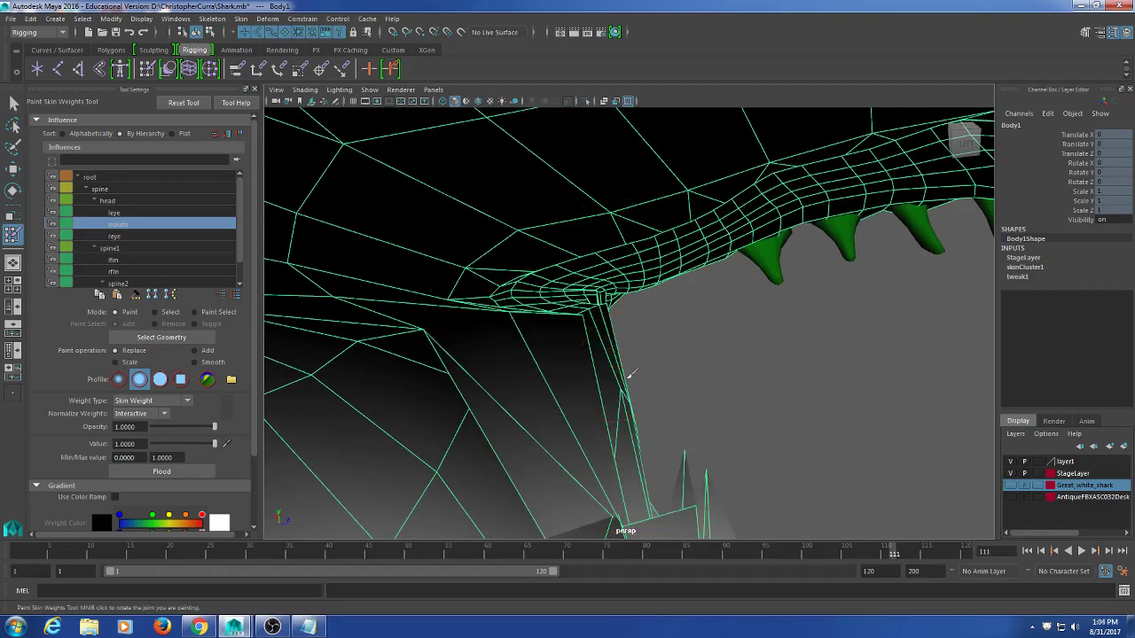
pyautogui.moveTo(629, 380)
pyautogui.keyDown('alt'); pyautogui.mouseDown()
pyautogui.moveTo(629, 435)
pyautogui.moveTo(568, 433)
pyautogui.moveTo(690, 335)
pyautogui.moveTo(735, 372)
pyautogui.moveTo(857, 385)
pyautogui.moveTo(792, 413)
pyautogui.moveTo(628, 431)
pyautogui.moveTo(709, 393)
pyautogui.moveTo(765, 413)
pyautogui.moveTo(697, 407)
pyautogui.mouseUp(); pyautogui.keyUp('alt')
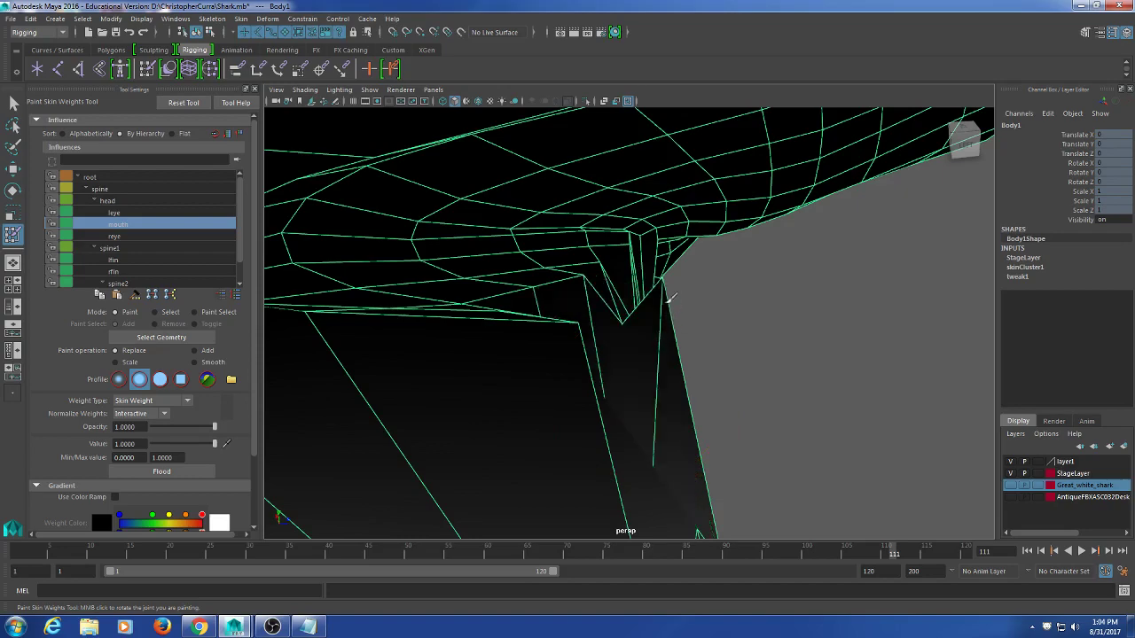
pyautogui.moveTo(736, 357)
pyautogui.keyDown('alt'); pyautogui.mouseDown()
pyautogui.moveTo(626, 372)
pyautogui.moveTo(676, 398)
pyautogui.moveTo(638, 378)
pyautogui.moveTo(798, 367)
pyautogui.moveTo(788, 387)
pyautogui.mouseUp(); pyautogui.keyUp('alt')
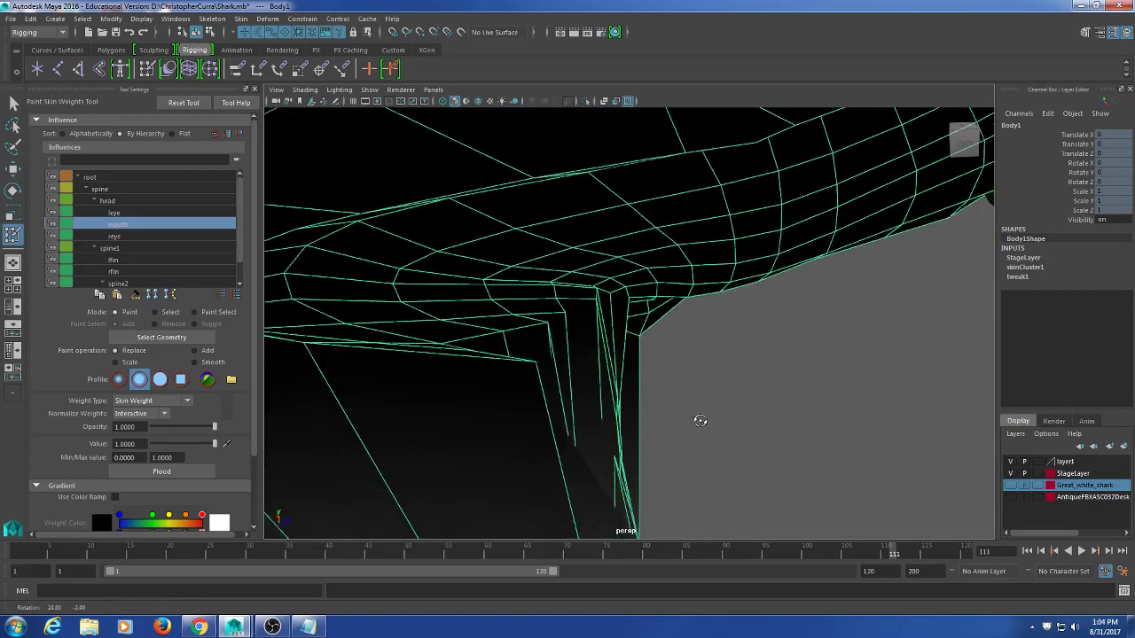
pyautogui.moveTo(699, 420)
pyautogui.keyDown('alt'); pyautogui.mouseDown()
pyautogui.moveTo(752, 400)
pyautogui.moveTo(779, 418)
pyautogui.moveTo(608, 410)
pyautogui.moveTo(634, 426)
pyautogui.moveTo(718, 337)
pyautogui.moveTo(733, 377)
pyautogui.moveTo(760, 393)
pyautogui.moveTo(755, 406)
pyautogui.moveTo(772, 393)
pyautogui.moveTo(752, 408)
pyautogui.moveTo(735, 362)
pyautogui.moveTo(671, 403)
pyautogui.mouseUp(); pyautogui.keyUp('alt')
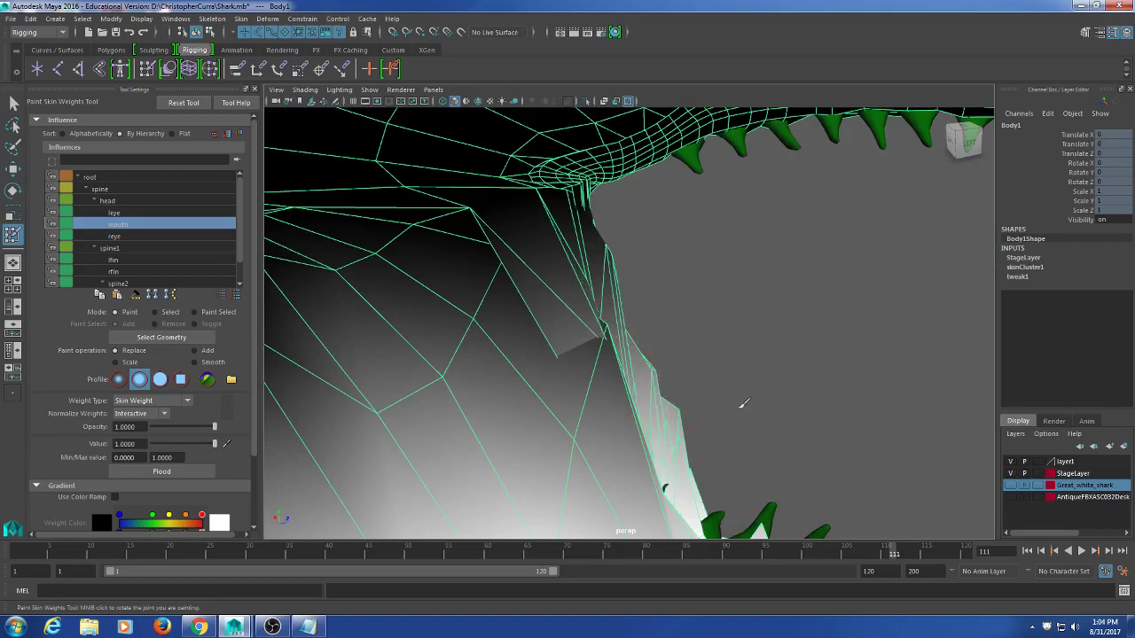
# - Try painting the mouth joint's influence over the corner strands close to the upper gum, and undo the stroke
pyautogui.keyDown('alt'); pyautogui.moveTo(743, 404); pyautogui.dragTo(572, 419); pyautogui.keyUp('alt')
pyautogui.keyDown('alt'); pyautogui.moveTo(581, 360); pyautogui.dragTo(622, 399); pyautogui.keyUp('alt')
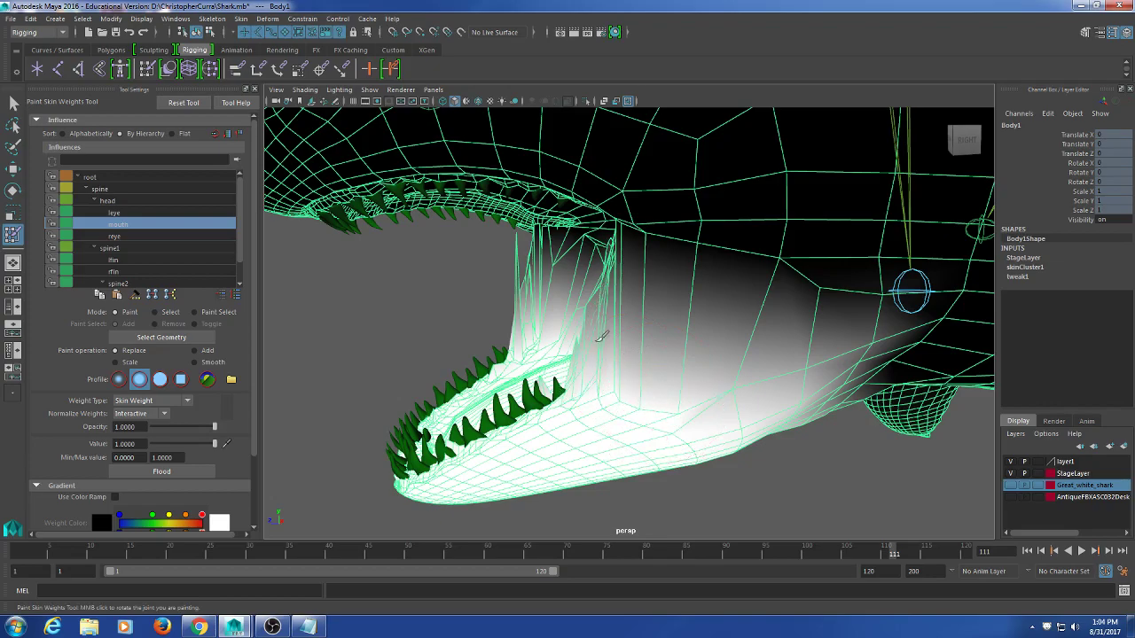
pyautogui.keyDown('alt'); pyautogui.moveTo(596, 316); pyautogui.dragTo(655, 378); pyautogui.keyUp('alt')
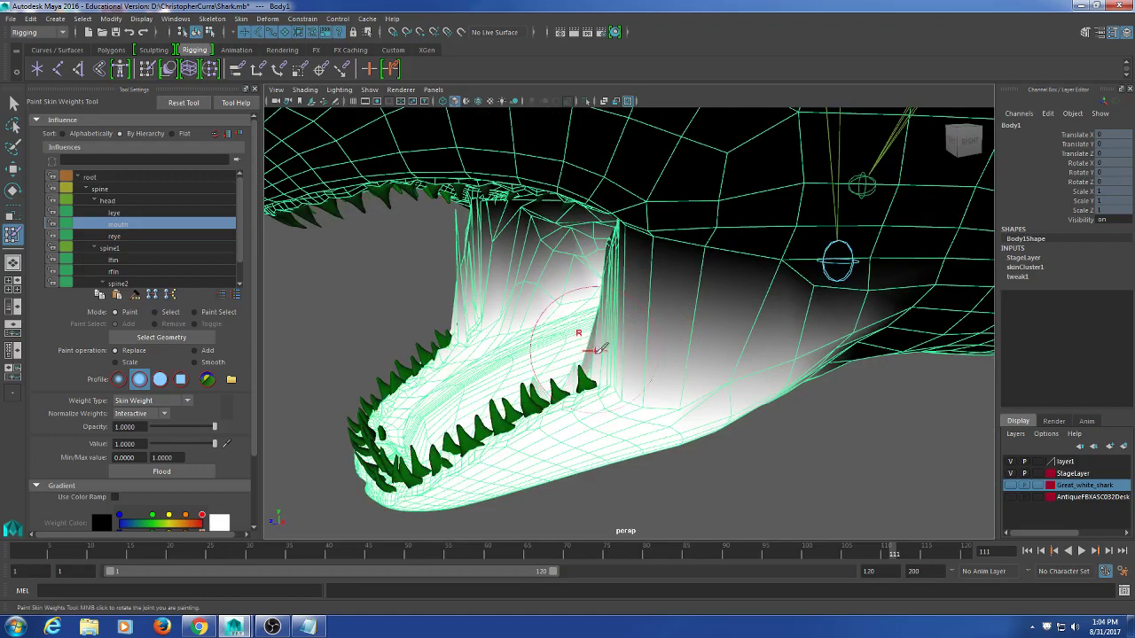
pyautogui.keyDown('alt'); pyautogui.moveTo(599, 349); pyautogui.dragTo(715, 352); pyautogui.keyUp('alt')
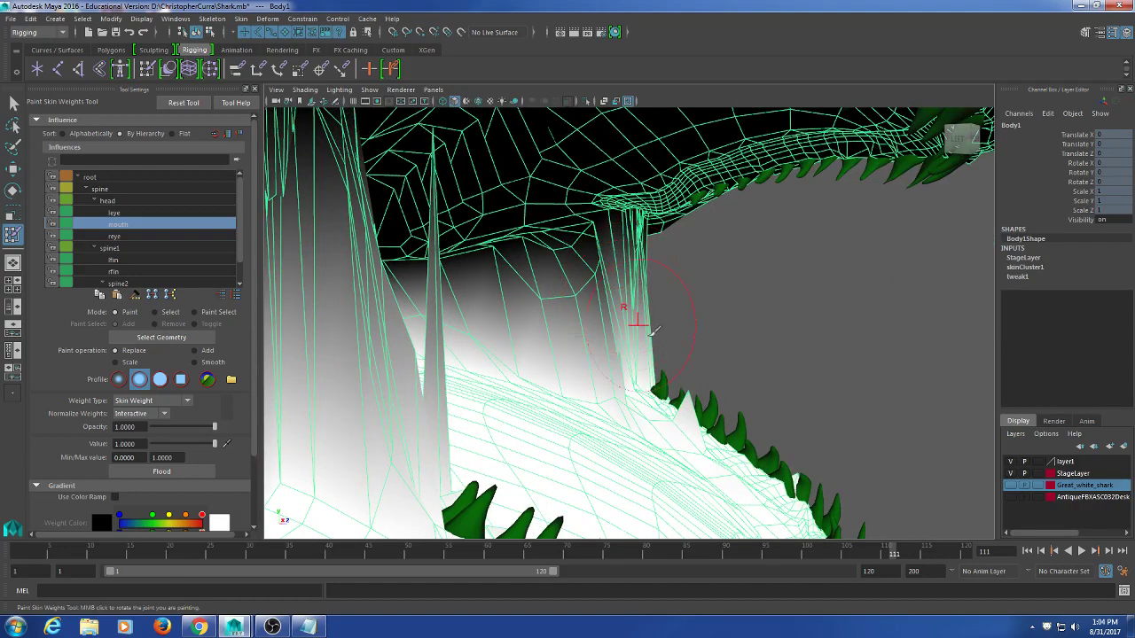
pyautogui.moveTo(653, 331)
pyautogui.keyDown('alt'); pyautogui.mouseDown()
pyautogui.moveTo(545, 355)
pyautogui.moveTo(813, 317)
pyautogui.moveTo(626, 329)
pyautogui.moveTo(650, 353)
pyautogui.moveTo(605, 390)
pyautogui.moveTo(674, 425)
pyautogui.moveTo(665, 401)
pyautogui.mouseUp(); pyautogui.keyUp('alt')
pyautogui.moveTo(655, 303); pyautogui.dragTo(664, 268)
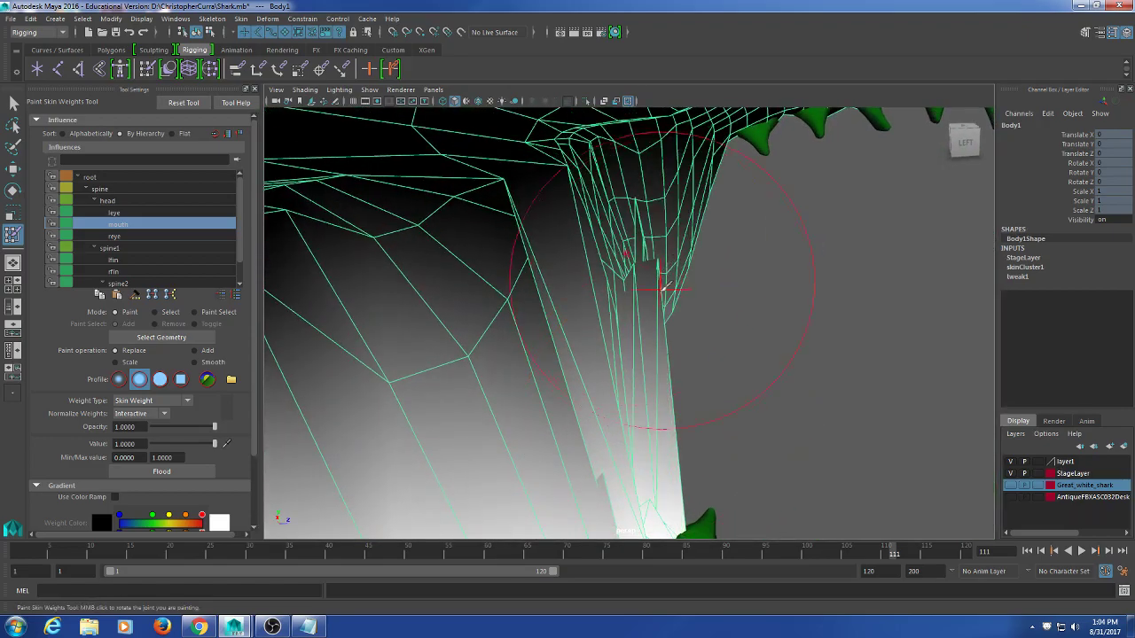
pyautogui.hotkey('ctrl', 'z')
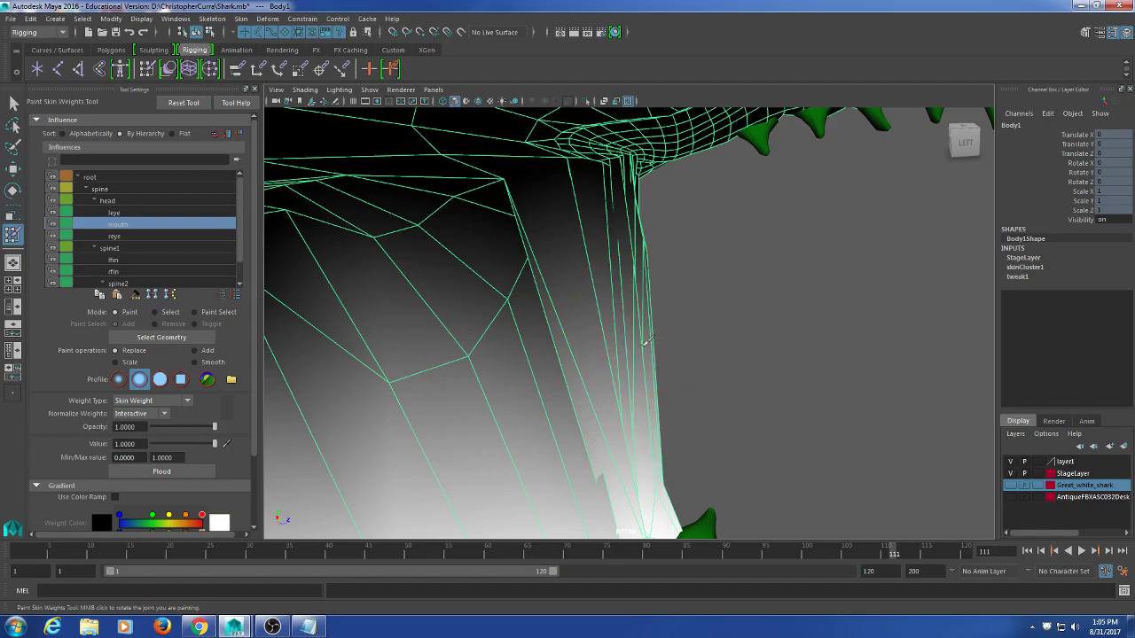
# - Paint the mouth joint's influence onto the remaining mouth corner strands and the stray spike behind the lower teeth
pyautogui.keyDown('alt'); pyautogui.moveTo(665, 352); pyautogui.dragTo(692, 382); pyautogui.keyUp('alt')
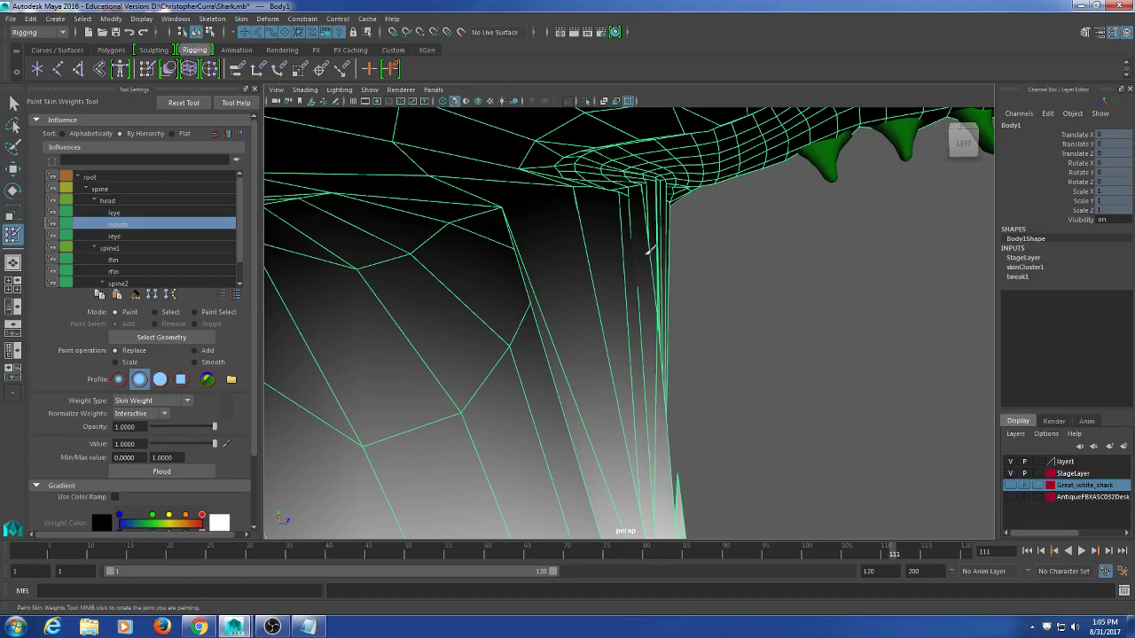
pyautogui.moveTo(650, 249)
pyautogui.keyDown('alt'); pyautogui.mouseDown()
pyautogui.moveTo(679, 293)
pyautogui.moveTo(588, 281)
pyautogui.moveTo(595, 269)
pyautogui.moveTo(698, 283)
pyautogui.moveTo(646, 306)
pyautogui.moveTo(680, 296)
pyautogui.moveTo(679, 306)
pyautogui.moveTo(542, 308)
pyautogui.moveTo(527, 347)
pyautogui.moveTo(633, 271)
pyautogui.moveTo(737, 296)
pyautogui.moveTo(771, 238)
pyautogui.moveTo(816, 256)
pyautogui.moveTo(711, 286)
pyautogui.mouseUp(); pyautogui.keyUp('alt')
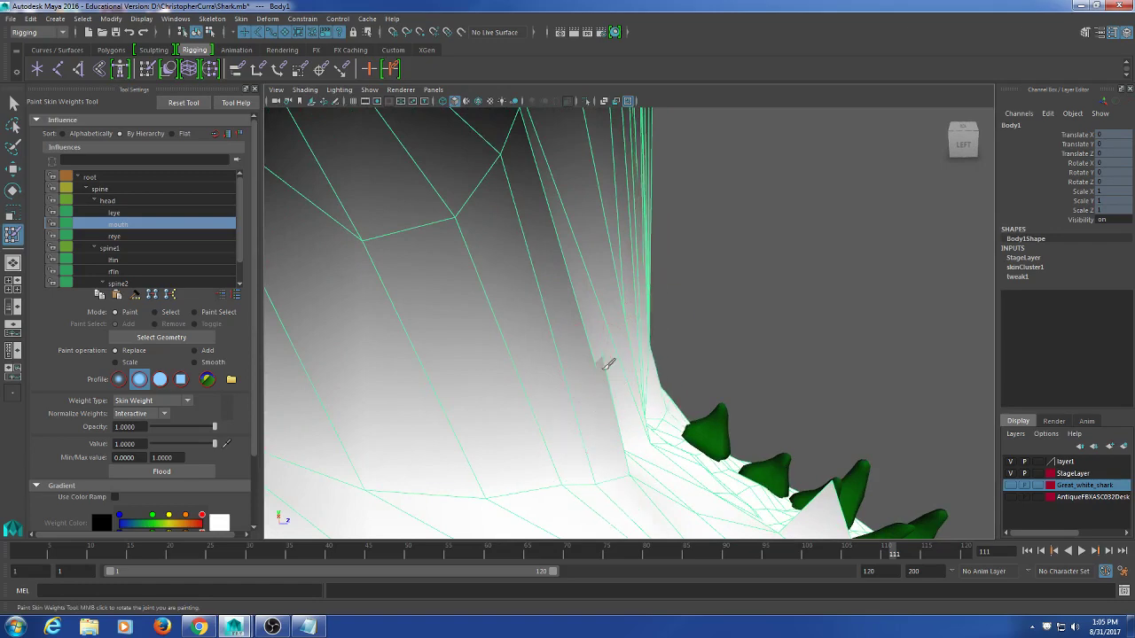
pyautogui.keyDown('alt'); pyautogui.moveTo(654, 456); pyautogui.dragTo(466, 435); pyautogui.keyUp('alt')
pyautogui.moveTo(608, 438)
pyautogui.keyDown('alt'); pyautogui.mouseDown()
pyautogui.moveTo(648, 431)
pyautogui.moveTo(607, 403)
pyautogui.mouseUp(); pyautogui.keyUp('alt')
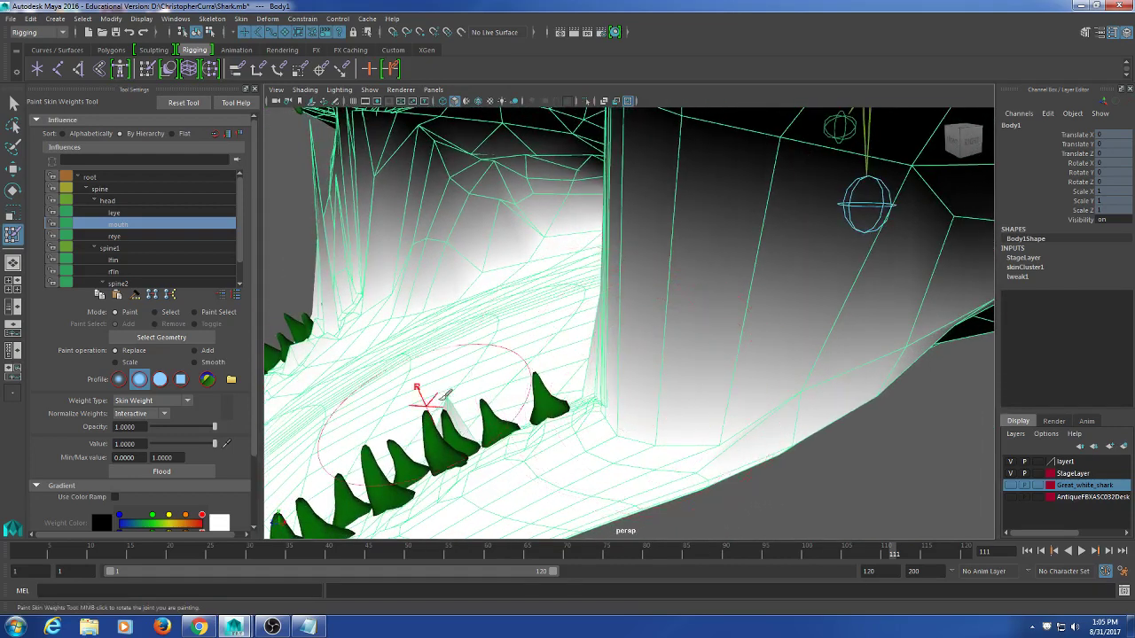
pyautogui.moveTo(446, 396)
pyautogui.keyDown('alt'); pyautogui.mouseDown()
pyautogui.moveTo(620, 339)
pyautogui.moveTo(655, 368)
pyautogui.moveTo(640, 336)
pyautogui.moveTo(592, 390)
pyautogui.moveTo(588, 419)
pyautogui.mouseUp(); pyautogui.keyUp('alt')
# - Paint the mouth joint's influence onto the tall spikes rising at the rear end of the far lower tooth row
pyautogui.scroll(-5, 551, 399)
pyautogui.keyDown('alt'); pyautogui.moveTo(468, 404); pyautogui.dragTo(601, 371); pyautogui.keyUp('alt')
pyautogui.scroll(4, 458, 392)
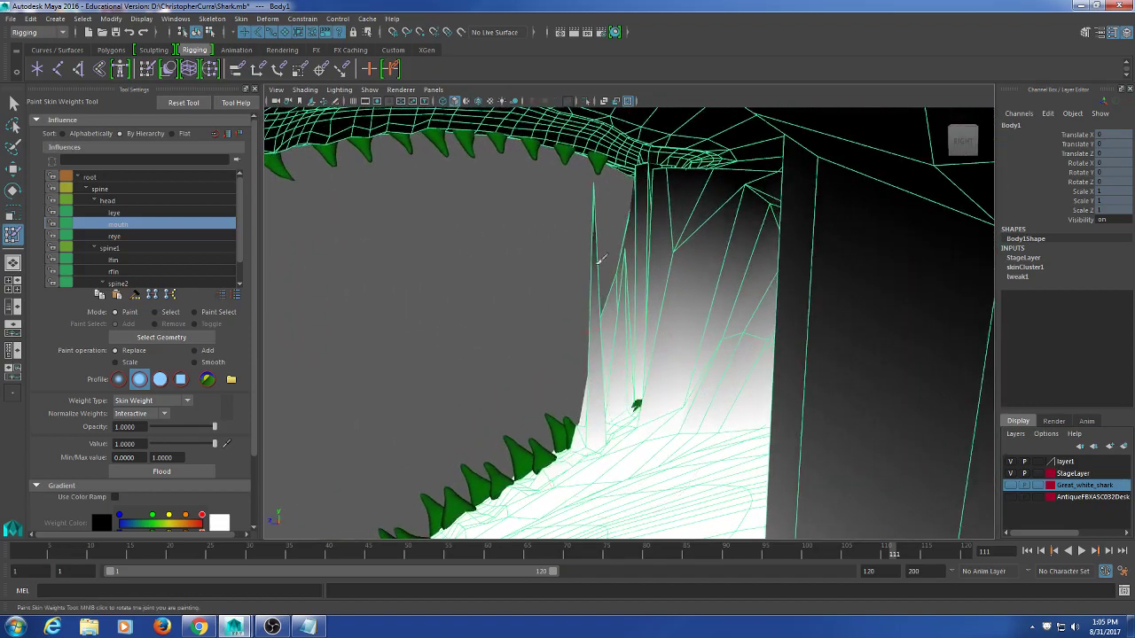
pyautogui.keyDown('alt'); pyautogui.moveTo(601, 215); pyautogui.dragTo(716, 306); pyautogui.keyUp('alt')
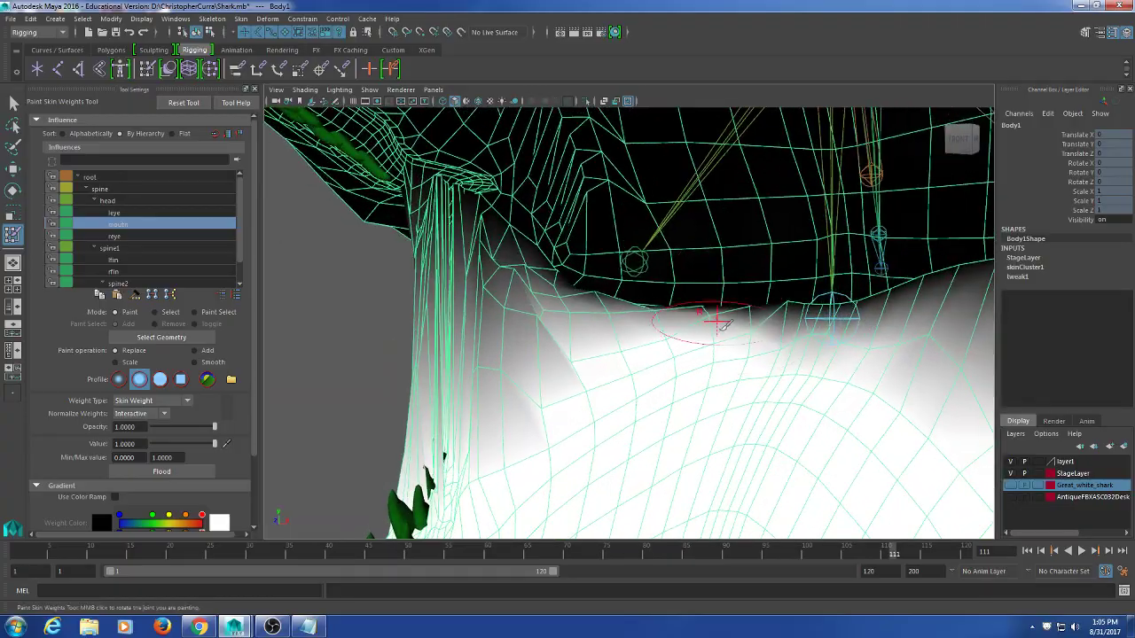
# - Set the brush value to 0.4563 and blend the mouth joint's influence across the upper part of the mouth's back wall
pyautogui.scroll(-5, 727, 355)
pyautogui.keyDown('alt'); pyautogui.moveTo(729, 360); pyautogui.dragTo(630, 403); pyautogui.keyUp('alt')
pyautogui.scroll(5, 689, 339)
pyautogui.scroll(8, 668, 354)
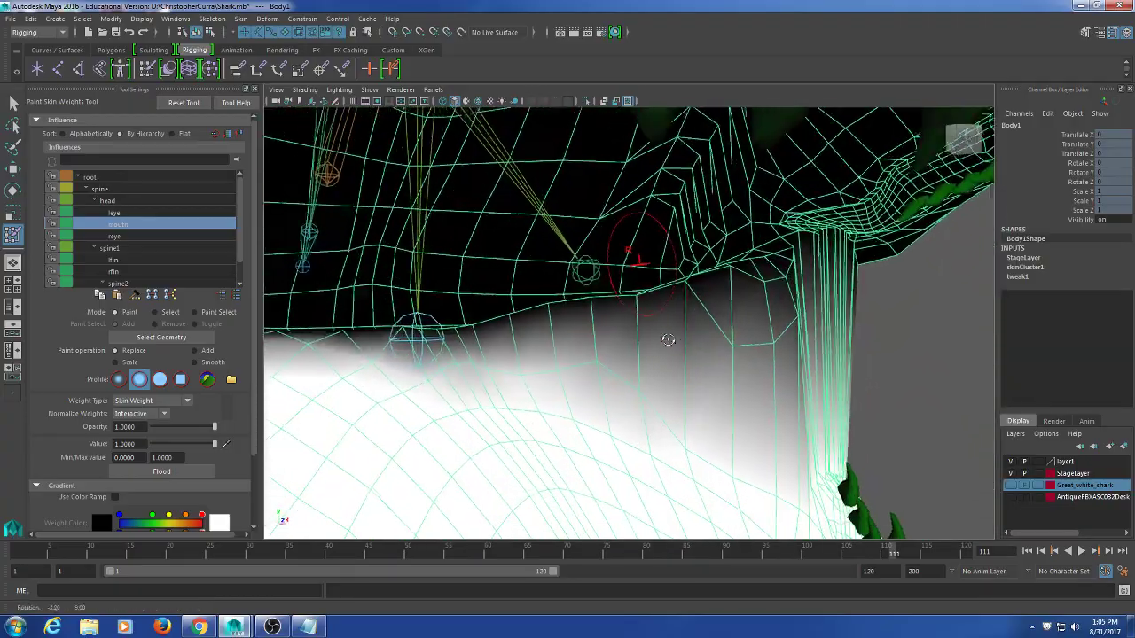
pyautogui.keyDown('alt'); pyautogui.moveTo(667, 354); pyautogui.dragTo(666, 342, button='middle'); pyautogui.keyUp('alt')
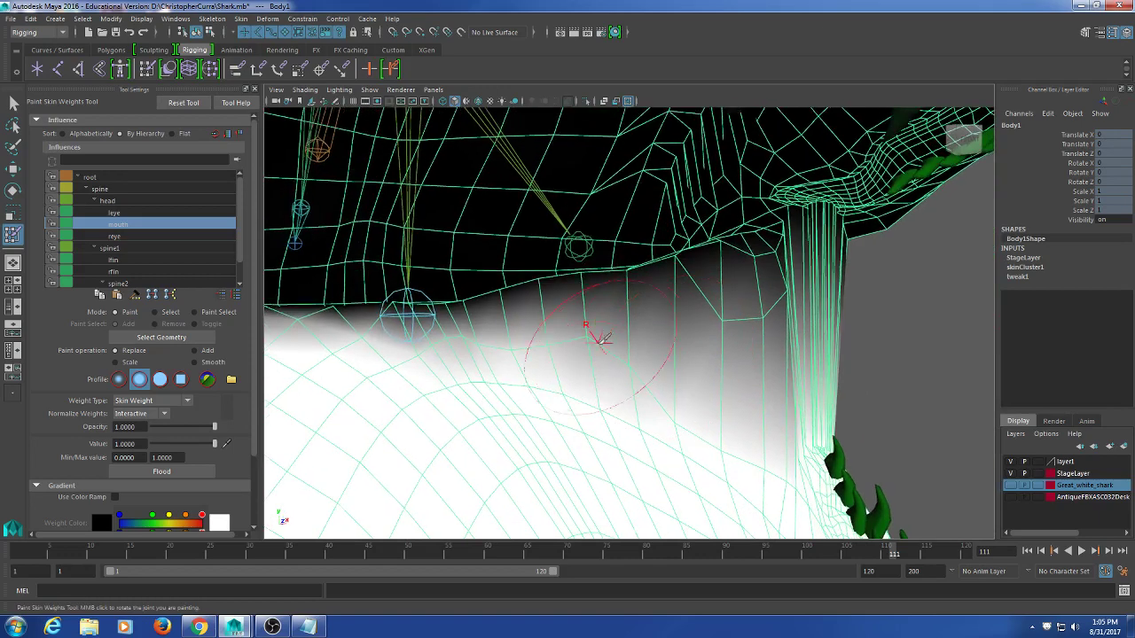
pyautogui.click(180, 445)
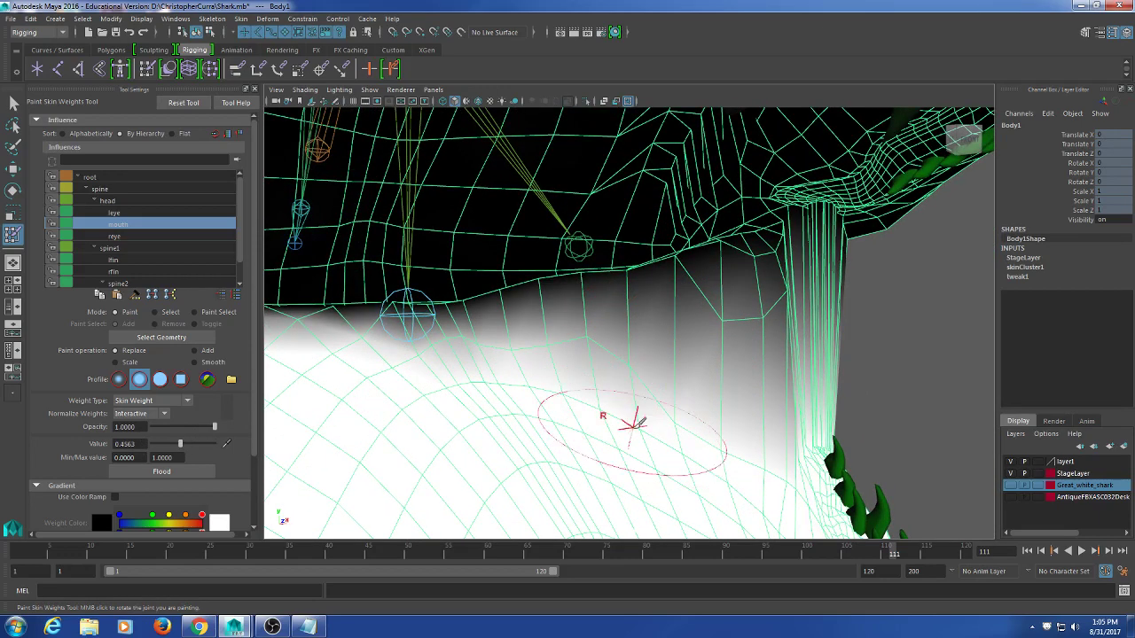
pyautogui.moveTo(643, 424)
pyautogui.keyDown('alt'); pyautogui.mouseDown()
pyautogui.moveTo(701, 375)
pyautogui.moveTo(610, 407)
pyautogui.moveTo(457, 337)
pyautogui.moveTo(664, 347)
pyautogui.moveTo(507, 293)
pyautogui.moveTo(522, 308)
pyautogui.moveTo(577, 292)
pyautogui.moveTo(507, 287)
pyautogui.moveTo(519, 322)
pyautogui.moveTo(568, 246)
pyautogui.moveTo(572, 290)
pyautogui.mouseUp(); pyautogui.keyUp('alt')
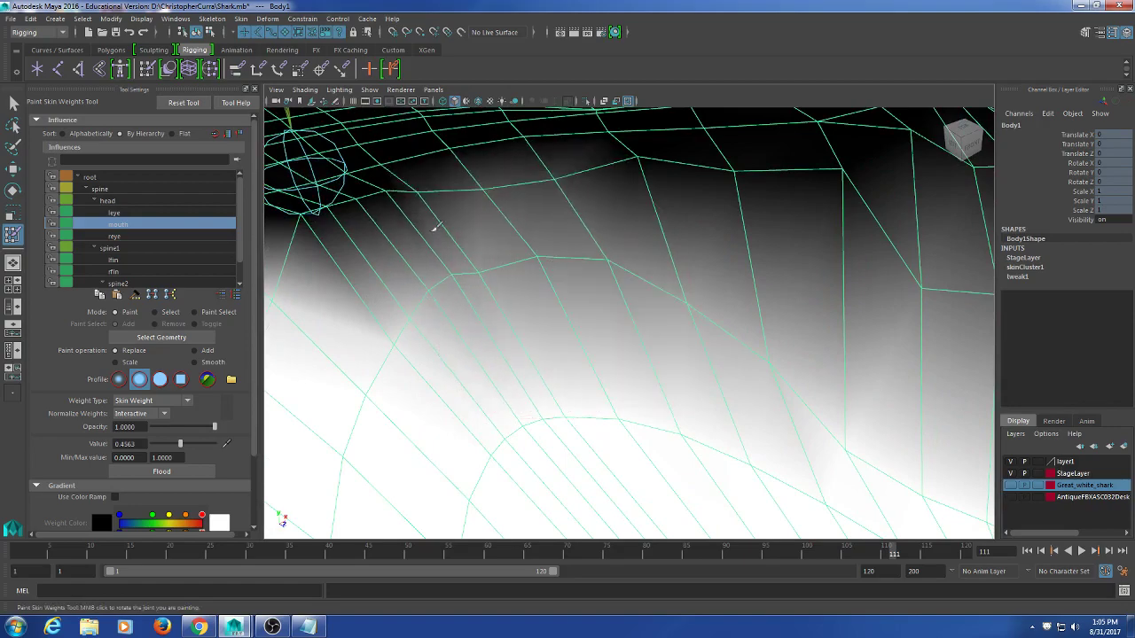
pyautogui.moveTo(644, 214)
pyautogui.keyDown('alt'); pyautogui.mouseDown()
pyautogui.moveTo(730, 246)
pyautogui.moveTo(580, 263)
pyautogui.moveTo(581, 312)
pyautogui.moveTo(553, 271)
pyautogui.moveTo(540, 296)
pyautogui.moveTo(594, 184)
pyautogui.moveTo(618, 183)
pyautogui.moveTo(506, 240)
pyautogui.moveTo(644, 212)
pyautogui.moveTo(585, 285)
pyautogui.mouseUp(); pyautogui.keyUp('alt')
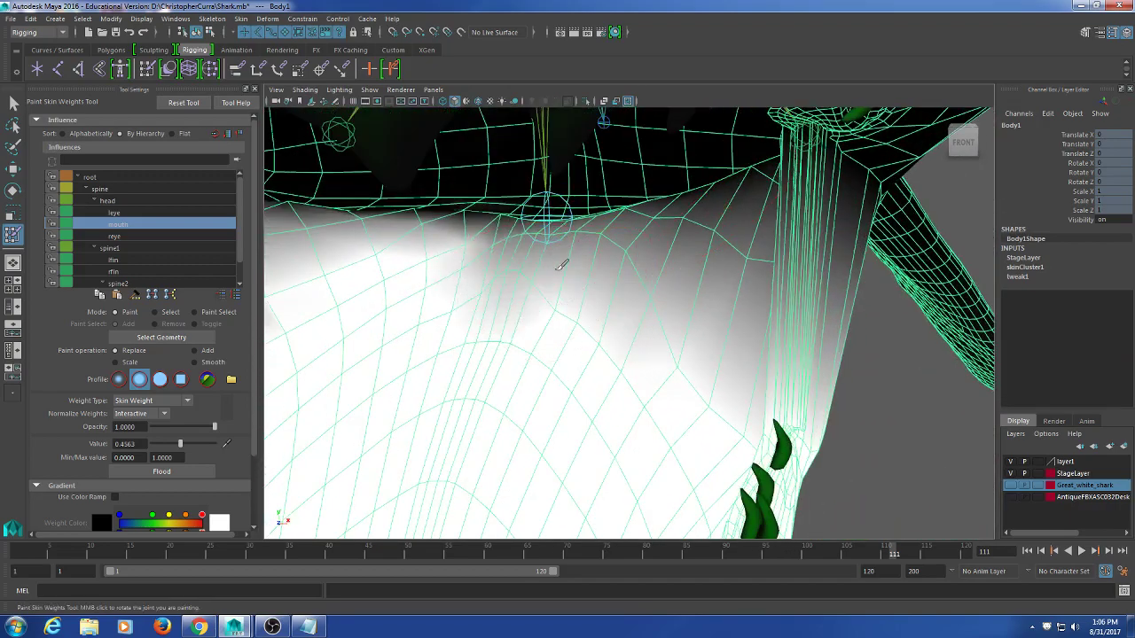
pyautogui.moveTo(690, 407)
pyautogui.keyDown('alt'); pyautogui.mouseDown()
pyautogui.moveTo(653, 405)
pyautogui.moveTo(673, 408)
pyautogui.mouseUp(); pyautogui.keyUp('alt')
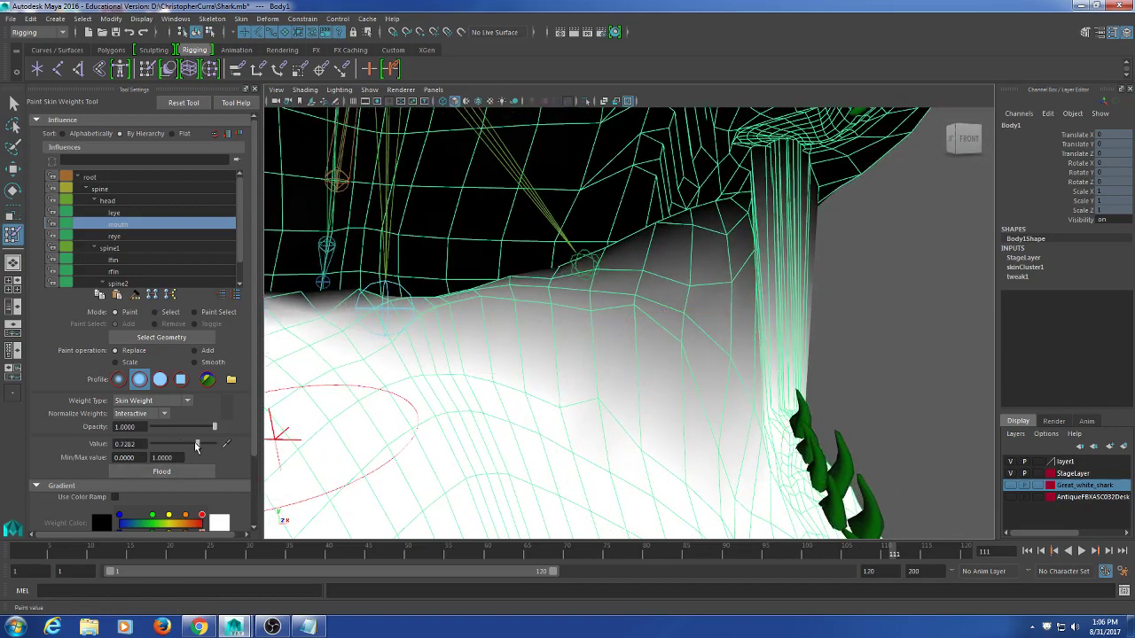
# - Set the brush value to 0.7476 for painting the transition on the inner mouth's back wall
pyautogui.moveTo(197, 446); pyautogui.dragTo(198, 444)
pyautogui.scroll(-8, 541, 400)
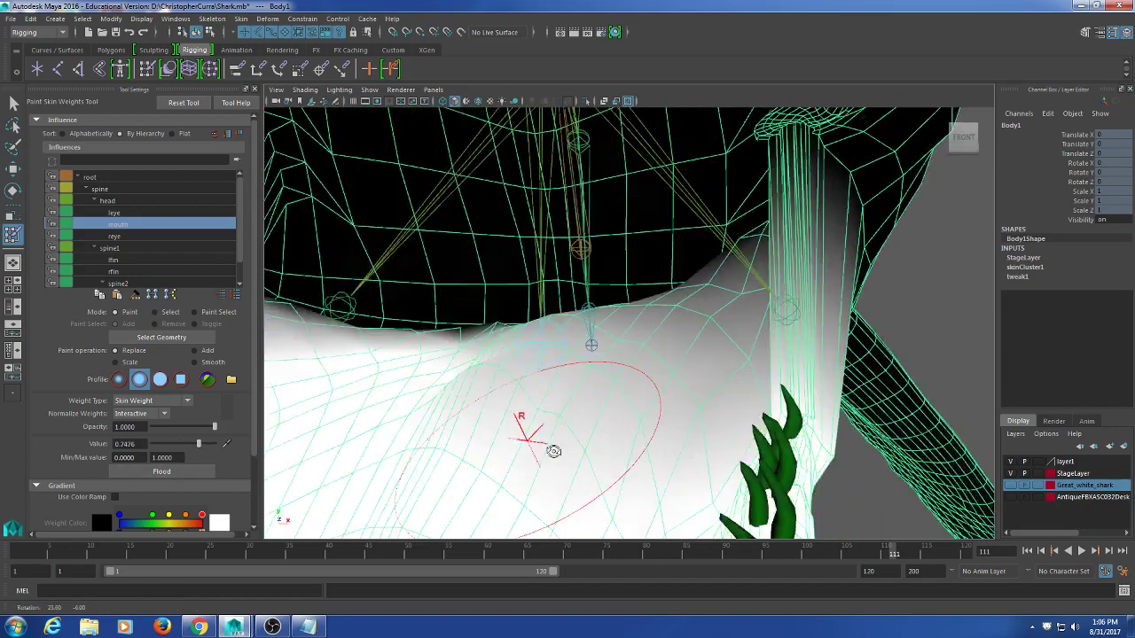
pyautogui.keyDown('alt'); pyautogui.moveTo(543, 399); pyautogui.dragTo(418, 414); pyautogui.keyUp('alt')
# - Blend the mouth joint's influence across the outer cheek and the mouth corner with a brush value of 0.4563
pyautogui.keyDown('alt'); pyautogui.moveTo(418, 413); pyautogui.dragTo(675, 387, button='right'); pyautogui.keyUp('alt')
pyautogui.keyDown('alt'); pyautogui.moveTo(675, 386); pyautogui.dragTo(620, 390); pyautogui.keyUp('alt')
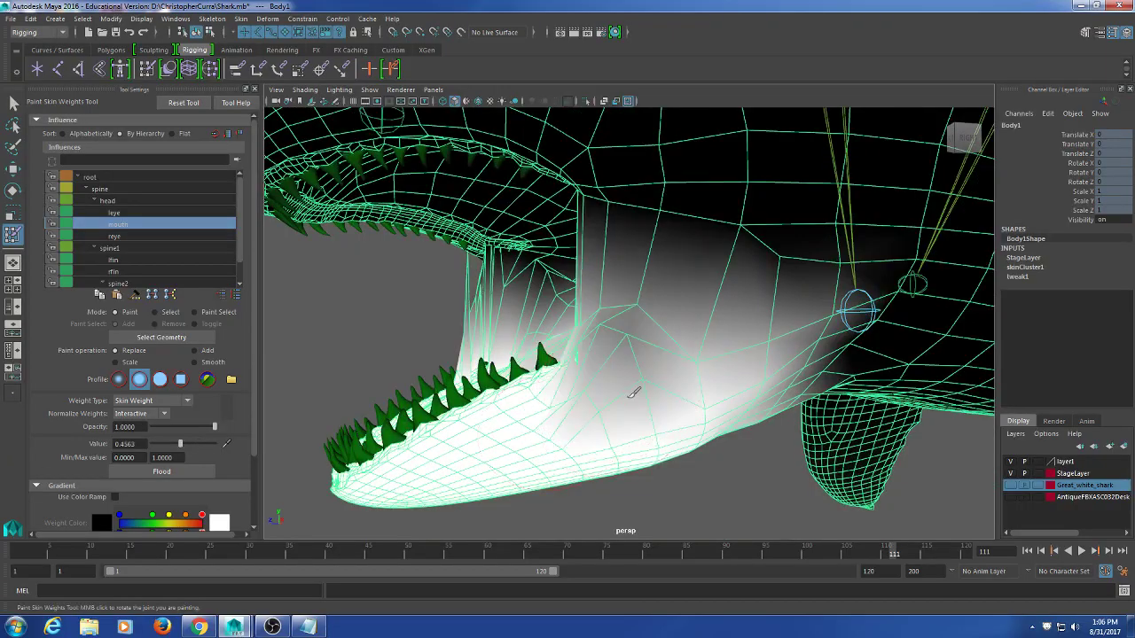
pyautogui.moveTo(605, 377)
pyautogui.keyDown('alt'); pyautogui.mouseDown()
pyautogui.moveTo(558, 413)
pyautogui.moveTo(570, 418)
pyautogui.moveTo(512, 413)
pyautogui.moveTo(656, 440)
pyautogui.moveTo(601, 440)
pyautogui.moveTo(689, 405)
pyautogui.moveTo(623, 411)
pyautogui.moveTo(635, 407)
pyautogui.mouseUp(); pyautogui.keyUp('alt')
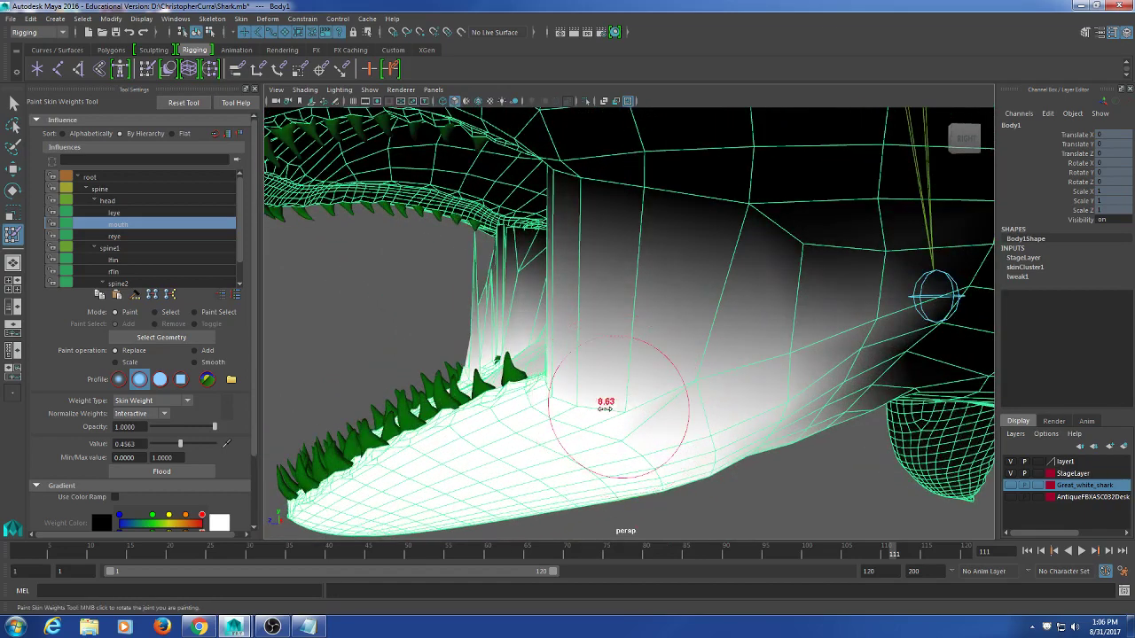
pyautogui.moveTo(707, 382); pyautogui.dragTo(696, 381)
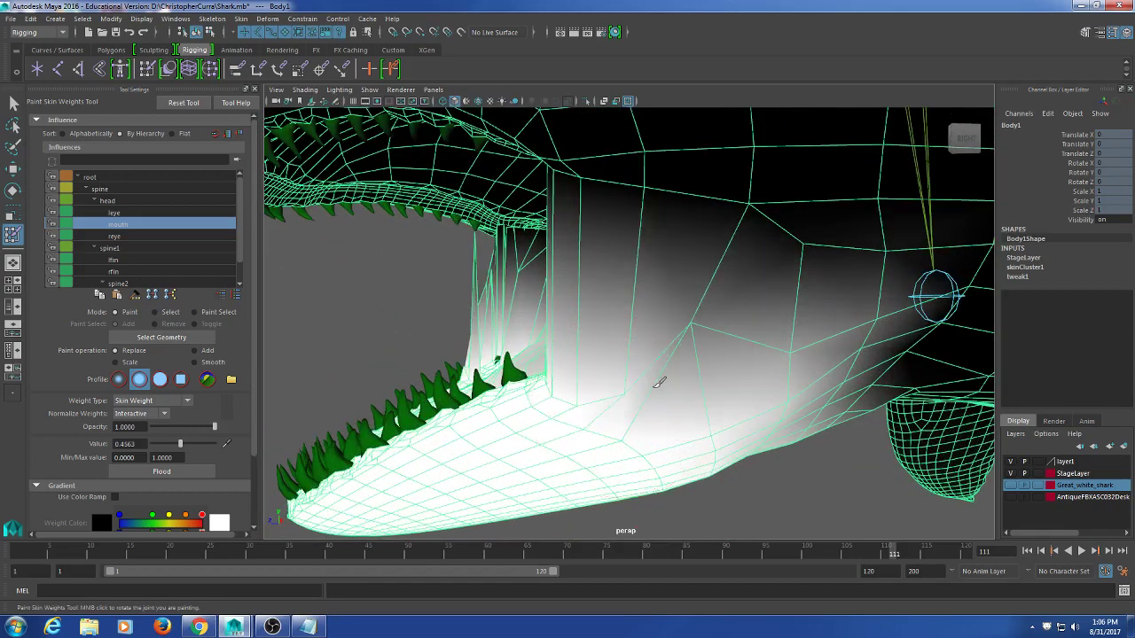
pyautogui.keyDown('alt'); pyautogui.moveTo(565, 366); pyautogui.dragTo(723, 444); pyautogui.keyUp('alt')
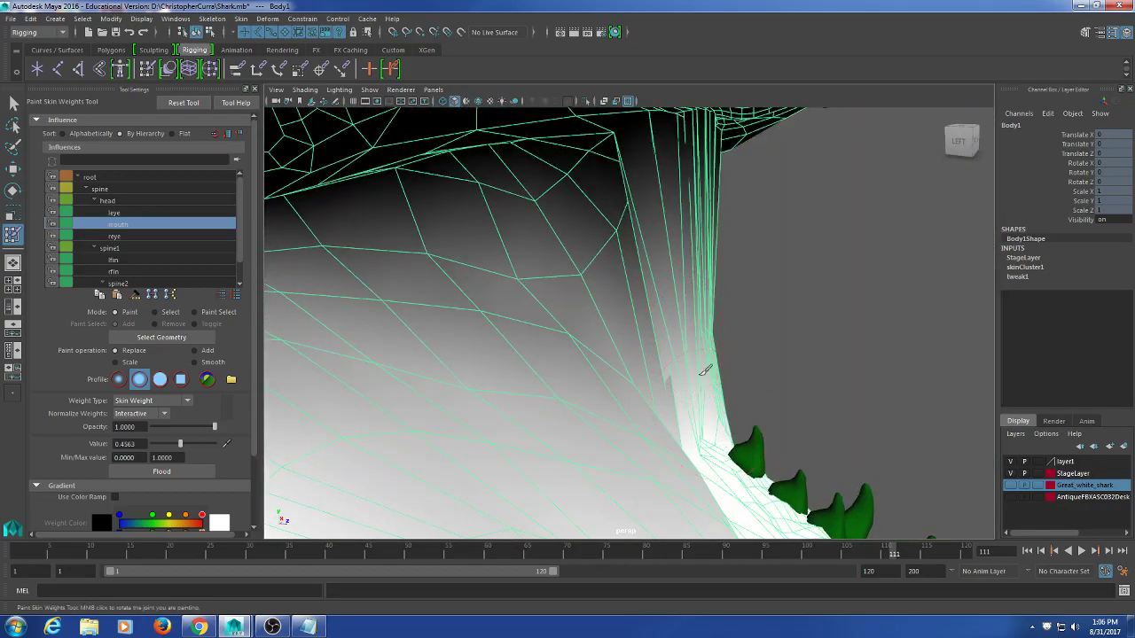
pyautogui.moveTo(705, 370)
pyautogui.mouseDown()
pyautogui.moveTo(709, 413)
pyautogui.moveTo(711, 355)
pyautogui.moveTo(544, 367)
pyautogui.moveTo(549, 355)
pyautogui.moveTo(520, 351)
pyautogui.moveTo(550, 377)
pyautogui.moveTo(543, 367)
pyautogui.moveTo(735, 375)
pyautogui.moveTo(761, 364)
pyautogui.mouseUp()
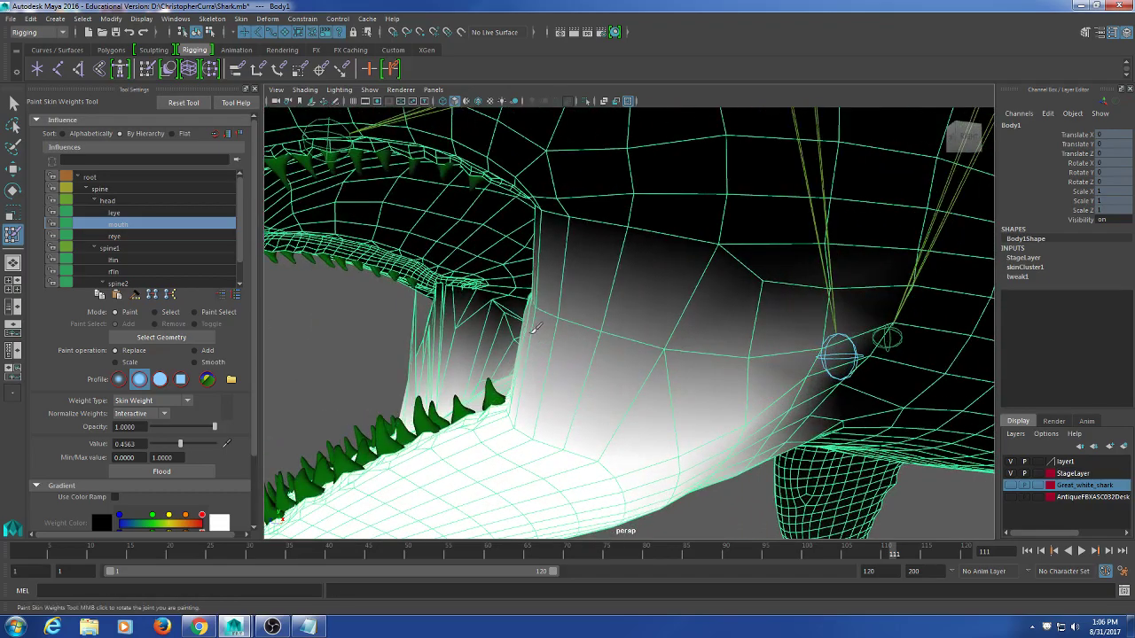
# - Paint the mouth joint's influence at 0.4563 along the upper strands and edge of the mouth corner
pyautogui.moveTo(534, 328)
pyautogui.keyDown('alt'); pyautogui.mouseDown()
pyautogui.moveTo(597, 400)
pyautogui.moveTo(709, 398)
pyautogui.moveTo(683, 408)
pyautogui.moveTo(561, 398)
pyautogui.mouseUp(); pyautogui.keyUp('alt')
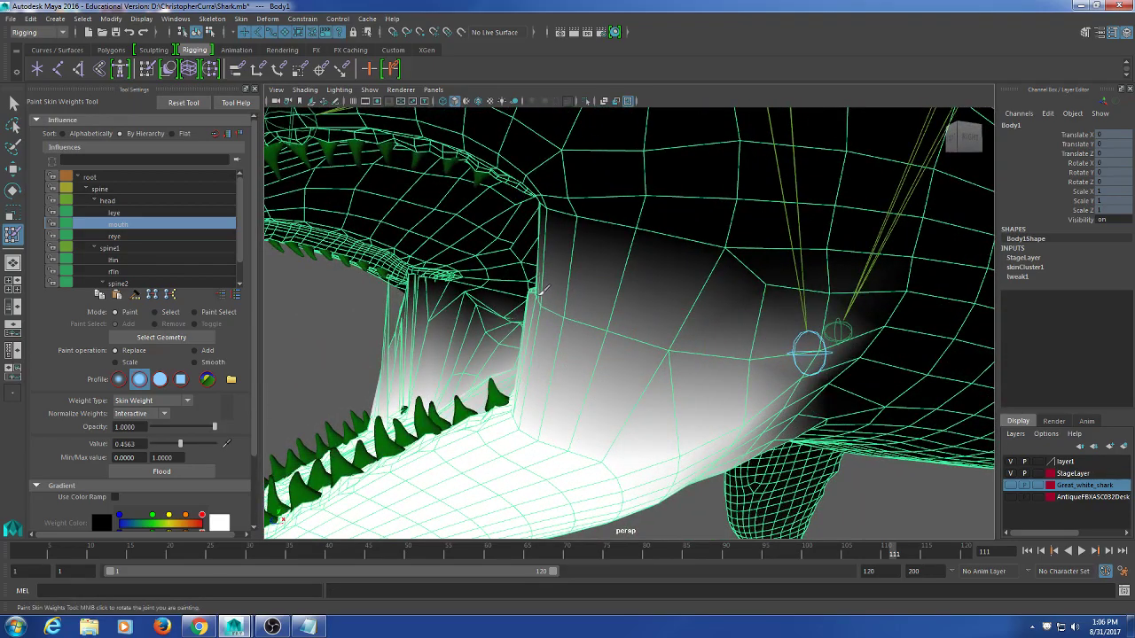
pyautogui.moveTo(538, 286)
pyautogui.keyDown('alt'); pyautogui.mouseDown()
pyautogui.moveTo(615, 324)
pyautogui.moveTo(664, 373)
pyautogui.moveTo(736, 348)
pyautogui.moveTo(720, 371)
pyautogui.moveTo(736, 306)
pyautogui.mouseUp(); pyautogui.keyUp('alt')
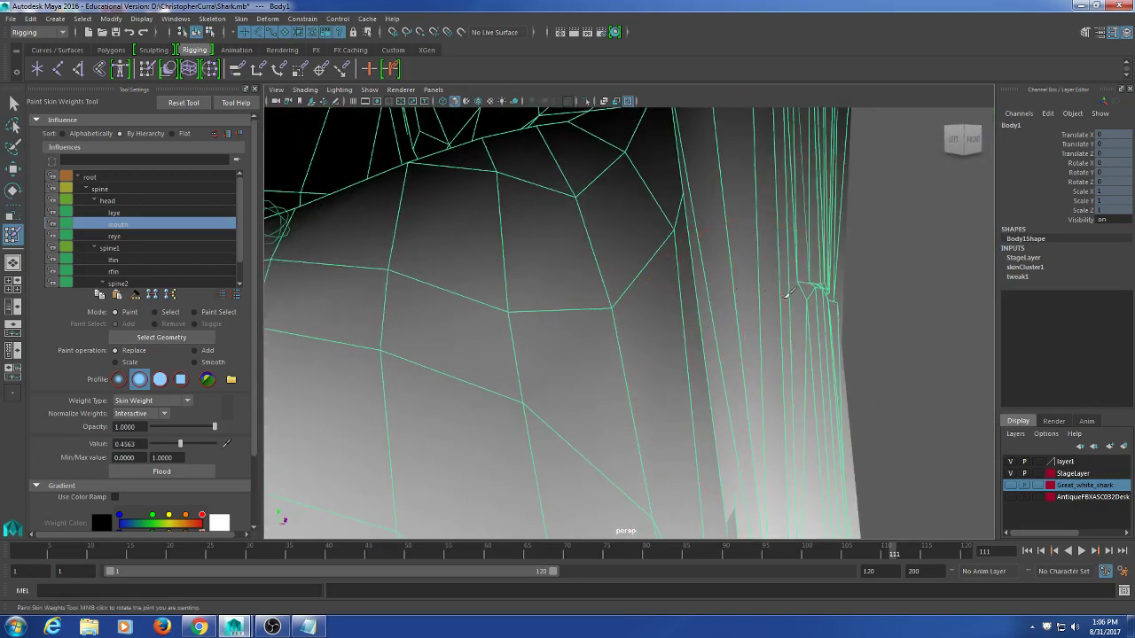
pyautogui.moveTo(824, 295)
pyautogui.keyDown('alt'); pyautogui.mouseDown()
pyautogui.moveTo(575, 374)
pyautogui.moveTo(661, 461)
pyautogui.moveTo(638, 393)
pyautogui.moveTo(654, 398)
pyautogui.moveTo(646, 442)
pyautogui.moveTo(757, 431)
pyautogui.moveTo(717, 428)
pyautogui.moveTo(737, 423)
pyautogui.moveTo(618, 383)
pyautogui.mouseUp(); pyautogui.keyUp('alt')
pyautogui.scroll(-5, 573, 375)
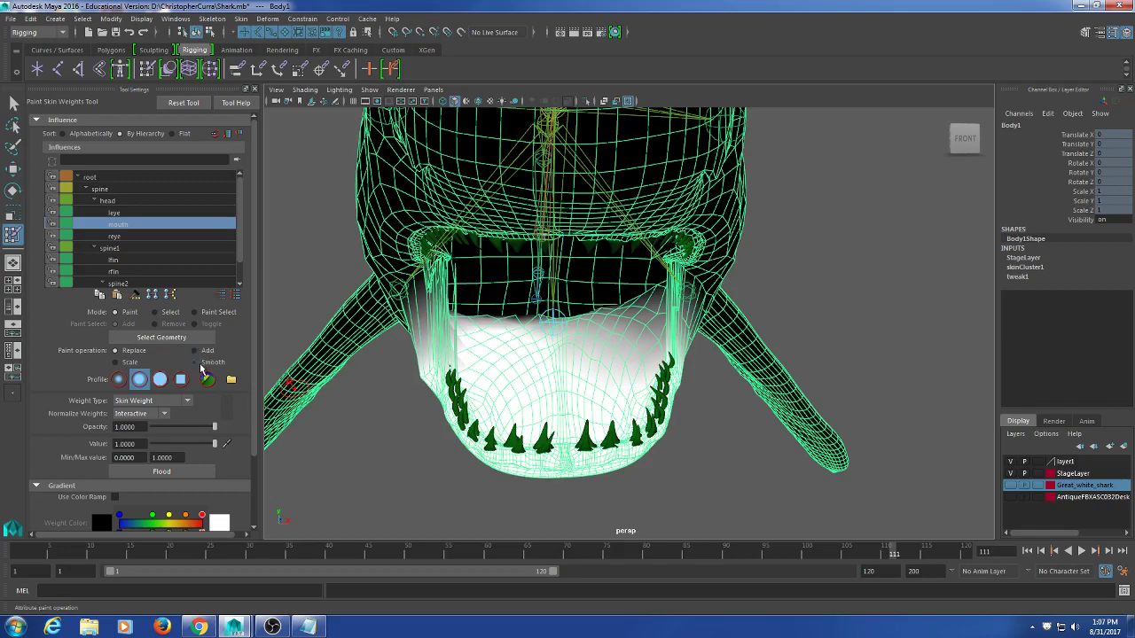
# - Switch the paint operation to Smooth and soften the mouth joint's weights on the cheek behind the mouth corner
pyautogui.click(201, 363)
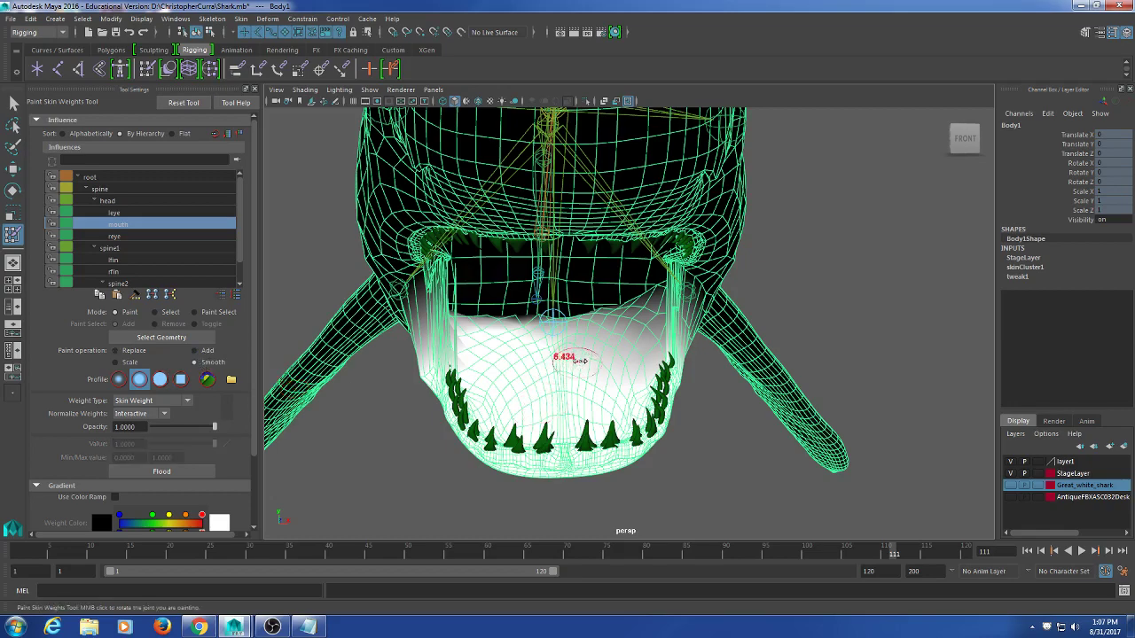
pyautogui.moveTo(743, 369)
pyautogui.keyDown('alt'); pyautogui.mouseDown()
pyautogui.moveTo(479, 356)
pyautogui.moveTo(574, 341)
pyautogui.moveTo(709, 382)
pyautogui.mouseUp(); pyautogui.keyUp('alt')
pyautogui.scroll(5, 668, 361)
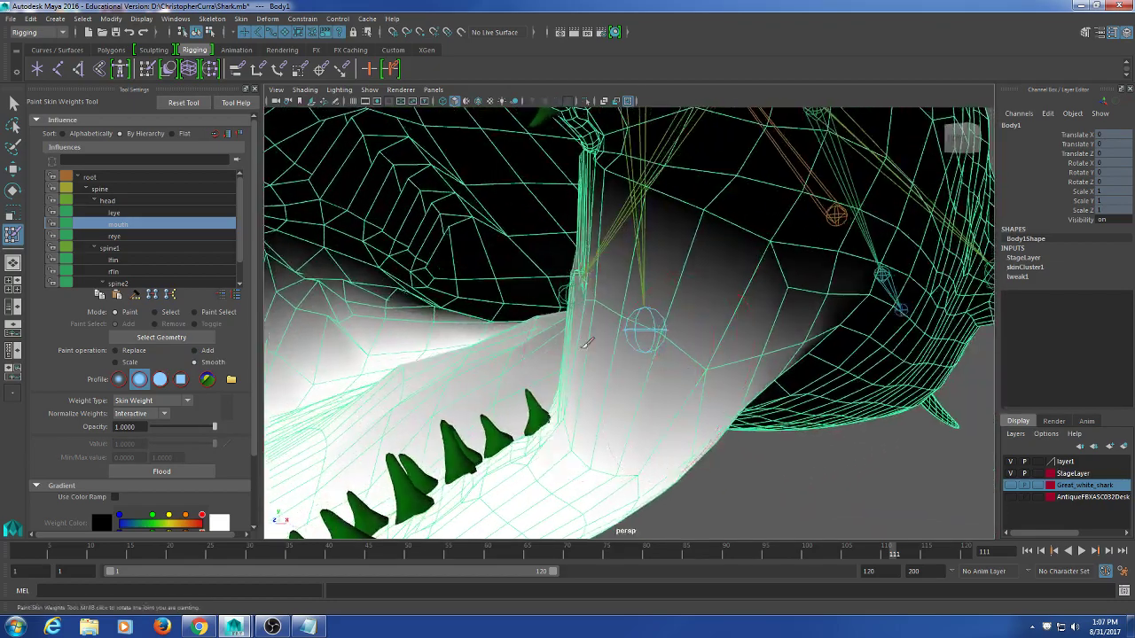
pyautogui.keyDown('alt'); pyautogui.moveTo(603, 295); pyautogui.dragTo(699, 354); pyautogui.keyUp('alt')
pyautogui.moveTo(755, 320); pyautogui.dragTo(742, 334)
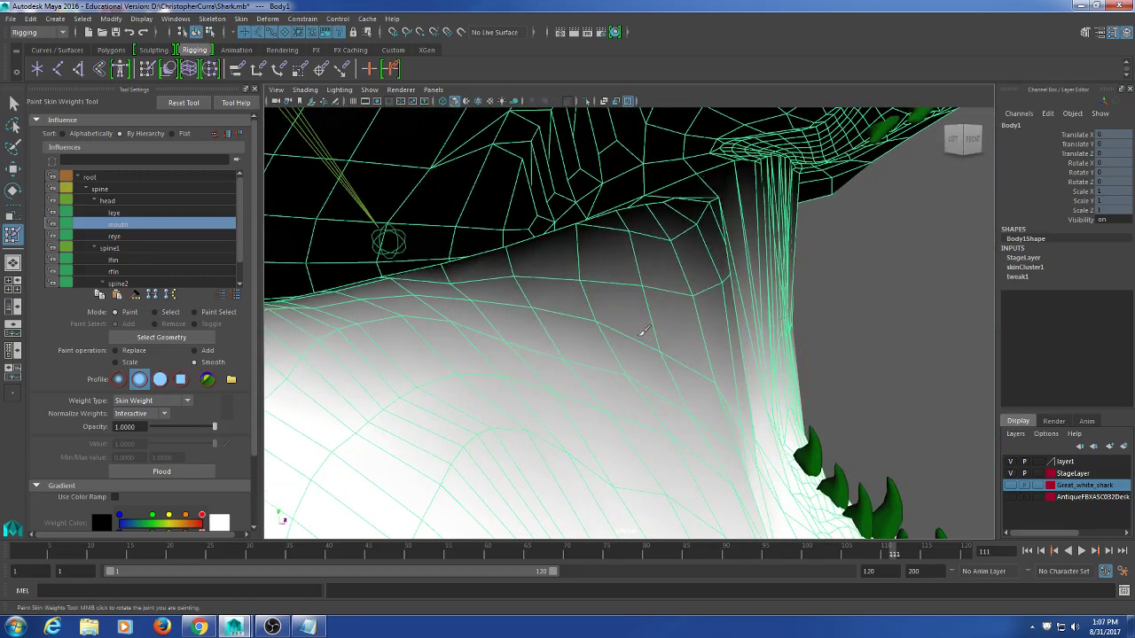
# - Smooth the mouth joint's weights along the upper edge of the inner mouth's back wall and toward the corner
pyautogui.moveTo(644, 332)
pyautogui.keyDown('alt'); pyautogui.mouseDown()
pyautogui.moveTo(722, 343)
pyautogui.moveTo(672, 326)
pyautogui.mouseUp(); pyautogui.keyUp('alt')
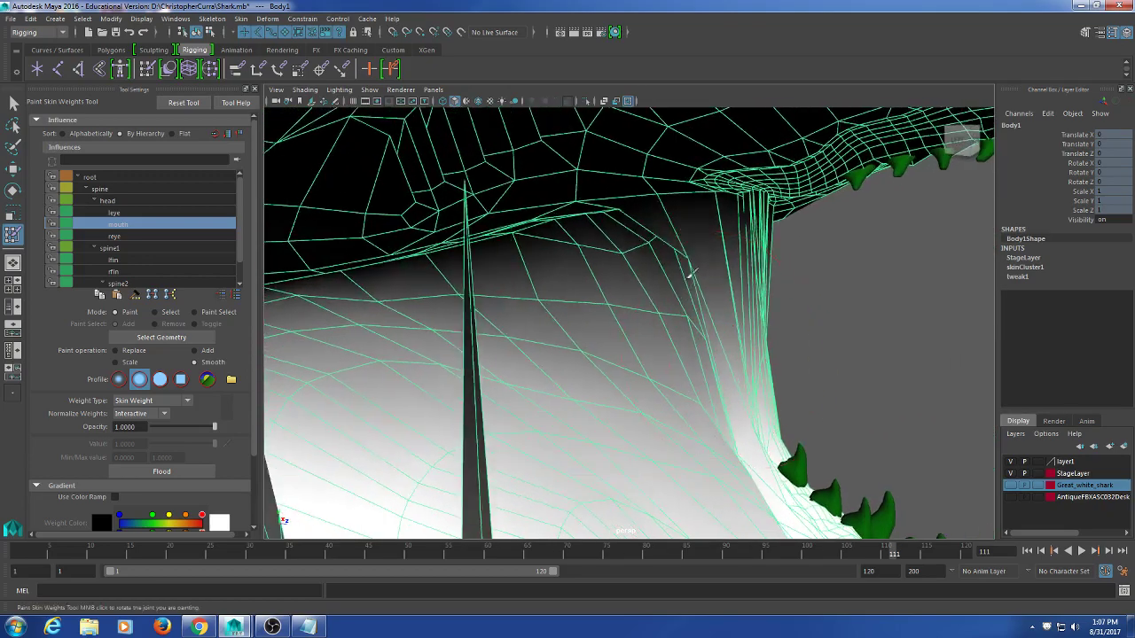
pyautogui.moveTo(725, 278)
pyautogui.keyDown('alt'); pyautogui.mouseDown()
pyautogui.moveTo(674, 291)
pyautogui.moveTo(552, 278)
pyautogui.moveTo(717, 284)
pyautogui.moveTo(700, 292)
pyautogui.moveTo(714, 295)
pyautogui.moveTo(638, 278)
pyautogui.moveTo(594, 323)
pyautogui.mouseUp(); pyautogui.keyUp('alt')
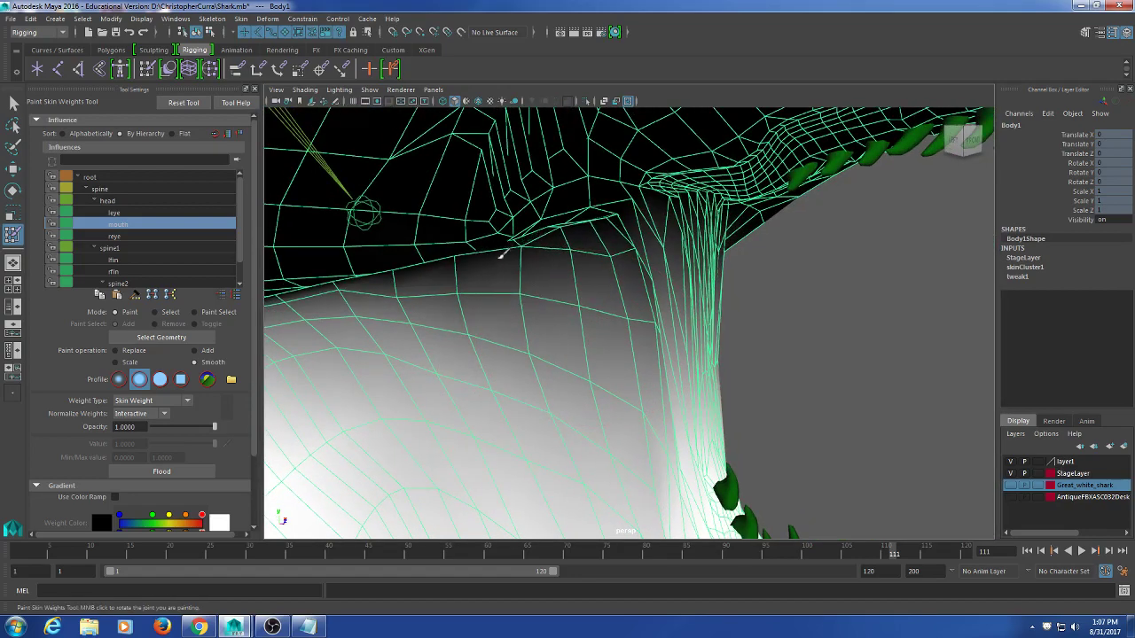
pyautogui.moveTo(426, 314)
pyautogui.keyDown('alt'); pyautogui.mouseDown()
pyautogui.moveTo(435, 304)
pyautogui.moveTo(437, 325)
pyautogui.mouseUp(); pyautogui.keyUp('alt')
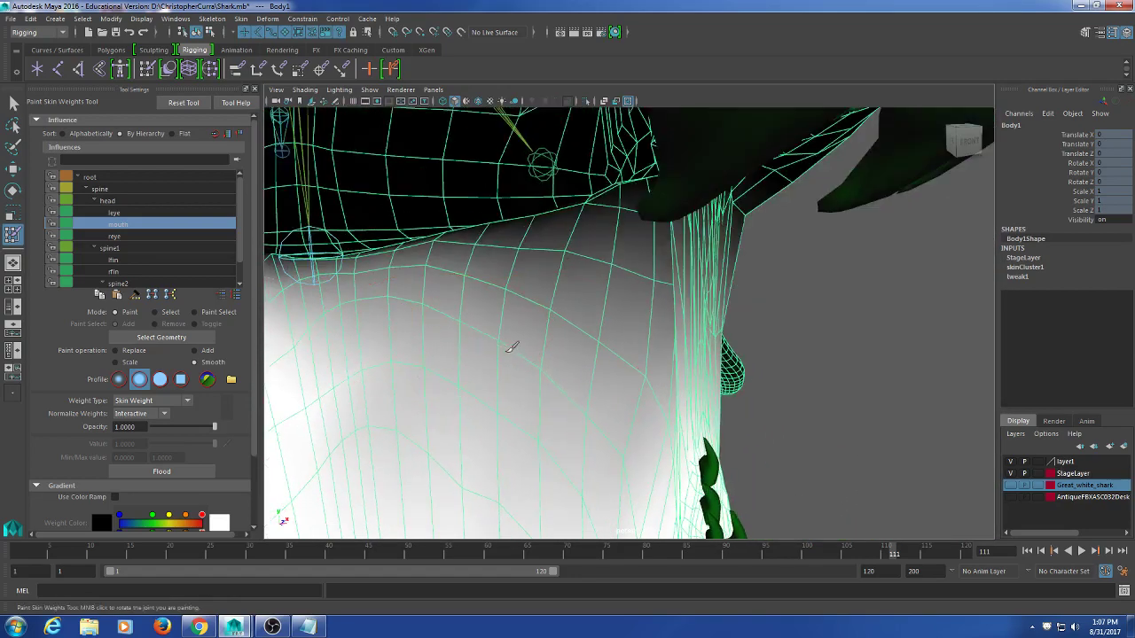
pyautogui.keyDown('alt'); pyautogui.moveTo(512, 347); pyautogui.dragTo(350, 301); pyautogui.keyUp('alt')
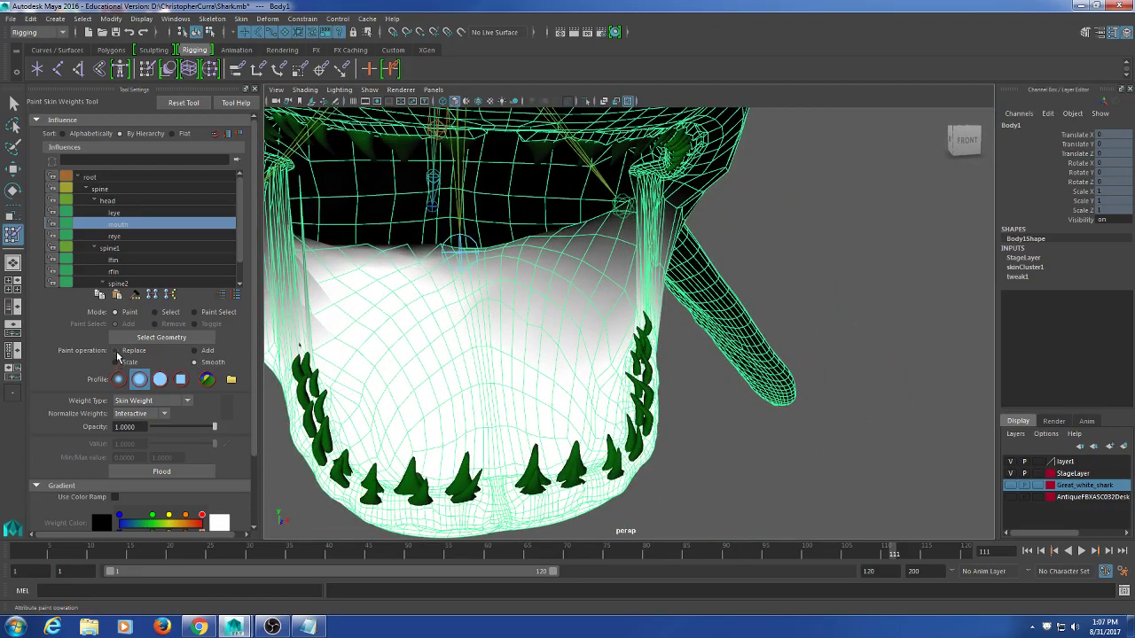
# - Smooth the mouth joint's weight falloff across the outer cheek and the rear underside of the lower jaw
pyautogui.moveTo(685, 363)
pyautogui.keyDown('alt'); pyautogui.mouseDown()
pyautogui.moveTo(545, 362)
pyautogui.moveTo(506, 324)
pyautogui.moveTo(425, 375)
pyautogui.moveTo(544, 337)
pyautogui.moveTo(531, 361)
pyautogui.moveTo(548, 353)
pyautogui.mouseUp(); pyautogui.keyUp('alt')
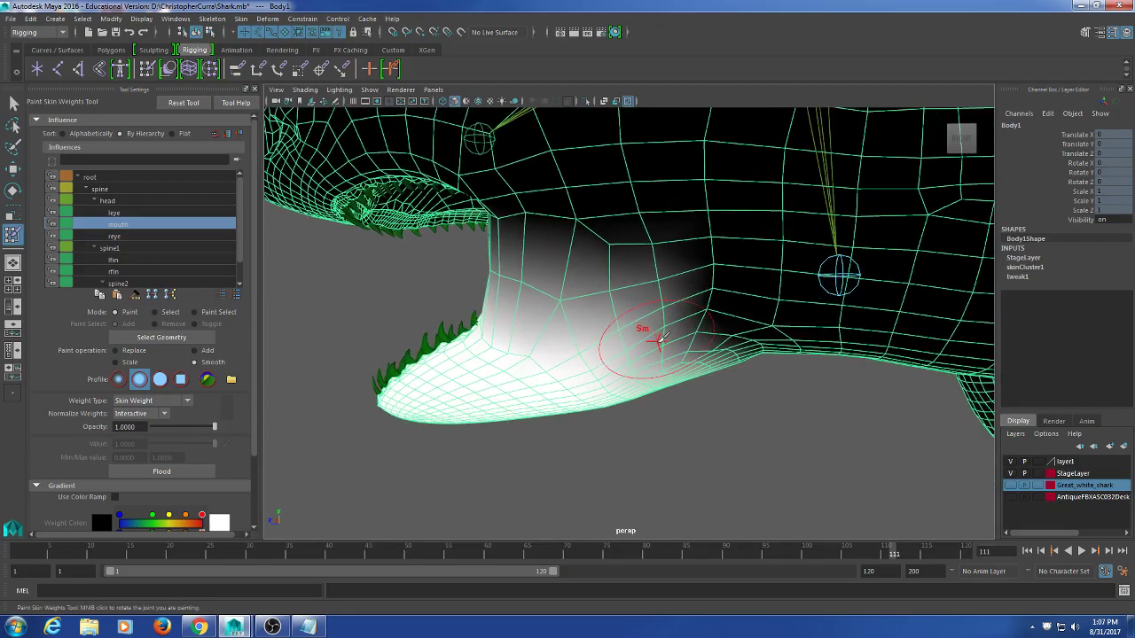
pyautogui.scroll(3, 652, 331)
pyautogui.keyDown('alt'); pyautogui.moveTo(657, 332); pyautogui.dragTo(725, 266); pyautogui.keyUp('alt')
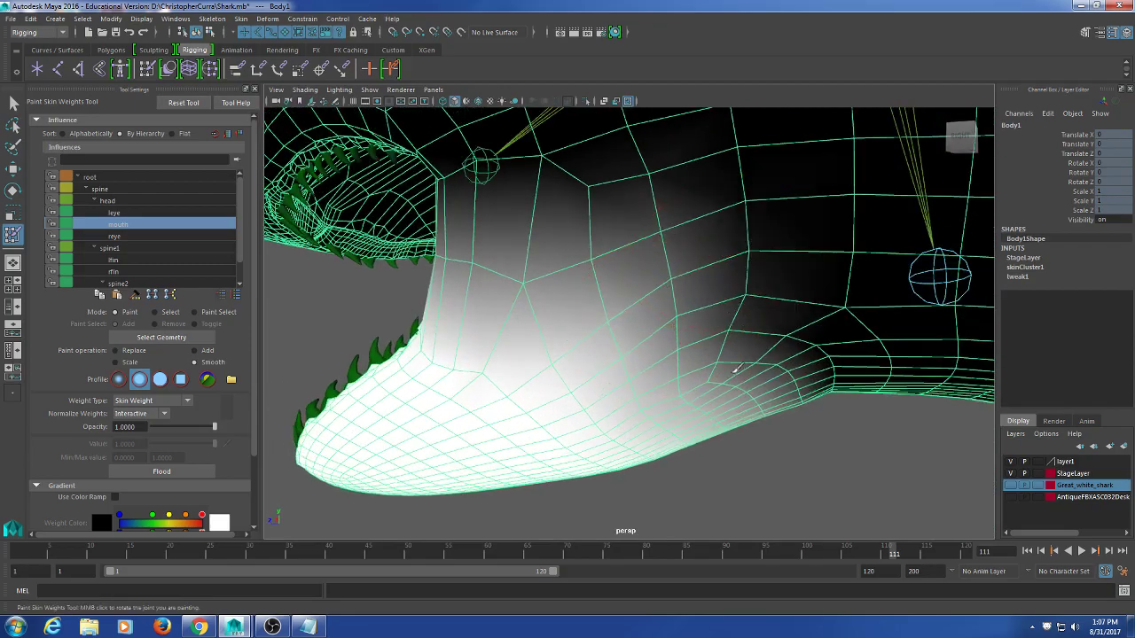
pyautogui.moveTo(736, 369)
pyautogui.keyDown('alt'); pyautogui.mouseDown()
pyautogui.moveTo(745, 319)
pyautogui.moveTo(687, 301)
pyautogui.moveTo(712, 346)
pyautogui.moveTo(795, 393)
pyautogui.mouseUp(); pyautogui.keyUp('alt')
pyautogui.keyDown('alt'); pyautogui.moveTo(621, 395); pyautogui.dragTo(684, 381); pyautogui.keyUp('alt')
# - Smooth the mouth joint's weights around the mouth corner strands, working on both the inner wall and the outer cheek
pyautogui.scroll(3, 669, 380)
pyautogui.moveTo(696, 380)
pyautogui.keyDown('alt'); pyautogui.mouseDown()
pyautogui.moveTo(712, 388)
pyautogui.moveTo(591, 377)
pyautogui.moveTo(645, 381)
pyautogui.mouseUp(); pyautogui.keyUp('alt')
pyautogui.scroll(3, 619, 393)
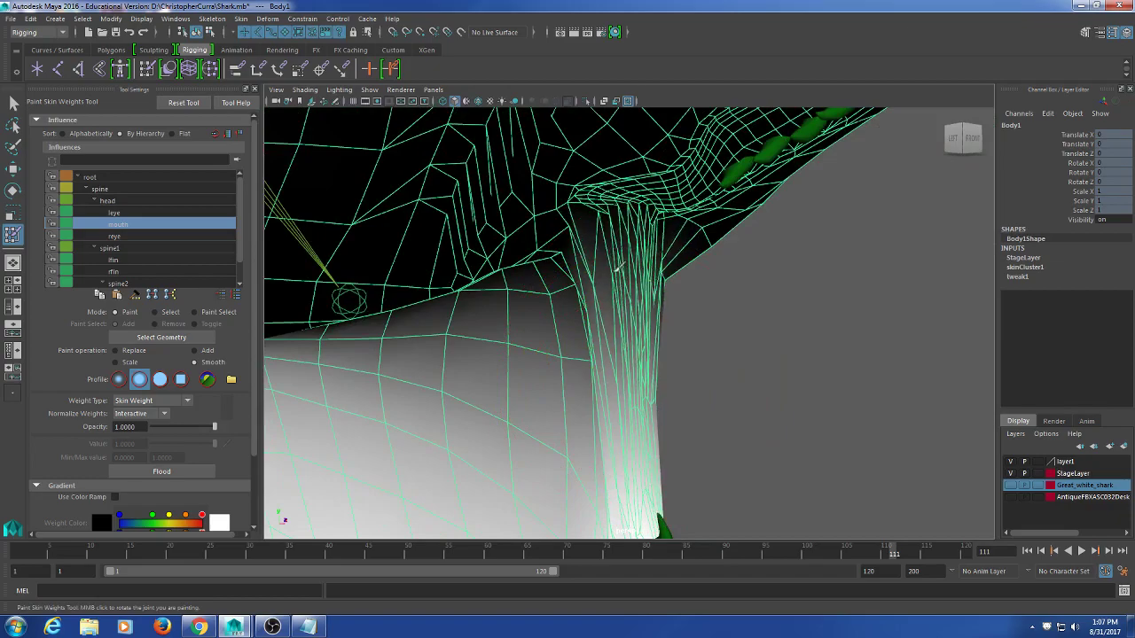
pyautogui.moveTo(614, 245)
pyautogui.keyDown('alt'); pyautogui.mouseDown()
pyautogui.moveTo(582, 240)
pyautogui.moveTo(570, 286)
pyautogui.moveTo(676, 289)
pyautogui.mouseUp(); pyautogui.keyUp('alt')
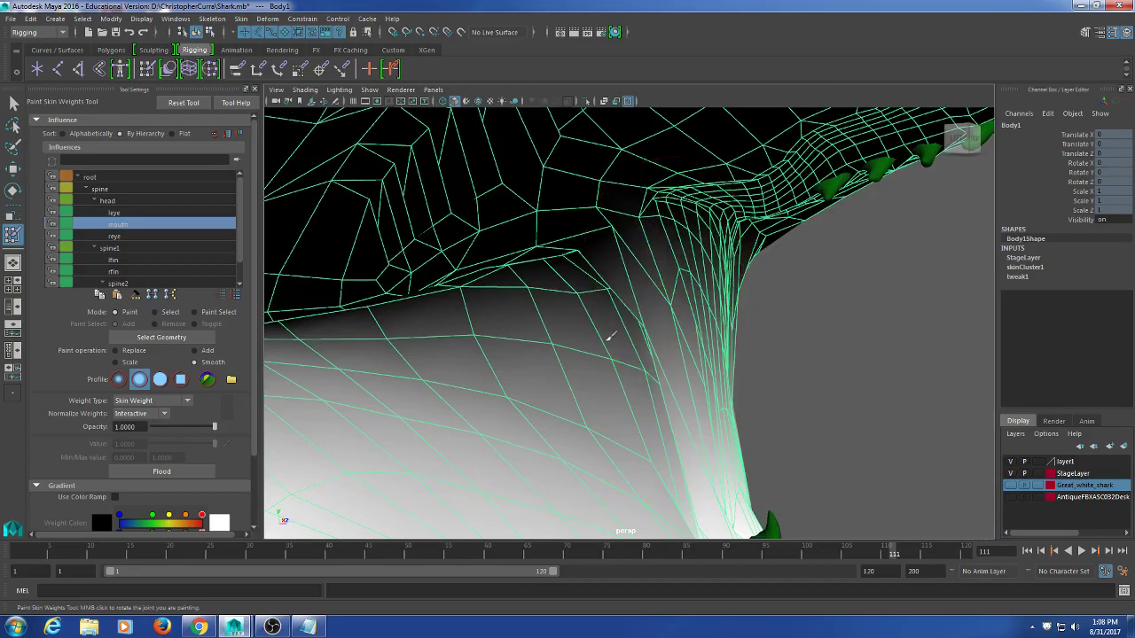
pyautogui.keyDown('alt'); pyautogui.moveTo(610, 337); pyautogui.dragTo(583, 363); pyautogui.keyUp('alt')
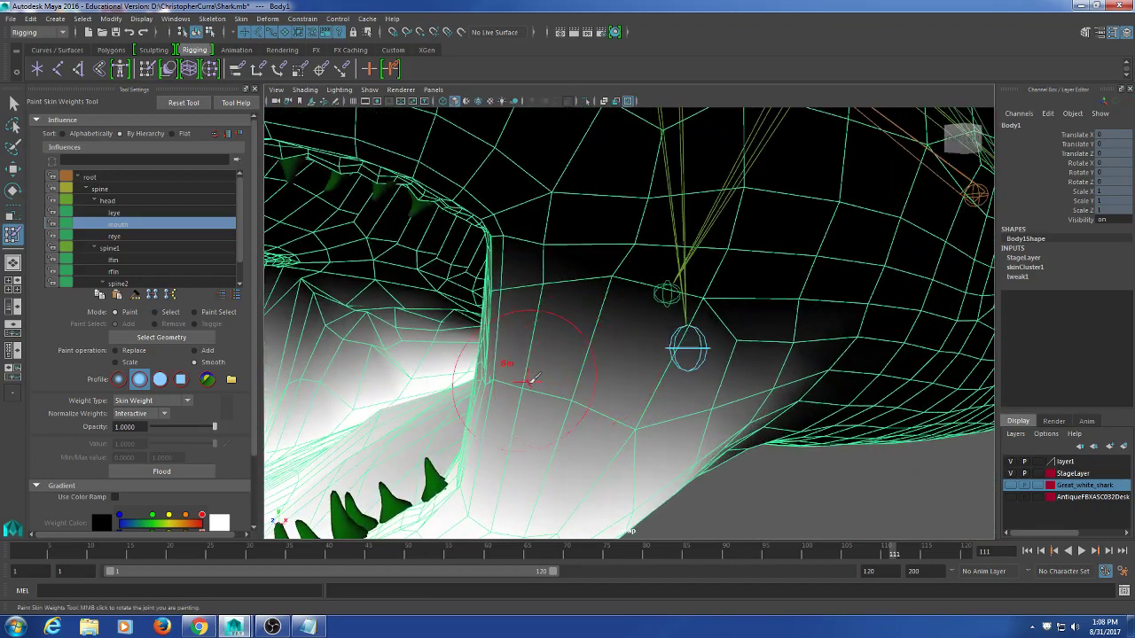
pyautogui.moveTo(496, 327)
pyautogui.keyDown('alt'); pyautogui.mouseDown()
pyautogui.moveTo(519, 360)
pyautogui.moveTo(541, 360)
pyautogui.moveTo(514, 390)
pyautogui.moveTo(602, 373)
pyautogui.moveTo(707, 380)
pyautogui.moveTo(678, 373)
pyautogui.mouseUp(); pyautogui.keyUp('alt')
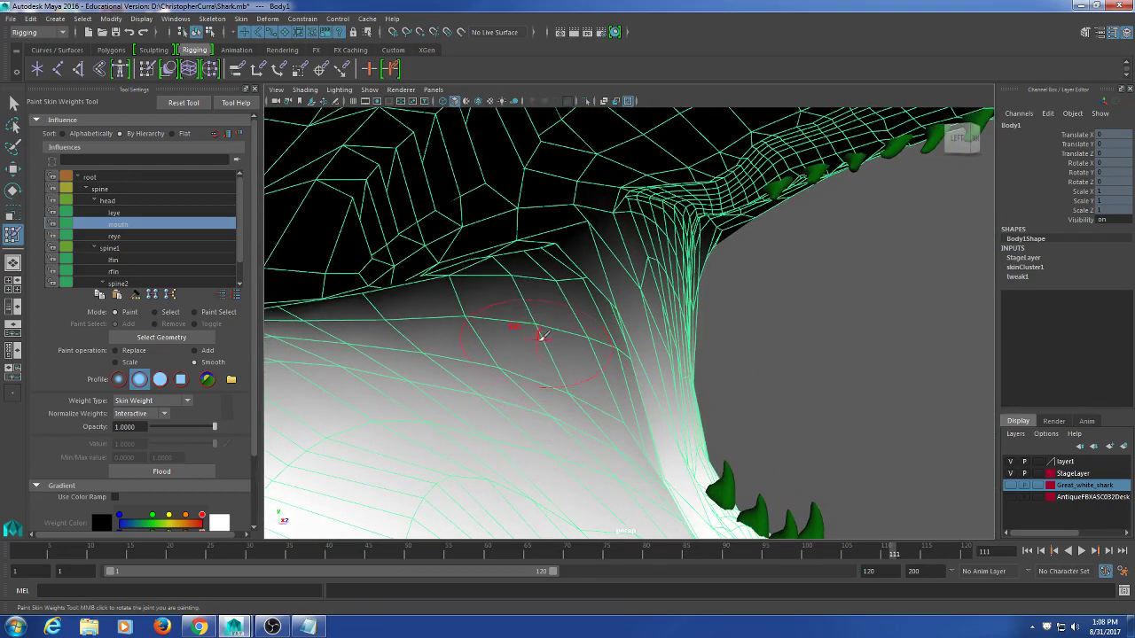
pyautogui.keyDown('alt'); pyautogui.moveTo(538, 321); pyautogui.dragTo(702, 352); pyautogui.keyUp('alt')
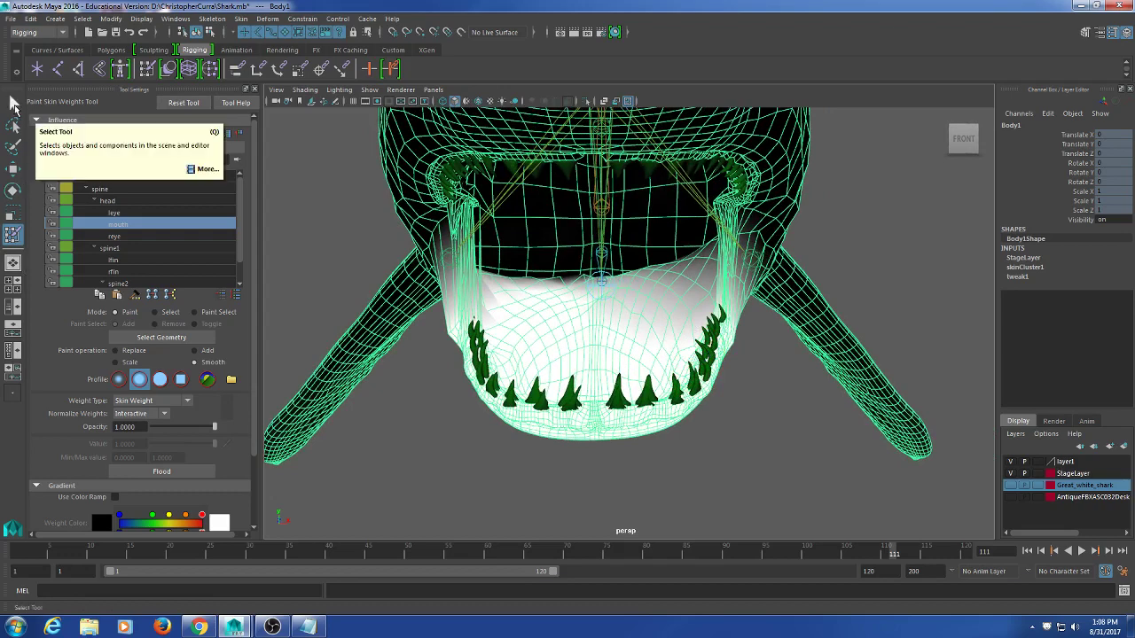
# - Leave weight painting and examine the open mouth in shaded and wireframe display
pyautogui.click(13, 105)
pyautogui.press('5')
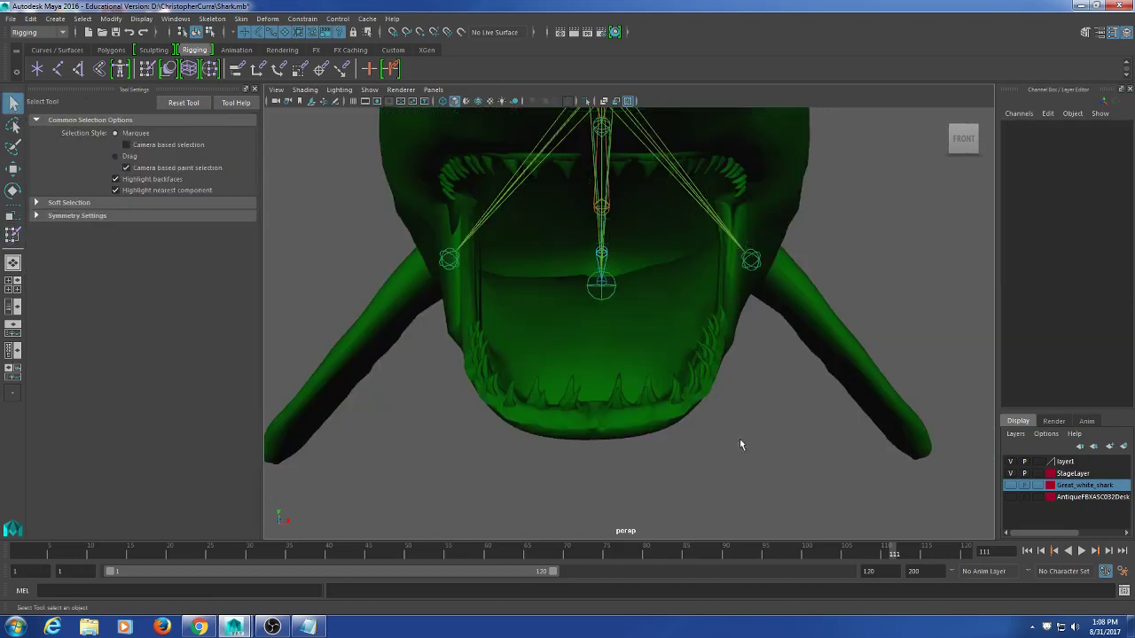
pyautogui.press('4')
pyautogui.moveTo(670, 359)
pyautogui.keyDown('alt'); pyautogui.mouseDown()
pyautogui.moveTo(651, 337)
pyautogui.moveTo(633, 355)
pyautogui.moveTo(667, 314)
pyautogui.moveTo(648, 333)
pyautogui.mouseUp(); pyautogui.keyUp('alt')
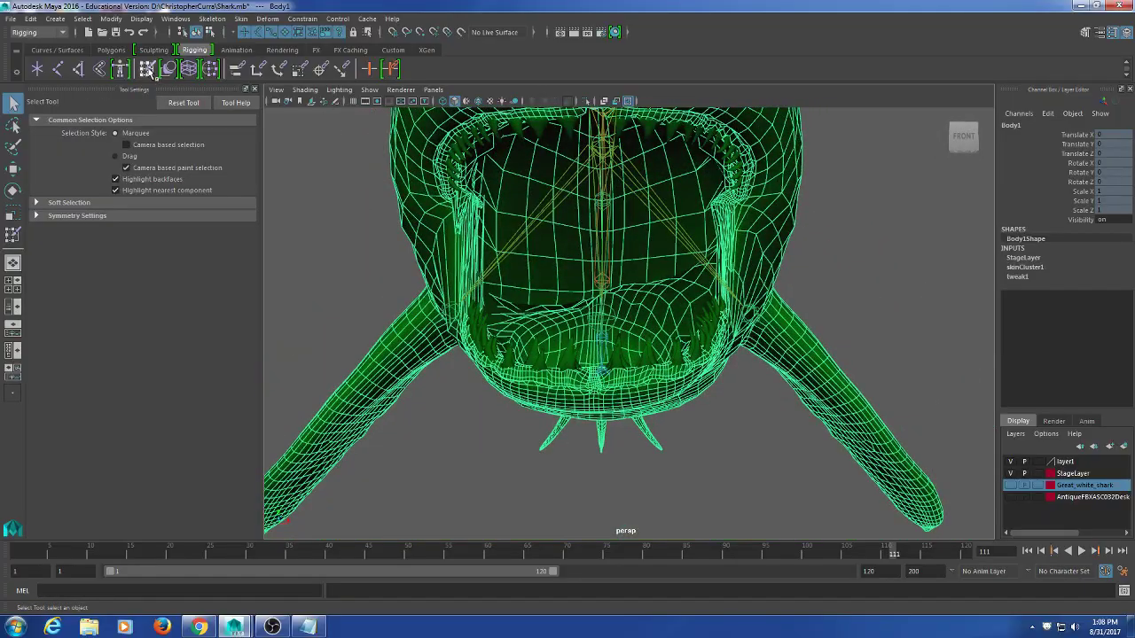
# - Restart Paint Skin Weights on the shark body and reselect the mouth joint's influence to refresh its weight display
pyautogui.click(149, 70)
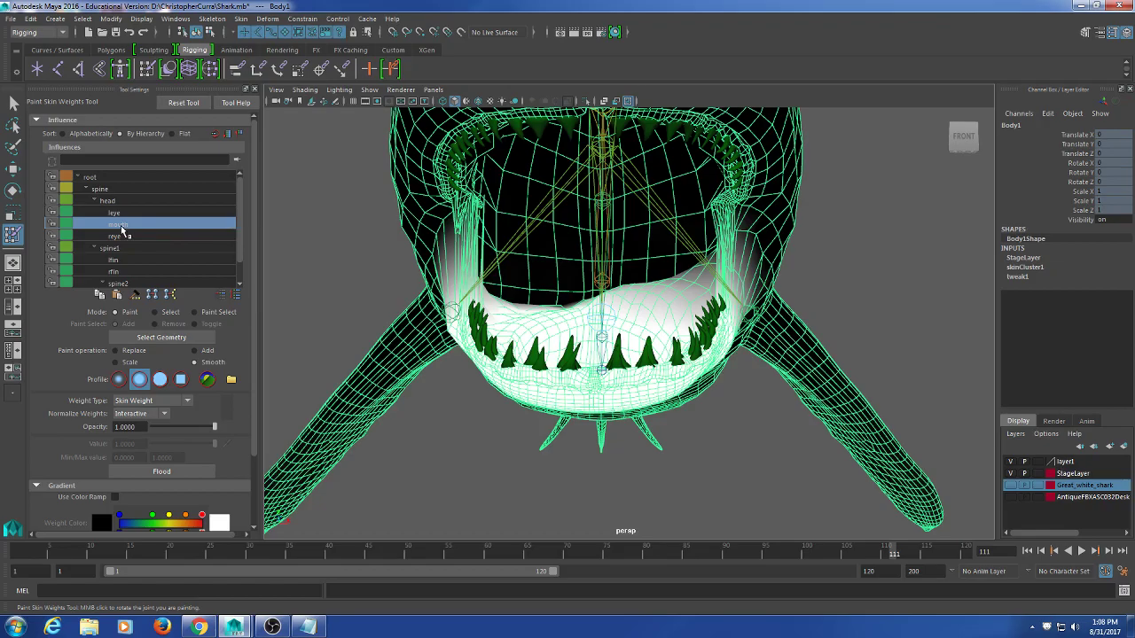
pyautogui.click(116, 216)
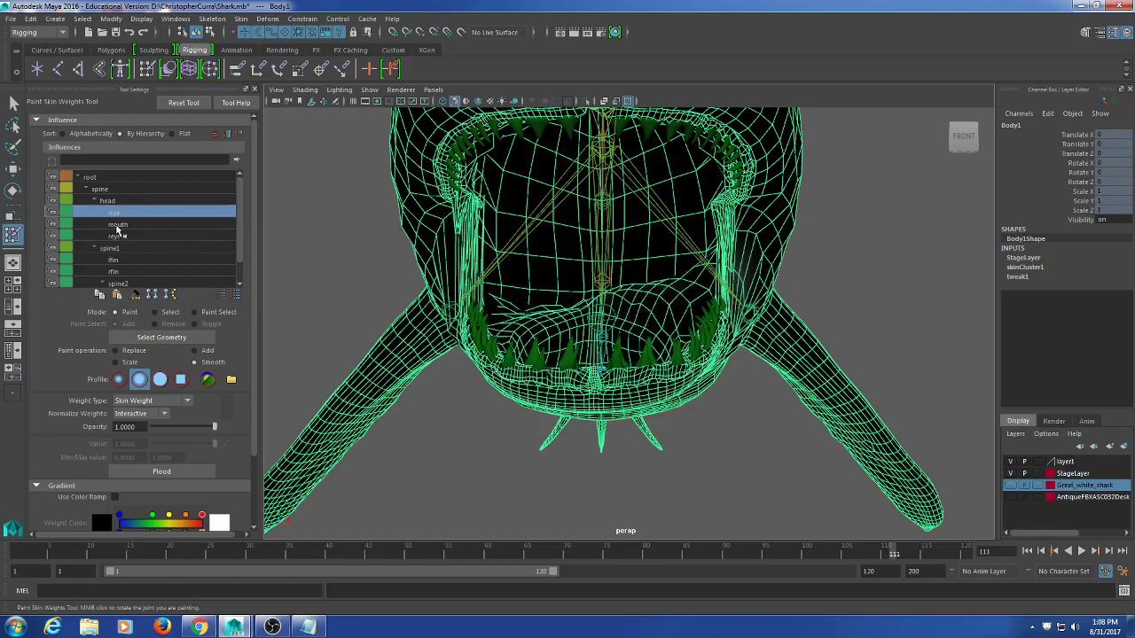
pyautogui.click(116, 227)
pyautogui.keyDown('alt'); pyautogui.moveTo(669, 239); pyautogui.dragTo(644, 254); pyautogui.keyUp('alt')
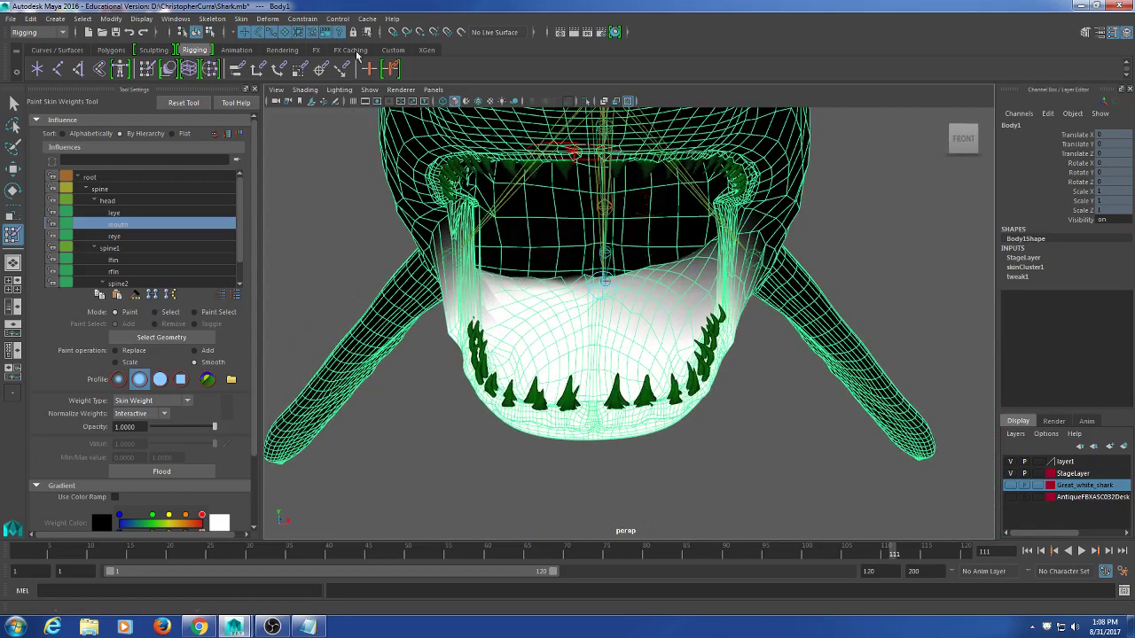
# - Mirror the skin weights across YZ from positive to negative, using Closest point on surface and Closest joint
pyautogui.click(178, 19)
pyautogui.moveTo(222, 21)
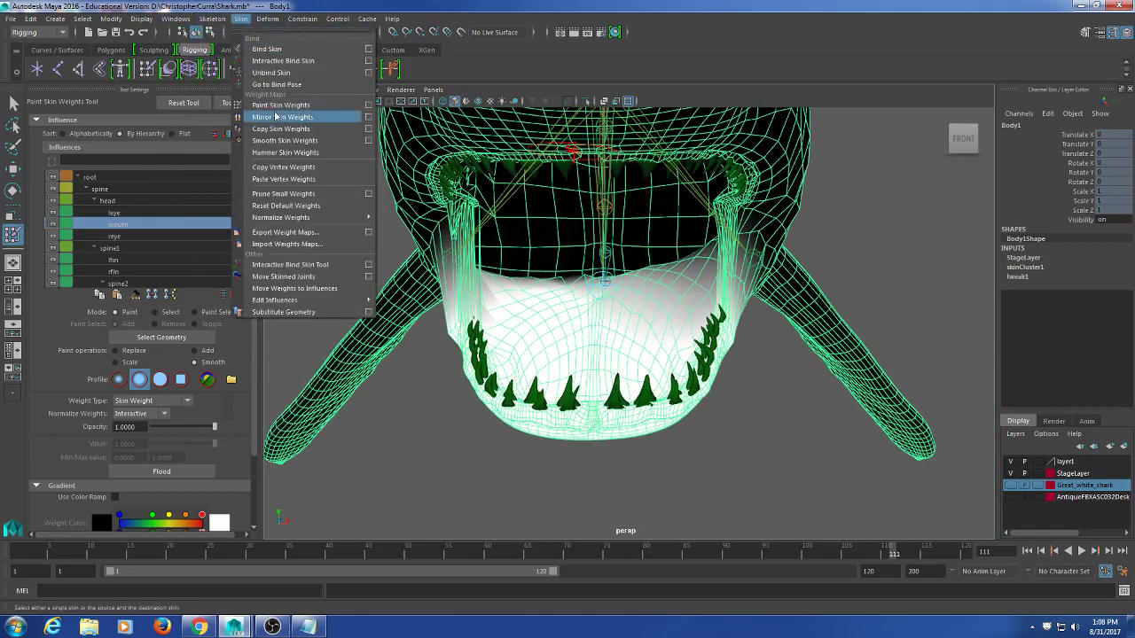
pyautogui.click(368, 116)
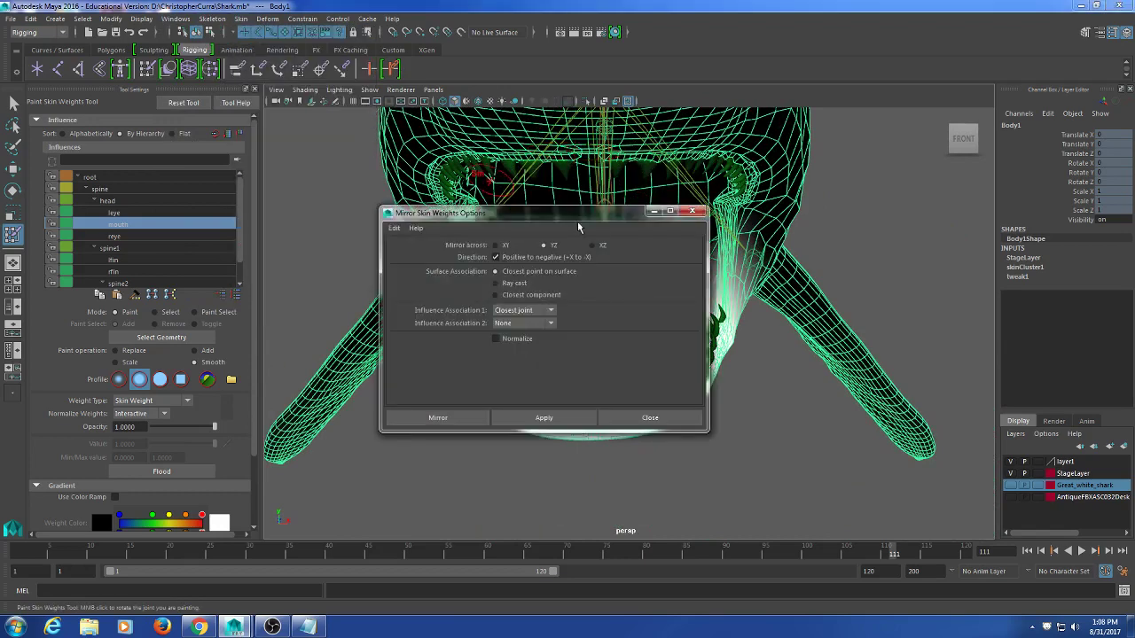
pyautogui.moveTo(570, 220); pyautogui.dragTo(963, 177)
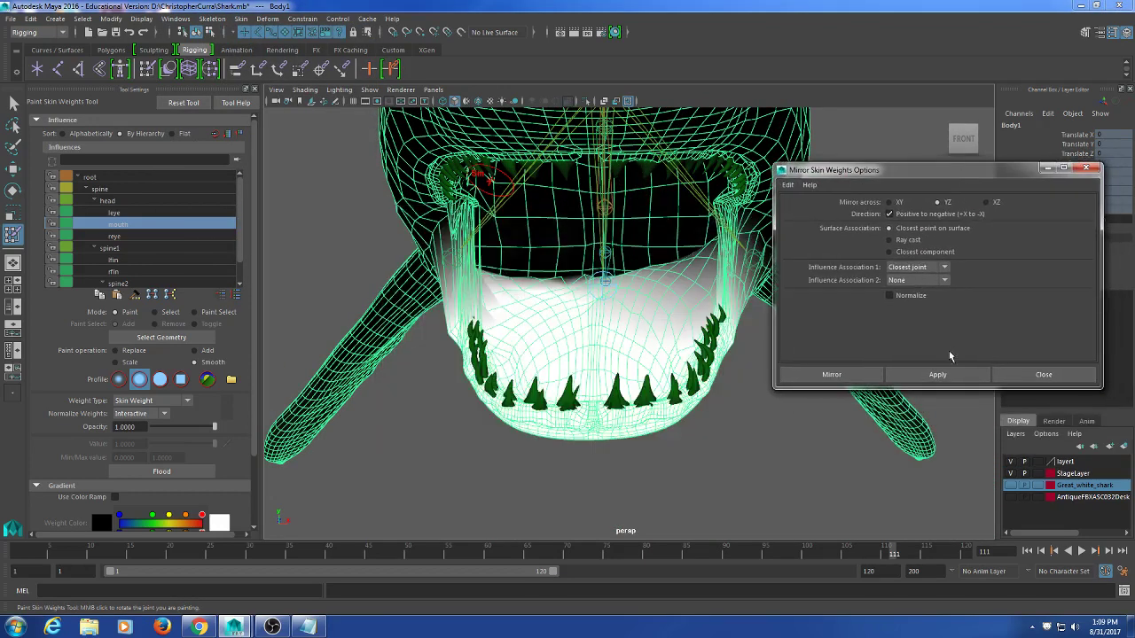
pyautogui.click(940, 375)
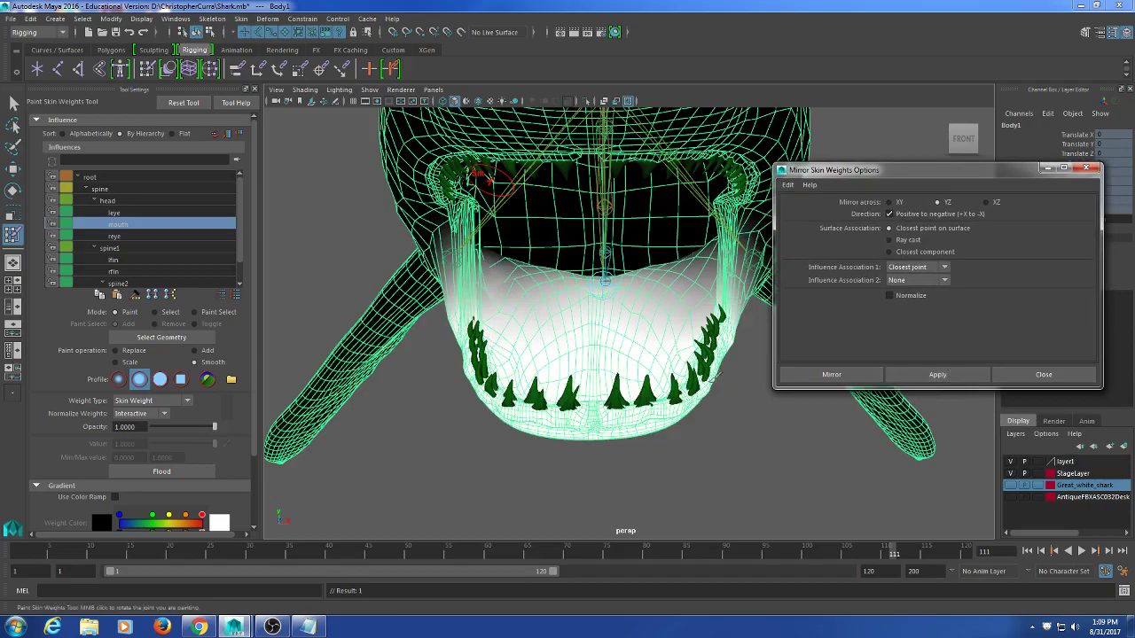
# - Check the mirrored mouth weights and reapply the YZ mirror to even out both sides of the inner mouth's back wall
pyautogui.keyDown('alt'); pyautogui.moveTo(507, 337); pyautogui.dragTo(475, 335); pyautogui.keyUp('alt')
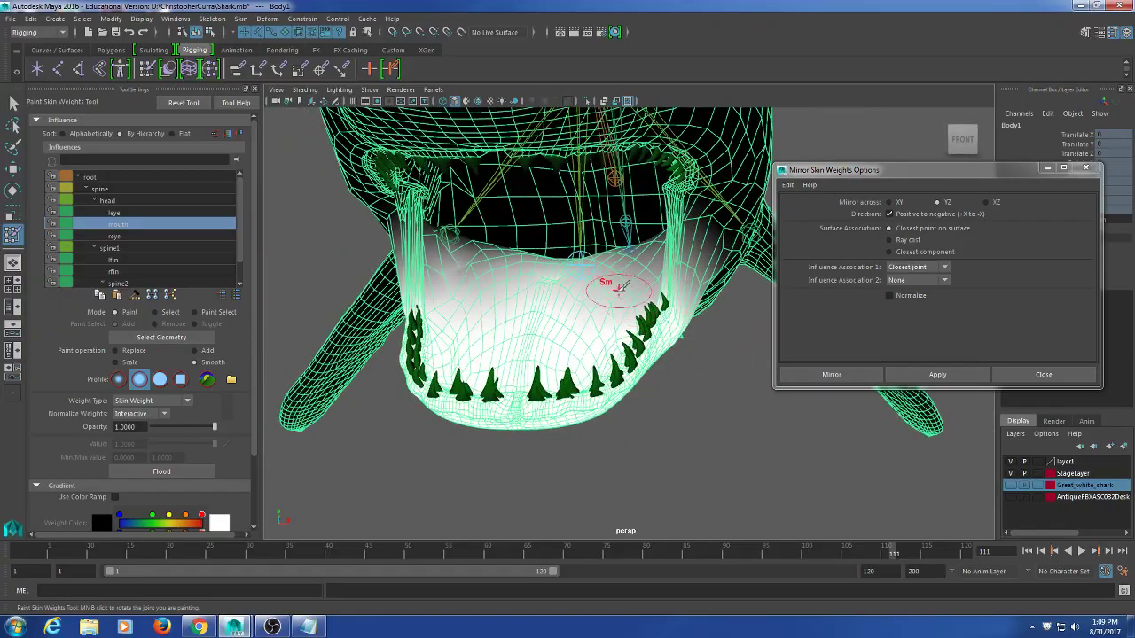
pyautogui.moveTo(609, 283)
pyautogui.keyDown('alt'); pyautogui.mouseDown()
pyautogui.moveTo(577, 292)
pyautogui.moveTo(621, 295)
pyautogui.moveTo(568, 291)
pyautogui.moveTo(600, 289)
pyautogui.moveTo(594, 296)
pyautogui.mouseUp(); pyautogui.keyUp('alt')
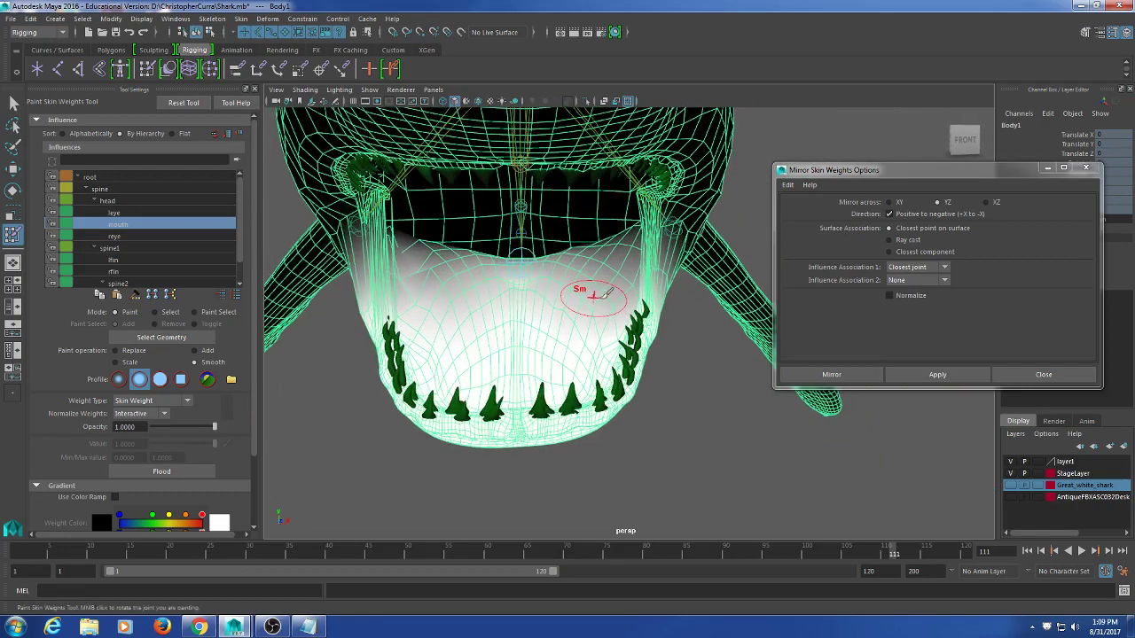
pyautogui.click(952, 374)
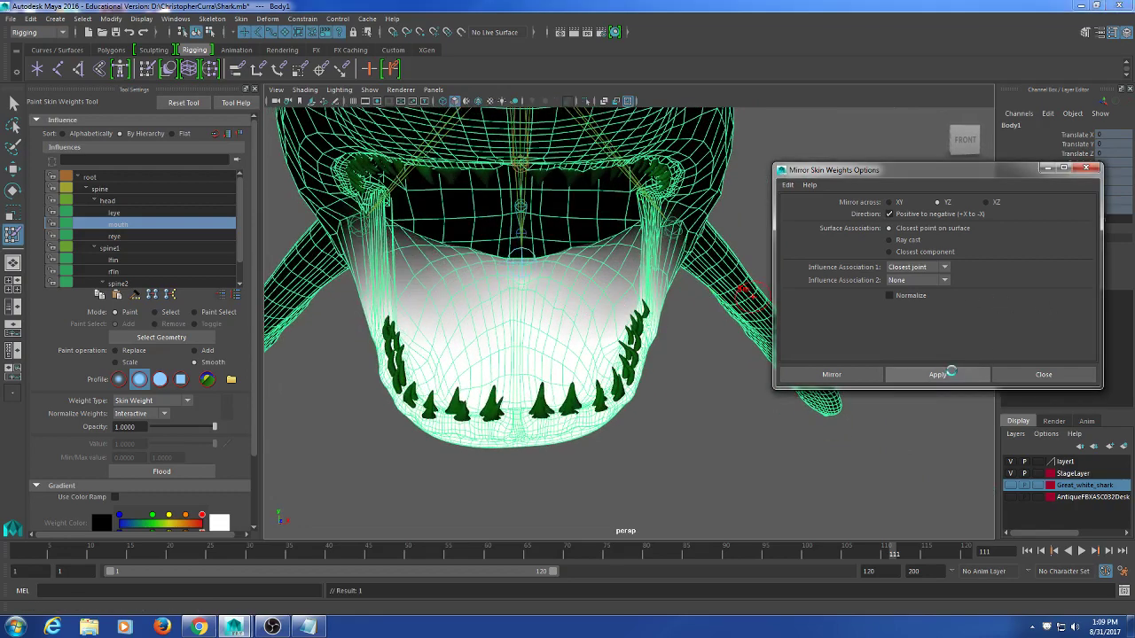
pyautogui.click(951, 374)
pyautogui.click(952, 374)
pyautogui.click(951, 374)
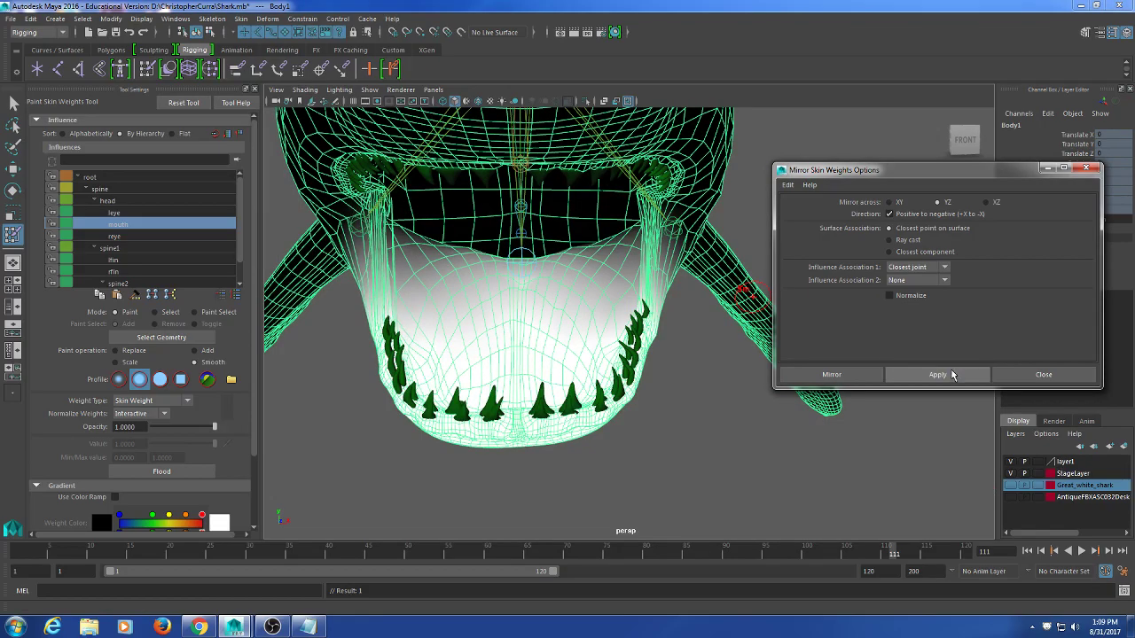
# - Close the Mirror Skin Weights options and inspect the stretched geometry at the corner of the open mouth
pyautogui.keyDown('alt'); pyautogui.moveTo(545, 350); pyautogui.dragTo(1073, 411); pyautogui.keyUp('alt')
pyautogui.click(1043, 374)
pyautogui.keyDown('alt'); pyautogui.moveTo(639, 337); pyautogui.dragTo(462, 321); pyautogui.keyUp('alt')
pyautogui.moveTo(462, 321)
pyautogui.keyDown('alt'); pyautogui.mouseDown(button='right')
pyautogui.moveTo(573, 316)
pyautogui.moveTo(562, 339)
pyautogui.moveTo(580, 347)
pyautogui.moveTo(587, 376)
pyautogui.moveTo(598, 367)
pyautogui.mouseUp(button='right'); pyautogui.keyUp('alt')
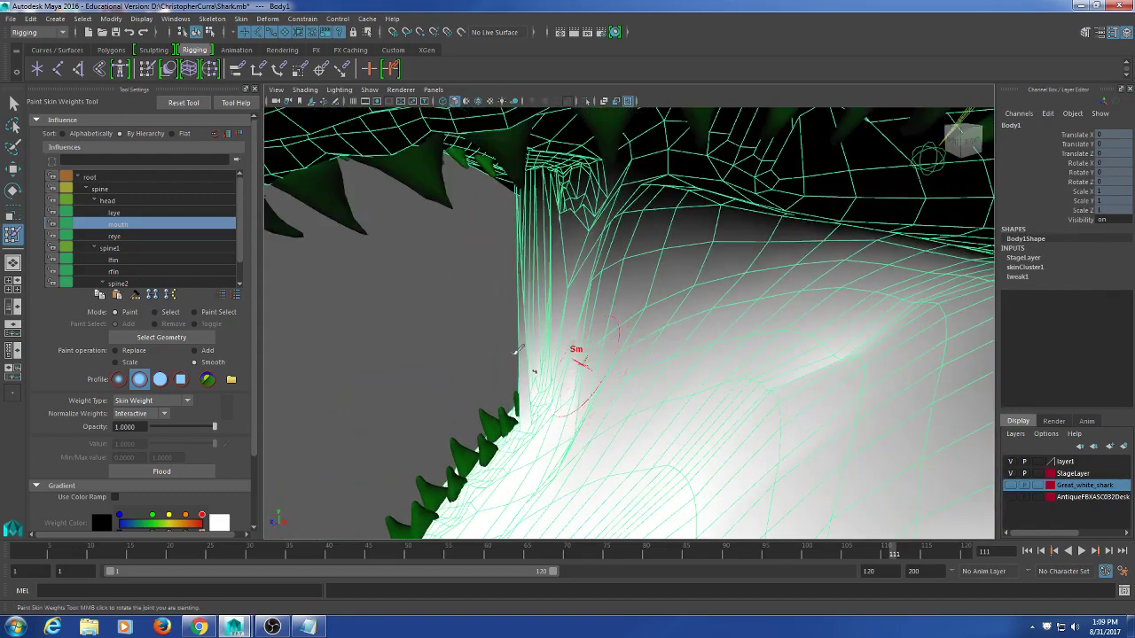
# - Paint the mouth influence over the stretched inner mouth corner using the Replace operation at value 1
pyautogui.click(116, 351)
pyautogui.keyDown('alt'); pyautogui.moveTo(417, 355); pyautogui.dragTo(609, 316); pyautogui.keyUp('alt')
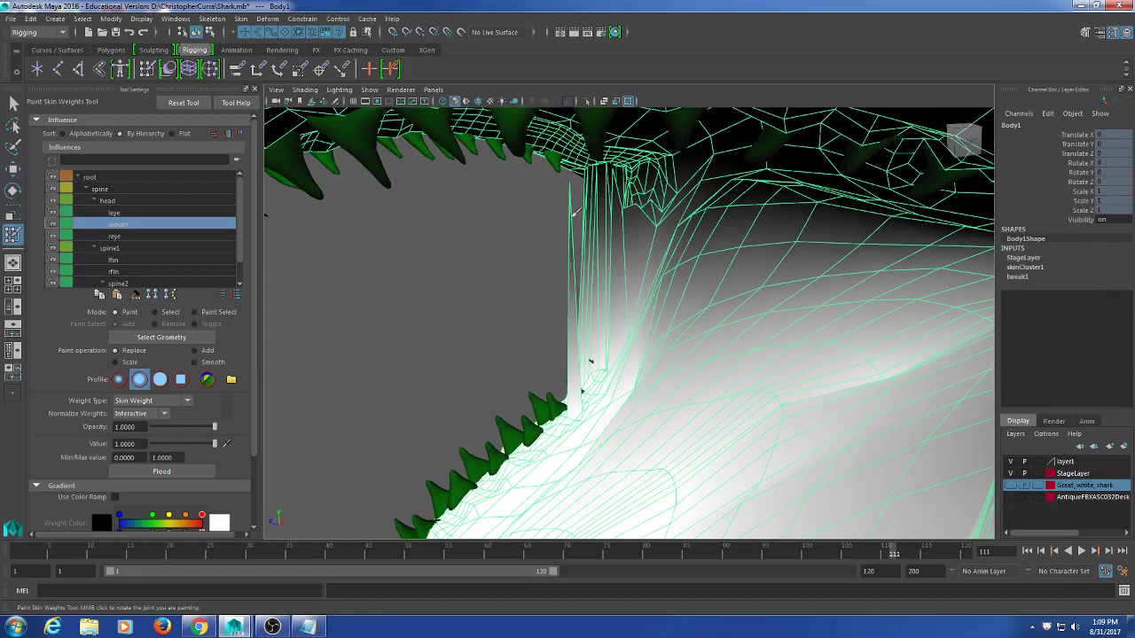
pyautogui.keyDown('alt'); pyautogui.moveTo(582, 390); pyautogui.dragTo(803, 301); pyautogui.keyUp('alt')
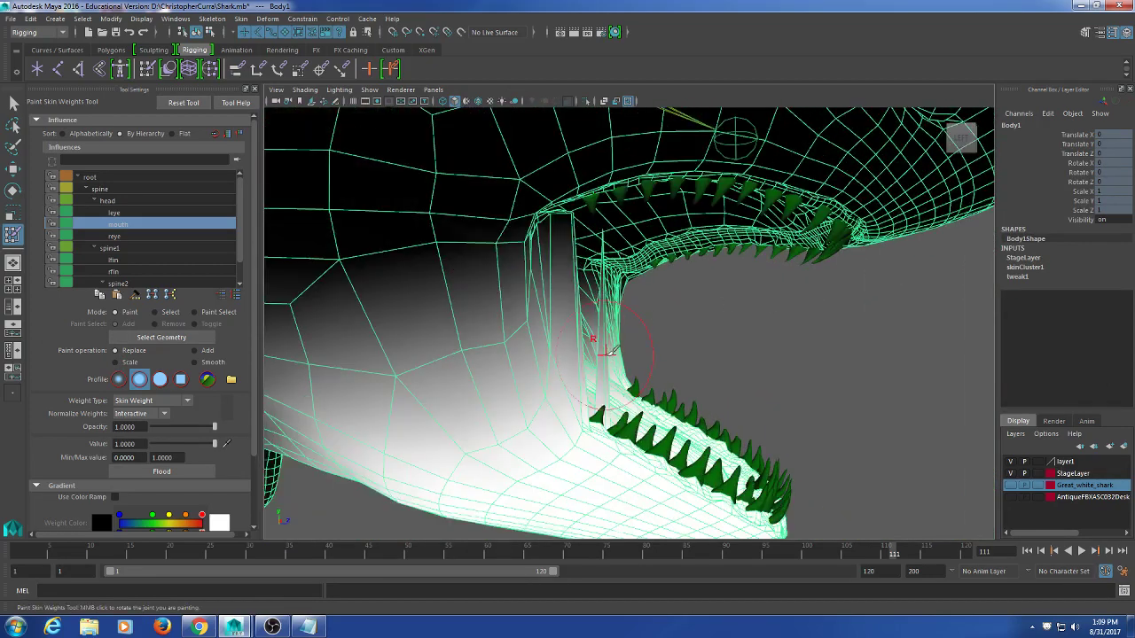
pyautogui.keyDown('alt'); pyautogui.moveTo(616, 266); pyautogui.dragTo(429, 287); pyautogui.keyUp('alt')
pyautogui.keyDown('alt'); pyautogui.moveTo(576, 289); pyautogui.dragTo(538, 329); pyautogui.keyUp('alt')
pyautogui.scroll(3, 681, 296)
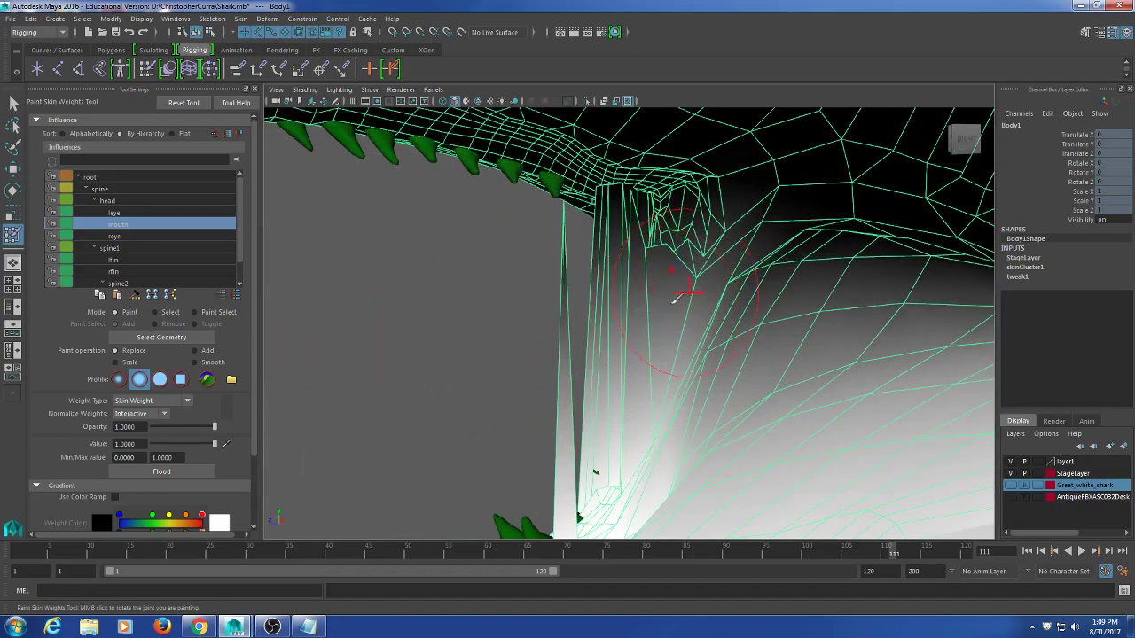
pyautogui.moveTo(653, 350)
pyautogui.keyDown('alt'); pyautogui.mouseDown()
pyautogui.moveTo(697, 337)
pyautogui.moveTo(577, 431)
pyautogui.mouseUp(); pyautogui.keyUp('alt')
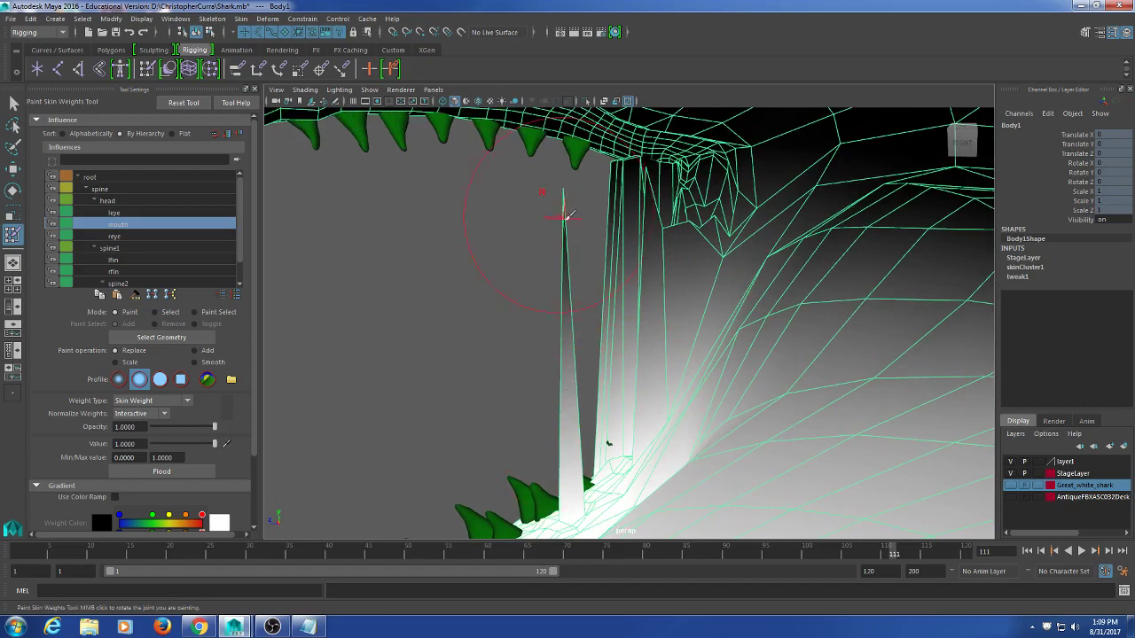
pyautogui.keyDown('alt'); pyautogui.moveTo(631, 273); pyautogui.dragTo(626, 277); pyautogui.keyUp('alt')
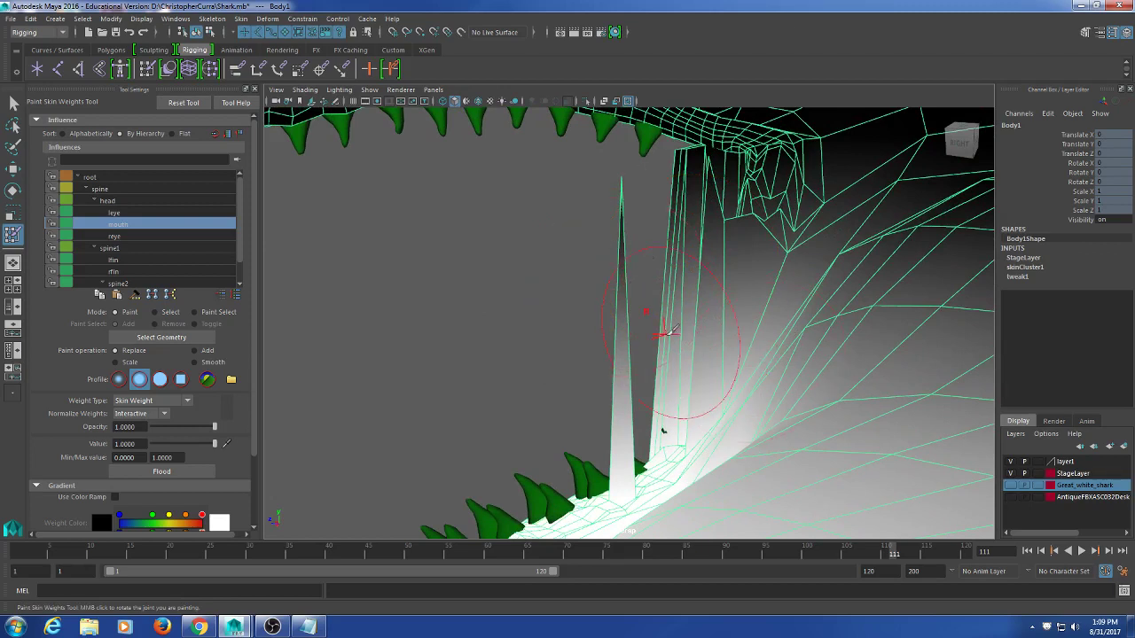
pyautogui.moveTo(691, 330)
pyautogui.mouseDown()
pyautogui.moveTo(702, 205)
pyautogui.moveTo(738, 239)
pyautogui.moveTo(735, 307)
pyautogui.moveTo(780, 231)
pyautogui.moveTo(776, 352)
pyautogui.mouseUp()
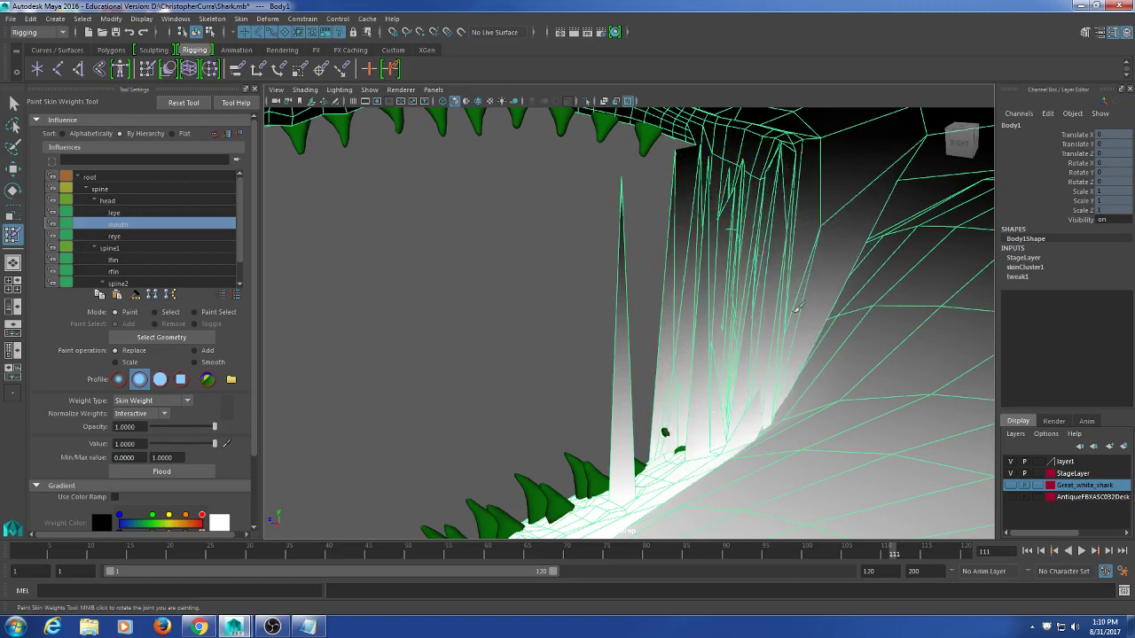
pyautogui.keyDown('alt'); pyautogui.moveTo(798, 306); pyautogui.dragTo(633, 317); pyautogui.keyUp('alt')
pyautogui.moveTo(558, 278)
pyautogui.keyDown('alt'); pyautogui.mouseDown()
pyautogui.moveTo(555, 256)
pyautogui.moveTo(576, 271)
pyautogui.moveTo(523, 305)
pyautogui.moveTo(602, 304)
pyautogui.moveTo(514, 304)
pyautogui.moveTo(510, 338)
pyautogui.moveTo(572, 375)
pyautogui.moveTo(679, 306)
pyautogui.moveTo(647, 337)
pyautogui.moveTo(664, 351)
pyautogui.moveTo(613, 357)
pyautogui.moveTo(615, 347)
pyautogui.moveTo(621, 367)
pyautogui.moveTo(628, 346)
pyautogui.mouseUp(); pyautogui.keyUp('alt')
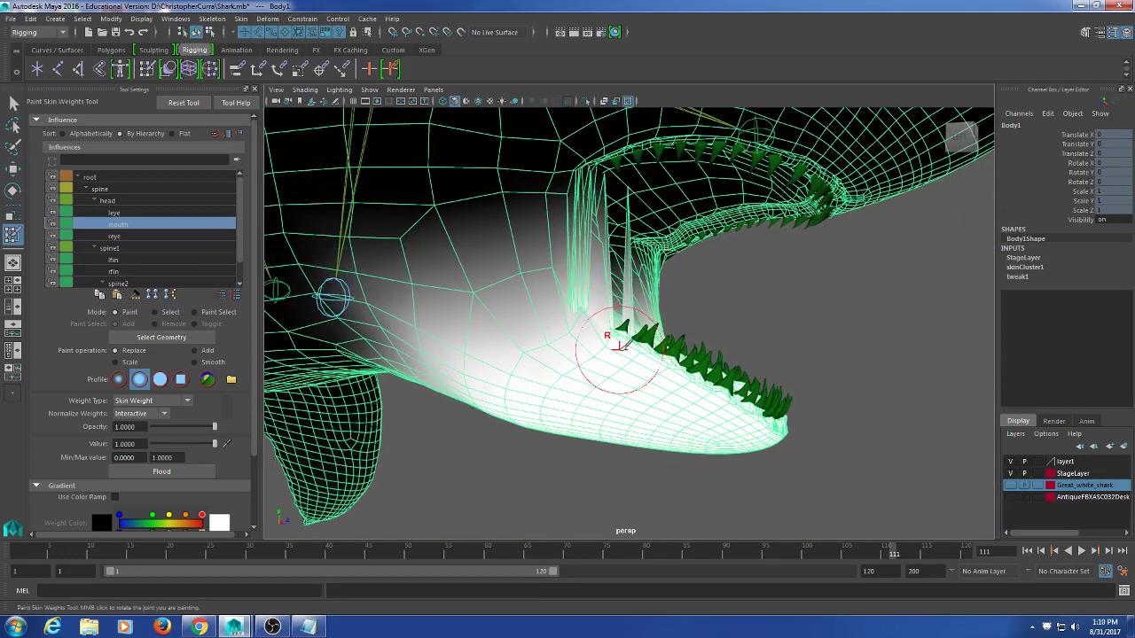
# - Leave weight painting, select the teeth mesh and hide StageLayer to view the teeth without the body
pyautogui.press('q')
pyautogui.moveTo(692, 240)
pyautogui.keyDown('alt'); pyautogui.mouseDown()
pyautogui.moveTo(715, 221)
pyautogui.moveTo(668, 262)
pyautogui.mouseUp(); pyautogui.keyUp('alt')
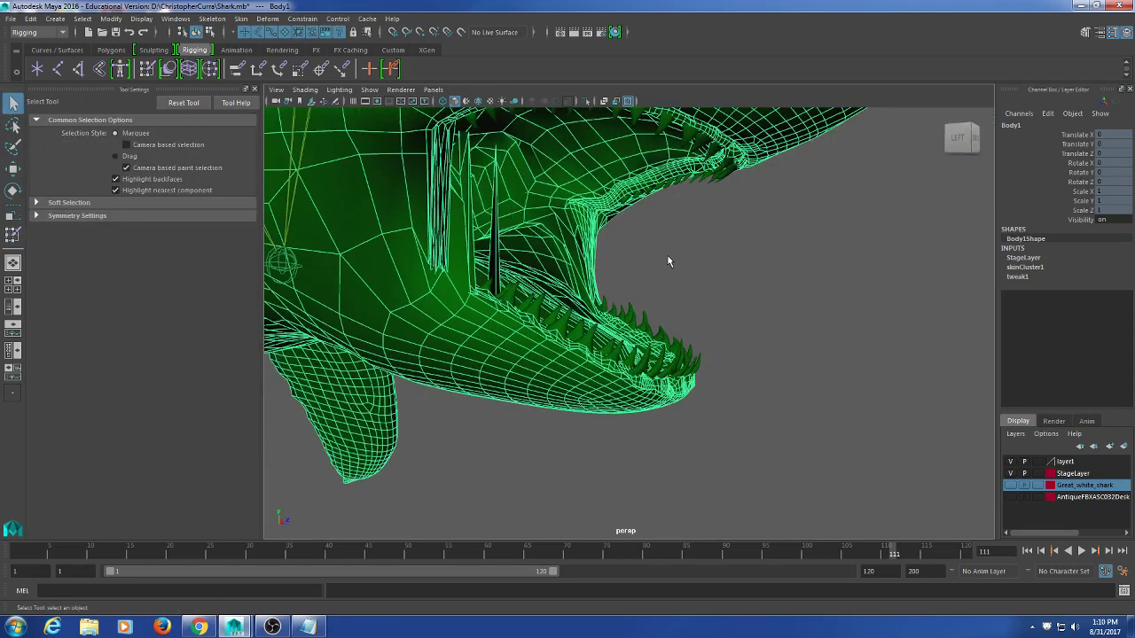
pyautogui.click(673, 387)
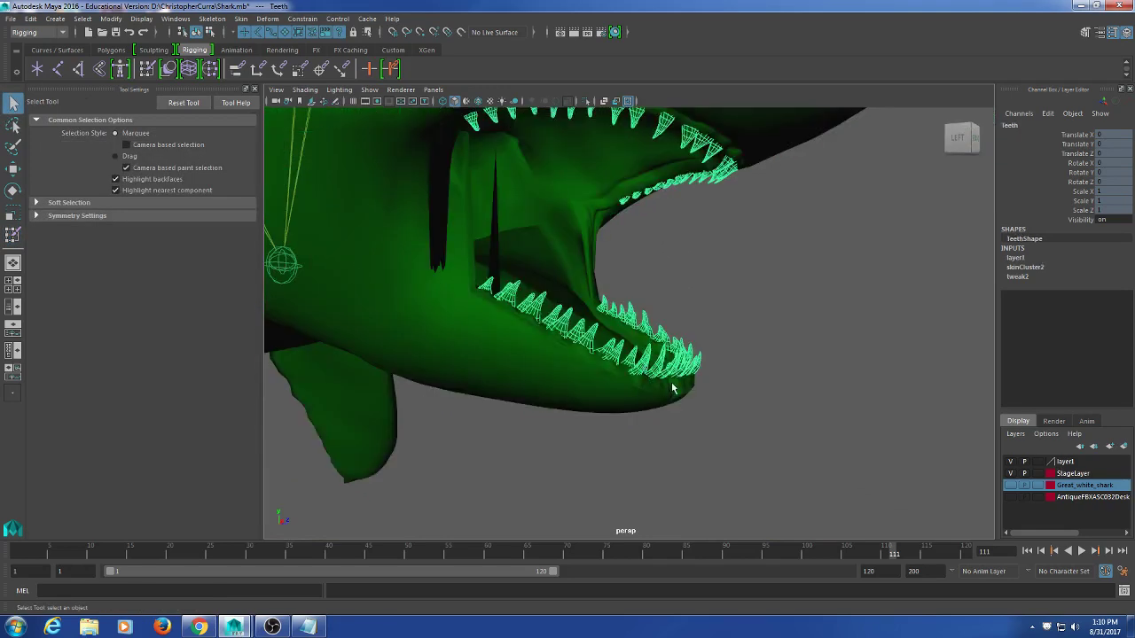
pyautogui.click(1011, 462)
pyautogui.click(1011, 462)
pyautogui.click(1011, 475)
pyautogui.keyDown('alt'); pyautogui.moveTo(702, 291); pyautogui.dragTo(702, 344); pyautogui.keyUp('alt')
pyautogui.scroll(-3, 704, 334)
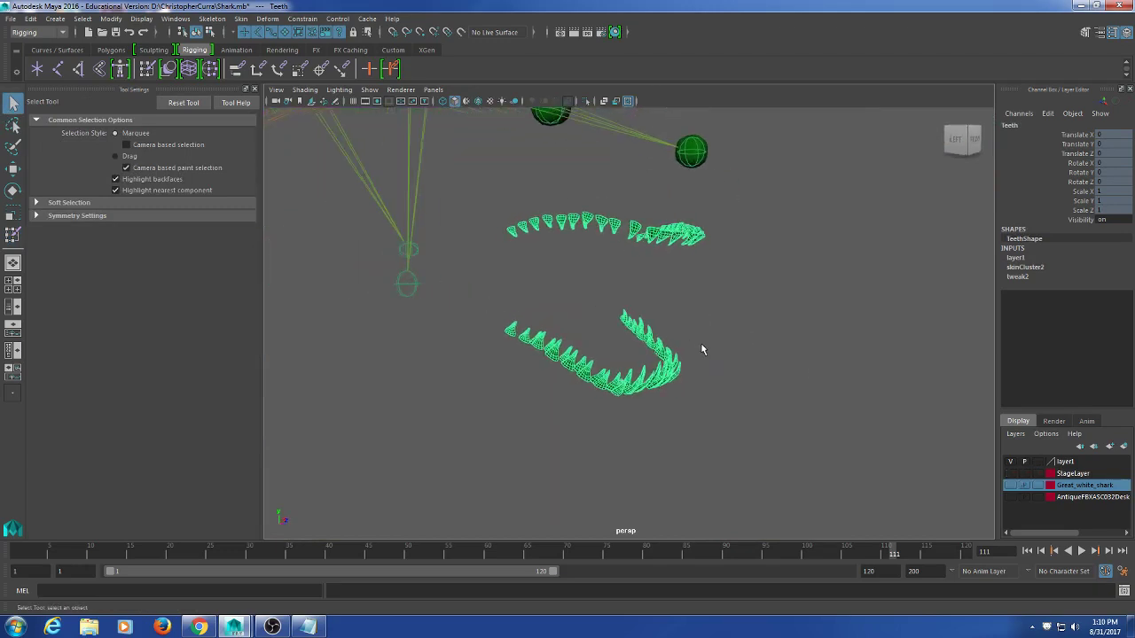
# - Reselect the teeth mesh, examine its lower row and show StageLayer again
pyautogui.click(709, 338)
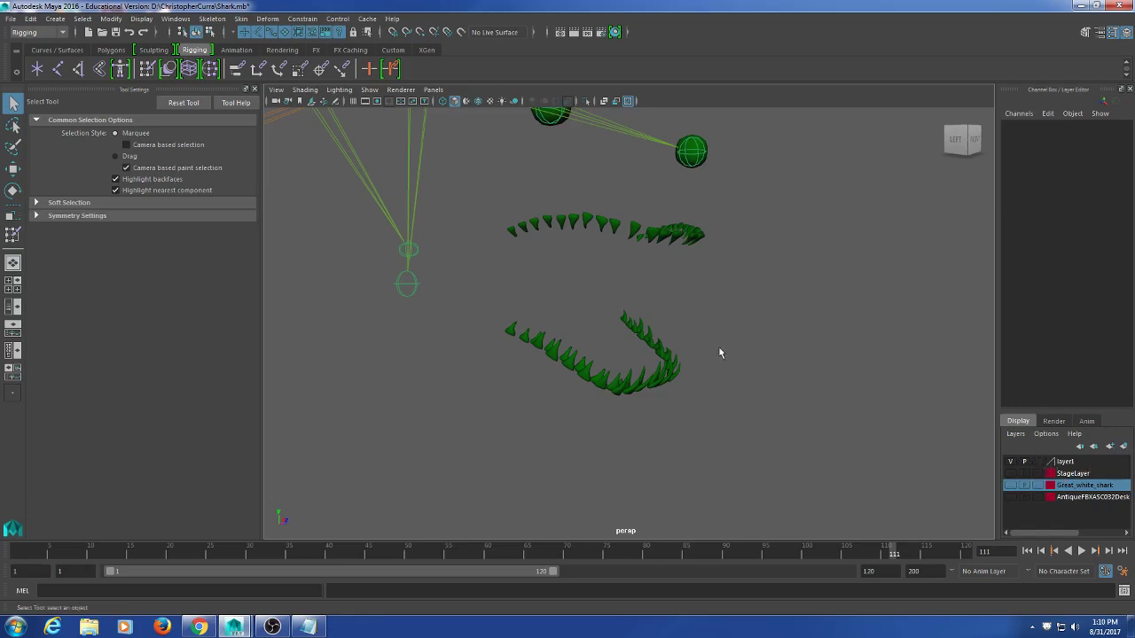
pyautogui.click(665, 373)
pyautogui.scroll(3, 690, 456)
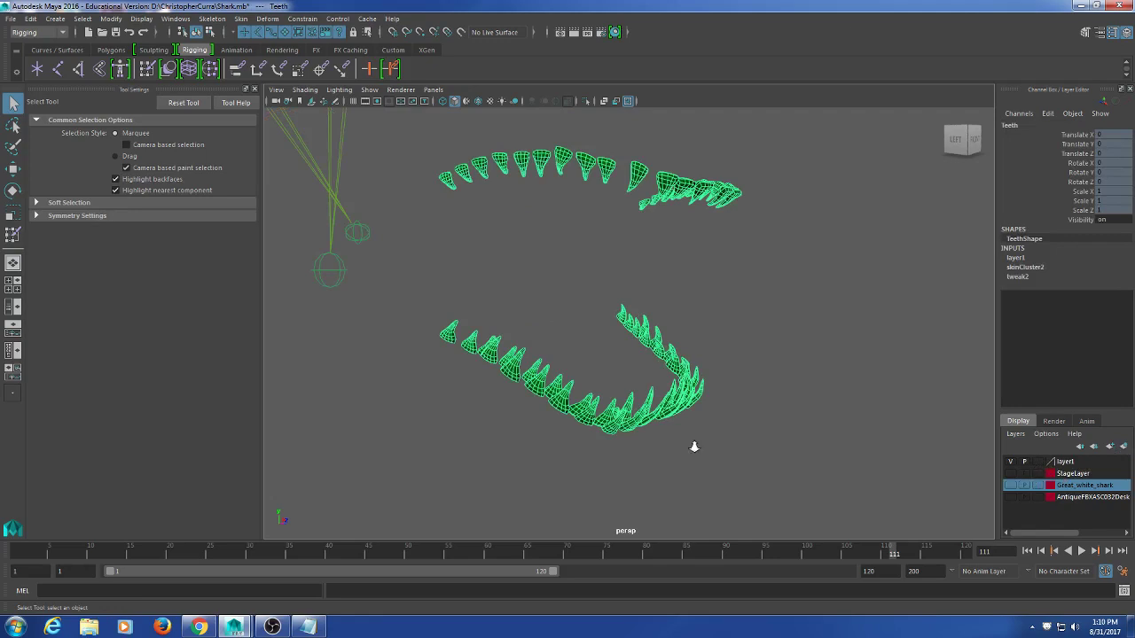
pyautogui.scroll(5, 691, 448)
pyautogui.keyDown('alt'); pyautogui.moveTo(700, 439); pyautogui.dragTo(718, 420, button='middle'); pyautogui.keyUp('alt')
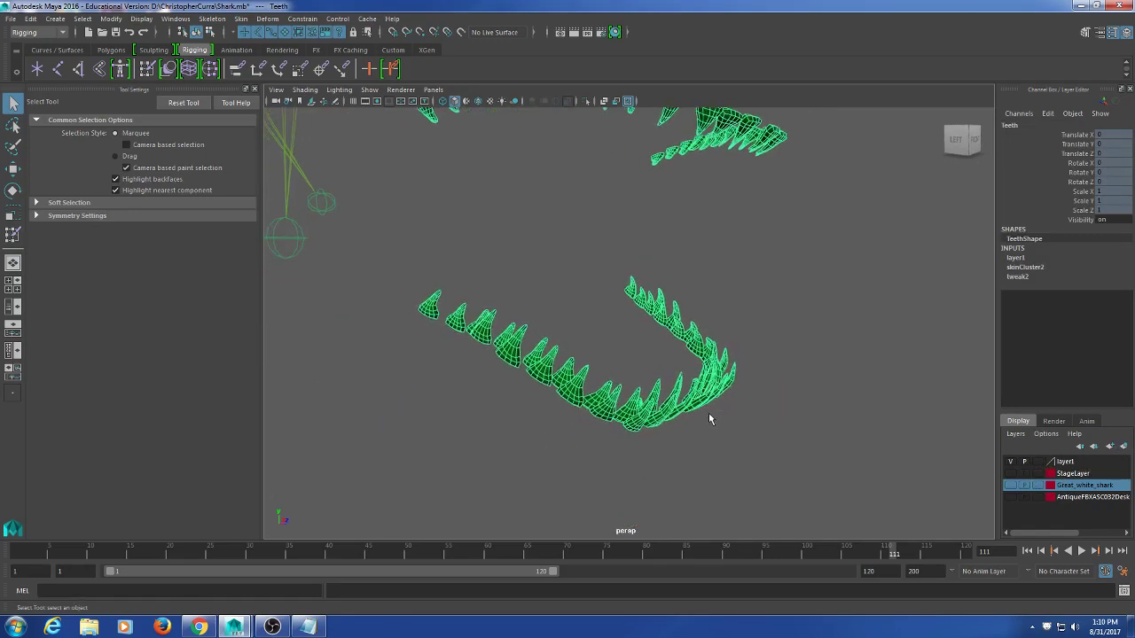
pyautogui.click(1010, 475)
pyautogui.scroll(5, 701, 403)
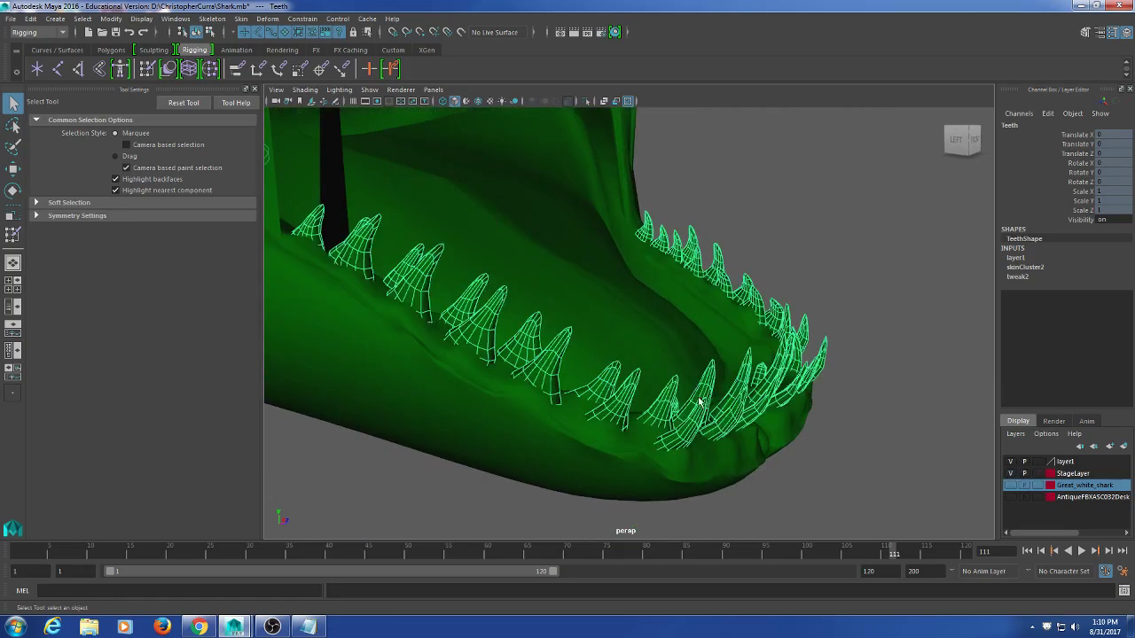
pyautogui.keyDown('alt'); pyautogui.moveTo(703, 403); pyautogui.dragTo(705, 368, button='middle'); pyautogui.keyUp('alt')
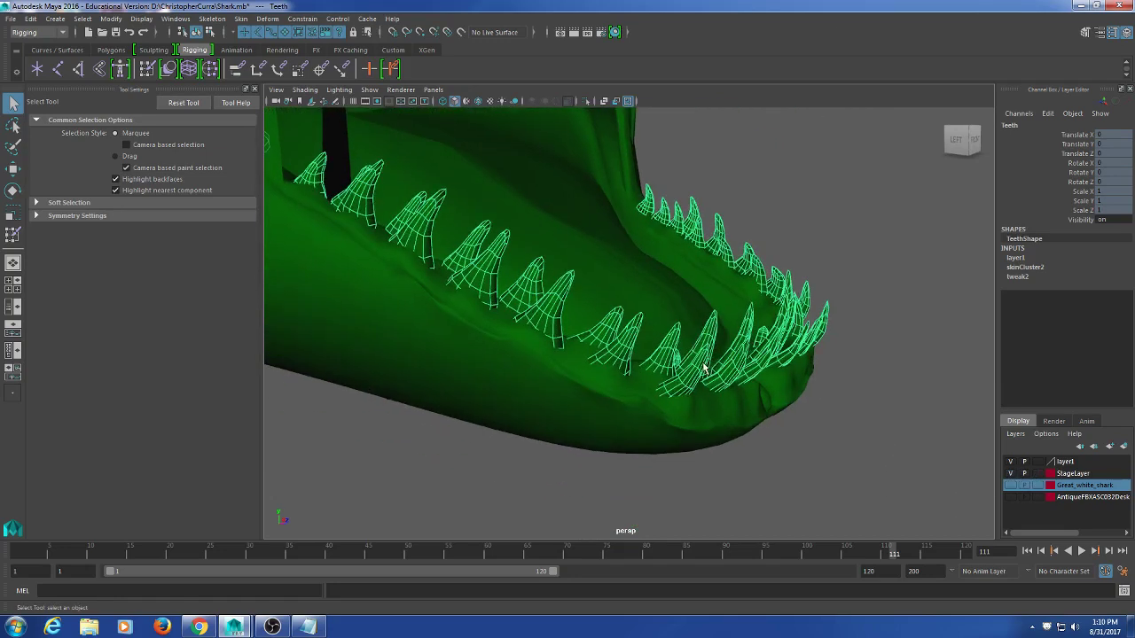
# - Try to select the vertices of a single lower tooth
pyautogui.rightClick(555, 299)
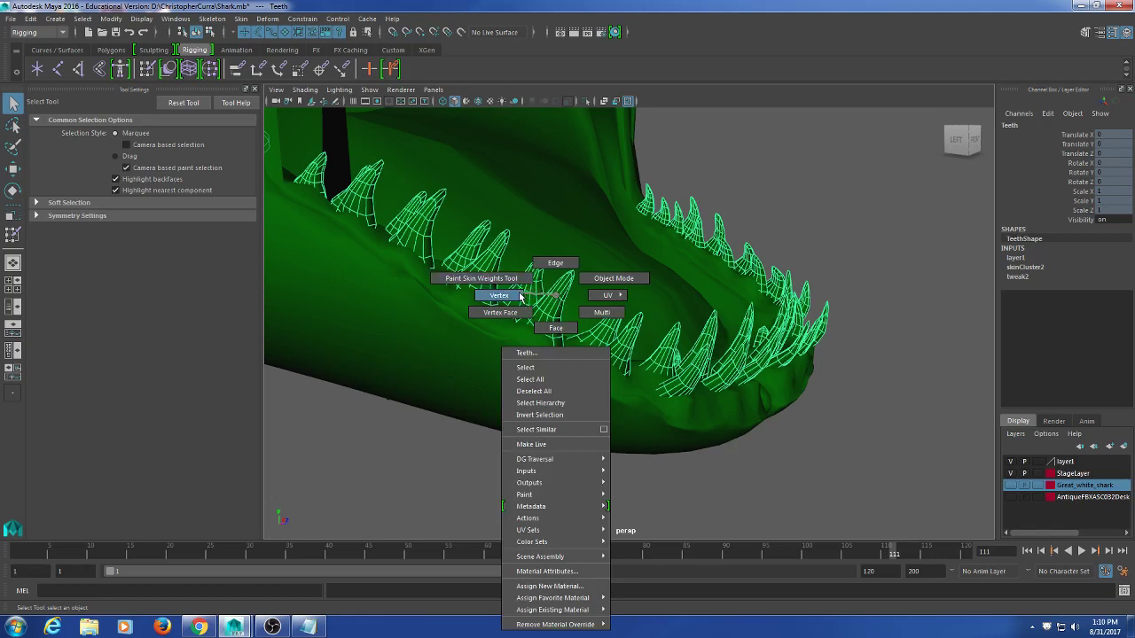
pyautogui.click(520, 296)
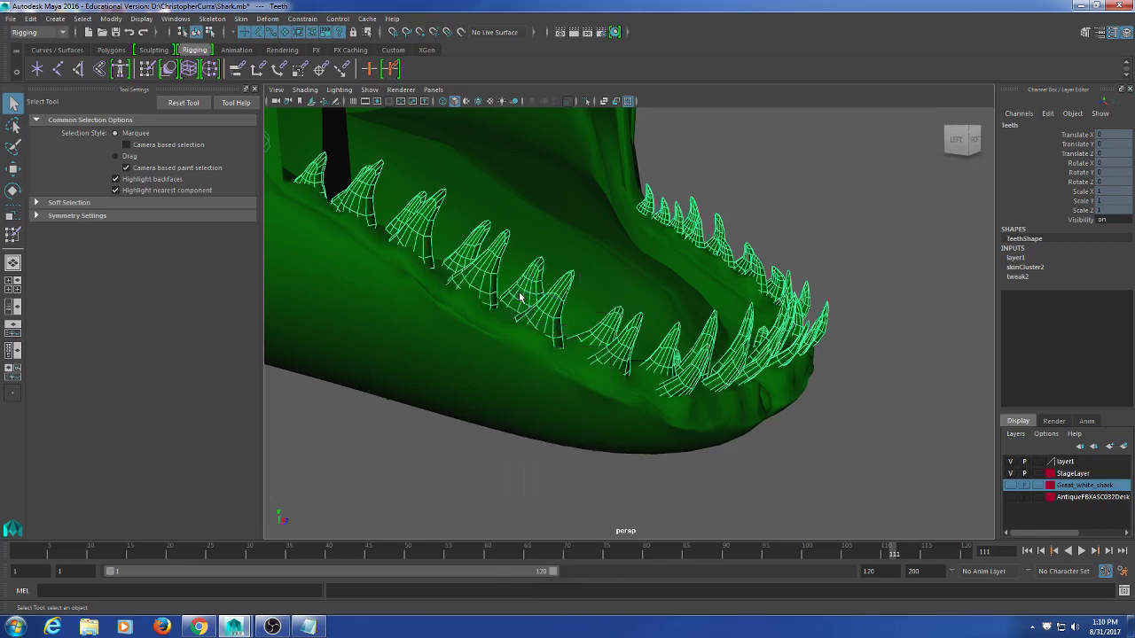
pyautogui.click(624, 329)
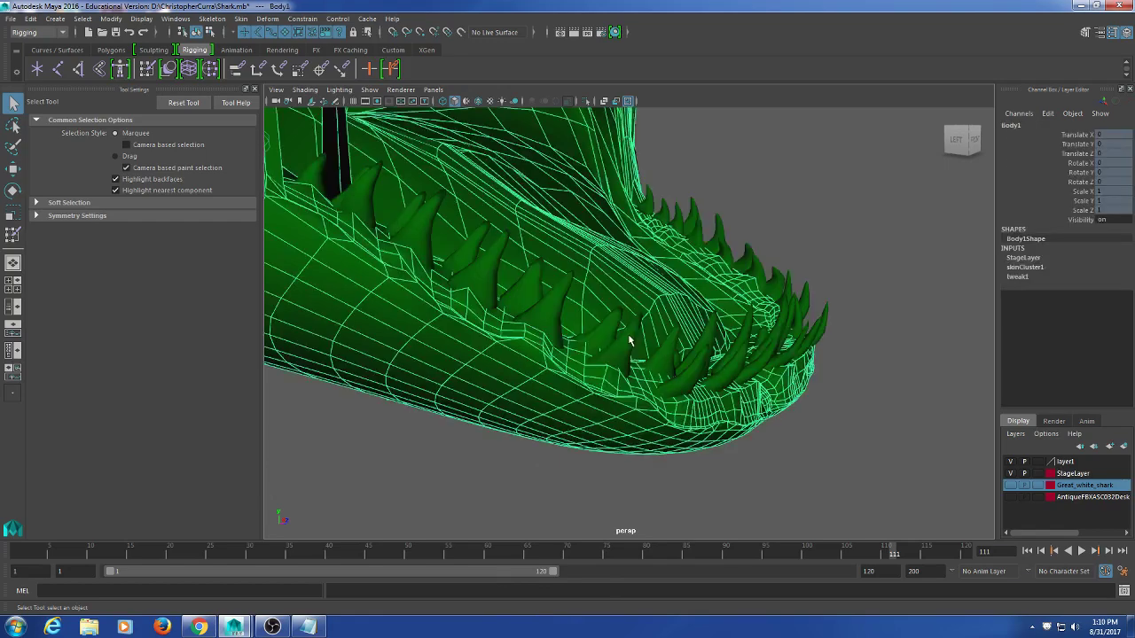
pyautogui.click(630, 340)
pyautogui.scroll(2, 601, 345)
pyautogui.moveTo(514, 303); pyautogui.dragTo(461, 296, button='right')
pyautogui.click(516, 277)
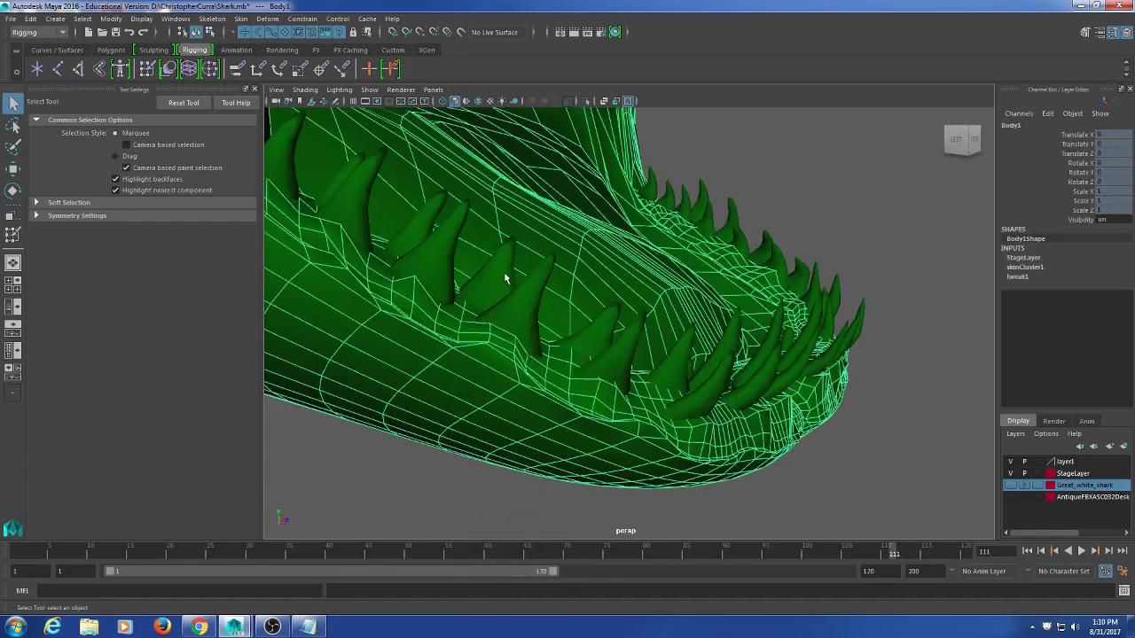
pyautogui.click(533, 288)
pyautogui.moveTo(533, 288); pyautogui.dragTo(487, 285, button='right')
pyautogui.click(487, 288)
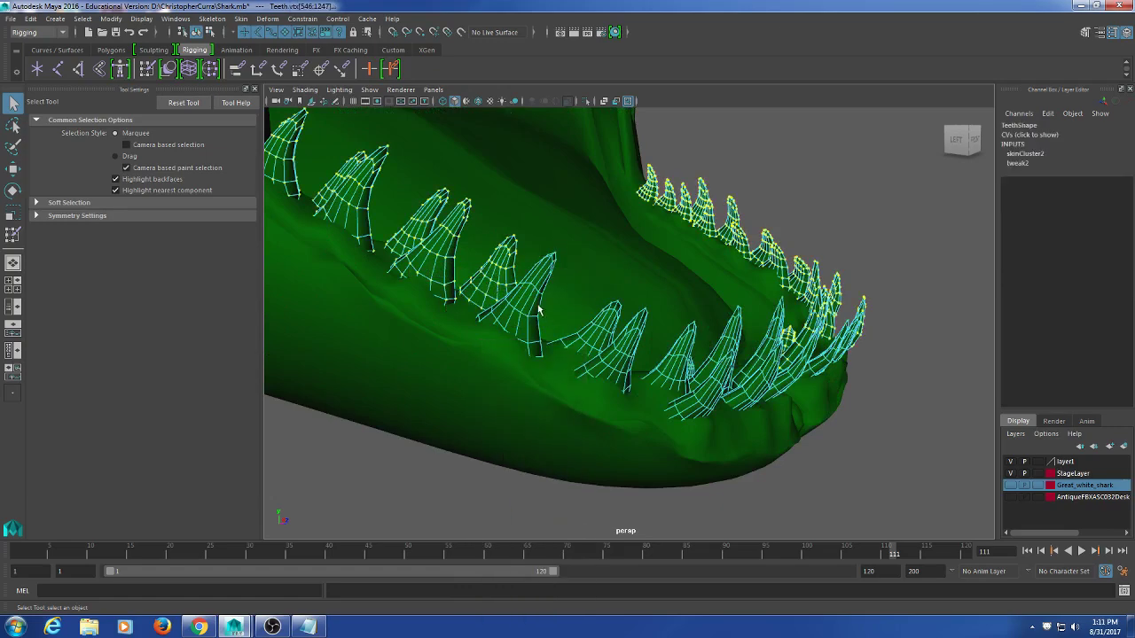
pyautogui.click(544, 285)
pyautogui.click(537, 309)
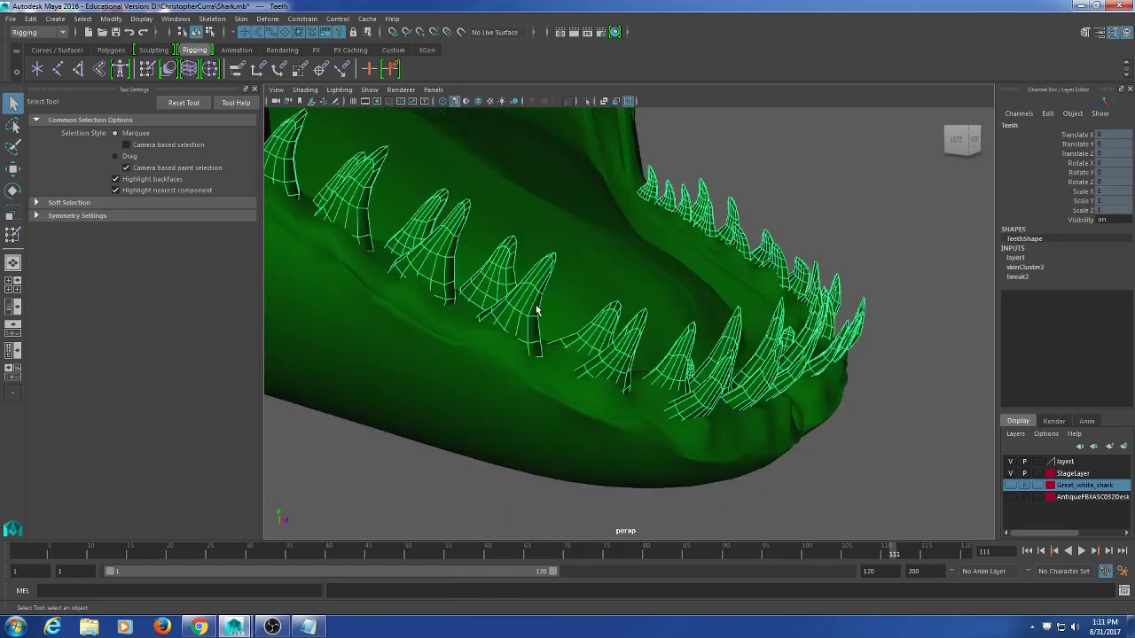
# - Select one lower tooth's vertices, check the mouth influence on the teeth with Paint Skin Weights, and clear the selection
pyautogui.moveTo(532, 312); pyautogui.dragTo(483, 302, button='right')
pyautogui.scroll(3, 503, 312)
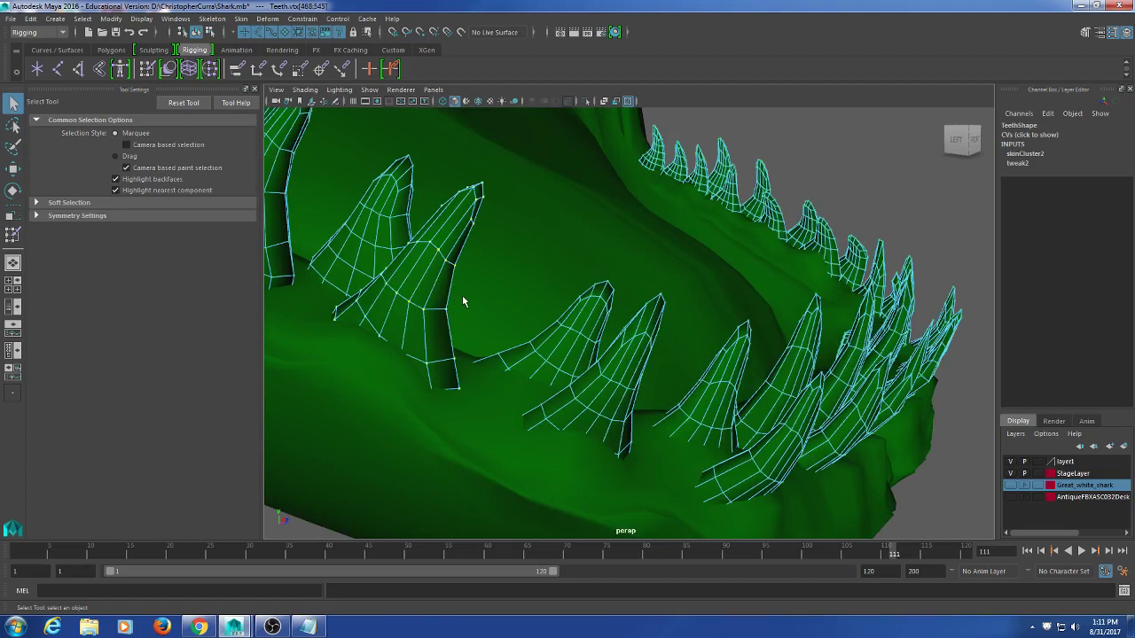
pyautogui.scroll(-5, 692, 468)
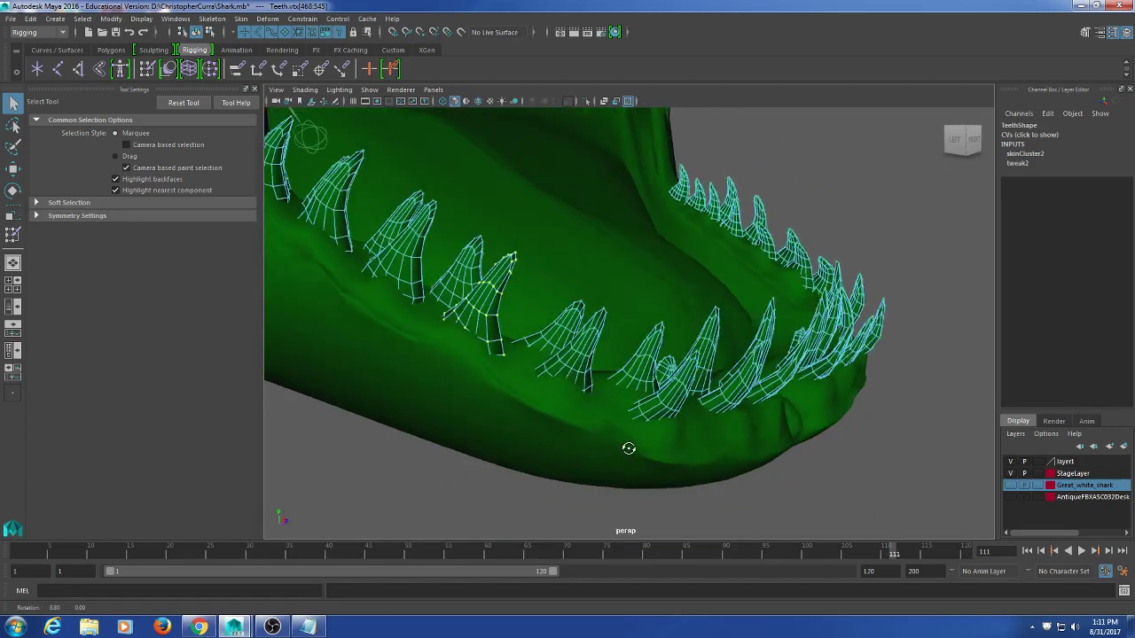
pyautogui.scroll(3, 631, 447)
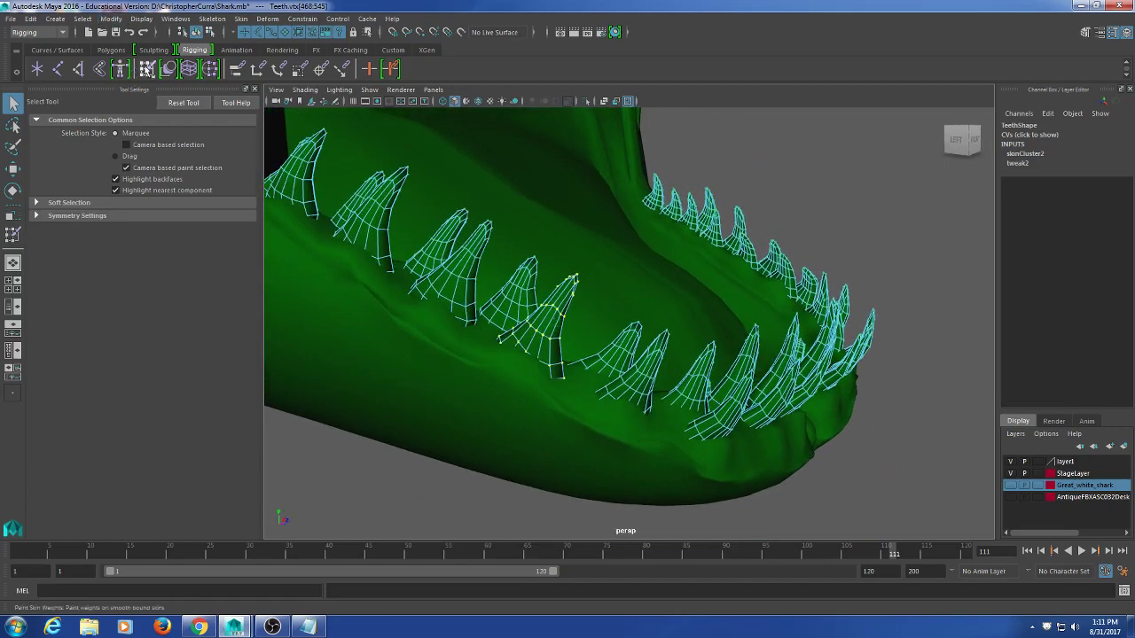
pyautogui.click(147, 71)
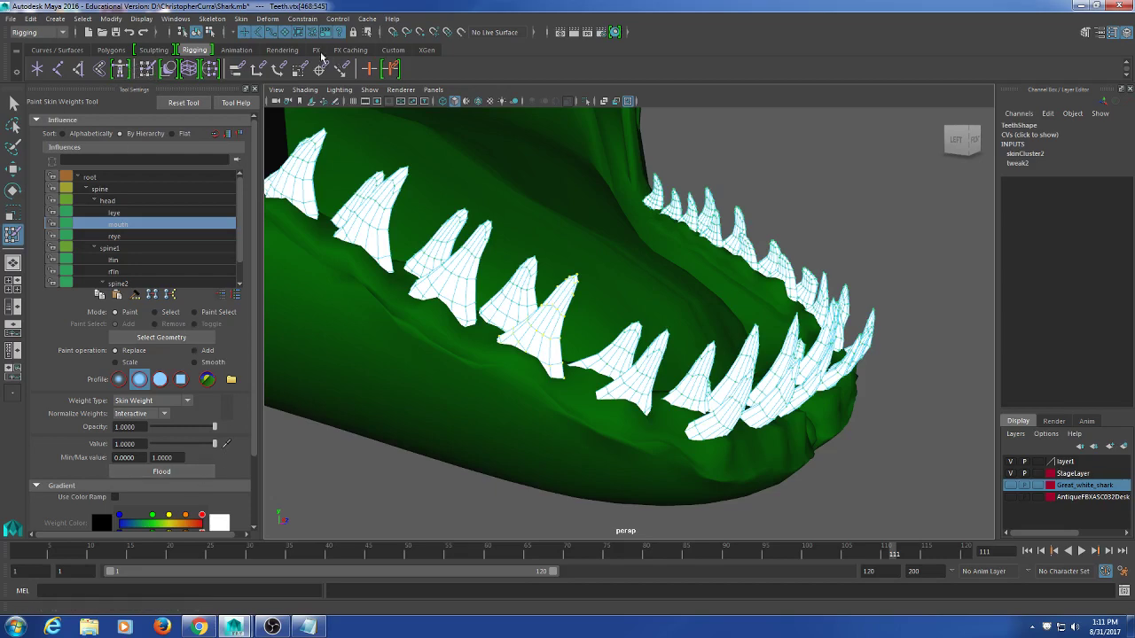
pyautogui.click(13, 108)
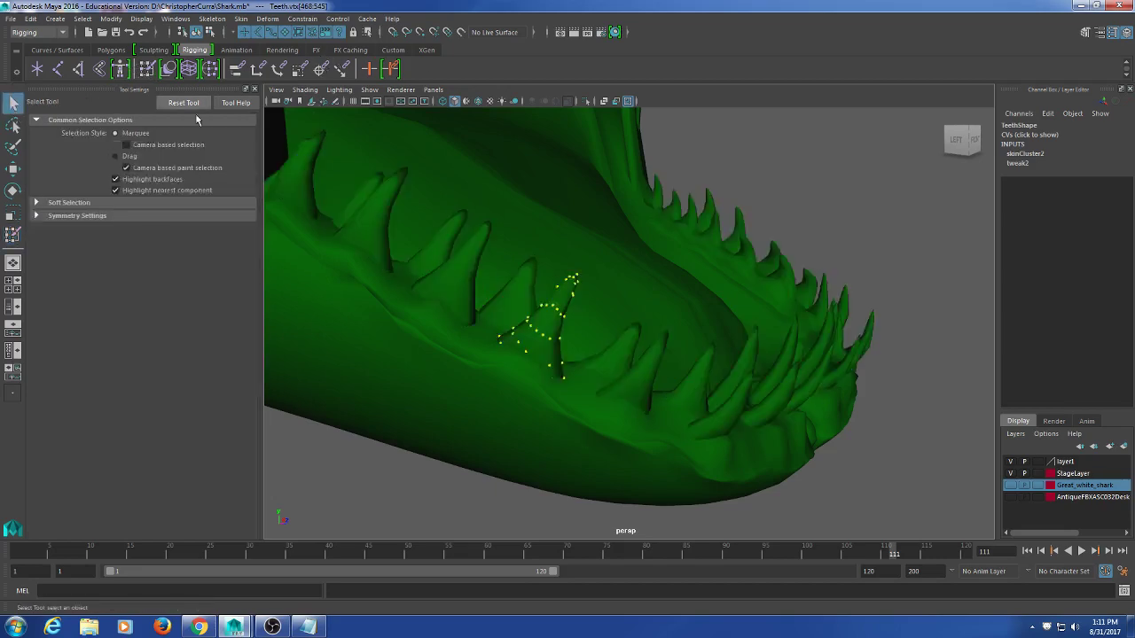
pyautogui.click(842, 209)
pyautogui.scroll(-4, 831, 211)
pyautogui.scroll(-3, 684, 373)
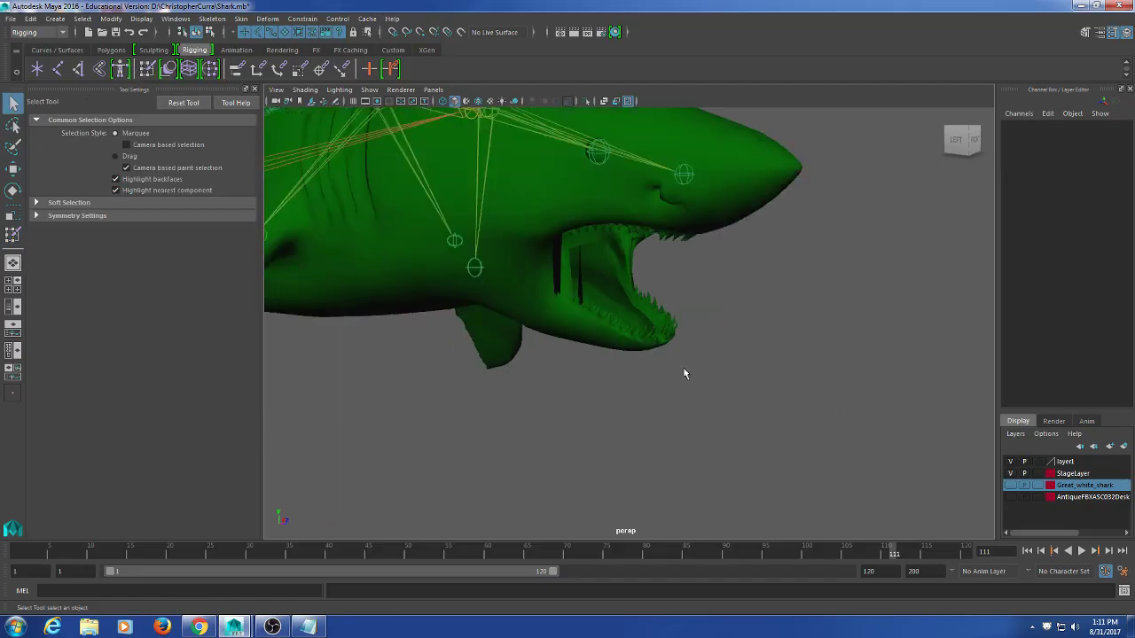
# - Try to switch the shark body to vertex selection at the stray spike in the mouth corner
pyautogui.click(724, 233)
pyautogui.scroll(5, 688, 339)
pyautogui.scroll(2, 688, 341)
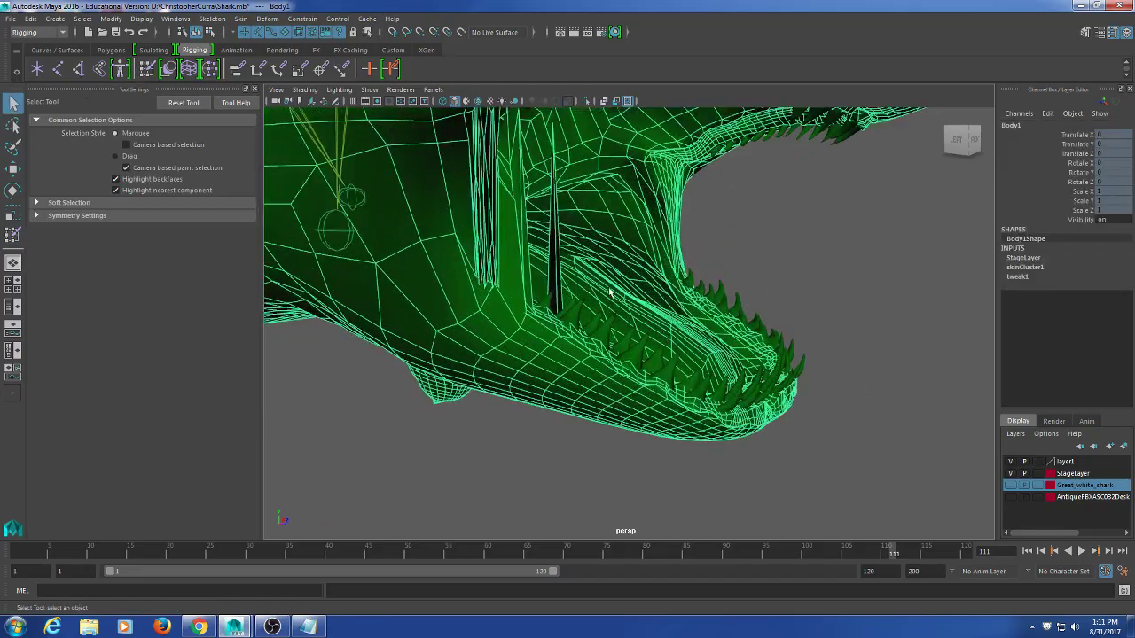
pyautogui.keyDown('alt'); pyautogui.moveTo(610, 291); pyautogui.dragTo(568, 380); pyautogui.keyUp('alt')
pyautogui.scroll(3, 559, 369)
pyautogui.scroll(3, 636, 362)
pyautogui.rightClick(565, 381)
pyautogui.click(563, 382)
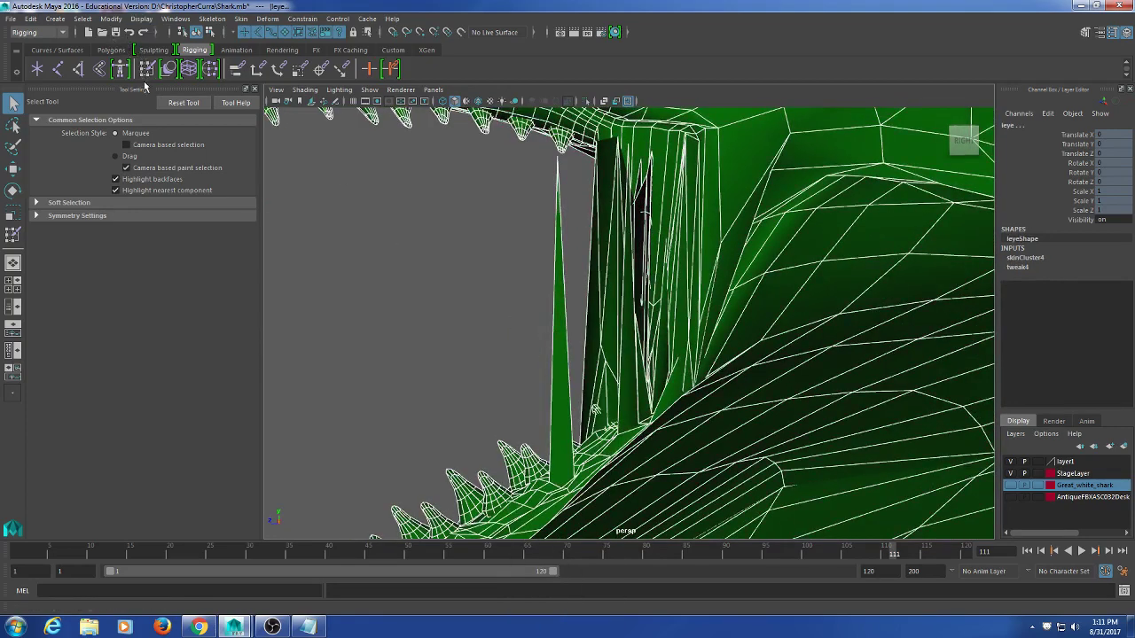
pyautogui.click(409, 281)
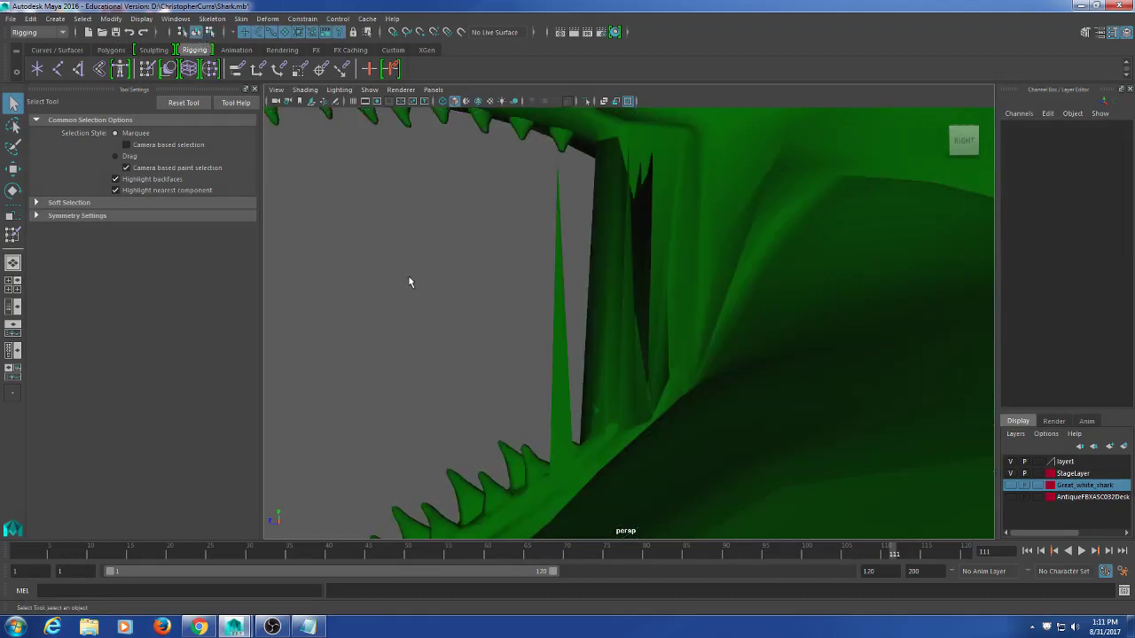
# - Try Paint Skin Weights from the body's vertex mode, leave it and reselect the whole shark body
pyautogui.click(570, 360)
pyautogui.moveTo(563, 297); pyautogui.dragTo(516, 299, button='right')
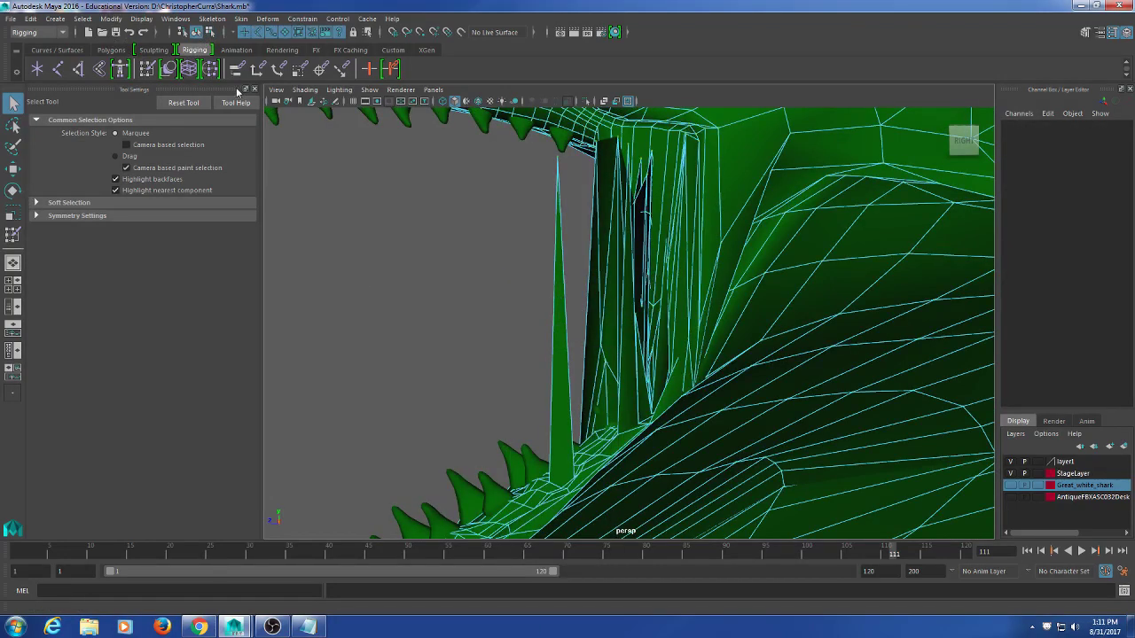
pyautogui.click(148, 71)
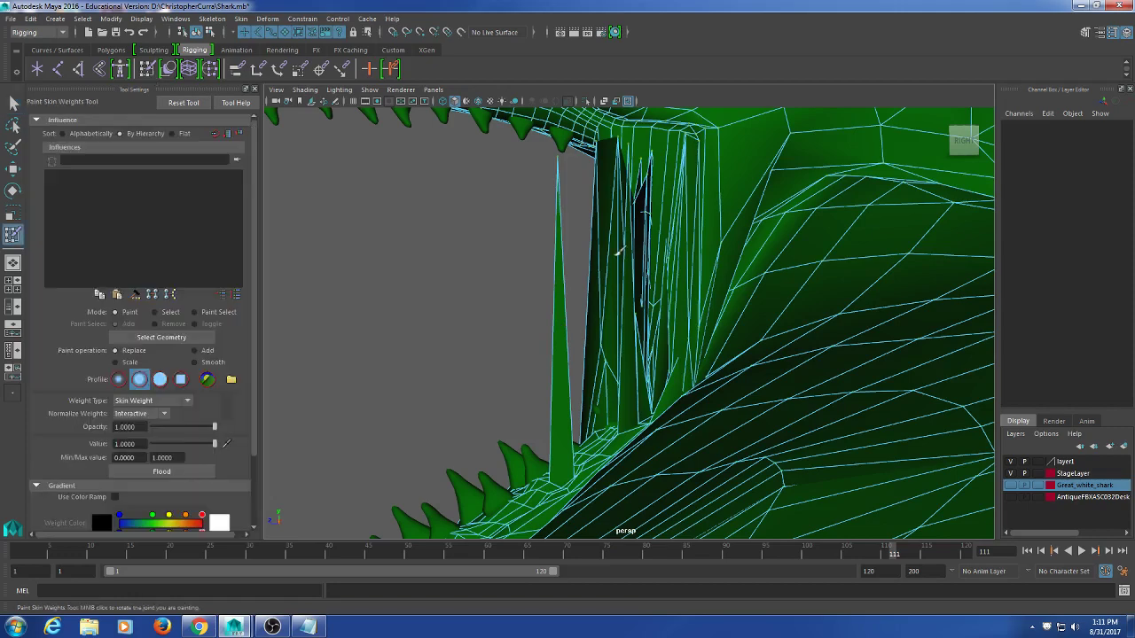
pyautogui.moveTo(616, 251); pyautogui.dragTo(662, 237, button='right')
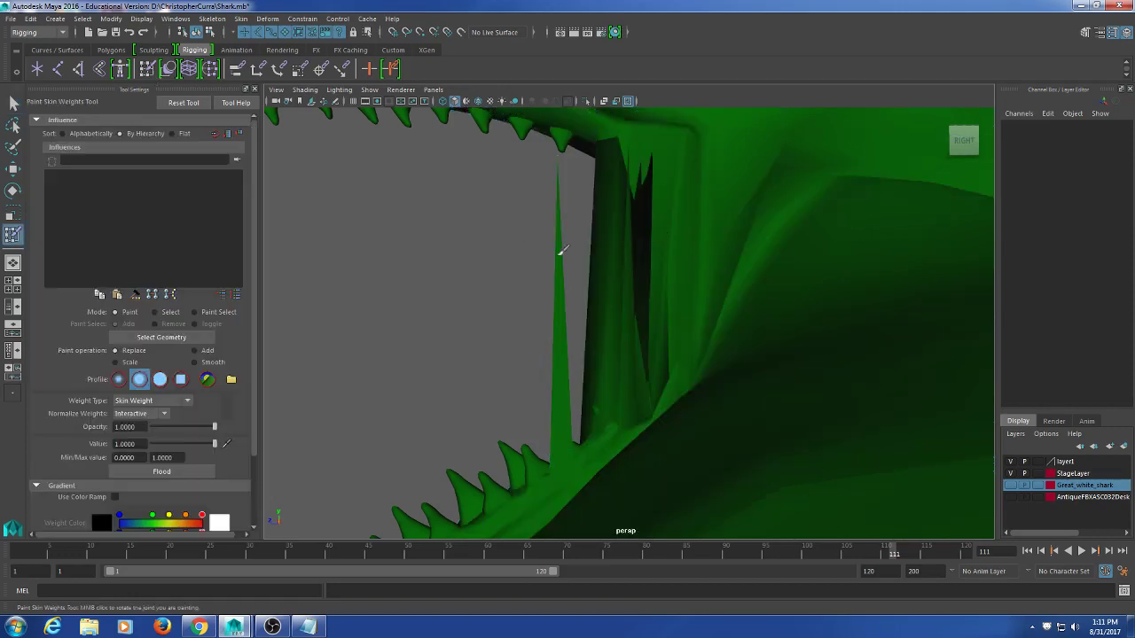
pyautogui.click(13, 104)
pyautogui.click(653, 266)
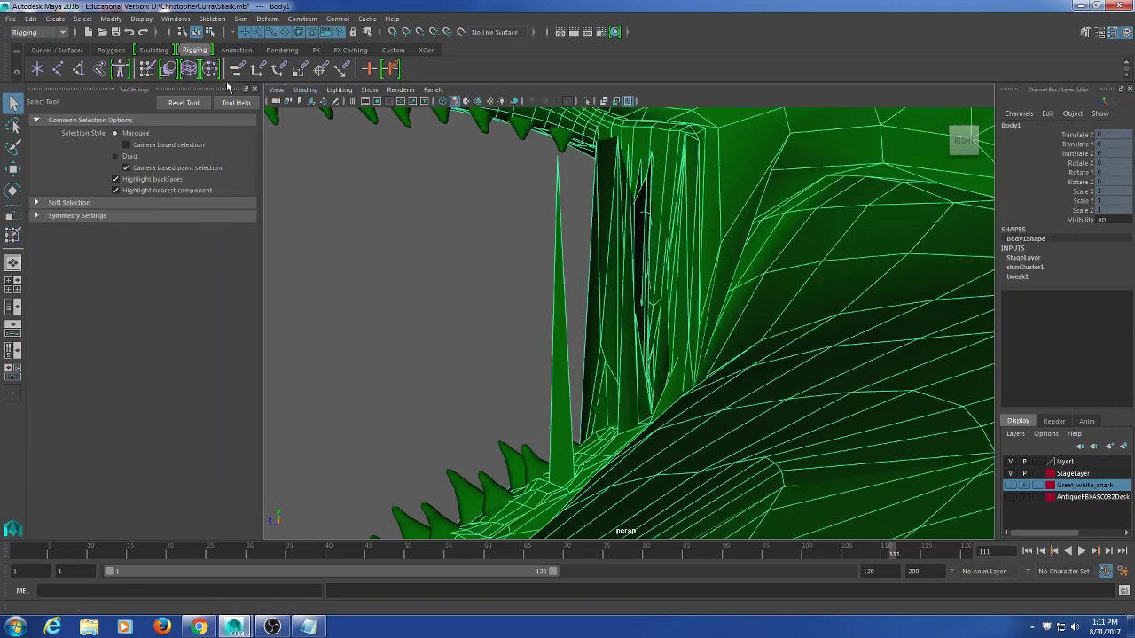
# - Open Paint Skin Weights on the shark body and paint the mouth joint's weight at 0.466 over the skin behind the mouth corner
pyautogui.click(148, 75)
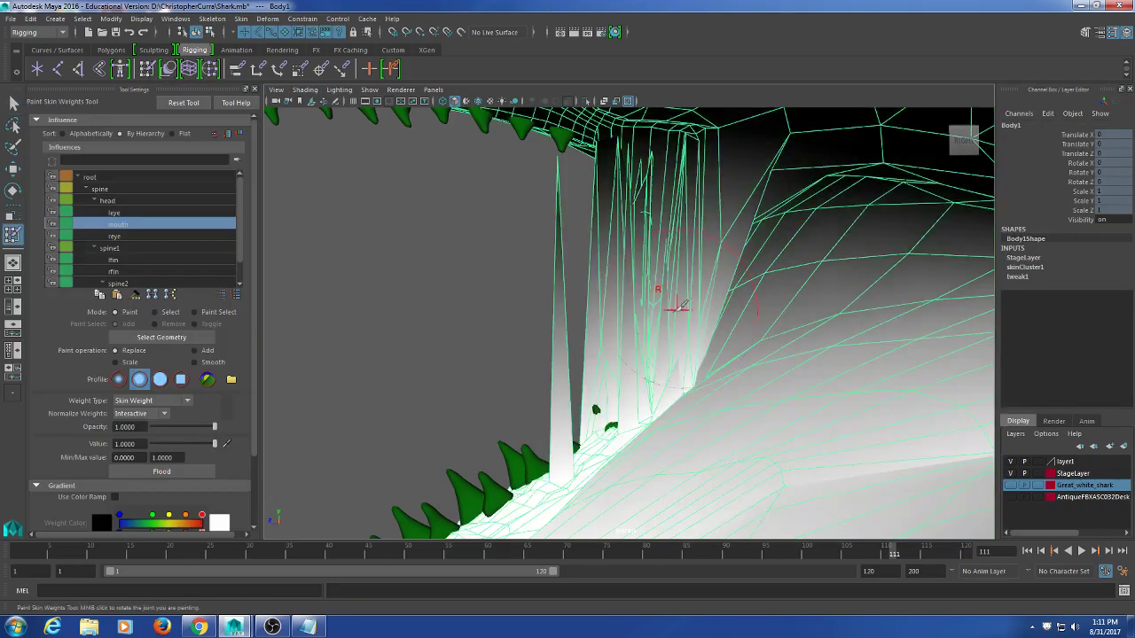
pyautogui.scroll(5, 667, 306)
pyautogui.moveTo(667, 306)
pyautogui.keyDown('alt'); pyautogui.mouseDown()
pyautogui.moveTo(635, 311)
pyautogui.moveTo(628, 328)
pyautogui.moveTo(644, 315)
pyautogui.moveTo(773, 324)
pyautogui.moveTo(581, 412)
pyautogui.moveTo(540, 415)
pyautogui.mouseUp(); pyautogui.keyUp('alt')
pyautogui.scroll(-3, 628, 328)
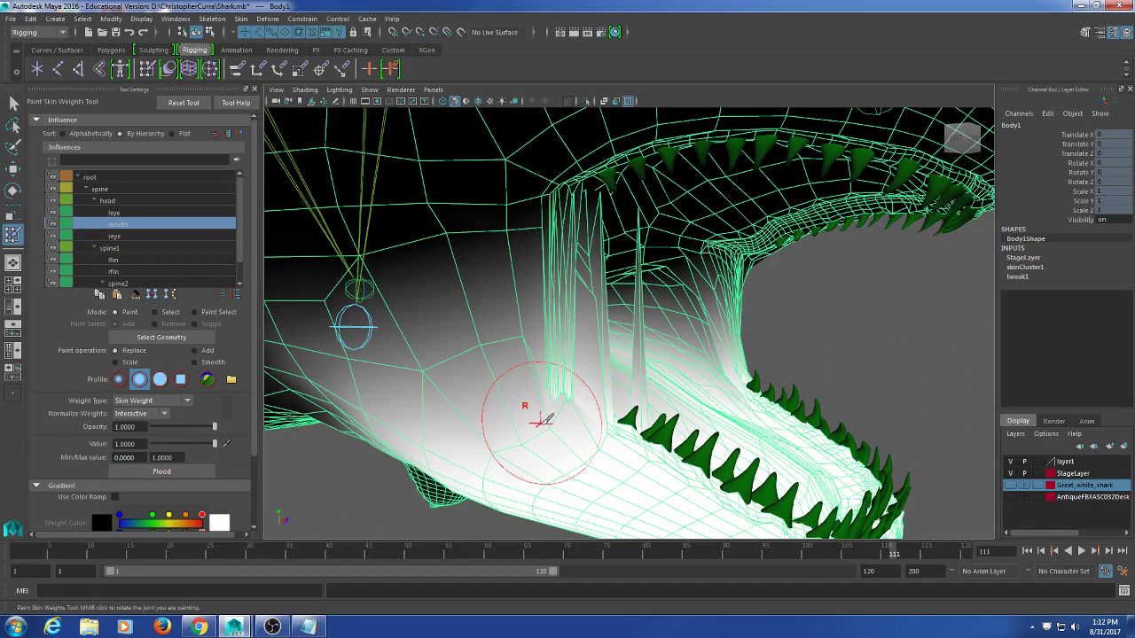
pyautogui.moveTo(674, 387)
pyautogui.keyDown('alt'); pyautogui.mouseDown()
pyautogui.moveTo(666, 398)
pyautogui.moveTo(684, 443)
pyautogui.mouseUp(); pyautogui.keyUp('alt')
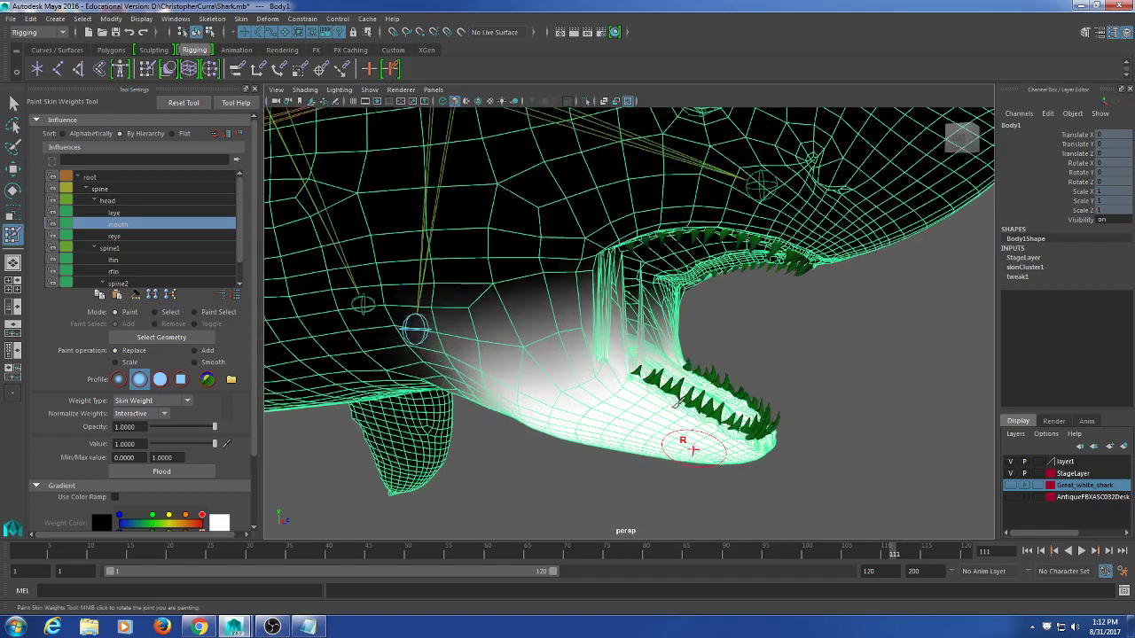
pyautogui.click(180, 445)
pyautogui.moveTo(492, 340); pyautogui.dragTo(606, 336)
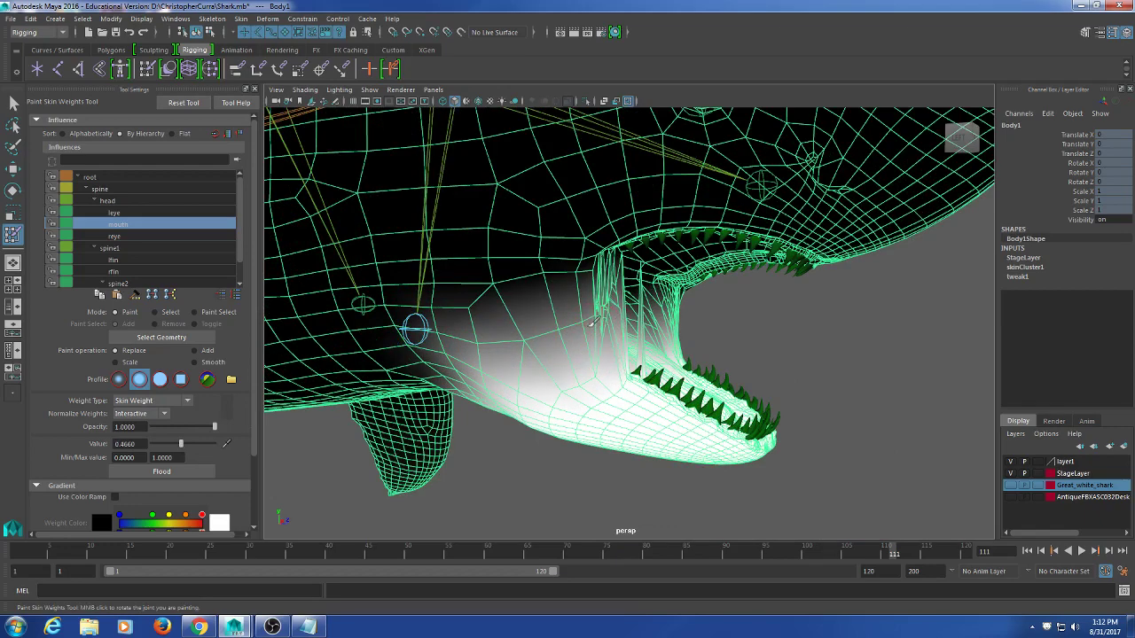
# - Set the brush value to 1 and paint the mouth joint's weight onto the stray vertex spikes inside the mouth corner
pyautogui.moveTo(611, 323)
pyautogui.keyDown('alt'); pyautogui.mouseDown()
pyautogui.moveTo(562, 332)
pyautogui.moveTo(672, 342)
pyautogui.moveTo(494, 329)
pyautogui.moveTo(481, 312)
pyautogui.moveTo(612, 330)
pyautogui.mouseUp(); pyautogui.keyUp('alt')
pyautogui.scroll(2, 621, 344)
pyautogui.scroll(2, 592, 315)
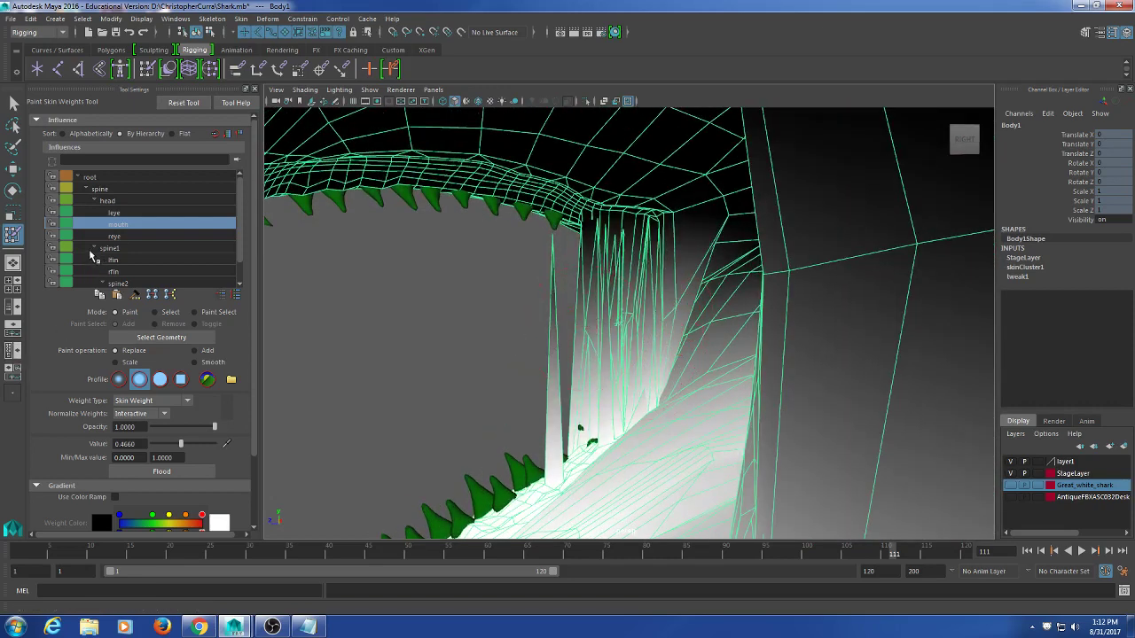
pyautogui.moveTo(181, 447); pyautogui.dragTo(220, 445)
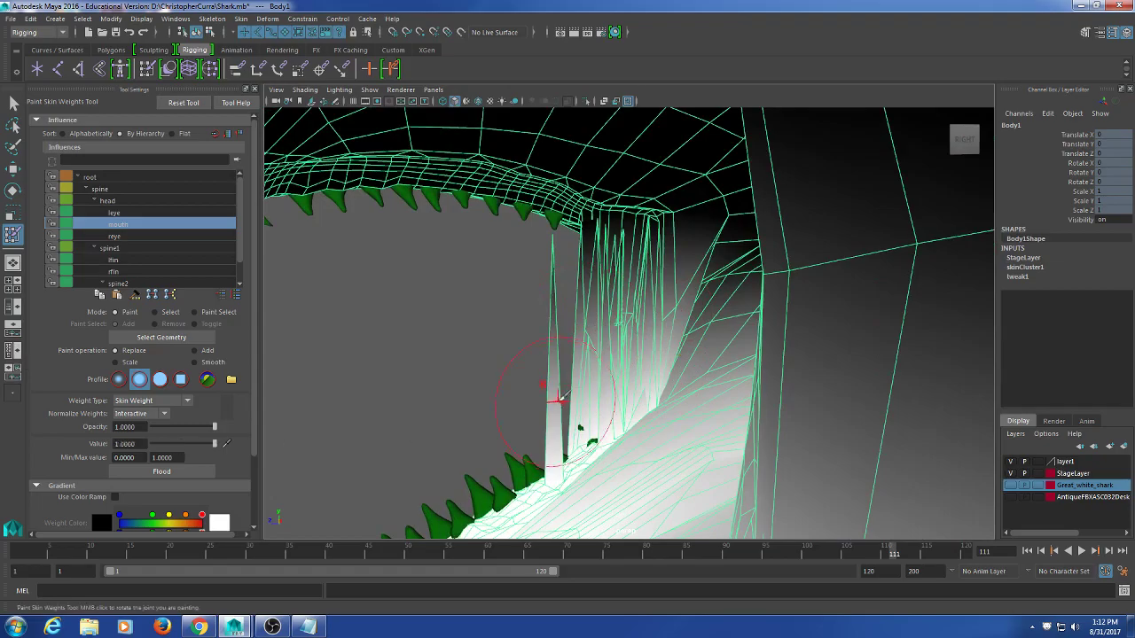
pyautogui.keyDown('alt'); pyautogui.moveTo(579, 282); pyautogui.dragTo(595, 348); pyautogui.keyUp('alt')
pyautogui.keyDown('alt'); pyautogui.moveTo(595, 349); pyautogui.dragTo(714, 344, button='right'); pyautogui.keyUp('alt')
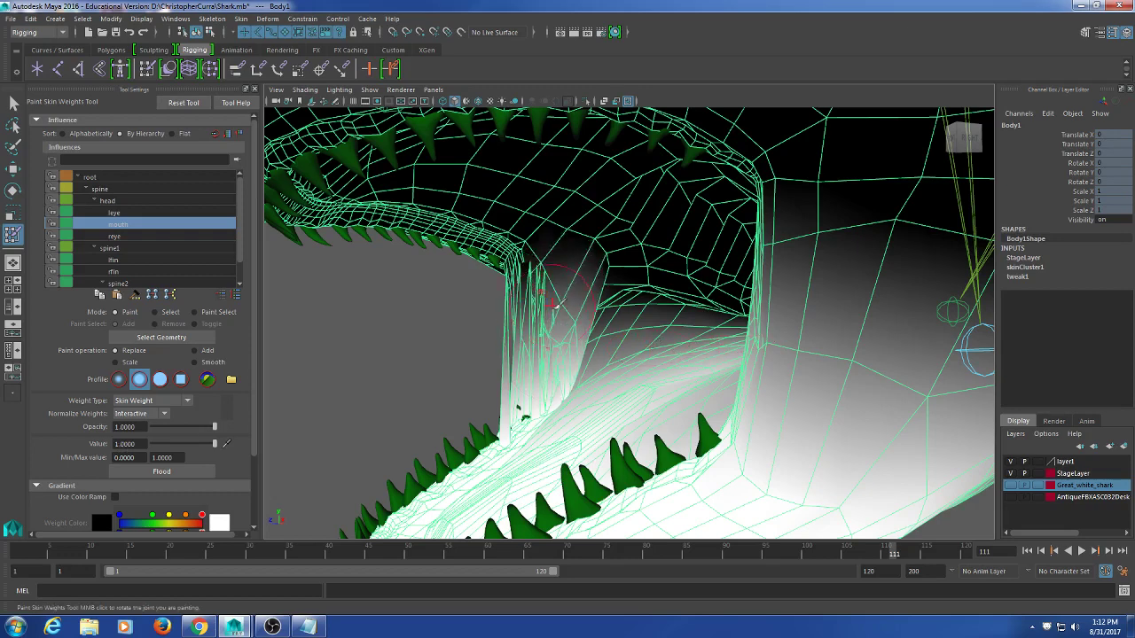
pyautogui.keyDown('alt'); pyautogui.moveTo(557, 325); pyautogui.dragTo(560, 312); pyautogui.keyUp('alt')
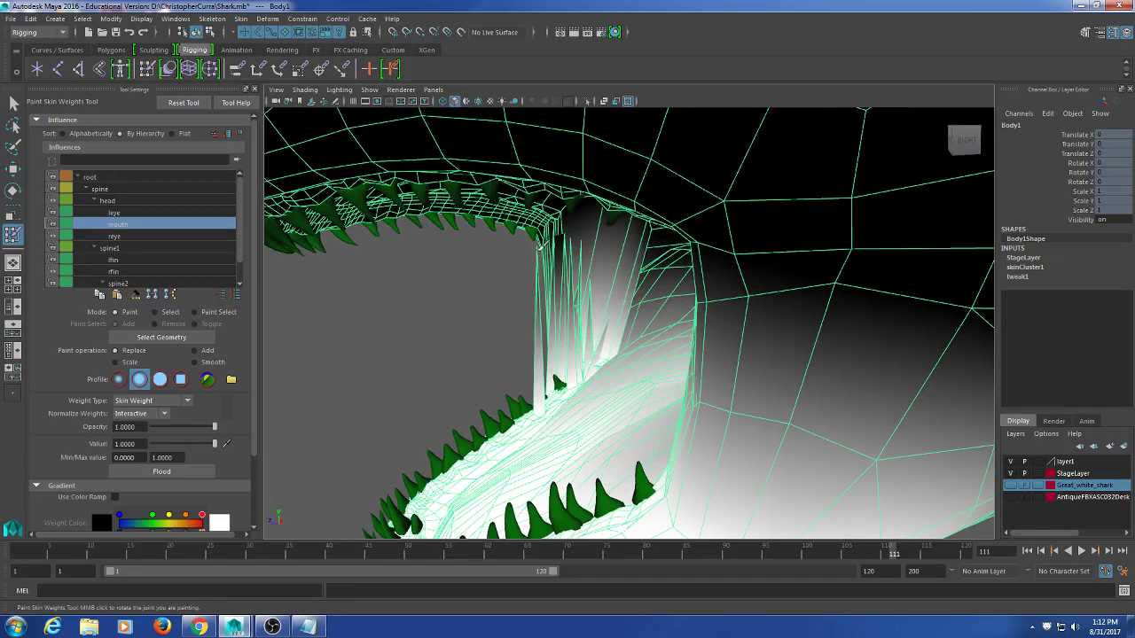
pyautogui.moveTo(539, 248)
pyautogui.keyDown('alt'); pyautogui.mouseDown()
pyautogui.moveTo(739, 418)
pyautogui.moveTo(641, 413)
pyautogui.mouseUp(); pyautogui.keyUp('alt')
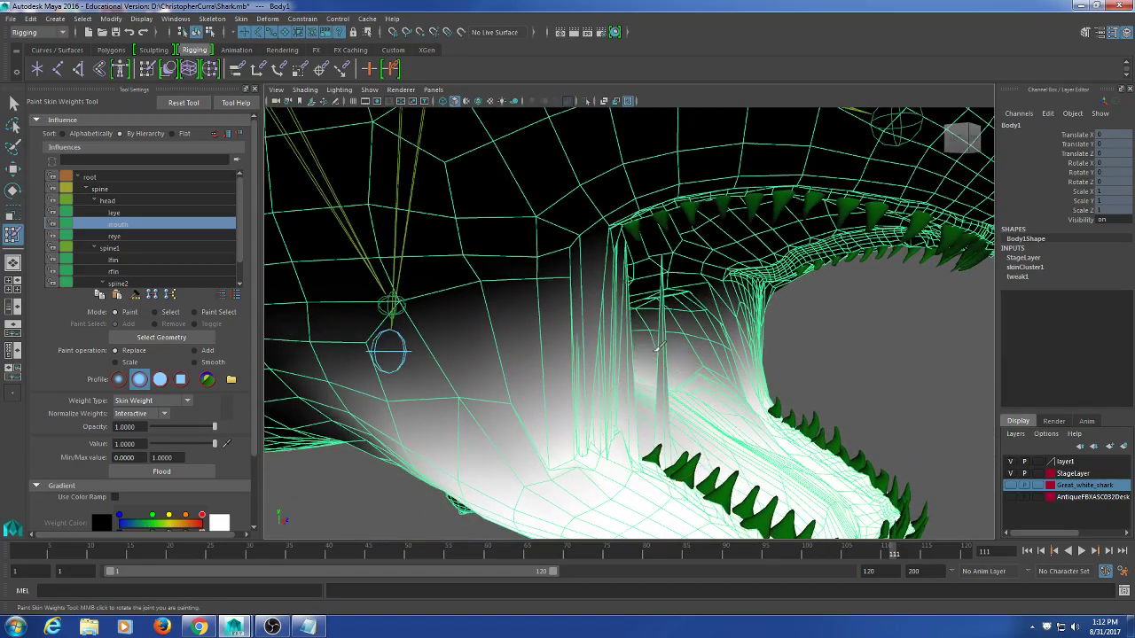
pyautogui.keyDown('alt'); pyautogui.moveTo(657, 348); pyautogui.dragTo(577, 375); pyautogui.keyUp('alt')
pyautogui.moveTo(659, 367)
pyautogui.keyDown('alt'); pyautogui.mouseDown()
pyautogui.moveTo(635, 379)
pyautogui.moveTo(620, 359)
pyautogui.moveTo(650, 376)
pyautogui.moveTo(636, 413)
pyautogui.moveTo(671, 376)
pyautogui.moveTo(655, 381)
pyautogui.moveTo(665, 232)
pyautogui.moveTo(657, 249)
pyautogui.moveTo(681, 234)
pyautogui.moveTo(679, 318)
pyautogui.mouseUp(); pyautogui.keyUp('alt')
pyautogui.click(680, 212)
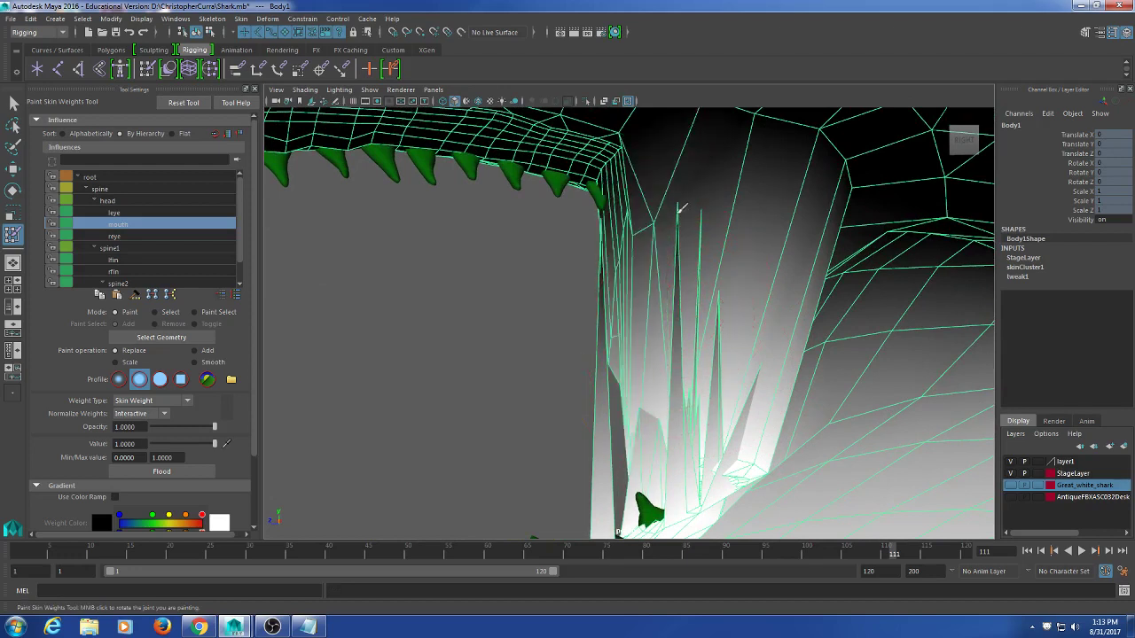
pyautogui.moveTo(700, 281); pyautogui.dragTo(709, 221)
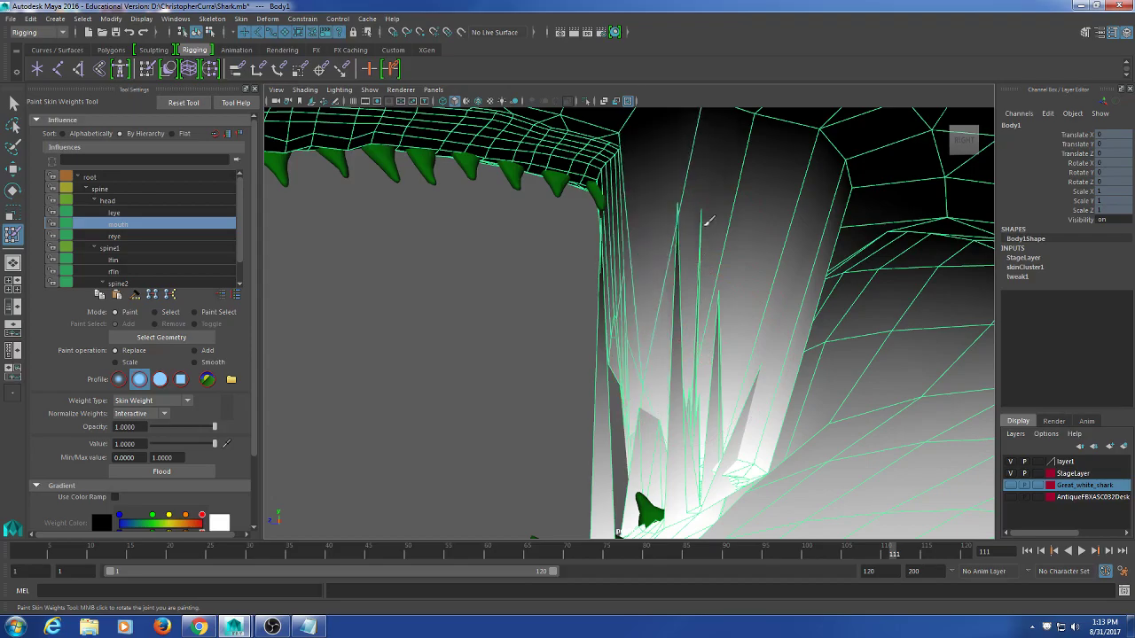
# - Set the brush value to 0.3884 and paint the mouth joint's weight around the jaw hinge on the shark's left side
pyautogui.moveTo(720, 321)
pyautogui.keyDown('alt'); pyautogui.mouseDown()
pyautogui.moveTo(615, 329)
pyautogui.moveTo(810, 324)
pyautogui.moveTo(788, 346)
pyautogui.moveTo(624, 355)
pyautogui.moveTo(699, 353)
pyautogui.mouseUp(); pyautogui.keyUp('alt')
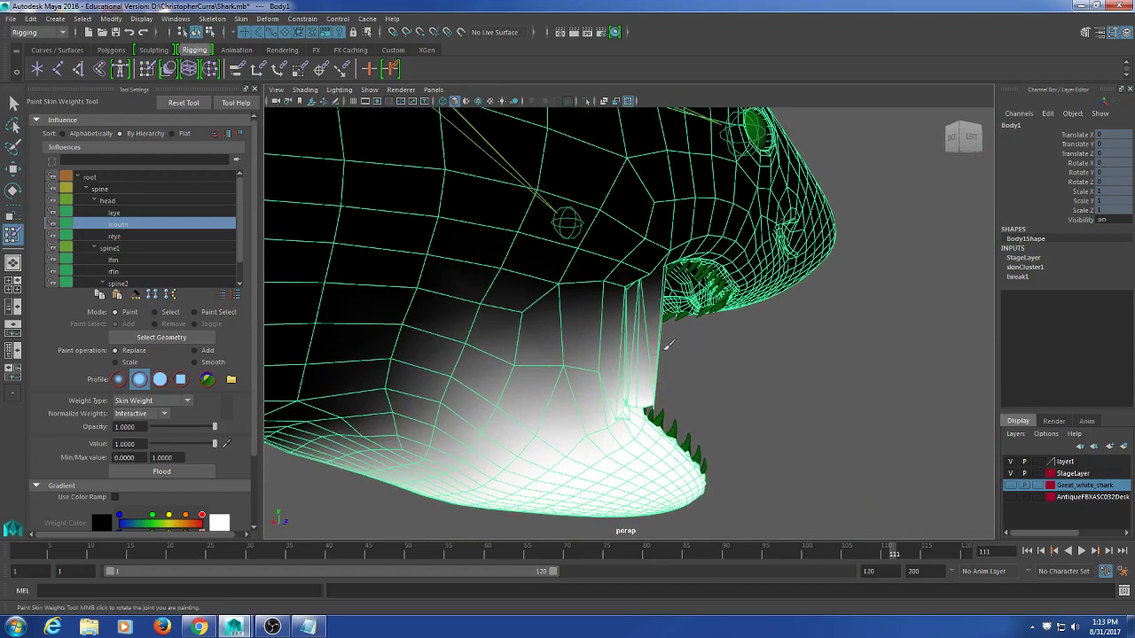
pyautogui.keyDown('alt'); pyautogui.moveTo(669, 346); pyautogui.dragTo(779, 321); pyautogui.keyUp('alt')
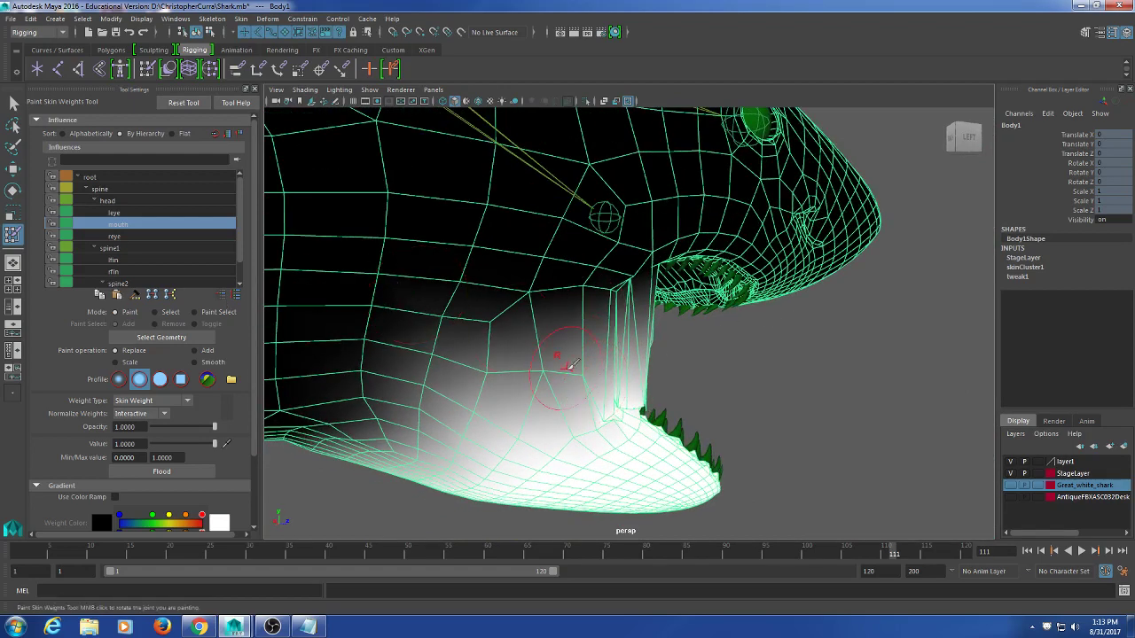
pyautogui.click(176, 443)
pyautogui.moveTo(682, 457)
pyautogui.mouseDown()
pyautogui.moveTo(634, 408)
pyautogui.moveTo(585, 386)
pyautogui.moveTo(618, 396)
pyautogui.moveTo(609, 426)
pyautogui.mouseUp()
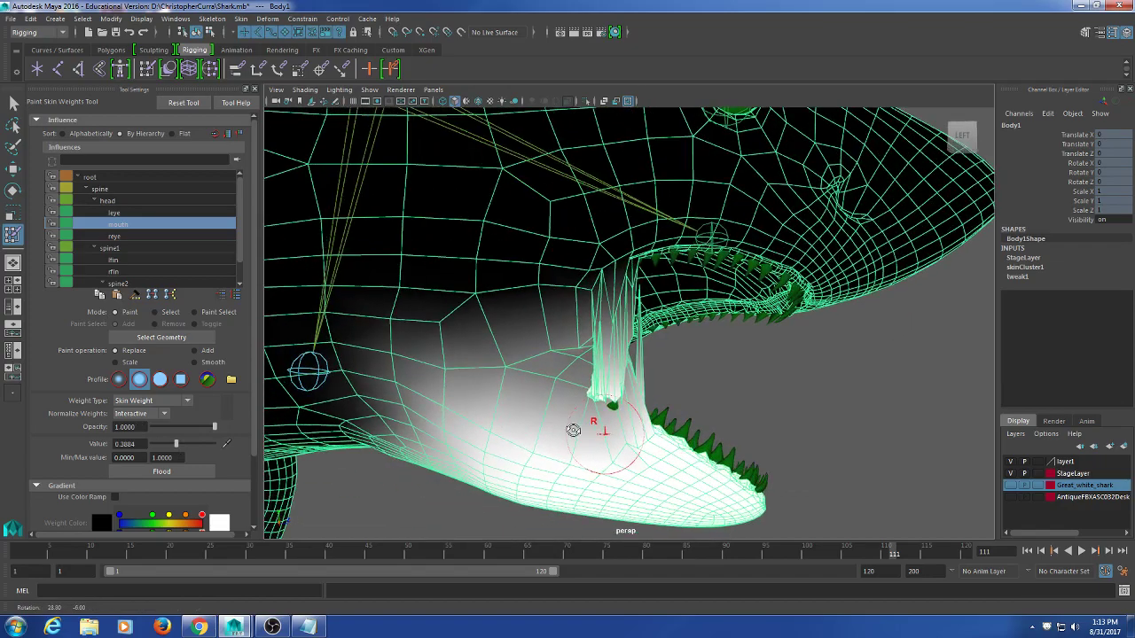
pyautogui.keyDown('alt'); pyautogui.moveTo(585, 363); pyautogui.dragTo(601, 409); pyautogui.keyUp('alt')
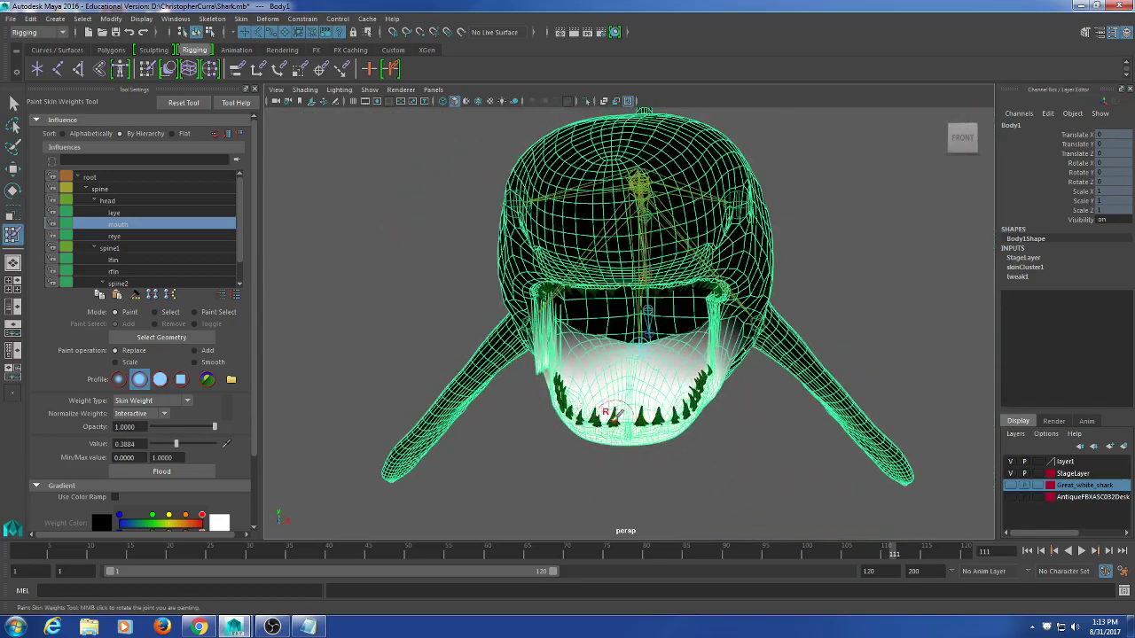
# - Mirror the shark body's skin weights with the current settings, undo that mirror, and mirror the weights again
pyautogui.click(240, 19)
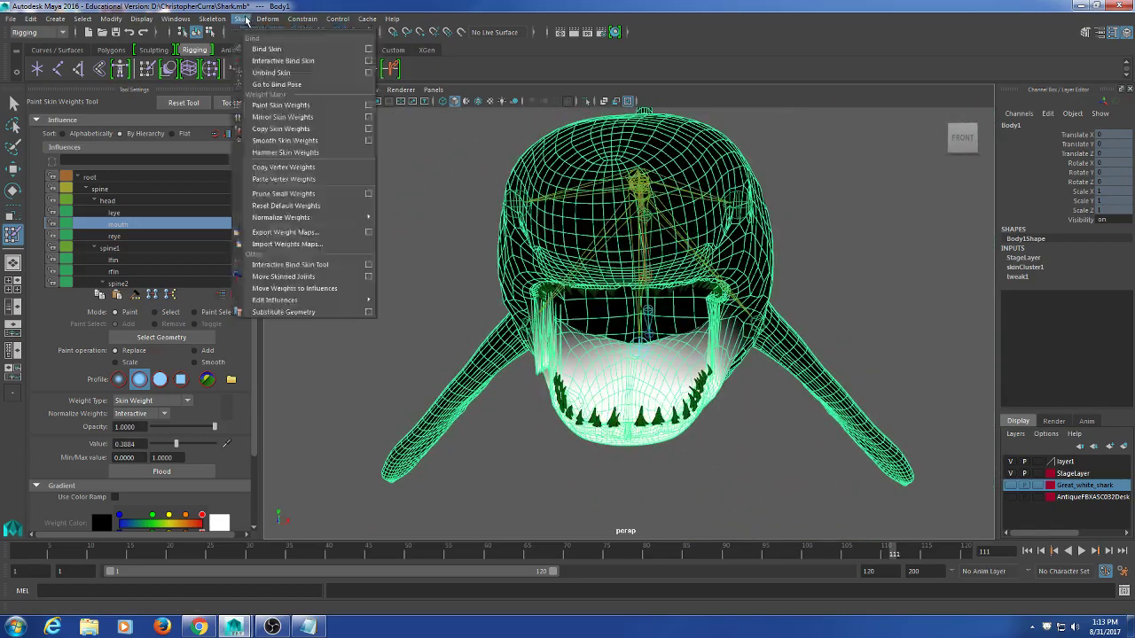
pyautogui.click(300, 121)
pyautogui.hotkey('ctrl', 'z')
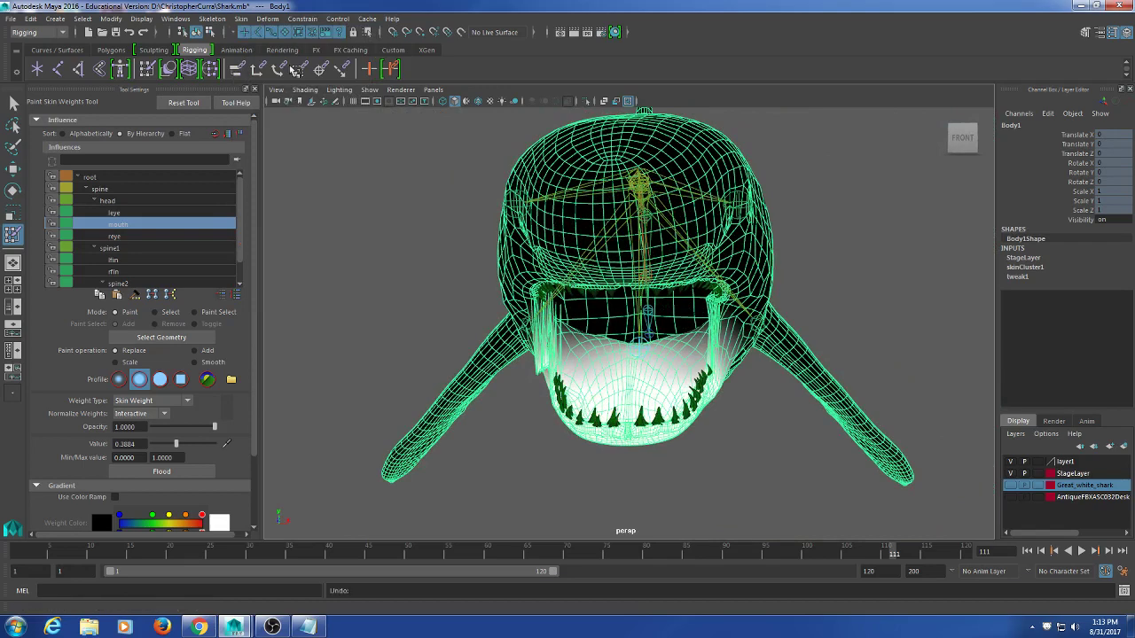
pyautogui.click(240, 18)
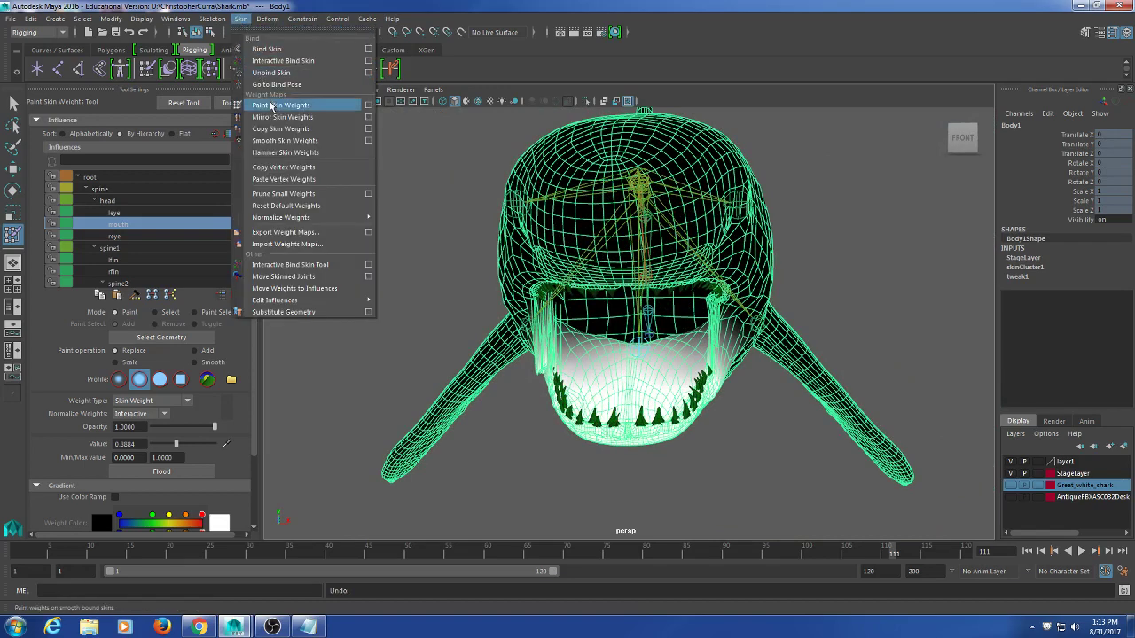
pyautogui.click(282, 113)
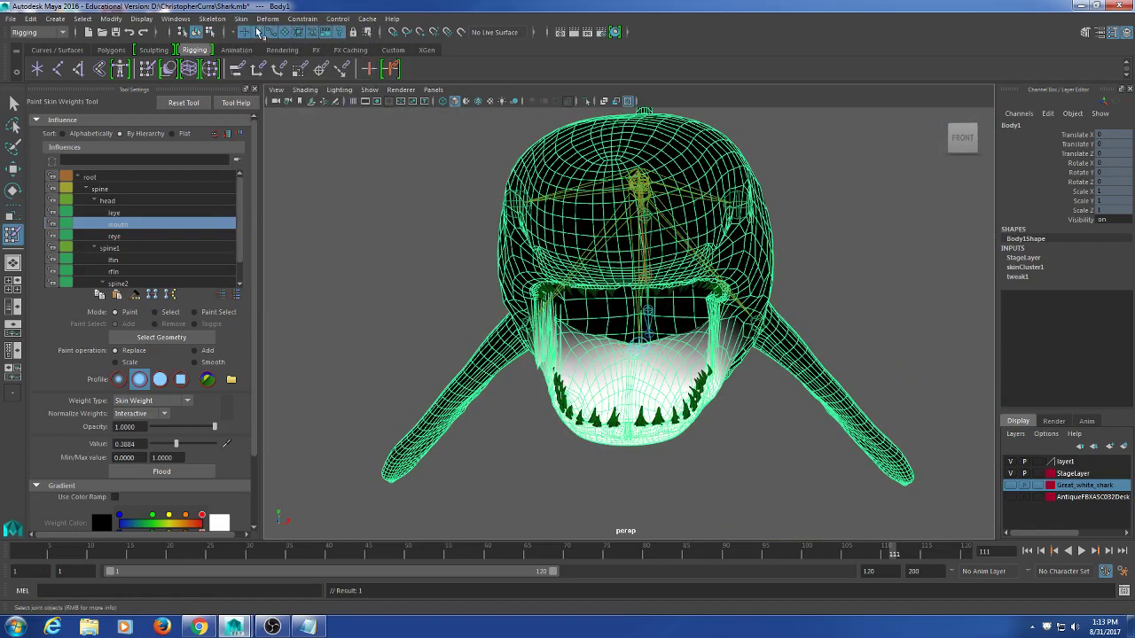
# - Mirror the weights across YZ from positive to negative, trying Ray cast and then Closest point on surface as the surface association
pyautogui.click(241, 19)
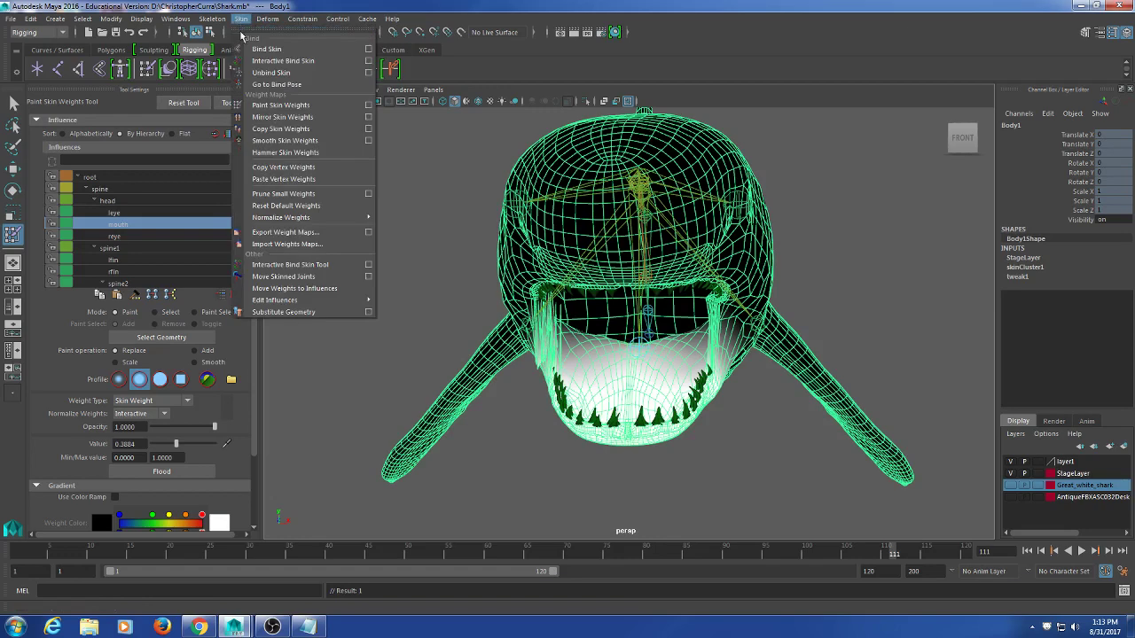
pyautogui.click(367, 118)
pyautogui.keyDown('alt'); pyautogui.moveTo(521, 260); pyautogui.dragTo(485, 252); pyautogui.keyUp('alt')
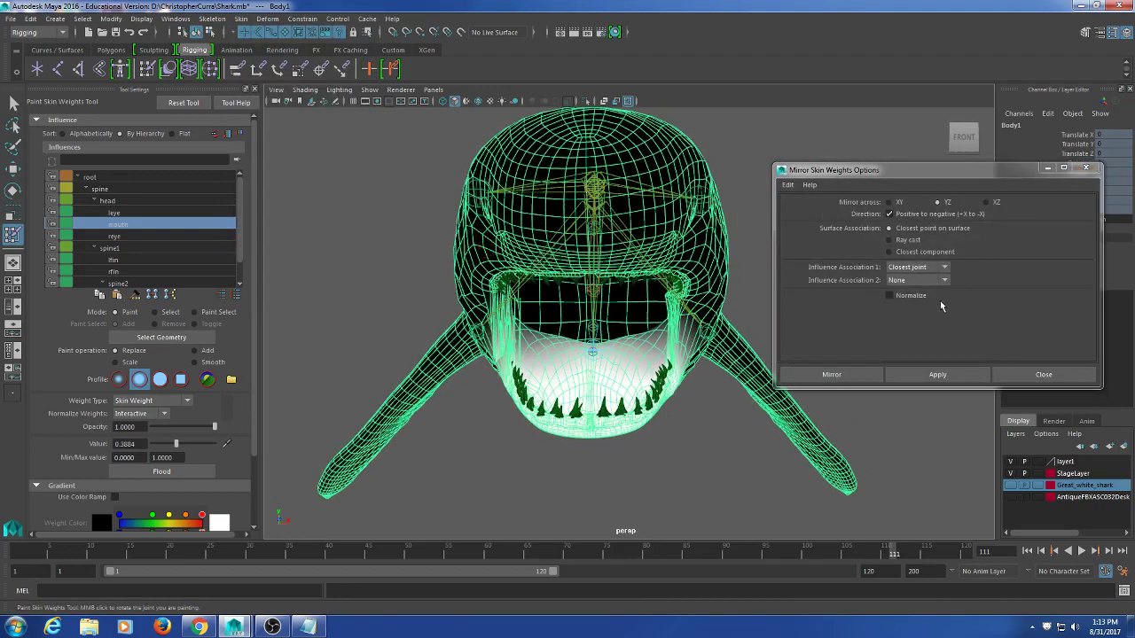
pyautogui.click(911, 241)
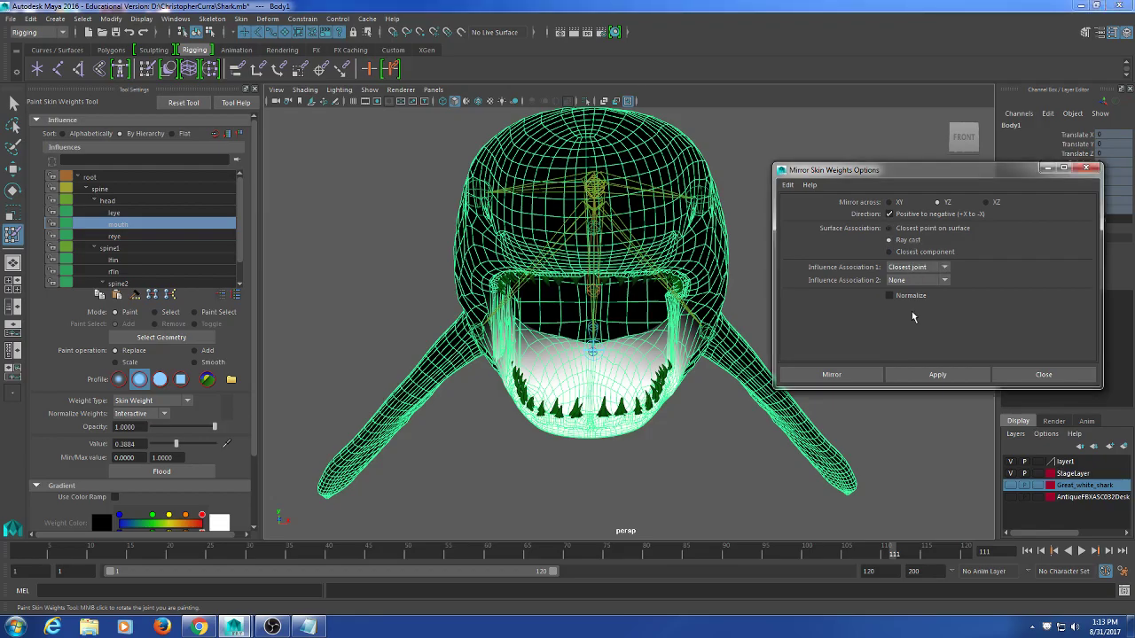
pyautogui.click(931, 376)
pyautogui.moveTo(700, 332)
pyautogui.keyDown('alt'); pyautogui.mouseDown()
pyautogui.moveTo(603, 329)
pyautogui.moveTo(700, 332)
pyautogui.mouseUp(); pyautogui.keyUp('alt')
pyautogui.click(950, 252)
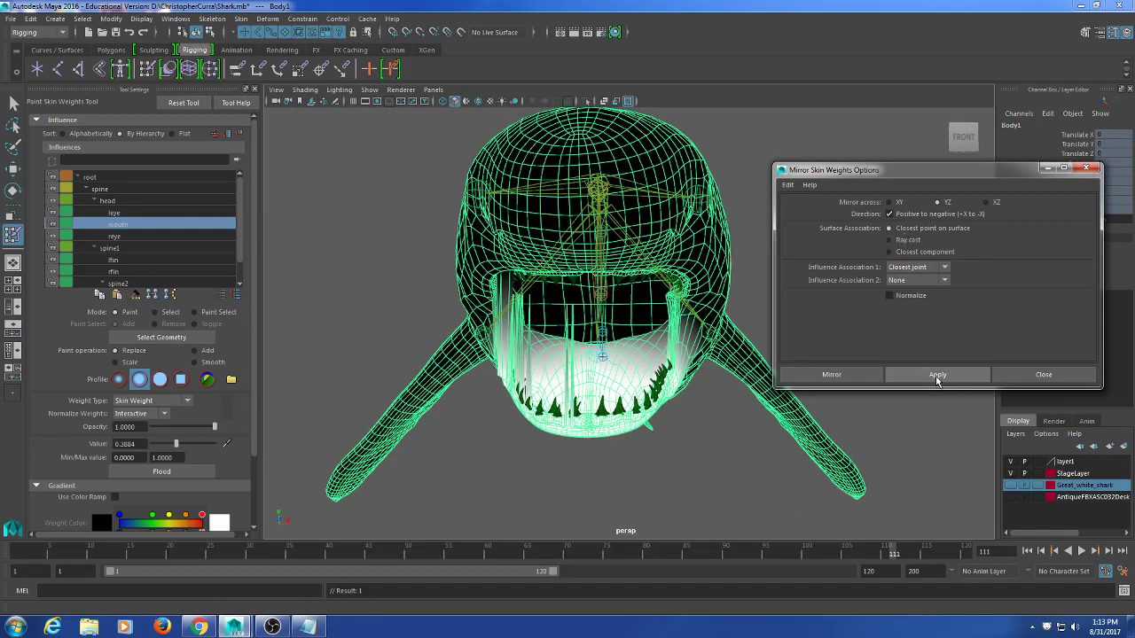
# - Review the mirror's influence association choices, keep Closest joint and None, and close the mirror options
pyautogui.click(941, 280)
pyautogui.click(1008, 284)
pyautogui.click(943, 268)
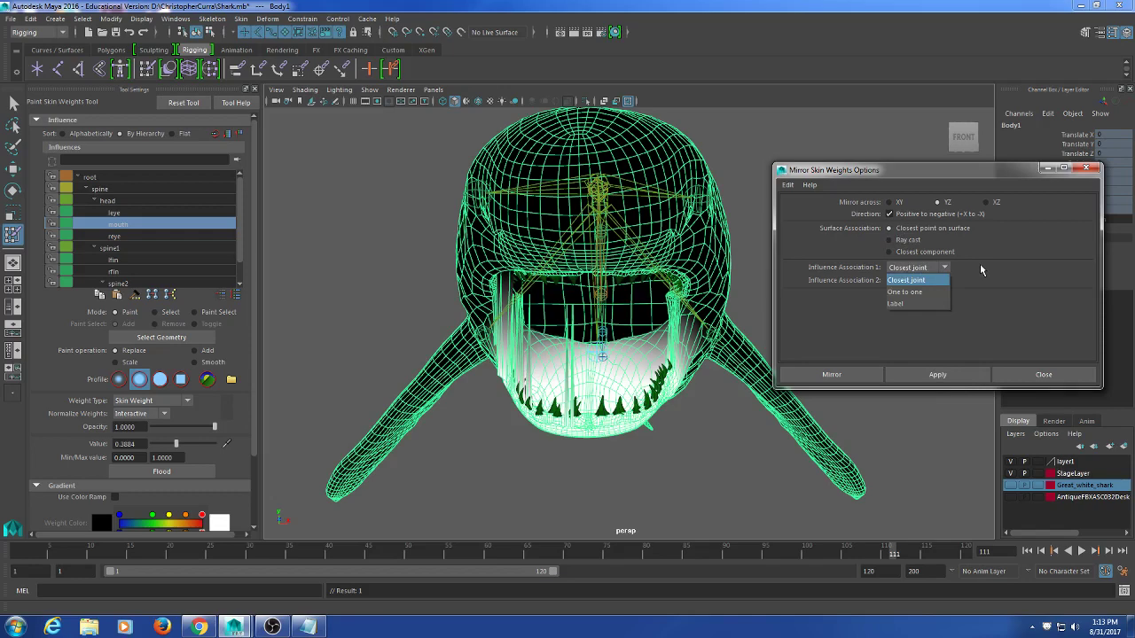
pyautogui.click(980, 264)
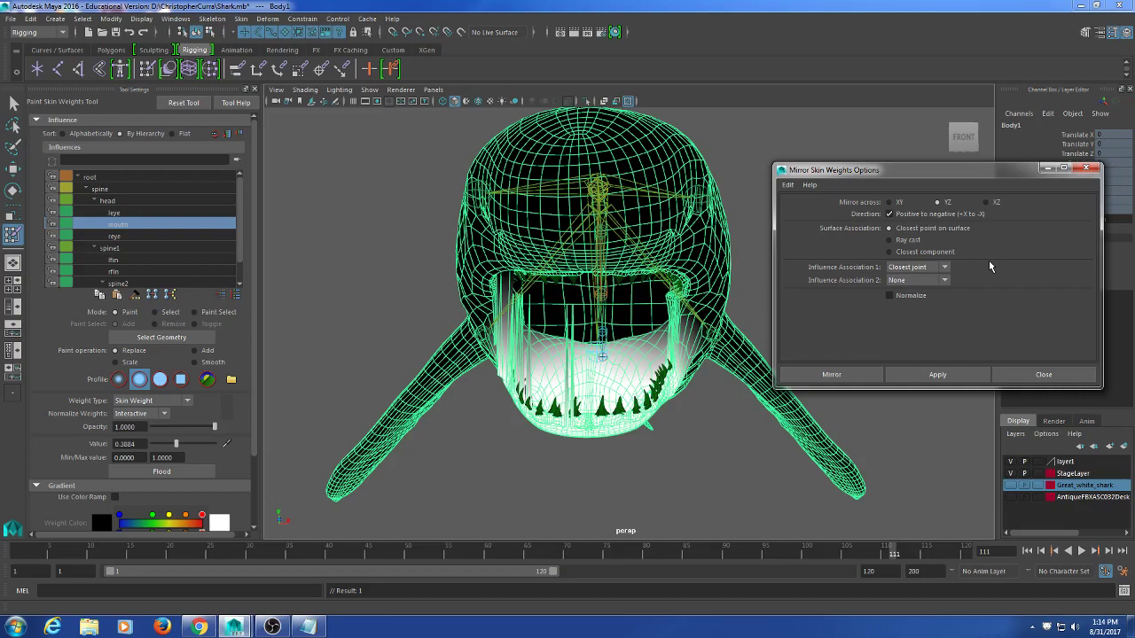
pyautogui.keyDown('alt'); pyautogui.moveTo(703, 251); pyautogui.dragTo(637, 235); pyautogui.keyUp('alt')
pyautogui.click(1051, 374)
# - Switch to the head joint, set the brush value to 1, and paint its weight over the upper part of the lower jaw
pyautogui.keyDown('alt'); pyautogui.moveTo(592, 272); pyautogui.dragTo(635, 267); pyautogui.keyUp('alt')
pyautogui.click(111, 201)
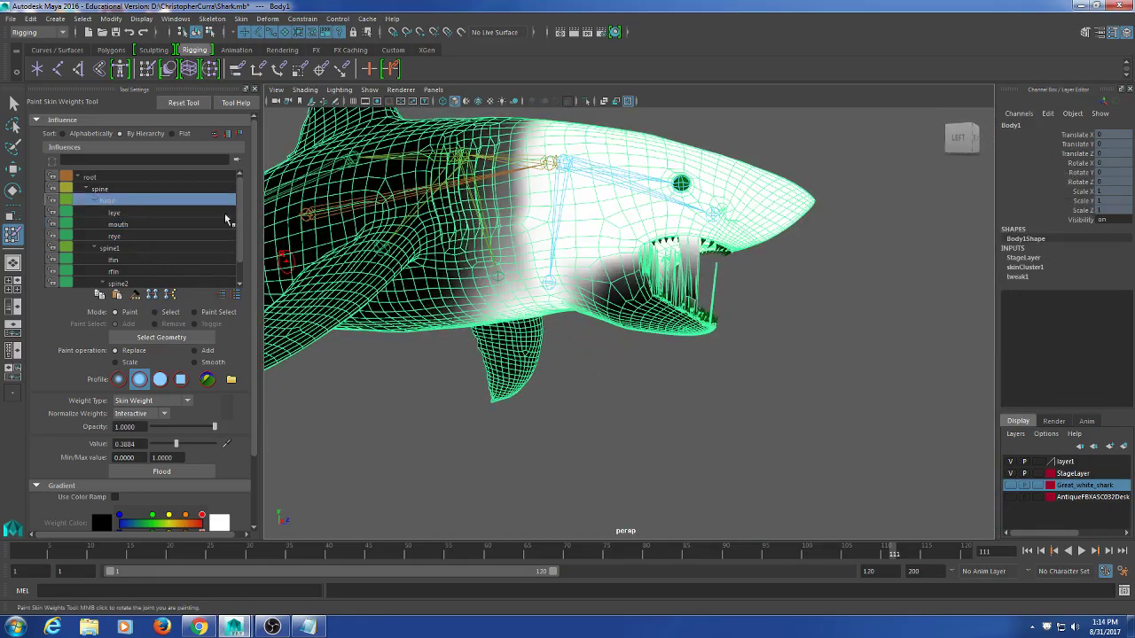
pyautogui.moveTo(570, 304)
pyautogui.keyDown('alt'); pyautogui.mouseDown()
pyautogui.moveTo(453, 239)
pyautogui.moveTo(375, 319)
pyautogui.moveTo(435, 299)
pyautogui.moveTo(446, 354)
pyautogui.moveTo(621, 314)
pyautogui.moveTo(565, 321)
pyautogui.mouseUp(); pyautogui.keyUp('alt')
pyautogui.keyDown('alt'); pyautogui.moveTo(498, 314); pyautogui.dragTo(703, 338); pyautogui.keyUp('alt')
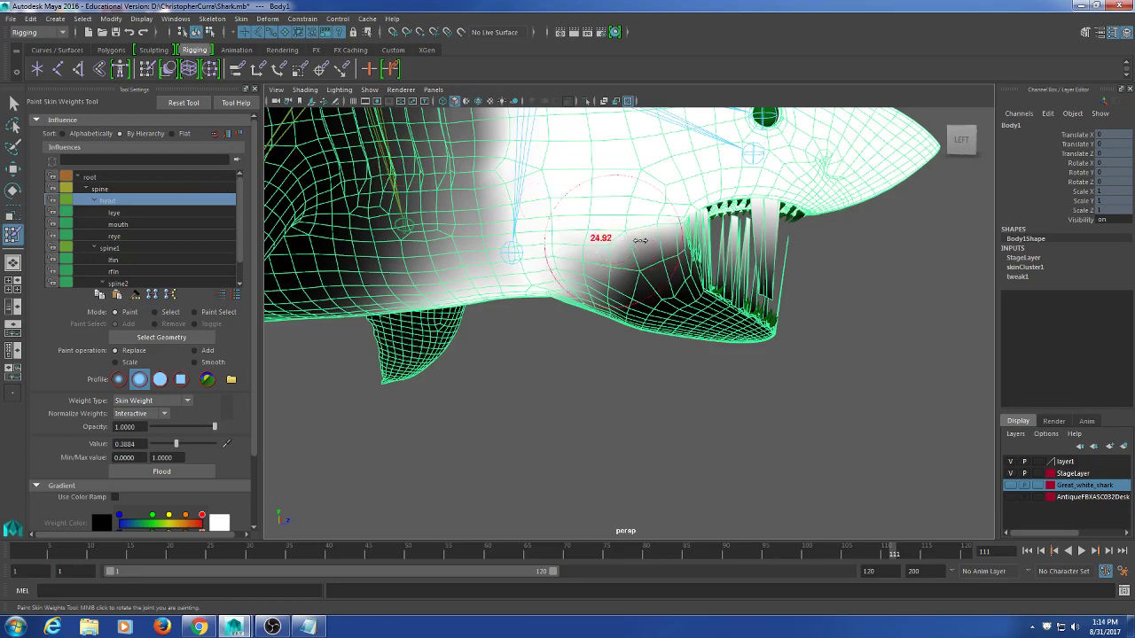
pyautogui.keyDown('alt'); pyautogui.moveTo(643, 290); pyautogui.dragTo(655, 292); pyautogui.keyUp('alt')
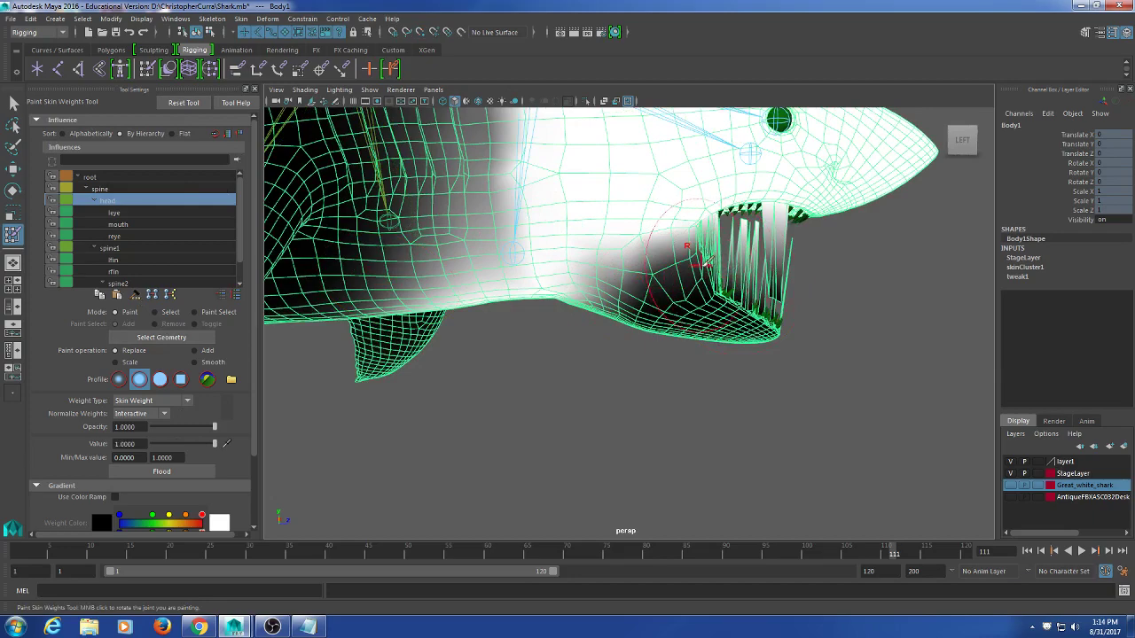
pyautogui.moveTo(644, 222)
pyautogui.mouseDown()
pyautogui.moveTo(578, 319)
pyautogui.moveTo(707, 266)
pyautogui.moveTo(760, 281)
pyautogui.mouseUp()
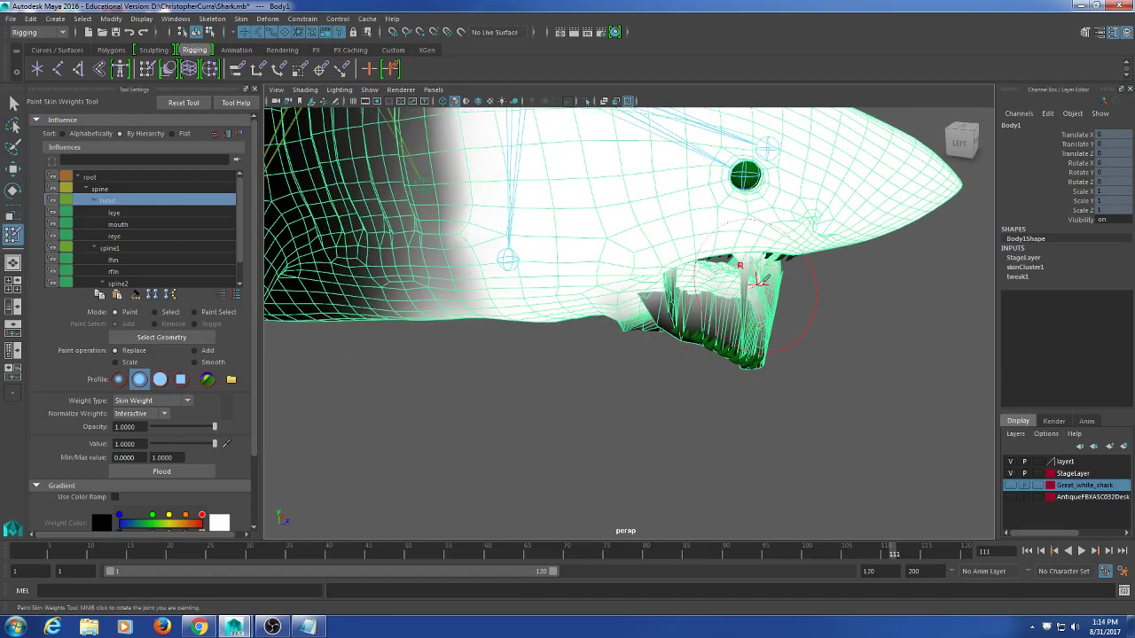
# - Paint the head joint's weight at value 1 over the stretched lower jaw and teeth on the shark's left side
pyautogui.scroll(-3, 761, 280)
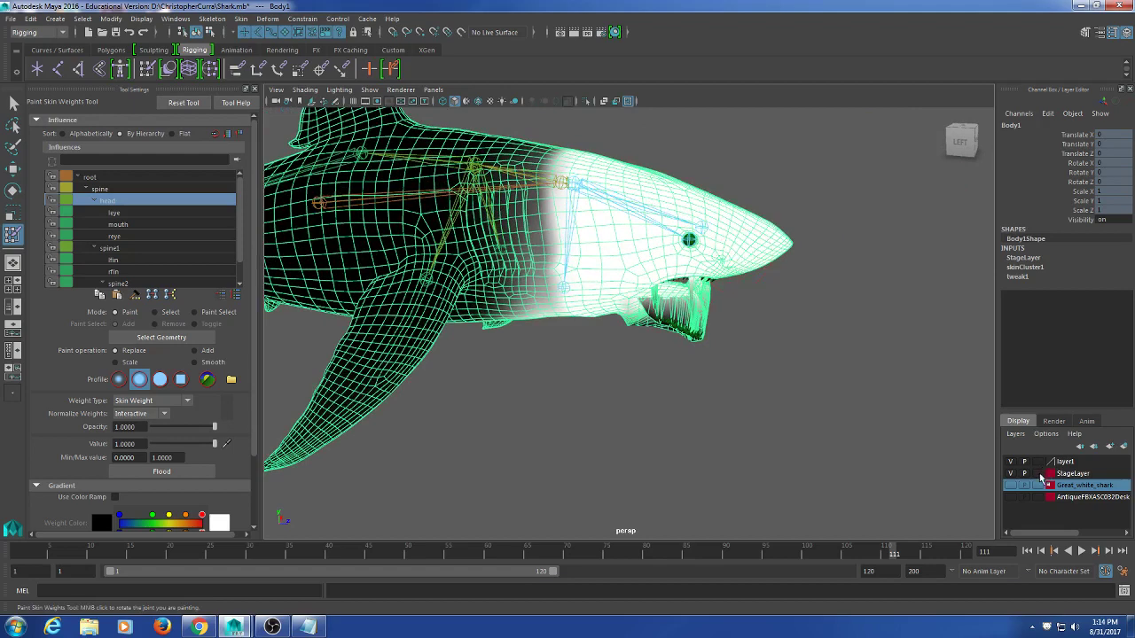
pyautogui.keyDown('alt'); pyautogui.moveTo(718, 319); pyautogui.dragTo(700, 302); pyautogui.keyUp('alt')
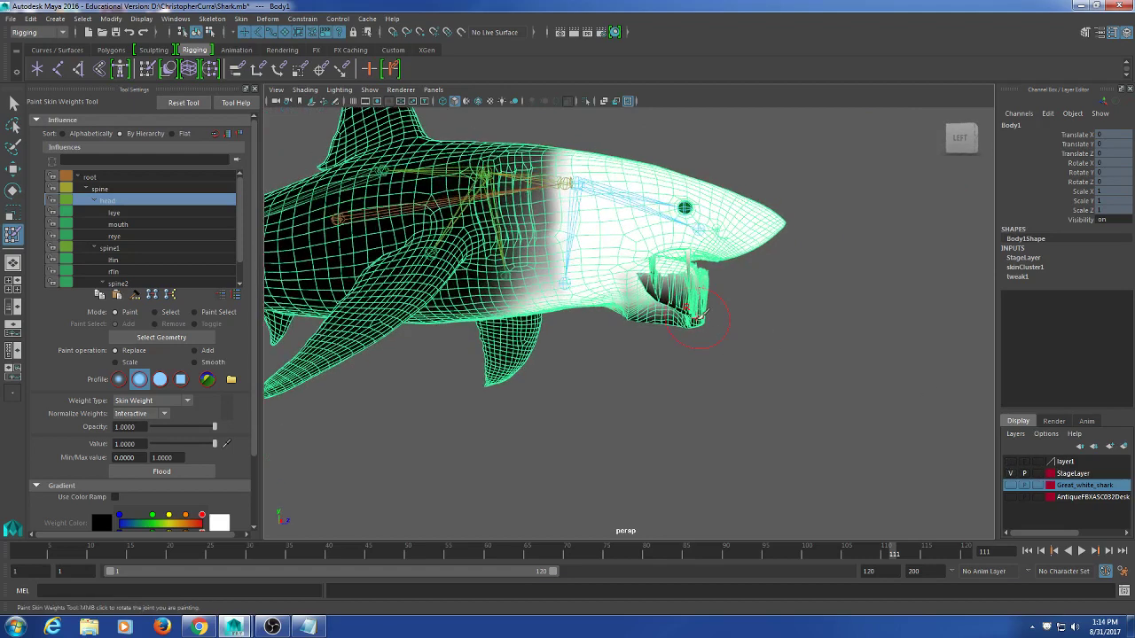
pyautogui.scroll(5, 701, 301)
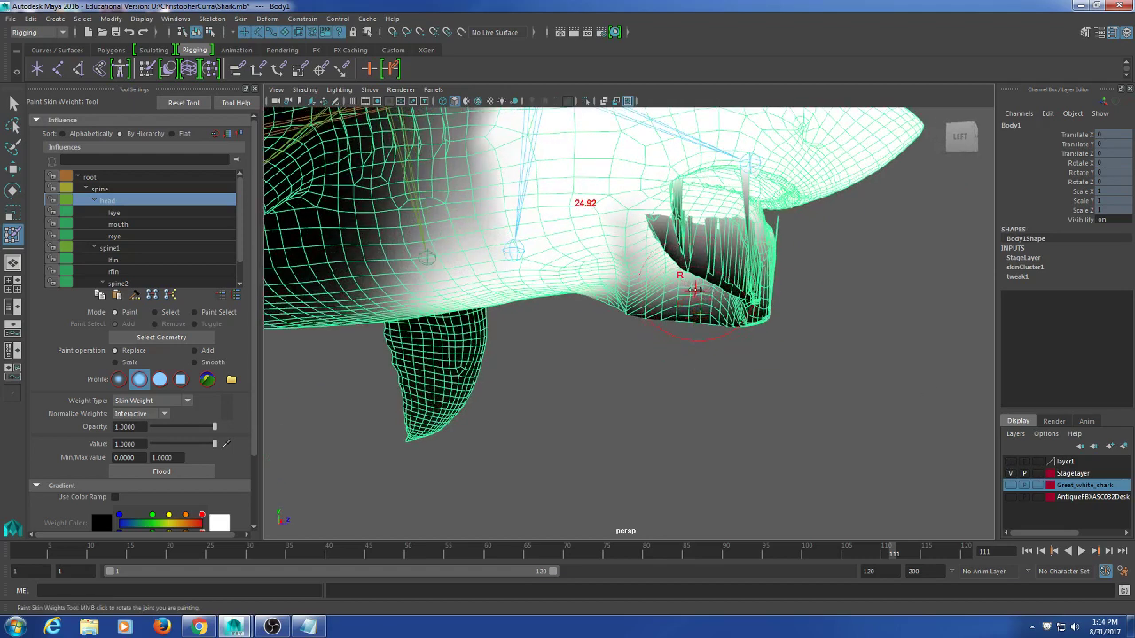
pyautogui.moveTo(712, 286)
pyautogui.mouseDown(button='middle')
pyautogui.moveTo(712, 226)
pyautogui.moveTo(772, 160)
pyautogui.moveTo(824, 140)
pyautogui.moveTo(804, 166)
pyautogui.mouseUp(button='middle')
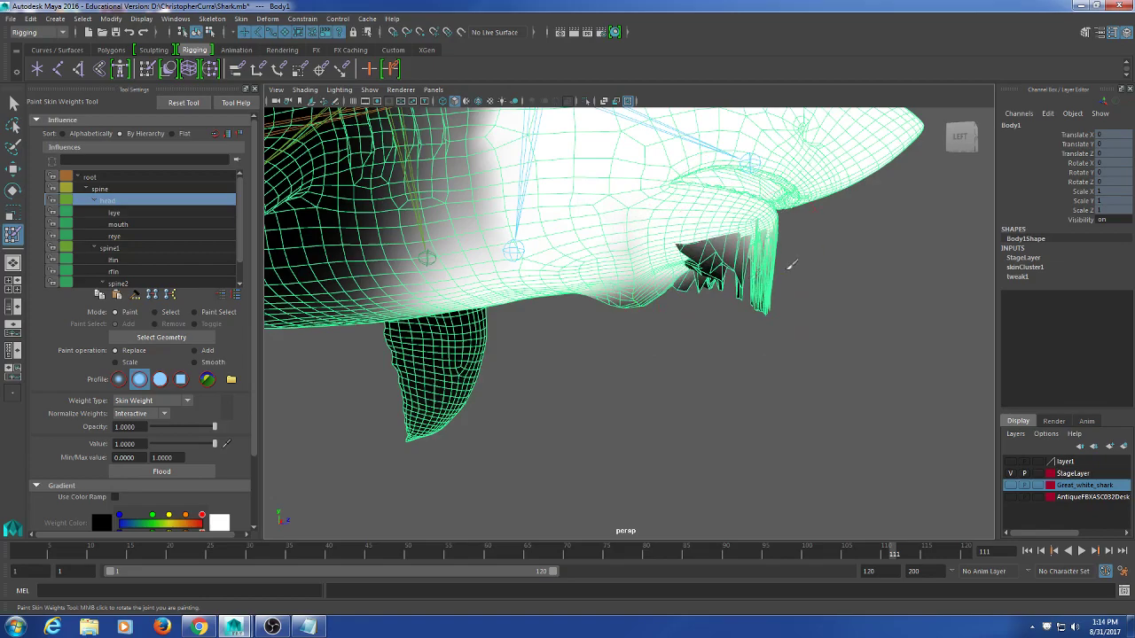
pyautogui.moveTo(791, 264); pyautogui.dragTo(746, 295, button='middle')
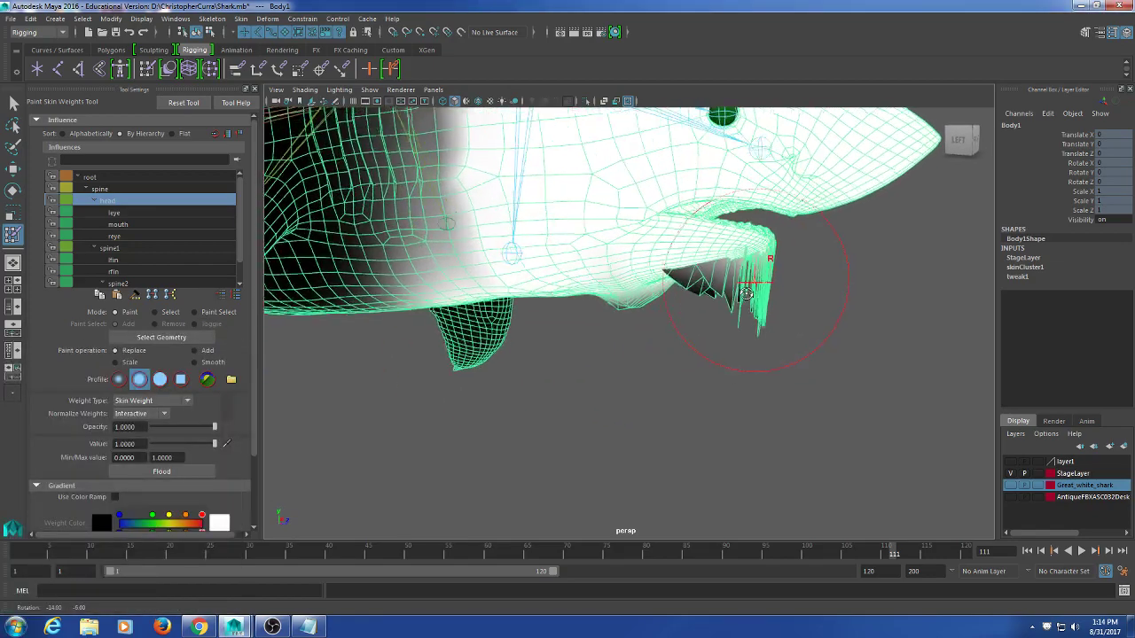
# - Paint the head joint's full weight over the stretched front teeth and lower jaw on the shark's right side
pyautogui.keyDown('alt'); pyautogui.moveTo(746, 295); pyautogui.dragTo(445, 268); pyautogui.keyUp('alt')
pyautogui.moveTo(614, 271)
pyautogui.mouseDown()
pyautogui.moveTo(651, 261)
pyautogui.moveTo(521, 288)
pyautogui.moveTo(551, 257)
pyautogui.moveTo(509, 266)
pyautogui.mouseUp()
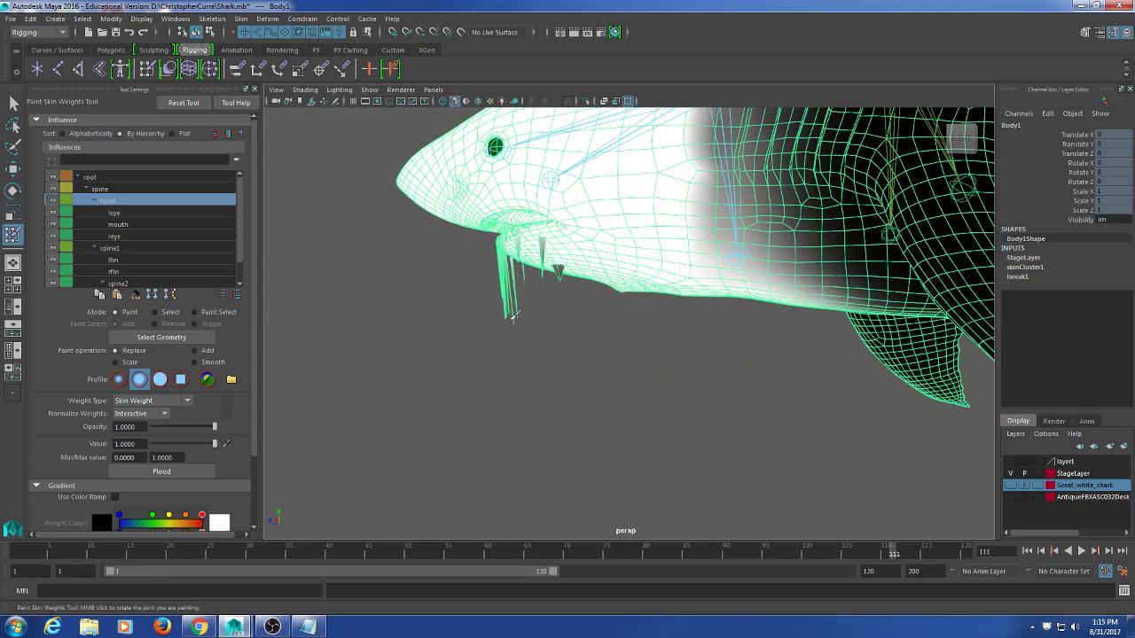
pyautogui.moveTo(514, 317)
pyautogui.mouseDown()
pyautogui.moveTo(509, 279)
pyautogui.moveTo(545, 246)
pyautogui.moveTo(586, 247)
pyautogui.mouseUp()
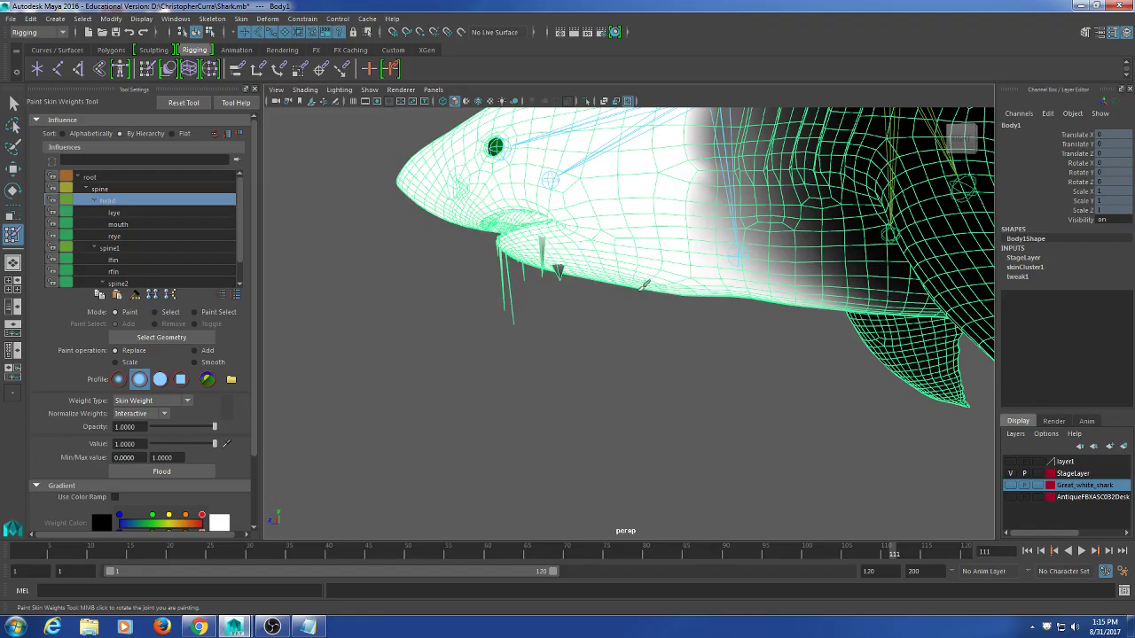
pyautogui.moveTo(645, 282)
pyautogui.keyDown('alt'); pyautogui.mouseDown()
pyautogui.moveTo(608, 314)
pyautogui.moveTo(660, 277)
pyautogui.moveTo(818, 264)
pyautogui.moveTo(894, 279)
pyautogui.moveTo(748, 377)
pyautogui.mouseUp(); pyautogui.keyUp('alt')
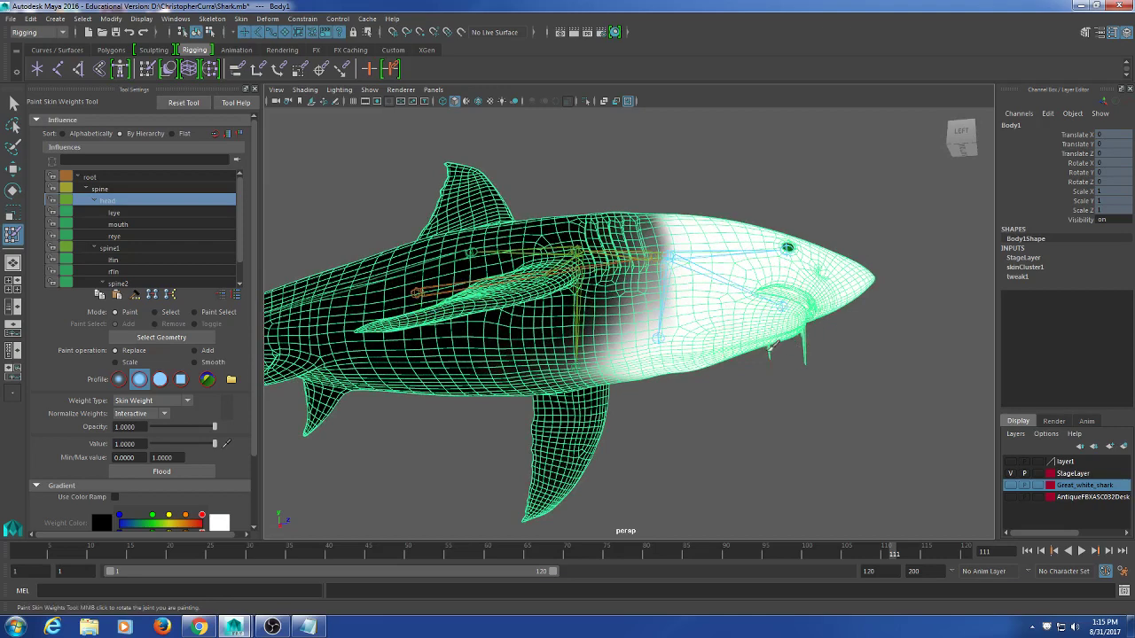
pyautogui.keyDown('alt'); pyautogui.moveTo(719, 330); pyautogui.dragTo(699, 378); pyautogui.keyUp('alt')
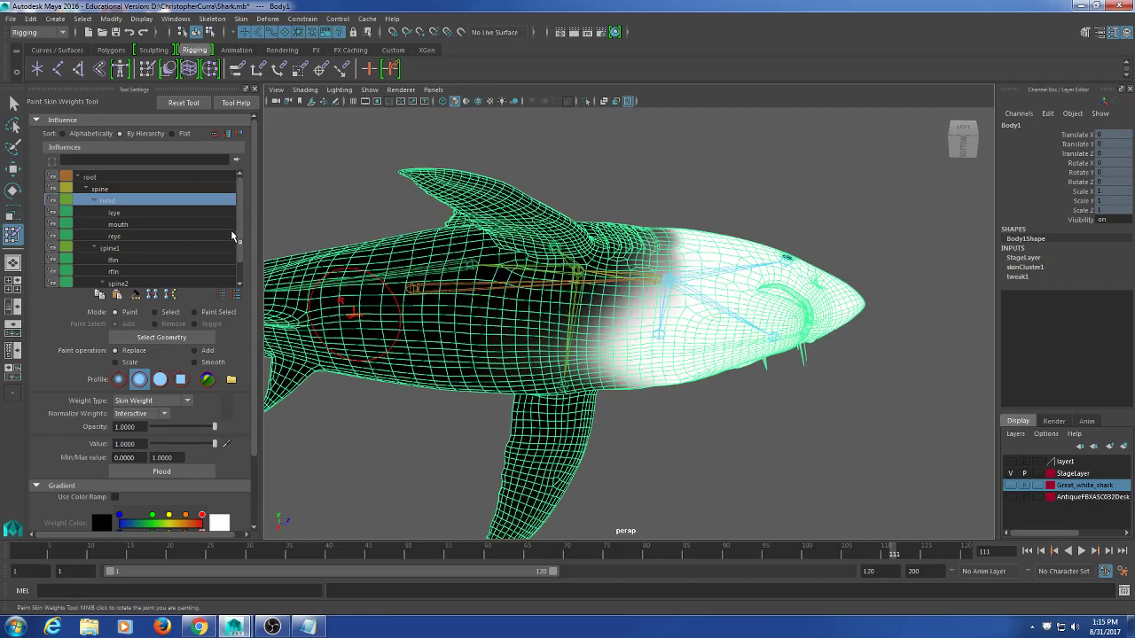
# - Inspect the body weights of the spine and mouth joints, and return to the head joint
pyautogui.click(99, 189)
pyautogui.press('f')
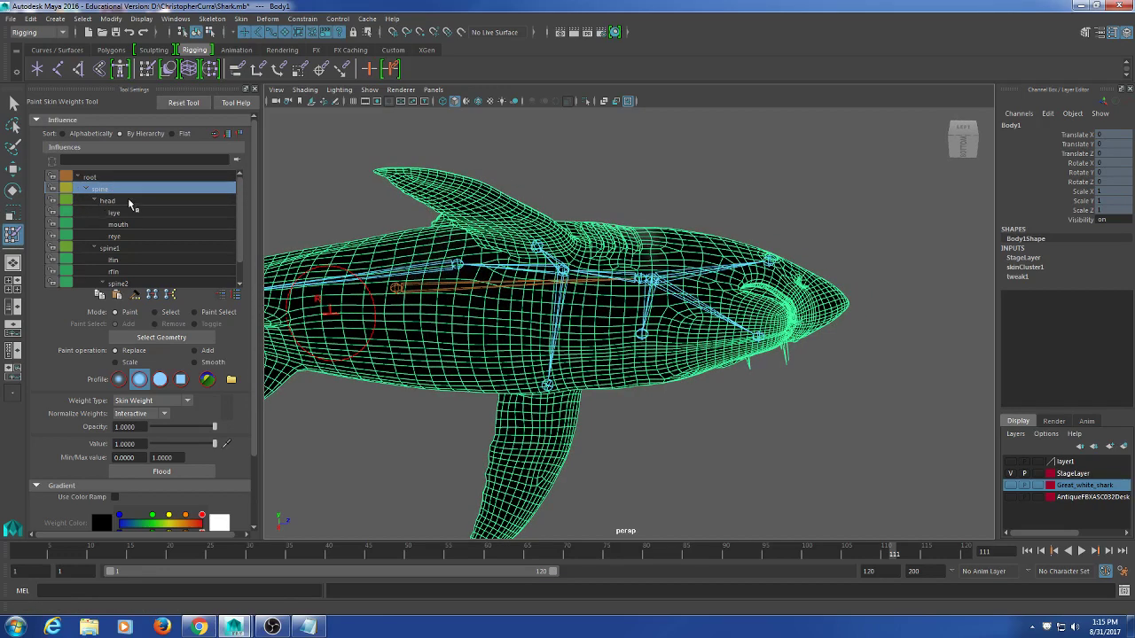
pyautogui.click(136, 225)
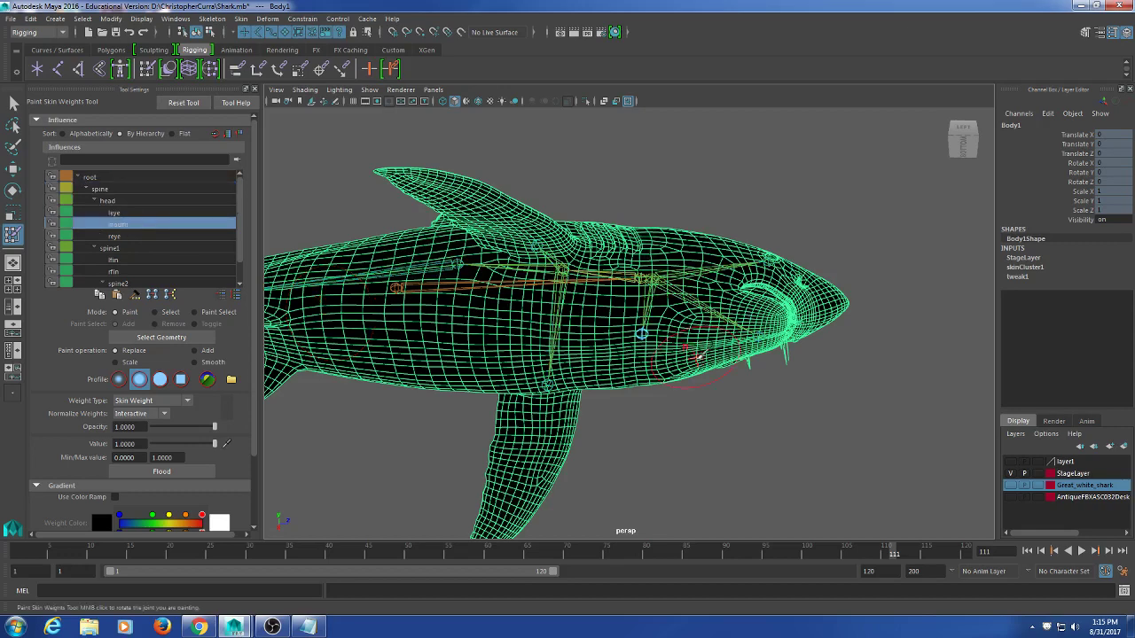
pyautogui.click(125, 200)
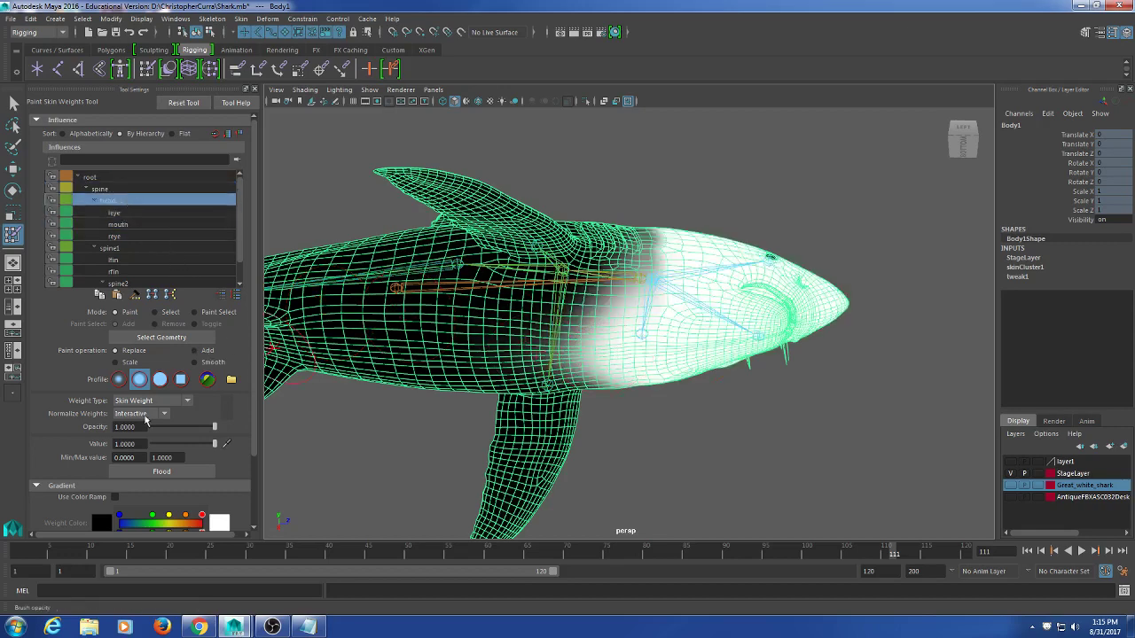
# - Set the brush value to 0 and erase the head joint's weight from the throat back to the pectoral fins, redoing the first stroke from below
pyautogui.moveTo(175, 444); pyautogui.dragTo(135, 446)
pyautogui.moveTo(560, 215)
pyautogui.mouseDown()
pyautogui.moveTo(564, 443)
pyautogui.moveTo(624, 377)
pyautogui.mouseUp()
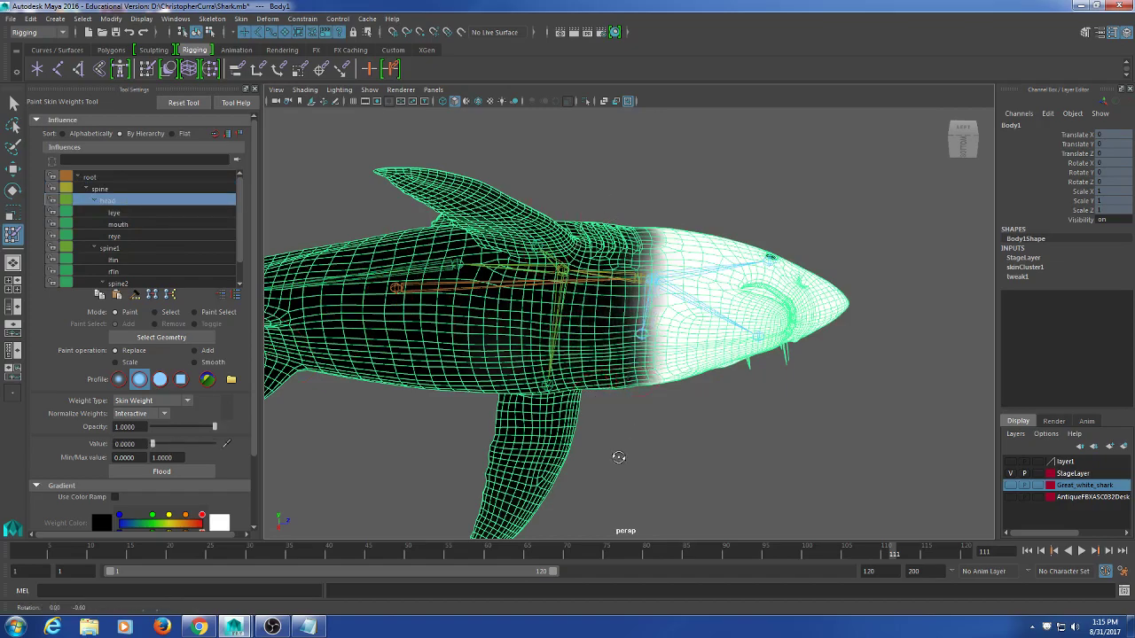
pyautogui.keyDown('alt'); pyautogui.moveTo(616, 459); pyautogui.dragTo(484, 429); pyautogui.keyUp('alt')
pyautogui.hotkey('ctrl', 'z')
pyautogui.keyDown('alt'); pyautogui.moveTo(482, 430); pyautogui.dragTo(461, 397, button='middle'); pyautogui.keyUp('alt')
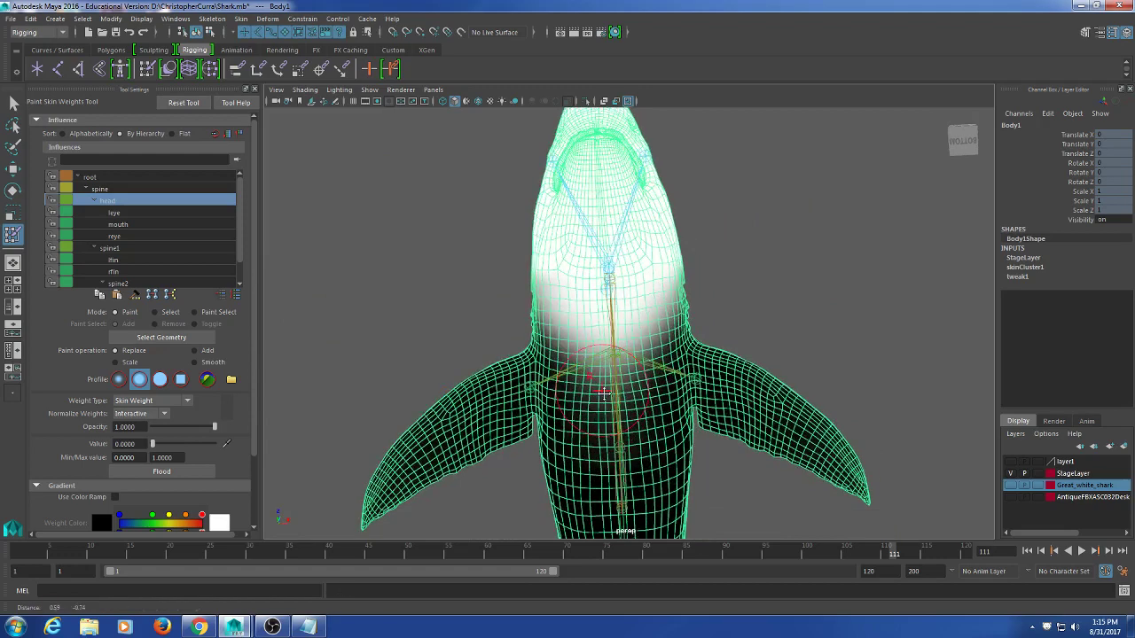
pyautogui.keyDown('alt'); pyautogui.moveTo(462, 398); pyautogui.dragTo(598, 379, button='right'); pyautogui.keyUp('alt')
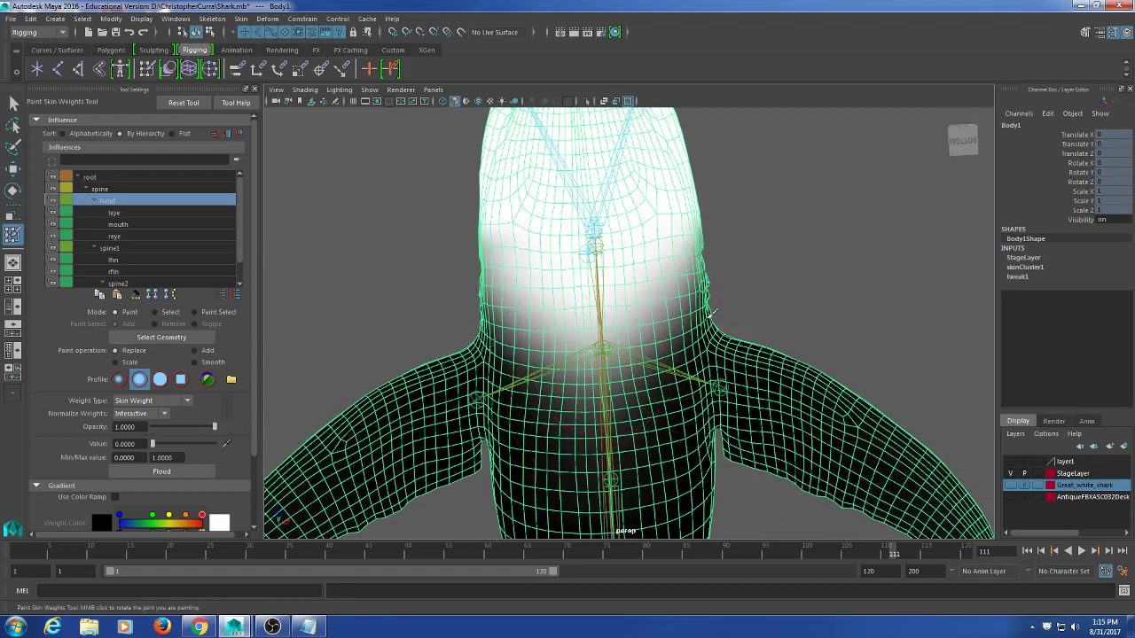
pyautogui.moveTo(709, 317)
pyautogui.mouseDown()
pyautogui.moveTo(517, 336)
pyautogui.moveTo(502, 353)
pyautogui.moveTo(530, 443)
pyautogui.moveTo(404, 435)
pyautogui.mouseUp()
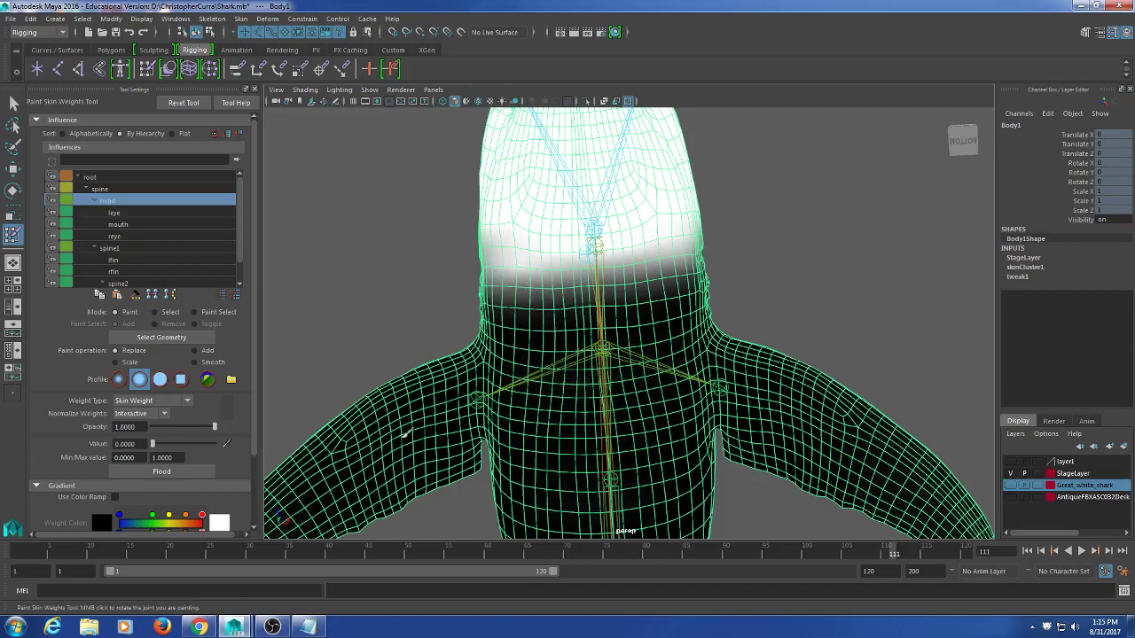
pyautogui.moveTo(760, 309)
pyautogui.mouseDown()
pyautogui.moveTo(576, 259)
pyautogui.moveTo(410, 334)
pyautogui.mouseUp()
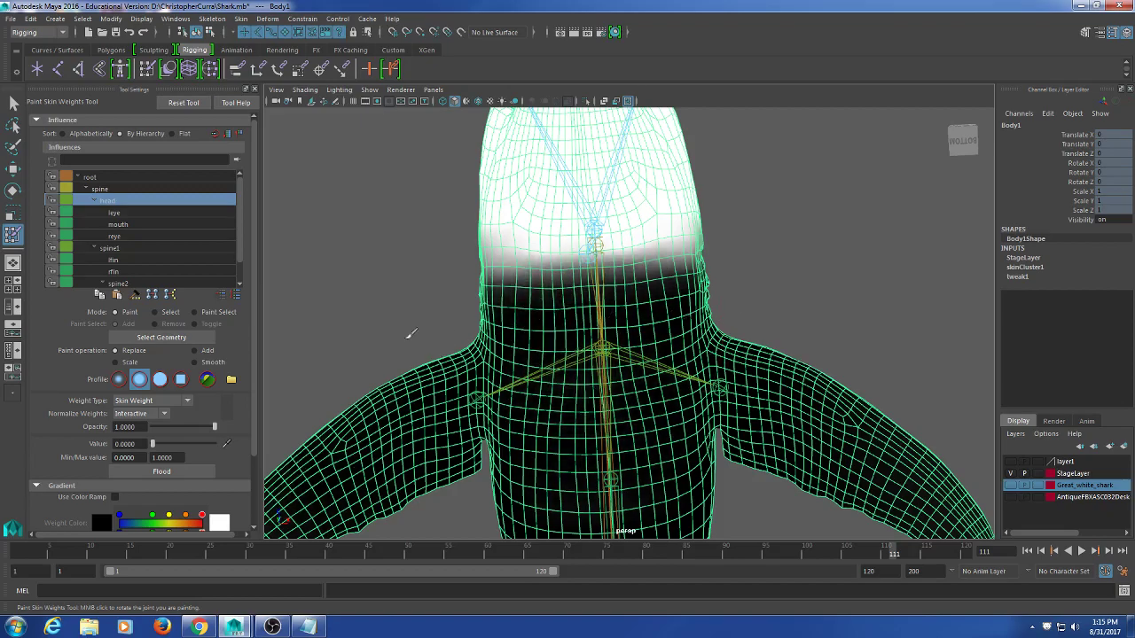
# - Examine the edge of the head joint's weight around the neck and gills from the sides and underneath
pyautogui.moveTo(743, 311)
pyautogui.keyDown('alt'); pyautogui.mouseDown()
pyautogui.moveTo(788, 322)
pyautogui.moveTo(689, 367)
pyautogui.moveTo(678, 407)
pyautogui.moveTo(697, 402)
pyautogui.mouseUp(); pyautogui.keyUp('alt')
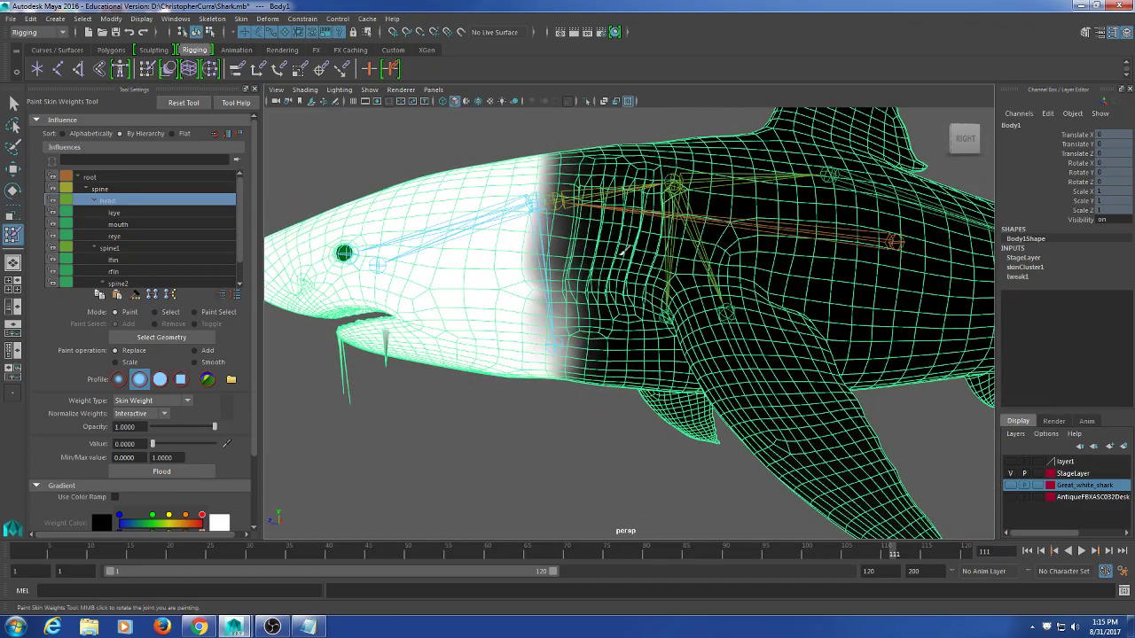
pyautogui.keyDown('alt'); pyautogui.moveTo(631, 366); pyautogui.dragTo(666, 275); pyautogui.keyUp('alt')
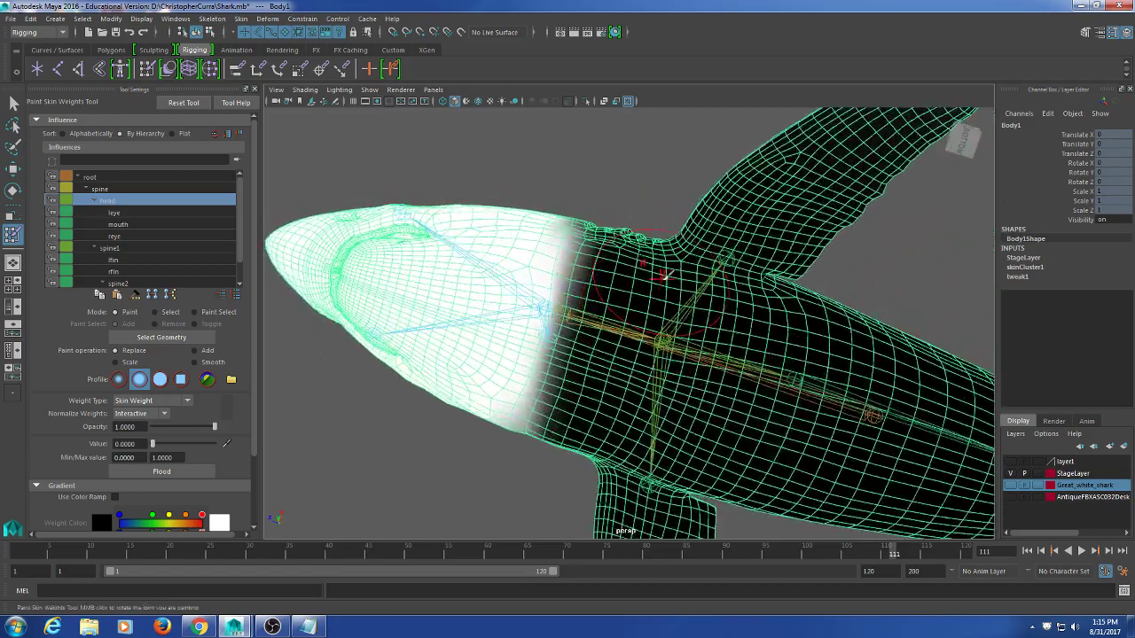
pyautogui.keyDown('alt'); pyautogui.moveTo(615, 324); pyautogui.dragTo(684, 280); pyautogui.keyUp('alt')
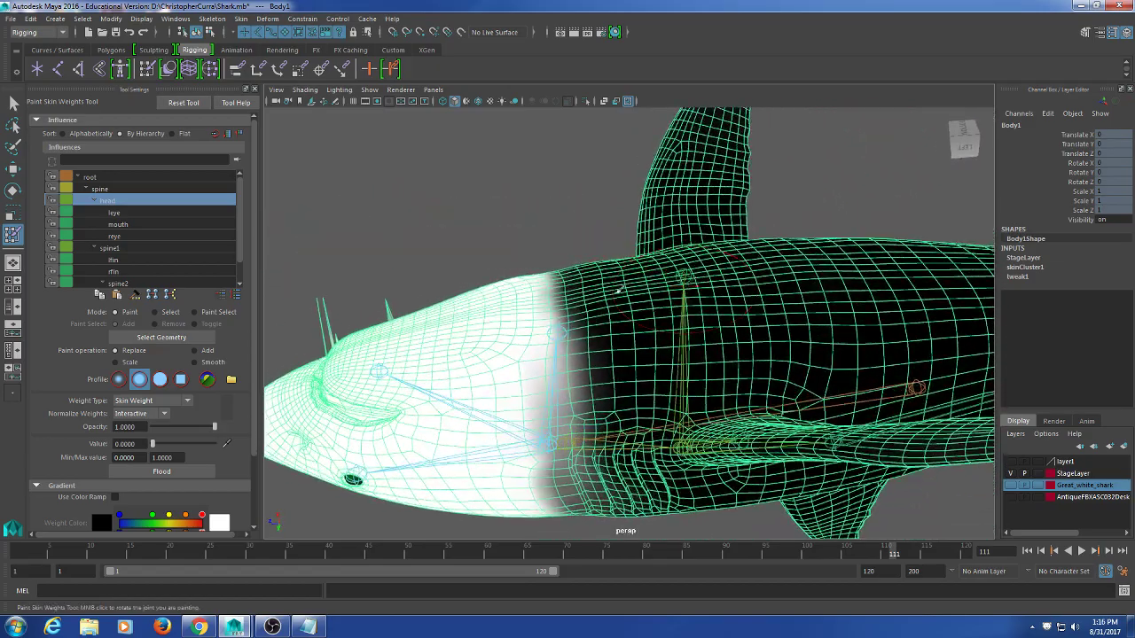
pyautogui.keyDown('alt'); pyautogui.moveTo(628, 322); pyautogui.dragTo(640, 295); pyautogui.keyUp('alt')
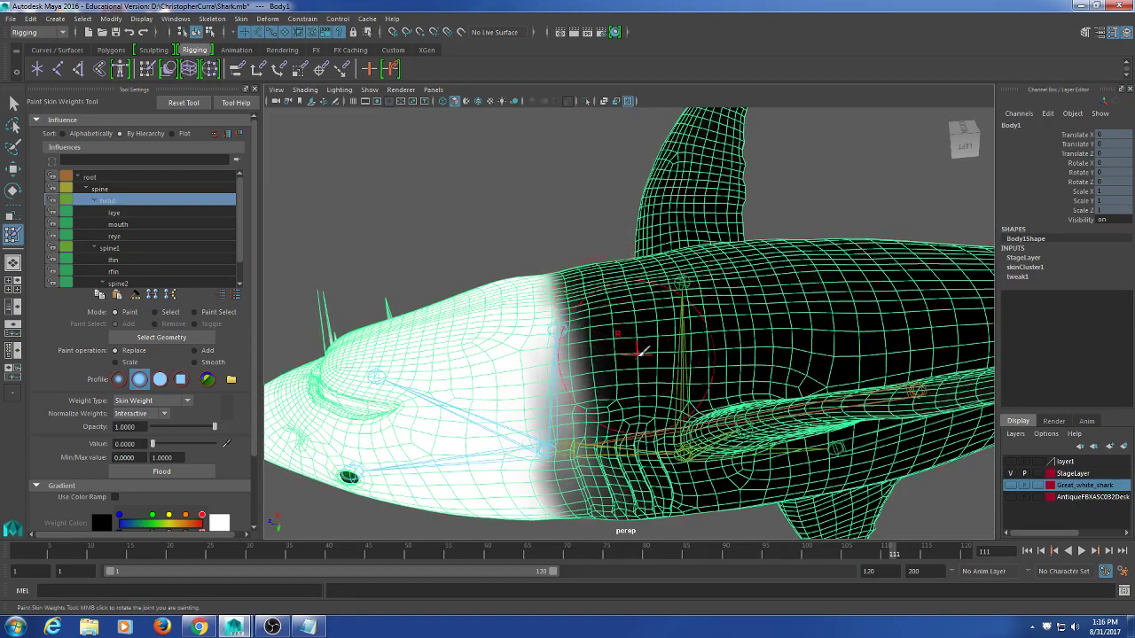
pyautogui.keyDown('alt'); pyautogui.moveTo(643, 352); pyautogui.dragTo(640, 297); pyautogui.keyUp('alt')
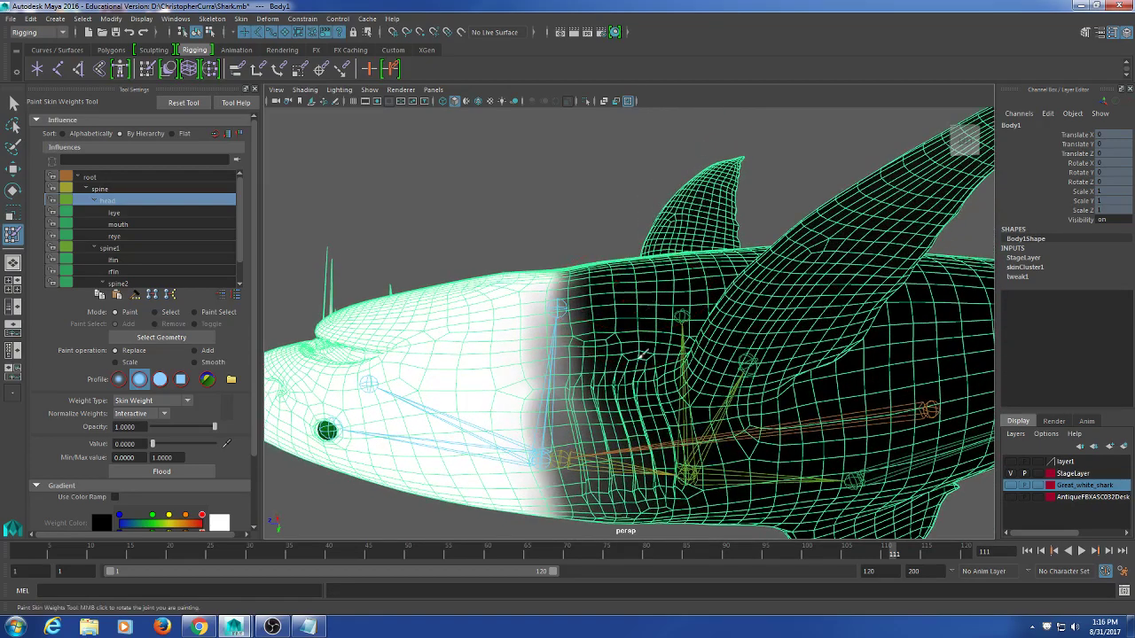
pyautogui.keyDown('alt'); pyautogui.moveTo(643, 355); pyautogui.dragTo(645, 259); pyautogui.keyUp('alt')
pyautogui.scroll(-5, 676, 228)
pyautogui.scroll(6, 640, 255)
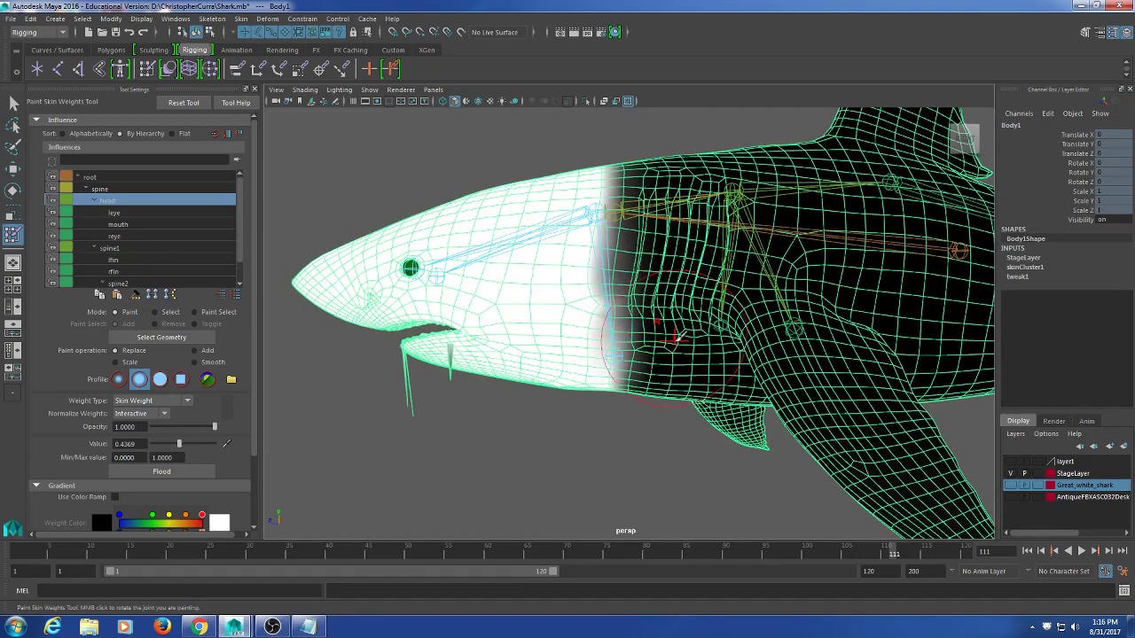
# - Set the brush value to 0.4369 and paint a partial head-weight band around the body over the gill area
pyautogui.moveTo(626, 189); pyautogui.dragTo(612, 251)
pyautogui.keyDown('alt'); pyautogui.moveTo(605, 385); pyautogui.dragTo(653, 211); pyautogui.keyUp('alt')
pyautogui.keyDown('alt'); pyautogui.moveTo(596, 382); pyautogui.dragTo(634, 312); pyautogui.keyUp('alt')
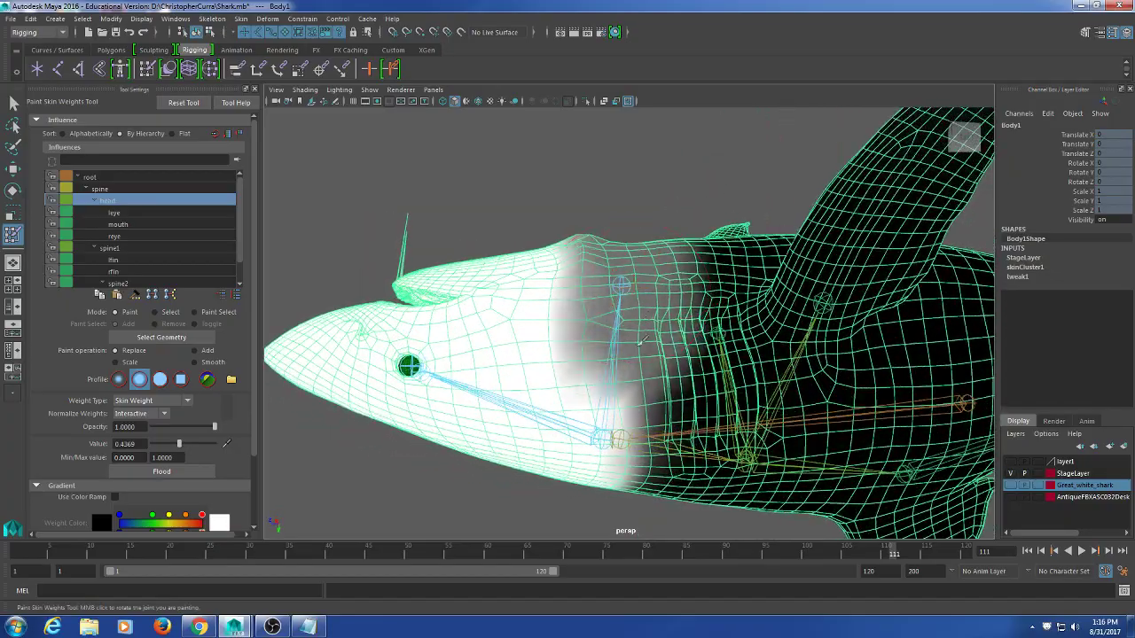
pyautogui.keyDown('alt'); pyautogui.moveTo(621, 439); pyautogui.dragTo(674, 178); pyautogui.keyUp('alt')
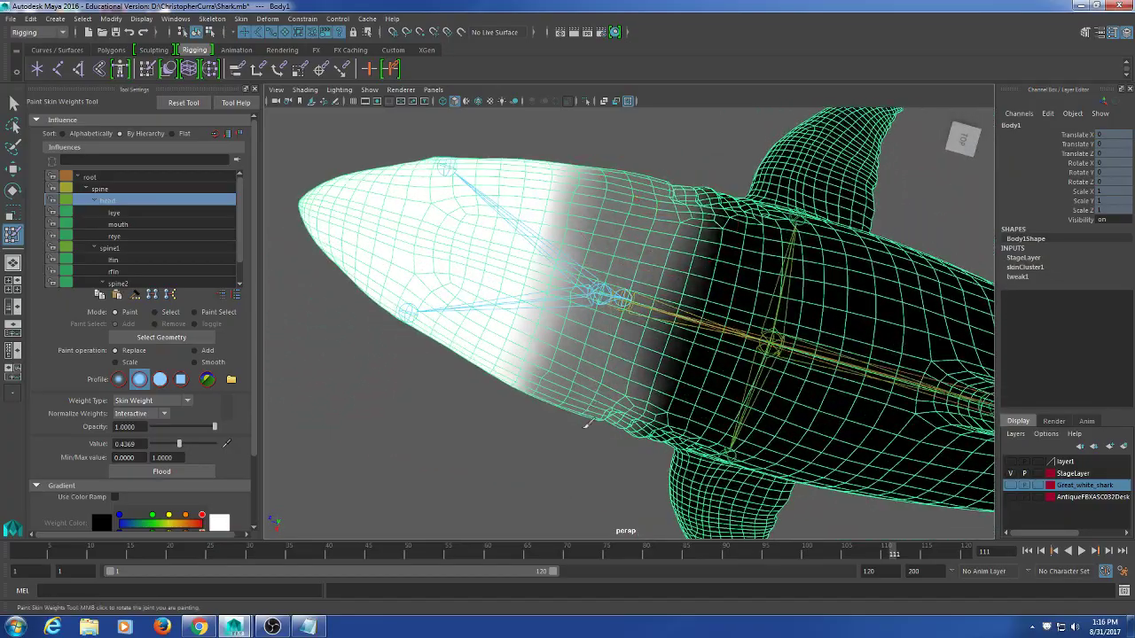
pyautogui.keyDown('alt'); pyautogui.moveTo(586, 425); pyautogui.dragTo(651, 306); pyautogui.keyUp('alt')
# - Set the brush value to 0.7379 and paint head weight around the neck between the fully weighted head and the gill band
pyautogui.scroll(-5, 651, 306)
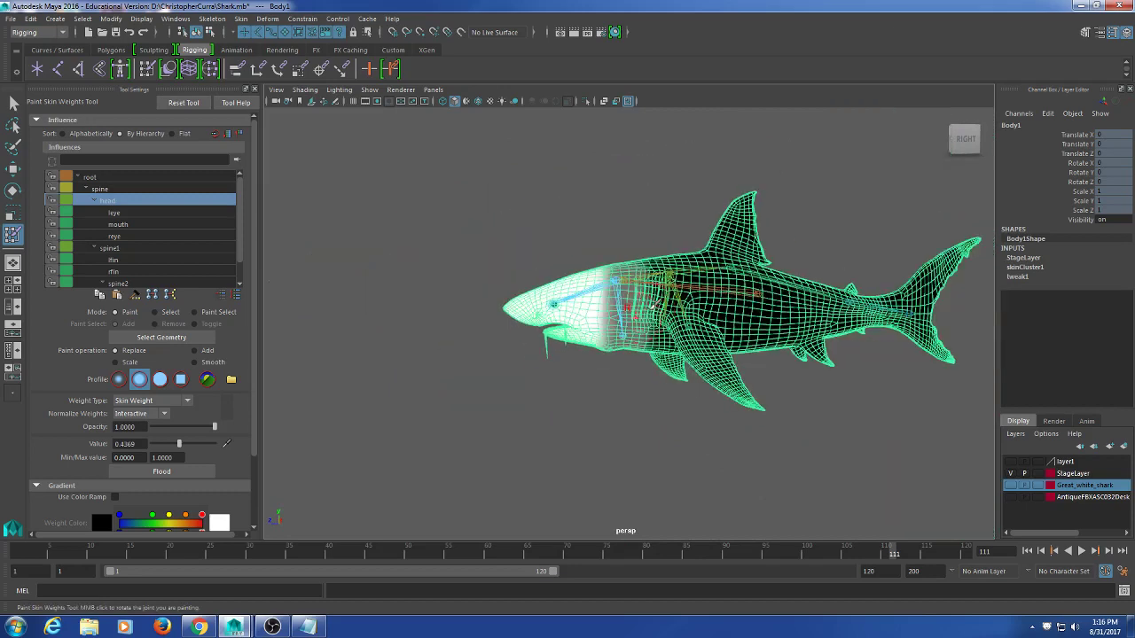
pyautogui.scroll(5, 656, 307)
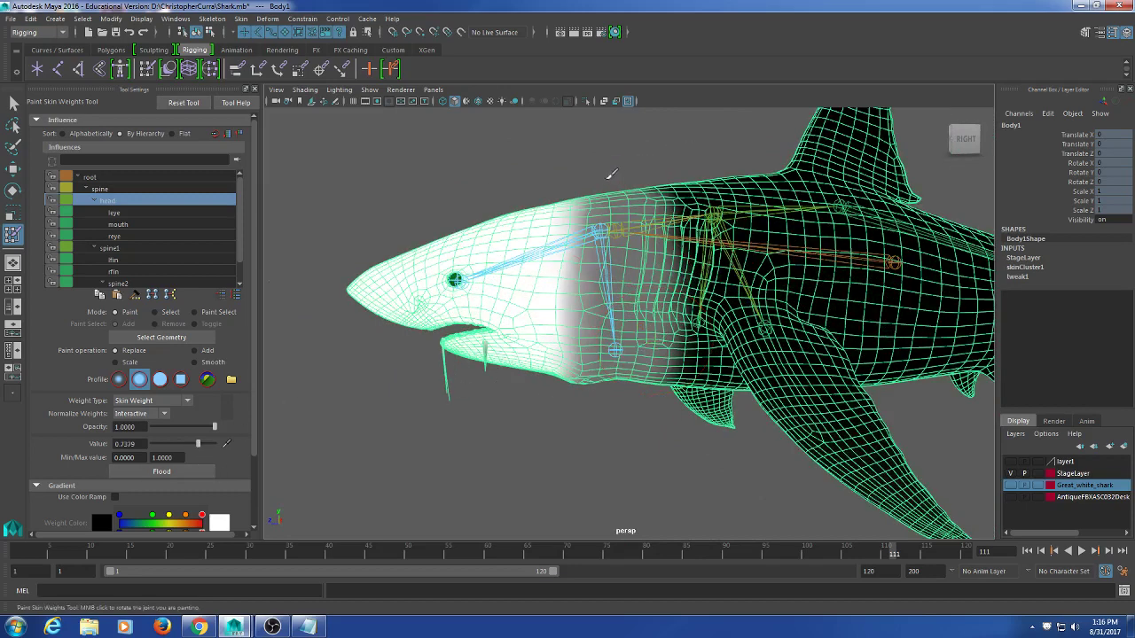
pyautogui.moveTo(610, 174); pyautogui.dragTo(598, 360)
pyautogui.keyDown('alt'); pyautogui.moveTo(617, 405); pyautogui.dragTo(532, 264); pyautogui.keyUp('alt')
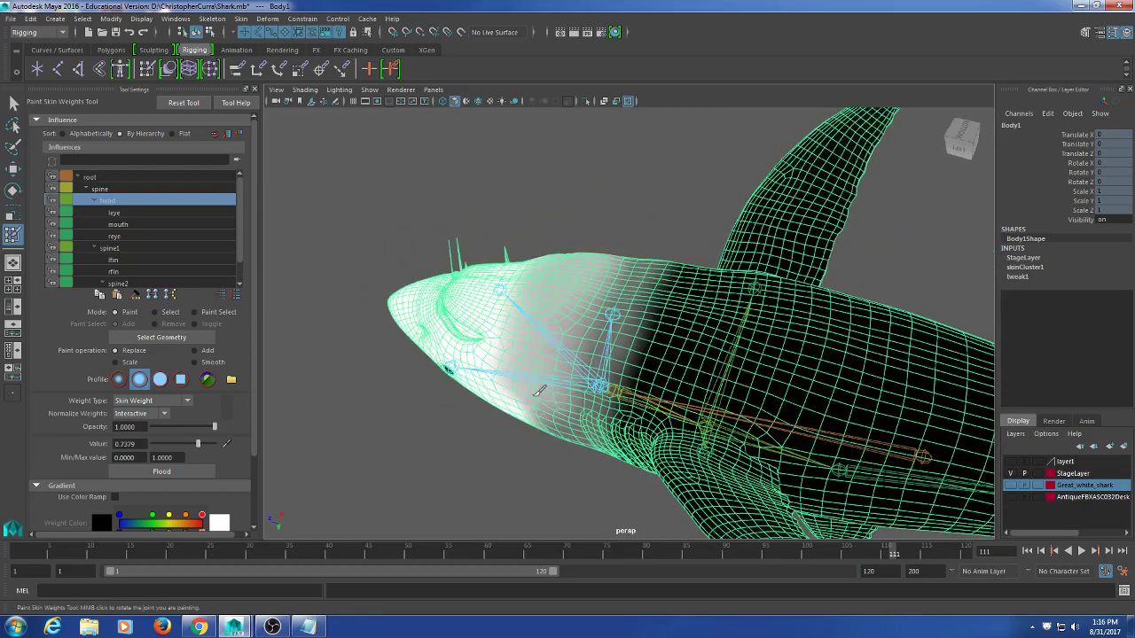
pyautogui.keyDown('alt'); pyautogui.moveTo(539, 390); pyautogui.dragTo(631, 328); pyautogui.keyUp('alt')
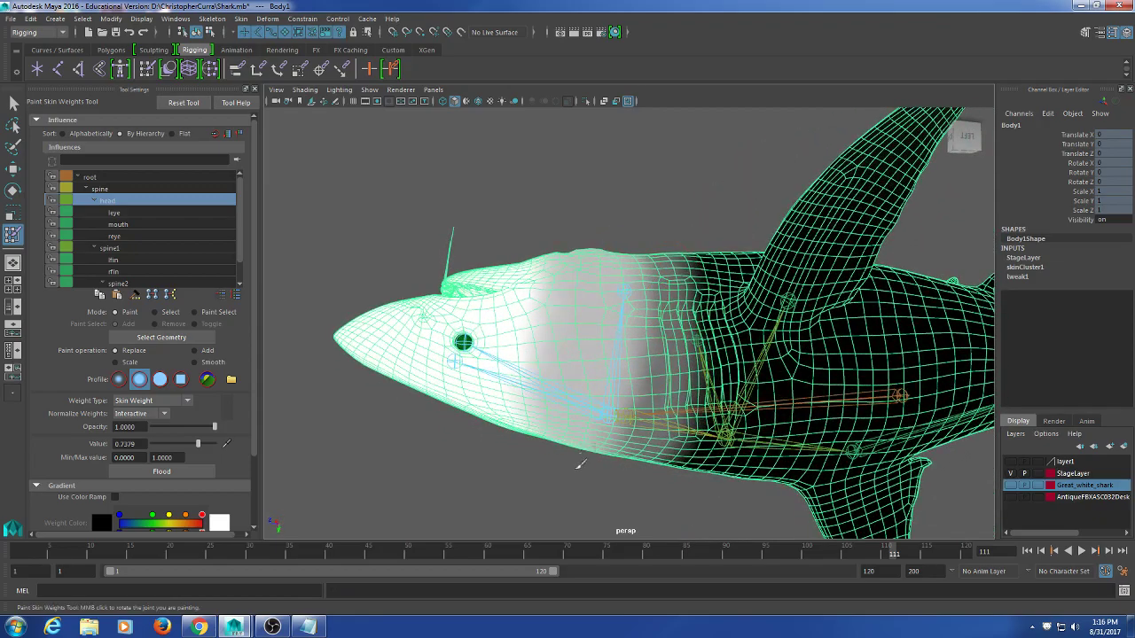
pyautogui.keyDown('alt'); pyautogui.moveTo(612, 416); pyautogui.dragTo(652, 369); pyautogui.keyUp('alt')
pyautogui.keyDown('alt'); pyautogui.moveTo(616, 250); pyautogui.dragTo(629, 185); pyautogui.keyUp('alt')
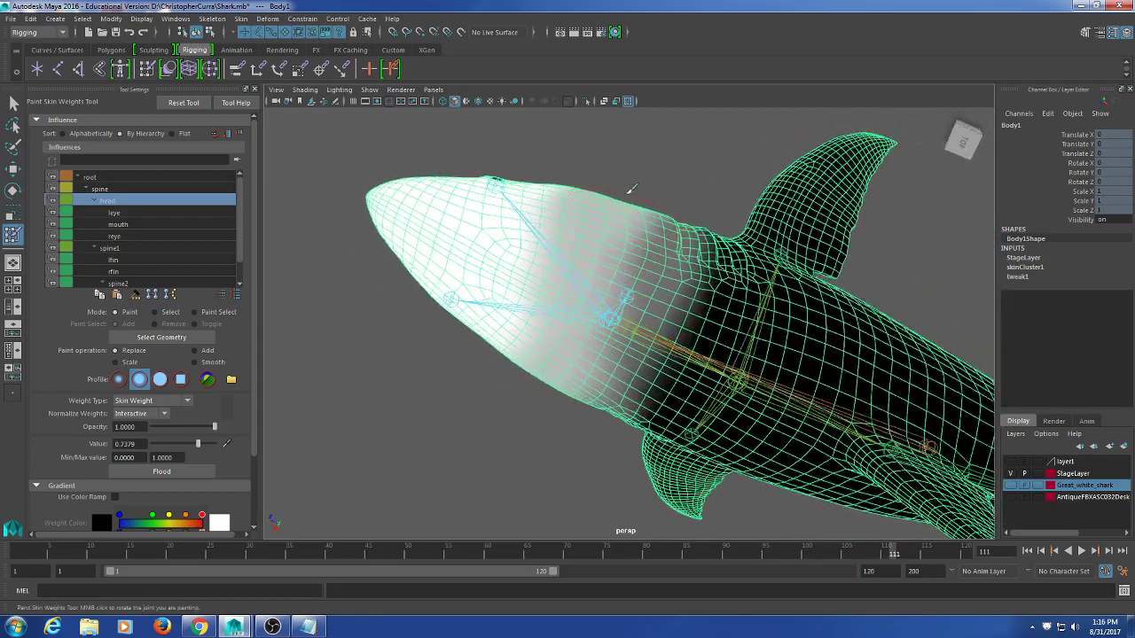
# - Set the brush value to 1 and examine the stretched tooth points under the lower jaw from both sides
pyautogui.keyDown('alt'); pyautogui.moveTo(552, 393); pyautogui.dragTo(766, 329); pyautogui.keyUp('alt')
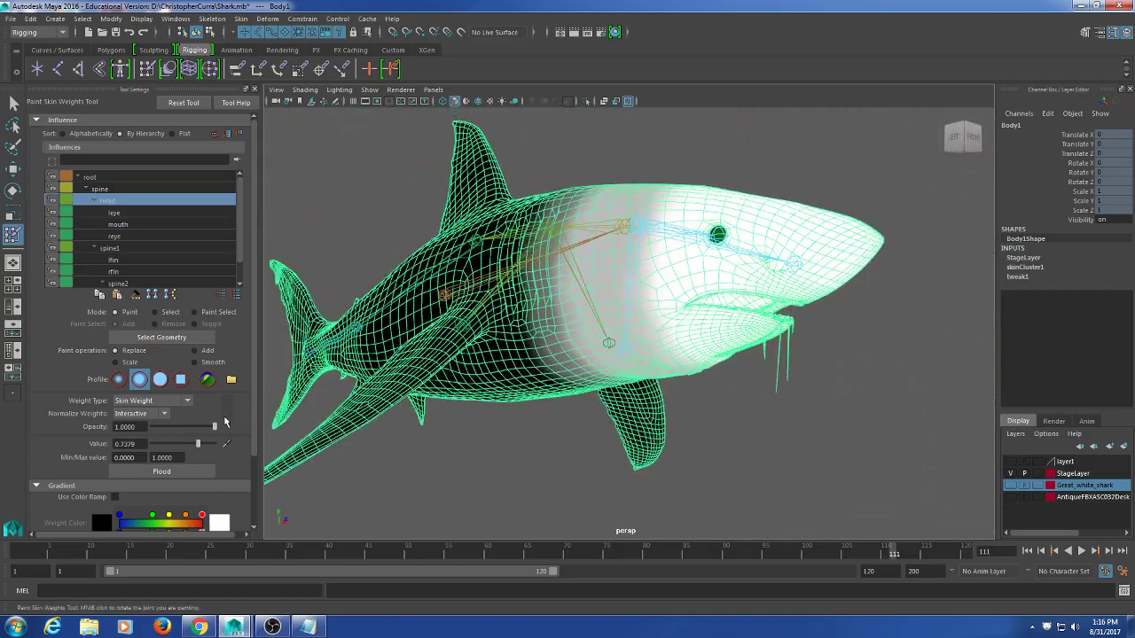
pyautogui.scroll(10, 701, 363)
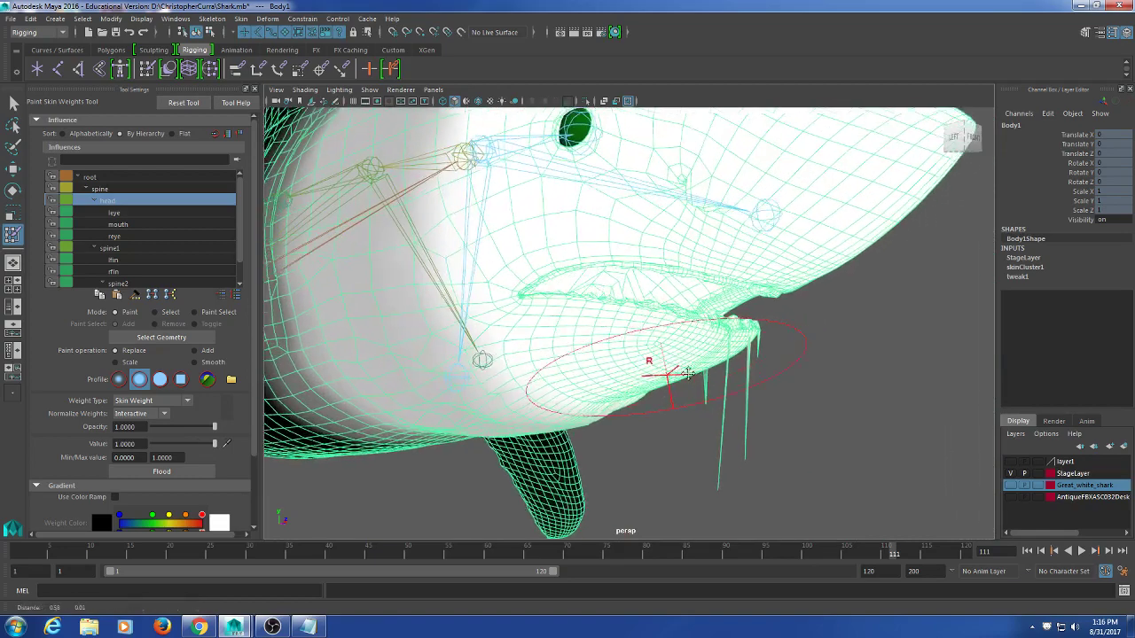
pyautogui.scroll(-3, 756, 363)
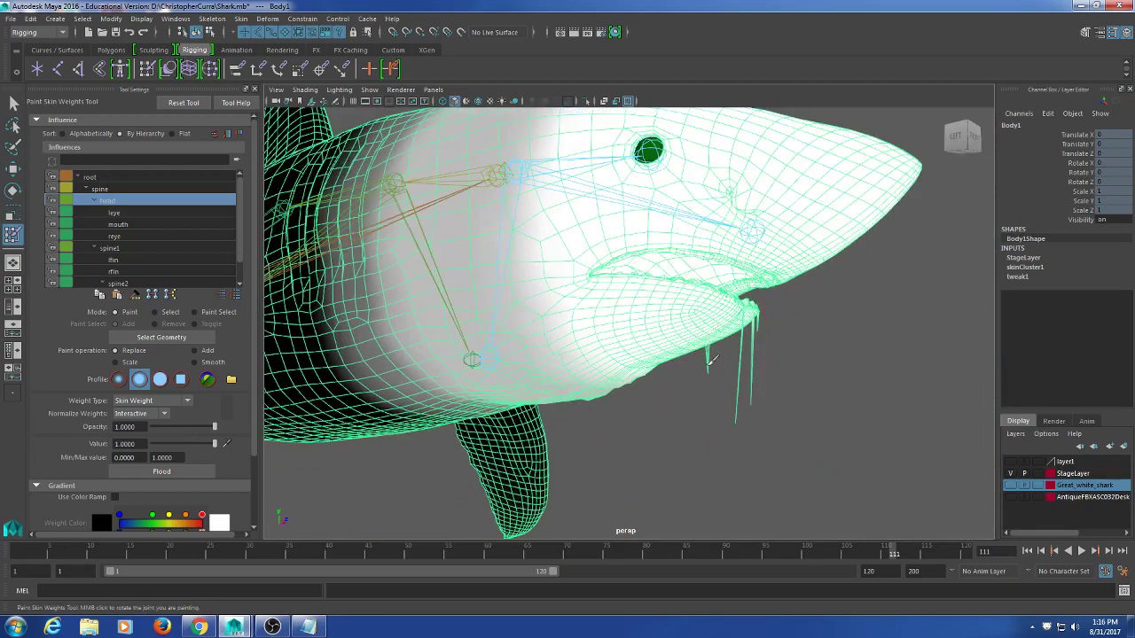
pyautogui.moveTo(709, 359)
pyautogui.keyDown('alt'); pyautogui.mouseDown()
pyautogui.moveTo(538, 360)
pyautogui.moveTo(618, 337)
pyautogui.moveTo(600, 363)
pyautogui.moveTo(618, 302)
pyautogui.mouseUp(); pyautogui.keyUp('alt')
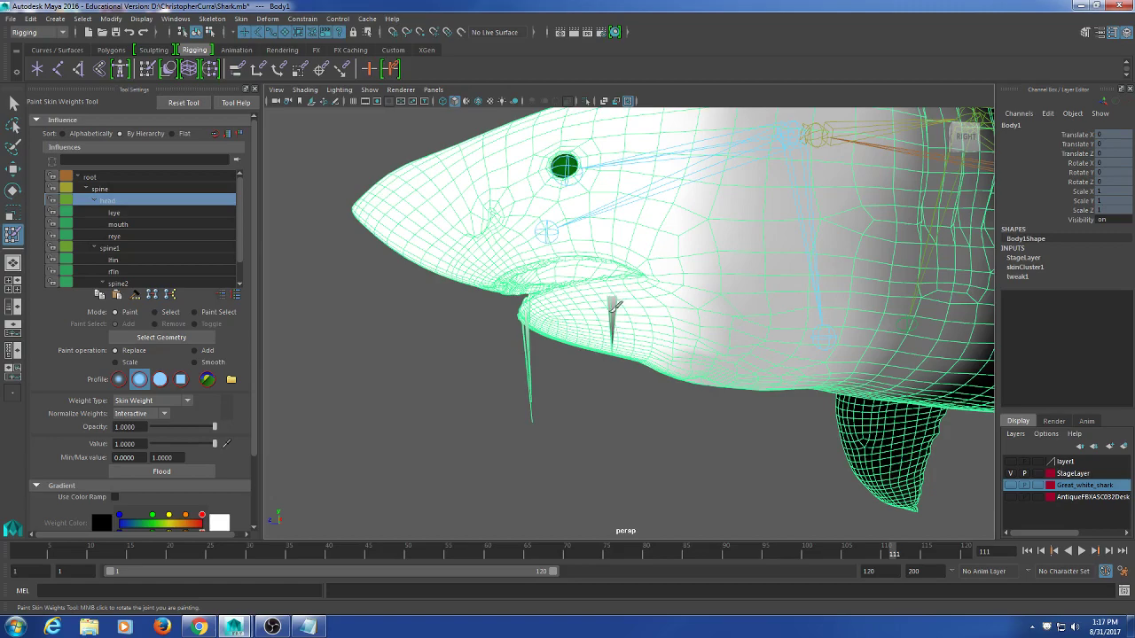
pyautogui.scroll(3, 614, 306)
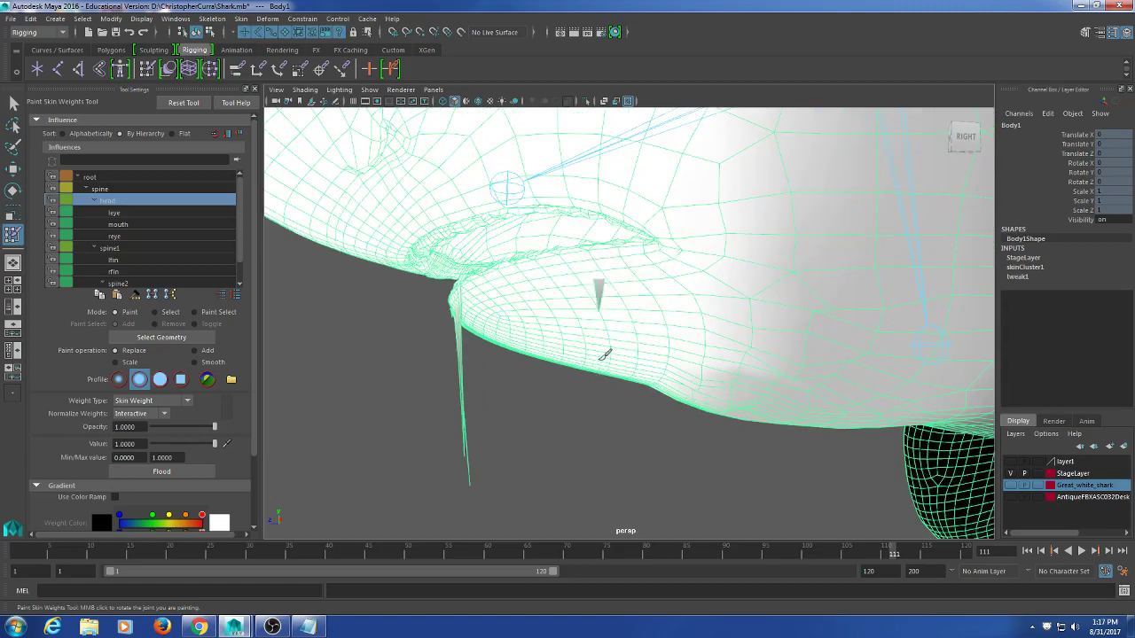
# - Select the first stretched lower-tooth vertices on the body mesh and flood them with a head-joint weight of 1
pyautogui.moveTo(529, 316)
pyautogui.keyDown('alt'); pyautogui.mouseDown()
pyautogui.moveTo(502, 304)
pyautogui.moveTo(464, 322)
pyautogui.moveTo(465, 282)
pyautogui.mouseUp(); pyautogui.keyUp('alt')
pyautogui.moveTo(463, 277); pyautogui.dragTo(424, 271, button='right')
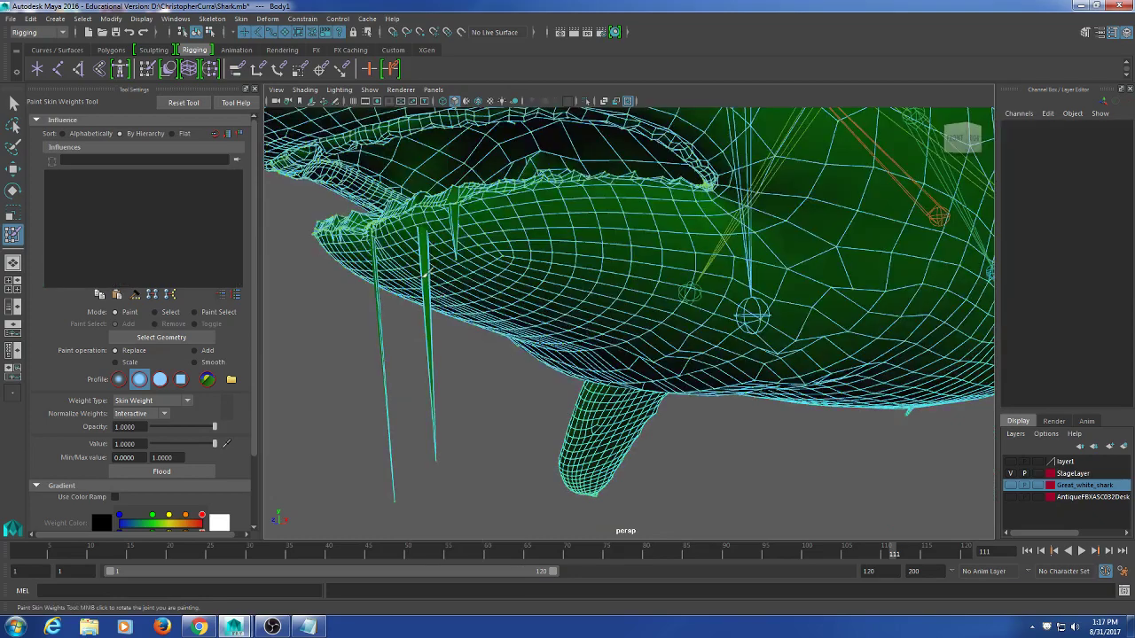
pyautogui.keyDown('alt'); pyautogui.moveTo(425, 270); pyautogui.dragTo(481, 361); pyautogui.keyUp('alt')
pyautogui.click(13, 104)
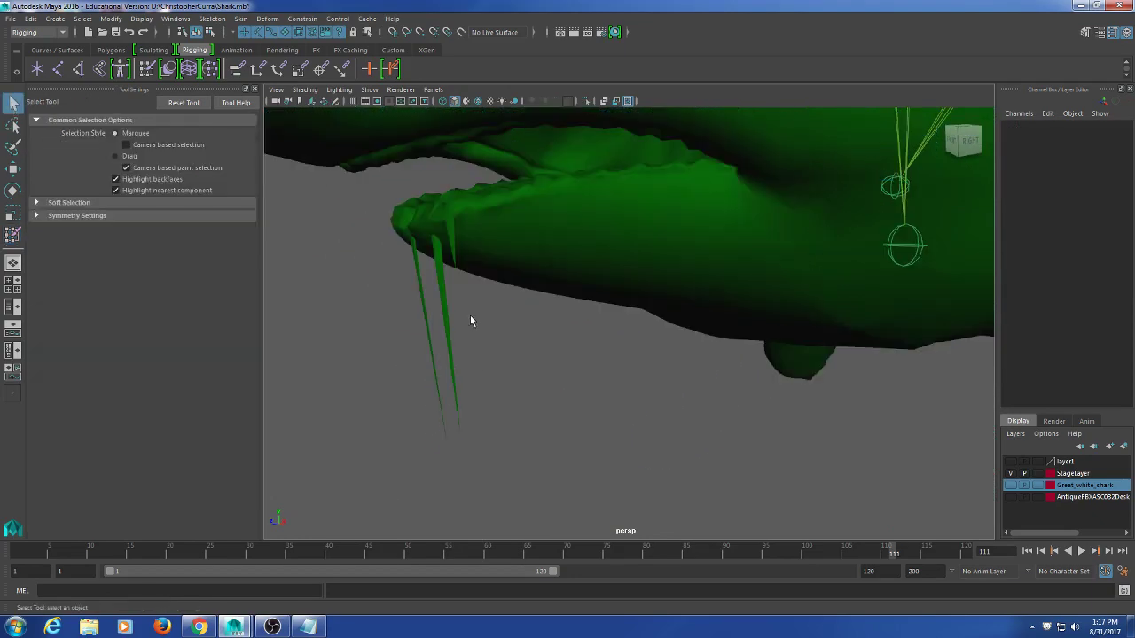
pyautogui.keyDown('alt'); pyautogui.moveTo(471, 320); pyautogui.dragTo(476, 267); pyautogui.keyUp('alt')
pyautogui.click(479, 256)
pyautogui.moveTo(479, 256); pyautogui.dragTo(474, 272, button='right')
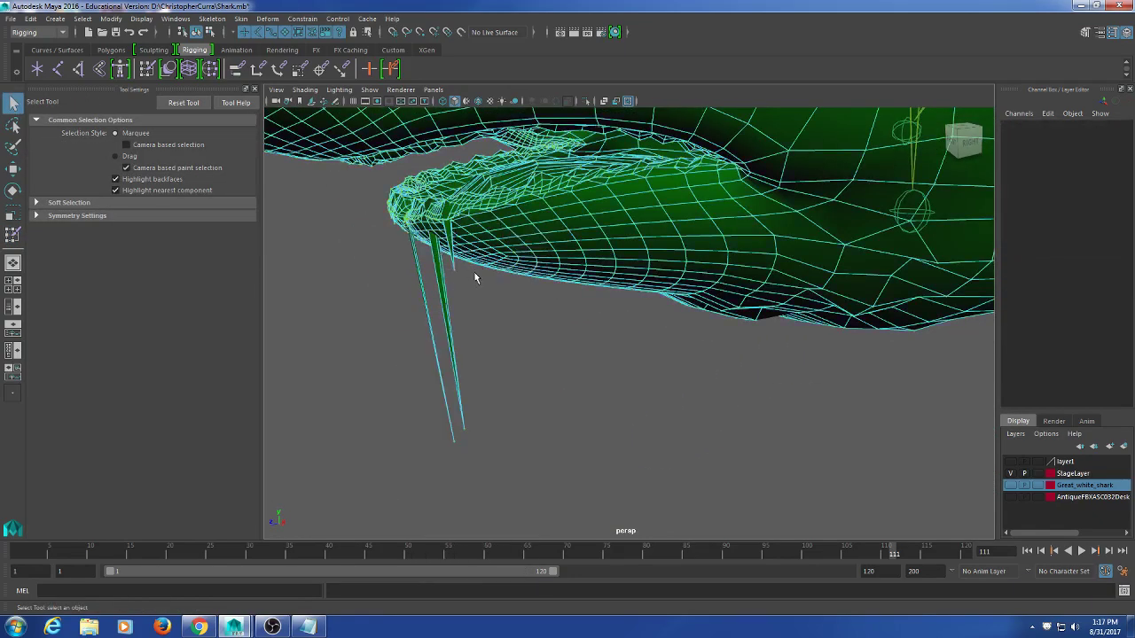
pyautogui.moveTo(429, 479); pyautogui.dragTo(430, 479)
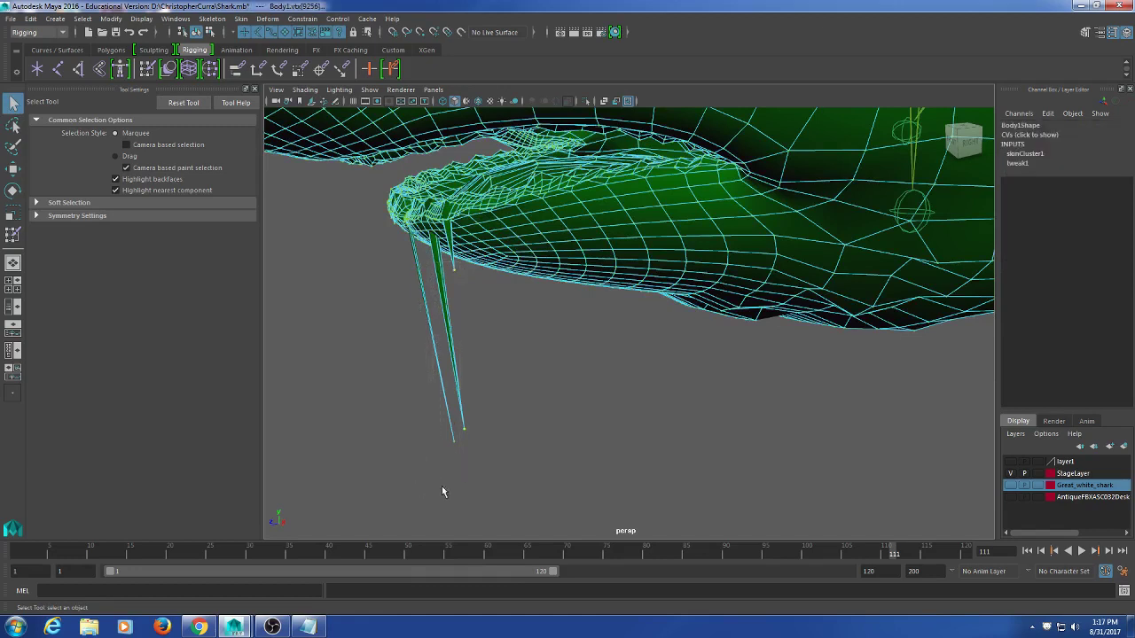
pyautogui.click(148, 69)
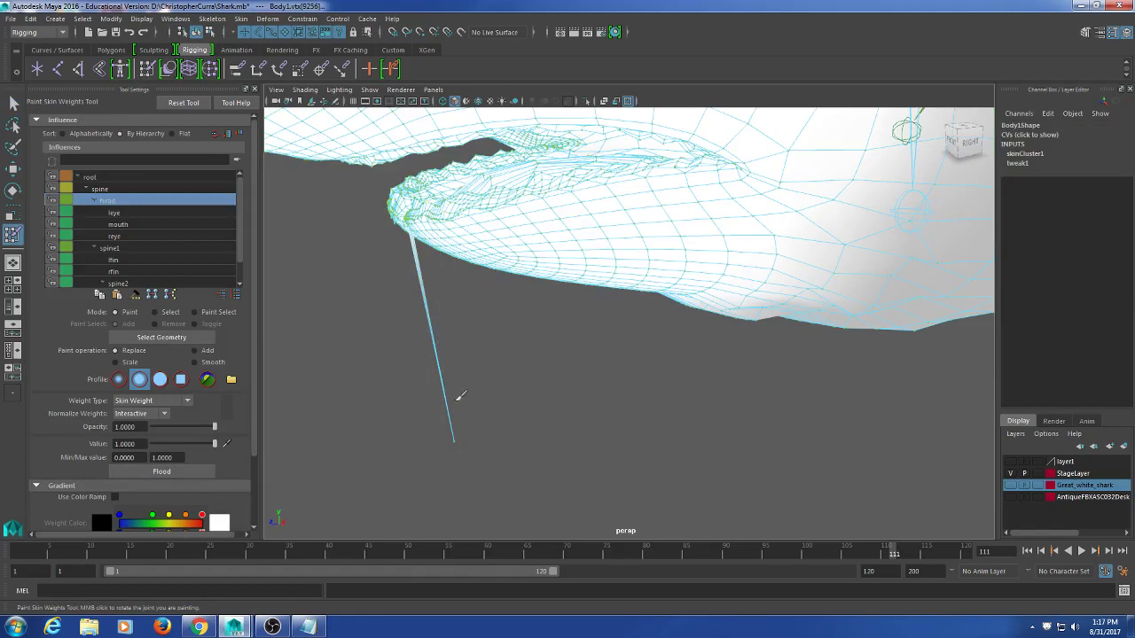
# - Select the remaining stretched vertex below the jaw tip, flood it with a head weight of 1, and check the jaw
pyautogui.click(11, 107)
pyautogui.moveTo(412, 220); pyautogui.dragTo(376, 218, button='right')
pyautogui.moveTo(516, 381); pyautogui.dragTo(397, 494)
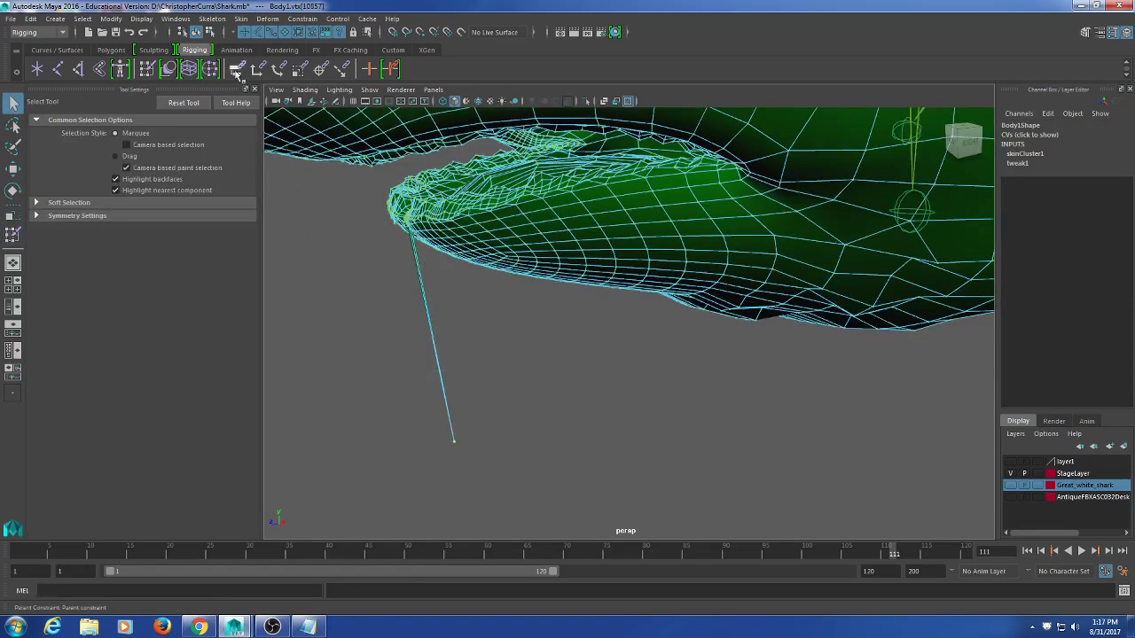
pyautogui.click(167, 69)
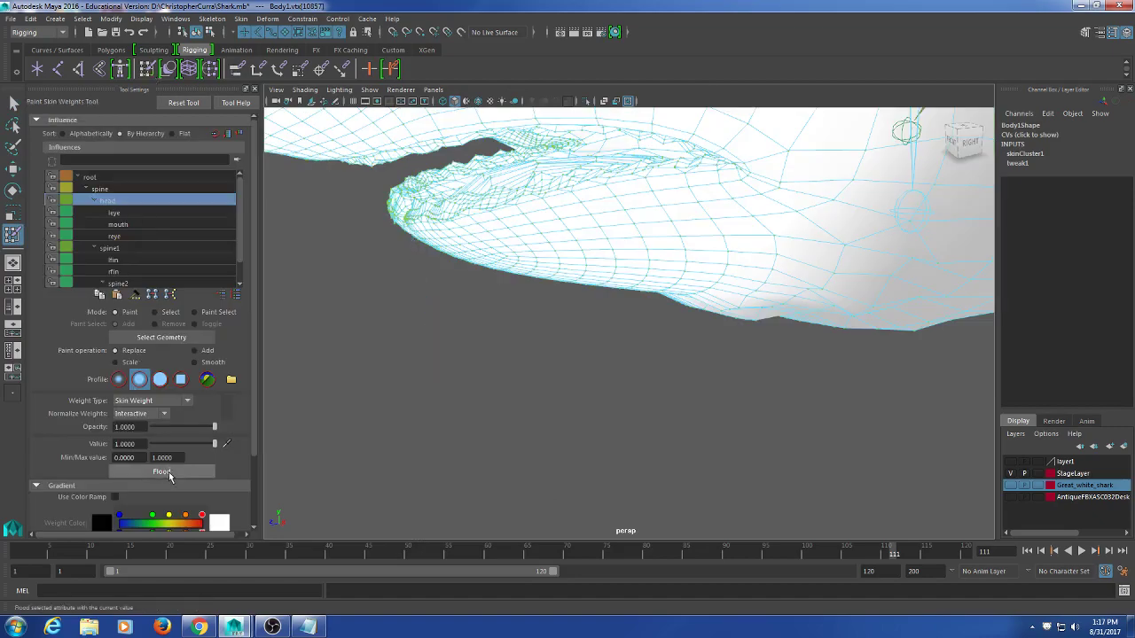
pyautogui.keyDown('alt'); pyautogui.moveTo(497, 354); pyautogui.dragTo(450, 199); pyautogui.keyUp('alt')
pyautogui.scroll(-5, 776, 321)
pyautogui.keyDown('alt'); pyautogui.moveTo(773, 327); pyautogui.dragTo(725, 397); pyautogui.keyUp('alt')
pyautogui.scroll(5, 722, 371)
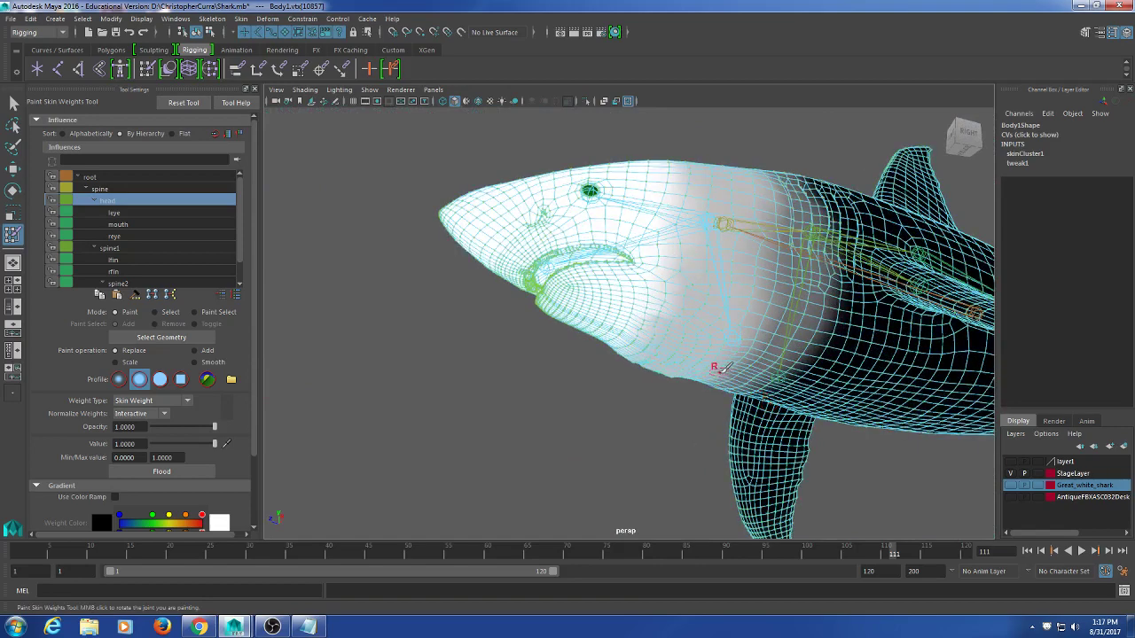
pyautogui.keyDown('alt'); pyautogui.moveTo(721, 372); pyautogui.dragTo(602, 423, button='middle'); pyautogui.keyUp('alt')
# - Try rotating the head joint to check how the head and neck deform, undoing each test rotation
pyautogui.click(12, 104)
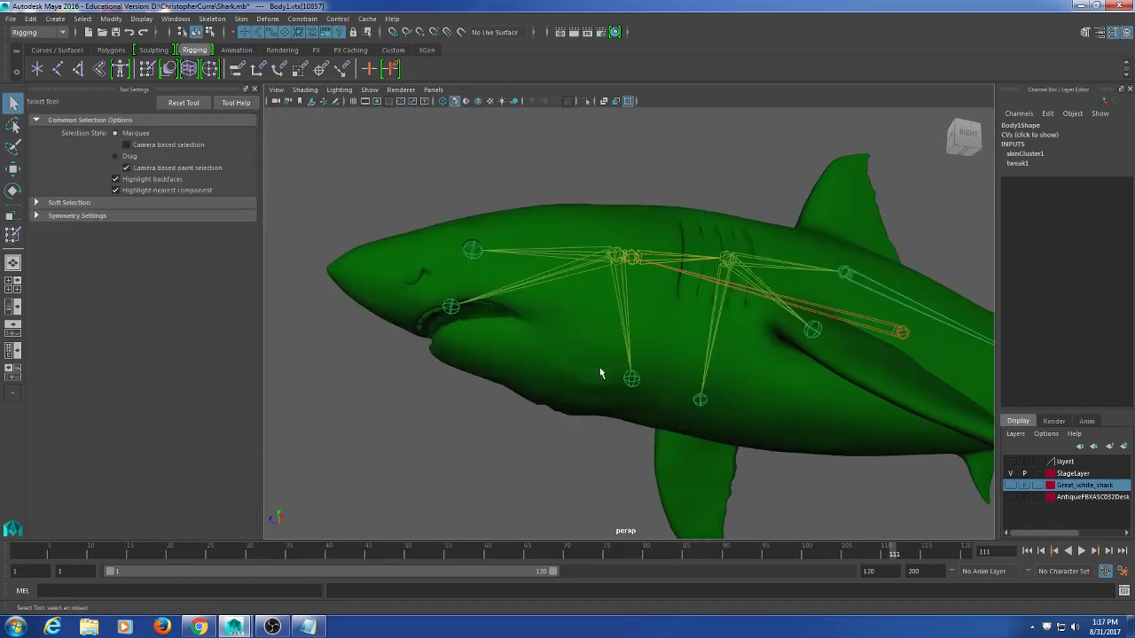
pyautogui.click(635, 376)
pyautogui.press('e')
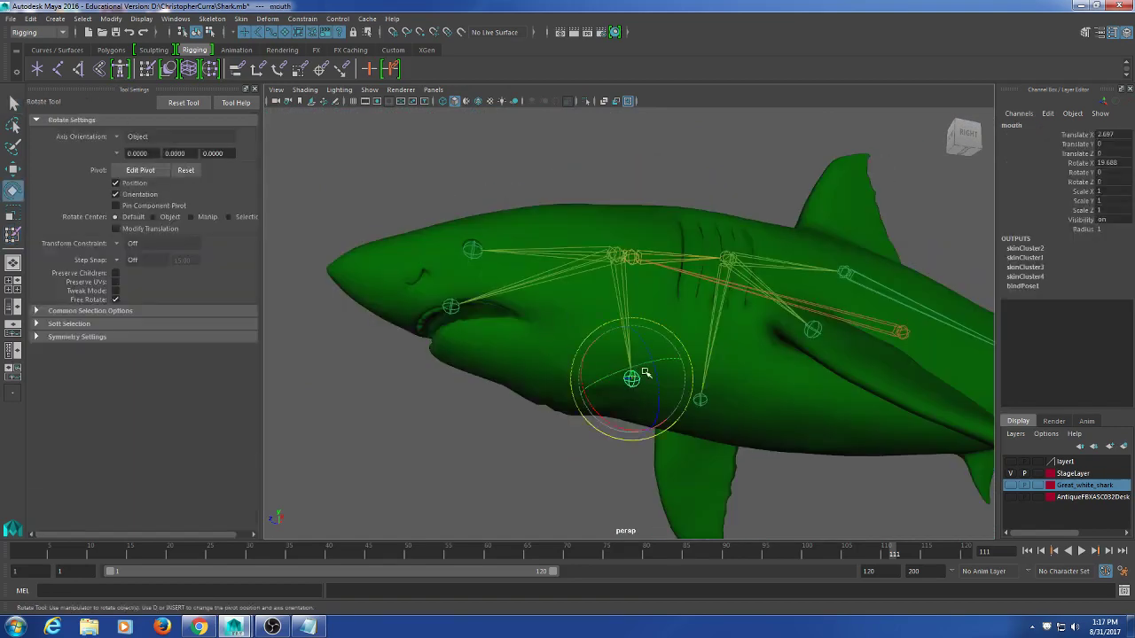
pyautogui.click(615, 255)
pyautogui.moveTo(614, 258); pyautogui.dragTo(812, 362)
pyautogui.hotkey('ctrl', 'z')
pyautogui.scroll(-4, 612, 307)
pyautogui.scroll(4, 728, 354)
pyautogui.moveTo(631, 273); pyautogui.dragTo(599, 286)
pyautogui.hotkey('ctrl', 'z')
pyautogui.scroll(-3, 603, 347)
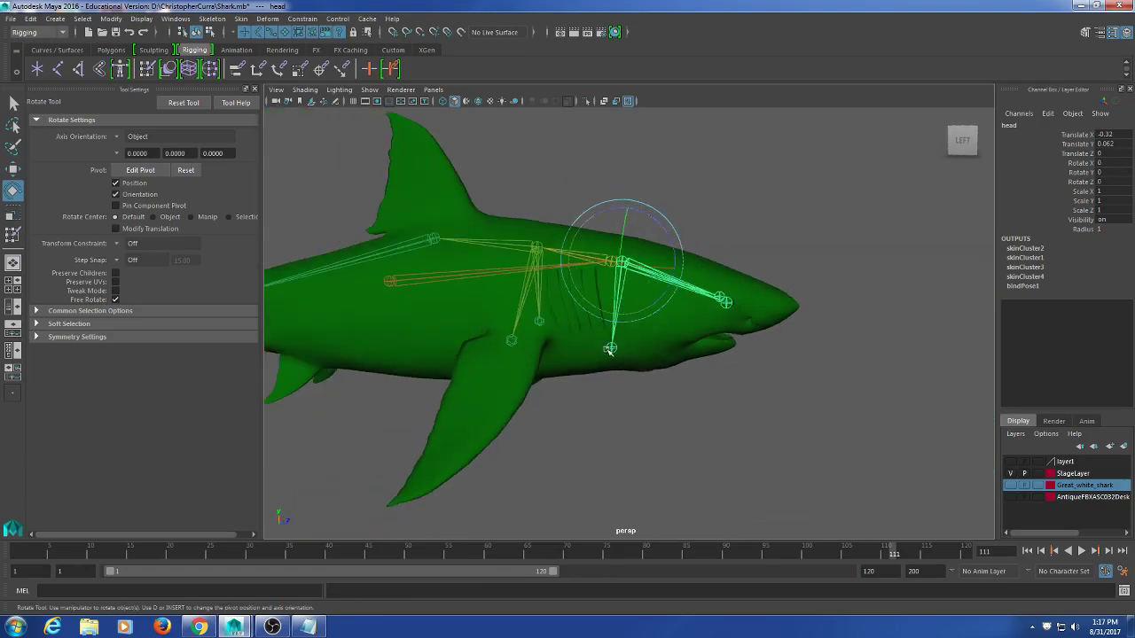
pyautogui.moveTo(654, 344)
pyautogui.keyDown('alt'); pyautogui.mouseDown()
pyautogui.moveTo(683, 329)
pyautogui.moveTo(678, 362)
pyautogui.moveTo(684, 325)
pyautogui.moveTo(647, 390)
pyautogui.moveTo(605, 413)
pyautogui.moveTo(681, 324)
pyautogui.moveTo(622, 399)
pyautogui.moveTo(658, 331)
pyautogui.mouseUp(); pyautogui.keyUp('alt')
pyautogui.hotkey('ctrl', 'z')
# - Select the shark's body mesh and restart the Paint Skin Weights Tool on it
pyautogui.keyDown('alt'); pyautogui.moveTo(589, 455); pyautogui.dragTo(342, 135); pyautogui.keyUp('alt')
pyautogui.click(573, 379)
pyautogui.click(147, 70)
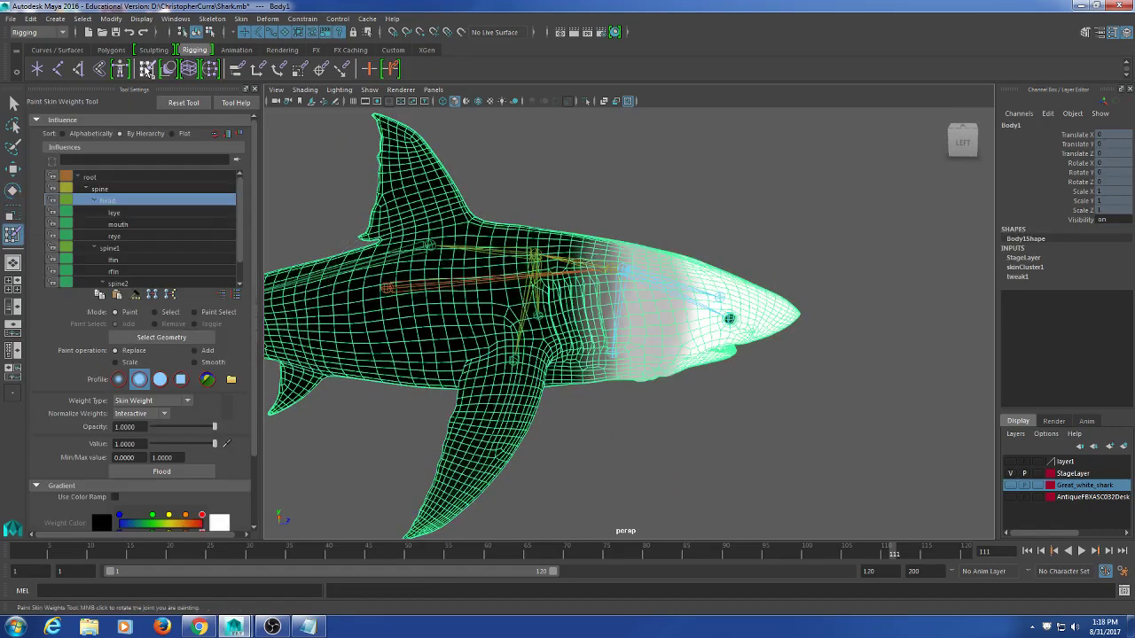
pyautogui.keyDown('alt'); pyautogui.moveTo(440, 364); pyautogui.dragTo(474, 333); pyautogui.keyUp('alt')
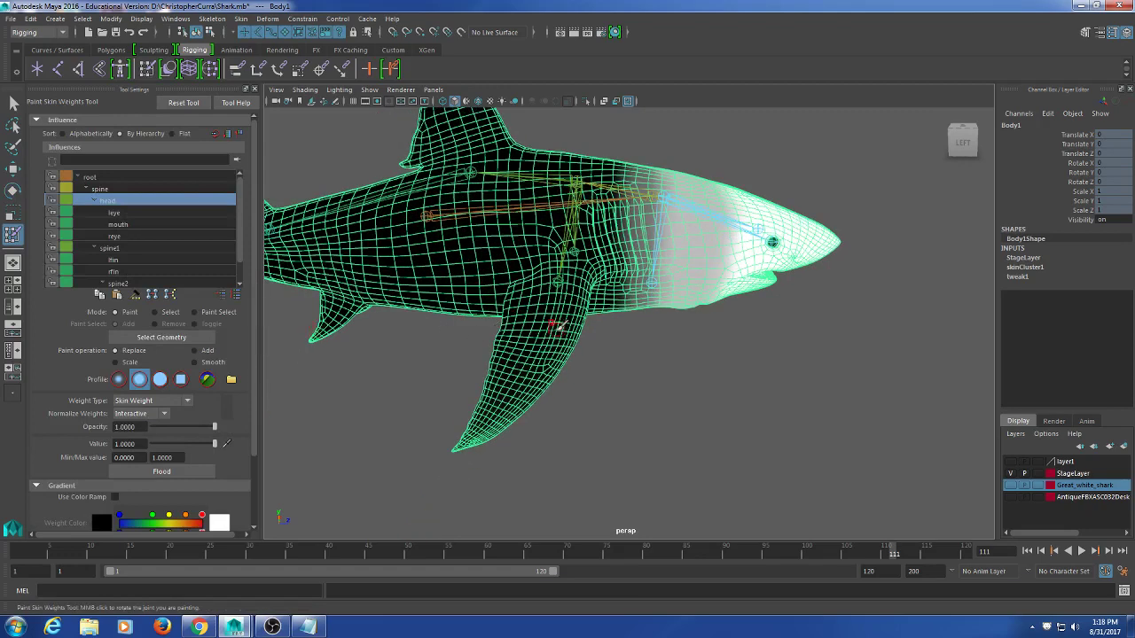
# - Examine the body weights of the leye, head, mouth, spine1, spine and lfin influences
pyautogui.click(115, 214)
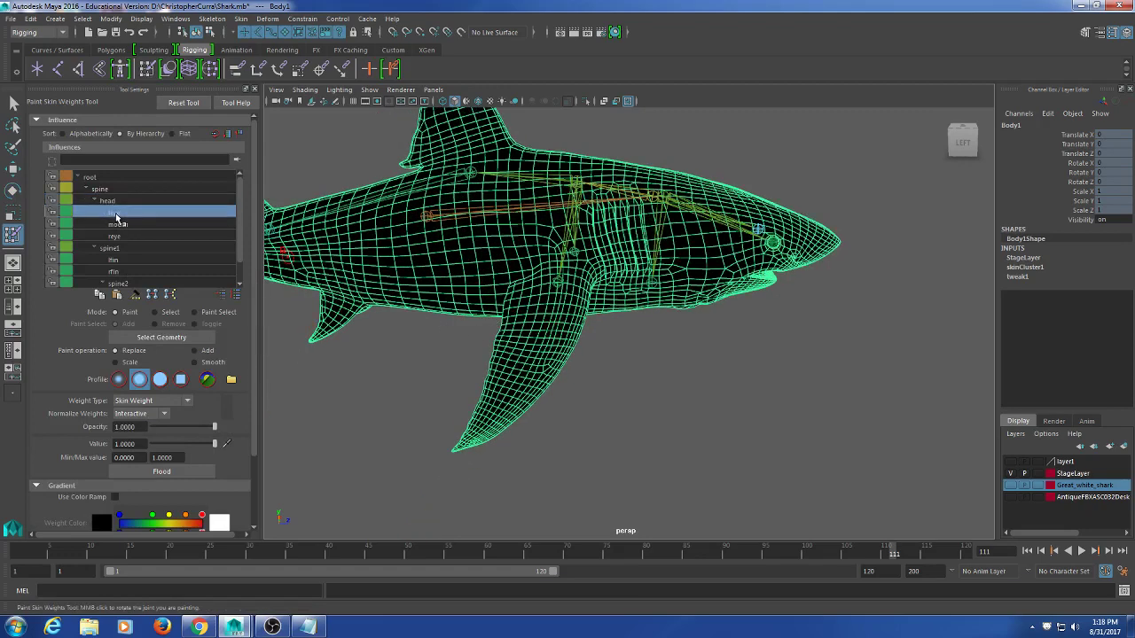
pyautogui.click(108, 201)
pyautogui.moveTo(468, 251)
pyautogui.keyDown('alt'); pyautogui.mouseDown()
pyautogui.moveTo(464, 216)
pyautogui.moveTo(464, 296)
pyautogui.moveTo(441, 258)
pyautogui.moveTo(458, 224)
pyautogui.moveTo(463, 262)
pyautogui.mouseUp(); pyautogui.keyUp('alt')
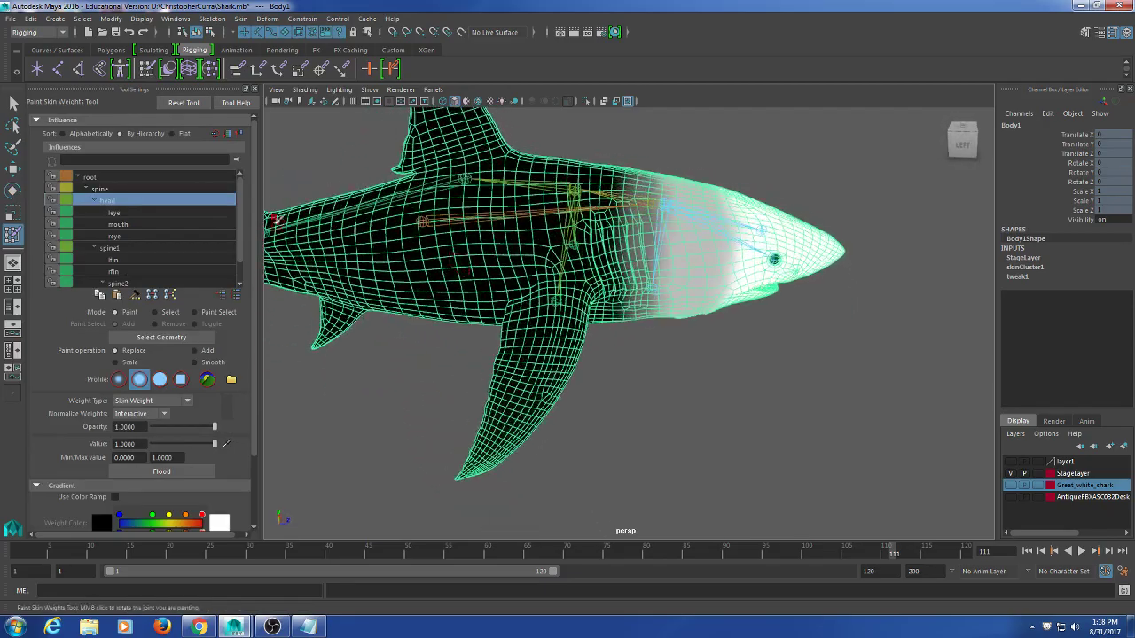
pyautogui.click(166, 213)
pyautogui.click(163, 225)
pyautogui.click(146, 249)
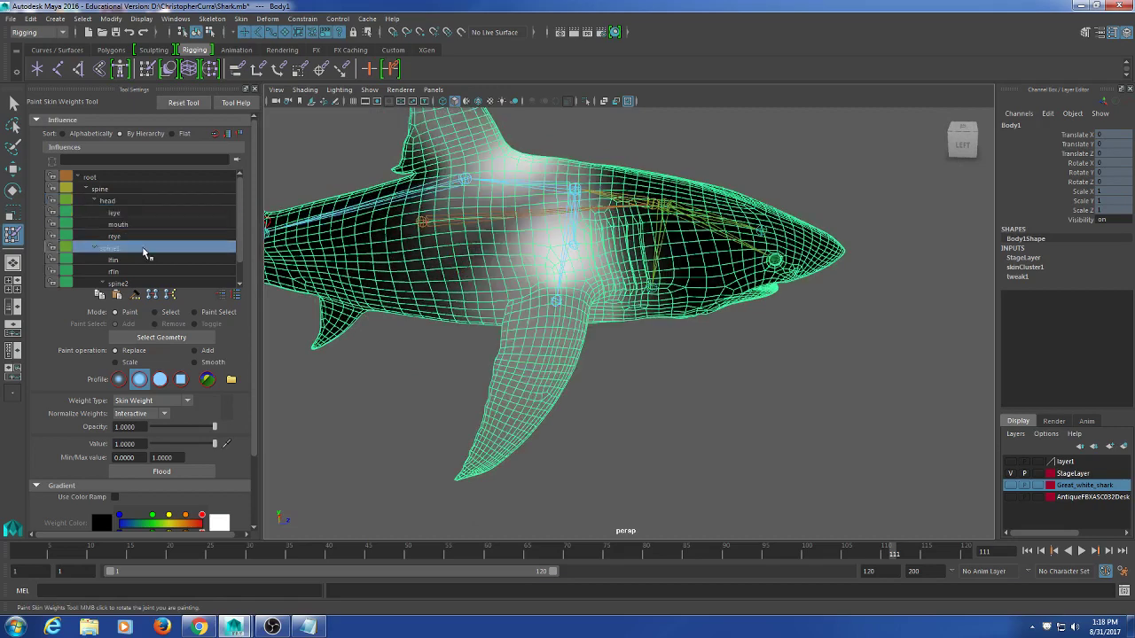
pyautogui.click(119, 189)
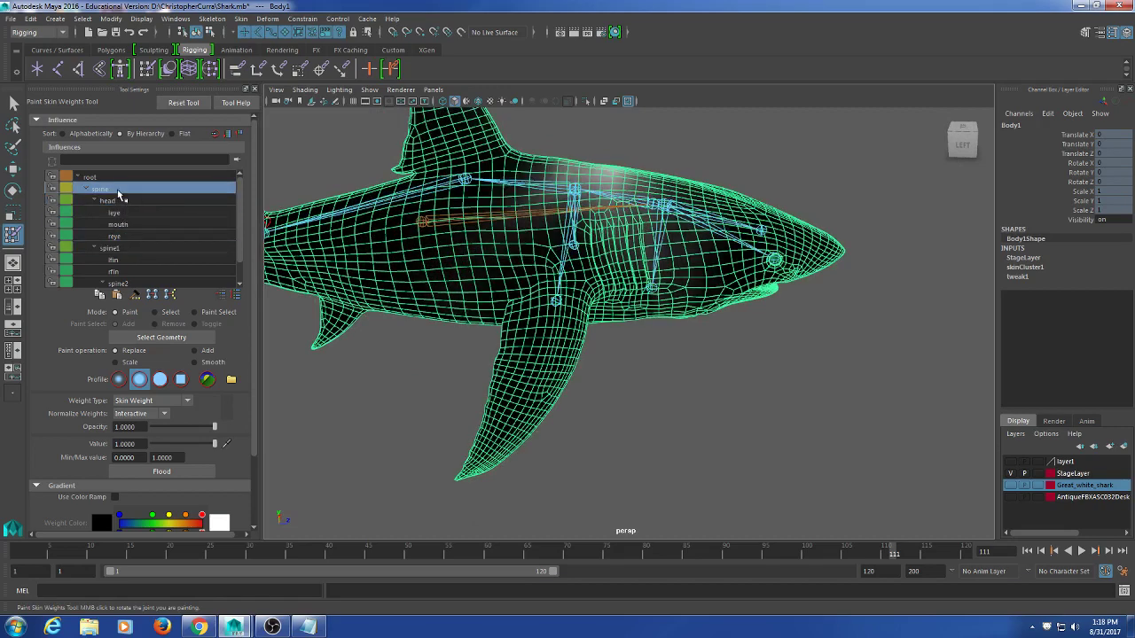
pyautogui.scroll(-1, 133, 259)
pyautogui.click(142, 236)
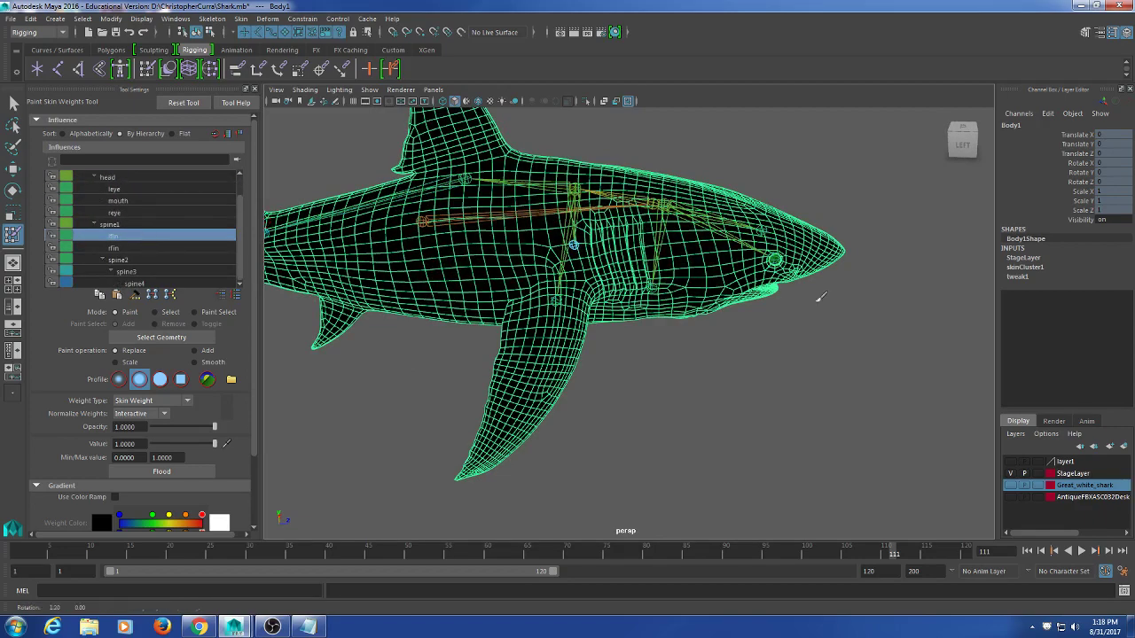
# - Replace the lfin weight with value 0 on the body's side around the left pectoral fin's base
pyautogui.keyDown('alt'); pyautogui.moveTo(821, 297); pyautogui.dragTo(624, 339); pyautogui.keyUp('alt')
pyautogui.scroll(3, 627, 314)
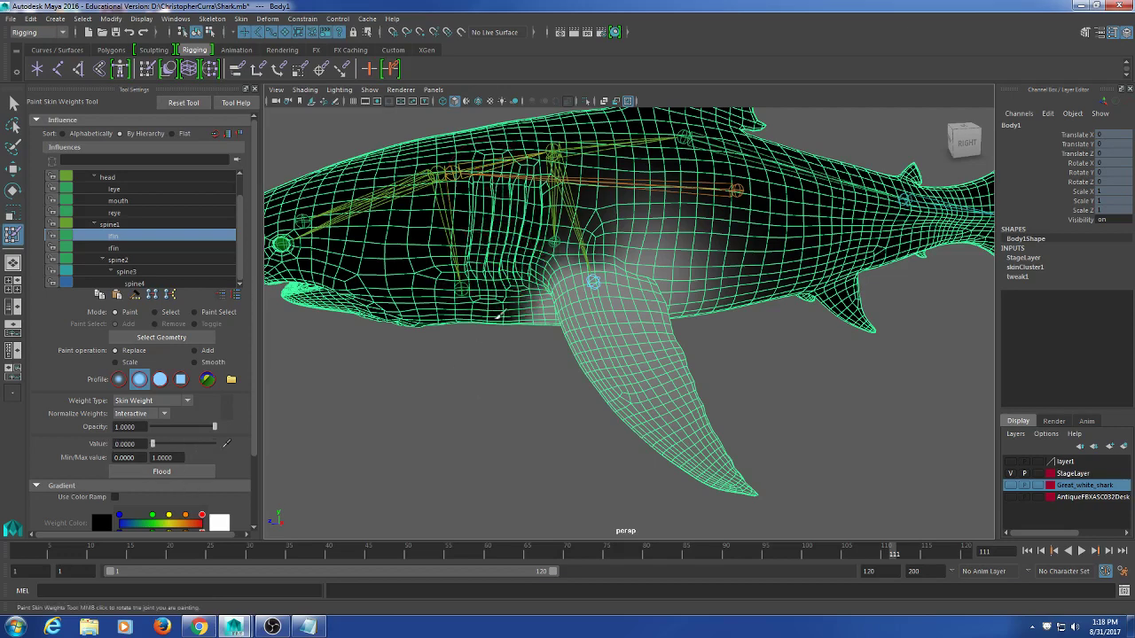
pyautogui.keyDown('alt'); pyautogui.moveTo(506, 300); pyautogui.dragTo(798, 204); pyautogui.keyUp('alt')
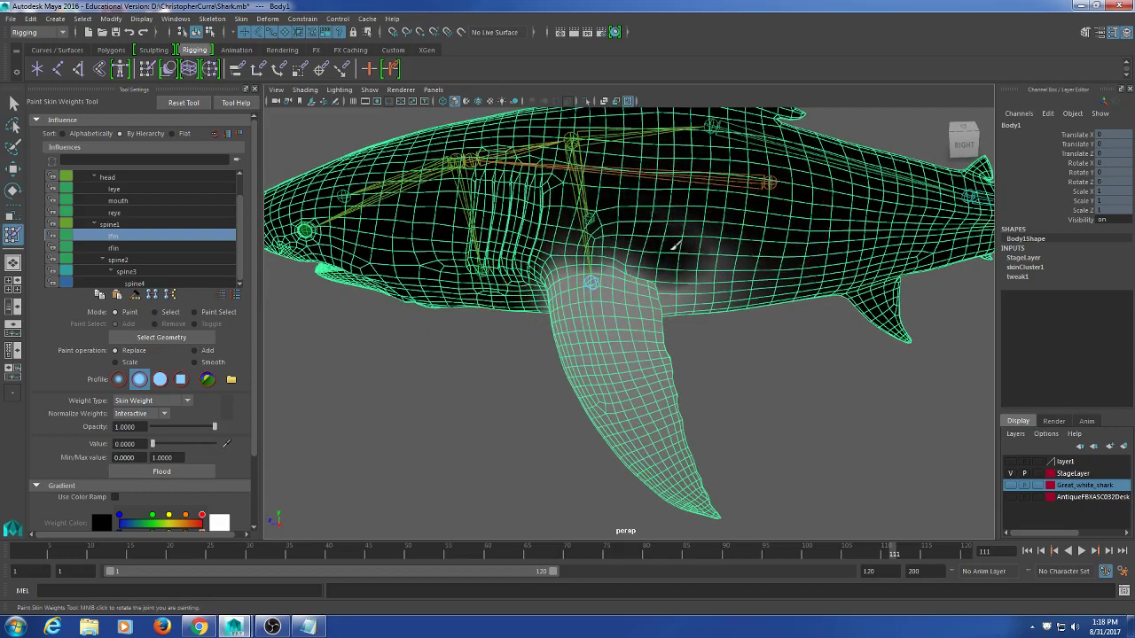
pyautogui.moveTo(736, 286)
pyautogui.keyDown('alt'); pyautogui.mouseDown()
pyautogui.moveTo(735, 266)
pyautogui.moveTo(697, 254)
pyautogui.moveTo(707, 337)
pyautogui.mouseUp(); pyautogui.keyUp('alt')
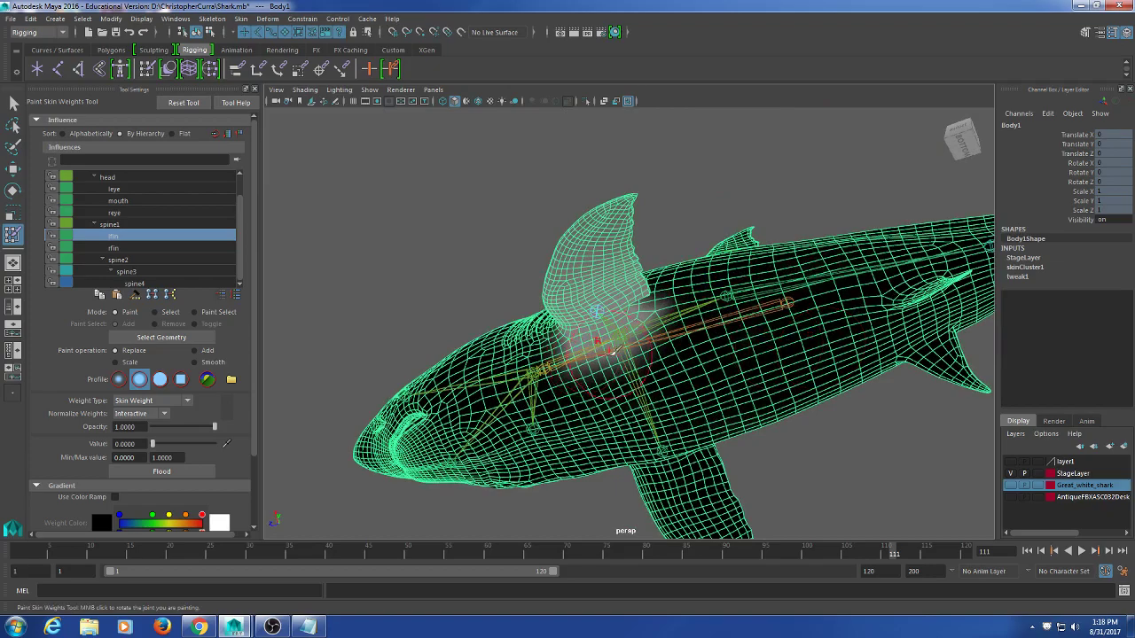
pyautogui.scroll(5, 612, 351)
pyautogui.moveTo(623, 345)
pyautogui.keyDown('alt'); pyautogui.mouseDown()
pyautogui.moveTo(687, 353)
pyautogui.moveTo(519, 396)
pyautogui.moveTo(439, 398)
pyautogui.mouseUp(); pyautogui.keyUp('alt')
pyautogui.moveTo(679, 329)
pyautogui.keyDown('alt'); pyautogui.mouseDown()
pyautogui.moveTo(676, 413)
pyautogui.moveTo(610, 185)
pyautogui.moveTo(661, 253)
pyautogui.moveTo(697, 226)
pyautogui.mouseUp(); pyautogui.keyUp('alt')
pyautogui.press('b')
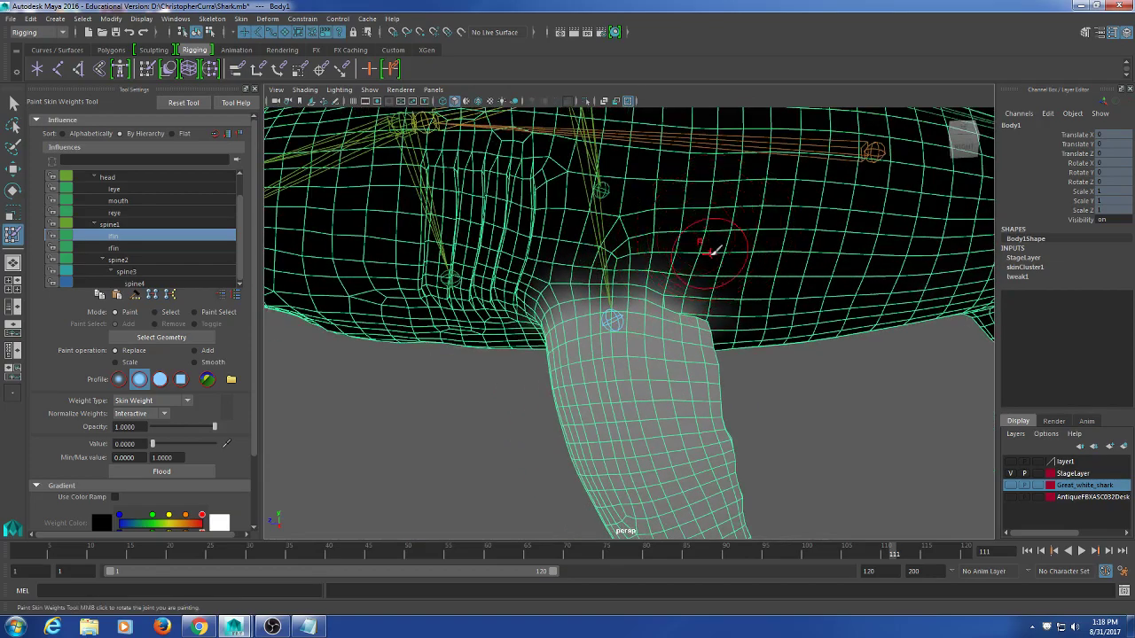
# - Clear the remaining lfin weight spill on the belly beneath and behind the left pectoral fin with value 0
pyautogui.keyDown('alt'); pyautogui.moveTo(531, 277); pyautogui.dragTo(585, 199); pyautogui.keyUp('alt')
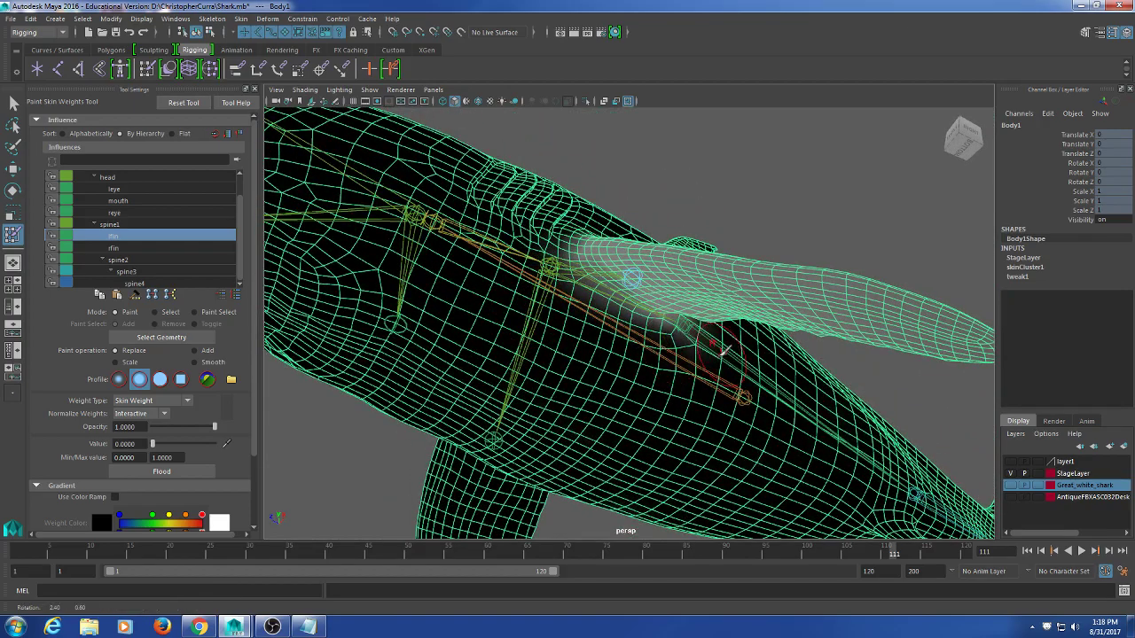
pyautogui.keyDown('alt'); pyautogui.moveTo(632, 342); pyautogui.dragTo(650, 379); pyautogui.keyUp('alt')
pyautogui.keyDown('alt'); pyautogui.moveTo(637, 238); pyautogui.dragTo(644, 234); pyautogui.keyUp('alt')
pyautogui.scroll(-5, 661, 267)
pyautogui.keyDown('alt'); pyautogui.moveTo(663, 266); pyautogui.dragTo(588, 255, button='middle'); pyautogui.keyUp('alt')
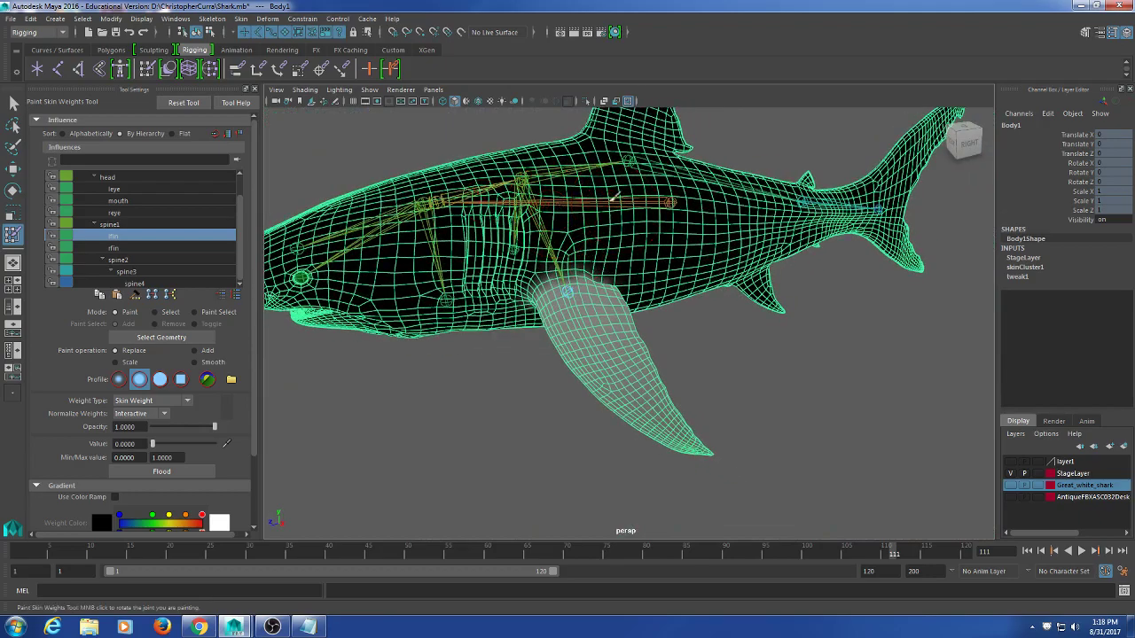
pyautogui.keyDown('alt'); pyautogui.moveTo(490, 335); pyautogui.dragTo(511, 318); pyautogui.keyUp('alt')
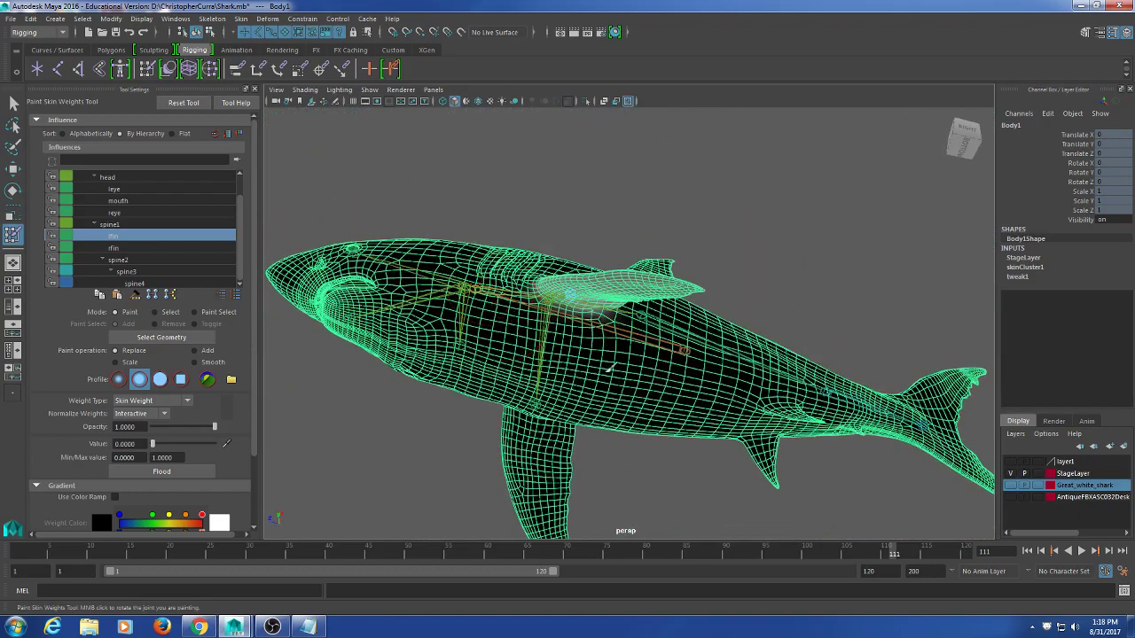
pyautogui.keyDown('alt'); pyautogui.moveTo(661, 334); pyautogui.dragTo(686, 312); pyautogui.keyUp('alt')
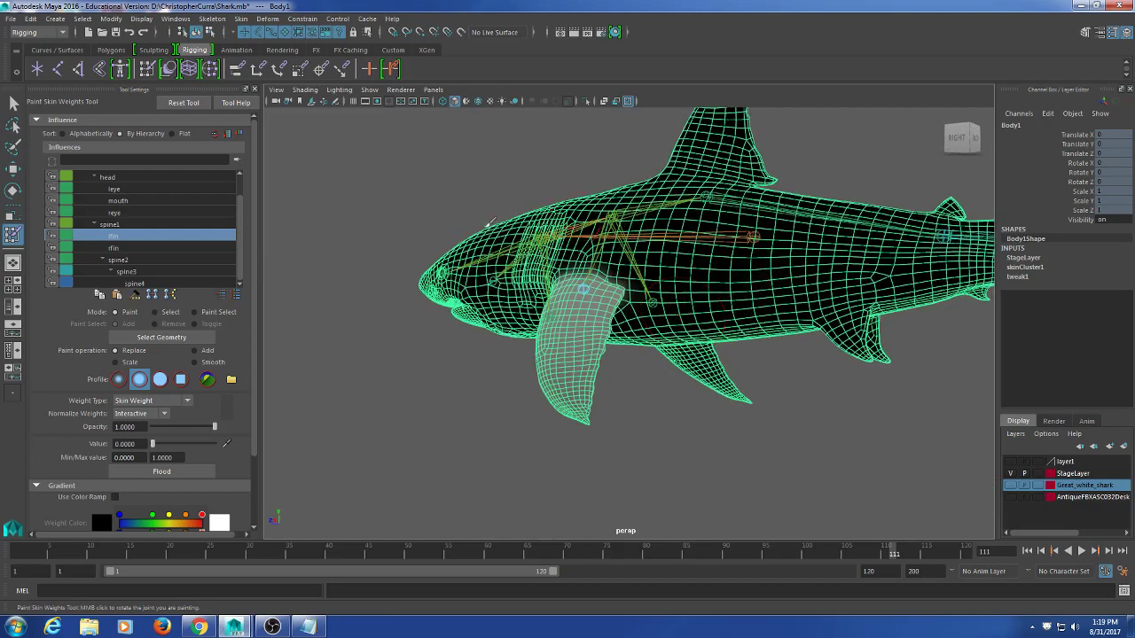
# - Paint the left pectoral fin's upper surface from tip to base with an lfin weight of 1
pyautogui.keyDown('alt'); pyautogui.moveTo(489, 222); pyautogui.dragTo(572, 297); pyautogui.keyUp('alt')
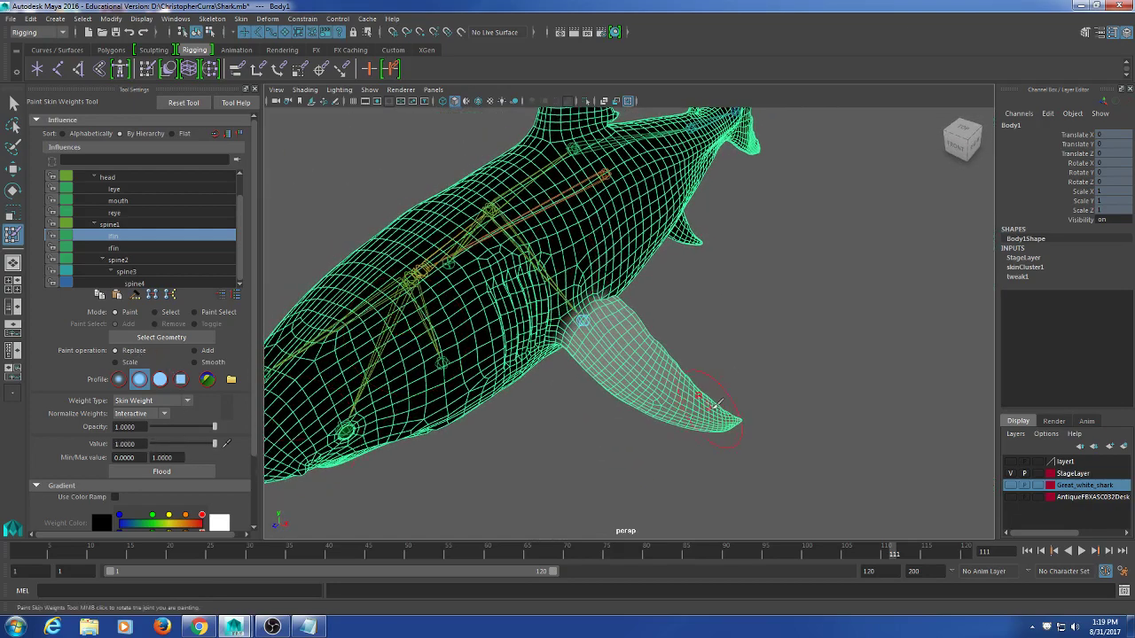
pyautogui.moveTo(701, 408); pyautogui.dragTo(728, 425)
pyautogui.scroll(5, 745, 420)
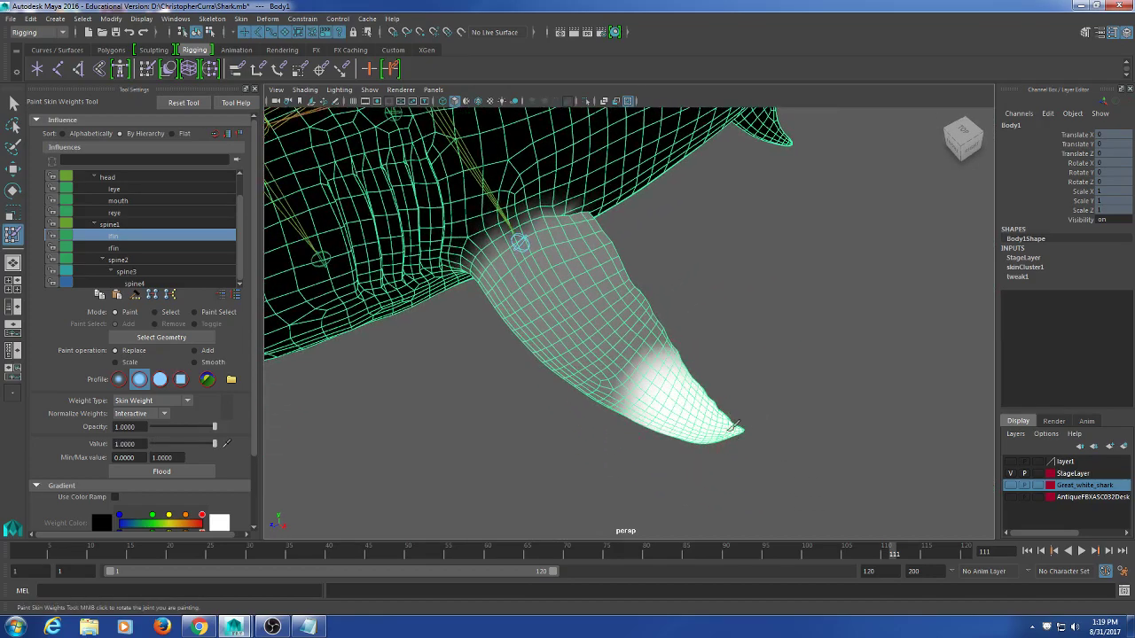
pyautogui.moveTo(682, 413)
pyautogui.keyDown('alt'); pyautogui.mouseDown()
pyautogui.moveTo(621, 355)
pyautogui.moveTo(585, 284)
pyautogui.moveTo(578, 189)
pyautogui.moveTo(530, 328)
pyautogui.moveTo(532, 303)
pyautogui.moveTo(554, 339)
pyautogui.moveTo(520, 385)
pyautogui.moveTo(602, 357)
pyautogui.moveTo(615, 335)
pyautogui.moveTo(588, 356)
pyautogui.moveTo(600, 329)
pyautogui.moveTo(611, 428)
pyautogui.moveTo(587, 375)
pyautogui.mouseUp(); pyautogui.keyUp('alt')
pyautogui.moveTo(651, 350)
pyautogui.mouseDown()
pyautogui.moveTo(597, 287)
pyautogui.moveTo(667, 314)
pyautogui.moveTo(620, 364)
pyautogui.moveTo(623, 336)
pyautogui.moveTo(599, 295)
pyautogui.mouseUp()
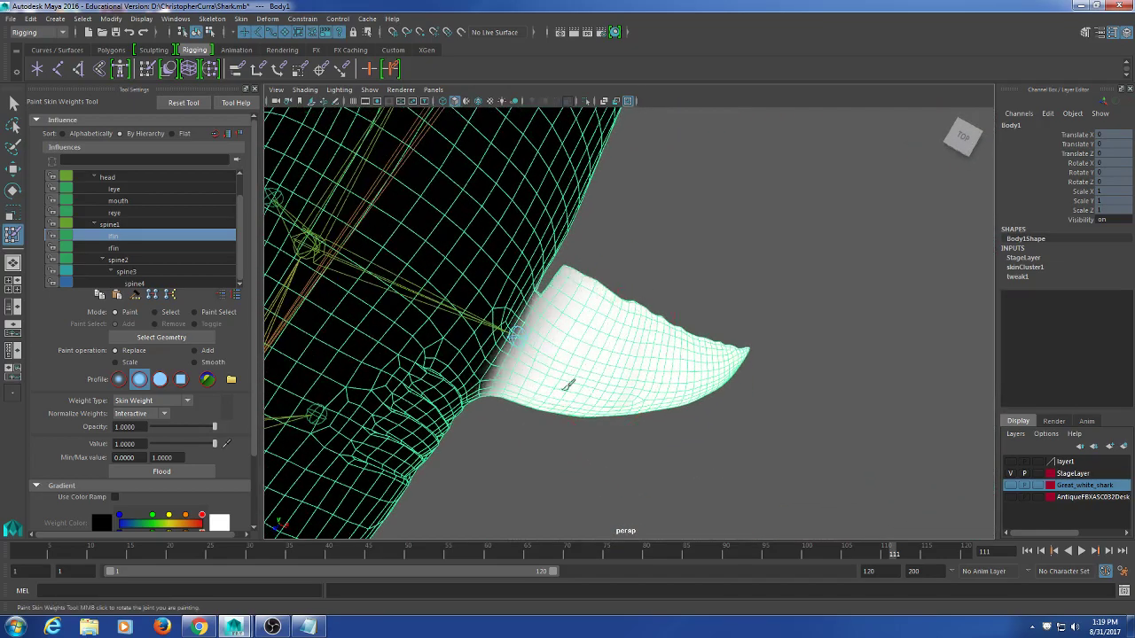
pyautogui.moveTo(568, 385); pyautogui.dragTo(529, 397)
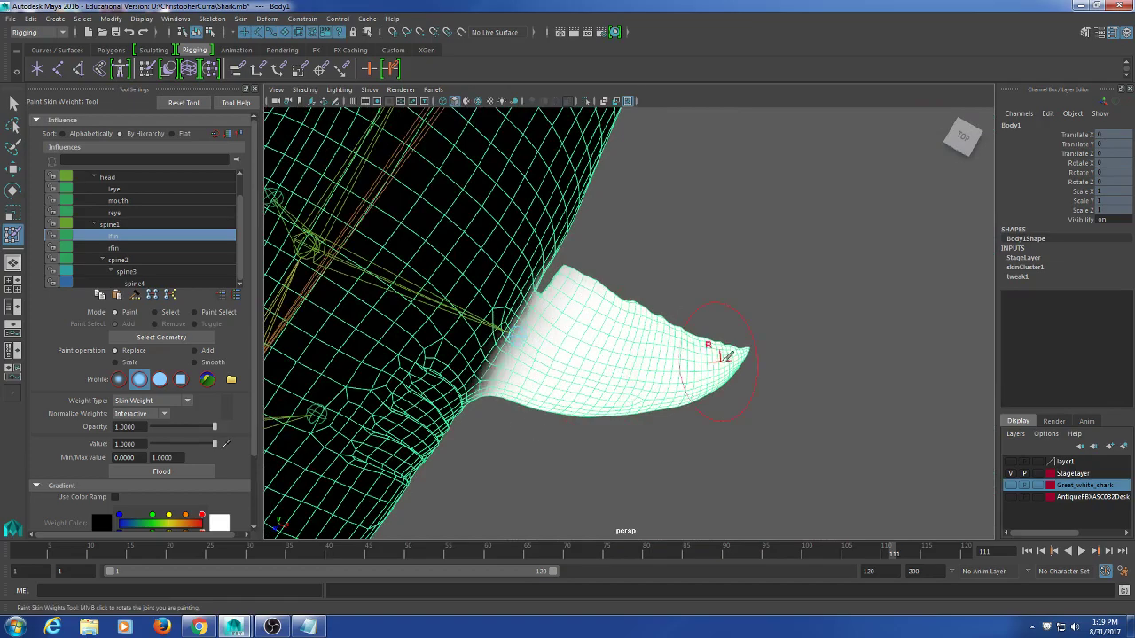
# - Paint the left pectoral fin's underside with full lfin weight so the whole fin is covered
pyautogui.keyDown('alt'); pyautogui.moveTo(725, 356); pyautogui.dragTo(689, 298); pyautogui.keyUp('alt')
pyautogui.keyDown('alt'); pyautogui.moveTo(680, 371); pyautogui.dragTo(602, 248); pyautogui.keyUp('alt')
pyautogui.moveTo(565, 344)
pyautogui.mouseDown()
pyautogui.moveTo(552, 337)
pyautogui.moveTo(507, 405)
pyautogui.moveTo(683, 389)
pyautogui.mouseUp()
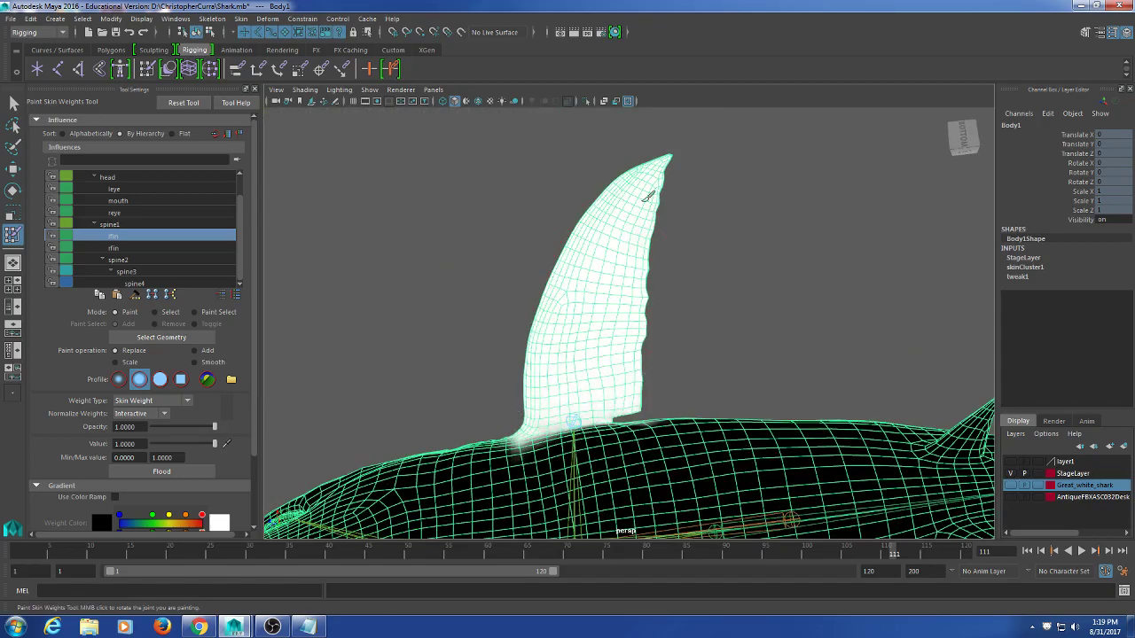
# - Set the paint value to 0.5 and paint an lfin weight falloff on the body around the left fin's base
pyautogui.keyDown('alt'); pyautogui.moveTo(623, 223); pyautogui.dragTo(532, 393); pyautogui.keyUp('alt')
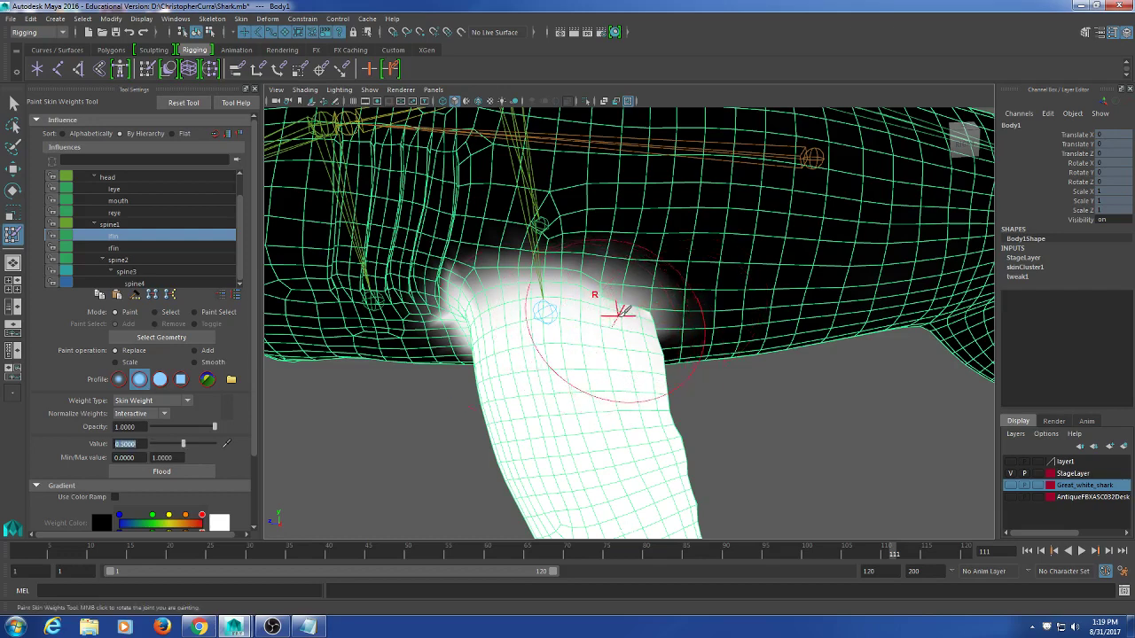
pyautogui.moveTo(610, 299)
pyautogui.mouseDown()
pyautogui.moveTo(541, 320)
pyautogui.moveTo(585, 312)
pyautogui.moveTo(574, 318)
pyautogui.mouseUp()
pyautogui.hotkey('ctrl', 'z')
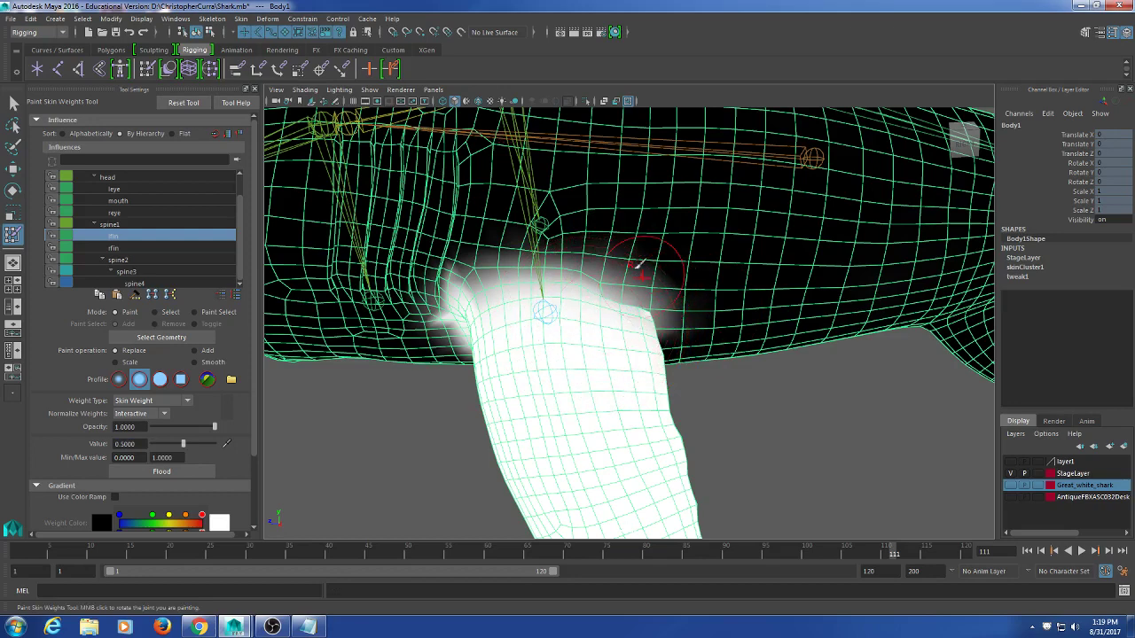
pyautogui.moveTo(618, 241); pyautogui.dragTo(699, 306)
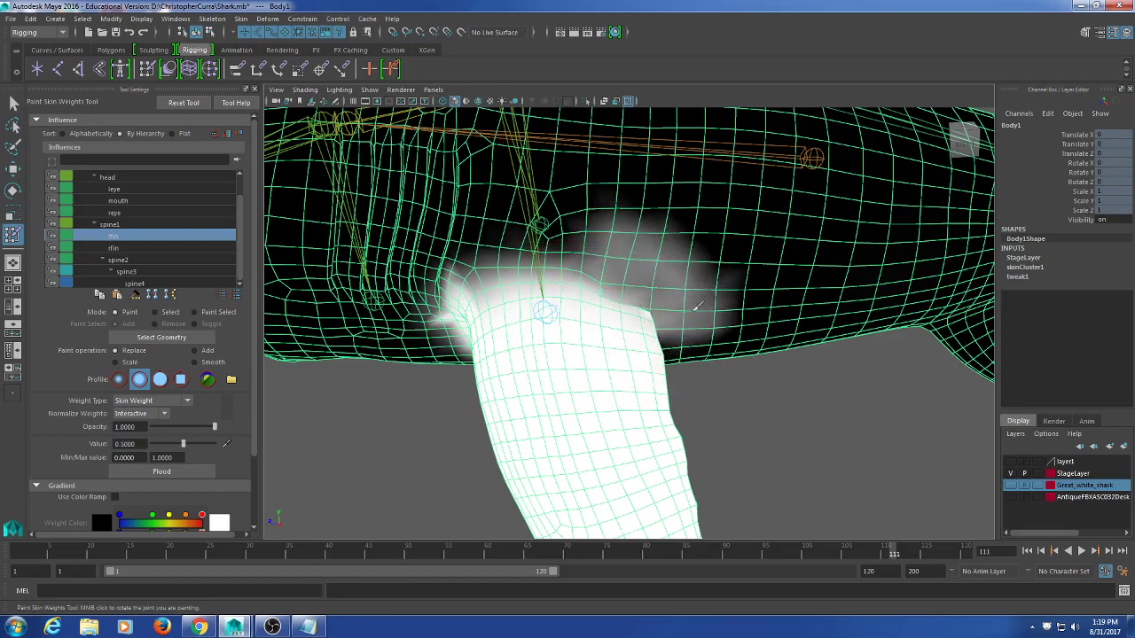
pyautogui.moveTo(629, 267)
pyautogui.mouseDown()
pyautogui.moveTo(474, 288)
pyautogui.moveTo(427, 314)
pyautogui.moveTo(442, 274)
pyautogui.moveTo(440, 321)
pyautogui.moveTo(457, 191)
pyautogui.mouseUp()
pyautogui.moveTo(427, 387)
pyautogui.mouseDown()
pyautogui.moveTo(510, 408)
pyautogui.moveTo(614, 406)
pyautogui.mouseUp()
# - Extend the 0.5 lfin weight falloff beneath, in front of and above the left fin's base
pyautogui.keyDown('alt'); pyautogui.moveTo(697, 396); pyautogui.dragTo(676, 420); pyautogui.keyUp('alt')
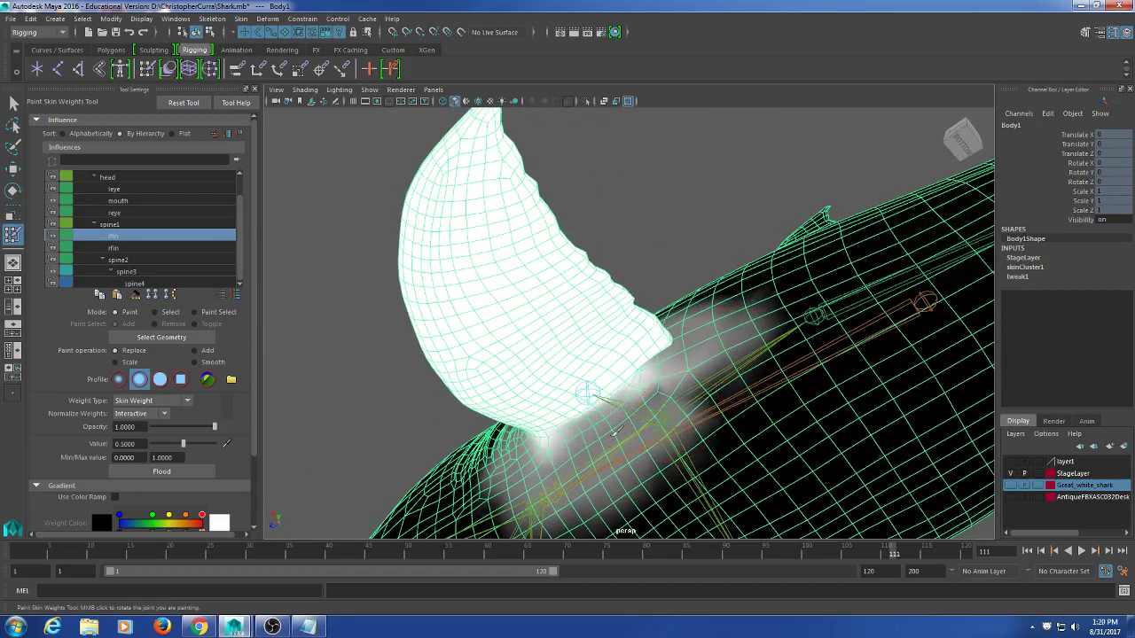
pyautogui.keyDown('alt'); pyautogui.moveTo(565, 465); pyautogui.dragTo(629, 457); pyautogui.keyUp('alt')
pyautogui.moveTo(410, 402); pyautogui.dragTo(401, 392)
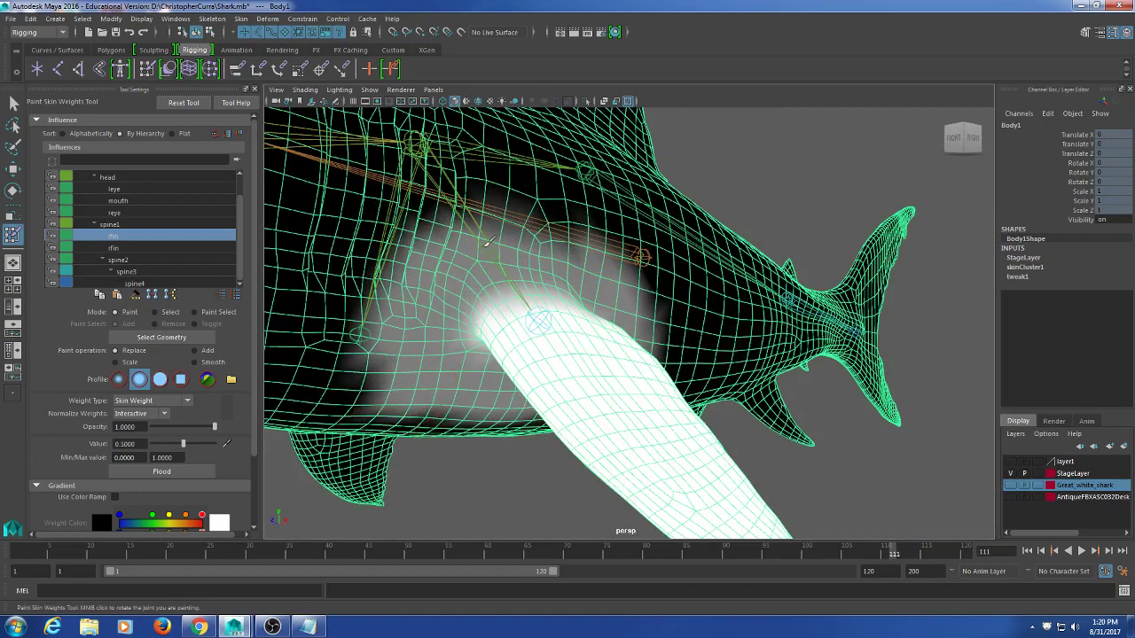
pyautogui.moveTo(487, 242)
pyautogui.mouseDown()
pyautogui.moveTo(608, 257)
pyautogui.moveTo(612, 222)
pyautogui.moveTo(593, 238)
pyautogui.mouseUp()
pyautogui.moveTo(592, 238)
pyautogui.mouseDown()
pyautogui.moveTo(682, 279)
pyautogui.moveTo(727, 375)
pyautogui.moveTo(697, 334)
pyautogui.moveTo(709, 379)
pyautogui.moveTo(658, 362)
pyautogui.moveTo(709, 337)
pyautogui.moveTo(766, 375)
pyautogui.moveTo(608, 355)
pyautogui.moveTo(650, 276)
pyautogui.mouseUp()
# - Set the paint value to 0 and trim the lfin falloff to a narrow band around the fin's base
pyautogui.moveTo(415, 338); pyautogui.dragTo(401, 356)
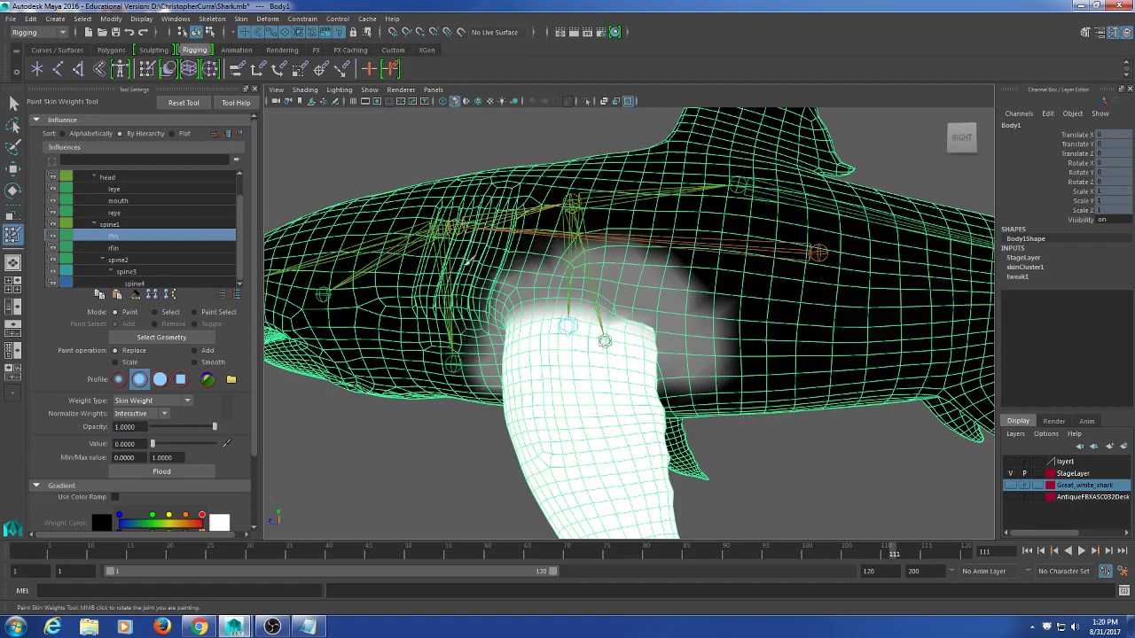
pyautogui.keyDown('alt'); pyautogui.moveTo(465, 355); pyautogui.dragTo(470, 274); pyautogui.keyUp('alt')
pyautogui.moveTo(465, 444)
pyautogui.mouseDown()
pyautogui.moveTo(528, 432)
pyautogui.moveTo(620, 437)
pyautogui.moveTo(512, 429)
pyautogui.moveTo(691, 408)
pyautogui.moveTo(696, 377)
pyautogui.moveTo(711, 414)
pyautogui.moveTo(683, 325)
pyautogui.moveTo(689, 263)
pyautogui.moveTo(699, 278)
pyautogui.moveTo(577, 221)
pyautogui.moveTo(523, 246)
pyautogui.moveTo(466, 299)
pyautogui.moveTo(438, 349)
pyautogui.mouseUp()
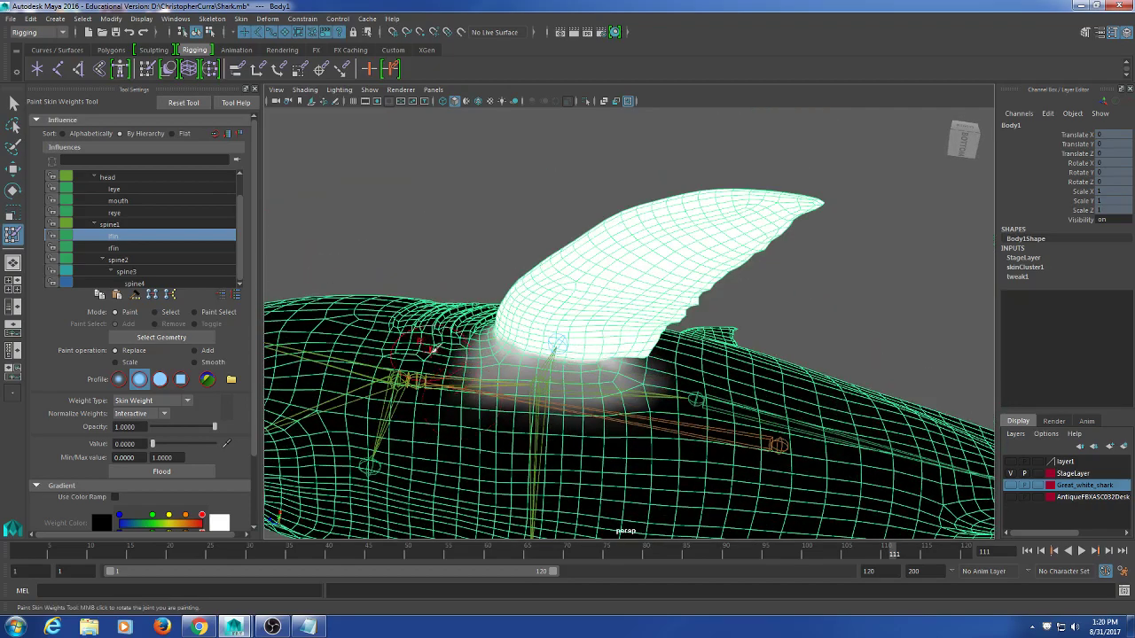
pyautogui.keyDown('alt'); pyautogui.moveTo(578, 427); pyautogui.dragTo(651, 444); pyautogui.keyUp('alt')
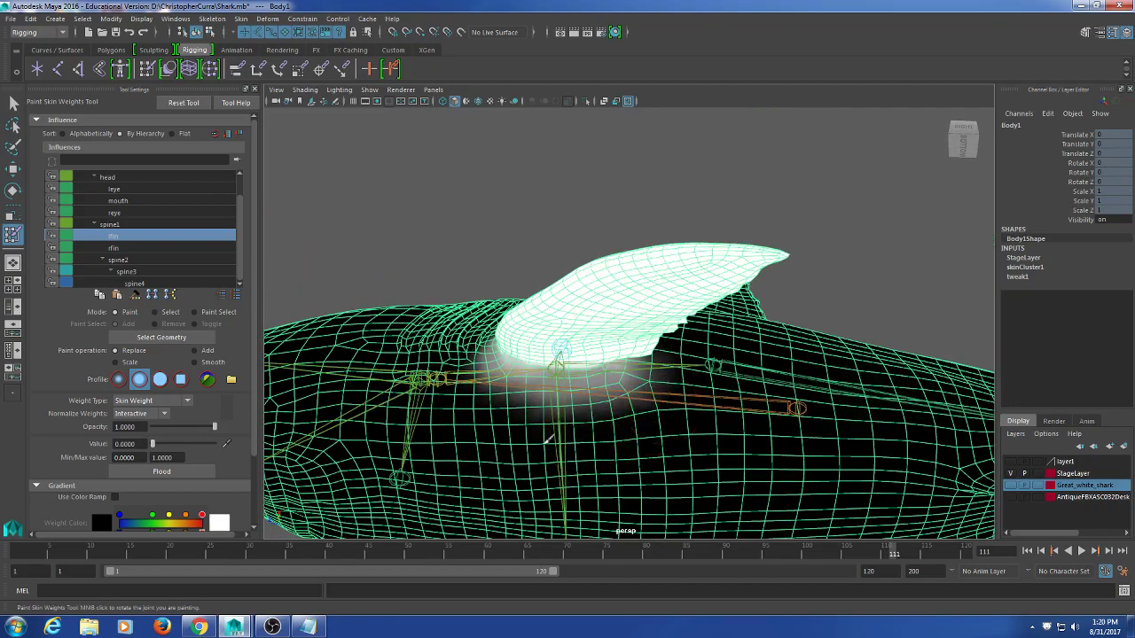
pyautogui.moveTo(468, 421)
pyautogui.keyDown('alt'); pyautogui.mouseDown()
pyautogui.moveTo(480, 447)
pyautogui.moveTo(479, 364)
pyautogui.mouseUp(); pyautogui.keyUp('alt')
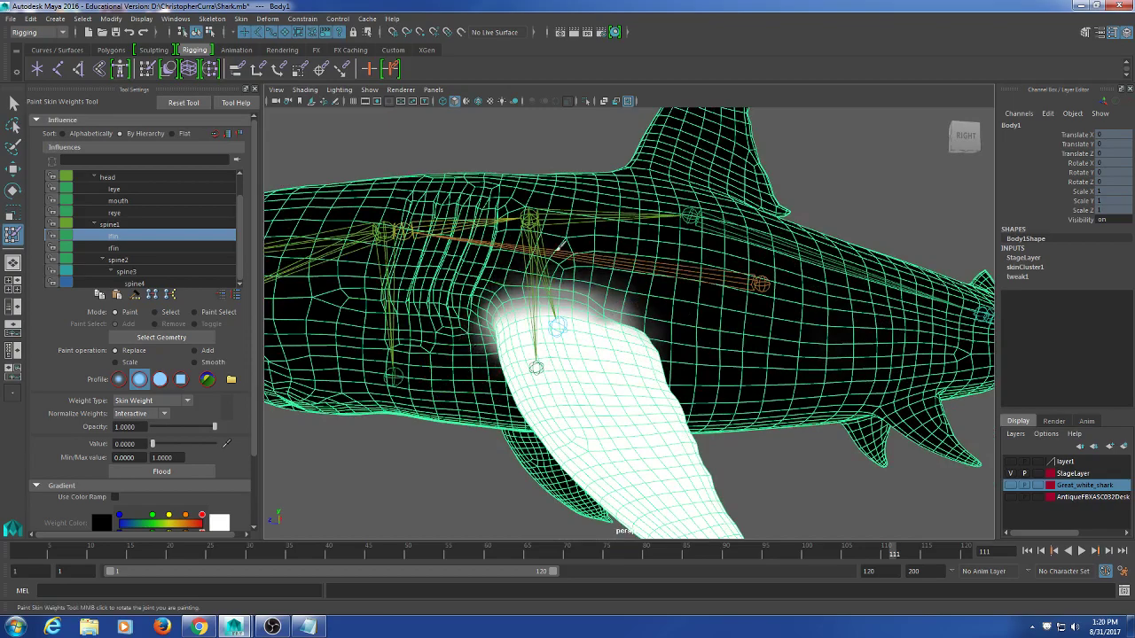
pyautogui.keyDown('alt'); pyautogui.moveTo(654, 289); pyautogui.dragTo(748, 290); pyautogui.keyUp('alt')
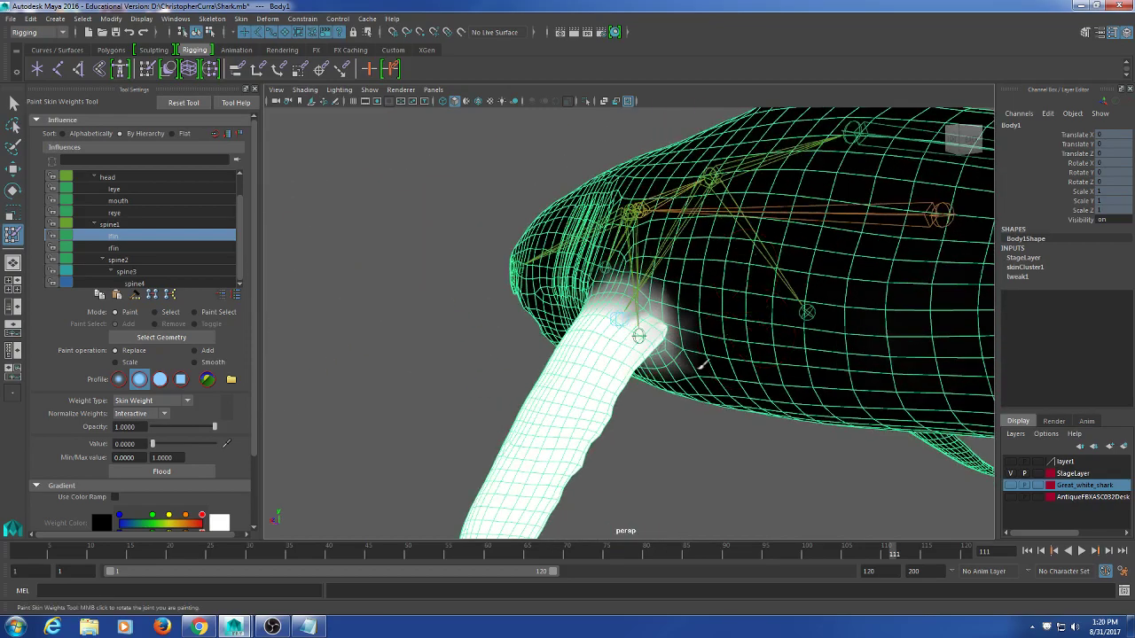
pyautogui.keyDown('alt'); pyautogui.moveTo(682, 390); pyautogui.dragTo(638, 426); pyautogui.keyUp('alt')
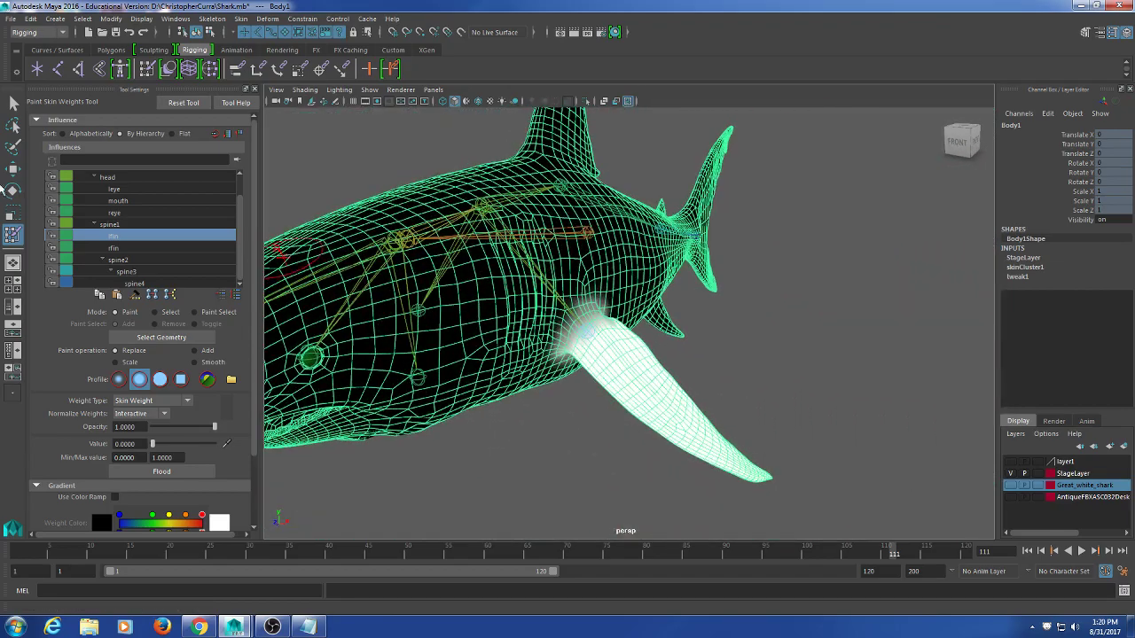
# - Test the left fin's deformation by rotating the lfin joint in different directions, undoing each rotation
pyautogui.click(12, 104)
pyautogui.click(587, 332)
pyautogui.press('e')
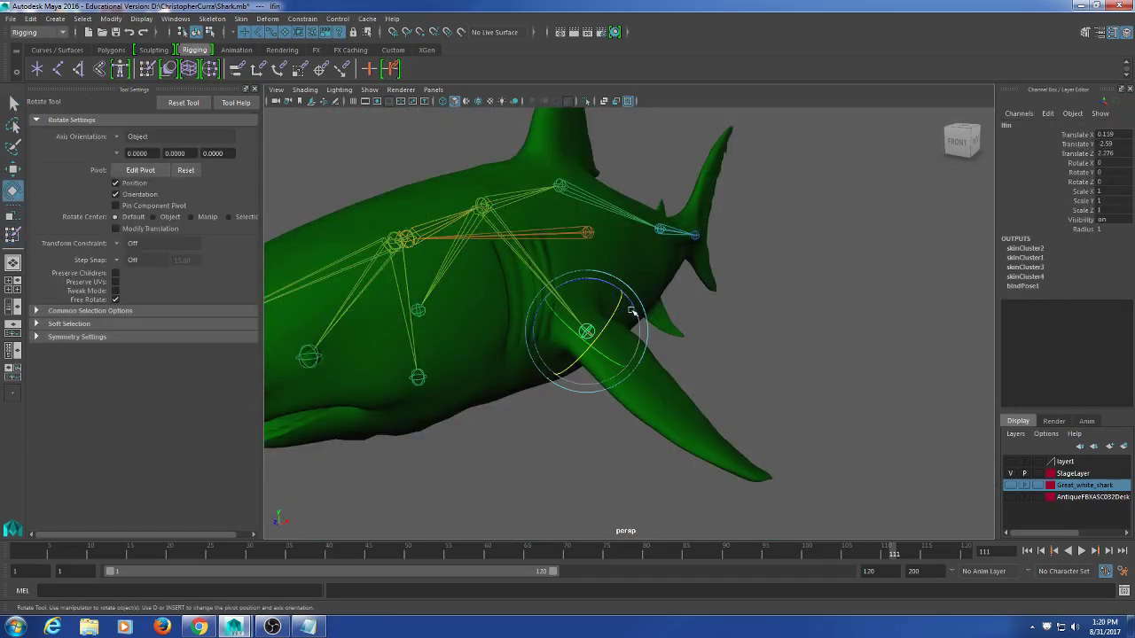
pyautogui.moveTo(632, 311); pyautogui.dragTo(603, 374)
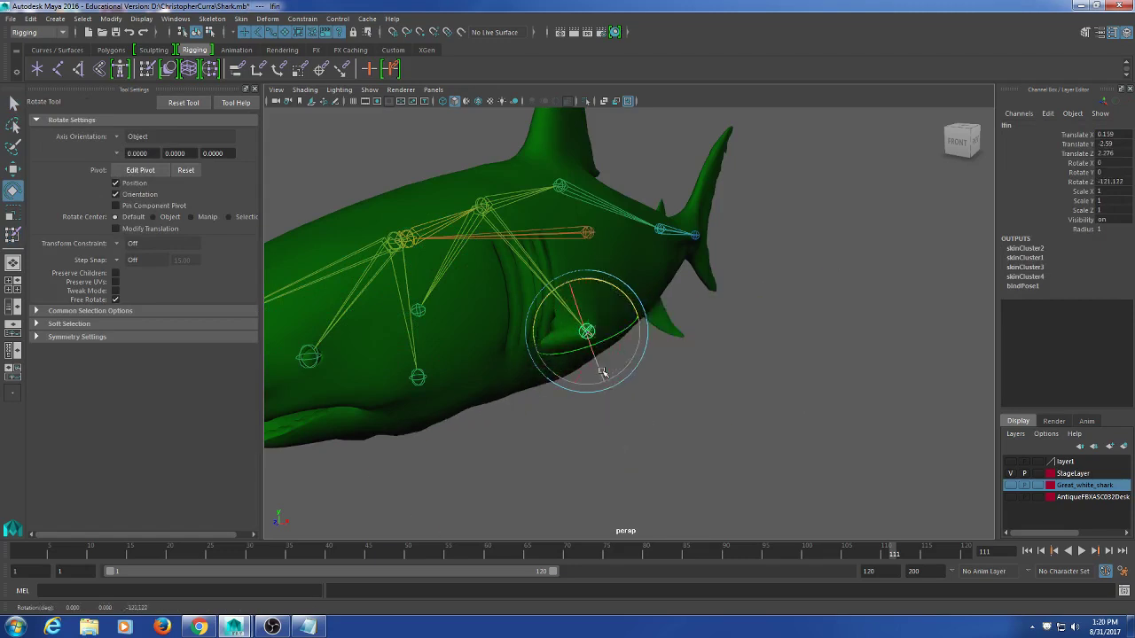
pyautogui.hotkey('ctrl', 'z')
pyautogui.keyDown('alt'); pyautogui.moveTo(707, 355); pyautogui.dragTo(582, 313); pyautogui.keyUp('alt')
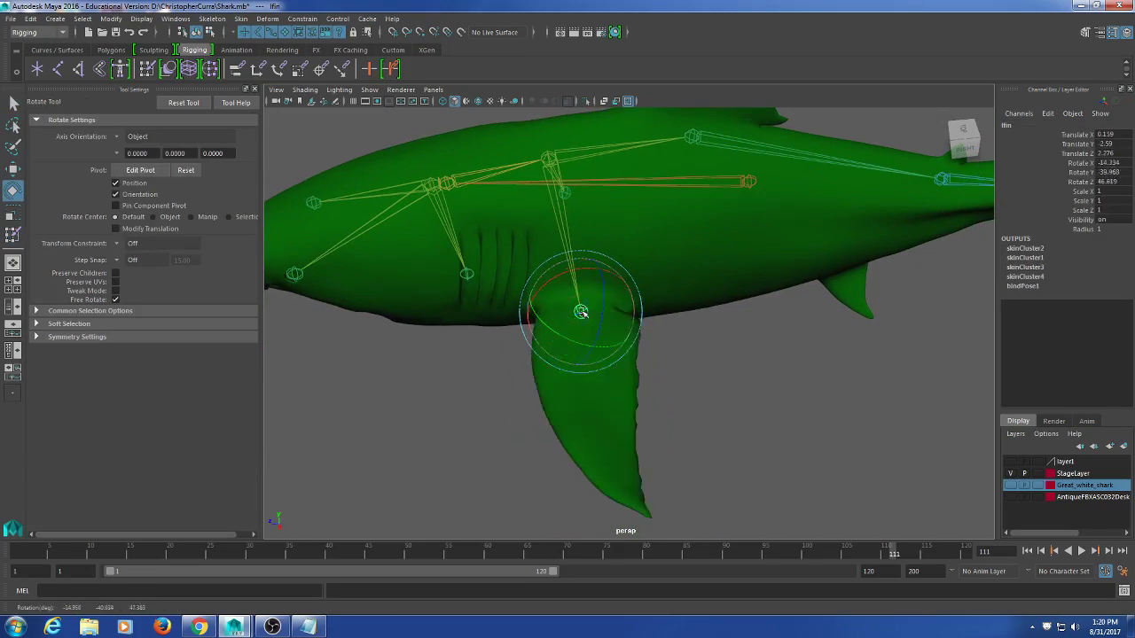
pyautogui.hotkey('ctrl', 'z')
pyautogui.keyDown('alt'); pyautogui.moveTo(612, 443); pyautogui.dragTo(656, 423); pyautogui.keyUp('alt')
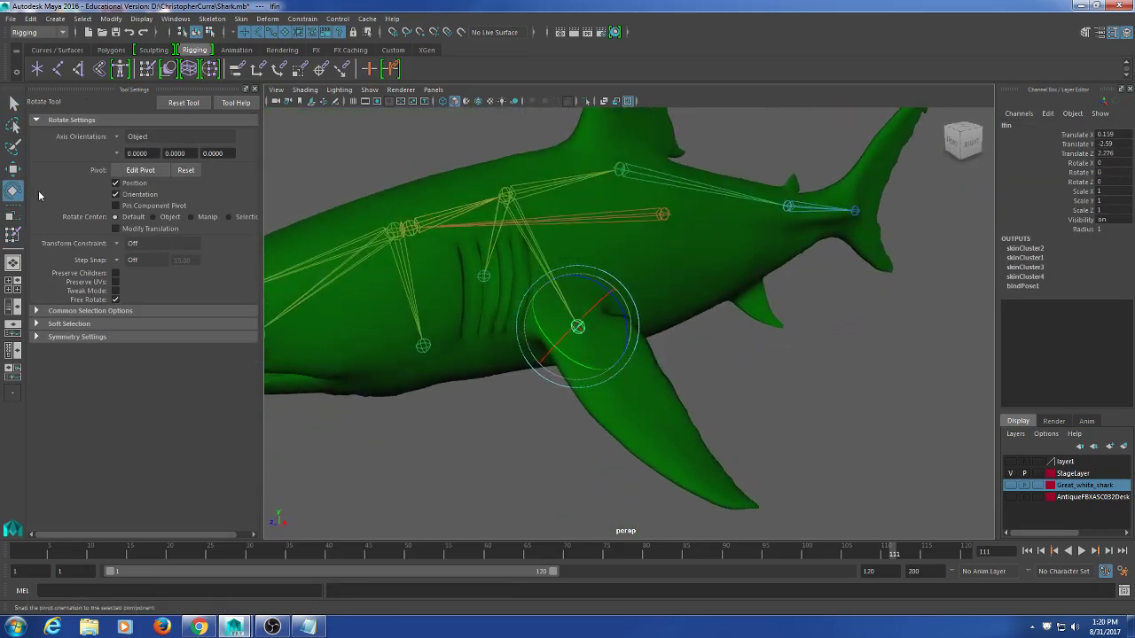
# - Select the lfin joint in a front view of the shark and reactivate the Paint Skin Weights tool
pyautogui.click(14, 104)
pyautogui.click(406, 457)
pyautogui.keyDown('alt'); pyautogui.moveTo(576, 396); pyautogui.dragTo(603, 380); pyautogui.keyUp('alt')
pyautogui.click(613, 338)
pyautogui.keyDown('alt'); pyautogui.moveTo(586, 459); pyautogui.dragTo(624, 467); pyautogui.keyUp('alt')
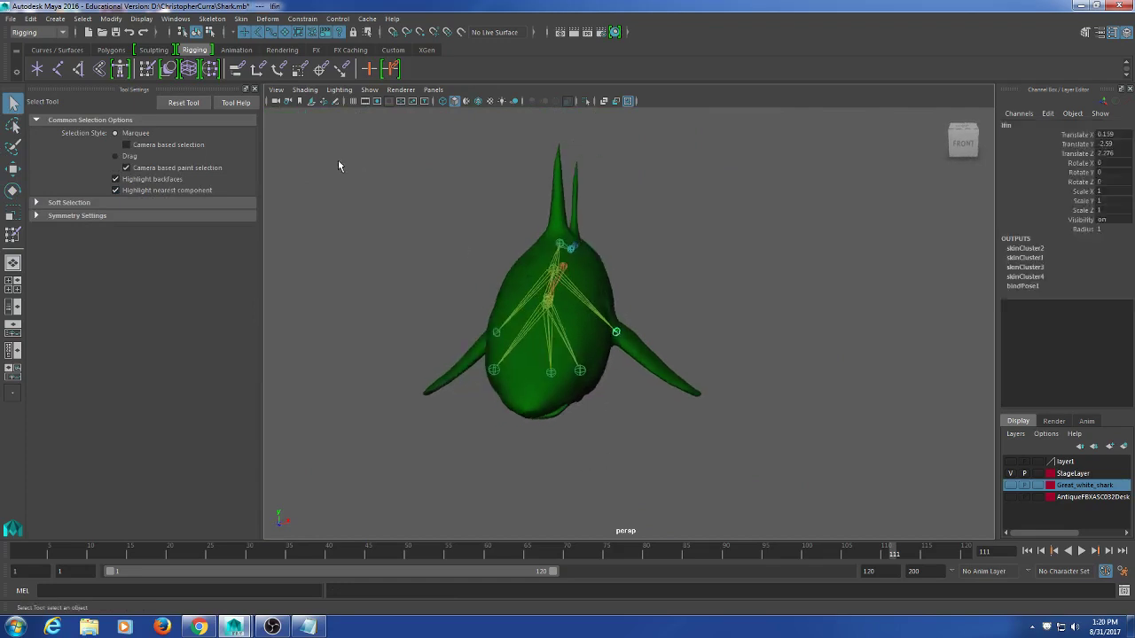
pyautogui.click(147, 71)
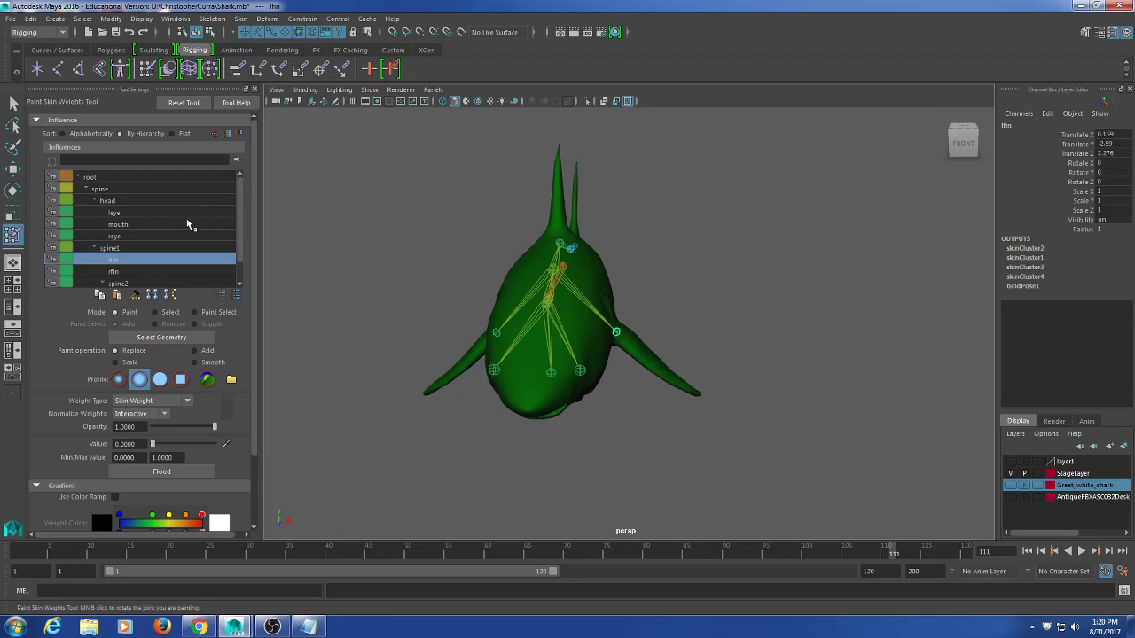
# - Try to mirror the skin weights across YZ, positive to negative, using Closest joint, with only the lfin joint selected
pyautogui.click(175, 19)
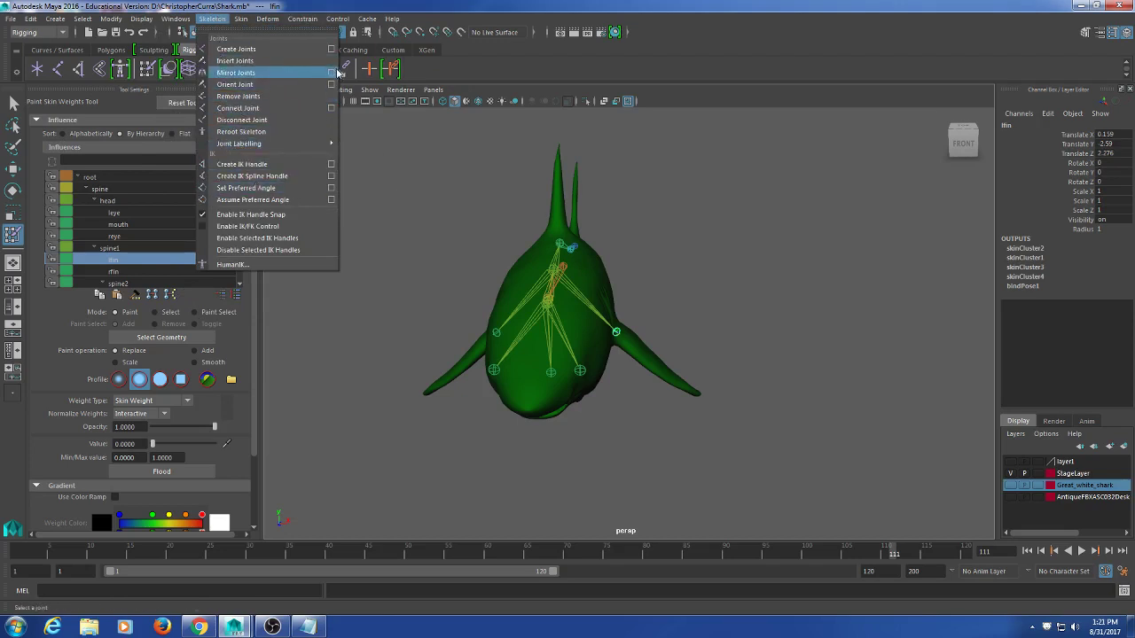
pyautogui.moveTo(241, 18)
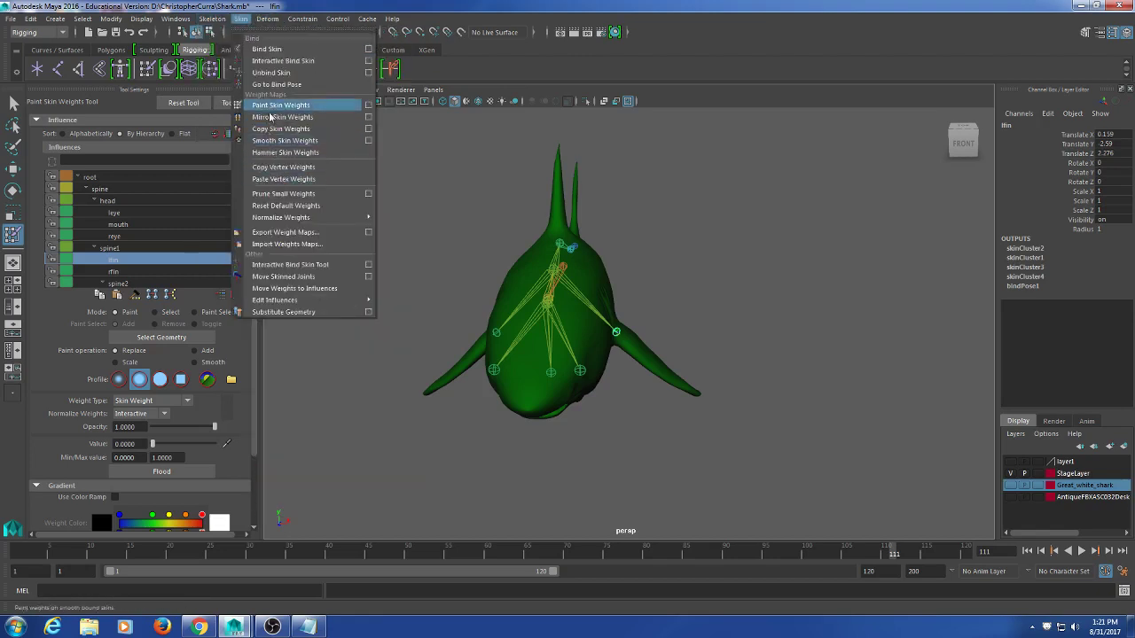
pyautogui.click(368, 117)
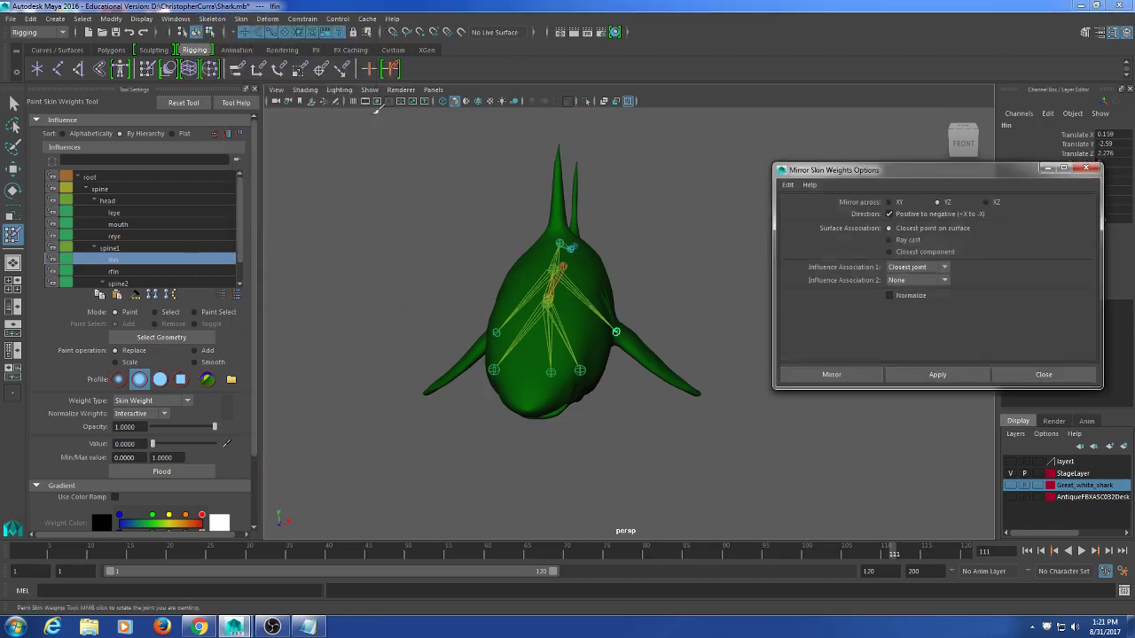
pyautogui.click(964, 380)
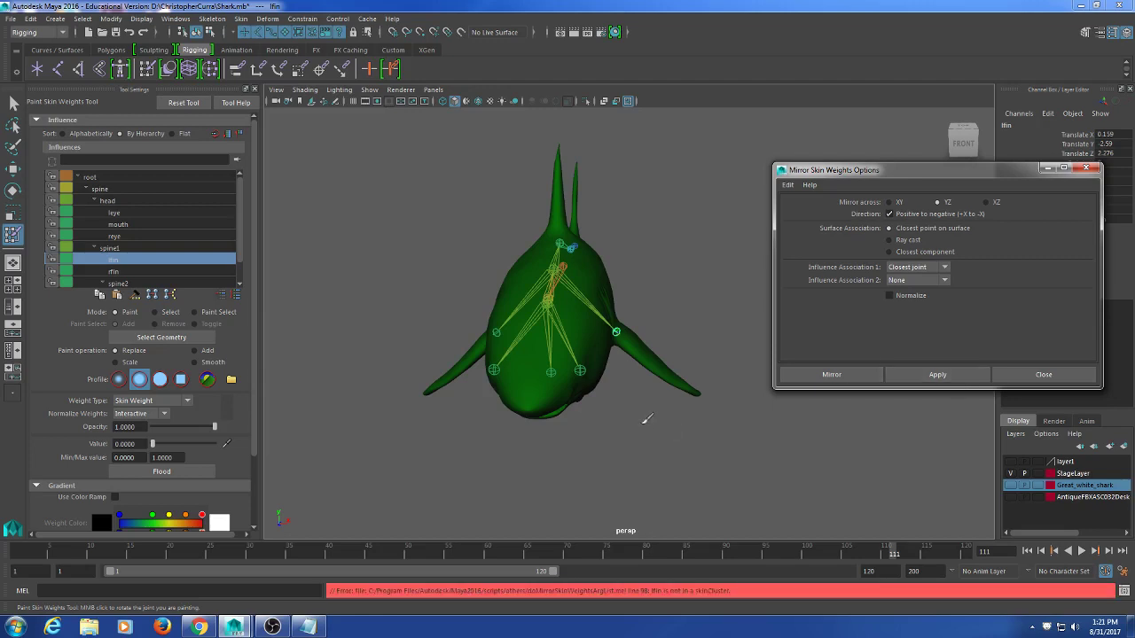
# - Select the shark body with the lfin influence active, apply the YZ positive-to-negative skin weight mirror and close its options
pyautogui.press('q')
pyautogui.click(578, 377)
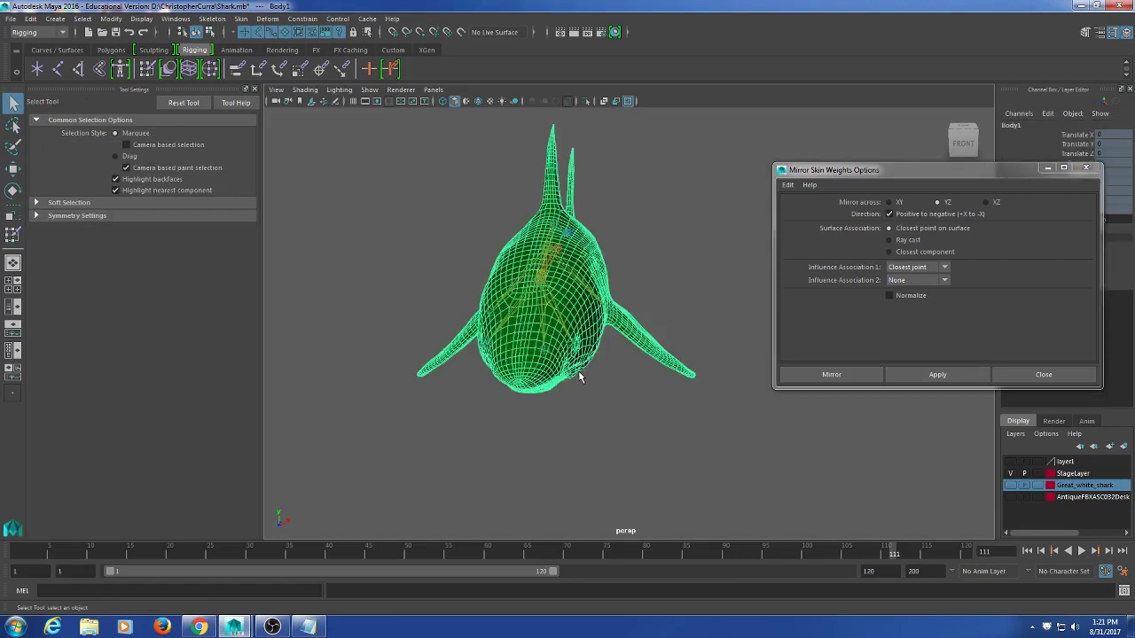
pyautogui.click(147, 73)
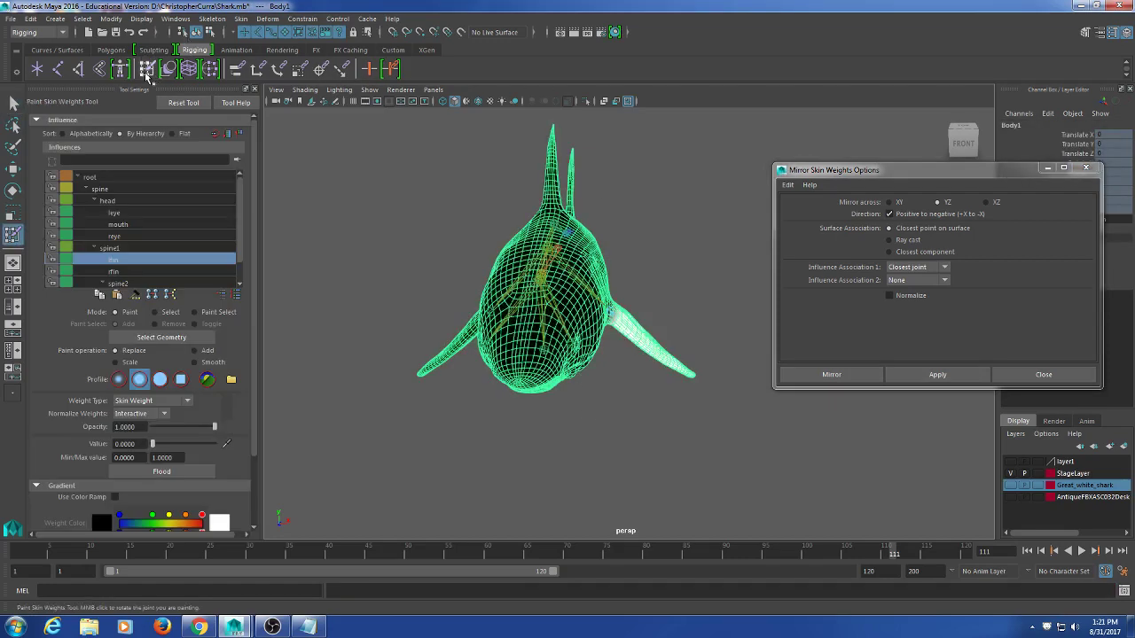
pyautogui.click(133, 271)
pyautogui.click(130, 260)
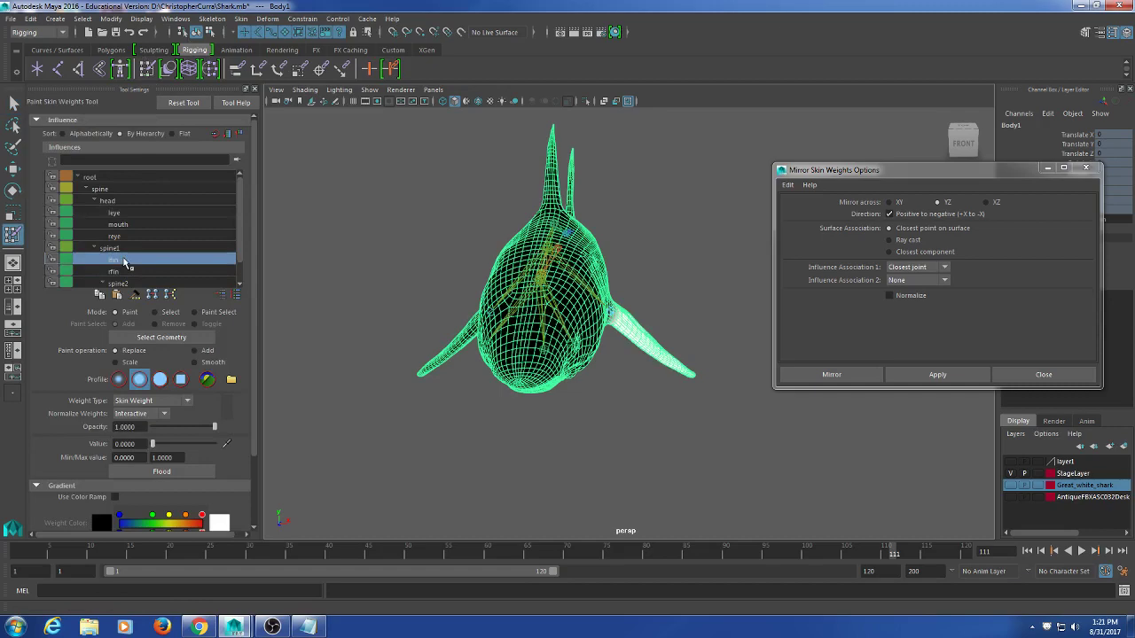
pyautogui.click(961, 379)
pyautogui.keyDown('alt'); pyautogui.moveTo(641, 243); pyautogui.dragTo(634, 284); pyautogui.keyUp('alt')
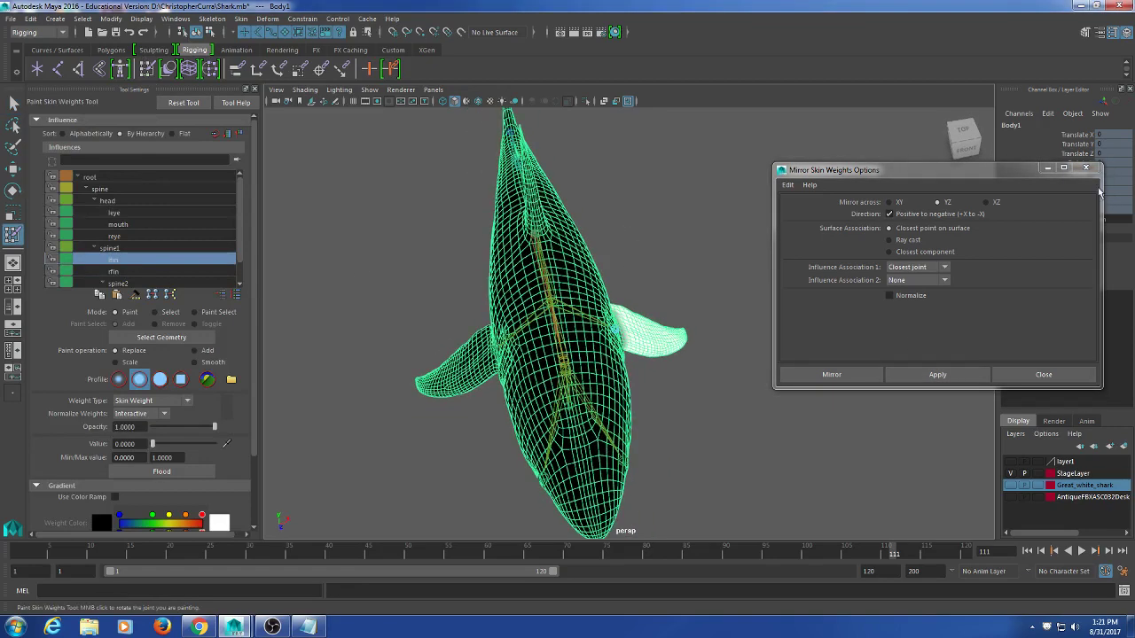
pyautogui.click(1044, 375)
# - Select both pectoral fin joints and test the mirrored weights by rotating them together about Z, undoing the rotation
pyautogui.click(12, 105)
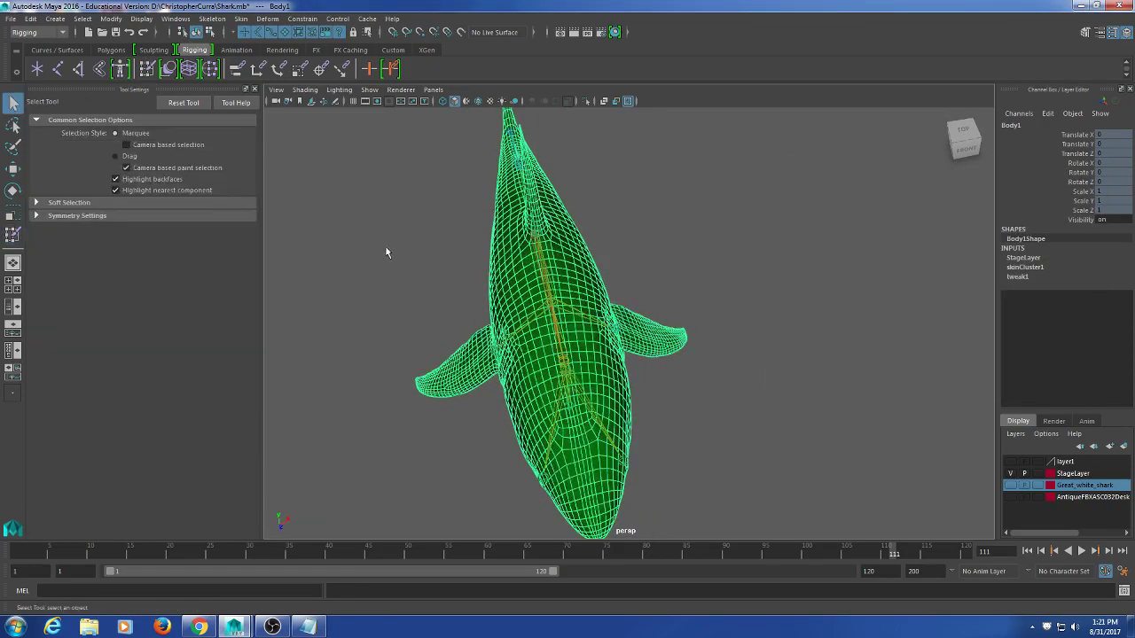
pyautogui.click(494, 352)
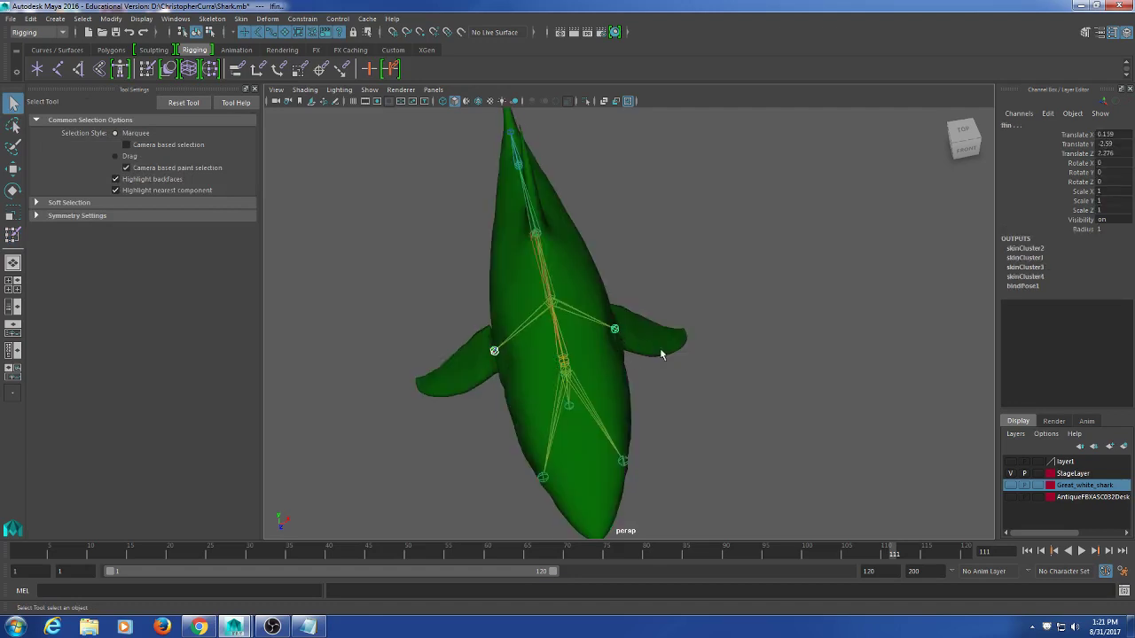
pyautogui.keyDown('alt'); pyautogui.moveTo(661, 354); pyautogui.dragTo(651, 352); pyautogui.keyUp('alt')
pyautogui.press('e')
pyautogui.moveTo(607, 293); pyautogui.dragTo(560, 292)
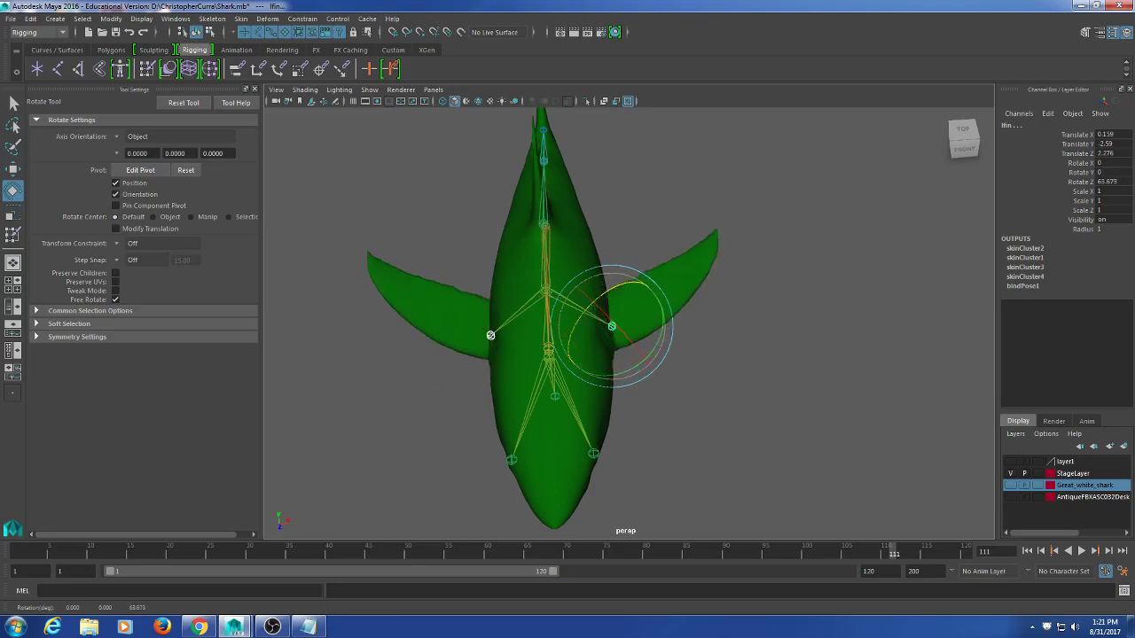
pyautogui.hotkey('ctrl', 'z')
pyautogui.keyDown('alt'); pyautogui.moveTo(552, 380); pyautogui.dragTo(686, 329); pyautogui.keyUp('alt')
pyautogui.keyDown('alt'); pyautogui.moveTo(802, 333); pyautogui.dragTo(716, 359, button='middle'); pyautogui.keyUp('alt')
pyautogui.keyDown('alt'); pyautogui.moveTo(716, 358); pyautogui.dragTo(646, 339); pyautogui.keyUp('alt')
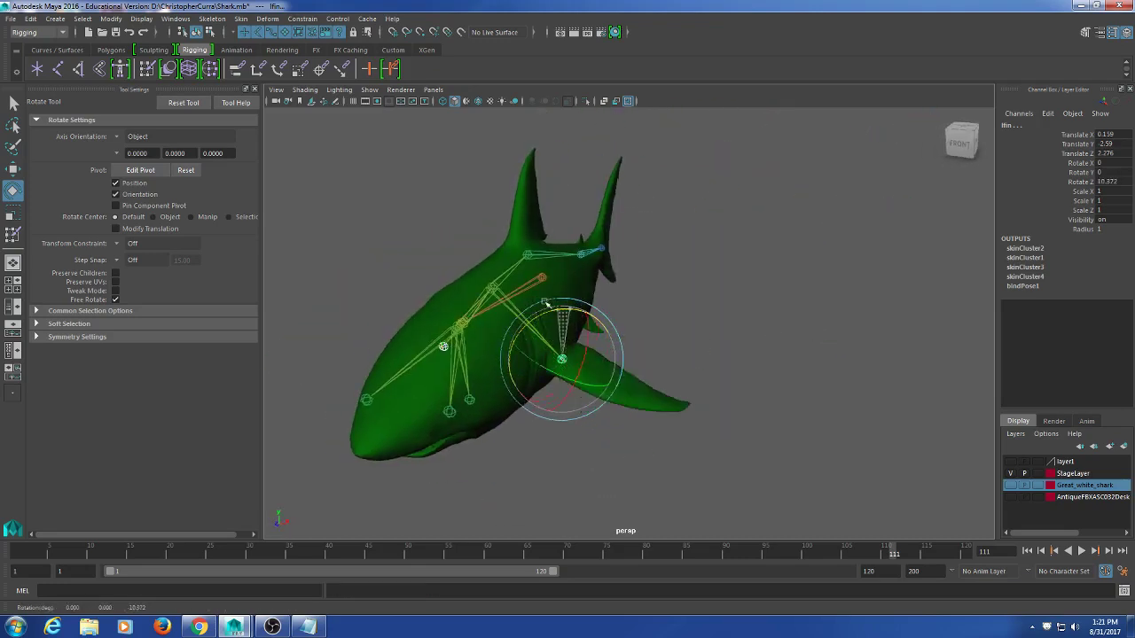
# - Test the left fin's deformation from the side by freely rotating only the lfin joint, then undo the rotation
pyautogui.keyDown('alt'); pyautogui.moveTo(676, 296); pyautogui.dragTo(605, 297); pyautogui.keyUp('alt')
pyautogui.click(605, 297)
pyautogui.scroll(2, 635, 322)
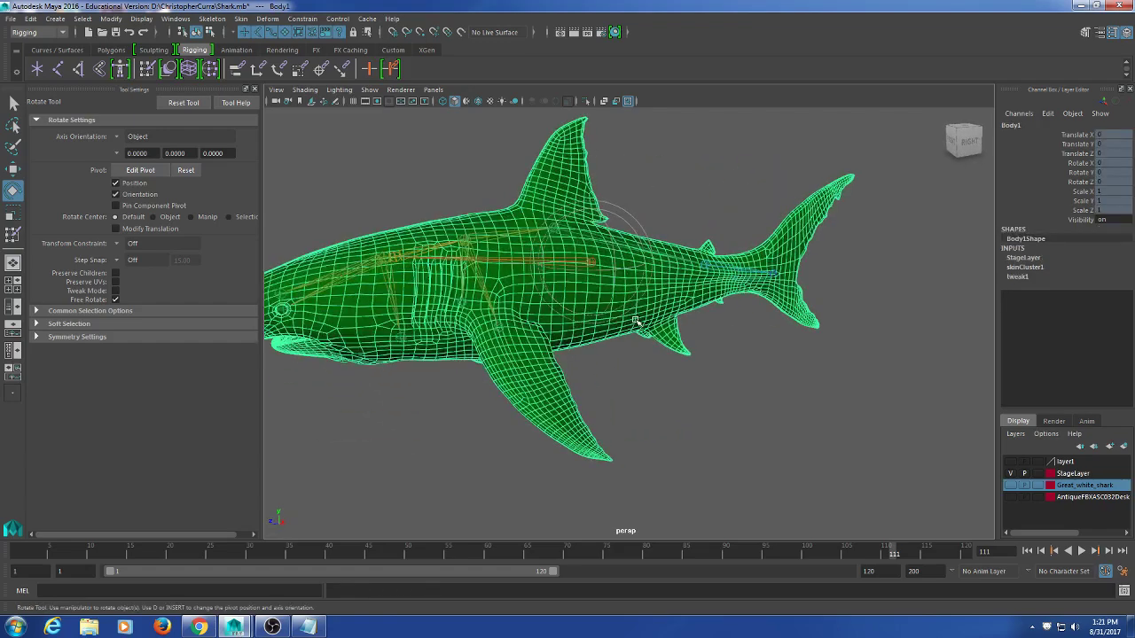
pyautogui.click(500, 331)
pyautogui.moveTo(501, 333); pyautogui.dragTo(507, 368)
pyautogui.hotkey('ctrl', 'z')
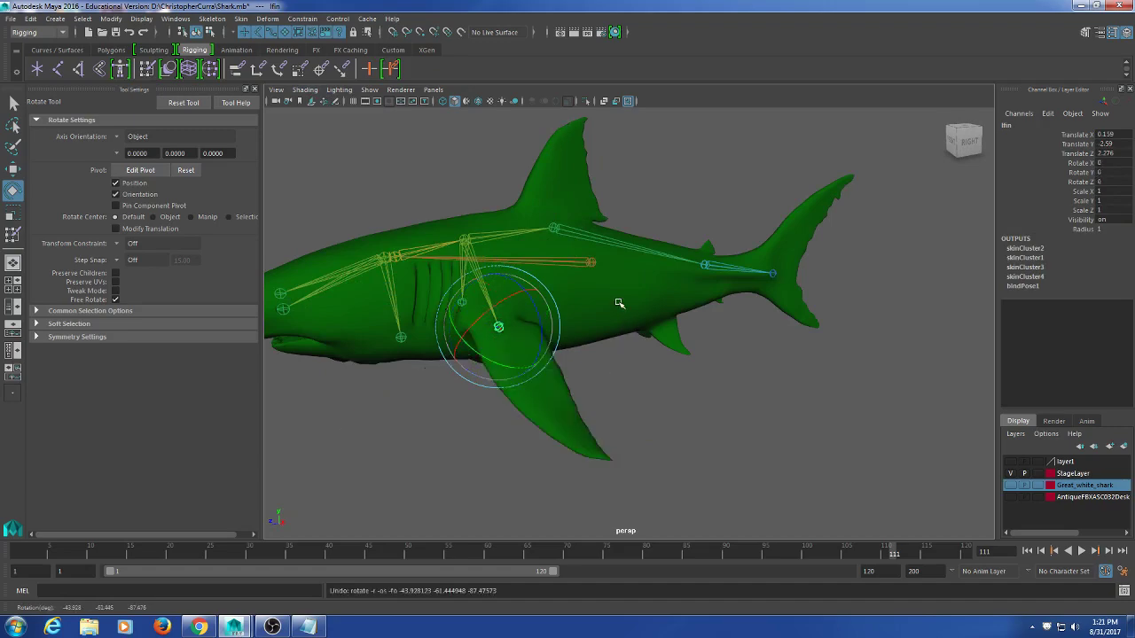
# - Start painting skin weights on the shark body for the spine influence and set the paint value to 1
pyautogui.click(618, 303)
pyautogui.click(147, 70)
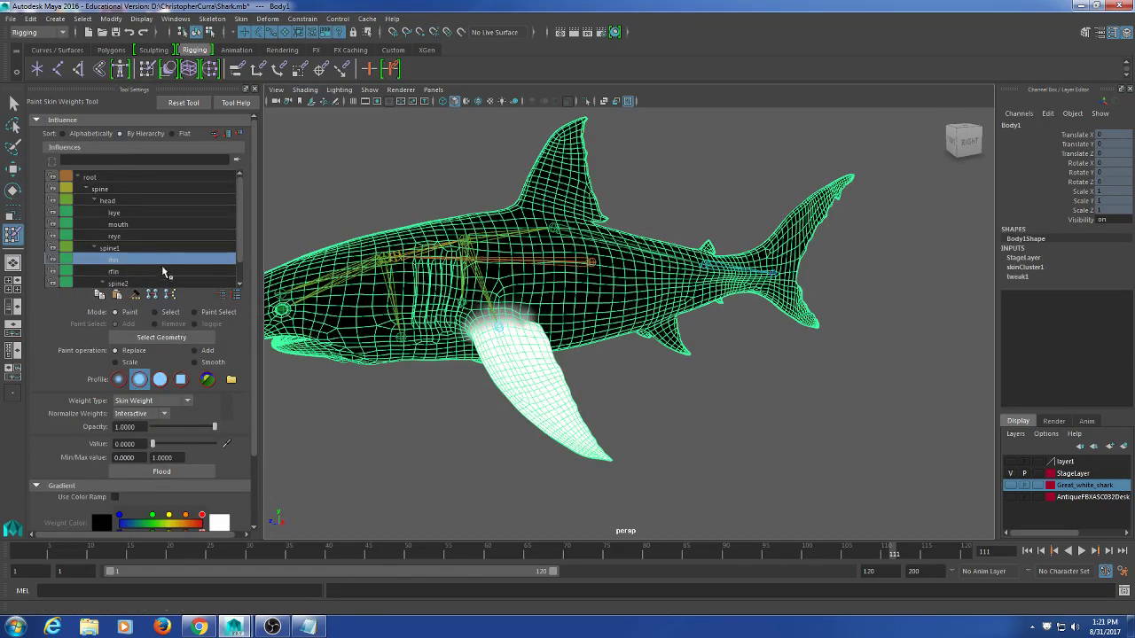
pyautogui.scroll(2, 643, 254)
pyautogui.keyDown('alt'); pyautogui.moveTo(643, 255); pyautogui.dragTo(695, 259, button='middle'); pyautogui.keyUp('alt')
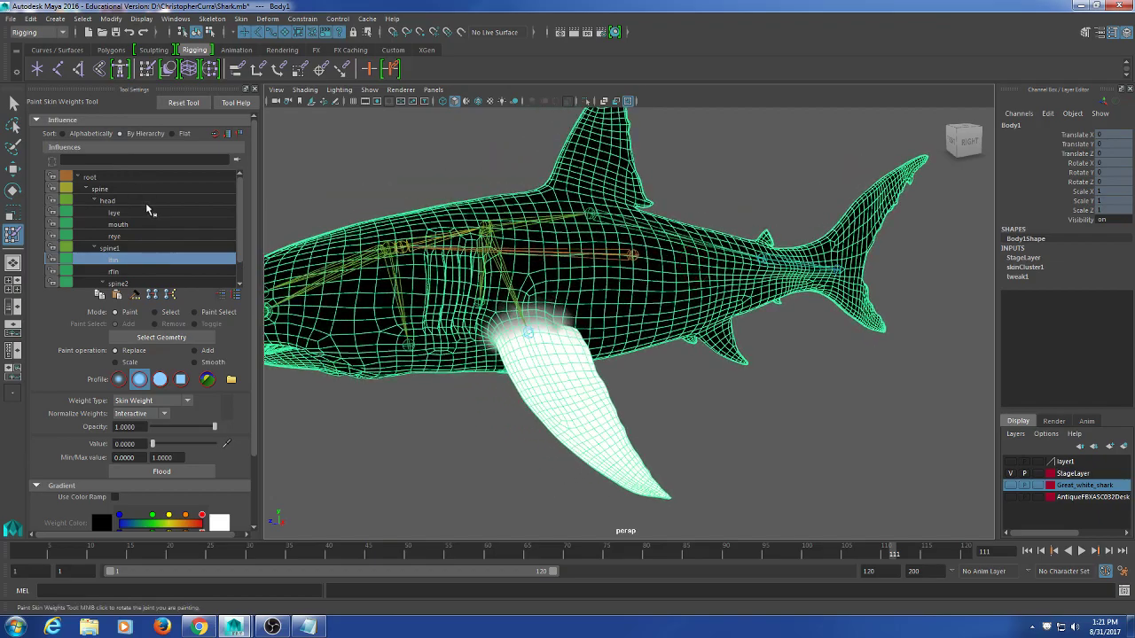
pyautogui.click(116, 190)
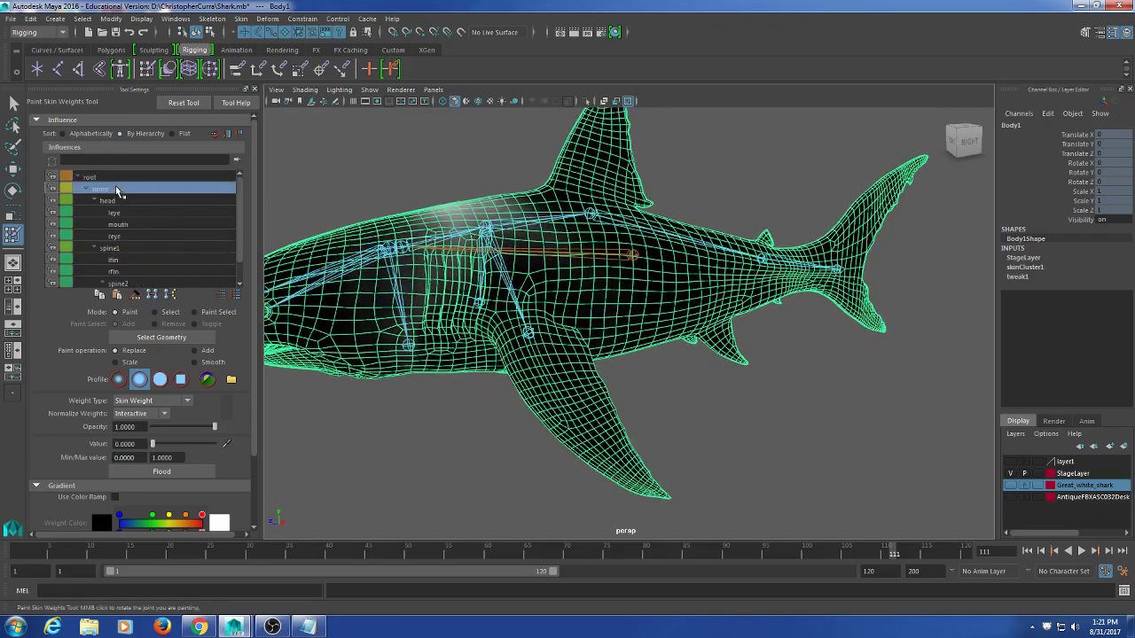
pyautogui.moveTo(523, 282)
pyautogui.keyDown('alt'); pyautogui.mouseDown()
pyautogui.moveTo(535, 285)
pyautogui.moveTo(537, 259)
pyautogui.moveTo(505, 284)
pyautogui.moveTo(487, 262)
pyautogui.moveTo(574, 342)
pyautogui.moveTo(597, 290)
pyautogui.mouseUp(); pyautogui.keyUp('alt')
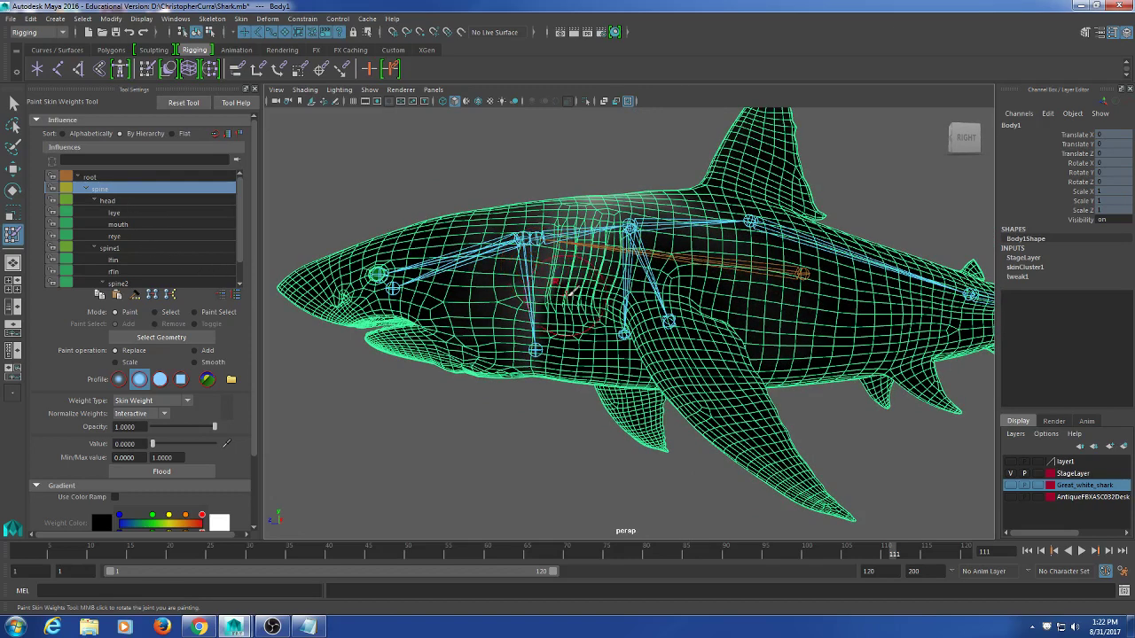
pyautogui.keyDown('alt'); pyautogui.moveTo(613, 279); pyautogui.dragTo(582, 200); pyautogui.keyUp('alt')
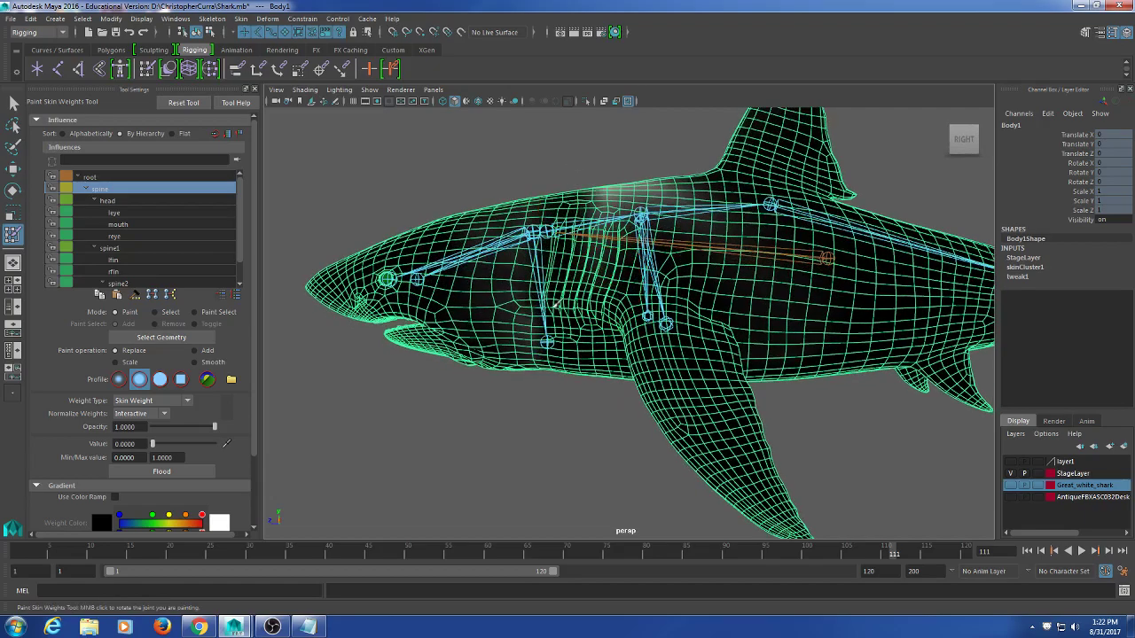
pyautogui.hotkey('ctrl', 'z')
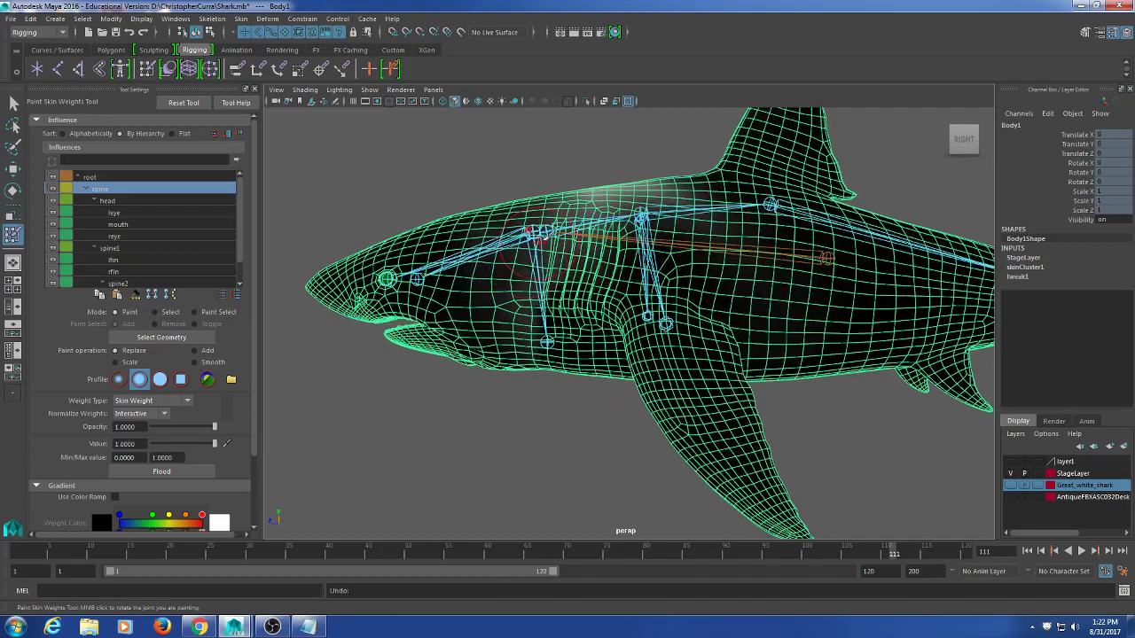
pyautogui.keyDown('alt'); pyautogui.moveTo(581, 182); pyautogui.dragTo(572, 226); pyautogui.keyUp('alt')
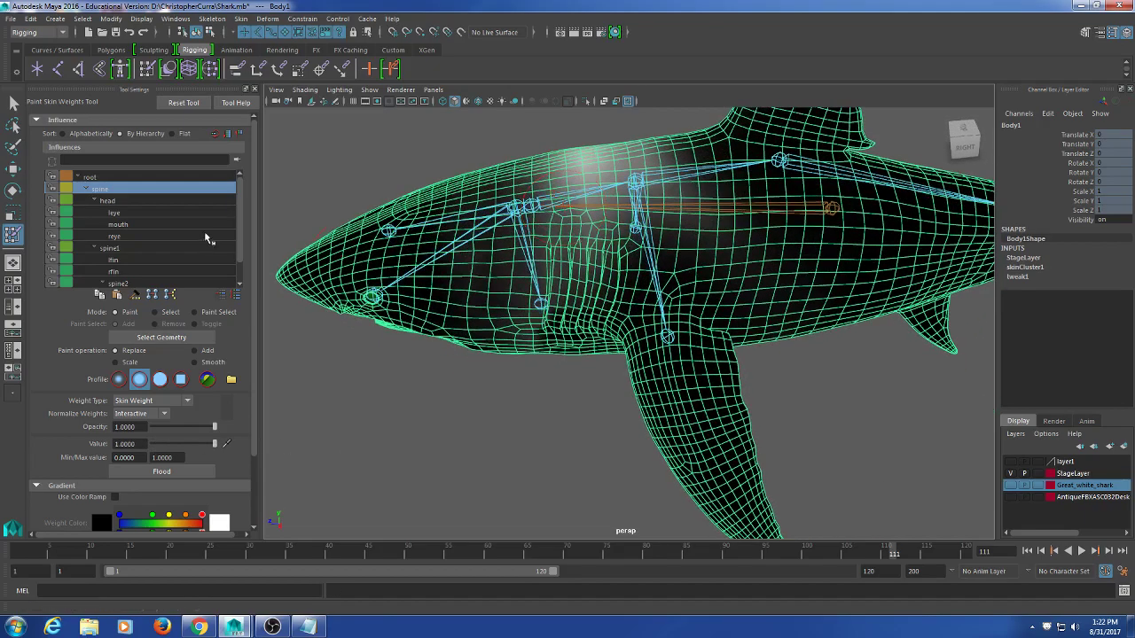
# - Compare the head influence's weights with the spine's, then show the spine weights shaded in an enlarged side view
pyautogui.click(146, 201)
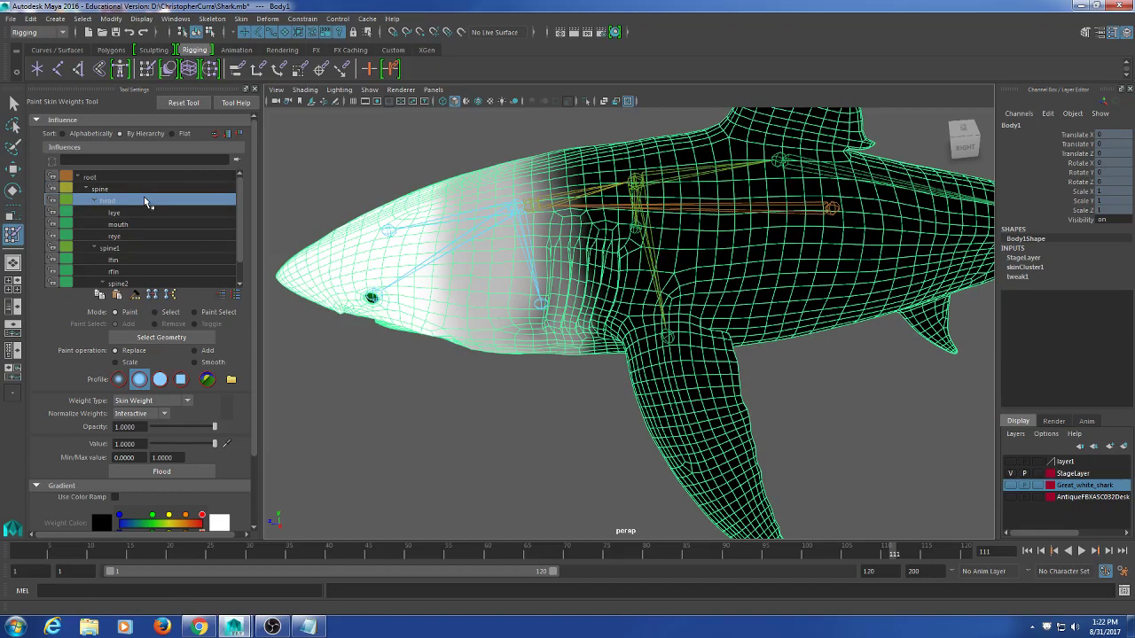
pyautogui.click(142, 190)
pyautogui.keyDown('alt'); pyautogui.moveTo(666, 275); pyautogui.dragTo(662, 233); pyautogui.keyUp('alt')
pyautogui.press('space')
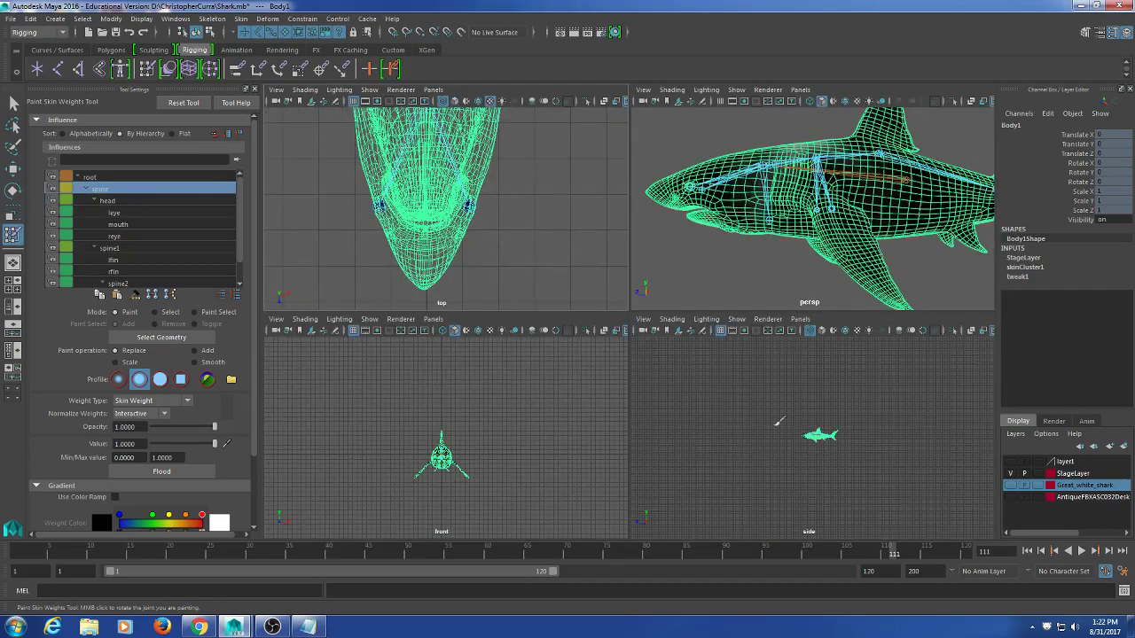
pyautogui.press('space')
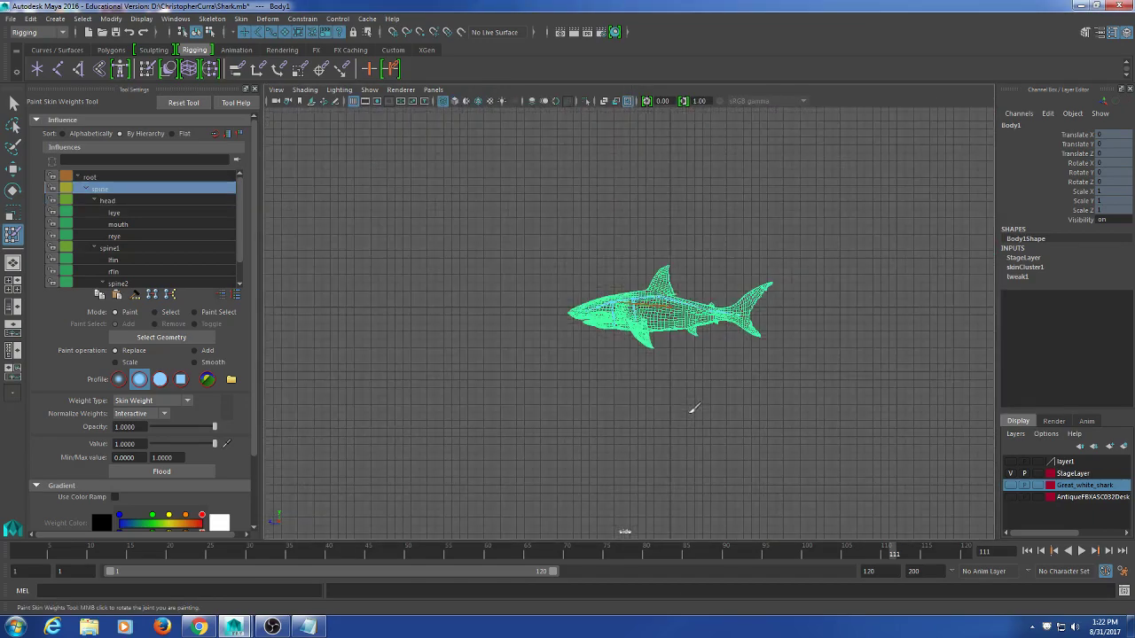
pyautogui.scroll(5, 694, 408)
pyautogui.press('5')
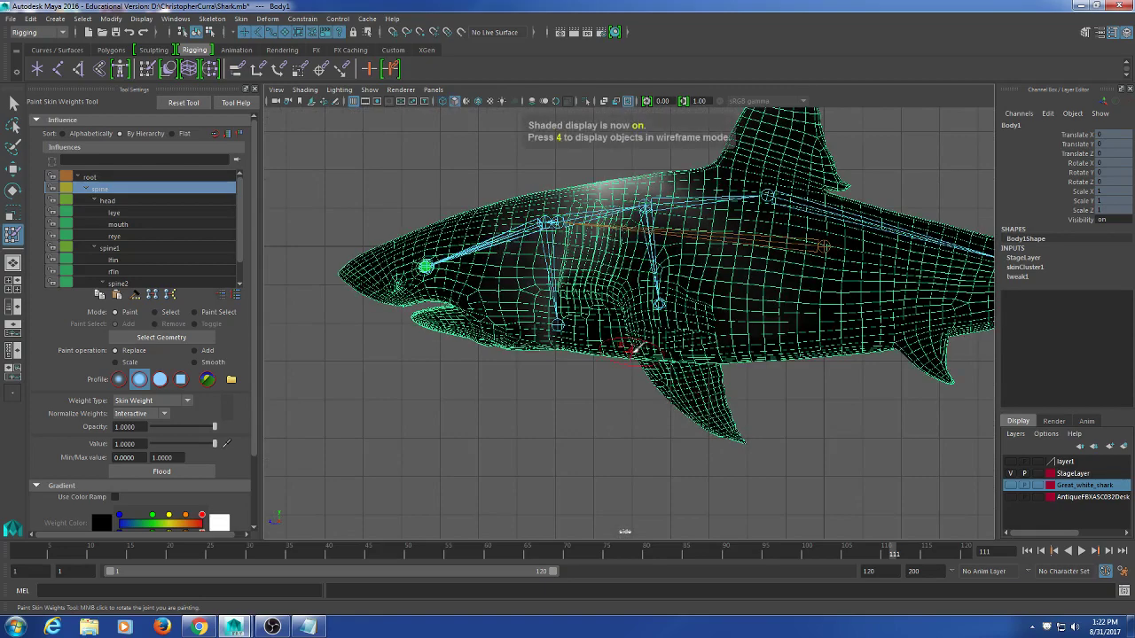
pyautogui.scroll(3, 636, 348)
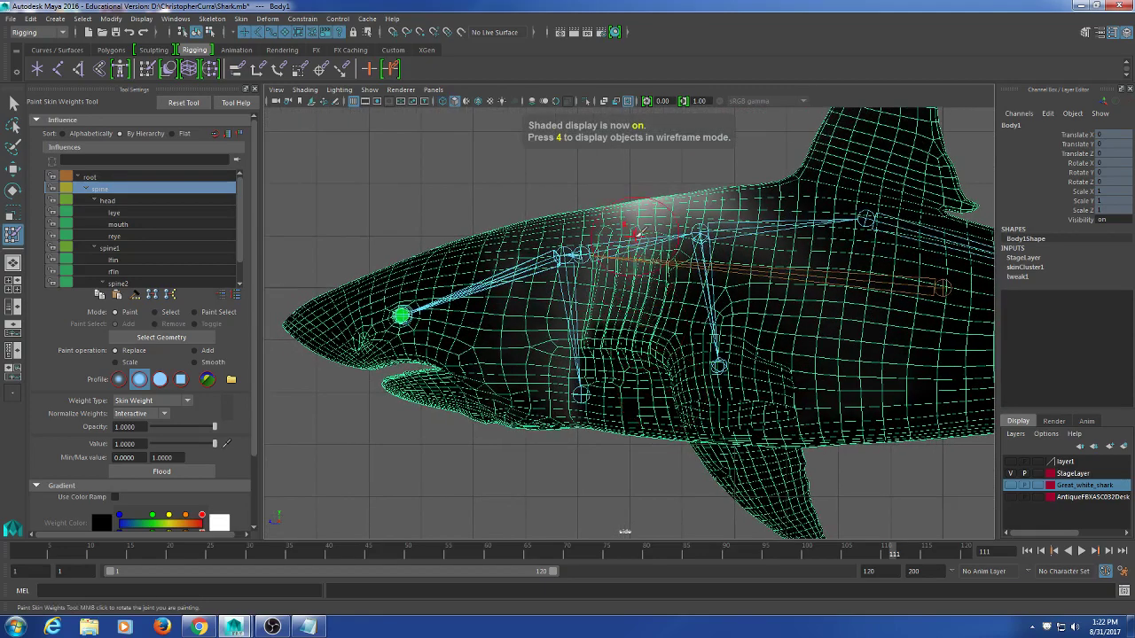
# - Paint a vertical band of full spine weight through the gill area, from the back to the belly
pyautogui.moveTo(637, 202); pyautogui.dragTo(621, 504)
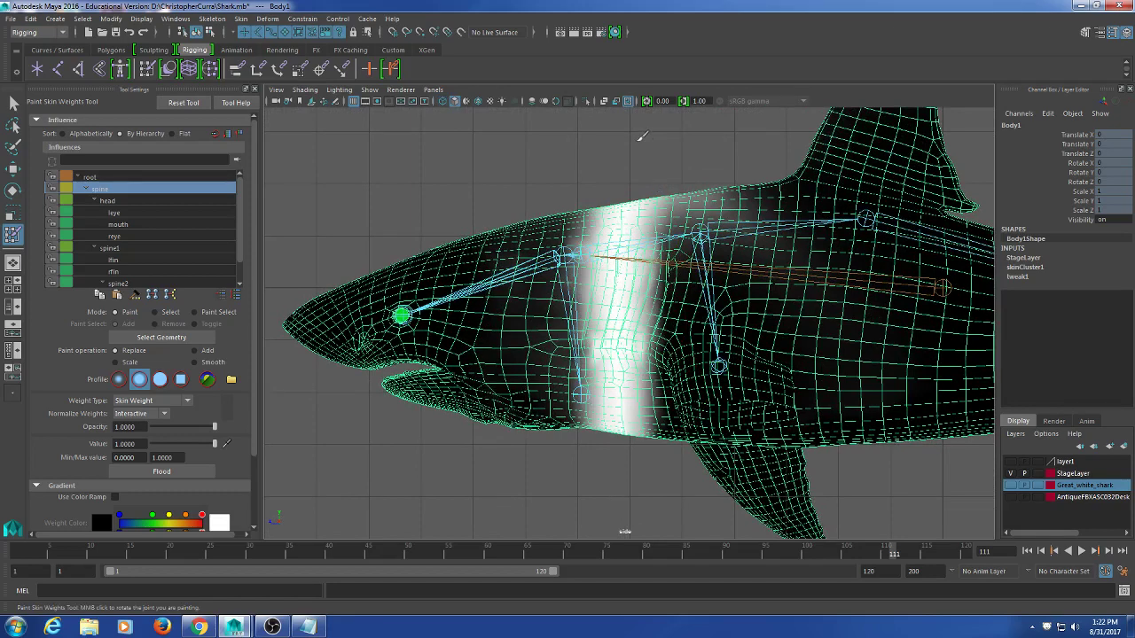
pyautogui.moveTo(640, 136); pyautogui.dragTo(620, 514)
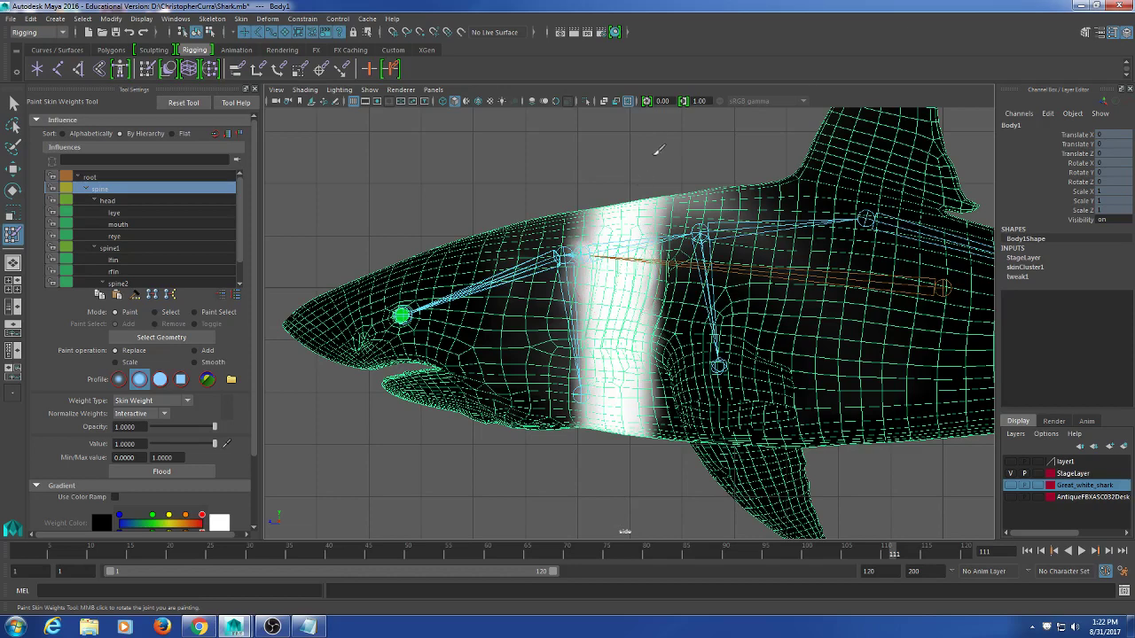
pyautogui.moveTo(661, 153); pyautogui.dragTo(646, 291)
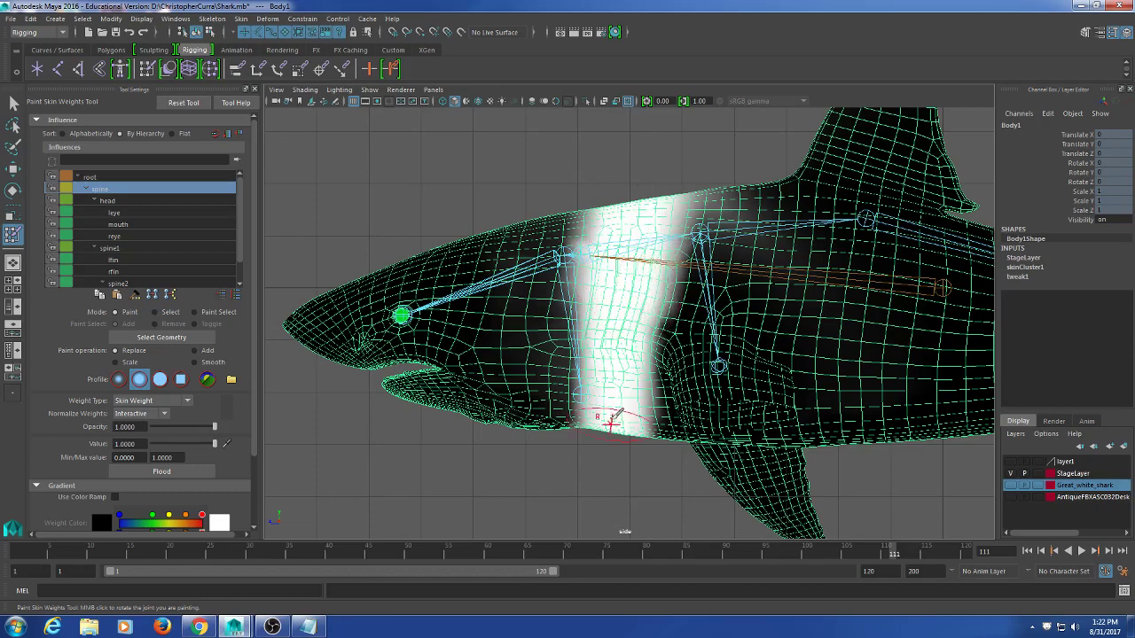
pyautogui.moveTo(611, 421)
pyautogui.mouseDown()
pyautogui.moveTo(637, 441)
pyautogui.moveTo(608, 392)
pyautogui.moveTo(613, 515)
pyautogui.mouseUp()
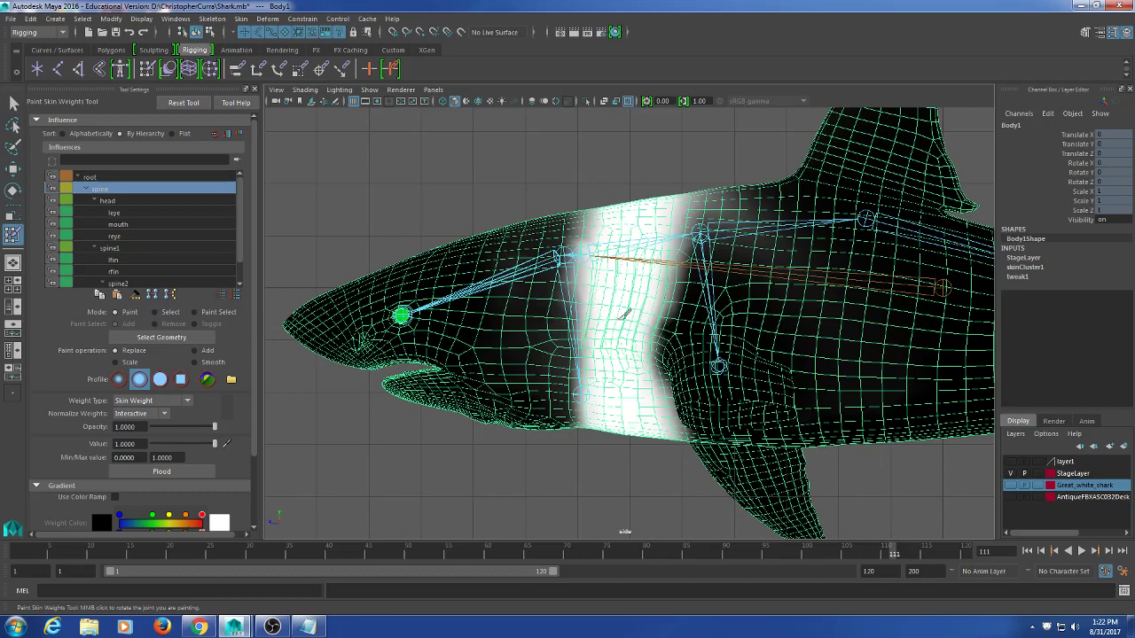
pyautogui.moveTo(625, 312); pyautogui.dragTo(618, 494)
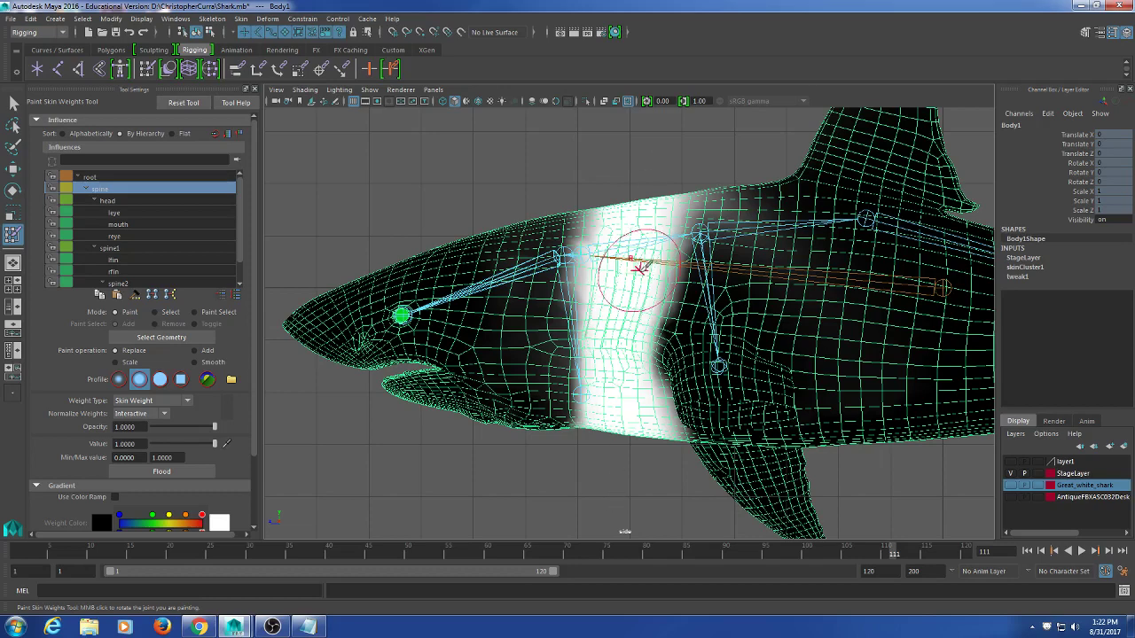
# - Return to the perspective view and extend the full-weight spine band across the shark's back to the opposite side
pyautogui.press('space')
pyautogui.press('space')
pyautogui.moveTo(641, 261)
pyautogui.keyDown('alt'); pyautogui.mouseDown()
pyautogui.moveTo(609, 253)
pyautogui.moveTo(818, 281)
pyautogui.moveTo(687, 213)
pyautogui.moveTo(692, 278)
pyautogui.mouseUp(); pyautogui.keyUp('alt')
pyautogui.moveTo(688, 191); pyautogui.dragTo(692, 304)
pyautogui.keyDown('alt'); pyautogui.moveTo(691, 303); pyautogui.dragTo(679, 220); pyautogui.keyUp('alt')
pyautogui.moveTo(677, 158); pyautogui.dragTo(688, 390)
pyautogui.keyDown('alt'); pyautogui.moveTo(683, 293); pyautogui.dragTo(664, 212); pyautogui.keyUp('alt')
pyautogui.moveTo(663, 159)
pyautogui.mouseDown()
pyautogui.moveTo(662, 209)
pyautogui.moveTo(678, 222)
pyautogui.moveTo(647, 266)
pyautogui.moveTo(696, 232)
pyautogui.moveTo(718, 237)
pyautogui.moveTo(647, 222)
pyautogui.moveTo(659, 323)
pyautogui.moveTo(629, 292)
pyautogui.moveTo(573, 290)
pyautogui.moveTo(574, 302)
pyautogui.mouseUp()
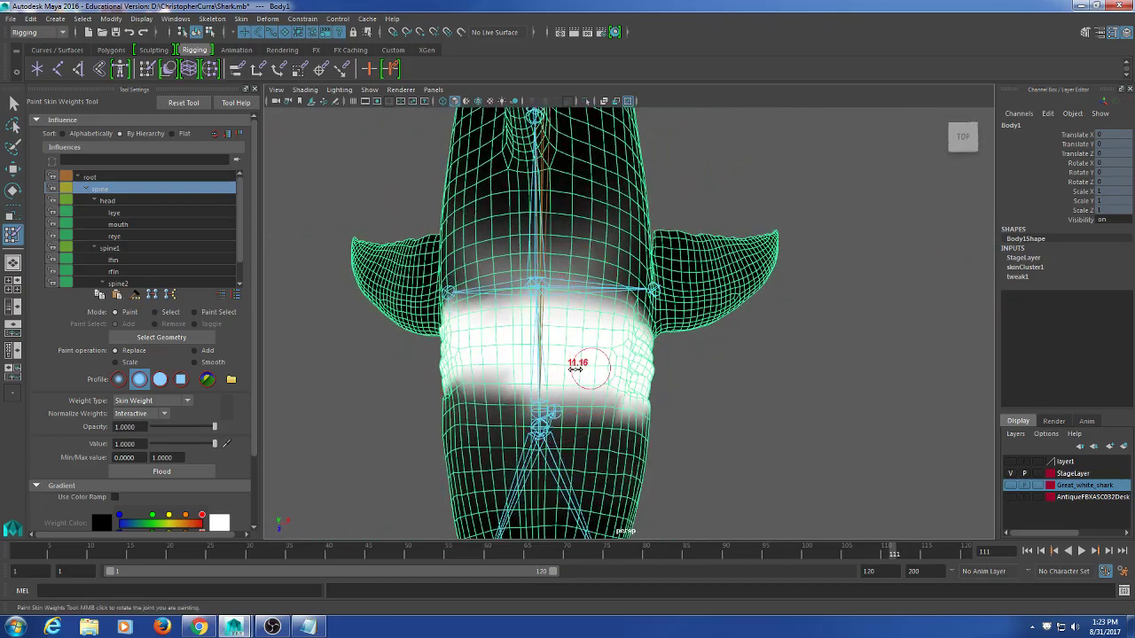
# - Fill the remaining gaps in the spine band on the shark's right side and check the band from both sides
pyautogui.moveTo(574, 365)
pyautogui.mouseDown()
pyautogui.moveTo(494, 357)
pyautogui.moveTo(638, 375)
pyautogui.moveTo(479, 394)
pyautogui.moveTo(670, 338)
pyautogui.mouseUp()
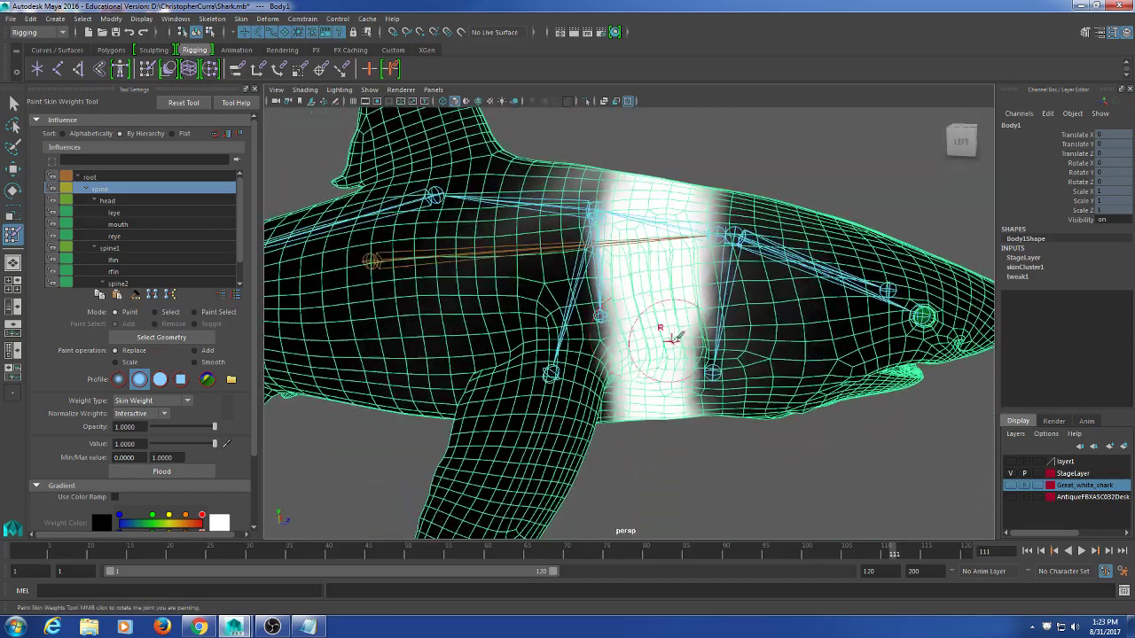
pyautogui.moveTo(679, 426)
pyautogui.keyDown('alt'); pyautogui.mouseDown()
pyautogui.moveTo(668, 311)
pyautogui.moveTo(595, 242)
pyautogui.moveTo(601, 257)
pyautogui.moveTo(567, 289)
pyautogui.moveTo(580, 302)
pyautogui.moveTo(539, 409)
pyautogui.moveTo(517, 406)
pyautogui.mouseUp(); pyautogui.keyUp('alt')
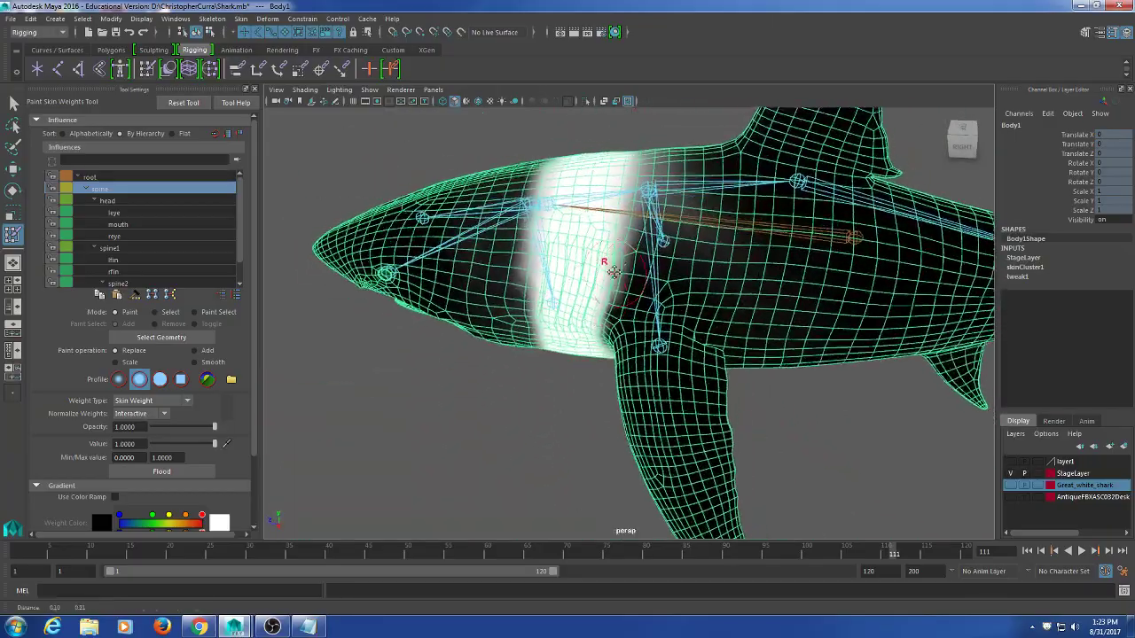
pyautogui.scroll(-5, 597, 274)
pyautogui.keyDown('alt'); pyautogui.moveTo(587, 286); pyautogui.dragTo(581, 259); pyautogui.keyUp('alt')
pyautogui.scroll(5, 594, 273)
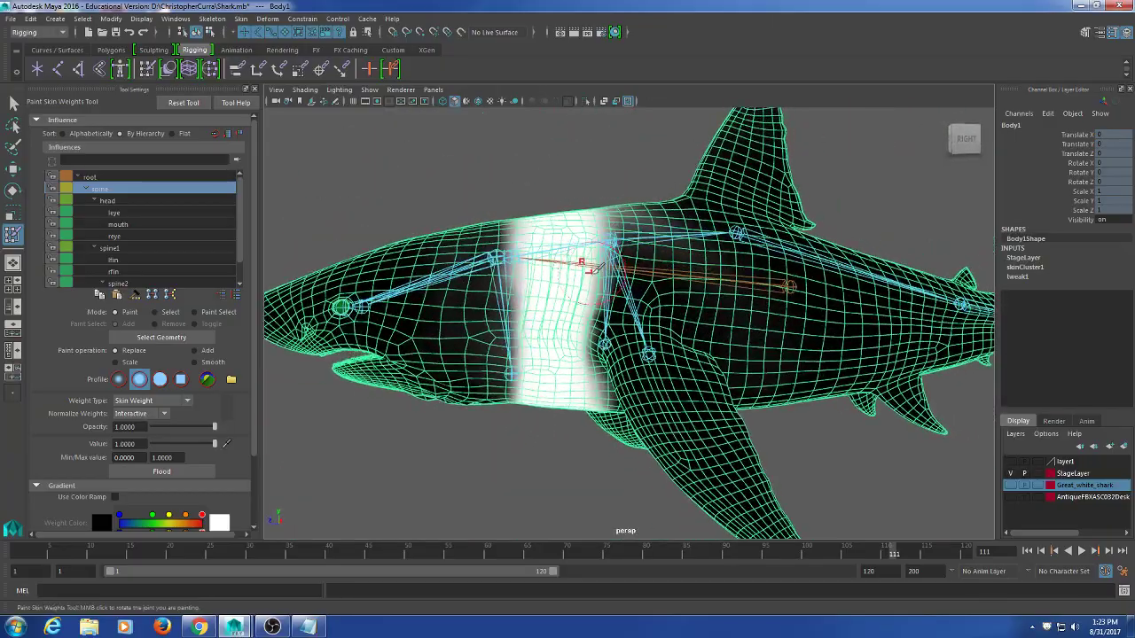
# - Inspect the left fin influence's weights and open the Mirror Skin Weights options, closing them without changing any setting
pyautogui.keyDown('alt'); pyautogui.moveTo(602, 335); pyautogui.dragTo(602, 307, button='middle'); pyautogui.keyUp('alt')
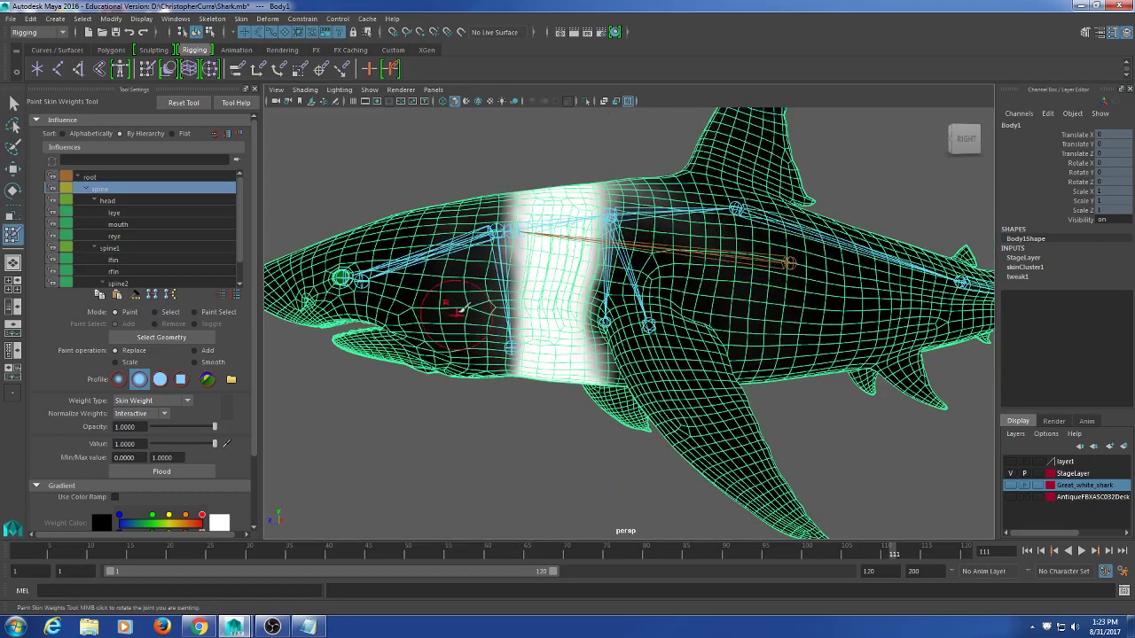
pyautogui.click(119, 262)
pyautogui.keyDown('alt'); pyautogui.moveTo(390, 273); pyautogui.dragTo(567, 299); pyautogui.keyUp('alt')
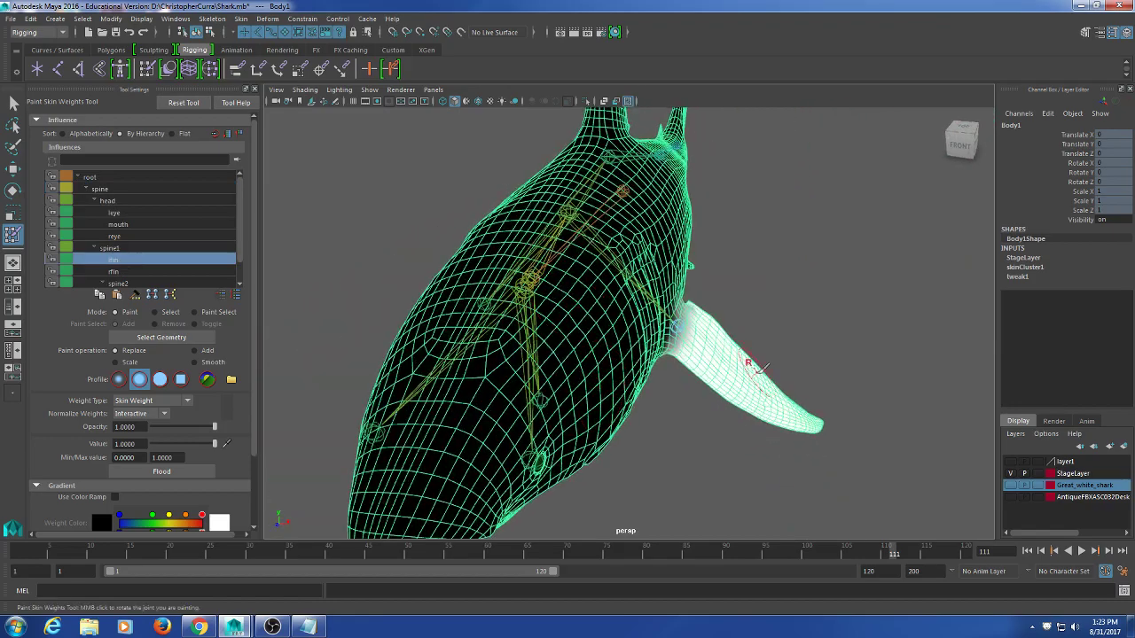
pyautogui.keyDown('alt'); pyautogui.moveTo(474, 330); pyautogui.dragTo(720, 375); pyautogui.keyUp('alt')
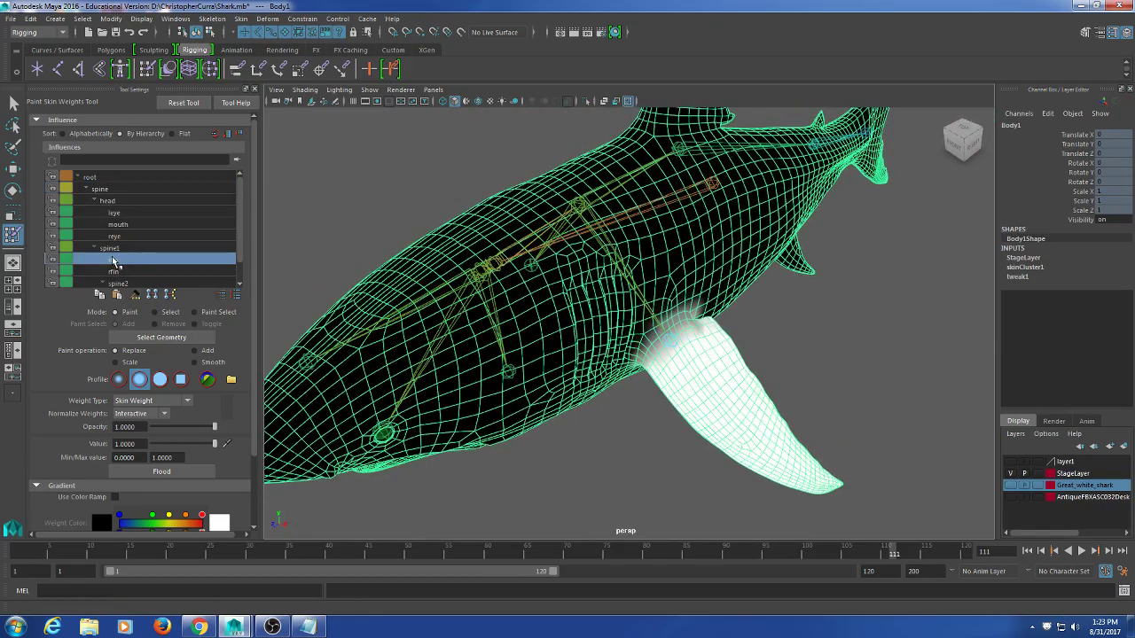
pyautogui.click(240, 18)
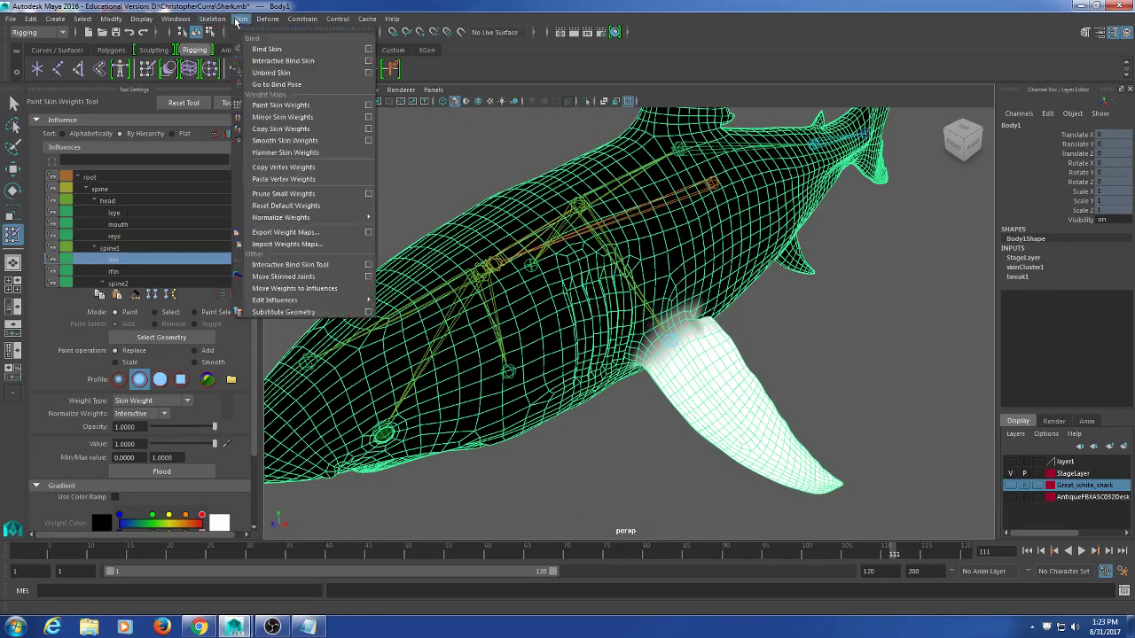
pyautogui.click(369, 118)
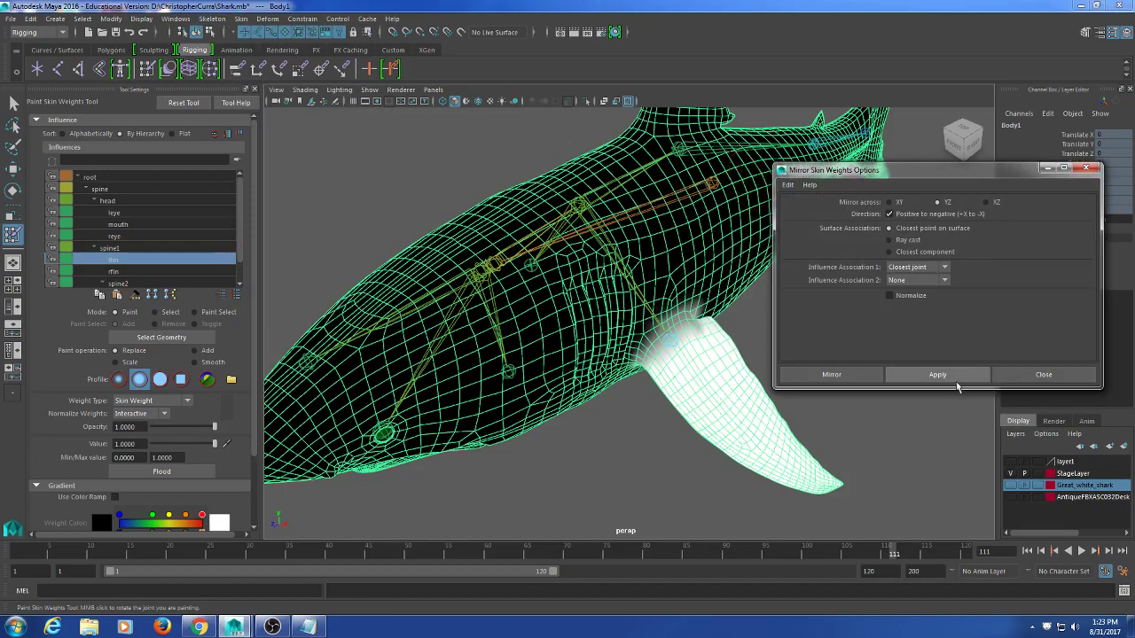
pyautogui.click(1087, 167)
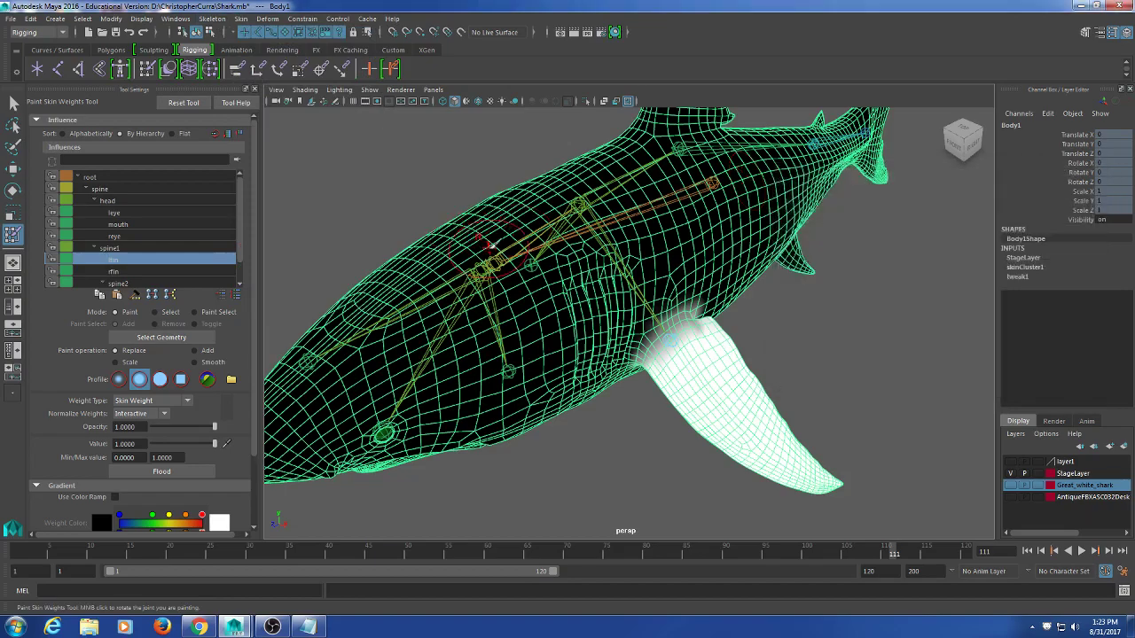
pyautogui.moveTo(593, 247)
pyautogui.keyDown('alt'); pyautogui.mouseDown()
pyautogui.moveTo(608, 254)
pyautogui.moveTo(575, 247)
pyautogui.moveTo(621, 250)
pyautogui.moveTo(611, 253)
pyautogui.mouseUp(); pyautogui.keyUp('alt')
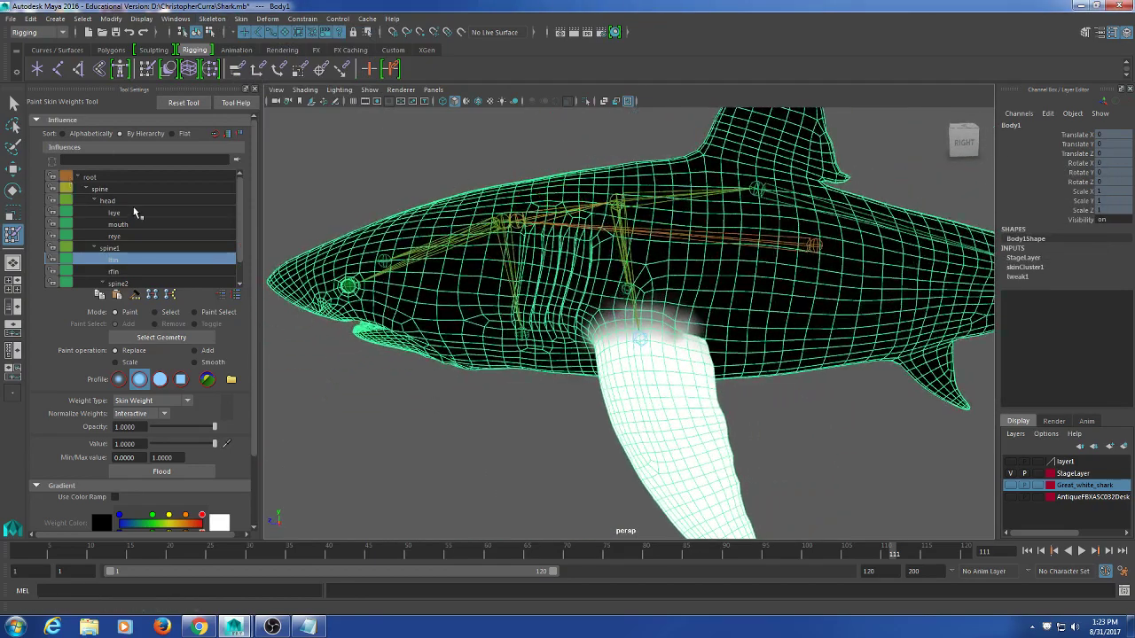
# - For the spine influence, set the paint value to 0 and erase stray weight from the head area in front of the band
pyautogui.click(118, 191)
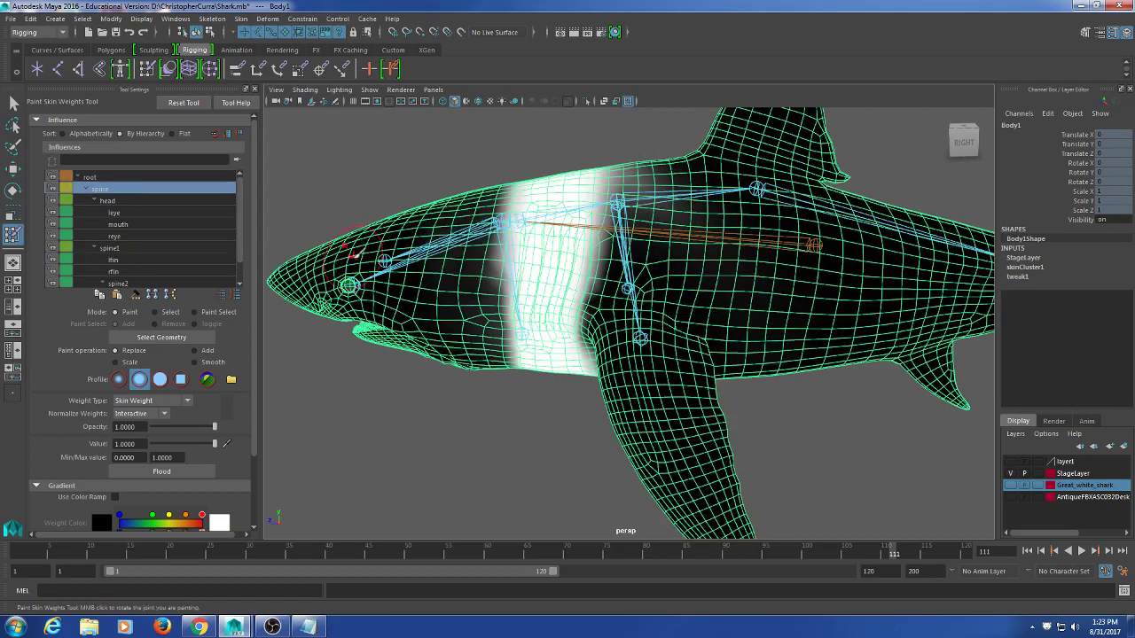
pyautogui.keyDown('alt'); pyautogui.moveTo(504, 307); pyautogui.dragTo(510, 344); pyautogui.keyUp('alt')
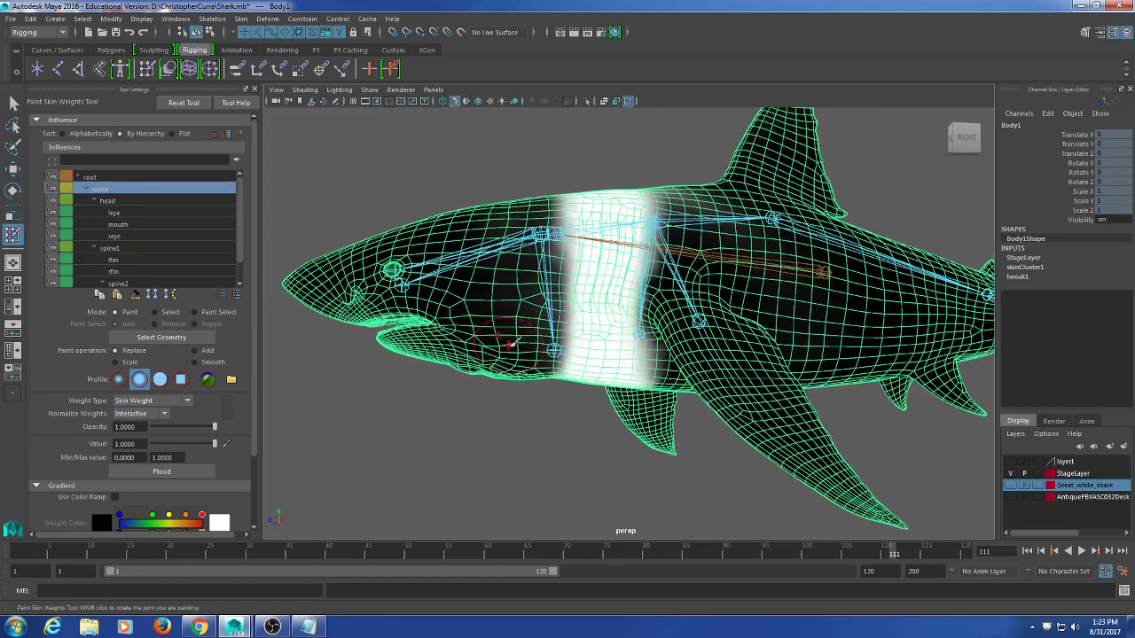
pyautogui.moveTo(191, 444); pyautogui.dragTo(142, 445)
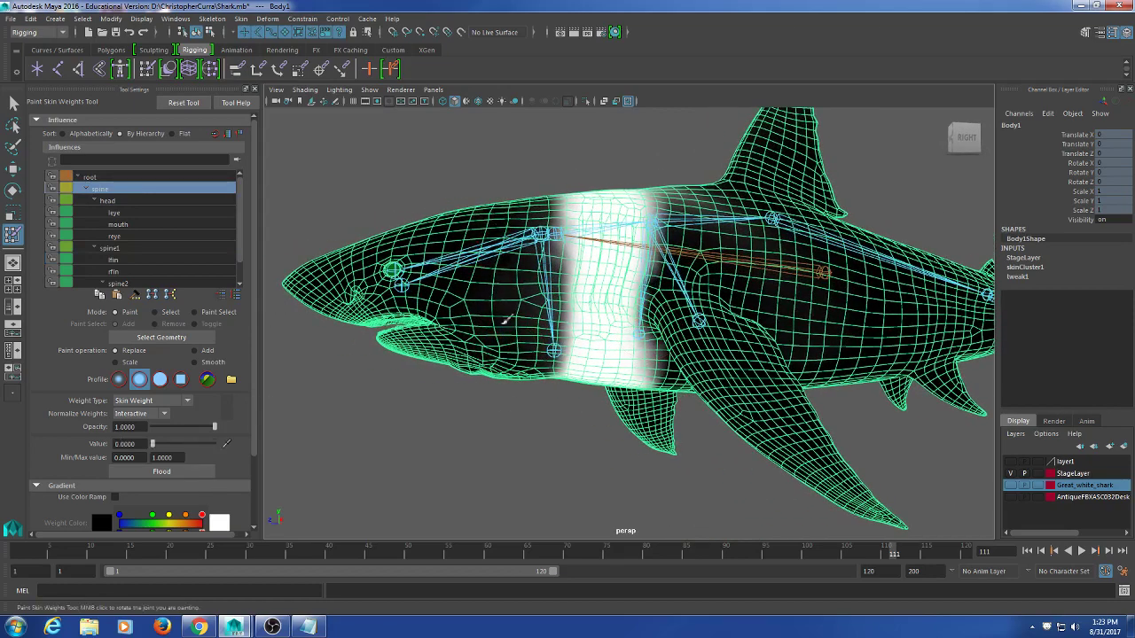
pyautogui.moveTo(513, 390)
pyautogui.keyDown('alt'); pyautogui.mouseDown()
pyautogui.moveTo(535, 246)
pyautogui.moveTo(530, 281)
pyautogui.mouseUp(); pyautogui.keyUp('alt')
pyautogui.moveTo(492, 204); pyautogui.dragTo(512, 342)
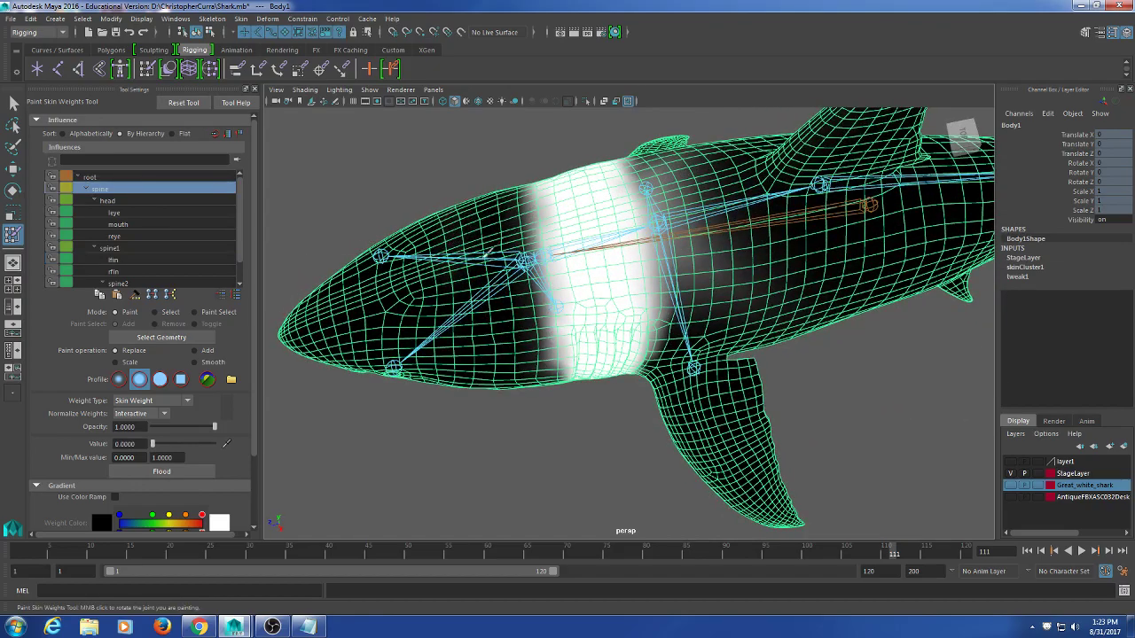
pyautogui.moveTo(470, 250)
pyautogui.keyDown('alt'); pyautogui.mouseDown()
pyautogui.moveTo(559, 382)
pyautogui.moveTo(679, 222)
pyautogui.mouseUp(); pyautogui.keyUp('alt')
pyautogui.moveTo(701, 402)
pyautogui.keyDown('alt'); pyautogui.mouseDown()
pyautogui.moveTo(723, 349)
pyautogui.moveTo(741, 186)
pyautogui.mouseUp(); pyautogui.keyUp('alt')
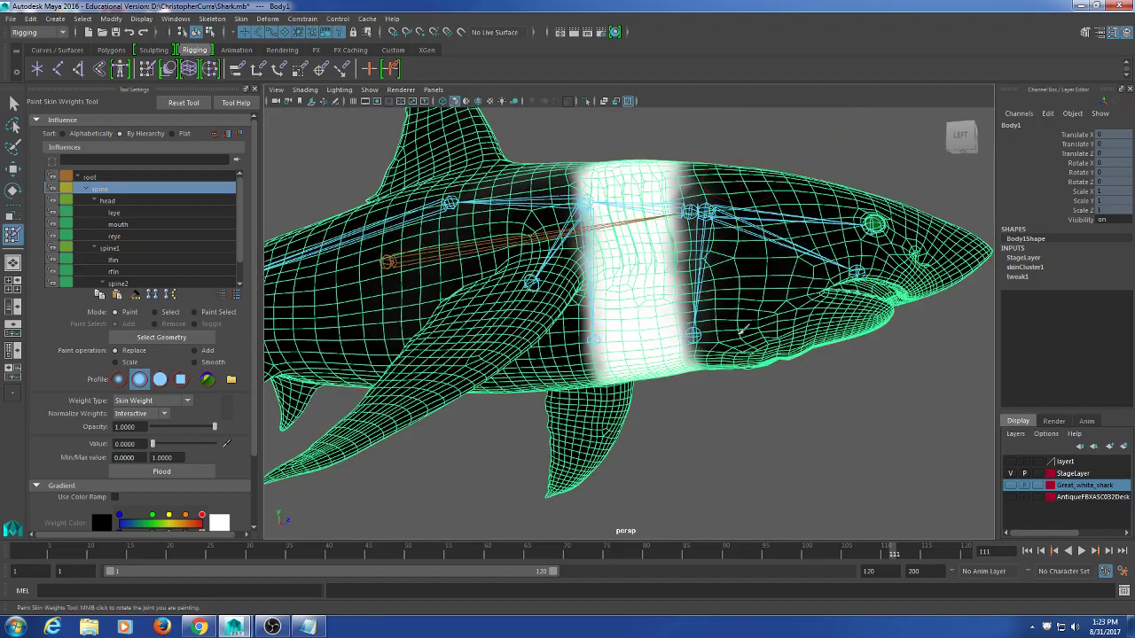
pyautogui.keyDown('alt'); pyautogui.moveTo(741, 328); pyautogui.dragTo(735, 289); pyautogui.keyUp('alt')
pyautogui.keyDown('alt'); pyautogui.moveTo(774, 333); pyautogui.dragTo(789, 382); pyautogui.keyUp('alt')
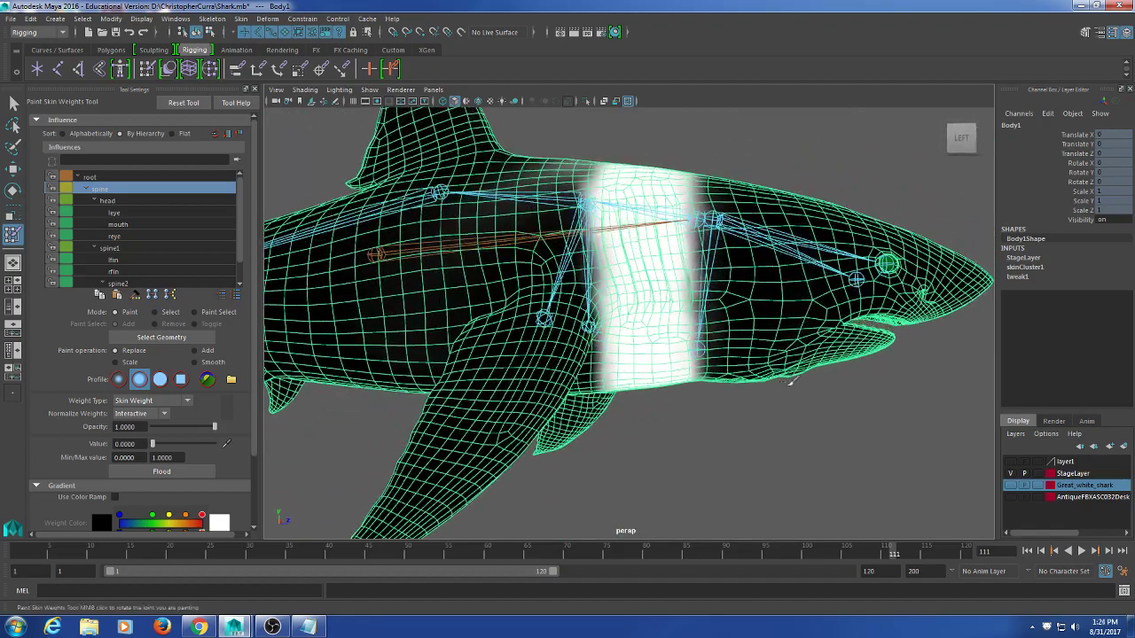
# - Show the head influence's weights, rotate the head joint to test the deformation, and undo the rotation
pyautogui.click(107, 200)
pyautogui.keyDown('alt'); pyautogui.moveTo(577, 266); pyautogui.dragTo(625, 262); pyautogui.keyUp('alt')
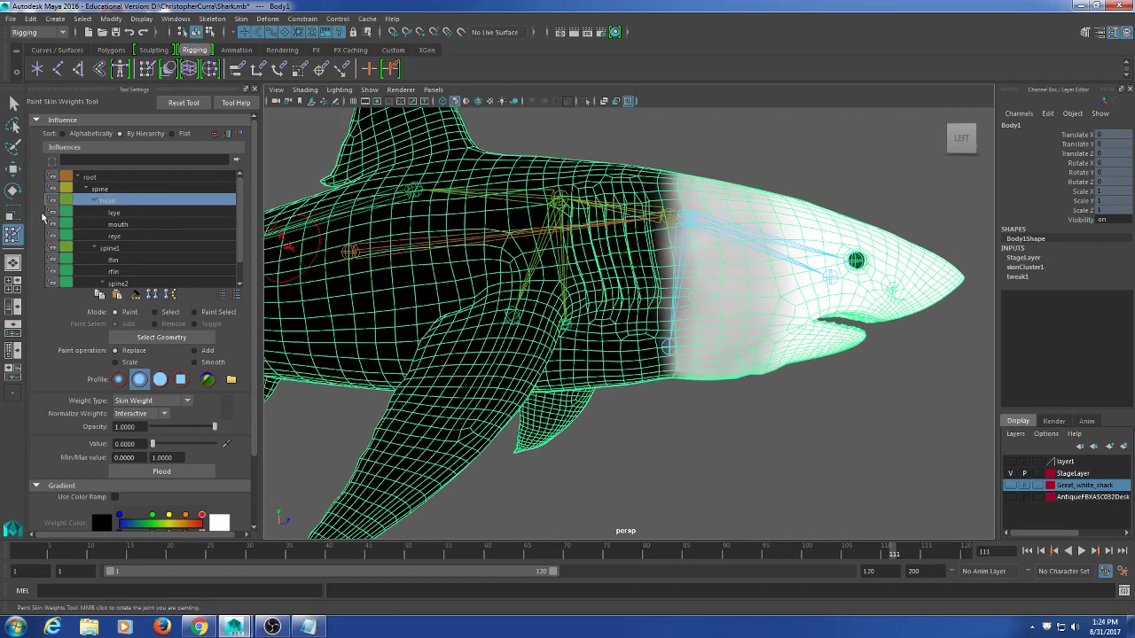
pyautogui.click(13, 103)
pyautogui.click(678, 230)
pyautogui.press('e')
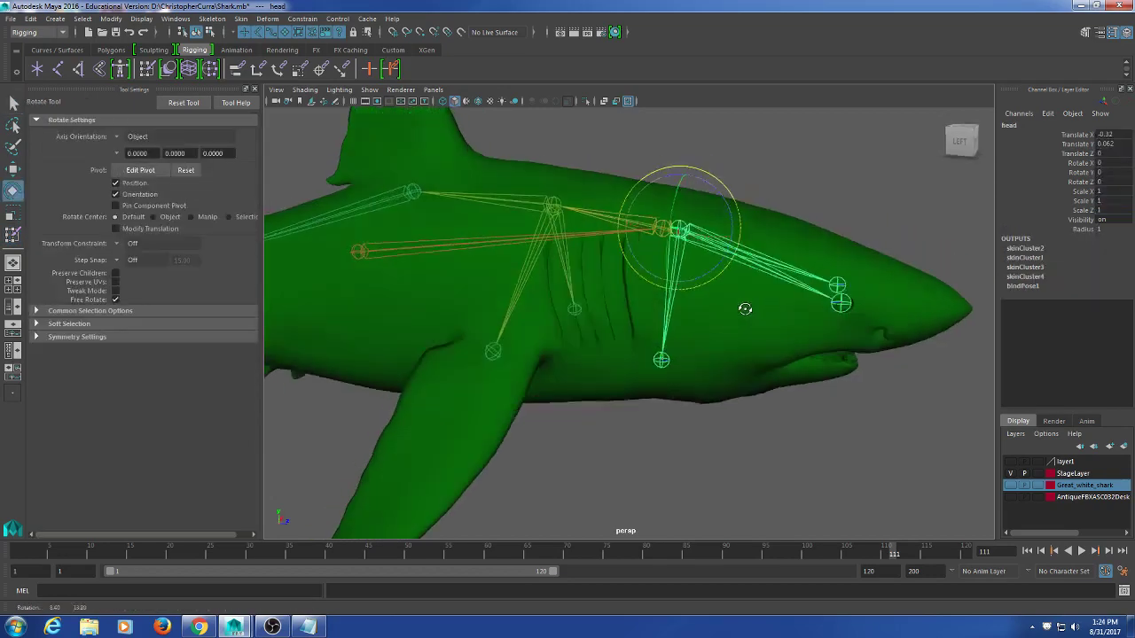
pyautogui.moveTo(677, 283); pyautogui.dragTo(569, 193)
pyautogui.hotkey('ctrl', 'z')
pyautogui.hotkey('ctrl', 'z')
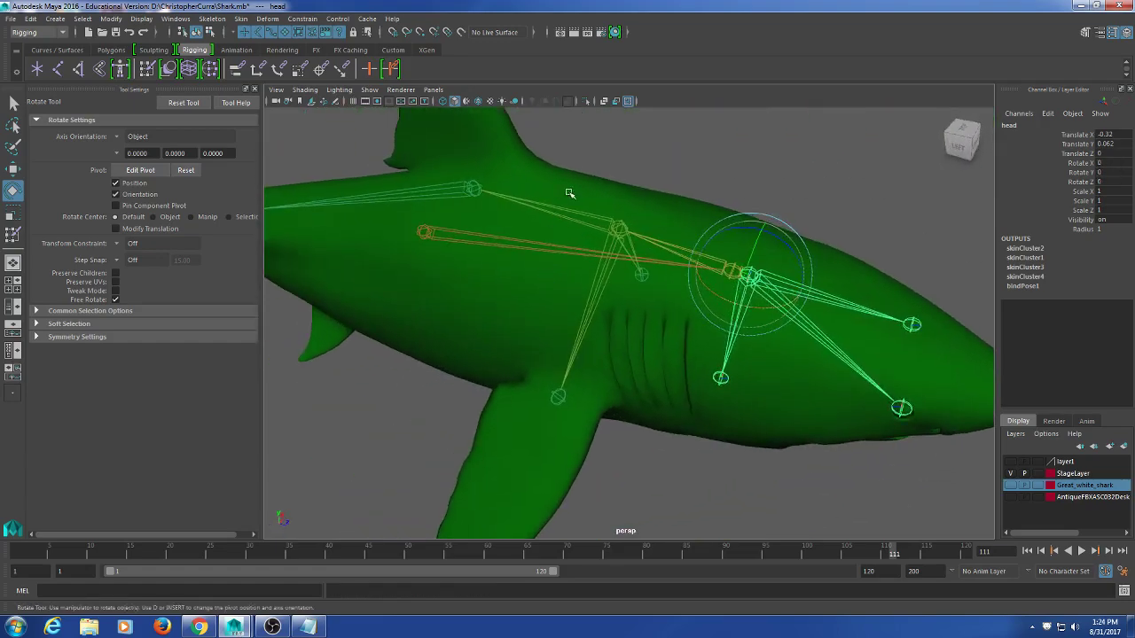
# - Resume painting skin weights on the shark body and erase the spine1 influence from the dorsal fin with value 0
pyautogui.click(569, 193)
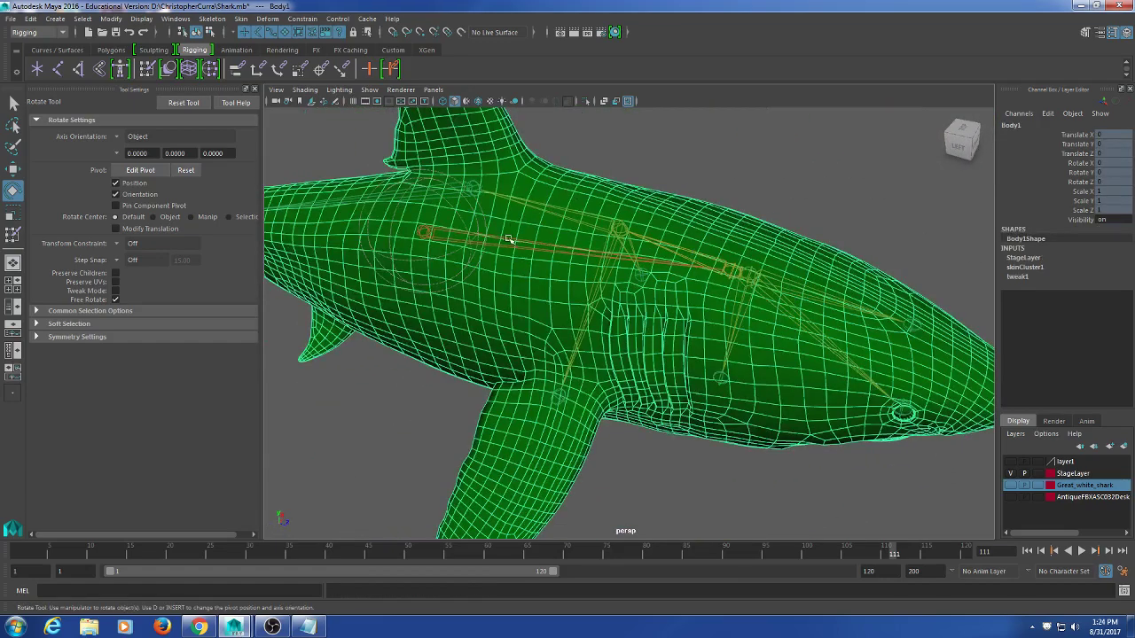
pyautogui.click(146, 73)
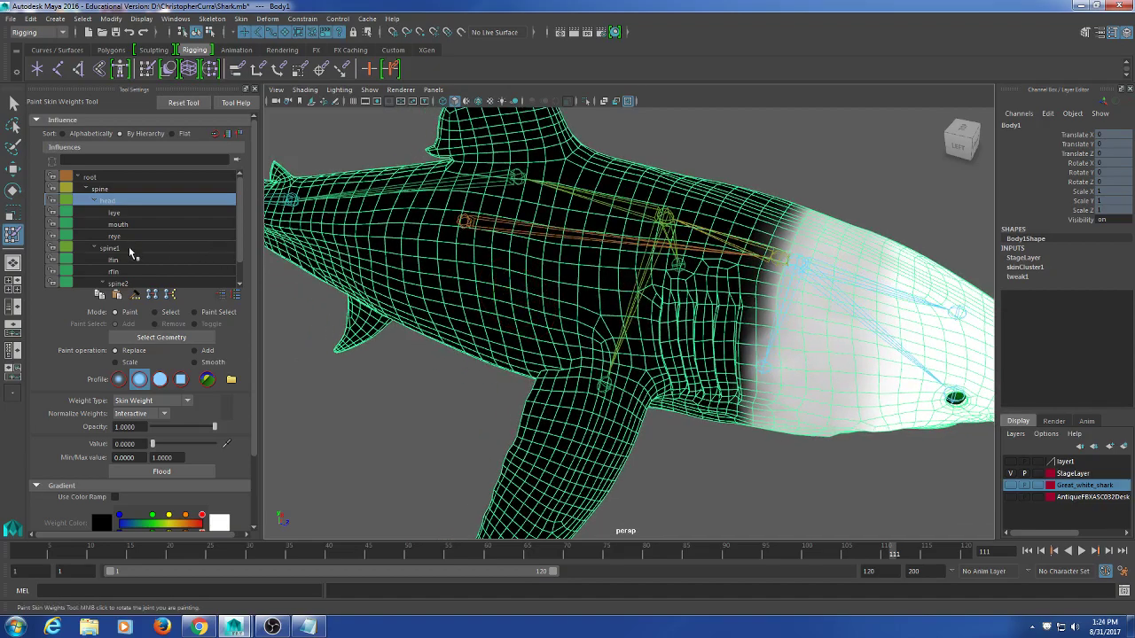
pyautogui.click(129, 252)
pyautogui.keyDown('alt'); pyautogui.moveTo(493, 301); pyautogui.dragTo(571, 279); pyautogui.keyUp('alt')
pyautogui.scroll(-5, 557, 273)
pyautogui.scroll(3, 570, 280)
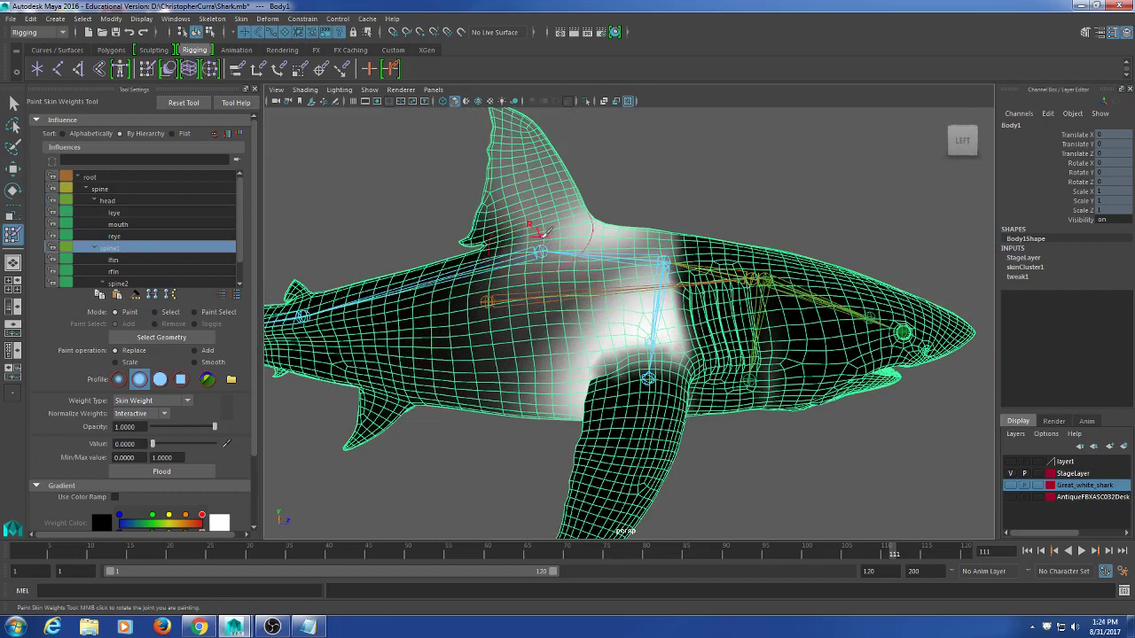
pyautogui.keyDown('alt'); pyautogui.moveTo(543, 231); pyautogui.dragTo(595, 247, button='middle'); pyautogui.keyUp('alt')
pyautogui.keyDown('alt'); pyautogui.moveTo(584, 287); pyautogui.dragTo(558, 289); pyautogui.keyUp('alt')
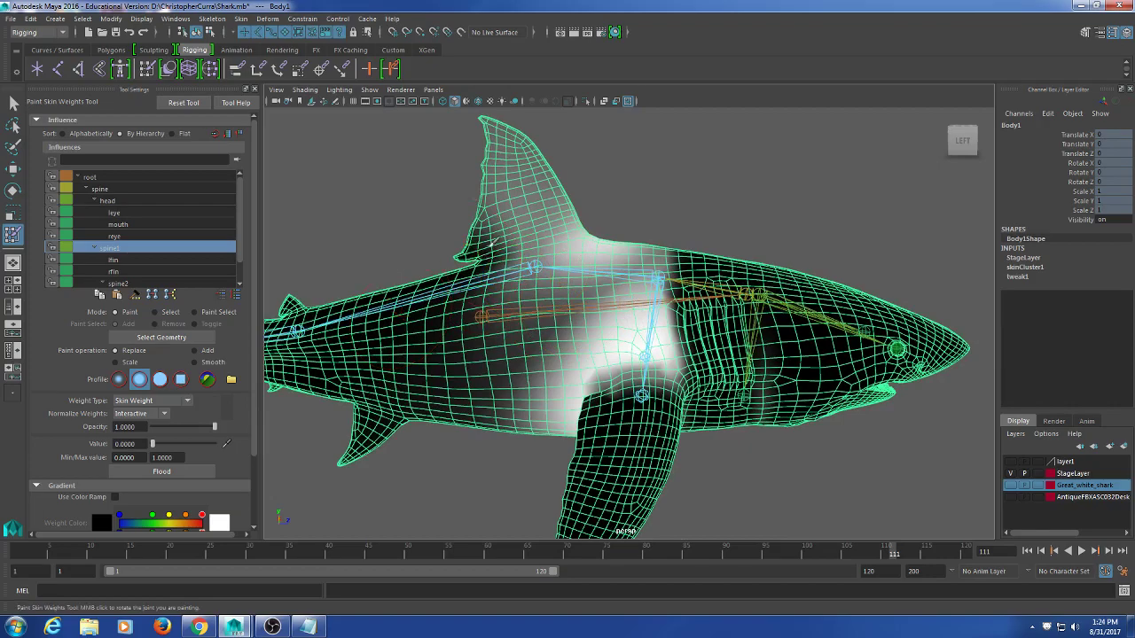
pyautogui.moveTo(490, 129); pyautogui.dragTo(510, 181)
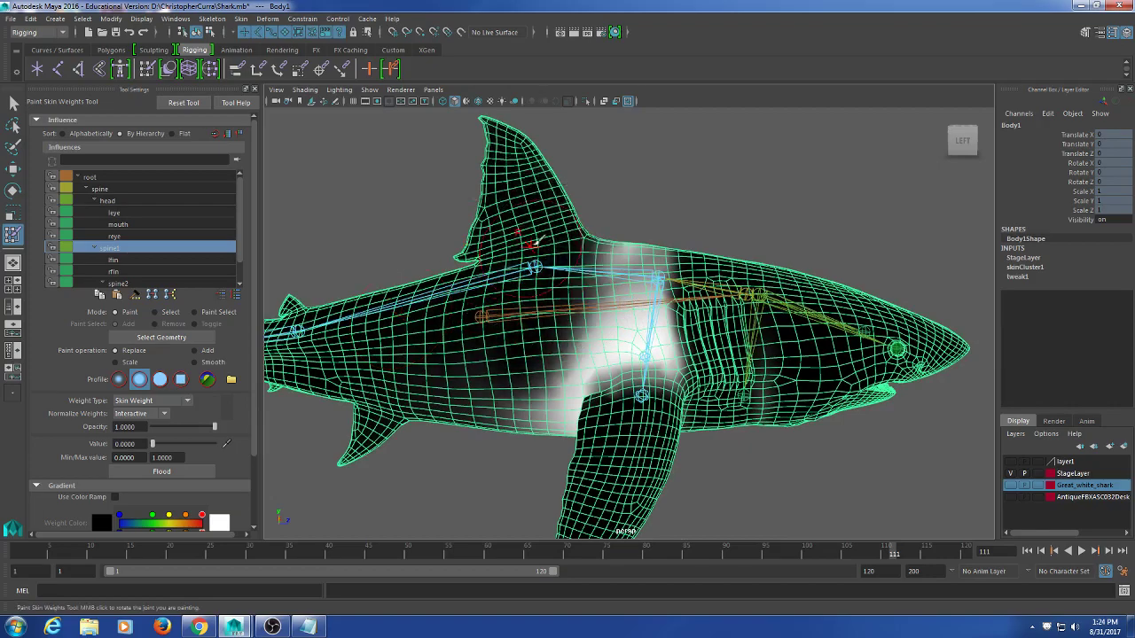
# - Erase the spine1 weight from the dorsal fin and rear body on the shark's opposite side
pyautogui.keyDown('alt'); pyautogui.moveTo(523, 252); pyautogui.dragTo(747, 302); pyautogui.keyUp('alt')
pyautogui.keyDown('alt'); pyautogui.moveTo(539, 404); pyautogui.dragTo(515, 368); pyautogui.keyUp('alt')
pyautogui.moveTo(631, 266); pyautogui.dragTo(665, 462)
pyautogui.keyDown('alt'); pyautogui.moveTo(684, 348); pyautogui.dragTo(653, 272); pyautogui.keyUp('alt')
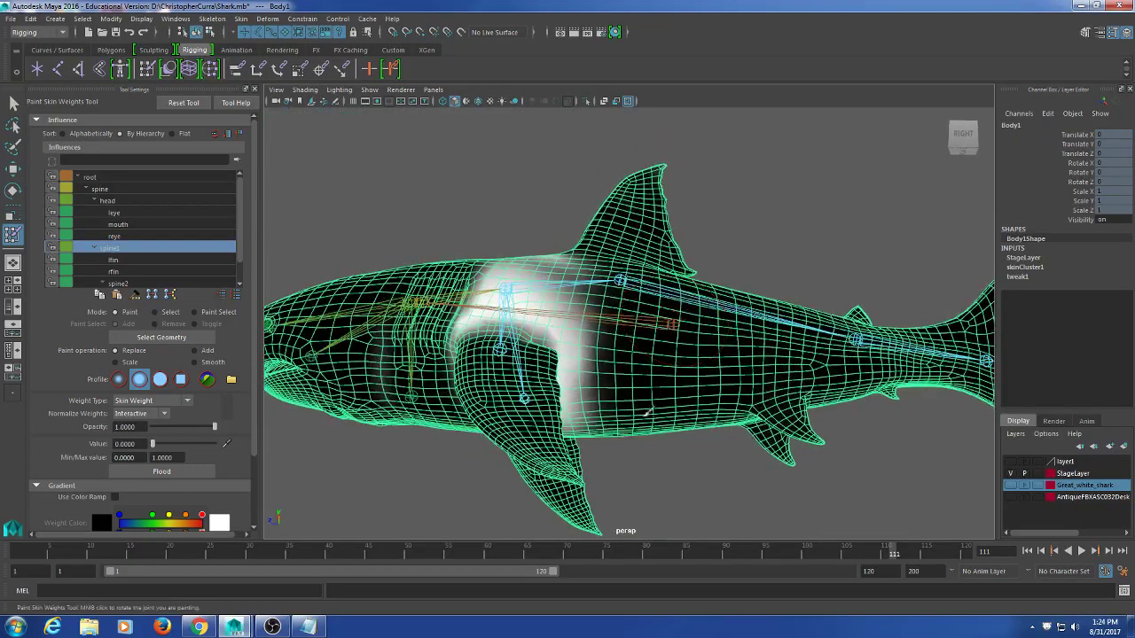
pyautogui.moveTo(646, 410)
pyautogui.keyDown('alt'); pyautogui.mouseDown()
pyautogui.moveTo(653, 307)
pyautogui.moveTo(638, 398)
pyautogui.moveTo(586, 429)
pyautogui.moveTo(615, 456)
pyautogui.moveTo(681, 475)
pyautogui.moveTo(556, 403)
pyautogui.mouseUp(); pyautogui.keyUp('alt')
# - Set the paint value to 1 and paint full spine1 weight above and behind the pectoral fins on both sides
pyautogui.moveTo(178, 445); pyautogui.dragTo(220, 443)
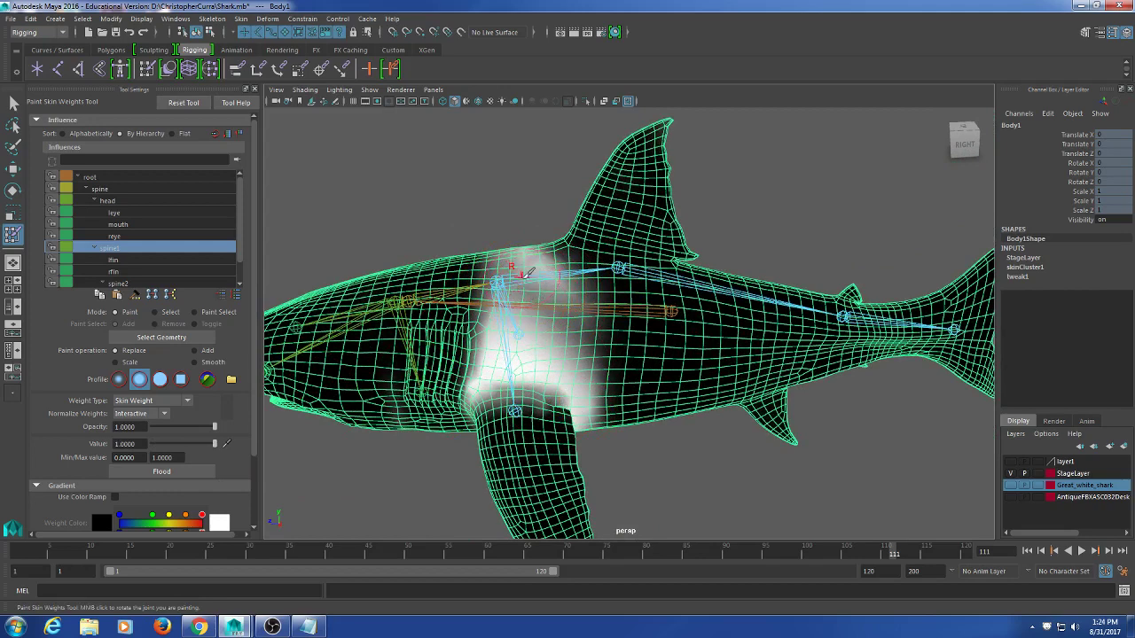
pyautogui.moveTo(546, 333)
pyautogui.mouseDown()
pyautogui.moveTo(553, 313)
pyautogui.moveTo(590, 293)
pyautogui.moveTo(576, 302)
pyautogui.moveTo(519, 254)
pyautogui.moveTo(536, 331)
pyautogui.moveTo(664, 355)
pyautogui.moveTo(722, 325)
pyautogui.moveTo(661, 398)
pyautogui.moveTo(668, 363)
pyautogui.moveTo(646, 363)
pyautogui.mouseUp()
pyautogui.moveTo(640, 368)
pyautogui.mouseDown()
pyautogui.moveTo(652, 389)
pyautogui.moveTo(675, 372)
pyautogui.moveTo(686, 265)
pyautogui.moveTo(667, 301)
pyautogui.mouseUp()
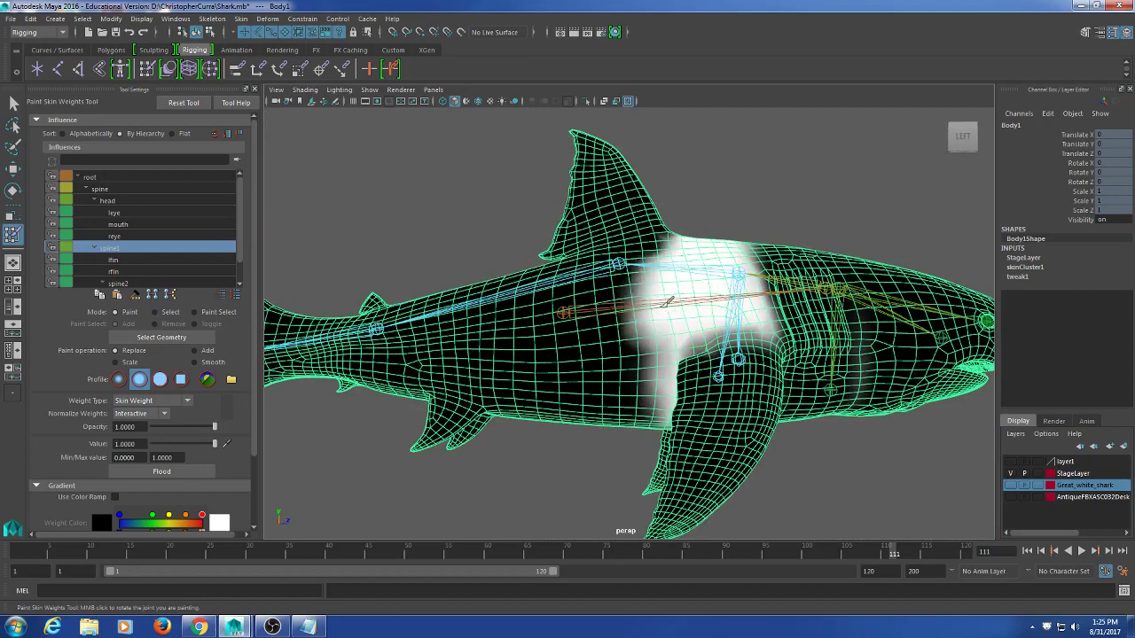
# - Extend the full-weight spine1 band across the belly between the pectoral fins and fill its gray patches
pyautogui.keyDown('alt'); pyautogui.moveTo(650, 383); pyautogui.dragTo(640, 323); pyautogui.keyUp('alt')
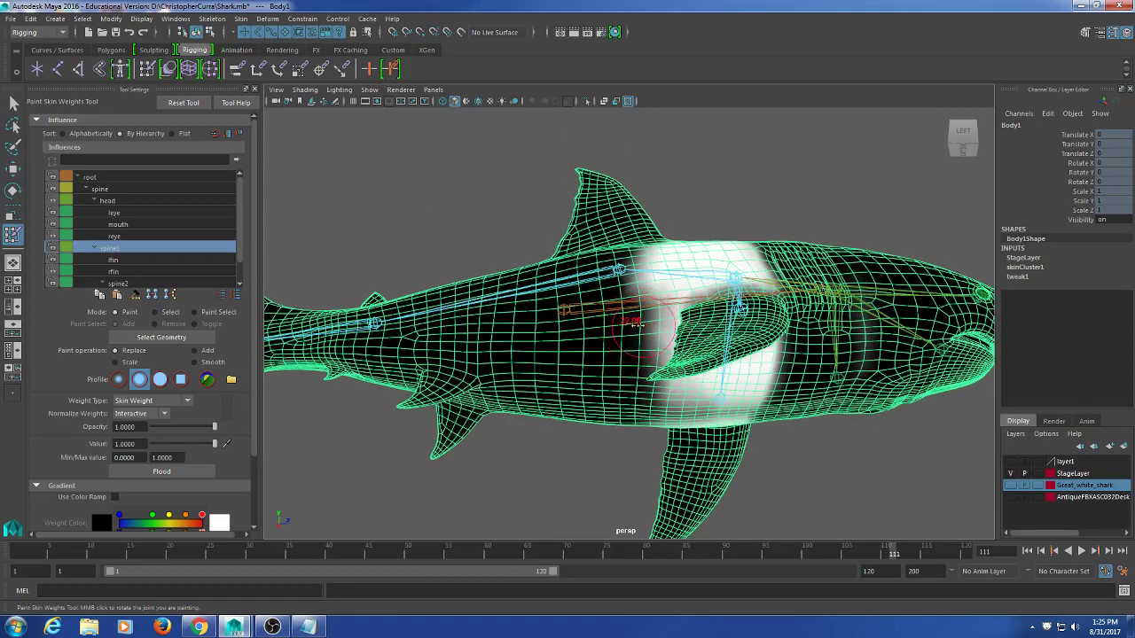
pyautogui.keyDown('alt'); pyautogui.moveTo(687, 366); pyautogui.dragTo(665, 329); pyautogui.keyUp('alt')
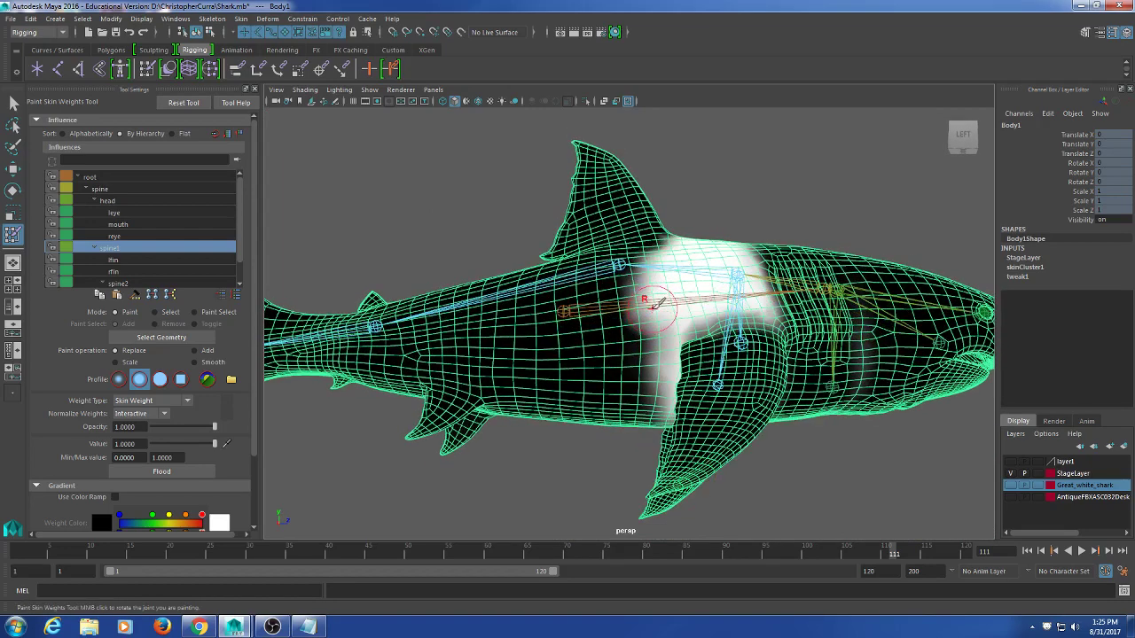
pyautogui.moveTo(644, 381)
pyautogui.keyDown('alt'); pyautogui.mouseDown()
pyautogui.moveTo(628, 299)
pyautogui.moveTo(656, 266)
pyautogui.moveTo(650, 257)
pyautogui.mouseUp(); pyautogui.keyUp('alt')
pyautogui.keyDown('alt'); pyautogui.moveTo(648, 387); pyautogui.dragTo(650, 260); pyautogui.keyUp('alt')
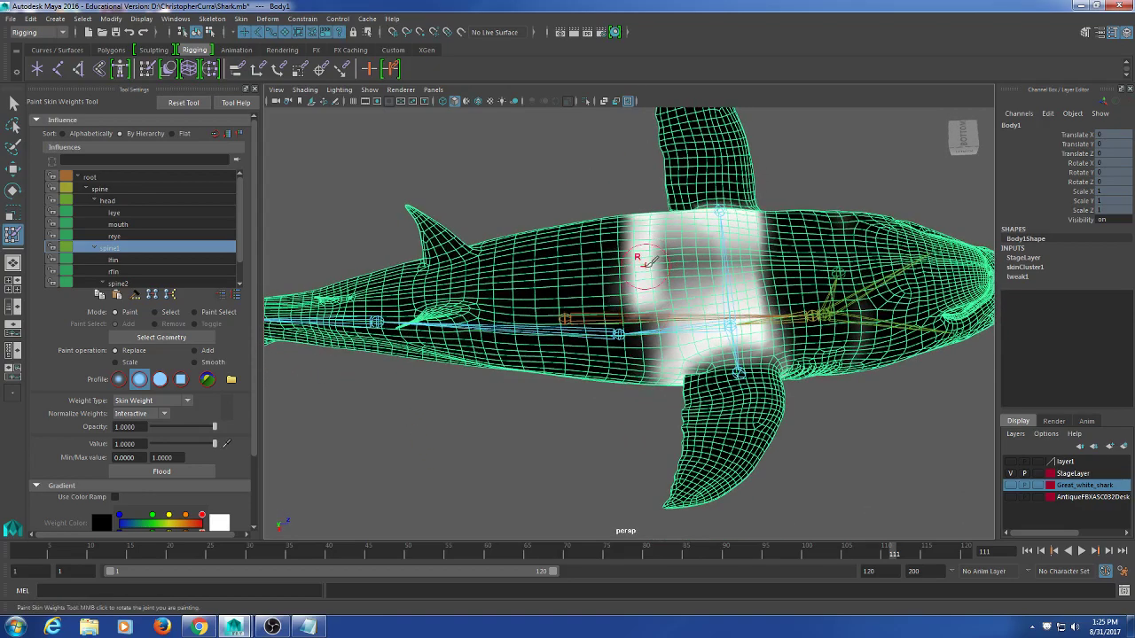
pyautogui.keyDown('alt'); pyautogui.moveTo(656, 372); pyautogui.dragTo(667, 333); pyautogui.keyUp('alt')
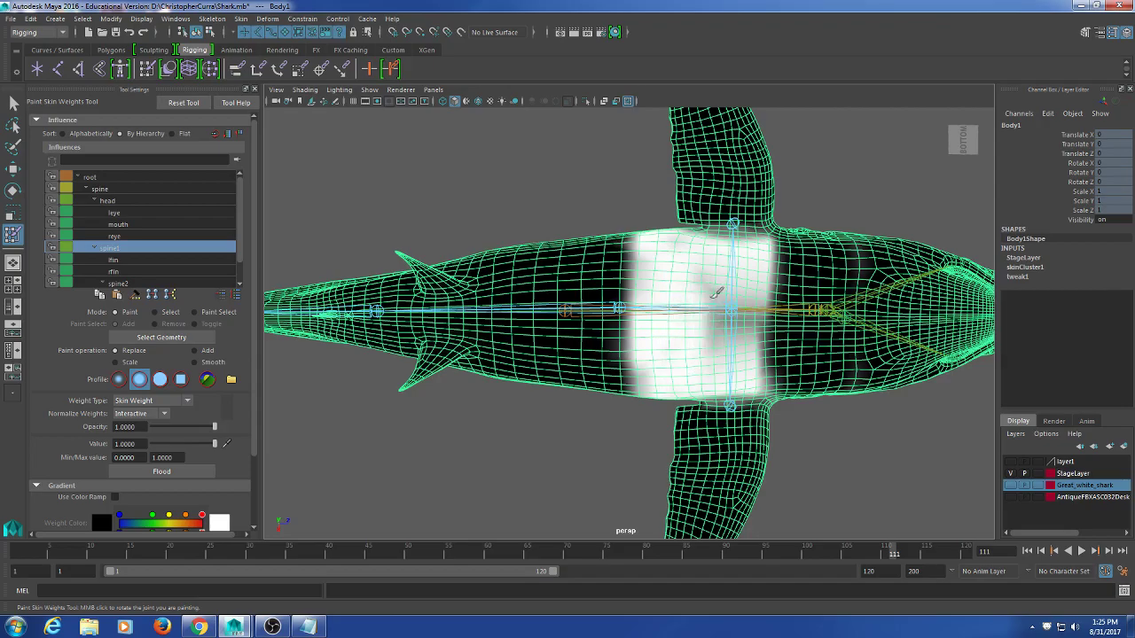
pyautogui.moveTo(761, 285)
pyautogui.keyDown('alt'); pyautogui.mouseDown()
pyautogui.moveTo(724, 396)
pyautogui.moveTo(742, 355)
pyautogui.moveTo(736, 288)
pyautogui.mouseUp(); pyautogui.keyUp('alt')
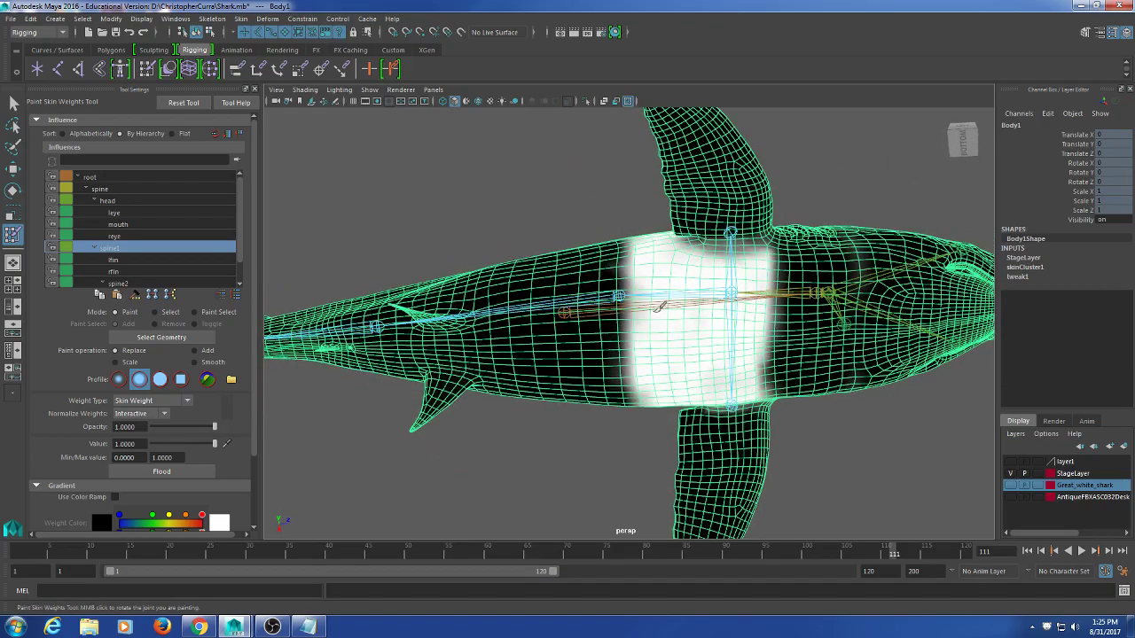
# - Even out the rear edge of the spine1 band behind the pectoral fin and check it in side view
pyautogui.moveTo(658, 306)
pyautogui.keyDown('alt'); pyautogui.mouseDown()
pyautogui.moveTo(683, 299)
pyautogui.moveTo(710, 310)
pyautogui.moveTo(689, 322)
pyautogui.moveTo(688, 298)
pyautogui.mouseUp(); pyautogui.keyUp('alt')
pyautogui.moveTo(653, 332)
pyautogui.keyDown('alt'); pyautogui.mouseDown()
pyautogui.moveTo(654, 292)
pyautogui.moveTo(666, 315)
pyautogui.mouseUp(); pyautogui.keyUp('alt')
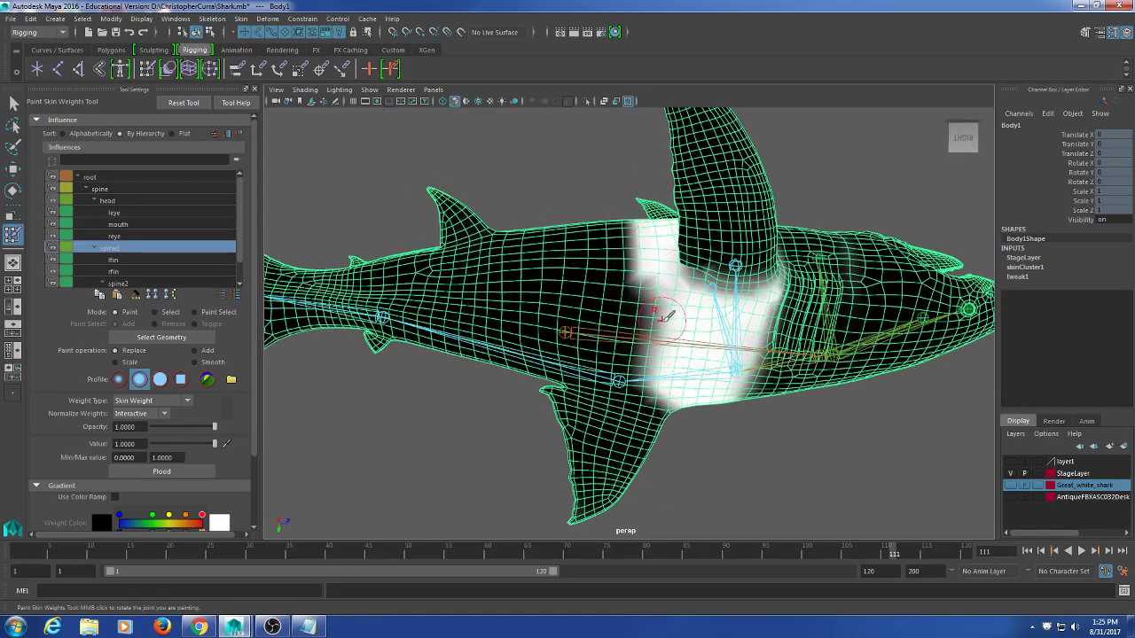
pyautogui.keyDown('alt'); pyautogui.moveTo(659, 380); pyautogui.dragTo(603, 461); pyautogui.keyUp('alt')
pyautogui.scroll(-5, 700, 340)
pyautogui.scroll(4, 680, 338)
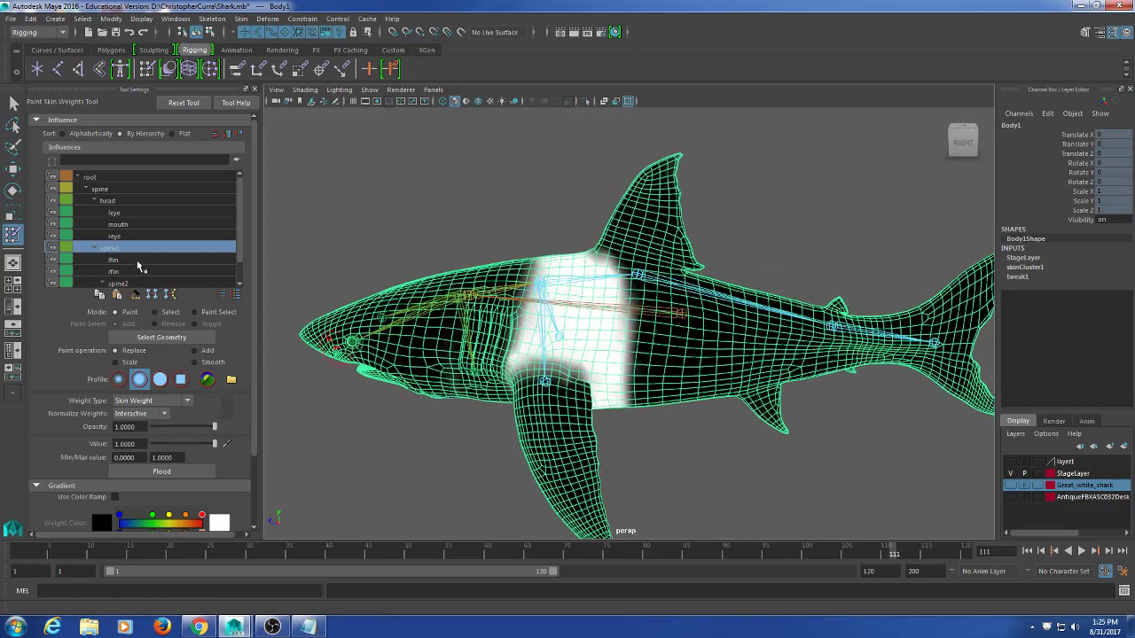
# - Choose the spine2 influence and paint full weight over the dorsal fin and the body just beneath it on both sides
pyautogui.scroll(-1, 151, 259)
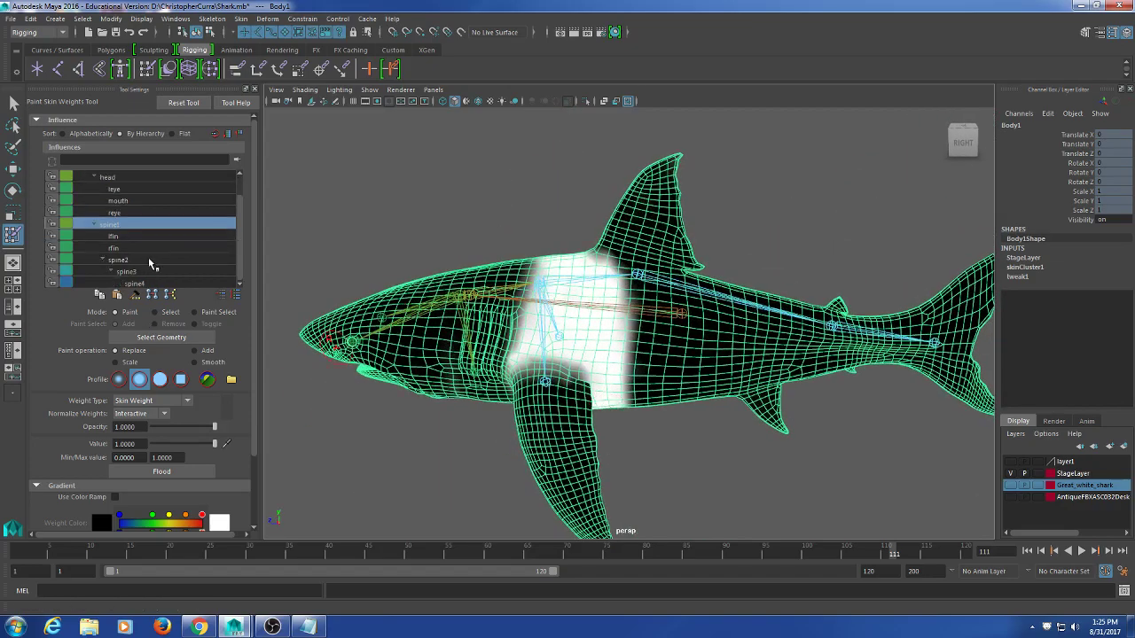
pyautogui.click(148, 258)
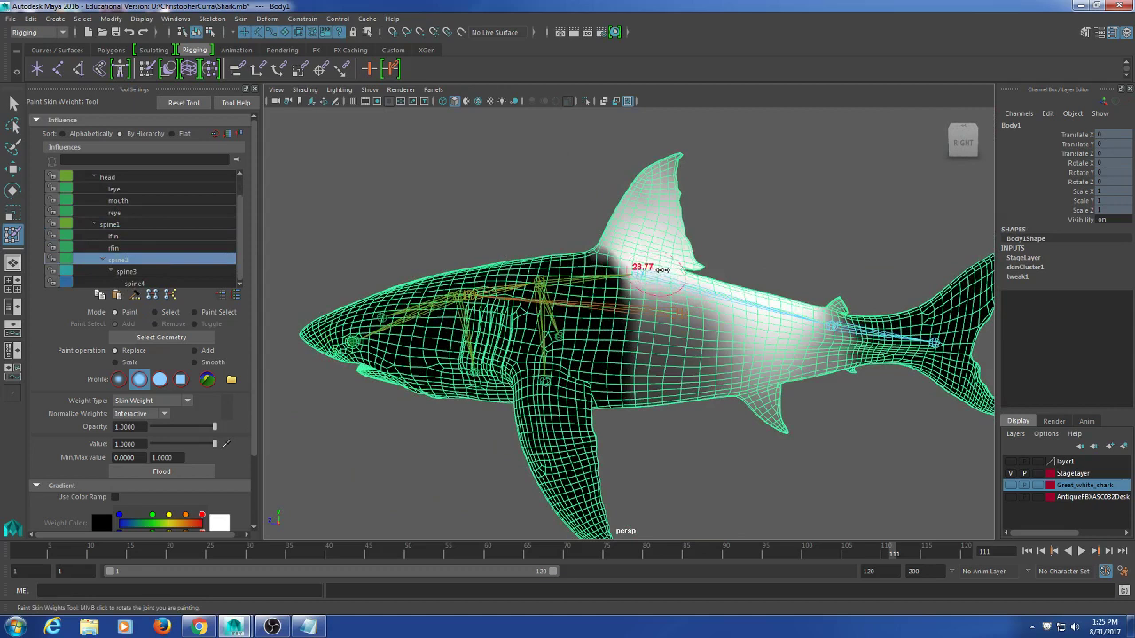
pyautogui.moveTo(675, 270)
pyautogui.mouseDown()
pyautogui.moveTo(654, 188)
pyautogui.moveTo(645, 233)
pyautogui.moveTo(674, 266)
pyautogui.moveTo(665, 390)
pyautogui.moveTo(663, 283)
pyautogui.moveTo(665, 399)
pyautogui.mouseUp()
pyautogui.moveTo(705, 301)
pyautogui.keyDown('alt'); pyautogui.mouseDown()
pyautogui.moveTo(595, 190)
pyautogui.moveTo(608, 189)
pyautogui.moveTo(591, 170)
pyautogui.mouseUp(); pyautogui.keyUp('alt')
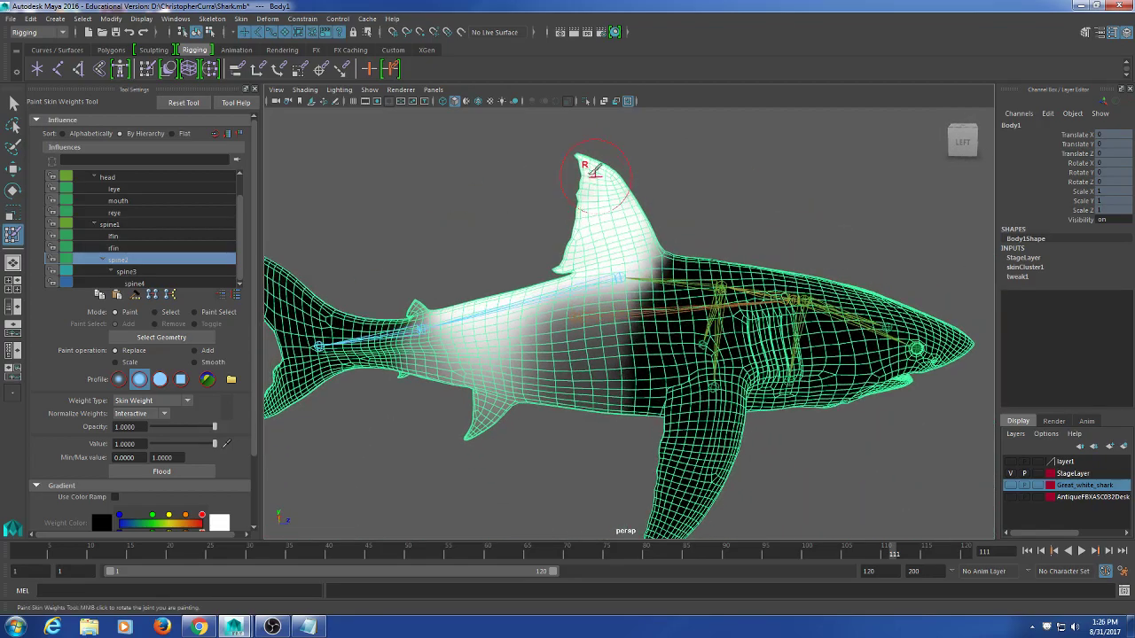
pyautogui.moveTo(636, 229)
pyautogui.mouseDown()
pyautogui.moveTo(647, 266)
pyautogui.moveTo(625, 232)
pyautogui.mouseUp()
pyautogui.moveTo(616, 279); pyautogui.dragTo(610, 358)
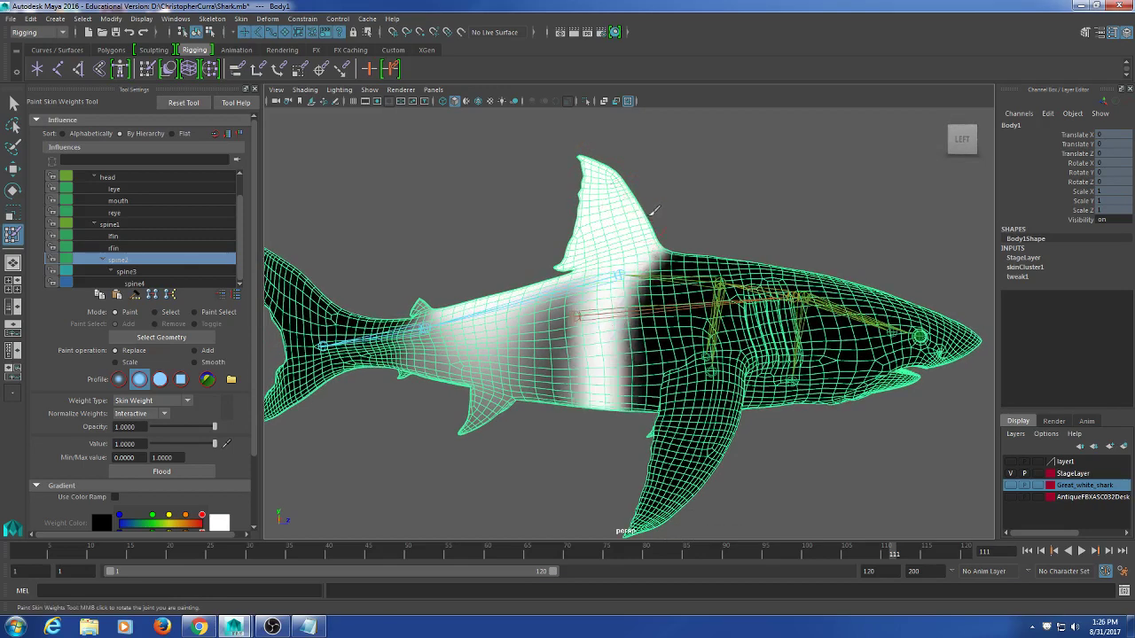
# - Extend the full spine2 weight down the flanks, across the belly and back to the small rear fins, filling the gray patches
pyautogui.moveTo(619, 215); pyautogui.dragTo(598, 408)
pyautogui.moveTo(576, 282); pyautogui.dragTo(564, 401)
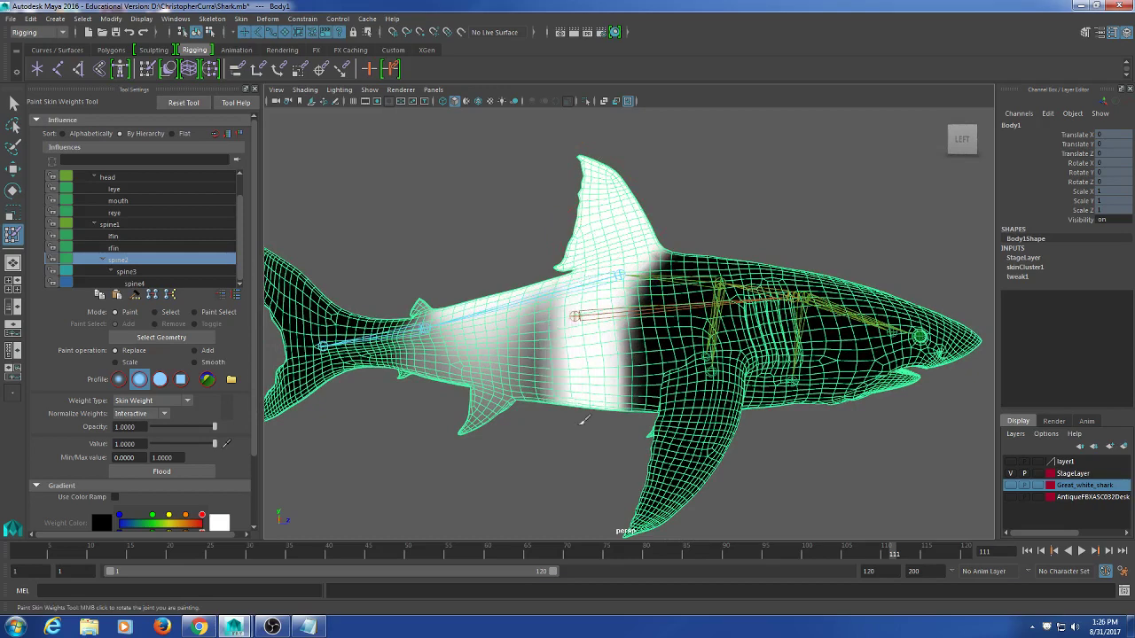
pyautogui.moveTo(602, 247)
pyautogui.mouseDown()
pyautogui.moveTo(599, 372)
pyautogui.moveTo(580, 287)
pyautogui.mouseUp()
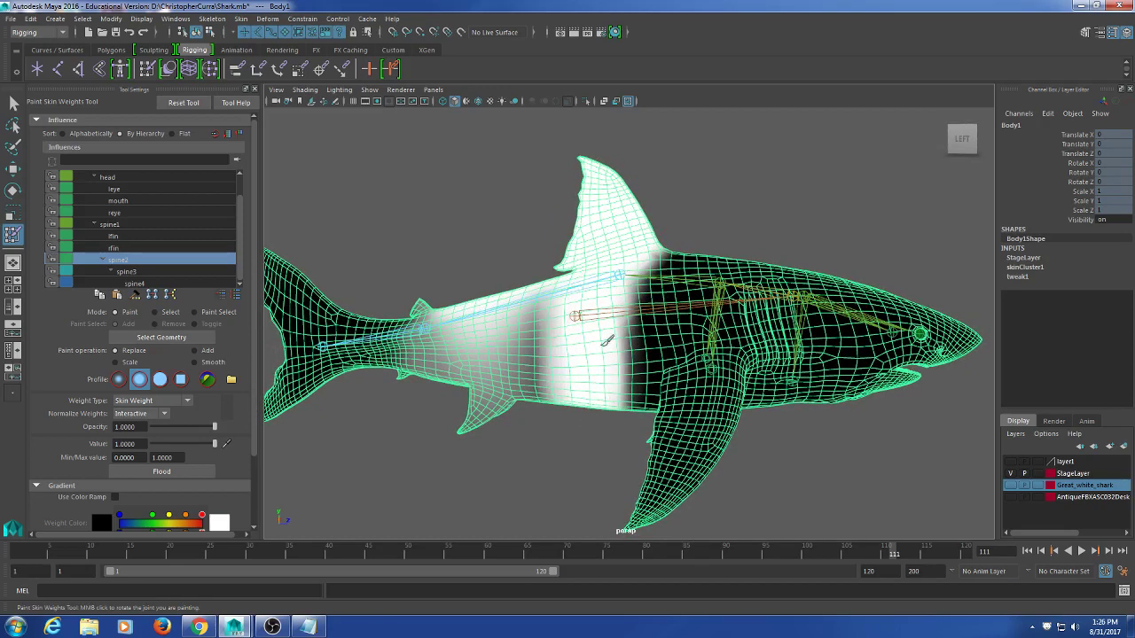
pyautogui.moveTo(571, 355)
pyautogui.mouseDown()
pyautogui.moveTo(537, 297)
pyautogui.moveTo(523, 417)
pyautogui.moveTo(510, 236)
pyautogui.moveTo(488, 454)
pyautogui.mouseUp()
pyautogui.moveTo(562, 326)
pyautogui.keyDown('alt'); pyautogui.mouseDown()
pyautogui.moveTo(553, 328)
pyautogui.moveTo(587, 309)
pyautogui.moveTo(600, 234)
pyautogui.moveTo(601, 410)
pyautogui.mouseUp(); pyautogui.keyUp('alt')
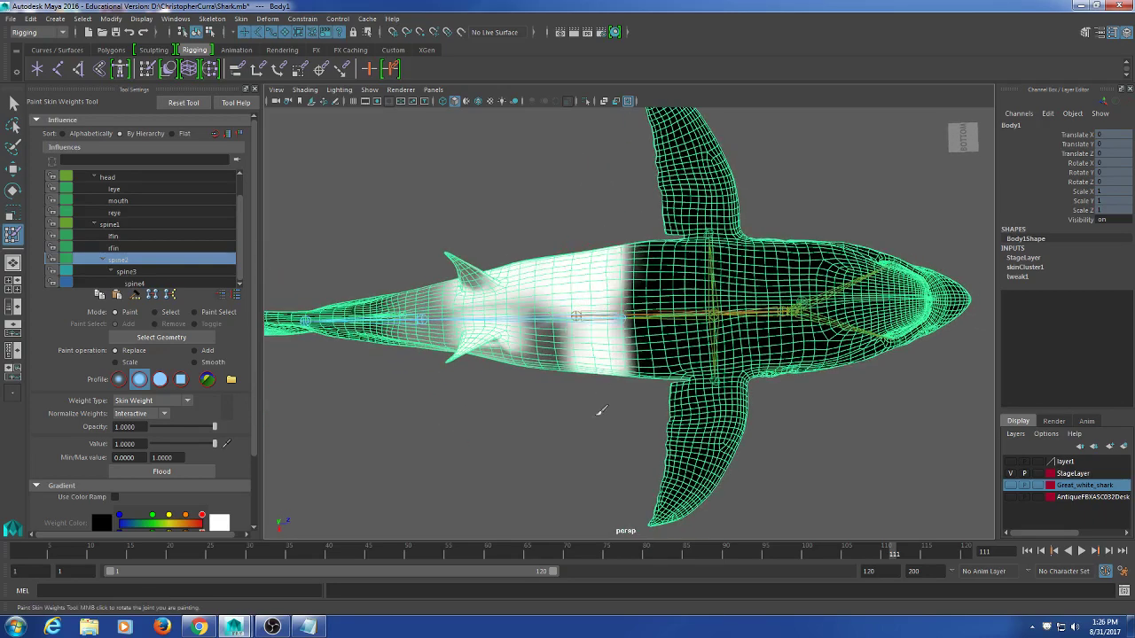
pyautogui.moveTo(590, 248)
pyautogui.mouseDown()
pyautogui.moveTo(598, 368)
pyautogui.moveTo(569, 207)
pyautogui.moveTo(542, 393)
pyautogui.moveTo(527, 358)
pyautogui.moveTo(527, 275)
pyautogui.moveTo(554, 223)
pyautogui.moveTo(587, 238)
pyautogui.moveTo(541, 314)
pyautogui.moveTo(501, 266)
pyautogui.moveTo(492, 213)
pyautogui.mouseUp()
pyautogui.keyDown('alt'); pyautogui.moveTo(470, 254); pyautogui.dragTo(518, 257, button='middle'); pyautogui.keyUp('alt')
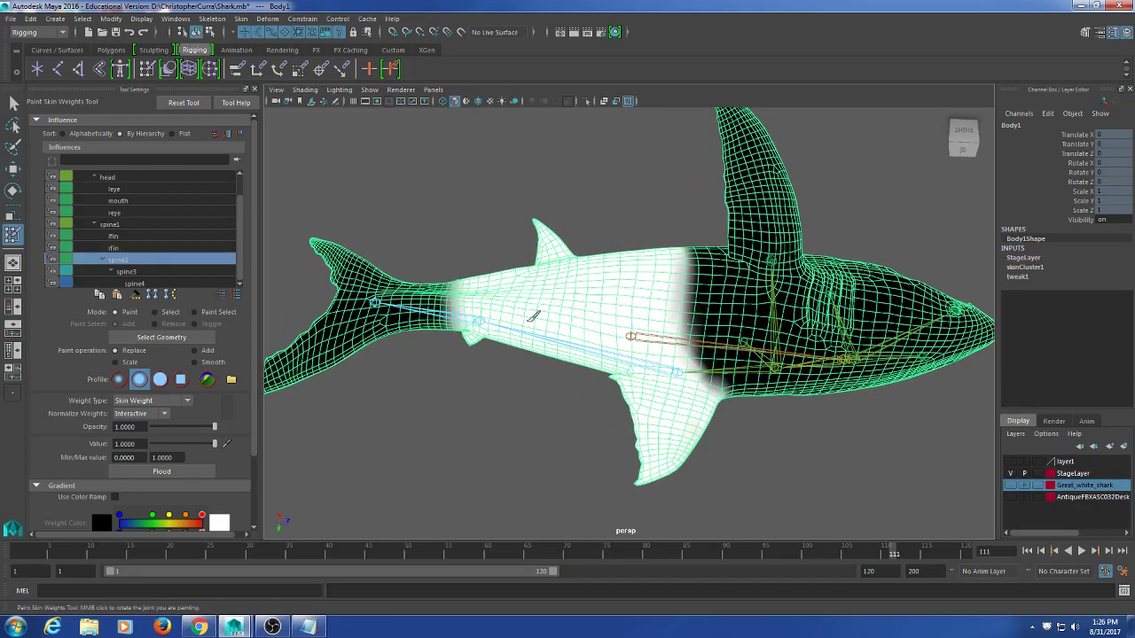
# - Examine the spine2 weight band from both sides, the belly and the back for gaps and uneven edges
pyautogui.keyDown('alt'); pyautogui.moveTo(533, 317); pyautogui.dragTo(571, 255); pyautogui.keyUp('alt')
pyautogui.keyDown('alt'); pyautogui.moveTo(577, 306); pyautogui.dragTo(505, 339); pyautogui.keyUp('alt')
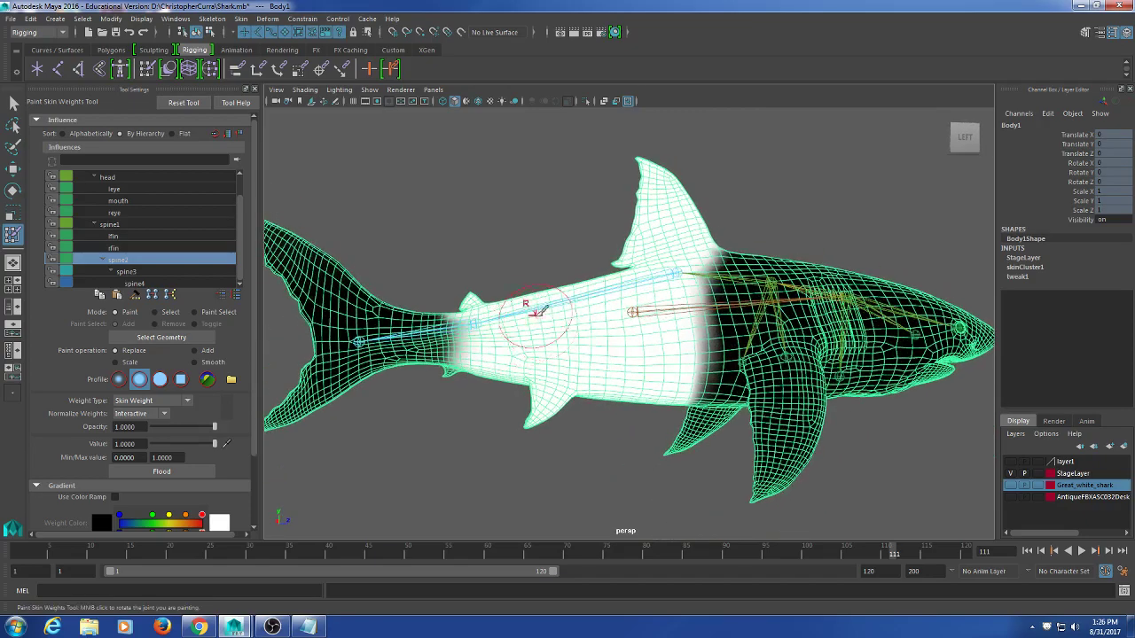
pyautogui.moveTo(573, 310)
pyautogui.keyDown('alt'); pyautogui.mouseDown()
pyautogui.moveTo(603, 316)
pyautogui.moveTo(567, 335)
pyautogui.moveTo(588, 306)
pyautogui.mouseUp(); pyautogui.keyUp('alt')
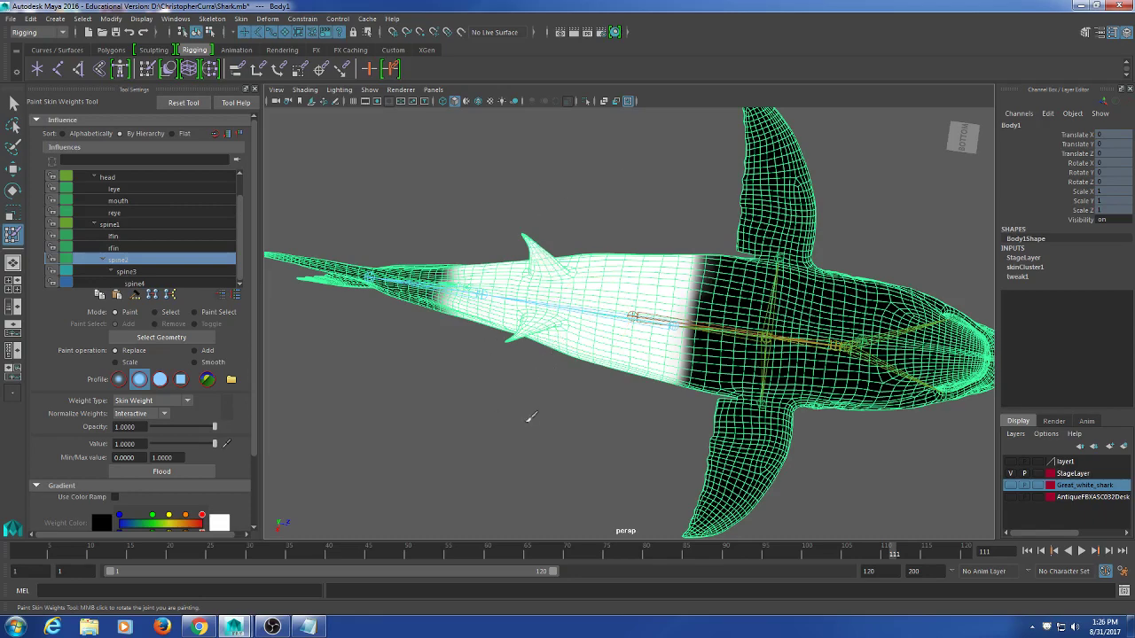
pyautogui.keyDown('alt'); pyautogui.moveTo(649, 288); pyautogui.dragTo(650, 202); pyautogui.keyUp('alt')
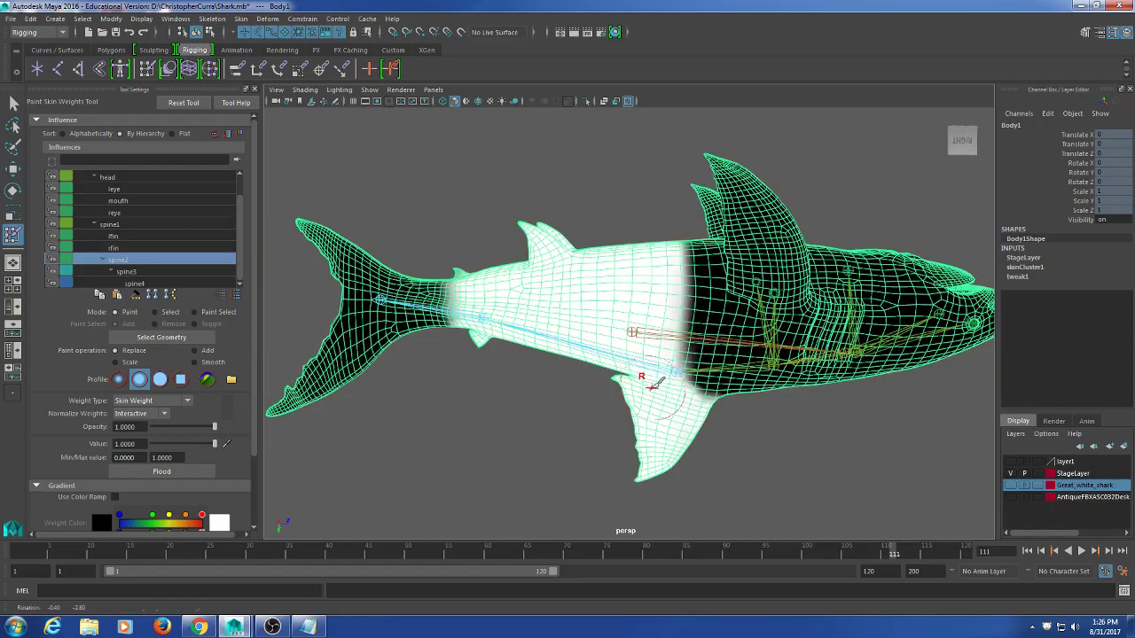
pyautogui.keyDown('alt'); pyautogui.moveTo(652, 383); pyautogui.dragTo(297, 380); pyautogui.keyUp('alt')
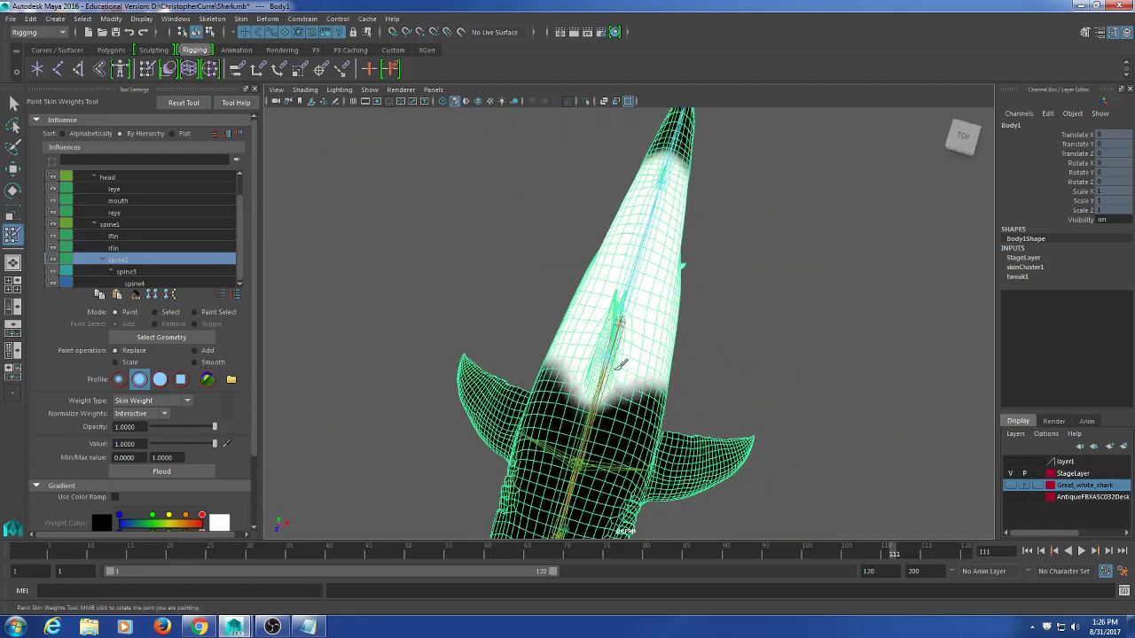
pyautogui.moveTo(639, 366)
pyautogui.keyDown('alt'); pyautogui.mouseDown()
pyautogui.moveTo(737, 387)
pyautogui.moveTo(754, 406)
pyautogui.moveTo(670, 388)
pyautogui.moveTo(573, 392)
pyautogui.moveTo(479, 373)
pyautogui.moveTo(481, 338)
pyautogui.moveTo(632, 302)
pyautogui.mouseUp(); pyautogui.keyUp('alt')
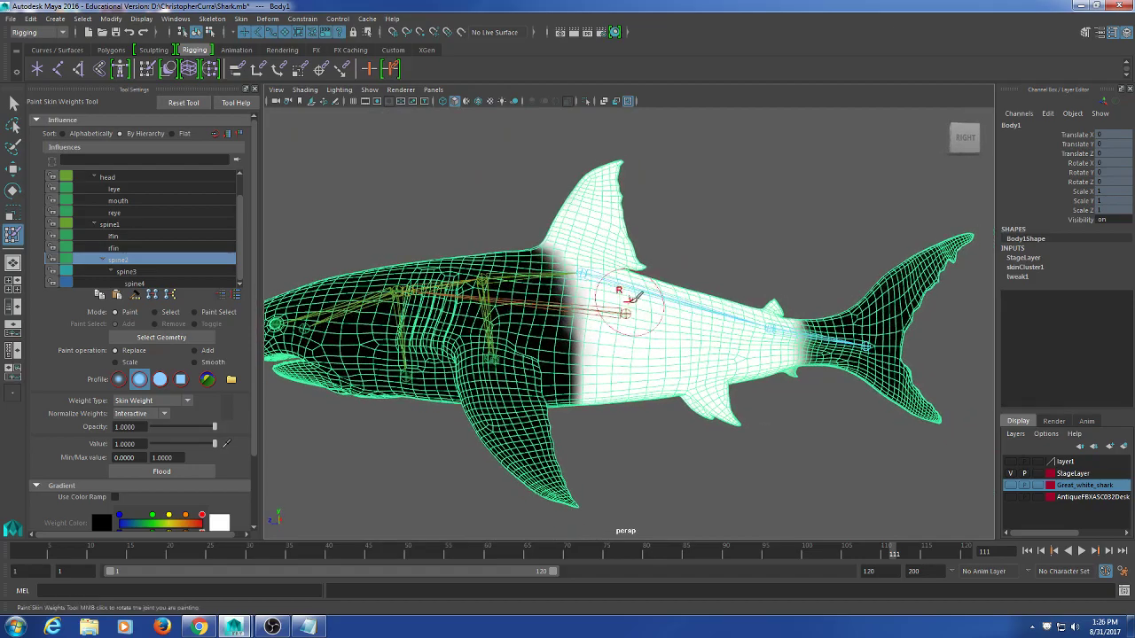
pyautogui.keyDown('alt'); pyautogui.moveTo(678, 390); pyautogui.dragTo(638, 256); pyautogui.keyUp('alt')
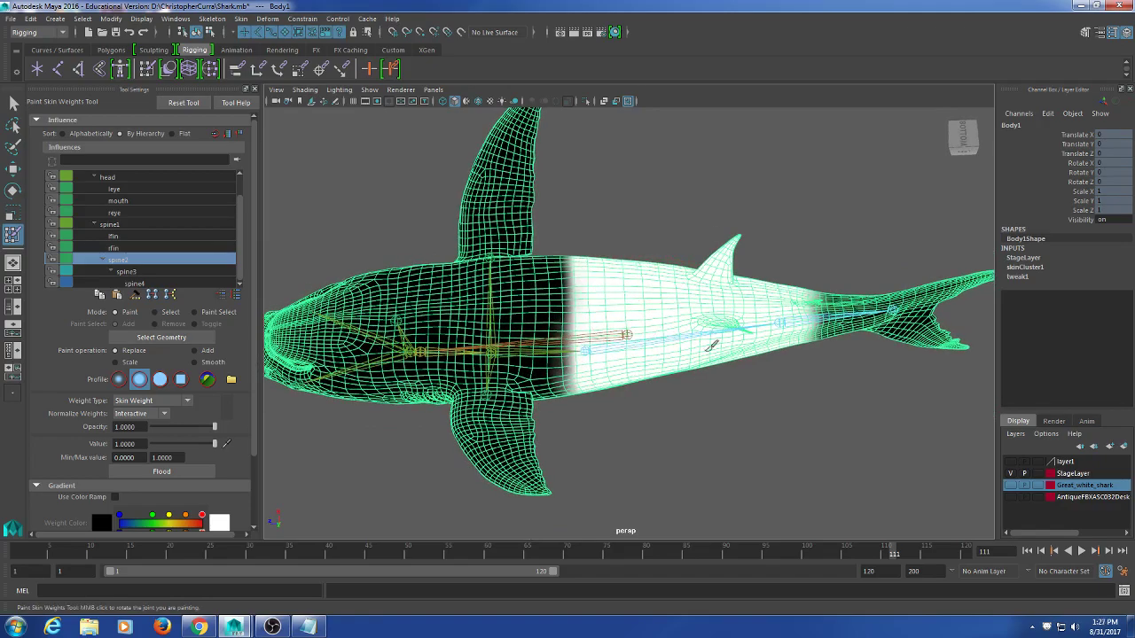
pyautogui.keyDown('alt'); pyautogui.moveTo(780, 323); pyautogui.dragTo(672, 356, button='middle'); pyautogui.keyUp('alt')
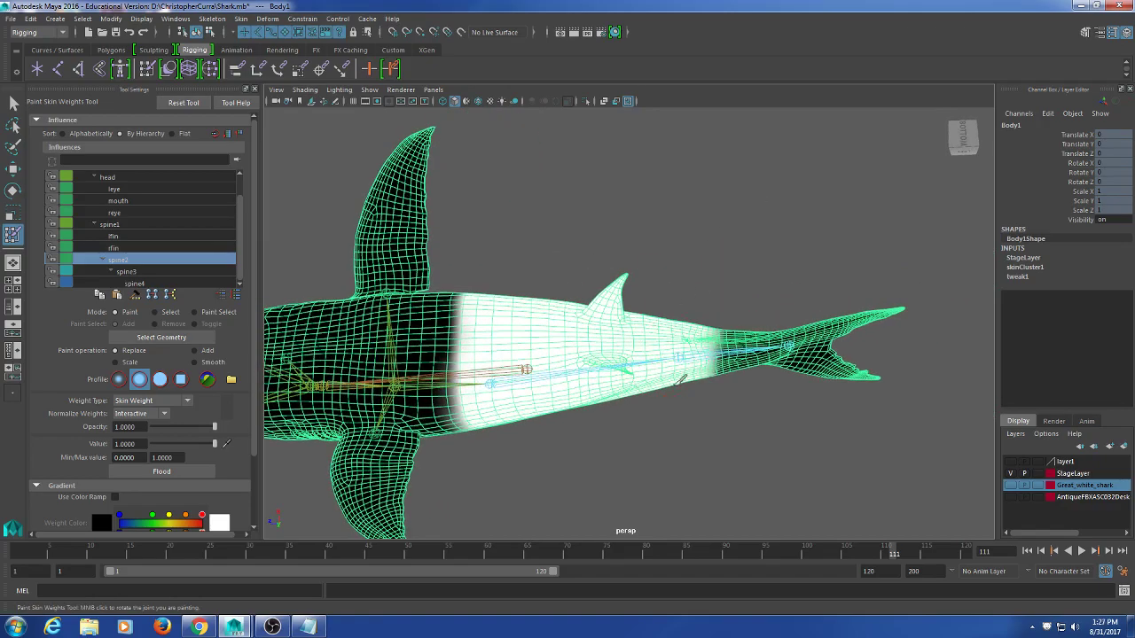
pyautogui.keyDown('alt'); pyautogui.moveTo(678, 380); pyautogui.dragTo(707, 427); pyautogui.keyUp('alt')
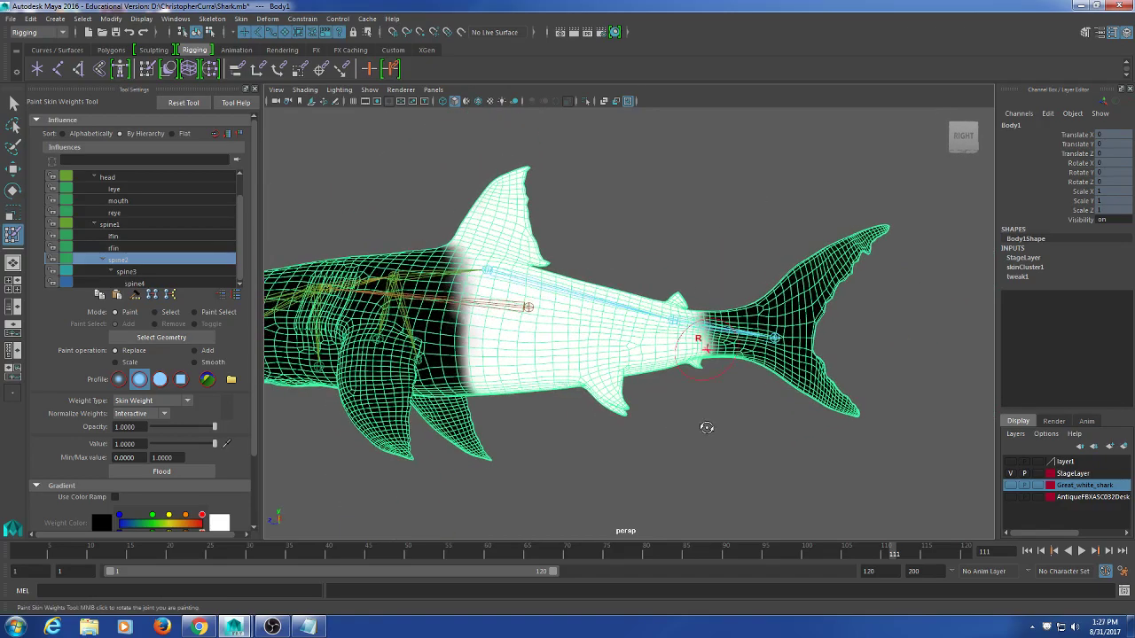
# - Choose the spine3 influence and paint full weight around the narrow tail stalk, including the small fins, on both sides
pyautogui.click(133, 271)
pyautogui.keyDown('alt'); pyautogui.moveTo(639, 355); pyautogui.dragTo(674, 348); pyautogui.keyUp('alt')
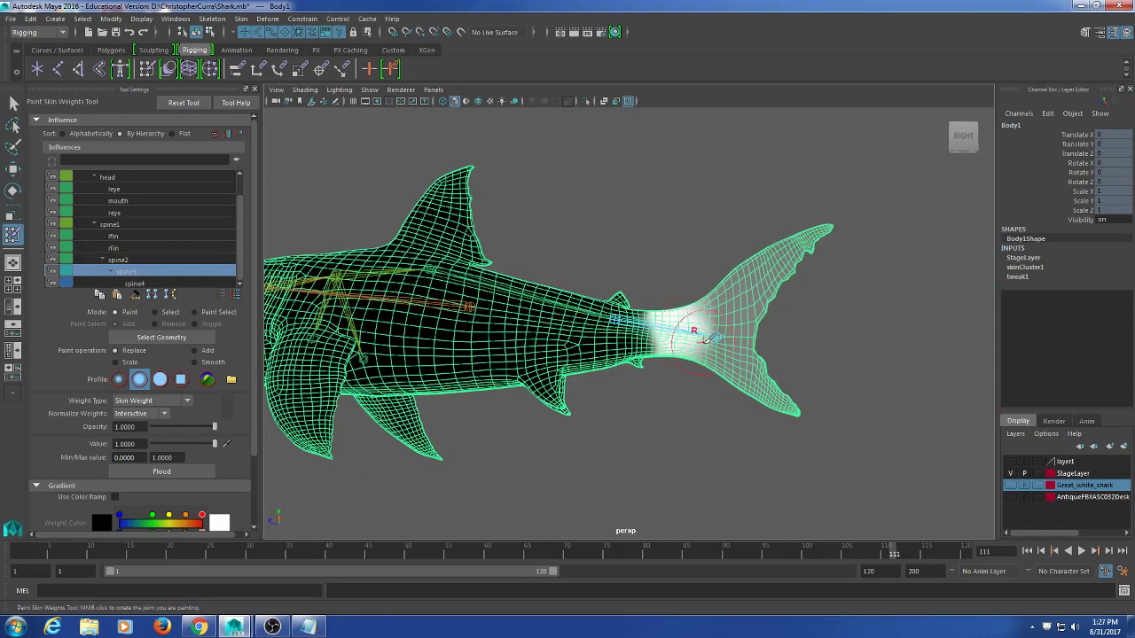
pyautogui.scroll(5, 700, 328)
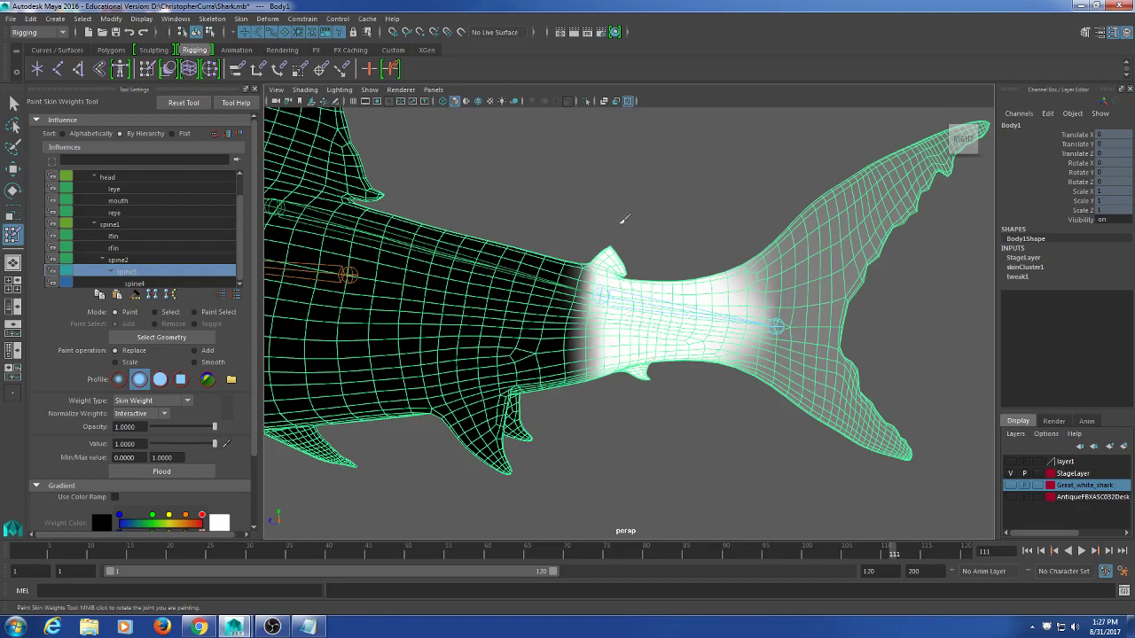
pyautogui.moveTo(630, 380)
pyautogui.keyDown('alt'); pyautogui.mouseDown()
pyautogui.moveTo(621, 391)
pyautogui.moveTo(621, 287)
pyautogui.moveTo(612, 433)
pyautogui.moveTo(603, 337)
pyautogui.moveTo(635, 326)
pyautogui.moveTo(640, 338)
pyautogui.moveTo(609, 378)
pyautogui.moveTo(610, 365)
pyautogui.mouseUp(); pyautogui.keyUp('alt')
pyautogui.moveTo(606, 262)
pyautogui.mouseDown()
pyautogui.moveTo(603, 344)
pyautogui.moveTo(605, 334)
pyautogui.mouseUp()
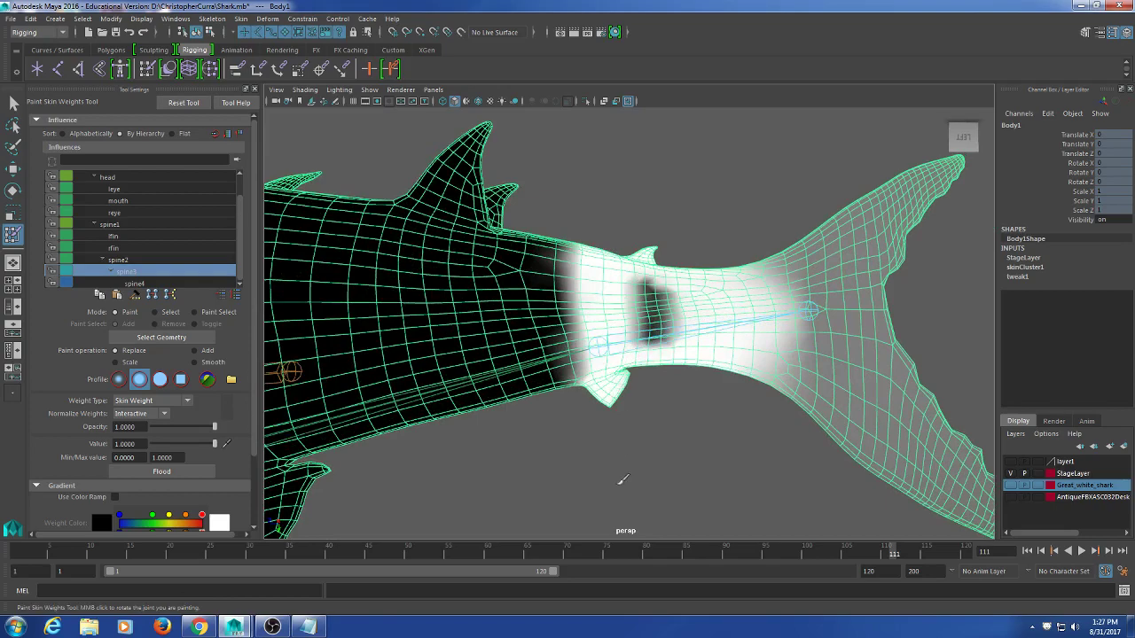
pyautogui.moveTo(645, 265)
pyautogui.mouseDown()
pyautogui.moveTo(649, 285)
pyautogui.moveTo(679, 253)
pyautogui.moveTo(693, 282)
pyautogui.moveTo(628, 215)
pyautogui.mouseUp()
pyautogui.keyDown('alt'); pyautogui.moveTo(620, 264); pyautogui.dragTo(645, 254); pyautogui.keyUp('alt')
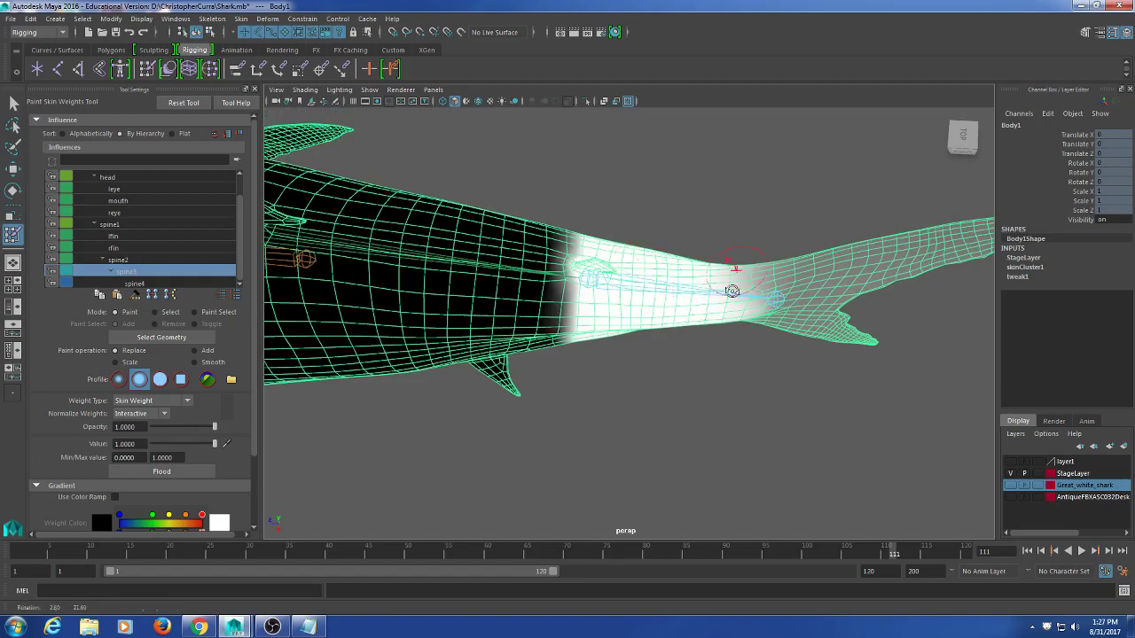
pyautogui.keyDown('alt'); pyautogui.moveTo(729, 291); pyautogui.dragTo(749, 362); pyautogui.keyUp('alt')
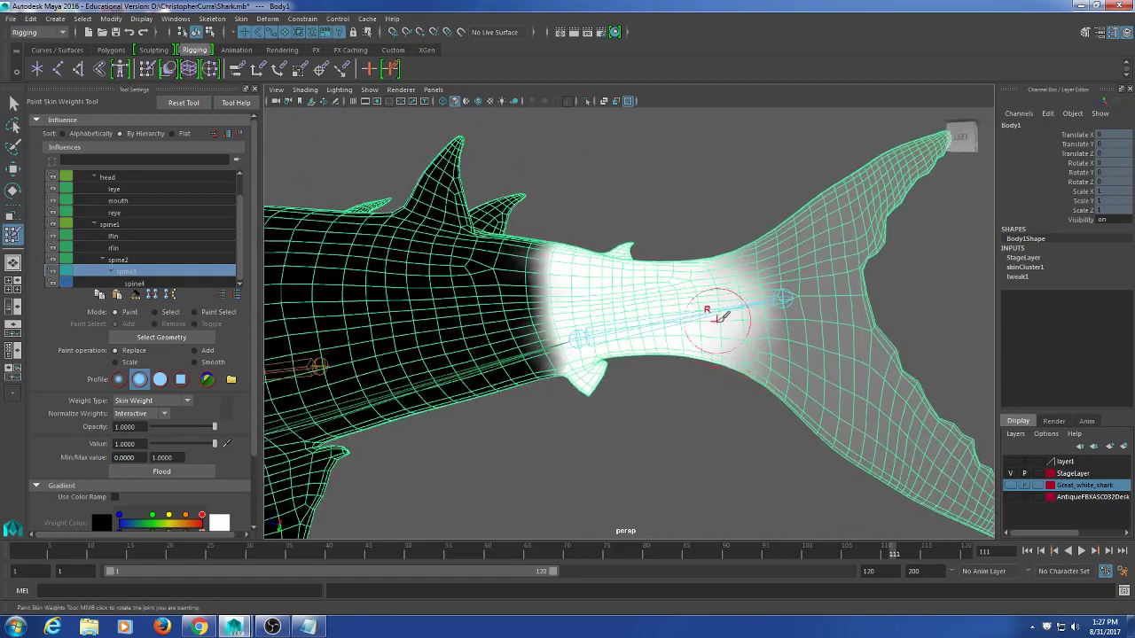
# - Enlarge the brush and extend the full spine3 weight back to the base of the tail fin on both sides
pyautogui.press('b')
pyautogui.moveTo(699, 309)
pyautogui.mouseDown()
pyautogui.moveTo(714, 312)
pyautogui.moveTo(701, 308)
pyautogui.moveTo(705, 466)
pyautogui.moveTo(723, 337)
pyautogui.moveTo(692, 397)
pyautogui.moveTo(737, 381)
pyautogui.moveTo(765, 451)
pyautogui.moveTo(768, 440)
pyautogui.mouseUp()
pyautogui.moveTo(712, 359)
pyautogui.mouseDown()
pyautogui.moveTo(738, 272)
pyautogui.moveTo(736, 341)
pyautogui.moveTo(690, 404)
pyautogui.mouseUp()
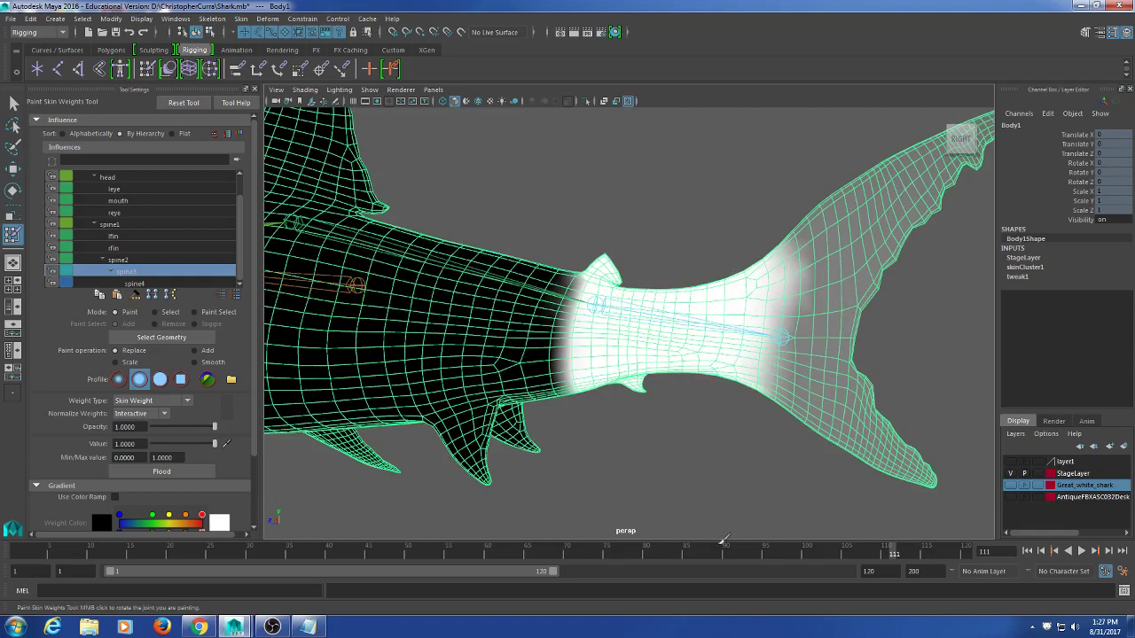
pyautogui.moveTo(722, 542)
pyautogui.mouseDown()
pyautogui.moveTo(723, 388)
pyautogui.moveTo(702, 543)
pyautogui.moveTo(772, 267)
pyautogui.moveTo(737, 424)
pyautogui.moveTo(783, 430)
pyautogui.mouseUp()
pyautogui.moveTo(741, 275); pyautogui.dragTo(741, 457)
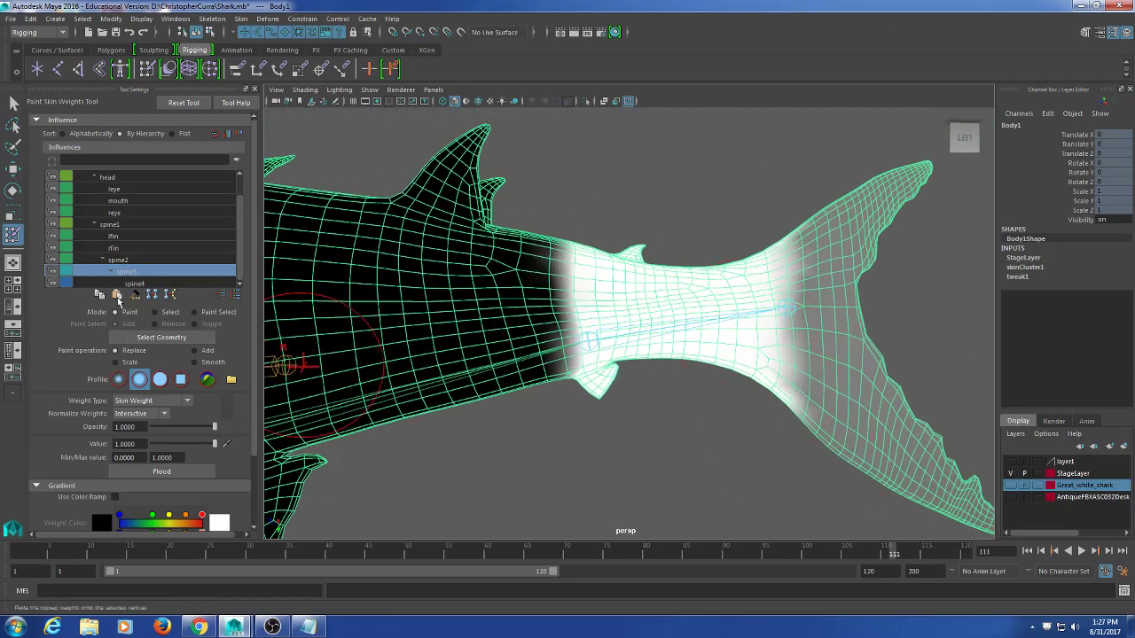
# - Choose the spine4 influence and paint full weight over both lobes of the tail fin on both sides
pyautogui.click(149, 282)
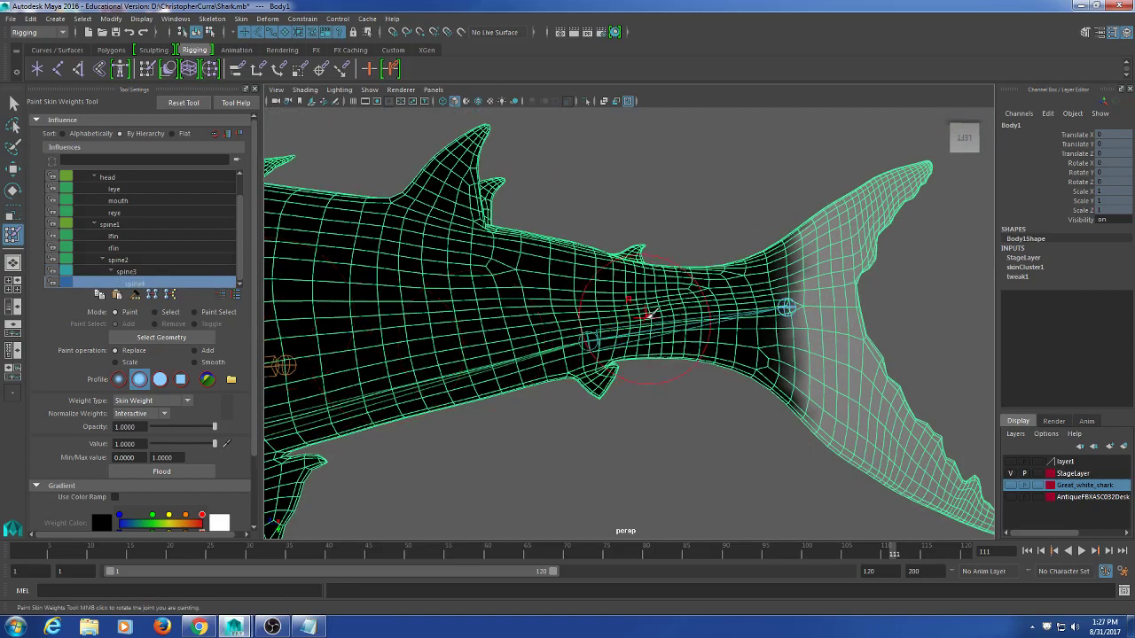
pyautogui.keyDown('alt'); pyautogui.moveTo(656, 315); pyautogui.dragTo(640, 348); pyautogui.keyUp('alt')
pyautogui.moveTo(637, 350); pyautogui.dragTo(675, 344, button='middle')
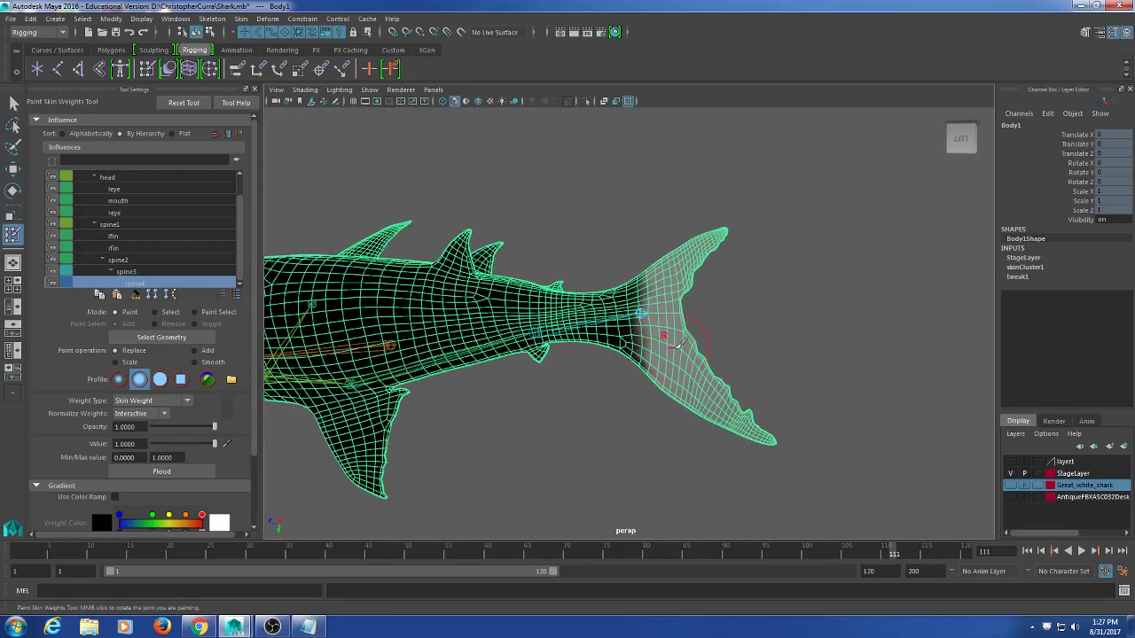
pyautogui.moveTo(688, 405)
pyautogui.mouseDown()
pyautogui.moveTo(746, 401)
pyautogui.moveTo(706, 226)
pyautogui.moveTo(713, 313)
pyautogui.moveTo(689, 241)
pyautogui.moveTo(684, 289)
pyautogui.mouseUp()
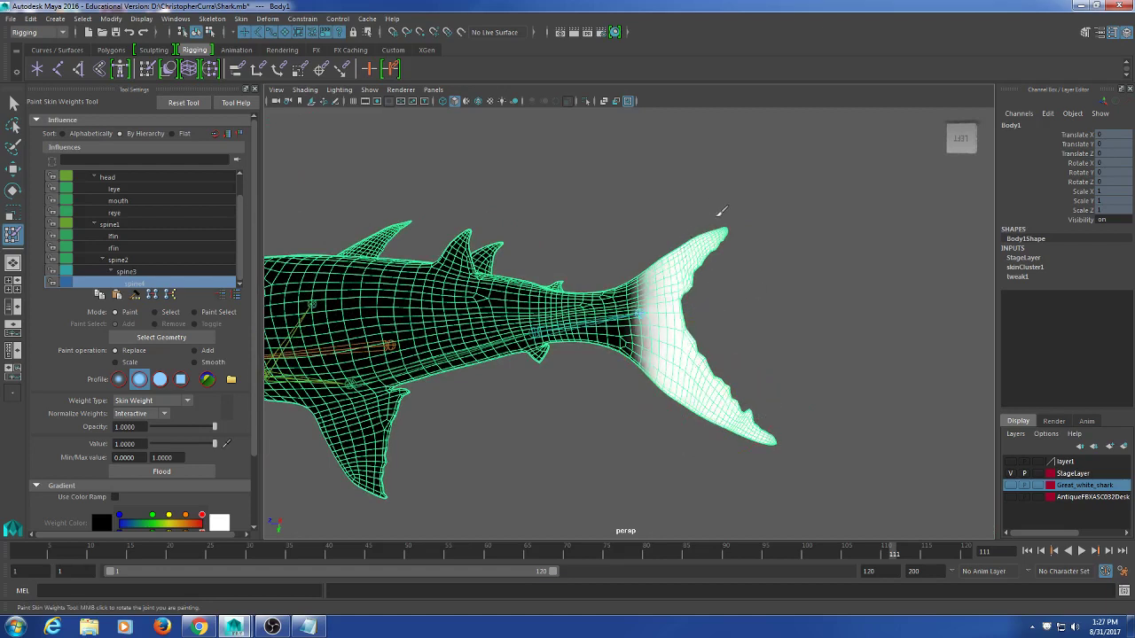
pyautogui.moveTo(677, 296)
pyautogui.keyDown('alt'); pyautogui.mouseDown()
pyautogui.moveTo(672, 310)
pyautogui.moveTo(679, 210)
pyautogui.moveTo(714, 193)
pyautogui.moveTo(718, 206)
pyautogui.mouseUp(); pyautogui.keyUp('alt')
pyautogui.moveTo(710, 249)
pyautogui.mouseDown()
pyautogui.moveTo(689, 357)
pyautogui.moveTo(691, 235)
pyautogui.moveTo(674, 334)
pyautogui.mouseUp()
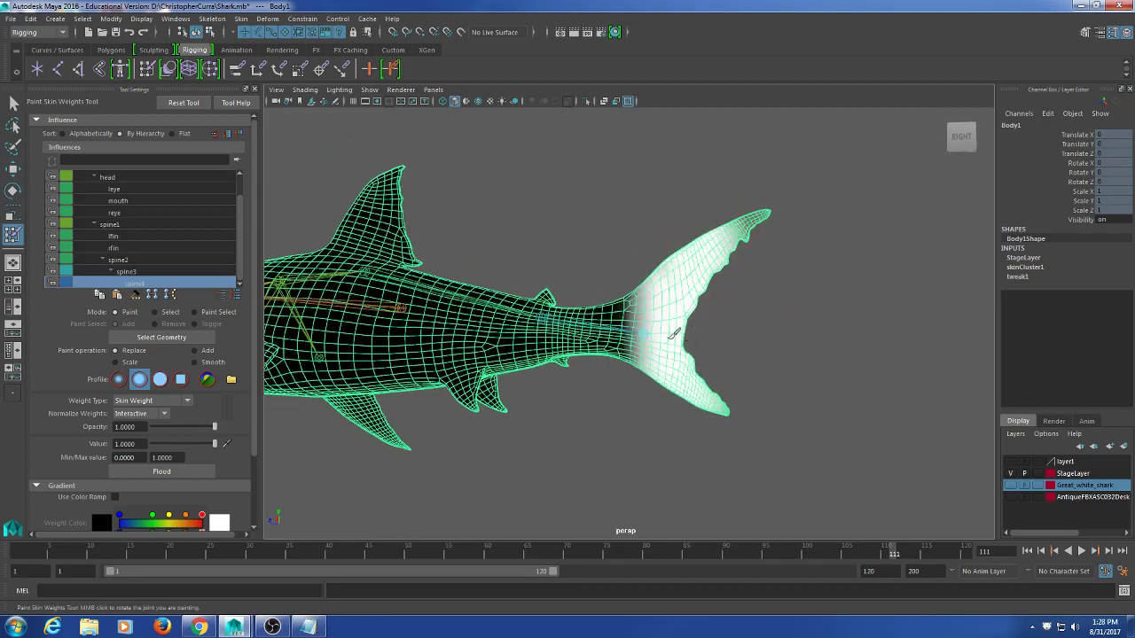
pyautogui.moveTo(727, 245); pyautogui.dragTo(714, 237)
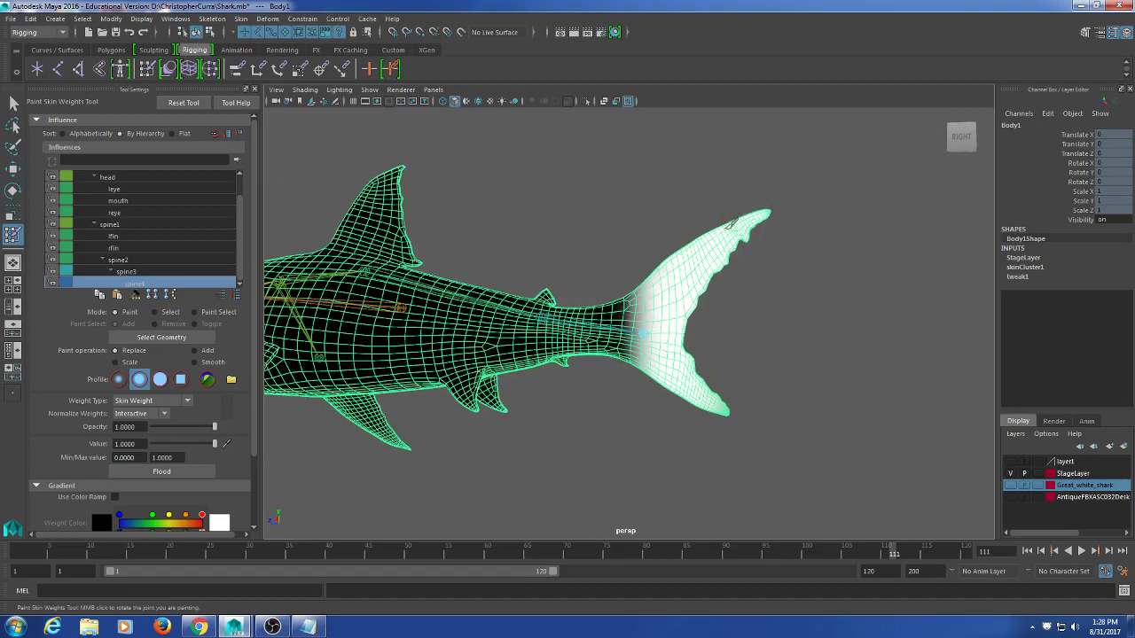
pyautogui.moveTo(700, 406); pyautogui.dragTo(690, 367)
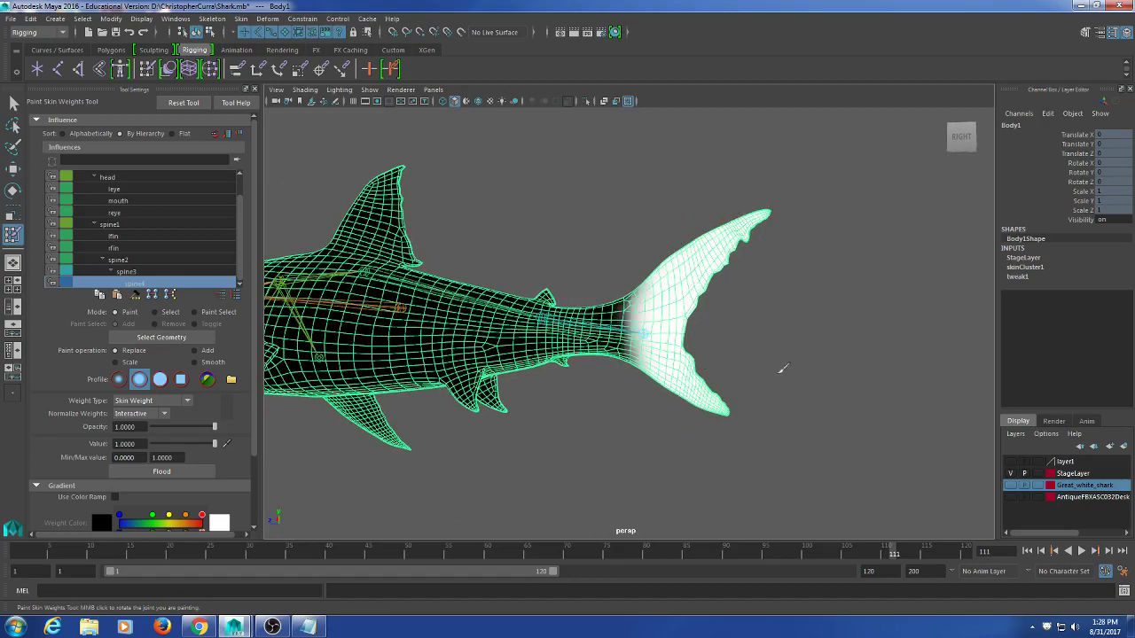
# - Rotate the spine4 joint to test how the tail fin deforms, and undo the test rotations
pyautogui.scroll(-5, 570, 286)
pyautogui.keyDown('alt'); pyautogui.moveTo(502, 312); pyautogui.dragTo(572, 311, button='middle'); pyautogui.keyUp('alt')
pyautogui.scroll(6, 567, 315)
pyautogui.keyDown('alt'); pyautogui.moveTo(528, 328); pyautogui.dragTo(574, 356); pyautogui.keyUp('alt')
pyautogui.keyDown('alt'); pyautogui.moveTo(541, 355); pyautogui.dragTo(512, 346, button='middle'); pyautogui.keyUp('alt')
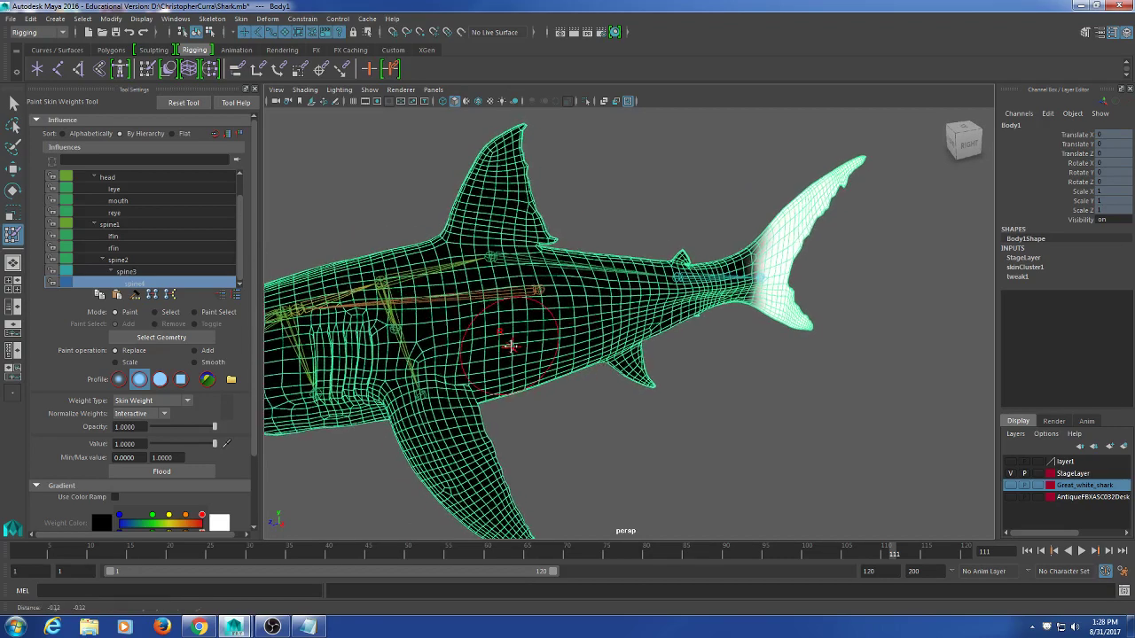
pyautogui.scroll(-5, 512, 347)
pyautogui.keyDown('alt'); pyautogui.moveTo(511, 346); pyautogui.dragTo(461, 360); pyautogui.keyUp('alt')
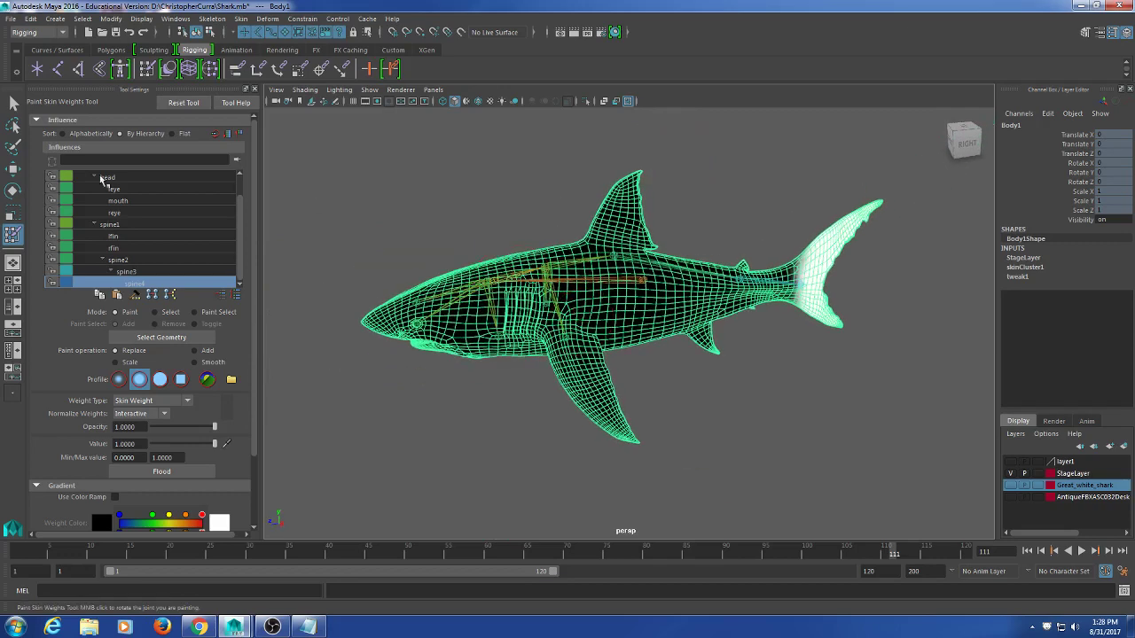
pyautogui.click(14, 103)
pyautogui.moveTo(727, 337)
pyautogui.keyDown('alt'); pyautogui.mouseDown()
pyautogui.moveTo(786, 311)
pyautogui.moveTo(786, 289)
pyautogui.moveTo(750, 268)
pyautogui.mouseUp(); pyautogui.keyUp('alt')
pyautogui.click(785, 297)
pyautogui.press('e')
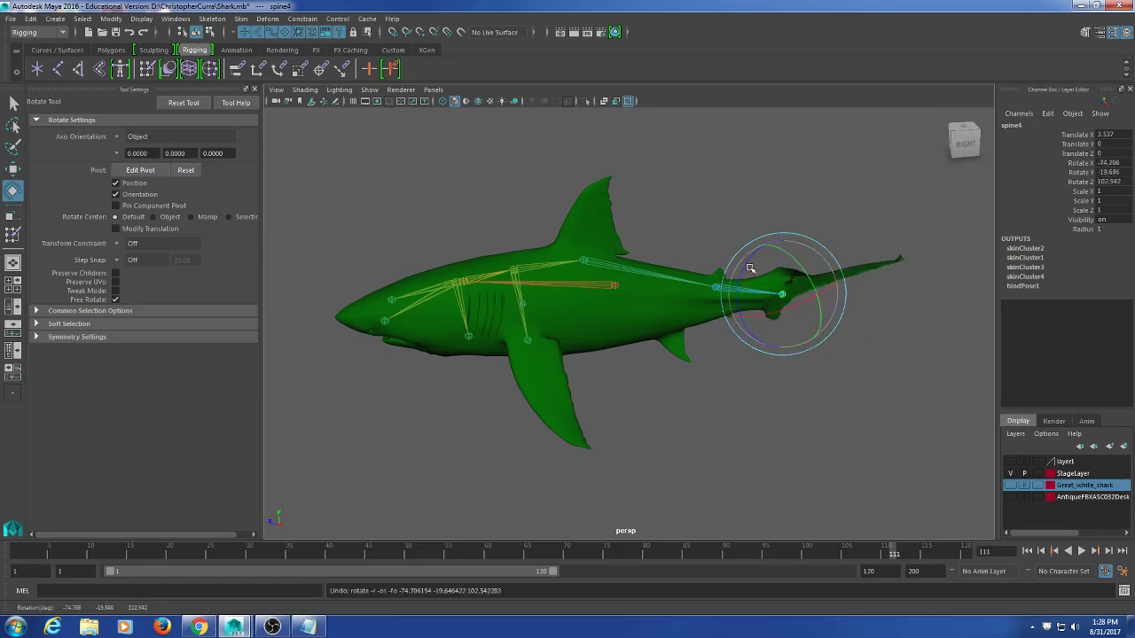
pyautogui.scroll(3, 667, 411)
pyautogui.moveTo(719, 342)
pyautogui.mouseDown()
pyautogui.moveTo(642, 348)
pyautogui.moveTo(719, 325)
pyautogui.mouseUp()
pyautogui.hotkey('ctrl', 'z')
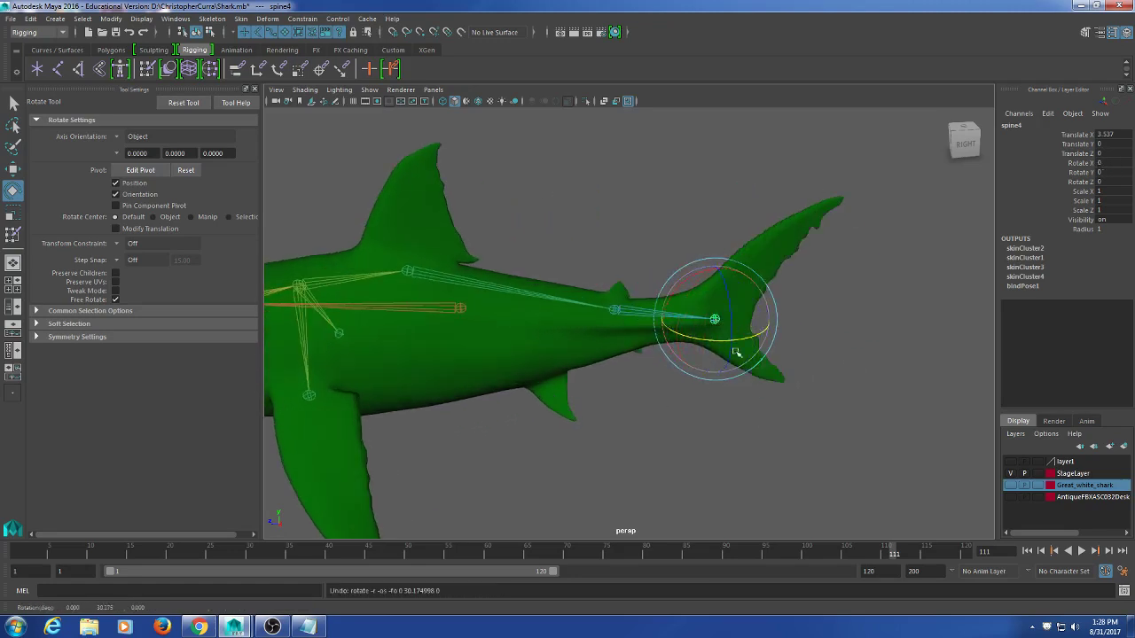
# - Reopen skin weight painting on the shark body and check the spine4 weights over both sides of the tail fin
pyautogui.click(544, 324)
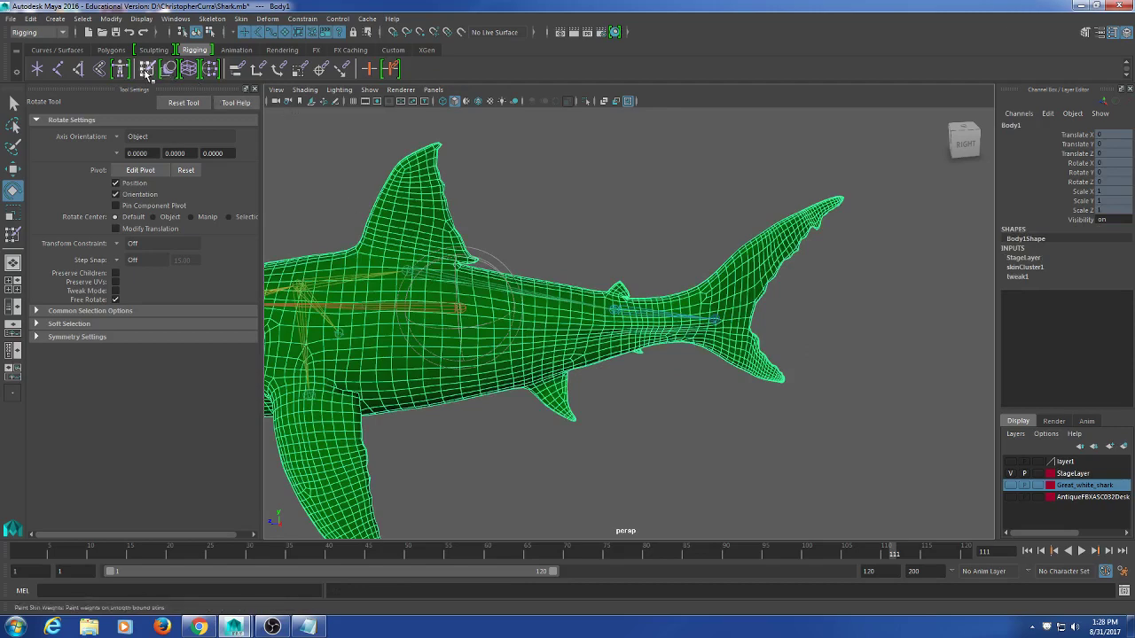
pyautogui.click(146, 70)
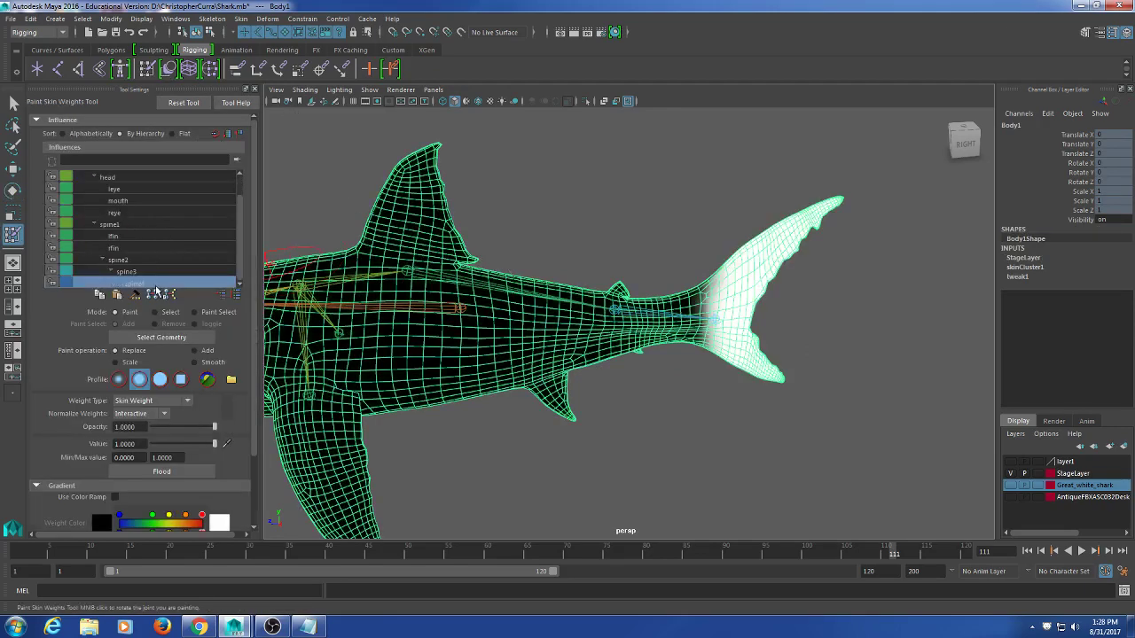
pyautogui.keyDown('alt'); pyautogui.moveTo(809, 311); pyautogui.dragTo(705, 368, button='middle'); pyautogui.keyUp('alt')
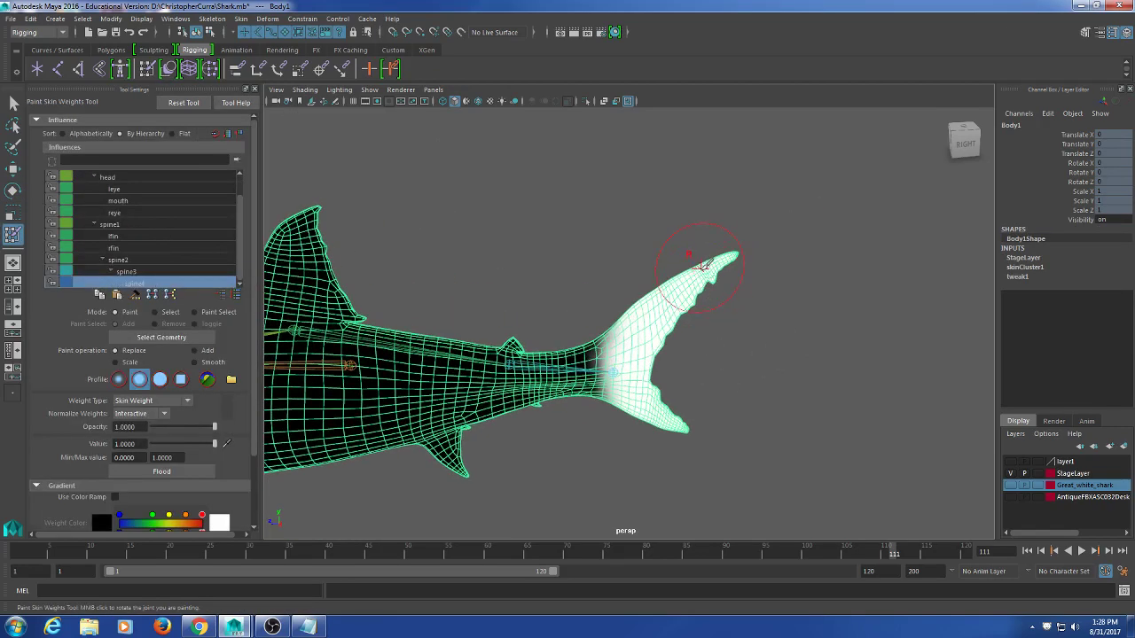
pyautogui.scroll(3, 795, 291)
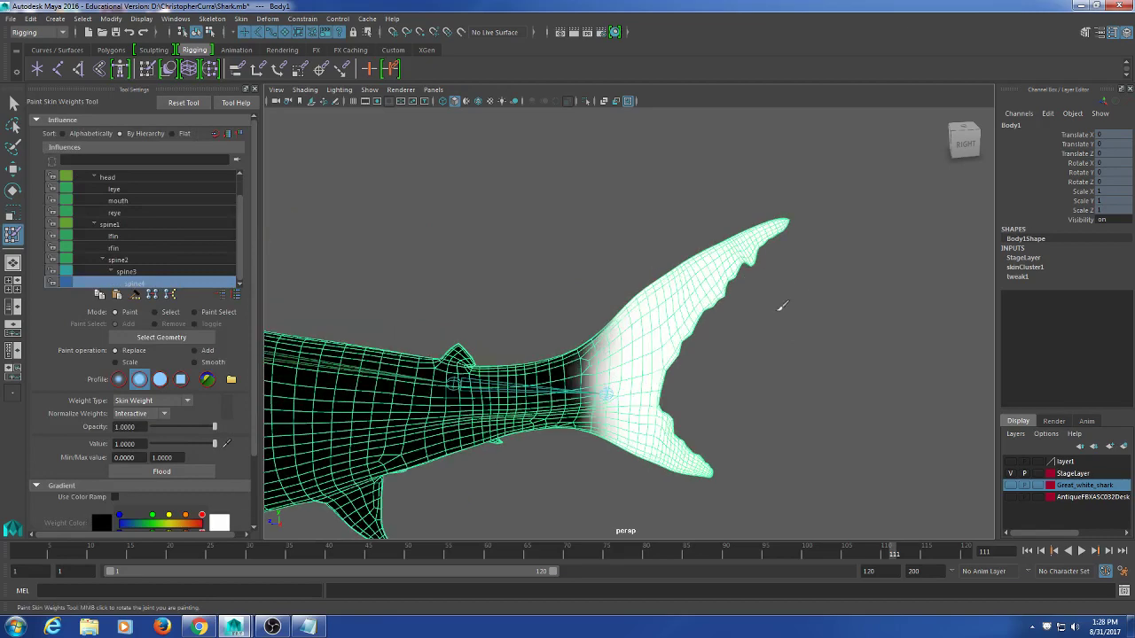
pyautogui.keyDown('alt'); pyautogui.moveTo(780, 307); pyautogui.dragTo(778, 251); pyautogui.keyUp('alt')
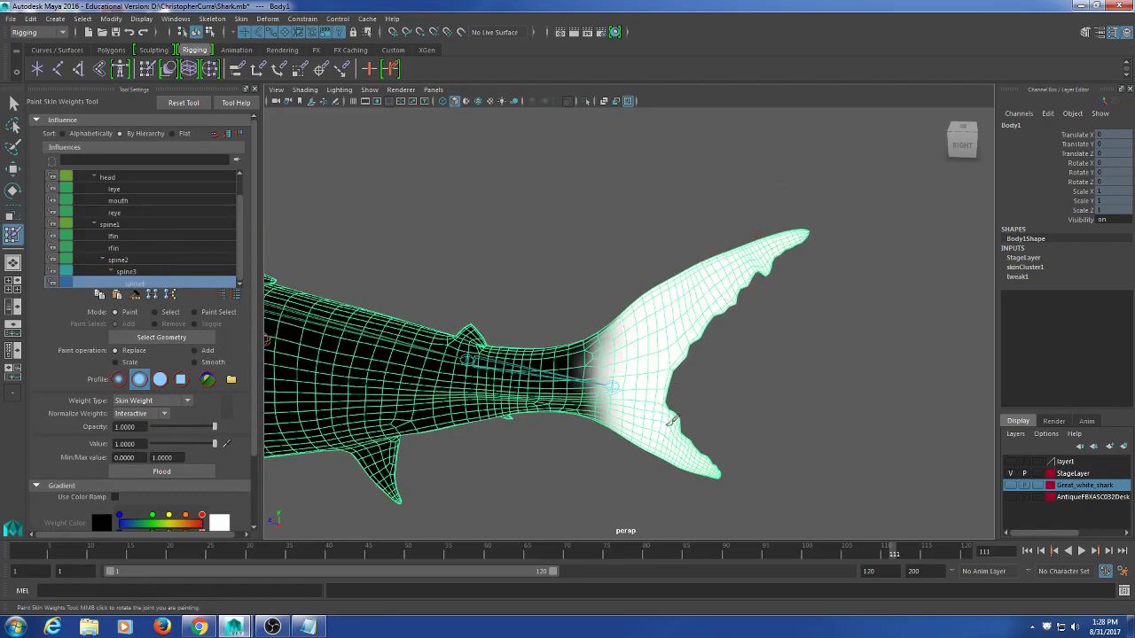
pyautogui.keyDown('alt'); pyautogui.moveTo(732, 464); pyautogui.dragTo(578, 358); pyautogui.keyUp('alt')
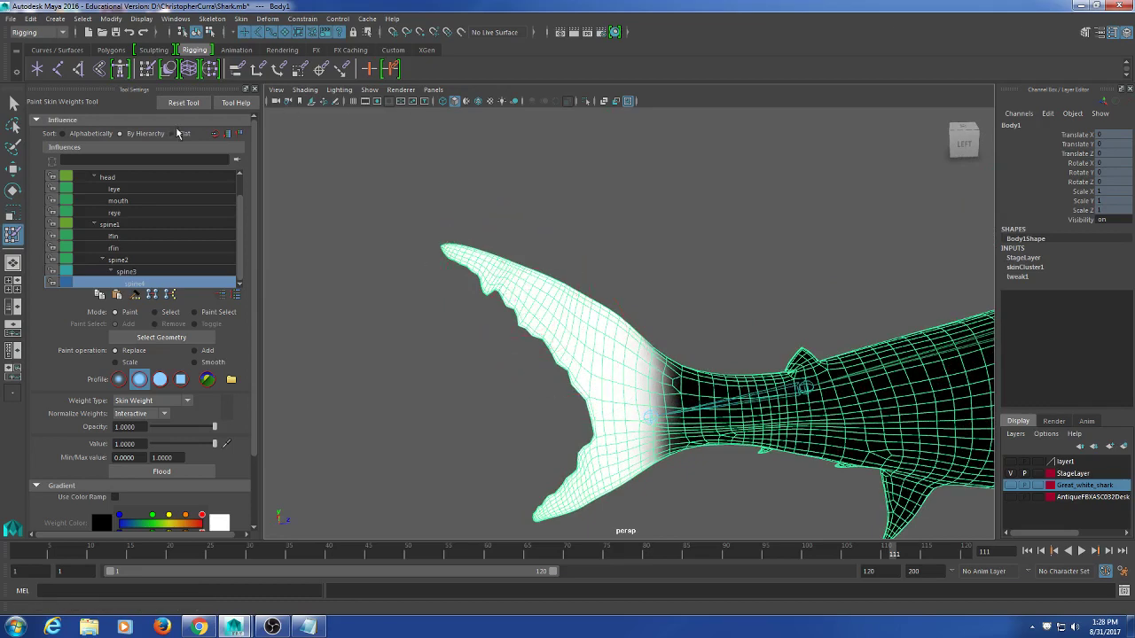
# - Rotate the spine4 joint again to test the tail fin's bend from both sides, and undo the test rotations
pyautogui.click(14, 102)
pyautogui.moveTo(582, 254)
pyautogui.keyDown('alt'); pyautogui.mouseDown()
pyautogui.moveTo(601, 406)
pyautogui.moveTo(615, 436)
pyautogui.moveTo(640, 431)
pyautogui.moveTo(605, 429)
pyautogui.moveTo(644, 425)
pyautogui.moveTo(604, 429)
pyautogui.mouseUp(); pyautogui.keyUp('alt')
pyautogui.click(616, 421)
pyautogui.press('e')
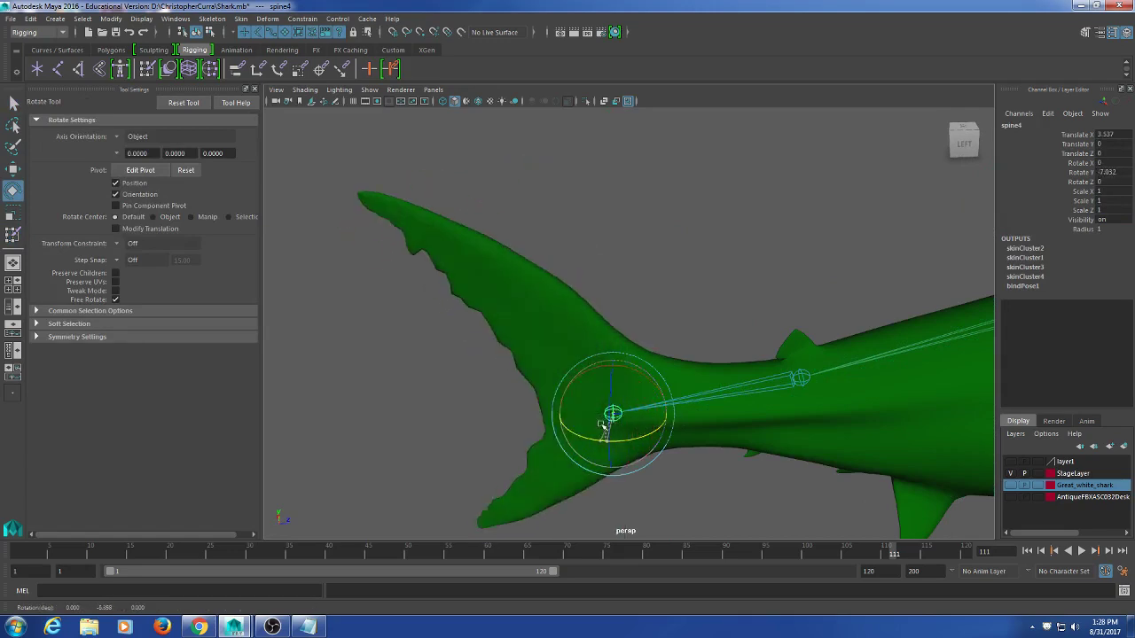
pyautogui.hotkey('ctrl', 'z')
pyautogui.keyDown('alt'); pyautogui.moveTo(524, 400); pyautogui.dragTo(640, 403); pyautogui.keyUp('alt')
pyautogui.hotkey('ctrl', 'z')
pyautogui.keyDown('alt'); pyautogui.moveTo(469, 378); pyautogui.dragTo(605, 375, button='middle'); pyautogui.keyUp('alt')
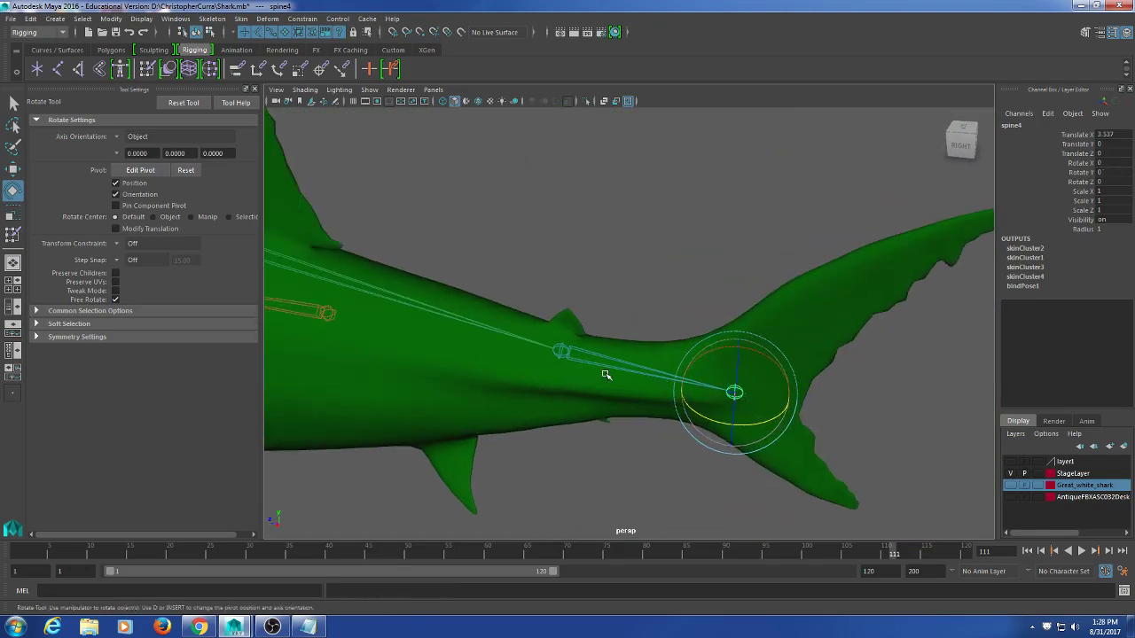
# - Rotate the spine3 joint to test how the tail stalk deforms, and undo the rotation
pyautogui.hotkey('alt', 'f')
pyautogui.click(653, 236)
pyautogui.moveTo(651, 235); pyautogui.dragTo(647, 403)
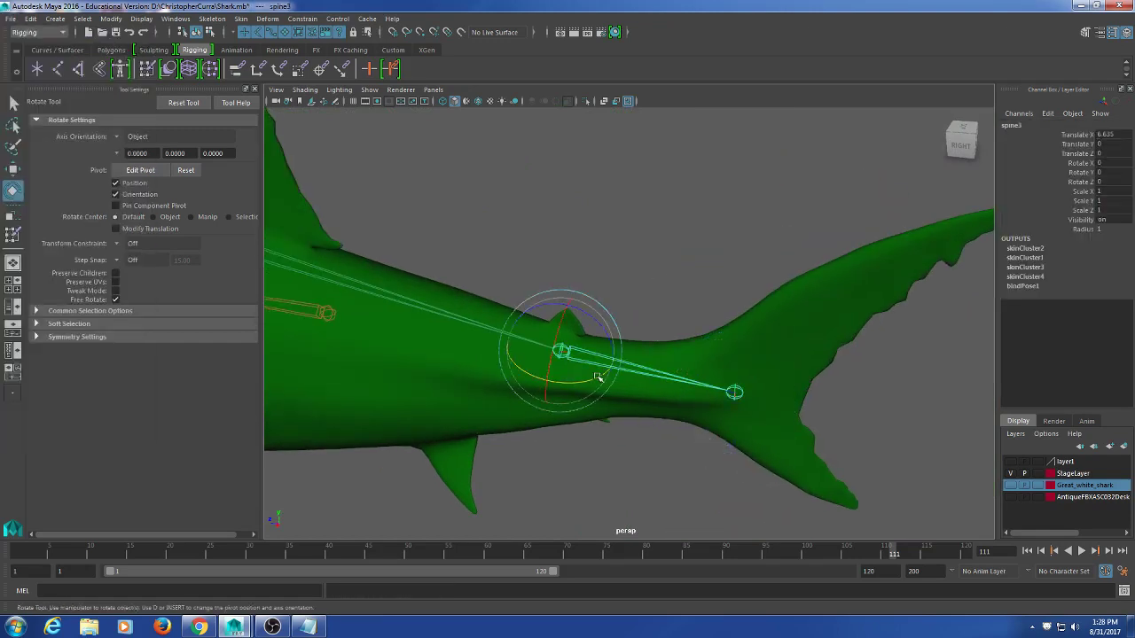
pyautogui.moveTo(587, 381); pyautogui.dragTo(680, 335)
pyautogui.hotkey('ctrl', 'z')
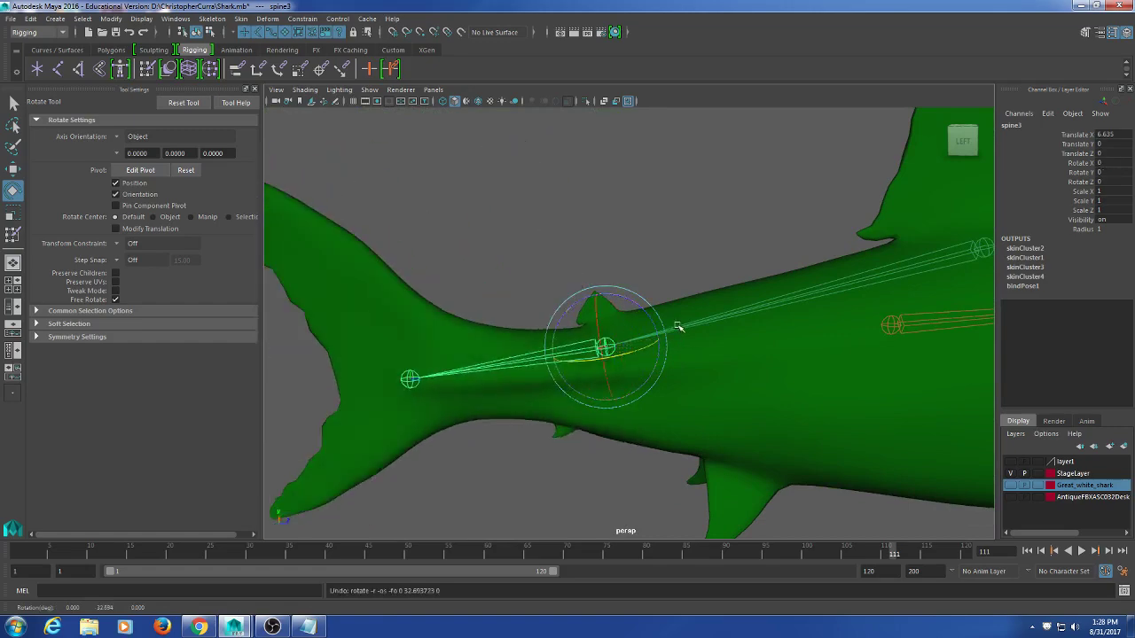
# - Choose the spine3 influence with a paint value of 0.5 and paint a partial-weight band just ahead of the tail stalk on the left side
pyautogui.click(691, 371)
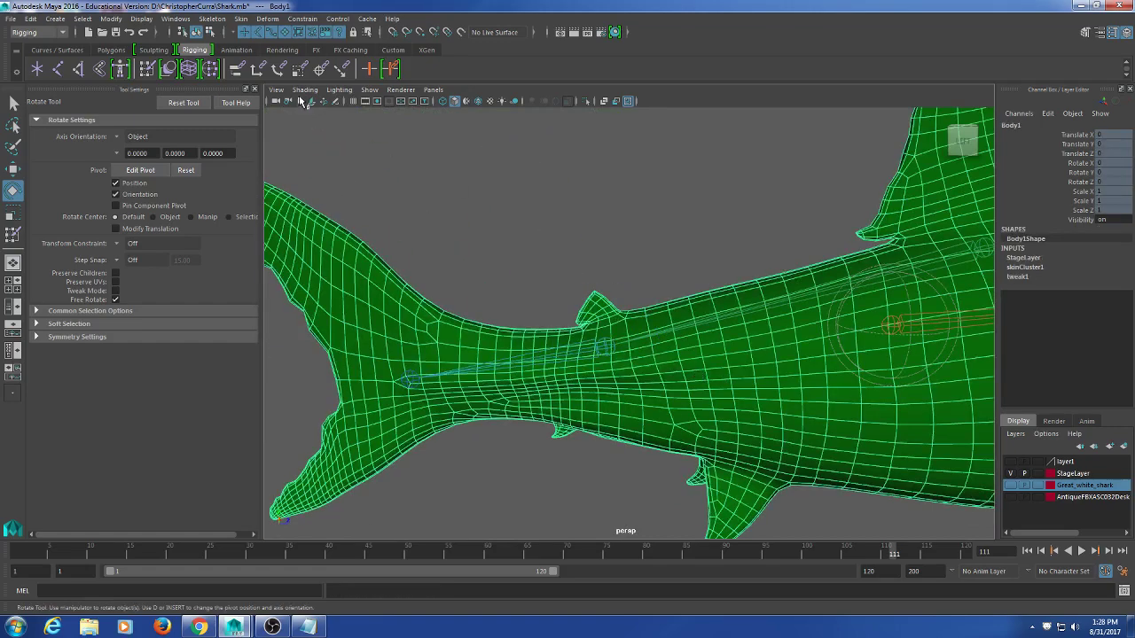
pyautogui.click(148, 69)
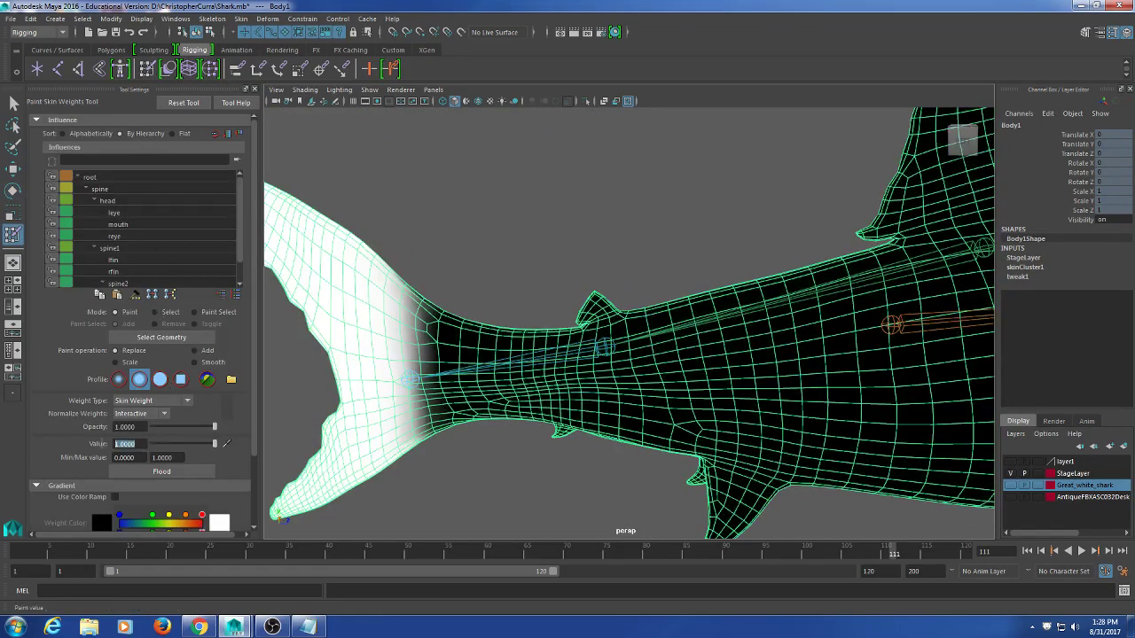
pyautogui.write('0.5')
pyautogui.press('Return')
pyautogui.scroll(-2, 146, 209)
pyautogui.click(144, 272)
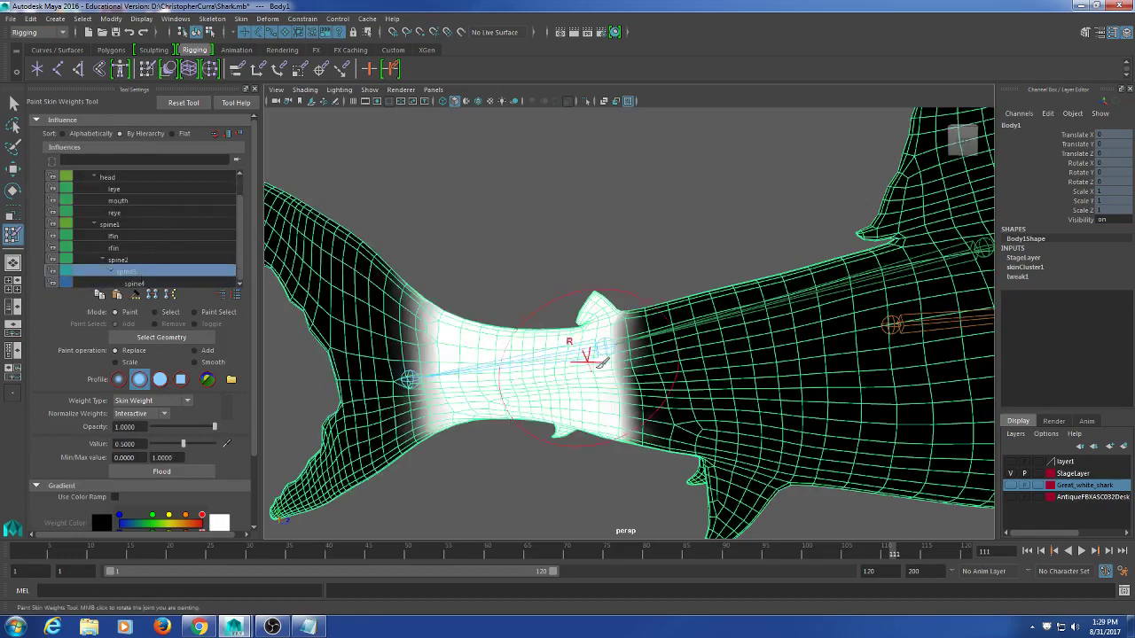
pyautogui.keyDown('alt'); pyautogui.moveTo(656, 381); pyautogui.dragTo(627, 370, button='middle'); pyautogui.keyUp('alt')
pyautogui.keyDown('alt'); pyautogui.moveTo(627, 370); pyautogui.dragTo(656, 350); pyautogui.keyUp('alt')
pyautogui.scroll(4, 656, 351)
pyautogui.keyDown('alt'); pyautogui.moveTo(656, 352); pyautogui.dragTo(653, 326, button='middle'); pyautogui.keyUp('alt')
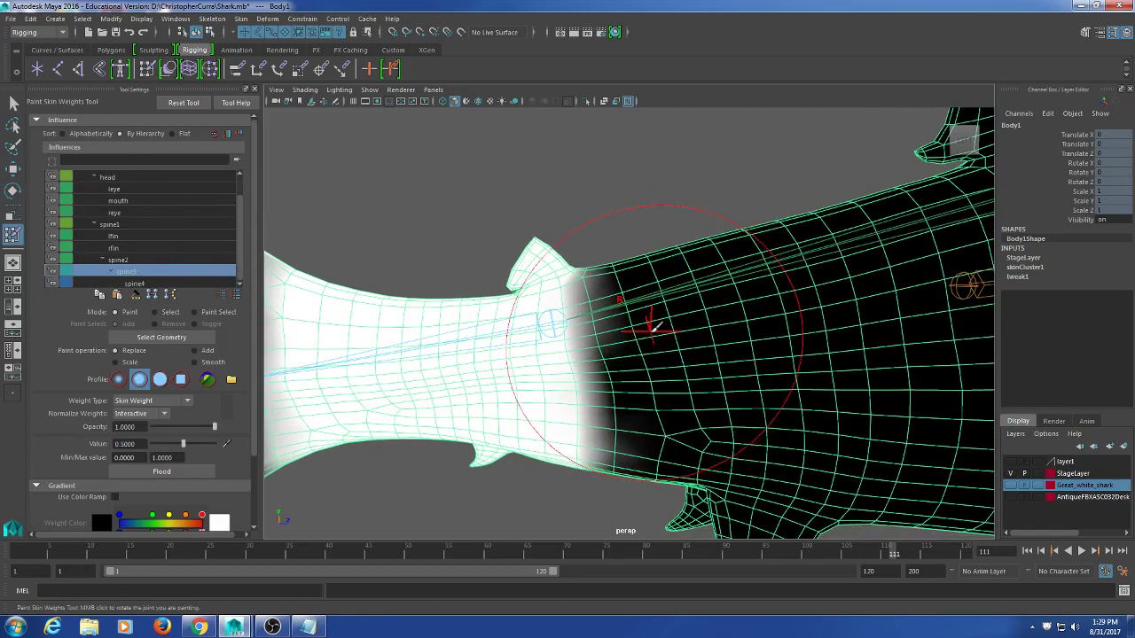
pyautogui.moveTo(649, 329); pyautogui.dragTo(618, 327)
pyautogui.scroll(2, 709, 359)
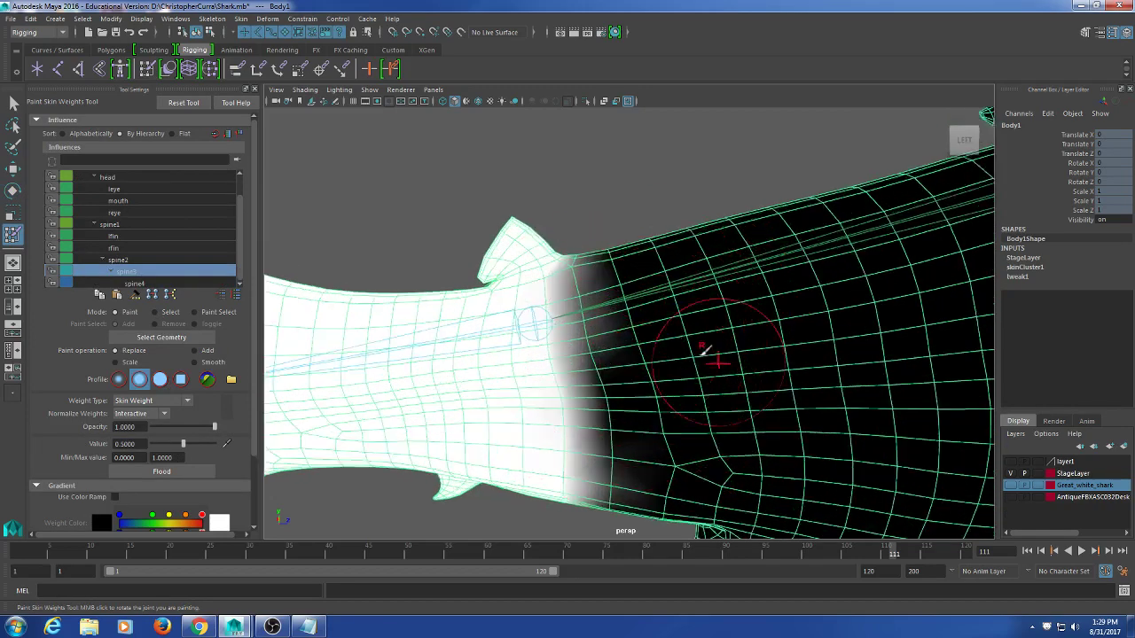
pyautogui.keyDown('alt'); pyautogui.moveTo(717, 363); pyautogui.dragTo(731, 346, button='middle'); pyautogui.keyUp('alt')
pyautogui.moveTo(647, 241)
pyautogui.mouseDown()
pyautogui.moveTo(653, 464)
pyautogui.moveTo(637, 202)
pyautogui.mouseUp()
# - Continue the 0.5 spine3 weight band around the underside and the opposite side of the body
pyautogui.keyDown('alt'); pyautogui.moveTo(647, 415); pyautogui.dragTo(629, 253); pyautogui.keyUp('alt')
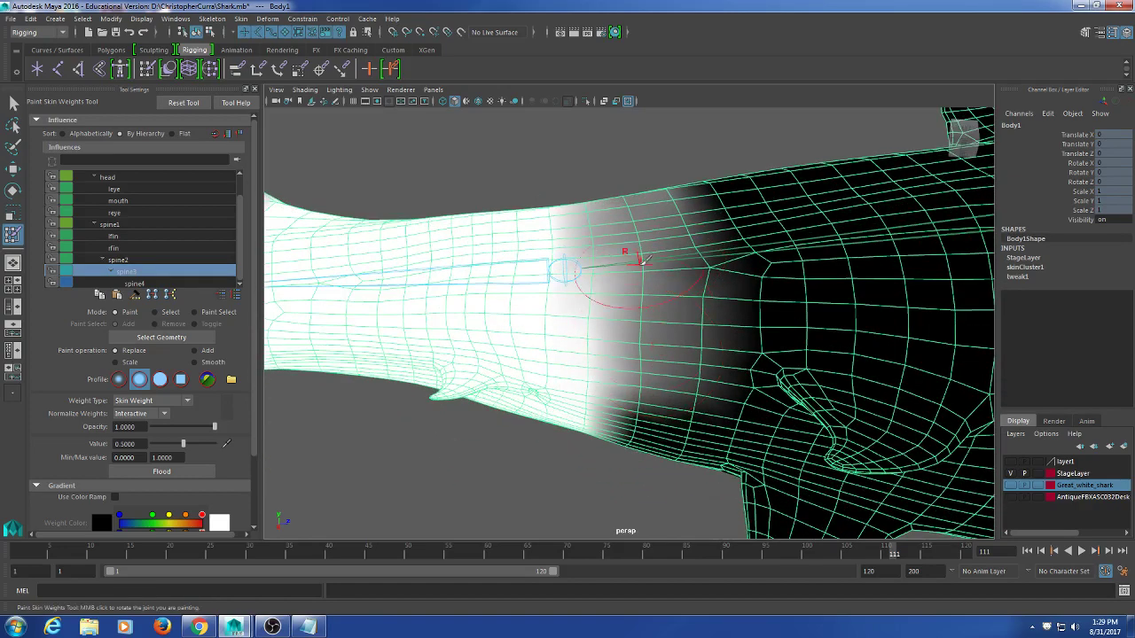
pyautogui.keyDown('alt'); pyautogui.moveTo(660, 422); pyautogui.dragTo(671, 254); pyautogui.keyUp('alt')
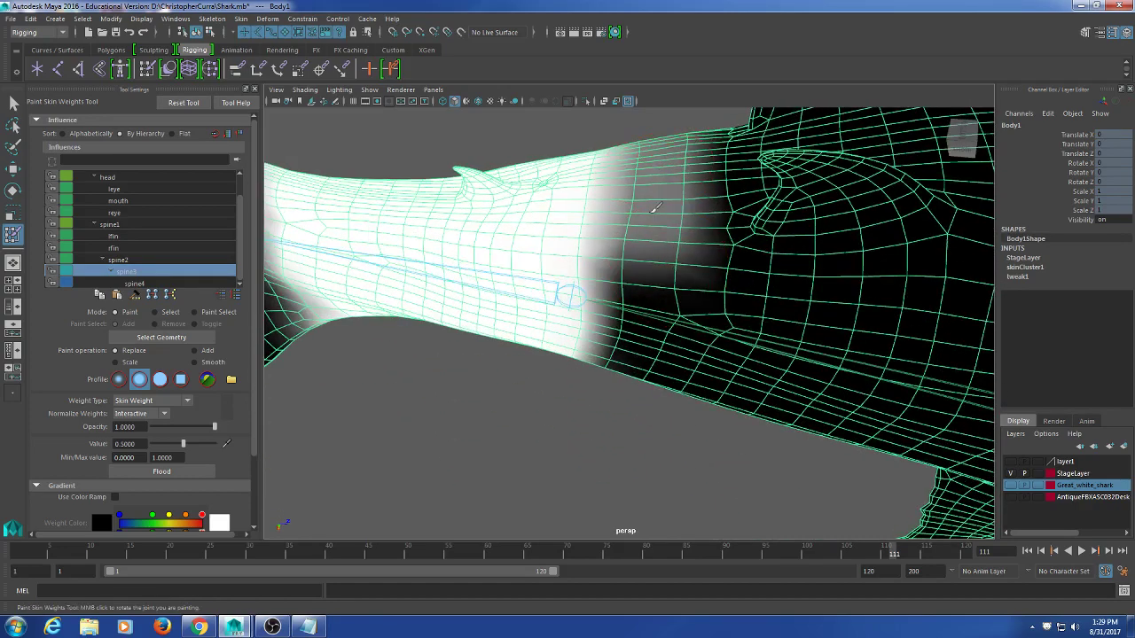
pyautogui.keyDown('alt'); pyautogui.moveTo(636, 389); pyautogui.dragTo(654, 234); pyautogui.keyUp('alt')
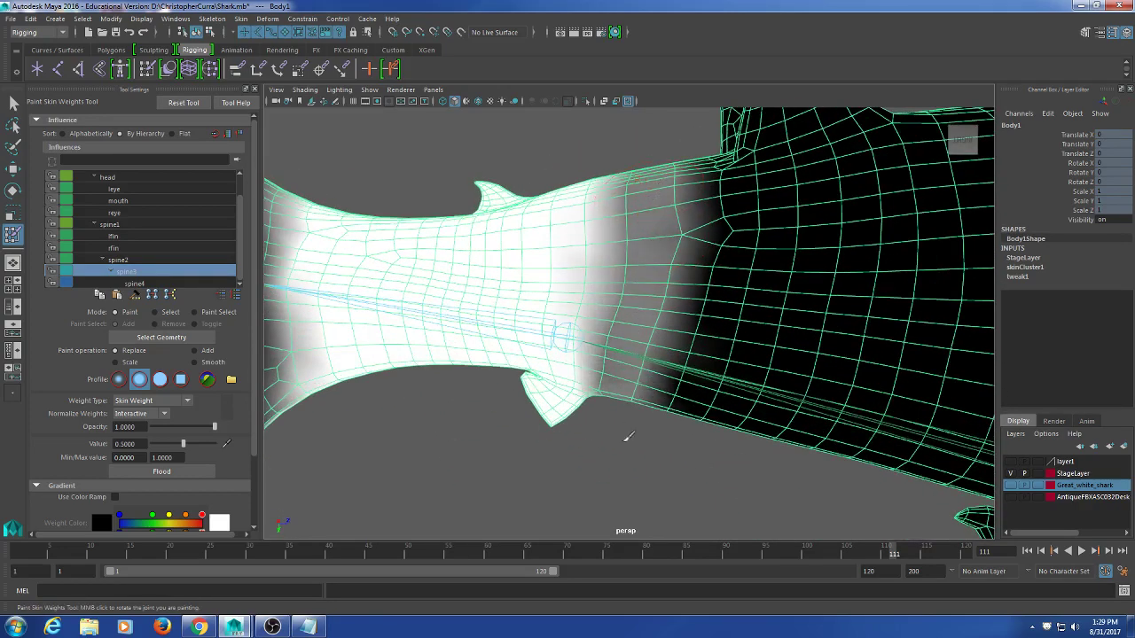
pyautogui.keyDown('alt'); pyautogui.moveTo(627, 437); pyautogui.dragTo(655, 270); pyautogui.keyUp('alt')
pyautogui.keyDown('alt'); pyautogui.moveTo(647, 375); pyautogui.dragTo(627, 290); pyautogui.keyUp('alt')
# - Select the spine3 joint, rotate it to test the softened transition into the tail stalk, and undo the test rotations
pyautogui.click(13, 104)
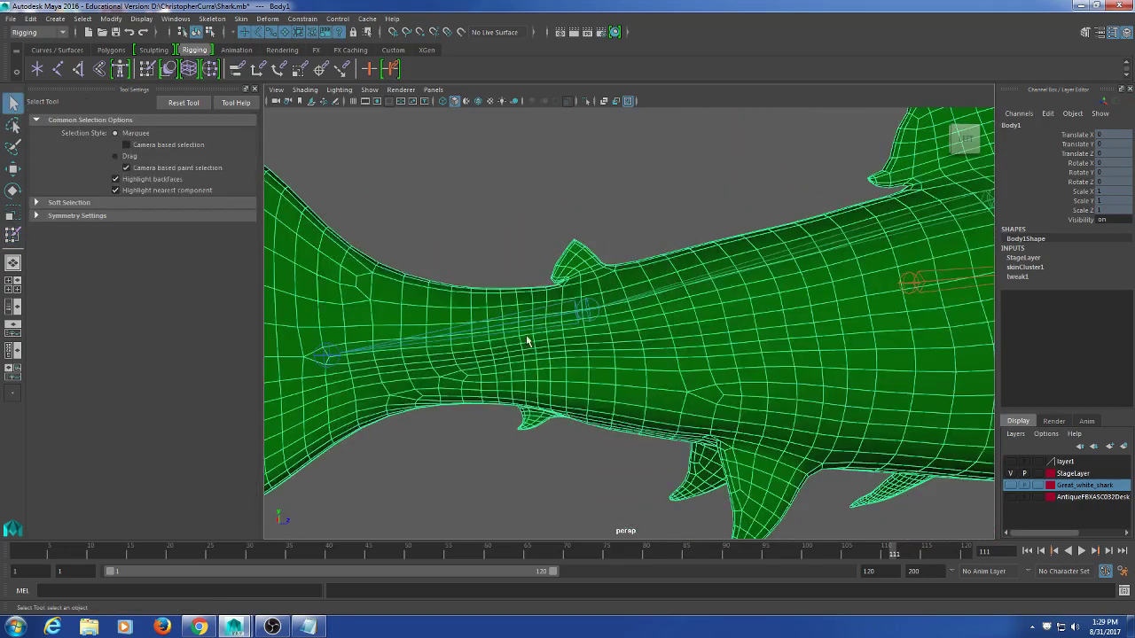
pyautogui.press('e')
pyautogui.click(590, 312)
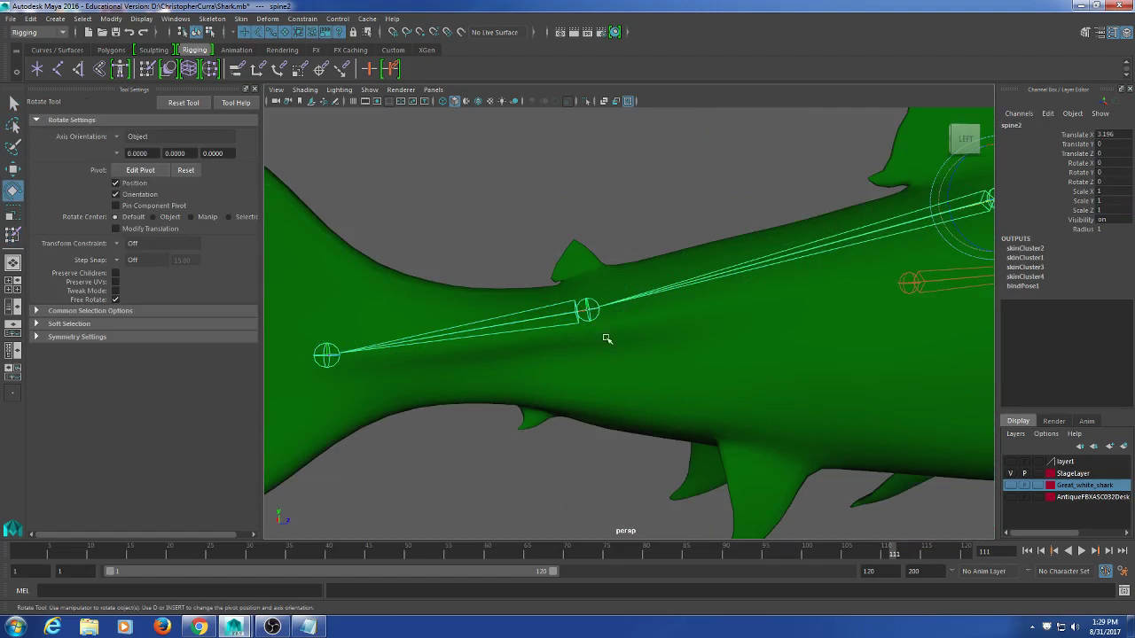
pyautogui.press('Down')
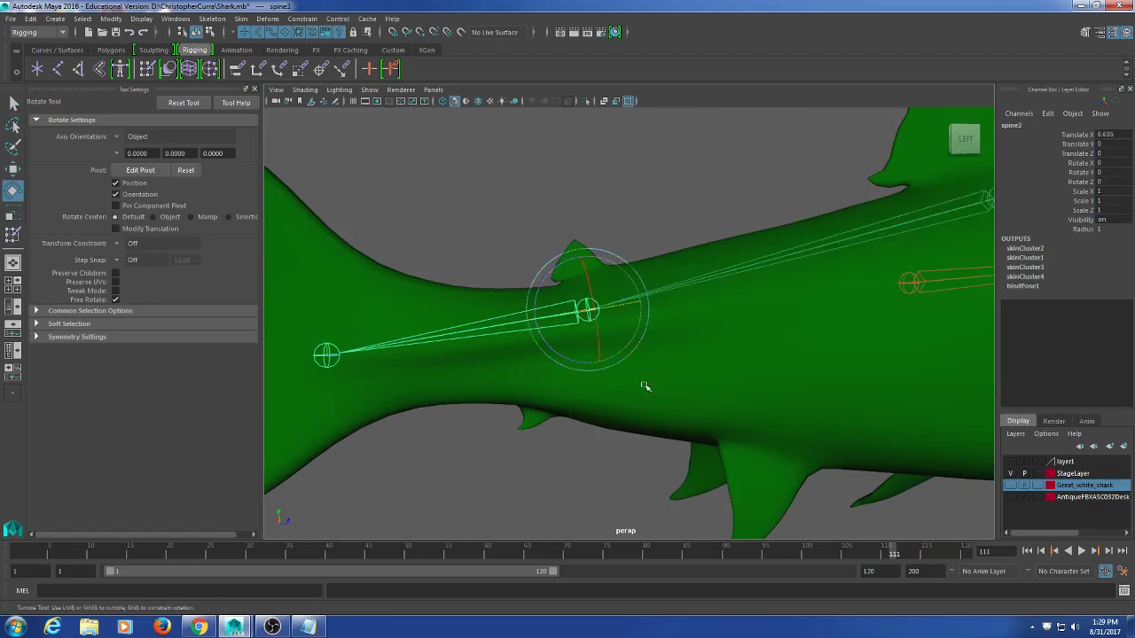
pyautogui.moveTo(635, 352)
pyautogui.mouseDown()
pyautogui.moveTo(601, 337)
pyautogui.moveTo(563, 353)
pyautogui.moveTo(640, 345)
pyautogui.mouseUp()
pyautogui.keyDown('alt'); pyautogui.moveTo(701, 327); pyautogui.dragTo(540, 297); pyautogui.keyUp('alt')
pyautogui.click(533, 328)
pyautogui.hotkey('ctrl', 'z')
pyautogui.hotkey('ctrl', 'z')
# - Set the paint value to 0.25 and paint spine3 weight along the front edge of the partial-weight band on the body
pyautogui.click(535, 337)
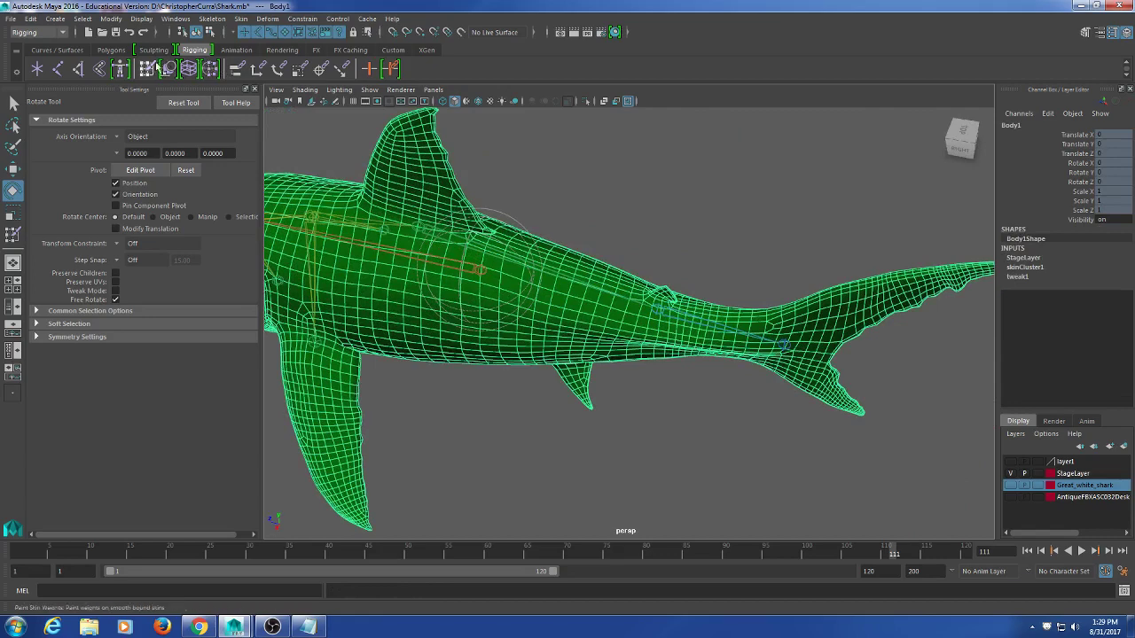
pyautogui.click(121, 70)
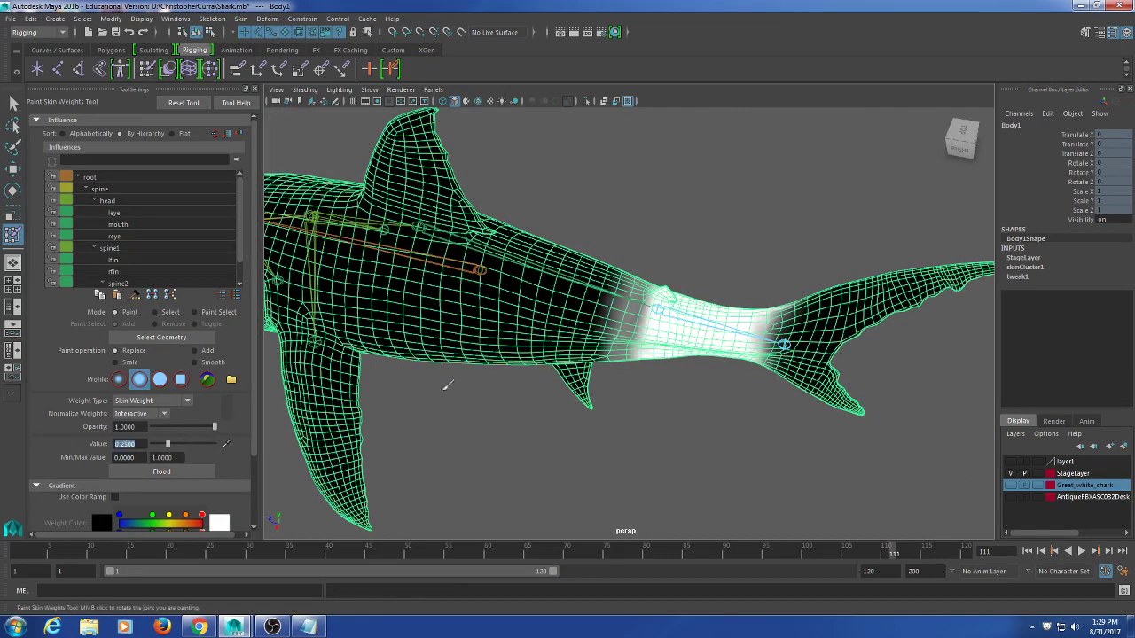
pyautogui.scroll(8, 716, 343)
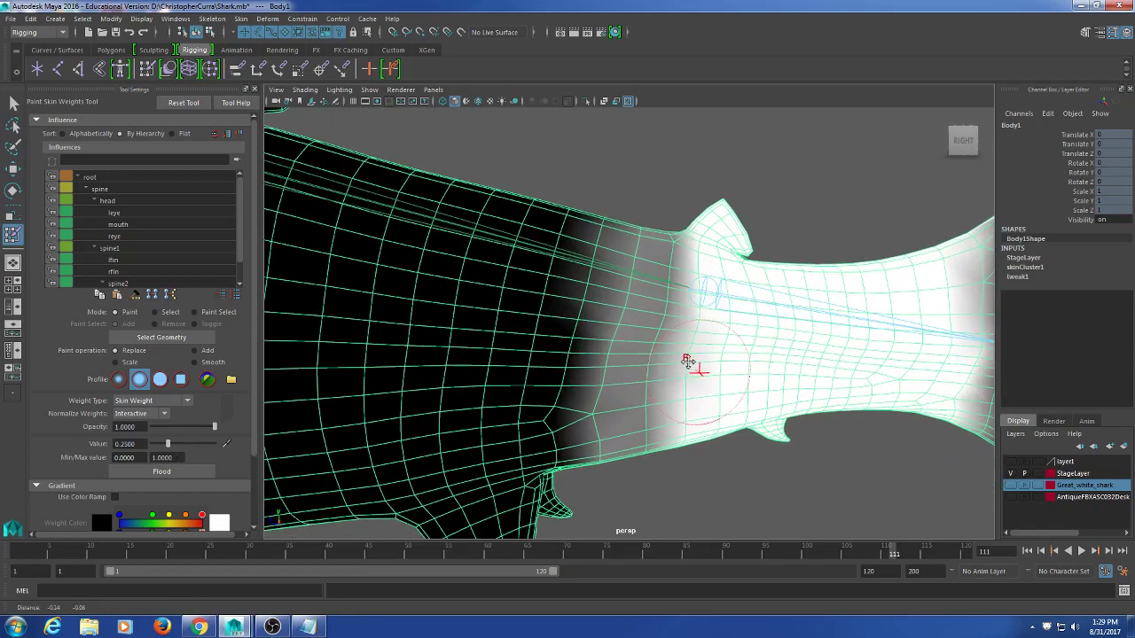
pyautogui.scroll(-5, 701, 364)
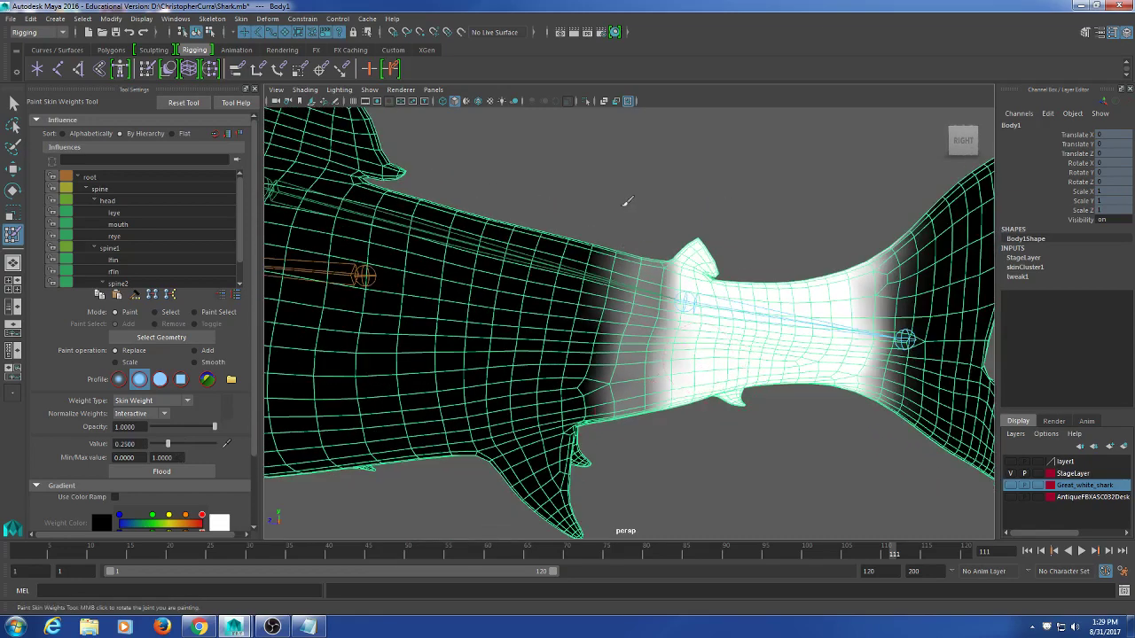
pyautogui.moveTo(567, 337)
pyautogui.mouseDown()
pyautogui.moveTo(567, 496)
pyautogui.moveTo(585, 386)
pyautogui.moveTo(621, 443)
pyautogui.moveTo(614, 264)
pyautogui.mouseUp()
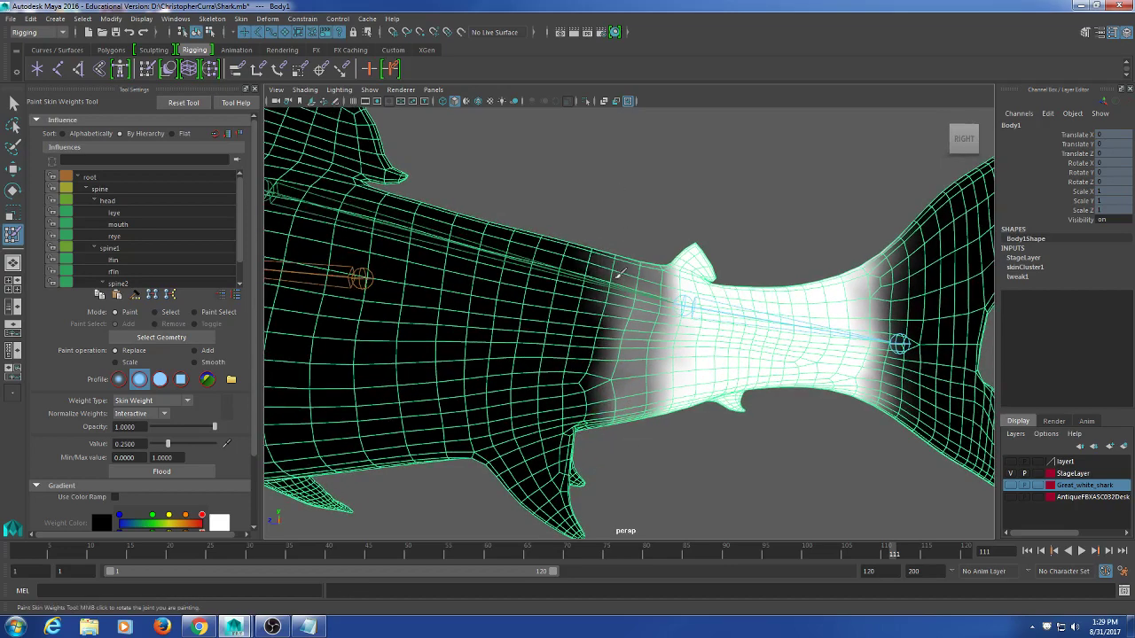
pyautogui.keyDown('alt'); pyautogui.moveTo(610, 401); pyautogui.dragTo(630, 304); pyautogui.keyUp('alt')
pyautogui.moveTo(701, 293)
pyautogui.keyDown('alt'); pyautogui.mouseDown()
pyautogui.moveTo(656, 284)
pyautogui.moveTo(499, 316)
pyautogui.moveTo(735, 329)
pyautogui.moveTo(697, 357)
pyautogui.moveTo(444, 310)
pyautogui.mouseUp(); pyautogui.keyUp('alt')
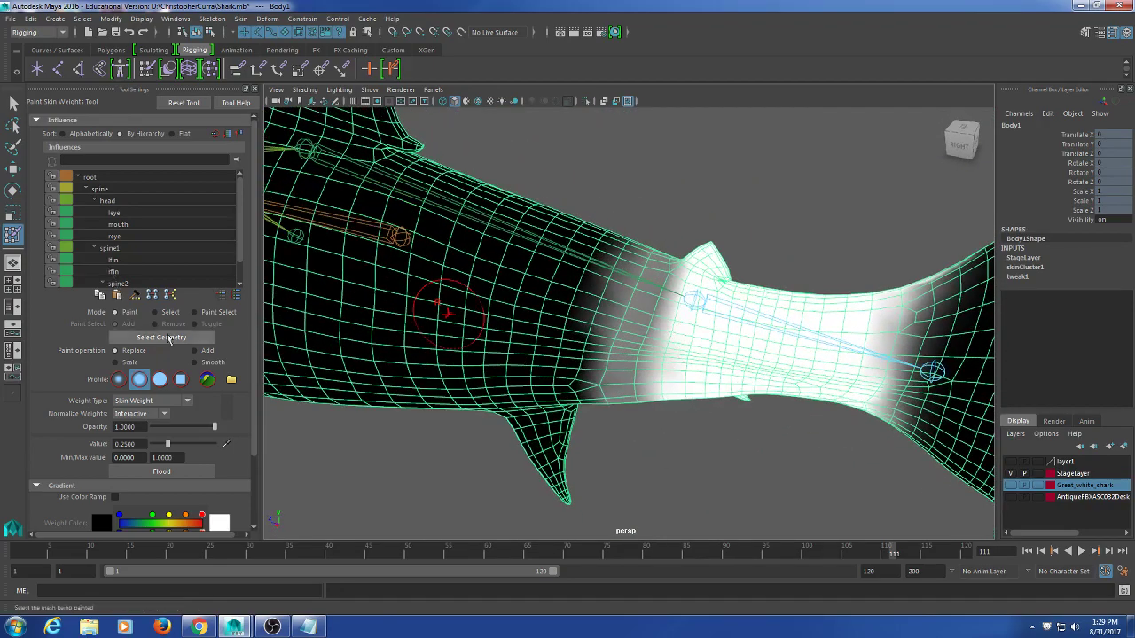
# - Switch the paint operation to Smooth and blend the front edge of the spine3 weights all around the body
pyautogui.click(207, 366)
pyautogui.keyDown('alt'); pyautogui.moveTo(667, 376); pyautogui.dragTo(681, 345); pyautogui.keyUp('alt')
pyautogui.moveTo(667, 260); pyautogui.dragTo(648, 285)
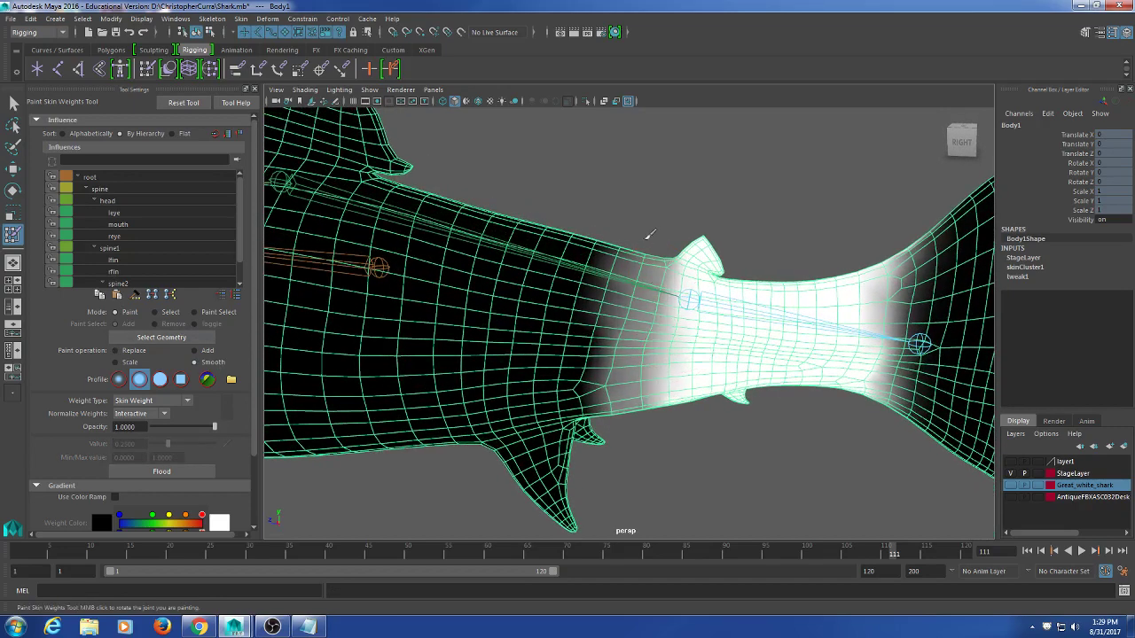
pyautogui.keyDown('alt'); pyautogui.moveTo(644, 379); pyautogui.dragTo(628, 248); pyautogui.keyUp('alt')
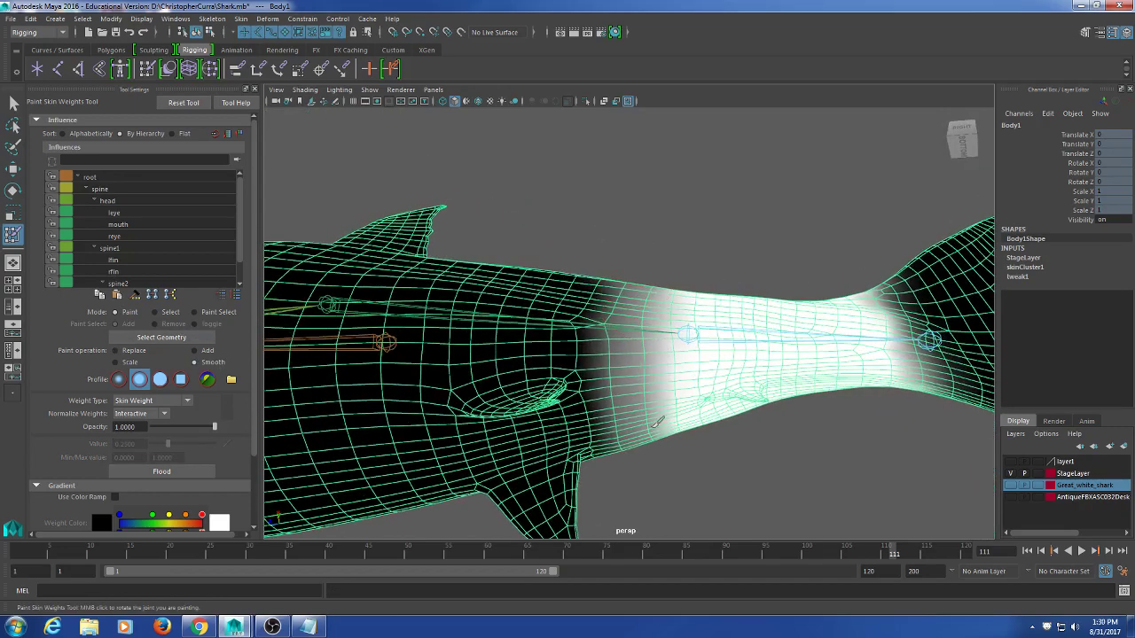
pyautogui.moveTo(638, 316)
pyautogui.keyDown('alt'); pyautogui.mouseDown()
pyautogui.moveTo(616, 279)
pyautogui.moveTo(661, 307)
pyautogui.moveTo(683, 395)
pyautogui.moveTo(661, 248)
pyautogui.mouseUp(); pyautogui.keyUp('alt')
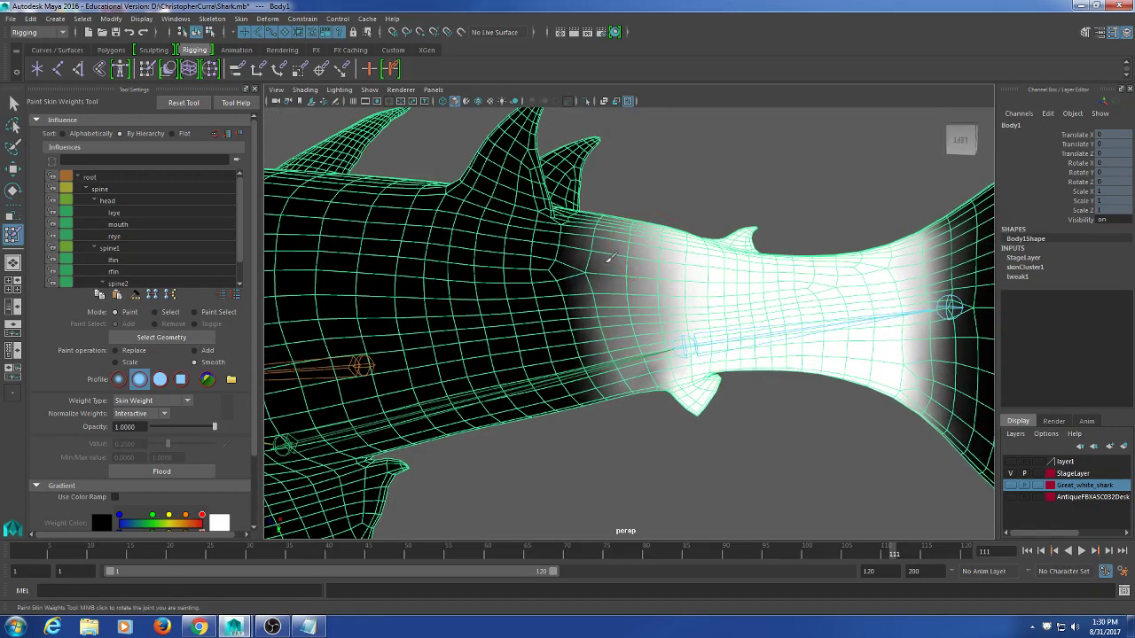
pyautogui.keyDown('alt'); pyautogui.moveTo(631, 335); pyautogui.dragTo(645, 266); pyautogui.keyUp('alt')
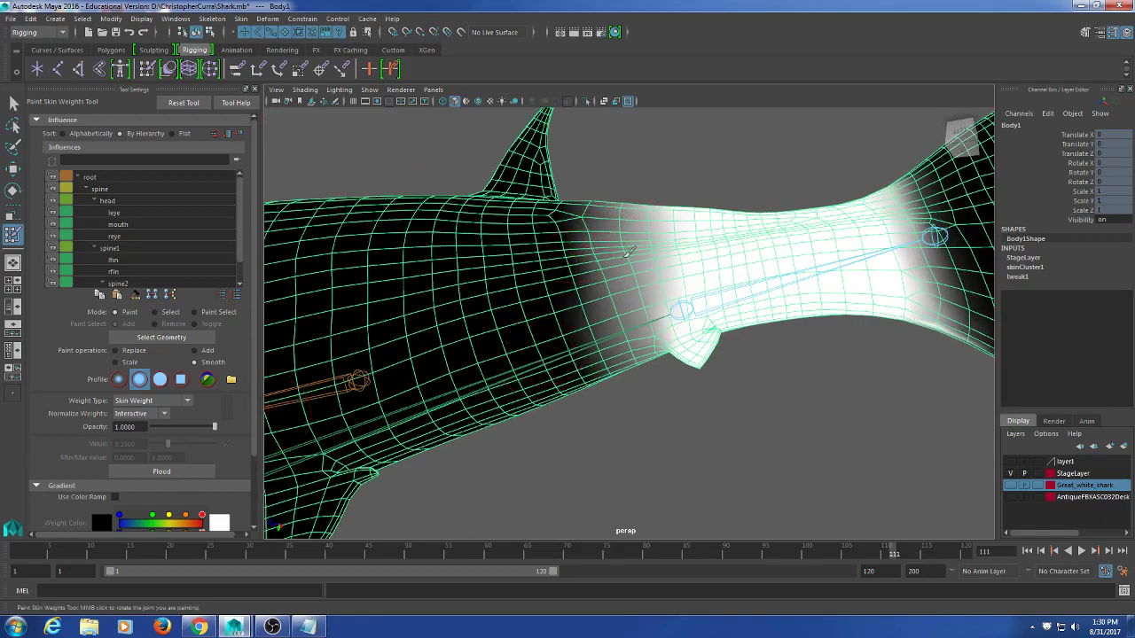
pyautogui.keyDown('alt'); pyautogui.moveTo(618, 281); pyautogui.dragTo(608, 211); pyautogui.keyUp('alt')
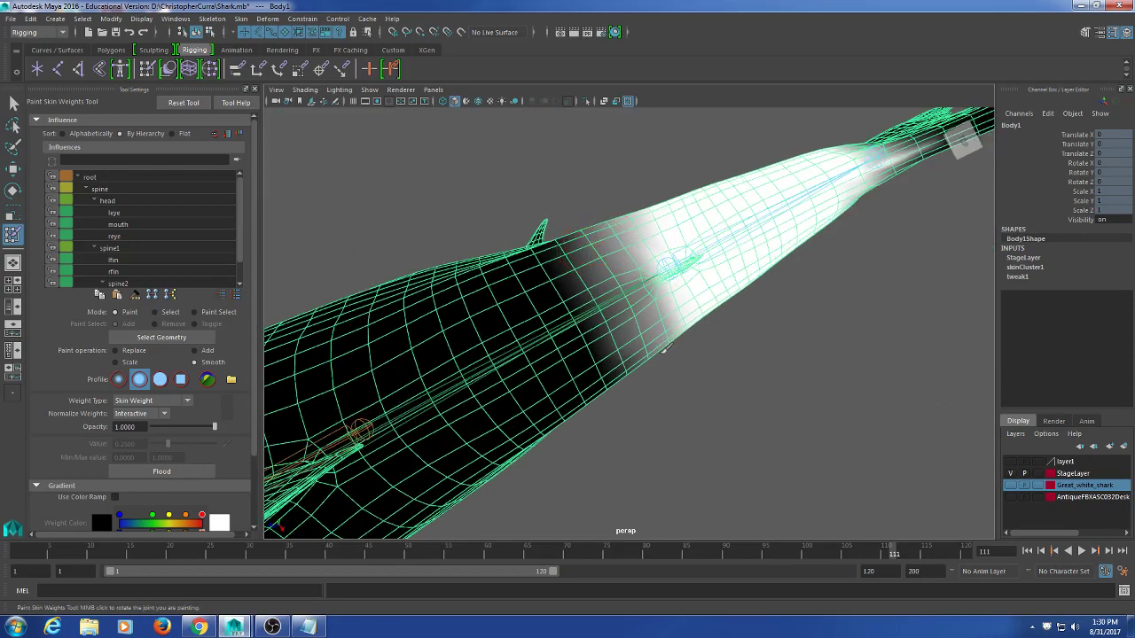
pyautogui.keyDown('alt'); pyautogui.moveTo(664, 351); pyautogui.dragTo(679, 309); pyautogui.keyUp('alt')
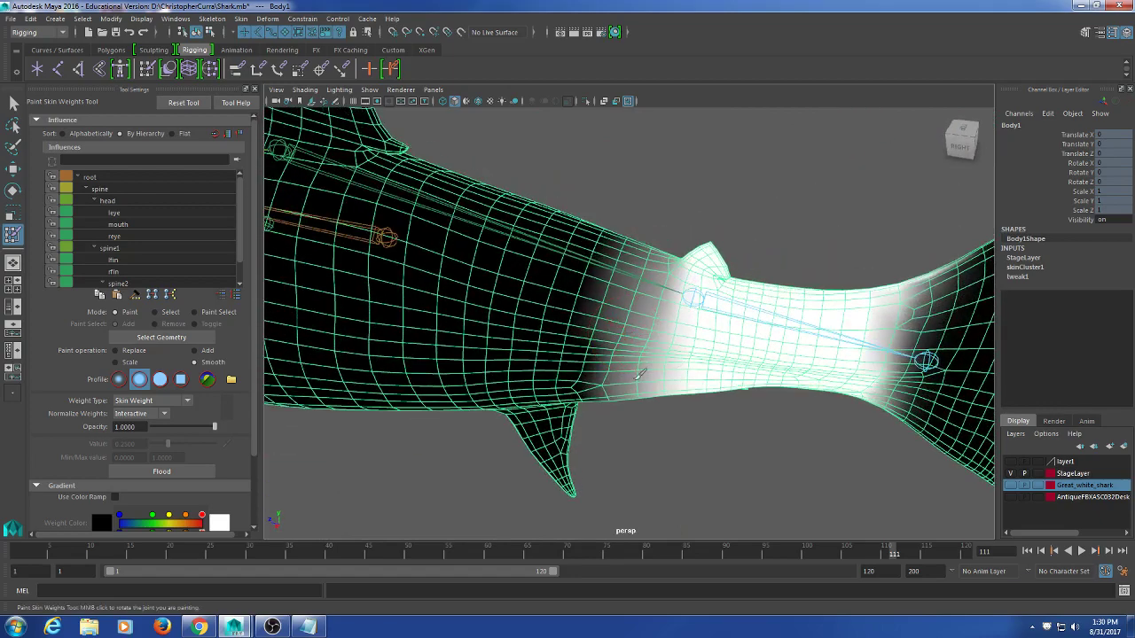
# - Select the spine4 influence and smooth the front edge of its weights all around the base of the tail fin
pyautogui.scroll(-5, 660, 376)
pyautogui.keyDown('alt'); pyautogui.moveTo(657, 376); pyautogui.dragTo(600, 373); pyautogui.keyUp('alt')
pyautogui.scroll(5, 598, 340)
pyautogui.click(149, 282)
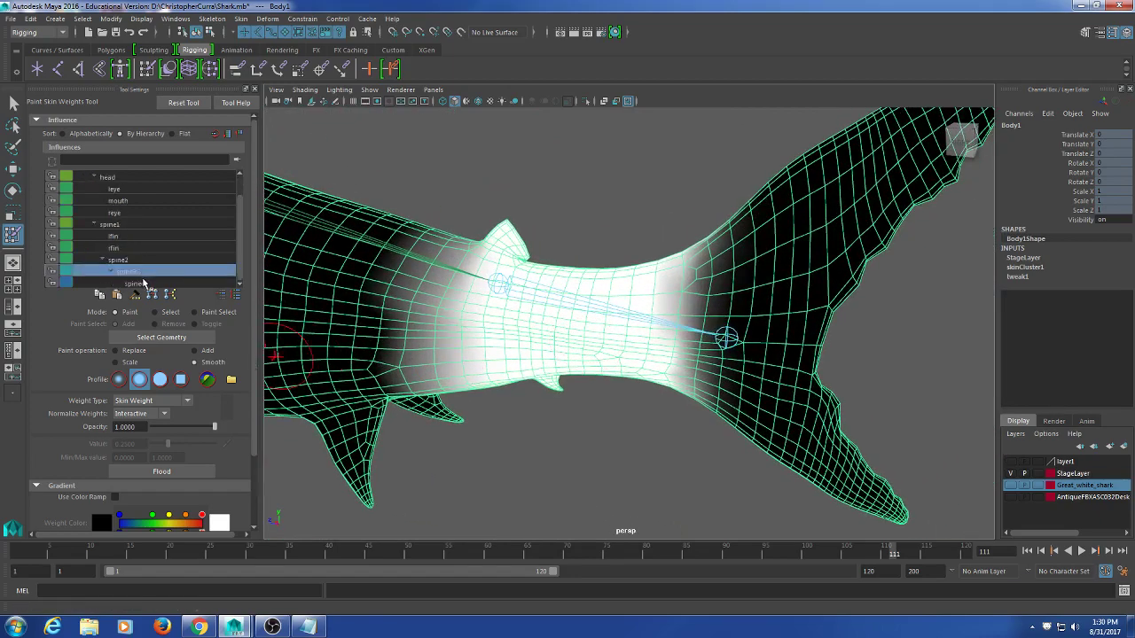
pyautogui.click(144, 285)
pyautogui.keyDown('alt'); pyautogui.moveTo(468, 281); pyautogui.dragTo(497, 276); pyautogui.keyUp('alt')
pyautogui.moveTo(684, 264); pyautogui.dragTo(670, 231)
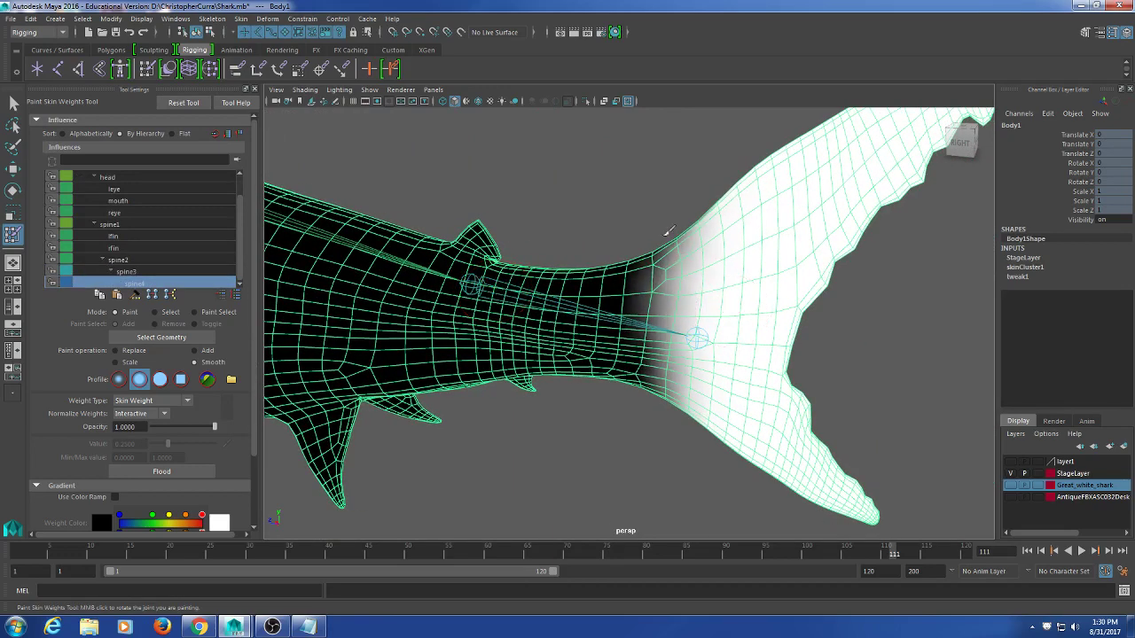
pyautogui.moveTo(660, 308); pyautogui.dragTo(676, 305)
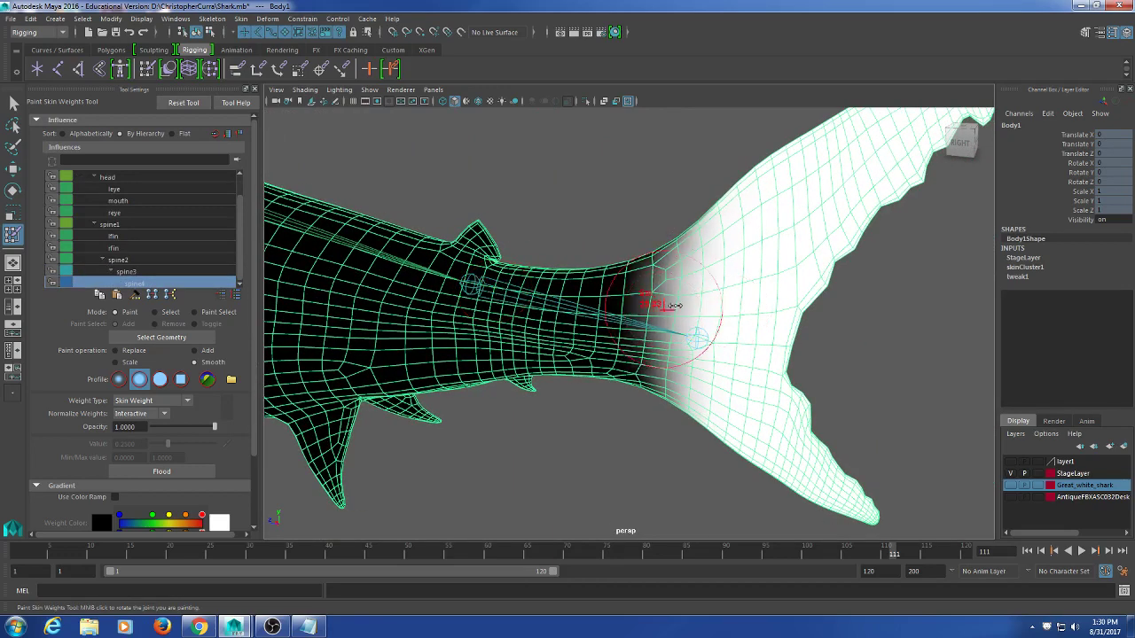
pyautogui.keyDown('alt'); pyautogui.moveTo(665, 373); pyautogui.dragTo(673, 269); pyautogui.keyUp('alt')
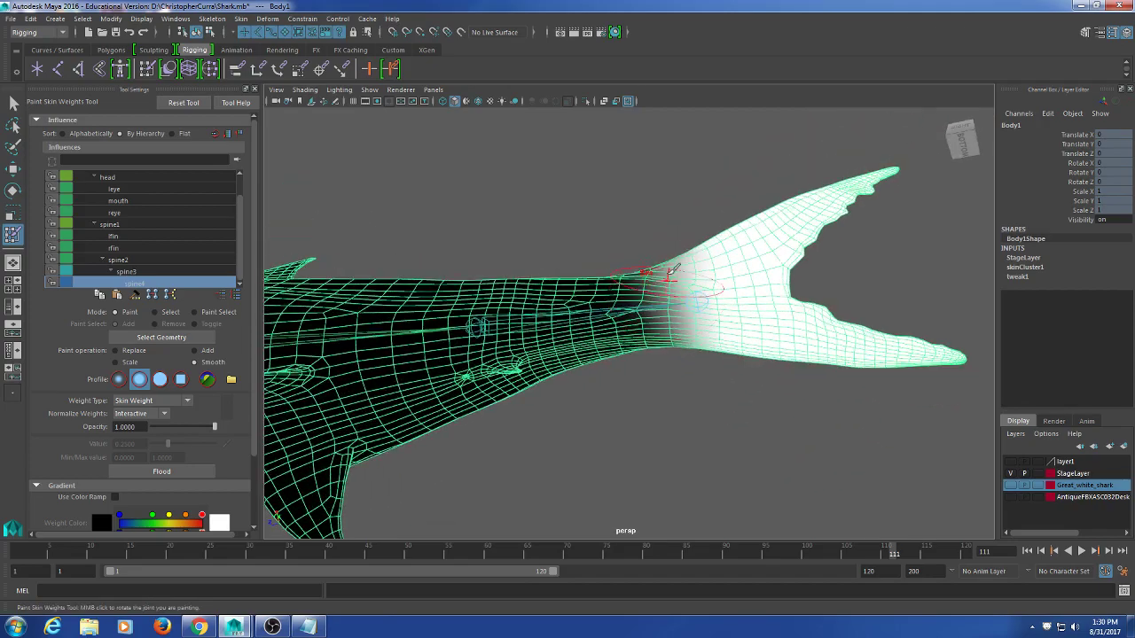
pyautogui.keyDown('alt'); pyautogui.moveTo(674, 318); pyautogui.dragTo(684, 241); pyautogui.keyUp('alt')
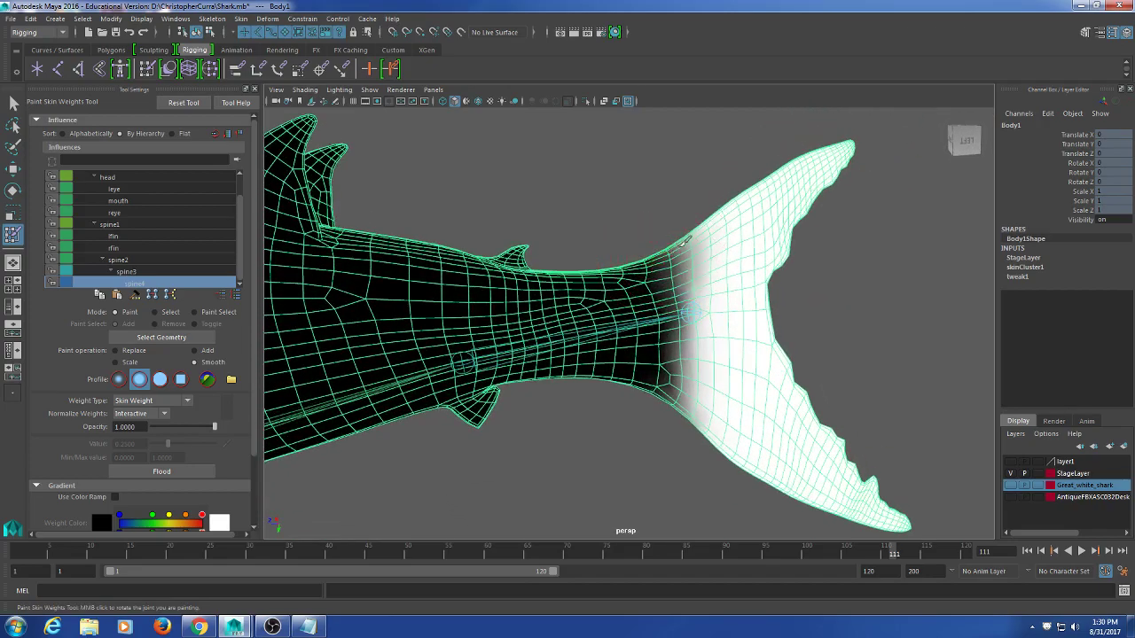
pyautogui.keyDown('alt'); pyautogui.moveTo(687, 377); pyautogui.dragTo(688, 252); pyautogui.keyUp('alt')
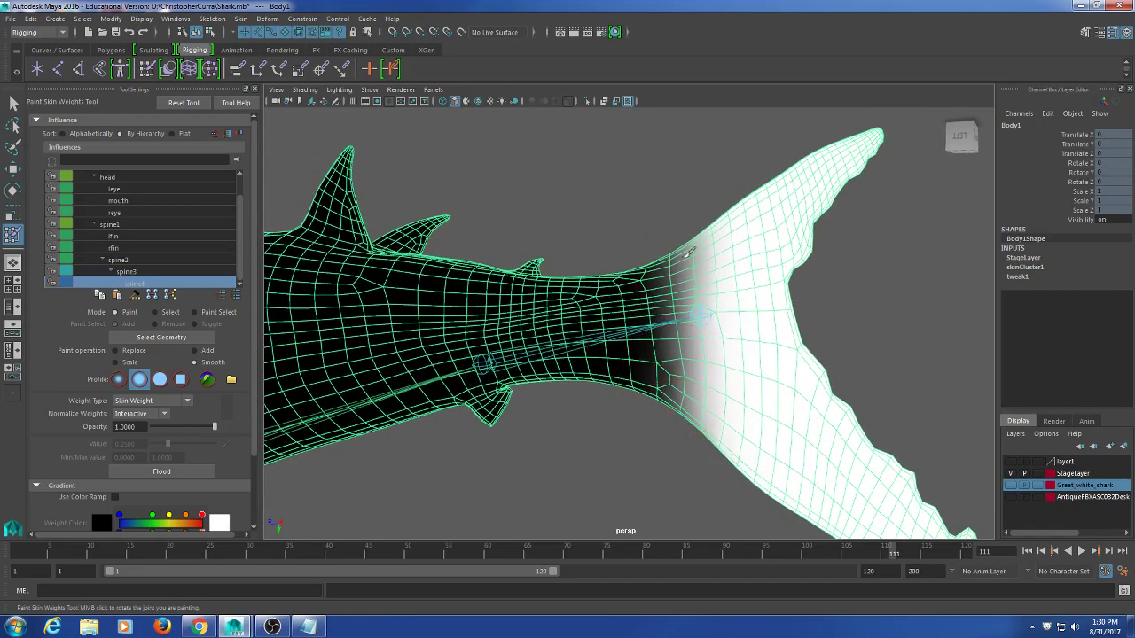
pyautogui.keyDown('alt'); pyautogui.moveTo(676, 401); pyautogui.dragTo(635, 304); pyautogui.keyUp('alt')
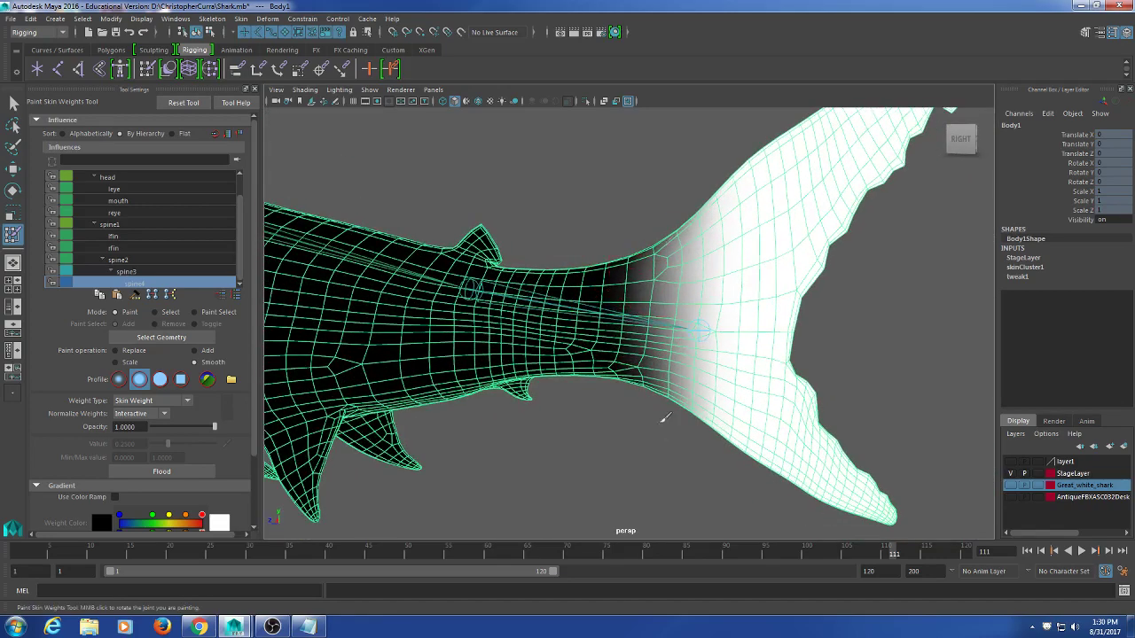
# - Smooth the spine4 weight edge at the tail fin base a second time on both sides for a wider falloff
pyautogui.scroll(-5, 446, 326)
pyautogui.keyDown('alt'); pyautogui.moveTo(532, 344); pyautogui.dragTo(604, 347); pyautogui.keyUp('alt')
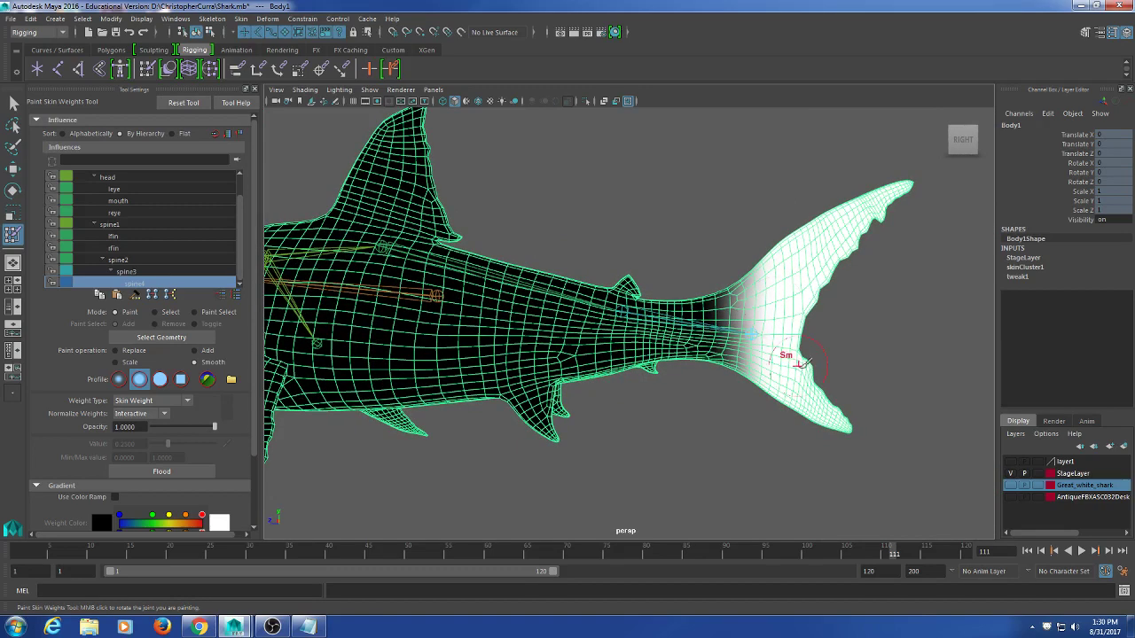
pyautogui.scroll(4, 801, 365)
pyautogui.keyDown('alt'); pyautogui.moveTo(793, 370); pyautogui.dragTo(722, 358, button='middle'); pyautogui.keyUp('alt')
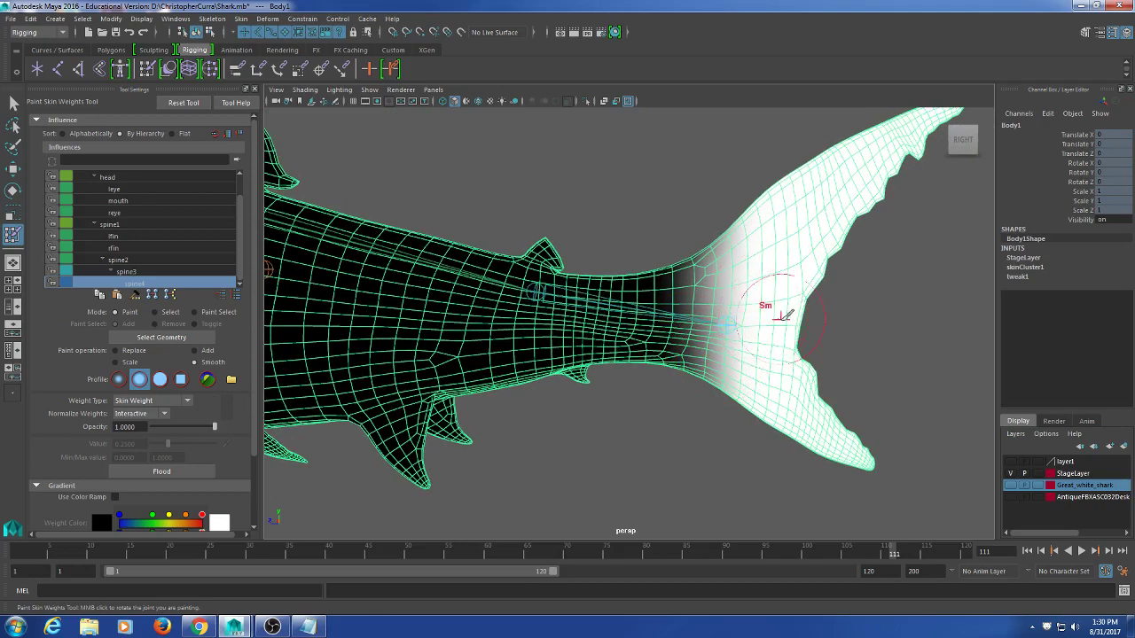
pyautogui.keyDown('alt'); pyautogui.moveTo(786, 338); pyautogui.dragTo(675, 309, button='middle'); pyautogui.keyUp('alt')
pyautogui.scroll(2, 770, 319)
pyautogui.scroll(-1, 716, 268)
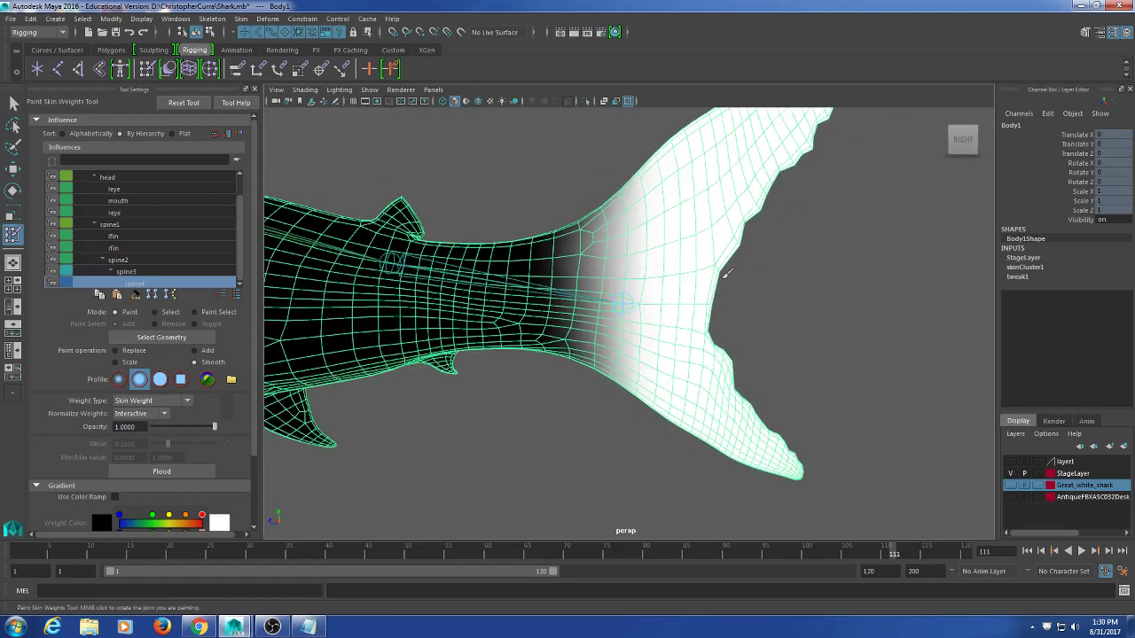
pyautogui.moveTo(723, 278)
pyautogui.keyDown('alt'); pyautogui.mouseDown(button='middle')
pyautogui.moveTo(709, 303)
pyautogui.moveTo(705, 291)
pyautogui.mouseUp(button='middle'); pyautogui.keyUp('alt')
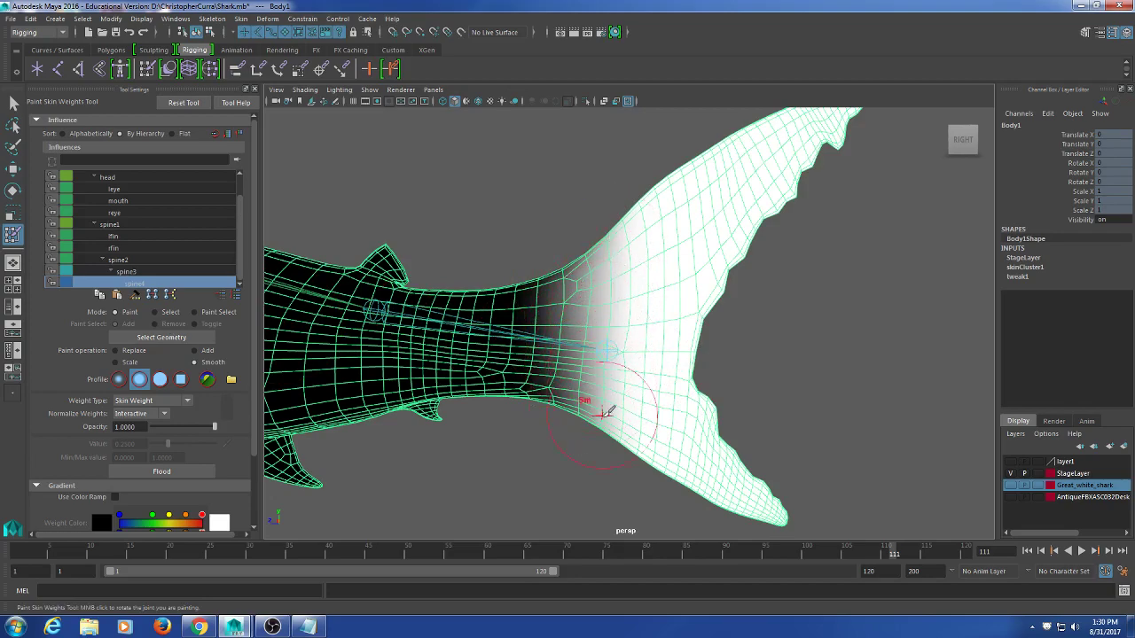
pyautogui.keyDown('alt'); pyautogui.moveTo(609, 411); pyautogui.dragTo(613, 251); pyautogui.keyUp('alt')
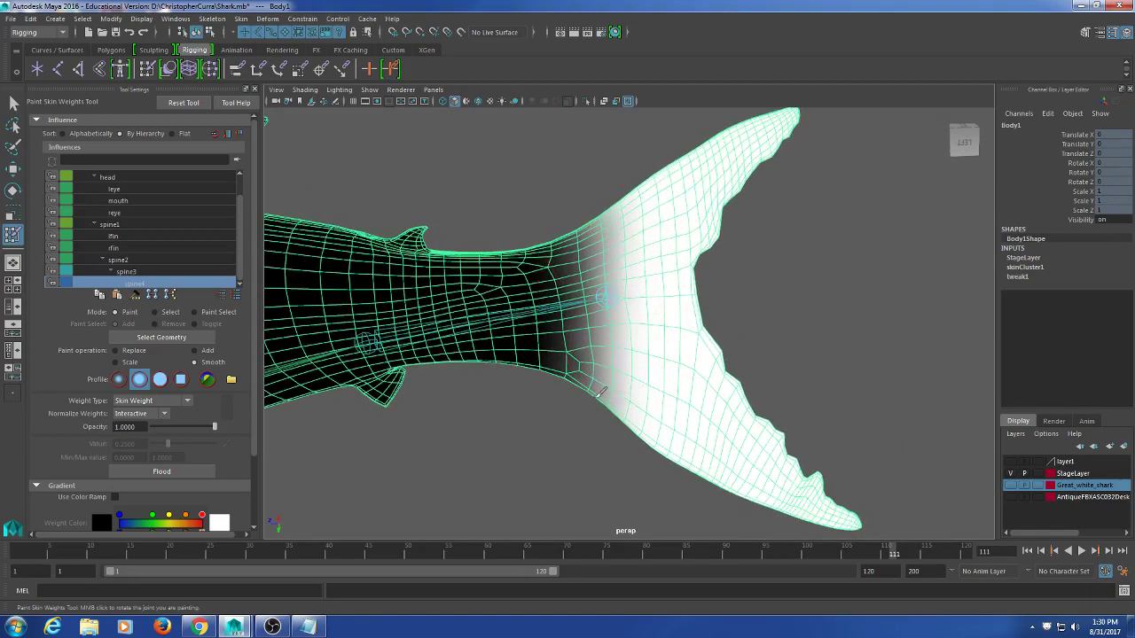
pyautogui.keyDown('alt'); pyautogui.moveTo(596, 301); pyautogui.dragTo(568, 131); pyautogui.keyUp('alt')
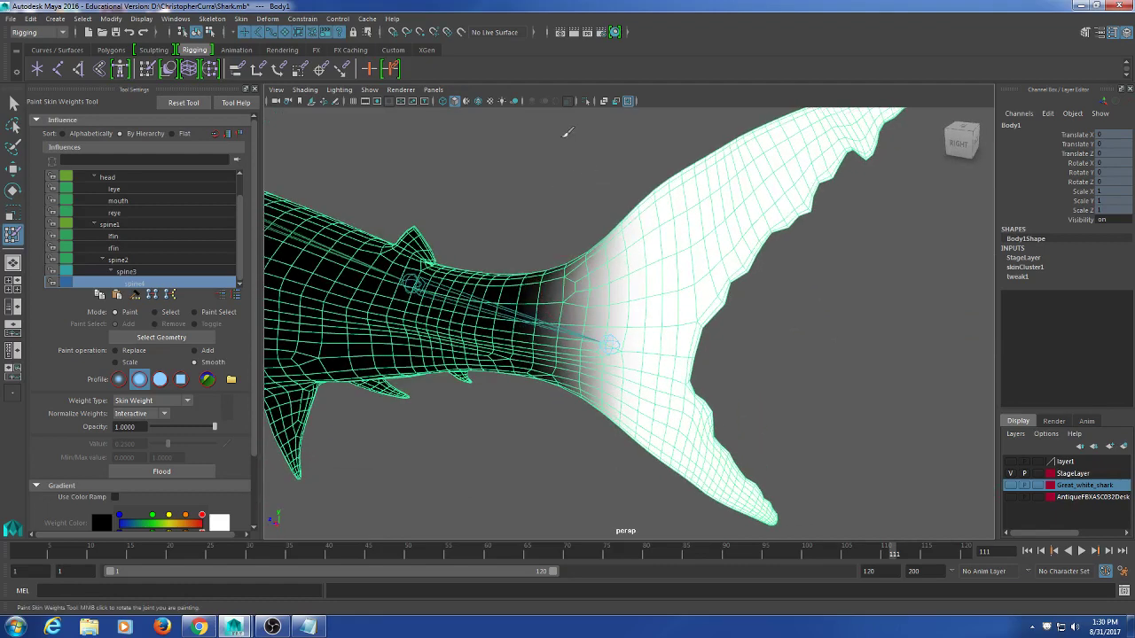
# - Select the spine4 joint, rotate it to test the tail fin deformation, and undo the rotation
pyautogui.click(12, 103)
pyautogui.click(610, 347)
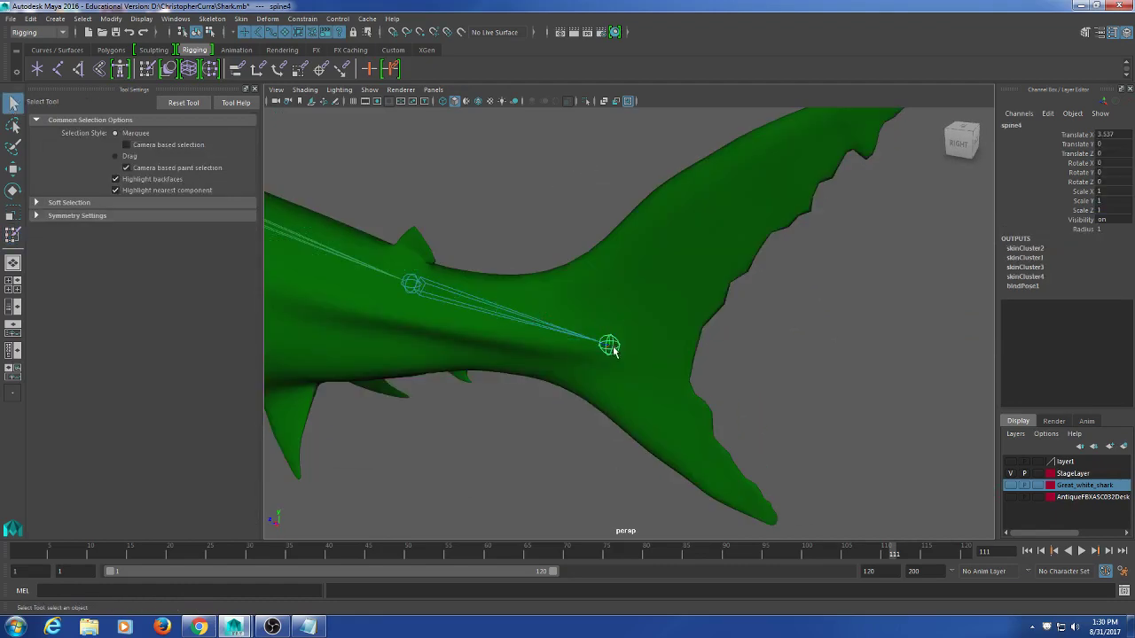
pyautogui.press('e')
pyautogui.moveTo(629, 370); pyautogui.dragTo(613, 411)
pyautogui.hotkey('ctrl', 'z')
# - Select the spine2 joint below the dorsal fin, rotate it to test the body deformation, and undo the test rotations
pyautogui.keyDown('alt'); pyautogui.moveTo(443, 374); pyautogui.dragTo(689, 413, button='middle'); pyautogui.keyUp('alt')
pyautogui.keyDown('alt'); pyautogui.moveTo(689, 414); pyautogui.dragTo(517, 347, button='right'); pyautogui.keyUp('alt')
pyautogui.press('q')
pyautogui.click(603, 359)
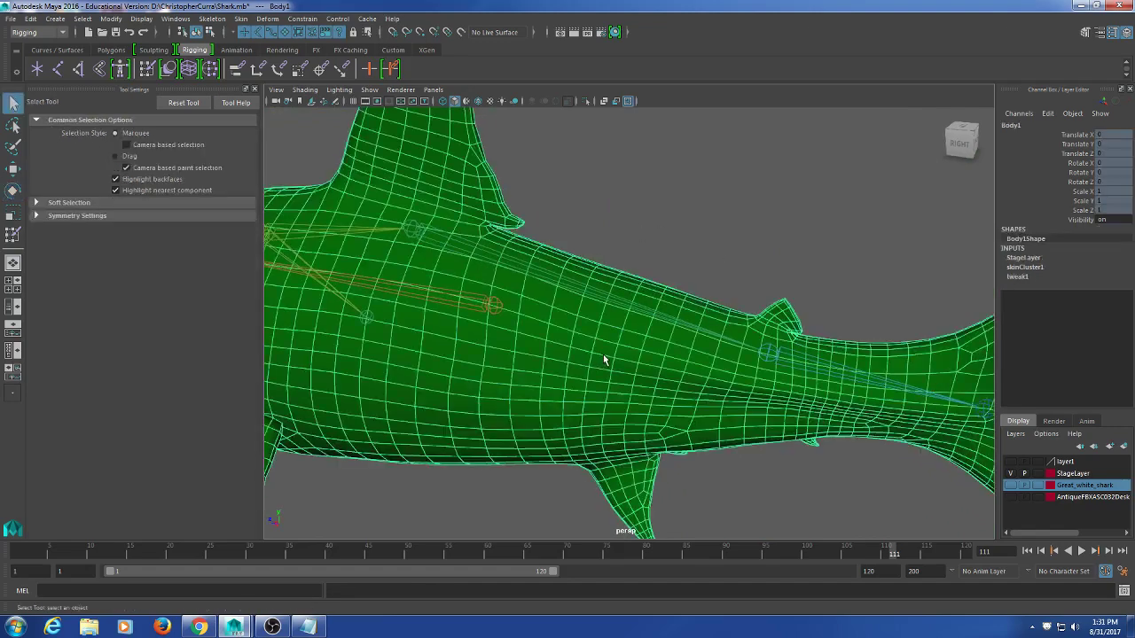
pyautogui.click(149, 70)
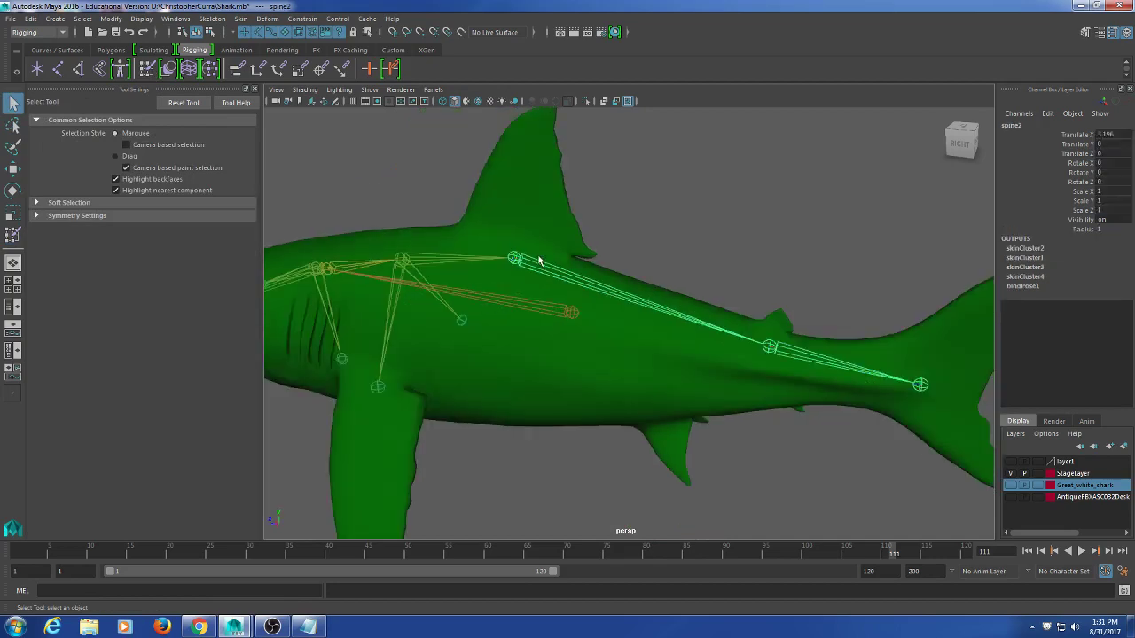
pyautogui.press('e')
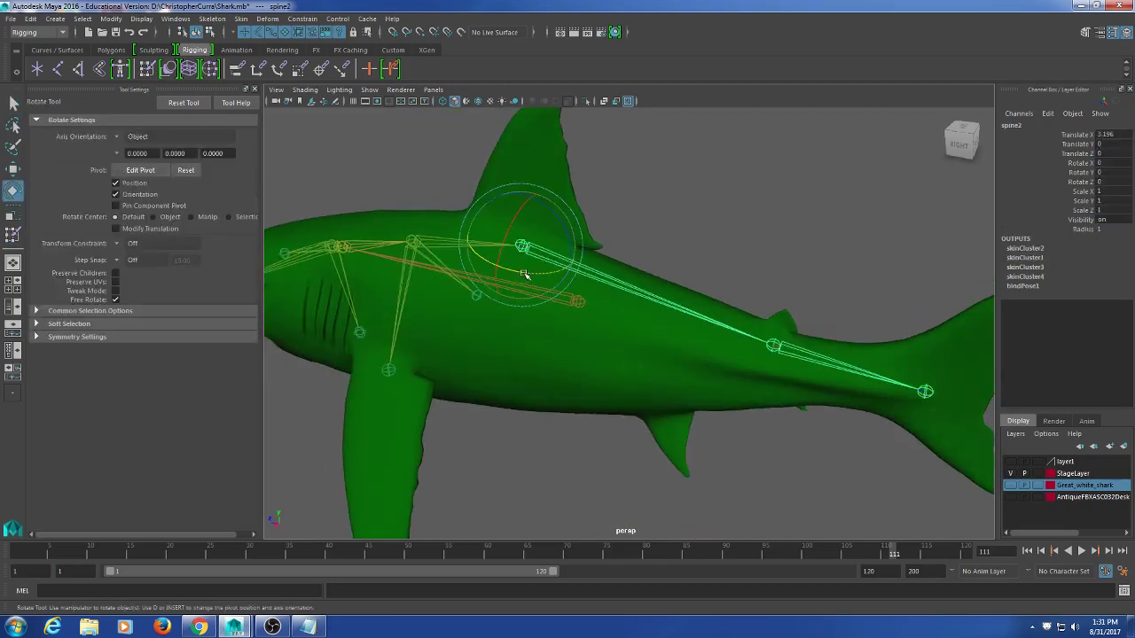
pyautogui.moveTo(532, 257)
pyautogui.mouseDown()
pyautogui.moveTo(548, 268)
pyautogui.moveTo(537, 282)
pyautogui.moveTo(575, 254)
pyautogui.moveTo(477, 277)
pyautogui.moveTo(552, 266)
pyautogui.moveTo(705, 311)
pyautogui.moveTo(509, 297)
pyautogui.moveTo(520, 266)
pyautogui.moveTo(534, 287)
pyautogui.moveTo(514, 294)
pyautogui.moveTo(528, 298)
pyautogui.moveTo(535, 284)
pyautogui.moveTo(523, 298)
pyautogui.moveTo(556, 303)
pyautogui.mouseUp()
pyautogui.hotkey('ctrl', 'z')
pyautogui.hotkey('ctrl', 'z')
# - Reopen Paint Skin Weights on the body and smooth the front edge of the spine2 weights on the shark's left side
pyautogui.click(547, 479)
pyautogui.click(554, 467)
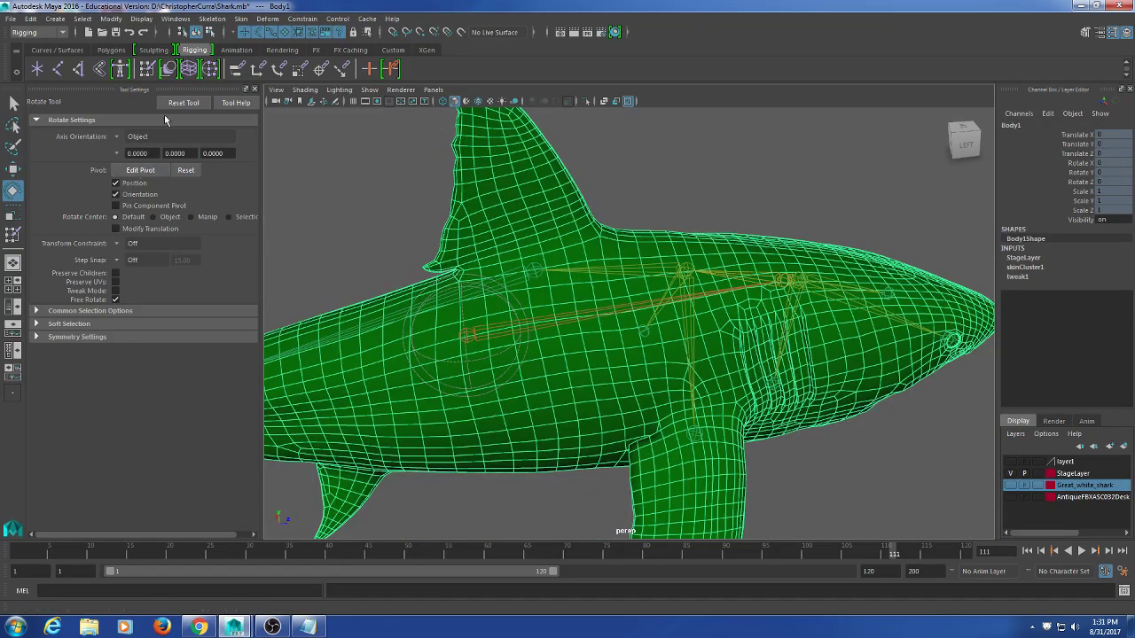
pyautogui.click(146, 69)
pyautogui.keyDown('alt'); pyautogui.moveTo(372, 266); pyautogui.dragTo(316, 274); pyautogui.keyUp('alt')
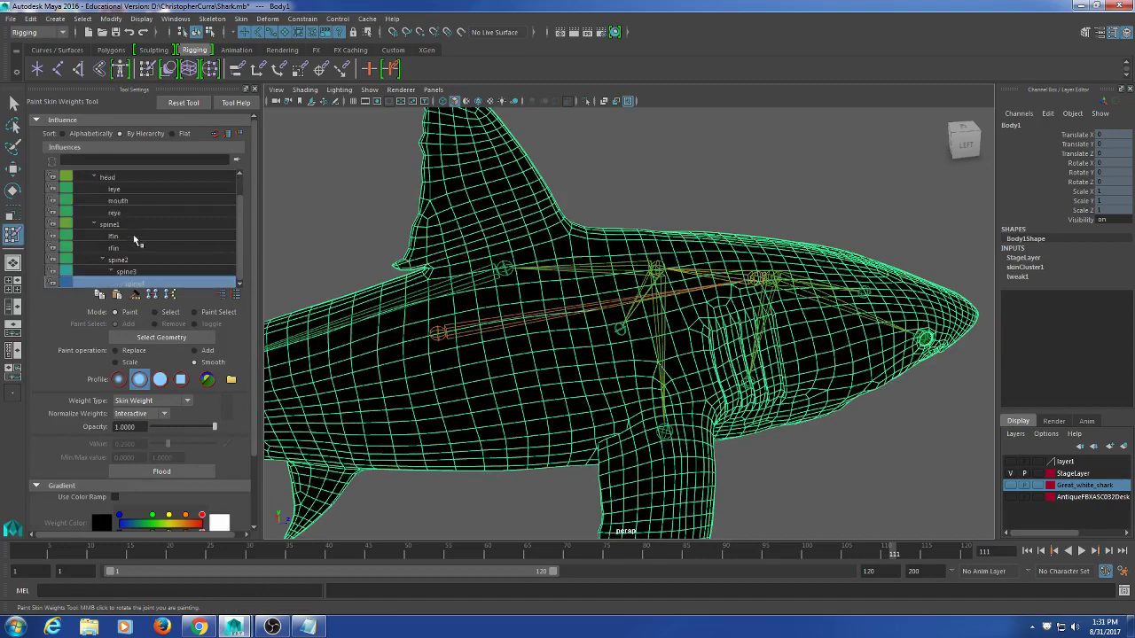
pyautogui.click(135, 261)
pyautogui.click(127, 227)
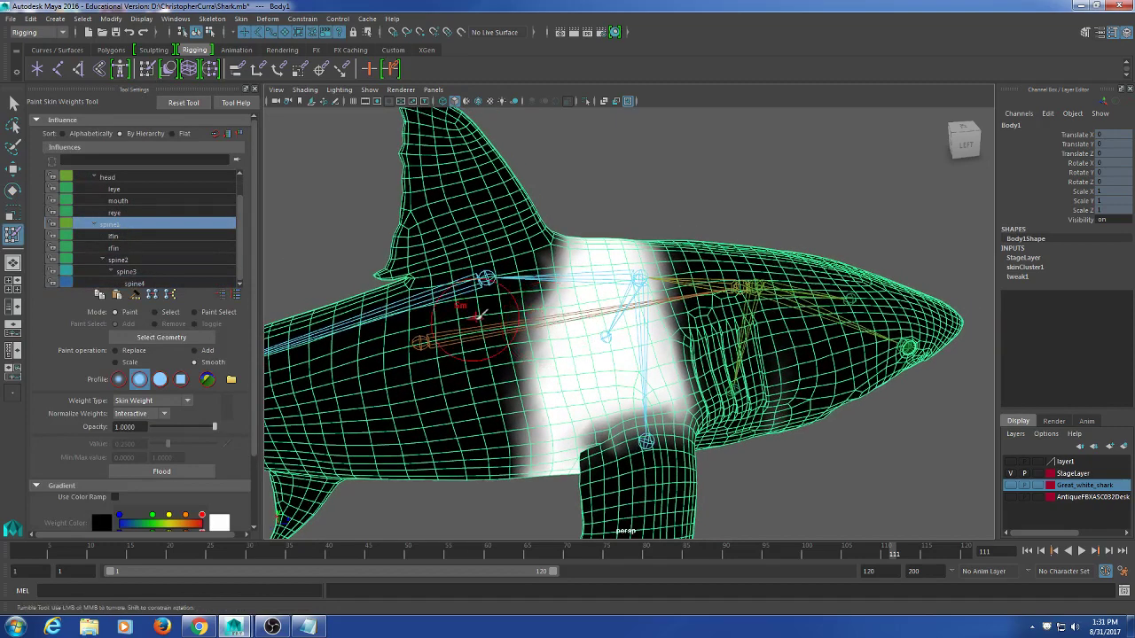
pyautogui.click(160, 258)
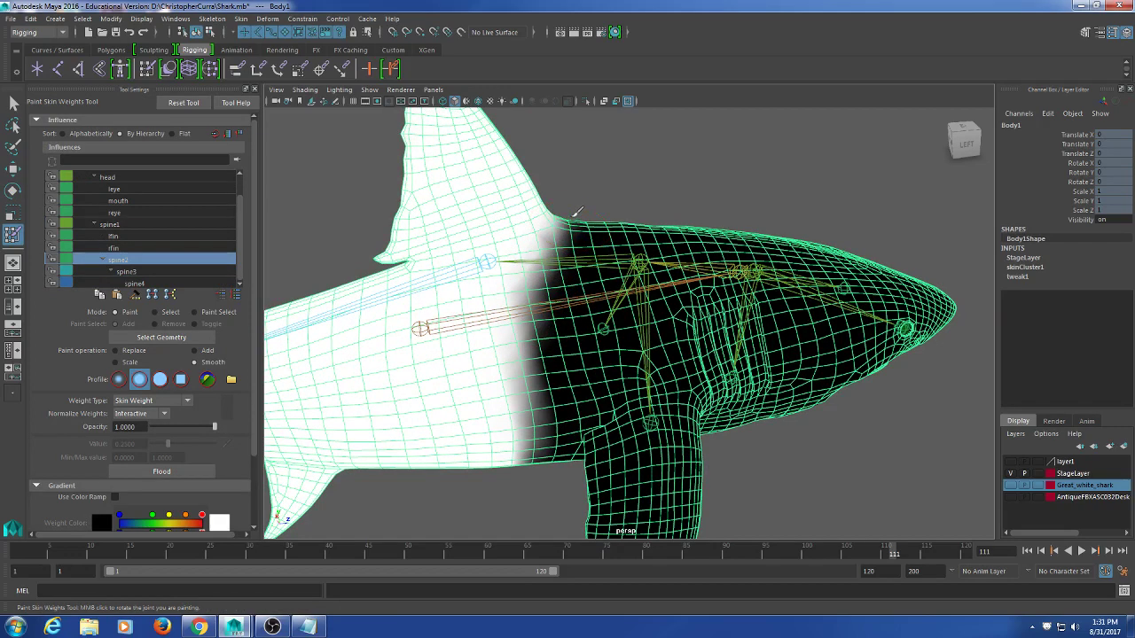
pyautogui.moveTo(543, 377); pyautogui.dragTo(524, 425)
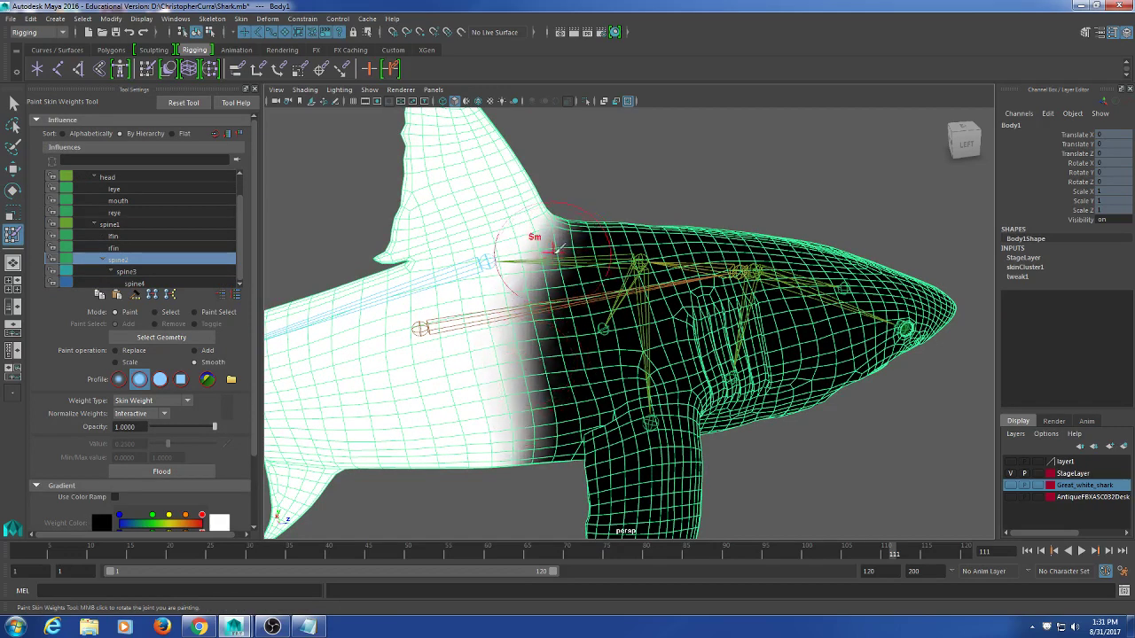
# - Continue smoothing the front edge of the spine2 weights around the belly and the rest of the body
pyautogui.keyDown('alt'); pyautogui.moveTo(529, 468); pyautogui.dragTo(548, 181); pyautogui.keyUp('alt')
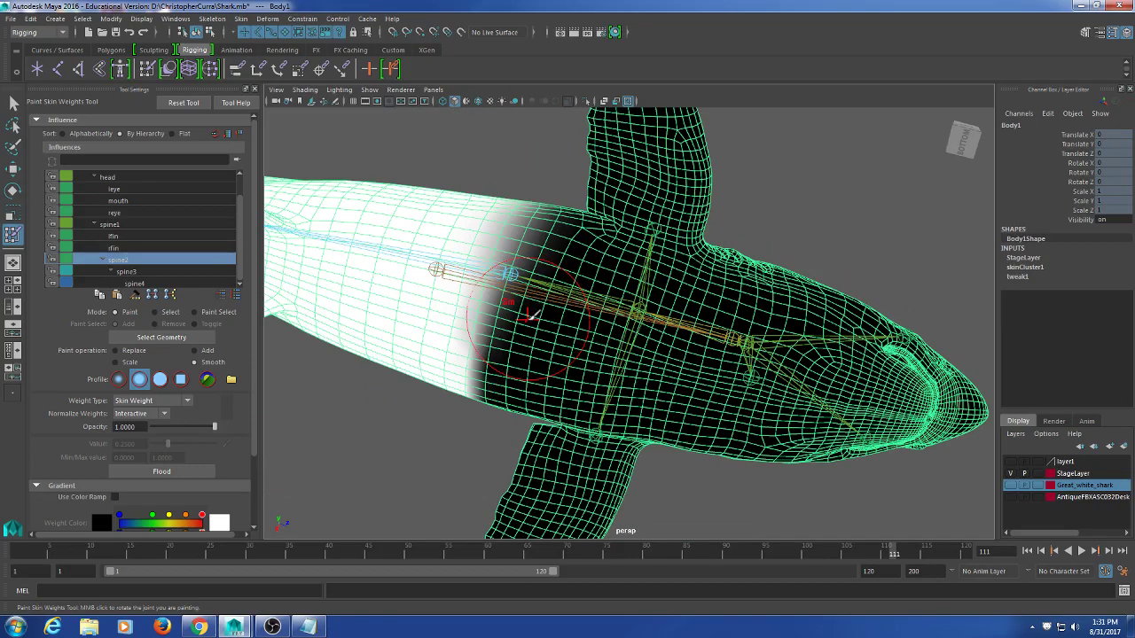
pyautogui.moveTo(501, 257)
pyautogui.keyDown('alt'); pyautogui.mouseDown()
pyautogui.moveTo(525, 190)
pyautogui.moveTo(463, 253)
pyautogui.mouseUp(); pyautogui.keyUp('alt')
pyautogui.moveTo(519, 421)
pyautogui.keyDown('alt'); pyautogui.mouseDown()
pyautogui.moveTo(489, 253)
pyautogui.moveTo(503, 237)
pyautogui.mouseUp(); pyautogui.keyUp('alt')
pyautogui.keyDown('alt'); pyautogui.moveTo(515, 342); pyautogui.dragTo(463, 247); pyautogui.keyUp('alt')
pyautogui.moveTo(592, 439)
pyautogui.keyDown('alt'); pyautogui.mouseDown()
pyautogui.moveTo(494, 329)
pyautogui.moveTo(479, 341)
pyautogui.moveTo(494, 380)
pyautogui.moveTo(523, 383)
pyautogui.mouseUp(); pyautogui.keyUp('alt')
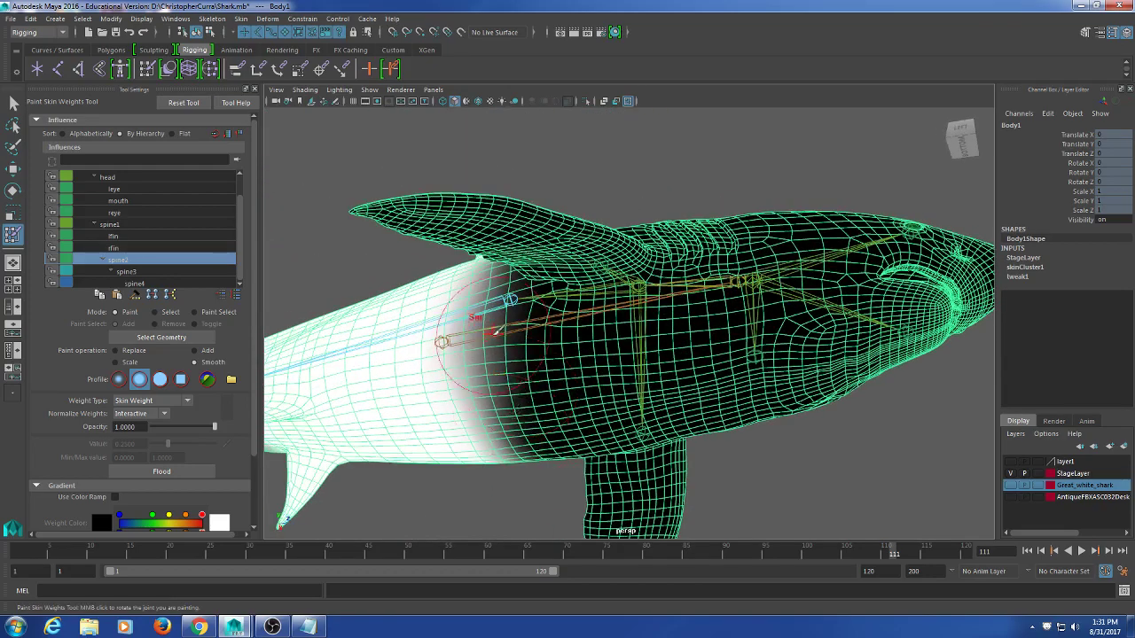
pyautogui.keyDown('alt'); pyautogui.moveTo(496, 331); pyautogui.dragTo(572, 216); pyautogui.keyUp('alt')
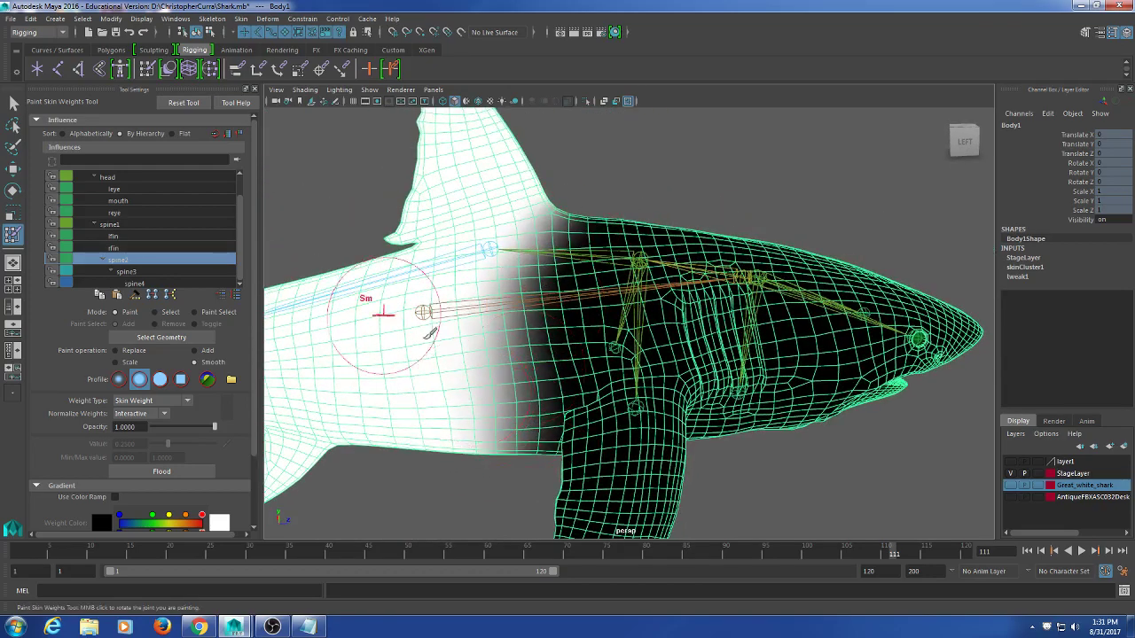
# - Select the spine2 joint, rotate it sideways to test the smoothed transition, and undo the test rotations
pyautogui.click(13, 103)
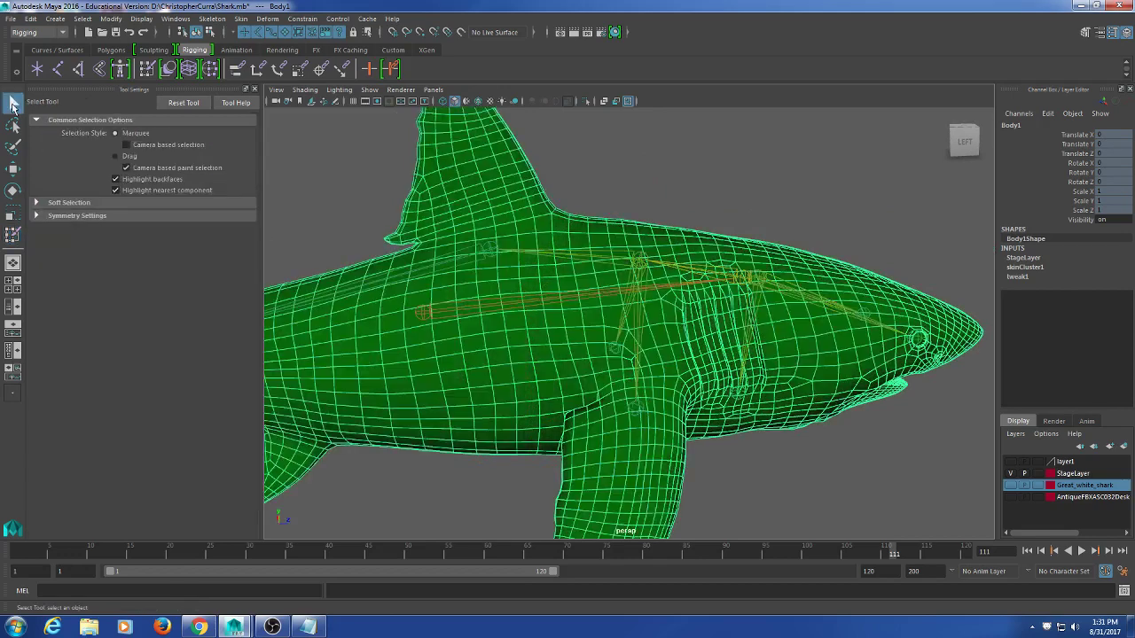
pyautogui.click(484, 250)
pyautogui.press('e')
pyautogui.moveTo(517, 248); pyautogui.dragTo(659, 260)
pyautogui.hotkey('ctrl', 'z')
pyautogui.hotkey('ctrl', 'z')
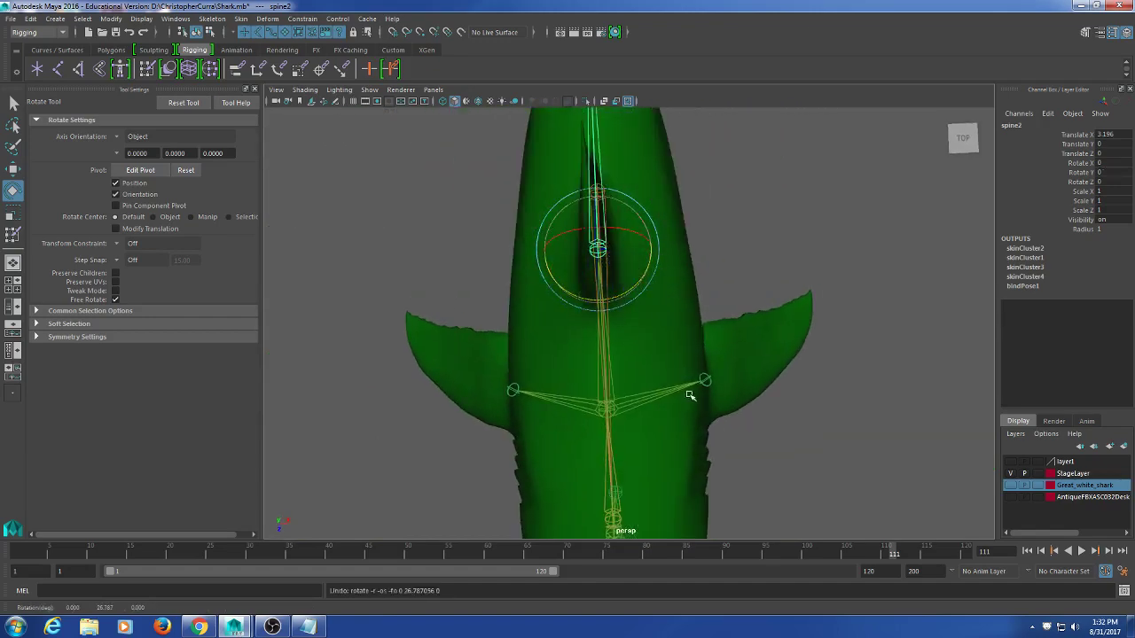
pyautogui.keyDown('alt'); pyautogui.moveTo(689, 395); pyautogui.dragTo(812, 332); pyautogui.keyUp('alt')
pyautogui.keyDown('alt'); pyautogui.moveTo(812, 332); pyautogui.dragTo(792, 335, button='middle'); pyautogui.keyUp('alt')
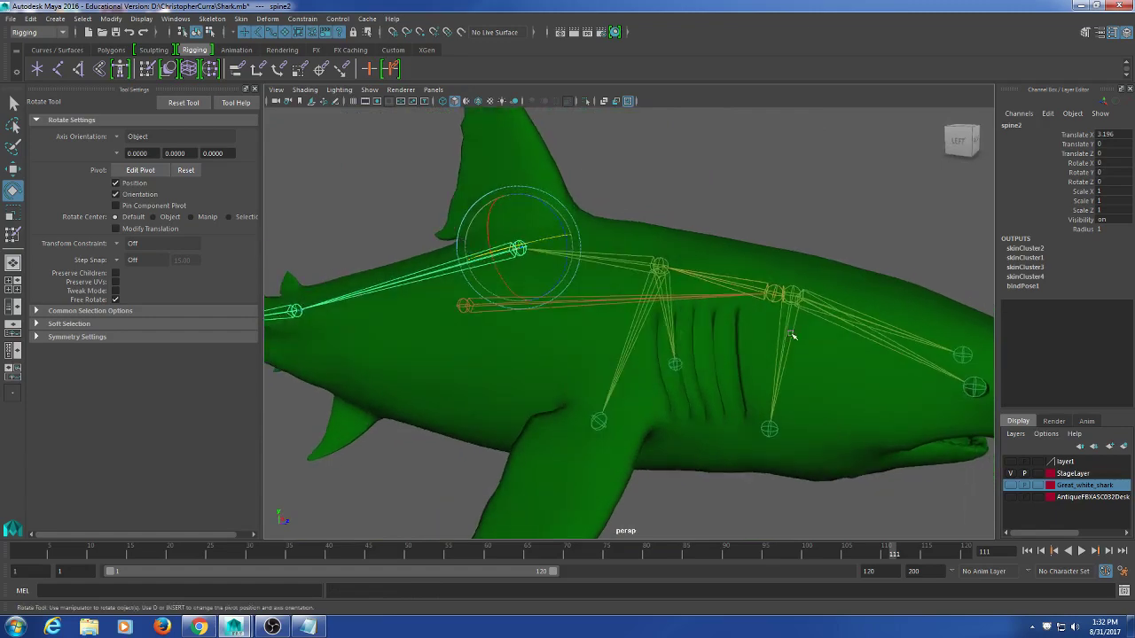
# - Open Paint Skin Weights on the shark body and smooth the rear edge of the spine1 influence on the left side
pyautogui.click(619, 275)
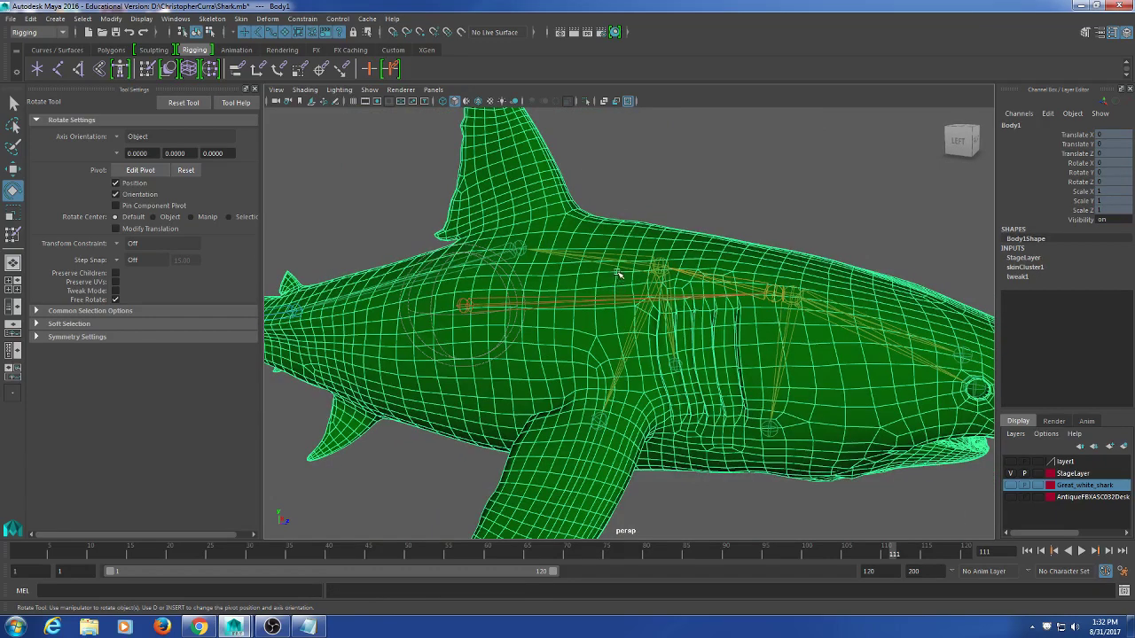
pyautogui.click(147, 70)
pyautogui.scroll(-1, 161, 244)
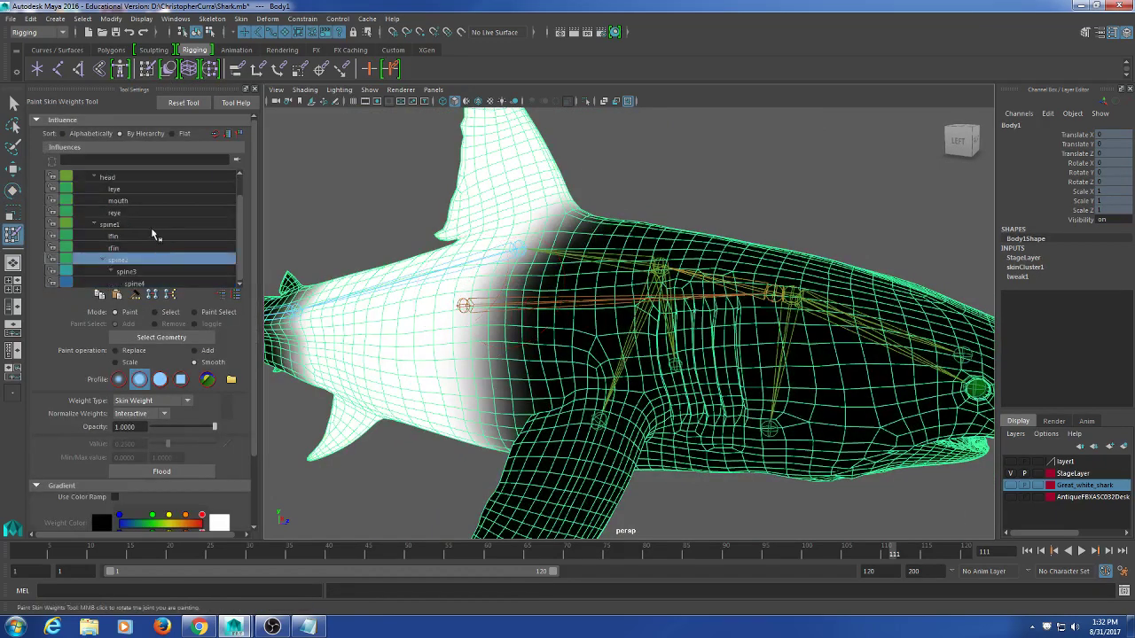
pyautogui.click(109, 224)
pyautogui.keyDown('alt'); pyautogui.moveTo(515, 277); pyautogui.dragTo(485, 277); pyautogui.keyUp('alt')
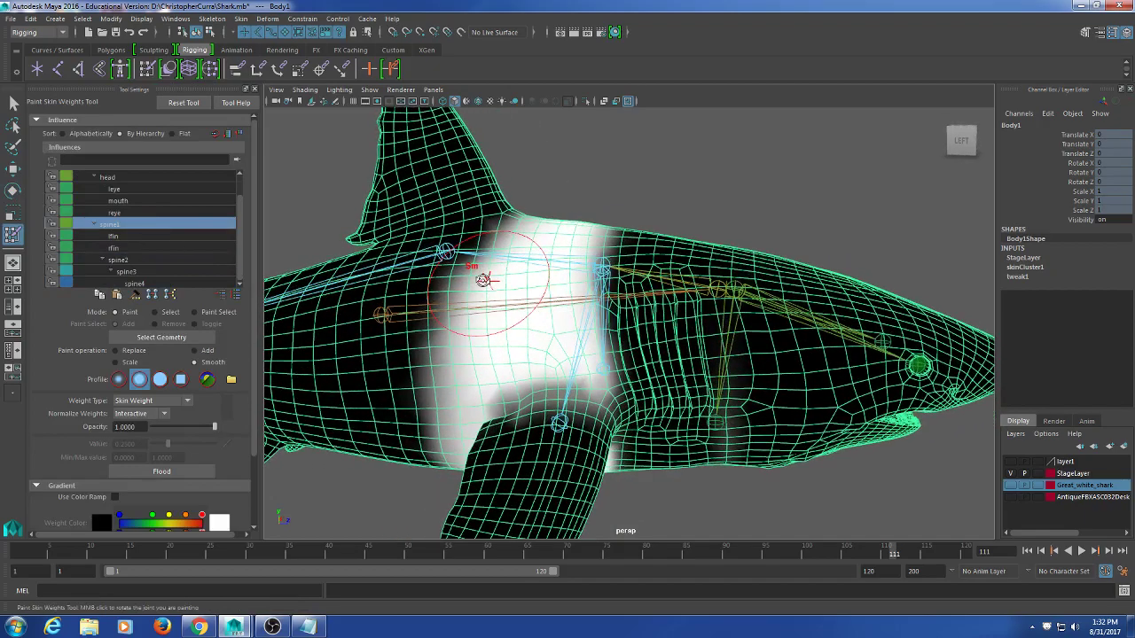
pyautogui.scroll(2, 642, 296)
pyautogui.keyDown('alt'); pyautogui.moveTo(634, 334); pyautogui.dragTo(645, 333); pyautogui.keyUp('alt')
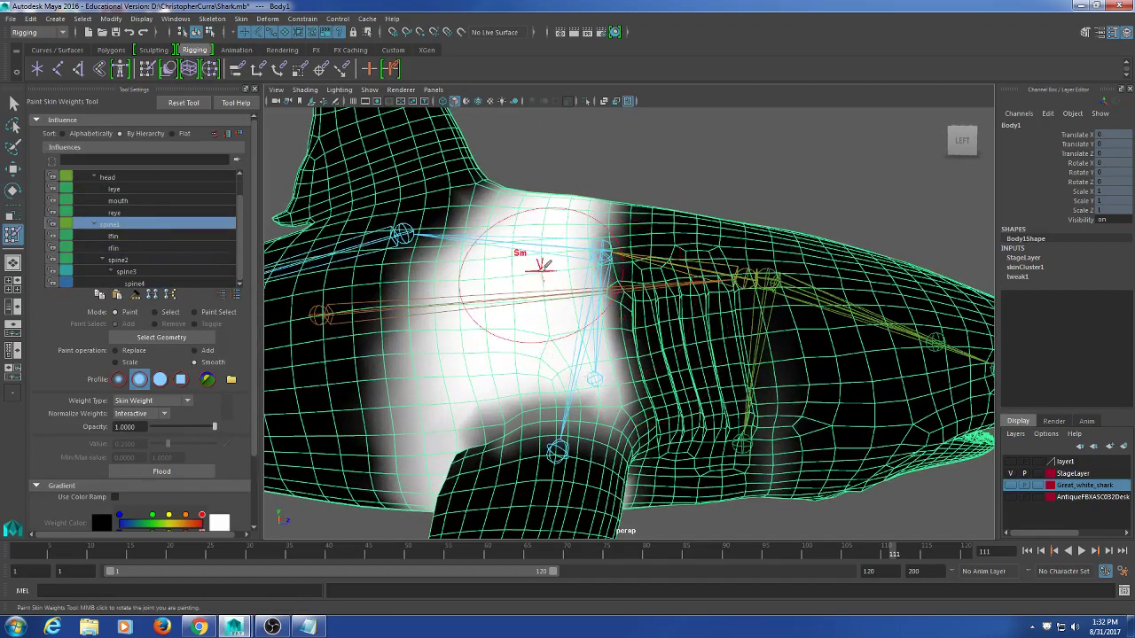
pyautogui.keyDown('alt'); pyautogui.moveTo(543, 264); pyautogui.dragTo(535, 269); pyautogui.keyUp('alt')
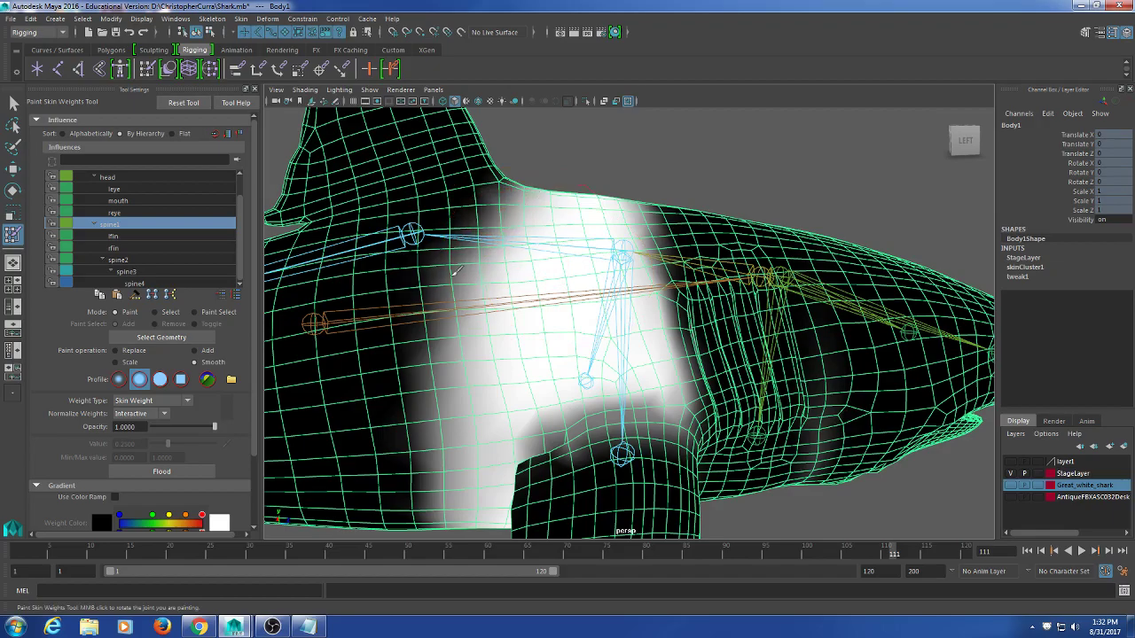
# - Continue smoothing the rear edge of the spine1 weights around the belly, the right side and the back
pyautogui.keyDown('alt'); pyautogui.moveTo(448, 393); pyautogui.dragTo(461, 317); pyautogui.keyUp('alt')
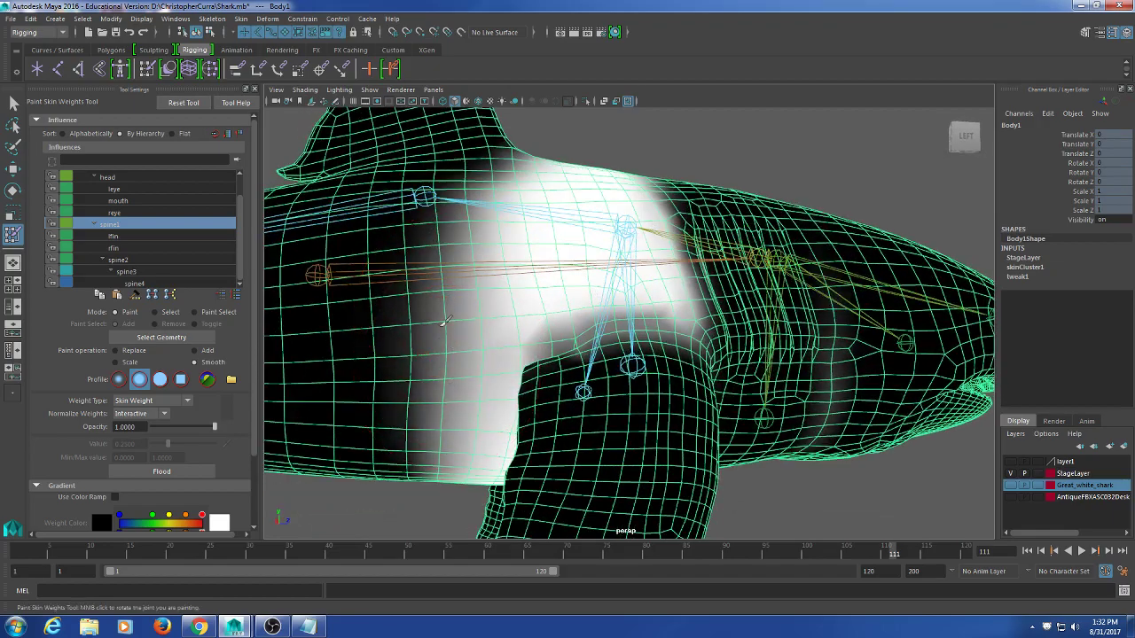
pyautogui.keyDown('alt'); pyautogui.moveTo(452, 403); pyautogui.dragTo(455, 371); pyautogui.keyUp('alt')
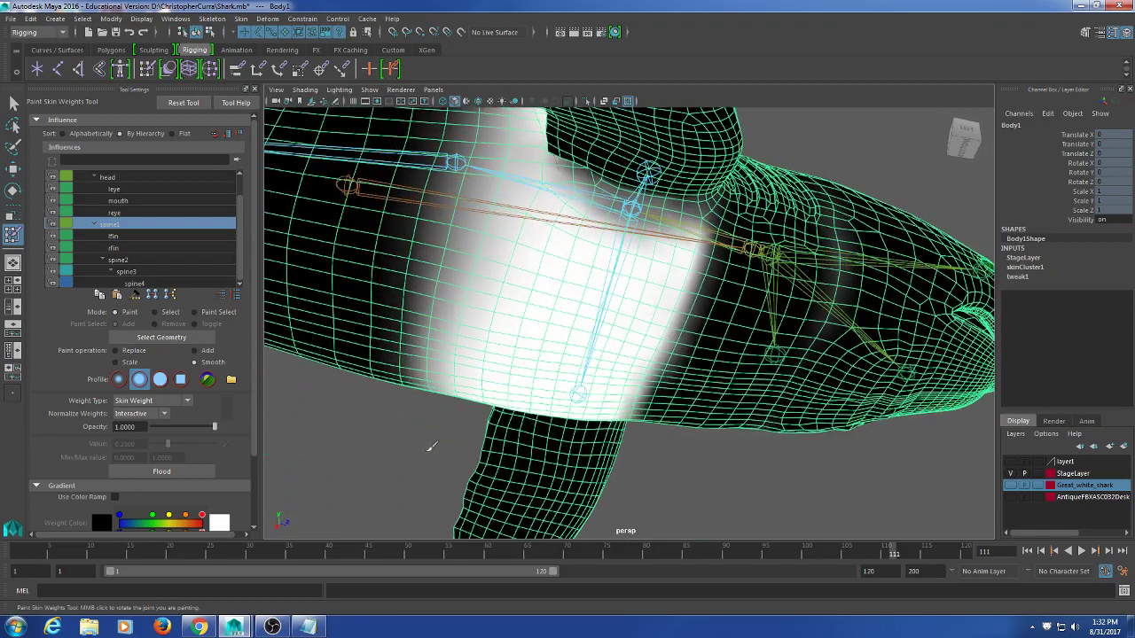
pyautogui.keyDown('alt'); pyautogui.moveTo(431, 446); pyautogui.dragTo(450, 223); pyautogui.keyUp('alt')
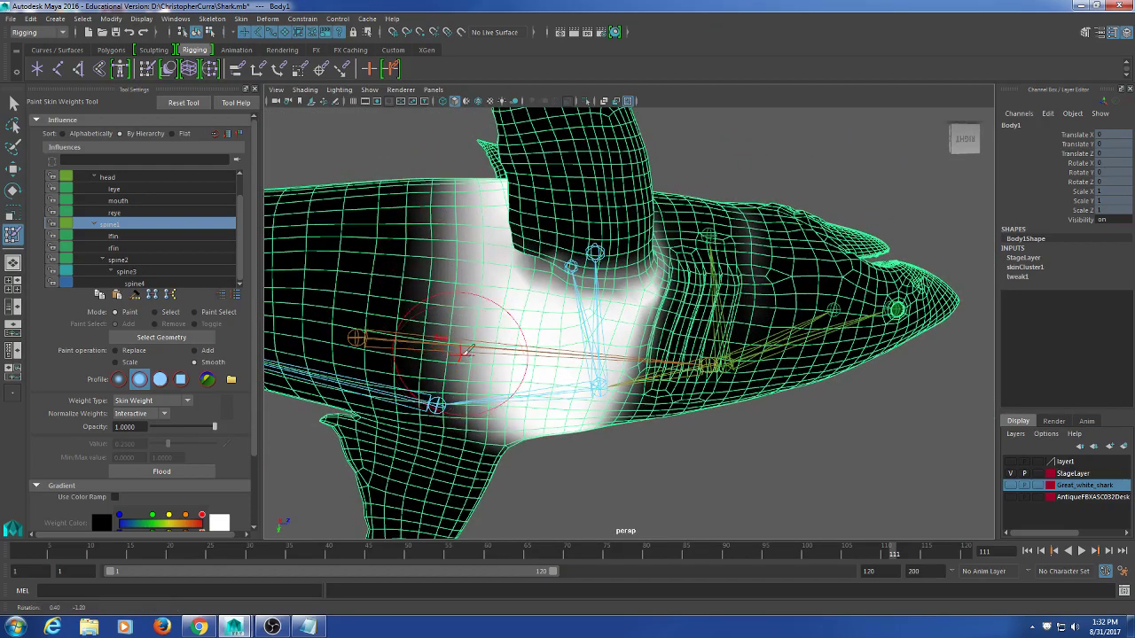
pyautogui.keyDown('alt'); pyautogui.moveTo(467, 351); pyautogui.dragTo(450, 293); pyautogui.keyUp('alt')
pyautogui.keyDown('alt'); pyautogui.moveTo(514, 453); pyautogui.dragTo(507, 321); pyautogui.keyUp('alt')
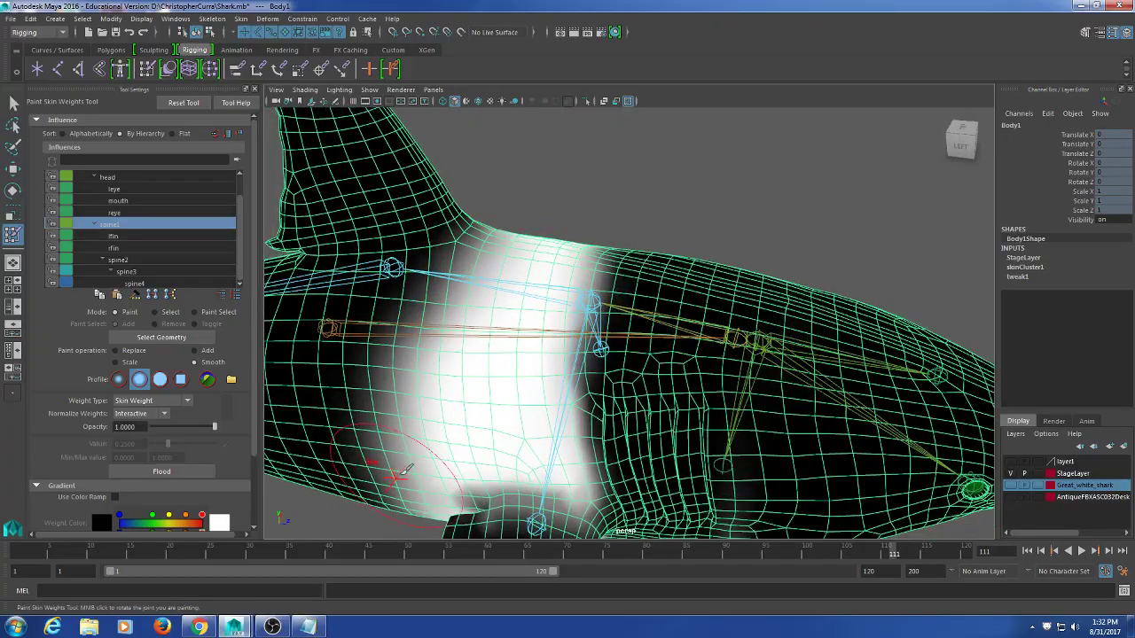
# - Smooth the front edge of the spine1 weights behind the gills on the left side and across the belly
pyautogui.moveTo(404, 470)
pyautogui.keyDown('alt'); pyautogui.mouseDown()
pyautogui.moveTo(478, 416)
pyautogui.moveTo(476, 375)
pyautogui.moveTo(568, 302)
pyautogui.moveTo(506, 405)
pyautogui.moveTo(559, 416)
pyautogui.moveTo(610, 402)
pyautogui.moveTo(552, 398)
pyautogui.moveTo(567, 373)
pyautogui.moveTo(630, 387)
pyautogui.mouseUp(); pyautogui.keyUp('alt')
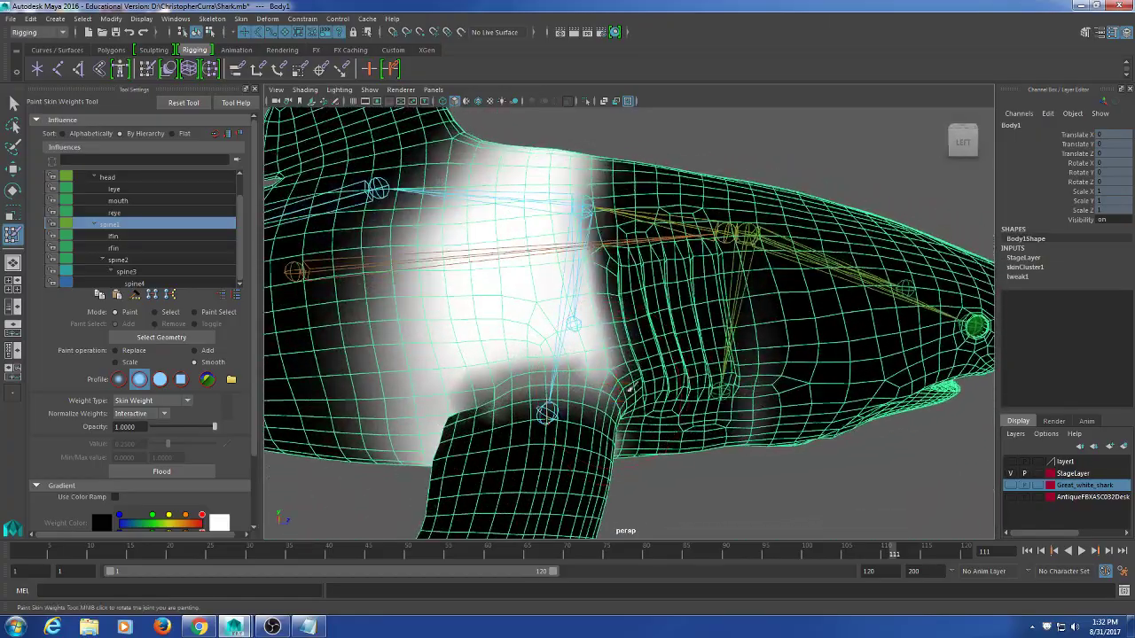
pyautogui.moveTo(456, 373)
pyautogui.keyDown('alt'); pyautogui.mouseDown()
pyautogui.moveTo(497, 291)
pyautogui.moveTo(502, 338)
pyautogui.mouseUp(); pyautogui.keyUp('alt')
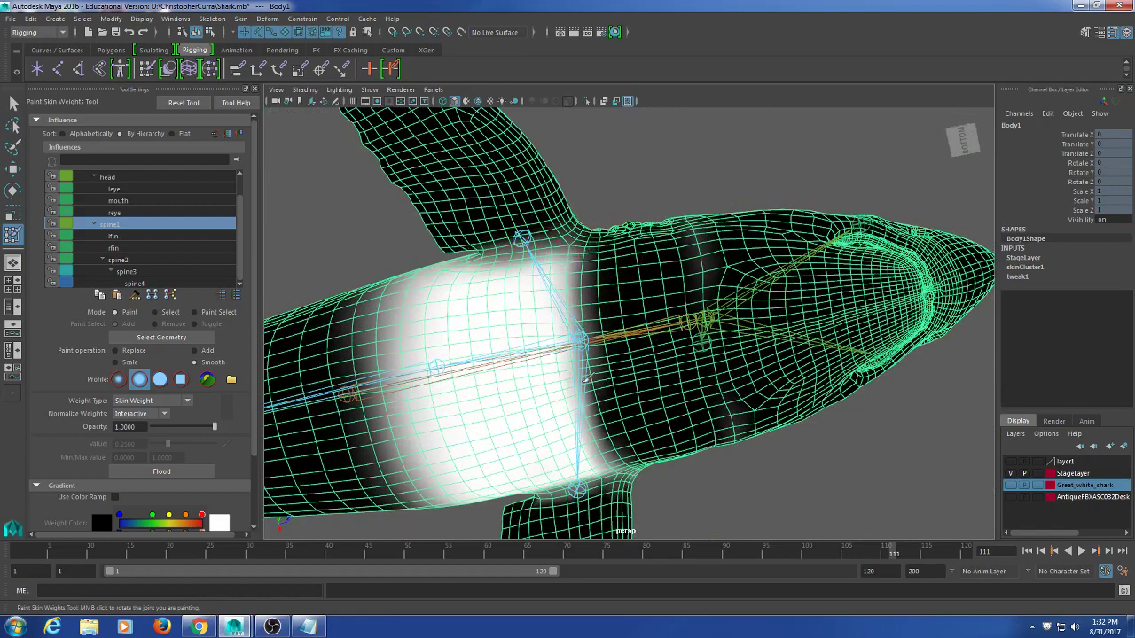
pyautogui.keyDown('alt'); pyautogui.moveTo(567, 325); pyautogui.dragTo(524, 381); pyautogui.keyUp('alt')
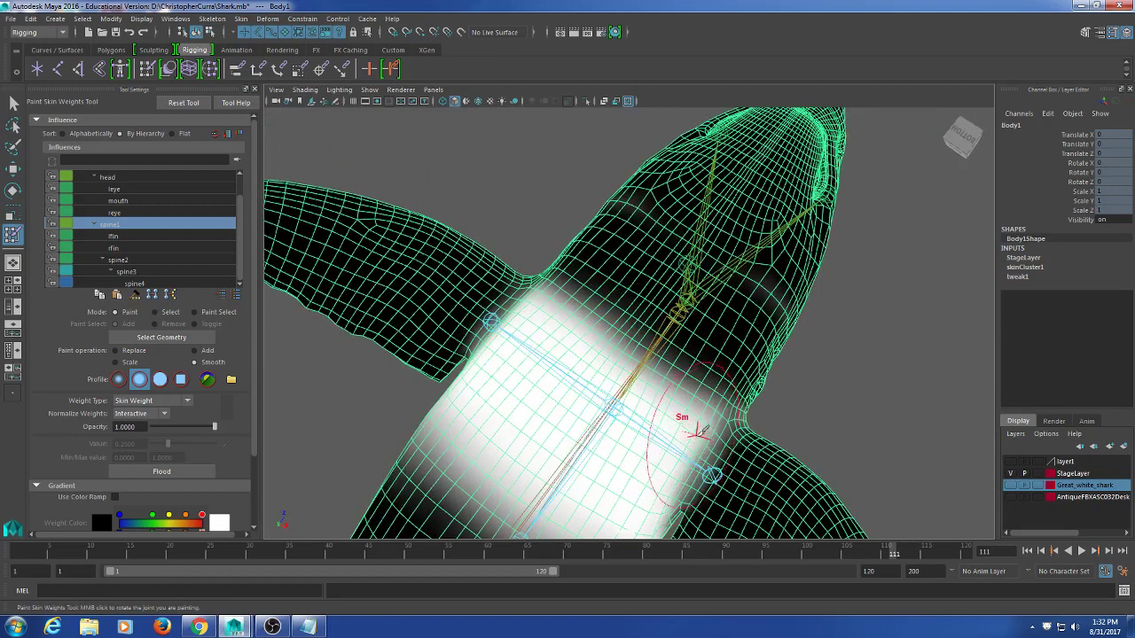
pyautogui.keyDown('alt'); pyautogui.moveTo(700, 431); pyautogui.dragTo(610, 260); pyautogui.keyUp('alt')
# - Continue smoothing the front edge of the spine1 weights on the shark's right side and over its back
pyautogui.keyDown('alt'); pyautogui.moveTo(640, 388); pyautogui.dragTo(656, 312); pyautogui.keyUp('alt')
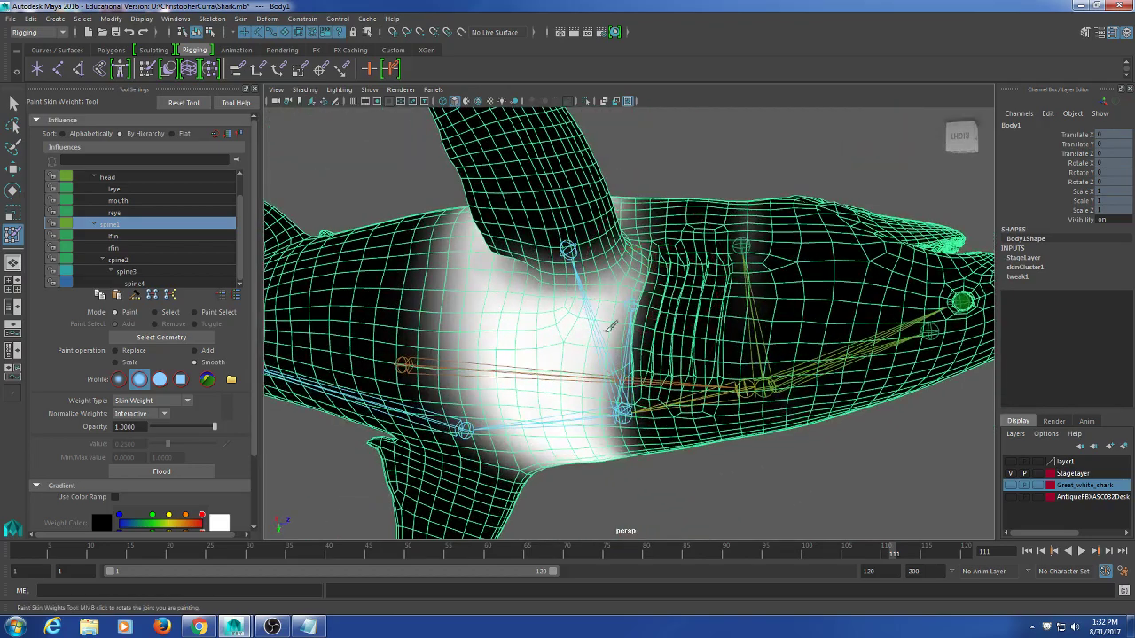
pyautogui.keyDown('alt'); pyautogui.moveTo(621, 450); pyautogui.dragTo(614, 348); pyautogui.keyUp('alt')
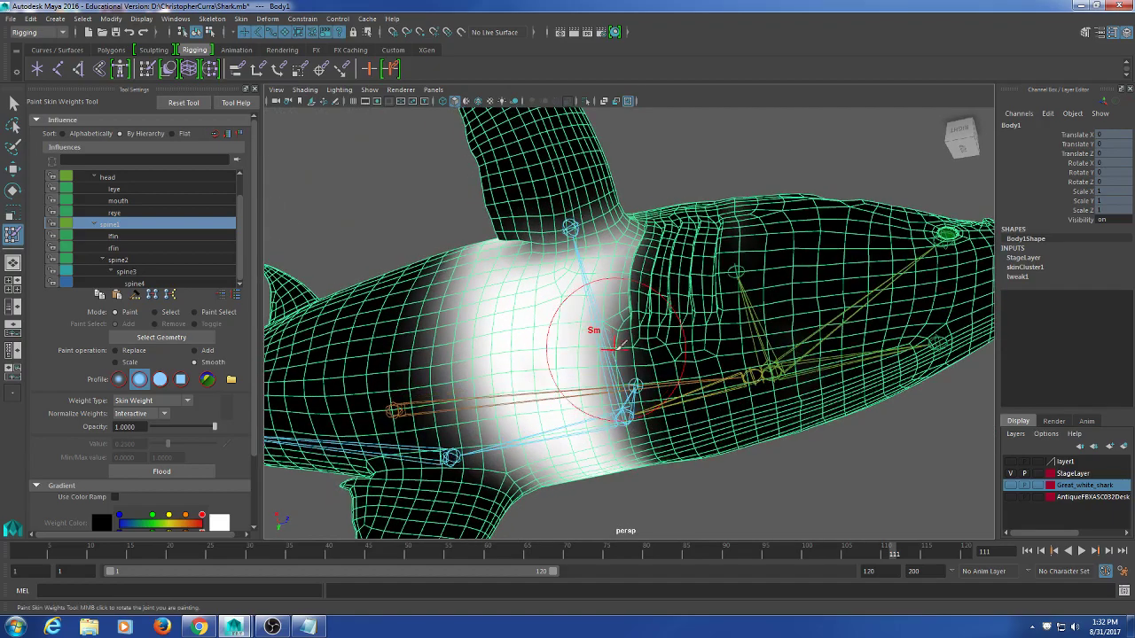
pyautogui.keyDown('alt'); pyautogui.moveTo(603, 421); pyautogui.dragTo(598, 266); pyautogui.keyUp('alt')
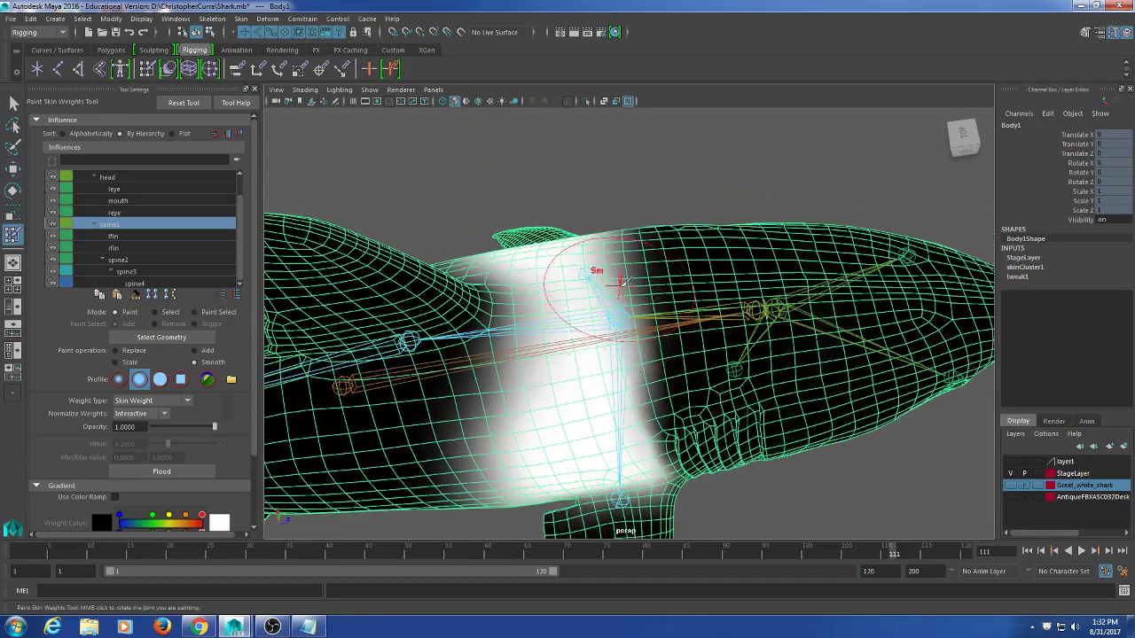
pyautogui.keyDown('alt'); pyautogui.moveTo(631, 380); pyautogui.dragTo(592, 377); pyautogui.keyUp('alt')
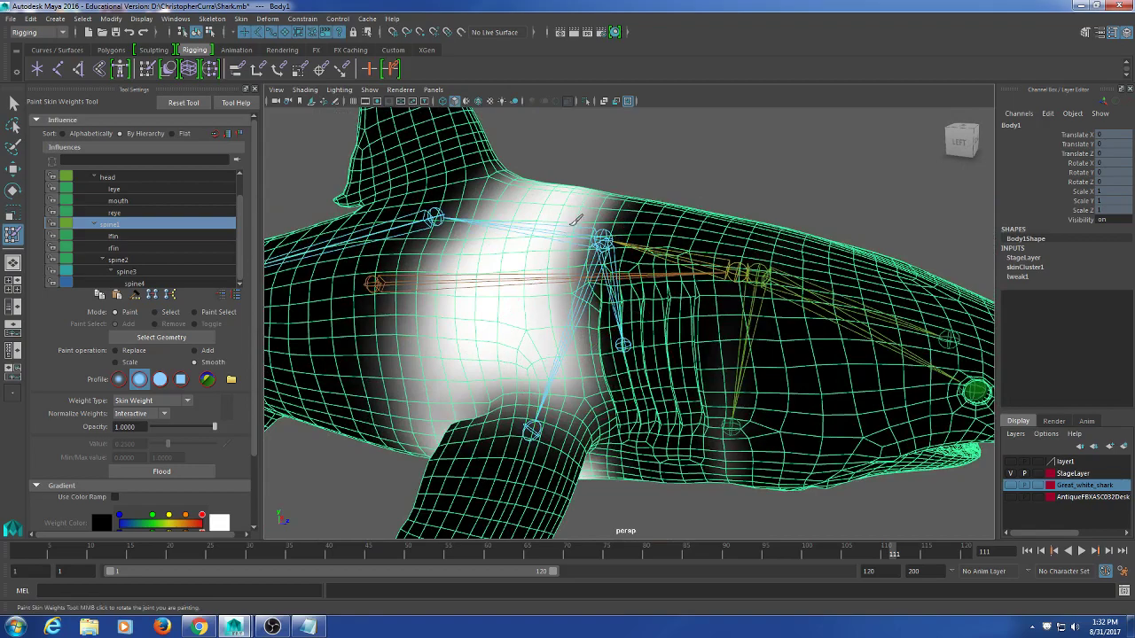
# - Set the paint operation to Replace with value 0 and clear stray spine1 weights from the gill and head area
pyautogui.moveTo(587, 306)
pyautogui.keyDown('alt'); pyautogui.mouseDown()
pyautogui.moveTo(608, 382)
pyautogui.moveTo(616, 308)
pyautogui.moveTo(628, 306)
pyautogui.moveTo(646, 368)
pyautogui.moveTo(679, 408)
pyautogui.mouseUp(); pyautogui.keyUp('alt')
pyautogui.scroll(-3, 628, 307)
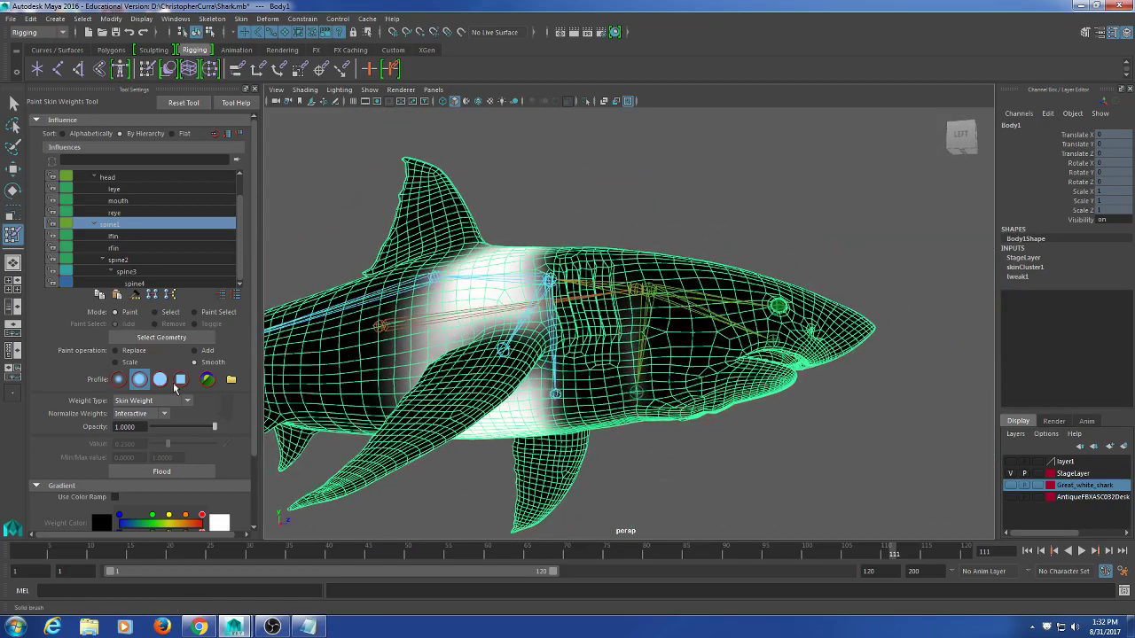
pyautogui.click(133, 352)
pyautogui.moveTo(169, 444); pyautogui.dragTo(152, 444)
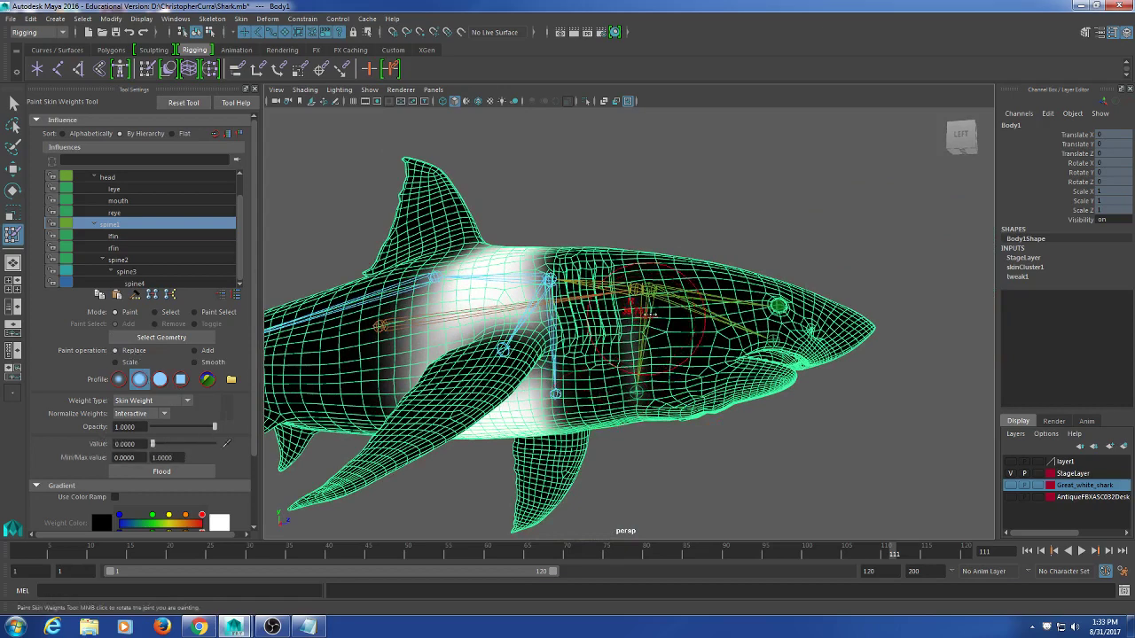
pyautogui.moveTo(637, 312)
pyautogui.keyDown('alt'); pyautogui.mouseDown()
pyautogui.moveTo(631, 286)
pyautogui.moveTo(652, 280)
pyautogui.mouseUp(); pyautogui.keyUp('alt')
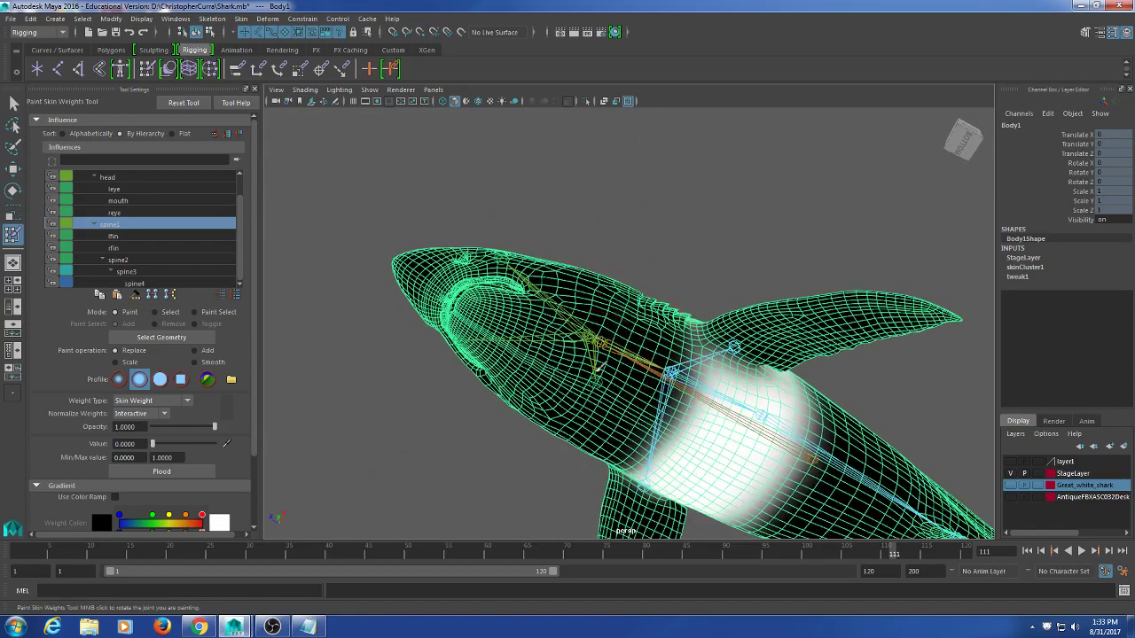
pyautogui.keyDown('alt'); pyautogui.moveTo(598, 367); pyautogui.dragTo(612, 377); pyautogui.keyUp('alt')
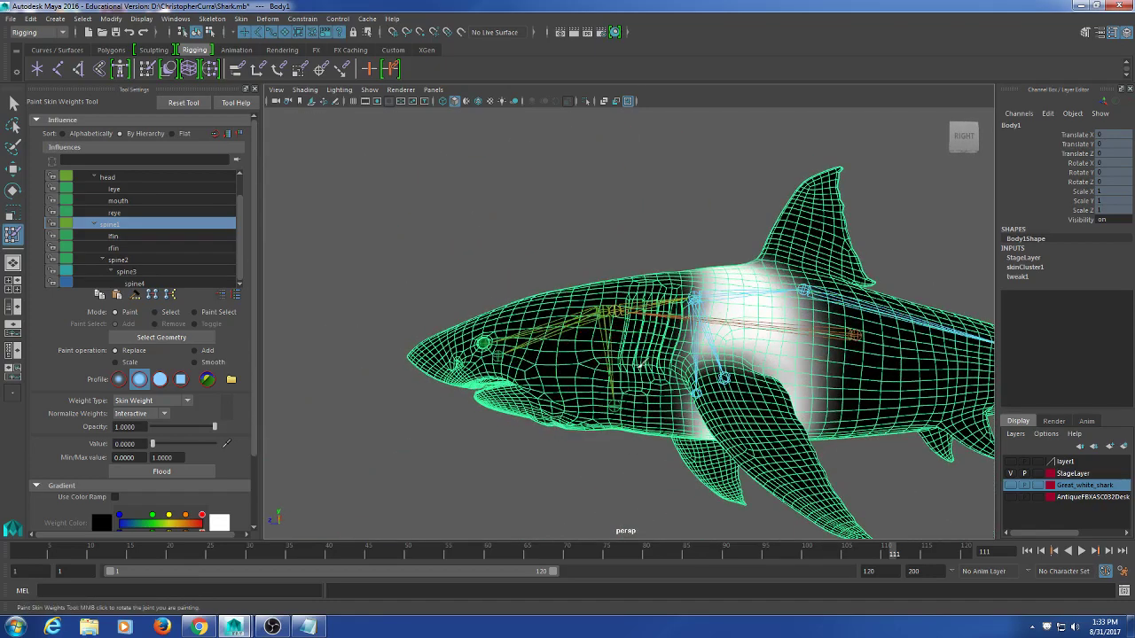
pyautogui.scroll(4, 626, 364)
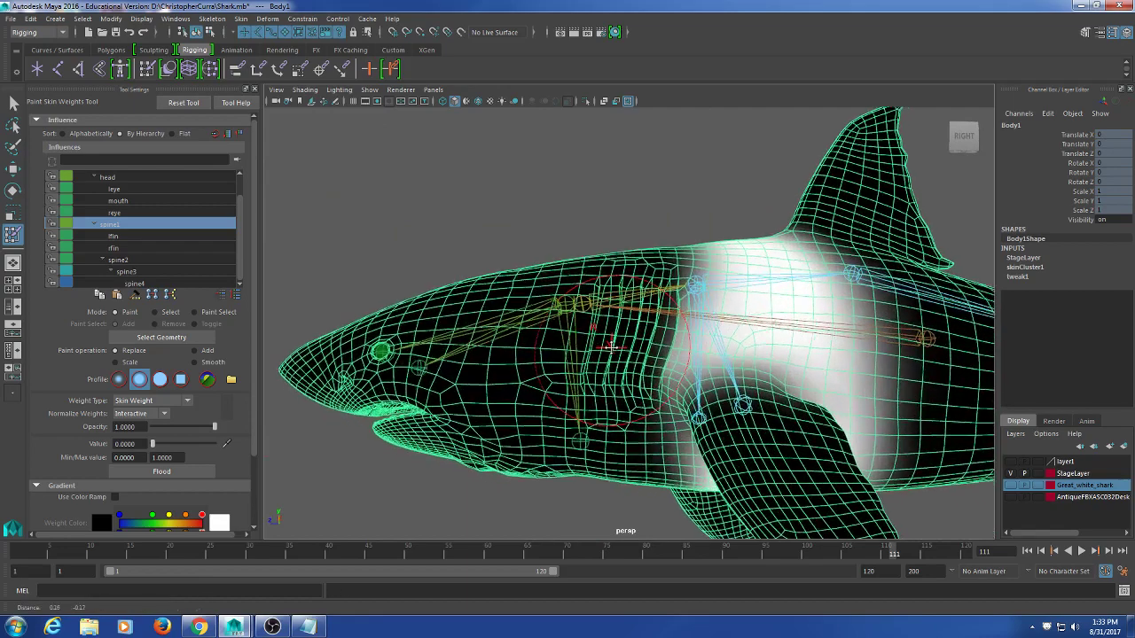
pyautogui.keyDown('alt'); pyautogui.moveTo(572, 323); pyautogui.dragTo(578, 325); pyautogui.keyUp('alt')
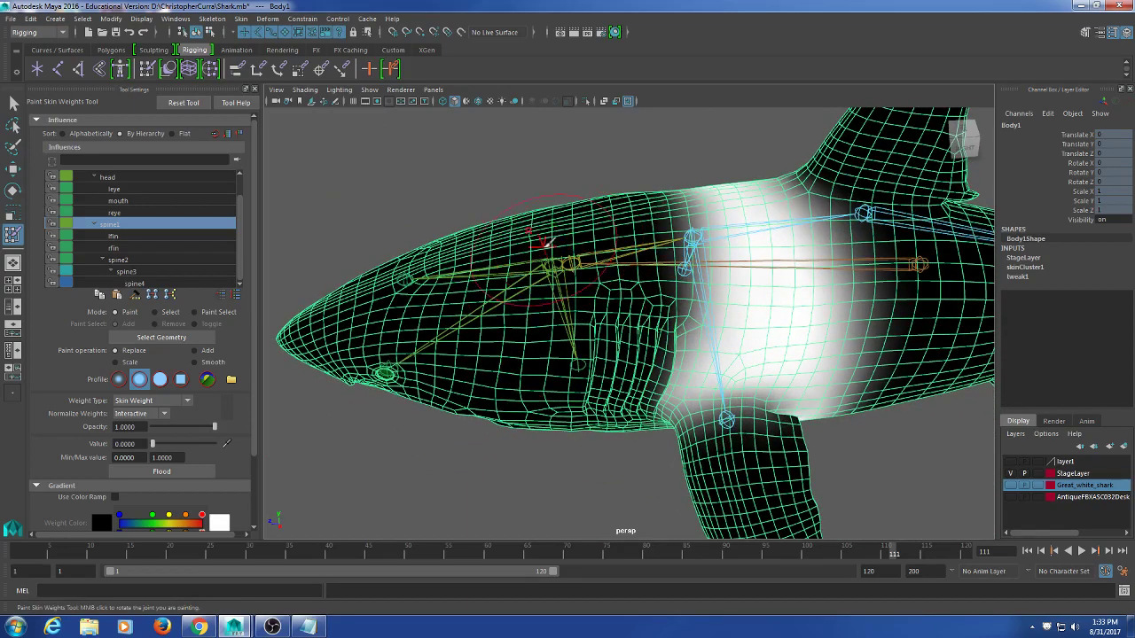
# - Select the spine1 joint above the pectoral fins and rotate it to test the body deformation
pyautogui.click(15, 103)
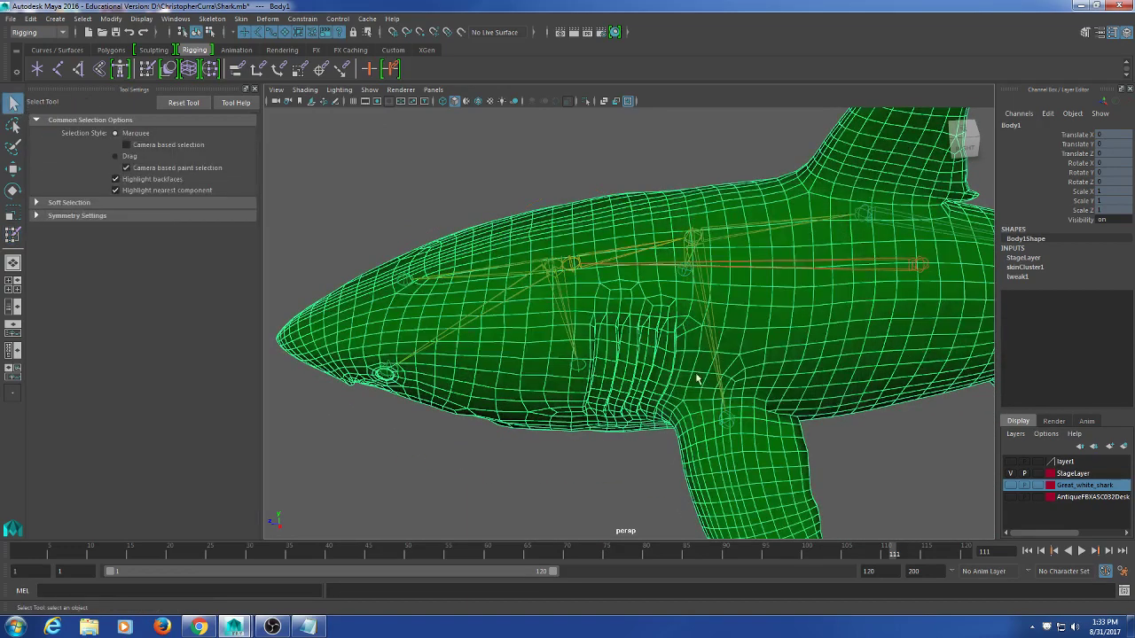
pyautogui.keyDown('alt'); pyautogui.moveTo(693, 248); pyautogui.dragTo(689, 350); pyautogui.keyUp('alt')
pyautogui.click(645, 268)
pyautogui.click(649, 245)
pyautogui.press('e')
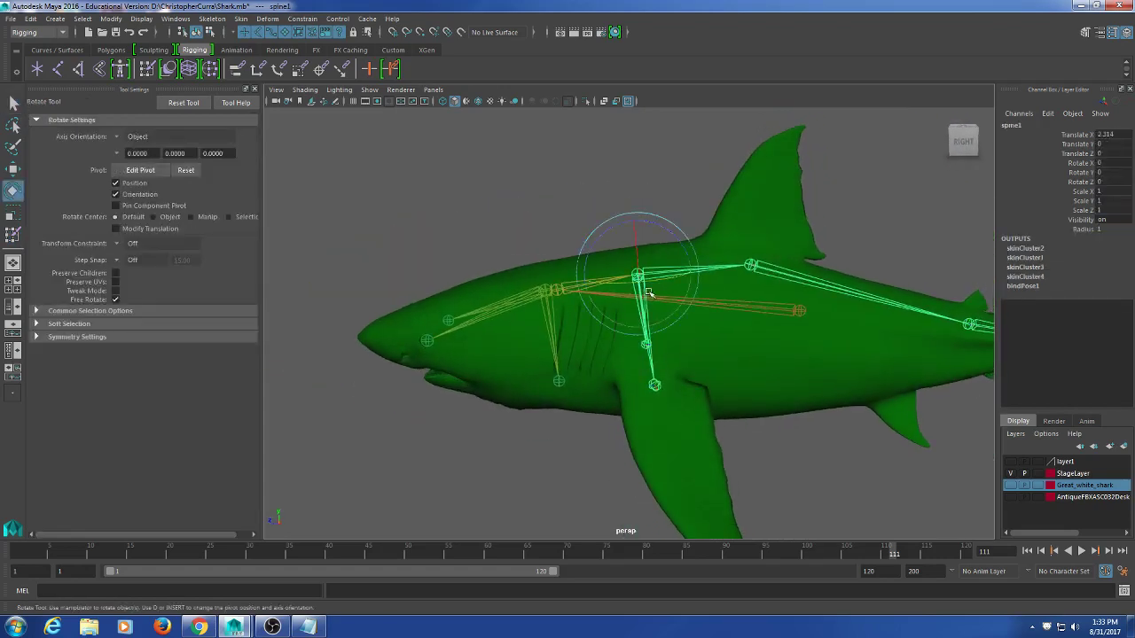
pyautogui.moveTo(652, 281); pyautogui.dragTo(590, 292)
pyautogui.click(609, 316)
# - Undo the last test change, select the head joint and rotate it to test the head deformation
pyautogui.click(574, 287)
pyautogui.hotkey('ctrl', 'z')
pyautogui.press('Up')
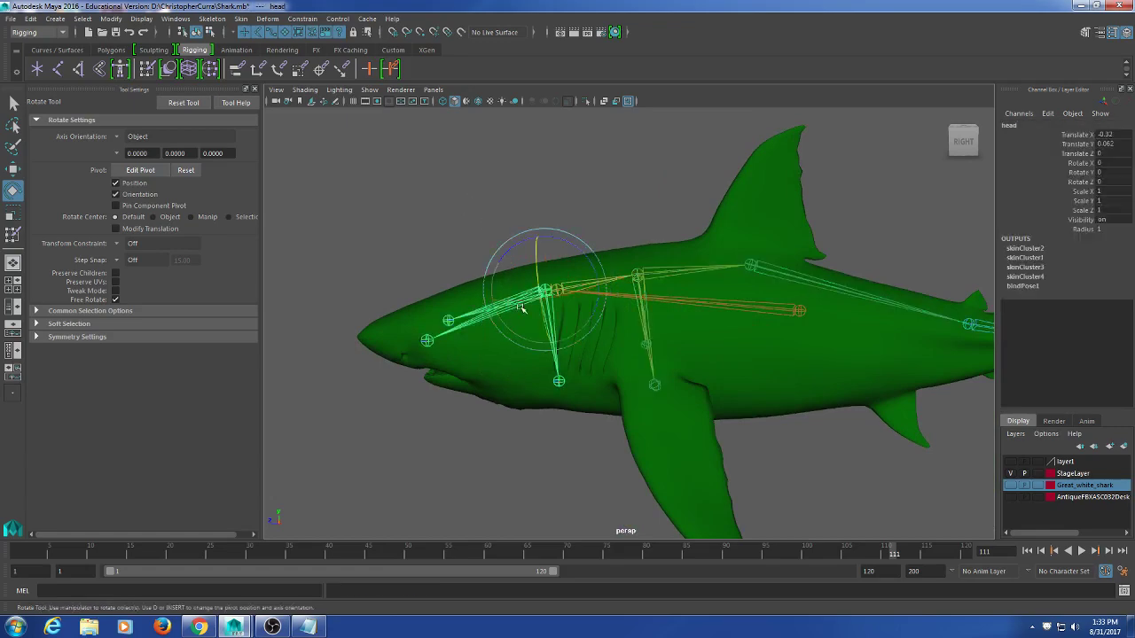
pyautogui.moveTo(523, 308); pyautogui.dragTo(527, 398)
# - Reopen Paint Skin Weights on the body, choose the head influence and paint the grey cheek area with Replace at value 1
pyautogui.click(526, 398)
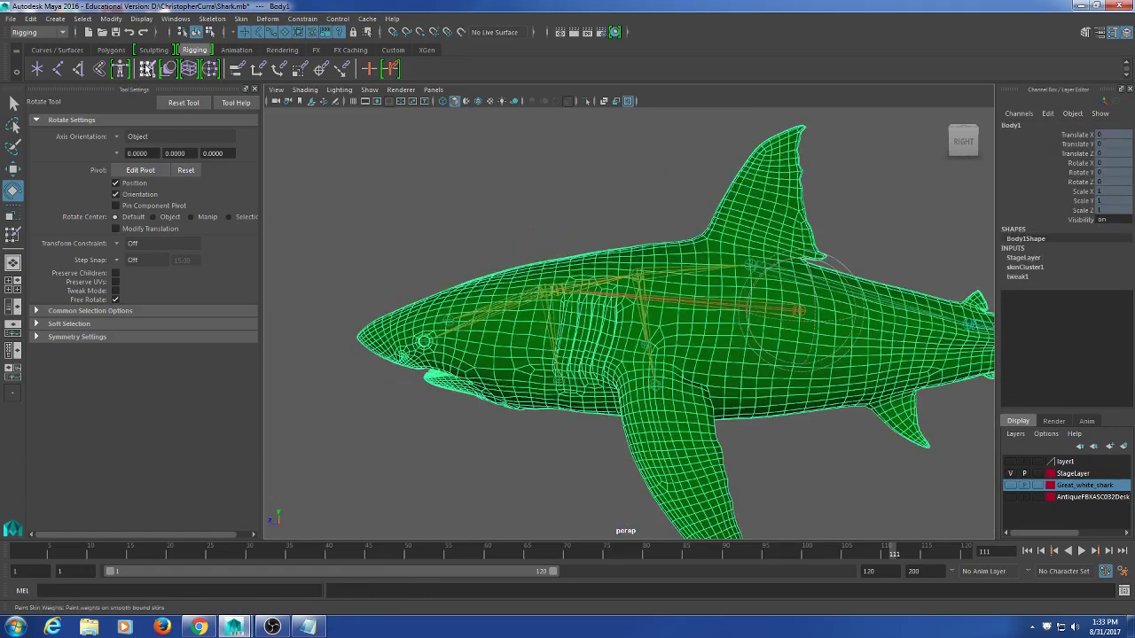
pyautogui.click(147, 71)
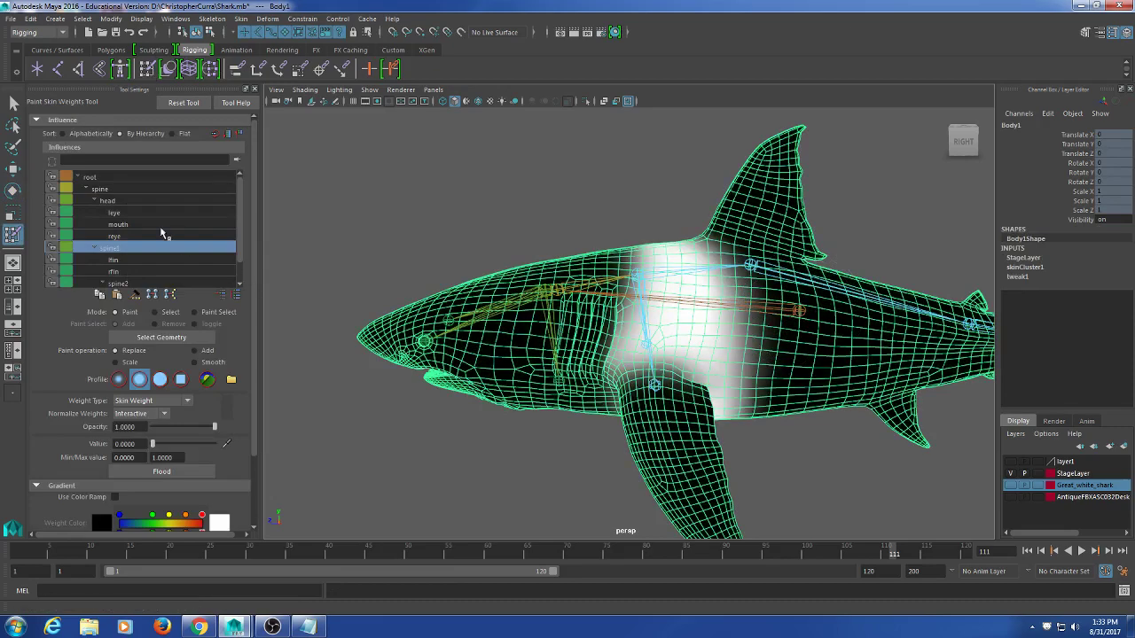
pyautogui.click(148, 196)
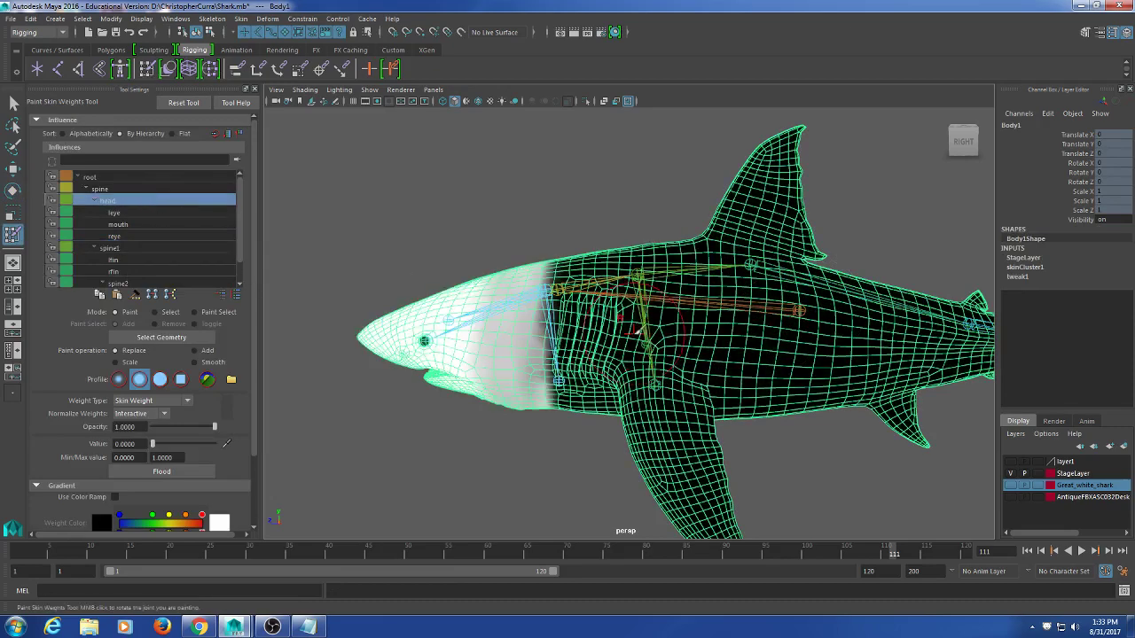
pyautogui.scroll(5, 636, 328)
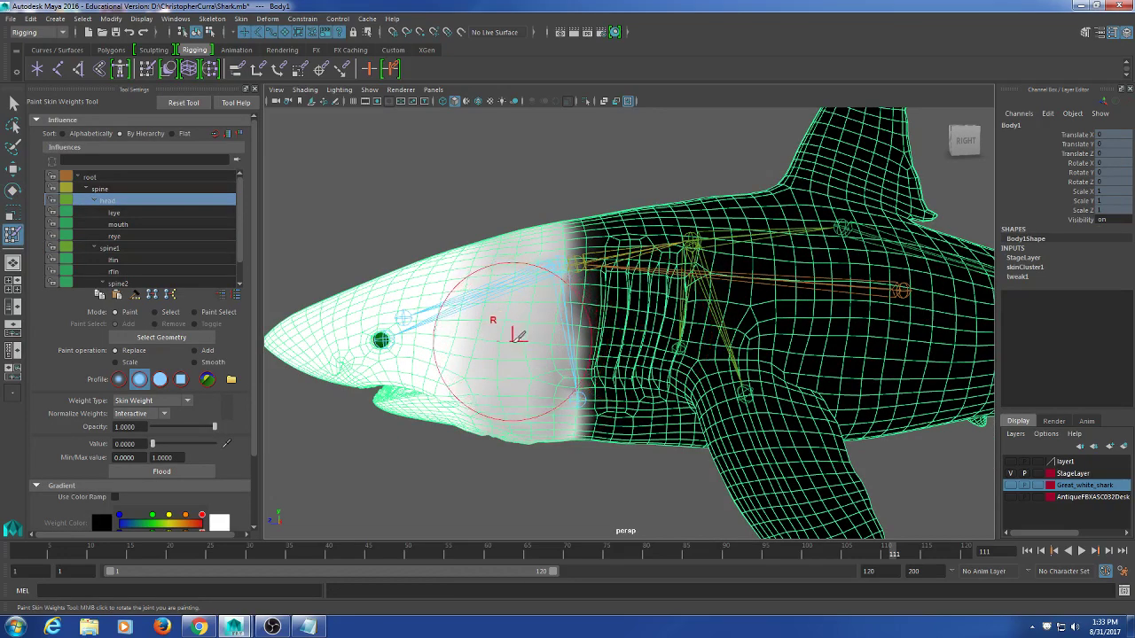
pyautogui.moveTo(519, 335)
pyautogui.keyDown('alt'); pyautogui.mouseDown()
pyautogui.moveTo(529, 266)
pyautogui.moveTo(514, 322)
pyautogui.mouseUp(); pyautogui.keyUp('alt')
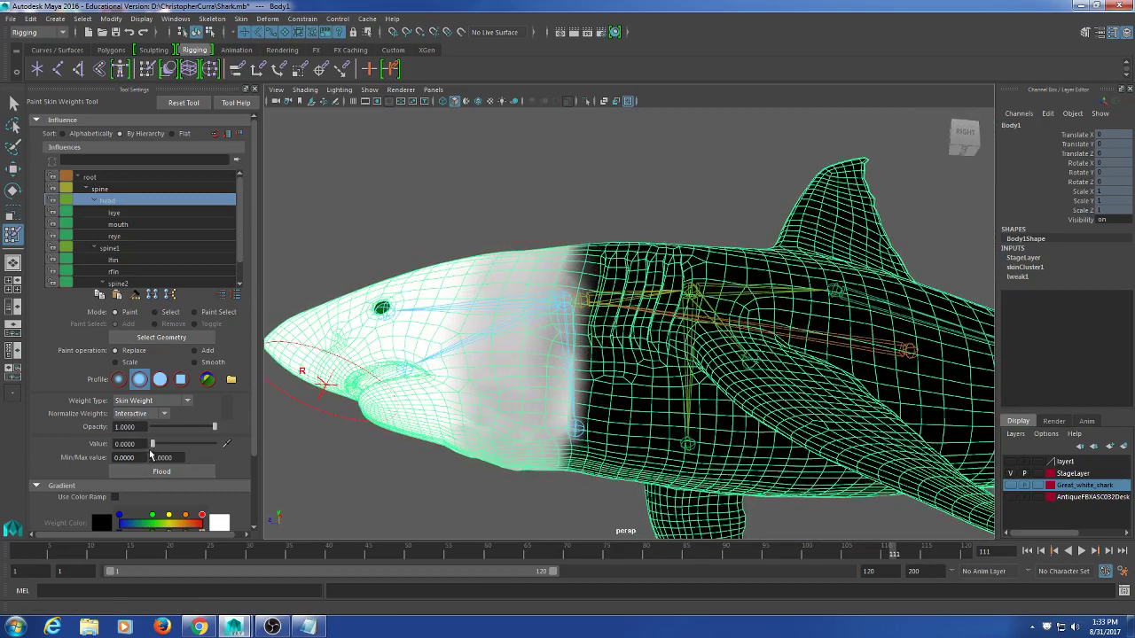
pyautogui.moveTo(479, 245); pyautogui.dragTo(517, 127)
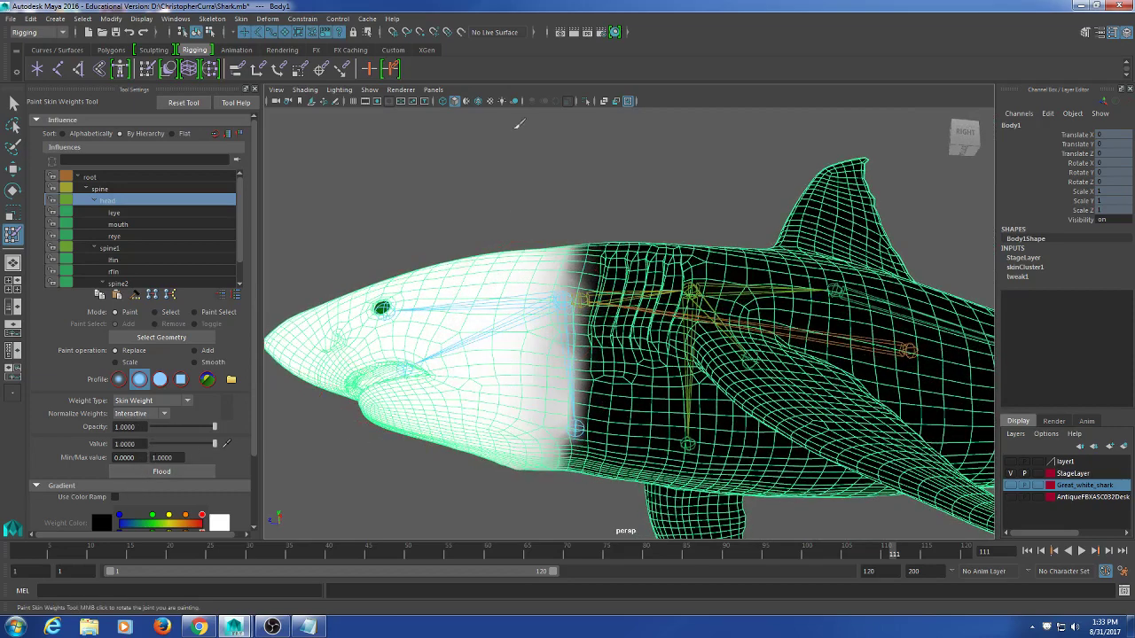
# - Fill the remaining partial head weights along the throat and the other side of the head at value 1
pyautogui.moveTo(548, 390); pyautogui.dragTo(550, 163)
pyautogui.keyDown('alt'); pyautogui.moveTo(535, 304); pyautogui.dragTo(530, 327); pyautogui.keyUp('alt')
pyautogui.moveTo(508, 370)
pyautogui.keyDown('alt'); pyautogui.mouseDown()
pyautogui.moveTo(535, 375)
pyautogui.moveTo(508, 382)
pyautogui.mouseUp(); pyautogui.keyUp('alt')
pyautogui.moveTo(464, 235); pyautogui.dragTo(468, 463)
pyautogui.moveTo(499, 185)
pyautogui.keyDown('alt'); pyautogui.mouseDown()
pyautogui.moveTo(514, 261)
pyautogui.moveTo(506, 336)
pyautogui.moveTo(499, 261)
pyautogui.moveTo(454, 186)
pyautogui.moveTo(443, 253)
pyautogui.mouseUp(); pyautogui.keyUp('alt')
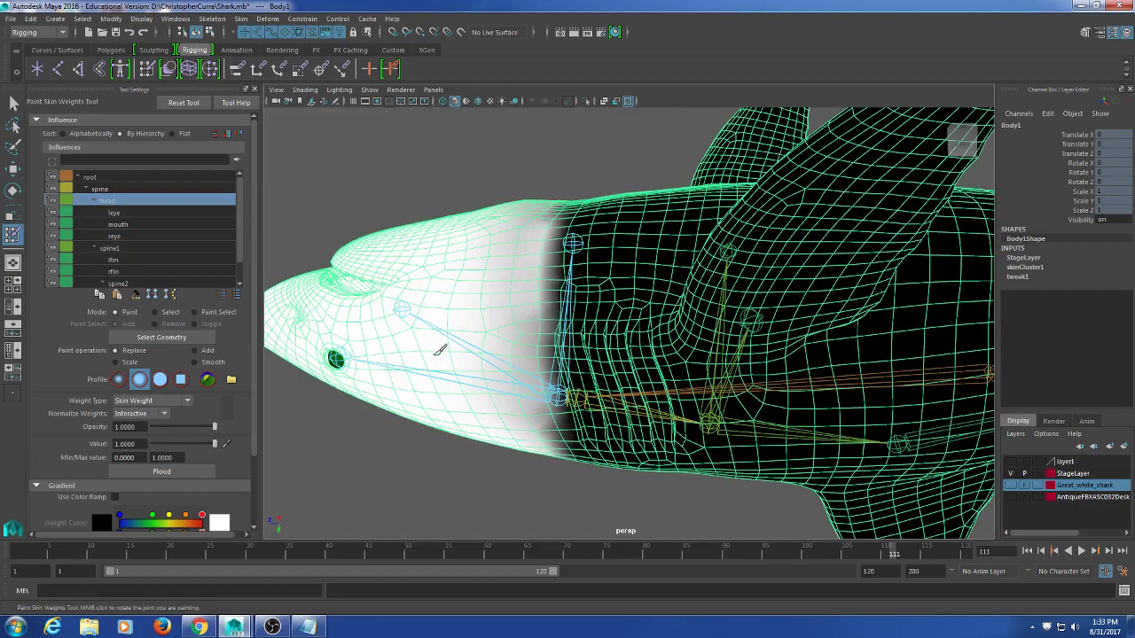
# - Paint full head weights at value 1 across the underside and right side up to the front of the gills
pyautogui.keyDown('alt'); pyautogui.moveTo(459, 437); pyautogui.dragTo(463, 296); pyautogui.keyUp('alt')
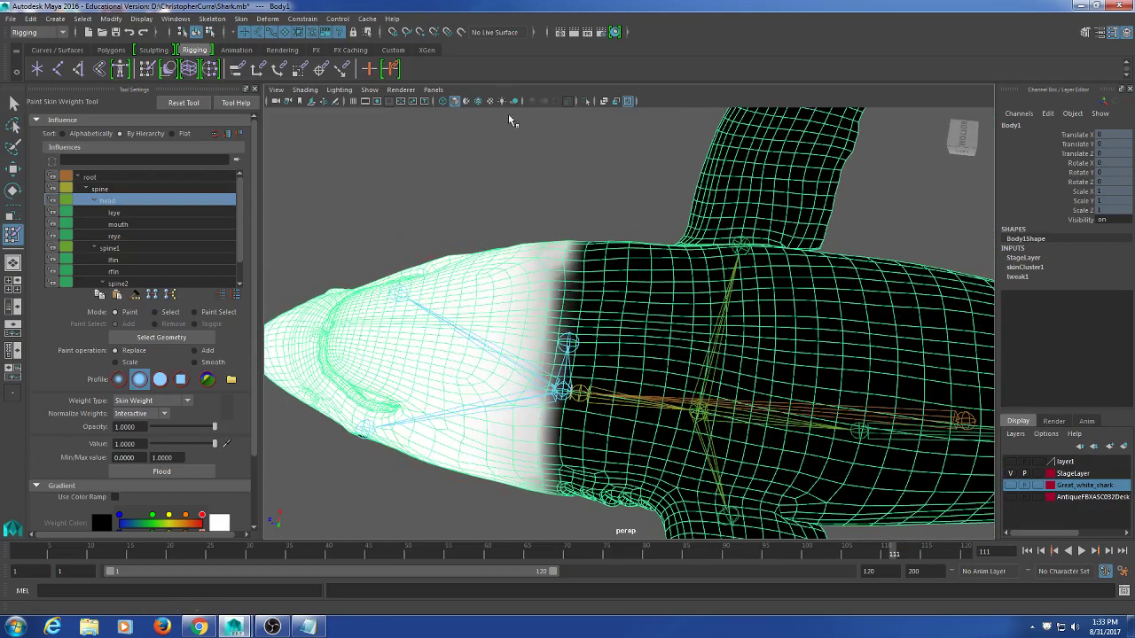
pyautogui.keyDown('alt'); pyautogui.moveTo(507, 229); pyautogui.dragTo(471, 289); pyautogui.keyUp('alt')
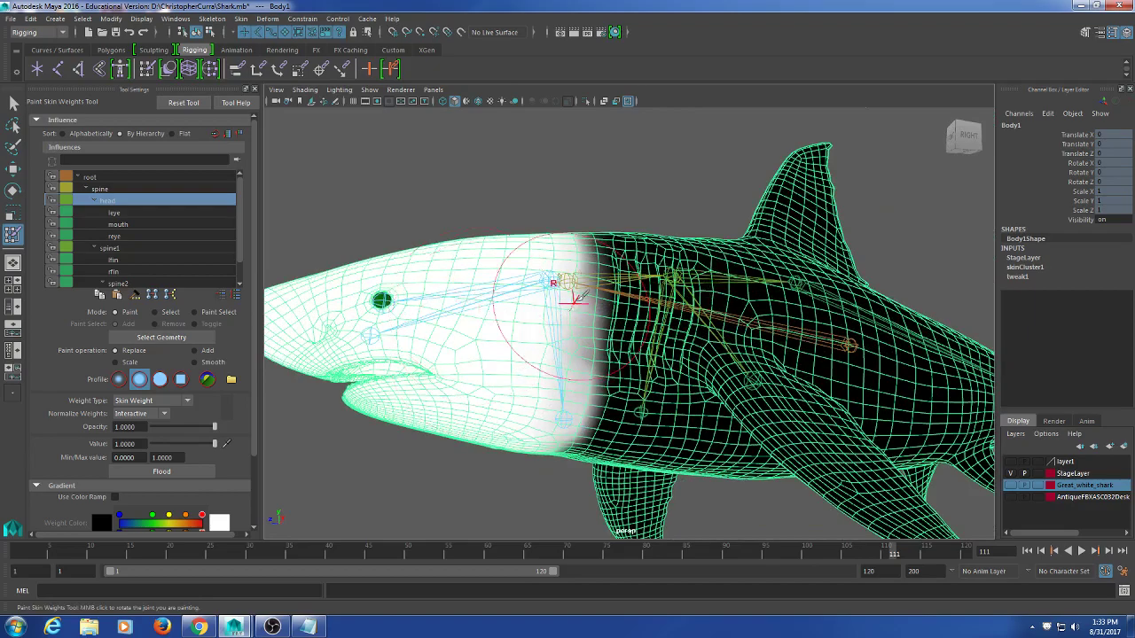
pyautogui.keyDown('alt'); pyautogui.moveTo(507, 355); pyautogui.dragTo(590, 310); pyautogui.keyUp('alt')
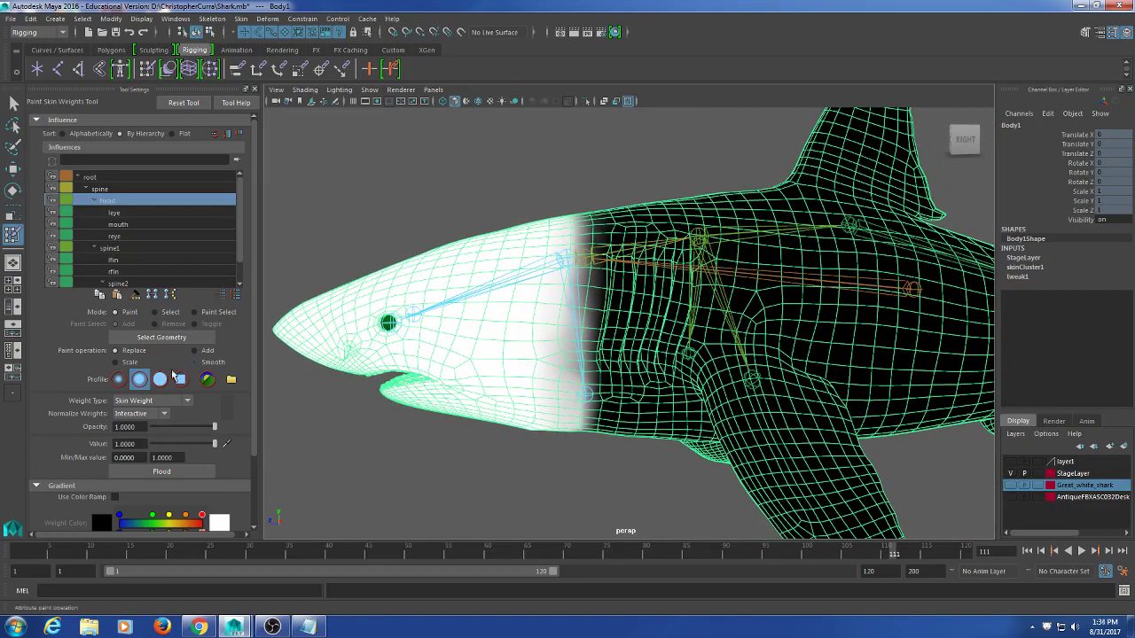
# - Switch the paint operation to Smooth and soften the head-weight boundary in front of the gills all around the body
pyautogui.click(211, 362)
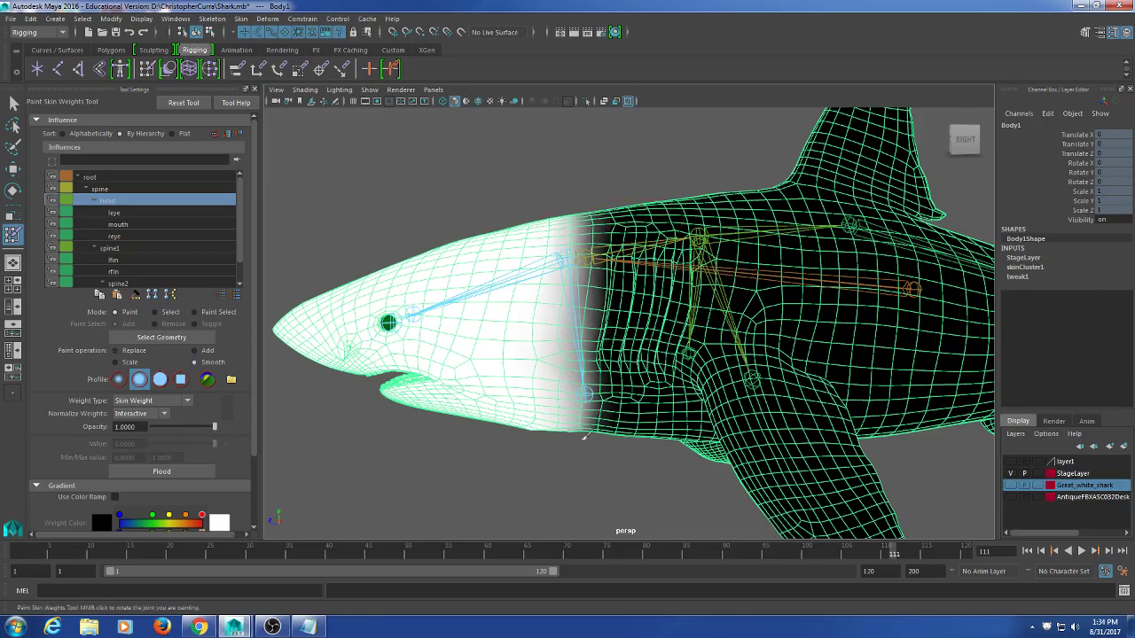
pyautogui.keyDown('alt'); pyautogui.moveTo(578, 226); pyautogui.dragTo(540, 198); pyautogui.keyUp('alt')
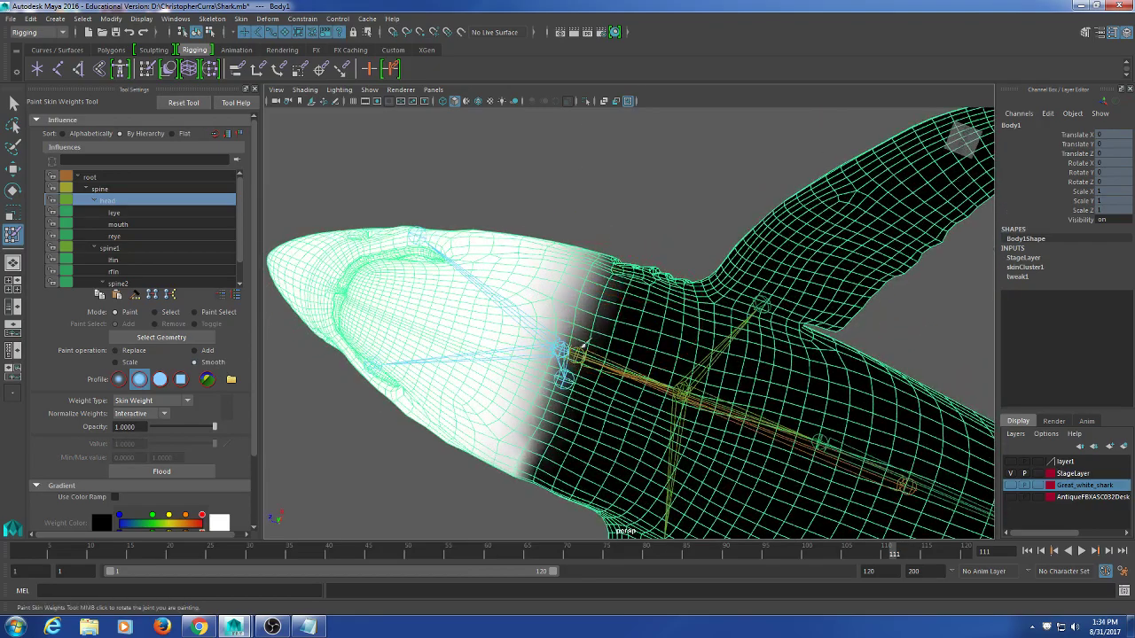
pyautogui.keyDown('alt'); pyautogui.moveTo(683, 338); pyautogui.dragTo(633, 299); pyautogui.keyUp('alt')
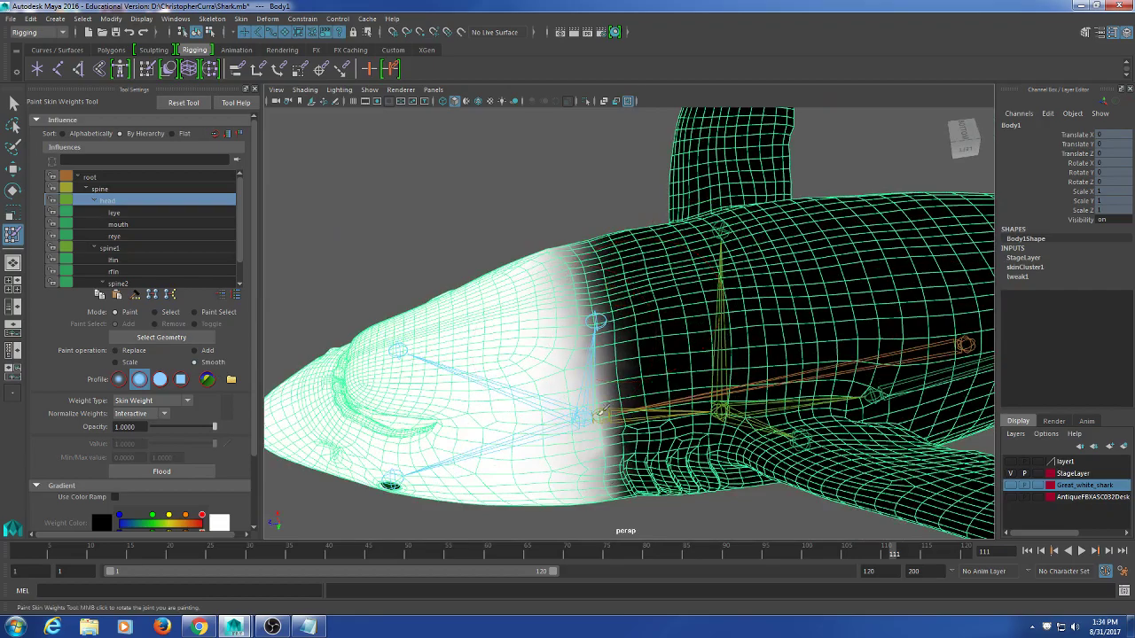
pyautogui.moveTo(603, 444)
pyautogui.keyDown('alt'); pyautogui.mouseDown()
pyautogui.moveTo(532, 428)
pyautogui.moveTo(585, 439)
pyautogui.moveTo(640, 337)
pyautogui.moveTo(653, 213)
pyautogui.mouseUp(); pyautogui.keyUp('alt')
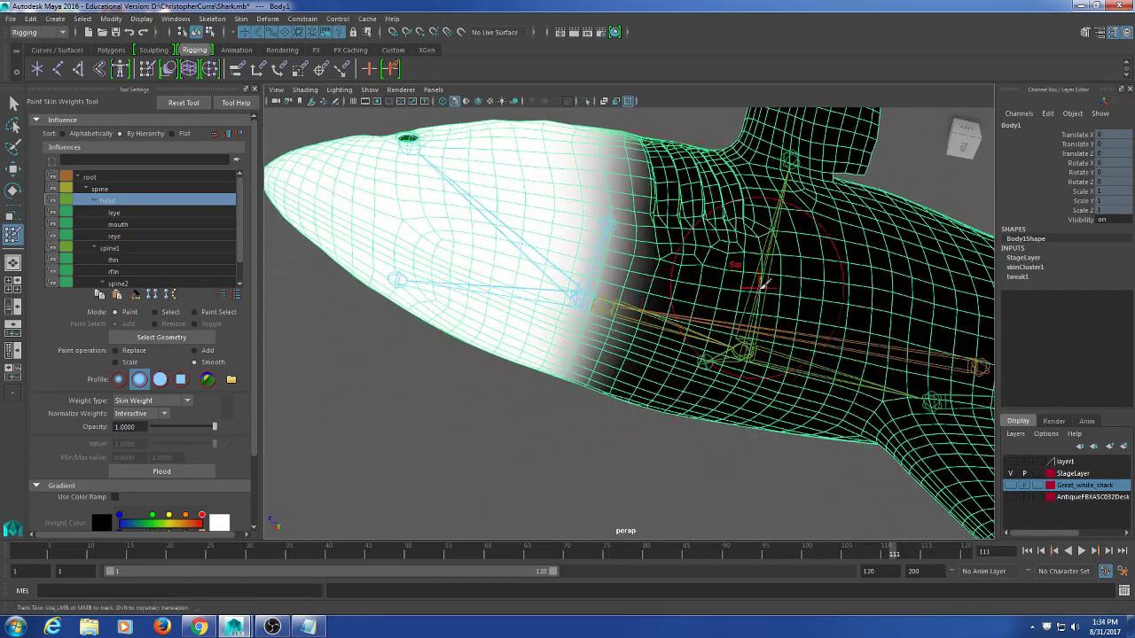
pyautogui.keyDown('alt'); pyautogui.moveTo(763, 282); pyautogui.dragTo(585, 266); pyautogui.keyUp('alt')
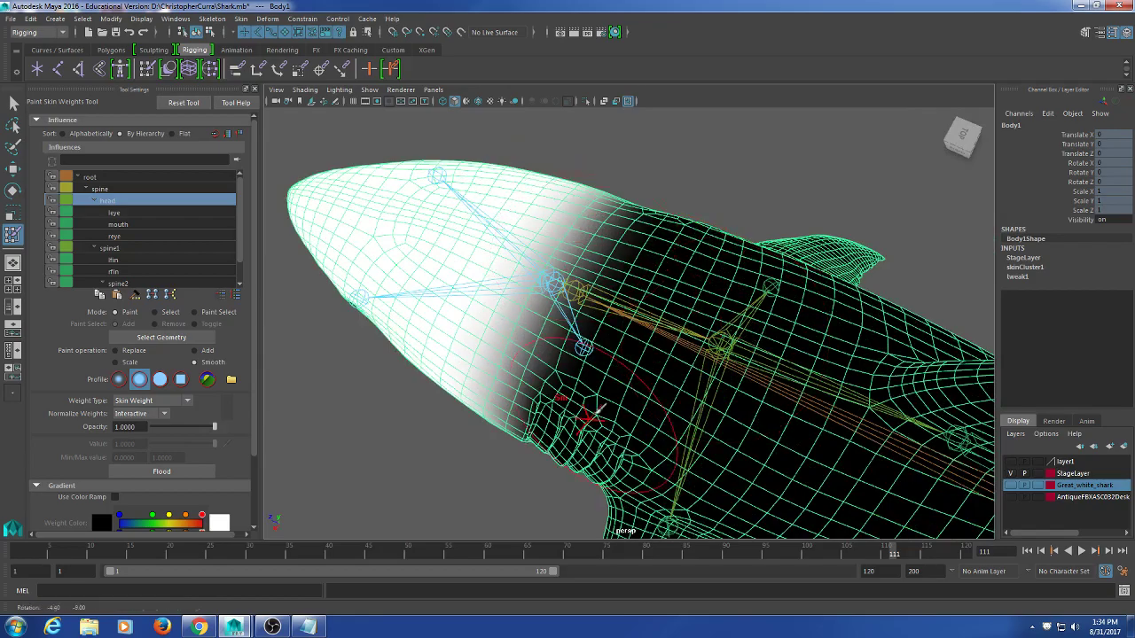
pyautogui.keyDown('alt'); pyautogui.moveTo(599, 410); pyautogui.dragTo(600, 202); pyautogui.keyUp('alt')
pyautogui.keyDown('alt'); pyautogui.moveTo(609, 387); pyautogui.dragTo(764, 372); pyautogui.keyUp('alt')
pyautogui.keyDown('alt'); pyautogui.moveTo(764, 373); pyautogui.dragTo(731, 394, button='middle'); pyautogui.keyUp('alt')
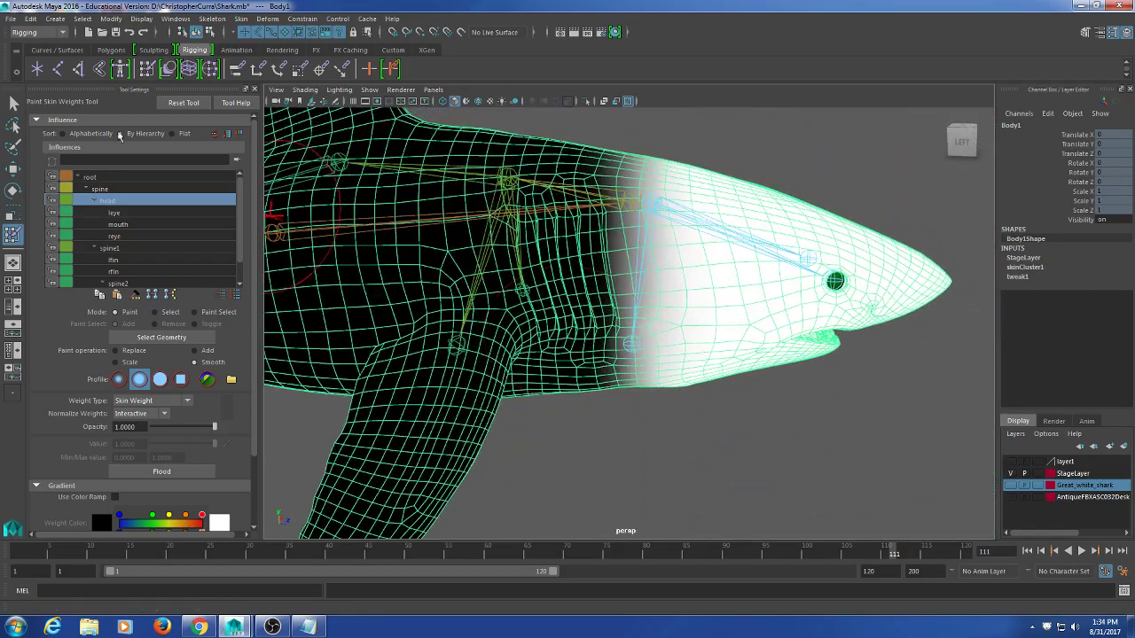
# - Select the head joint, rotate it to test the deformation from several sides, and undo the rotations
pyautogui.click(11, 104)
pyautogui.click(694, 233)
pyautogui.moveTo(845, 336)
pyautogui.keyDown('alt'); pyautogui.mouseDown()
pyautogui.moveTo(750, 353)
pyautogui.moveTo(688, 343)
pyautogui.mouseUp(); pyautogui.keyUp('alt')
pyautogui.press('e')
pyautogui.moveTo(682, 221); pyautogui.dragTo(615, 234)
pyautogui.hotkey('ctrl', 'z')
pyautogui.keyDown('alt'); pyautogui.moveTo(754, 266); pyautogui.dragTo(604, 243); pyautogui.keyUp('alt')
pyautogui.hotkey('ctrl', 'z')
pyautogui.scroll(-6, 636, 292)
pyautogui.moveTo(636, 291)
pyautogui.keyDown('alt'); pyautogui.mouseDown()
pyautogui.moveTo(671, 306)
pyautogui.moveTo(636, 274)
pyautogui.mouseUp(); pyautogui.keyUp('alt')
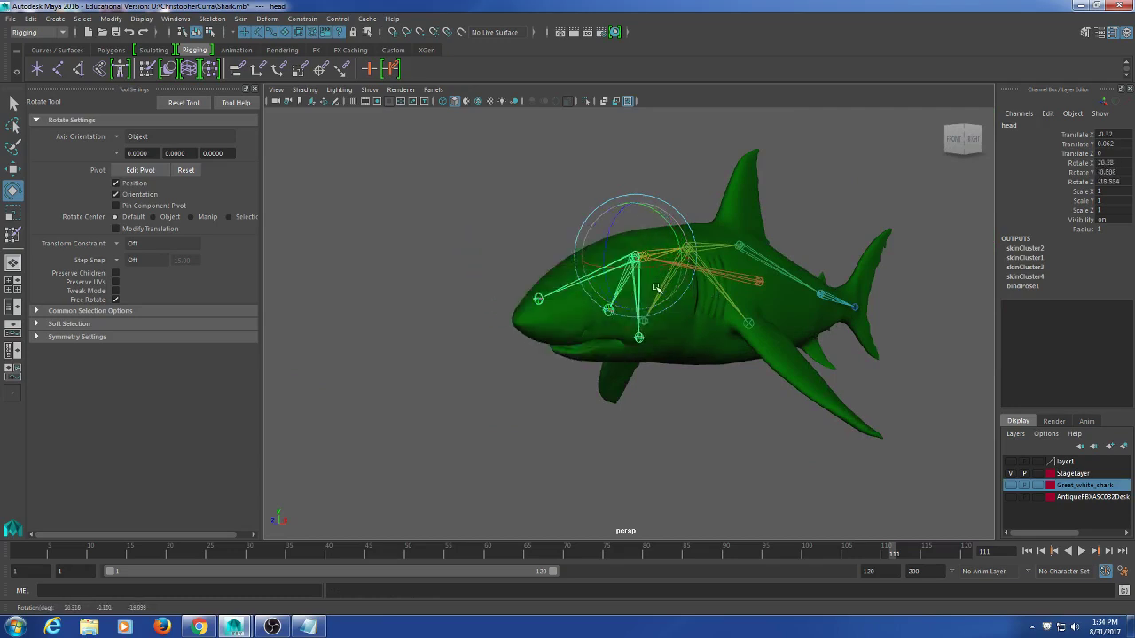
pyautogui.hotkey('ctrl', 'z')
pyautogui.keyDown('alt'); pyautogui.moveTo(600, 325); pyautogui.dragTo(776, 337); pyautogui.keyUp('alt')
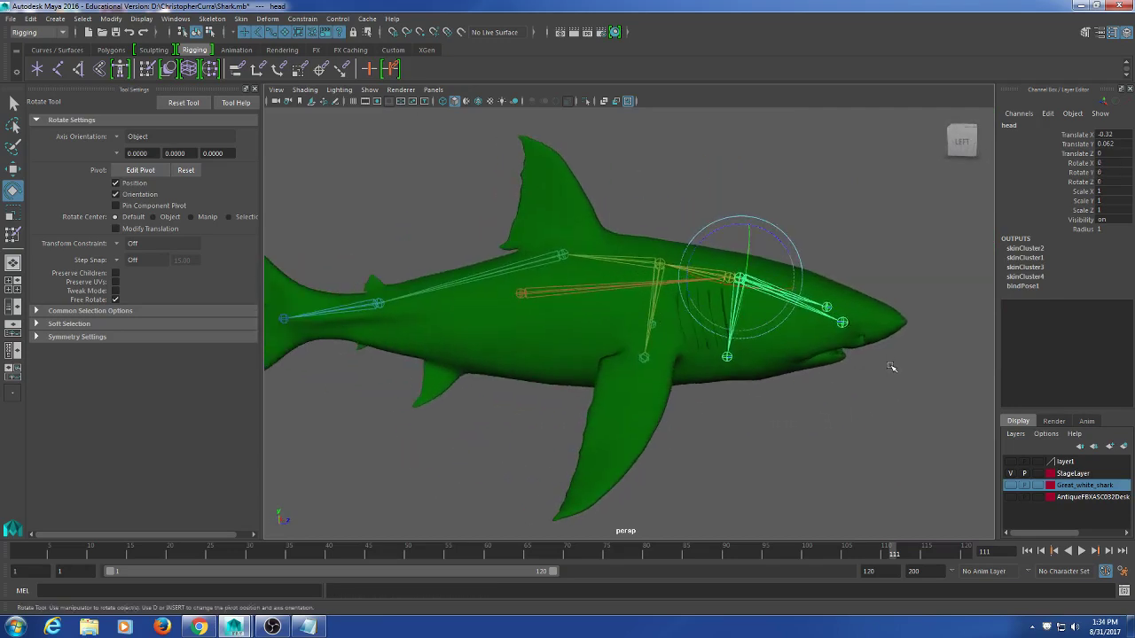
# - Rotate the spine1 joint and the joint behind it one at a time to test the body bend, undoing each rotation
pyautogui.press('Up')
pyautogui.press('Up')
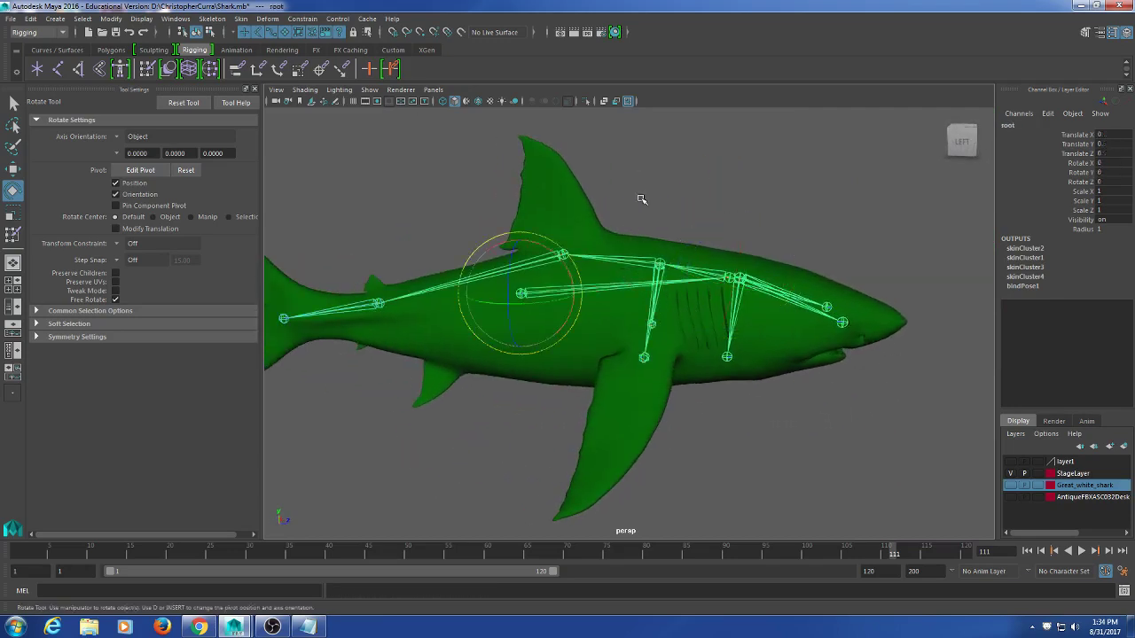
pyautogui.click(629, 264)
pyautogui.moveTo(641, 263); pyautogui.dragTo(645, 255)
pyautogui.hotkey('ctrl', 'z')
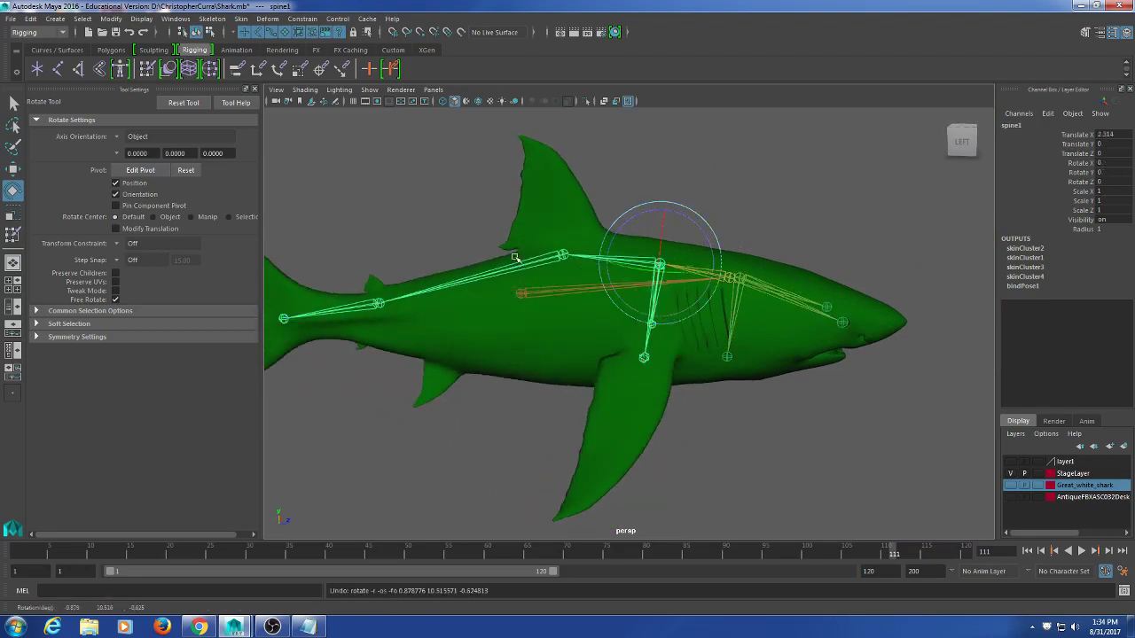
pyautogui.click(494, 272)
pyautogui.moveTo(537, 244); pyautogui.dragTo(535, 253)
pyautogui.hotkey('ctrl', 'z')
# - Rotate the spine3 joint to test the tail bend, undo the rotation, and clear the selection
pyautogui.keyDown('alt'); pyautogui.moveTo(398, 332); pyautogui.dragTo(507, 340, button='middle'); pyautogui.keyUp('alt')
pyautogui.click(454, 318)
pyautogui.moveTo(450, 316); pyautogui.dragTo(447, 293)
pyautogui.hotkey('ctrl', 'z')
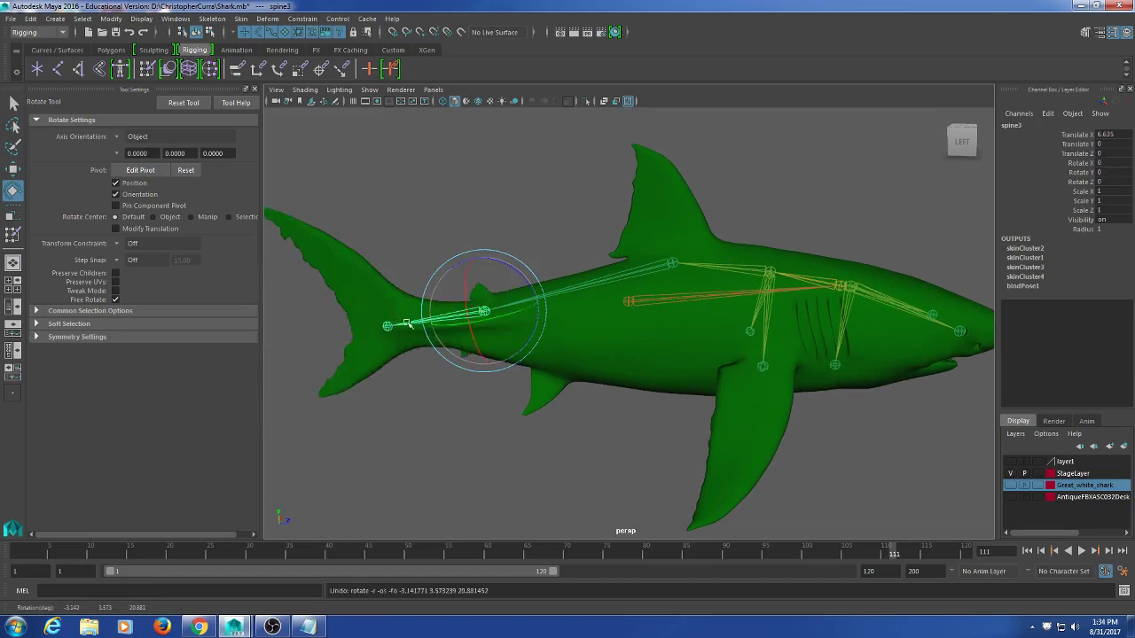
pyautogui.click(390, 325)
pyautogui.click(487, 470)
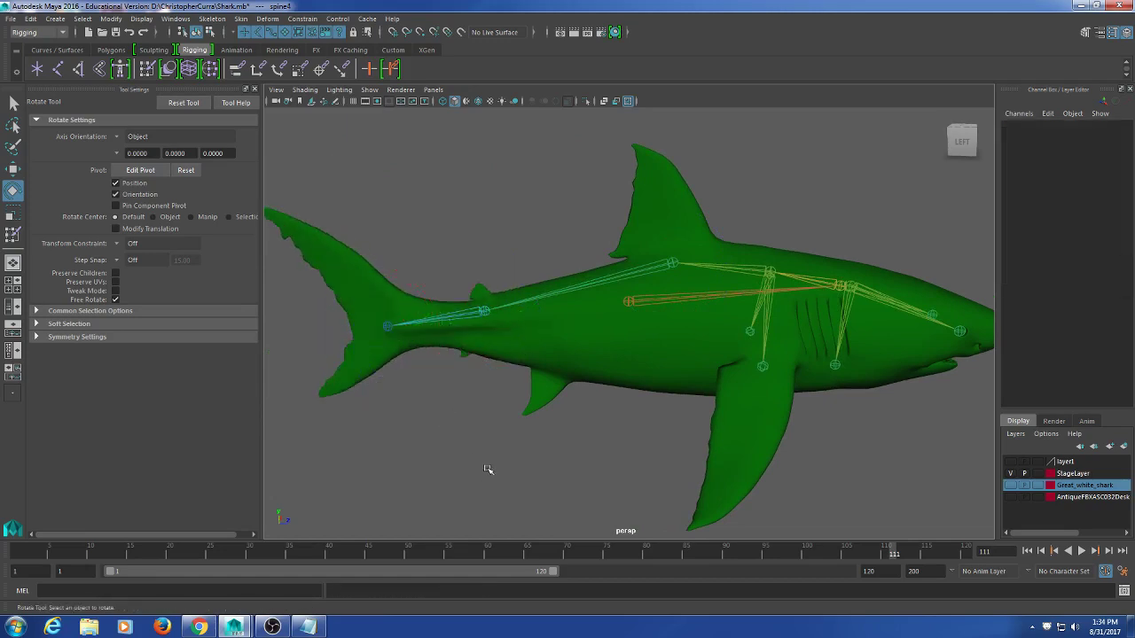
pyautogui.keyDown('alt'); pyautogui.moveTo(486, 470); pyautogui.dragTo(649, 401); pyautogui.keyUp('alt')
pyautogui.click(677, 356)
pyautogui.keyDown('alt'); pyautogui.moveTo(745, 372); pyautogui.dragTo(748, 345); pyautogui.keyUp('alt')
pyautogui.keyDown('shift'); pyautogui.click(727, 374); pyautogui.keyUp('shift')
pyautogui.hotkey('ctrl', 'z')
pyautogui.click(805, 395)
# - Move the right eye joint away from the head to test how the eye follows, undoing each move
pyautogui.scroll(3, 747, 390)
pyautogui.keyDown('alt'); pyautogui.moveTo(750, 378); pyautogui.dragTo(731, 371, button='middle'); pyautogui.keyUp('alt')
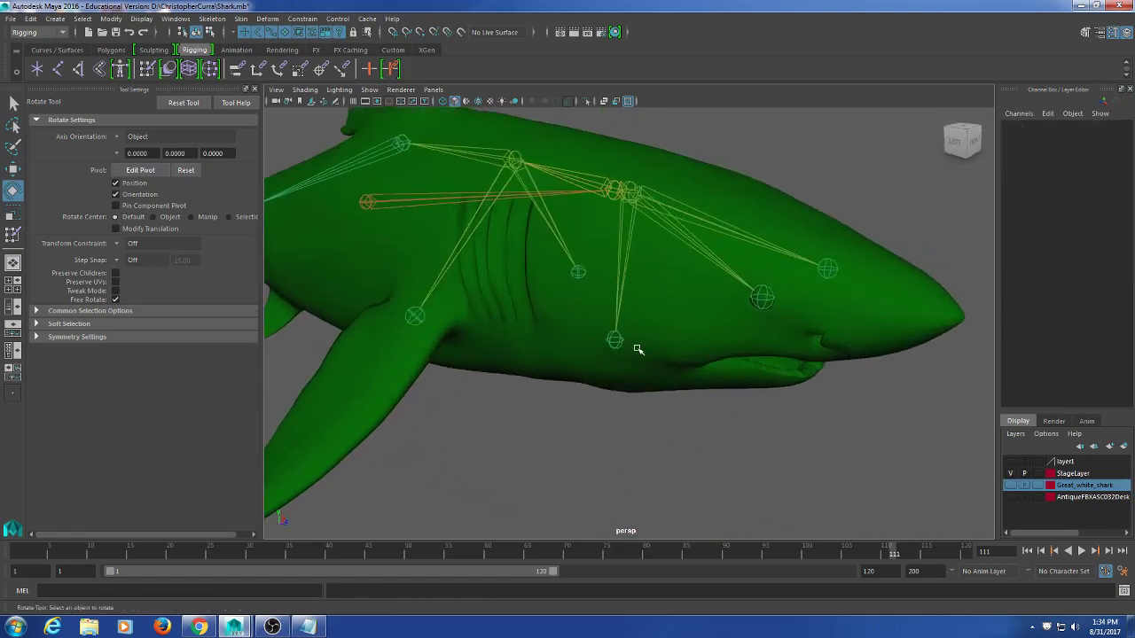
pyautogui.click(762, 298)
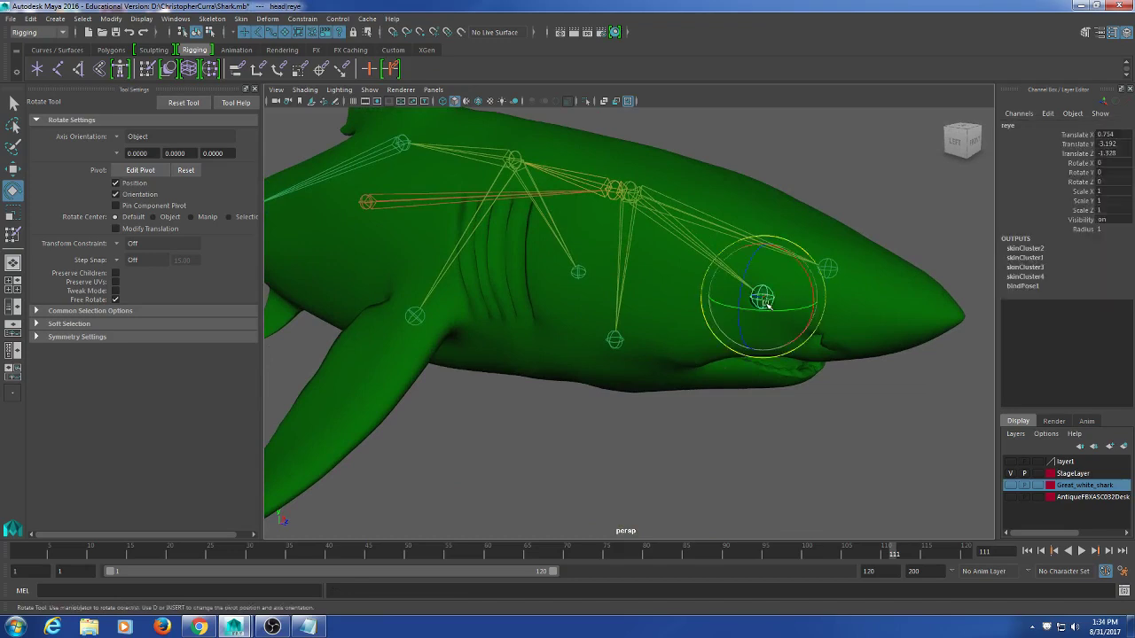
pyautogui.press('w')
pyautogui.moveTo(760, 299); pyautogui.dragTo(720, 311)
pyautogui.keyDown('alt'); pyautogui.moveTo(791, 342); pyautogui.dragTo(751, 342); pyautogui.keyUp('alt')
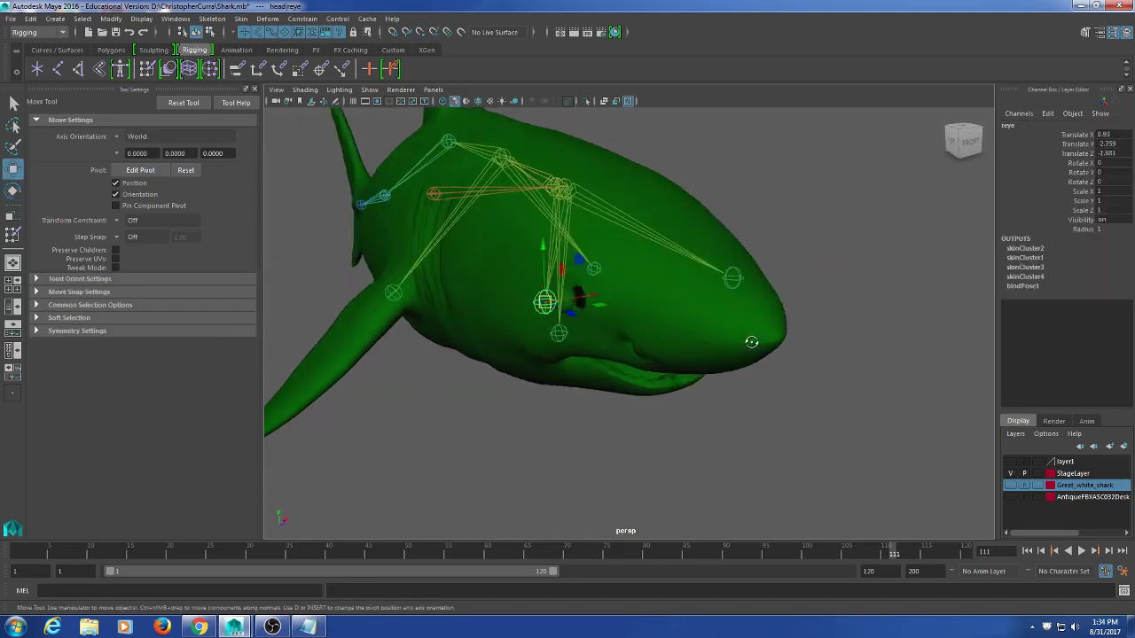
pyautogui.hotkey('ctrl', 'z')
pyautogui.moveTo(582, 298); pyautogui.dragTo(390, 493)
pyautogui.hotkey('ctrl', 'z')
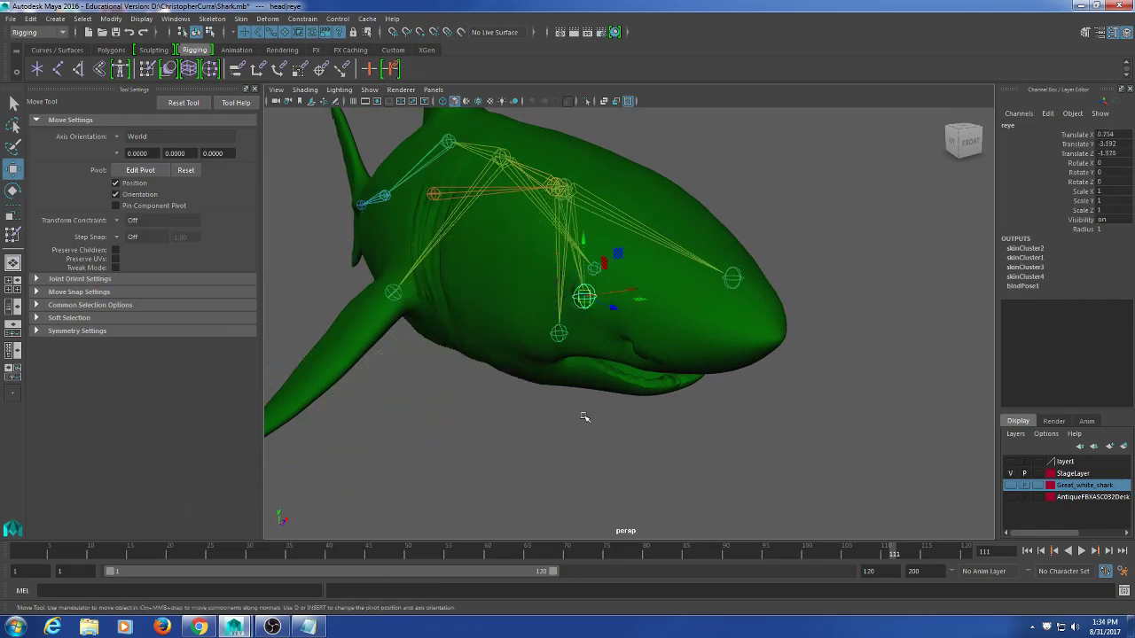
pyautogui.click(586, 417)
# - Open Paint Skin Weights on the right eyeball and flood its reye influence with Replace at value 1
pyautogui.scroll(5, 595, 384)
pyautogui.keyDown('alt'); pyautogui.moveTo(548, 357); pyautogui.dragTo(558, 352); pyautogui.keyUp('alt')
pyautogui.keyDown('alt'); pyautogui.moveTo(547, 233); pyautogui.dragTo(606, 266); pyautogui.keyUp('alt')
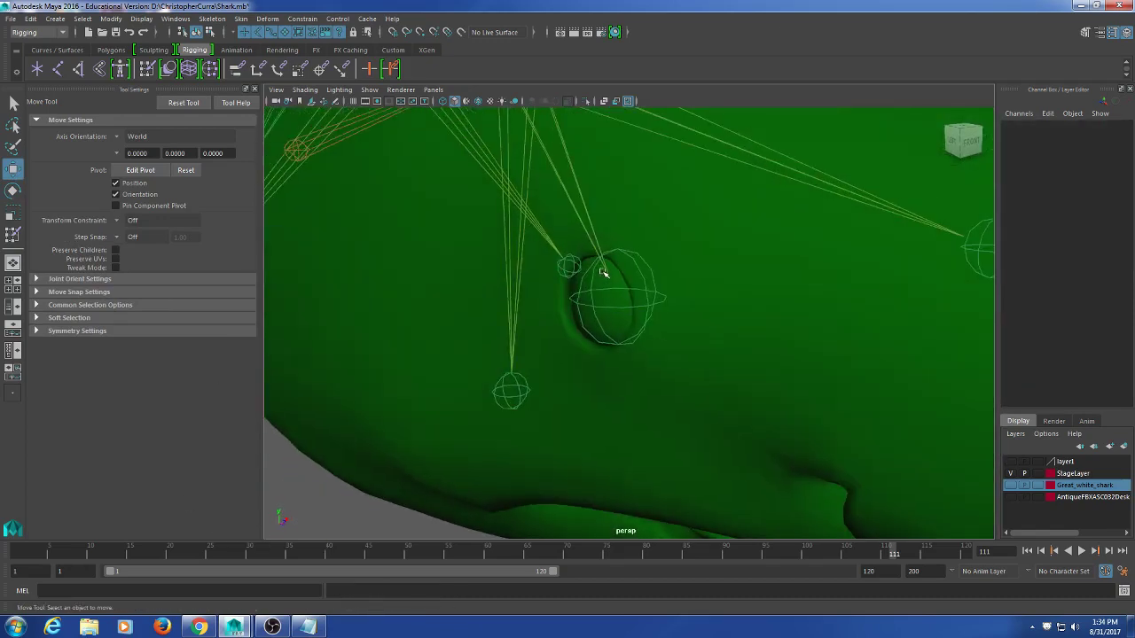
pyautogui.click(604, 280)
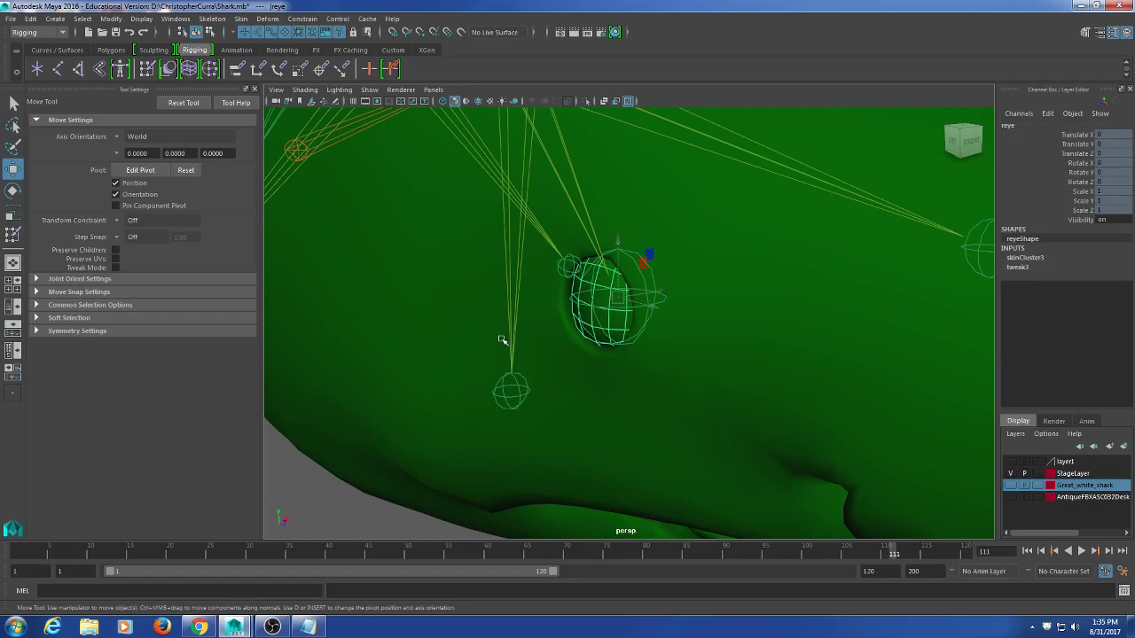
pyautogui.click(147, 70)
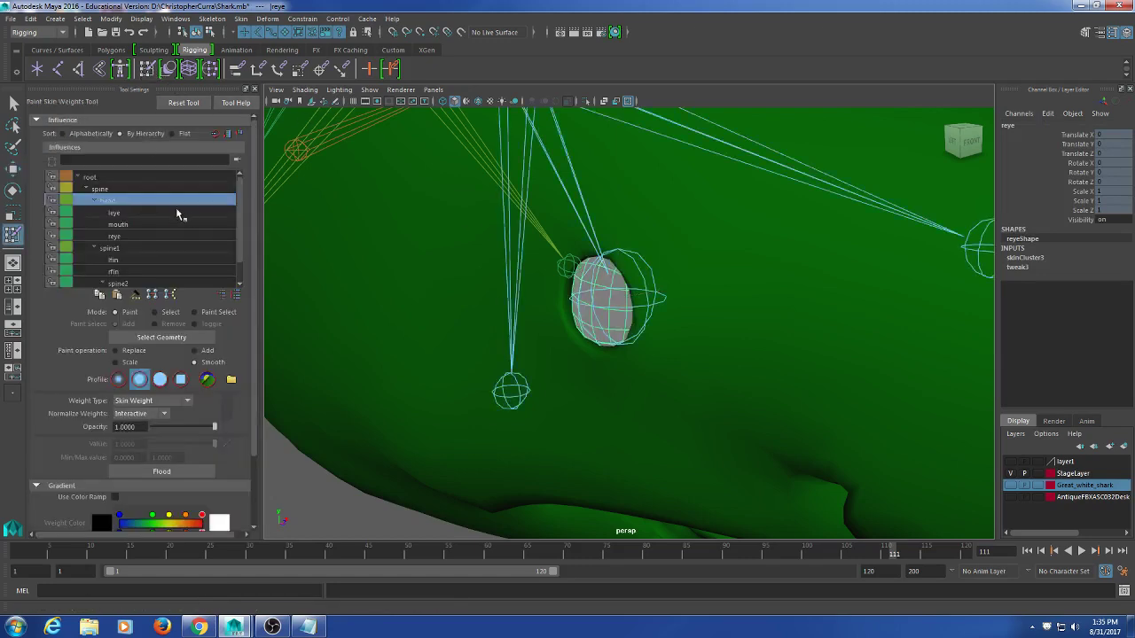
pyautogui.click(150, 214)
pyautogui.click(147, 225)
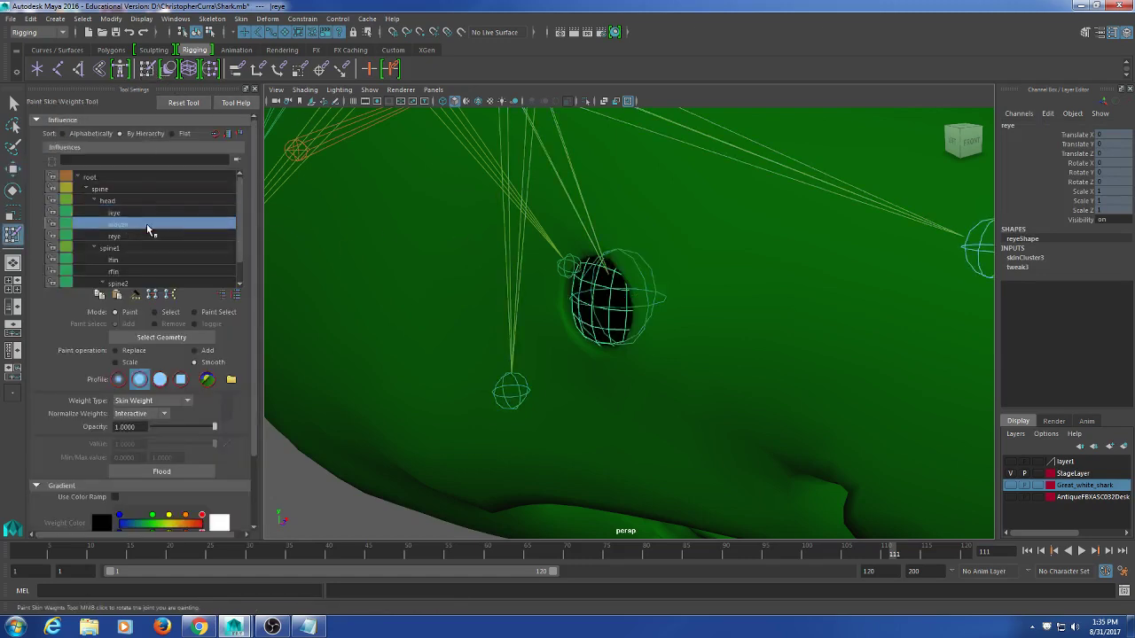
pyautogui.click(146, 237)
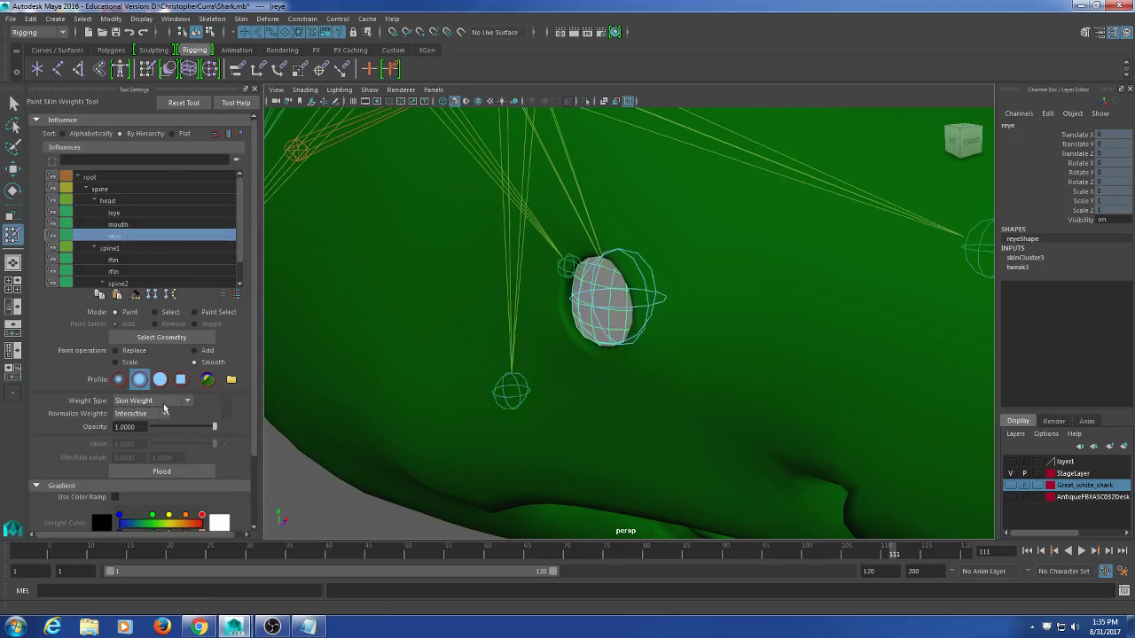
pyautogui.click(124, 351)
pyautogui.click(141, 477)
pyautogui.scroll(-5, 620, 337)
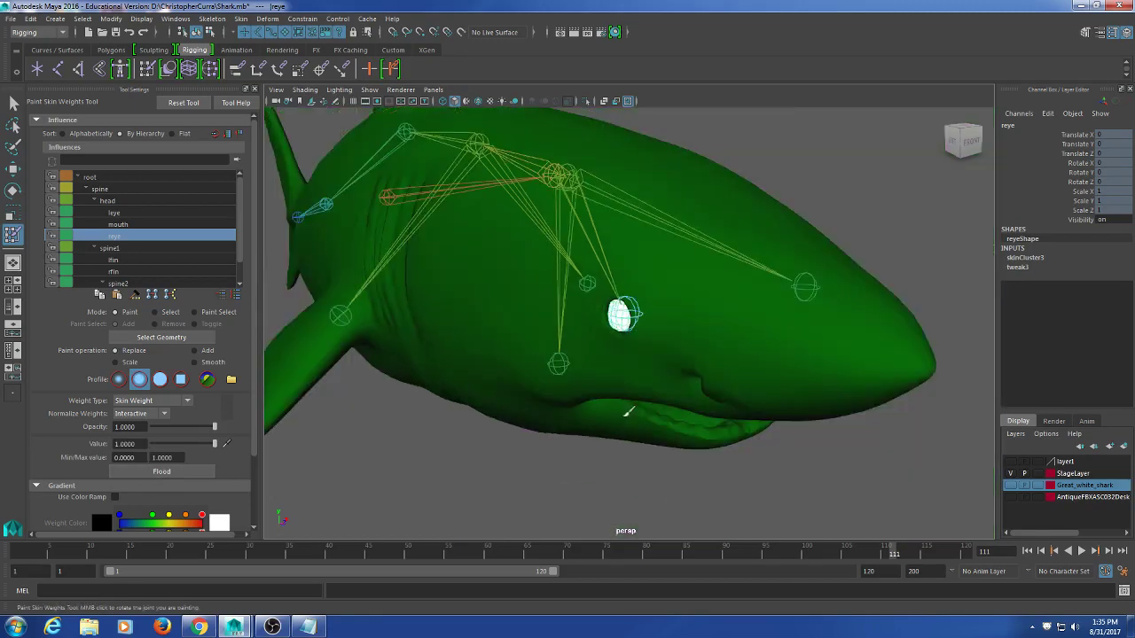
# - Select the left eyeball and flood its leye influence with Replace at value 1 in Paint Skin Weights
pyautogui.keyDown('alt'); pyautogui.moveTo(621, 337); pyautogui.dragTo(676, 261); pyautogui.keyUp('alt')
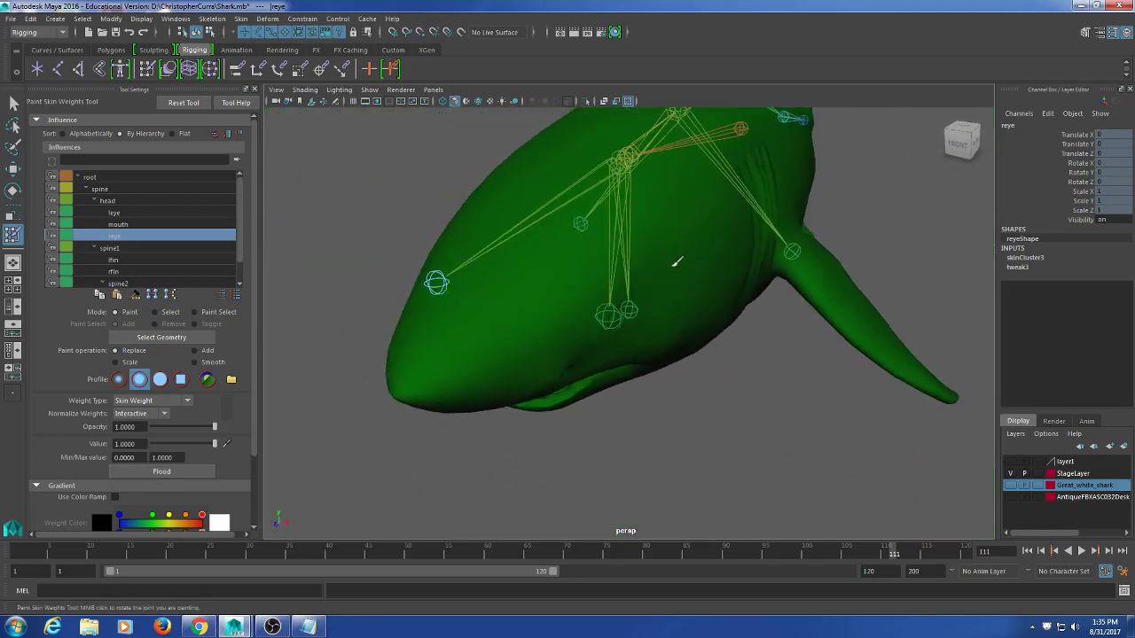
pyautogui.scroll(6, 677, 261)
pyautogui.moveTo(585, 271)
pyautogui.keyDown('alt'); pyautogui.mouseDown()
pyautogui.moveTo(576, 263)
pyautogui.moveTo(586, 266)
pyautogui.mouseUp(); pyautogui.keyUp('alt')
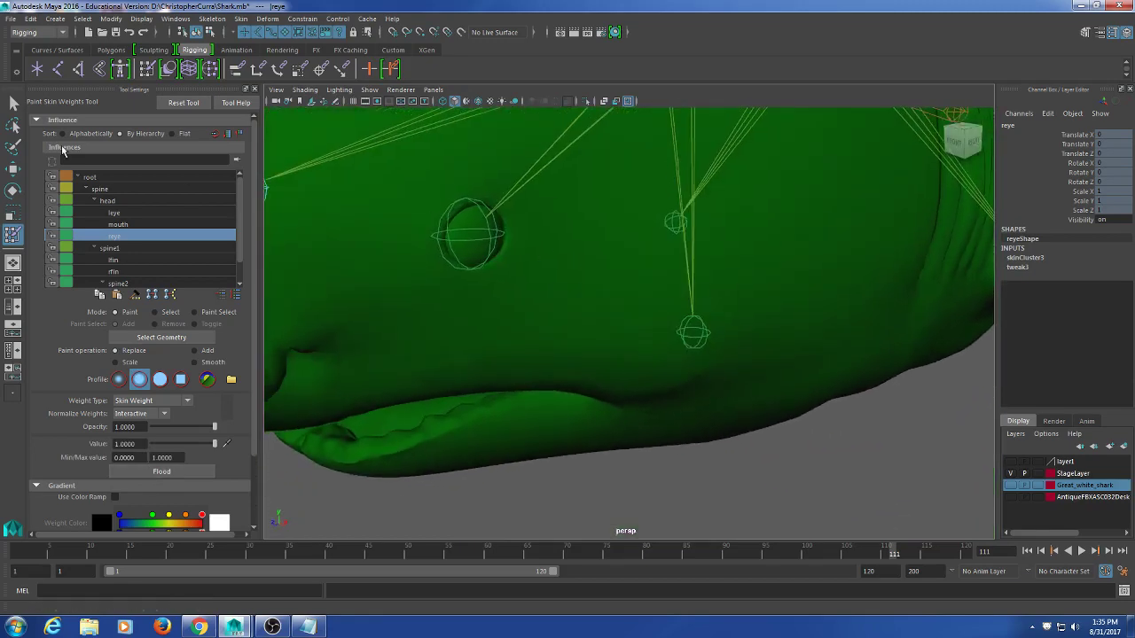
pyautogui.click(14, 103)
pyautogui.click(469, 230)
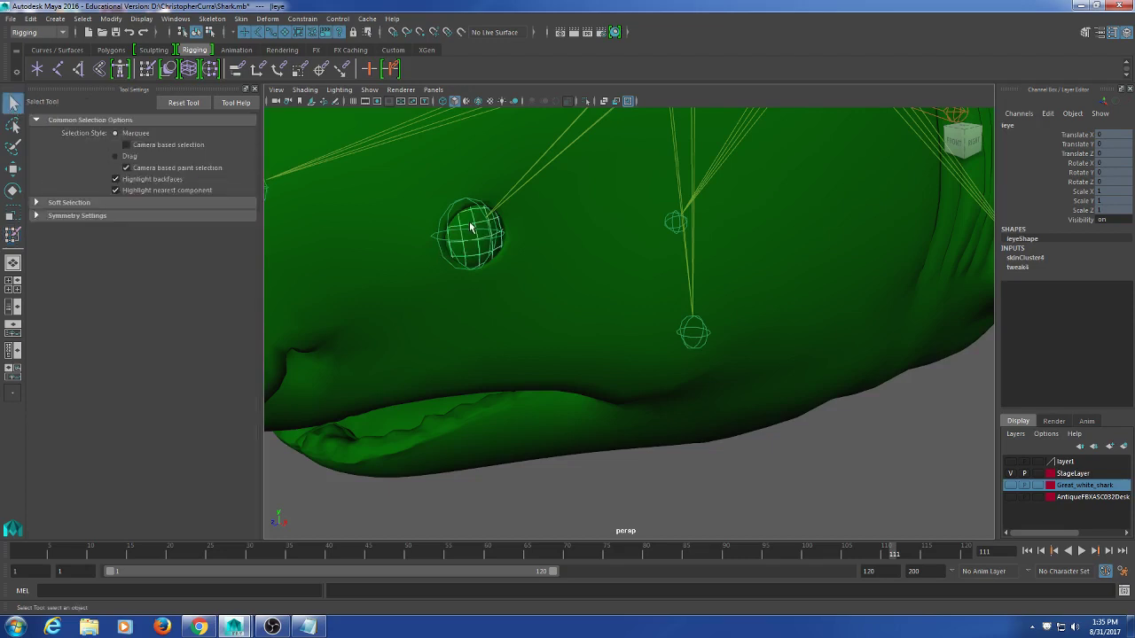
pyautogui.click(148, 69)
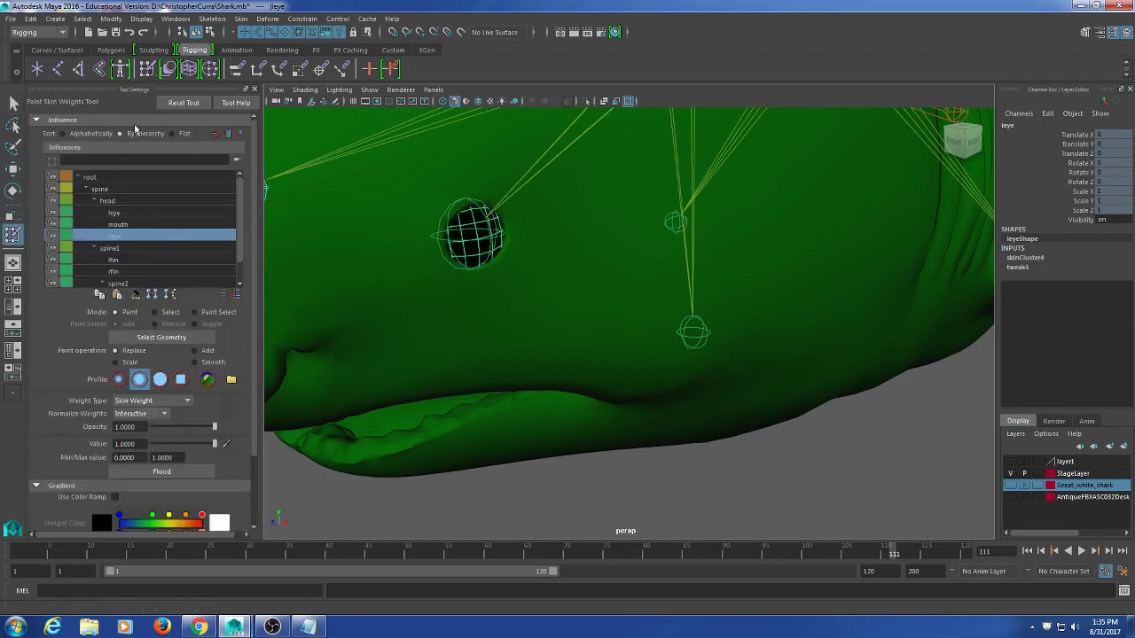
pyautogui.click(124, 213)
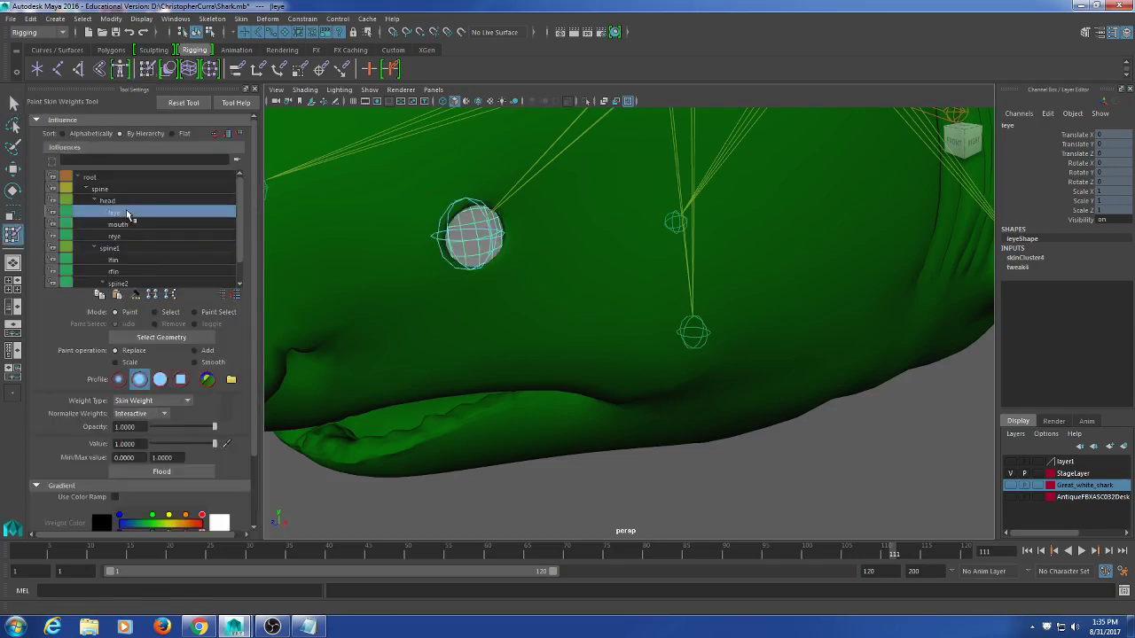
pyautogui.click(186, 472)
pyautogui.click(13, 103)
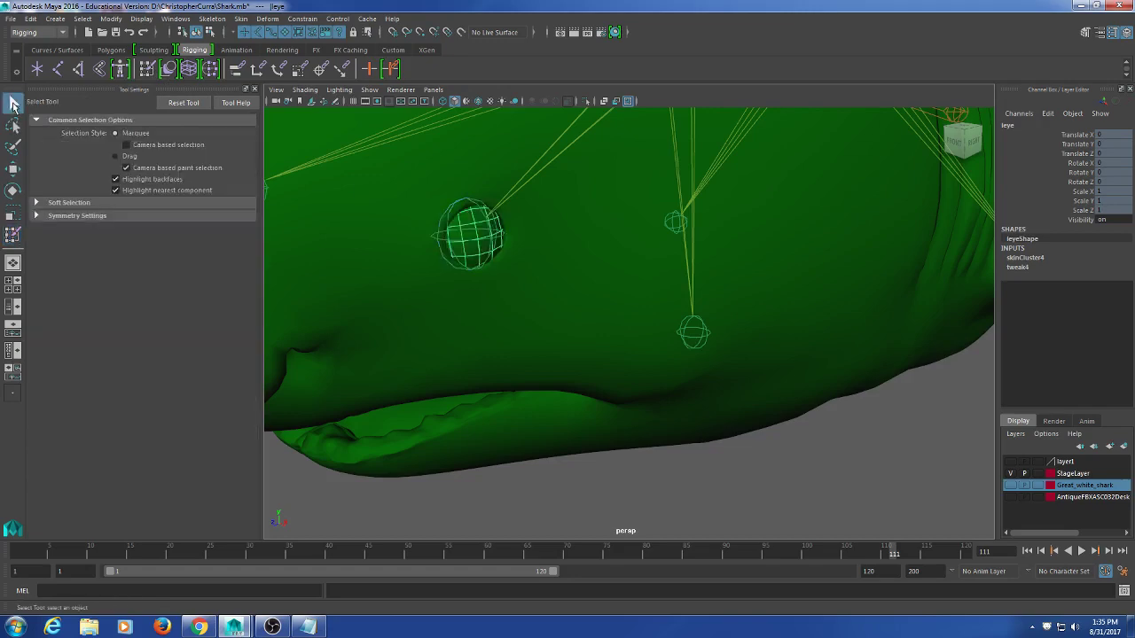
# - Select the eye joints on both sides with the Move tool to check how the eyes follow them
pyautogui.click(560, 370)
pyautogui.scroll(-5, 560, 370)
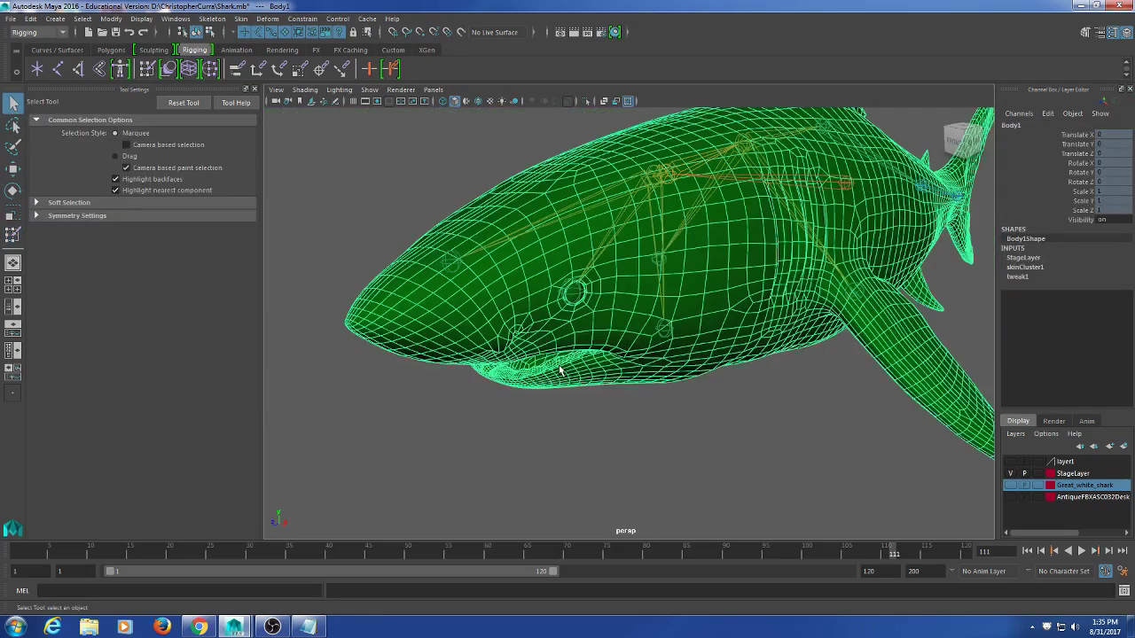
pyautogui.click(575, 291)
pyautogui.press('w')
pyautogui.keyDown('alt'); pyautogui.moveTo(588, 311); pyautogui.dragTo(815, 322); pyautogui.keyUp('alt')
pyautogui.click(624, 317)
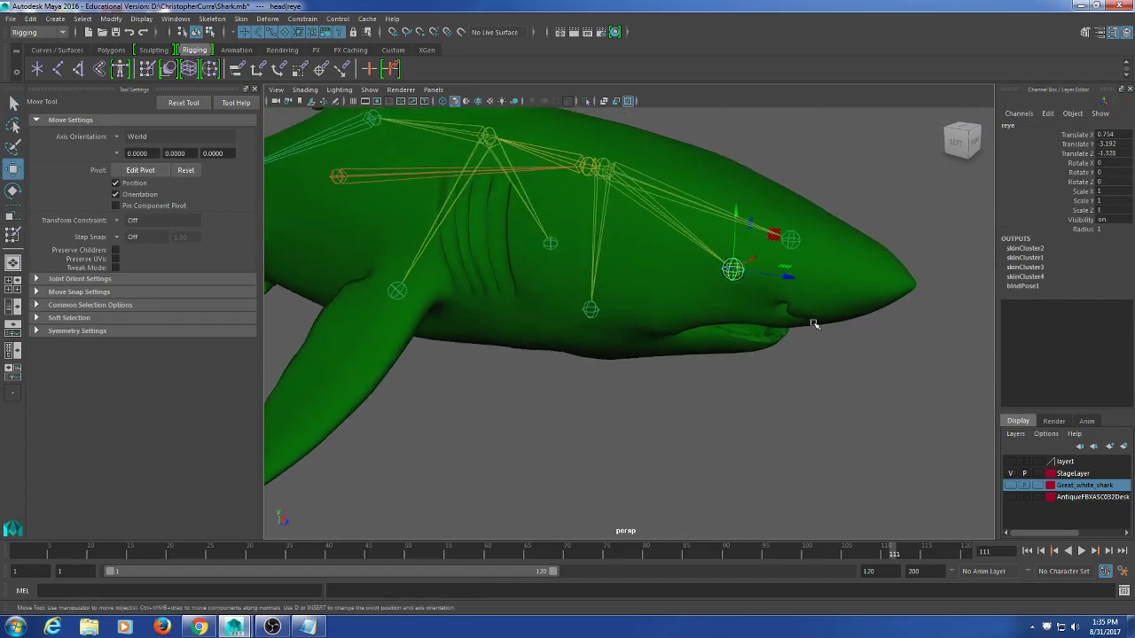
# - Open Paint Skin Weights on the body and flood the leye and reye influences with Replace at value 0
pyautogui.click(807, 299)
pyautogui.click(148, 70)
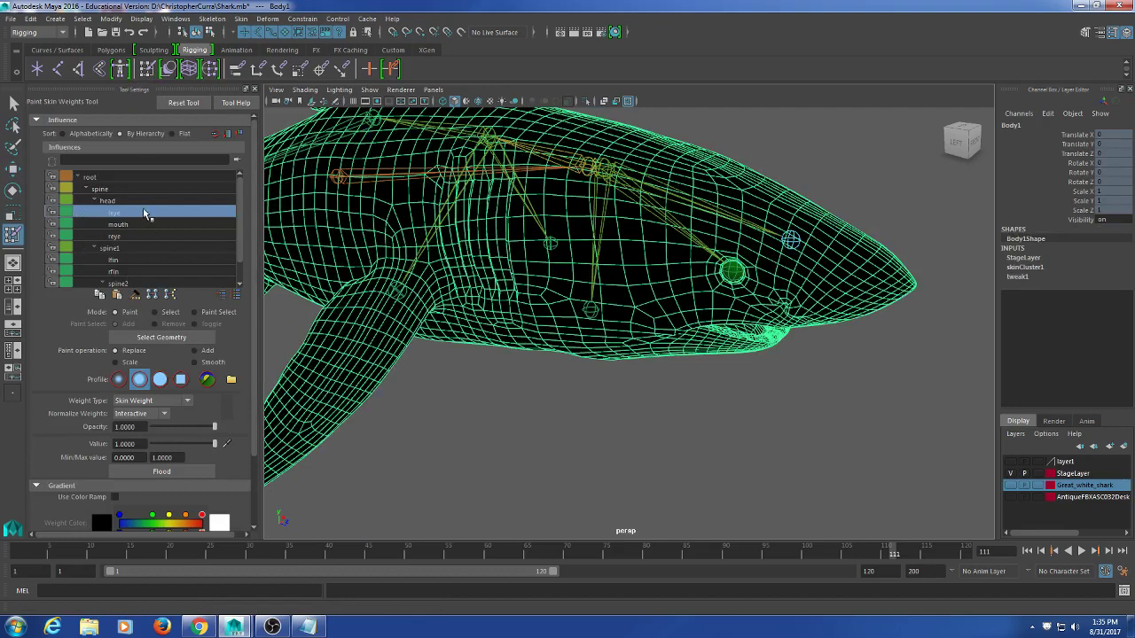
pyautogui.moveTo(214, 443); pyautogui.dragTo(138, 444)
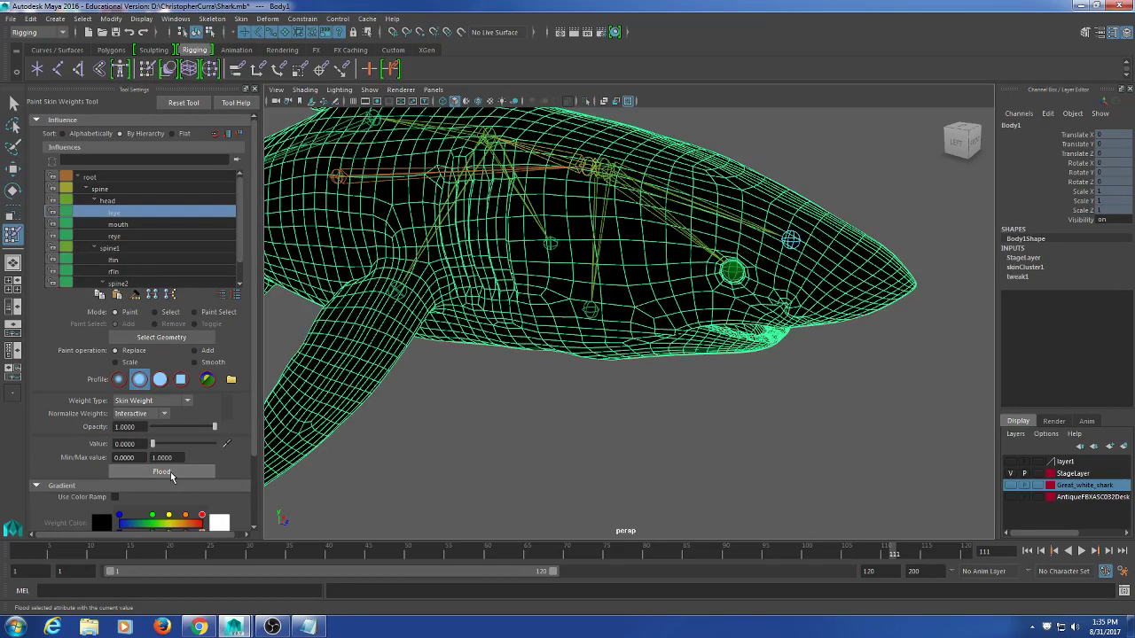
pyautogui.click(160, 237)
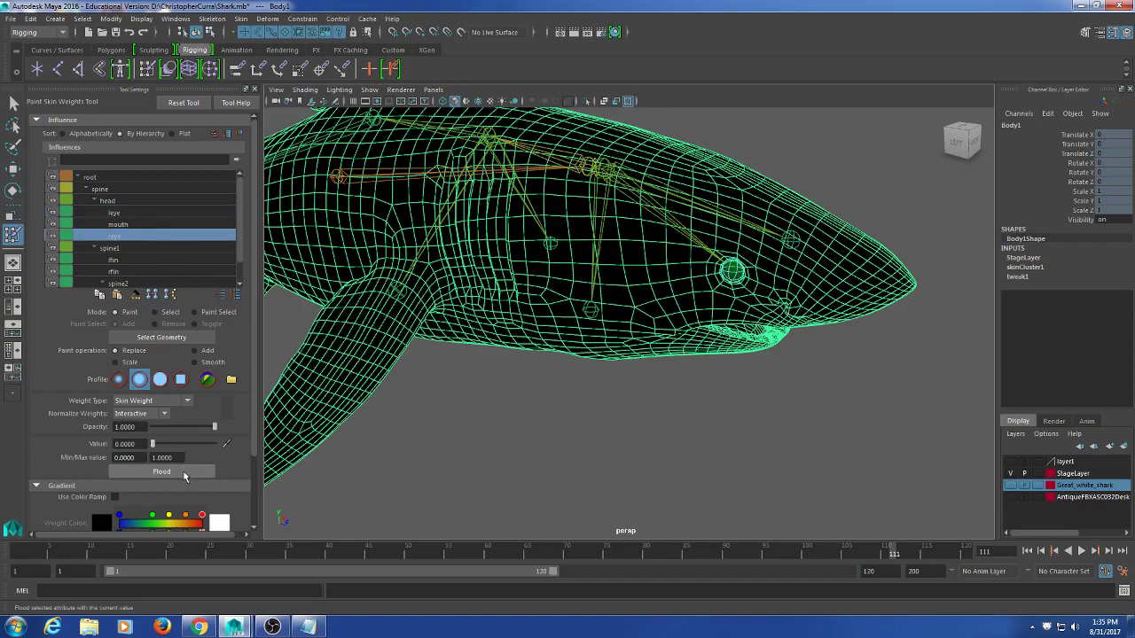
pyautogui.keyDown('alt'); pyautogui.moveTo(745, 310); pyautogui.dragTo(704, 317); pyautogui.keyUp('alt')
pyautogui.hotkey('ctrl', 'z')
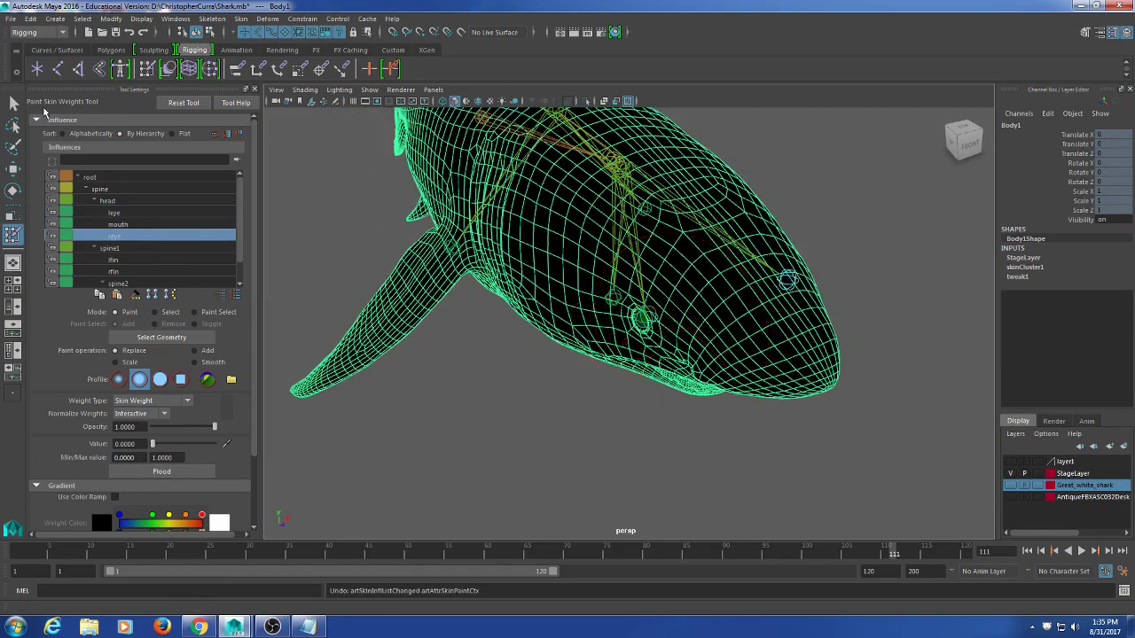
# - Move the left eye joint sideways away from the head to test the eye and body weights, and undo the move
pyautogui.press('q')
pyautogui.click(864, 287)
pyautogui.moveTo(864, 286)
pyautogui.keyDown('alt'); pyautogui.mouseDown()
pyautogui.moveTo(775, 284)
pyautogui.moveTo(656, 345)
pyautogui.mouseUp(); pyautogui.keyUp('alt')
pyautogui.click(616, 337)
pyautogui.press('w')
pyautogui.moveTo(647, 304); pyautogui.dragTo(825, 298)
pyautogui.keyDown('alt'); pyautogui.moveTo(532, 334); pyautogui.dragTo(830, 337); pyautogui.keyUp('alt')
pyautogui.hotkey('ctrl', 'z')
pyautogui.hotkey('ctrl', 'z')
pyautogui.hotkey('ctrl', 'z')
pyautogui.click(672, 321)
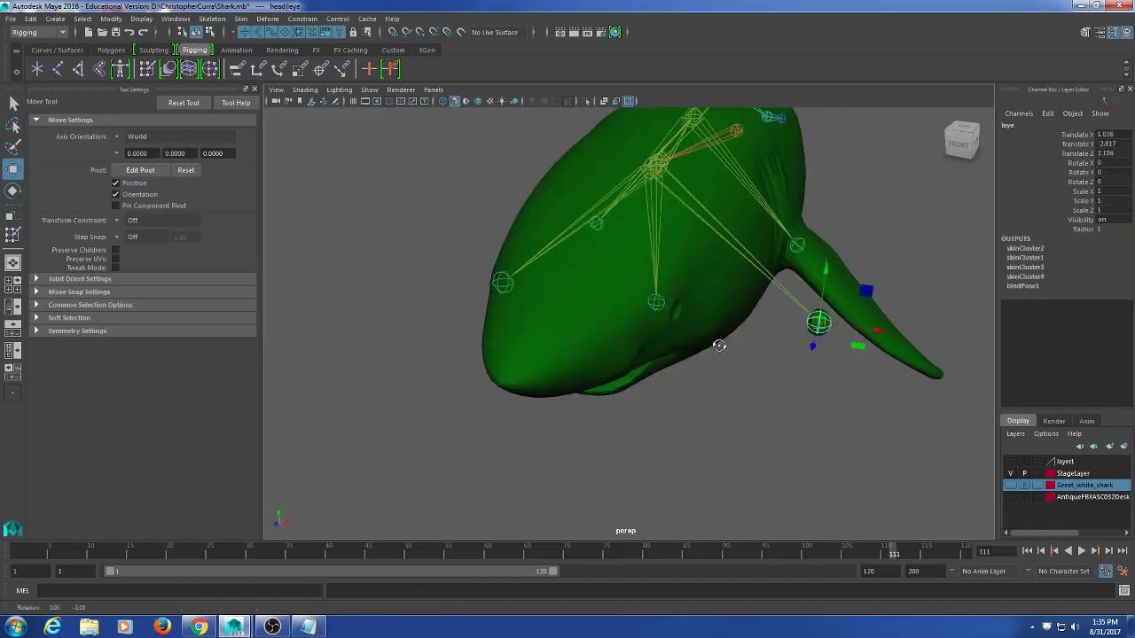
# - Move the left eye joint sideways out of the head to check which body vertices follow it, and undo the move
pyautogui.hotkey('ctrl', 'z')
pyautogui.hotkey('ctrl', 'z')
pyautogui.click(670, 276)
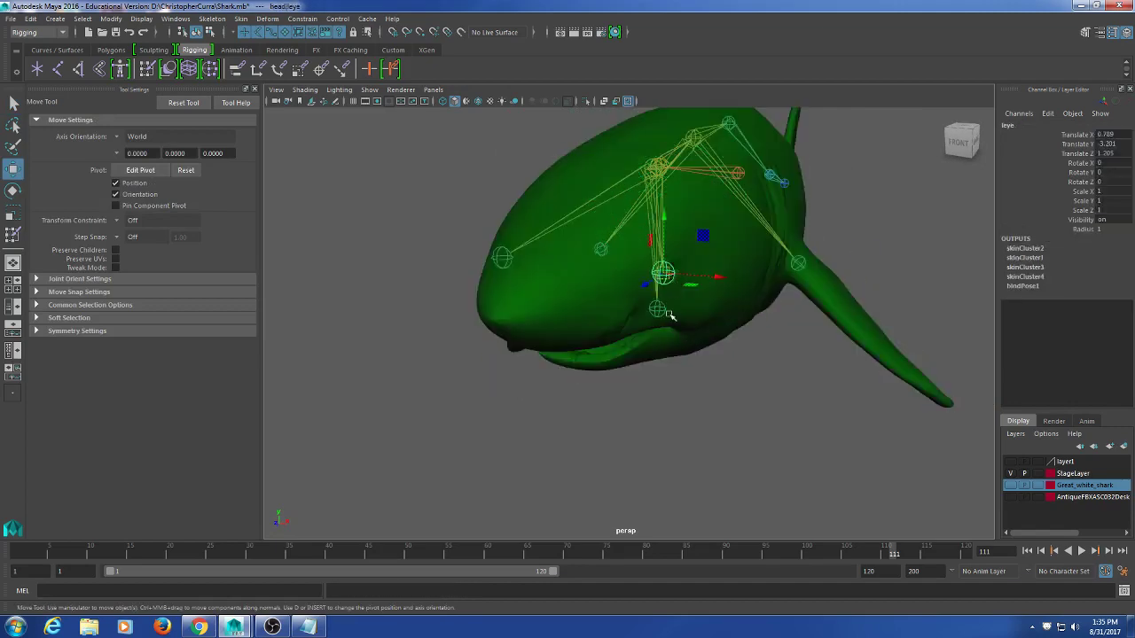
pyautogui.moveTo(662, 277); pyautogui.dragTo(758, 352)
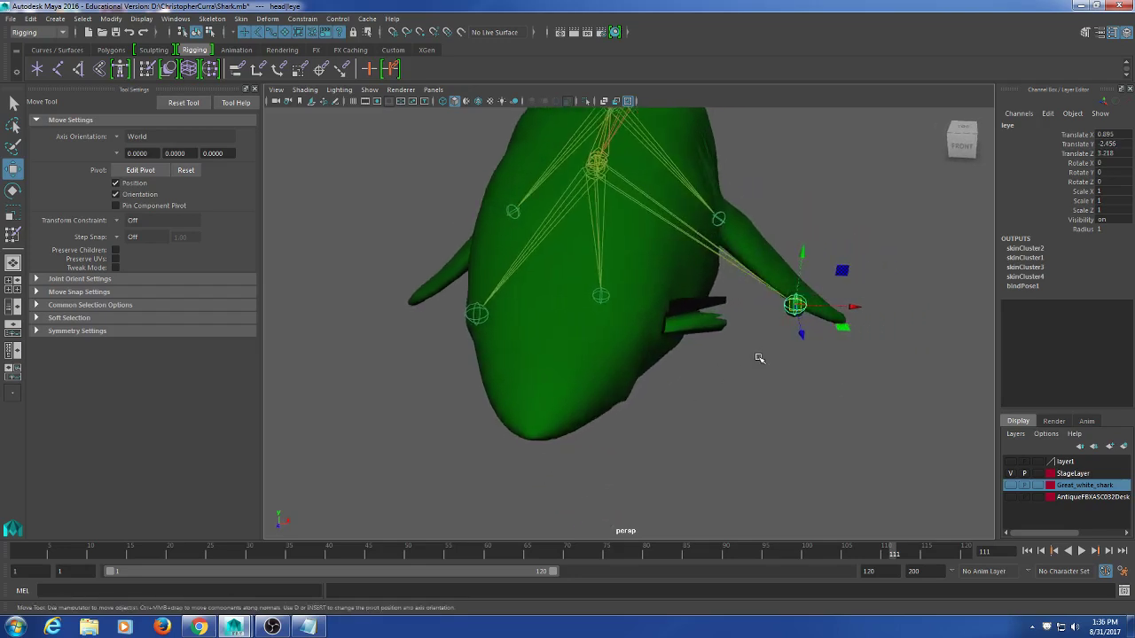
pyautogui.moveTo(803, 311); pyautogui.dragTo(864, 321)
pyautogui.keyDown('alt'); pyautogui.moveTo(822, 361); pyautogui.dragTo(778, 381); pyautogui.keyUp('alt')
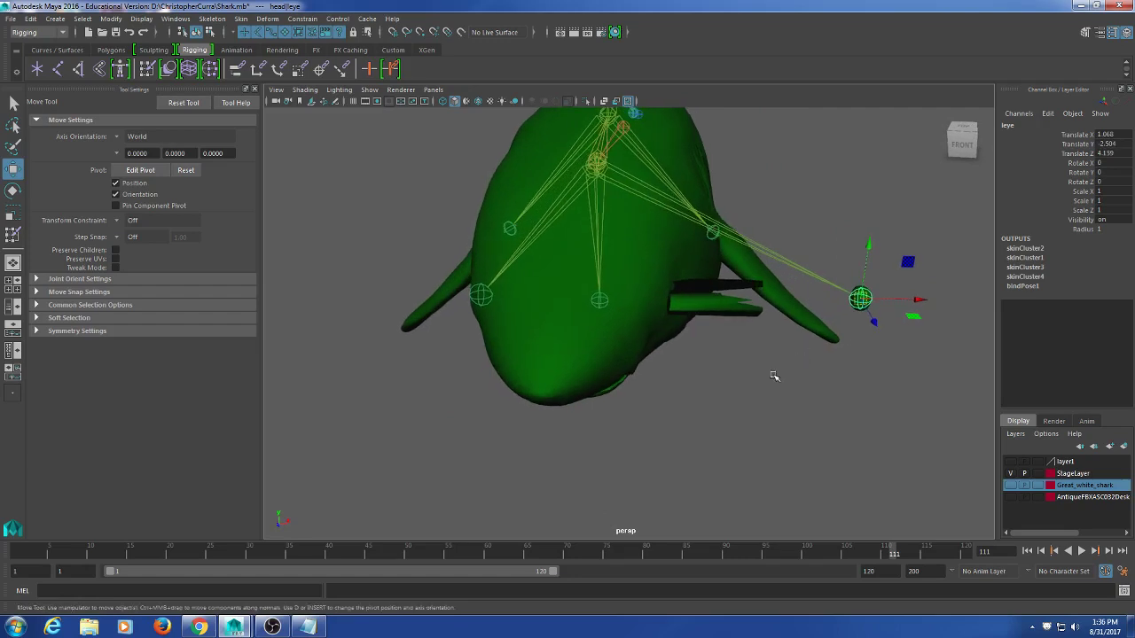
pyautogui.keyDown('alt'); pyautogui.moveTo(873, 322); pyautogui.dragTo(685, 351); pyautogui.keyUp('alt')
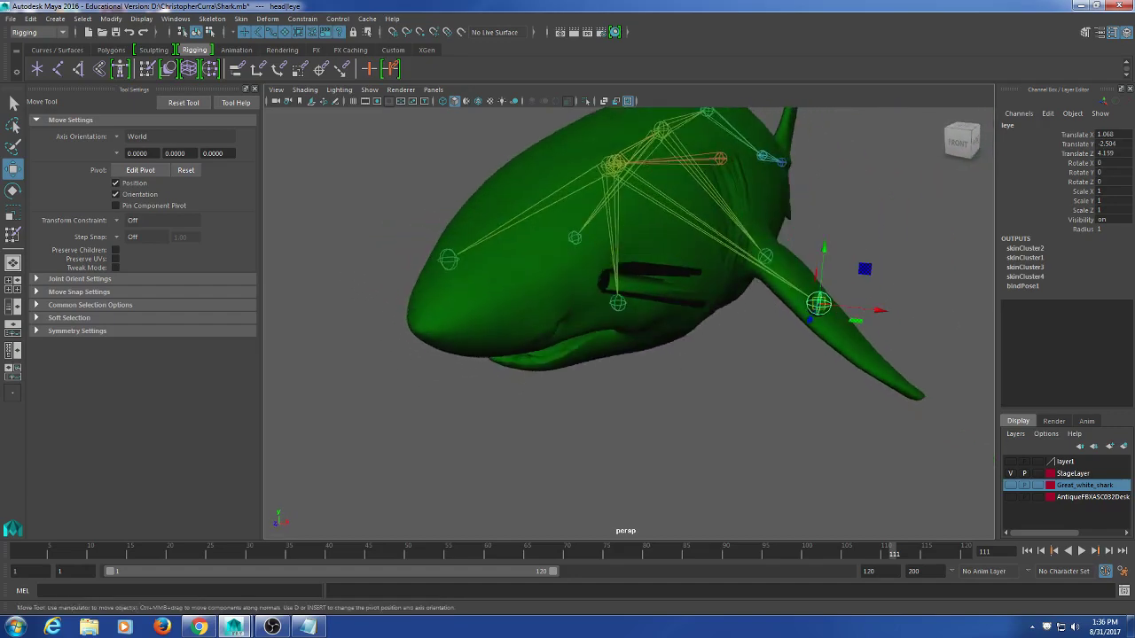
pyautogui.hotkey('ctrl', 'z')
pyautogui.hotkey('ctrl', 'z')
# - Open Paint Skin Weights on the body and flood the reye and leye influences with Replace at value 0
pyautogui.keyDown('alt'); pyautogui.moveTo(645, 360); pyautogui.dragTo(696, 399, button='right'); pyautogui.keyUp('alt')
pyautogui.keyDown('alt'); pyautogui.moveTo(638, 369); pyautogui.dragTo(671, 387, button='middle'); pyautogui.keyUp('alt')
pyautogui.click(514, 342)
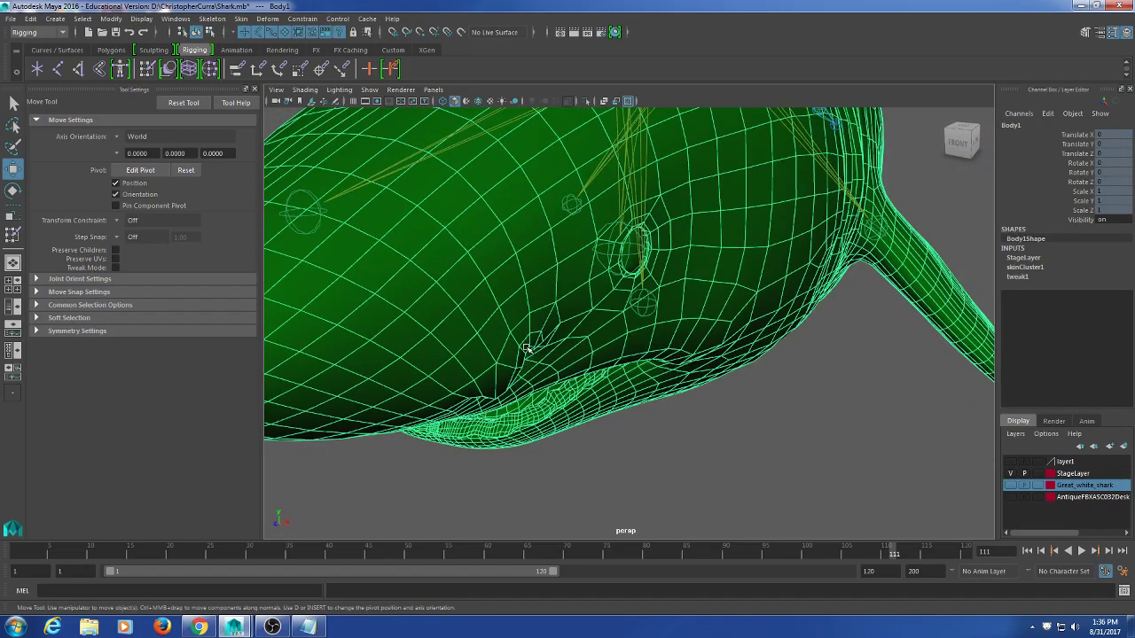
pyautogui.click(148, 71)
pyautogui.click(124, 214)
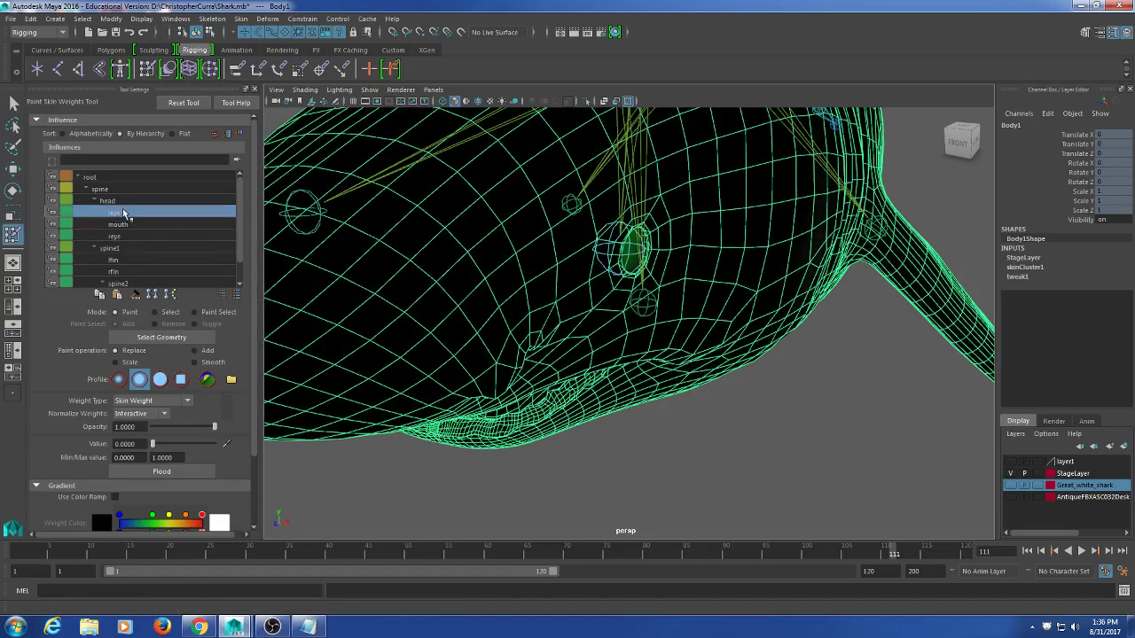
pyautogui.click(125, 237)
pyautogui.scroll(-4, 397, 305)
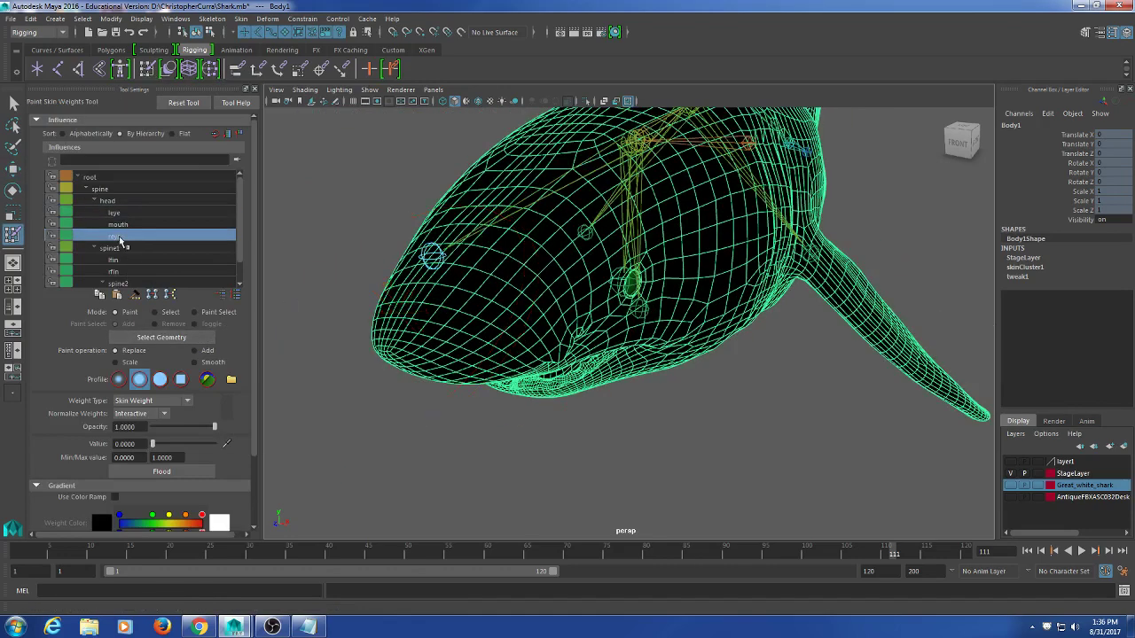
pyautogui.moveTo(152, 444)
pyautogui.mouseDown()
pyautogui.moveTo(288, 454)
pyautogui.moveTo(64, 434)
pyautogui.mouseUp()
pyautogui.click(153, 473)
pyautogui.keyDown('alt'); pyautogui.moveTo(737, 284); pyautogui.dragTo(707, 290); pyautogui.keyUp('alt')
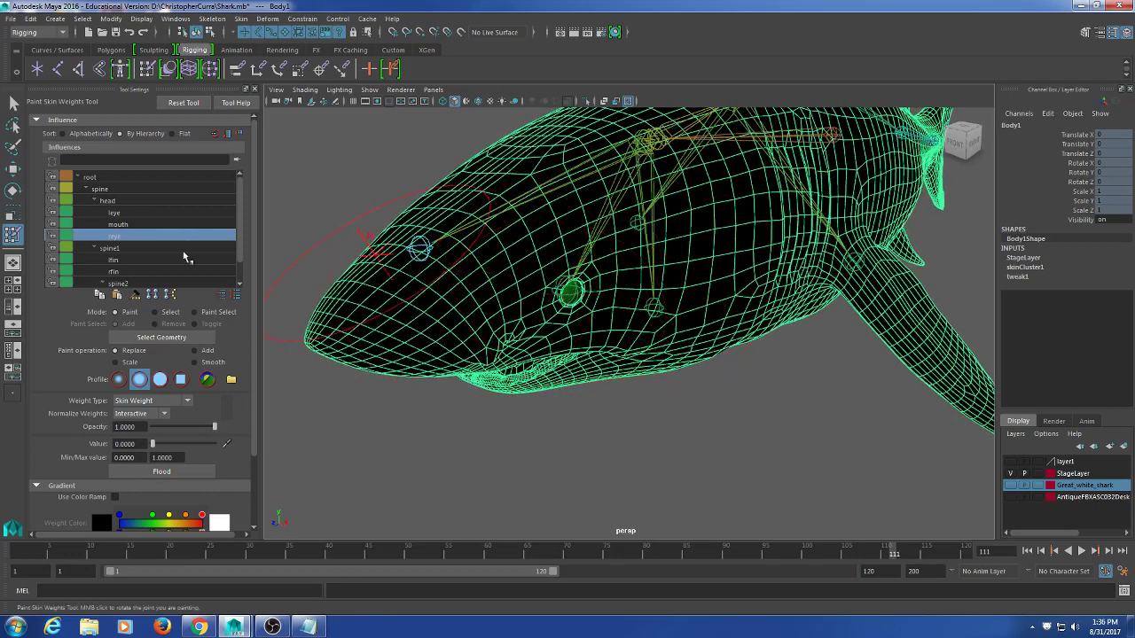
pyautogui.click(127, 214)
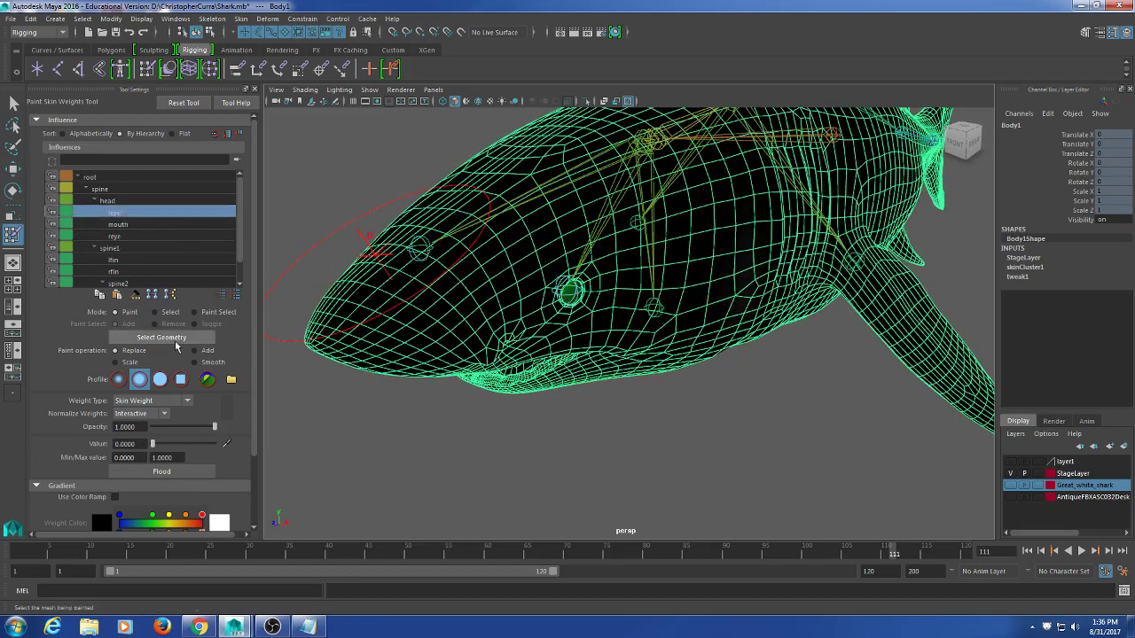
pyautogui.click(162, 472)
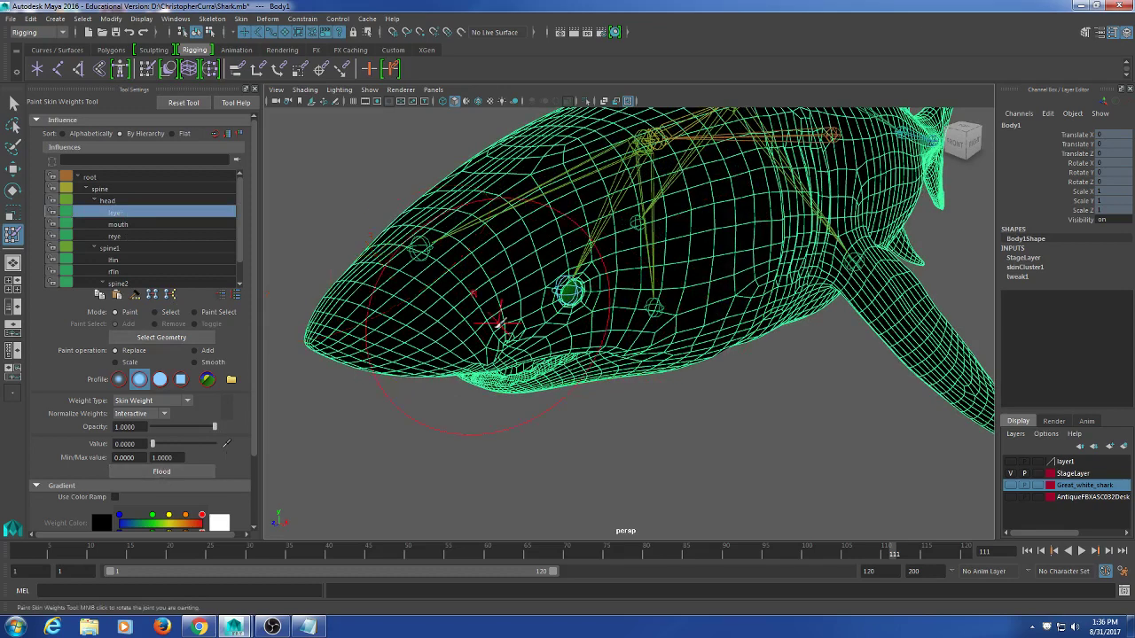
# - Move the right eye joint away from the head to test the eye and body weights, and undo the move
pyautogui.moveTo(612, 292)
pyautogui.keyDown('alt'); pyautogui.mouseDown()
pyautogui.moveTo(659, 287)
pyautogui.moveTo(692, 345)
pyautogui.moveTo(624, 319)
pyautogui.moveTo(623, 306)
pyautogui.moveTo(844, 350)
pyautogui.moveTo(814, 285)
pyautogui.mouseUp(); pyautogui.keyUp('alt')
pyautogui.press('q')
pyautogui.click(634, 296)
pyautogui.press('w')
pyautogui.hotkey('ctrl', 'z')
pyautogui.keyDown('alt'); pyautogui.moveTo(628, 326); pyautogui.dragTo(780, 312); pyautogui.keyUp('alt')
pyautogui.click(801, 275)
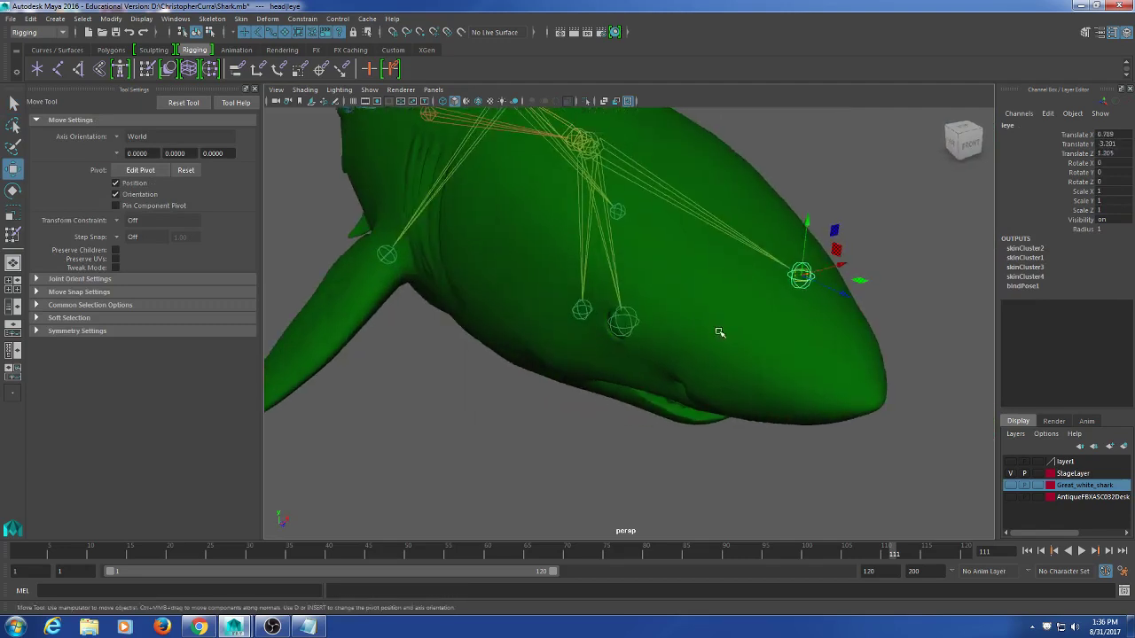
pyautogui.click(627, 325)
pyautogui.moveTo(627, 325); pyautogui.dragTo(486, 407)
pyautogui.hotkey('ctrl', 'z')
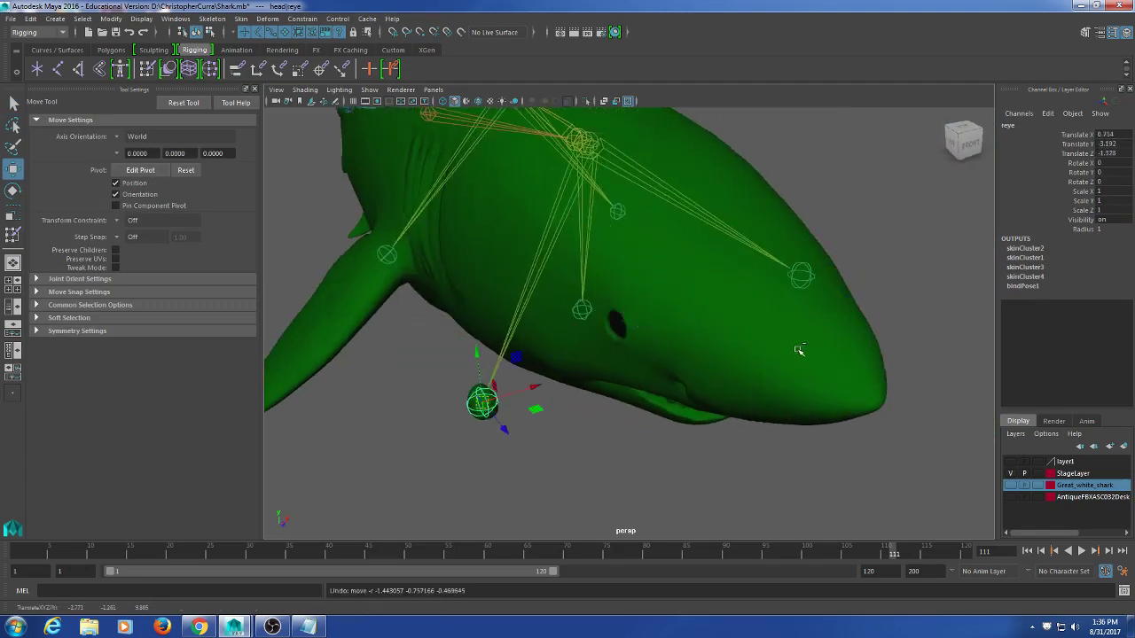
# - Test the left eye joint by moving it away from the head, undo the move and deselect the joint
pyautogui.keyDown('alt'); pyautogui.moveTo(799, 350); pyautogui.dragTo(745, 337); pyautogui.keyUp('alt')
pyautogui.click(588, 337)
pyautogui.moveTo(588, 337); pyautogui.dragTo(770, 387)
pyautogui.keyDown('alt'); pyautogui.moveTo(724, 461); pyautogui.dragTo(751, 456); pyautogui.keyUp('alt')
pyautogui.hotkey('ctrl', 'z')
pyautogui.keyDown('alt'); pyautogui.moveTo(678, 371); pyautogui.dragTo(757, 384); pyautogui.keyUp('alt')
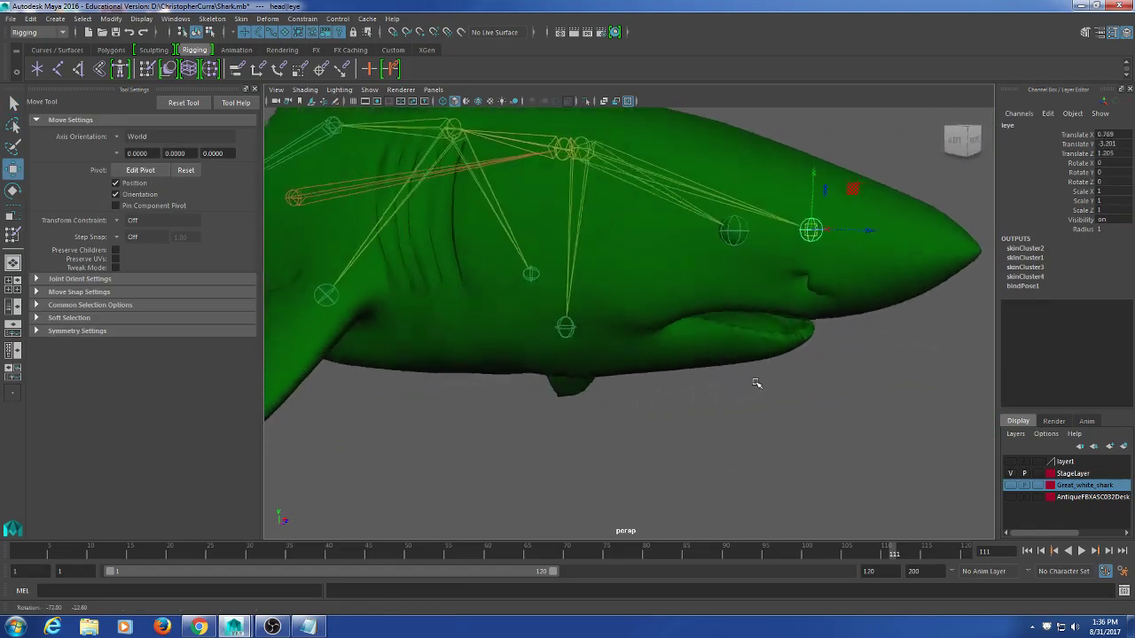
pyautogui.scroll(-5, 763, 377)
pyautogui.keyDown('alt'); pyautogui.moveTo(760, 385); pyautogui.dragTo(795, 384, button='middle'); pyautogui.keyUp('alt')
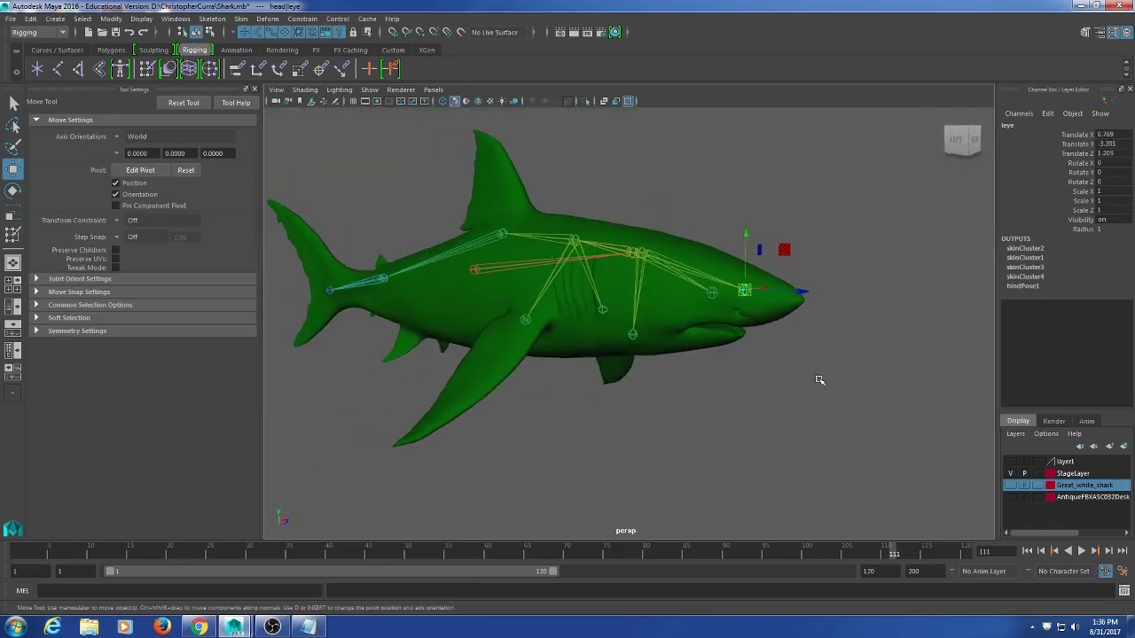
pyautogui.click(819, 380)
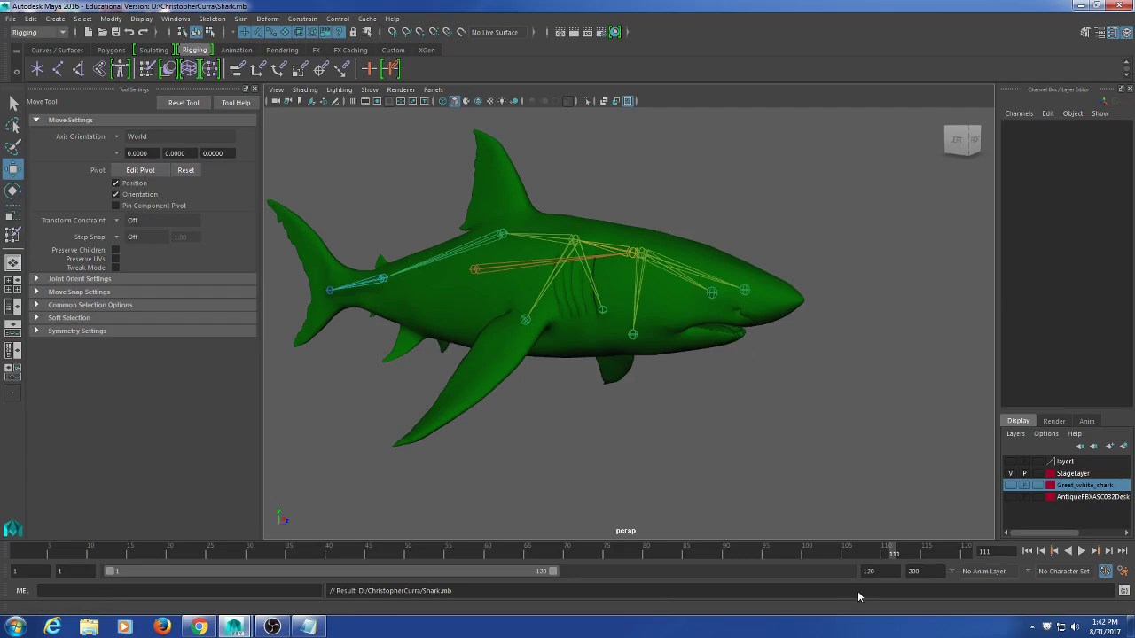
# - Select the shark's body, show the mouth in the side view and switch the body to vertex selection
pyautogui.scroll(8, 748, 380)
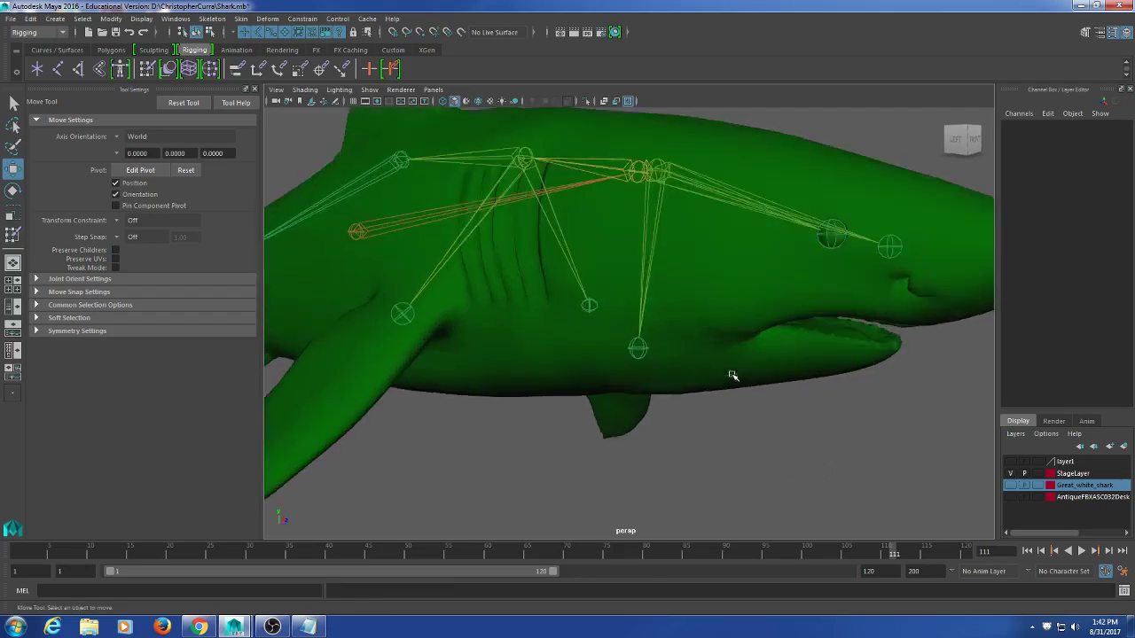
pyautogui.moveTo(686, 351)
pyautogui.keyDown('alt'); pyautogui.mouseDown()
pyautogui.moveTo(666, 370)
pyautogui.moveTo(744, 351)
pyautogui.moveTo(699, 336)
pyautogui.mouseUp(); pyautogui.keyUp('alt')
pyautogui.click(680, 355)
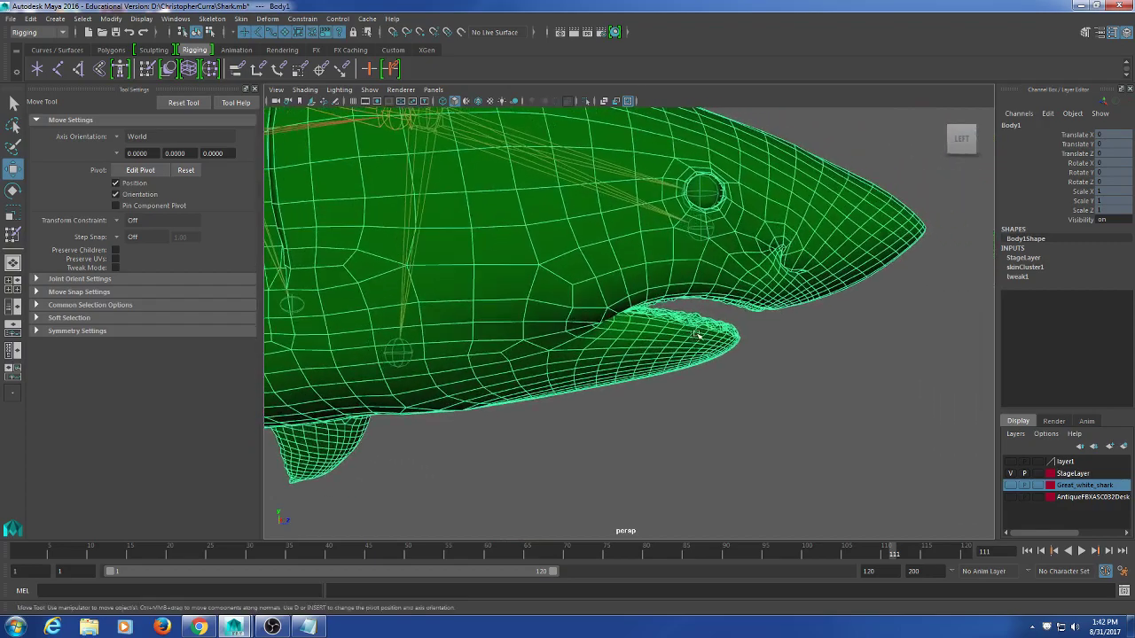
pyautogui.press('space')
pyautogui.press('space')
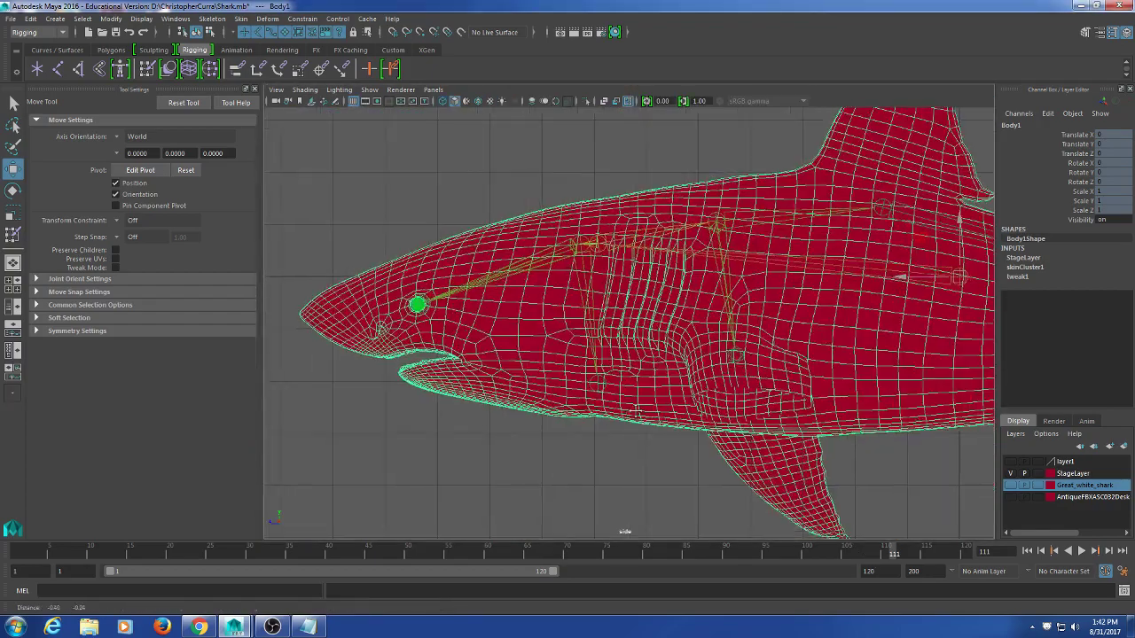
pyautogui.keyDown('alt'); pyautogui.moveTo(712, 407); pyautogui.dragTo(594, 360, button='right'); pyautogui.keyUp('alt')
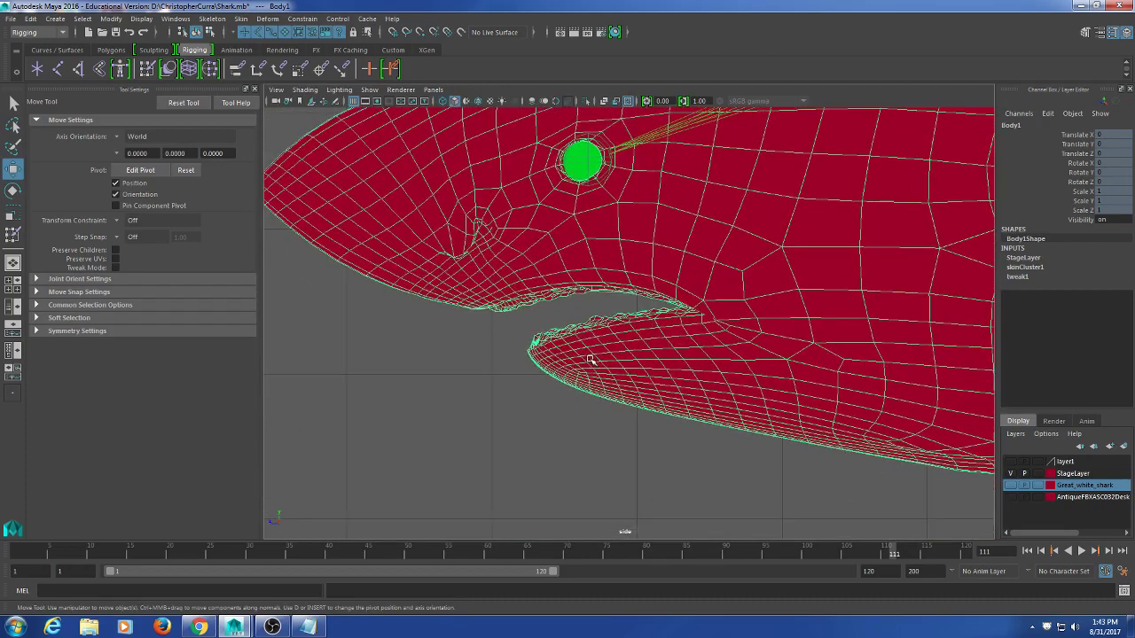
pyautogui.moveTo(590, 298); pyautogui.dragTo(534, 301, button='right')
# - Select the vertices at the tip of the lower jaw and grow the selection four times toward the mouth corner
pyautogui.moveTo(516, 320); pyautogui.dragTo(550, 392)
pyautogui.click(555, 442)
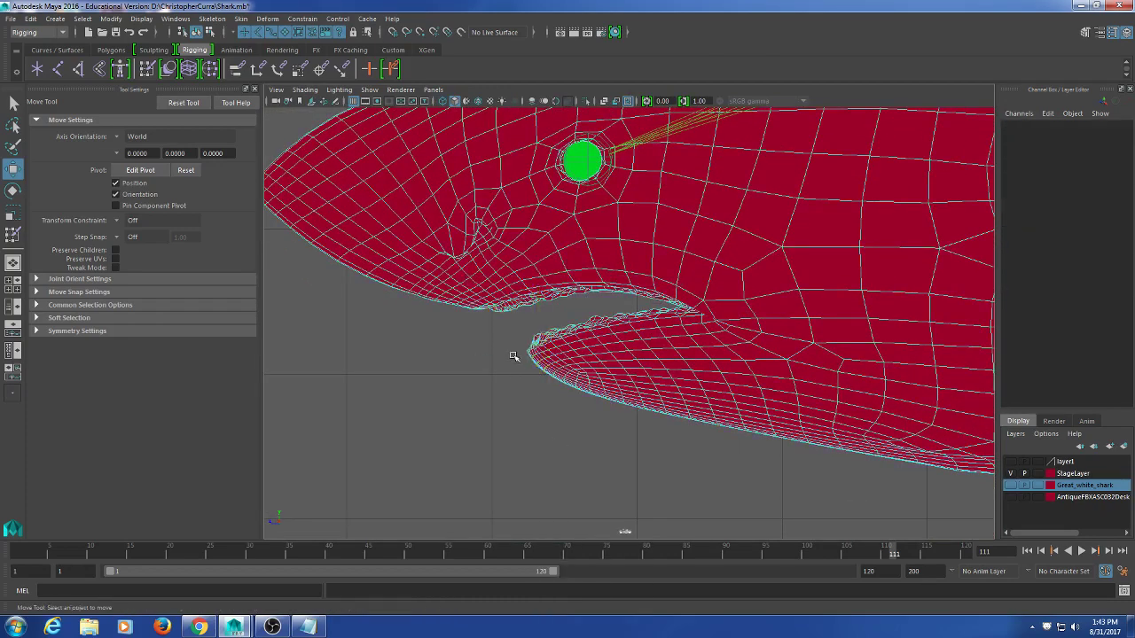
pyautogui.moveTo(516, 322); pyautogui.dragTo(642, 470)
pyautogui.click(643, 470)
pyautogui.moveTo(529, 312); pyautogui.dragTo(610, 453)
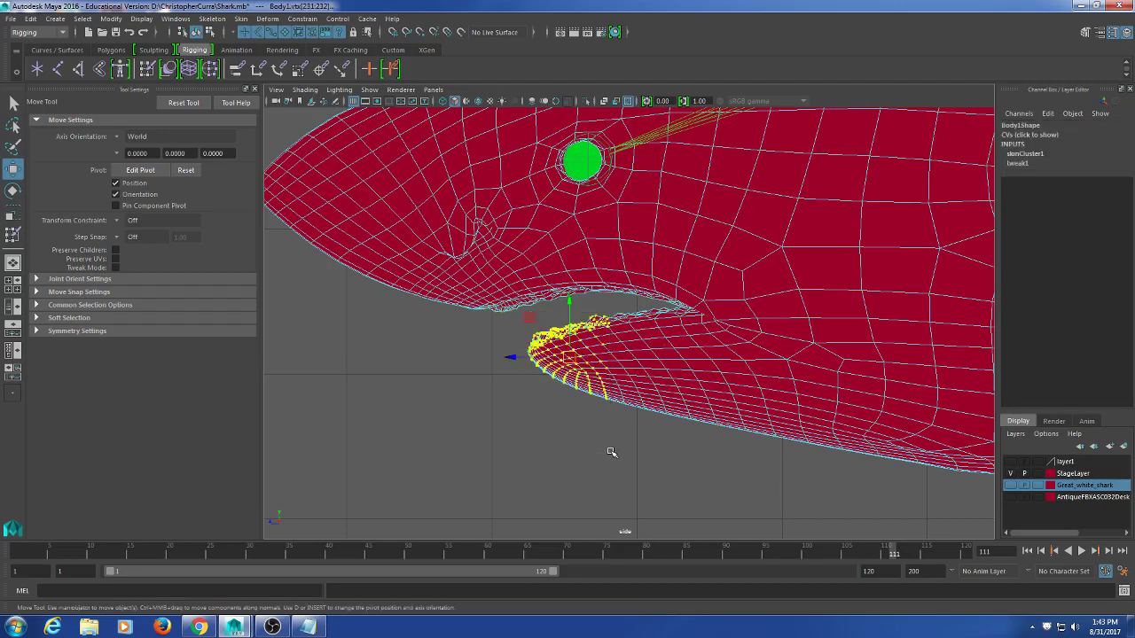
pyautogui.hotkey('shift', '.')
pyautogui.hotkey('shift', '.')
pyautogui.hotkey('shift', '.')
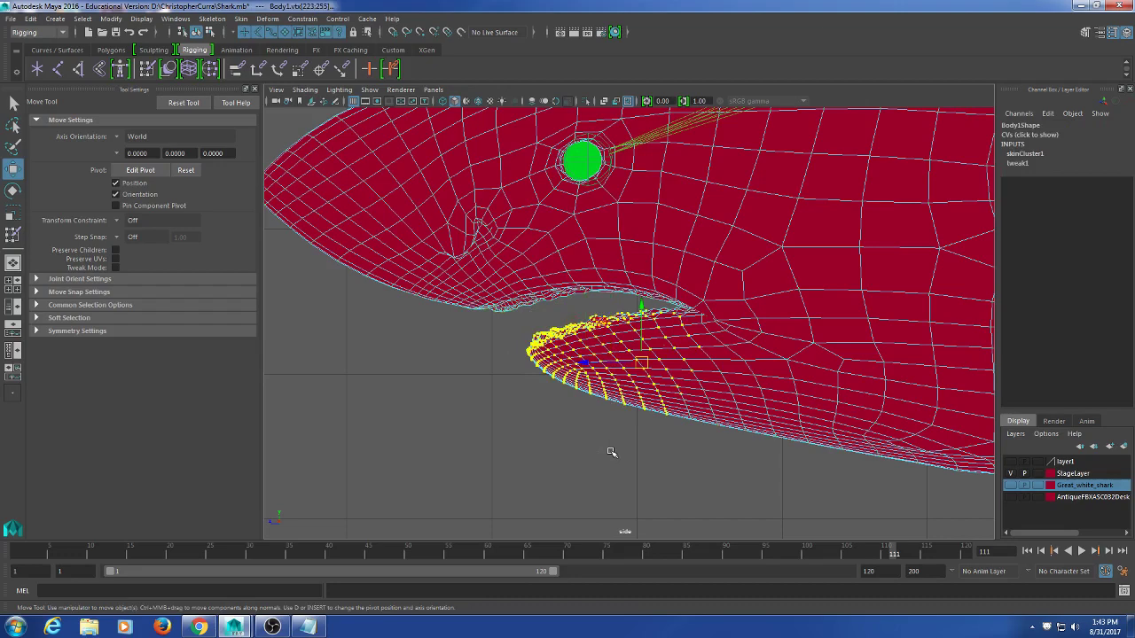
pyautogui.hotkey('shift', '.')
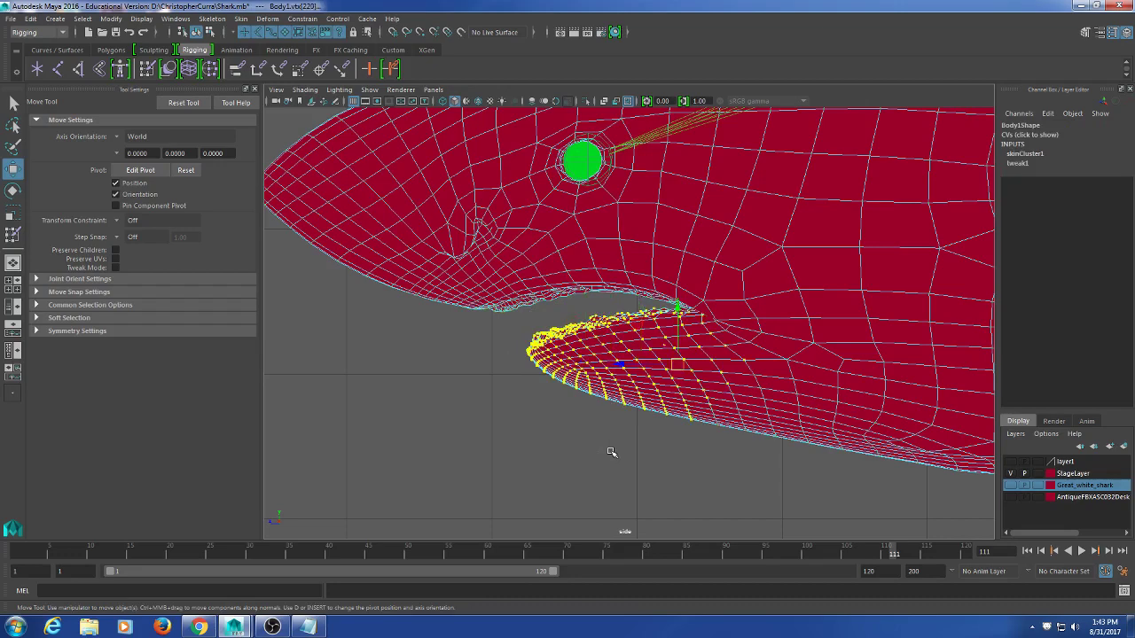
# - Inspect the selected lower jaw vertices around the mouth in the perspective view and clear the selection
pyautogui.keyDown('alt'); pyautogui.moveTo(903, 410); pyautogui.dragTo(881, 363, button='middle'); pyautogui.keyUp('alt')
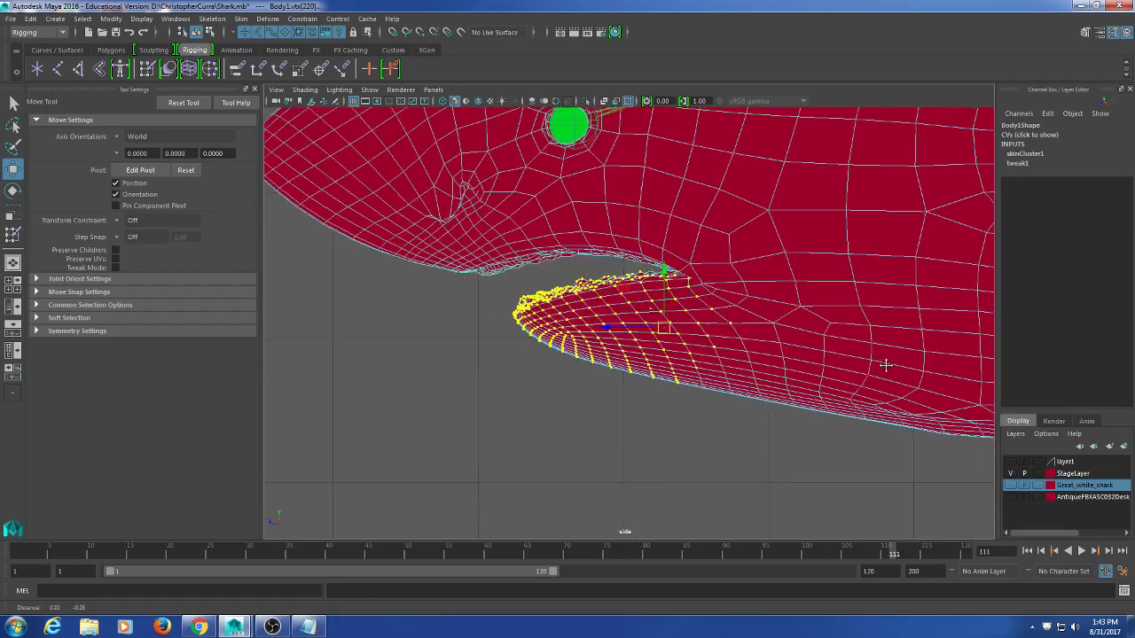
pyautogui.keyDown('alt'); pyautogui.moveTo(882, 363); pyautogui.dragTo(861, 325); pyautogui.keyUp('alt')
pyautogui.press('space')
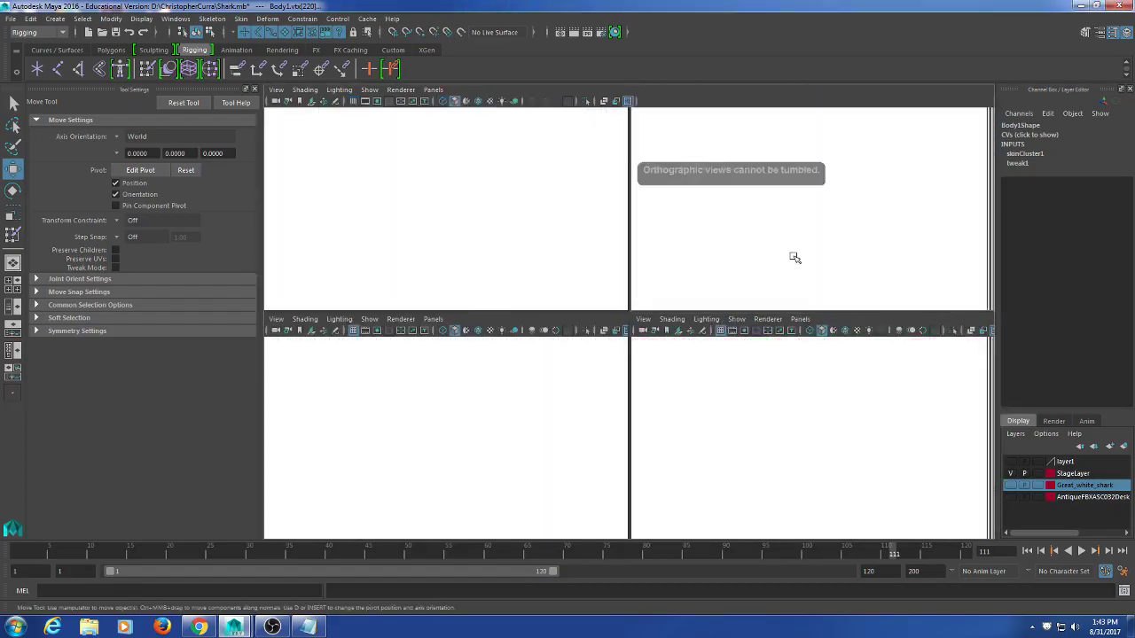
pyautogui.press('space')
pyautogui.scroll(6, 681, 263)
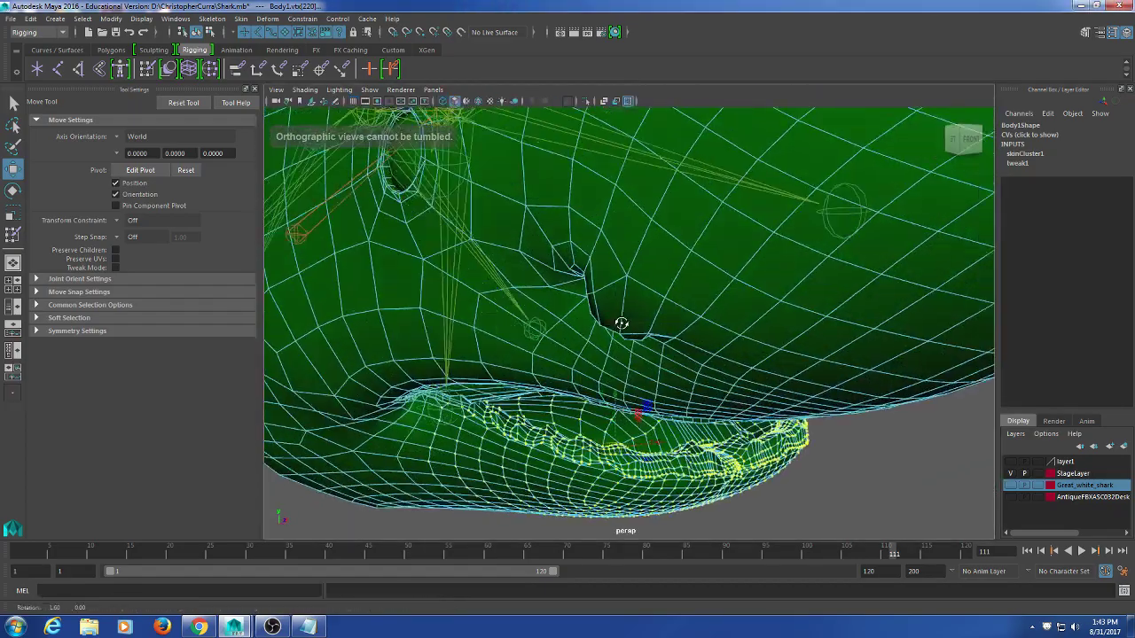
pyautogui.keyDown('alt'); pyautogui.moveTo(618, 322); pyautogui.dragTo(654, 312); pyautogui.keyUp('alt')
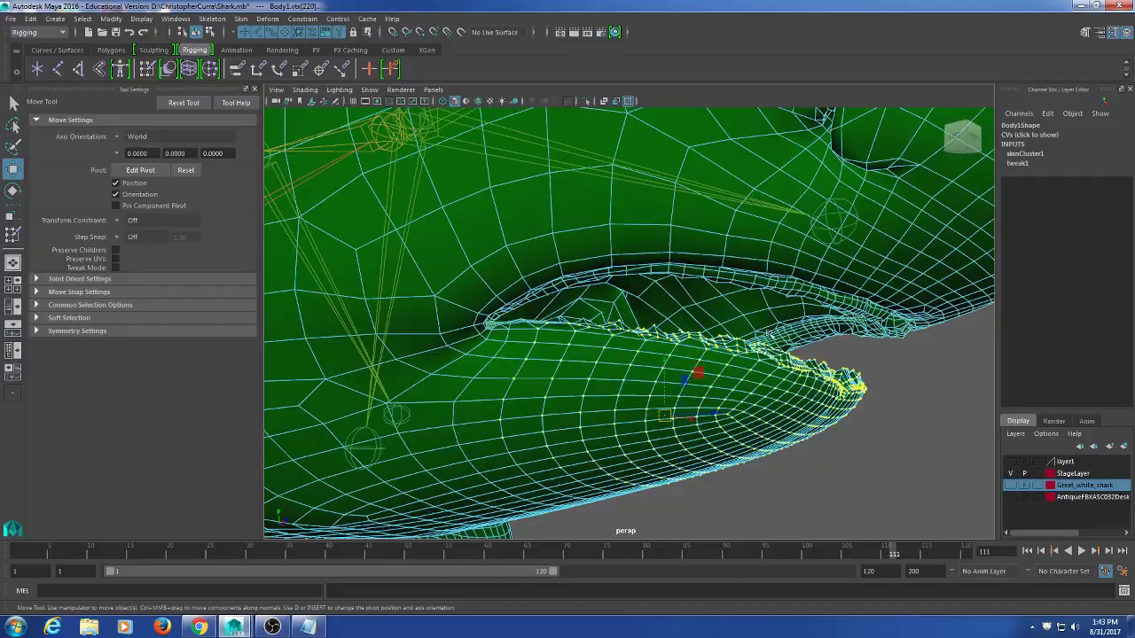
pyautogui.click(864, 425)
pyautogui.keyDown('alt'); pyautogui.moveTo(864, 426); pyautogui.dragTo(654, 400); pyautogui.keyUp('alt')
# - Select the vertices at the front of the lower jaw in the side view, adding rows toward the mouth corner
pyautogui.press('space')
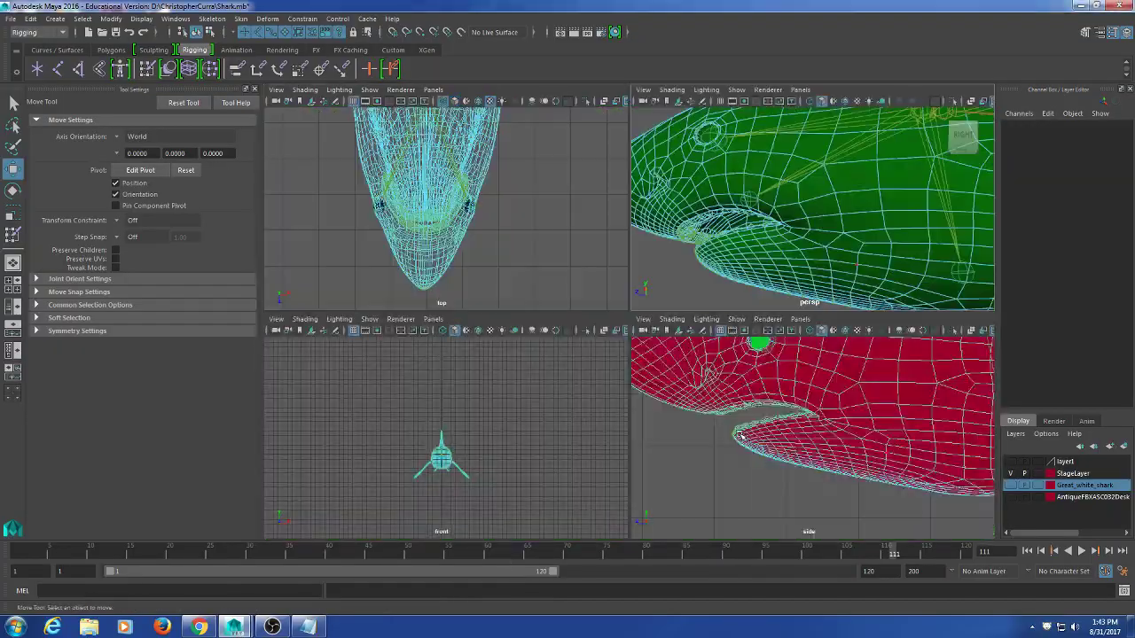
pyautogui.press('space')
pyautogui.scroll(-5, 722, 416)
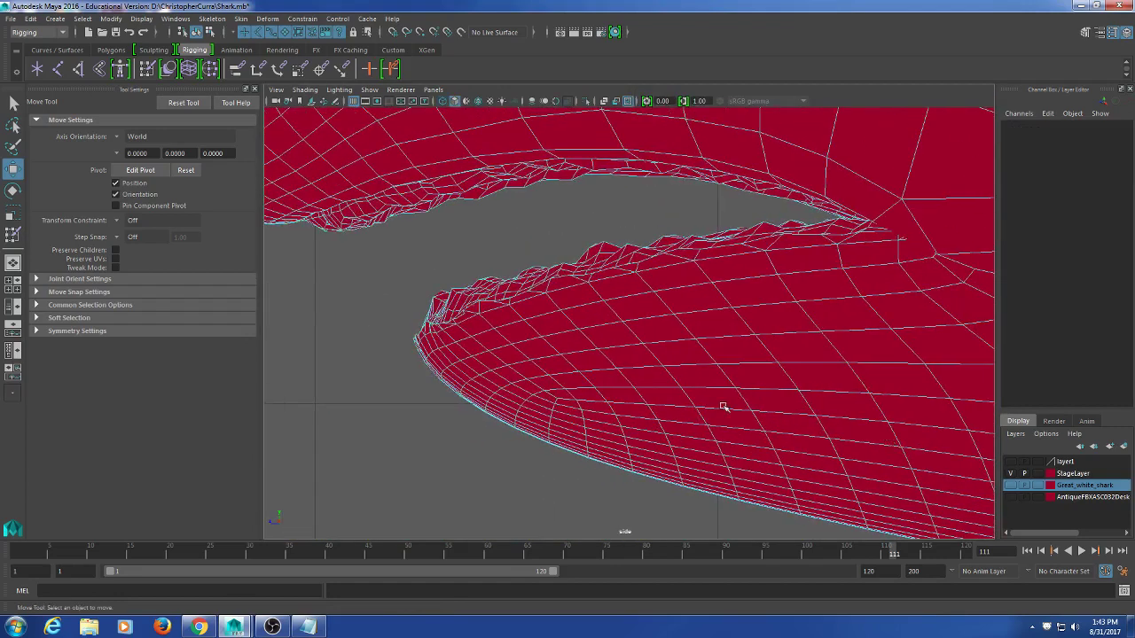
pyautogui.moveTo(394, 247); pyautogui.dragTo(622, 461)
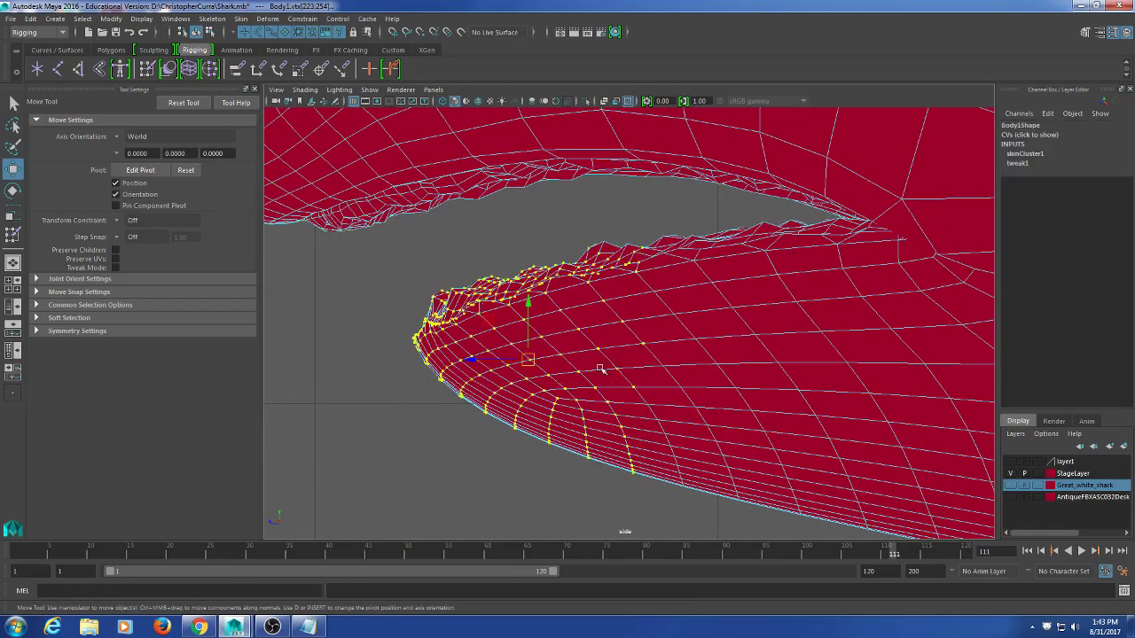
pyautogui.moveTo(539, 228); pyautogui.dragTo(709, 434)
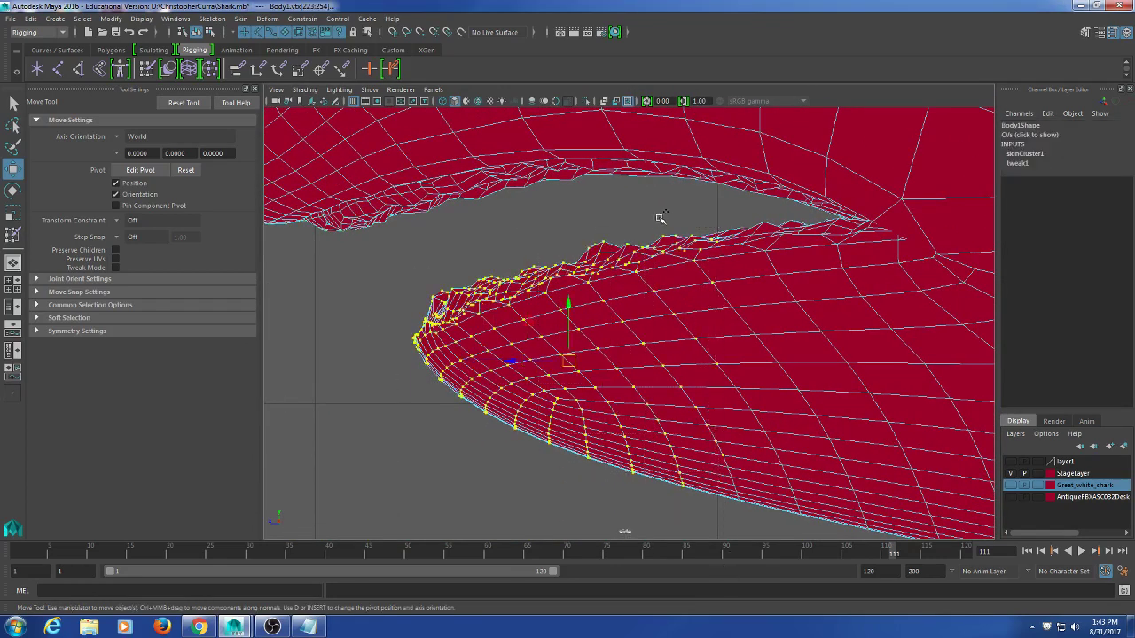
pyautogui.keyDown('shift'); pyautogui.moveTo(658, 205); pyautogui.dragTo(759, 525); pyautogui.keyUp('shift')
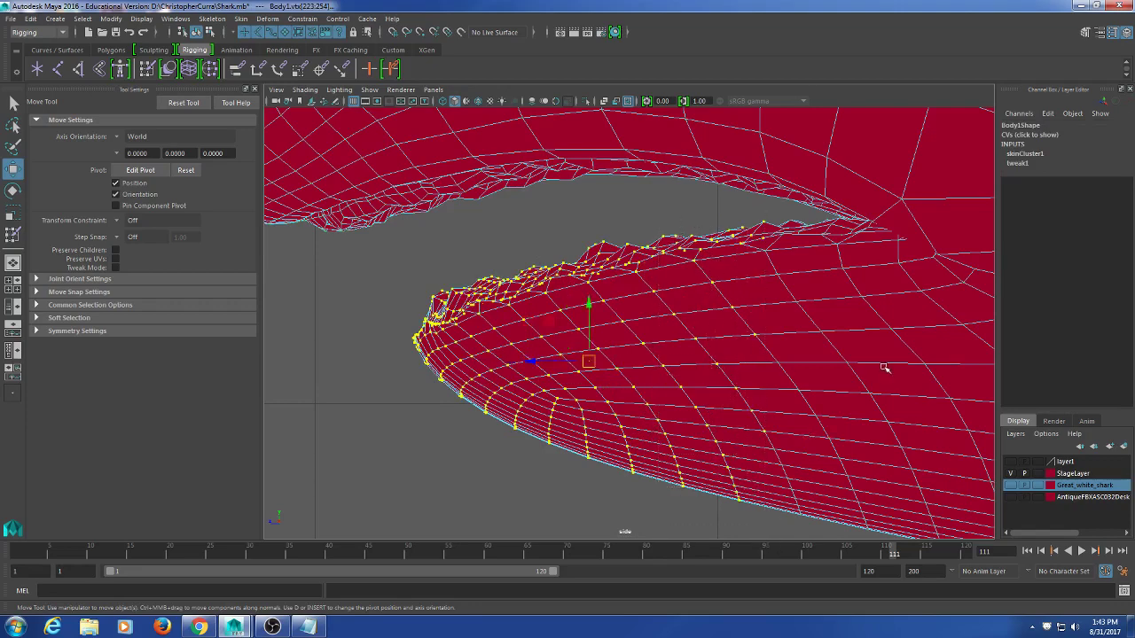
# - Add the remaining lower jaw vertices near the mouth corner and down to the jaw's underside to the selection
pyautogui.scroll(1, 887, 373)
pyautogui.keyDown('shift'); pyautogui.moveTo(711, 201); pyautogui.dragTo(789, 287); pyautogui.keyUp('shift')
pyautogui.keyDown('ctrl'); pyautogui.keyDown('shift'); pyautogui.moveTo(863, 275); pyautogui.dragTo(647, 540); pyautogui.keyUp('shift'); pyautogui.keyUp('ctrl')
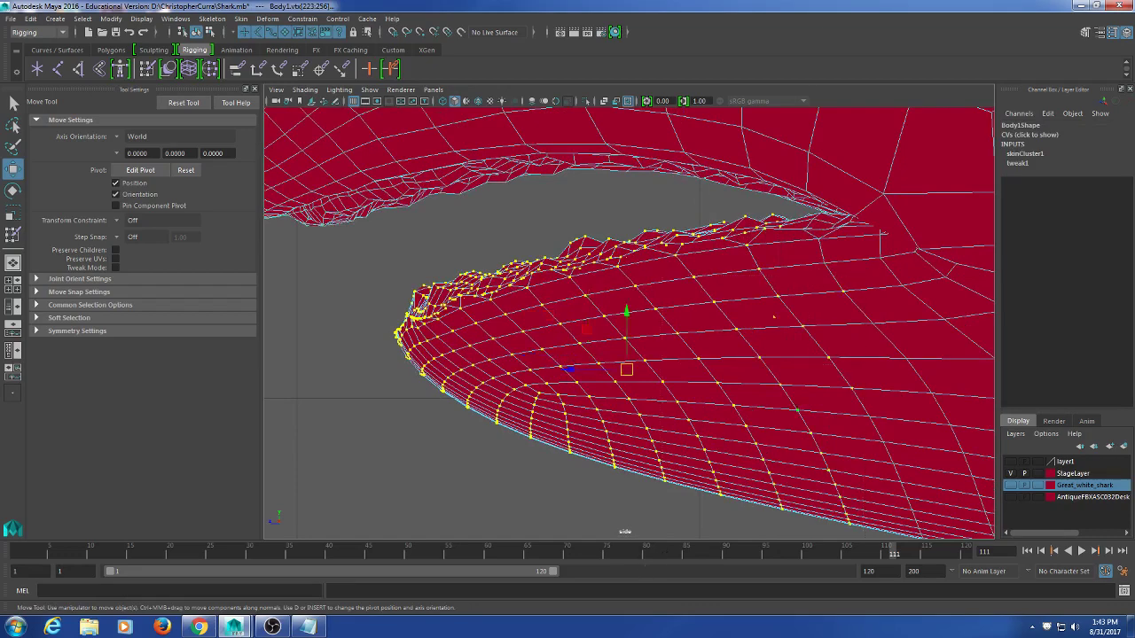
pyautogui.keyDown('alt'); pyautogui.moveTo(881, 384); pyautogui.dragTo(777, 347, button='middle'); pyautogui.keyUp('alt')
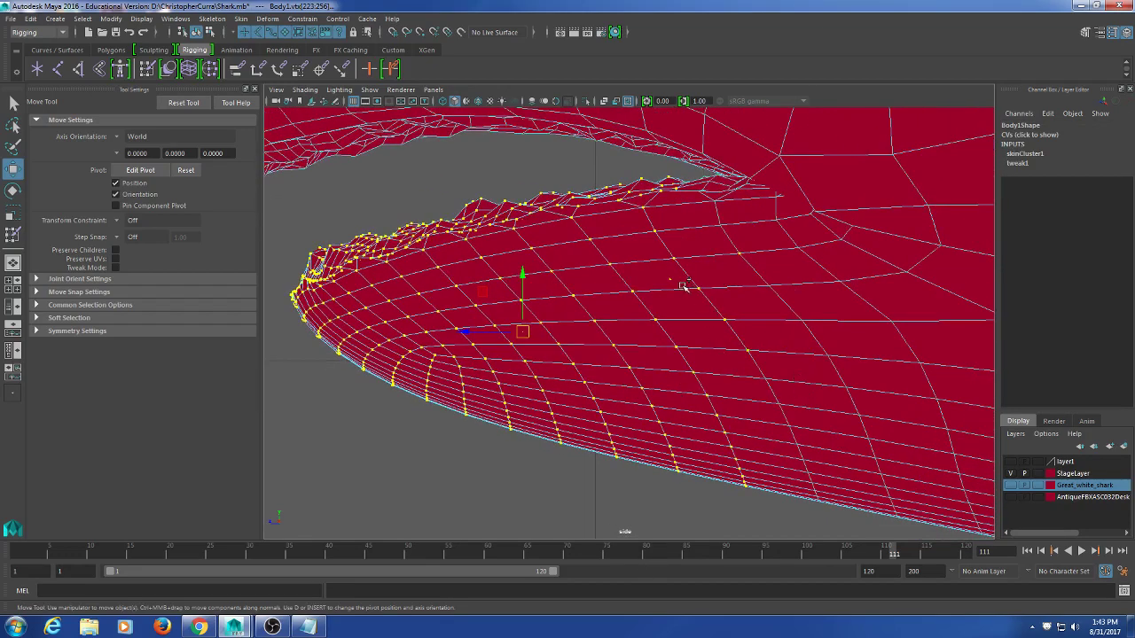
pyautogui.keyDown('shift'); pyautogui.moveTo(688, 289); pyautogui.dragTo(760, 450); pyautogui.keyUp('shift')
pyautogui.keyDown('shift'); pyautogui.moveTo(732, 344); pyautogui.dragTo(791, 489); pyautogui.keyUp('shift')
pyautogui.keyDown('shift'); pyautogui.moveTo(743, 375); pyautogui.dragTo(837, 548); pyautogui.keyUp('shift')
pyautogui.scroll(-5, 793, 468)
pyautogui.scroll(6, 755, 392)
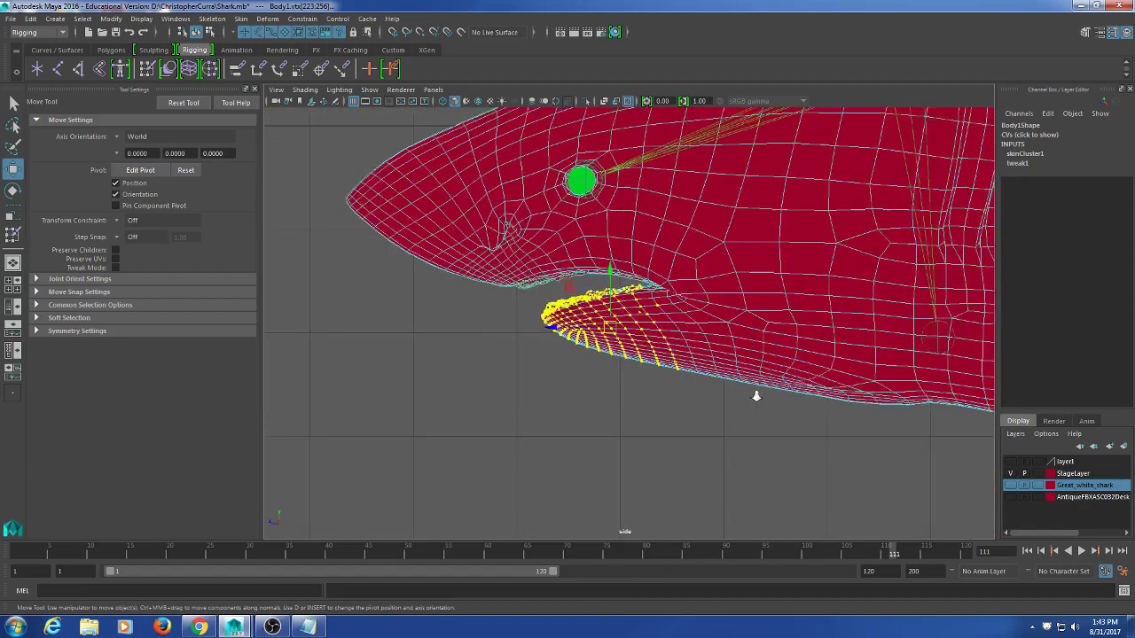
# - Add the next rows of lower jaw vertices, from the mouth corner down to the jaw's underside, to the selection
pyautogui.scroll(8, 709, 365)
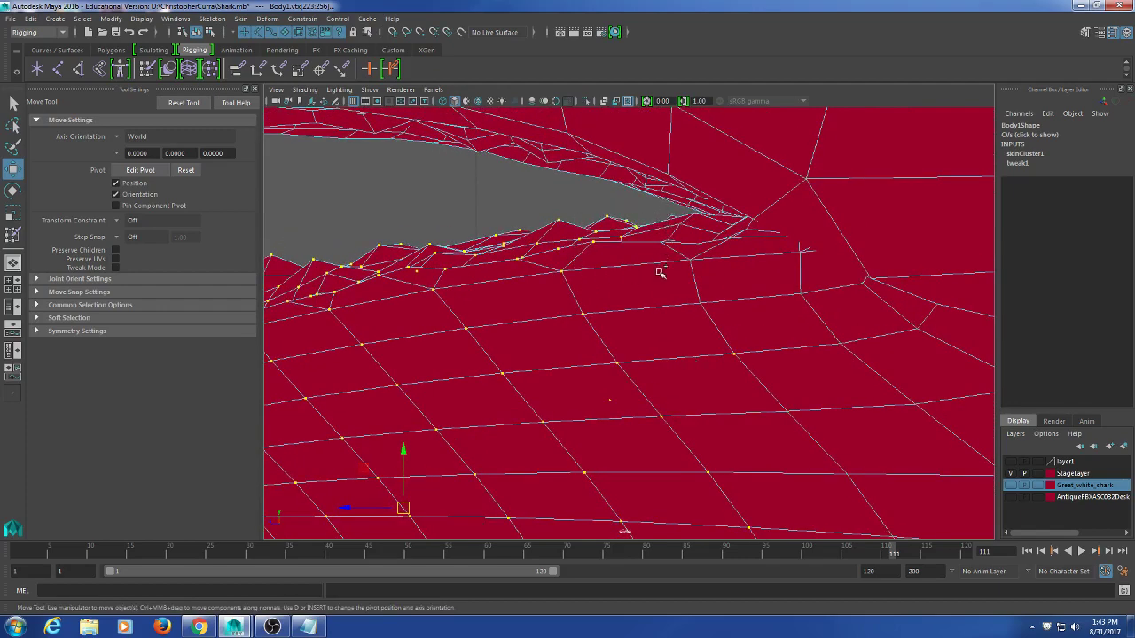
pyautogui.keyDown('ctrl'); pyautogui.keyDown('shift'); pyautogui.moveTo(717, 218); pyautogui.dragTo(634, 387); pyautogui.keyUp('shift'); pyautogui.keyUp('ctrl')
pyautogui.keyDown('alt'); pyautogui.moveTo(824, 398); pyautogui.dragTo(676, 321, button='middle'); pyautogui.keyUp('alt')
pyautogui.keyDown('alt'); pyautogui.moveTo(742, 417); pyautogui.dragTo(715, 349, button='middle'); pyautogui.keyUp('alt')
pyautogui.keyDown('ctrl'); pyautogui.keyDown('shift'); pyautogui.moveTo(730, 314); pyautogui.dragTo(573, 417); pyautogui.keyUp('shift'); pyautogui.keyUp('ctrl')
pyautogui.keyDown('alt'); pyautogui.moveTo(715, 452); pyautogui.dragTo(667, 373, button='middle'); pyautogui.keyUp('alt')
pyautogui.scroll(-5, 696, 357)
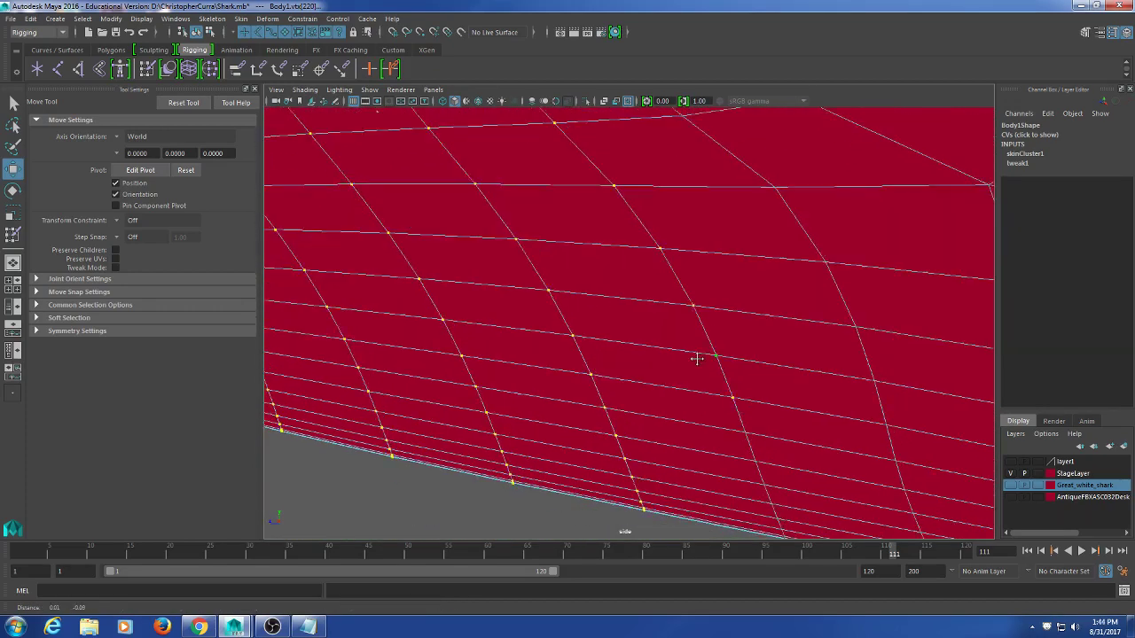
pyautogui.scroll(5, 706, 379)
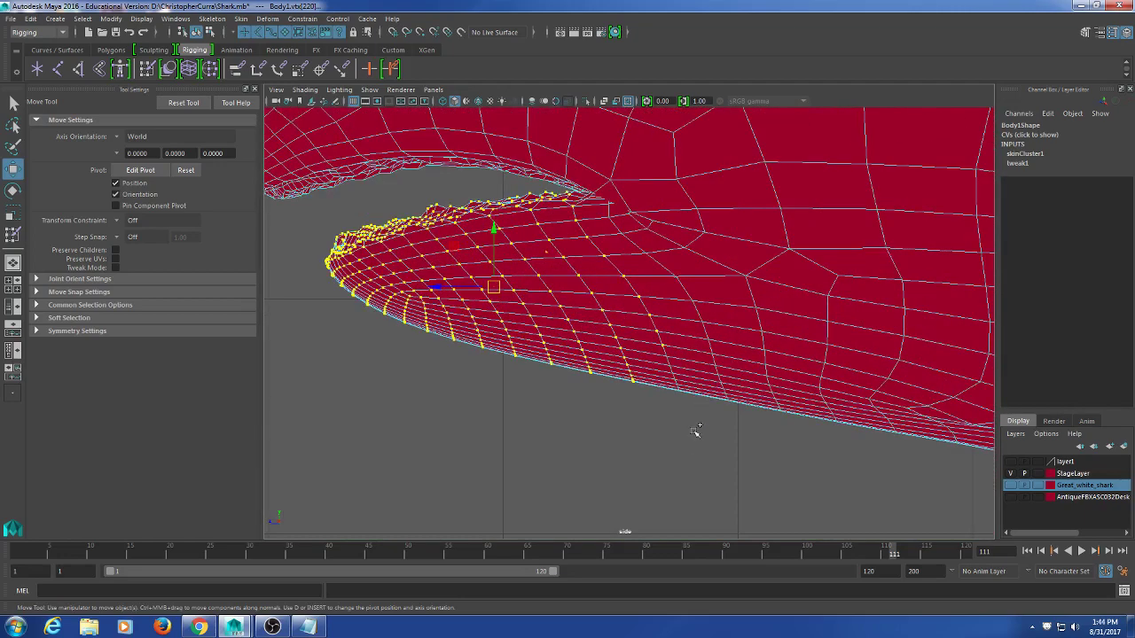
pyautogui.moveTo(687, 467); pyautogui.dragTo(605, 335)
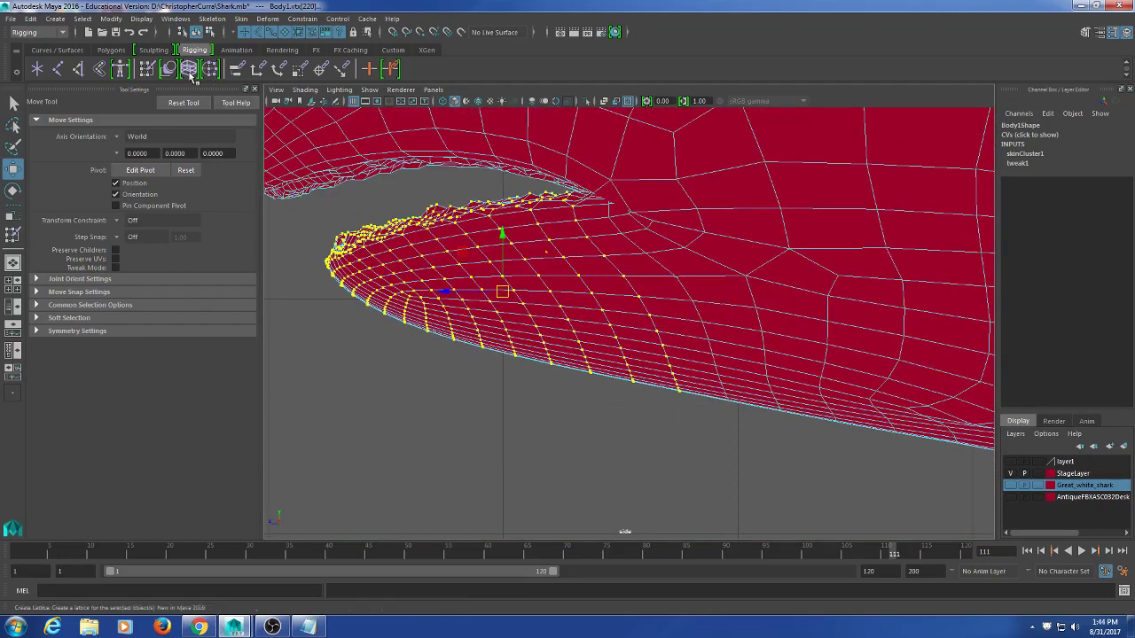
# - Flood the selected lower jaw vertices with a replace skin weight of 1 for the mouth joint
pyautogui.click(147, 69)
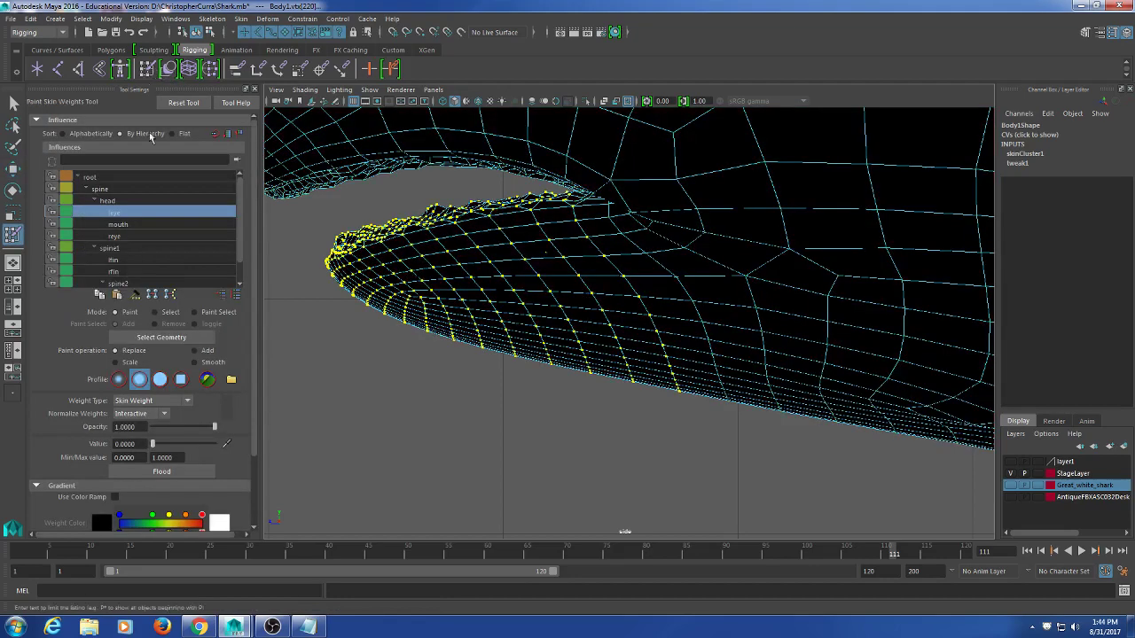
pyautogui.click(130, 227)
pyautogui.moveTo(152, 443); pyautogui.dragTo(214, 444)
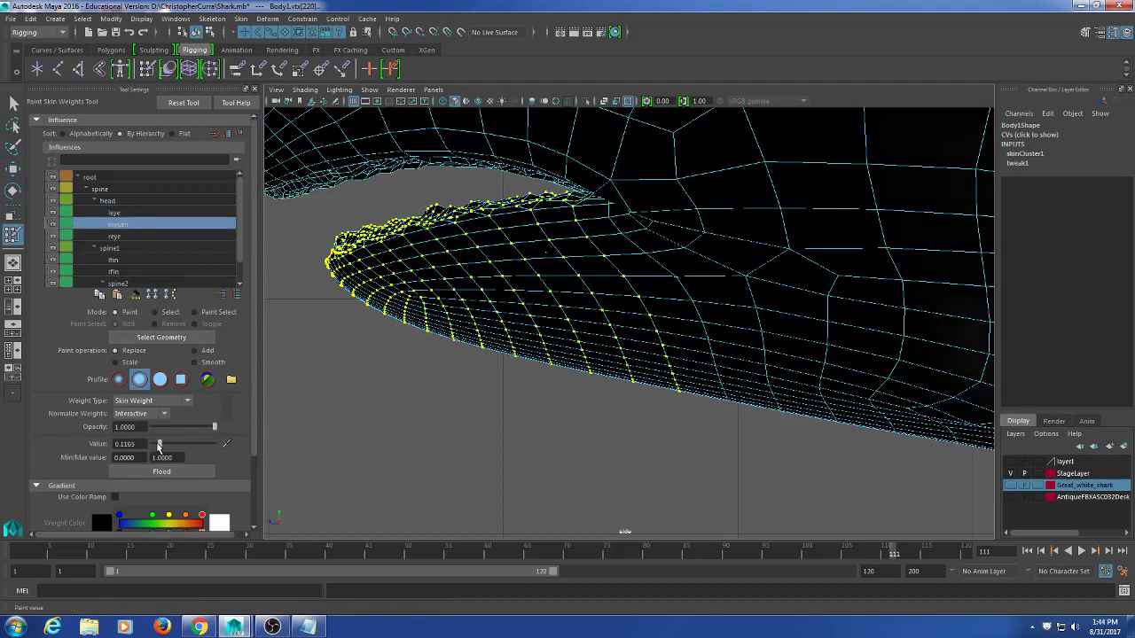
pyautogui.click(195, 472)
# - Return to the perspective view, leave weight painting, clear the vertex selection and select the shark body mesh
pyautogui.keyDown('alt'); pyautogui.moveTo(538, 460); pyautogui.dragTo(559, 353, button='middle'); pyautogui.keyUp('alt')
pyautogui.press('space')
pyautogui.press('space')
pyautogui.moveTo(730, 271)
pyautogui.keyDown('alt'); pyautogui.mouseDown()
pyautogui.moveTo(654, 339)
pyautogui.moveTo(465, 391)
pyautogui.moveTo(469, 423)
pyautogui.moveTo(552, 405)
pyautogui.moveTo(552, 425)
pyautogui.moveTo(640, 270)
pyautogui.moveTo(783, 305)
pyautogui.moveTo(798, 329)
pyautogui.moveTo(755, 240)
pyautogui.moveTo(697, 264)
pyautogui.moveTo(598, 257)
pyautogui.moveTo(506, 273)
pyautogui.moveTo(679, 268)
pyautogui.moveTo(670, 253)
pyautogui.mouseUp(); pyautogui.keyUp('alt')
pyautogui.click(14, 103)
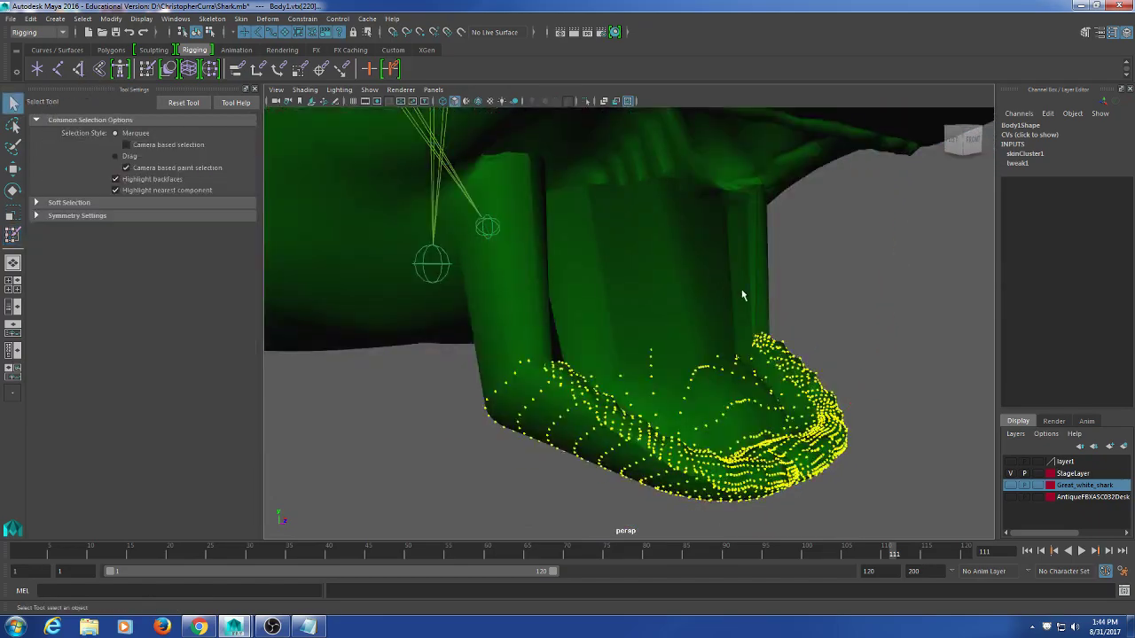
pyautogui.click(808, 238)
pyautogui.moveTo(807, 238)
pyautogui.keyDown('alt'); pyautogui.mouseDown()
pyautogui.moveTo(730, 269)
pyautogui.moveTo(638, 257)
pyautogui.mouseUp(); pyautogui.keyUp('alt')
pyautogui.click(730, 270)
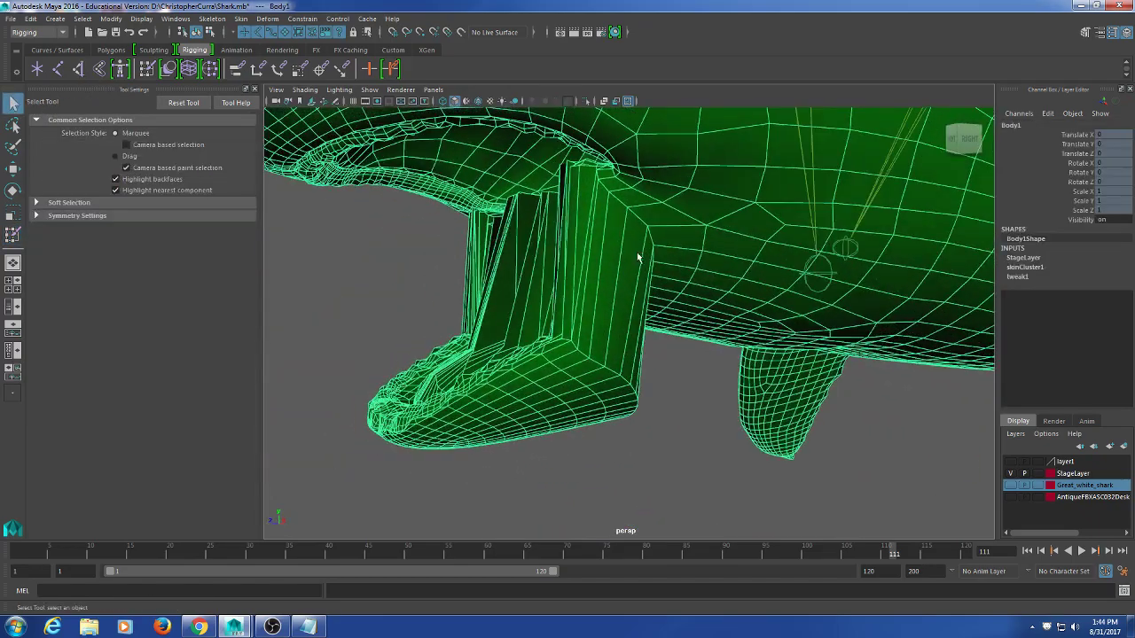
# - Examine the stretched geometry between the upper and lower jaw around the mouth corner from several angles
pyautogui.scroll(5, 636, 291)
pyautogui.keyDown('alt'); pyautogui.moveTo(853, 268); pyautogui.dragTo(780, 358, button='right'); pyautogui.keyUp('alt')
pyautogui.keyDown('alt'); pyautogui.moveTo(780, 358); pyautogui.dragTo(756, 332); pyautogui.keyUp('alt')
pyautogui.moveTo(757, 333)
pyautogui.keyDown('alt'); pyautogui.mouseDown(button='right')
pyautogui.moveTo(654, 327)
pyautogui.moveTo(550, 347)
pyautogui.moveTo(456, 329)
pyautogui.moveTo(577, 332)
pyautogui.mouseUp(button='right'); pyautogui.keyUp('alt')
pyautogui.keyDown('alt'); pyautogui.moveTo(576, 332); pyautogui.dragTo(550, 319); pyautogui.keyUp('alt')
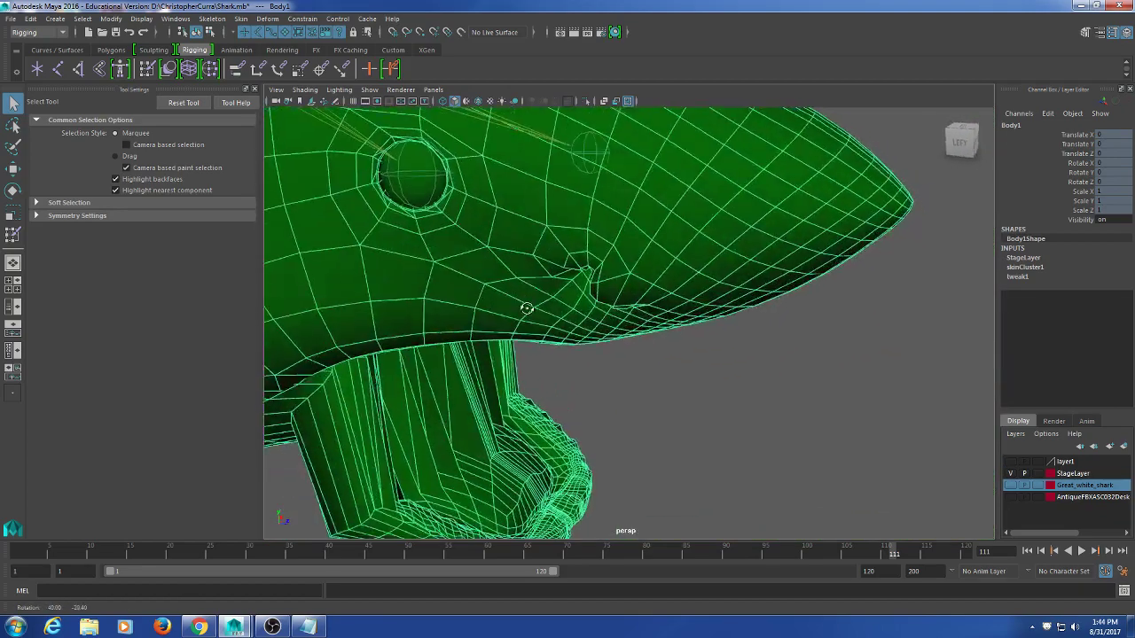
pyautogui.keyDown('alt'); pyautogui.moveTo(550, 319); pyautogui.dragTo(674, 373, button='right'); pyautogui.keyUp('alt')
pyautogui.moveTo(674, 373)
pyautogui.keyDown('alt'); pyautogui.mouseDown()
pyautogui.moveTo(568, 362)
pyautogui.moveTo(522, 337)
pyautogui.moveTo(603, 362)
pyautogui.moveTo(631, 391)
pyautogui.moveTo(671, 352)
pyautogui.moveTo(661, 337)
pyautogui.mouseUp(); pyautogui.keyUp('alt')
pyautogui.keyDown('alt'); pyautogui.moveTo(661, 341); pyautogui.dragTo(589, 289, button='right'); pyautogui.keyUp('alt')
pyautogui.keyDown('alt'); pyautogui.moveTo(576, 296); pyautogui.dragTo(575, 283); pyautogui.keyUp('alt')
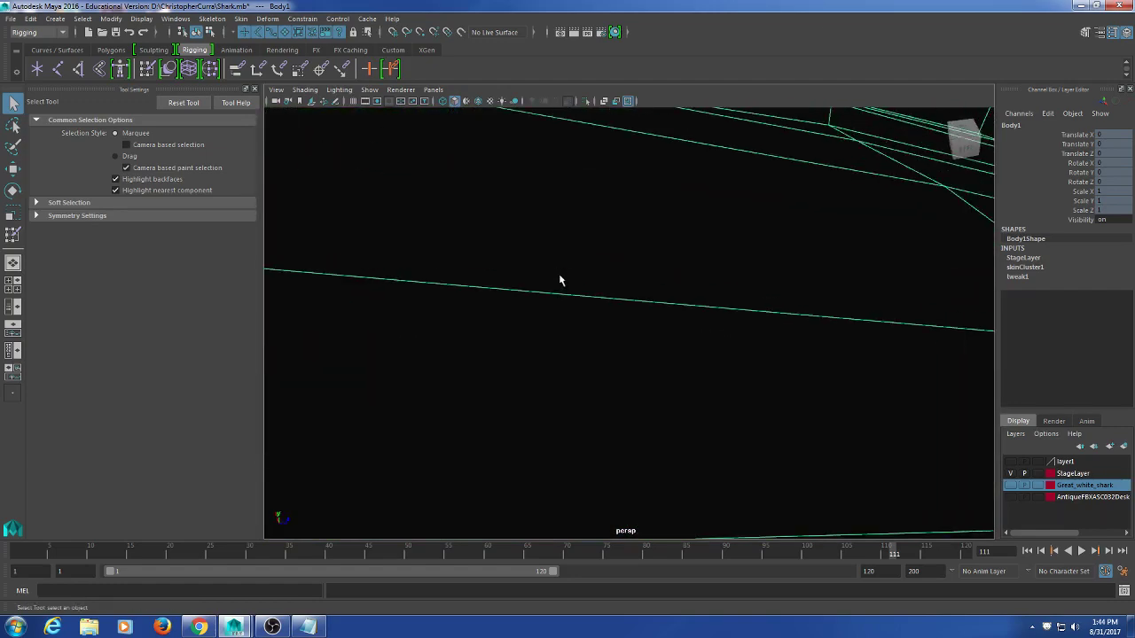
pyautogui.keyDown('alt'); pyautogui.moveTo(589, 270); pyautogui.dragTo(526, 249, button='right'); pyautogui.keyUp('alt')
pyautogui.keyDown('alt'); pyautogui.moveTo(527, 248); pyautogui.dragTo(667, 231); pyautogui.keyUp('alt')
pyautogui.keyDown('alt'); pyautogui.moveTo(501, 236); pyautogui.dragTo(736, 227, button='right'); pyautogui.keyUp('alt')
pyautogui.moveTo(555, 245)
pyautogui.keyDown('alt'); pyautogui.mouseDown(button='middle')
pyautogui.moveTo(562, 311)
pyautogui.moveTo(563, 266)
pyautogui.mouseUp(button='middle'); pyautogui.keyUp('alt')
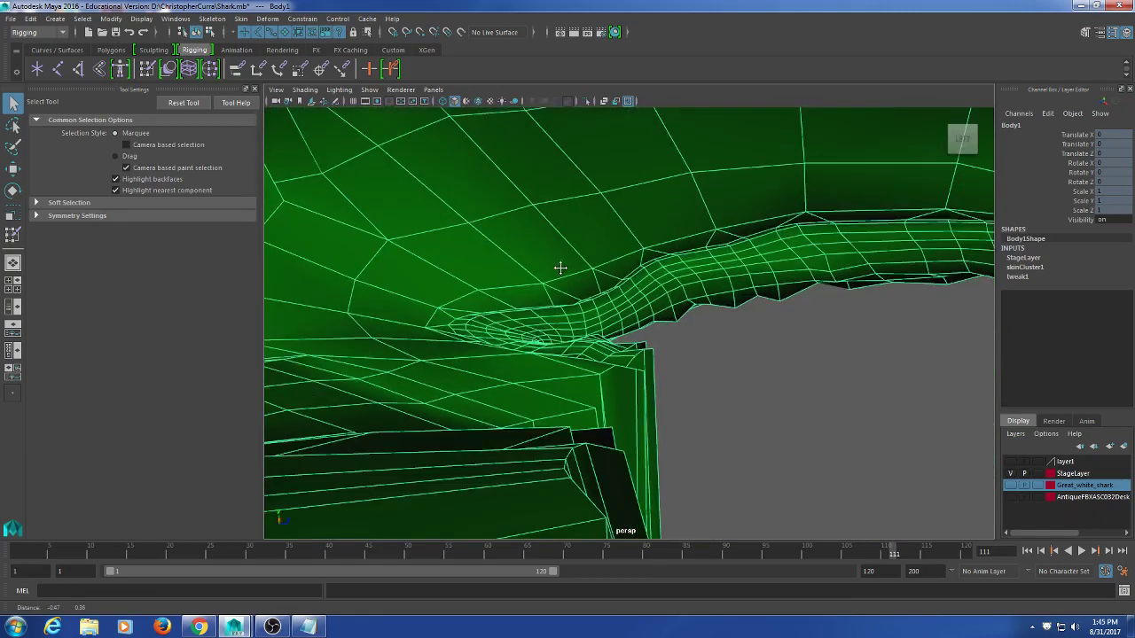
pyautogui.keyDown('alt'); pyautogui.moveTo(566, 285); pyautogui.dragTo(626, 321); pyautogui.keyUp('alt')
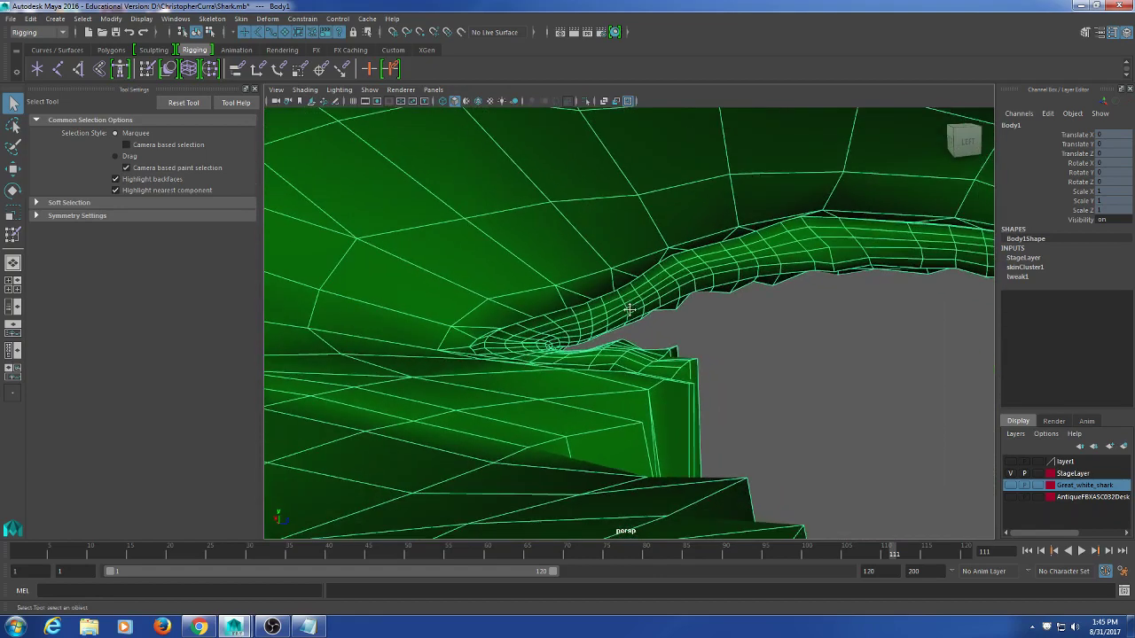
pyautogui.keyDown('alt'); pyautogui.moveTo(624, 325); pyautogui.dragTo(663, 328, button='right'); pyautogui.keyUp('alt')
pyautogui.keyDown('alt'); pyautogui.moveTo(680, 355); pyautogui.dragTo(690, 342, button='middle'); pyautogui.keyUp('alt')
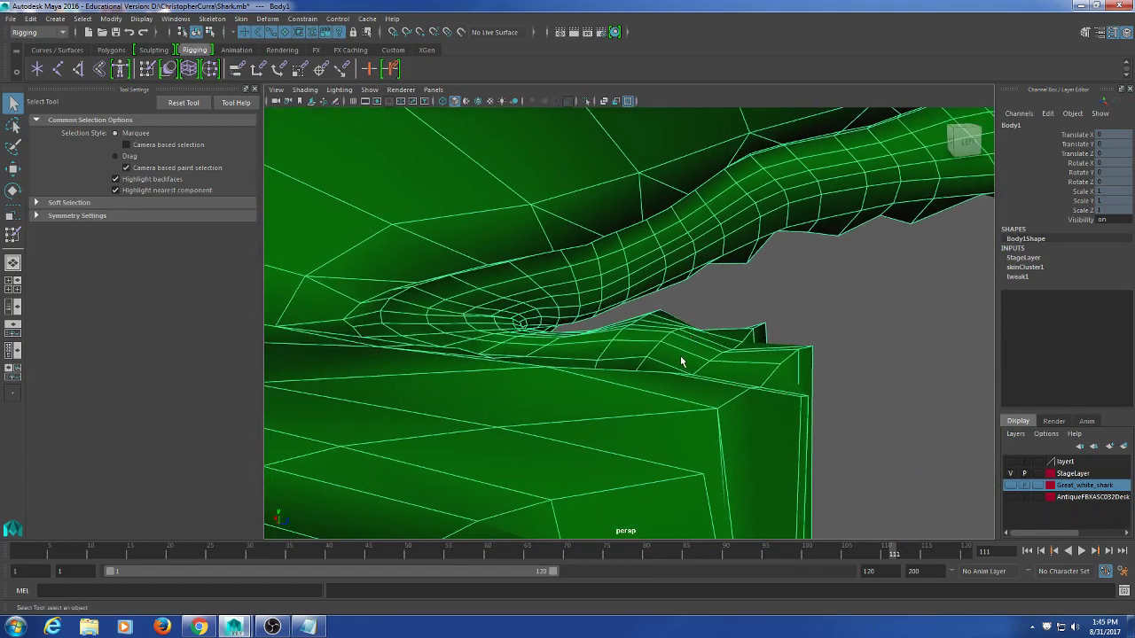
# - Select the stretched vertices just below the mouth corner and flood them with a mouth joint weight of 1
pyautogui.moveTo(681, 297); pyautogui.dragTo(667, 353, button='right')
pyautogui.moveTo(621, 297); pyautogui.dragTo(622, 298, button='right')
pyautogui.keyDown('alt'); pyautogui.moveTo(632, 314); pyautogui.dragTo(654, 316); pyautogui.keyUp('alt')
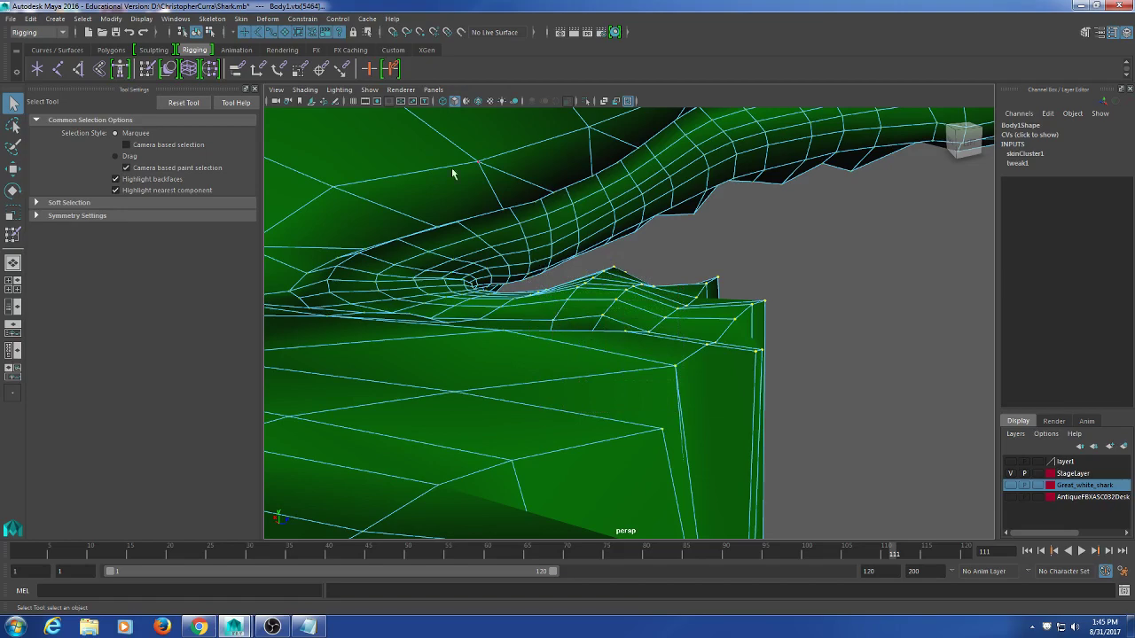
pyautogui.click(147, 70)
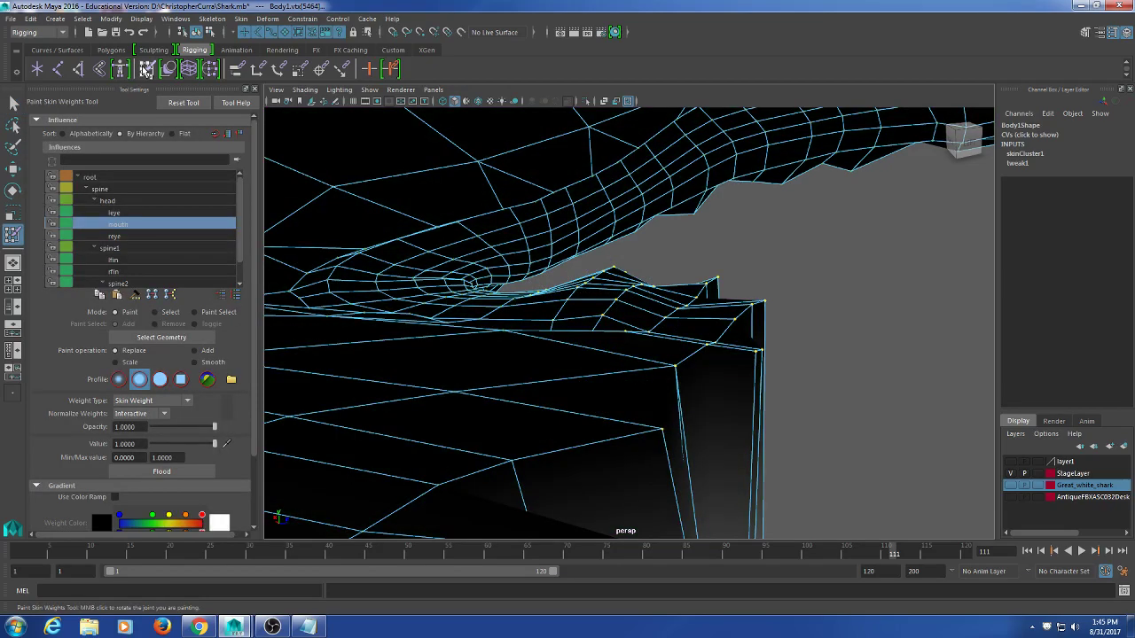
pyautogui.click(168, 475)
pyautogui.keyDown('alt'); pyautogui.moveTo(431, 385); pyautogui.dragTo(589, 390); pyautogui.keyUp('alt')
# - Select the leftover vertices at the edge of the stretched mouth corner and flood them with mouth weight 1
pyautogui.click(13, 104)
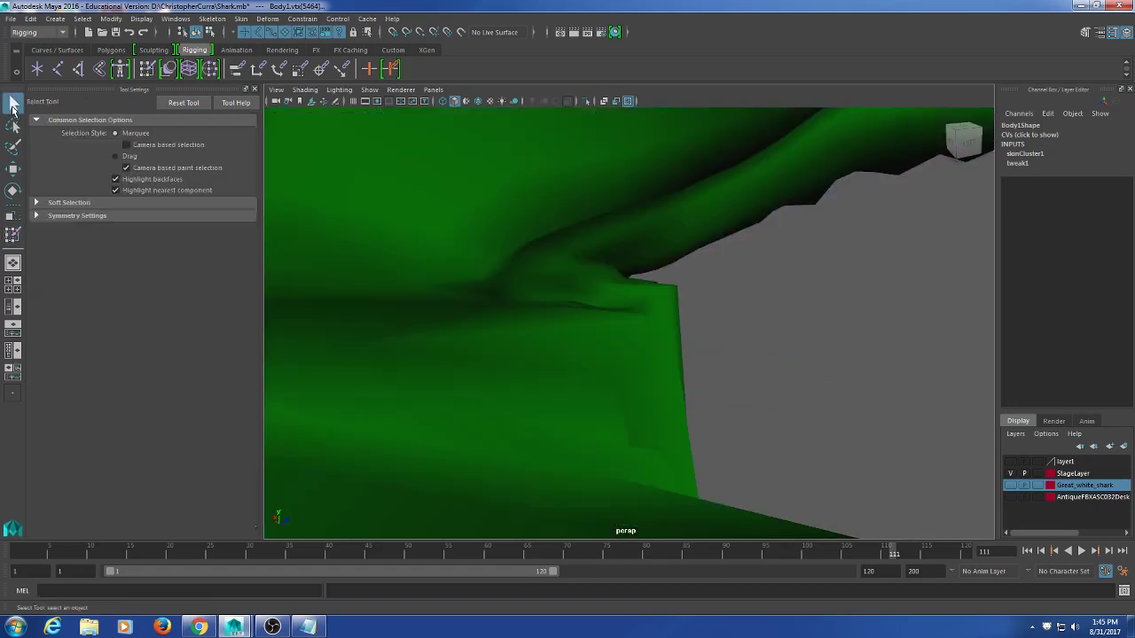
pyautogui.click(655, 326)
pyautogui.moveTo(659, 298); pyautogui.dragTo(615, 298, button='right')
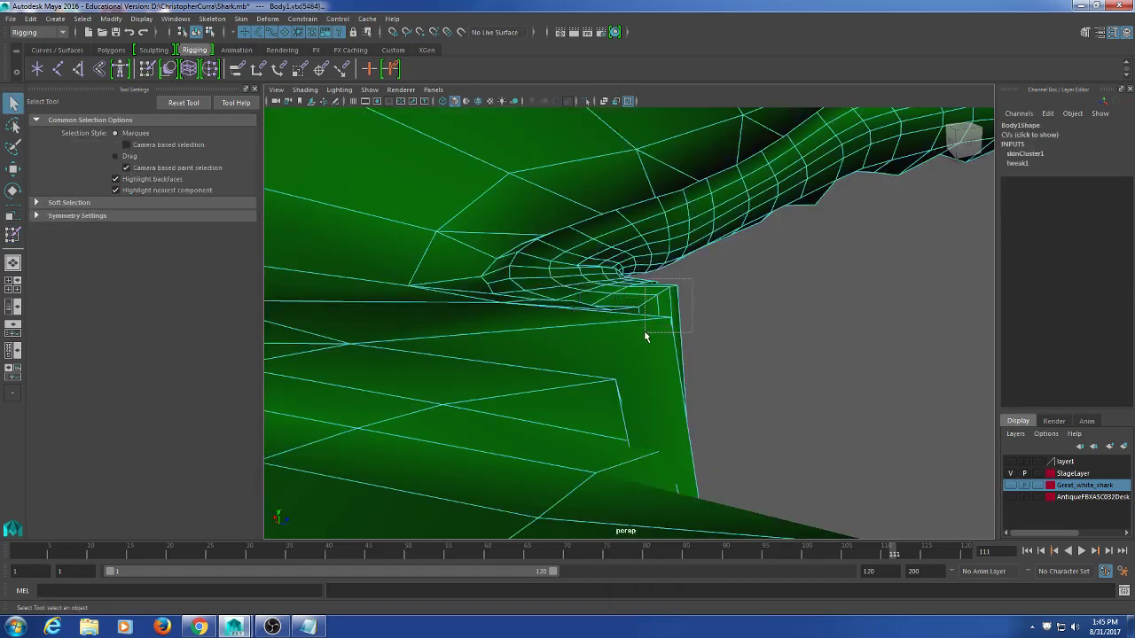
pyautogui.moveTo(691, 353); pyautogui.dragTo(692, 355)
pyautogui.keyDown('alt'); pyautogui.moveTo(692, 355); pyautogui.dragTo(456, 331); pyautogui.keyUp('alt')
pyautogui.keyDown('alt'); pyautogui.moveTo(457, 332); pyautogui.dragTo(539, 334, button='middle'); pyautogui.keyUp('alt')
pyautogui.keyDown('alt'); pyautogui.moveTo(523, 335); pyautogui.dragTo(576, 329); pyautogui.keyUp('alt')
pyautogui.keyDown('alt'); pyautogui.moveTo(537, 359); pyautogui.dragTo(579, 326, button='middle'); pyautogui.keyUp('alt')
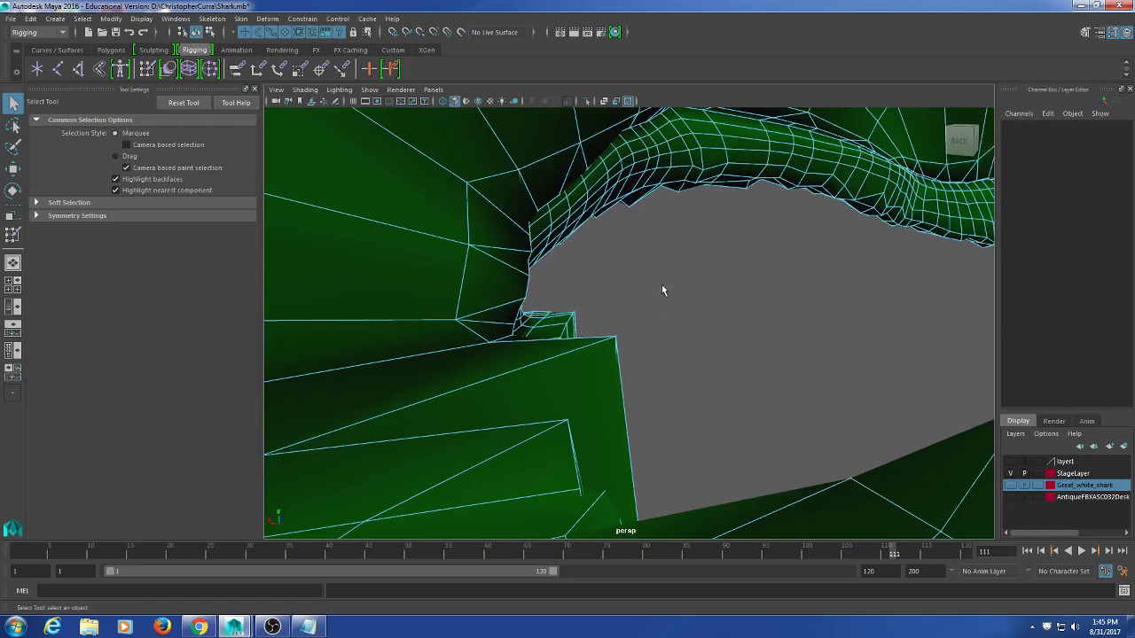
pyautogui.moveTo(558, 448); pyautogui.dragTo(559, 445)
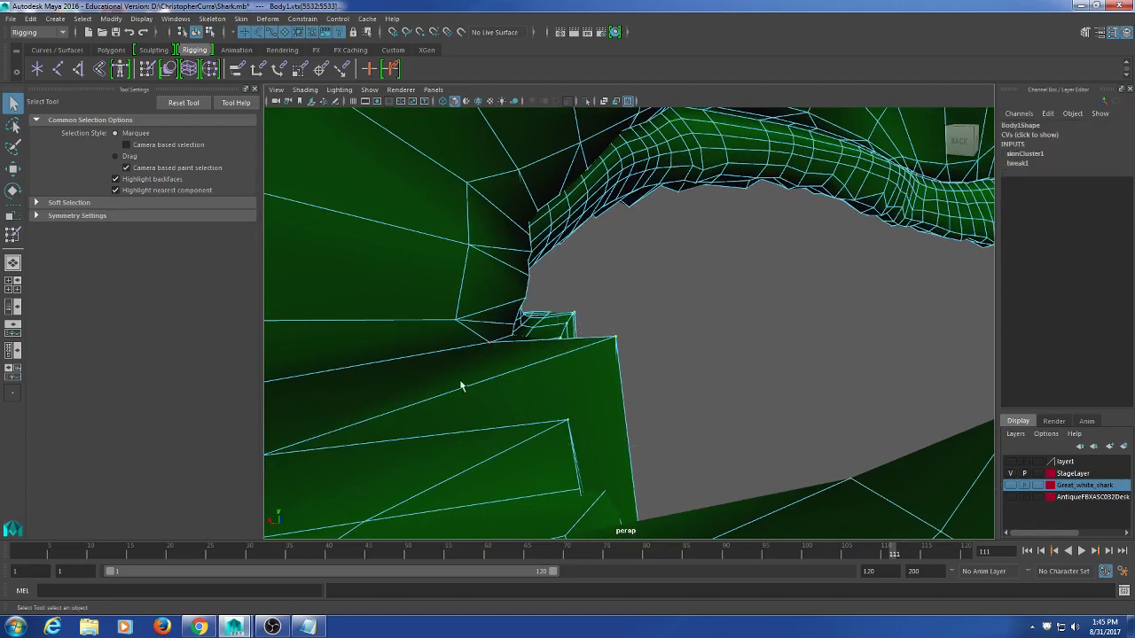
pyautogui.click(146, 71)
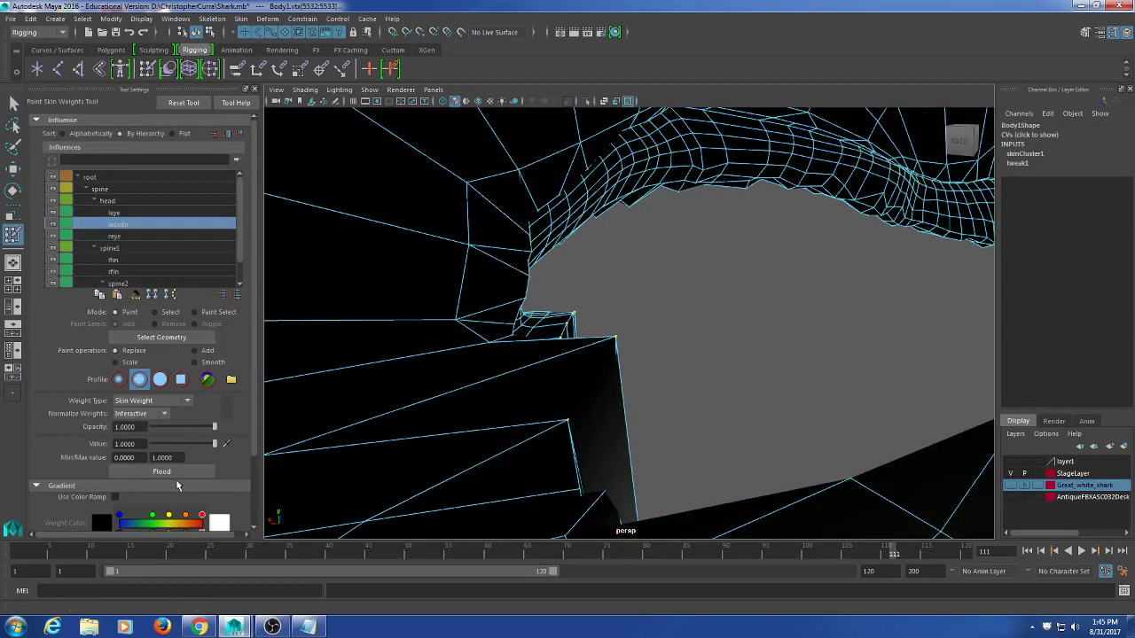
pyautogui.click(162, 471)
# - Select the remaining vertices on the small protruding edge at the mouth corner
pyautogui.click(13, 103)
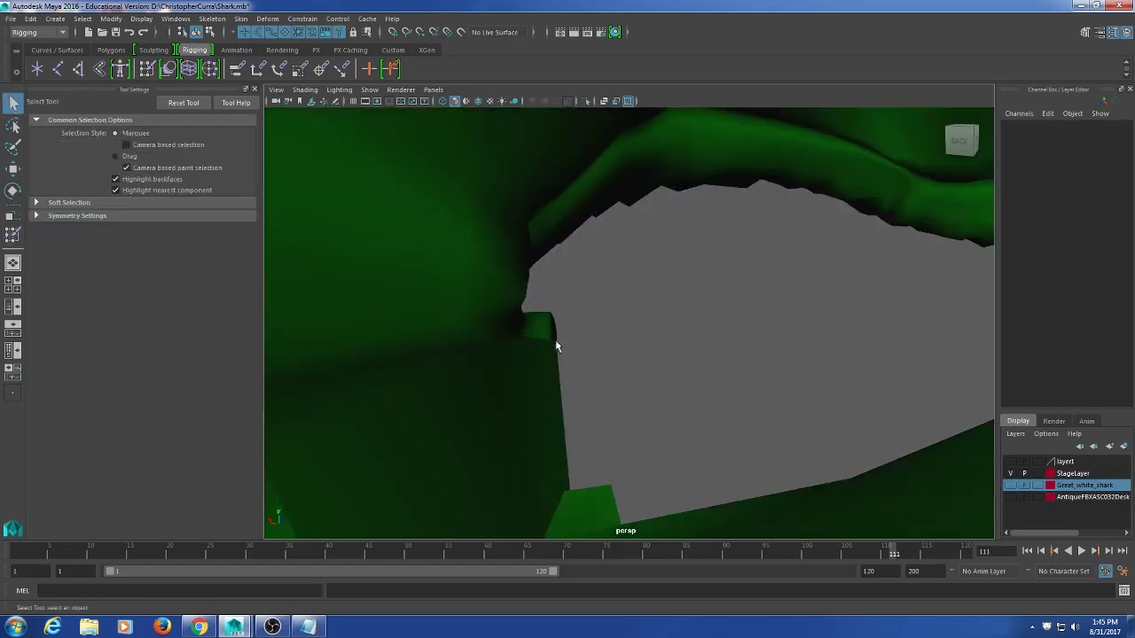
pyautogui.moveTo(551, 298); pyautogui.dragTo(521, 328, button='right')
pyautogui.click(497, 303)
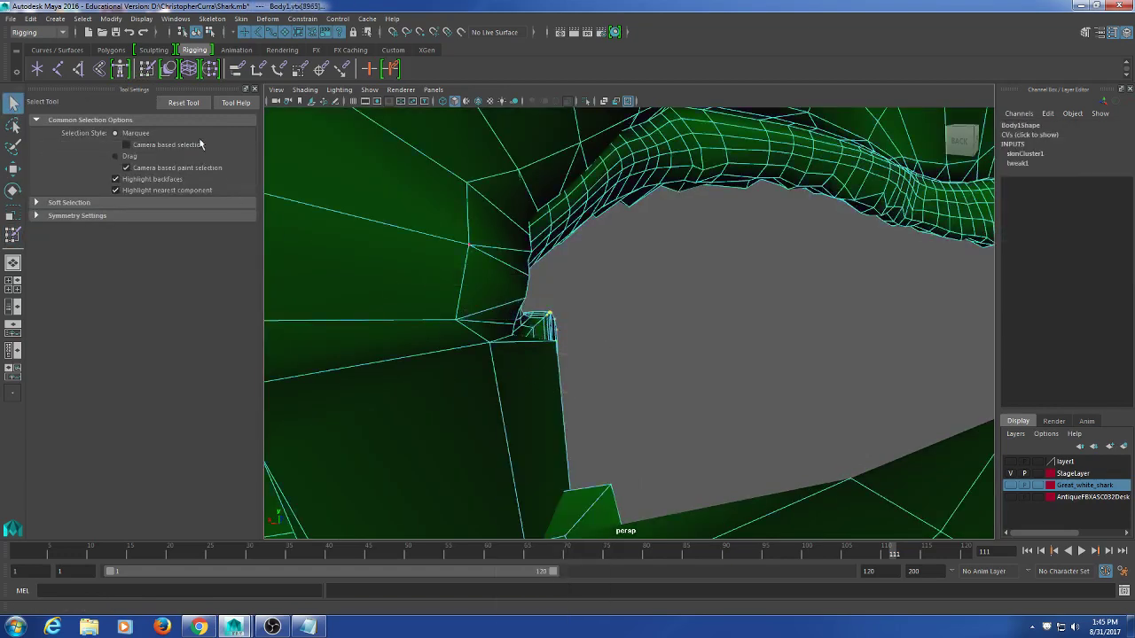
# - Flood the mouth joint's skin weight at 1.0 onto the selected mouth-corner vertices and the vertices of the small raised bump below them
pyautogui.click(152, 73)
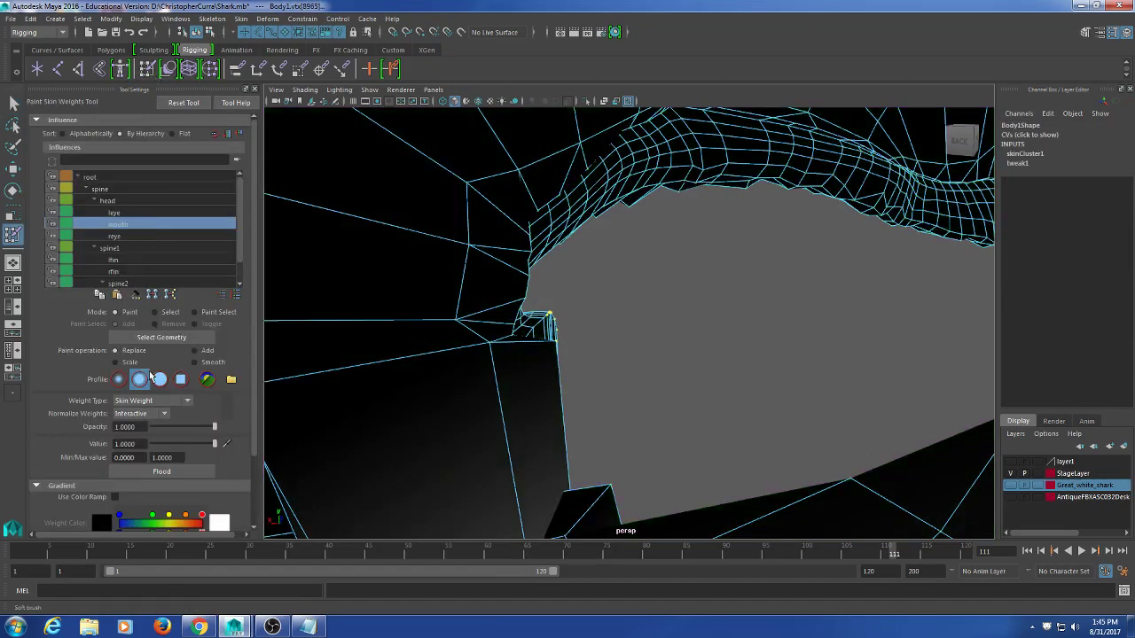
pyautogui.click(159, 470)
pyautogui.keyDown('alt'); pyautogui.moveTo(581, 410); pyautogui.dragTo(666, 390); pyautogui.keyUp('alt')
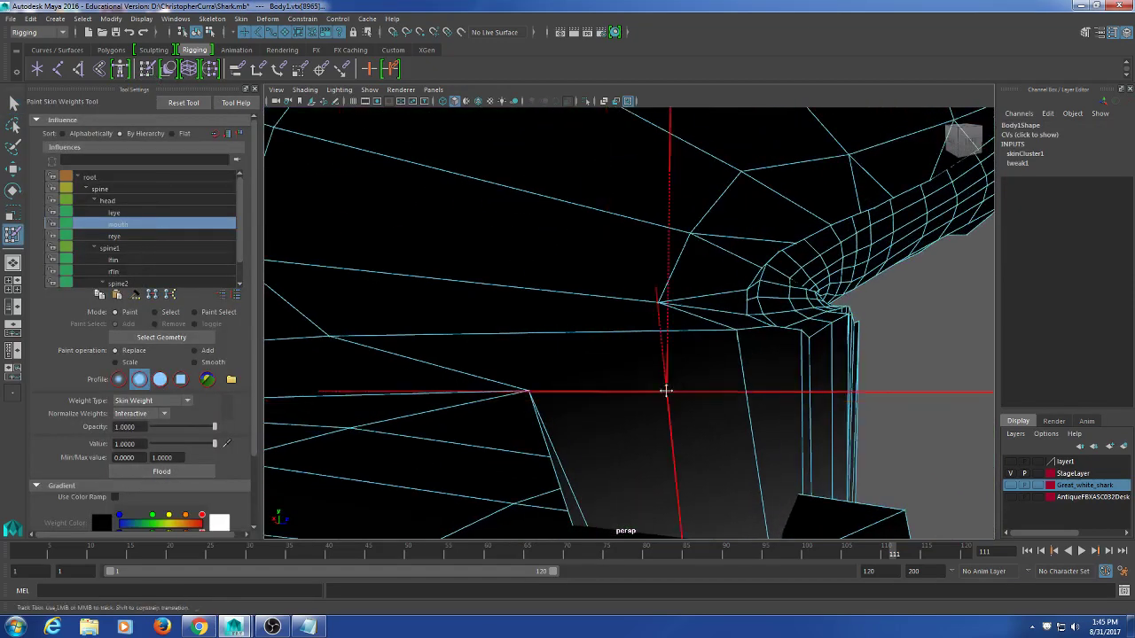
pyautogui.moveTo(666, 390)
pyautogui.keyDown('alt'); pyautogui.mouseDown(button='middle')
pyautogui.moveTo(626, 393)
pyautogui.moveTo(692, 376)
pyautogui.mouseUp(button='middle'); pyautogui.keyUp('alt')
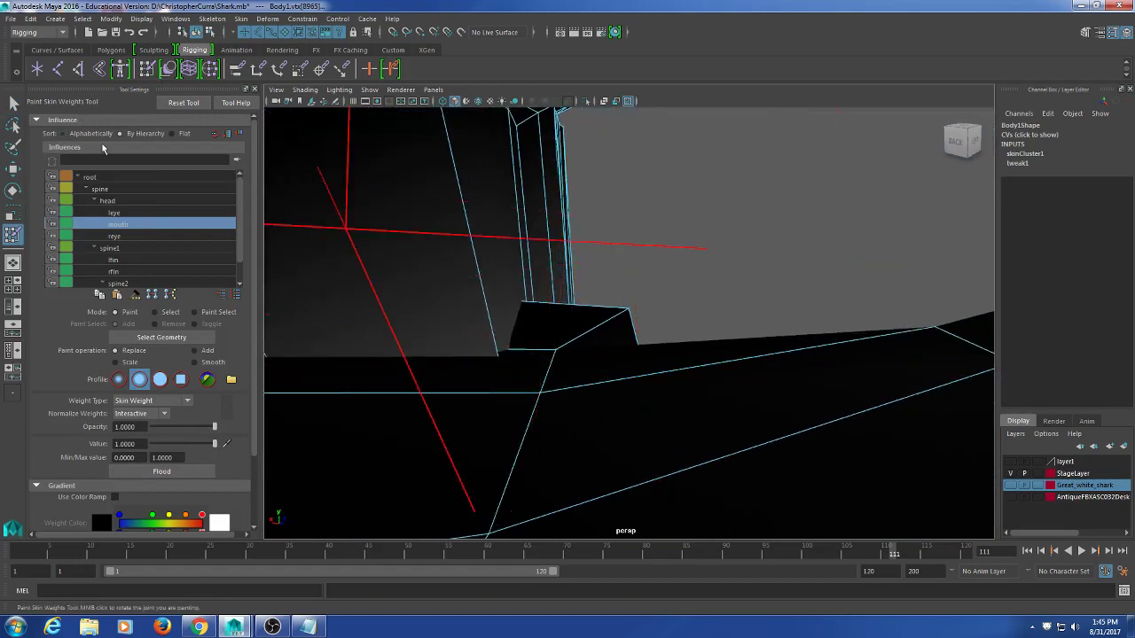
pyautogui.press('q')
pyautogui.moveTo(563, 297); pyautogui.dragTo(564, 330, button='right')
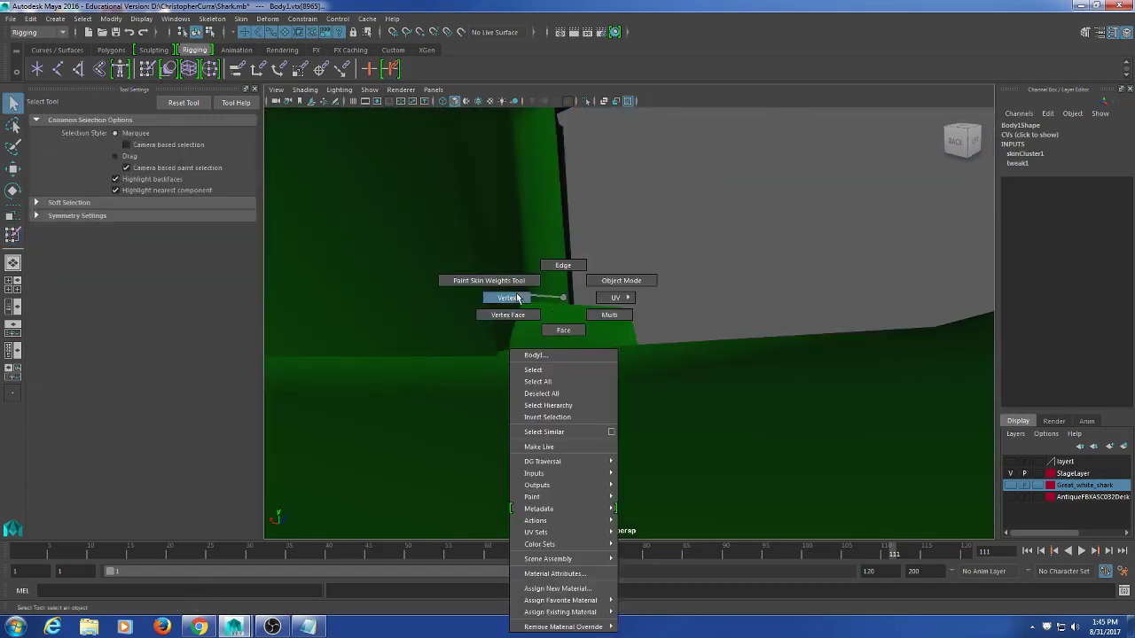
pyautogui.moveTo(517, 298); pyautogui.dragTo(517, 297, button='right')
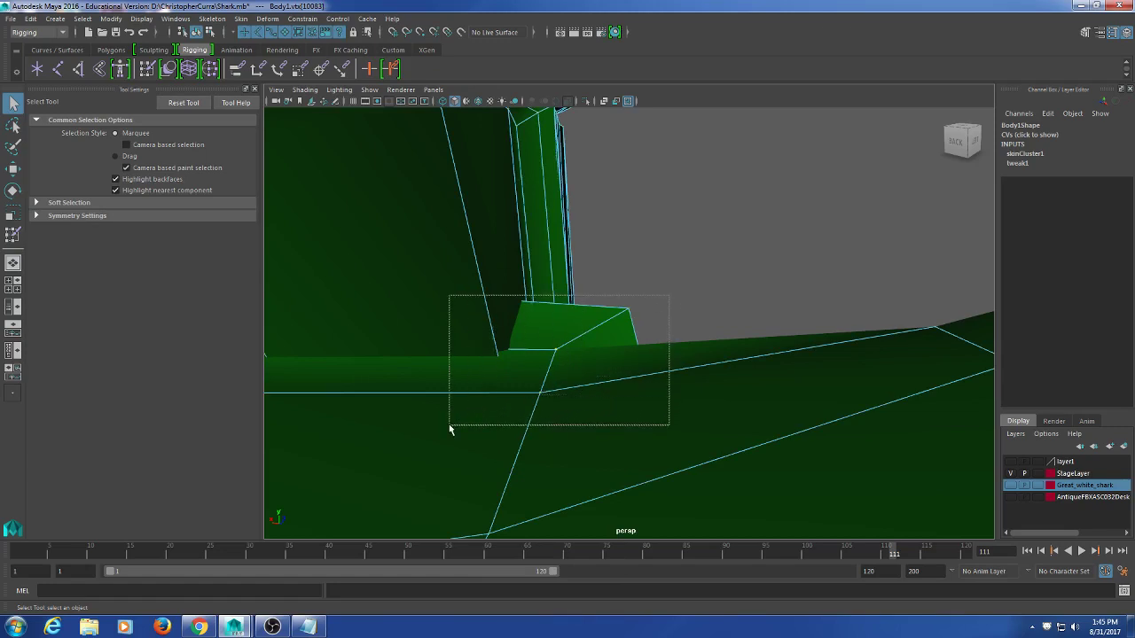
pyautogui.click(148, 74)
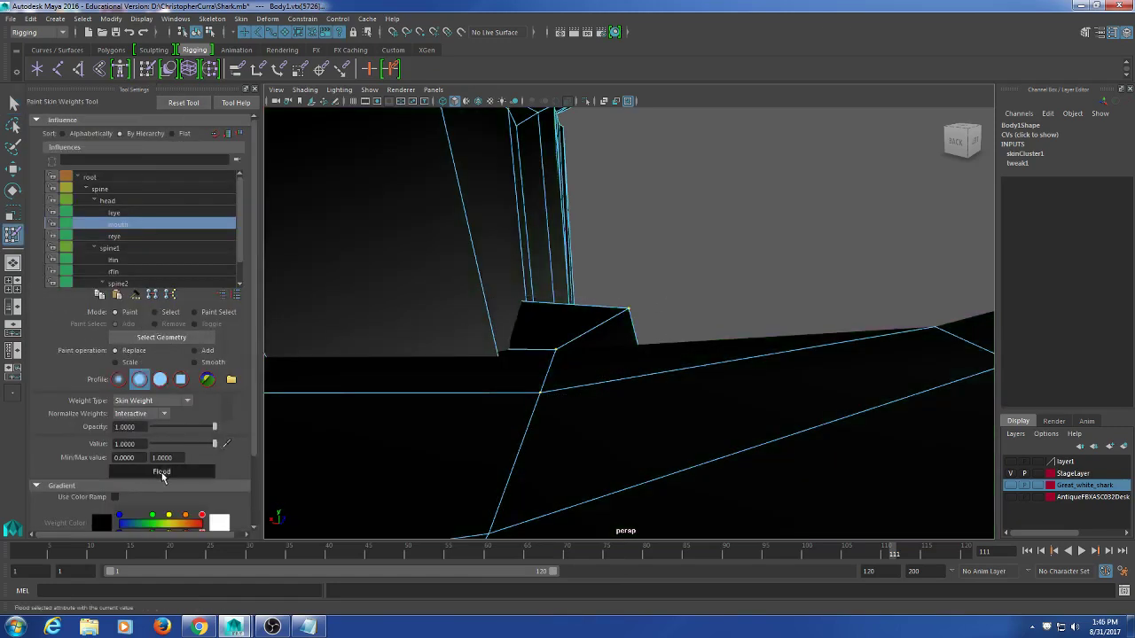
# - Select the jagged peak vertices along the inner mouth edge and flood them with a mouth joint weight of 1.0
pyautogui.moveTo(461, 398)
pyautogui.keyDown('alt'); pyautogui.mouseDown()
pyautogui.moveTo(581, 369)
pyautogui.moveTo(395, 370)
pyautogui.moveTo(296, 337)
pyautogui.moveTo(347, 331)
pyautogui.moveTo(393, 355)
pyautogui.moveTo(367, 355)
pyautogui.moveTo(360, 346)
pyautogui.moveTo(649, 370)
pyautogui.moveTo(621, 326)
pyautogui.mouseUp(); pyautogui.keyUp('alt')
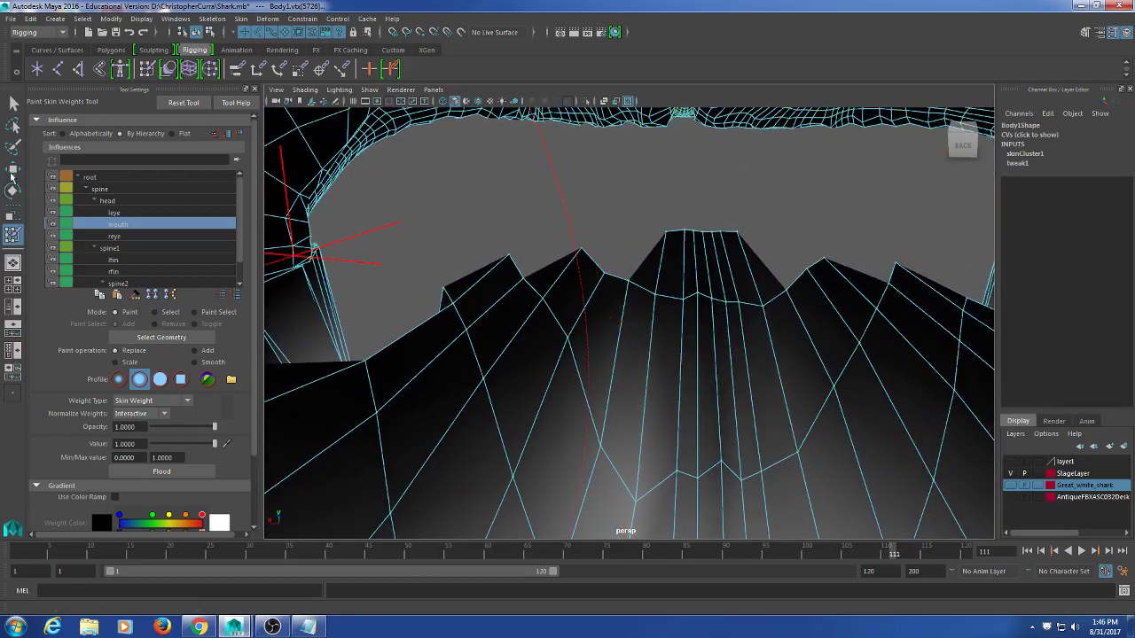
pyautogui.press('q')
pyautogui.rightClick(545, 284)
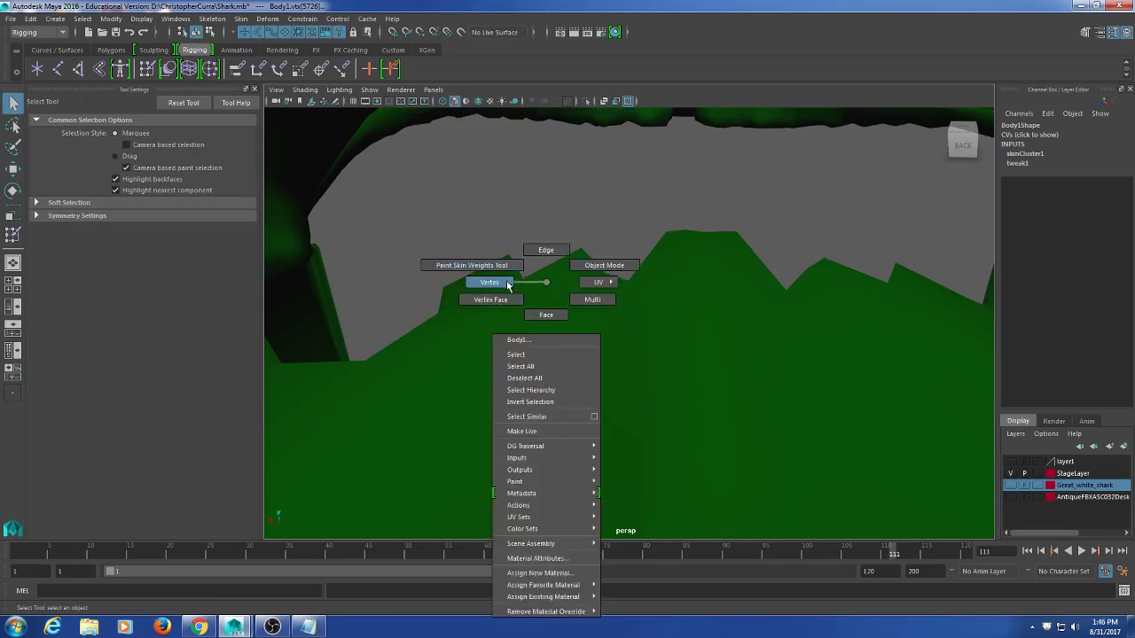
pyautogui.click(508, 284)
pyautogui.moveTo(906, 394); pyautogui.dragTo(936, 382)
pyautogui.click(147, 70)
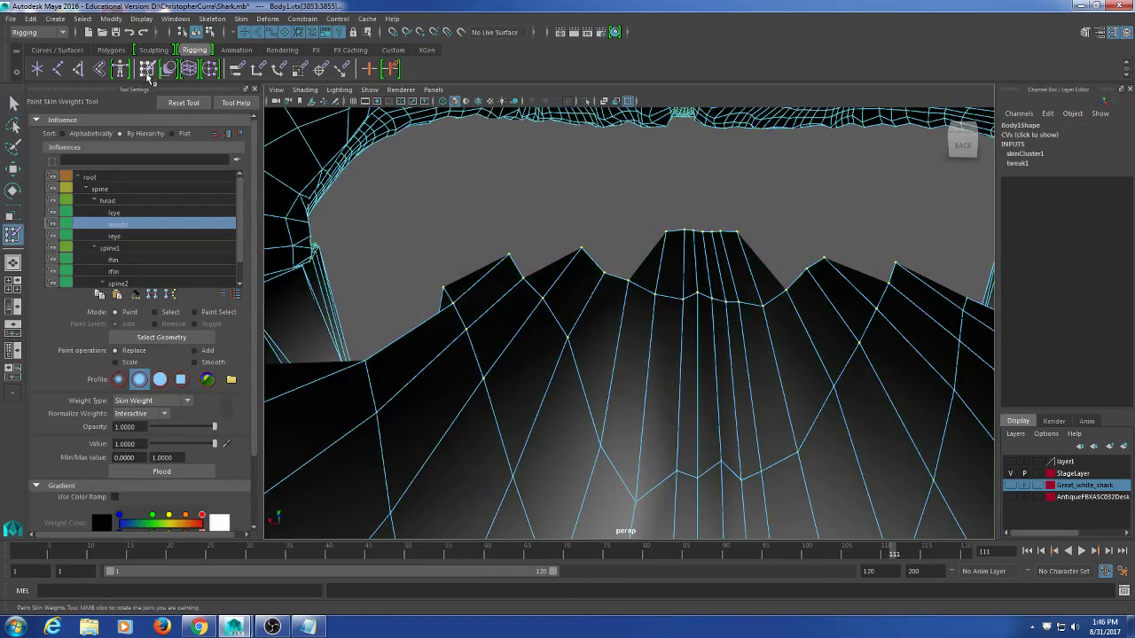
pyautogui.click(169, 473)
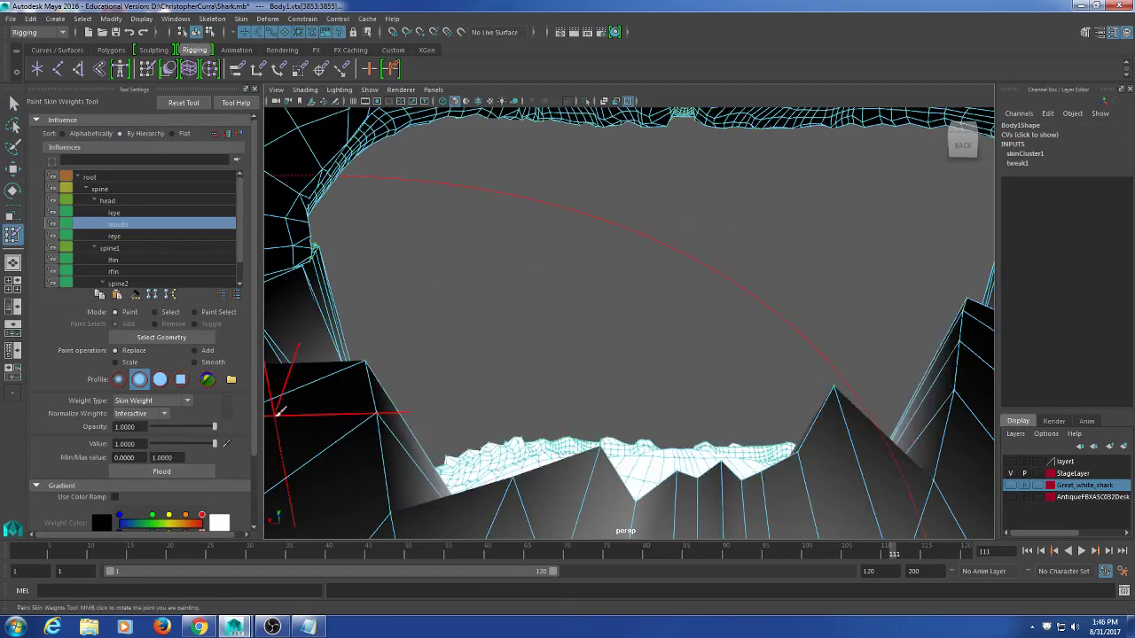
# - Leave weight painting, select the mouth joint and set its Rotate X to 30 to open the jaw wider
pyautogui.click(13, 102)
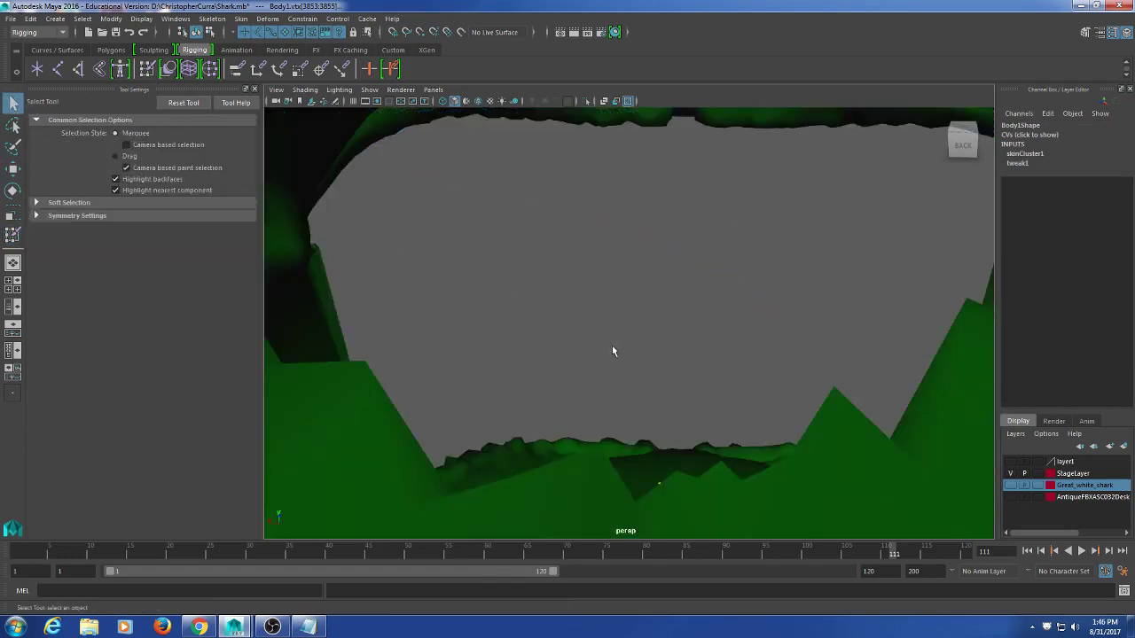
pyautogui.moveTo(760, 385)
pyautogui.keyDown('alt'); pyautogui.mouseDown()
pyautogui.moveTo(707, 360)
pyautogui.moveTo(528, 327)
pyautogui.mouseUp(); pyautogui.keyUp('alt')
pyautogui.keyDown('alt'); pyautogui.moveTo(529, 327); pyautogui.dragTo(520, 326, button='middle'); pyautogui.keyUp('alt')
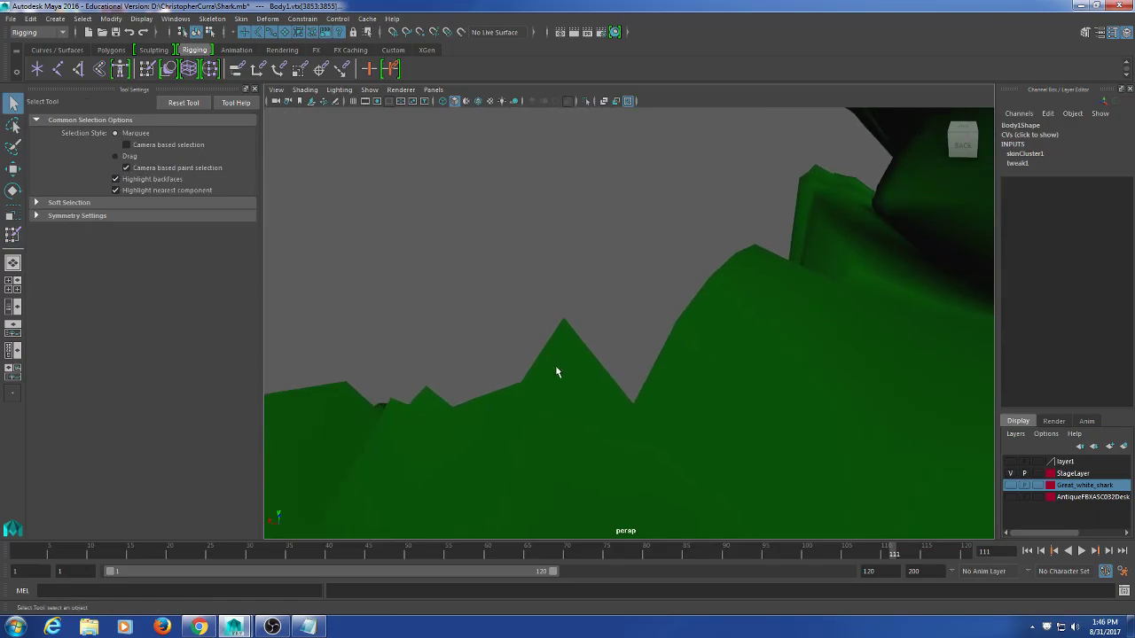
pyautogui.click(556, 368)
pyautogui.keyDown('alt'); pyautogui.moveTo(540, 381); pyautogui.dragTo(557, 371, button='middle'); pyautogui.keyUp('alt')
pyautogui.scroll(3, 472, 376)
pyautogui.keyDown('alt'); pyautogui.moveTo(473, 376); pyautogui.dragTo(498, 359); pyautogui.keyUp('alt')
pyautogui.scroll(-2, 681, 348)
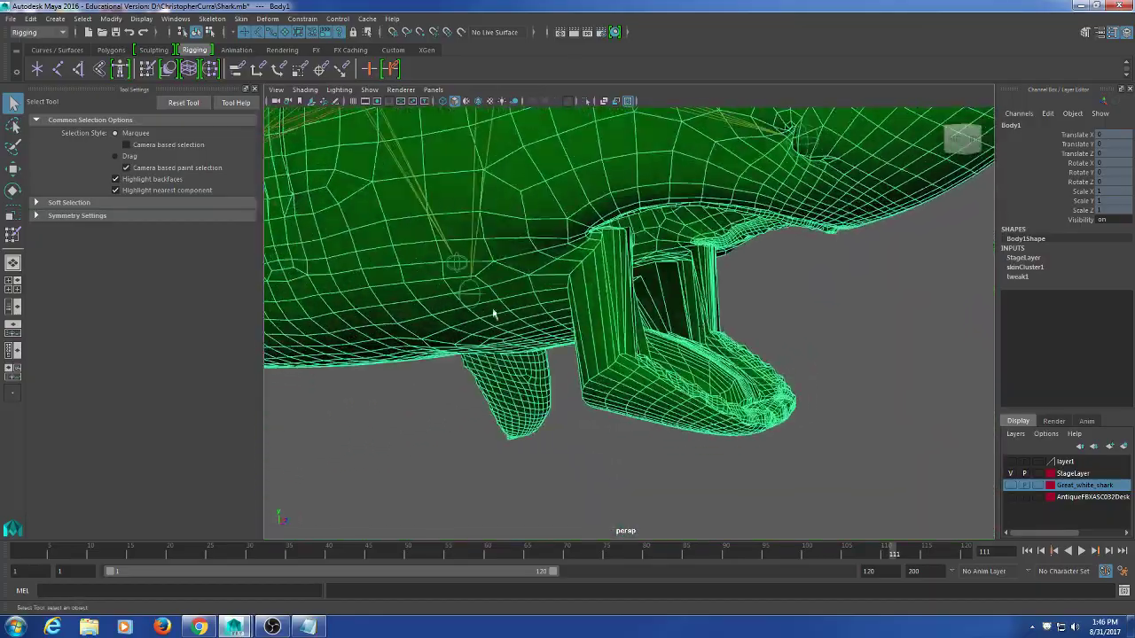
pyautogui.click(471, 296)
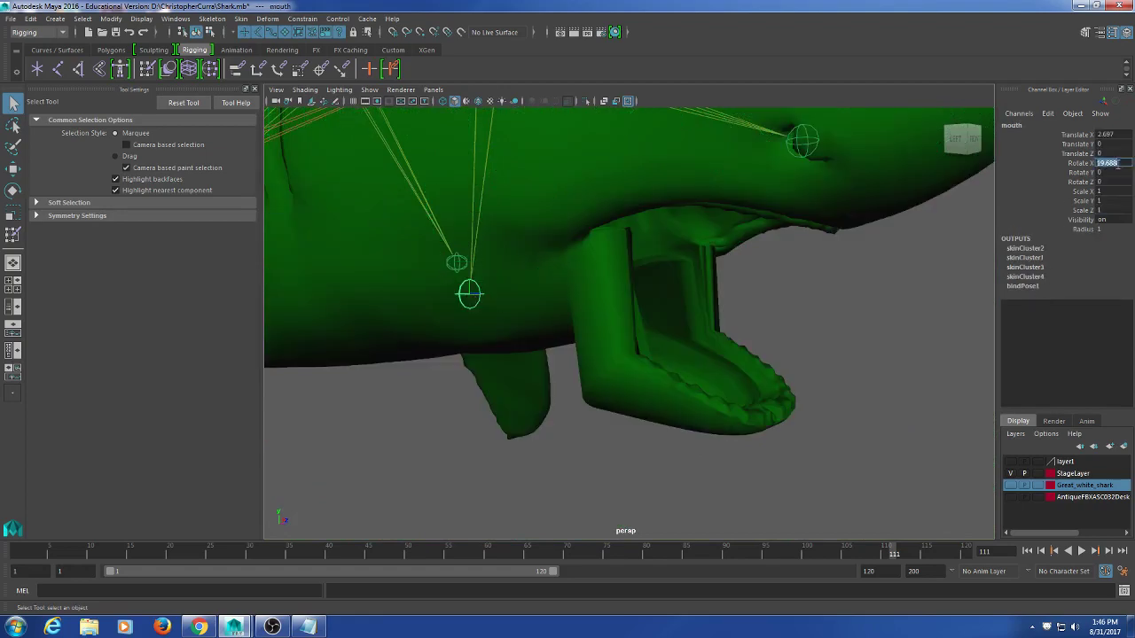
pyautogui.press('Return')
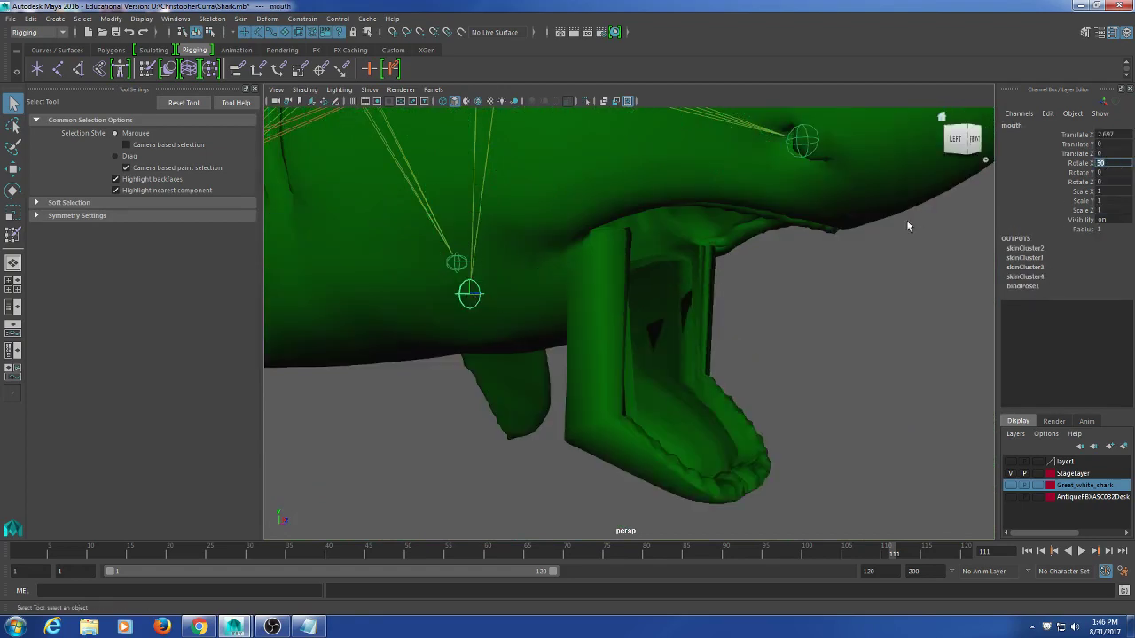
# - Select the edge loop on the shark's underside where the stretched throat wall meets the body
pyautogui.keyDown('alt'); pyautogui.moveTo(907, 226); pyautogui.dragTo(711, 241); pyautogui.keyUp('alt')
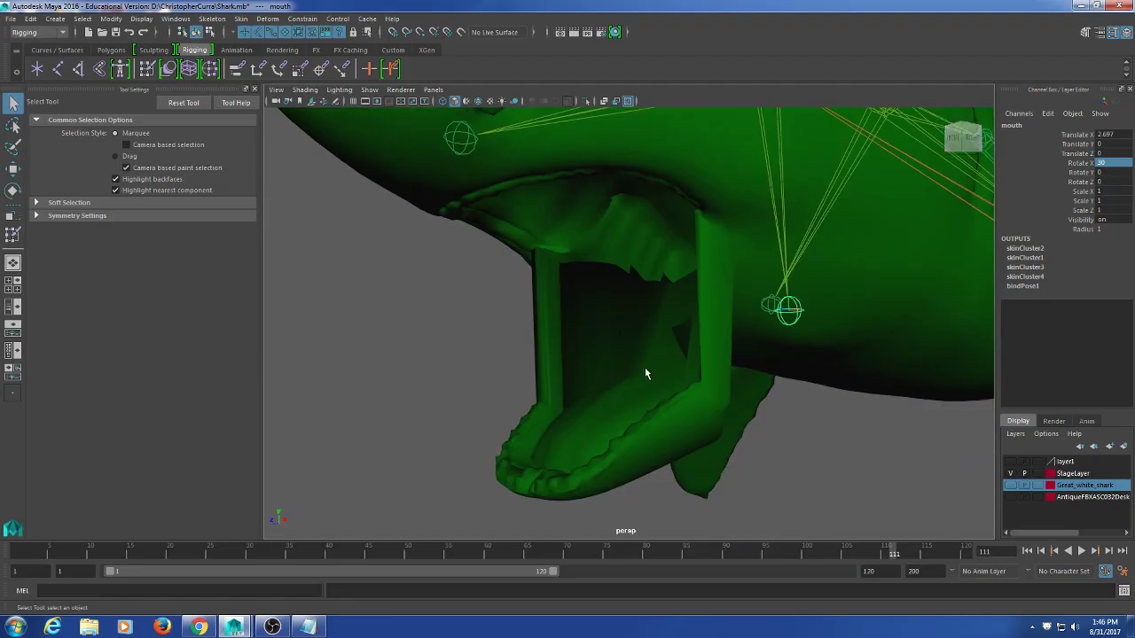
pyautogui.keyDown('alt'); pyautogui.moveTo(645, 374); pyautogui.dragTo(700, 318); pyautogui.keyUp('alt')
pyautogui.click(619, 291)
pyautogui.scroll(4, 681, 342)
pyautogui.rightClick(703, 315)
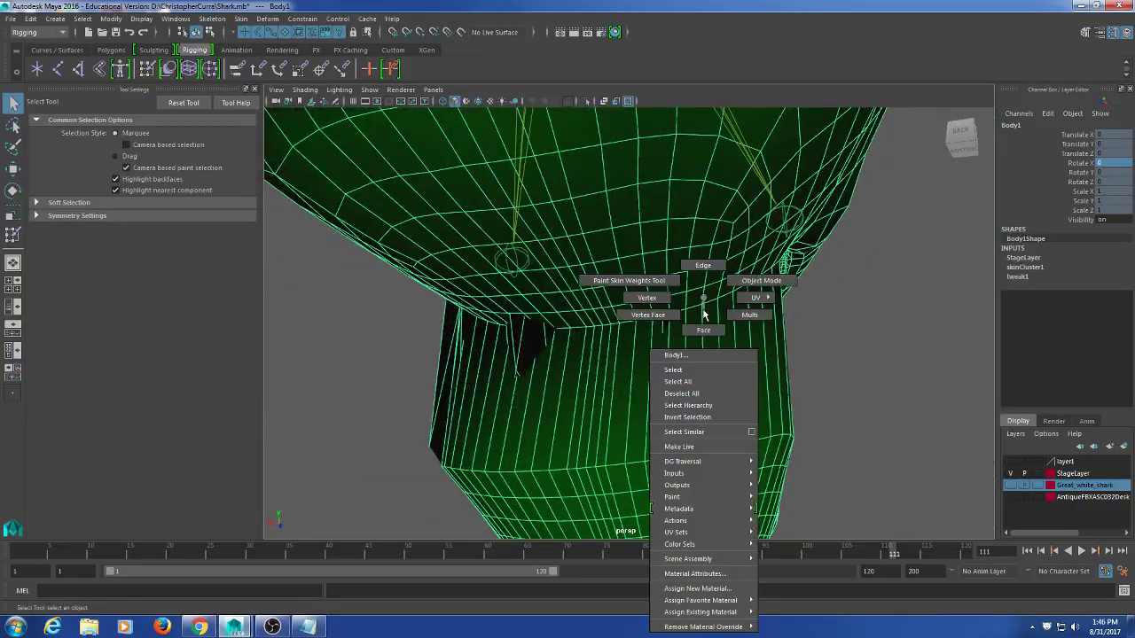
pyautogui.click(697, 266)
pyautogui.click(696, 310)
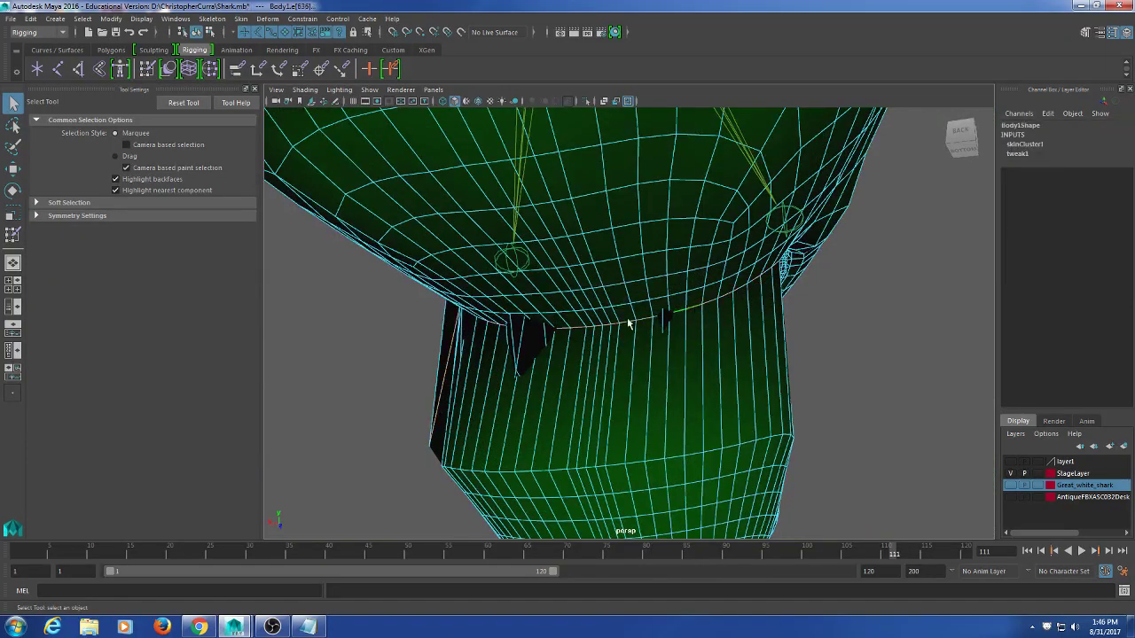
# - Float the Convert Selection commands in their own window and convert the selected edge loop to vertices
pyautogui.keyDown('alt'); pyautogui.moveTo(628, 324); pyautogui.dragTo(750, 375); pyautogui.keyUp('alt')
pyautogui.click(148, 72)
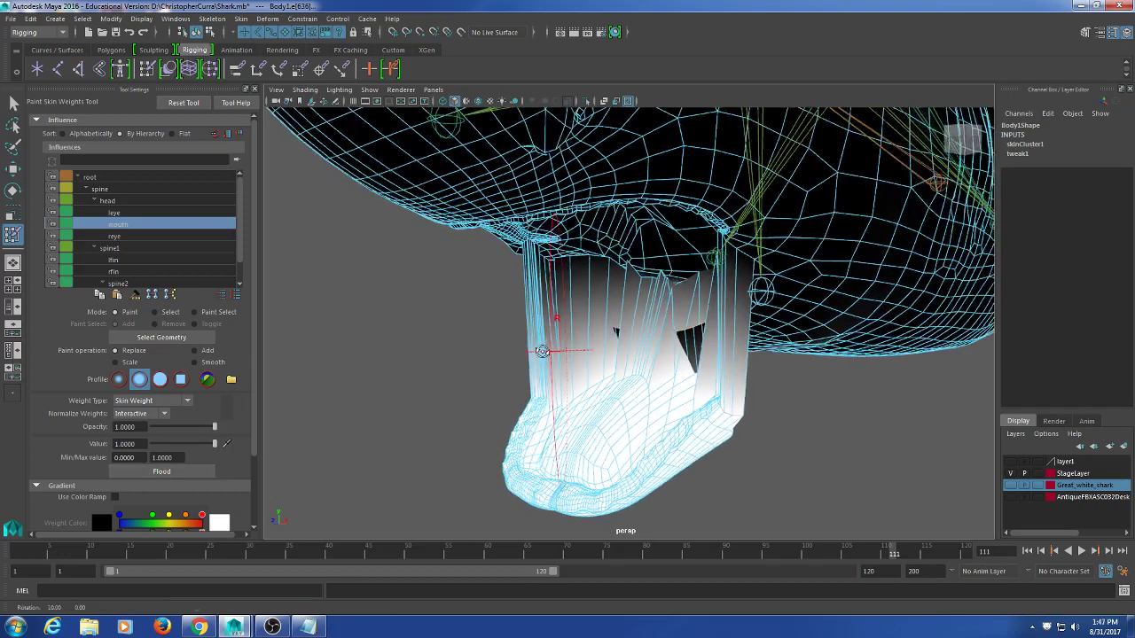
pyautogui.click(13, 105)
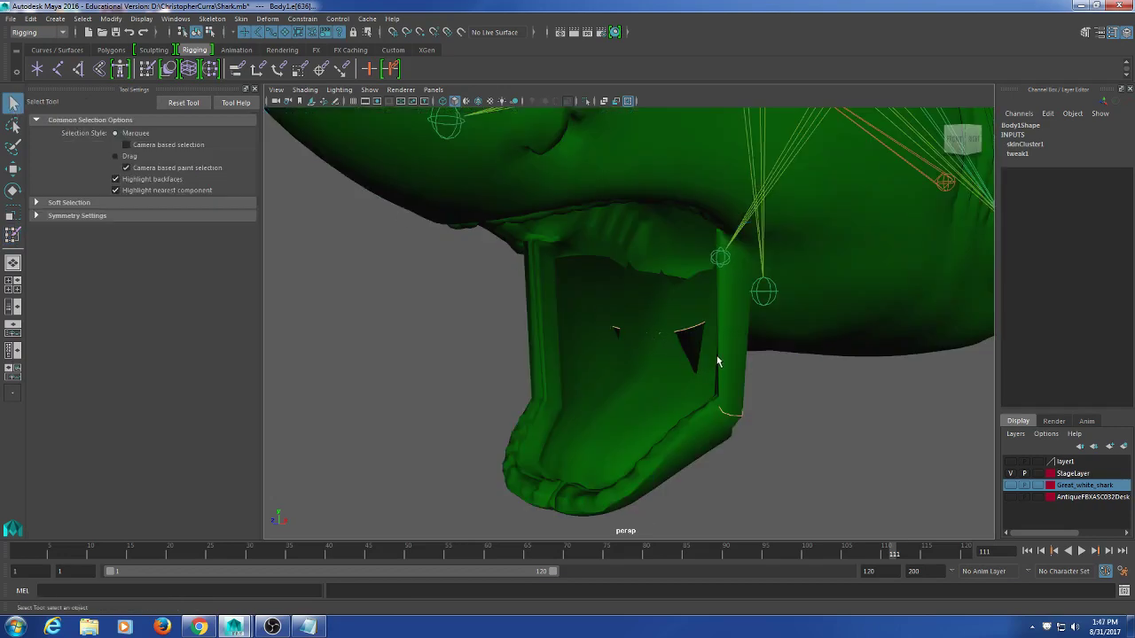
pyautogui.keyDown('alt'); pyautogui.moveTo(718, 362); pyautogui.dragTo(377, 211); pyautogui.keyUp('alt')
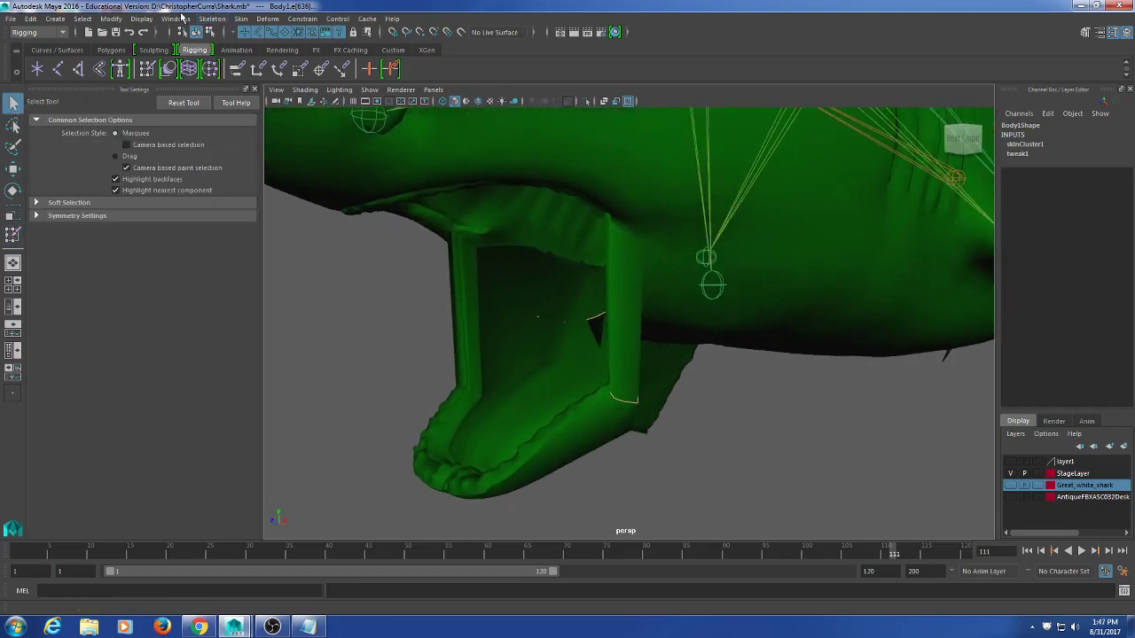
pyautogui.click(84, 19)
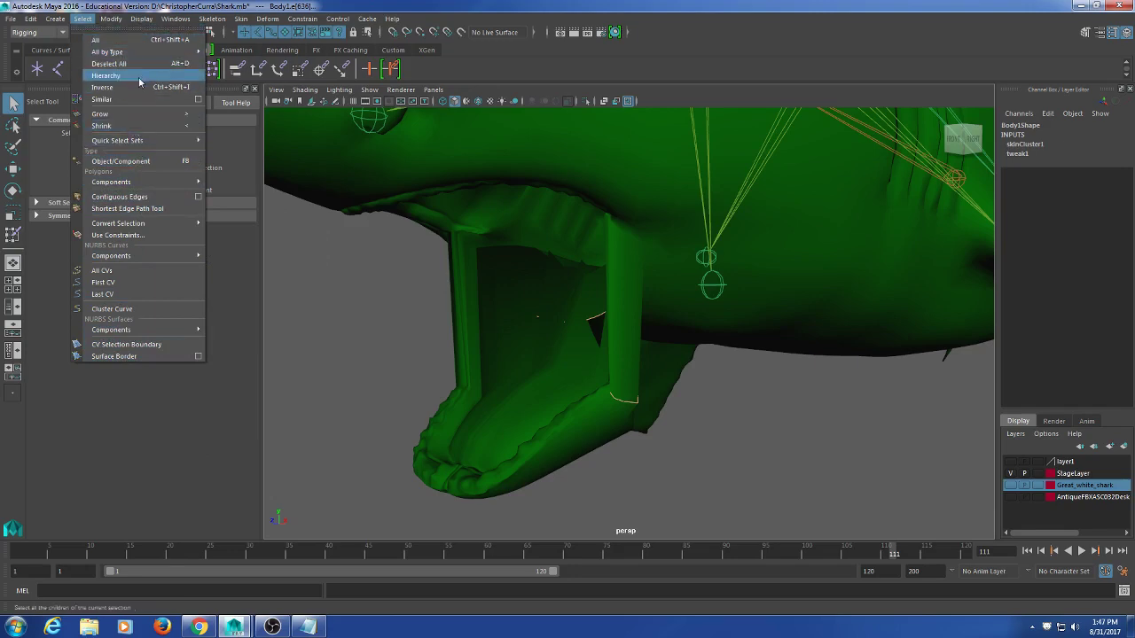
pyautogui.moveTo(150, 228)
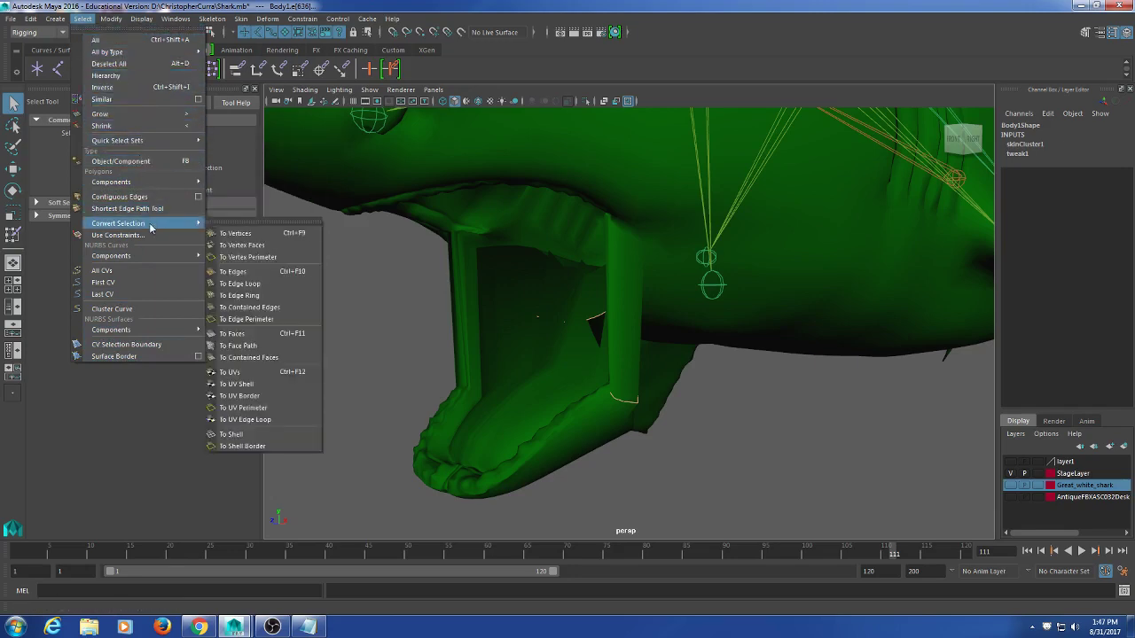
pyautogui.click(264, 220)
pyautogui.moveTo(269, 214); pyautogui.dragTo(894, 252)
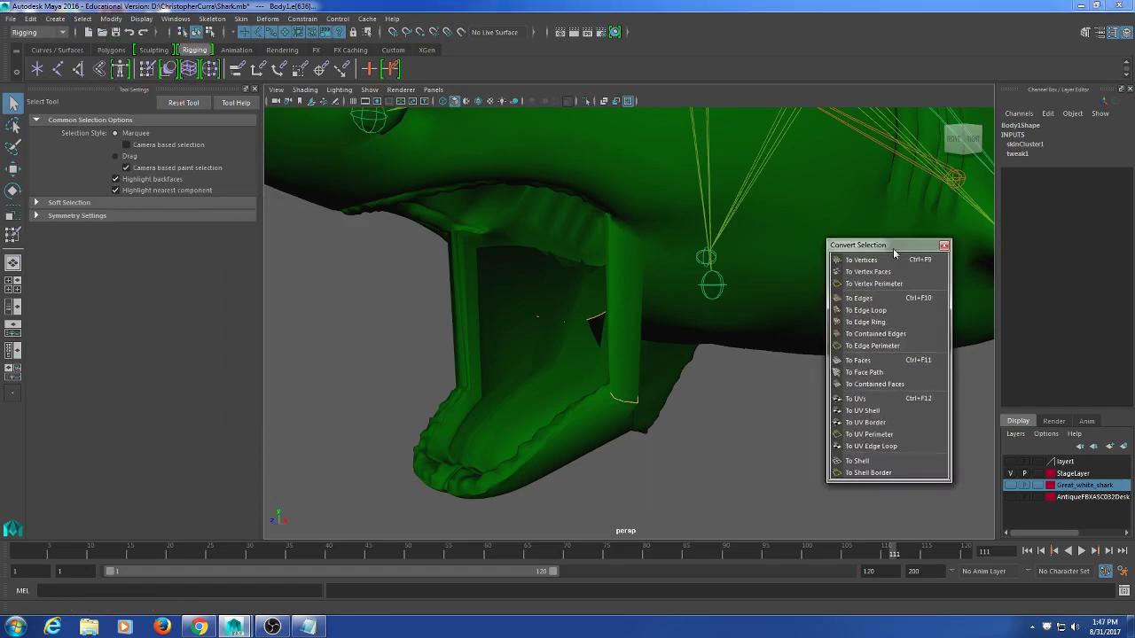
pyautogui.click(890, 263)
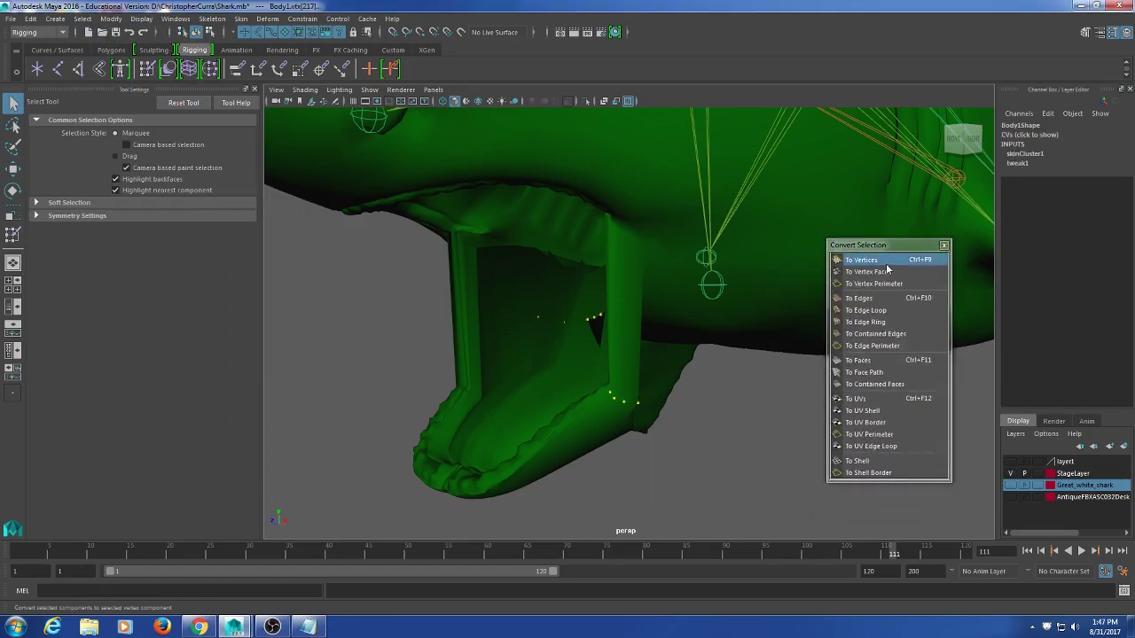
# - Flood the converted throat vertices with a mouth joint weight of 1.0, then return to the Select tool
pyautogui.click(146, 75)
pyautogui.click(149, 476)
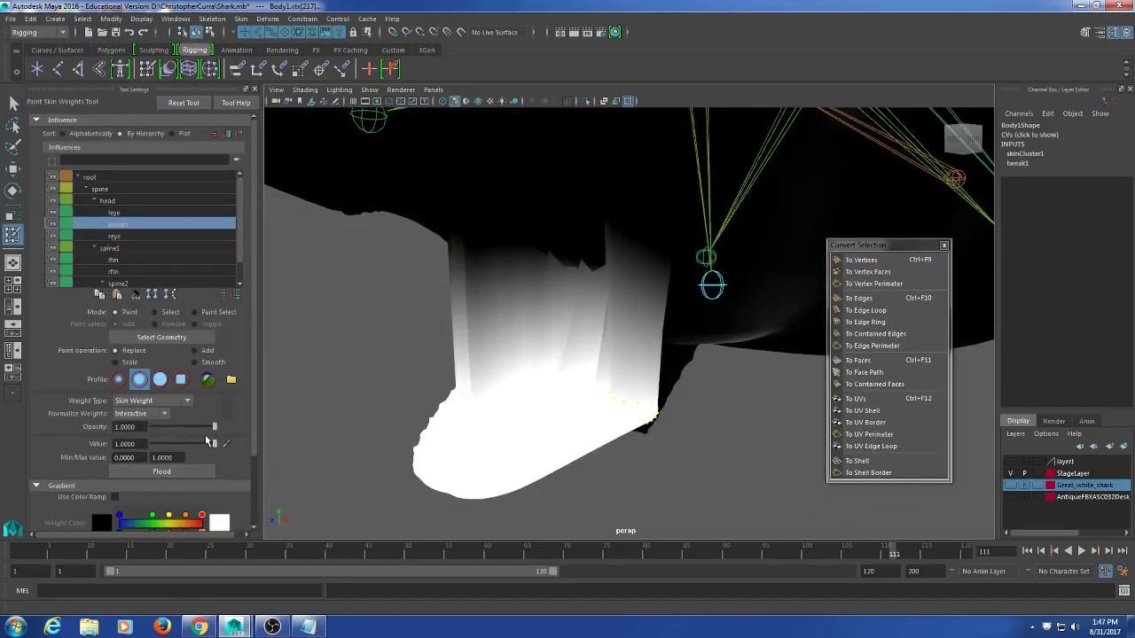
pyautogui.keyDown('alt'); pyautogui.moveTo(610, 302); pyautogui.dragTo(492, 300); pyautogui.keyUp('alt')
pyautogui.click(13, 102)
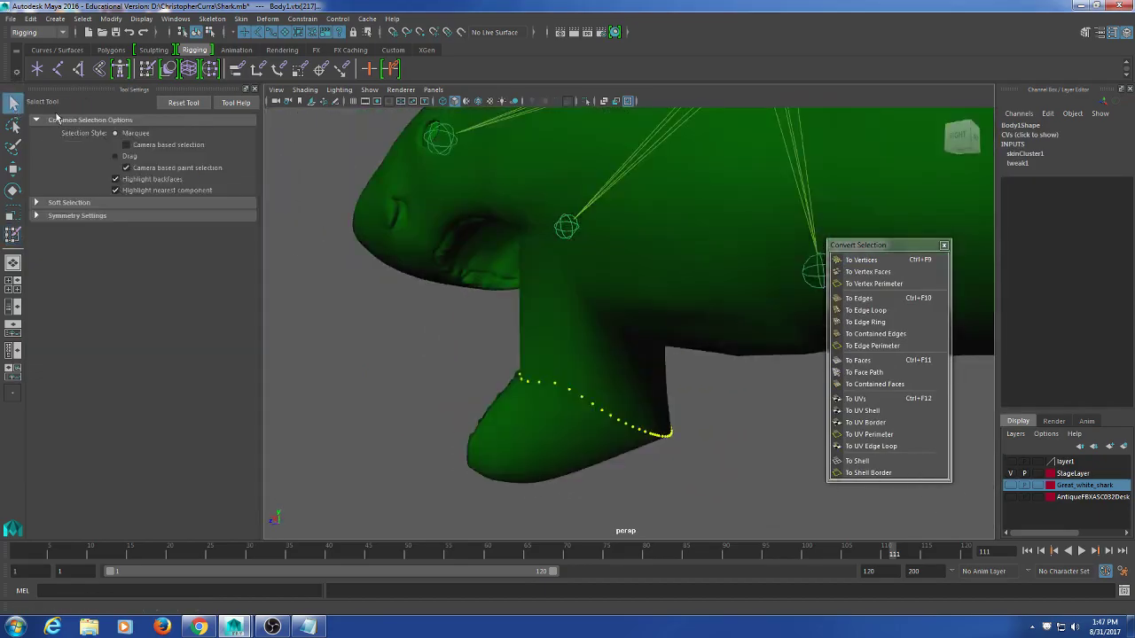
# - Select the next edge loop along the crease between the body and the stretched throat wall
pyautogui.keyDown('alt'); pyautogui.moveTo(671, 351); pyautogui.dragTo(594, 322); pyautogui.keyUp('alt')
pyautogui.click(482, 294)
pyautogui.keyDown('alt'); pyautogui.moveTo(482, 293); pyautogui.dragTo(497, 270); pyautogui.keyUp('alt')
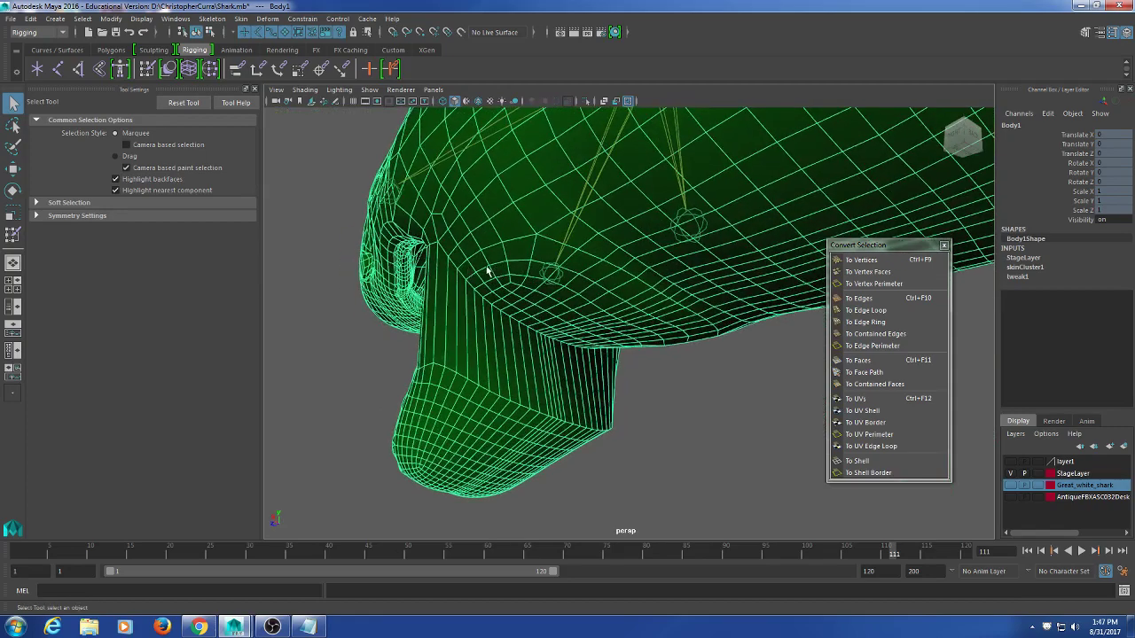
pyautogui.keyDown('alt'); pyautogui.moveTo(513, 310); pyautogui.dragTo(588, 348); pyautogui.keyUp('alt')
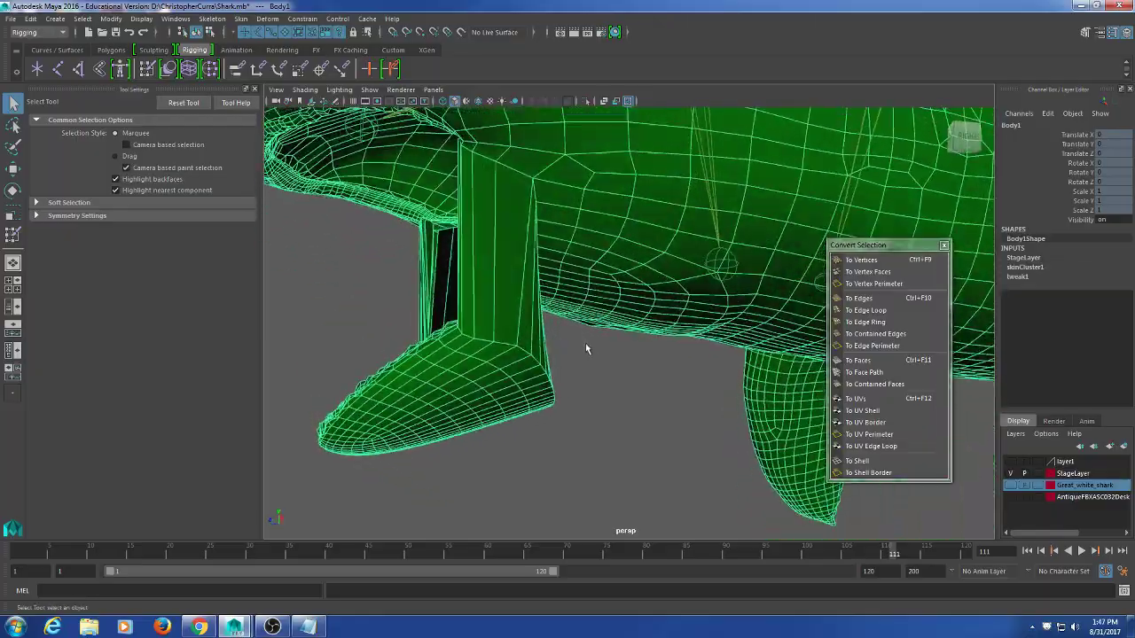
pyautogui.keyDown('alt'); pyautogui.moveTo(511, 288); pyautogui.dragTo(540, 324); pyautogui.keyUp('alt')
pyautogui.scroll(3, 506, 363)
pyautogui.scroll(4, 540, 327)
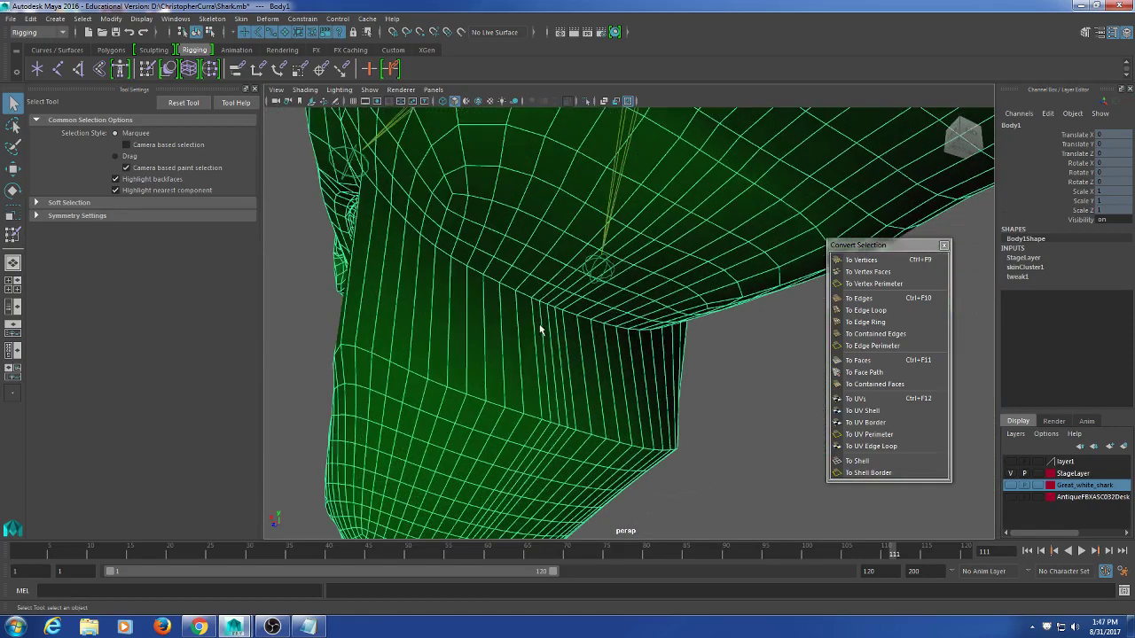
pyautogui.keyDown('alt'); pyautogui.moveTo(537, 325); pyautogui.dragTo(585, 333, button='middle'); pyautogui.keyUp('alt')
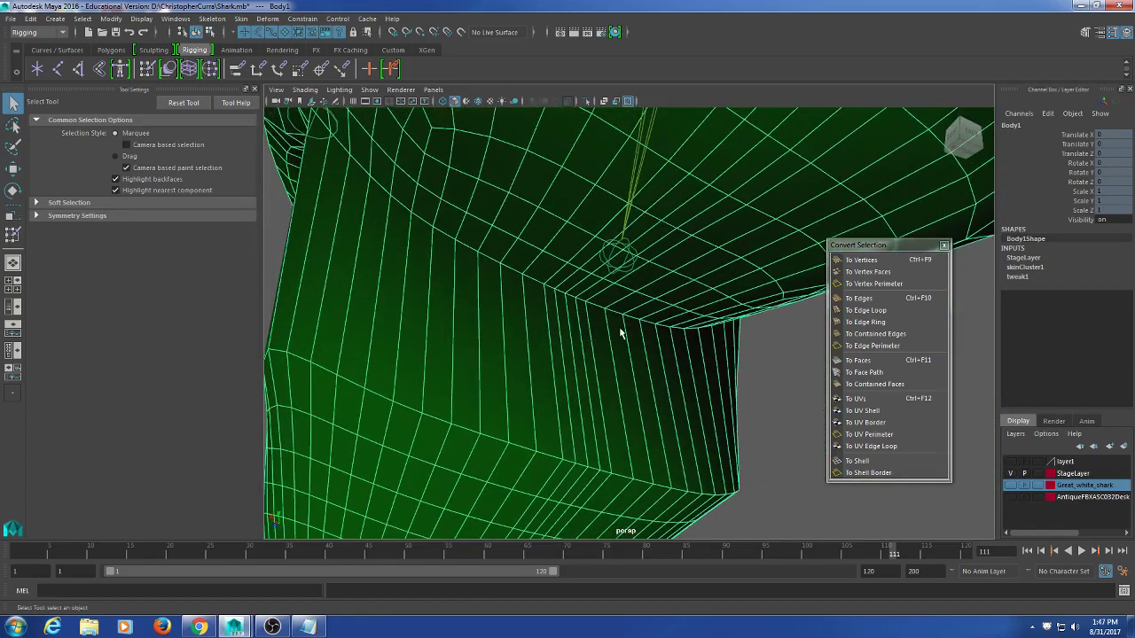
pyautogui.rightClick(471, 278)
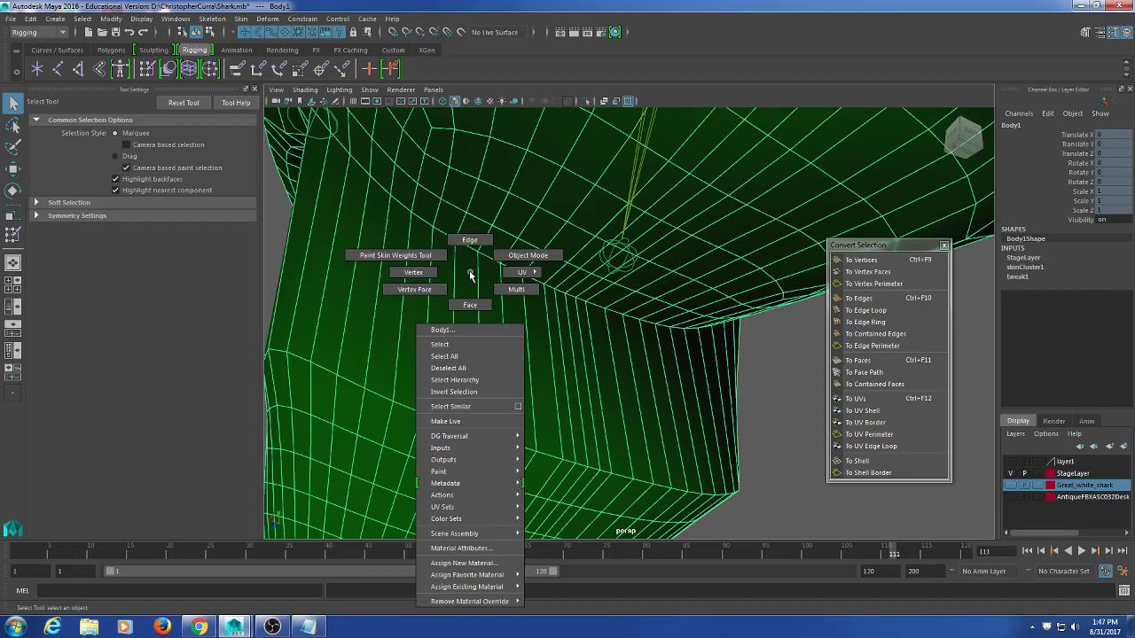
pyautogui.click(469, 240)
pyautogui.click(467, 249)
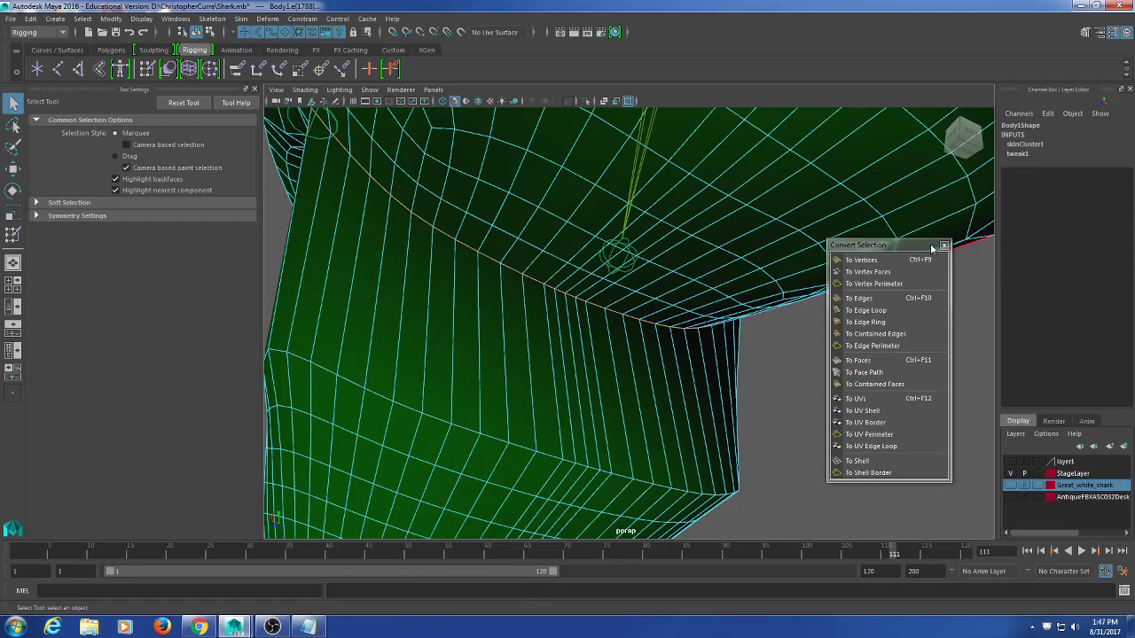
# - Reopen the Convert Selection commands in their own window and convert the selected crease edge loop to vertices
pyautogui.click(944, 245)
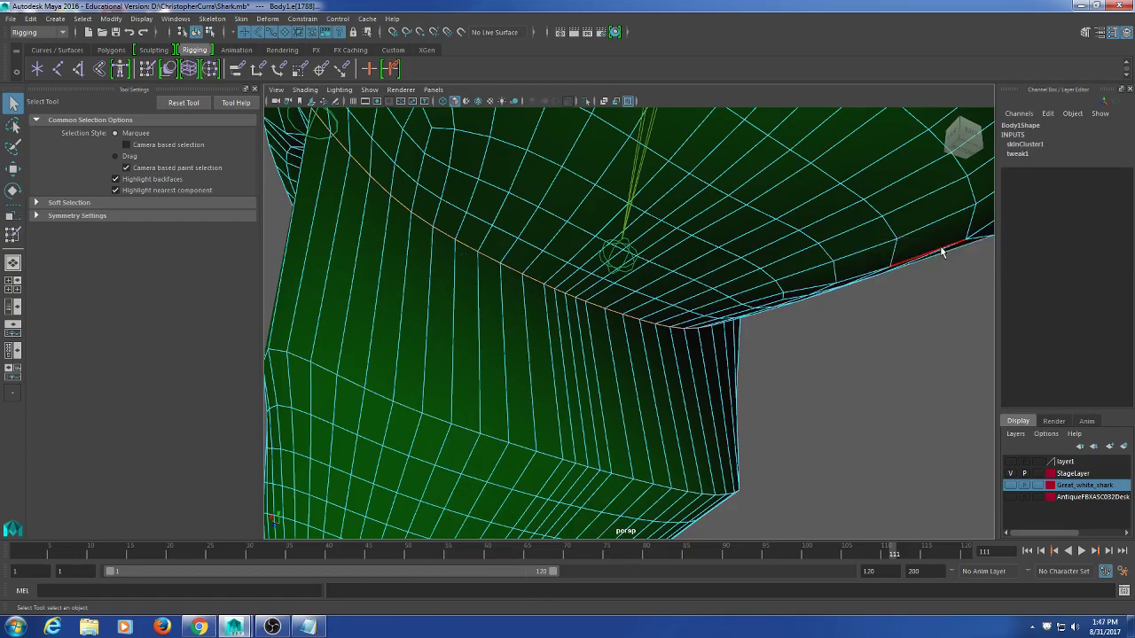
pyautogui.click(84, 18)
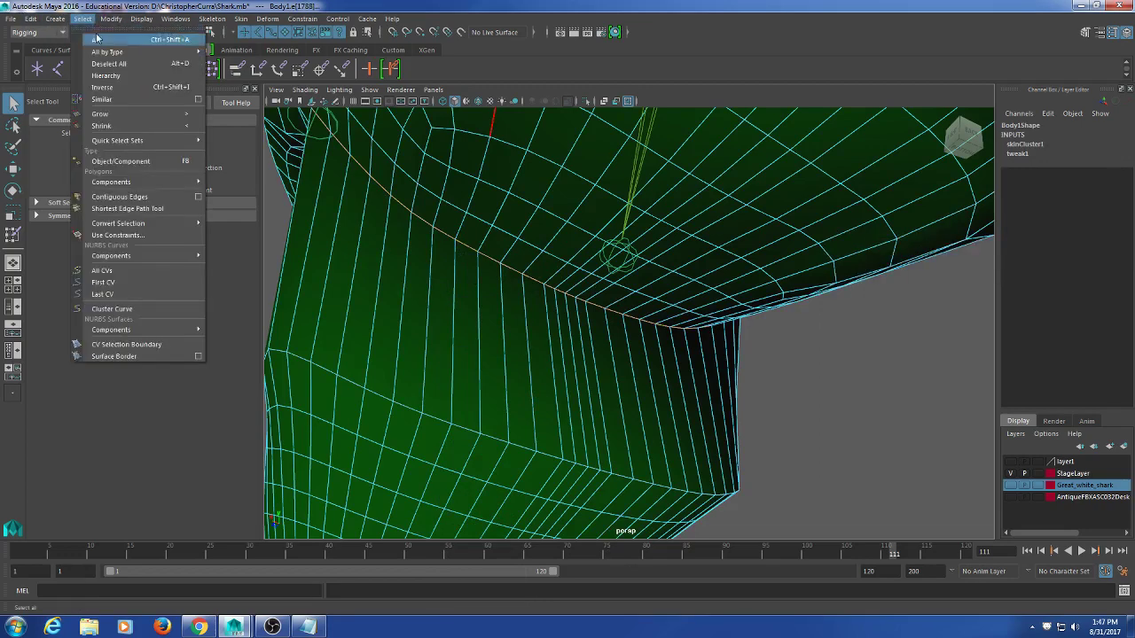
pyautogui.moveTo(134, 258)
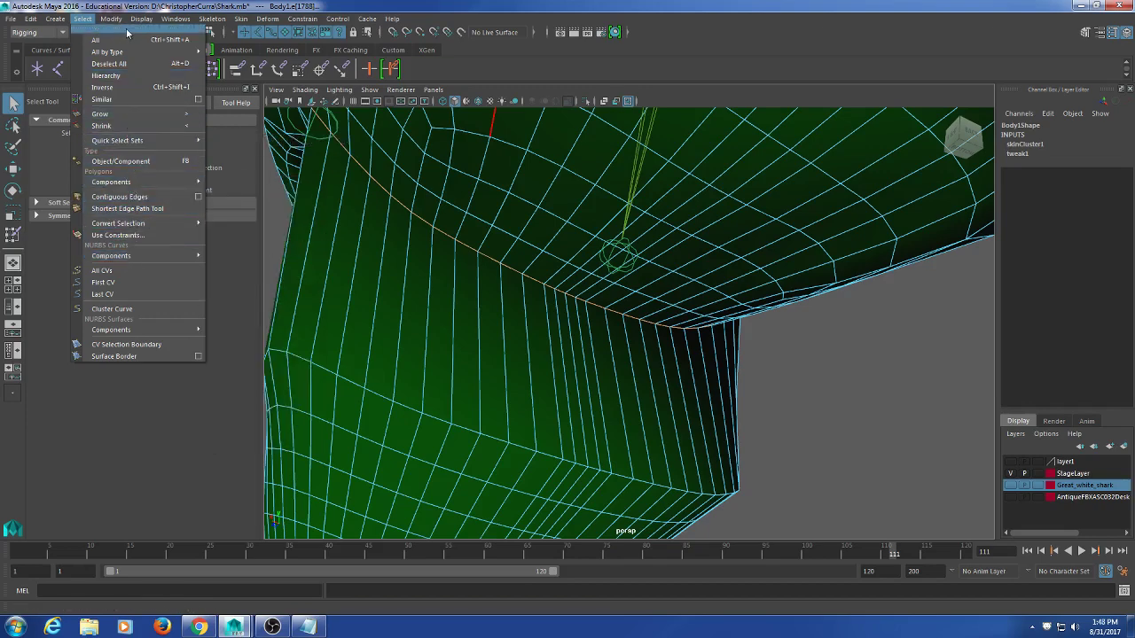
pyautogui.moveTo(135, 225)
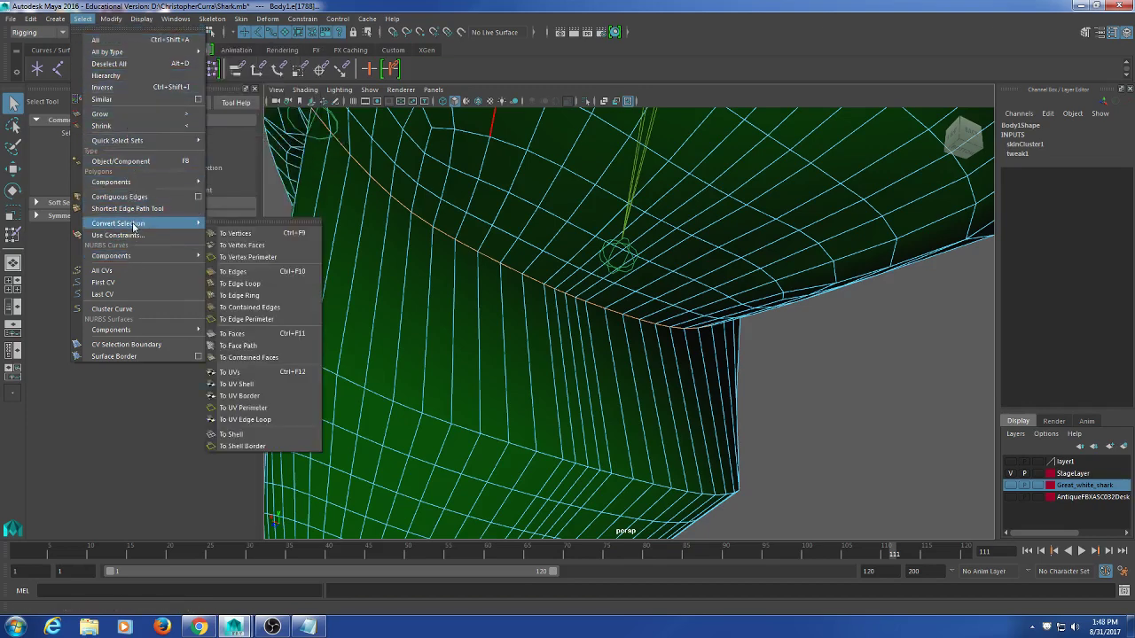
pyautogui.click(235, 221)
pyautogui.moveTo(274, 209); pyautogui.dragTo(865, 192)
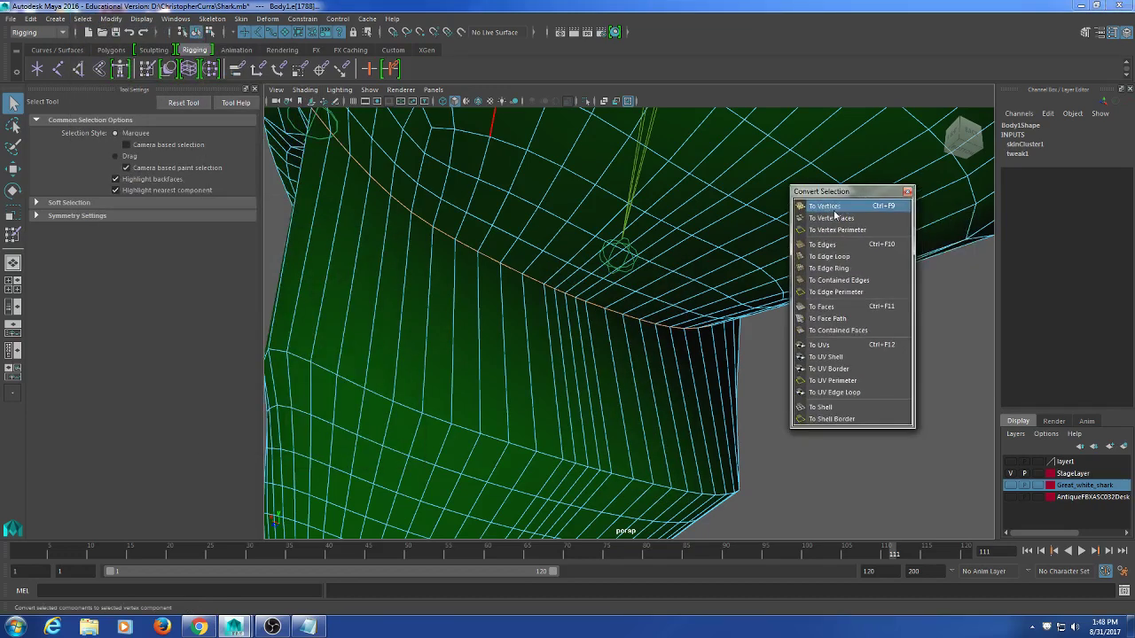
pyautogui.click(835, 213)
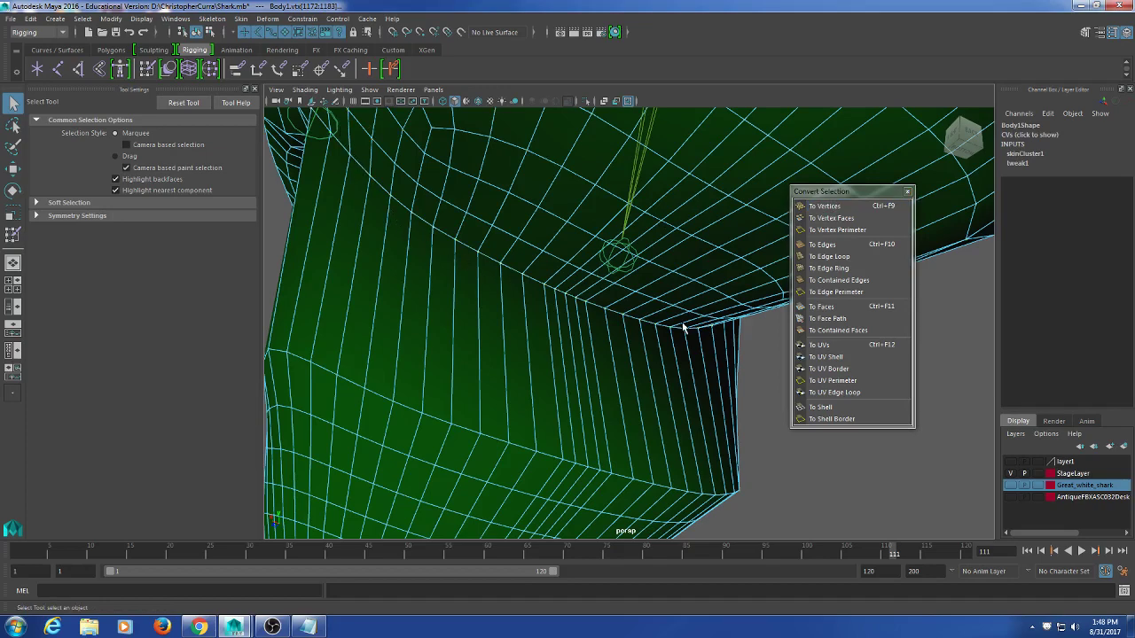
# - Flood the converted crease vertices with a mouth joint weight of 1.0, then return to the Select tool
pyautogui.click(147, 71)
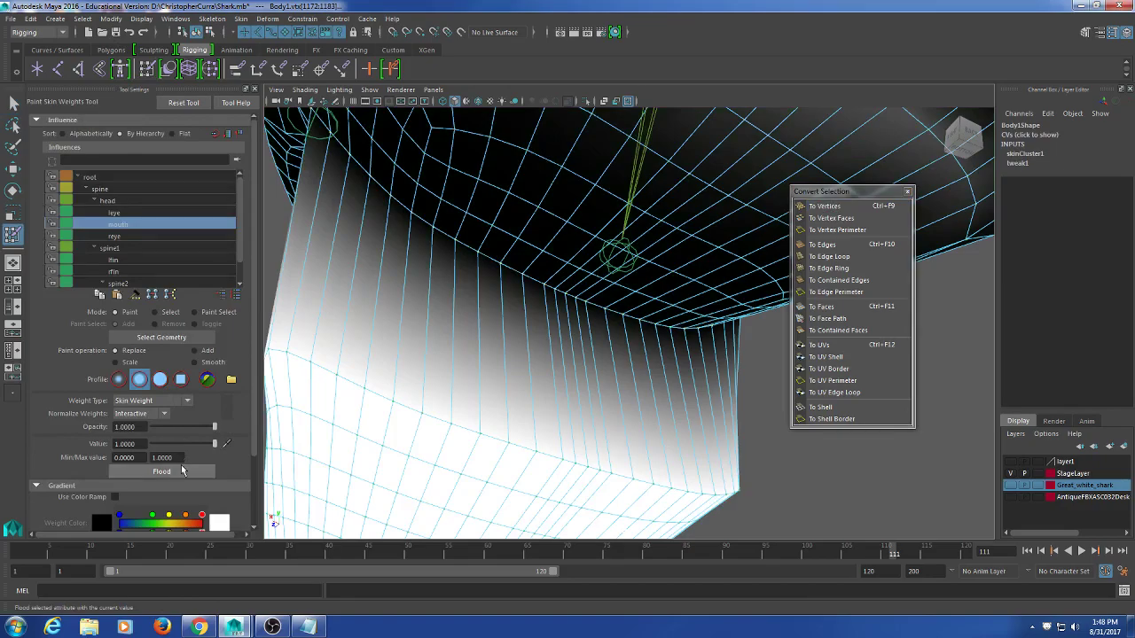
pyautogui.click(183, 469)
pyautogui.scroll(-3, 434, 341)
pyautogui.keyDown('alt'); pyautogui.moveTo(458, 333); pyautogui.dragTo(608, 360); pyautogui.keyUp('alt')
pyautogui.click(12, 103)
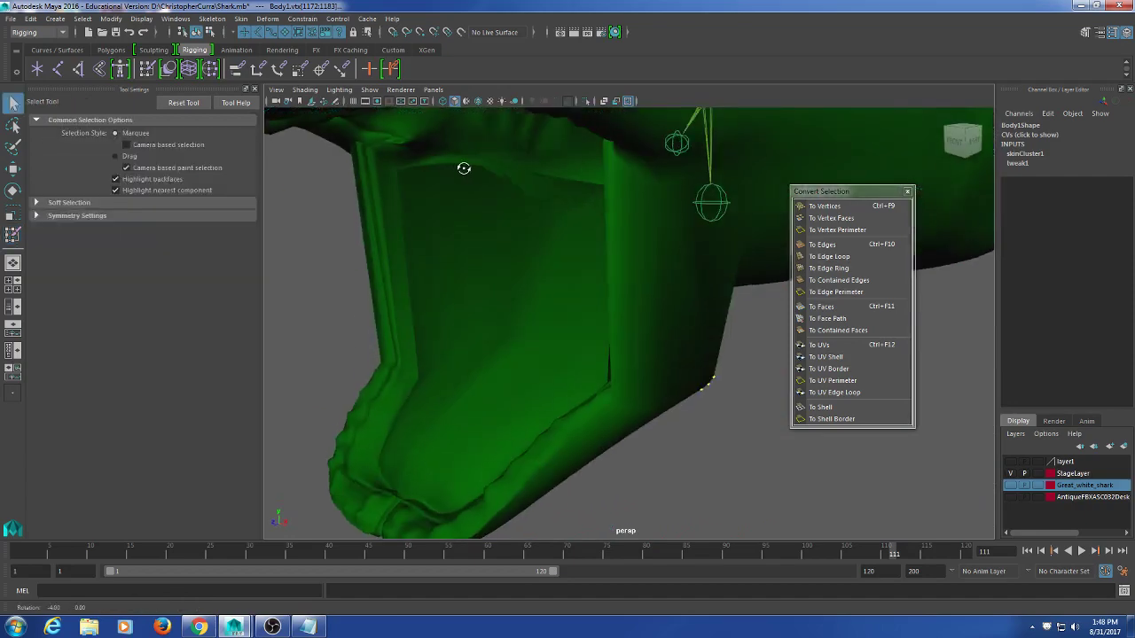
# - Select the edge loop along the jagged middle of the stretched wall inside the mouth and convert it to vertices
pyautogui.rightClick(465, 191)
pyautogui.moveTo(464, 193); pyautogui.dragTo(463, 166, button='right')
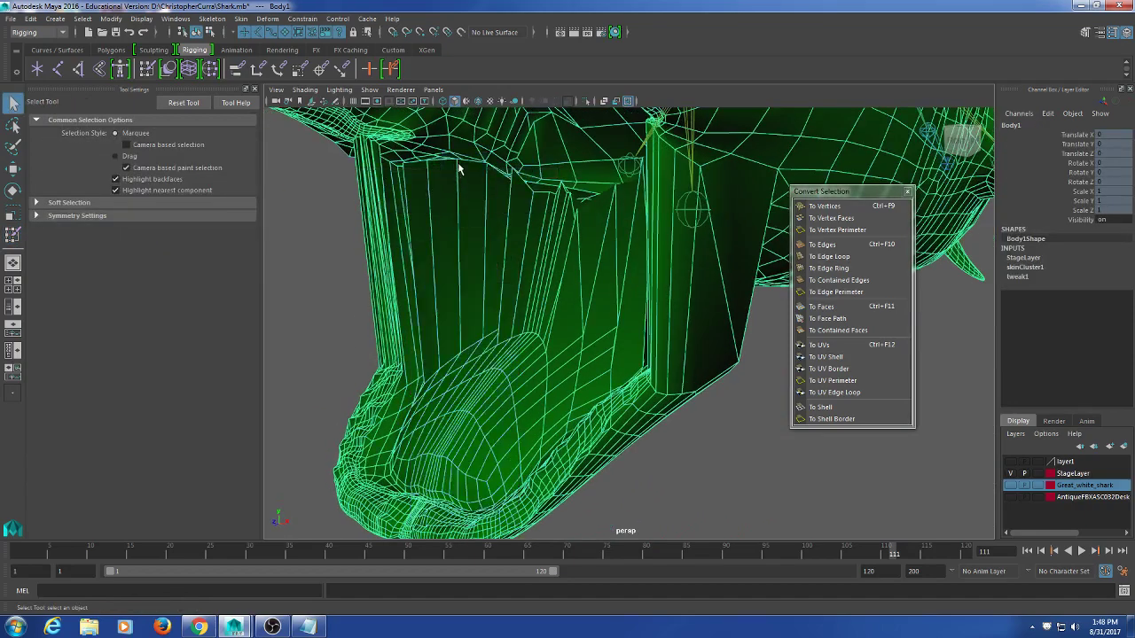
pyautogui.keyDown('alt'); pyautogui.moveTo(480, 172); pyautogui.dragTo(583, 190); pyautogui.keyUp('alt')
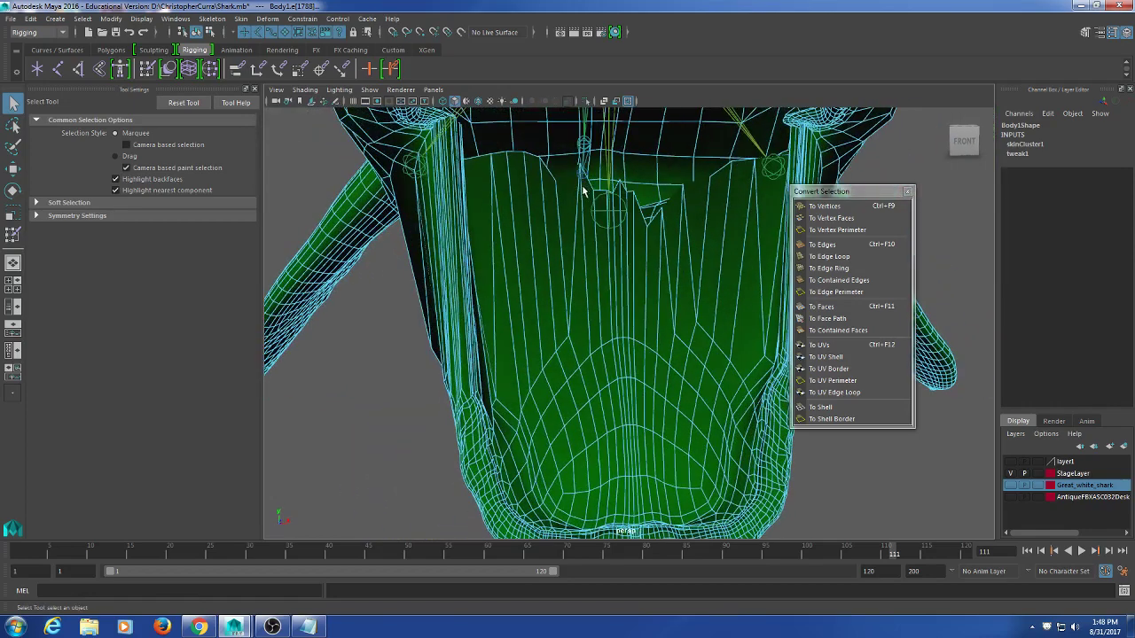
pyautogui.keyDown('alt'); pyautogui.moveTo(595, 201); pyautogui.dragTo(550, 228, button='middle'); pyautogui.keyUp('alt')
pyautogui.scroll(4, 550, 228)
pyautogui.keyDown('alt'); pyautogui.moveTo(549, 228); pyautogui.dragTo(672, 243); pyautogui.keyUp('alt')
pyautogui.scroll(-5, 625, 243)
pyautogui.scroll(4, 439, 219)
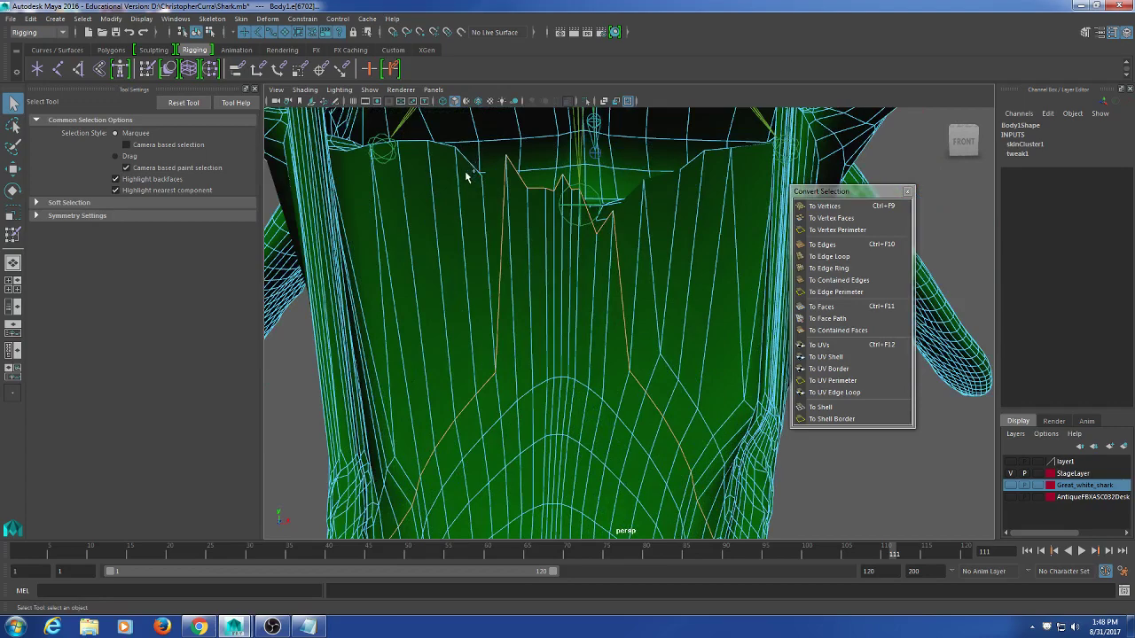
pyautogui.keyDown('alt'); pyautogui.moveTo(466, 160); pyautogui.dragTo(447, 172); pyautogui.keyUp('alt')
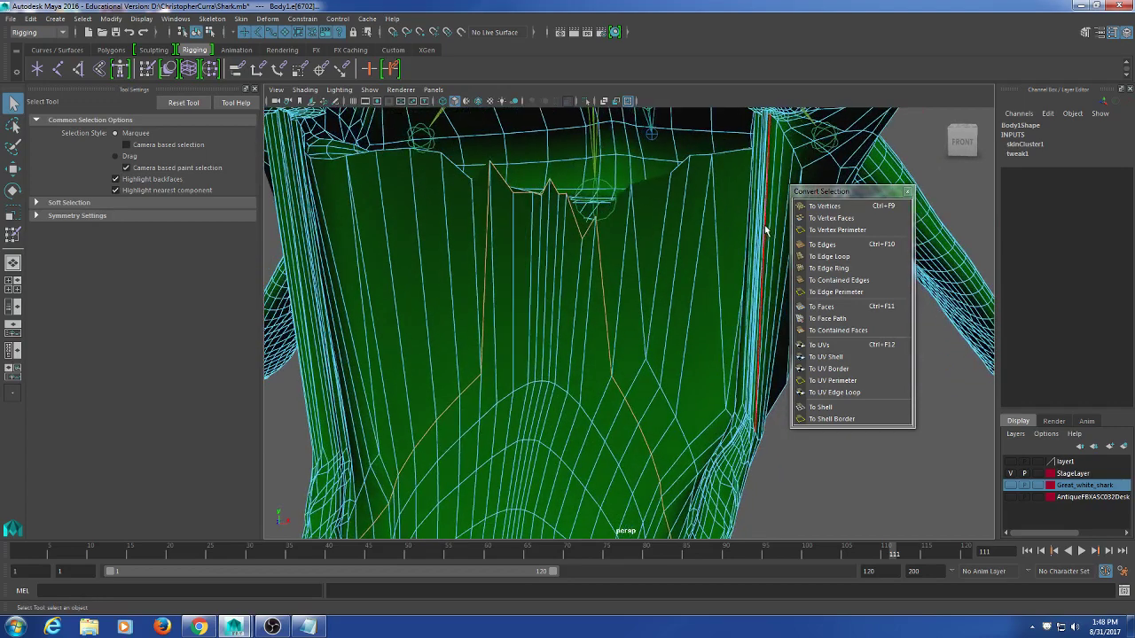
pyautogui.click(824, 205)
# - Flood the converted inner-mouth vertices with a mouth joint weight of 1.0, then return to the Select tool
pyautogui.scroll(-4, 538, 257)
pyautogui.keyDown('alt'); pyautogui.moveTo(557, 256); pyautogui.dragTo(487, 261); pyautogui.keyUp('alt')
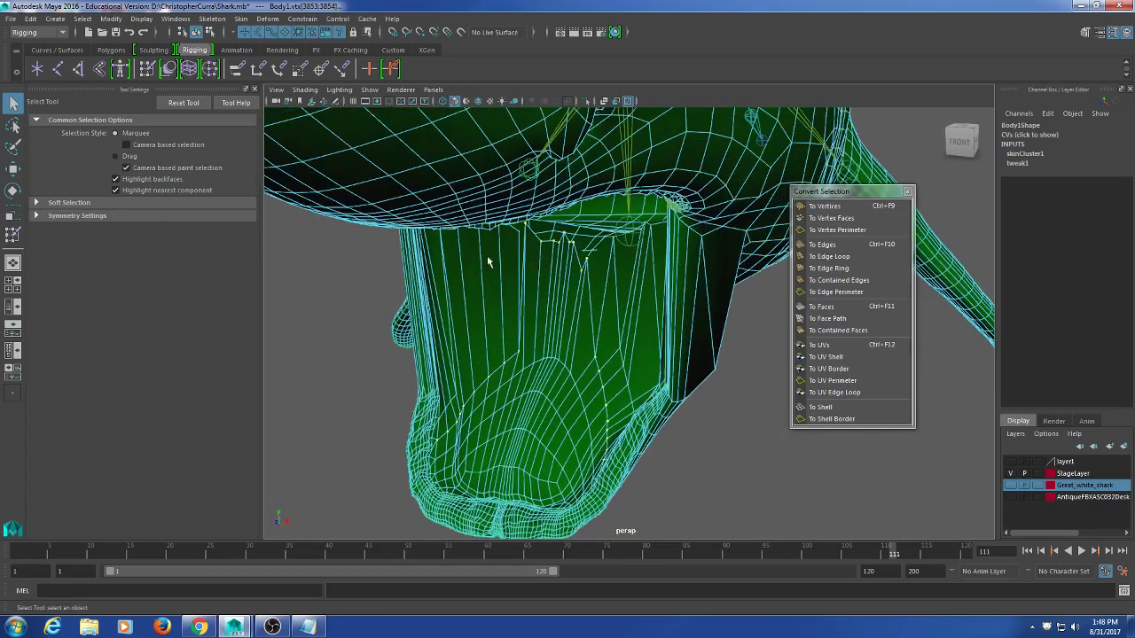
pyautogui.click(146, 70)
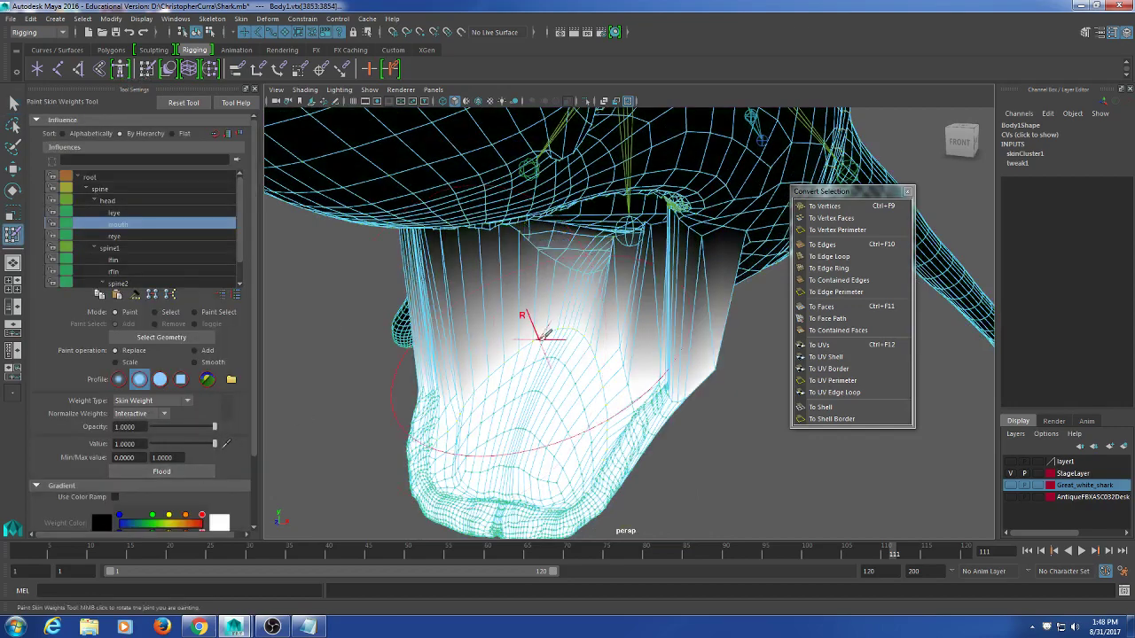
pyautogui.moveTo(539, 323)
pyautogui.keyDown('alt'); pyautogui.mouseDown()
pyautogui.moveTo(580, 325)
pyautogui.moveTo(532, 329)
pyautogui.moveTo(544, 324)
pyautogui.mouseUp(); pyautogui.keyUp('alt')
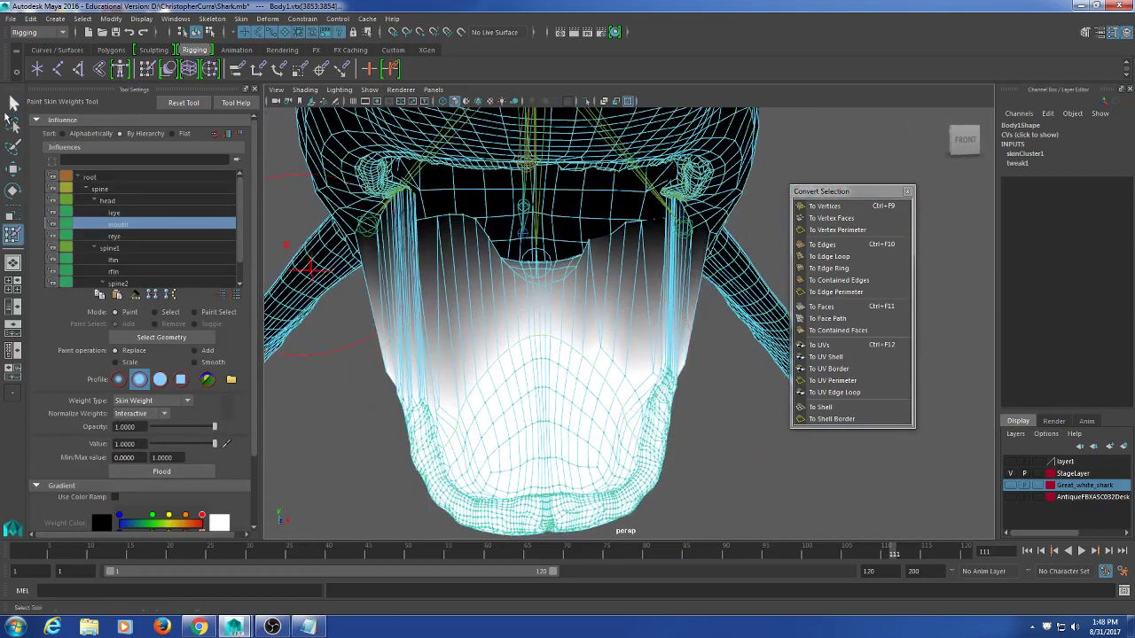
pyautogui.press('q')
# - Convert the next edge loop dipping across the top of the inner mouth wall to vertices and flood them with mouth weight 1.0
pyautogui.click(478, 232)
pyautogui.moveTo(479, 245); pyautogui.dragTo(462, 216, button='right')
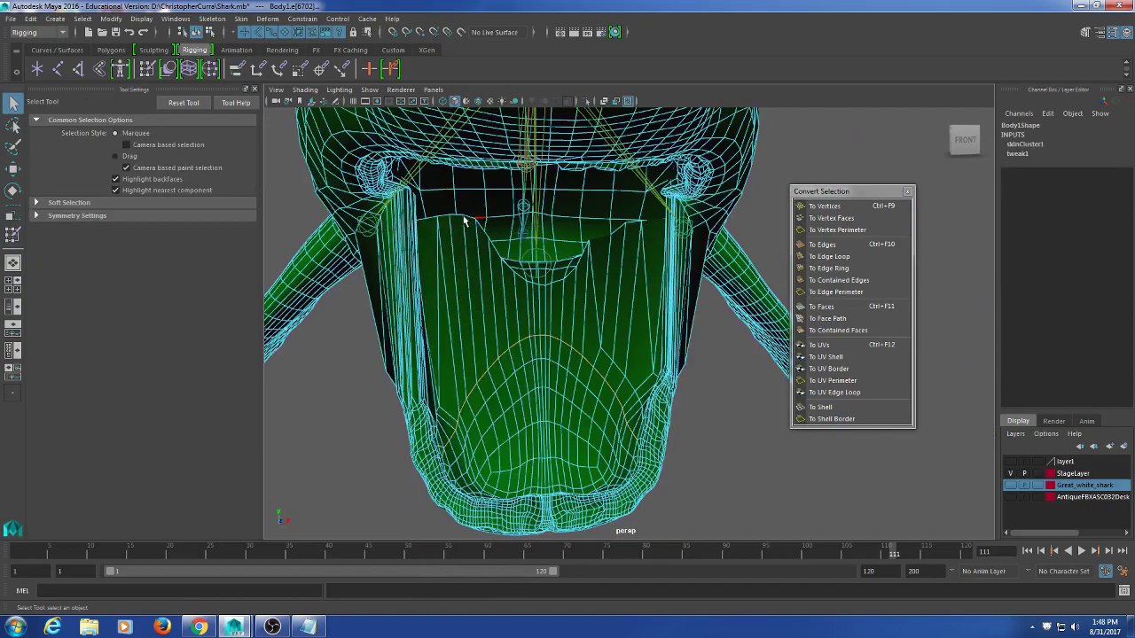
pyautogui.keyDown('alt'); pyautogui.moveTo(462, 216); pyautogui.dragTo(459, 230); pyautogui.keyUp('alt')
pyautogui.scroll(6, 460, 230)
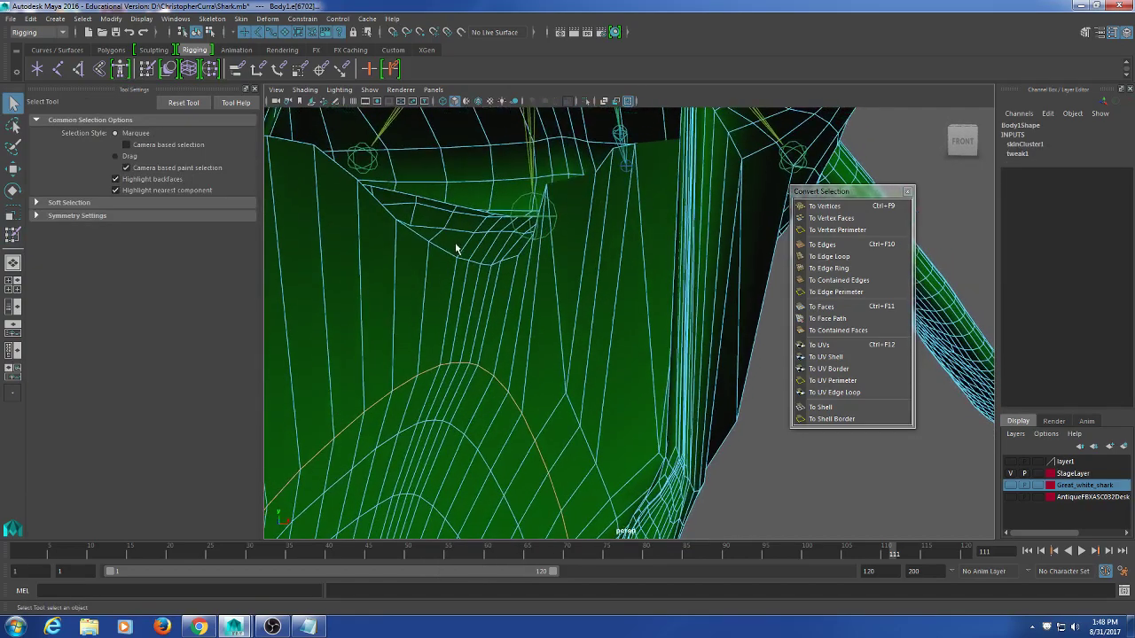
pyautogui.scroll(-5, 449, 258)
pyautogui.keyDown('alt'); pyautogui.moveTo(499, 278); pyautogui.dragTo(451, 249); pyautogui.keyUp('alt')
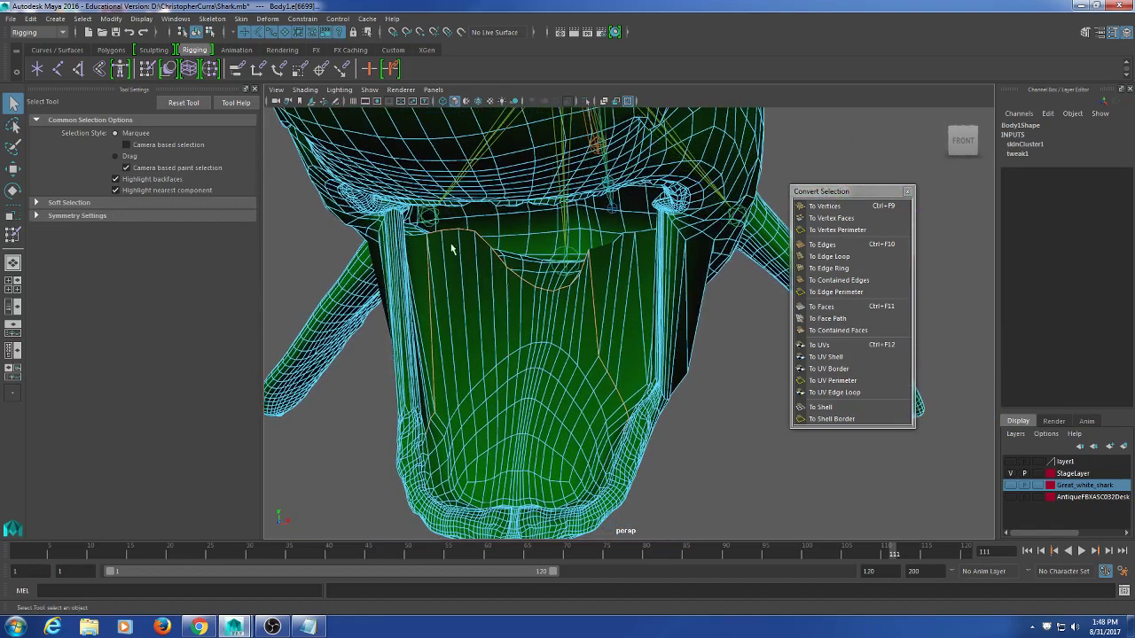
pyautogui.click(146, 70)
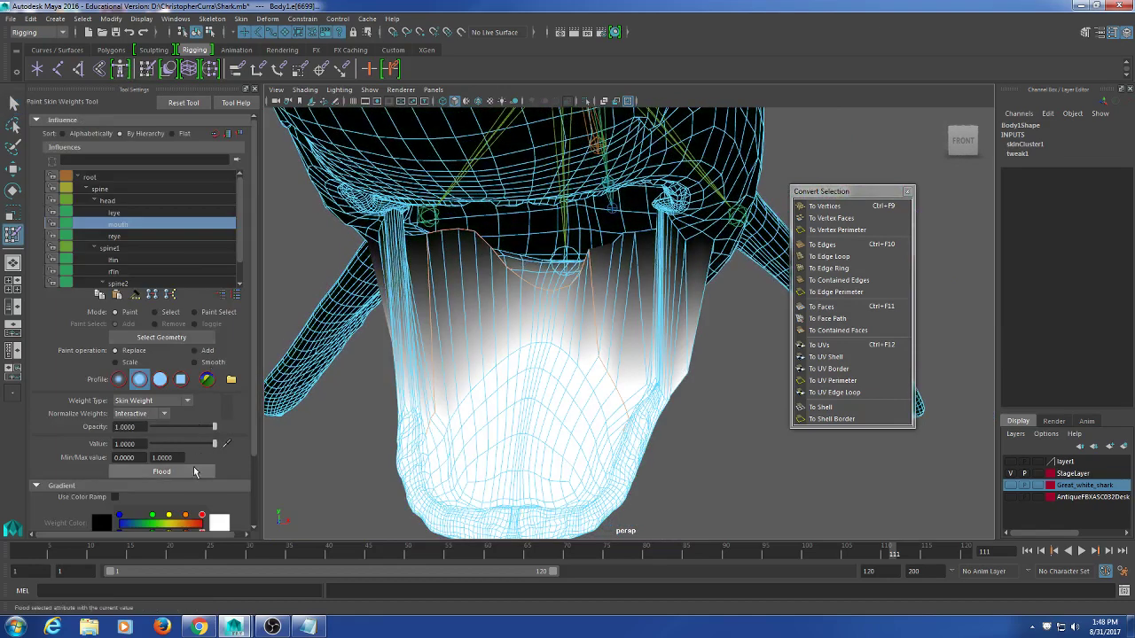
pyautogui.click(824, 206)
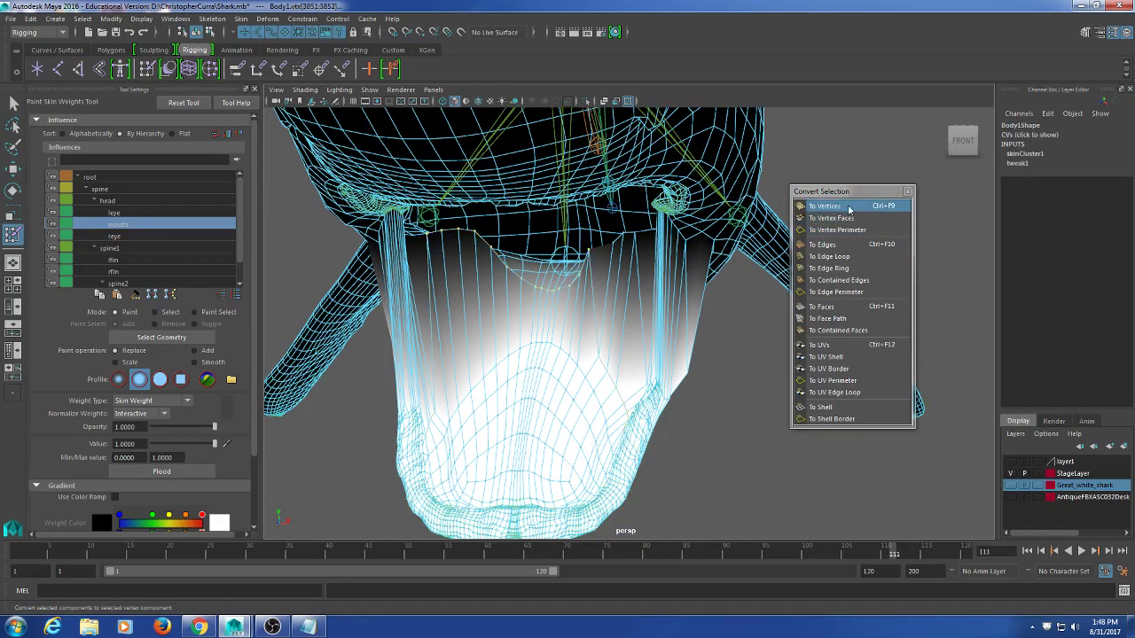
pyautogui.click(161, 473)
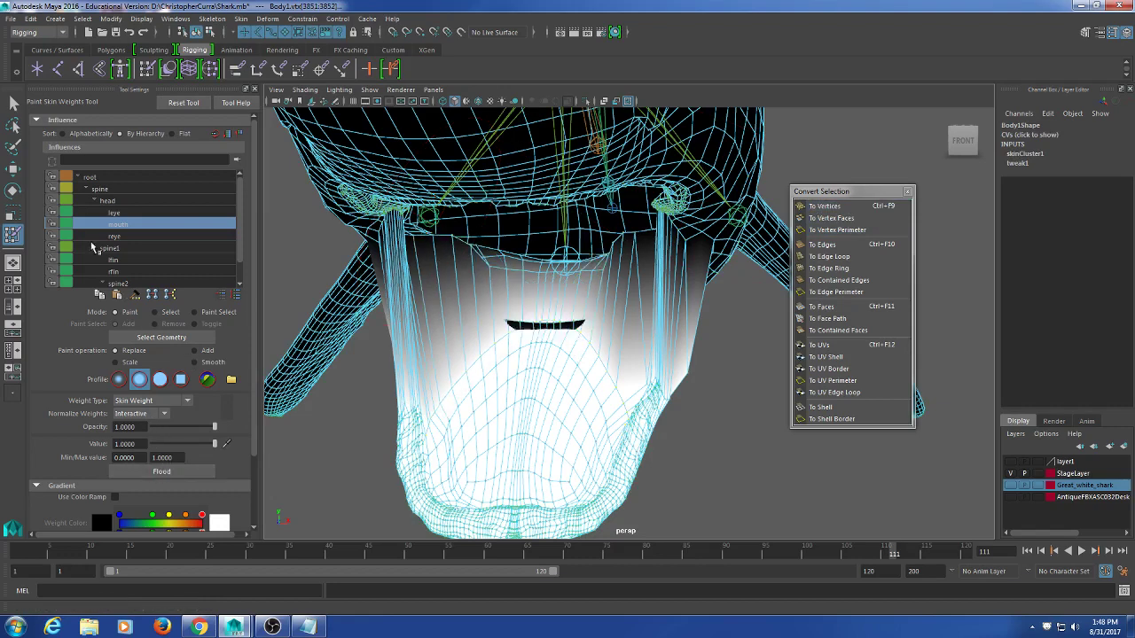
pyautogui.click(13, 104)
# - Convert the following edge loop, just below the roof of the mouth, to vertices and flood them with mouth weight 1.0
pyautogui.click(474, 274)
pyautogui.moveTo(472, 275); pyautogui.dragTo(462, 246, button='right')
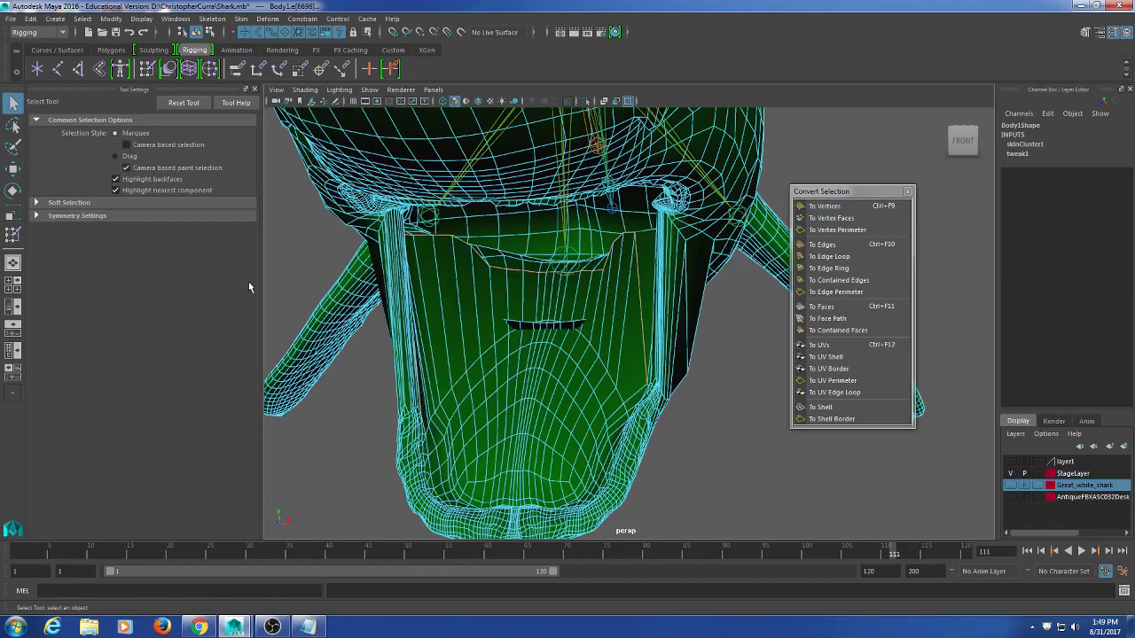
pyautogui.click(829, 206)
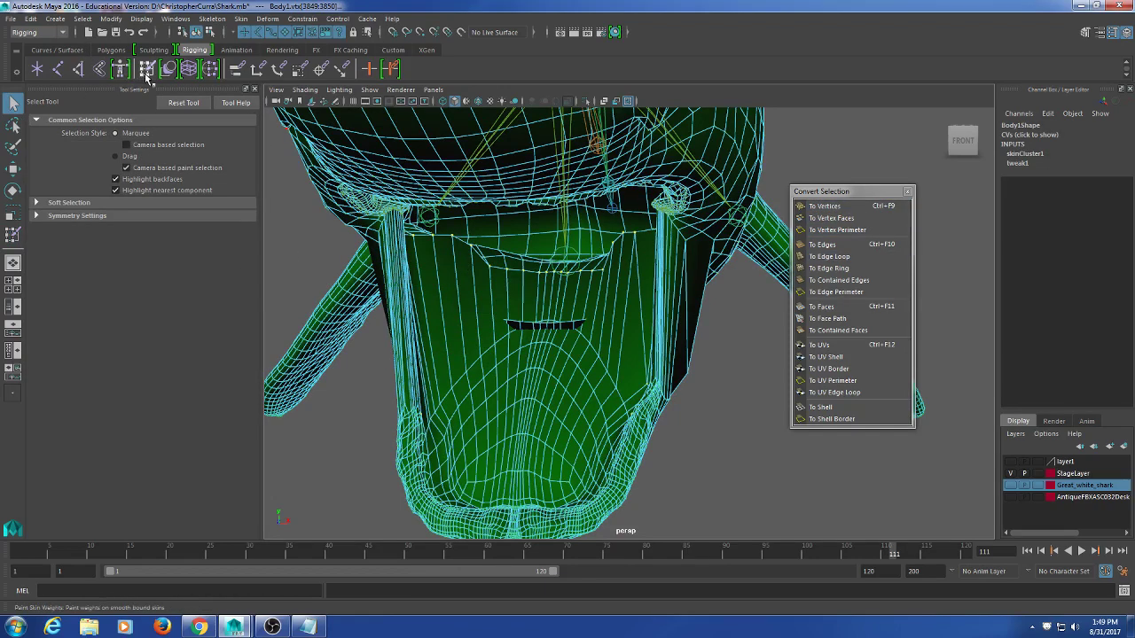
pyautogui.click(147, 74)
pyautogui.click(161, 472)
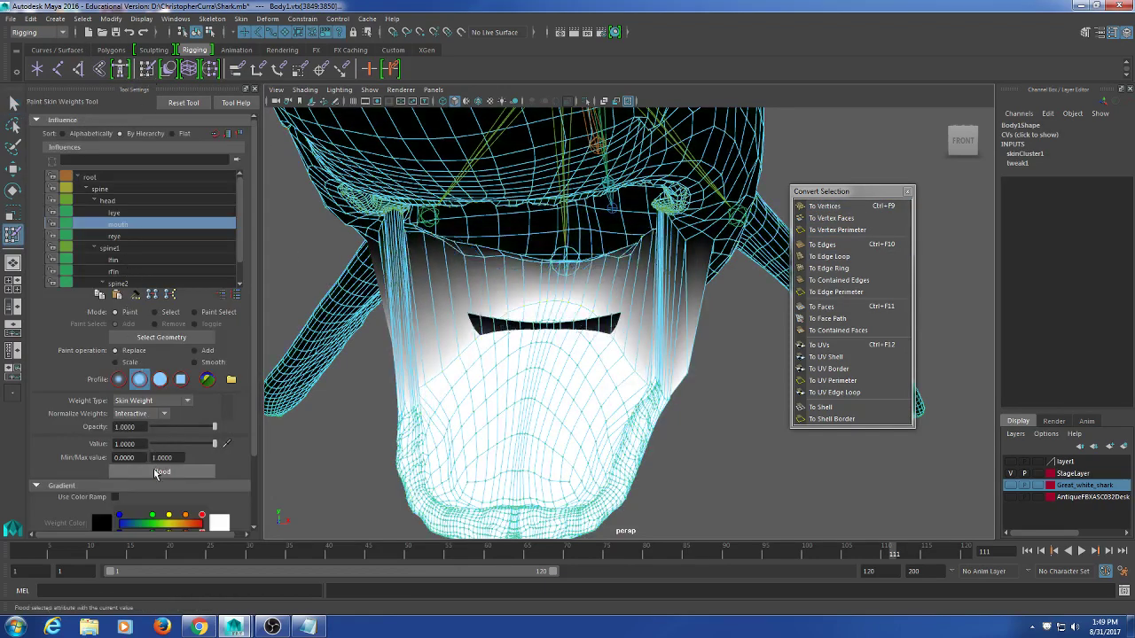
pyautogui.moveTo(596, 338)
pyautogui.keyDown('alt'); pyautogui.mouseDown()
pyautogui.moveTo(548, 344)
pyautogui.moveTo(608, 337)
pyautogui.mouseUp(); pyautogui.keyUp('alt')
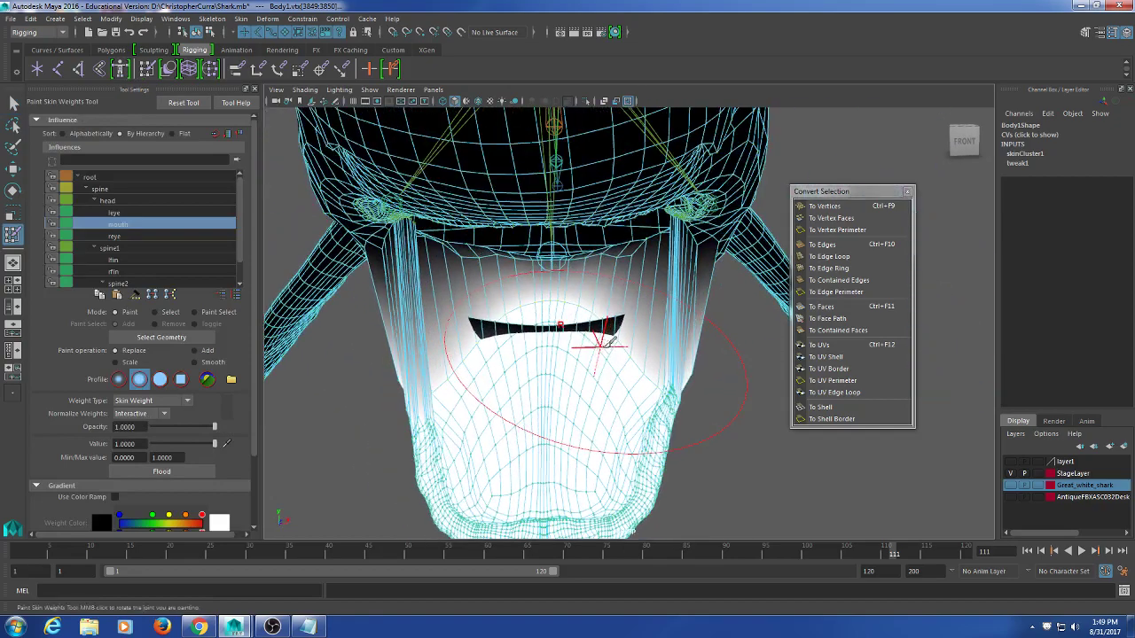
pyautogui.press('q')
# - Convert the edge loop where the inner mouth wall meets the roof to vertices and flood them with mouth weight 1.0
pyautogui.keyDown('alt'); pyautogui.moveTo(583, 260); pyautogui.dragTo(455, 261); pyautogui.keyUp('alt')
pyautogui.press('F8')
pyautogui.rightClick(453, 254)
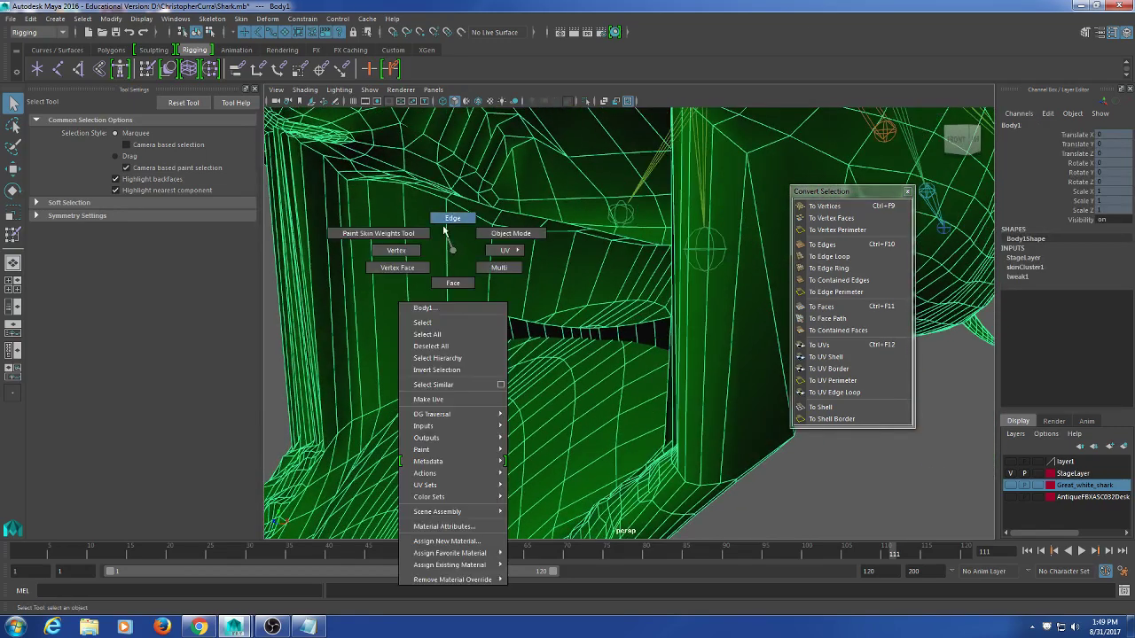
pyautogui.moveTo(446, 231); pyautogui.dragTo(450, 221, button='right')
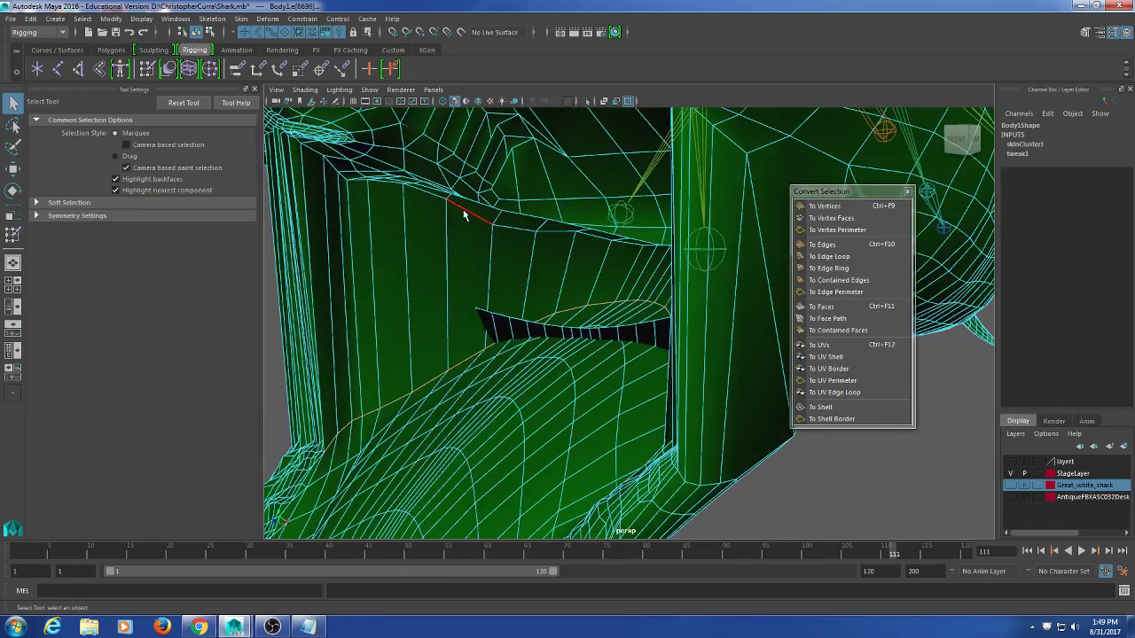
pyautogui.click(873, 206)
pyautogui.click(148, 70)
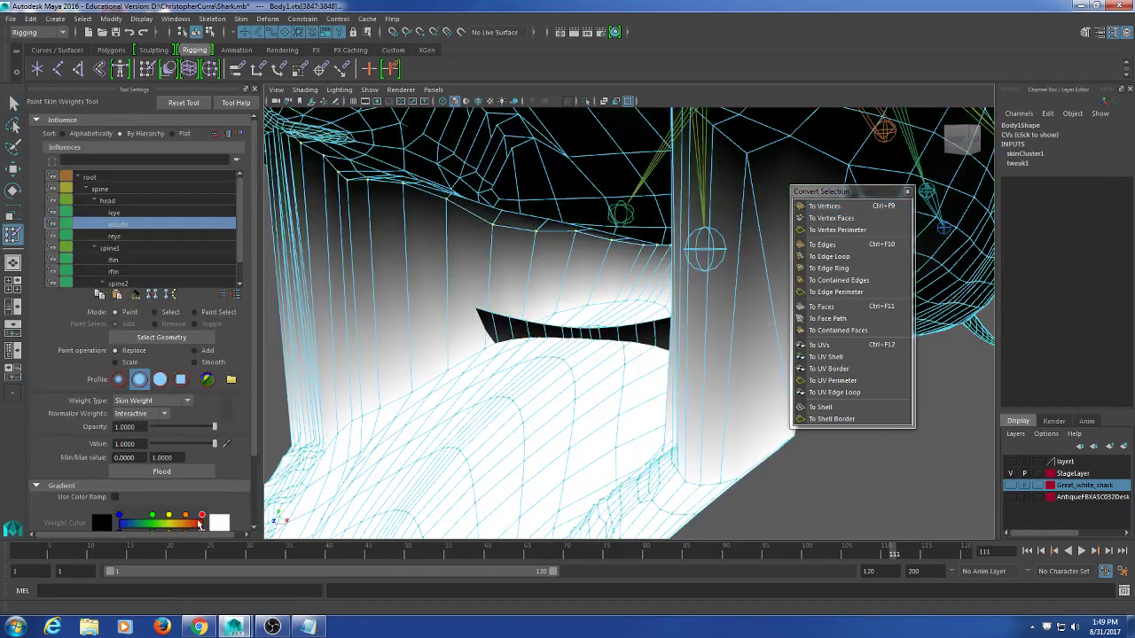
pyautogui.moveTo(405, 418)
pyautogui.keyDown('alt'); pyautogui.mouseDown()
pyautogui.moveTo(597, 386)
pyautogui.moveTo(420, 352)
pyautogui.moveTo(479, 375)
pyautogui.moveTo(488, 336)
pyautogui.moveTo(455, 359)
pyautogui.moveTo(340, 369)
pyautogui.moveTo(426, 273)
pyautogui.mouseUp(); pyautogui.keyUp('alt')
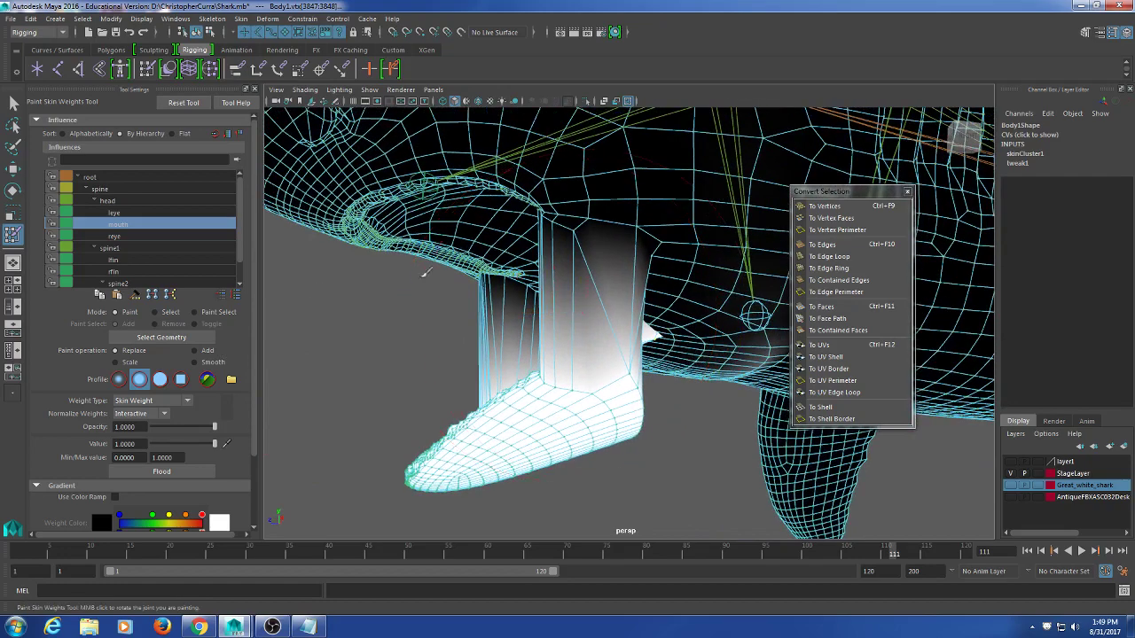
pyautogui.click(13, 103)
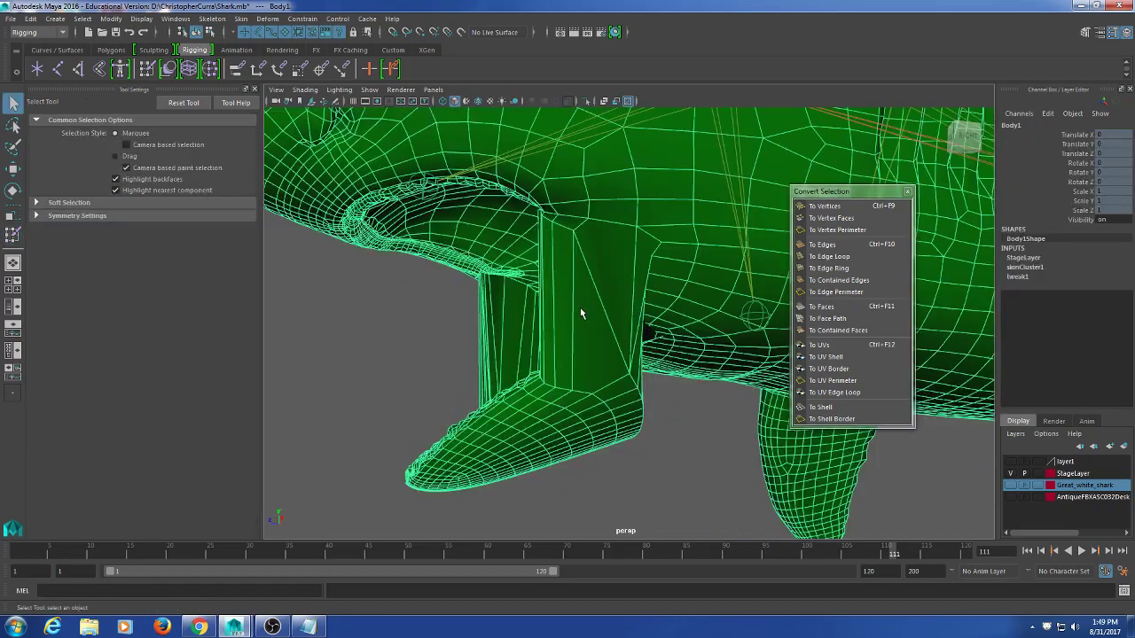
# - Convert the edge loop around the rear underside of the lower jaw to vertices and flood them with mouth weight 1.0
pyautogui.moveTo(580, 308); pyautogui.dragTo(577, 263, button='right')
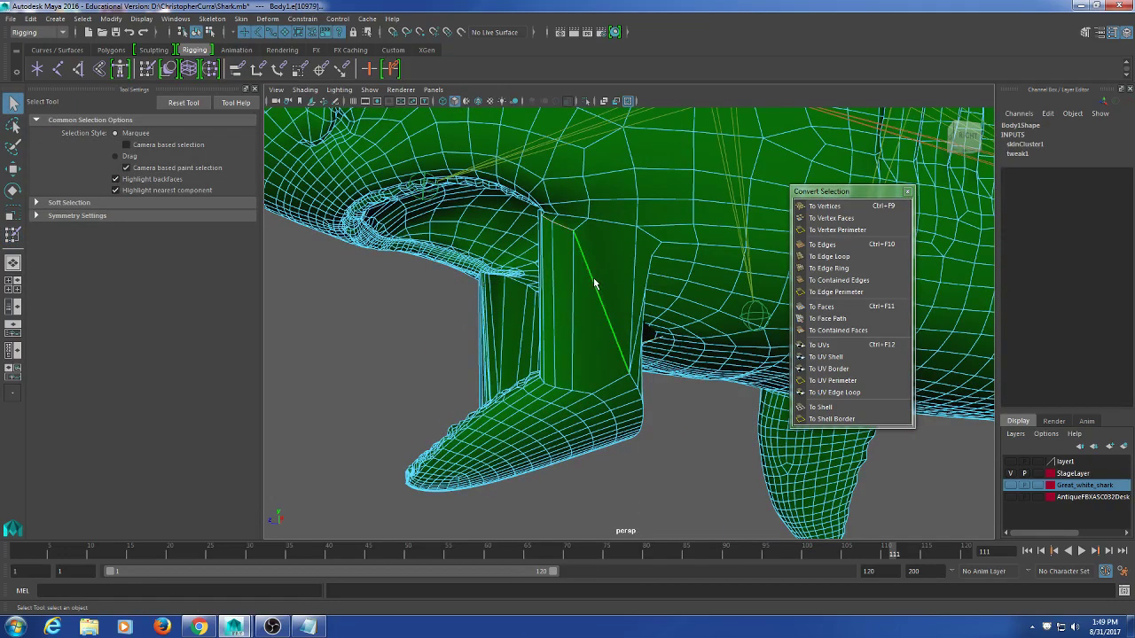
pyautogui.keyDown('alt'); pyautogui.moveTo(594, 284); pyautogui.dragTo(583, 287); pyautogui.keyUp('alt')
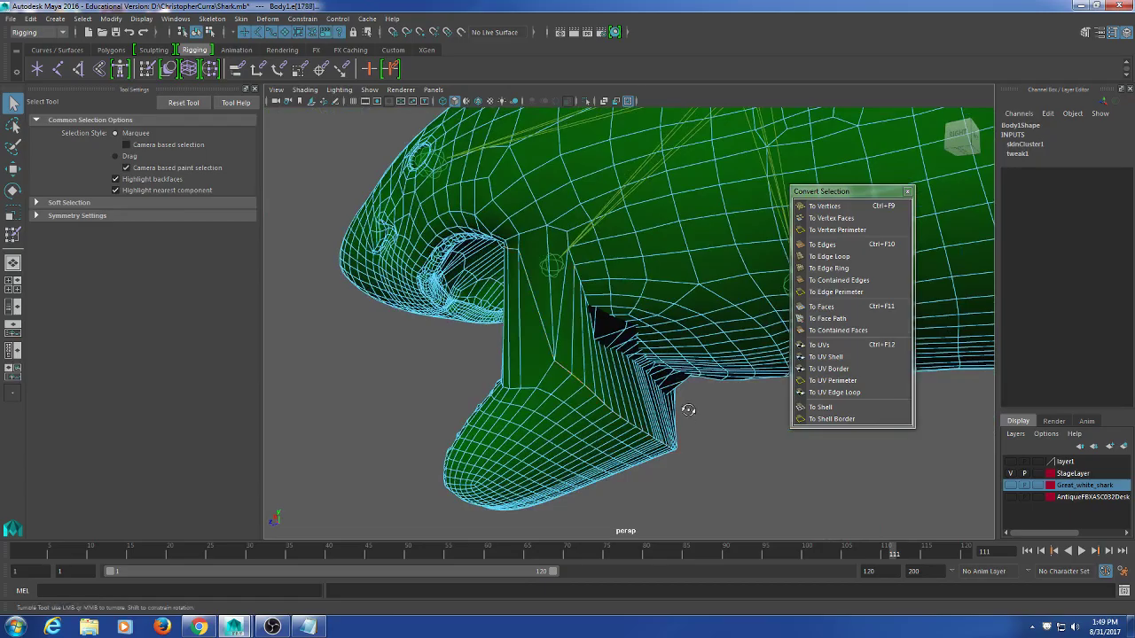
pyautogui.keyDown('alt'); pyautogui.moveTo(688, 410); pyautogui.dragTo(695, 329); pyautogui.keyUp('alt')
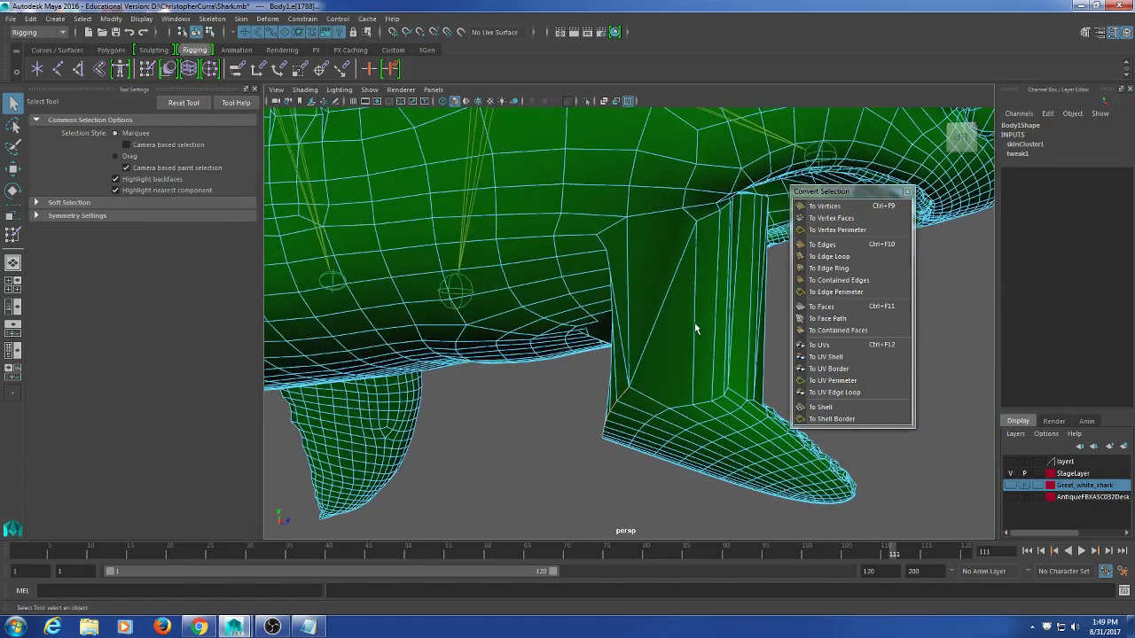
pyautogui.click(882, 206)
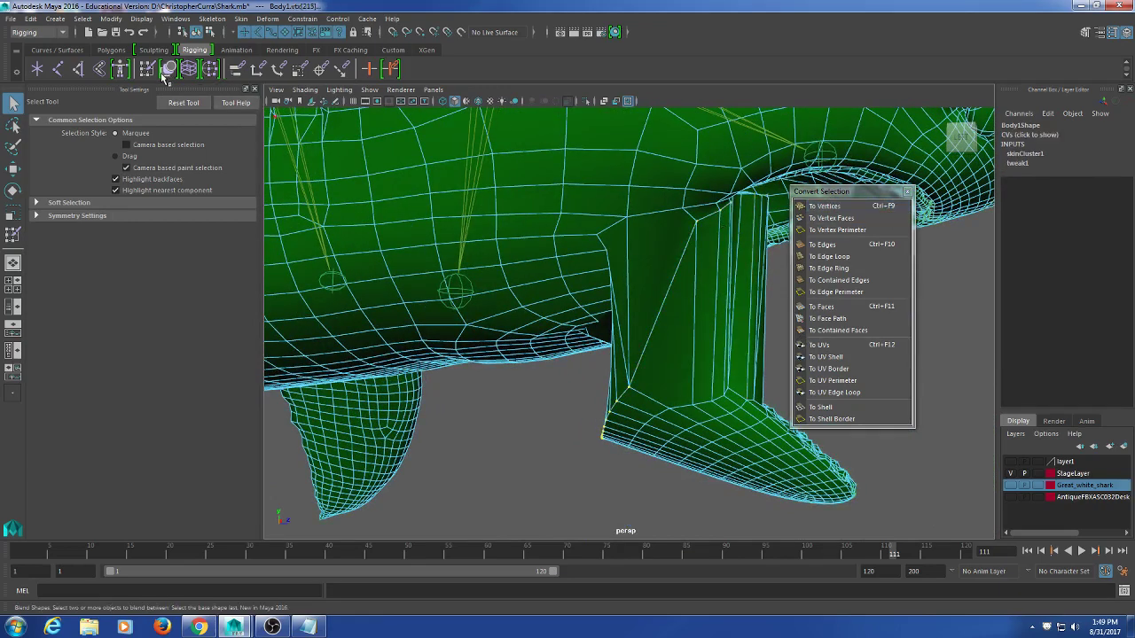
pyautogui.click(167, 71)
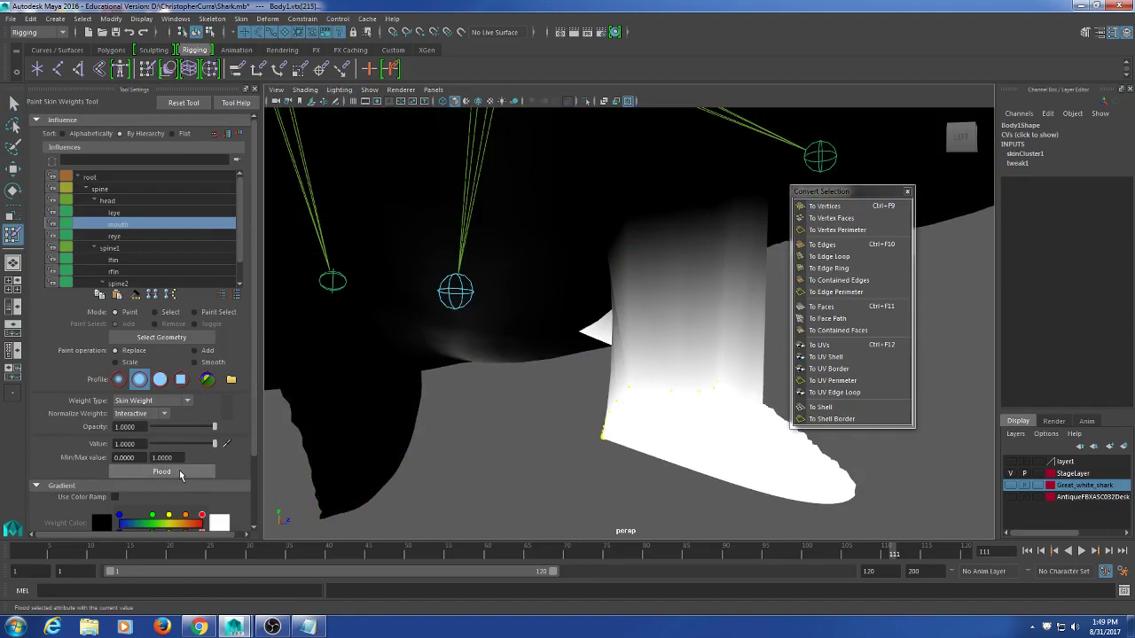
pyautogui.moveTo(656, 306)
pyautogui.keyDown('alt'); pyautogui.mouseDown()
pyautogui.moveTo(719, 320)
pyautogui.moveTo(715, 303)
pyautogui.mouseUp(); pyautogui.keyUp('alt')
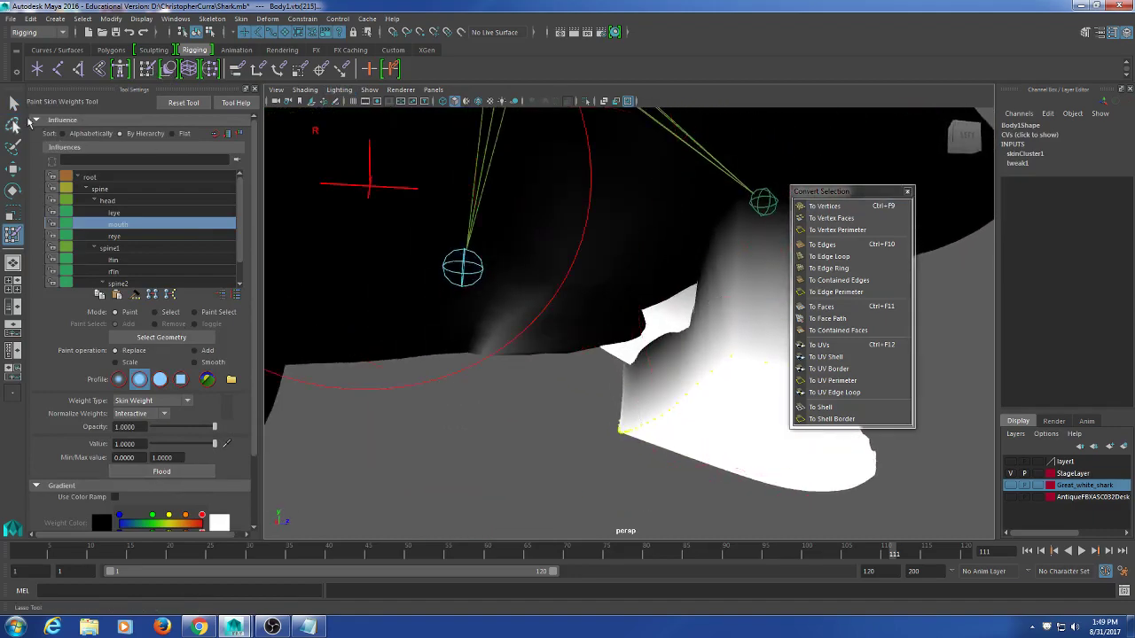
pyautogui.click(13, 104)
# - Convert the edge loop bordering the wide gap in the inner mouth wall to vertices and flood them with mouth weight 1.0
pyautogui.click(613, 309)
pyautogui.keyDown('alt'); pyautogui.moveTo(617, 305); pyautogui.dragTo(589, 303, button='middle'); pyautogui.keyUp('alt')
pyautogui.keyDown('alt'); pyautogui.moveTo(588, 303); pyautogui.dragTo(572, 331); pyautogui.keyUp('alt')
pyautogui.moveTo(571, 331); pyautogui.dragTo(562, 257, button='right')
pyautogui.click(549, 329)
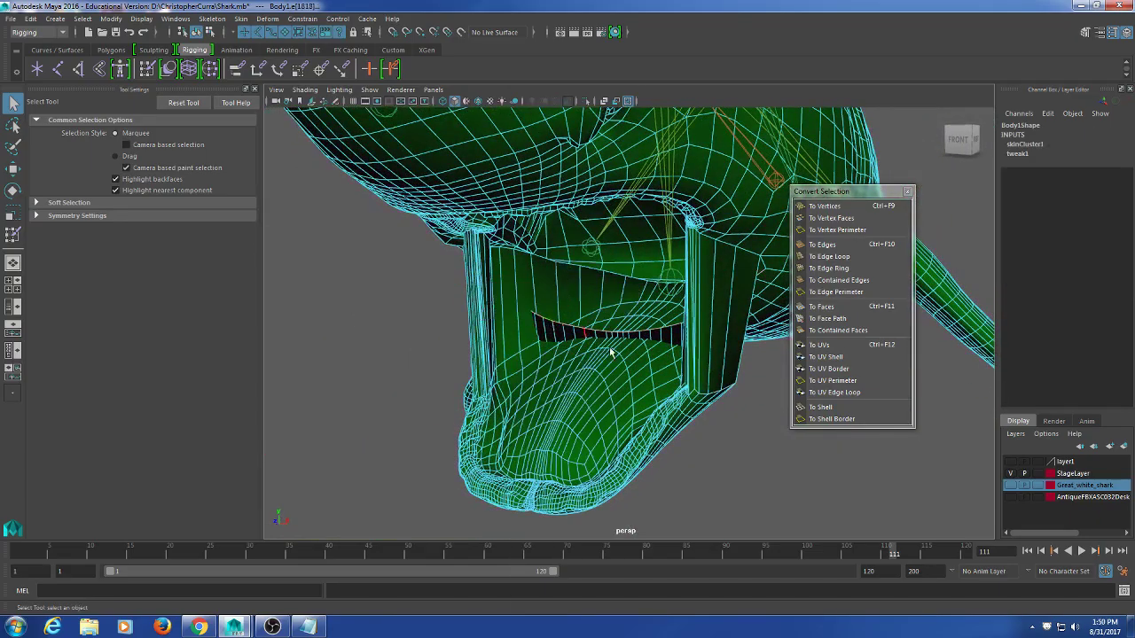
pyautogui.click(828, 268)
pyautogui.click(147, 69)
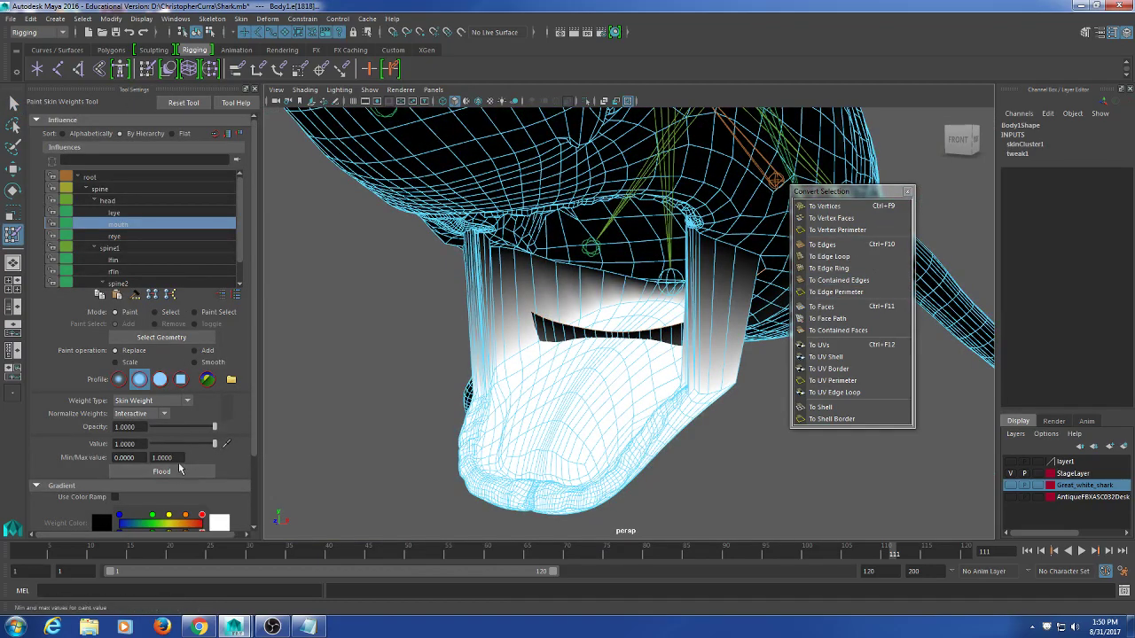
pyautogui.moveTo(422, 382)
pyautogui.keyDown('alt'); pyautogui.mouseDown()
pyautogui.moveTo(534, 338)
pyautogui.moveTo(590, 334)
pyautogui.moveTo(634, 357)
pyautogui.moveTo(649, 349)
pyautogui.moveTo(422, 387)
pyautogui.mouseUp(); pyautogui.keyUp('alt')
pyautogui.scroll(3, 559, 355)
pyautogui.keyDown('alt'); pyautogui.moveTo(558, 353); pyautogui.dragTo(588, 338); pyautogui.keyUp('alt')
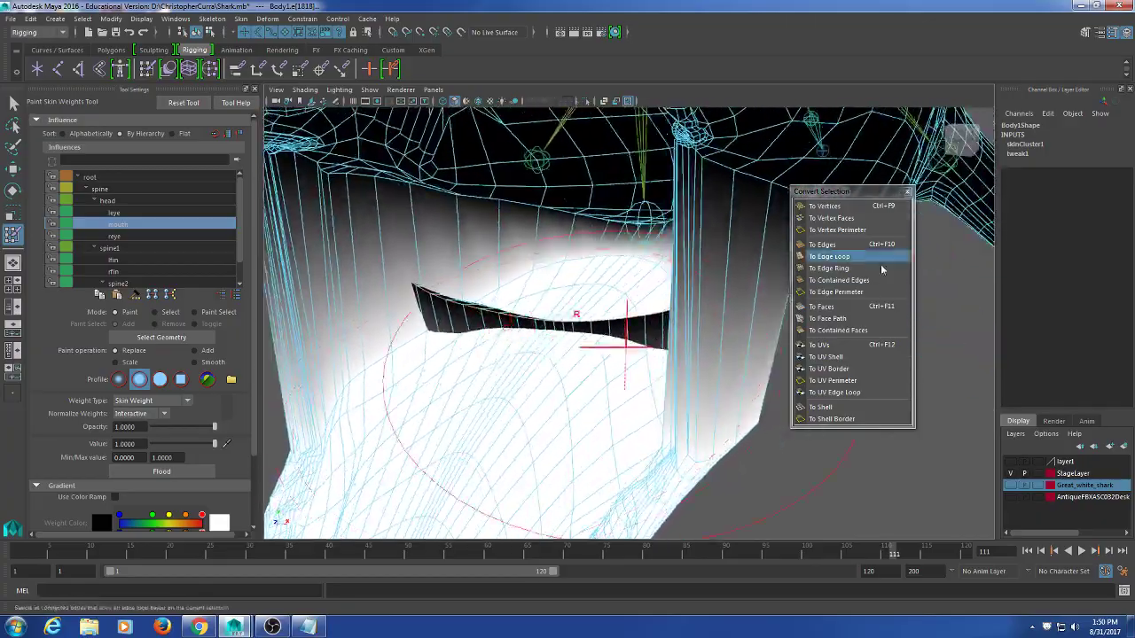
pyautogui.click(162, 471)
pyautogui.press('q')
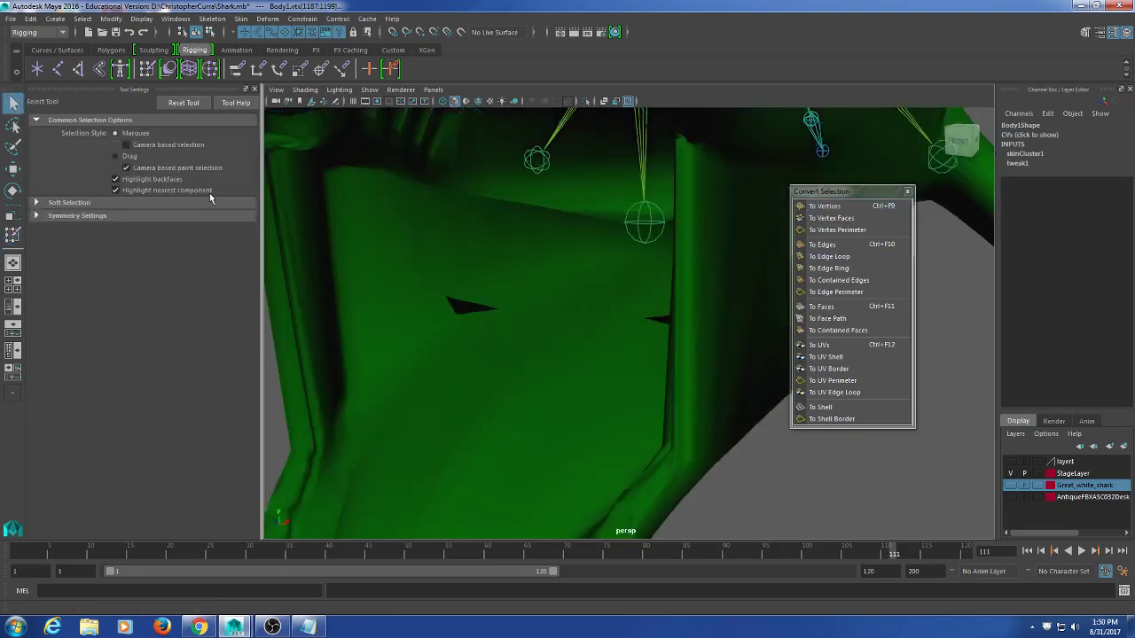
# - Try flooding the vertices of the edge loop beside the remaining inner-mouth gaps with mouth weight 1.0, then undo the flood
pyautogui.moveTo(461, 308); pyautogui.dragTo(470, 299, button='right')
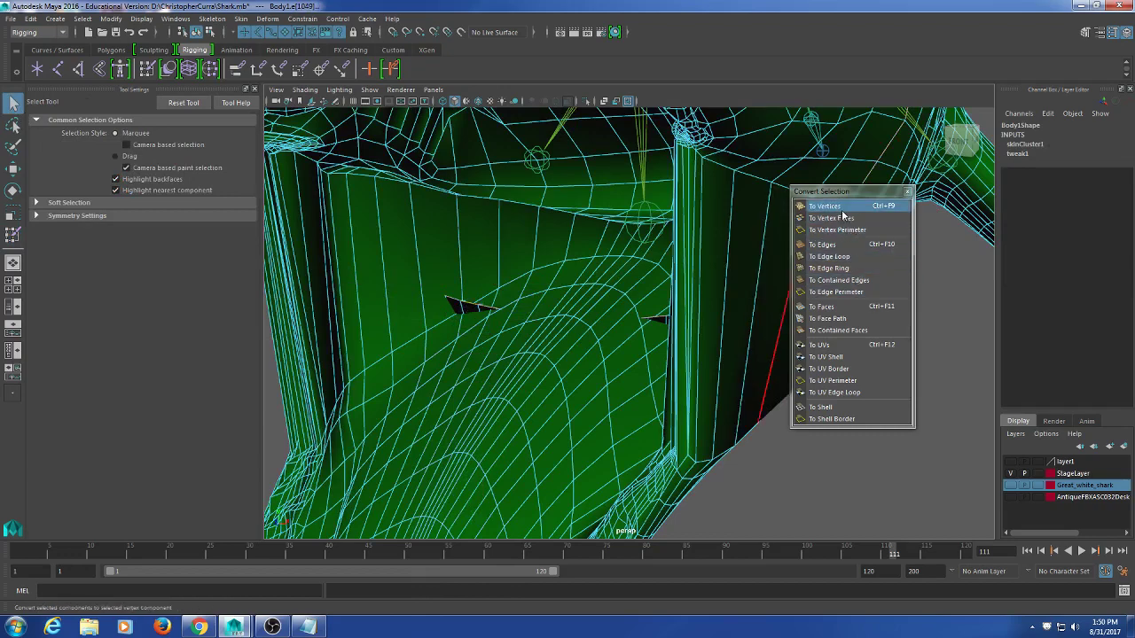
pyautogui.click(822, 206)
pyautogui.click(144, 68)
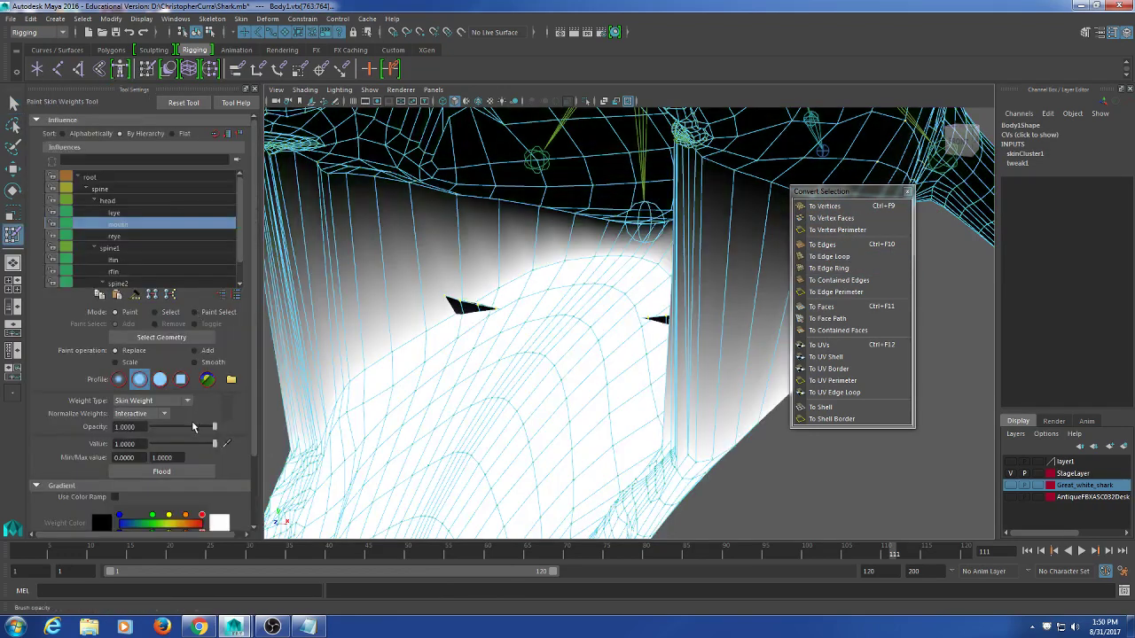
pyautogui.click(183, 470)
pyautogui.moveTo(585, 353)
pyautogui.keyDown('alt'); pyautogui.mouseDown()
pyautogui.moveTo(494, 297)
pyautogui.moveTo(532, 316)
pyautogui.moveTo(540, 337)
pyautogui.moveTo(520, 322)
pyautogui.moveTo(775, 315)
pyautogui.moveTo(807, 337)
pyautogui.mouseUp(); pyautogui.keyUp('alt')
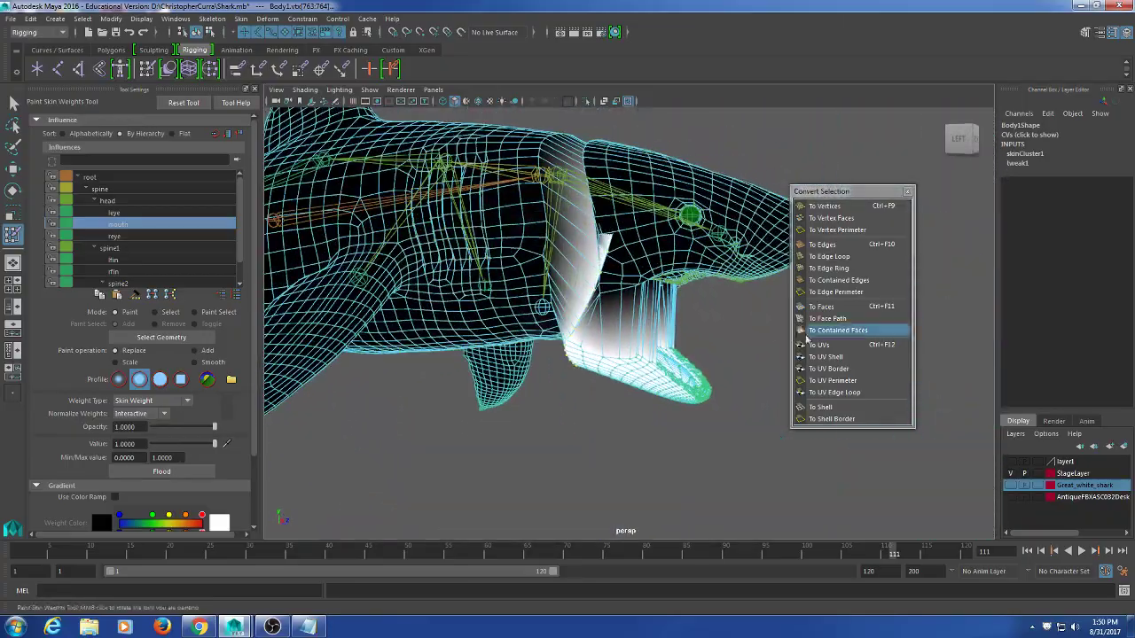
pyautogui.hotkey('ctrl', 'z')
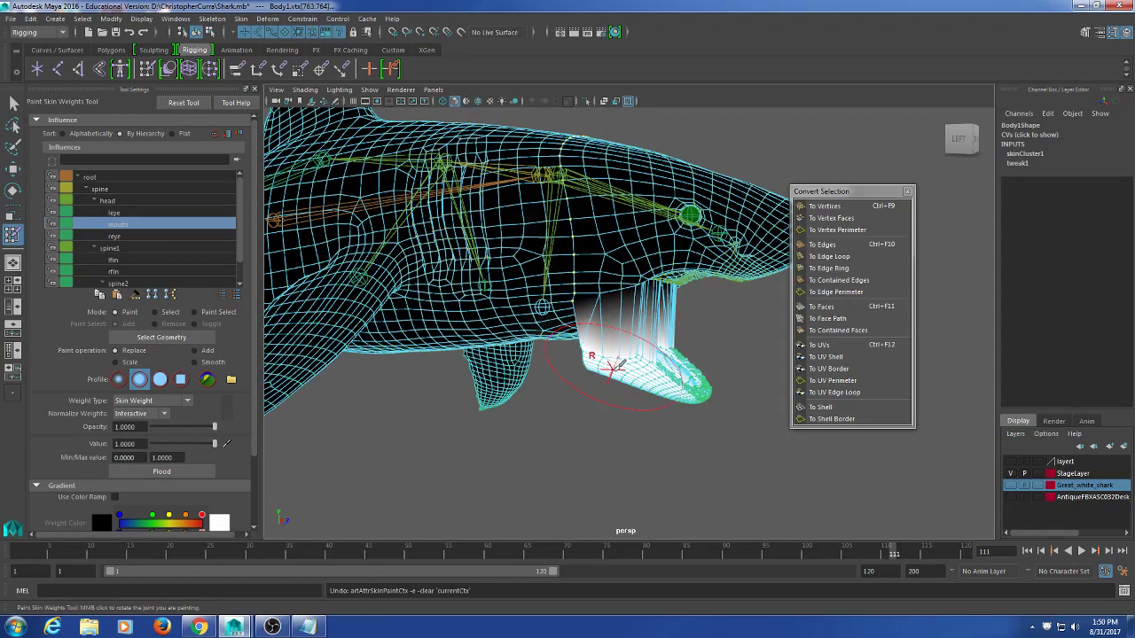
# - Switch the body to vertex selection with the Select tool and hide the joints in the viewport
pyautogui.keyDown('alt'); pyautogui.moveTo(612, 365); pyautogui.dragTo(612, 265); pyautogui.keyUp('alt')
pyautogui.rightClick(612, 264)
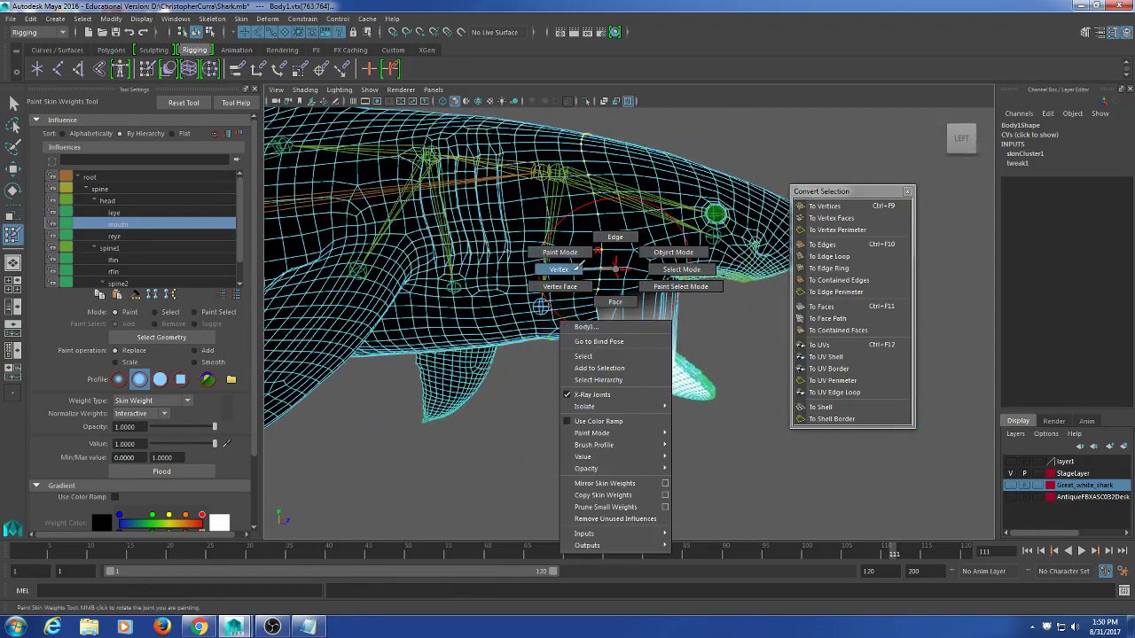
pyautogui.click(579, 268)
pyautogui.click(13, 102)
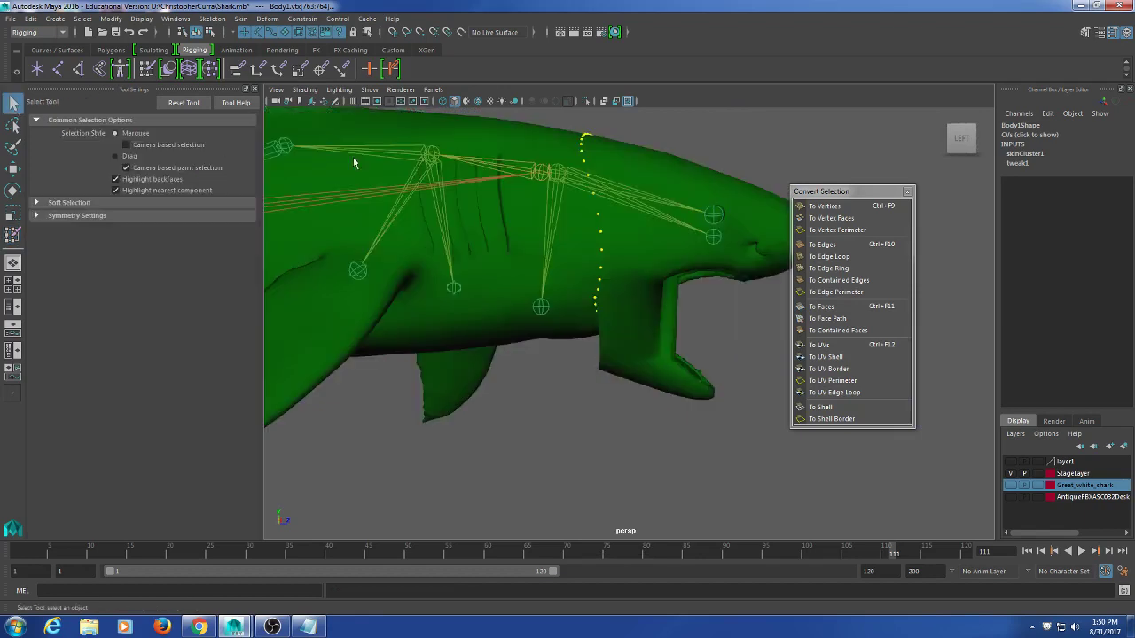
pyautogui.click(369, 90)
pyautogui.click(403, 267)
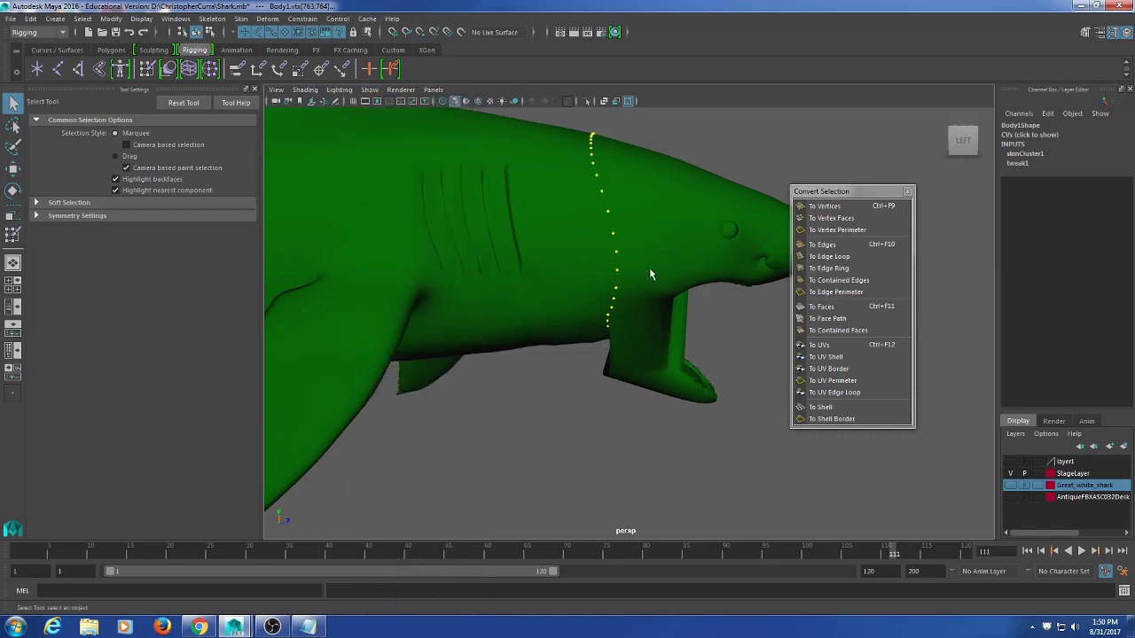
# - Select the vertices along the rear lower edge of the jaw and flood them with mouth weight 1.0
pyautogui.keyDown('alt'); pyautogui.moveTo(655, 202); pyautogui.dragTo(631, 224, button='middle'); pyautogui.keyUp('alt')
pyautogui.moveTo(606, 194); pyautogui.dragTo(568, 192, button='right')
pyautogui.moveTo(666, 134); pyautogui.dragTo(507, 302)
pyautogui.keyDown('alt'); pyautogui.moveTo(685, 251); pyautogui.dragTo(580, 228); pyautogui.keyUp('alt')
pyautogui.keyDown('alt'); pyautogui.moveTo(685, 276); pyautogui.dragTo(410, 282); pyautogui.keyUp('alt')
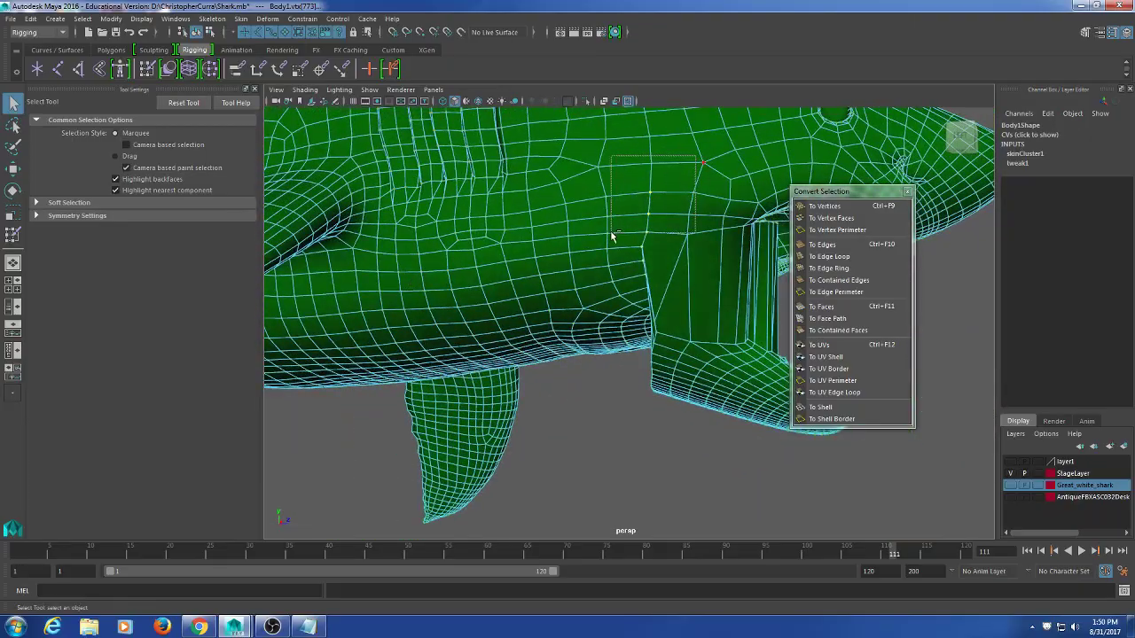
pyautogui.keyDown('alt'); pyautogui.moveTo(560, 247); pyautogui.dragTo(846, 248); pyautogui.keyUp('alt')
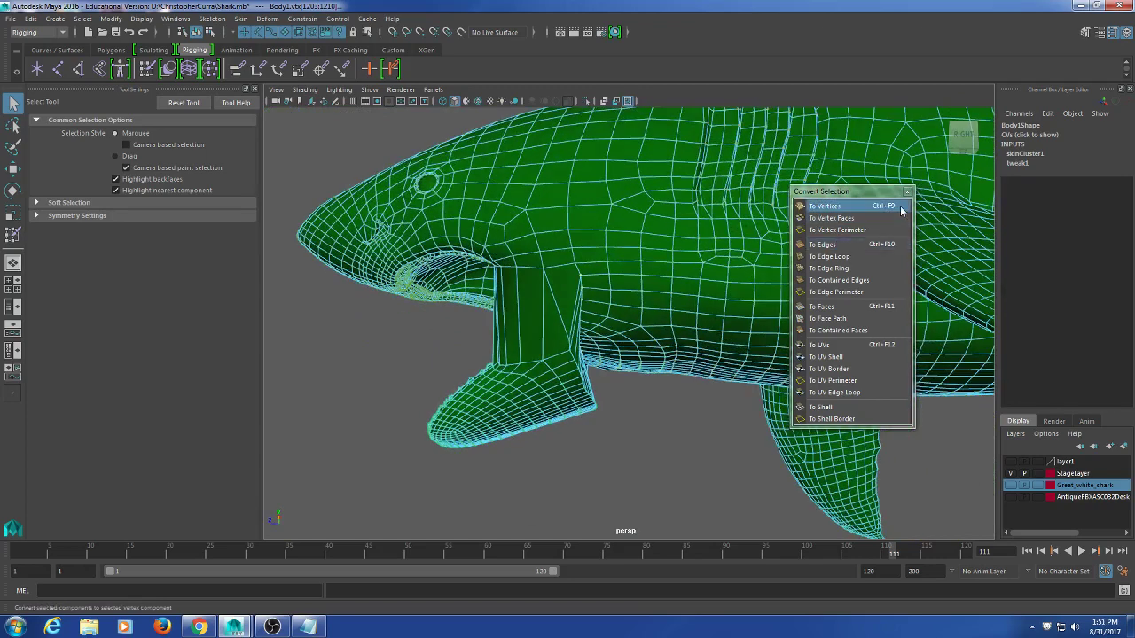
pyautogui.click(148, 74)
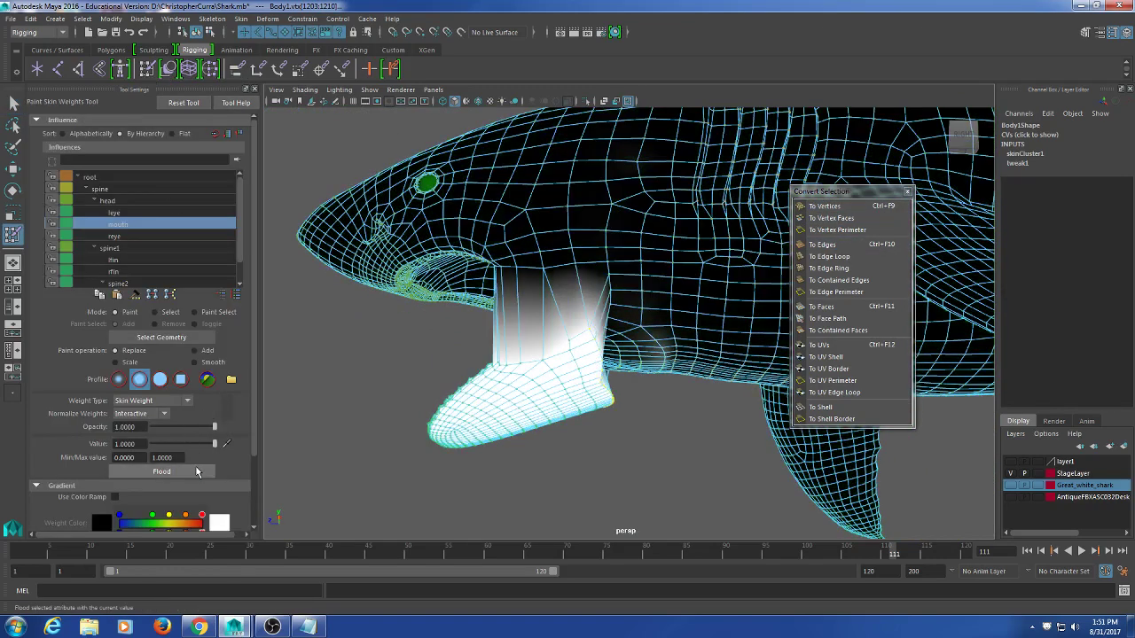
# - Examine the mouth weight falloff across the inner mouth wall and between the jaw corners
pyautogui.keyDown('alt'); pyautogui.moveTo(647, 282); pyautogui.dragTo(700, 274); pyautogui.keyUp('alt')
pyautogui.scroll(5, 645, 268)
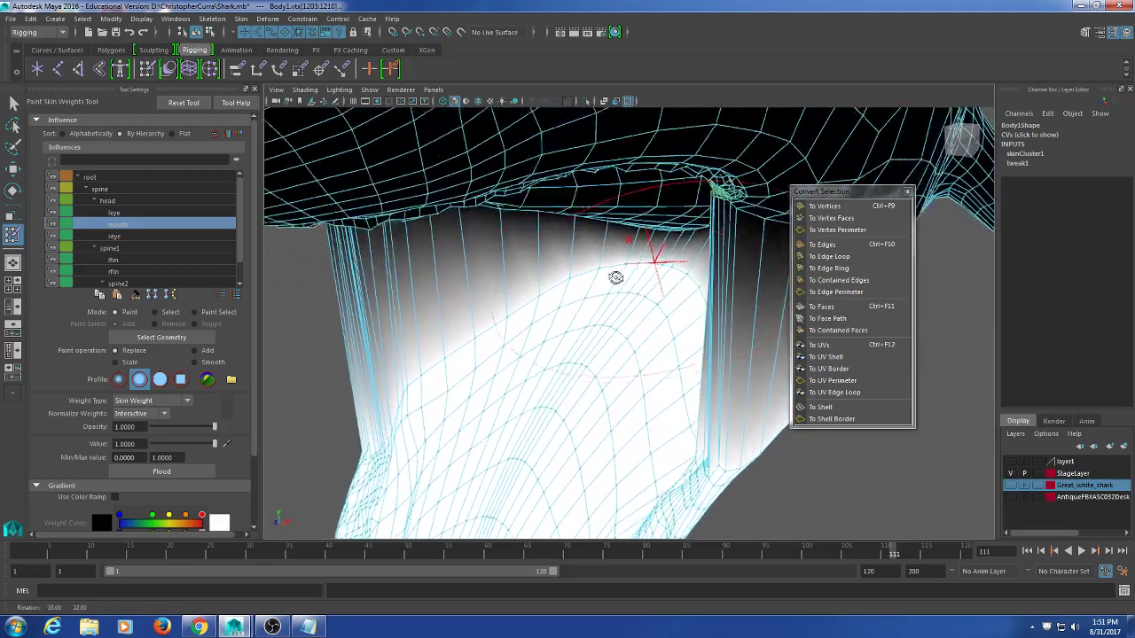
pyautogui.scroll(5, 603, 266)
pyautogui.scroll(-2, 590, 248)
pyautogui.scroll(-8, 464, 254)
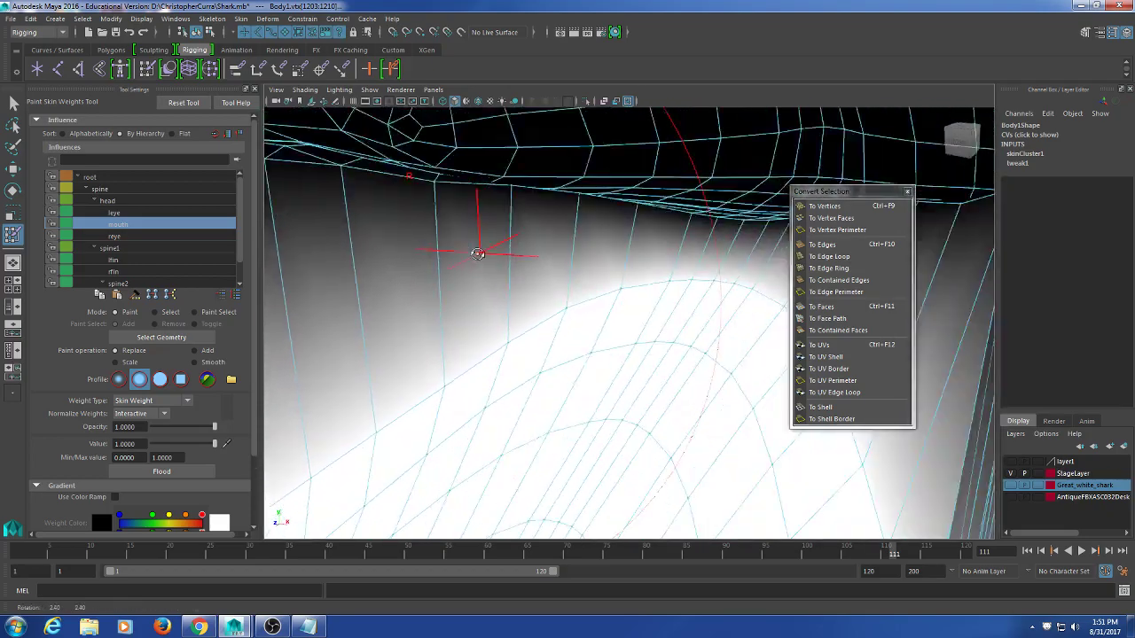
pyautogui.scroll(-3, 490, 250)
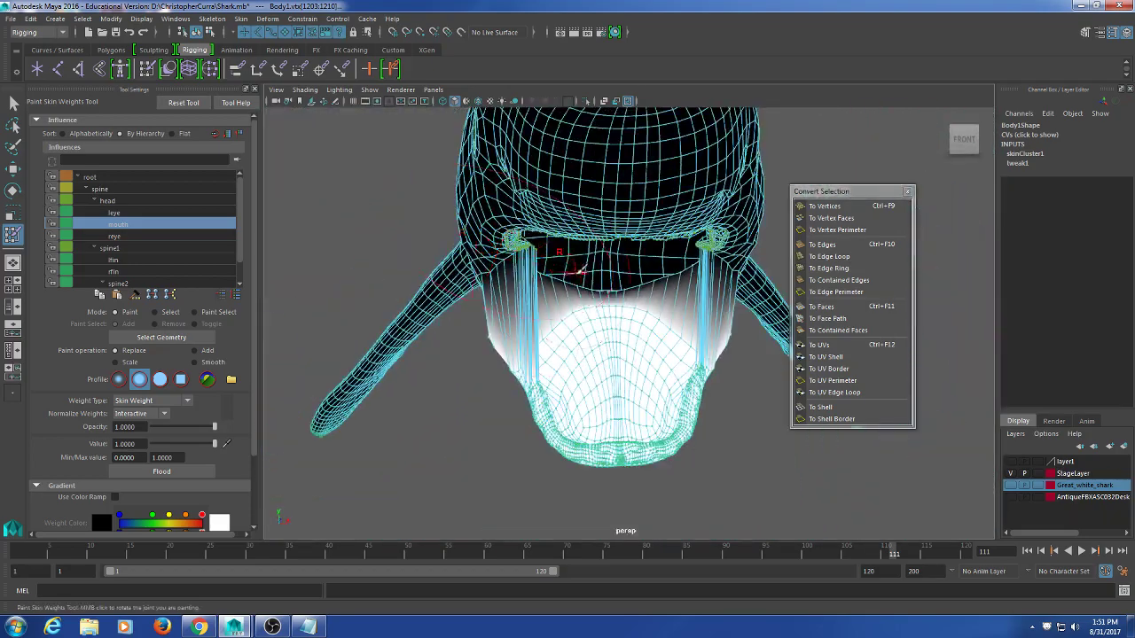
pyautogui.keyDown('alt'); pyautogui.moveTo(490, 249); pyautogui.dragTo(551, 280); pyautogui.keyUp('alt')
# - Convert the edges along the top of the inner mouth wall to vertices and activate Paint Skin Weights on them
pyautogui.click(13, 105)
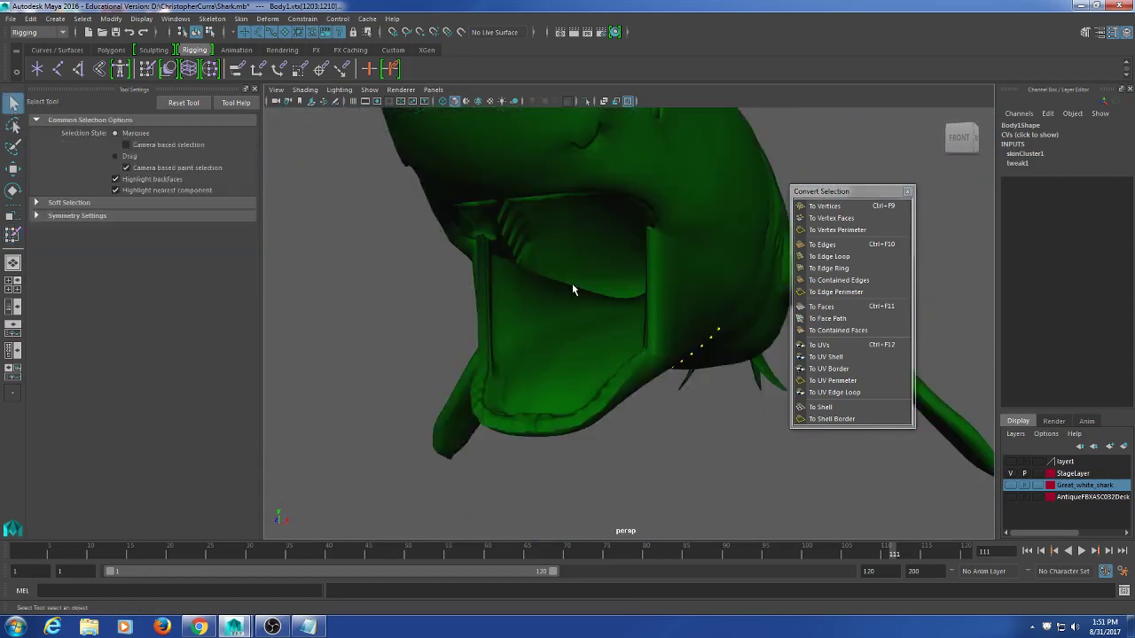
pyautogui.rightClick(574, 286)
pyautogui.click(565, 265)
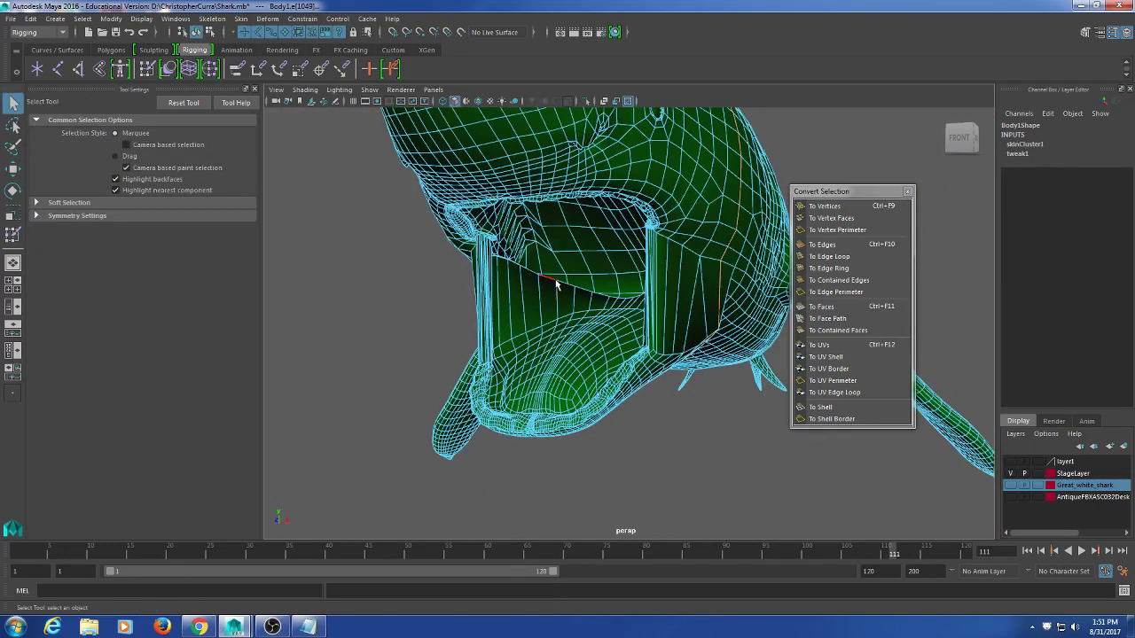
pyautogui.moveTo(551, 282)
pyautogui.keyDown('alt'); pyautogui.mouseDown()
pyautogui.moveTo(608, 292)
pyautogui.moveTo(579, 294)
pyautogui.moveTo(565, 336)
pyautogui.moveTo(453, 261)
pyautogui.moveTo(587, 274)
pyautogui.moveTo(558, 267)
pyautogui.mouseUp(); pyautogui.keyUp('alt')
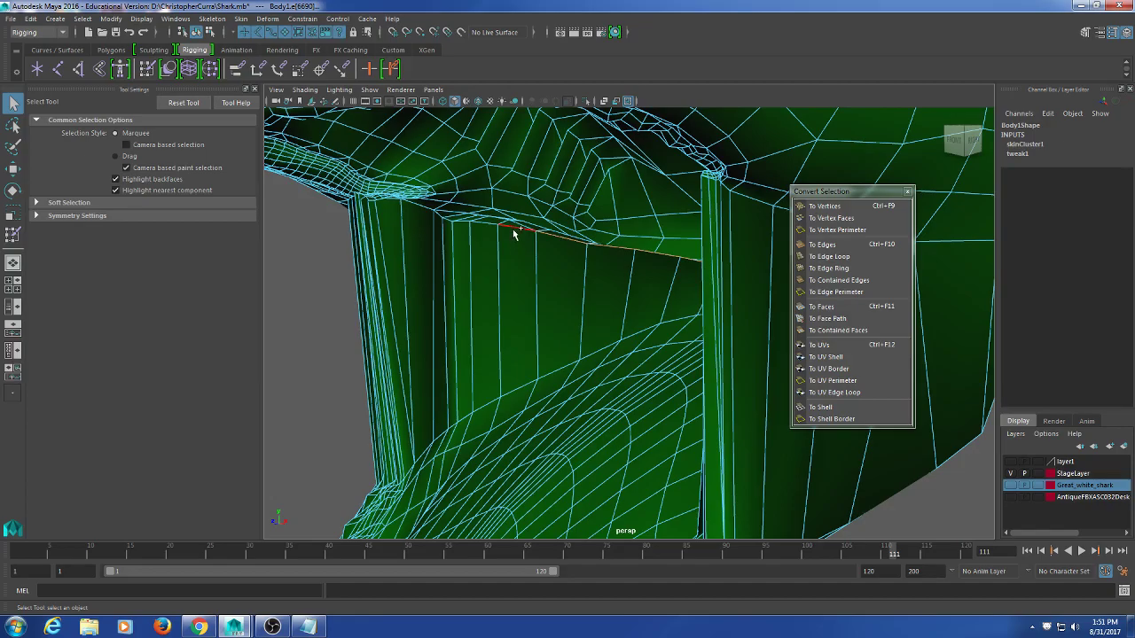
pyautogui.keyDown('alt'); pyautogui.moveTo(515, 235); pyautogui.dragTo(568, 257); pyautogui.keyUp('alt')
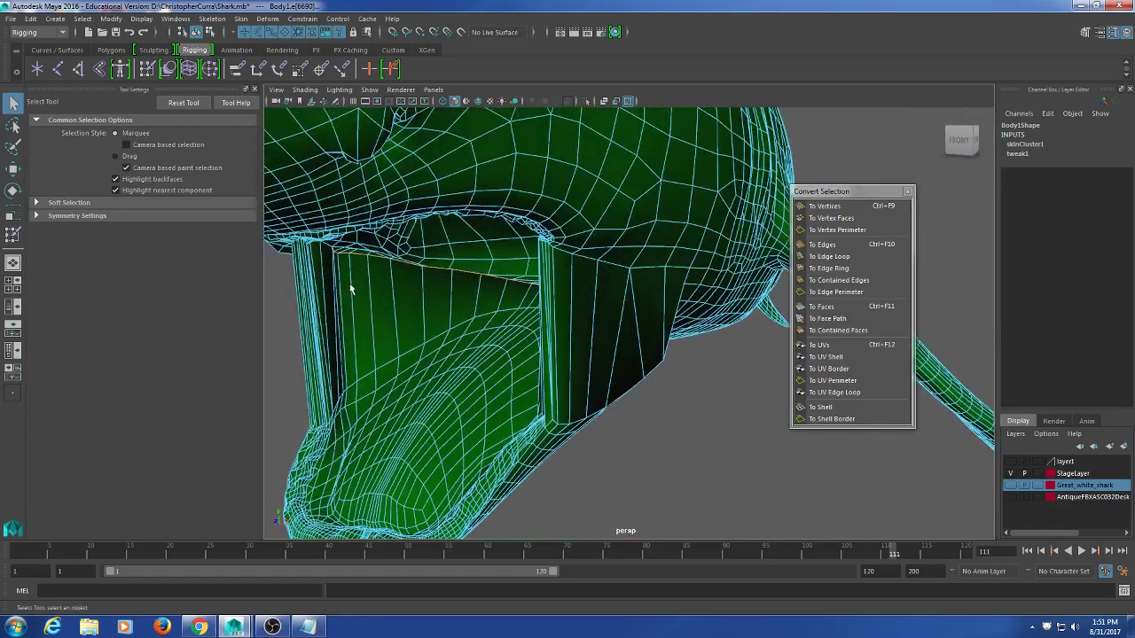
pyautogui.click(824, 206)
pyautogui.click(147, 71)
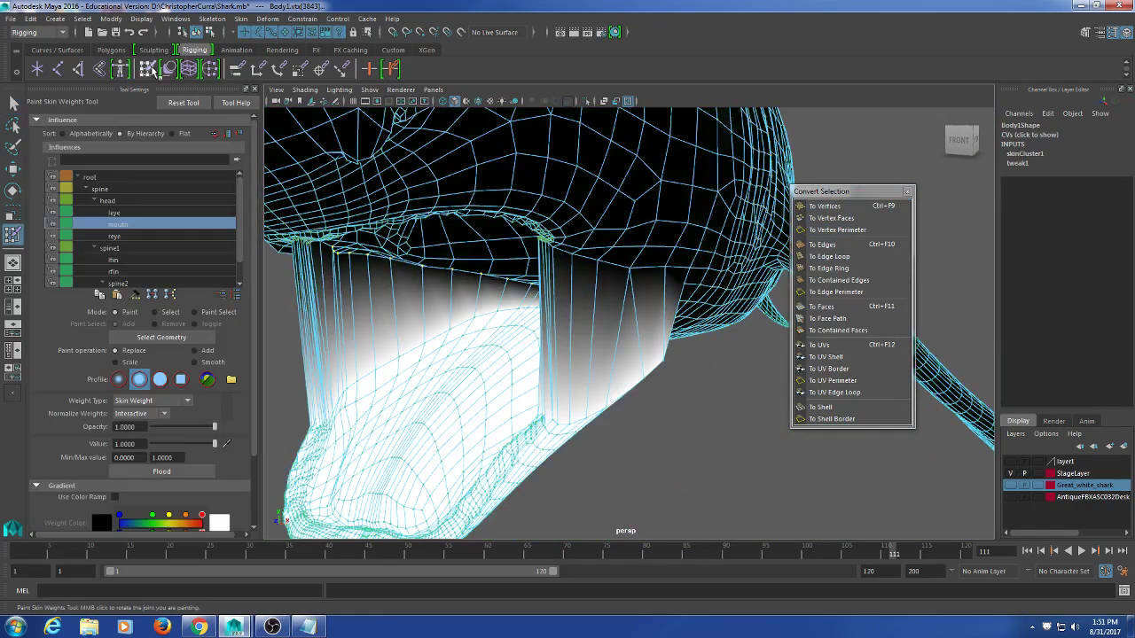
# - Examine the mouth weights inside the mouth, at the jaw corners and under the throat
pyautogui.moveTo(355, 364)
pyautogui.keyDown('alt'); pyautogui.mouseDown()
pyautogui.moveTo(410, 346)
pyautogui.moveTo(518, 343)
pyautogui.moveTo(509, 346)
pyautogui.moveTo(510, 328)
pyautogui.moveTo(568, 319)
pyautogui.moveTo(624, 328)
pyautogui.moveTo(684, 315)
pyautogui.moveTo(434, 334)
pyautogui.mouseUp(); pyautogui.keyUp('alt')
pyautogui.scroll(10, 568, 310)
pyautogui.scroll(4, 628, 327)
pyautogui.scroll(-4, 667, 329)
pyautogui.scroll(-10, 434, 333)
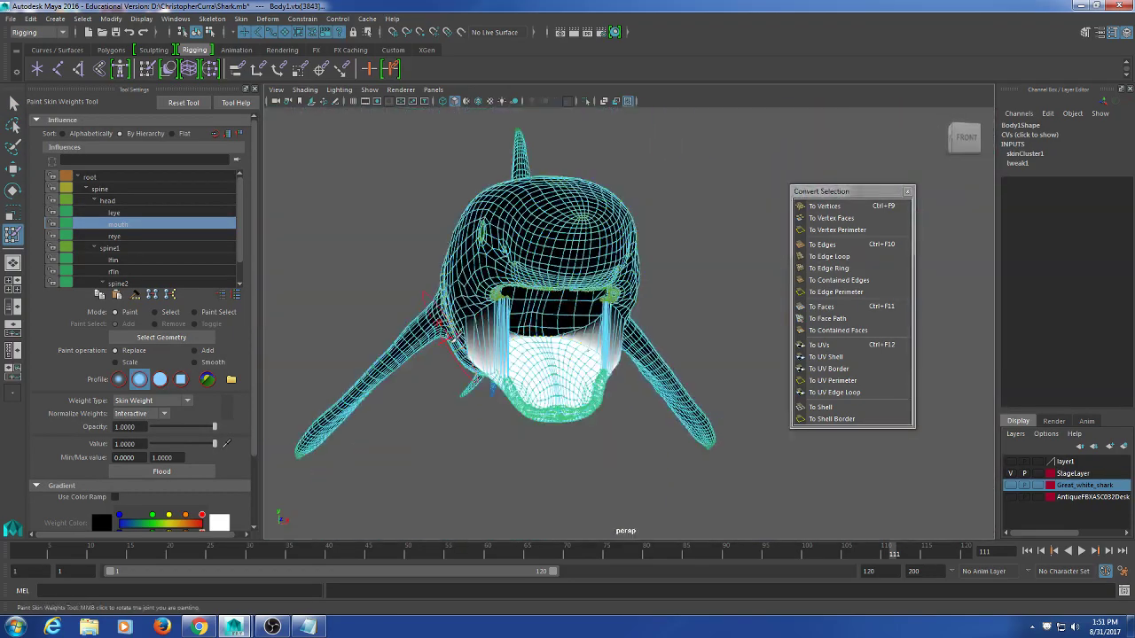
pyautogui.scroll(3, 441, 345)
pyautogui.keyDown('alt'); pyautogui.moveTo(440, 344); pyautogui.dragTo(591, 303); pyautogui.keyUp('alt')
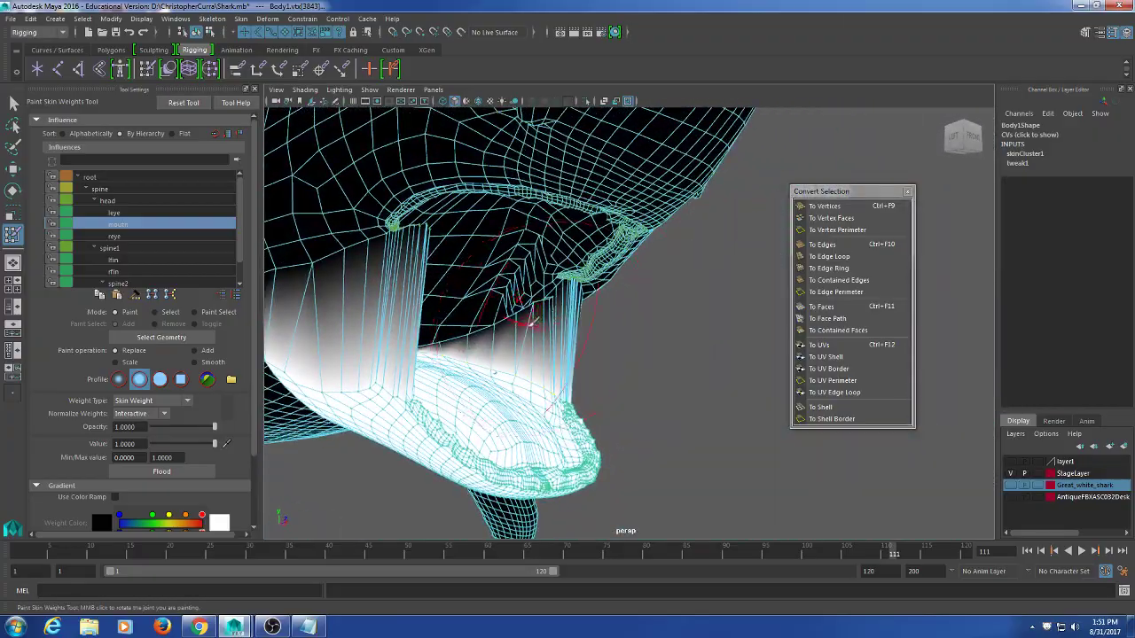
pyautogui.scroll(4, 532, 322)
pyautogui.keyDown('alt'); pyautogui.moveTo(422, 312); pyautogui.dragTo(523, 349); pyautogui.keyUp('alt')
pyautogui.scroll(-6, 464, 340)
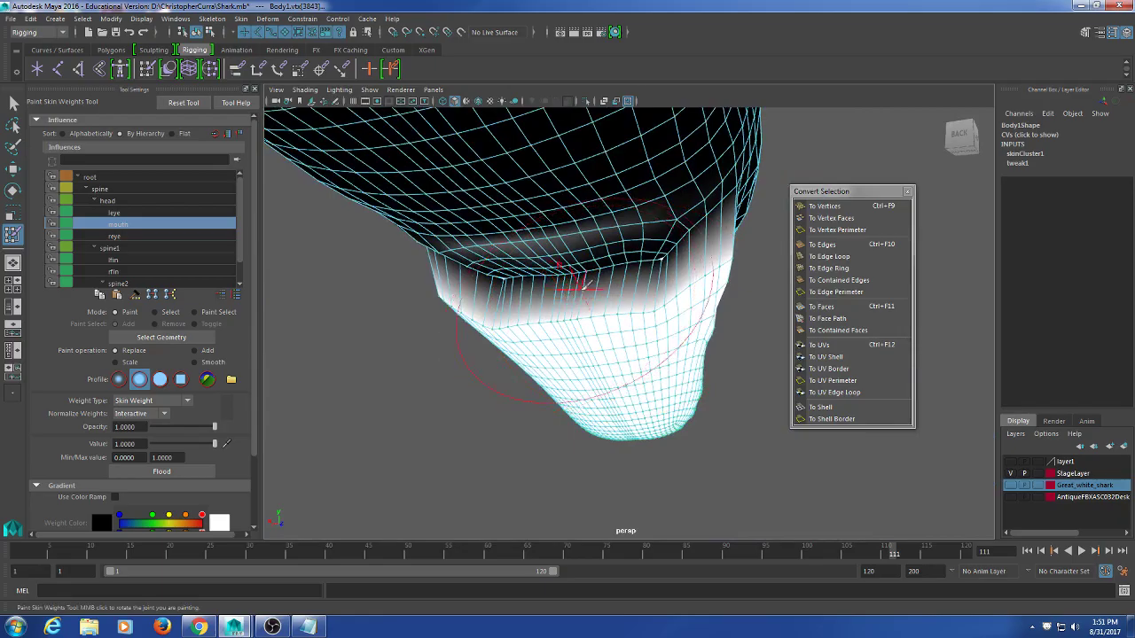
pyautogui.moveTo(585, 288)
pyautogui.keyDown('alt'); pyautogui.mouseDown()
pyautogui.moveTo(330, 310)
pyautogui.moveTo(549, 302)
pyautogui.moveTo(545, 311)
pyautogui.moveTo(537, 297)
pyautogui.moveTo(506, 312)
pyautogui.moveTo(628, 280)
pyautogui.mouseUp(); pyautogui.keyUp('alt')
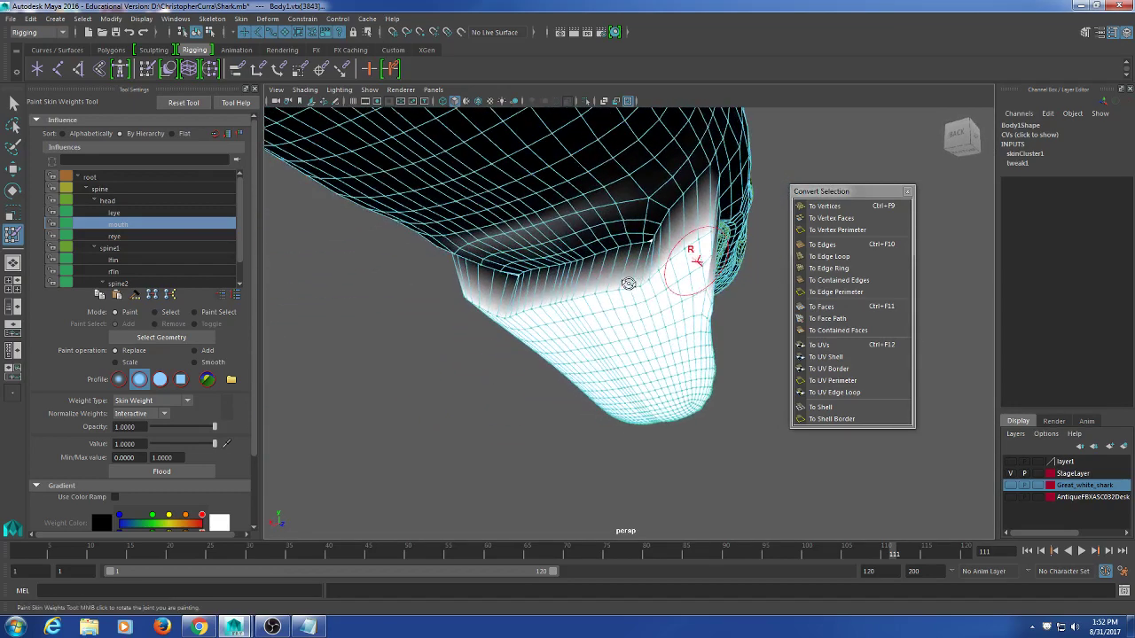
# - Set the Paint Skin Weights value to 0.5 for the mouth joint's transition at the back of the jaw
pyautogui.keyDown('alt'); pyautogui.moveTo(593, 287); pyautogui.dragTo(618, 290, button='right'); pyautogui.keyUp('alt')
pyautogui.keyDown('alt'); pyautogui.moveTo(618, 290); pyautogui.dragTo(644, 293); pyautogui.keyUp('alt')
pyautogui.keyDown('alt'); pyautogui.moveTo(644, 293); pyautogui.dragTo(542, 302, button='middle'); pyautogui.keyUp('alt')
pyautogui.keyDown('alt'); pyautogui.moveTo(543, 303); pyautogui.dragTo(571, 301, button='right'); pyautogui.keyUp('alt')
pyautogui.keyDown('alt'); pyautogui.moveTo(571, 301); pyautogui.dragTo(558, 300, button='middle'); pyautogui.keyUp('alt')
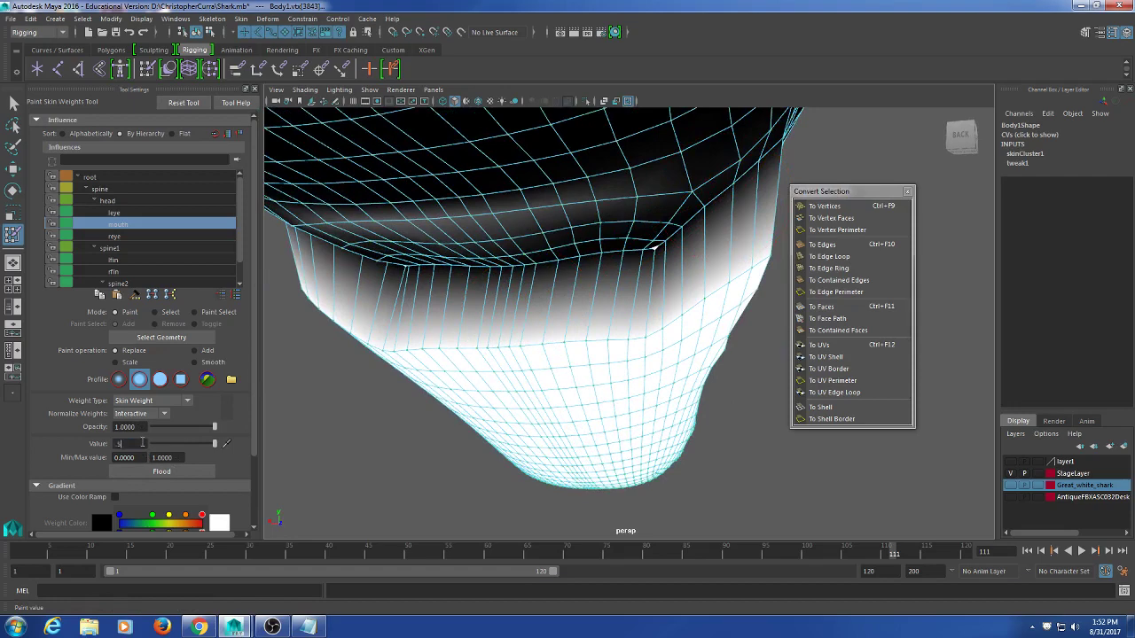
pyautogui.keyDown('alt'); pyautogui.moveTo(627, 278); pyautogui.dragTo(692, 275); pyautogui.keyUp('alt')
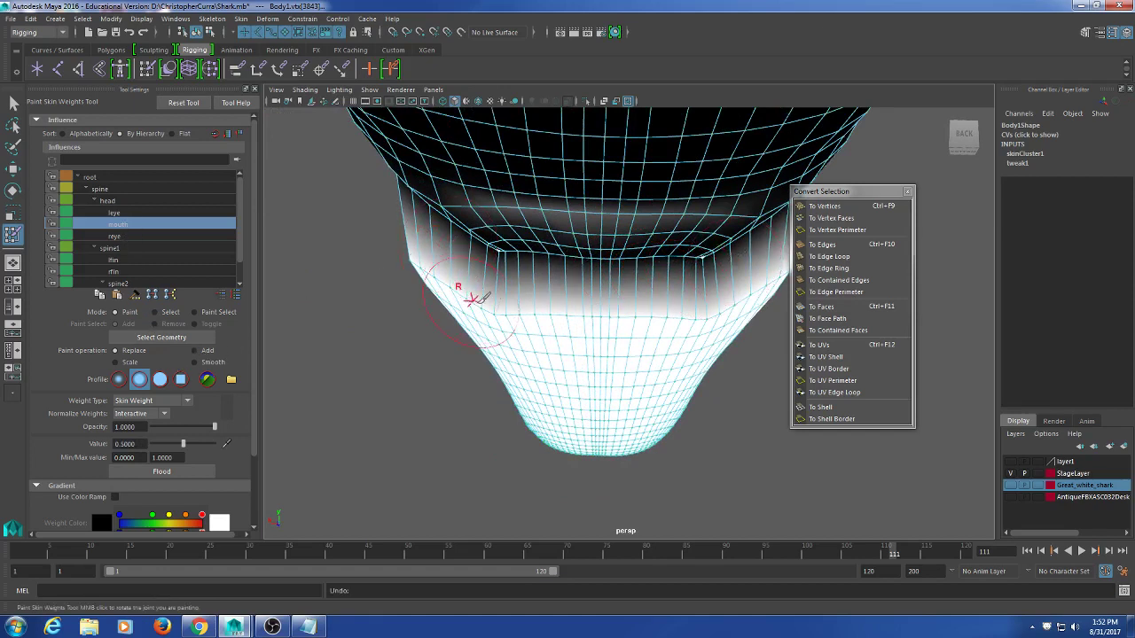
pyautogui.moveTo(568, 279)
pyautogui.keyDown('alt'); pyautogui.mouseDown()
pyautogui.moveTo(457, 270)
pyautogui.moveTo(486, 293)
pyautogui.mouseUp(); pyautogui.keyUp('alt')
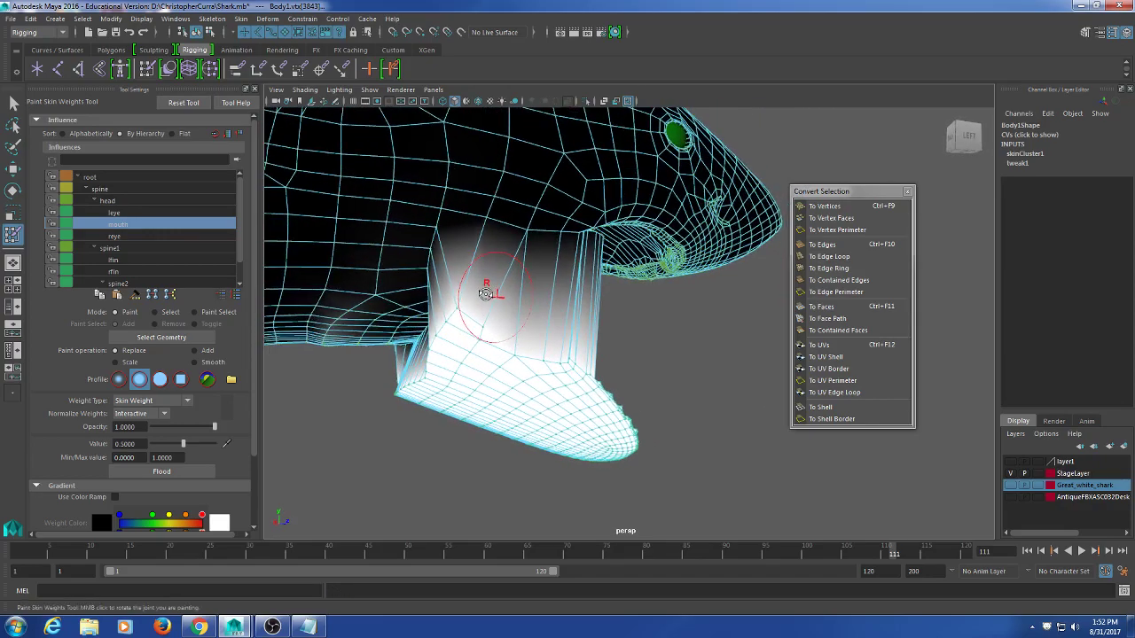
# - Select the whole shark body and reactivate Paint Skin Weights for the mouth joint
pyautogui.moveTo(523, 205)
pyautogui.keyDown('alt'); pyautogui.mouseDown()
pyautogui.moveTo(455, 218)
pyautogui.moveTo(462, 232)
pyautogui.mouseUp(); pyautogui.keyUp('alt')
pyautogui.click(14, 105)
pyautogui.click(446, 177)
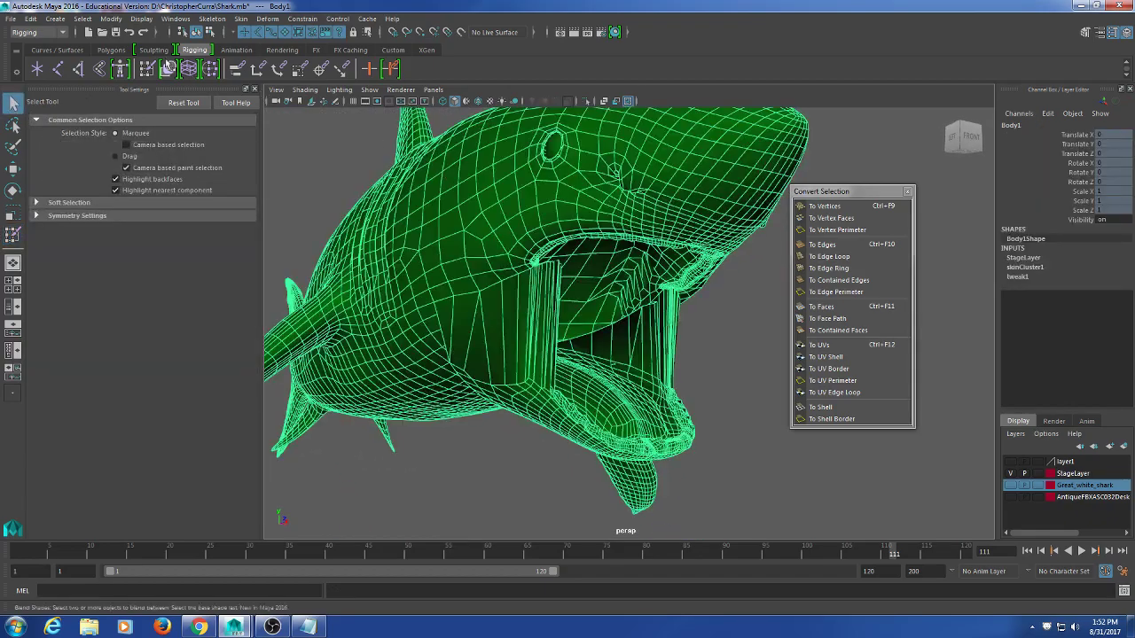
pyautogui.click(147, 69)
pyautogui.moveTo(621, 266)
pyautogui.keyDown('alt'); pyautogui.mouseDown()
pyautogui.moveTo(747, 266)
pyautogui.moveTo(709, 235)
pyautogui.mouseUp(); pyautogui.keyUp('alt')
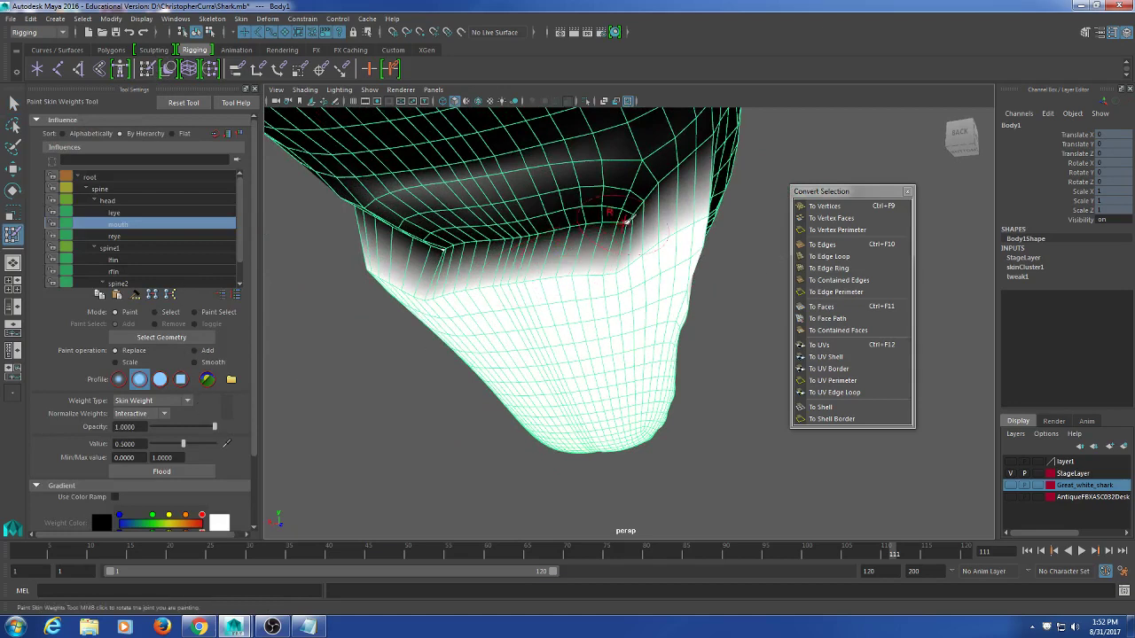
# - Paint mouth-joint weights with value 0.5 across the throat underside and around the back corners of the jaw
pyautogui.moveTo(700, 152)
pyautogui.mouseDown()
pyautogui.moveTo(628, 213)
pyautogui.moveTo(481, 242)
pyautogui.mouseUp()
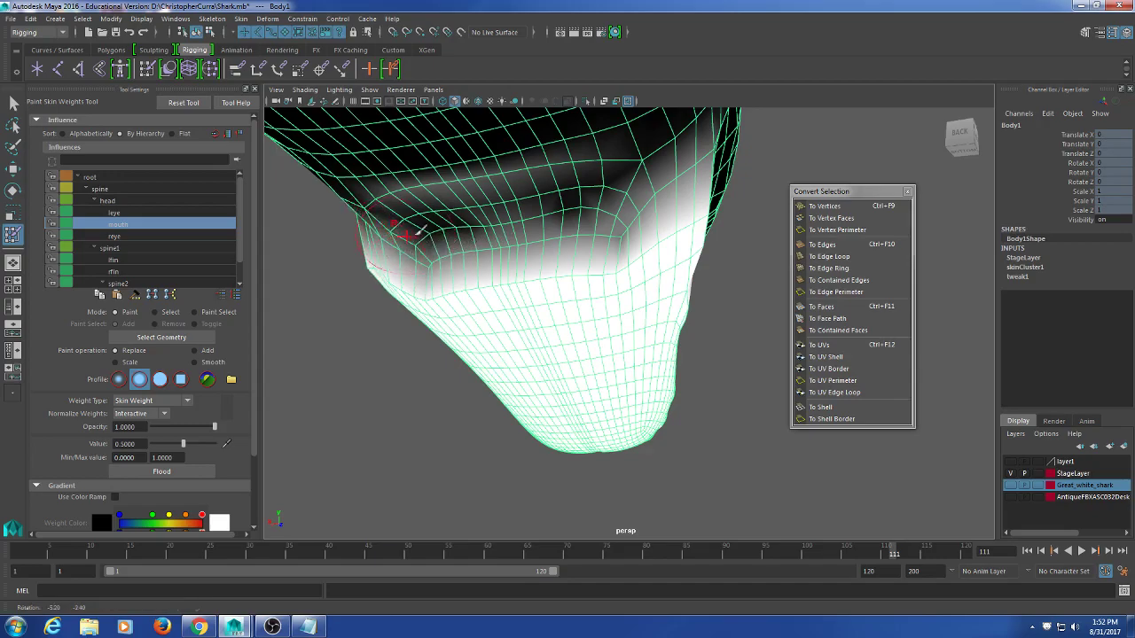
pyautogui.moveTo(403, 232)
pyautogui.keyDown('alt'); pyautogui.mouseDown()
pyautogui.moveTo(672, 291)
pyautogui.moveTo(588, 316)
pyautogui.moveTo(544, 304)
pyautogui.moveTo(476, 253)
pyautogui.moveTo(527, 338)
pyautogui.moveTo(591, 340)
pyautogui.moveTo(562, 324)
pyautogui.moveTo(611, 322)
pyautogui.mouseUp(); pyautogui.keyUp('alt')
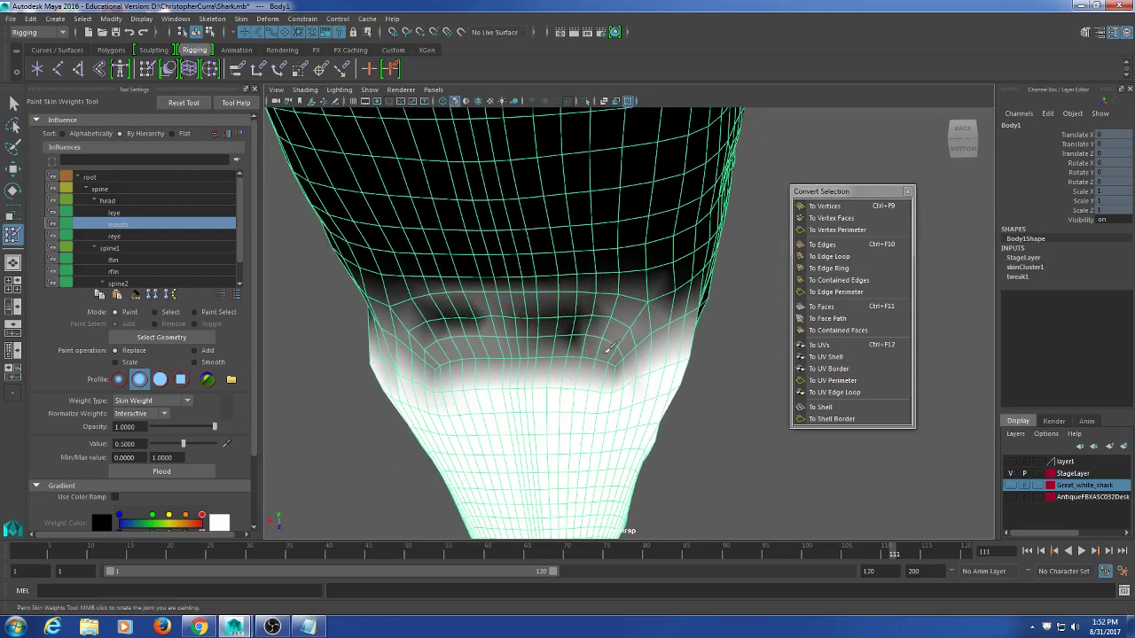
pyautogui.moveTo(622, 363); pyautogui.dragTo(555, 352)
pyautogui.keyDown('alt'); pyautogui.moveTo(477, 352); pyautogui.dragTo(482, 335); pyautogui.keyUp('alt')
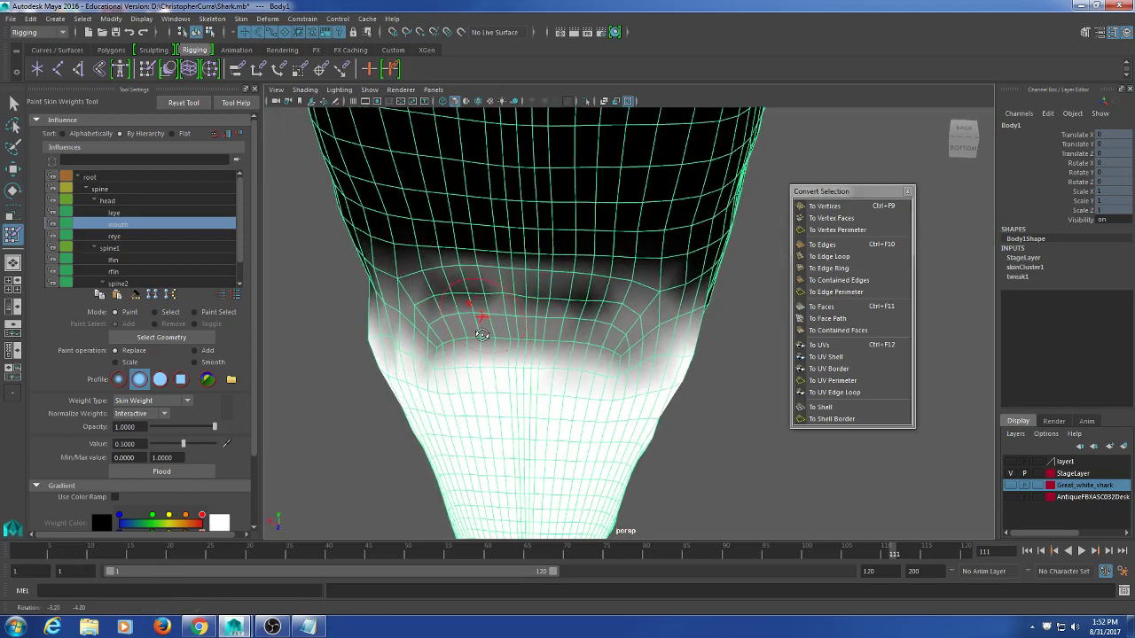
pyautogui.moveTo(594, 350)
pyautogui.mouseDown()
pyautogui.moveTo(546, 359)
pyautogui.moveTo(437, 338)
pyautogui.moveTo(482, 326)
pyautogui.mouseUp()
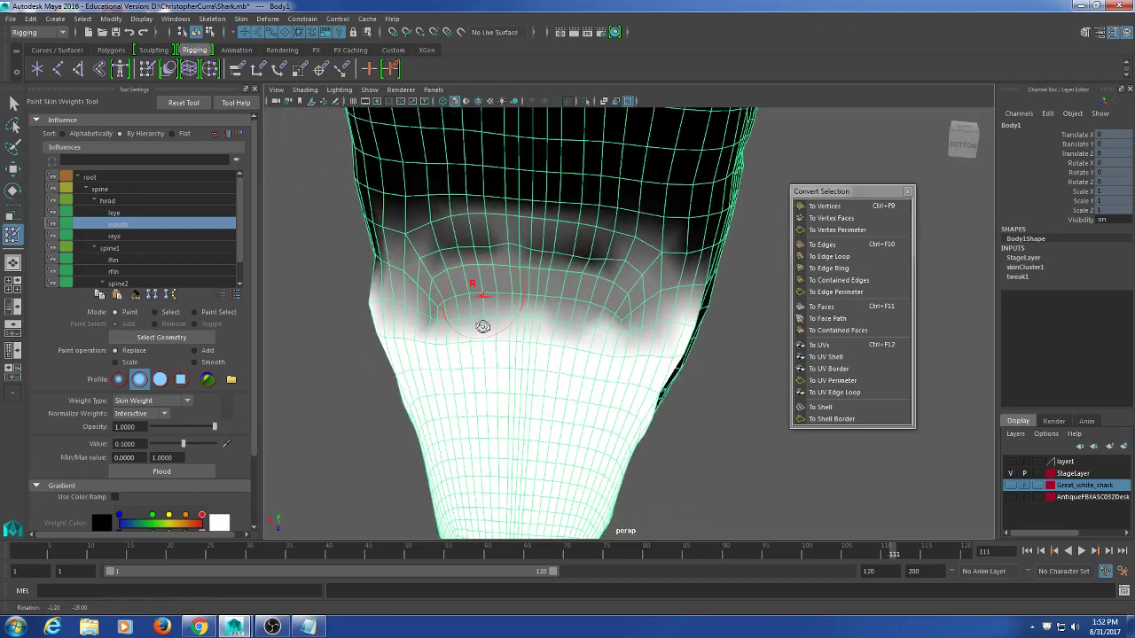
pyautogui.moveTo(540, 290)
pyautogui.mouseDown()
pyautogui.moveTo(470, 306)
pyautogui.moveTo(524, 312)
pyautogui.mouseUp()
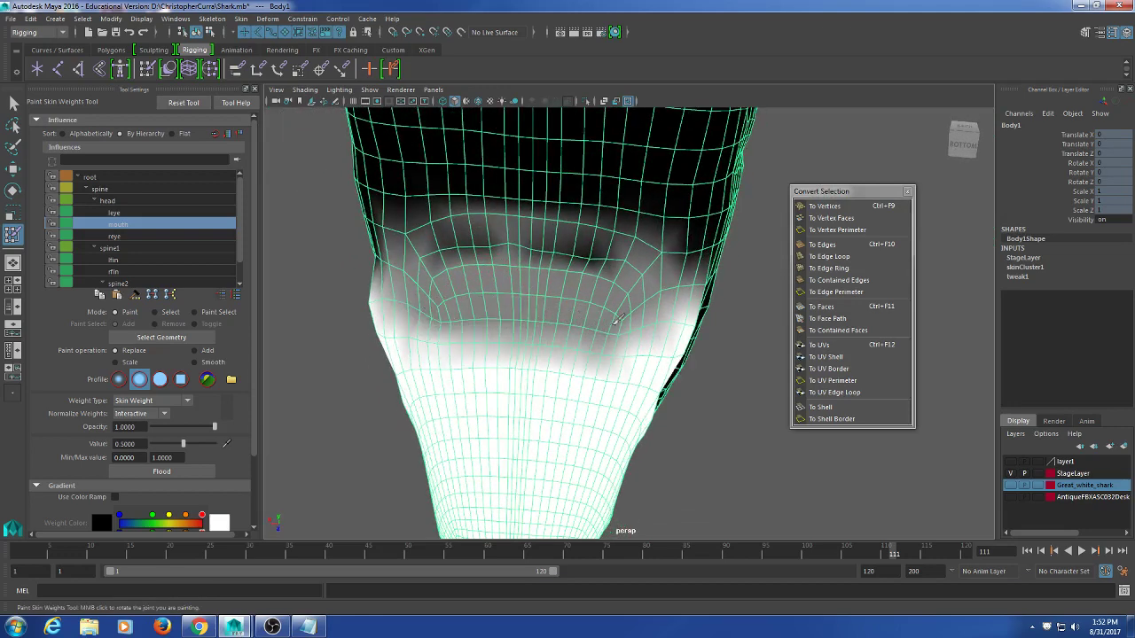
pyautogui.keyDown('alt'); pyautogui.moveTo(665, 275); pyautogui.dragTo(585, 286); pyautogui.keyUp('alt')
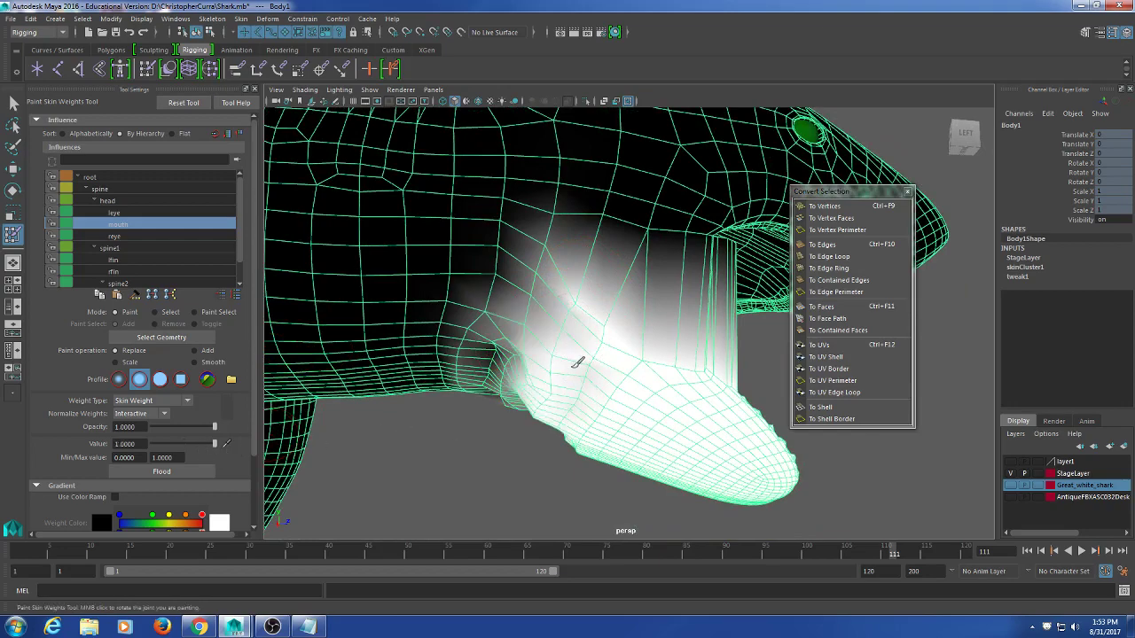
# - Paint full mouth-joint weight with value 1 across the throat underside and the rear sides of the lower jaw
pyautogui.moveTo(577, 363)
pyautogui.keyDown('alt'); pyautogui.mouseDown()
pyautogui.moveTo(542, 390)
pyautogui.moveTo(645, 306)
pyautogui.mouseUp(); pyautogui.keyUp('alt')
pyautogui.keyDown('alt'); pyautogui.moveTo(514, 364); pyautogui.dragTo(608, 327); pyautogui.keyUp('alt')
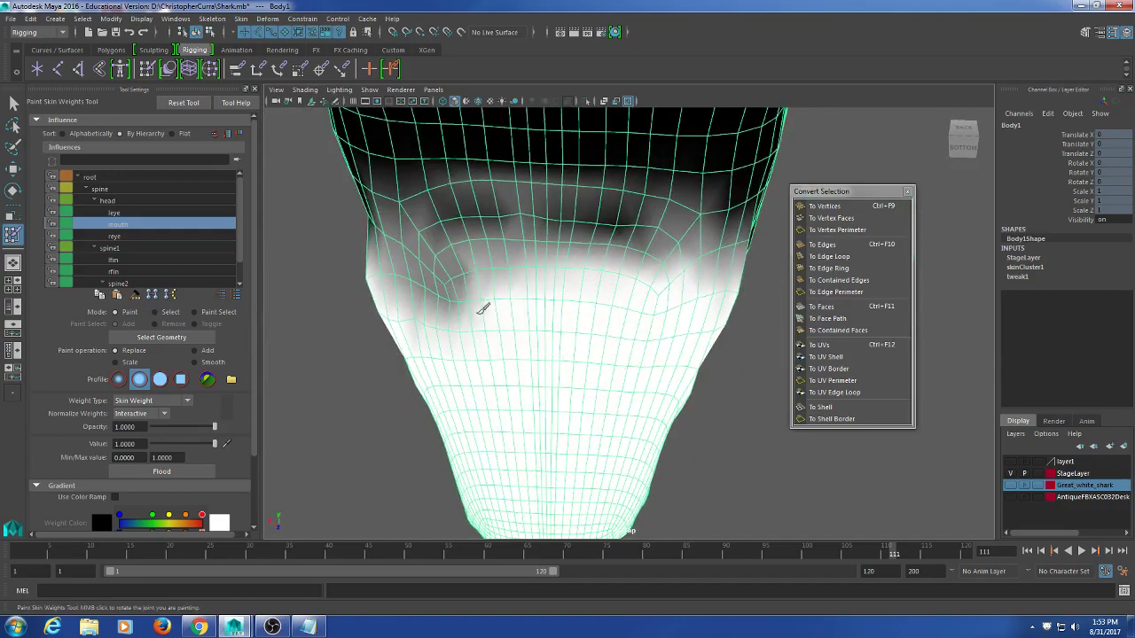
pyautogui.moveTo(490, 281)
pyautogui.keyDown('alt'); pyautogui.mouseDown()
pyautogui.moveTo(582, 321)
pyautogui.moveTo(704, 413)
pyautogui.moveTo(520, 287)
pyautogui.moveTo(471, 288)
pyautogui.moveTo(523, 361)
pyautogui.moveTo(627, 314)
pyautogui.mouseUp(); pyautogui.keyUp('alt')
pyautogui.keyDown('alt'); pyautogui.moveTo(569, 338); pyautogui.dragTo(608, 326); pyautogui.keyUp('alt')
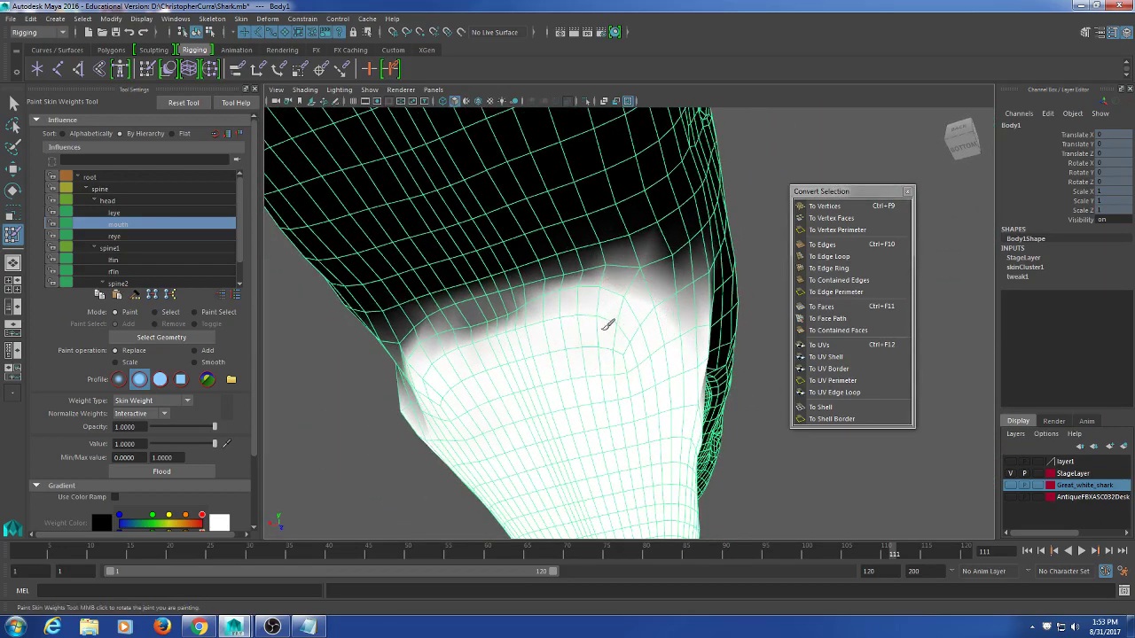
pyautogui.keyDown('alt'); pyautogui.moveTo(465, 348); pyautogui.dragTo(601, 344); pyautogui.keyUp('alt')
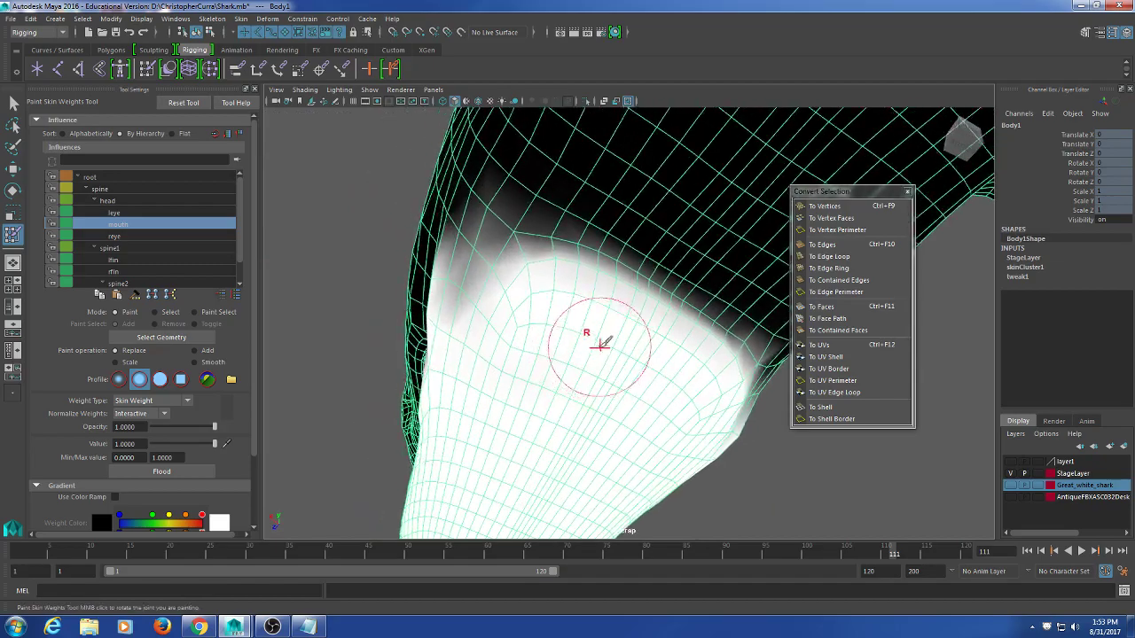
pyautogui.keyDown('alt'); pyautogui.moveTo(463, 281); pyautogui.dragTo(624, 376); pyautogui.keyUp('alt')
pyautogui.keyDown('alt'); pyautogui.moveTo(632, 310); pyautogui.dragTo(524, 284); pyautogui.keyUp('alt')
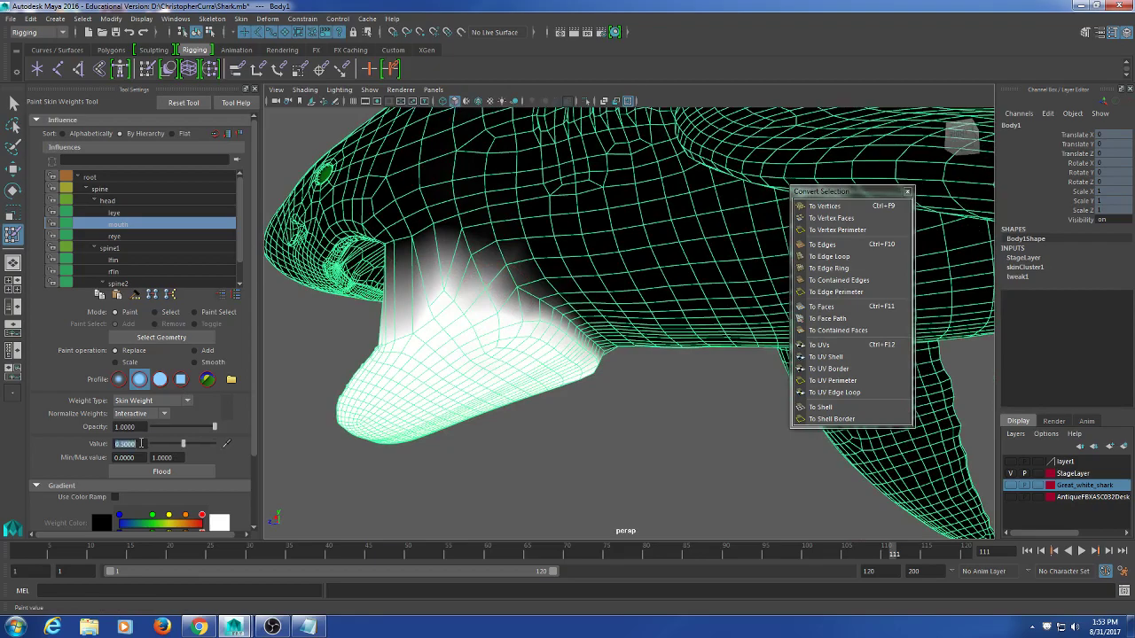
# - Try painting a 0.5 mouth-weight band along the rear border of the white throat area
pyautogui.keyDown('alt'); pyautogui.moveTo(496, 390); pyautogui.dragTo(574, 298); pyautogui.keyUp('alt')
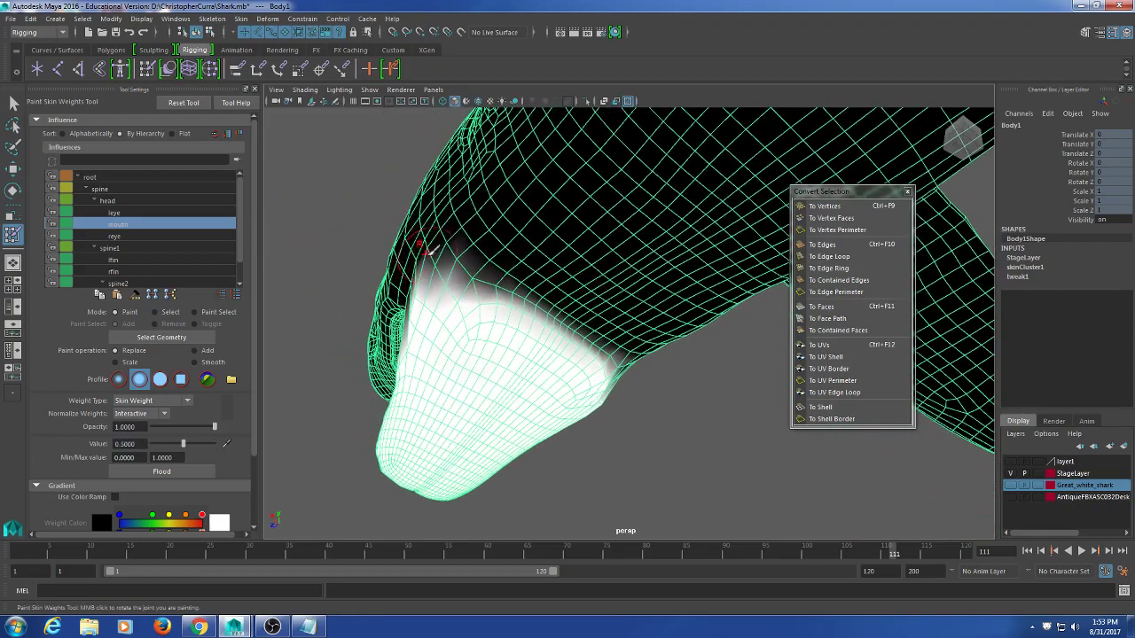
pyautogui.keyDown('alt'); pyautogui.moveTo(578, 342); pyautogui.dragTo(523, 363); pyautogui.keyUp('alt')
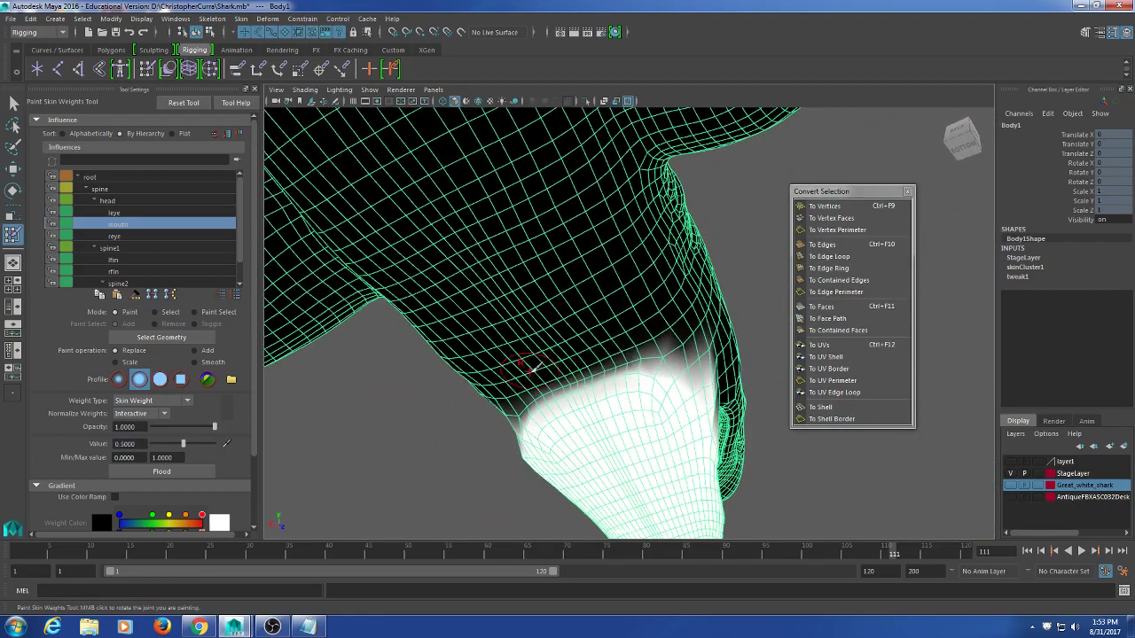
pyautogui.moveTo(691, 388); pyautogui.dragTo(686, 383)
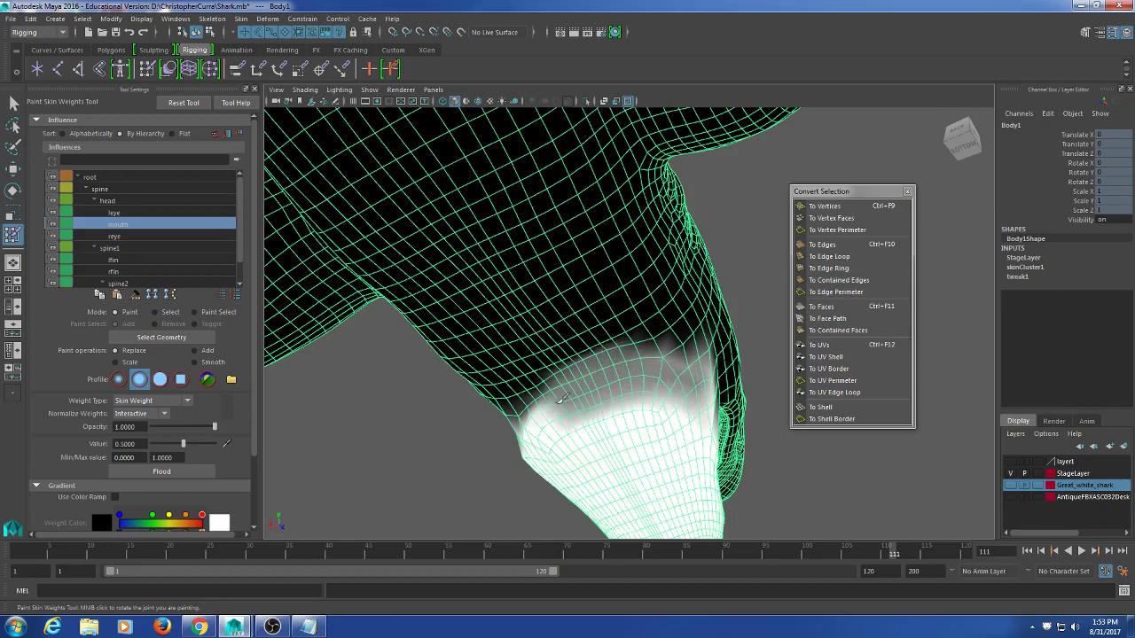
pyautogui.keyDown('alt'); pyautogui.moveTo(559, 400); pyautogui.dragTo(497, 372); pyautogui.keyUp('alt')
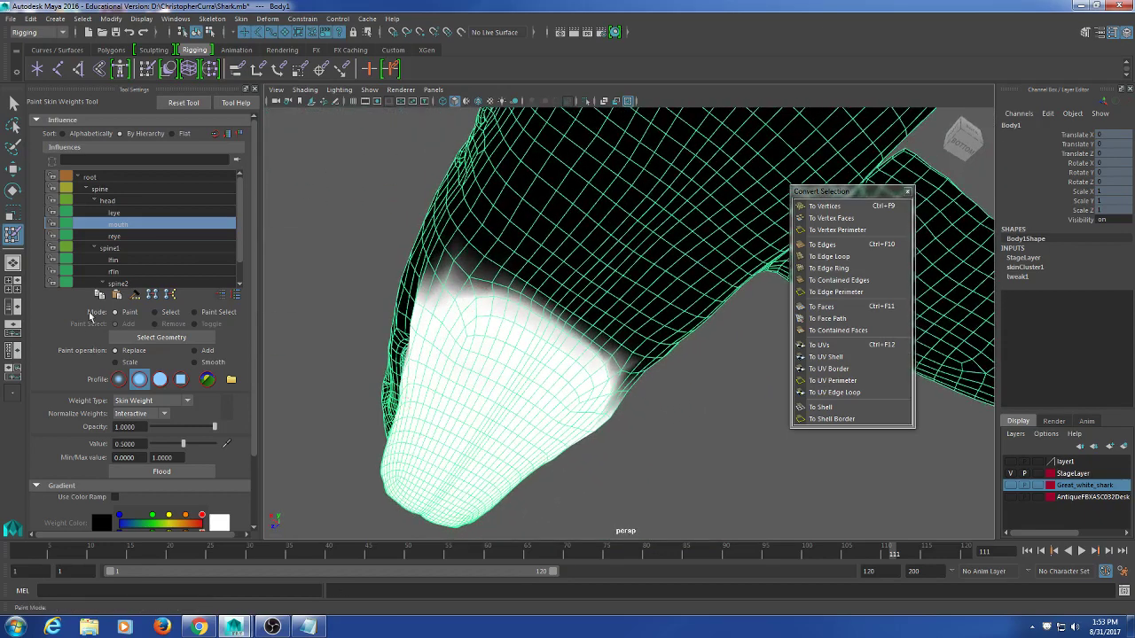
# - Set the paint operation to Smooth and blend the mouth weights along the throat border and rear jaw sides
pyautogui.click(209, 337)
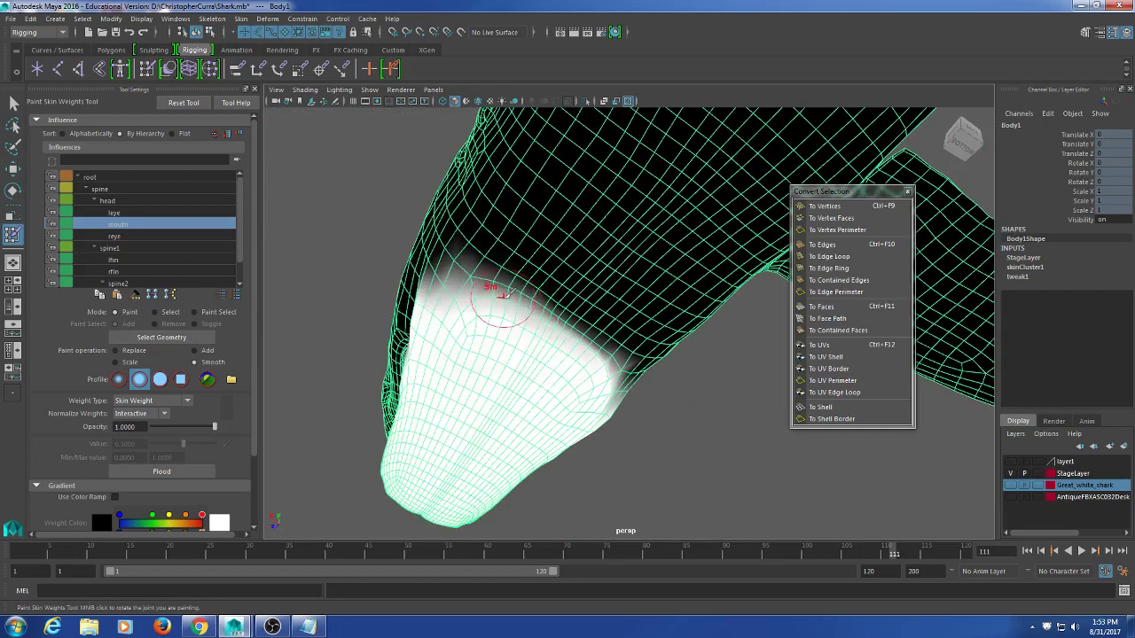
pyautogui.moveTo(514, 298)
pyautogui.mouseDown()
pyautogui.moveTo(507, 289)
pyautogui.moveTo(603, 324)
pyautogui.moveTo(590, 359)
pyautogui.moveTo(503, 384)
pyautogui.mouseUp()
pyautogui.keyDown('alt'); pyautogui.moveTo(701, 307); pyautogui.dragTo(588, 380); pyautogui.keyUp('alt')
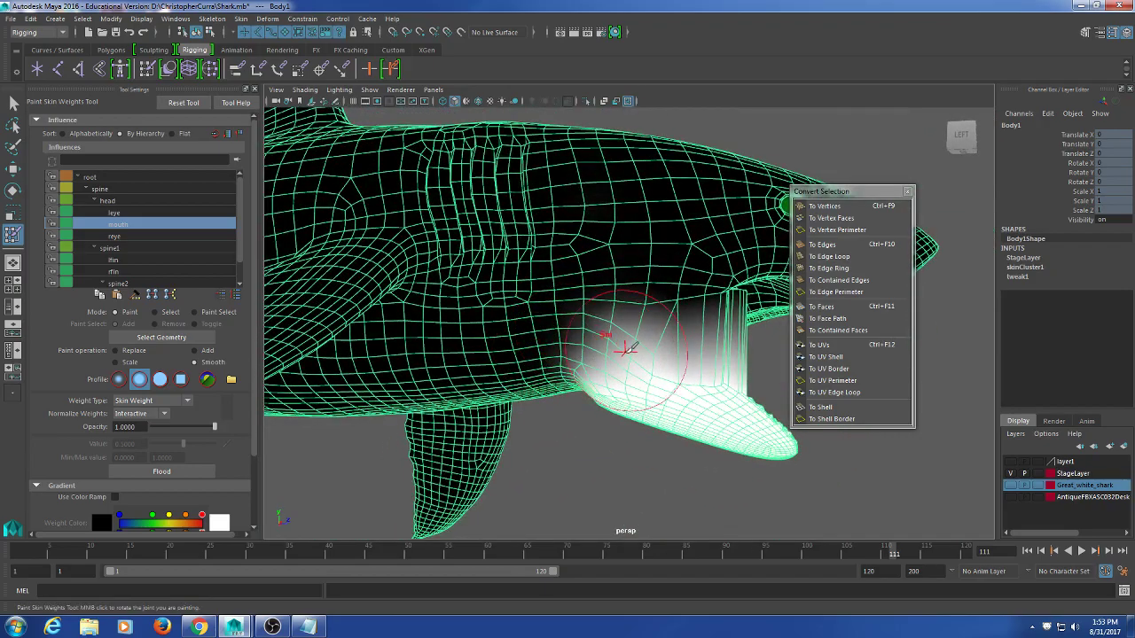
pyautogui.keyDown('alt'); pyautogui.moveTo(628, 348); pyautogui.dragTo(557, 358, button='middle'); pyautogui.keyUp('alt')
pyautogui.keyDown('alt'); pyautogui.moveTo(585, 340); pyautogui.dragTo(623, 278); pyautogui.keyUp('alt')
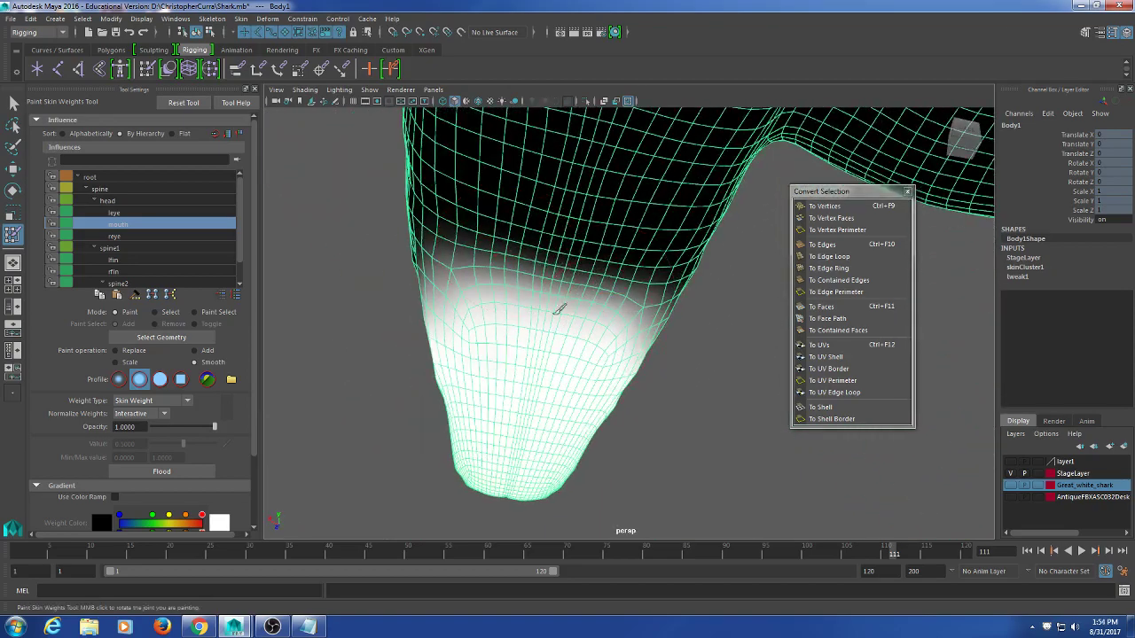
pyautogui.keyDown('alt'); pyautogui.moveTo(560, 308); pyautogui.dragTo(678, 319); pyautogui.keyUp('alt')
pyautogui.keyDown('alt'); pyautogui.moveTo(572, 378); pyautogui.dragTo(669, 338); pyautogui.keyUp('alt')
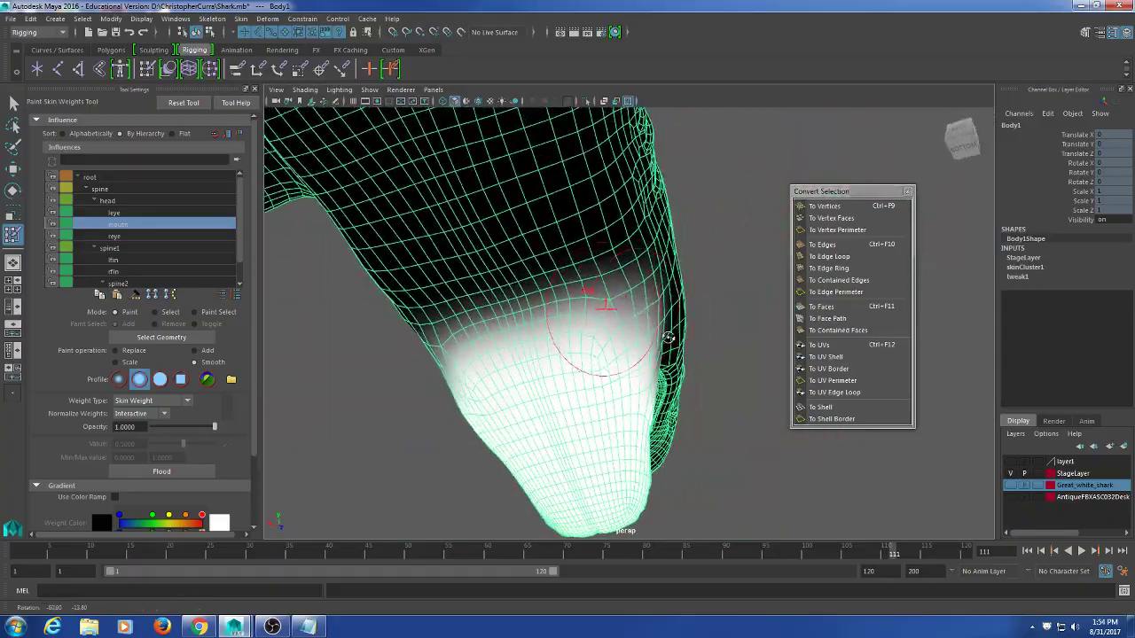
pyautogui.moveTo(566, 300)
pyautogui.keyDown('alt'); pyautogui.mouseDown()
pyautogui.moveTo(571, 243)
pyautogui.moveTo(626, 329)
pyautogui.moveTo(683, 300)
pyautogui.moveTo(660, 310)
pyautogui.moveTo(628, 301)
pyautogui.moveTo(643, 322)
pyautogui.moveTo(557, 316)
pyautogui.moveTo(562, 304)
pyautogui.moveTo(609, 304)
pyautogui.moveTo(597, 289)
pyautogui.moveTo(621, 292)
pyautogui.mouseUp(); pyautogui.keyUp('alt')
# - Show layer1 with the teeth and smooth the mouth weights on both sides of the jaw near the lip corners
pyautogui.click(1039, 462)
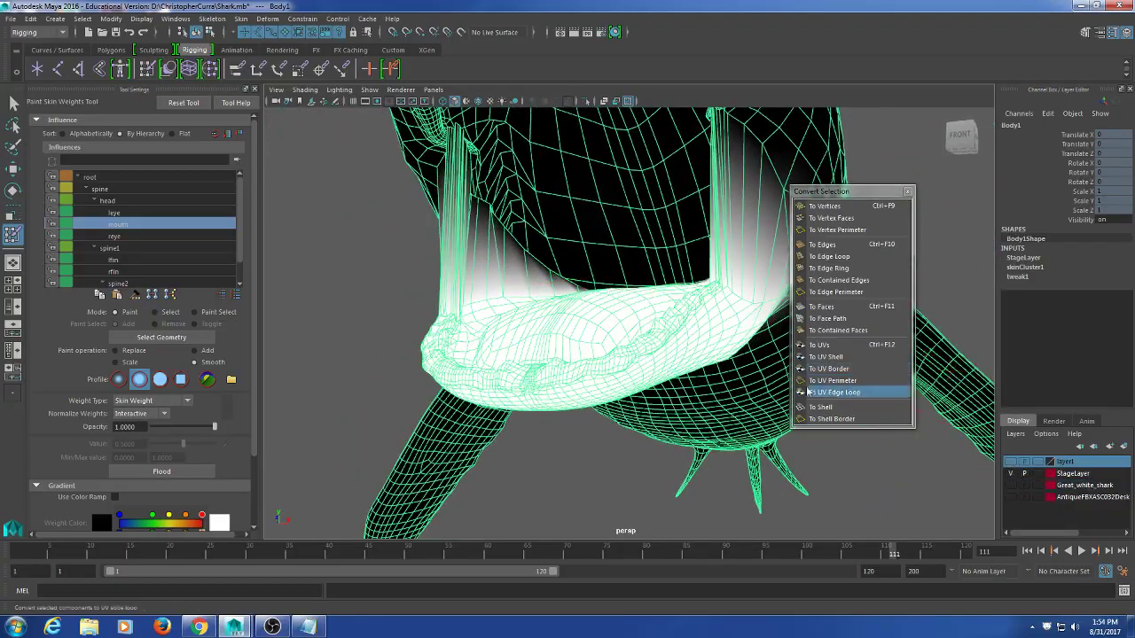
pyautogui.click(1011, 462)
pyautogui.keyDown('alt'); pyautogui.moveTo(674, 319); pyautogui.dragTo(603, 364); pyautogui.keyUp('alt')
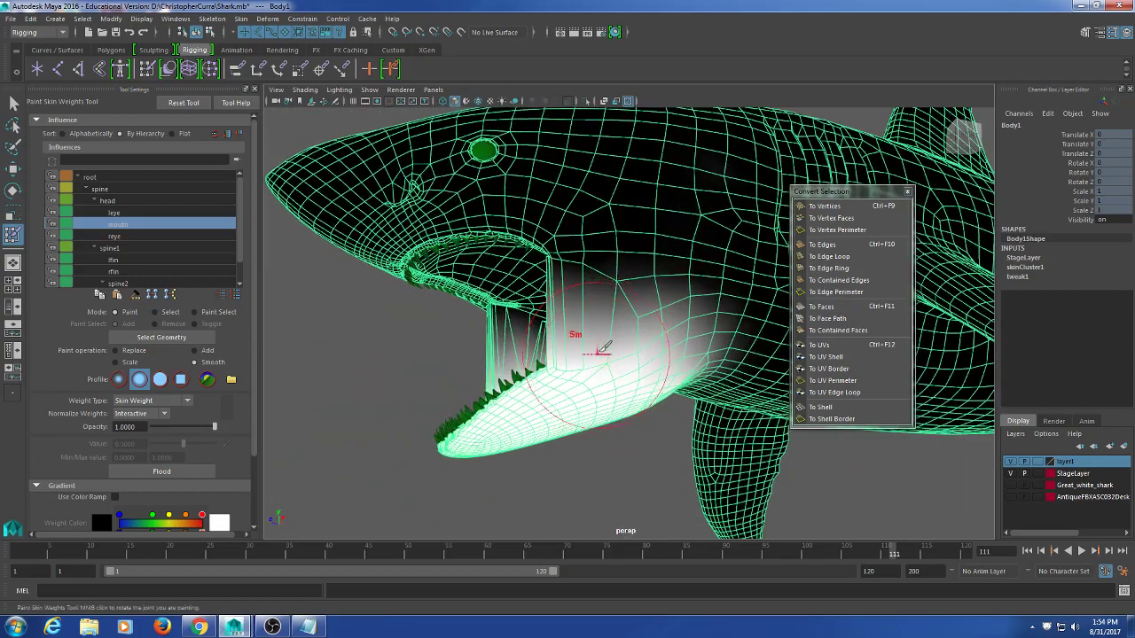
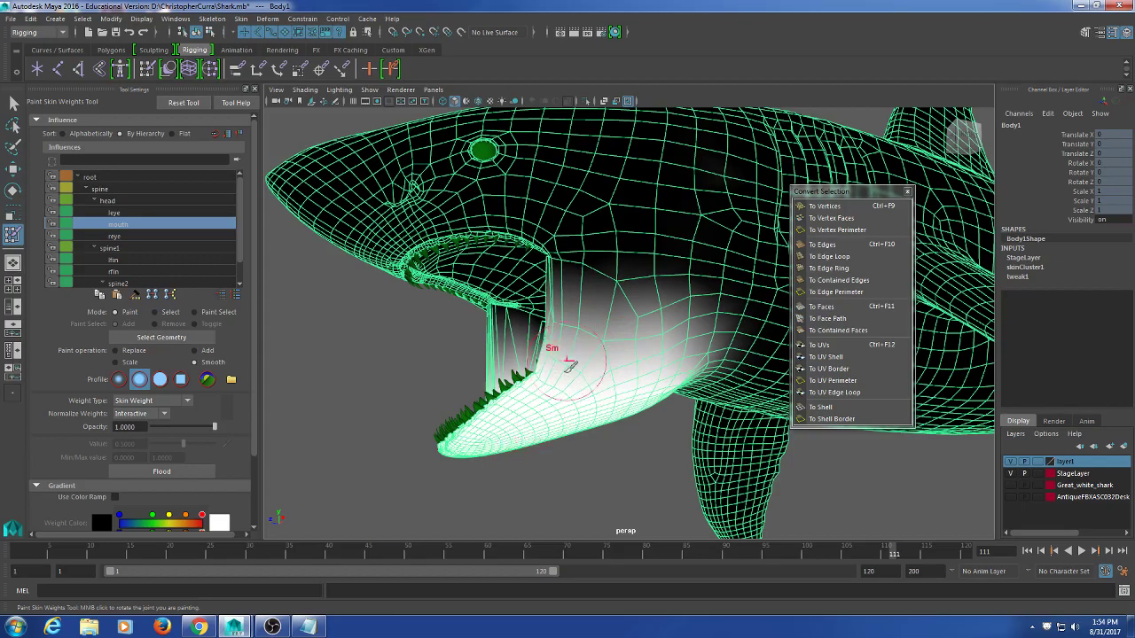
pyautogui.moveTo(567, 364)
pyautogui.keyDown('alt'); pyautogui.mouseDown()
pyautogui.moveTo(554, 336)
pyautogui.moveTo(638, 315)
pyautogui.moveTo(638, 296)
pyautogui.mouseUp(); pyautogui.keyUp('alt')
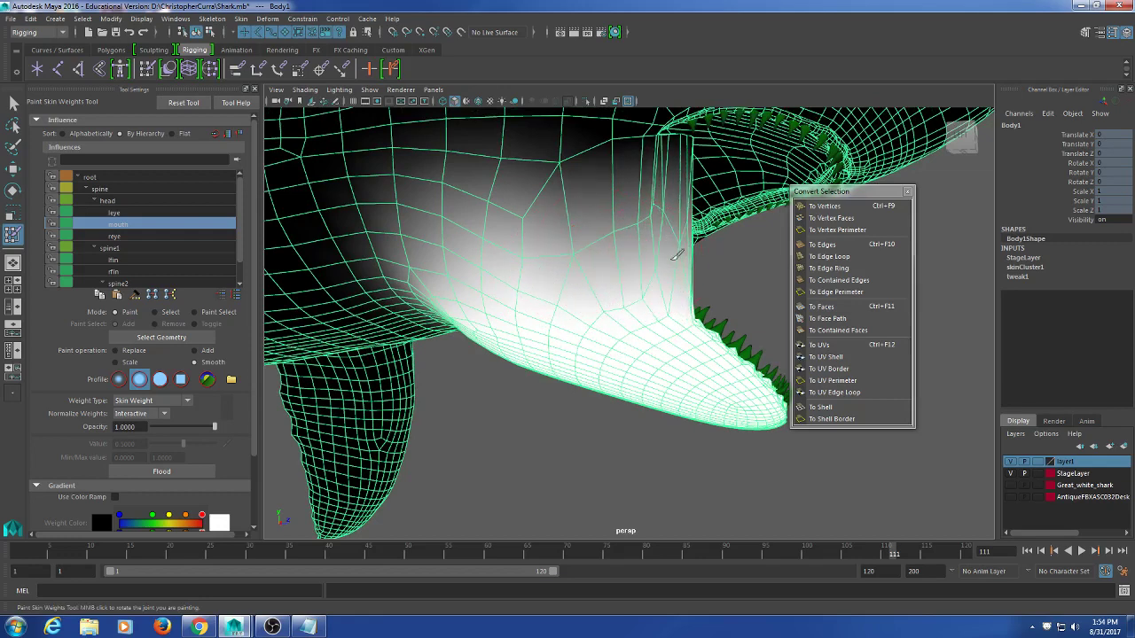
pyautogui.keyDown('alt'); pyautogui.moveTo(687, 311); pyautogui.dragTo(455, 334); pyautogui.keyUp('alt')
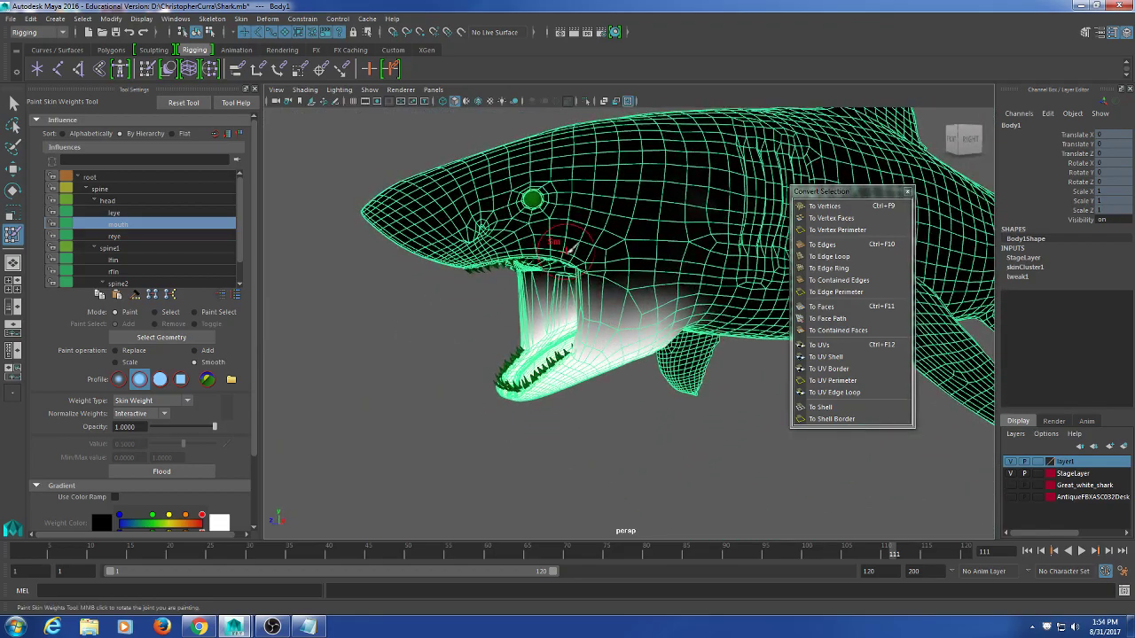
# - Smooth the mouth weights on the stretched cheek edges and inner wall at both upper mouth corners
pyautogui.keyDown('alt'); pyautogui.moveTo(566, 245); pyautogui.dragTo(521, 326); pyautogui.keyUp('alt')
pyautogui.scroll(-5, 632, 321)
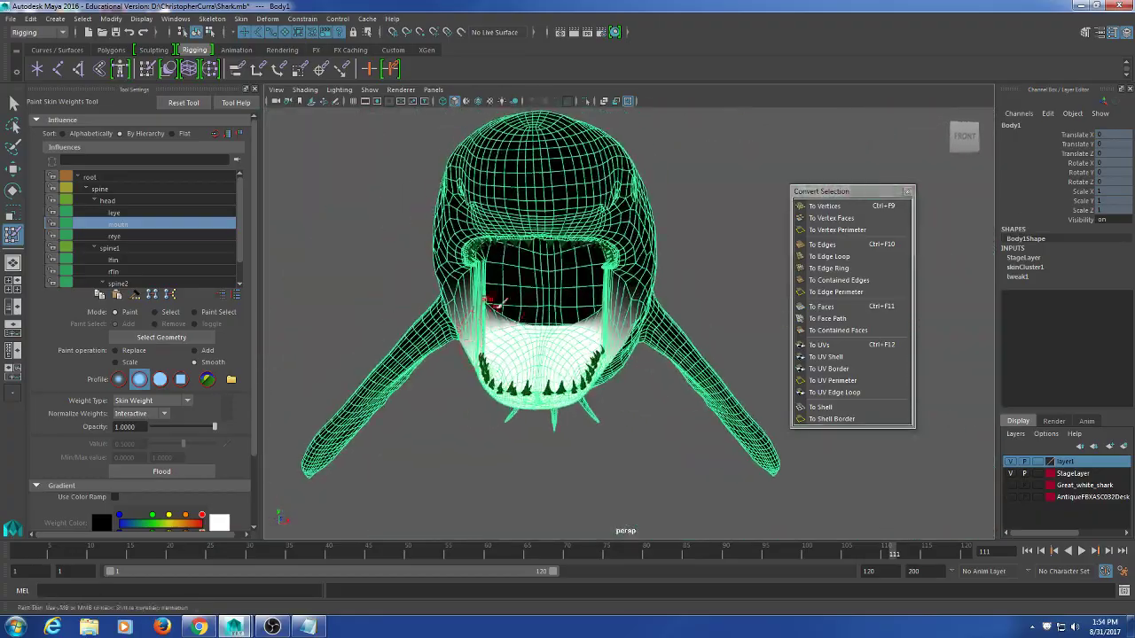
pyautogui.keyDown('alt'); pyautogui.moveTo(498, 305); pyautogui.dragTo(652, 355, button='middle'); pyautogui.keyUp('alt')
pyautogui.keyDown('alt'); pyautogui.moveTo(652, 355); pyautogui.dragTo(472, 344); pyautogui.keyUp('alt')
pyautogui.scroll(6, 550, 360)
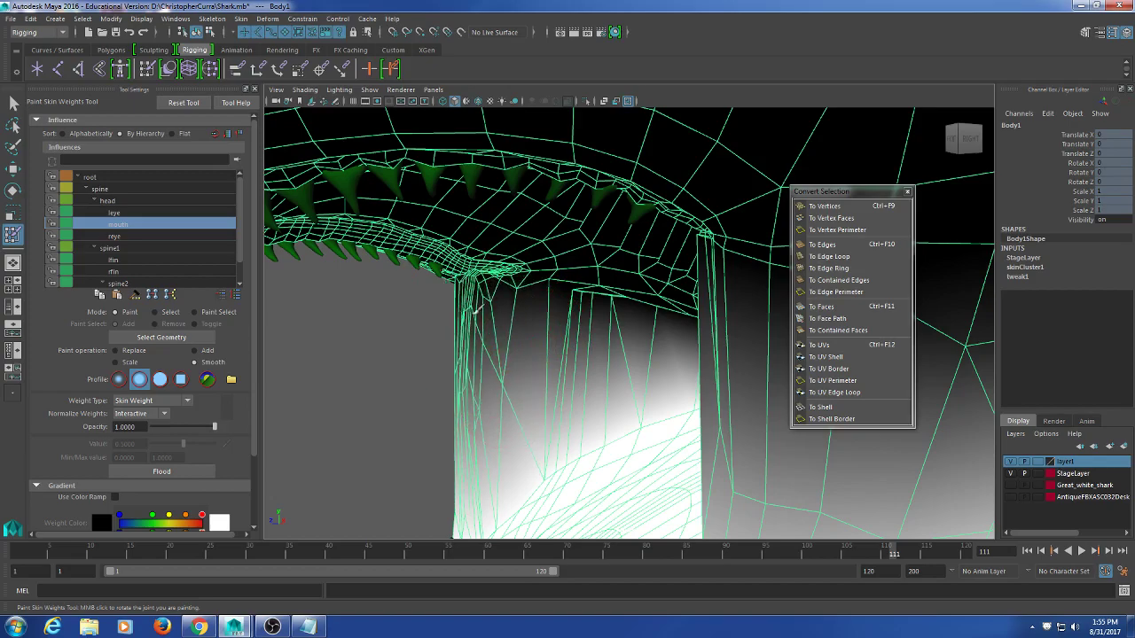
pyautogui.keyDown('alt'); pyautogui.moveTo(513, 336); pyautogui.dragTo(568, 326); pyautogui.keyUp('alt')
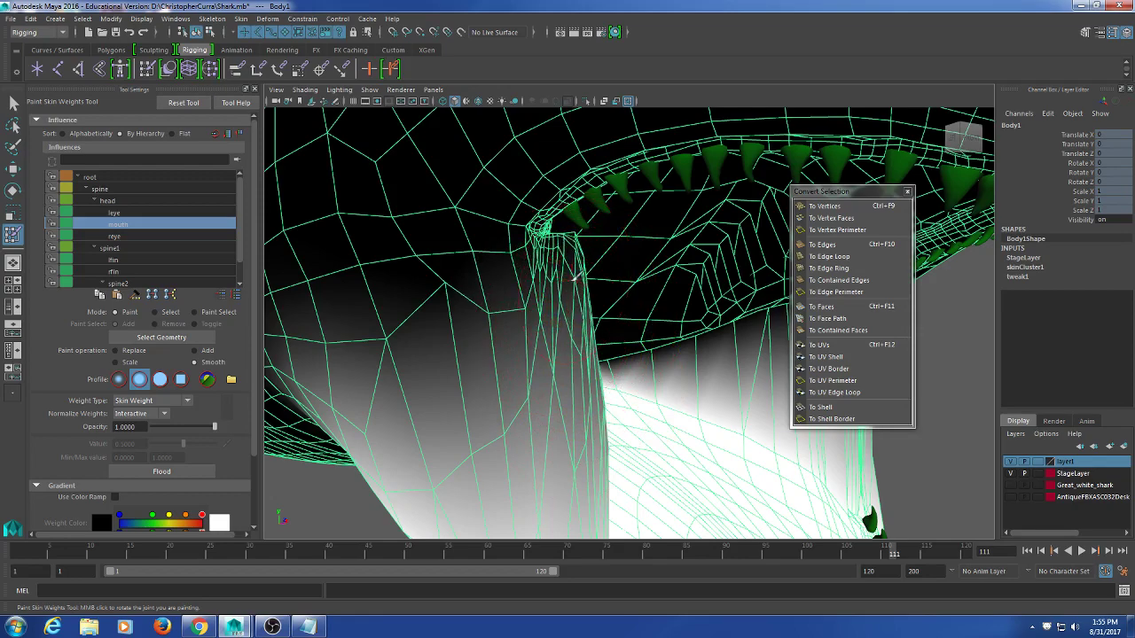
pyautogui.keyDown('alt'); pyautogui.moveTo(573, 278); pyautogui.dragTo(499, 327); pyautogui.keyUp('alt')
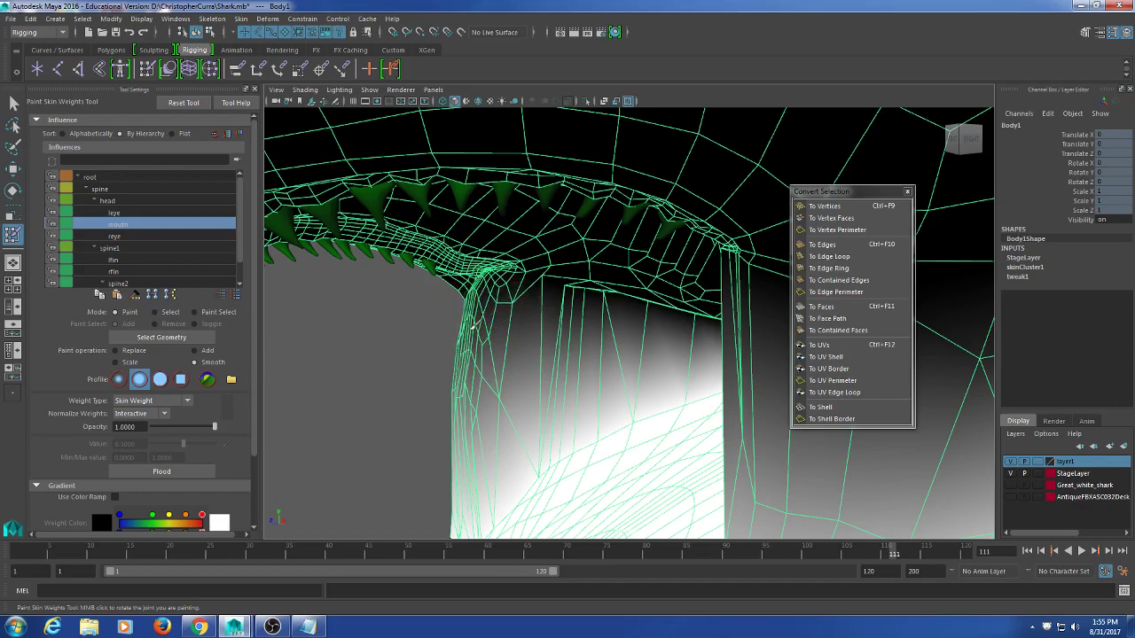
pyautogui.keyDown('alt'); pyautogui.moveTo(483, 350); pyautogui.dragTo(611, 346); pyautogui.keyUp('alt')
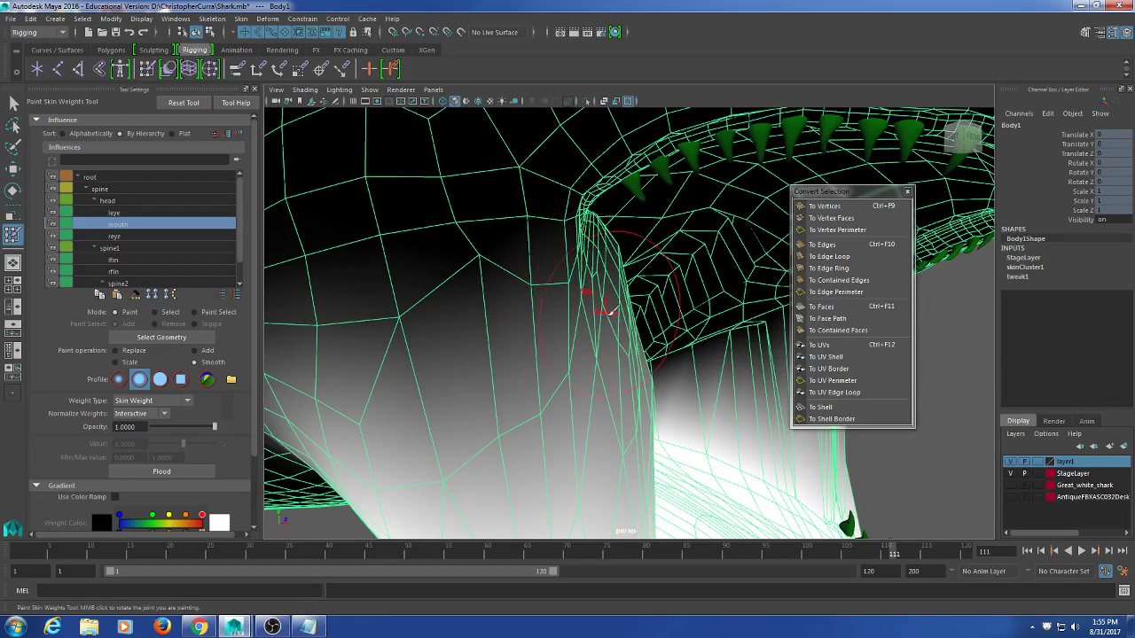
pyautogui.keyDown('alt'); pyautogui.moveTo(609, 306); pyautogui.dragTo(549, 363); pyautogui.keyUp('alt')
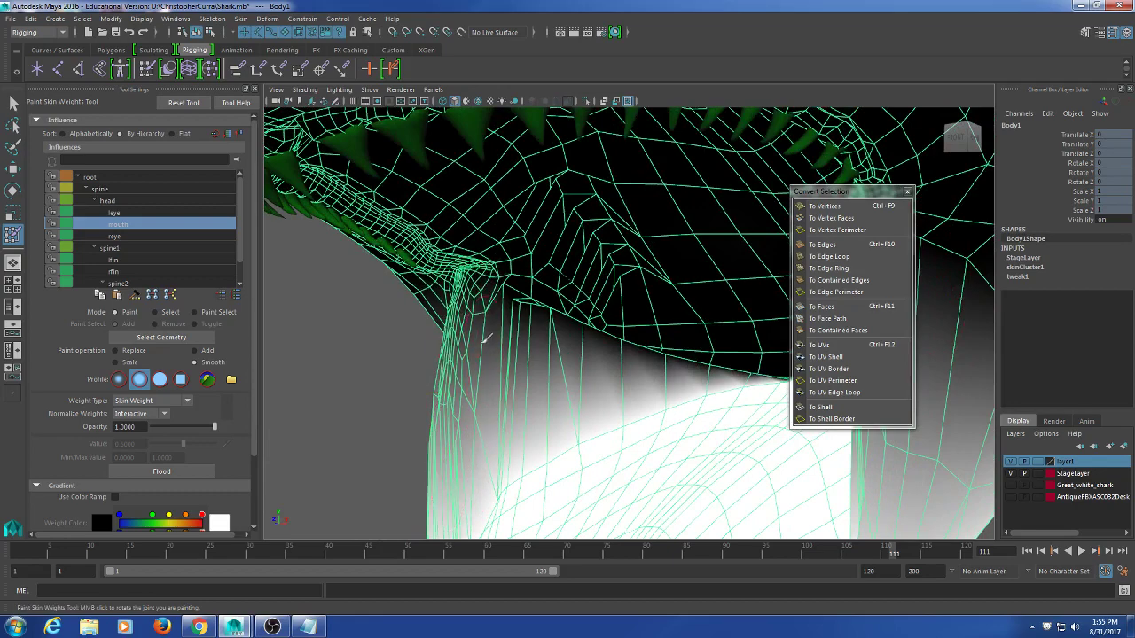
pyautogui.keyDown('alt'); pyautogui.moveTo(487, 340); pyautogui.dragTo(614, 346); pyautogui.keyUp('alt')
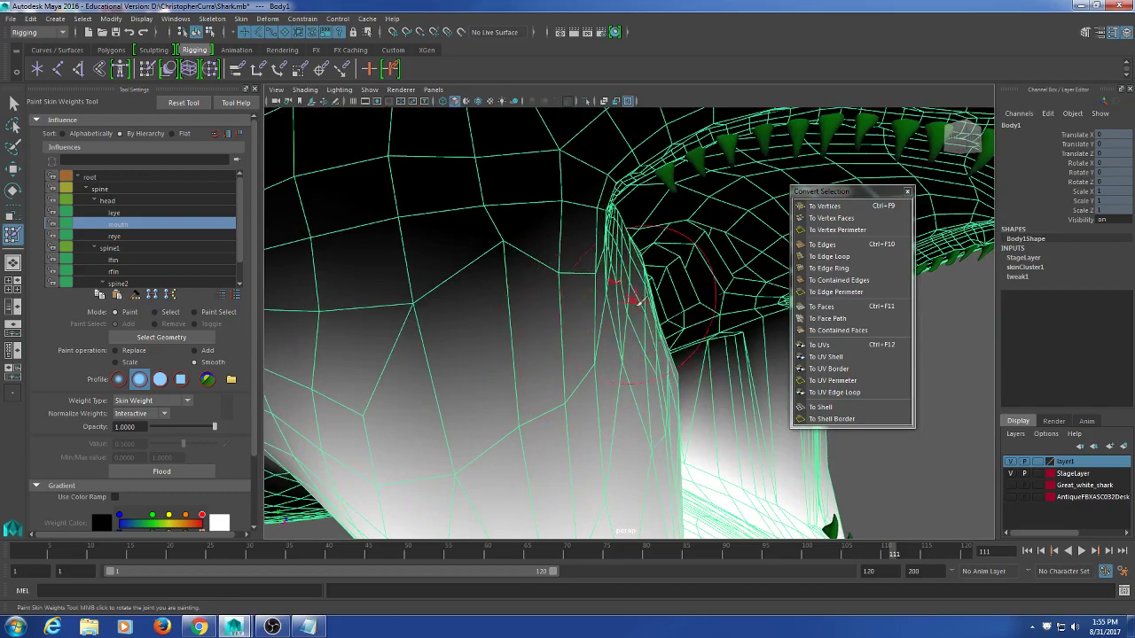
pyautogui.moveTo(664, 386)
pyautogui.keyDown('alt'); pyautogui.mouseDown()
pyautogui.moveTo(641, 400)
pyautogui.moveTo(456, 418)
pyautogui.moveTo(519, 418)
pyautogui.moveTo(619, 444)
pyautogui.moveTo(677, 423)
pyautogui.moveTo(611, 393)
pyautogui.moveTo(460, 402)
pyautogui.moveTo(450, 299)
pyautogui.moveTo(514, 332)
pyautogui.moveTo(489, 375)
pyautogui.moveTo(601, 328)
pyautogui.moveTo(611, 310)
pyautogui.mouseUp(); pyautogui.keyUp('alt')
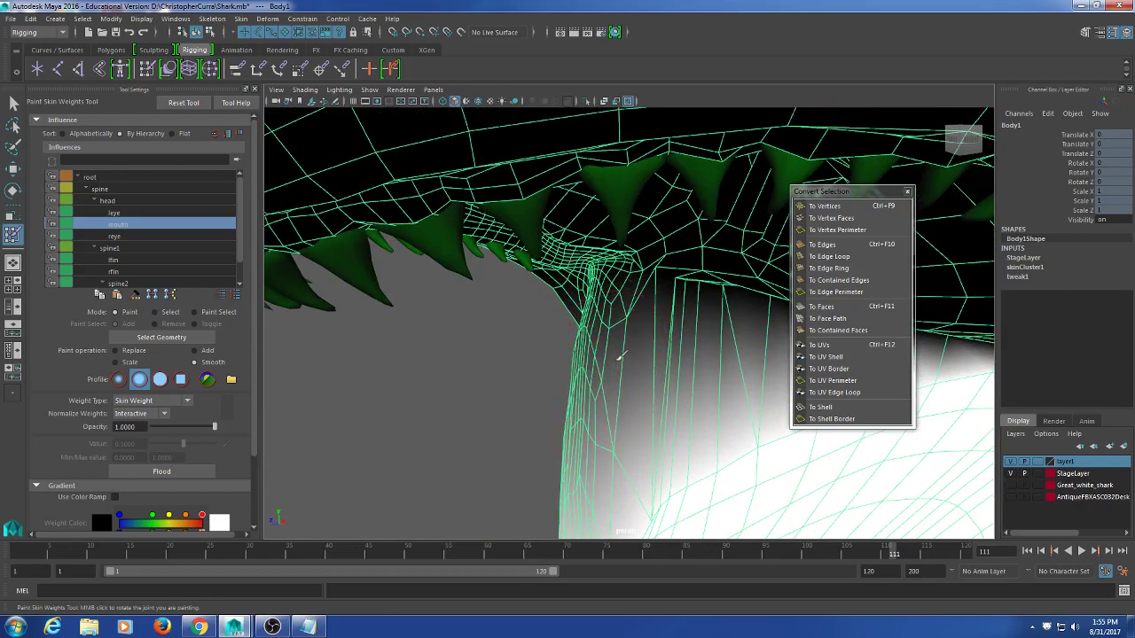
pyautogui.moveTo(613, 337)
pyautogui.keyDown('alt'); pyautogui.mouseDown()
pyautogui.moveTo(613, 347)
pyautogui.moveTo(679, 337)
pyautogui.moveTo(608, 393)
pyautogui.moveTo(495, 417)
pyautogui.mouseUp(); pyautogui.keyUp('alt')
pyautogui.keyDown('alt'); pyautogui.moveTo(284, 521); pyautogui.dragTo(512, 500); pyautogui.keyUp('alt')
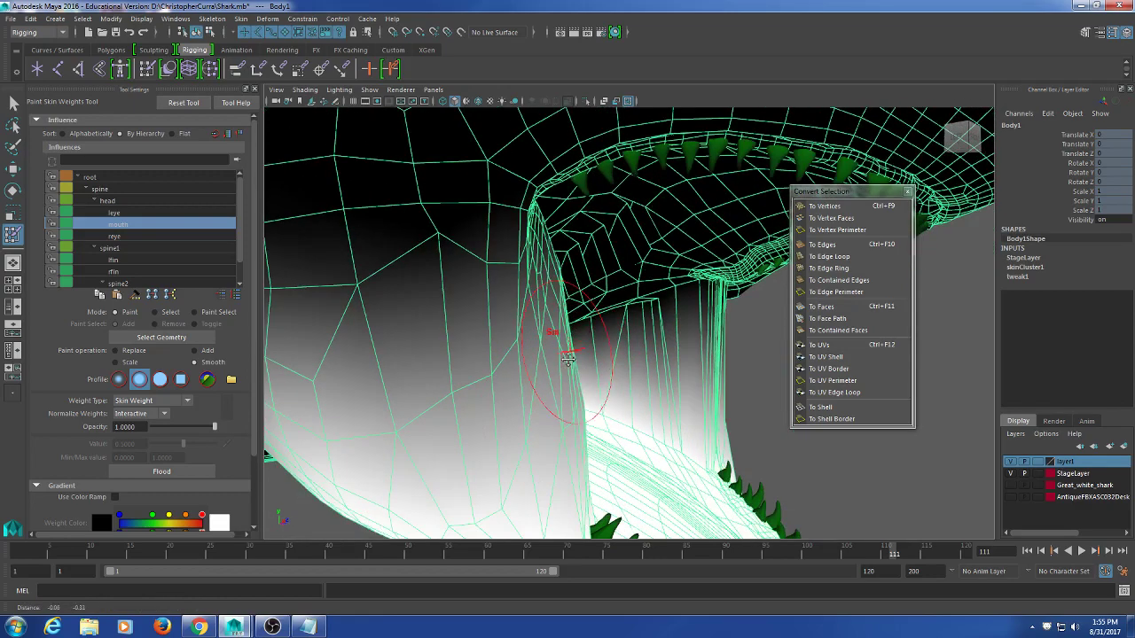
pyautogui.scroll(-6, 545, 422)
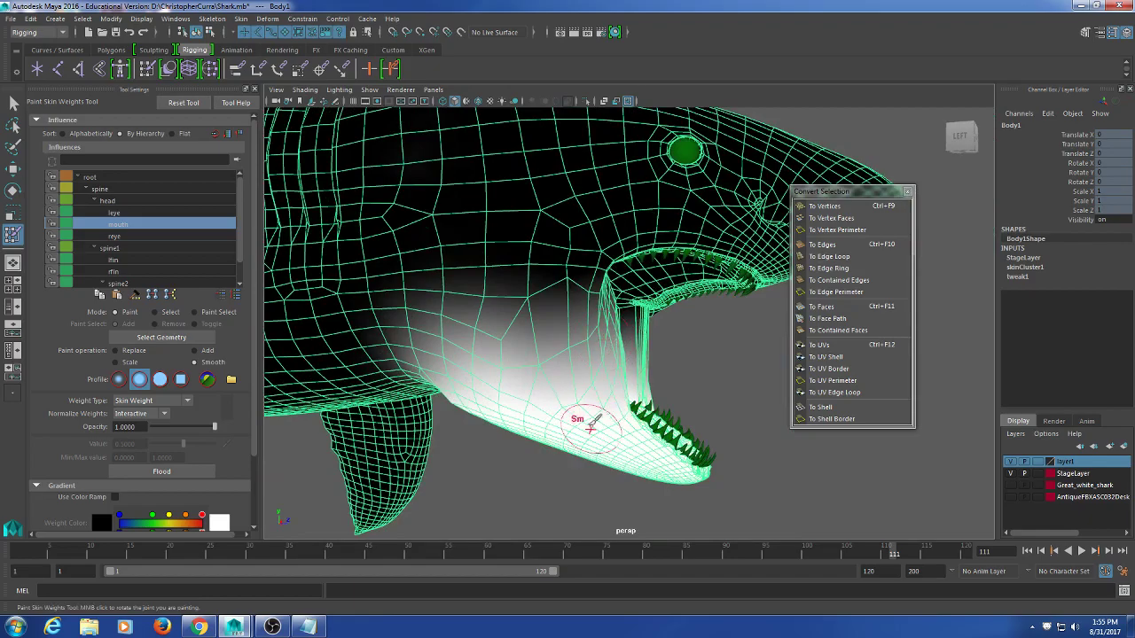
# - Smooth the mouth weights on the inner wall just below one upper mouth corner
pyautogui.keyDown('alt'); pyautogui.moveTo(549, 381); pyautogui.dragTo(553, 319); pyautogui.keyUp('alt')
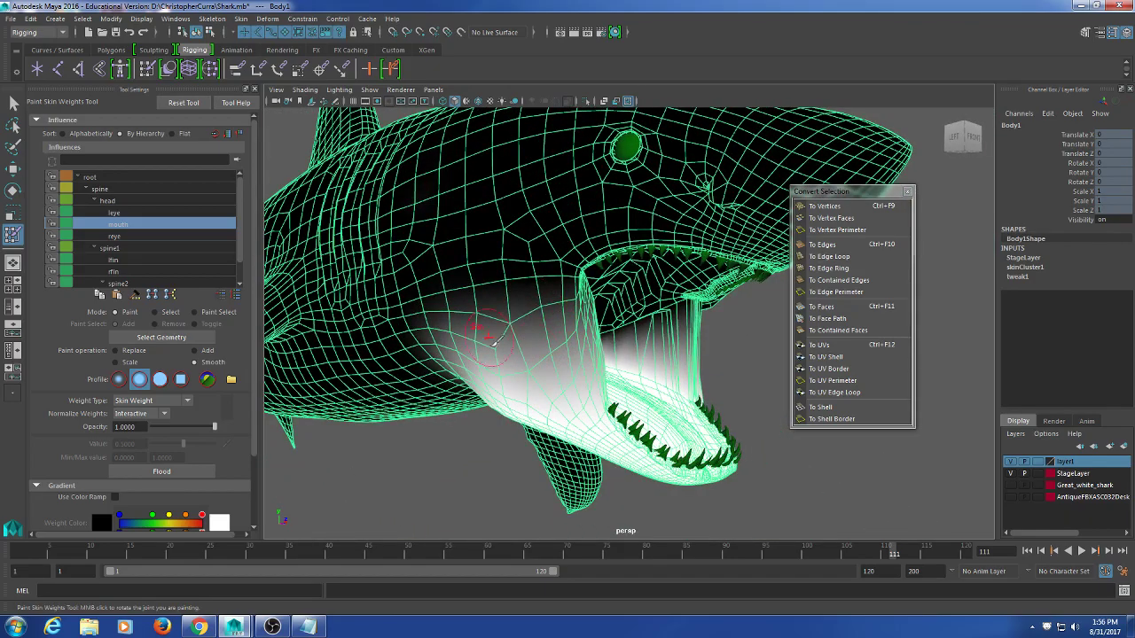
pyautogui.keyDown('alt'); pyautogui.moveTo(494, 342); pyautogui.dragTo(608, 304); pyautogui.keyUp('alt')
pyautogui.scroll(8, 600, 371)
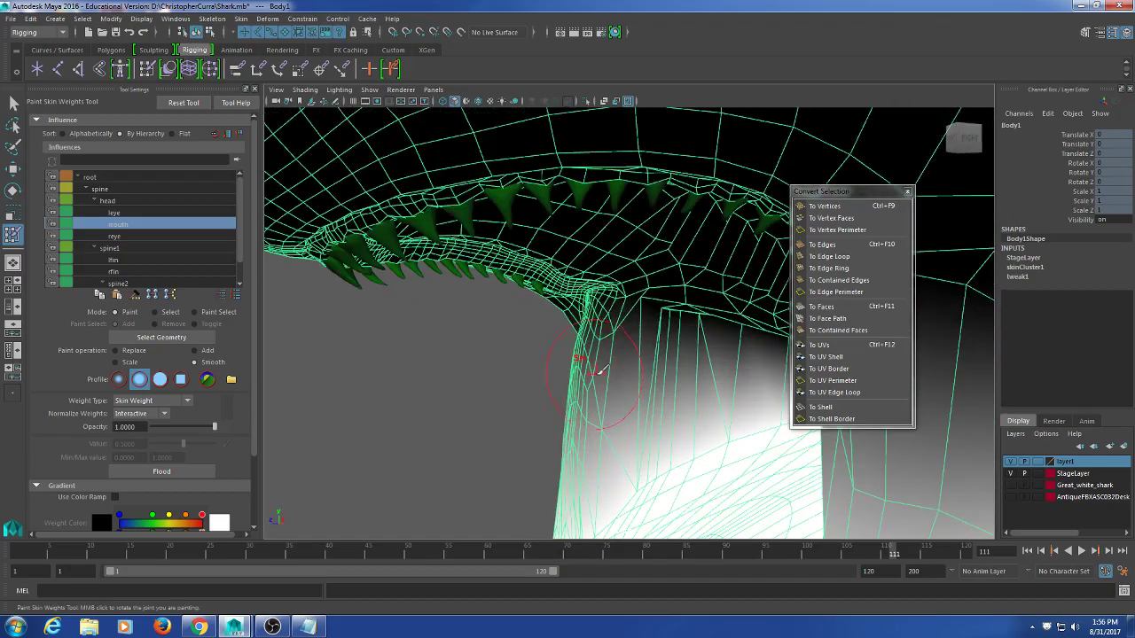
pyautogui.keyDown('alt'); pyautogui.moveTo(588, 396); pyautogui.dragTo(520, 401); pyautogui.keyUp('alt')
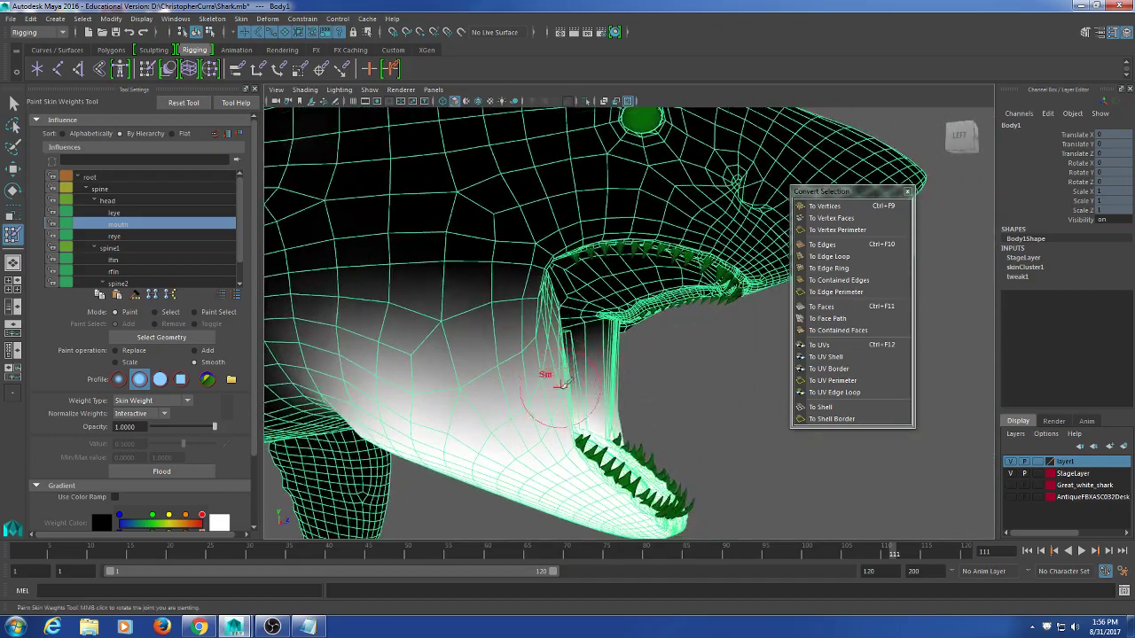
pyautogui.keyDown('alt'); pyautogui.moveTo(552, 344); pyautogui.dragTo(695, 364); pyautogui.keyUp('alt')
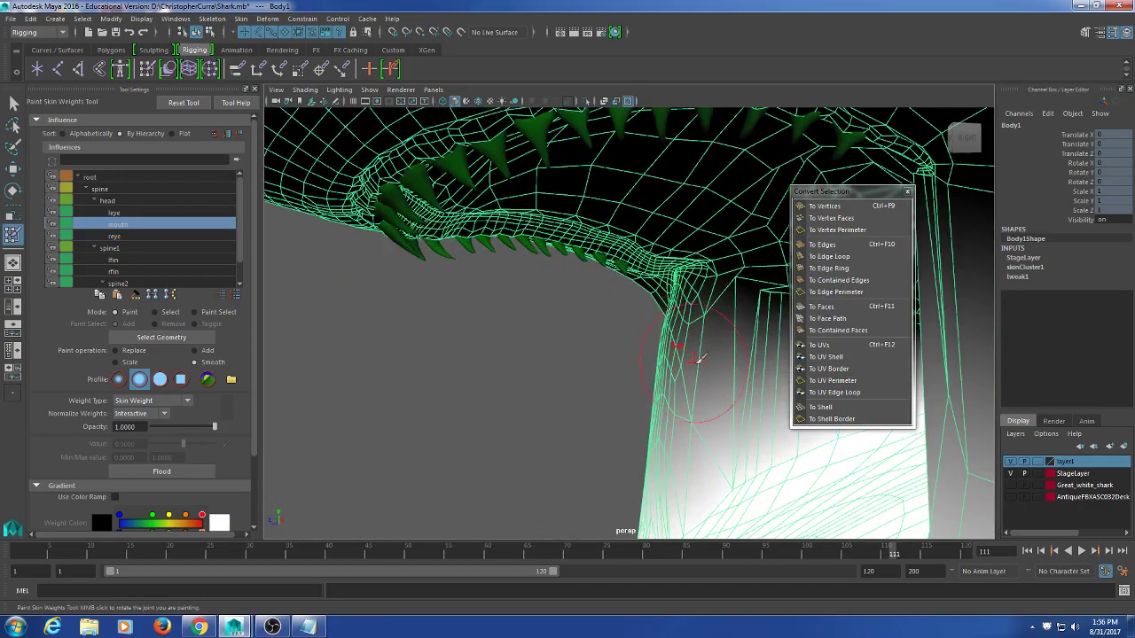
pyautogui.moveTo(656, 337)
pyautogui.keyDown('alt'); pyautogui.mouseDown()
pyautogui.moveTo(677, 400)
pyautogui.moveTo(716, 399)
pyautogui.moveTo(612, 415)
pyautogui.moveTo(610, 370)
pyautogui.mouseUp(); pyautogui.keyUp('alt')
pyautogui.scroll(5, 612, 416)
pyautogui.moveTo(571, 317); pyautogui.dragTo(623, 404)
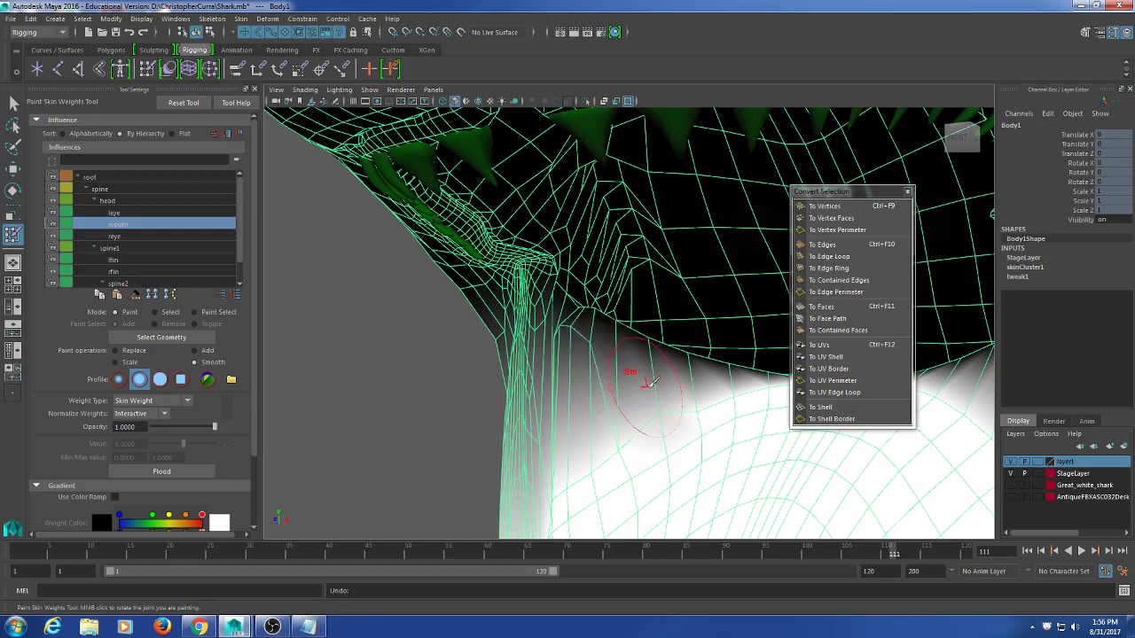
# - Blend the mouth weights along the rear edge of the inner mouth beside that corner with the Smooth brush
pyautogui.keyDown('alt'); pyautogui.moveTo(714, 398); pyautogui.dragTo(546, 316); pyautogui.keyUp('alt')
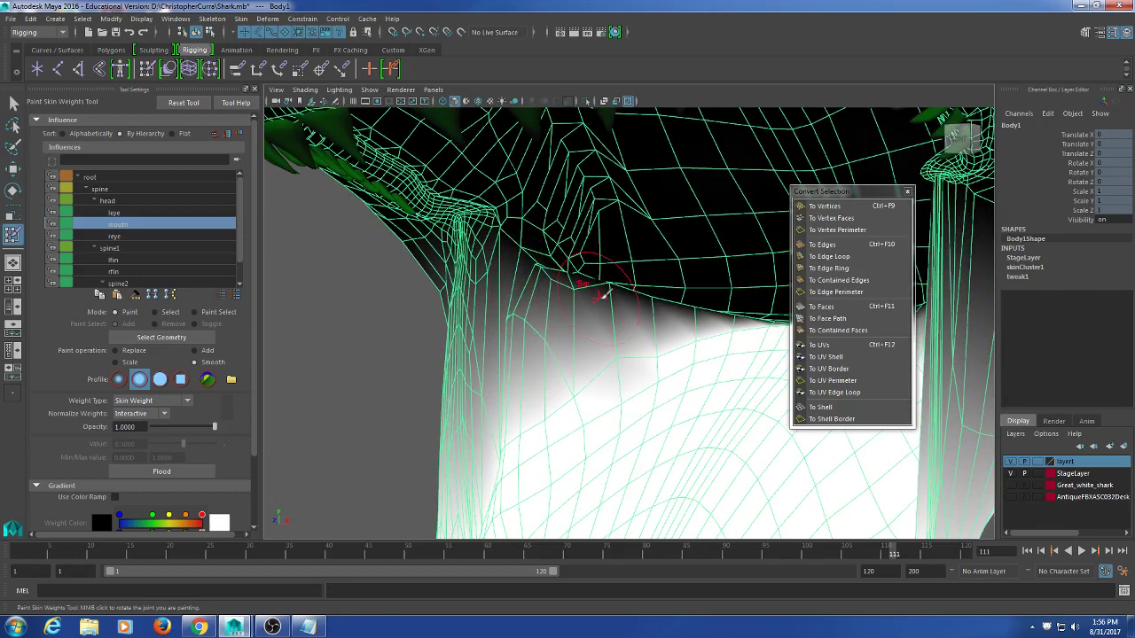
pyautogui.keyDown('alt'); pyautogui.moveTo(632, 289); pyautogui.dragTo(566, 319); pyautogui.keyUp('alt')
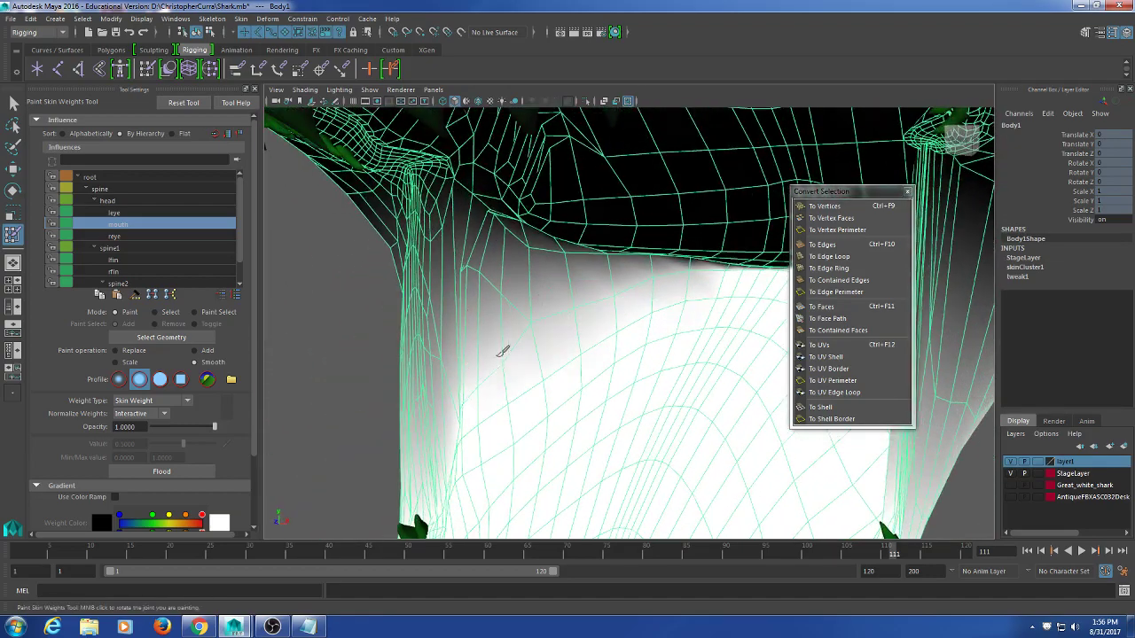
pyautogui.keyDown('alt'); pyautogui.moveTo(502, 347); pyautogui.dragTo(680, 334); pyautogui.keyUp('alt')
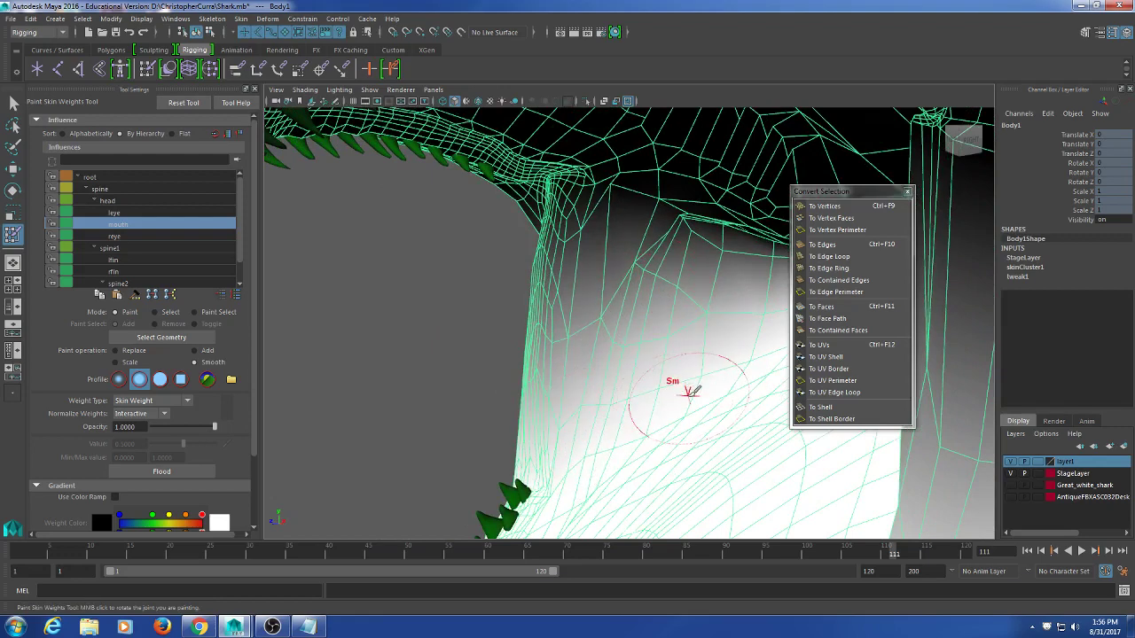
pyautogui.keyDown('alt'); pyautogui.moveTo(689, 390); pyautogui.dragTo(645, 331); pyautogui.keyUp('alt')
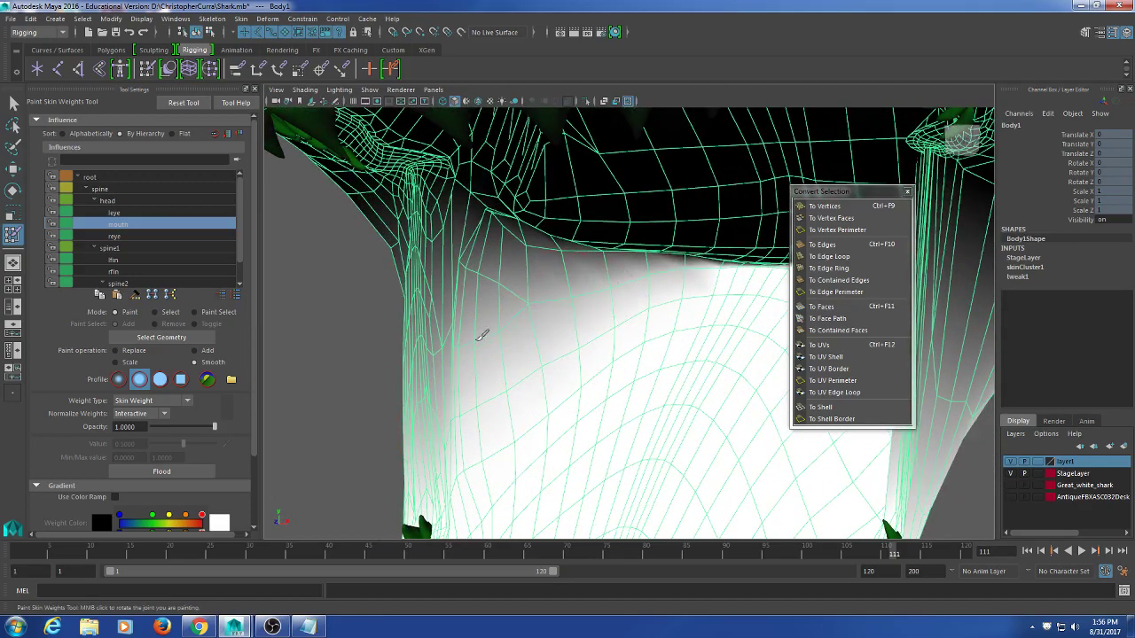
# - Smooth the mouth weights on the opposite inner cheek wall and the adjoining rear edge of the inner mouth
pyautogui.keyDown('alt'); pyautogui.moveTo(481, 335); pyautogui.dragTo(649, 264); pyautogui.keyUp('alt')
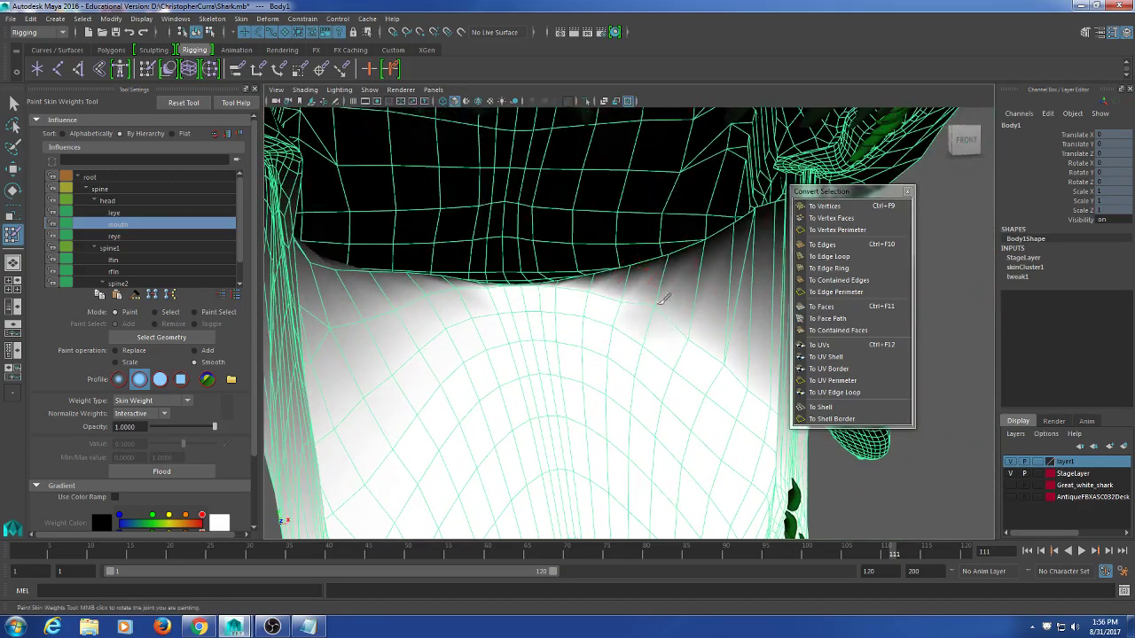
pyautogui.moveTo(697, 343)
pyautogui.keyDown('alt'); pyautogui.mouseDown()
pyautogui.moveTo(342, 322)
pyautogui.moveTo(589, 344)
pyautogui.moveTo(520, 359)
pyautogui.moveTo(509, 343)
pyautogui.moveTo(591, 374)
pyautogui.moveTo(619, 413)
pyautogui.moveTo(575, 346)
pyautogui.moveTo(601, 329)
pyautogui.moveTo(637, 335)
pyautogui.mouseUp(); pyautogui.keyUp('alt')
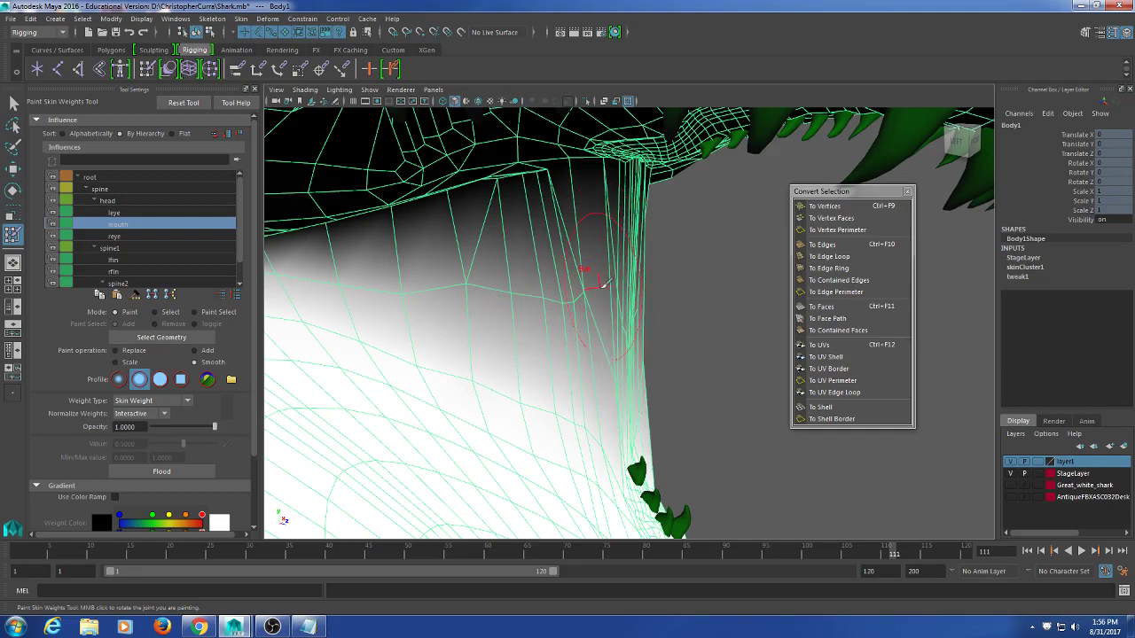
pyautogui.moveTo(603, 284)
pyautogui.keyDown('alt'); pyautogui.mouseDown()
pyautogui.moveTo(609, 306)
pyautogui.moveTo(499, 276)
pyautogui.mouseUp(); pyautogui.keyUp('alt')
pyautogui.keyDown('alt'); pyautogui.moveTo(499, 276); pyautogui.dragTo(566, 285, button='middle'); pyautogui.keyUp('alt')
pyautogui.moveTo(566, 286)
pyautogui.mouseDown()
pyautogui.moveTo(621, 365)
pyautogui.moveTo(613, 253)
pyautogui.moveTo(583, 234)
pyautogui.moveTo(537, 309)
pyautogui.mouseUp()
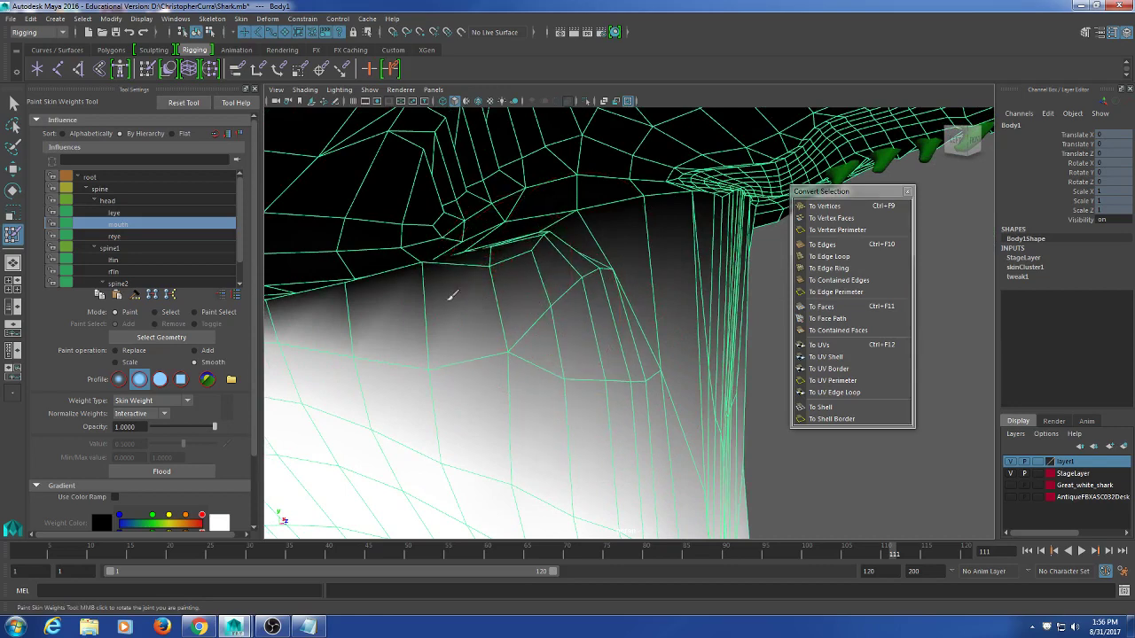
pyautogui.moveTo(452, 296)
pyautogui.mouseDown()
pyautogui.moveTo(433, 312)
pyautogui.moveTo(415, 298)
pyautogui.mouseUp()
pyautogui.moveTo(406, 327)
pyautogui.keyDown('alt'); pyautogui.mouseDown()
pyautogui.moveTo(529, 360)
pyautogui.moveTo(391, 291)
pyautogui.moveTo(450, 322)
pyautogui.moveTo(477, 428)
pyautogui.mouseUp(); pyautogui.keyUp('alt')
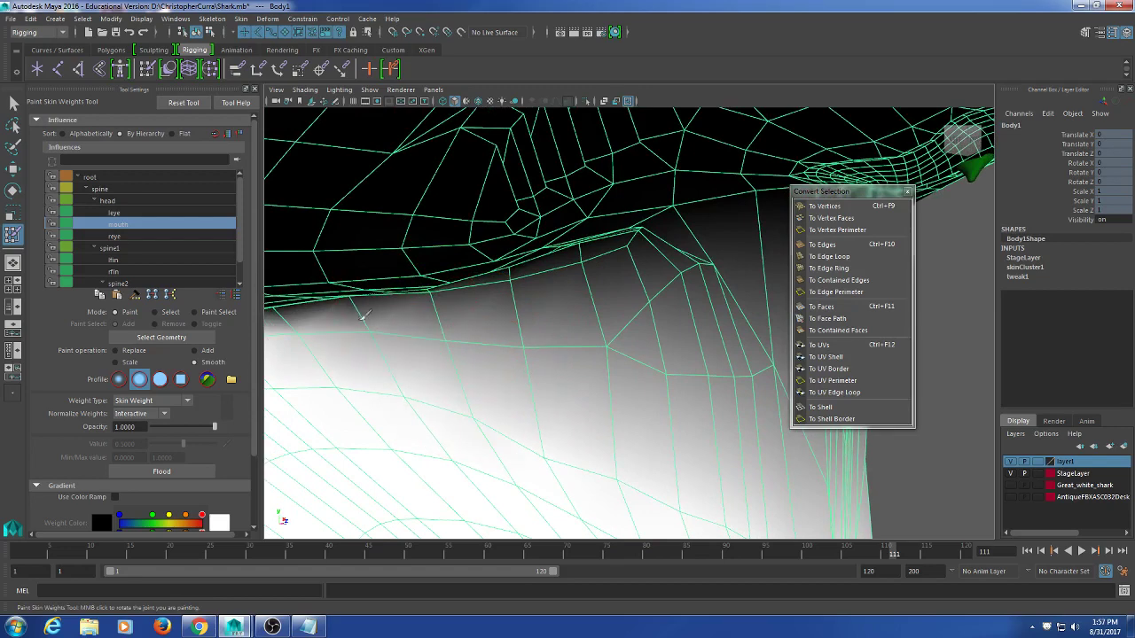
# - Smooth the mouth weights along the middle of the inner mouth's rear border
pyautogui.keyDown('alt'); pyautogui.moveTo(364, 314); pyautogui.dragTo(592, 399); pyautogui.keyUp('alt')
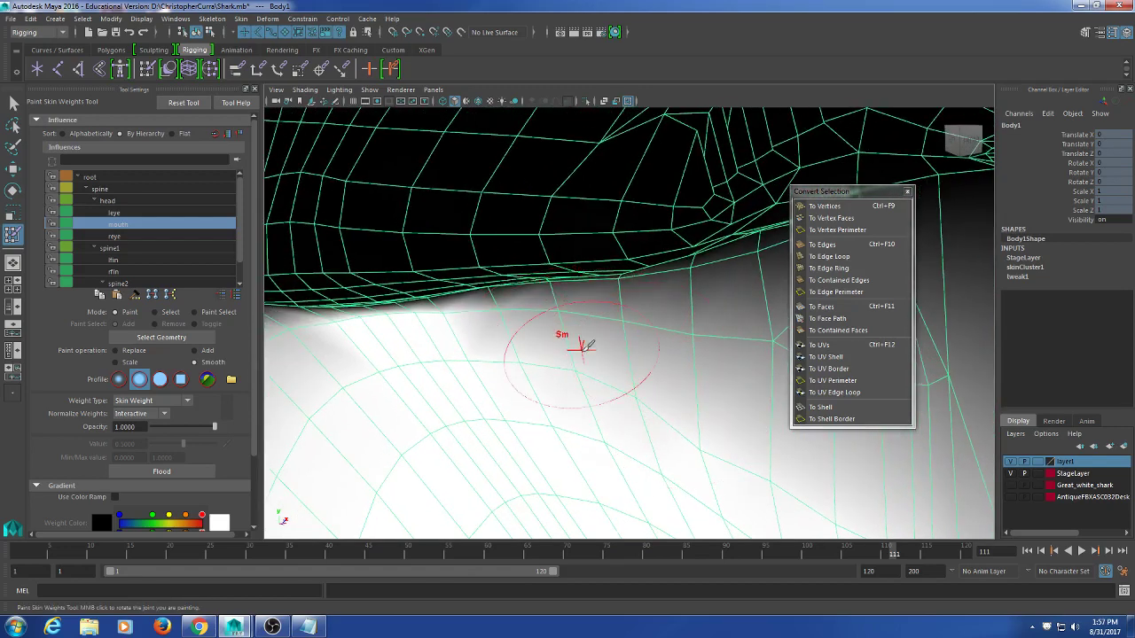
pyautogui.keyDown('alt'); pyautogui.moveTo(461, 385); pyautogui.dragTo(463, 405); pyautogui.keyUp('alt')
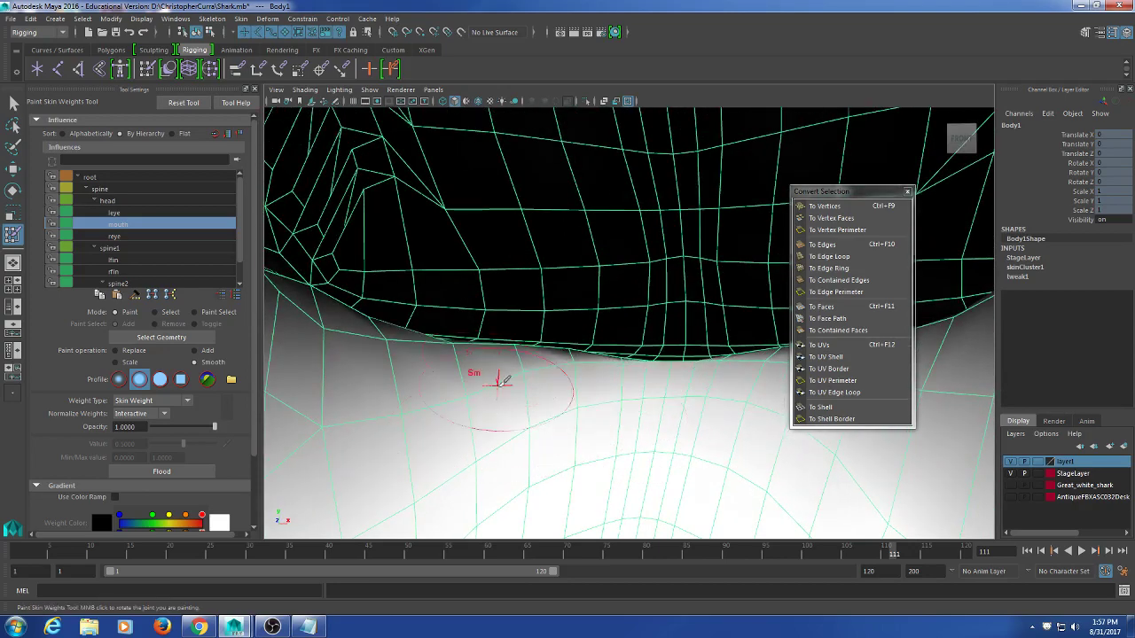
pyautogui.scroll(-8, 497, 405)
pyautogui.keyDown('alt'); pyautogui.moveTo(546, 405); pyautogui.dragTo(627, 457); pyautogui.keyUp('alt')
pyautogui.scroll(7, 635, 435)
pyautogui.scroll(-2, 532, 390)
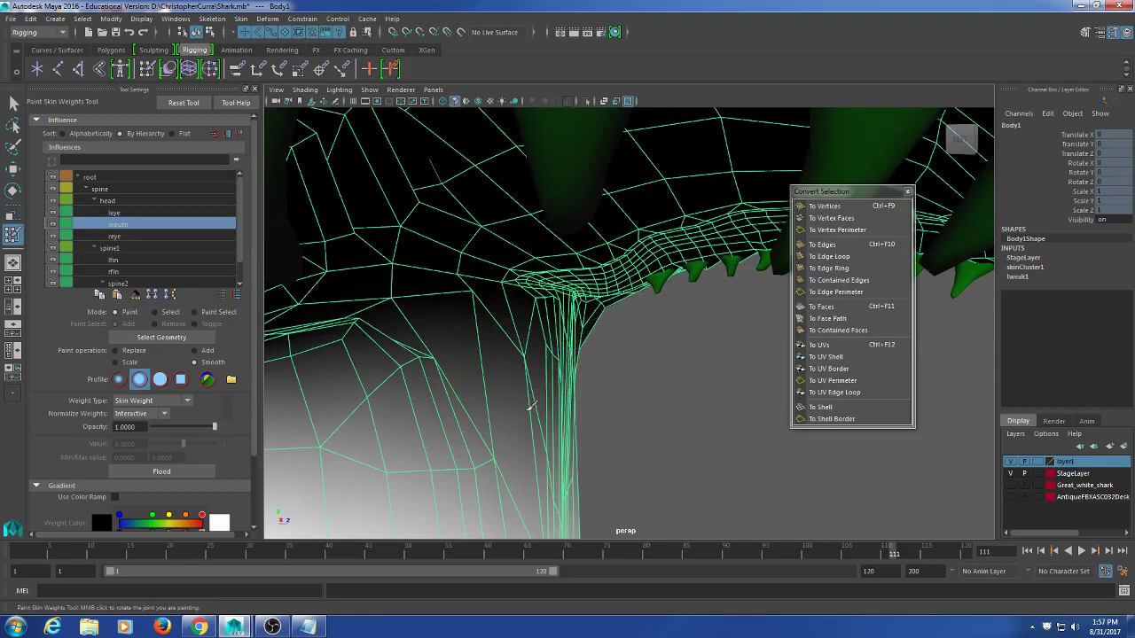
# - Check the jaw deformation from both sides and smooth the mouth weights below the inner mouth corner
pyautogui.keyDown('alt'); pyautogui.moveTo(576, 397); pyautogui.dragTo(674, 417); pyautogui.keyUp('alt')
pyautogui.scroll(-8, 523, 429)
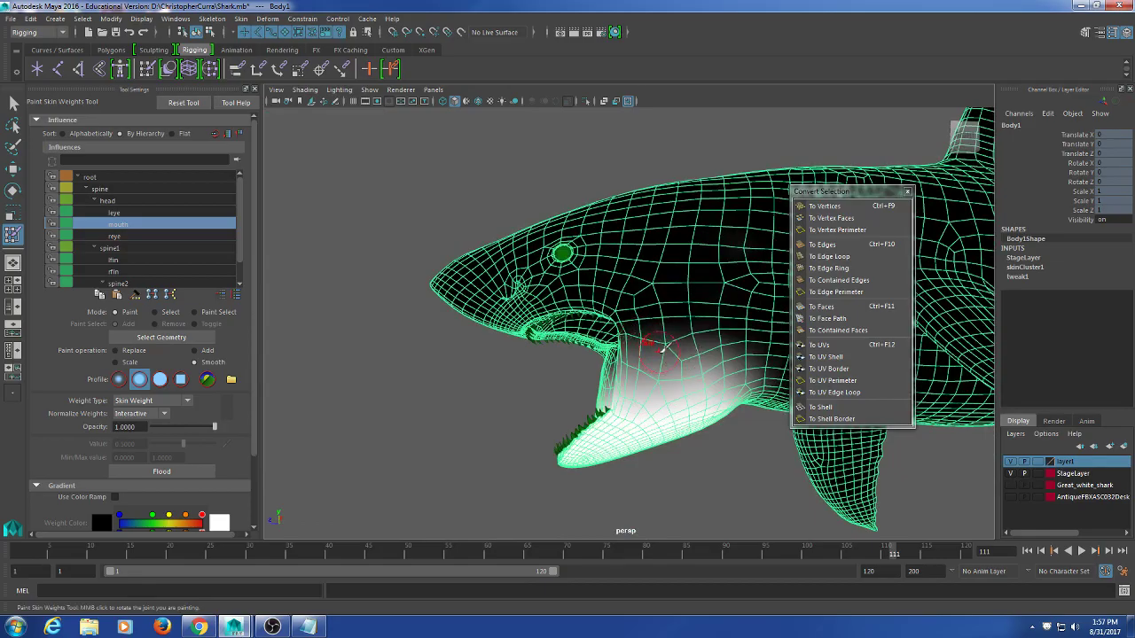
pyautogui.keyDown('alt'); pyautogui.moveTo(612, 349); pyautogui.dragTo(863, 383); pyautogui.keyUp('alt')
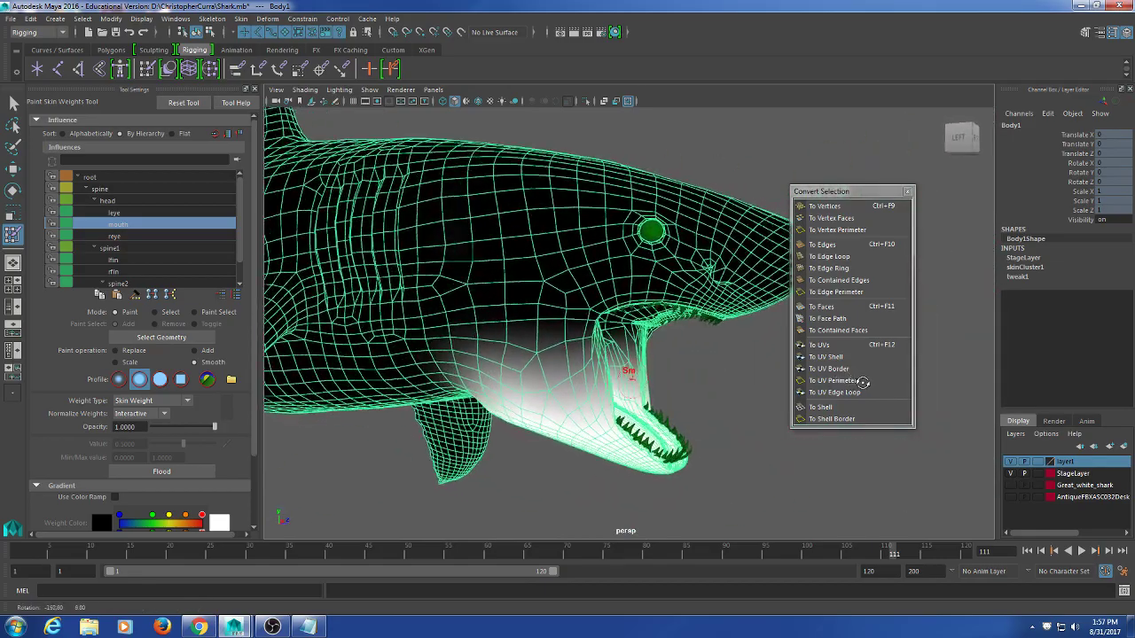
pyautogui.scroll(3, 691, 377)
pyautogui.keyDown('alt'); pyautogui.moveTo(692, 377); pyautogui.dragTo(667, 401); pyautogui.keyUp('alt')
pyautogui.scroll(3, 667, 401)
pyautogui.keyDown('alt'); pyautogui.moveTo(572, 399); pyautogui.dragTo(634, 402); pyautogui.keyUp('alt')
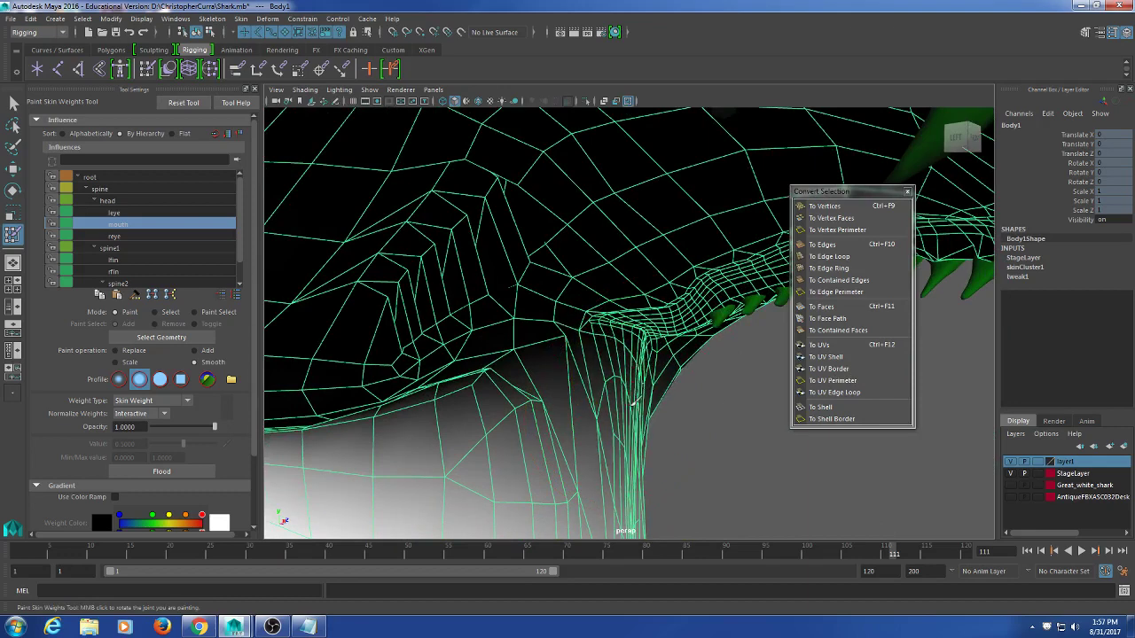
pyautogui.keyDown('alt'); pyautogui.moveTo(572, 468); pyautogui.dragTo(581, 364); pyautogui.keyUp('alt')
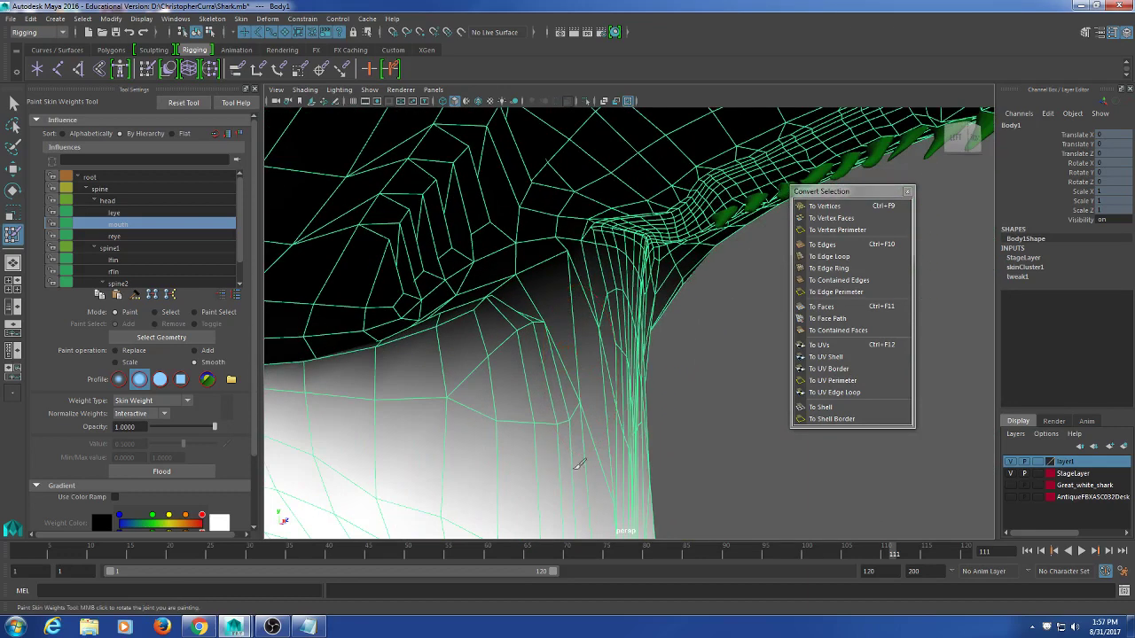
pyautogui.moveTo(671, 499)
pyautogui.keyDown('alt'); pyautogui.mouseDown()
pyautogui.moveTo(647, 413)
pyautogui.moveTo(621, 395)
pyautogui.mouseUp(); pyautogui.keyUp('alt')
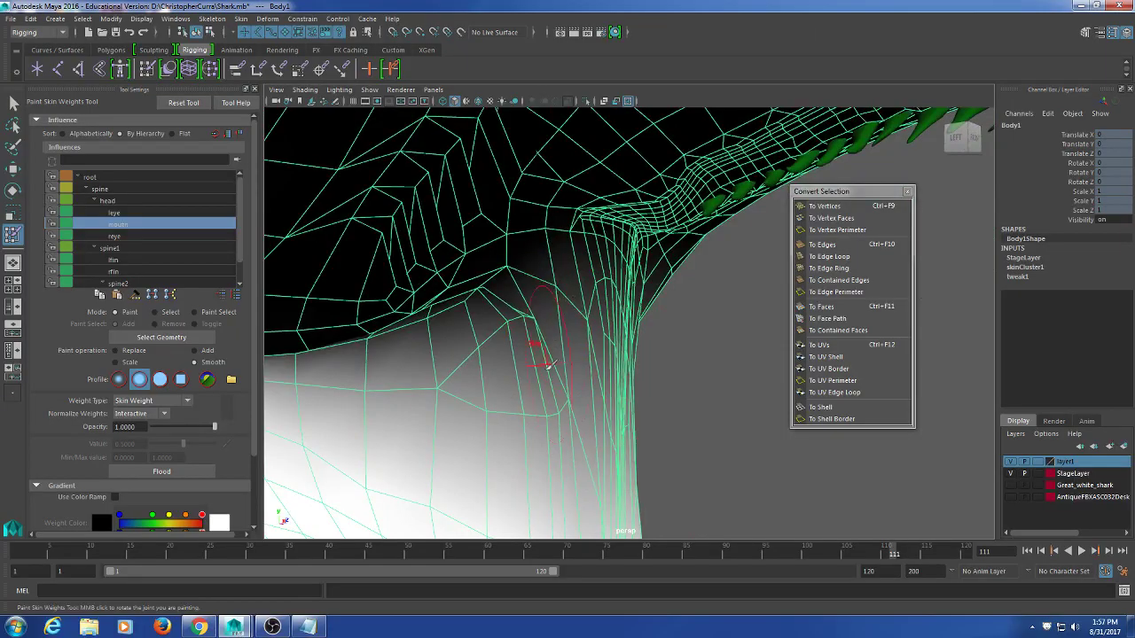
pyautogui.scroll(-8, 586, 401)
pyautogui.keyDown('alt'); pyautogui.moveTo(593, 413); pyautogui.dragTo(614, 400); pyautogui.keyUp('alt')
pyautogui.scroll(-6, 583, 418)
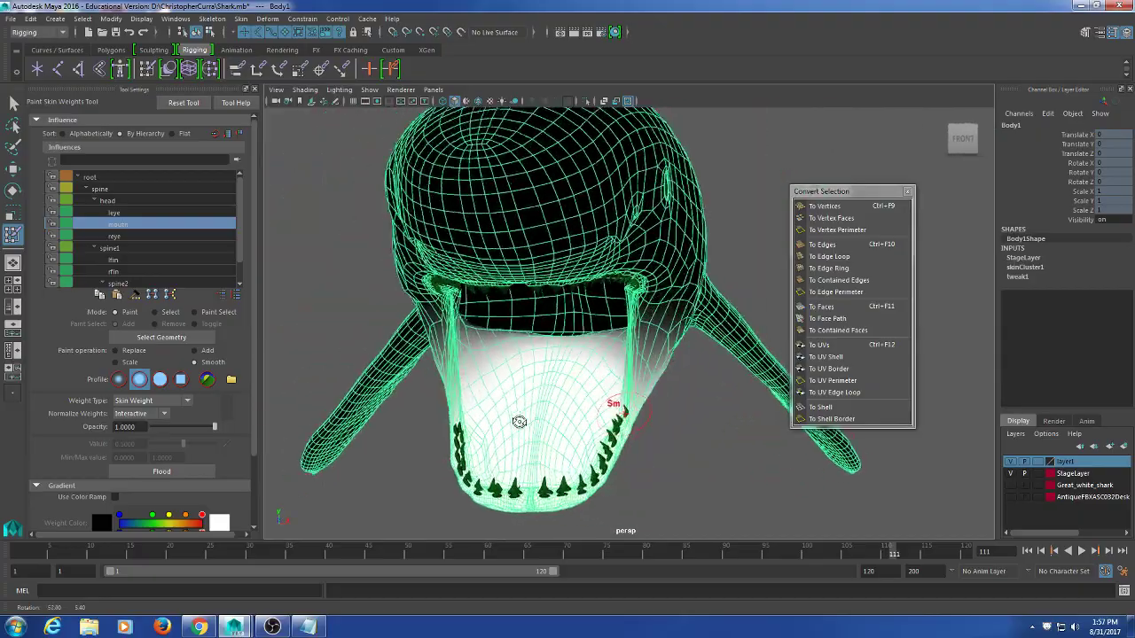
# - Close the Convert Selection window, leave weight painting and reselect the shark body mesh
pyautogui.keyDown('alt'); pyautogui.moveTo(600, 443); pyautogui.dragTo(700, 423); pyautogui.keyUp('alt')
pyautogui.click(907, 192)
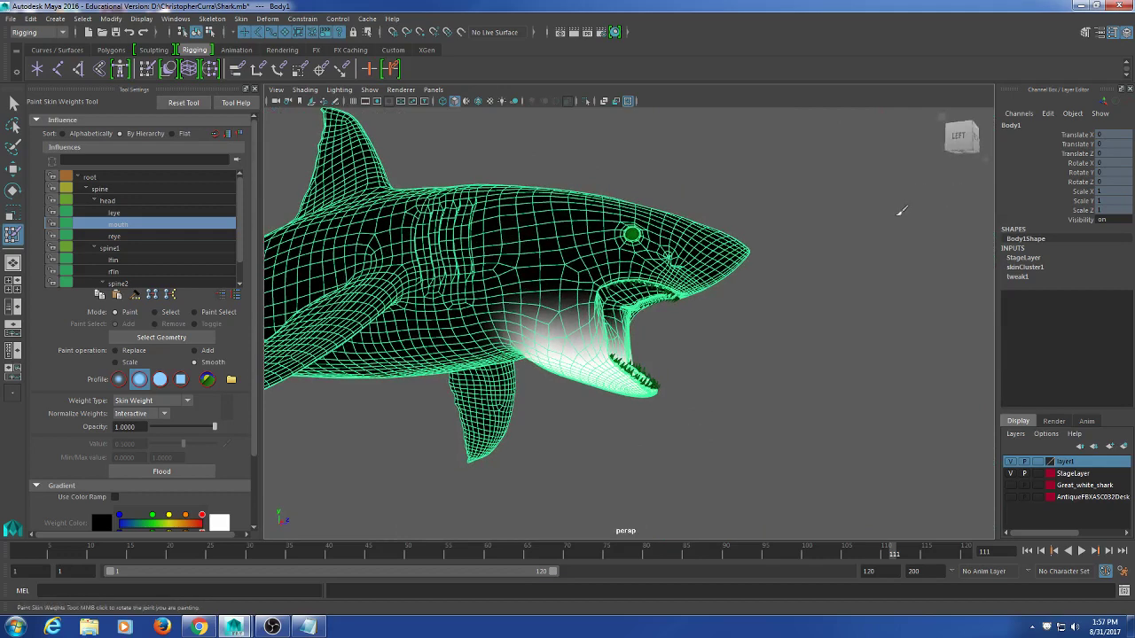
pyautogui.click(13, 103)
pyautogui.click(841, 360)
pyautogui.moveTo(842, 360)
pyautogui.keyDown('alt'); pyautogui.mouseDown()
pyautogui.moveTo(512, 378)
pyautogui.moveTo(848, 381)
pyautogui.mouseUp(); pyautogui.keyUp('alt')
pyautogui.click(658, 371)
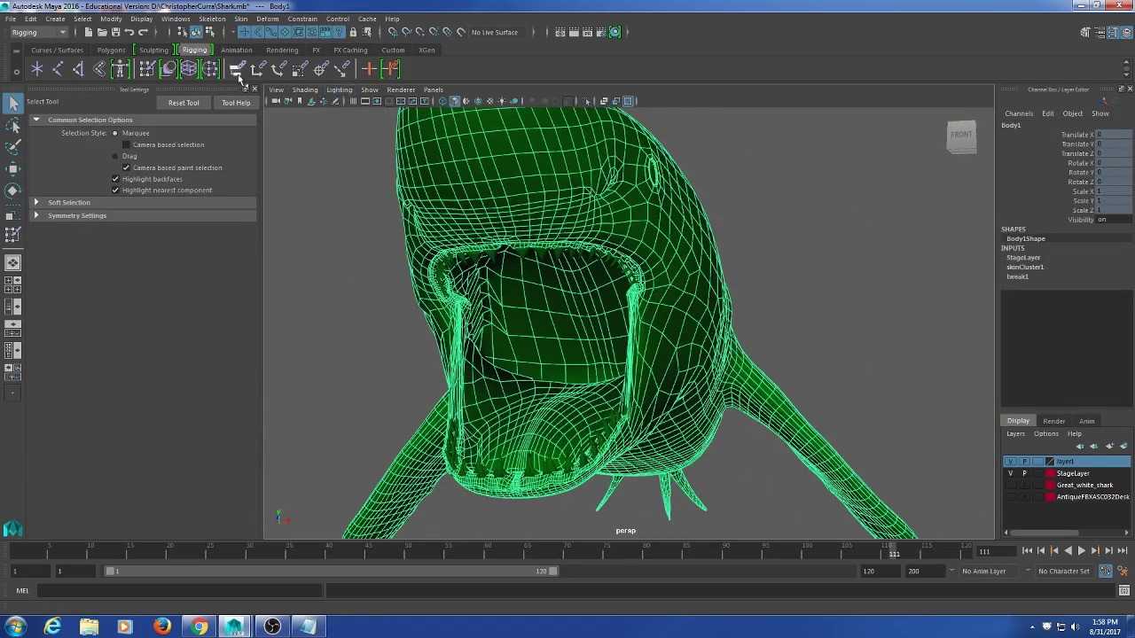
# - Return to Paint Skin Weights and mirror the body's skin weights across YZ from positive to negative X
pyautogui.click(148, 69)
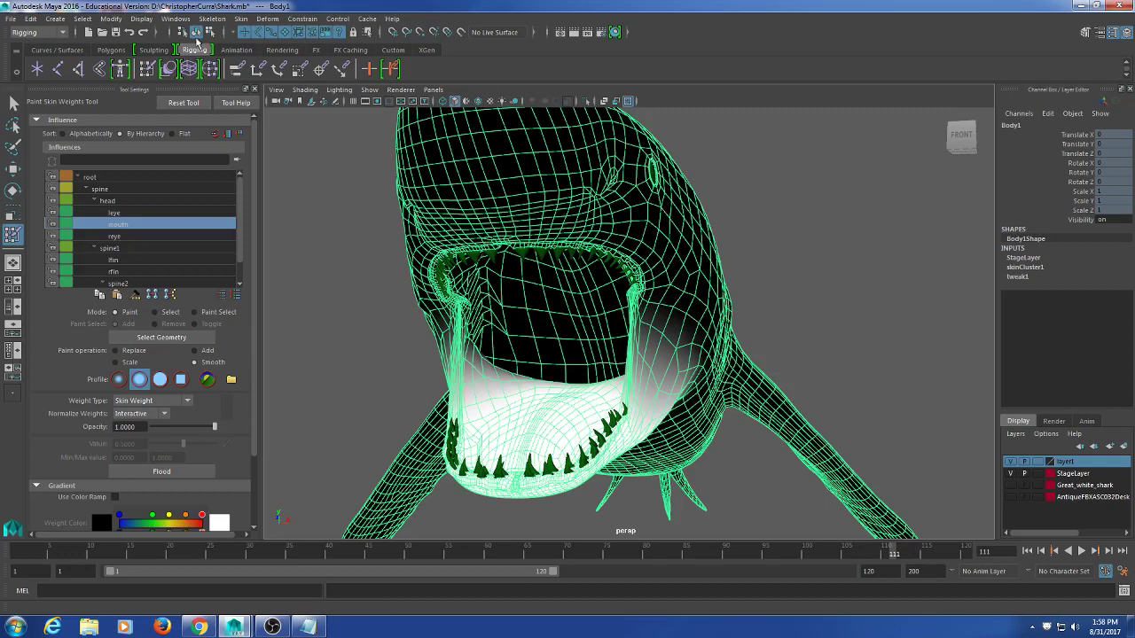
pyautogui.click(202, 21)
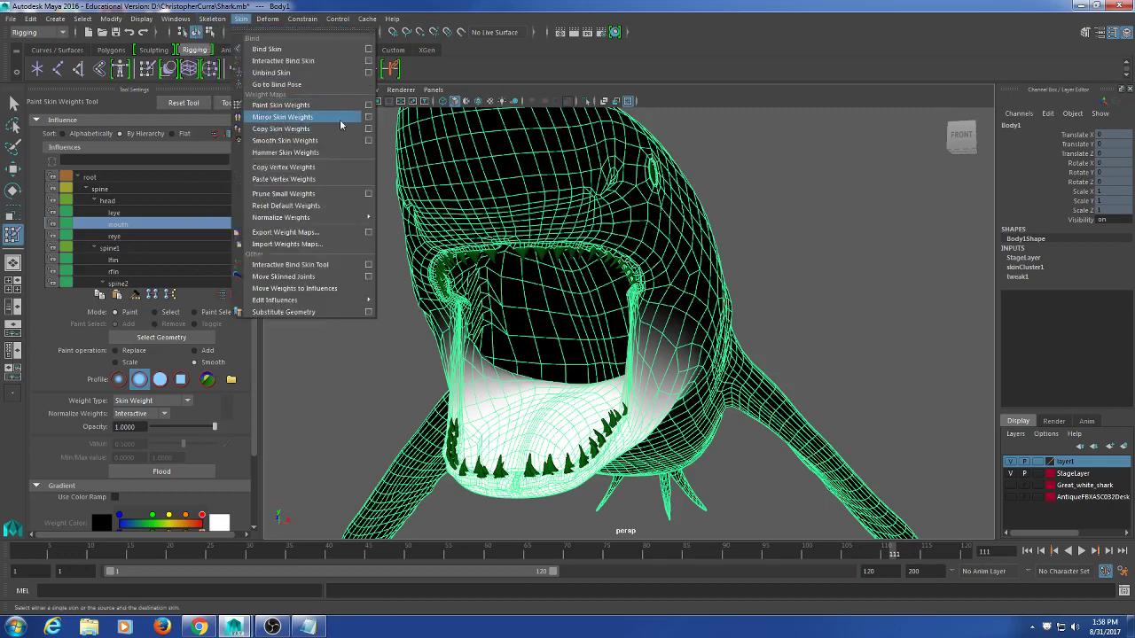
pyautogui.click(376, 113)
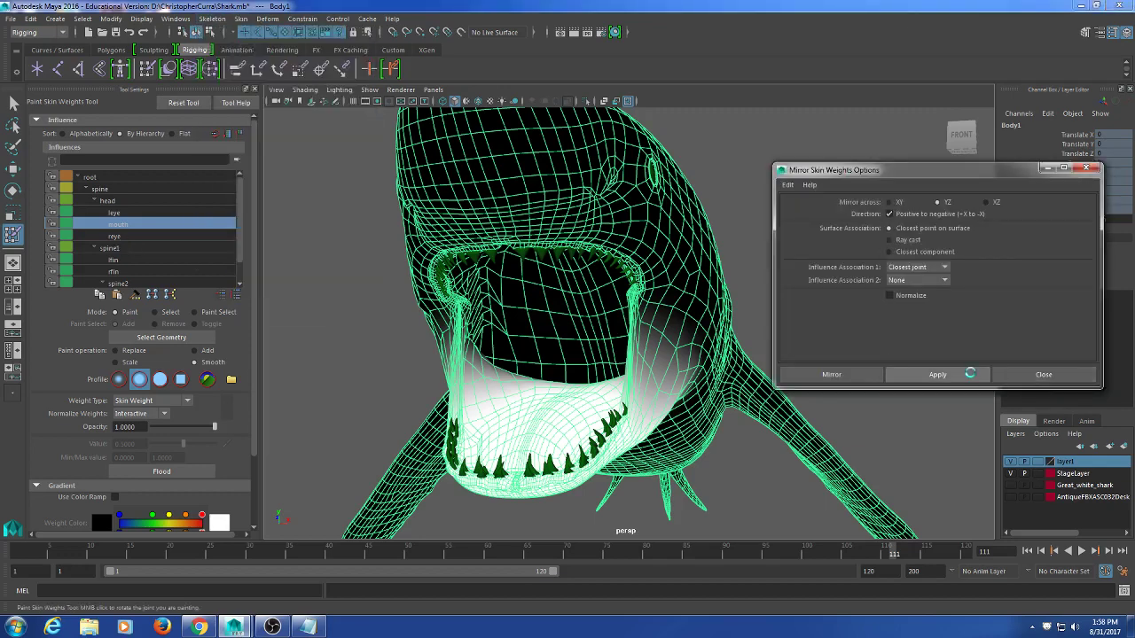
pyautogui.click(967, 374)
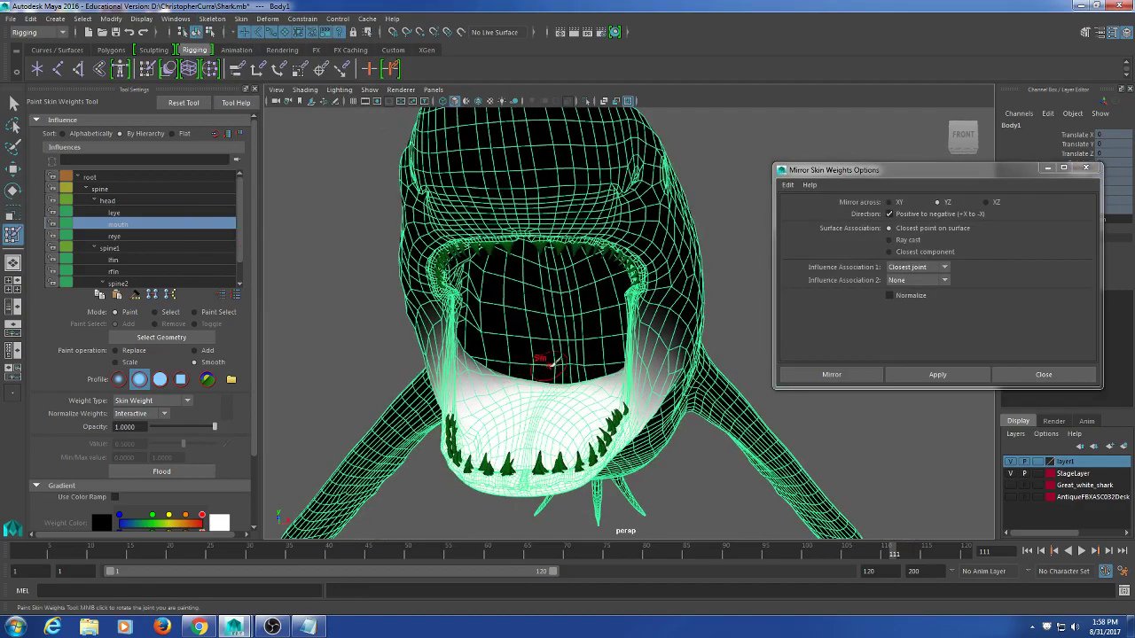
pyautogui.click(960, 381)
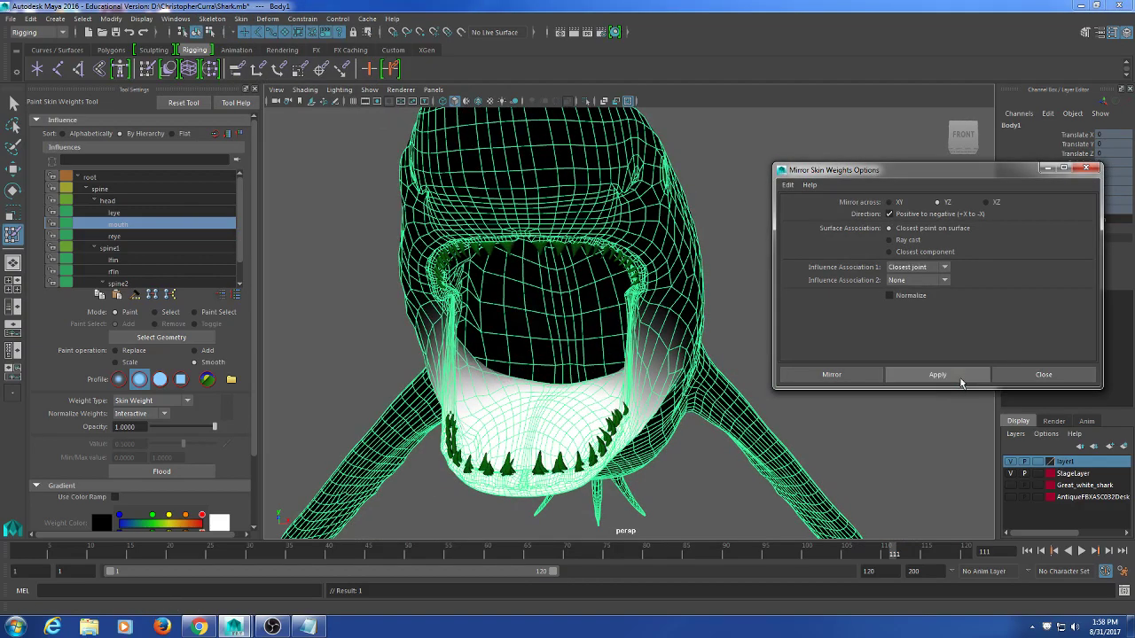
# - Check both sides of the jaw, reapply the YZ weight mirroring and close the mirror options
pyautogui.keyDown('alt'); pyautogui.moveTo(621, 321); pyautogui.dragTo(510, 343); pyautogui.keyUp('alt')
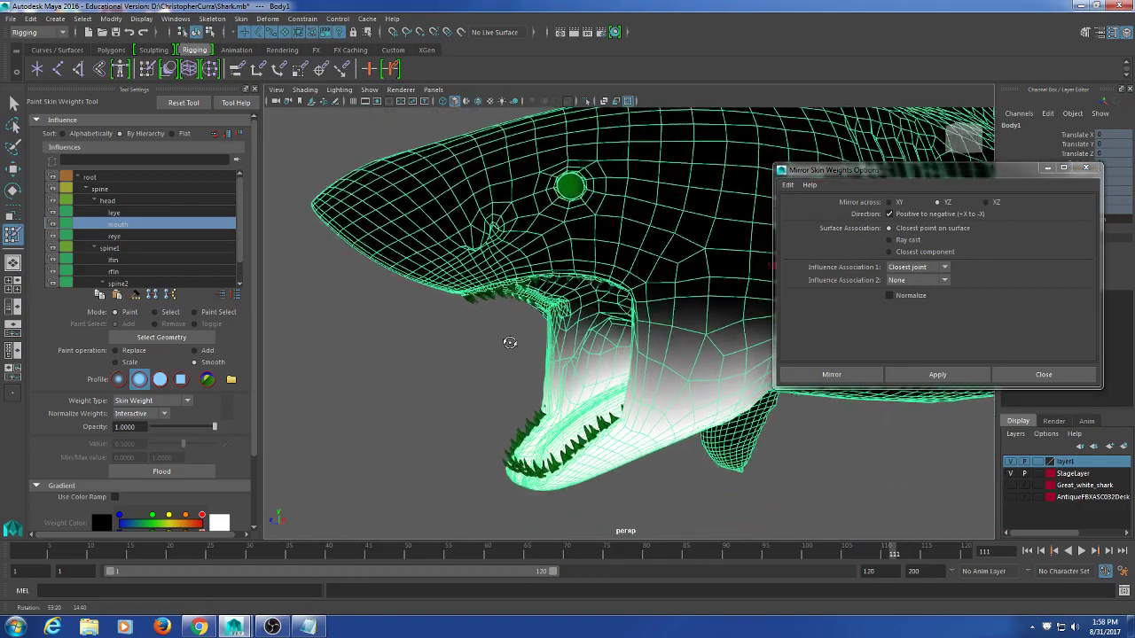
pyautogui.keyDown('alt'); pyautogui.moveTo(510, 342); pyautogui.dragTo(696, 346, button='right'); pyautogui.keyUp('alt')
pyautogui.click(939, 374)
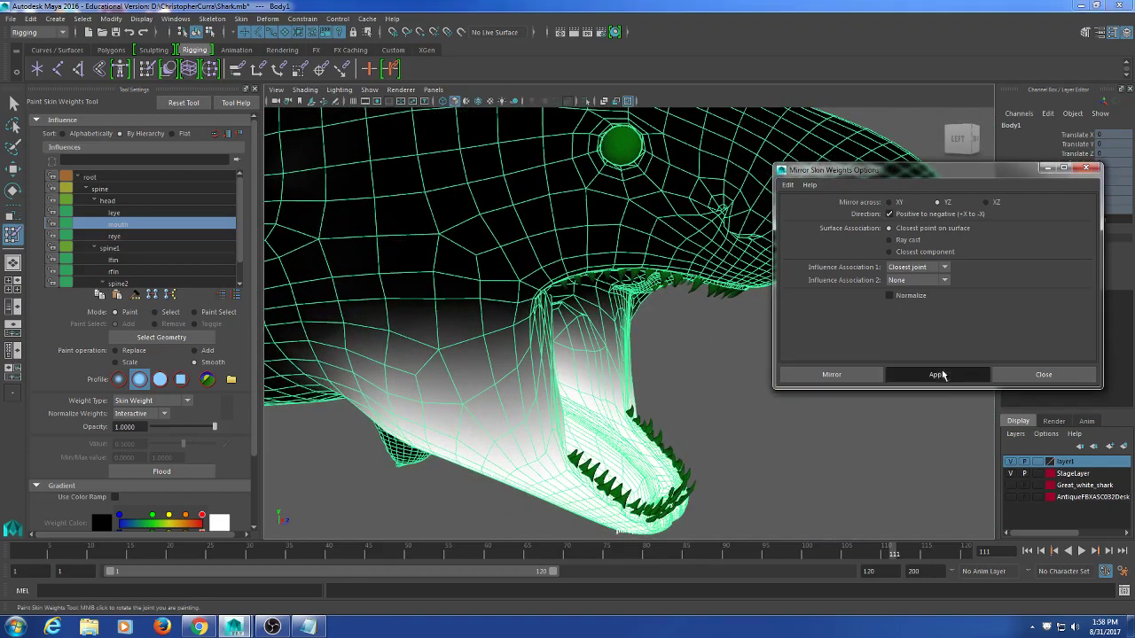
pyautogui.keyDown('alt'); pyautogui.moveTo(544, 307); pyautogui.dragTo(552, 362); pyautogui.keyUp('alt')
pyautogui.click(1020, 372)
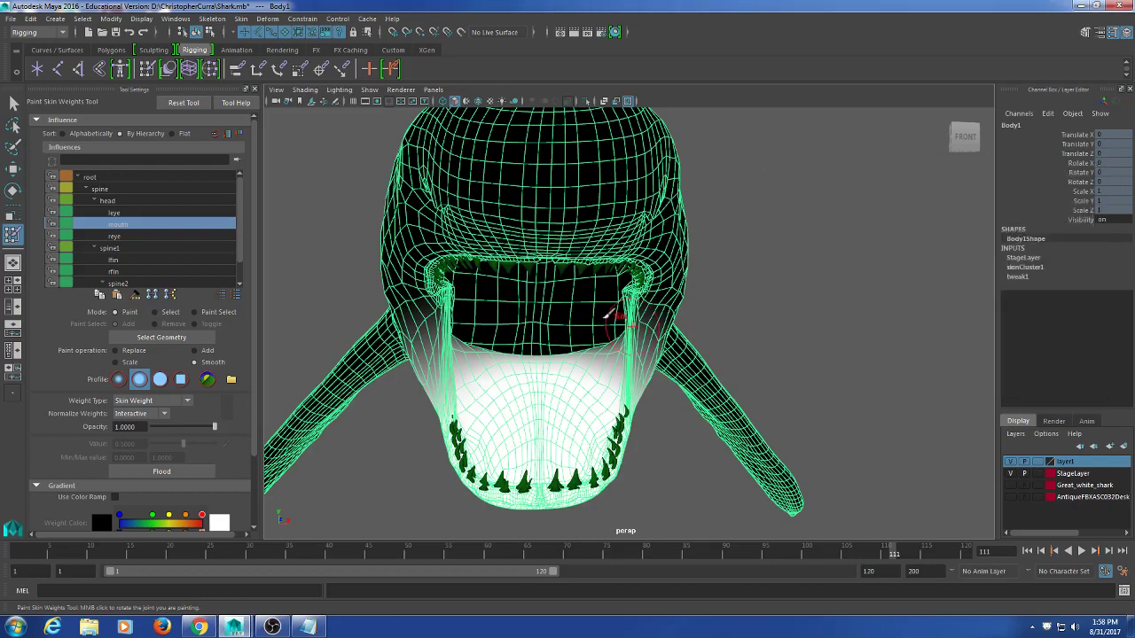
# - Leave weight painting, deselect the body and display the joints in the perspective view
pyautogui.scroll(-5, 617, 317)
pyautogui.keyDown('alt'); pyautogui.moveTo(649, 321); pyautogui.dragTo(678, 324); pyautogui.keyUp('alt')
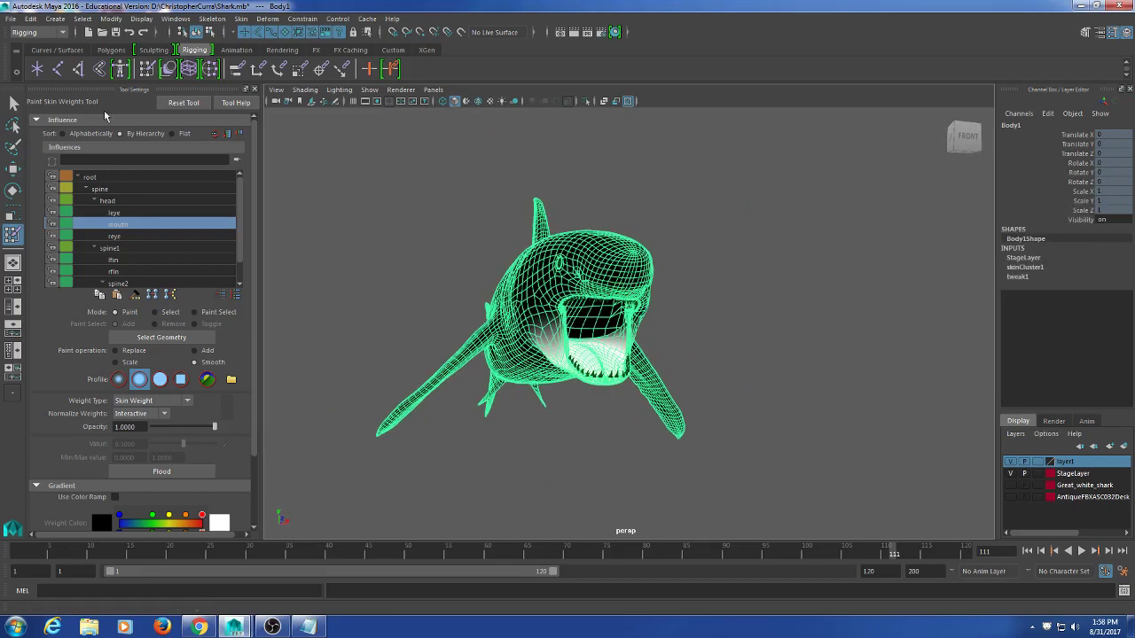
pyautogui.click(13, 103)
pyautogui.click(871, 293)
pyautogui.moveTo(870, 293)
pyautogui.keyDown('alt'); pyautogui.mouseDown()
pyautogui.moveTo(669, 317)
pyautogui.moveTo(841, 331)
pyautogui.moveTo(821, 322)
pyautogui.moveTo(803, 331)
pyautogui.mouseUp(); pyautogui.keyUp('alt')
pyautogui.scroll(5, 663, 327)
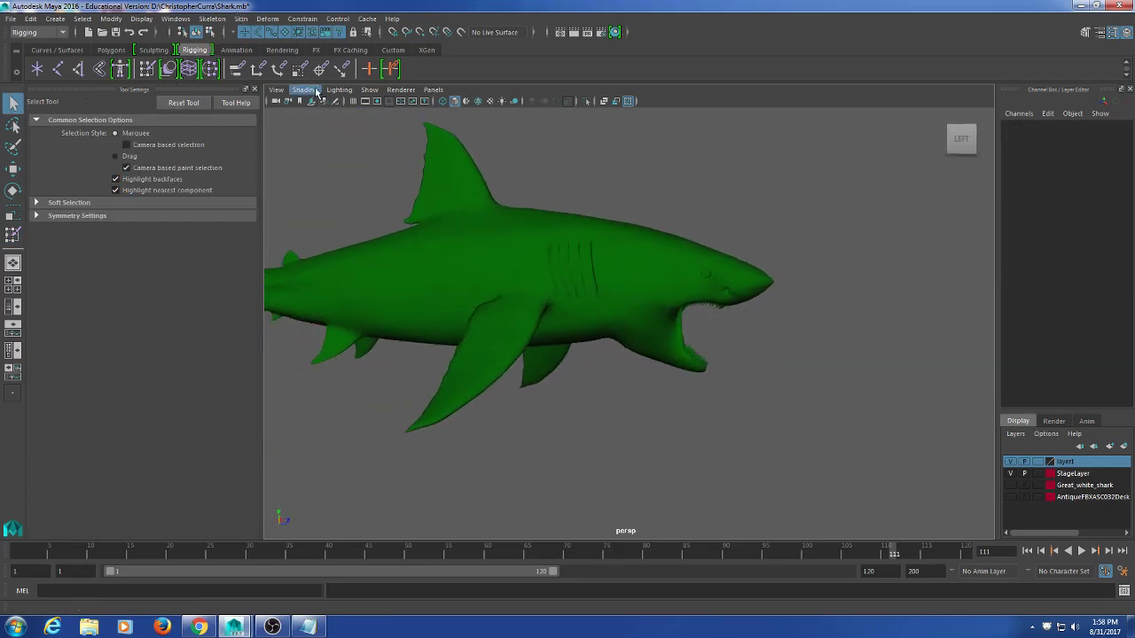
pyautogui.click(369, 90)
pyautogui.click(411, 269)
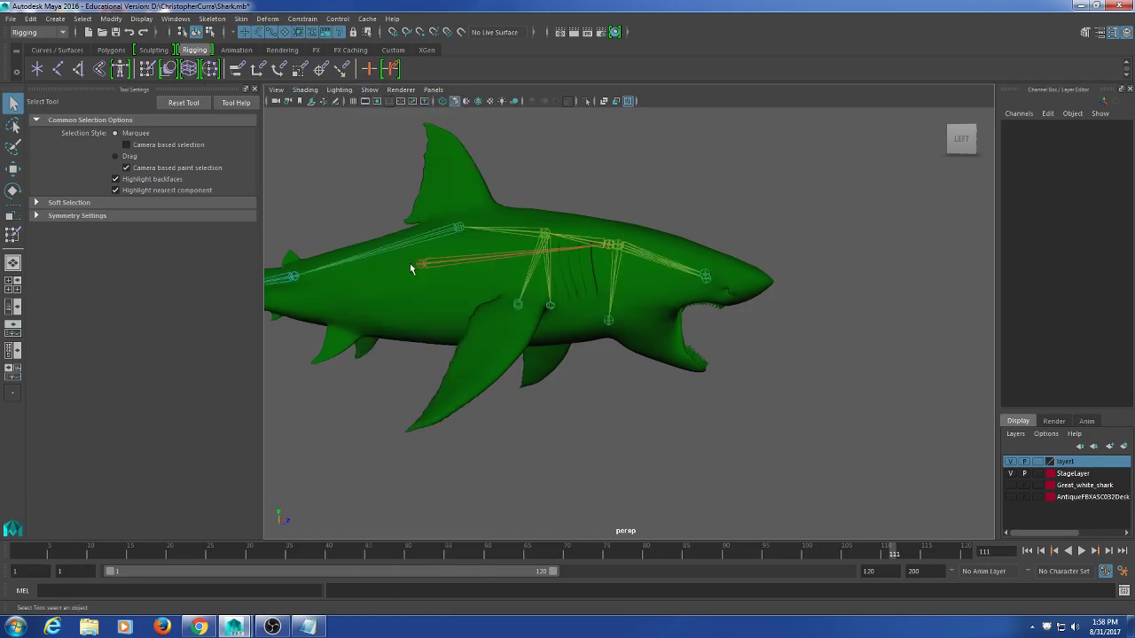
# - Test the mouth joint's rotation, undo it, and reset the joint's X rotation so the jaw closes
pyautogui.click(610, 321)
pyautogui.press('e')
pyautogui.moveTo(651, 332)
pyautogui.mouseDown()
pyautogui.moveTo(658, 278)
pyautogui.moveTo(659, 321)
pyautogui.mouseUp()
pyautogui.hotkey('ctrl', 'z')
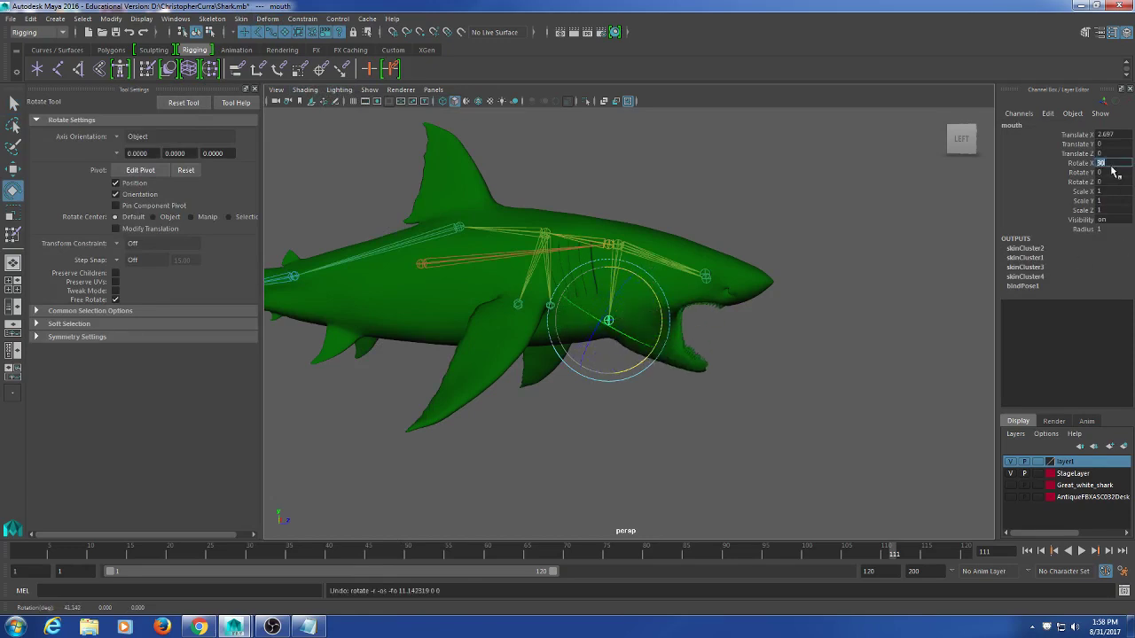
pyautogui.click(800, 417)
pyautogui.keyDown('alt'); pyautogui.moveTo(801, 417); pyautogui.dragTo(581, 412); pyautogui.keyUp('alt')
# - Try a slight rotation of the head joint and examine how the body mesh deforms around the gills
pyautogui.moveTo(597, 274); pyautogui.dragTo(613, 323)
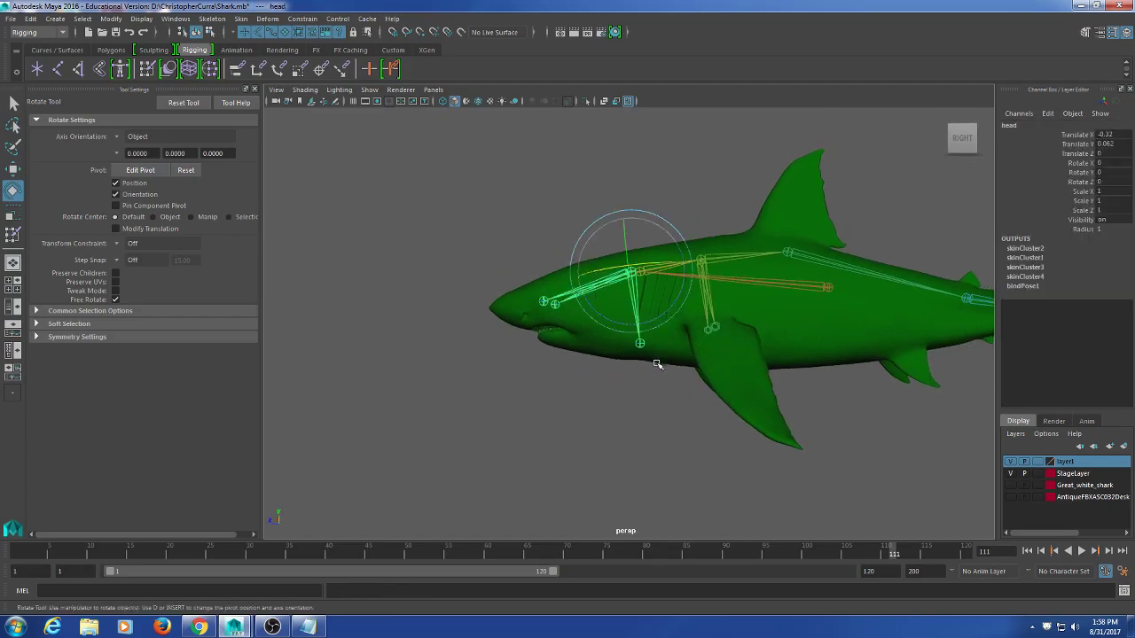
pyautogui.keyDown('alt'); pyautogui.moveTo(656, 364); pyautogui.dragTo(658, 386); pyautogui.keyUp('alt')
pyautogui.moveTo(650, 287)
pyautogui.mouseDown()
pyautogui.moveTo(641, 288)
pyautogui.moveTo(651, 287)
pyautogui.mouseUp()
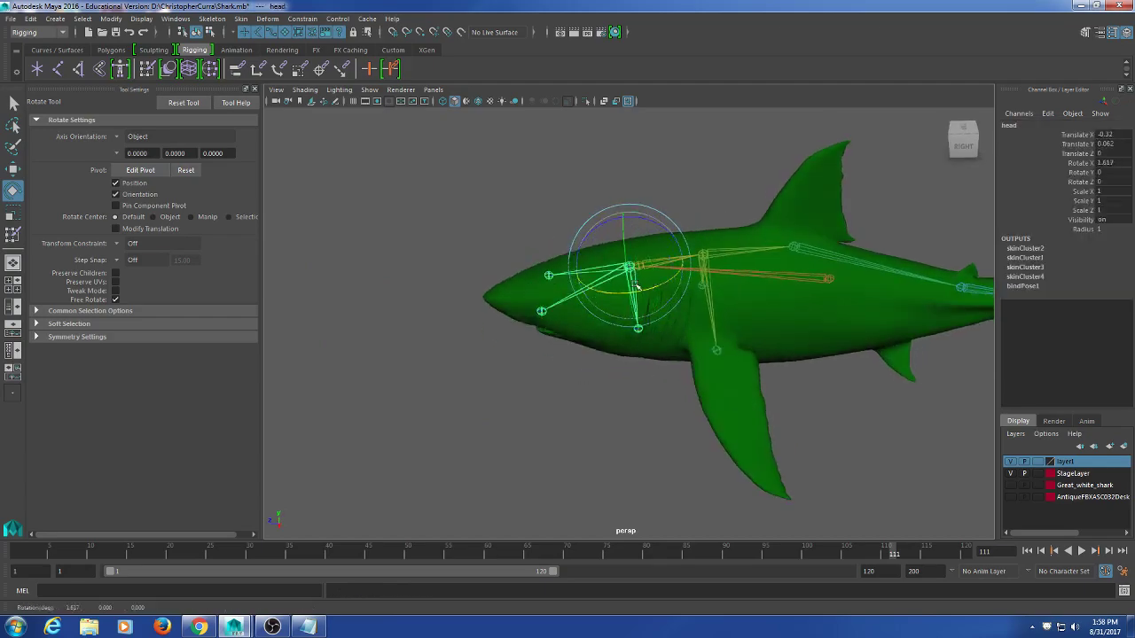
pyautogui.click(679, 335)
pyautogui.scroll(8, 691, 359)
pyautogui.moveTo(694, 363)
pyautogui.keyDown('alt'); pyautogui.mouseDown()
pyautogui.moveTo(648, 366)
pyautogui.moveTo(616, 342)
pyautogui.moveTo(564, 352)
pyautogui.moveTo(689, 355)
pyautogui.mouseUp(); pyautogui.keyUp('alt')
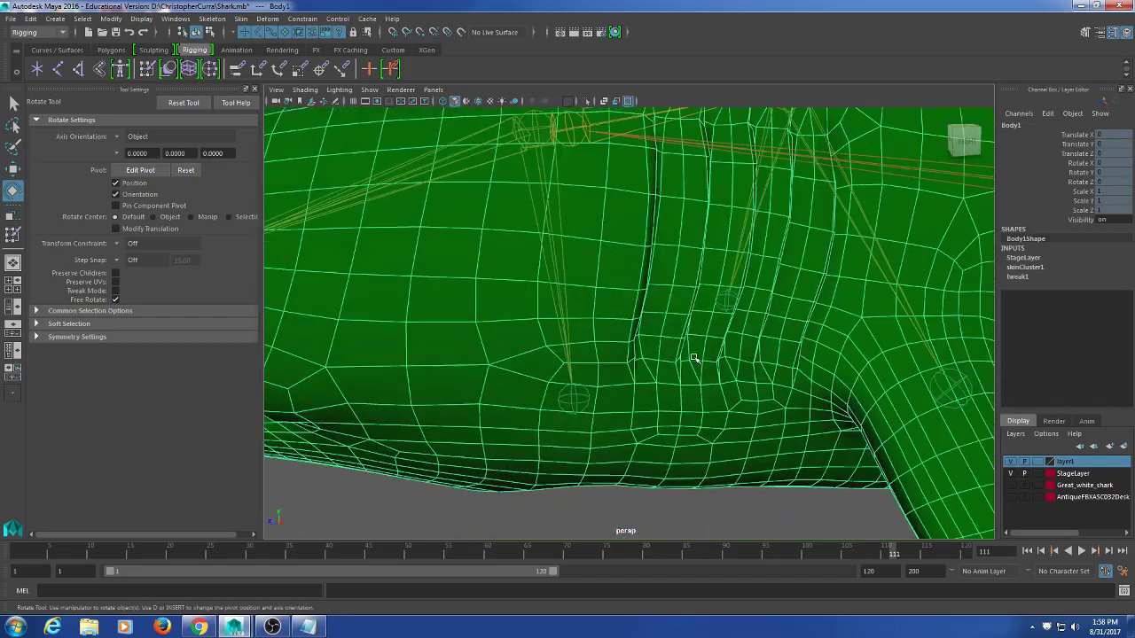
pyautogui.scroll(-10, 653, 317)
# - Bend the head joint sideways by about 62 degrees in X and select the shark body mesh
pyautogui.click(575, 236)
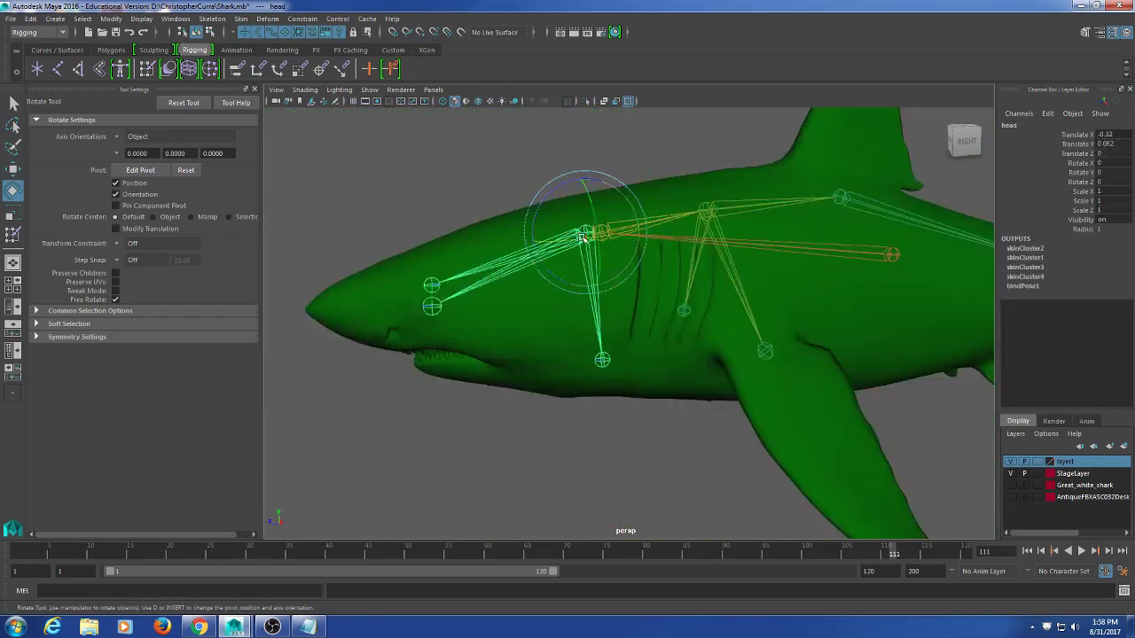
pyautogui.moveTo(581, 238); pyautogui.dragTo(525, 255)
pyautogui.hotkey('ctrl', 'z')
pyautogui.keyDown('alt'); pyautogui.moveTo(599, 280); pyautogui.dragTo(501, 329); pyautogui.keyUp('alt')
pyautogui.click(785, 367)
pyautogui.keyDown('alt'); pyautogui.moveTo(786, 367); pyautogui.dragTo(713, 347); pyautogui.keyUp('alt')
# - Paint the head joint's skin weights to 0 over the gill area with the Replace operation
pyautogui.click(147, 70)
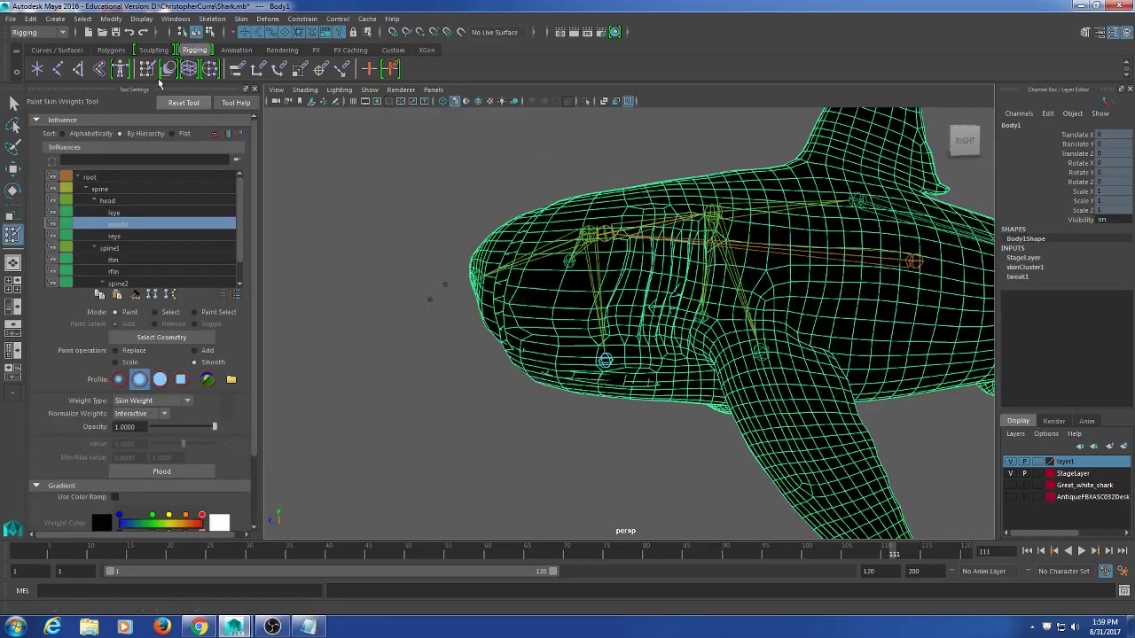
pyautogui.scroll(5, 714, 292)
pyautogui.keyDown('alt'); pyautogui.moveTo(714, 292); pyautogui.dragTo(497, 337); pyautogui.keyUp('alt')
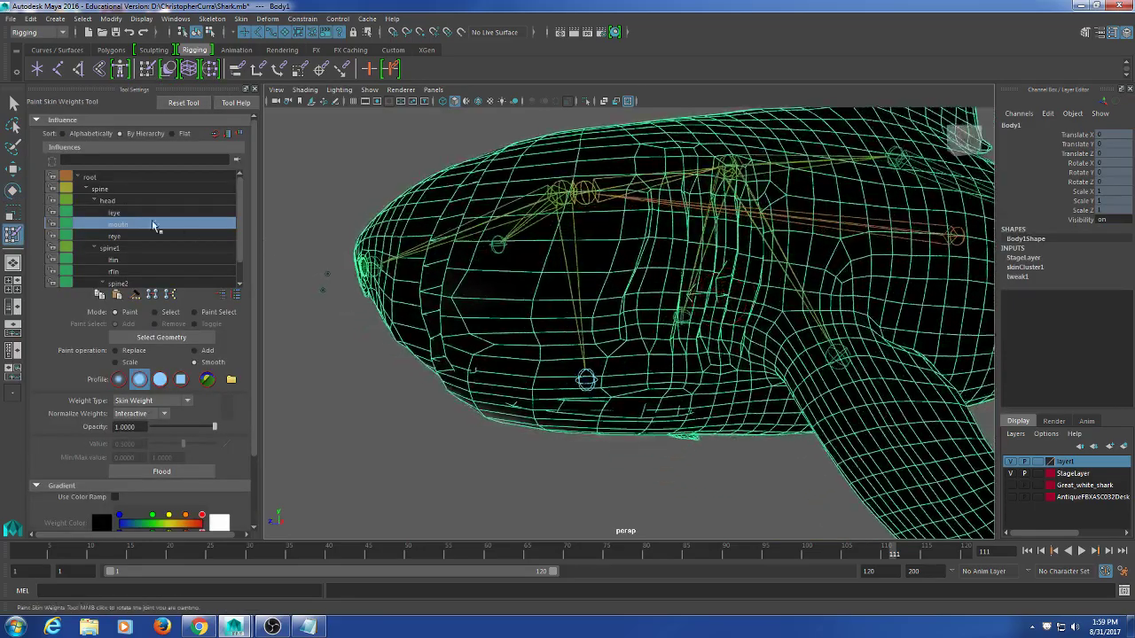
pyautogui.click(130, 203)
pyautogui.keyDown('alt'); pyautogui.moveTo(680, 282); pyautogui.dragTo(647, 267); pyautogui.keyUp('alt')
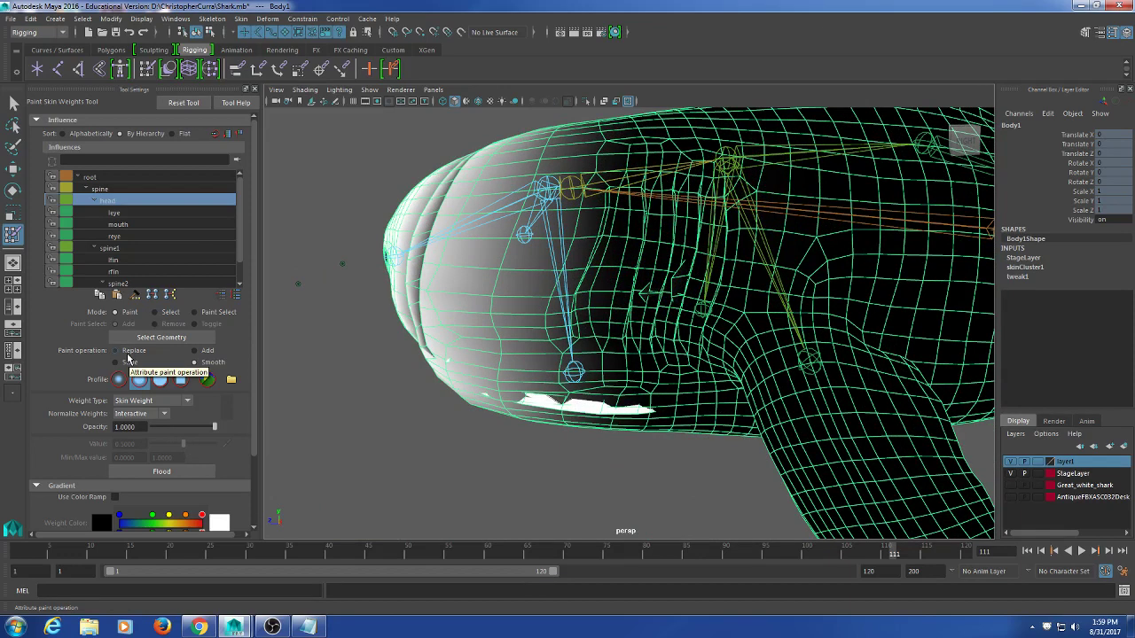
pyautogui.click(125, 351)
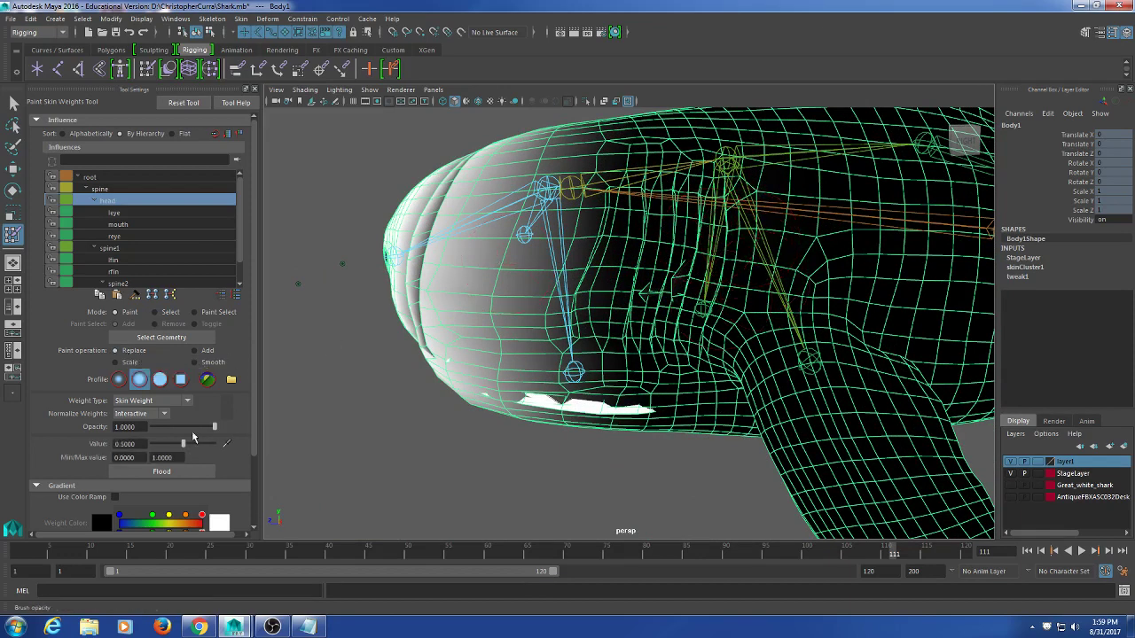
pyautogui.moveTo(181, 446); pyautogui.dragTo(149, 446)
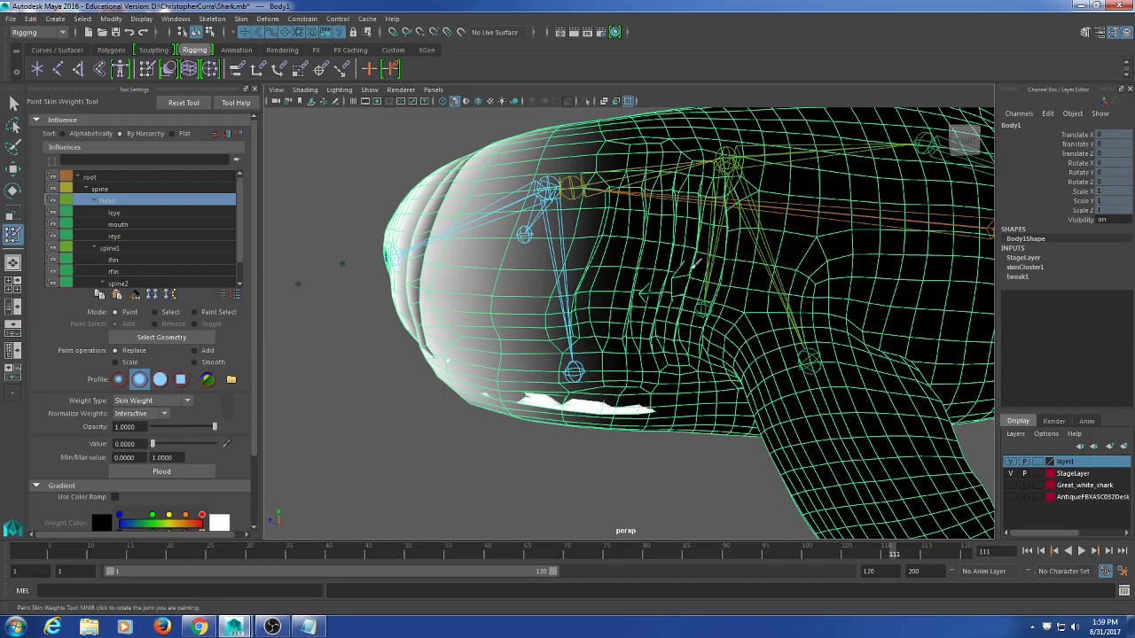
pyautogui.scroll(-5, 695, 238)
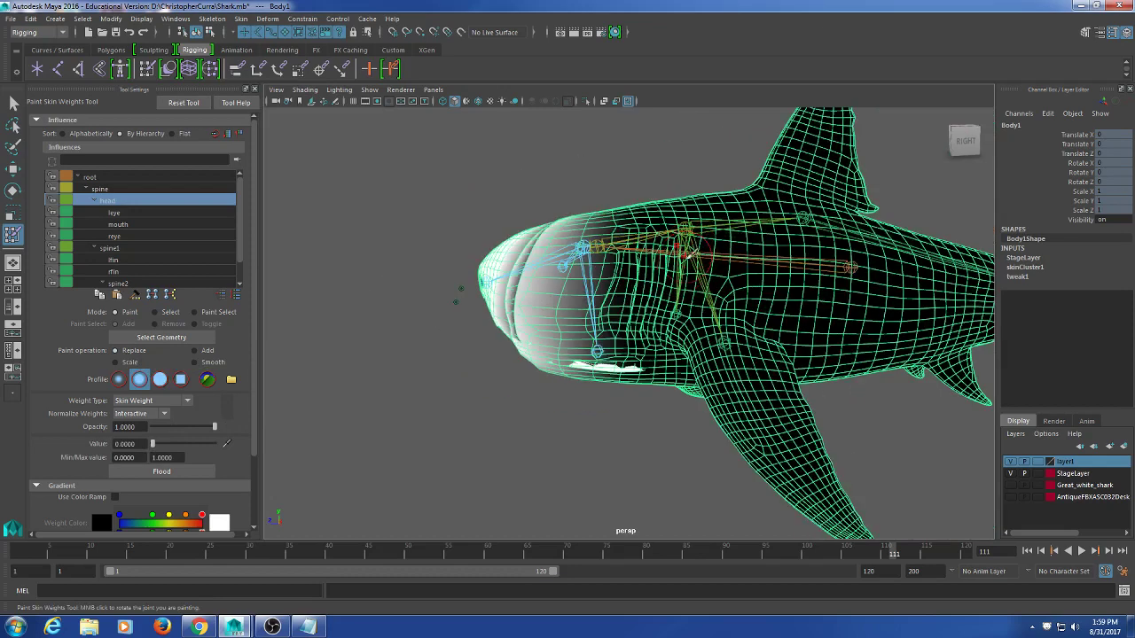
pyautogui.scroll(5, 682, 278)
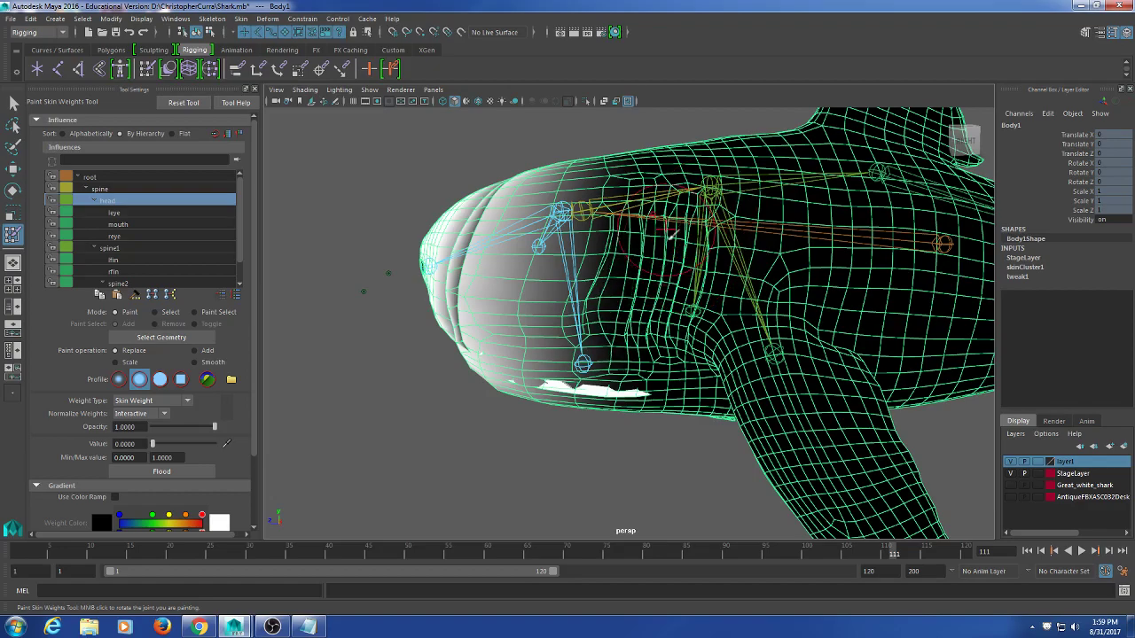
pyautogui.keyDown('alt'); pyautogui.moveTo(702, 236); pyautogui.dragTo(675, 263); pyautogui.keyUp('alt')
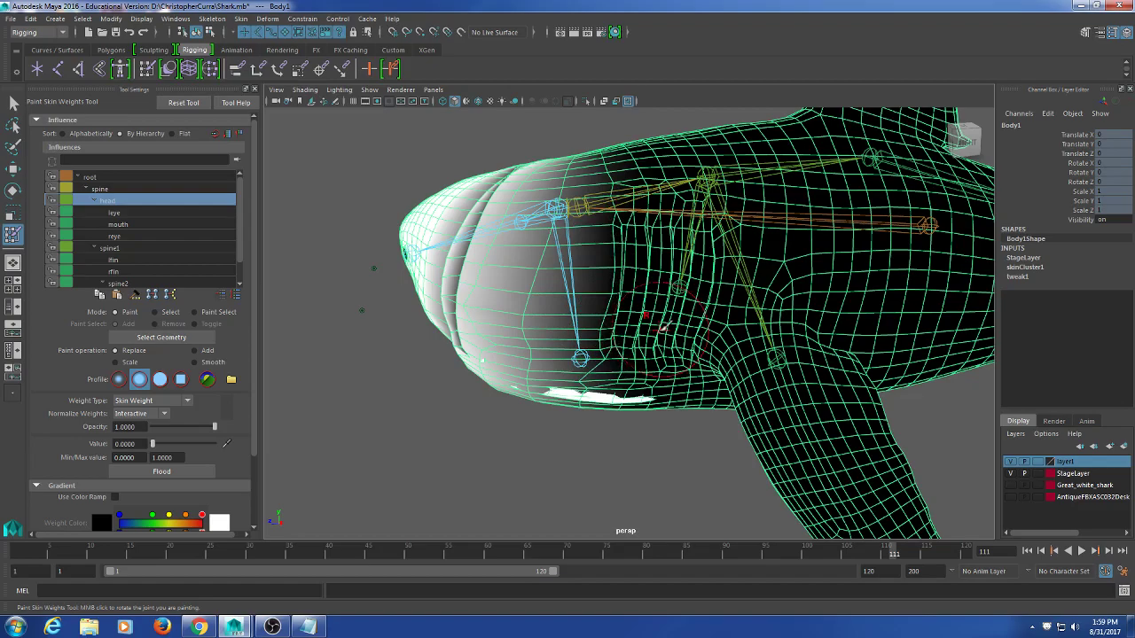
pyautogui.keyDown('alt'); pyautogui.moveTo(662, 328); pyautogui.dragTo(717, 273); pyautogui.keyUp('alt')
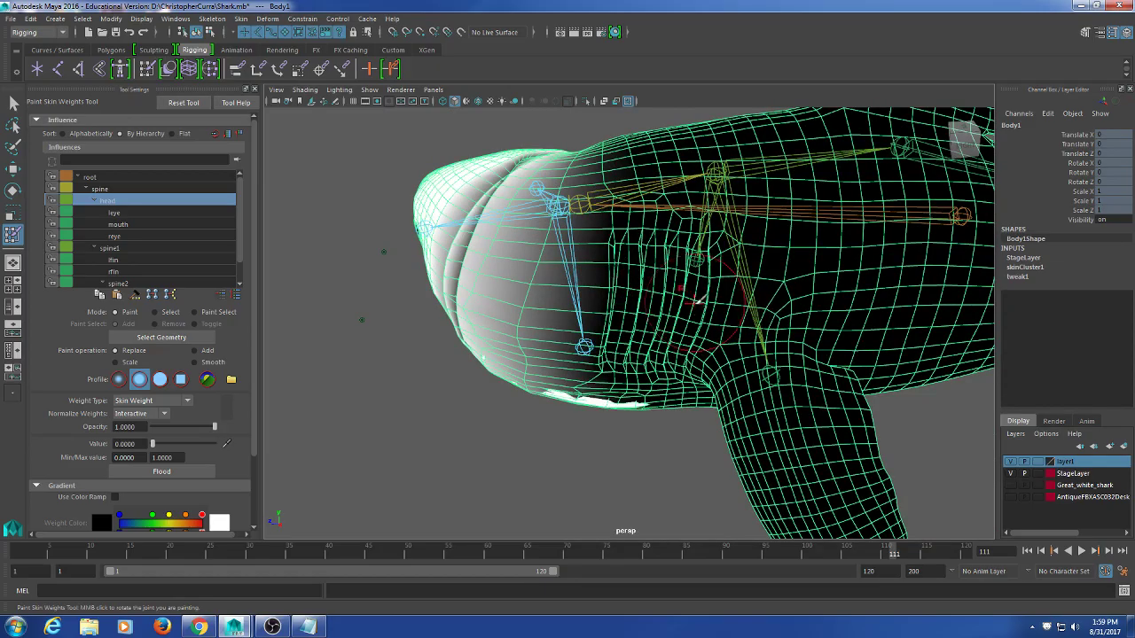
pyautogui.moveTo(698, 300)
pyautogui.keyDown('alt'); pyautogui.mouseDown()
pyautogui.moveTo(671, 324)
pyautogui.moveTo(589, 280)
pyautogui.moveTo(337, 256)
pyautogui.mouseUp(); pyautogui.keyUp('alt')
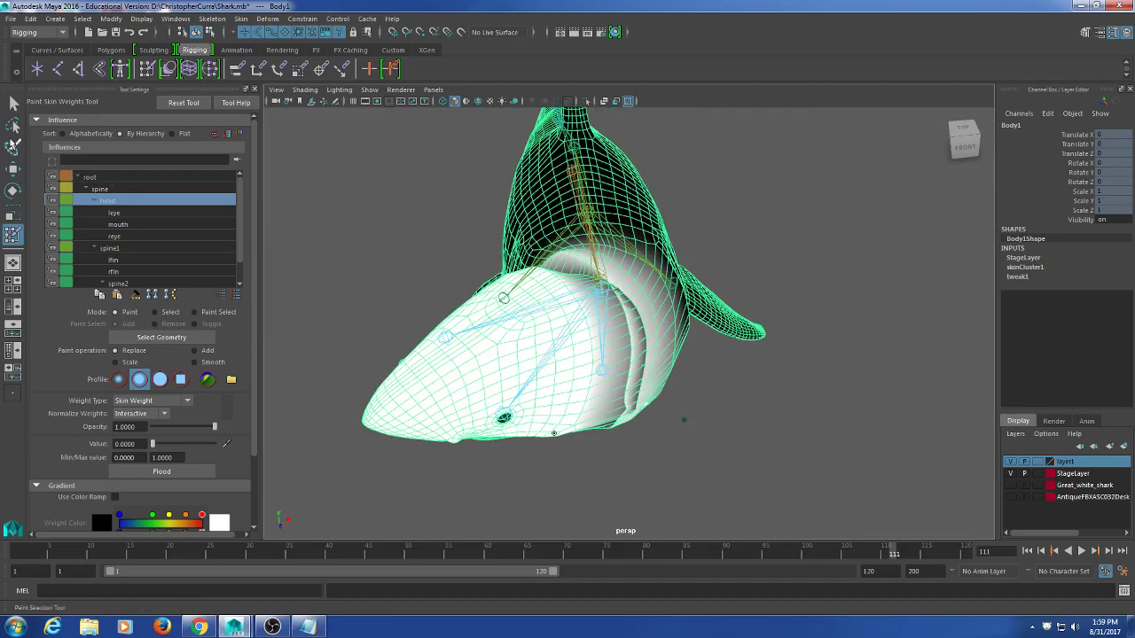
# - Leave weight painting and rotate the head joint the opposite way to about -47.5 degrees in X
pyautogui.click(14, 103)
pyautogui.click(607, 337)
pyautogui.press('e')
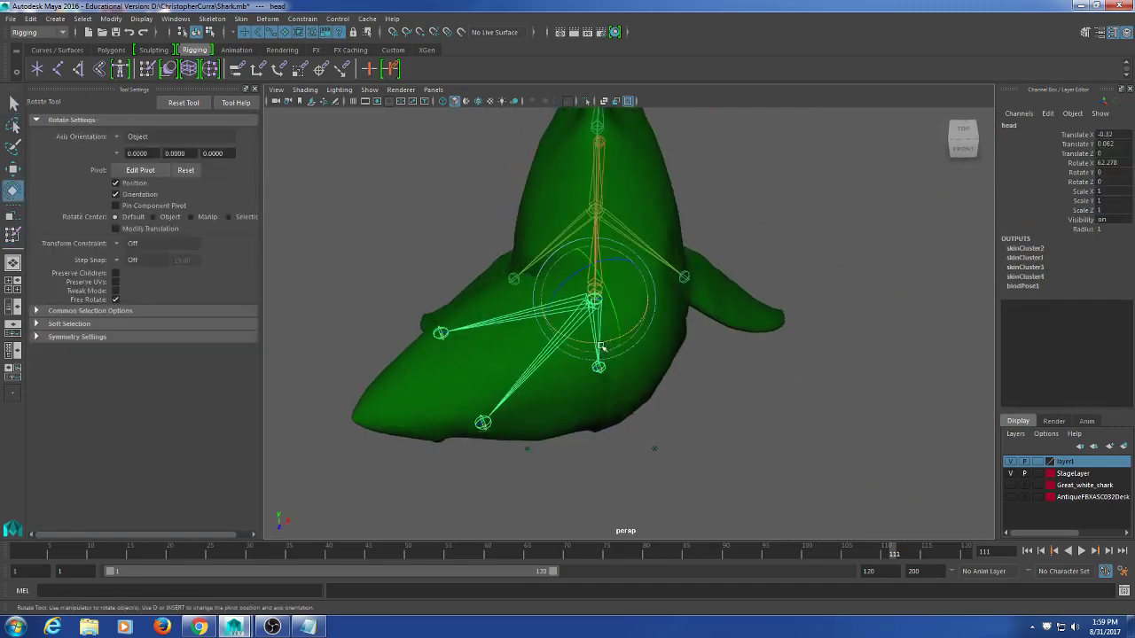
pyautogui.moveTo(570, 337)
pyautogui.mouseDown()
pyautogui.moveTo(689, 347)
pyautogui.moveTo(550, 367)
pyautogui.moveTo(597, 361)
pyautogui.moveTo(694, 385)
pyautogui.mouseUp()
# - Reselect the shark body, return to Paint Skin Weights and mirror the skin weights to the other side
pyautogui.click(710, 385)
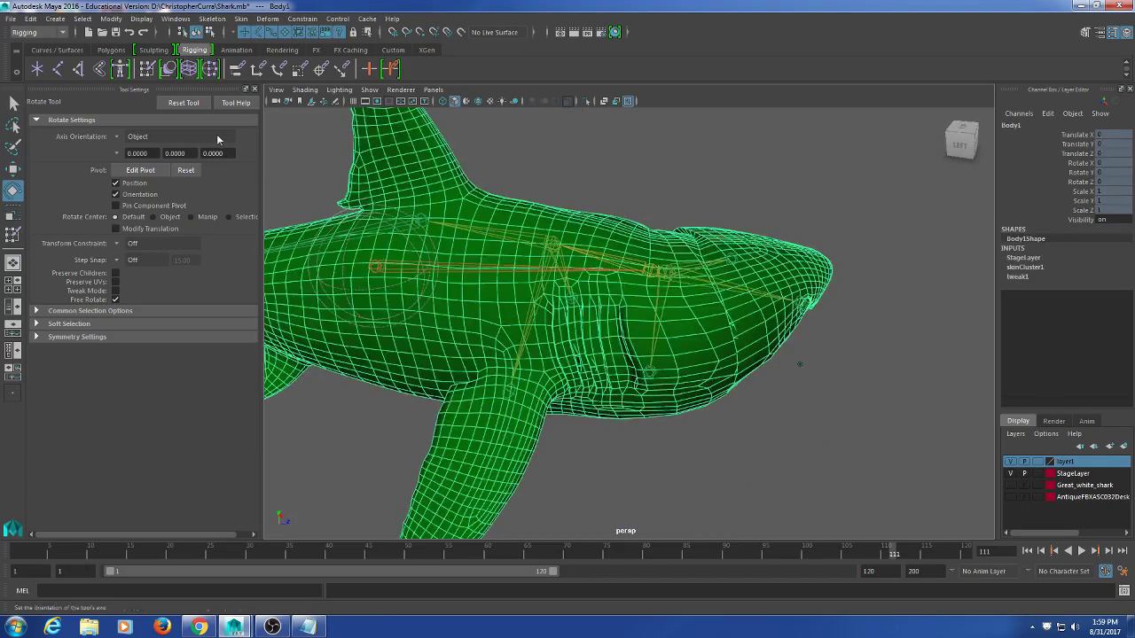
pyautogui.click(149, 71)
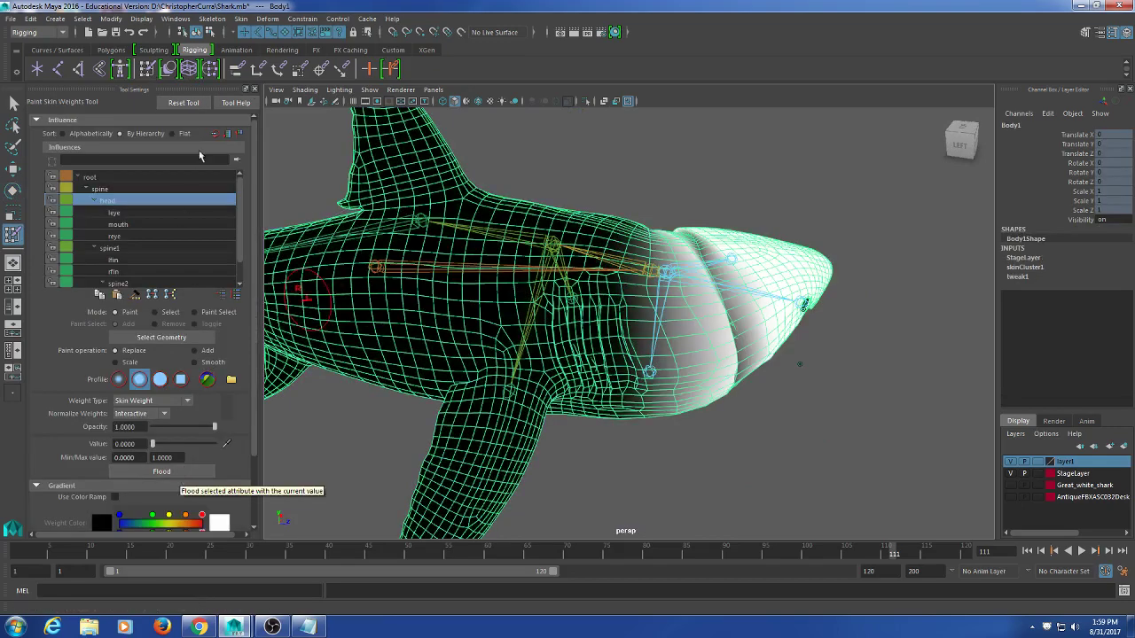
pyautogui.click(237, 19)
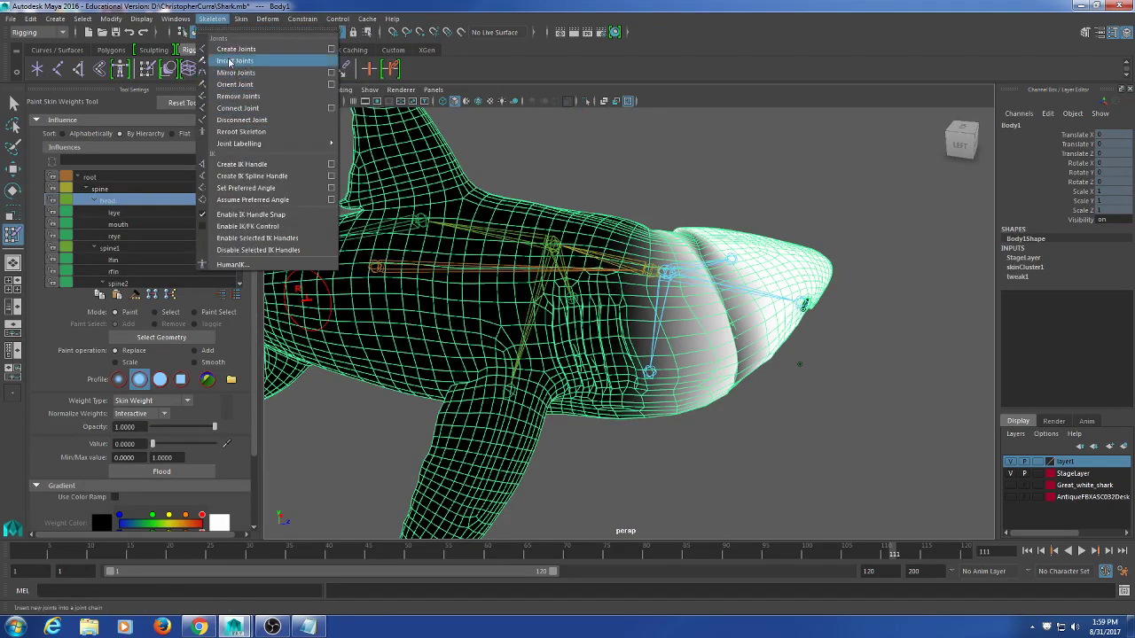
pyautogui.moveTo(240, 18)
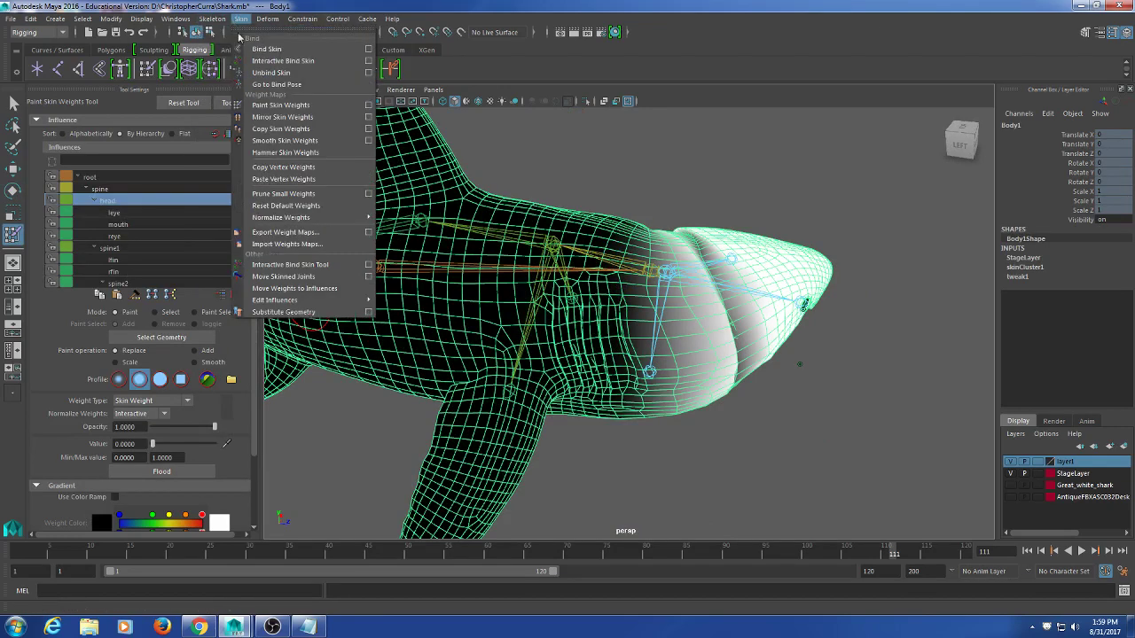
pyautogui.click(260, 117)
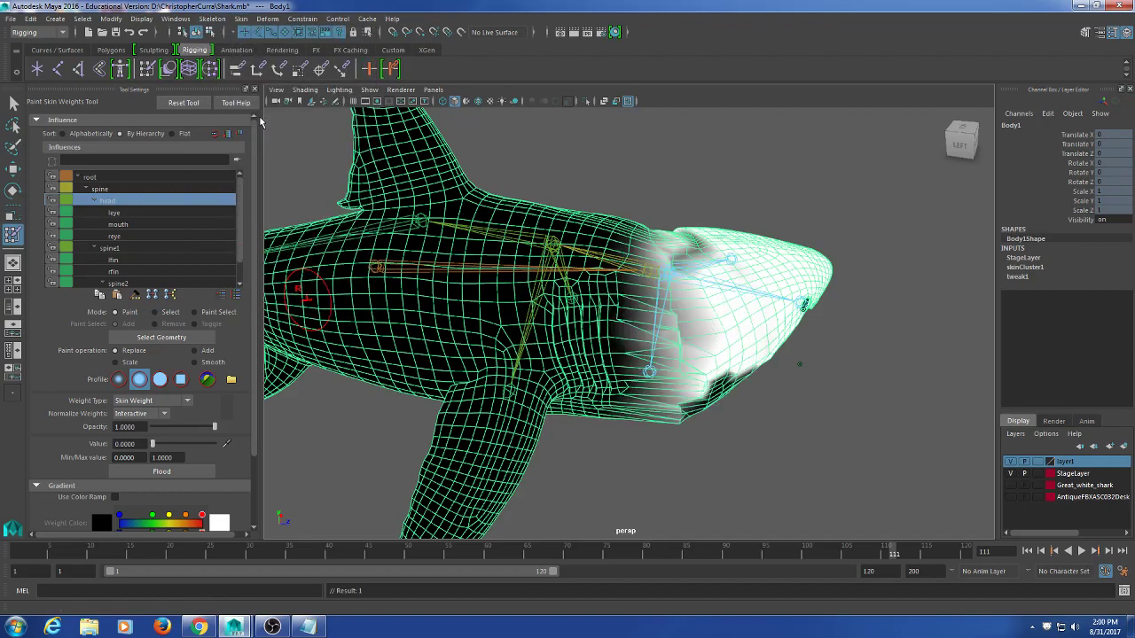
# - Clean up the mirrored side by replacing the head joint's weights with 0 around the gills
pyautogui.keyDown('alt'); pyautogui.moveTo(497, 213); pyautogui.dragTo(786, 288); pyautogui.keyUp('alt')
pyautogui.scroll(2, 681, 322)
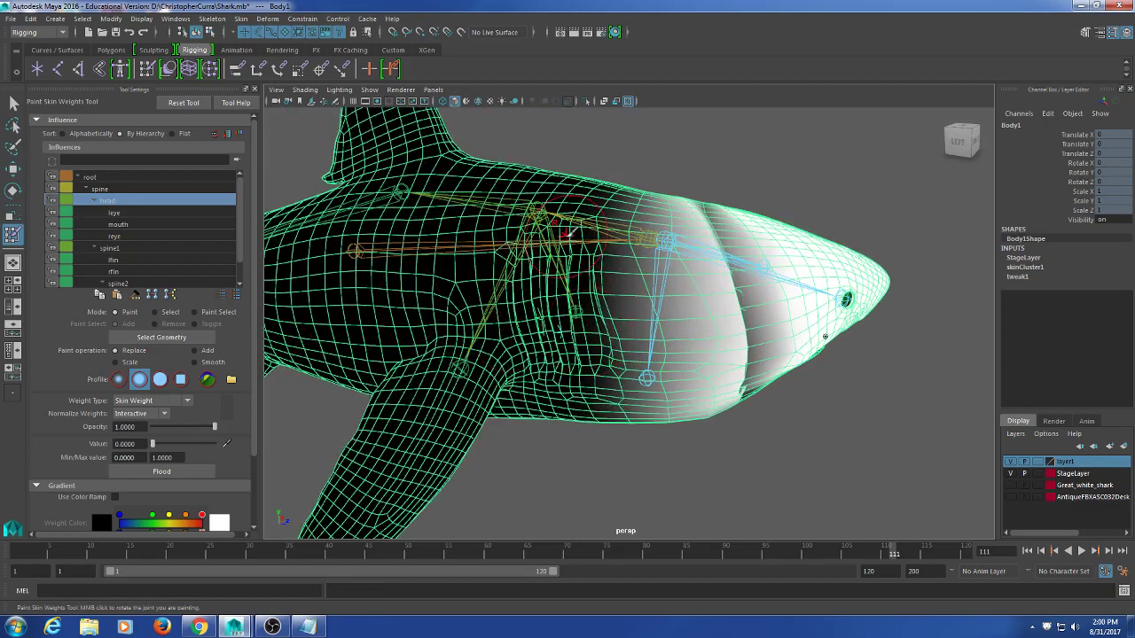
pyautogui.moveTo(564, 309)
pyautogui.mouseDown()
pyautogui.moveTo(596, 259)
pyautogui.moveTo(605, 344)
pyautogui.mouseUp()
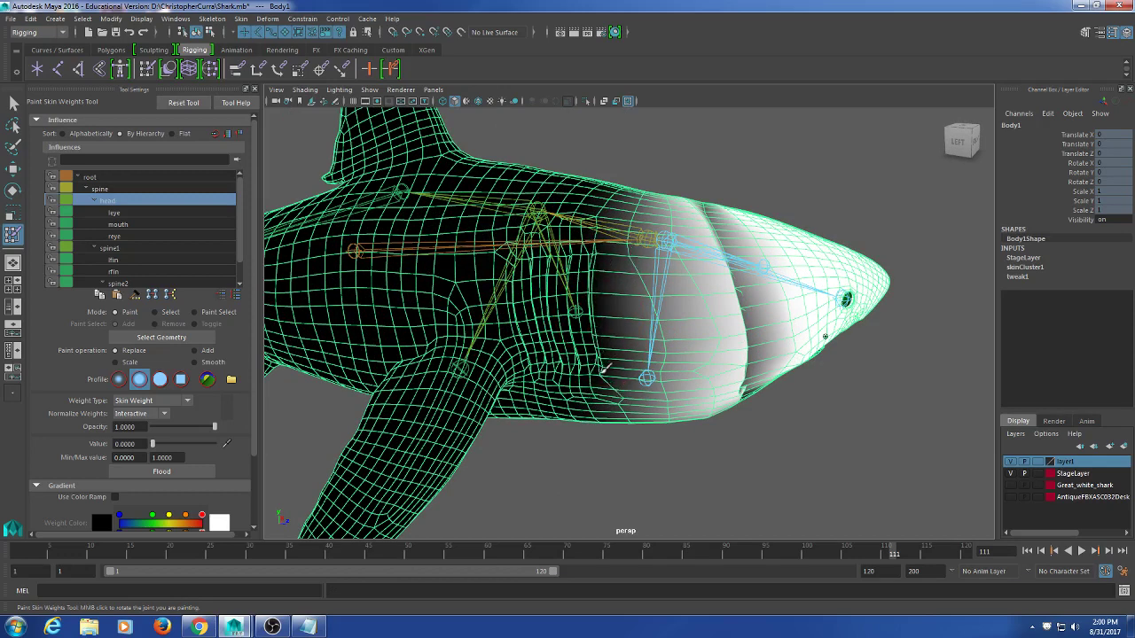
pyautogui.keyDown('alt'); pyautogui.moveTo(601, 360); pyautogui.dragTo(587, 288); pyautogui.keyUp('alt')
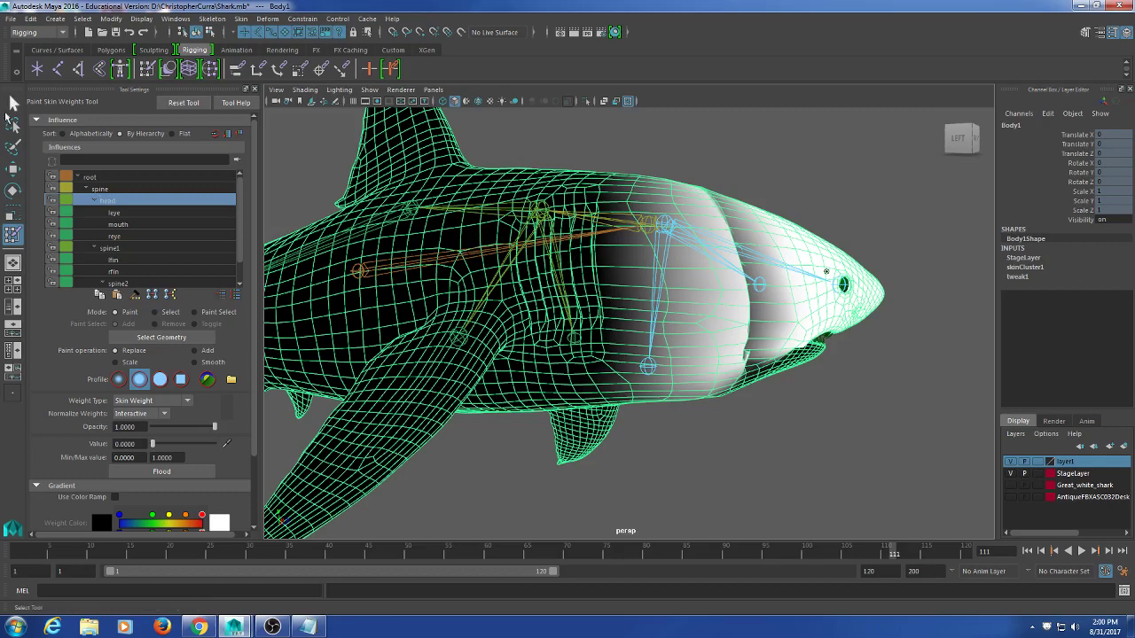
# - Leave weight painting, select the head joint and set its X rotation to 0
pyautogui.press('q')
pyautogui.click(810, 398)
pyautogui.click(818, 332)
pyautogui.keyDown('alt'); pyautogui.moveTo(818, 332); pyautogui.dragTo(797, 362); pyautogui.keyUp('alt')
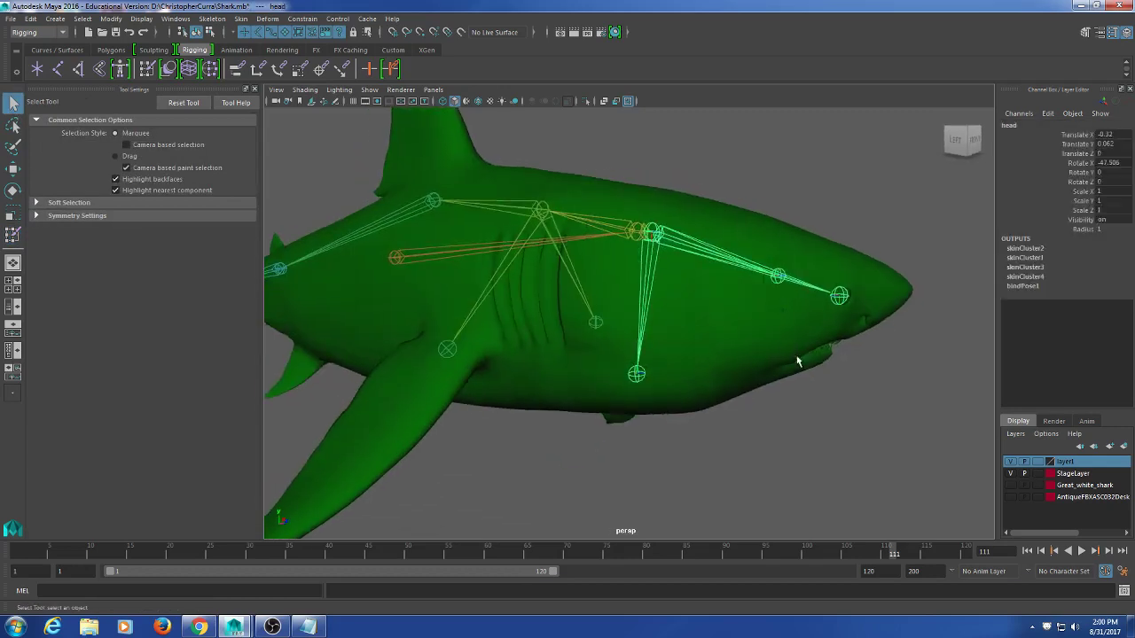
pyautogui.write('0')
pyautogui.press('Return')
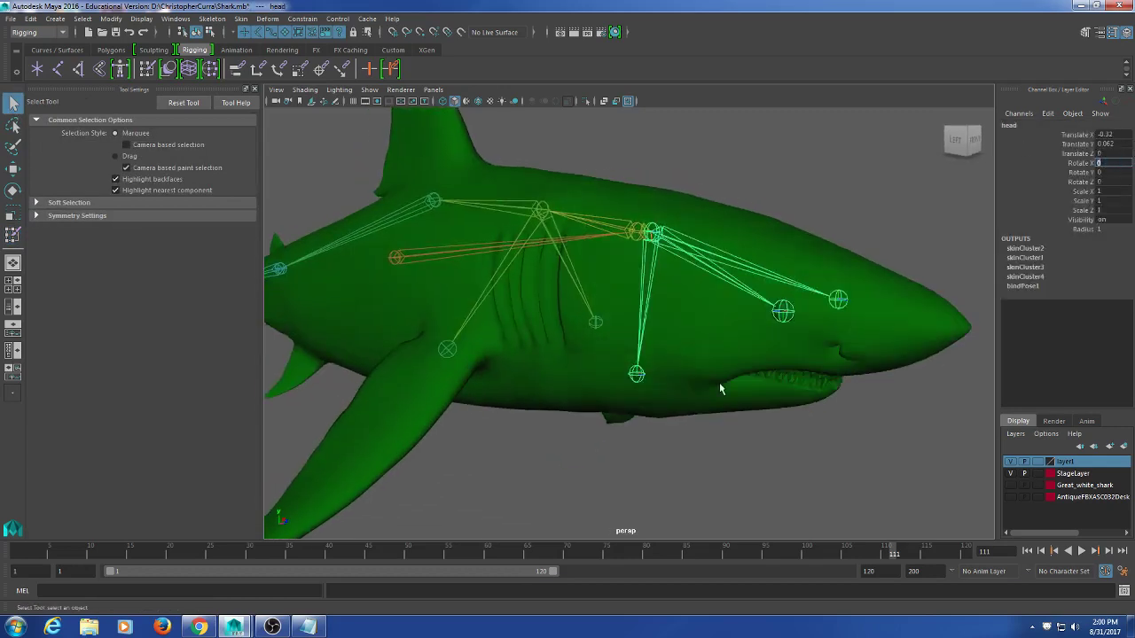
# - Activate Rotate on the head joint and check the straightened head from both sides of the shark
pyautogui.scroll(-5, 722, 386)
pyautogui.moveTo(724, 381)
pyautogui.keyDown('alt'); pyautogui.mouseDown()
pyautogui.moveTo(678, 364)
pyautogui.moveTo(712, 375)
pyautogui.moveTo(712, 362)
pyautogui.mouseUp(); pyautogui.keyUp('alt')
pyautogui.press('e')
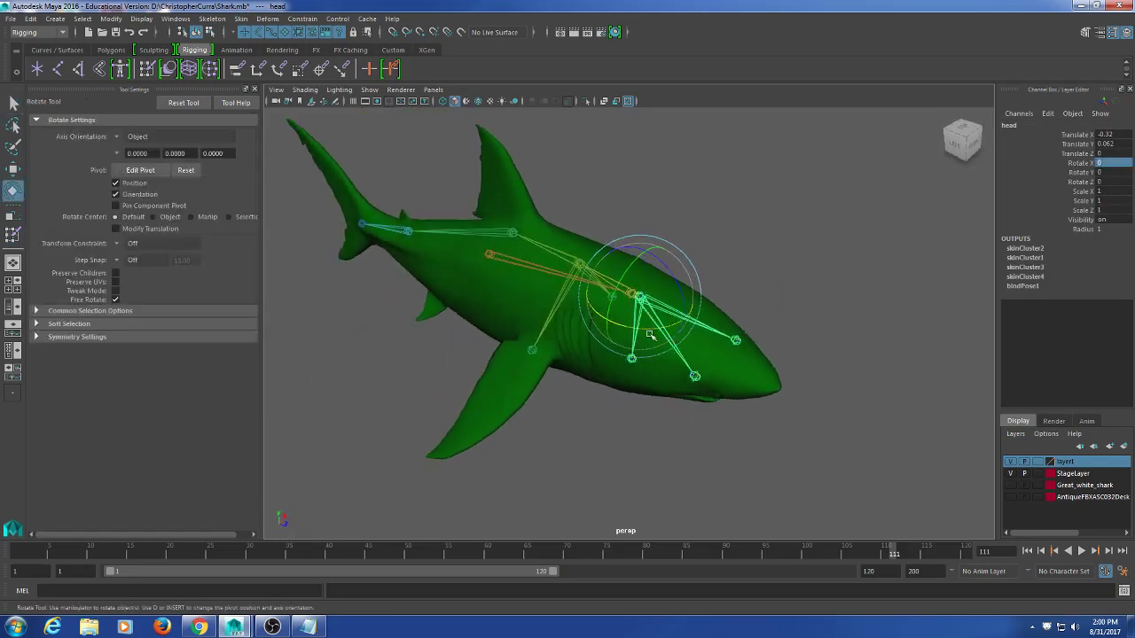
pyautogui.moveTo(650, 335); pyautogui.dragTo(692, 410)
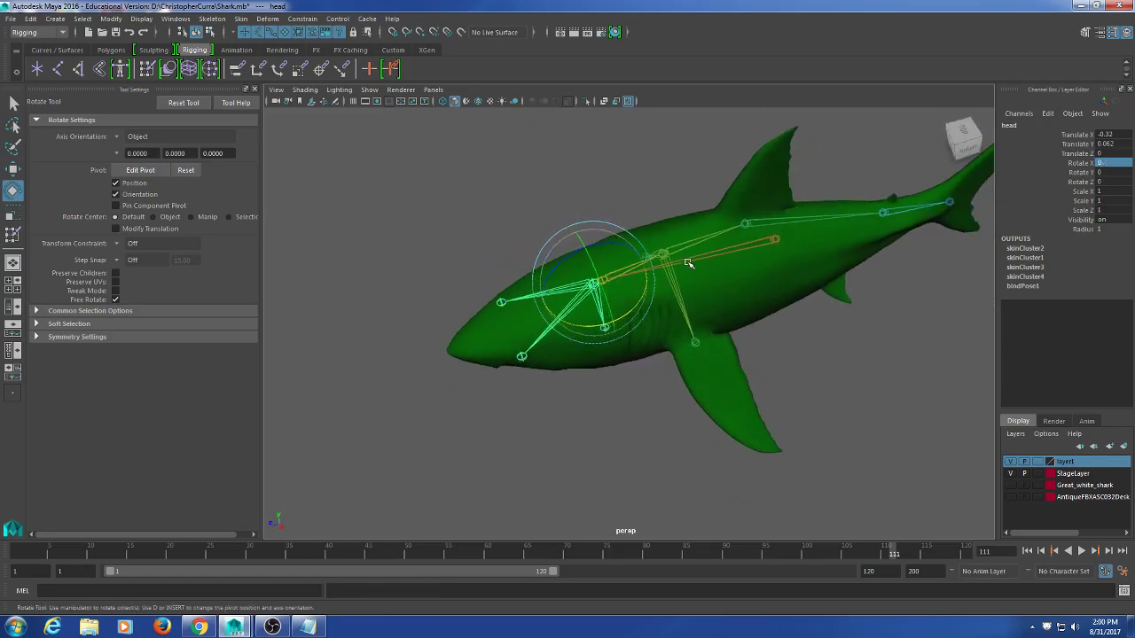
pyautogui.click(640, 160)
# - Rotate the spine1 joint to bend the rear body sideways and select the body mesh around the torn gill area
pyautogui.keyDown('alt'); pyautogui.moveTo(680, 264); pyautogui.dragTo(692, 255); pyautogui.keyUp('alt')
pyautogui.scroll(3, 694, 256)
pyautogui.click(706, 224)
pyautogui.keyDown('alt'); pyautogui.moveTo(727, 234); pyautogui.dragTo(689, 263, button='middle'); pyautogui.keyUp('alt')
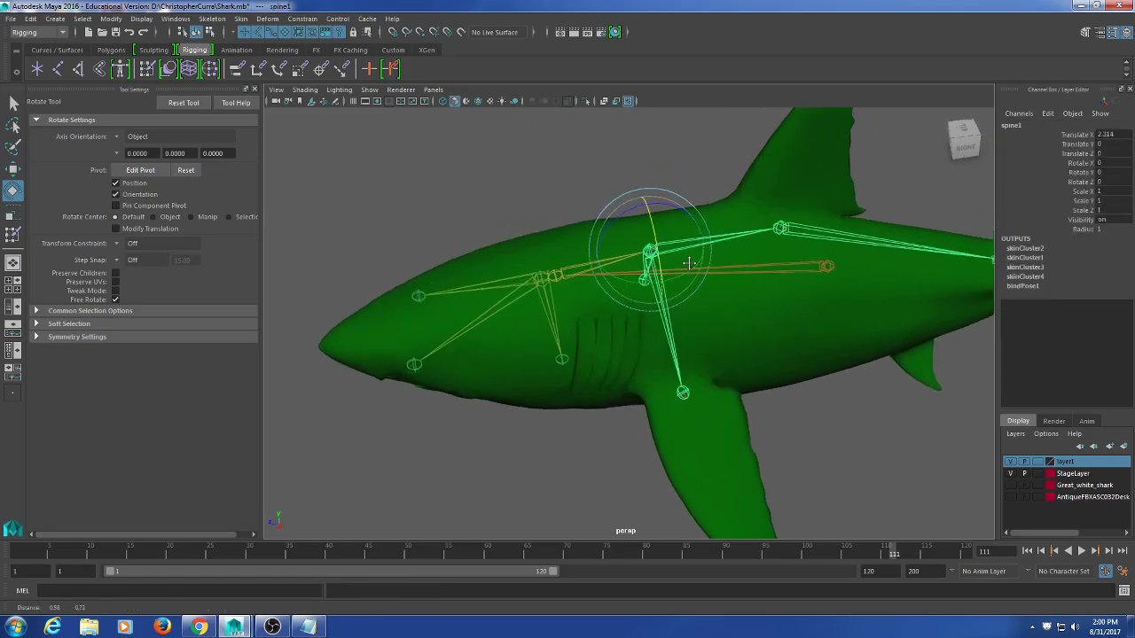
pyautogui.moveTo(689, 263); pyautogui.dragTo(720, 271)
pyautogui.click(672, 385)
pyautogui.scroll(5, 663, 400)
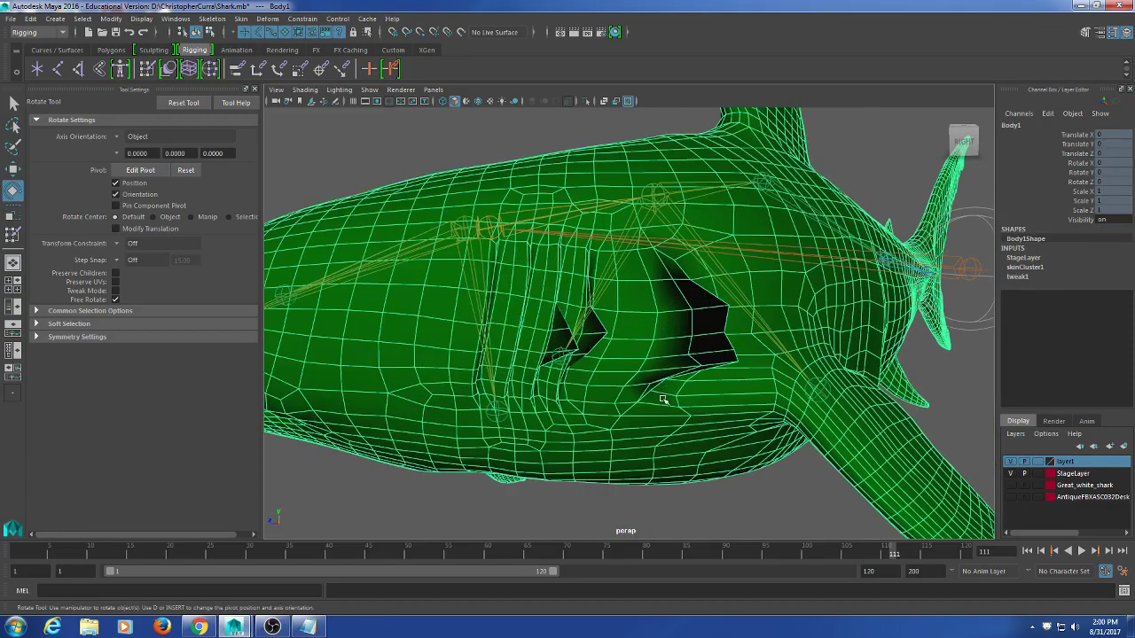
# - Open skin weight painting on the body and replace the spine1 joint's weights with 0 around the torn gill area
pyautogui.click(148, 71)
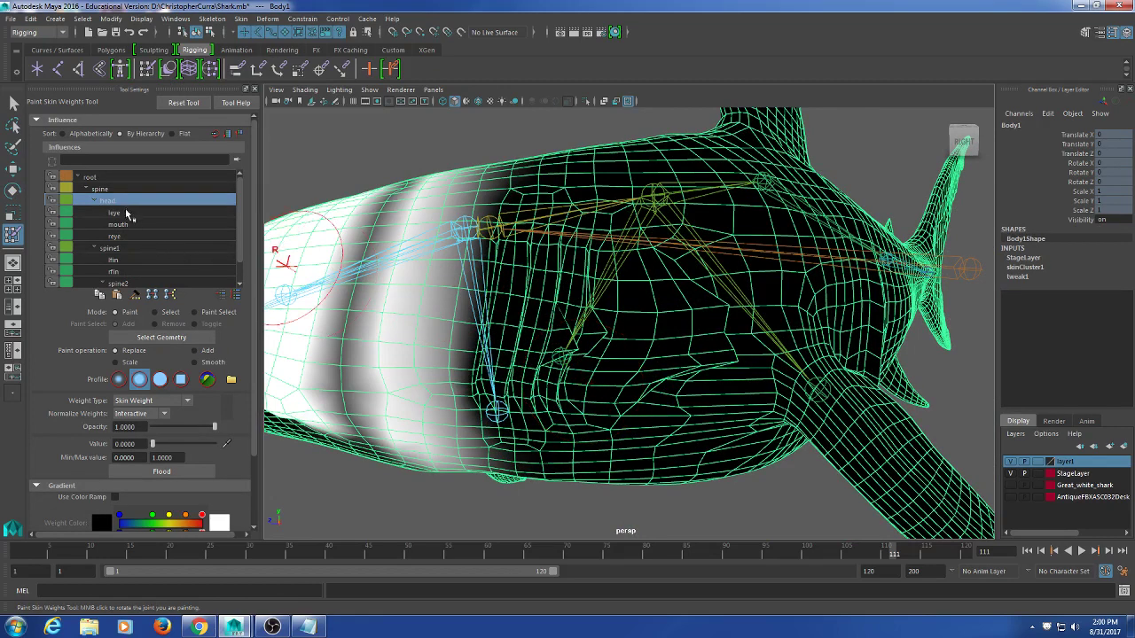
pyautogui.click(131, 248)
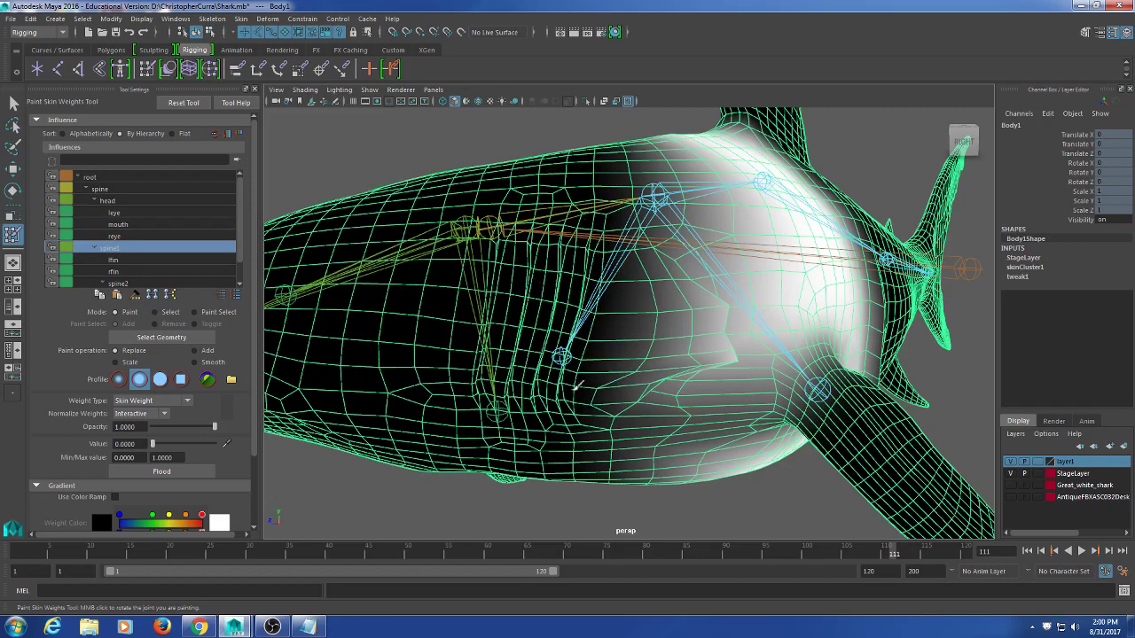
pyautogui.hotkey('ctrl', 'z')
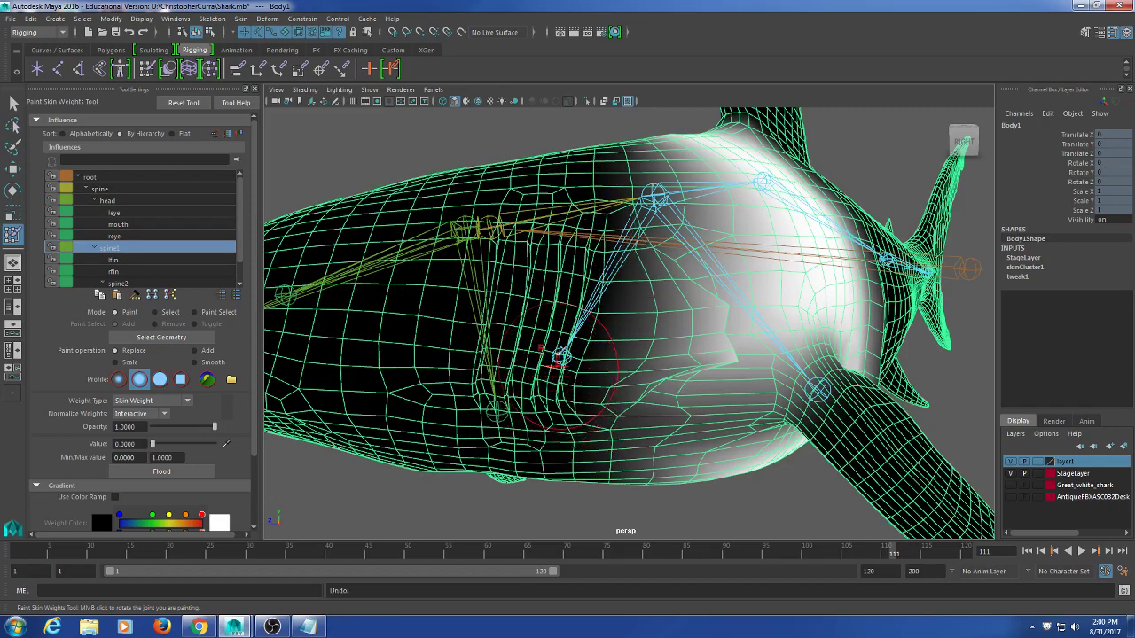
pyautogui.moveTo(566, 262)
pyautogui.mouseDown()
pyautogui.moveTo(576, 347)
pyautogui.moveTo(609, 237)
pyautogui.moveTo(573, 363)
pyautogui.moveTo(578, 391)
pyautogui.mouseUp()
pyautogui.hotkey('ctrl', 'z')
pyautogui.moveTo(567, 266); pyautogui.dragTo(579, 271)
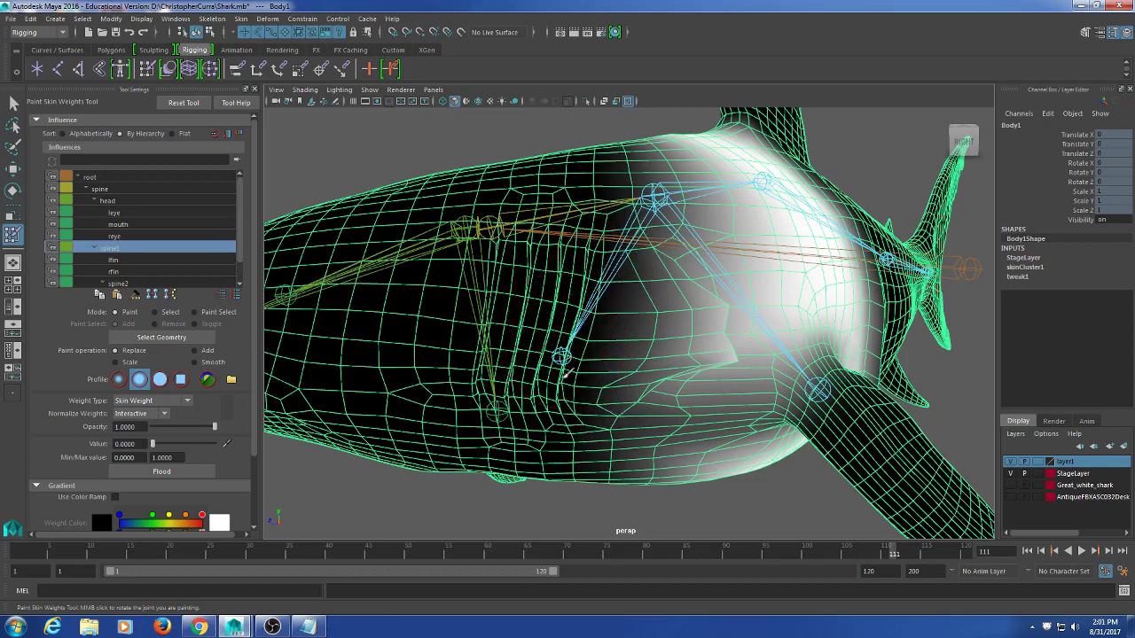
pyautogui.moveTo(564, 377); pyautogui.dragTo(574, 386)
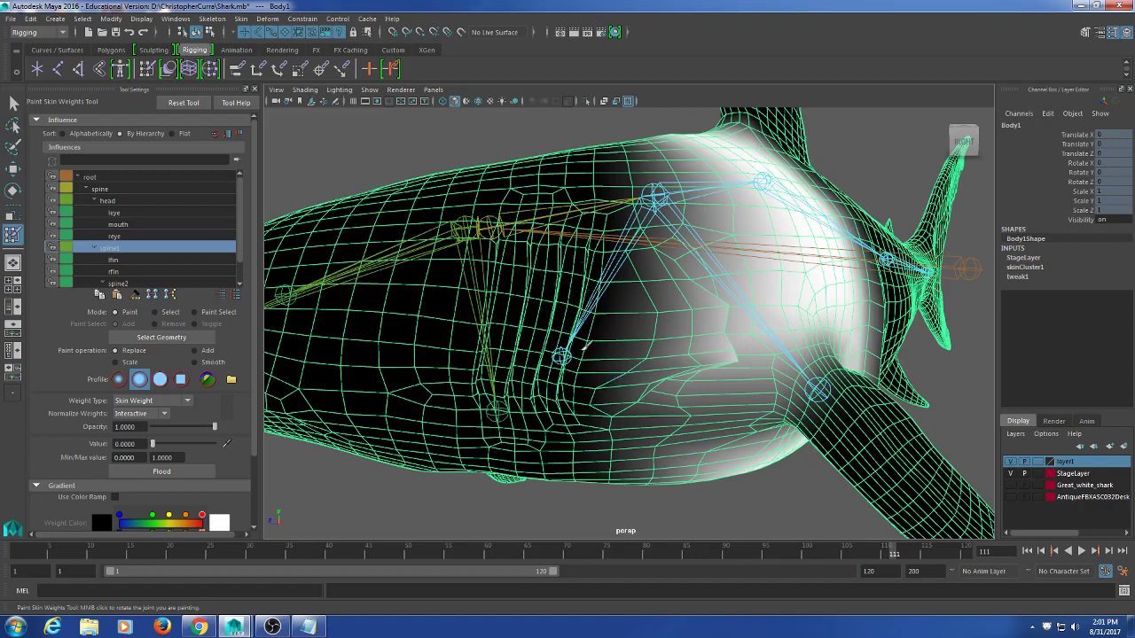
pyautogui.moveTo(584, 348); pyautogui.dragTo(563, 379)
# - Reselect the body for weight painting and replace spine1's weights with 0 over the gills on the shark's opposite side
pyautogui.scroll(-5, 582, 270)
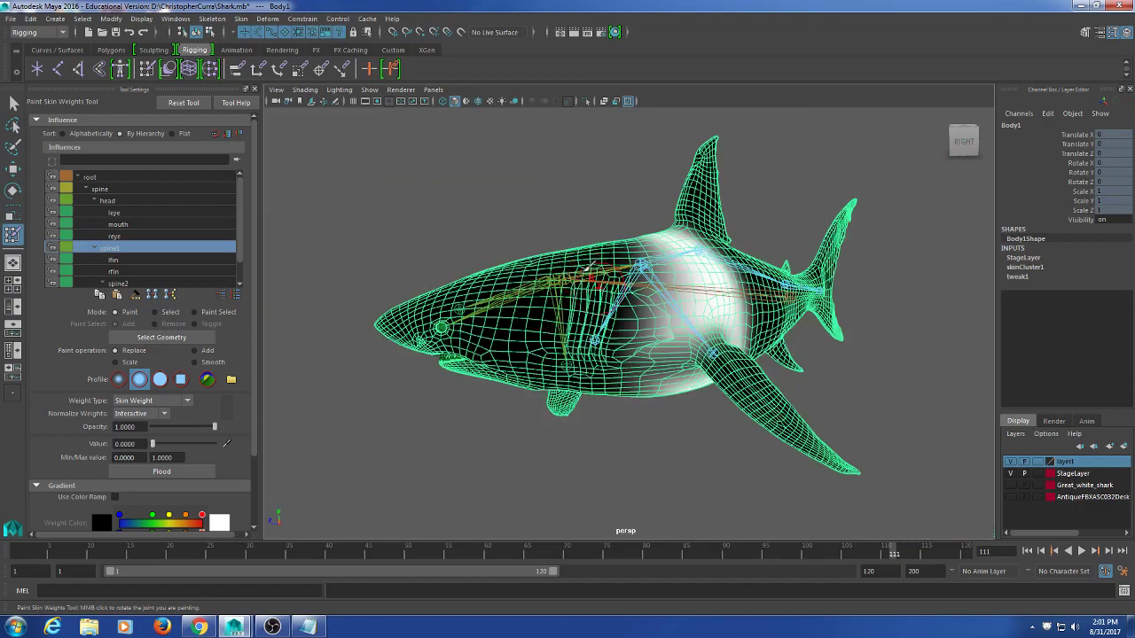
pyautogui.keyDown('alt'); pyautogui.moveTo(534, 316); pyautogui.dragTo(700, 352); pyautogui.keyUp('alt')
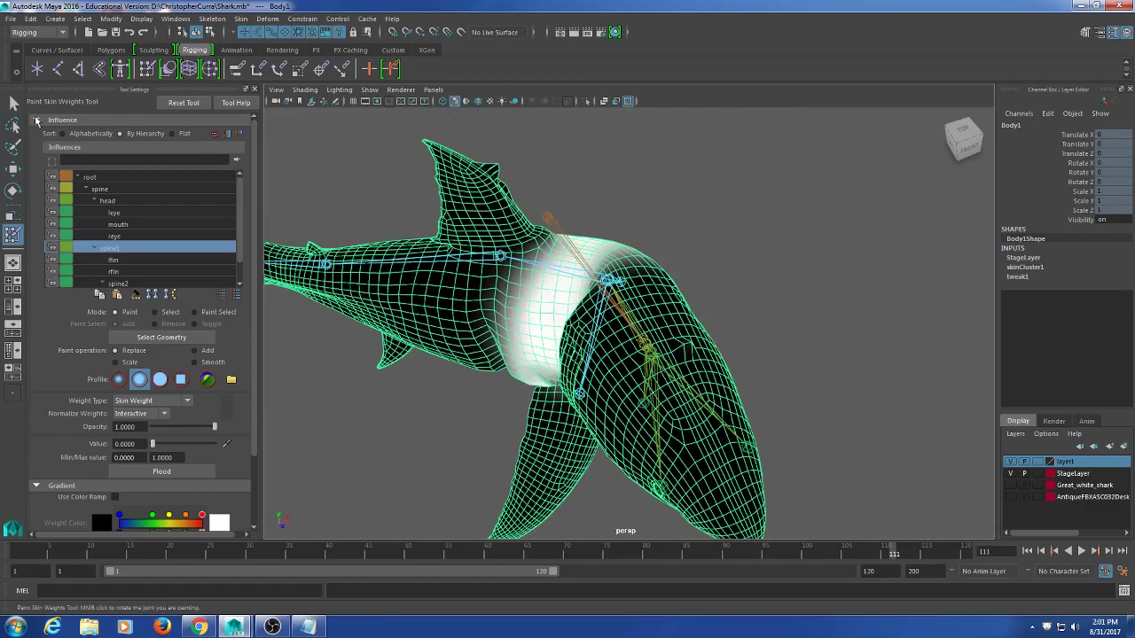
pyautogui.press('q')
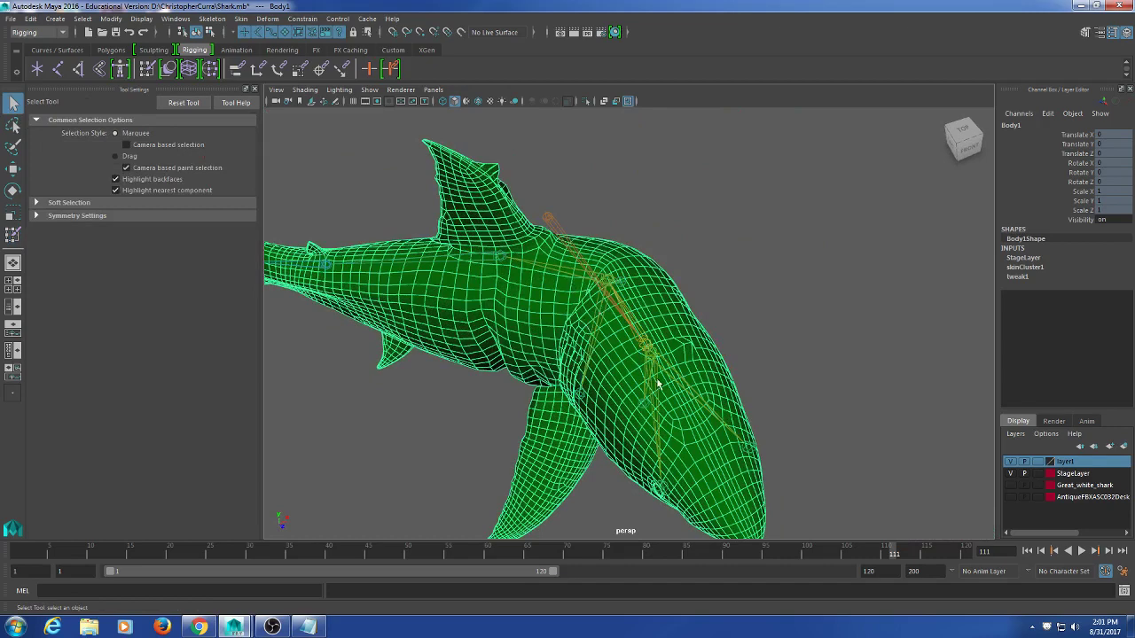
pyautogui.moveTo(665, 320)
pyautogui.keyDown('alt'); pyautogui.mouseDown()
pyautogui.moveTo(661, 373)
pyautogui.moveTo(674, 358)
pyautogui.moveTo(626, 328)
pyautogui.moveTo(451, 329)
pyautogui.moveTo(526, 392)
pyautogui.moveTo(483, 301)
pyautogui.mouseUp(); pyautogui.keyUp('alt')
pyautogui.press('e')
pyautogui.click(521, 371)
pyautogui.click(148, 69)
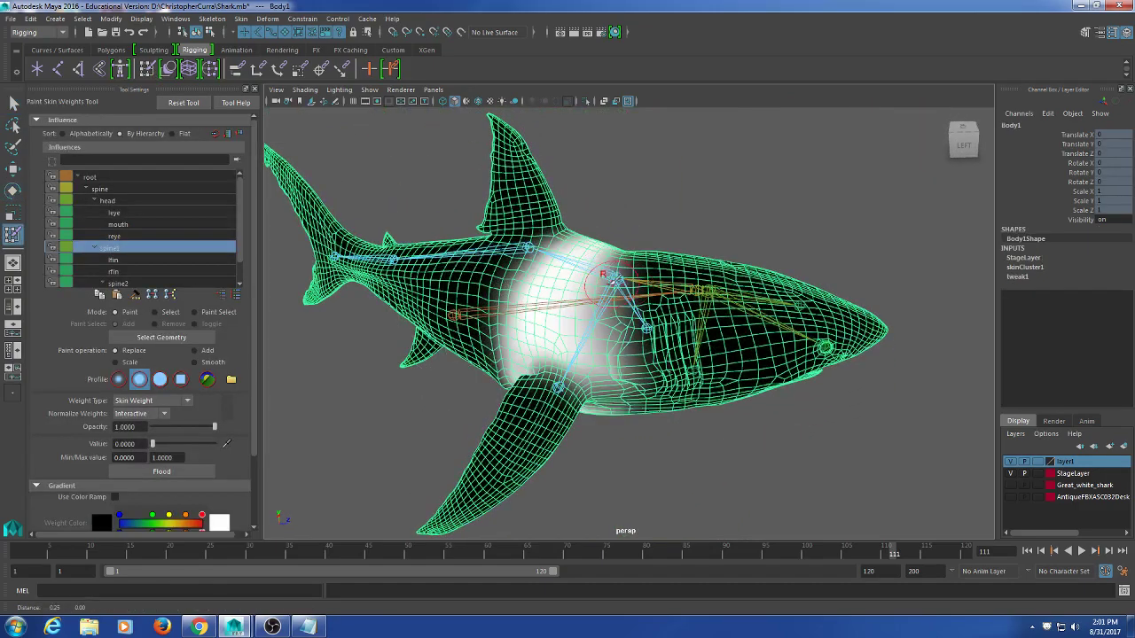
pyautogui.scroll(10, 514, 282)
pyautogui.moveTo(516, 282)
pyautogui.keyDown('alt'); pyautogui.mouseDown()
pyautogui.moveTo(561, 315)
pyautogui.moveTo(557, 303)
pyautogui.mouseUp(); pyautogui.keyUp('alt')
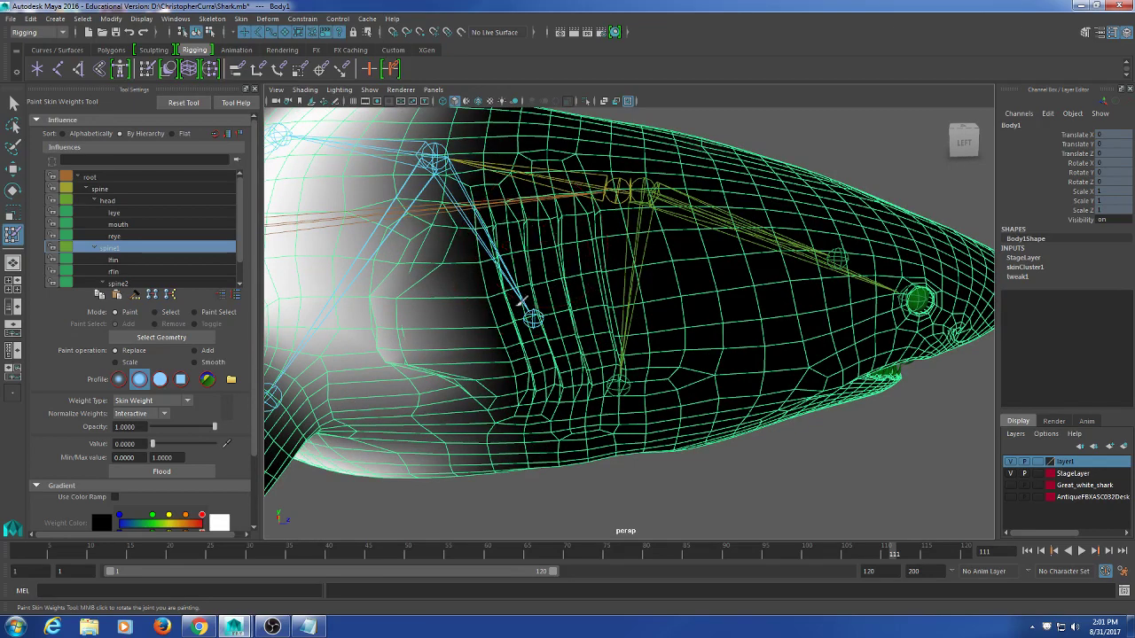
# - Leave weight painting and deselect the body to check the shaded surface behind the gills
pyautogui.scroll(-5, 529, 321)
pyautogui.keyDown('alt'); pyautogui.moveTo(529, 321); pyautogui.dragTo(606, 366); pyautogui.keyUp('alt')
pyautogui.scroll(2, 605, 367)
pyautogui.scroll(2, 612, 358)
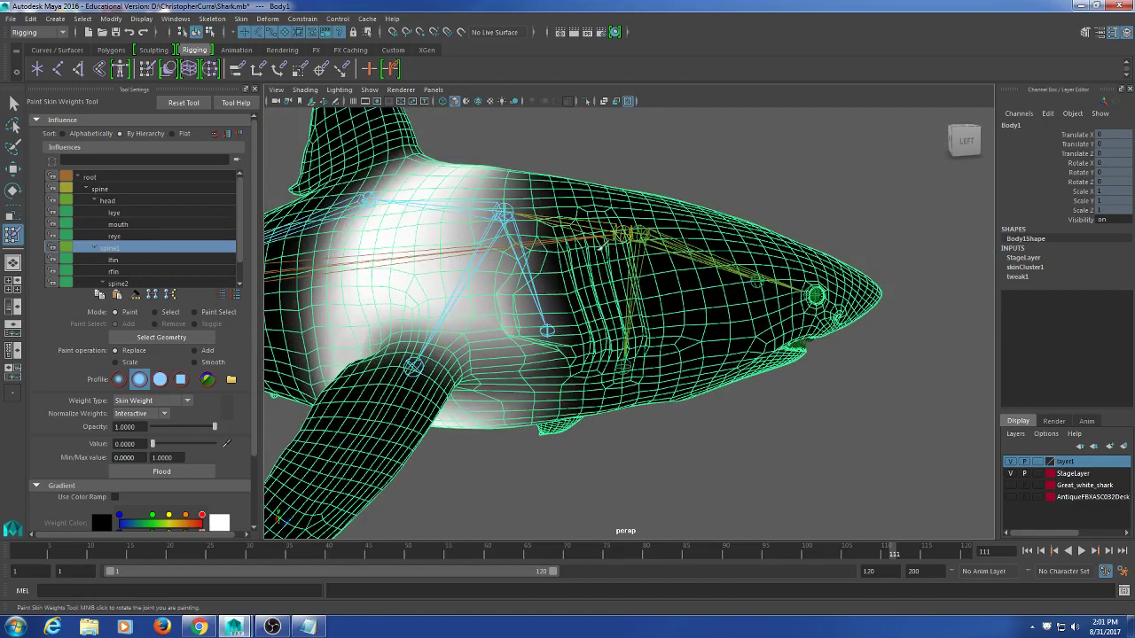
pyautogui.click(11, 102)
pyautogui.click(719, 450)
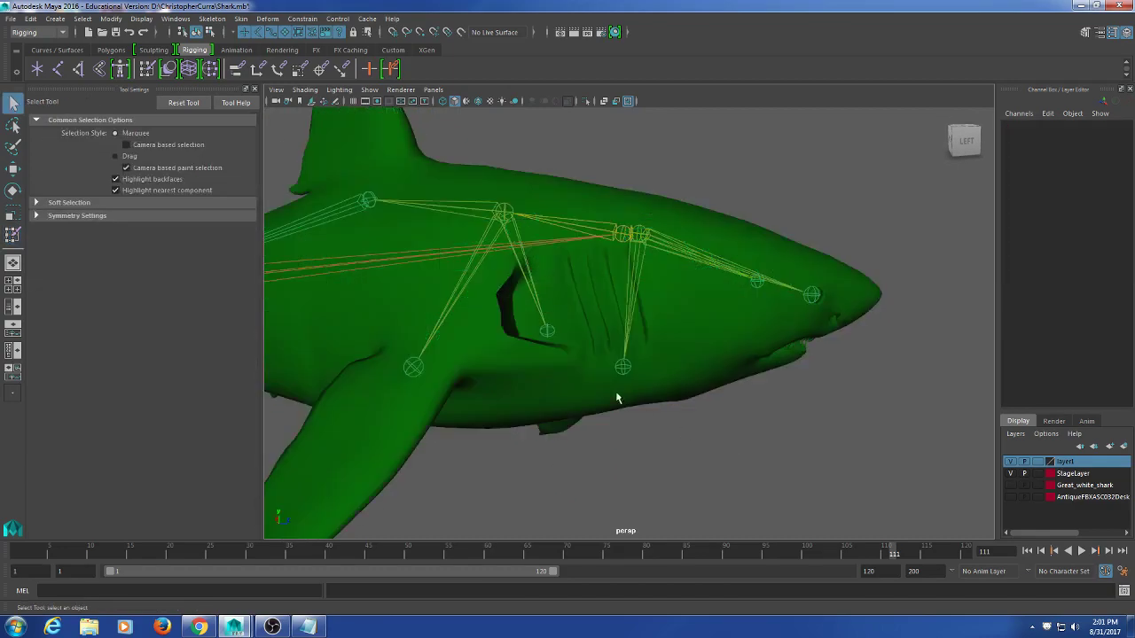
# - Resume weight painting on the body and remove the leftover spine1 influence along and below the rearmost gill using value 0
pyautogui.moveTo(615, 391)
pyautogui.keyDown('alt'); pyautogui.mouseDown()
pyautogui.moveTo(494, 356)
pyautogui.moveTo(531, 373)
pyautogui.mouseUp(); pyautogui.keyUp('alt')
pyautogui.click(523, 368)
pyautogui.click(148, 70)
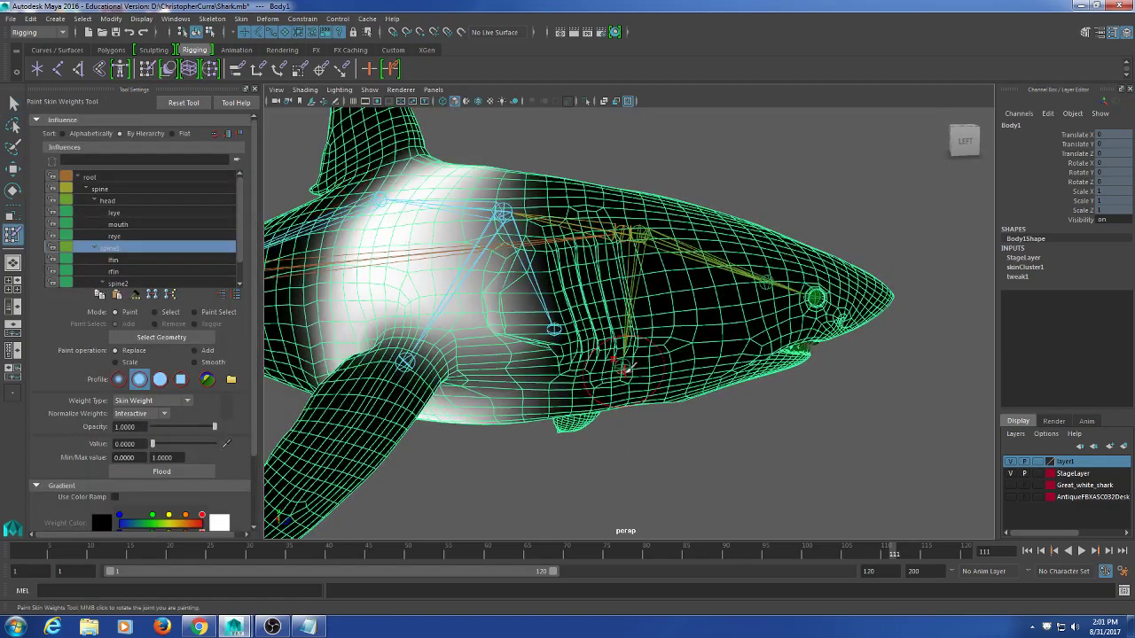
pyautogui.moveTo(541, 235); pyautogui.dragTo(534, 282, button='middle')
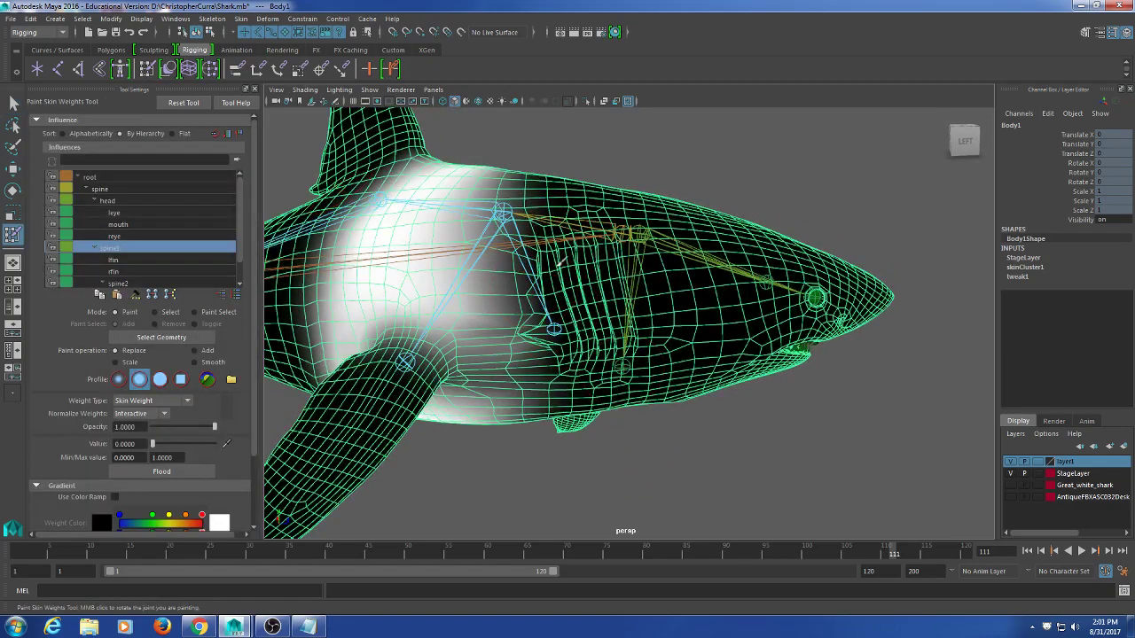
pyautogui.moveTo(559, 264); pyautogui.dragTo(545, 318)
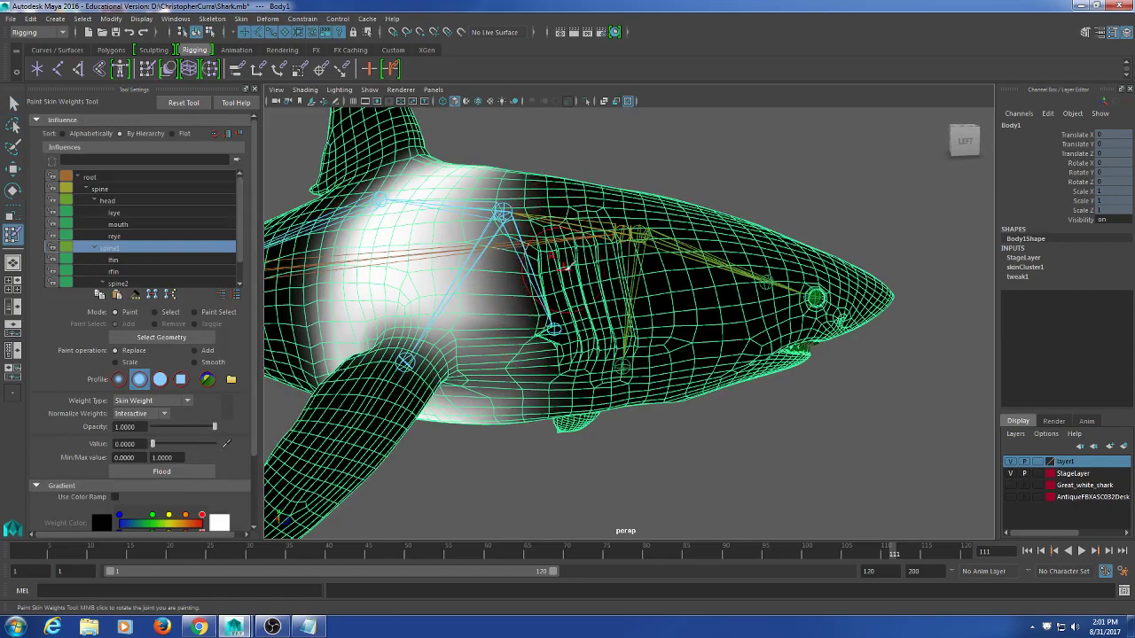
pyautogui.moveTo(535, 260); pyautogui.dragTo(545, 335)
pyautogui.moveTo(555, 293)
pyautogui.mouseDown()
pyautogui.moveTo(541, 344)
pyautogui.moveTo(598, 208)
pyautogui.mouseUp()
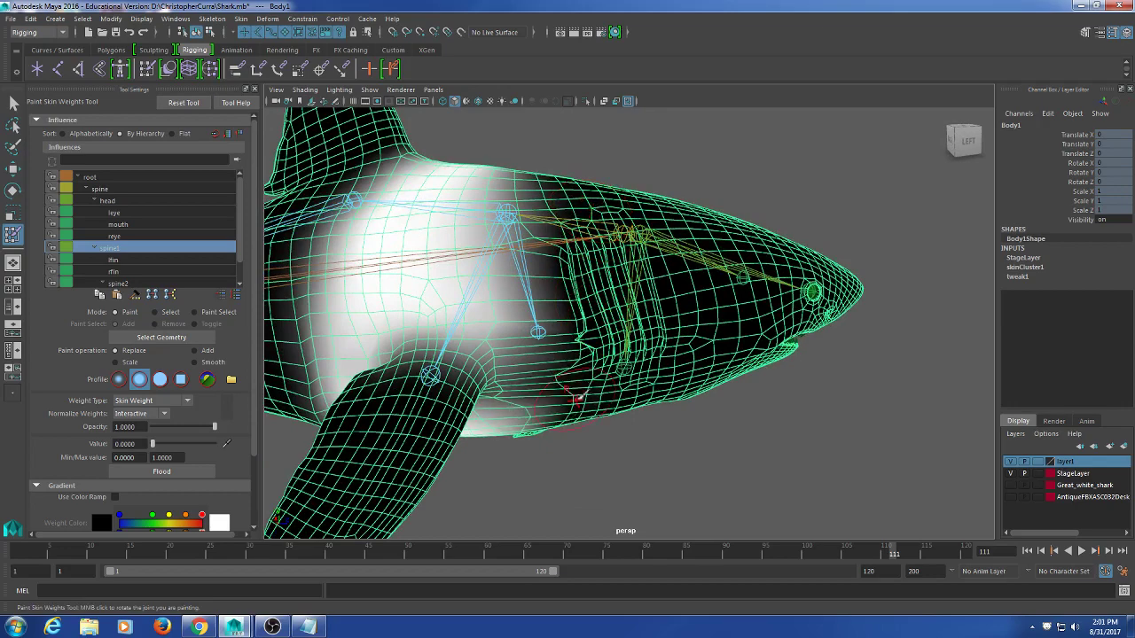
pyautogui.keyDown('alt'); pyautogui.moveTo(554, 417); pyautogui.dragTo(580, 346); pyautogui.keyUp('alt')
pyautogui.moveTo(571, 284)
pyautogui.keyDown('alt'); pyautogui.mouseDown()
pyautogui.moveTo(543, 357)
pyautogui.moveTo(563, 302)
pyautogui.moveTo(555, 263)
pyautogui.mouseUp(); pyautogui.keyUp('alt')
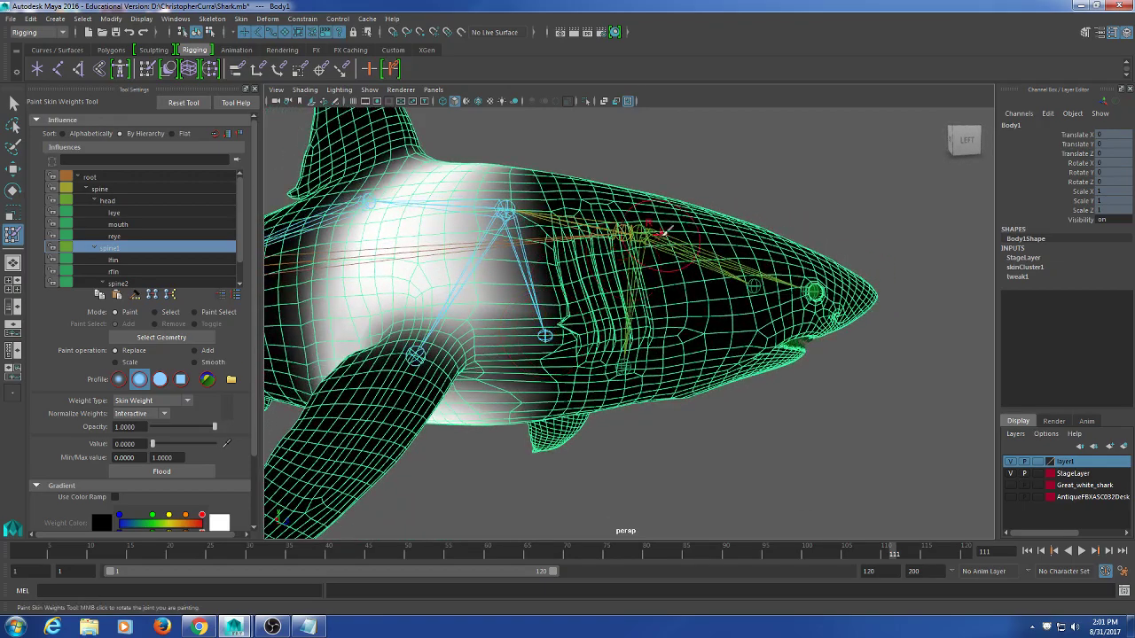
pyautogui.moveTo(545, 330)
pyautogui.keyDown('alt'); pyautogui.mouseDown()
pyautogui.moveTo(471, 260)
pyautogui.moveTo(413, 256)
pyautogui.moveTo(430, 276)
pyautogui.moveTo(674, 191)
pyautogui.mouseUp(); pyautogui.keyUp('alt')
# - Exit weight painting and clear the selection to inspect the cleaned gills in plain shading
pyautogui.press('q')
pyautogui.click(711, 179)
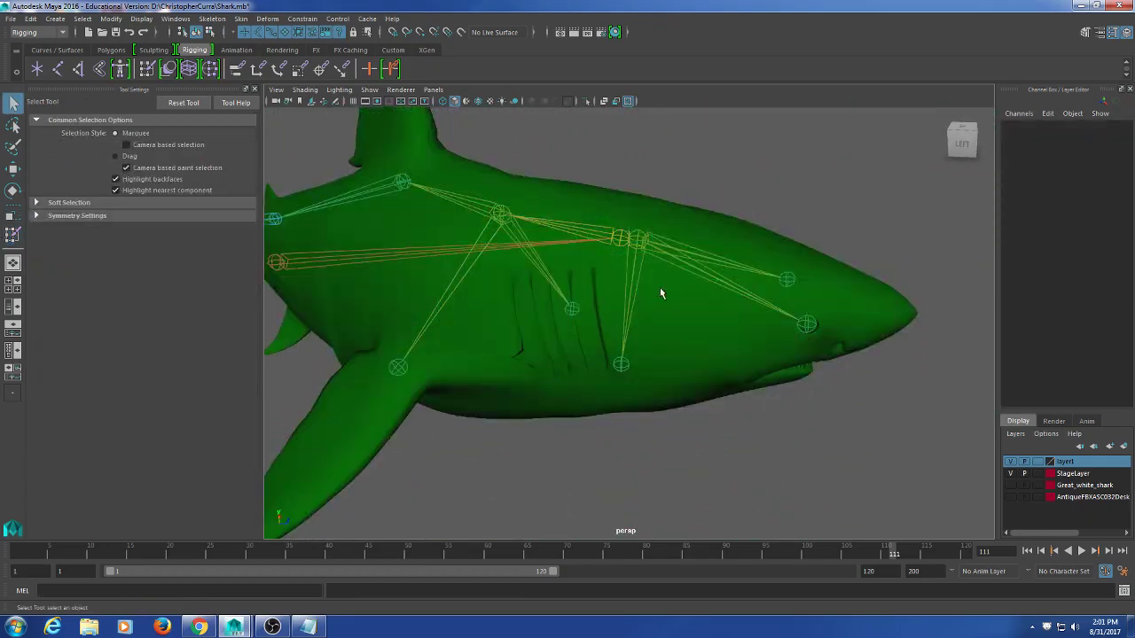
pyautogui.keyDown('alt'); pyautogui.moveTo(604, 344); pyautogui.dragTo(602, 329); pyautogui.keyUp('alt')
# - Paint the body's weights for the spine joint with Replace at value 1 over the rear gill and the skin behind it
pyautogui.click(466, 248)
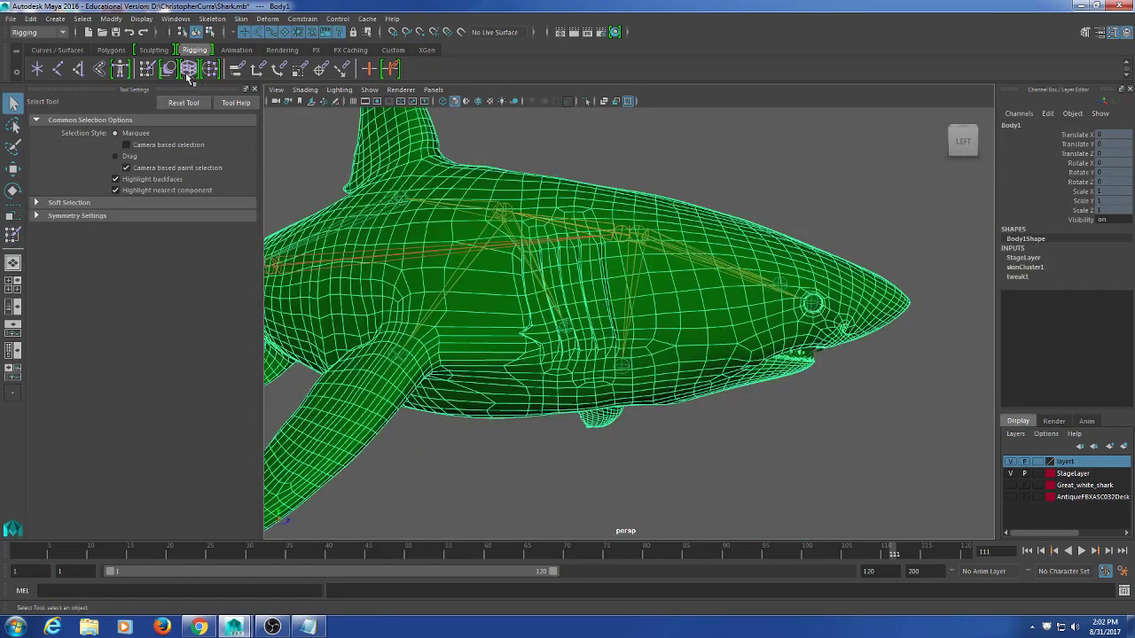
pyautogui.click(149, 71)
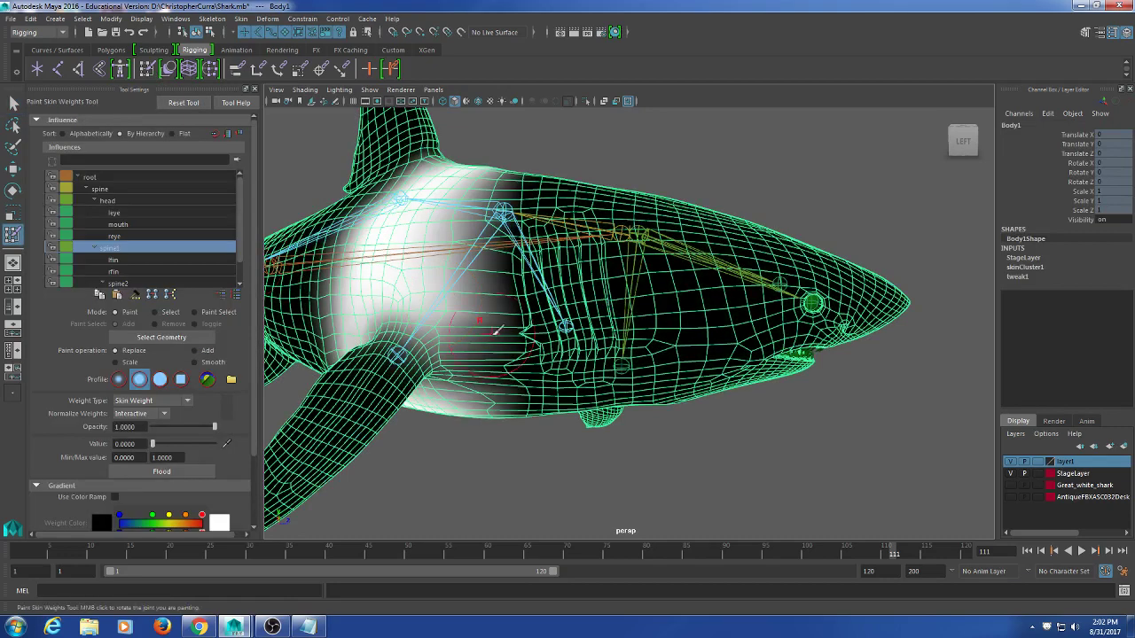
pyautogui.click(126, 190)
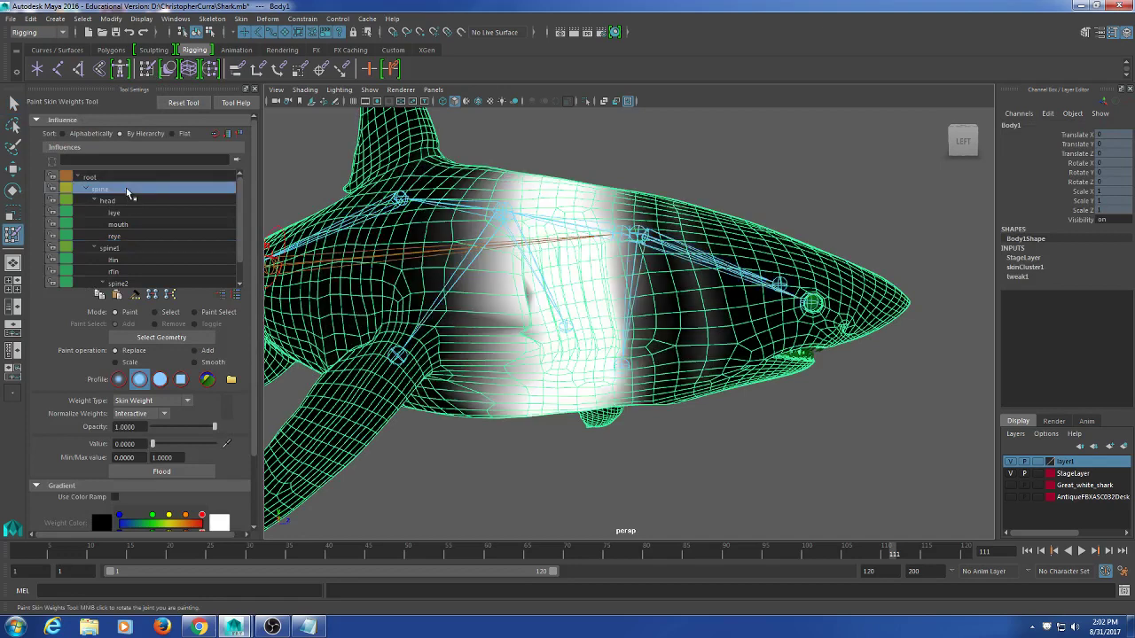
pyautogui.moveTo(542, 326)
pyautogui.mouseDown()
pyautogui.moveTo(537, 311)
pyautogui.moveTo(550, 297)
pyautogui.mouseUp()
pyautogui.hotkey('ctrl', 'z')
pyautogui.moveTo(152, 444); pyautogui.dragTo(392, 444)
pyautogui.moveTo(527, 313); pyautogui.dragTo(538, 346)
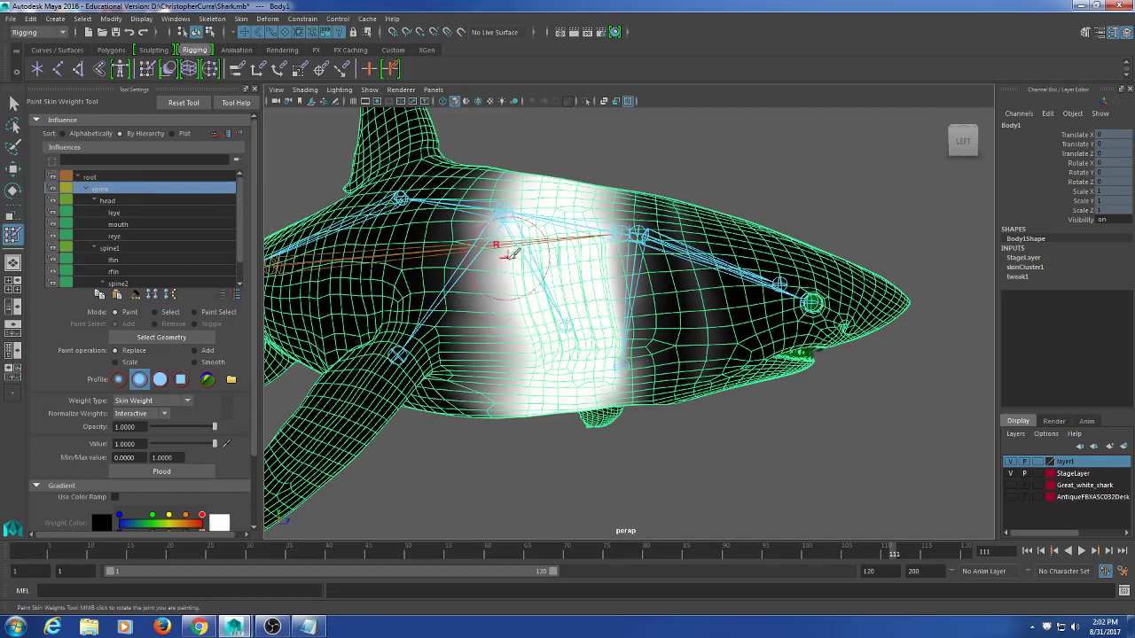
pyautogui.moveTo(568, 308)
pyautogui.mouseDown()
pyautogui.moveTo(594, 315)
pyautogui.moveTo(587, 323)
pyautogui.moveTo(583, 257)
pyautogui.mouseUp()
pyautogui.hotkey('ctrl', 'z')
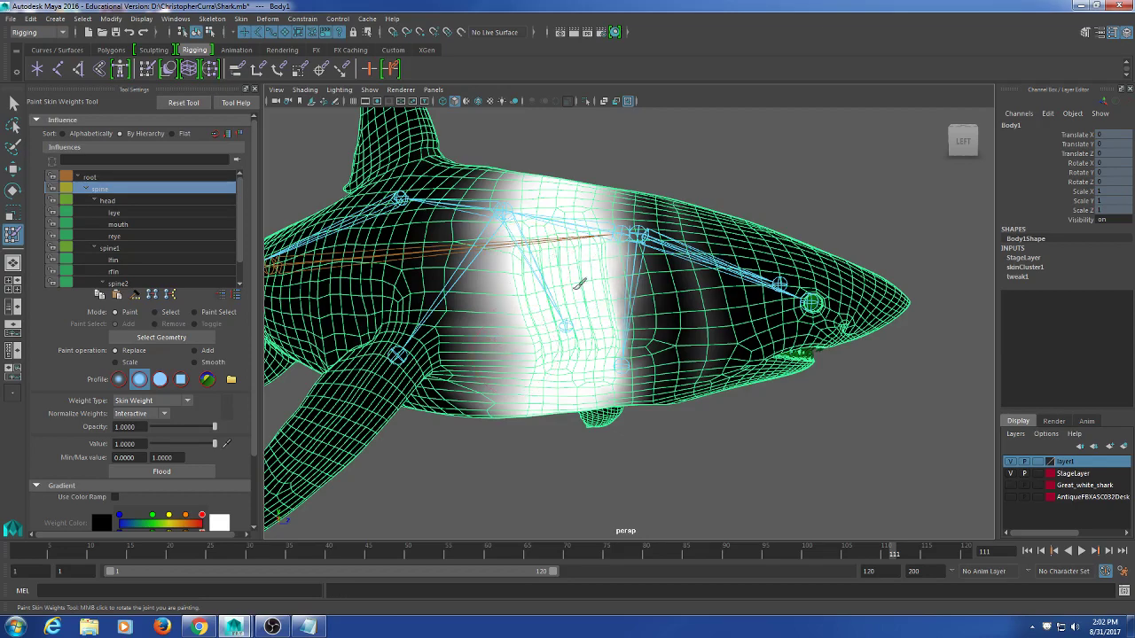
# - Leave weight painting, select the spine1 joint with Rotate active and inspect the bent body from above
pyautogui.press('q')
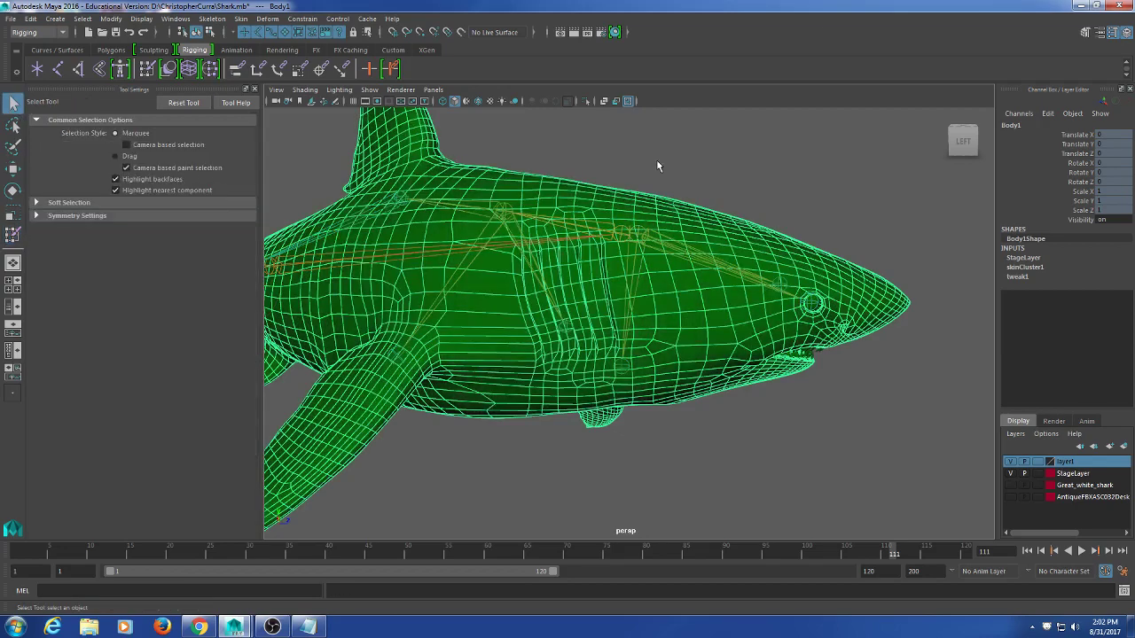
pyautogui.keyDown('alt'); pyautogui.moveTo(609, 206); pyautogui.dragTo(562, 233); pyautogui.keyUp('alt')
pyautogui.click(451, 245)
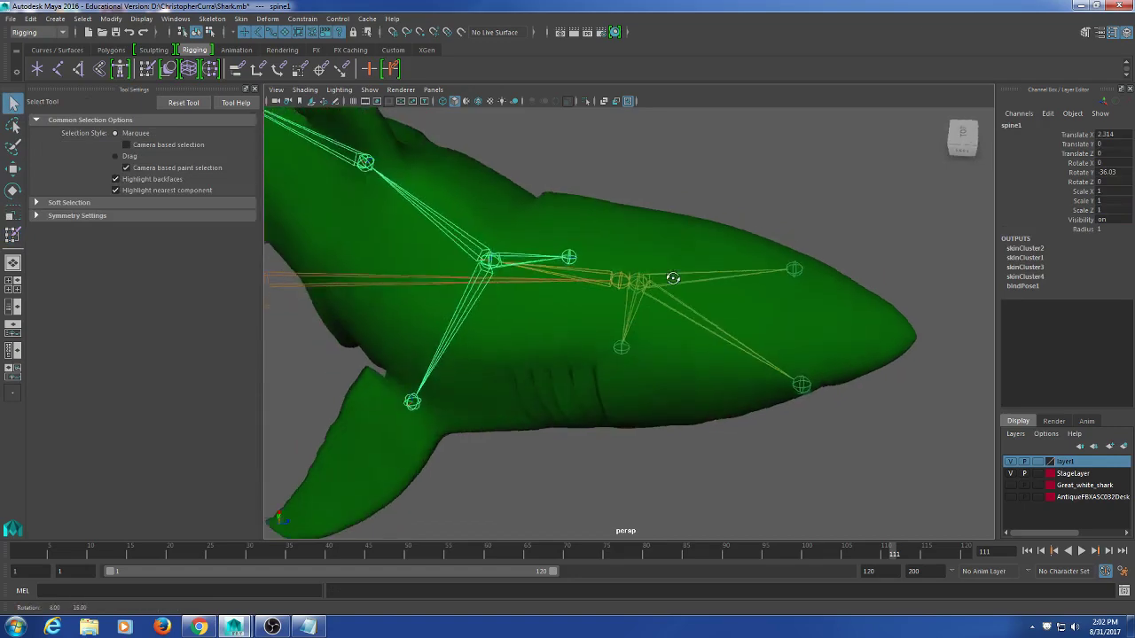
pyautogui.keyDown('alt'); pyautogui.moveTo(745, 298); pyautogui.dragTo(600, 316); pyautogui.keyUp('alt')
pyautogui.press('e')
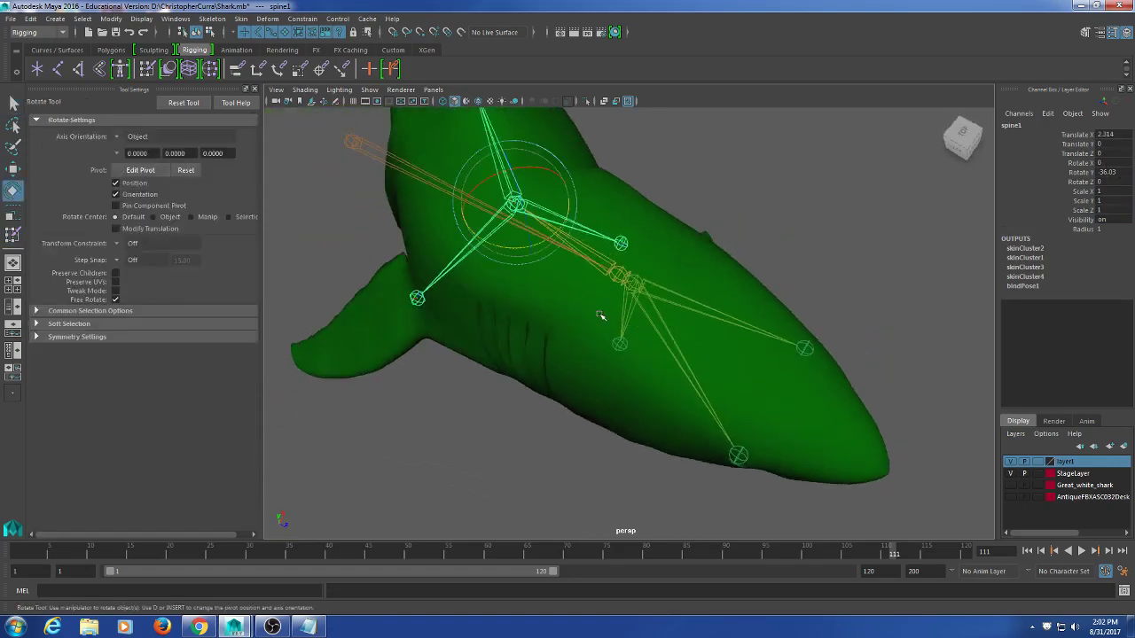
# - Select the body and paint the spine joint's weights at value 1 over the torn area behind the other side's gills
pyautogui.keyDown('alt'); pyautogui.moveTo(503, 255); pyautogui.dragTo(641, 344); pyautogui.keyUp('alt')
pyautogui.click(631, 369)
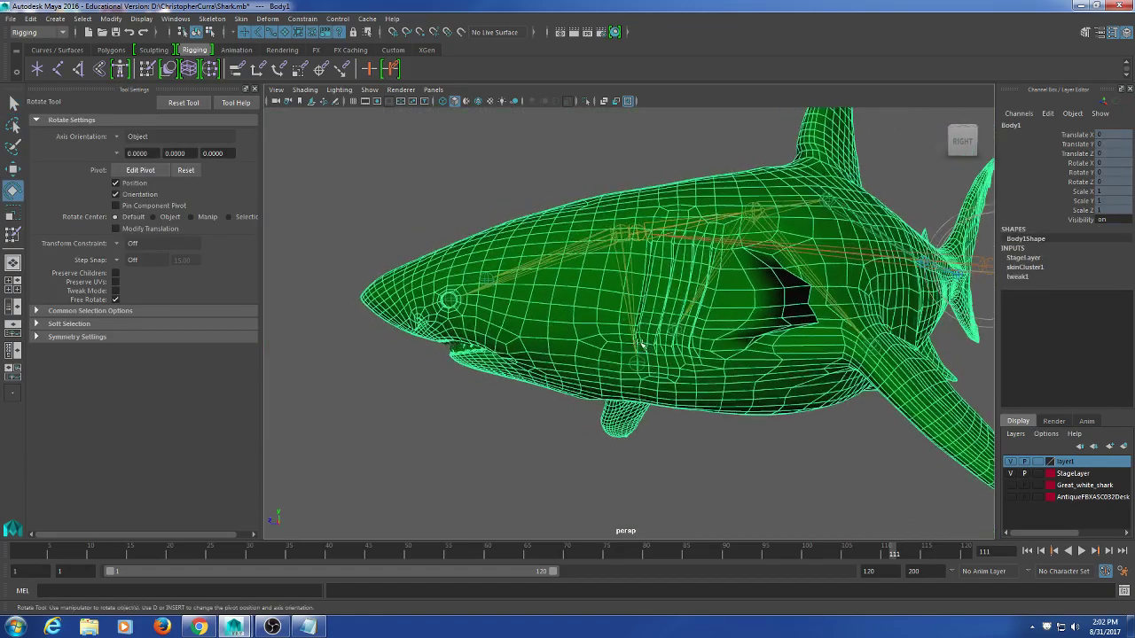
pyautogui.click(147, 70)
pyautogui.moveTo(621, 306)
pyautogui.keyDown('alt'); pyautogui.mouseDown()
pyautogui.moveTo(629, 299)
pyautogui.moveTo(587, 293)
pyautogui.moveTo(601, 335)
pyautogui.mouseUp(); pyautogui.keyUp('alt')
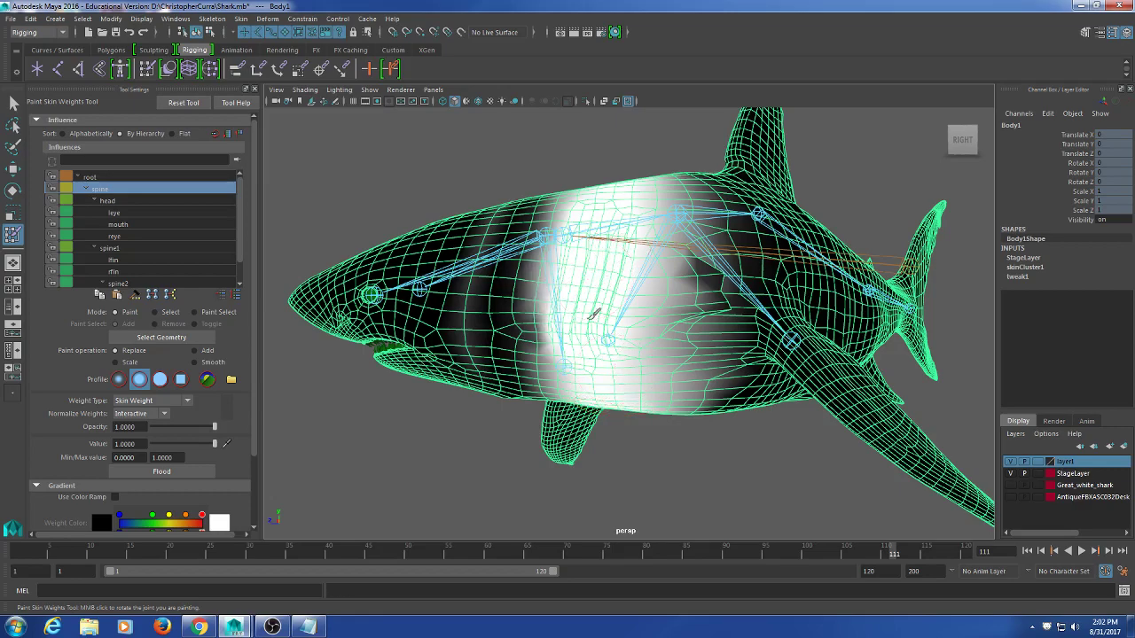
pyautogui.moveTo(587, 292)
pyautogui.keyDown('alt'); pyautogui.mouseDown()
pyautogui.moveTo(656, 366)
pyautogui.moveTo(660, 391)
pyautogui.moveTo(642, 350)
pyautogui.moveTo(653, 329)
pyautogui.moveTo(645, 337)
pyautogui.moveTo(610, 293)
pyautogui.mouseUp(); pyautogui.keyUp('alt')
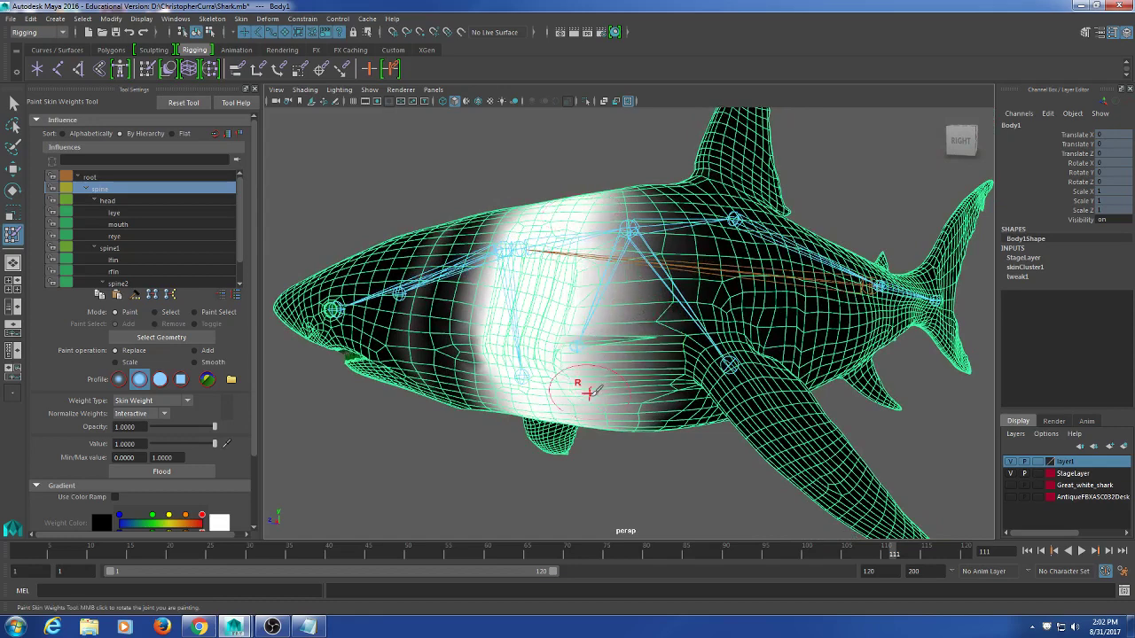
pyautogui.keyDown('alt'); pyautogui.moveTo(583, 385); pyautogui.dragTo(634, 328); pyautogui.keyUp('alt')
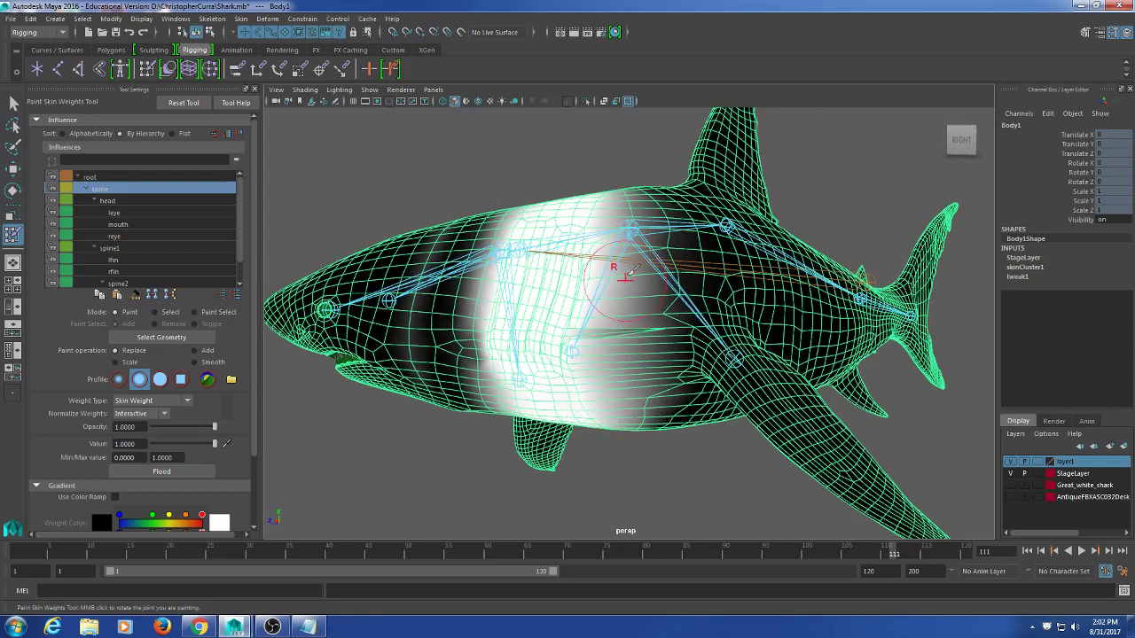
pyautogui.keyDown('alt'); pyautogui.moveTo(603, 431); pyautogui.dragTo(638, 295); pyautogui.keyUp('alt')
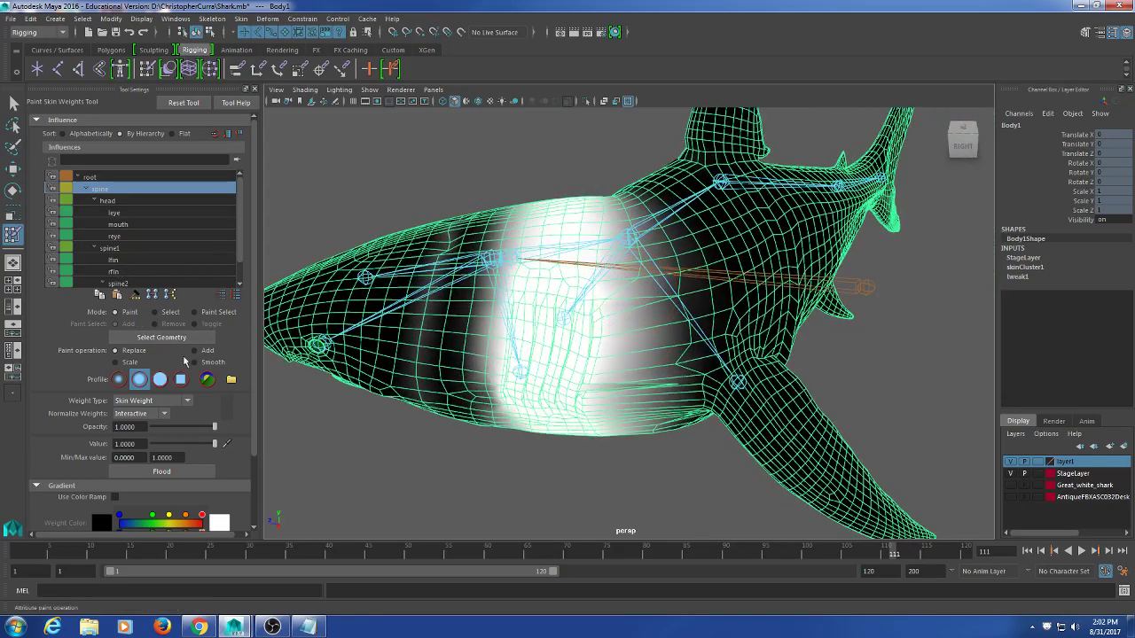
# - Switch the paint operation to Smooth and soften the spine joint's weight falloff between the gills and pectoral fin, including the underside
pyautogui.click(203, 364)
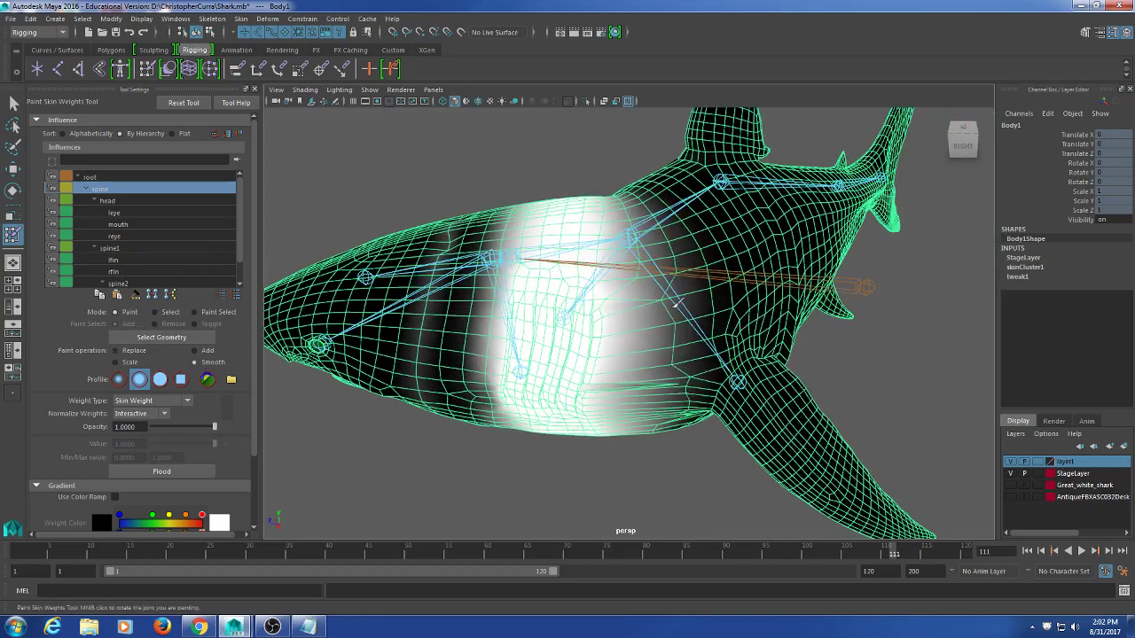
pyautogui.keyDown('alt'); pyautogui.moveTo(678, 303); pyautogui.dragTo(680, 333); pyautogui.keyUp('alt')
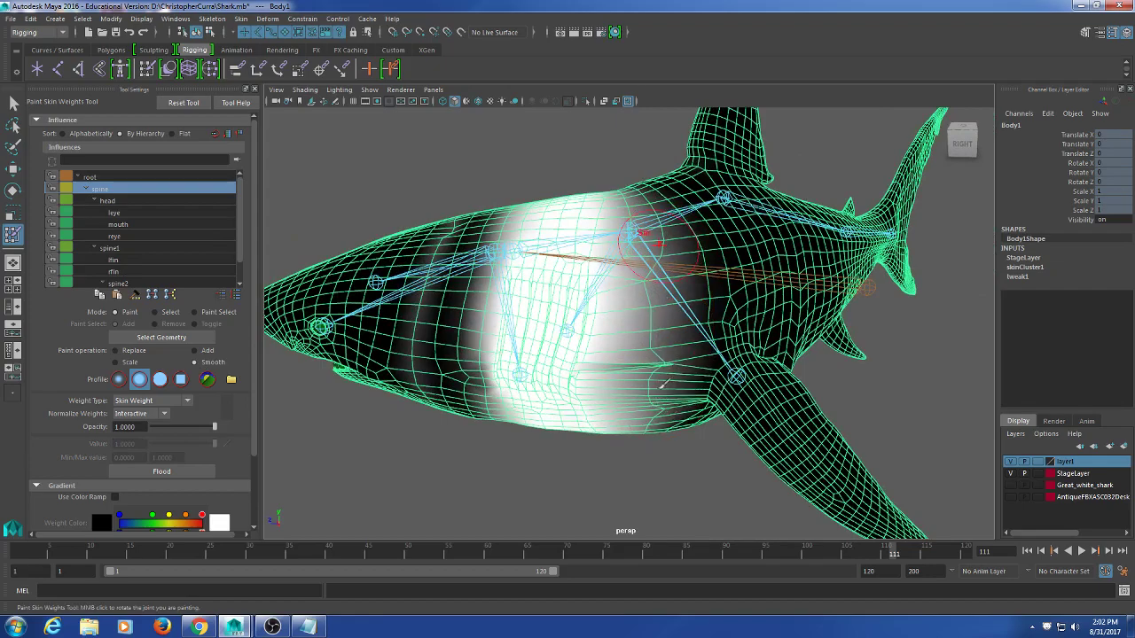
pyautogui.keyDown('alt'); pyautogui.moveTo(689, 337); pyautogui.dragTo(674, 284); pyautogui.keyUp('alt')
pyautogui.keyDown('alt'); pyautogui.moveTo(696, 359); pyautogui.dragTo(661, 329); pyautogui.keyUp('alt')
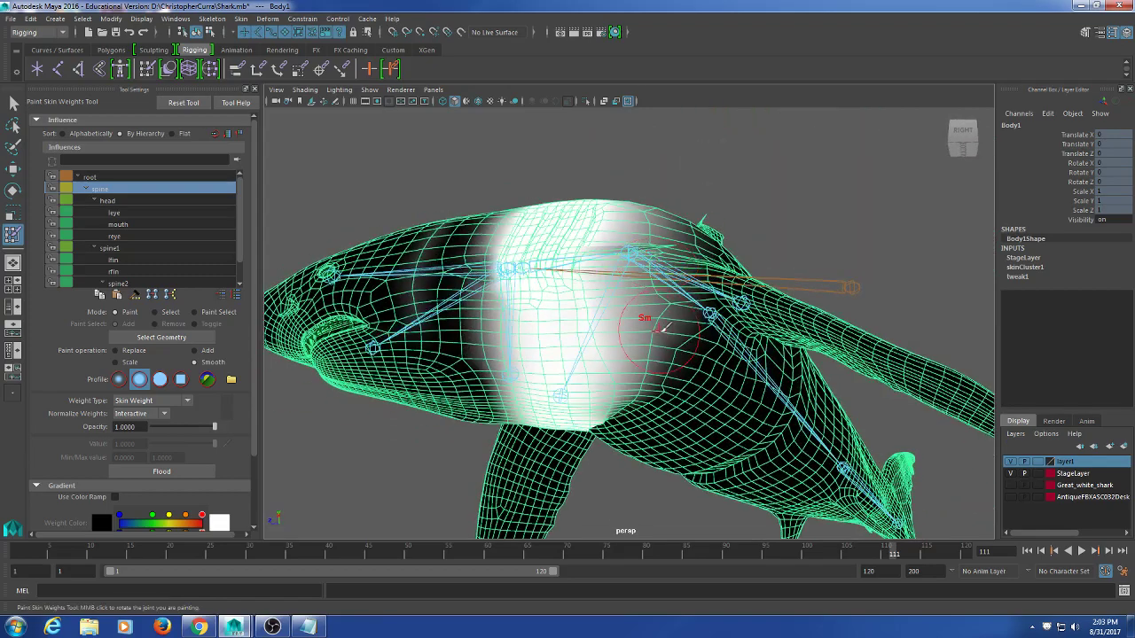
pyautogui.keyDown('alt'); pyautogui.moveTo(672, 284); pyautogui.dragTo(654, 395); pyautogui.keyUp('alt')
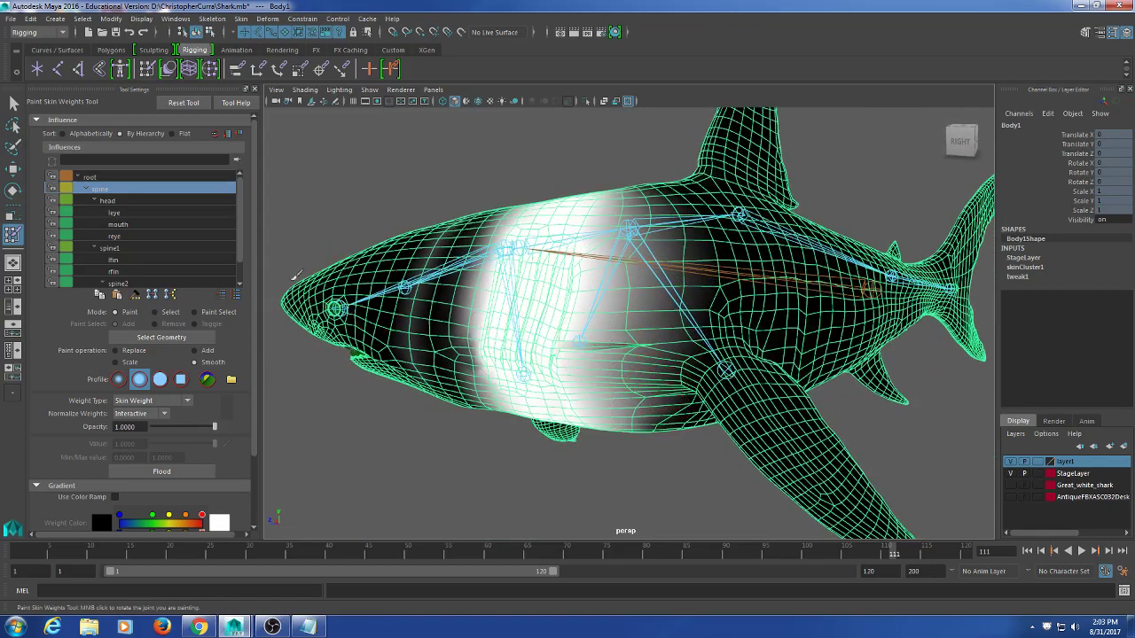
# - Select the spine1 influence and paint its weights on the body with Replace at value 0 around the stray spike behind the gills
pyautogui.click(113, 203)
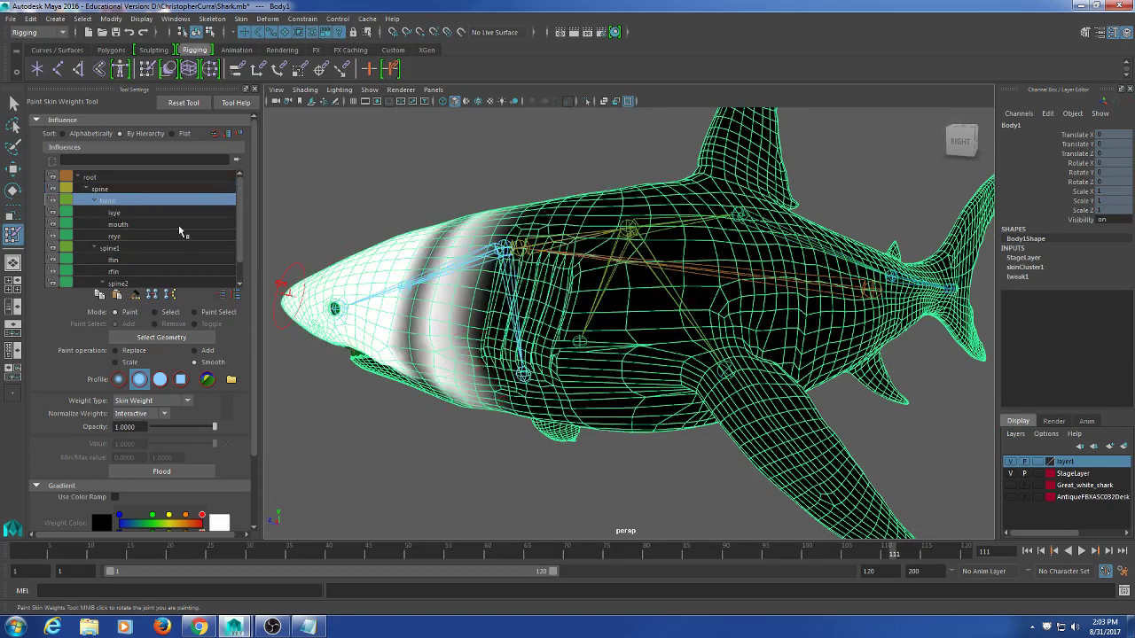
pyautogui.click(113, 190)
pyautogui.click(123, 249)
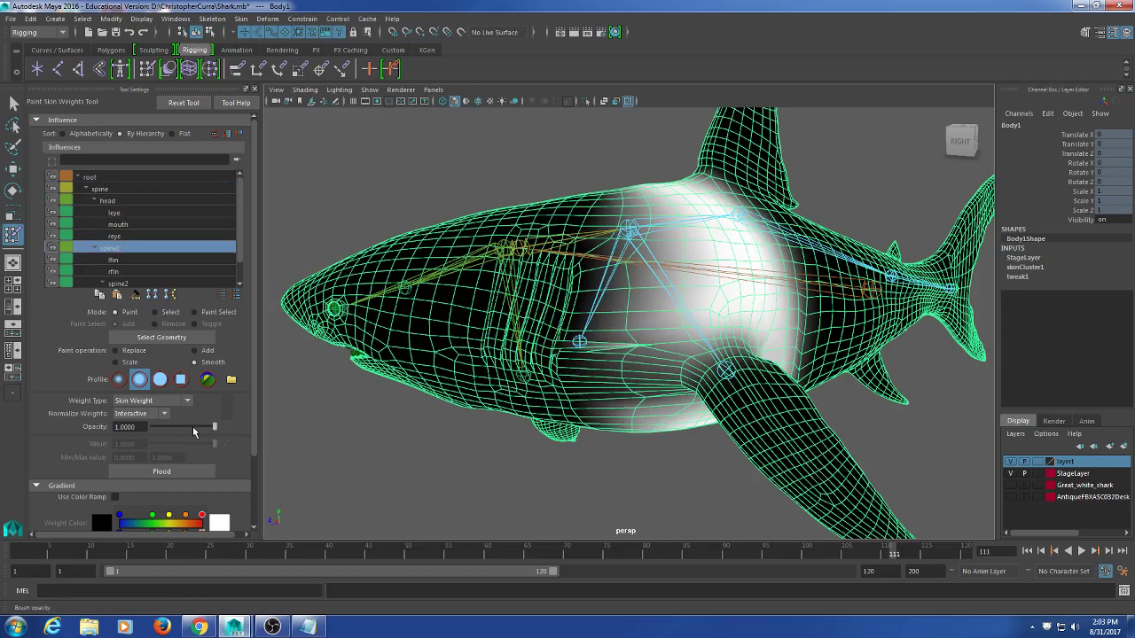
pyautogui.click(135, 352)
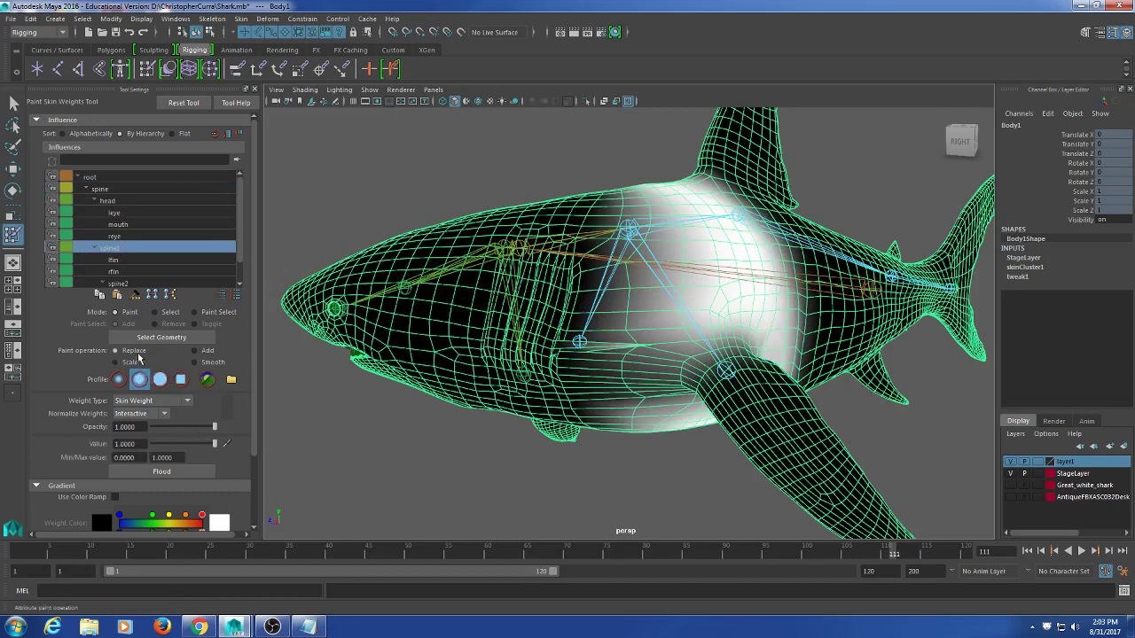
pyautogui.moveTo(583, 344)
pyautogui.mouseDown()
pyautogui.moveTo(655, 338)
pyautogui.moveTo(637, 332)
pyautogui.moveTo(591, 364)
pyautogui.mouseUp()
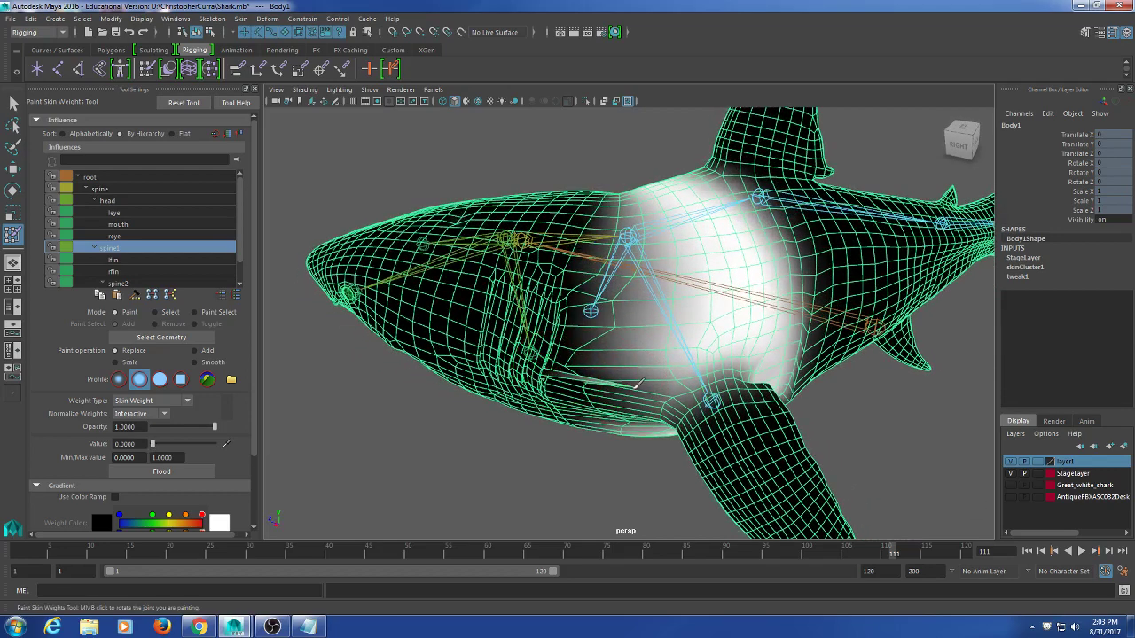
pyautogui.scroll(6, 637, 383)
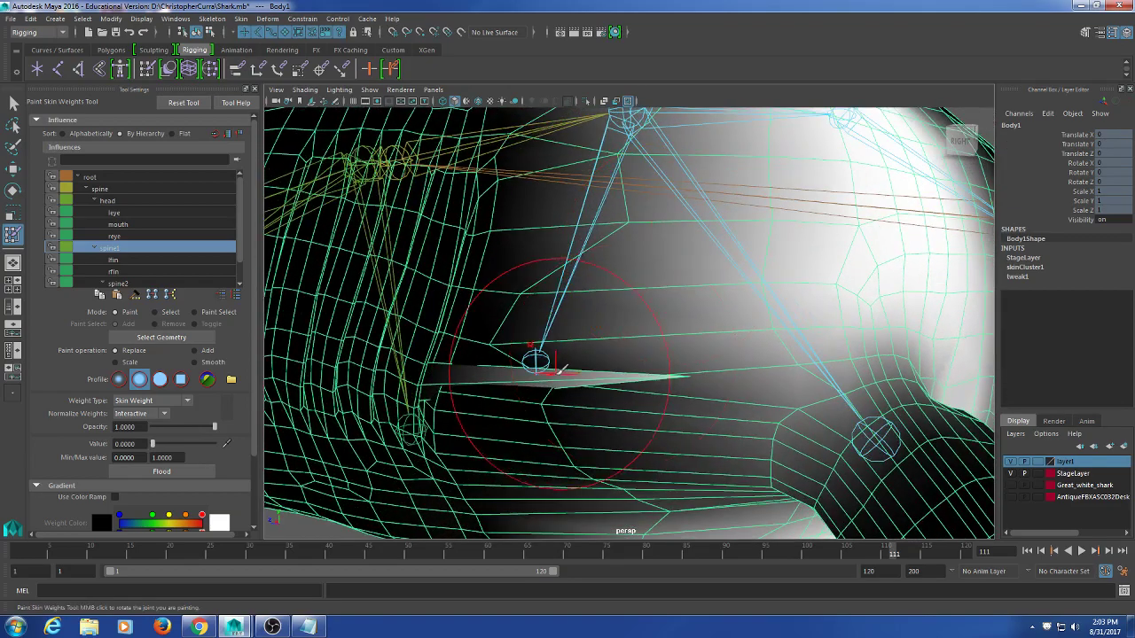
pyautogui.keyDown('alt'); pyautogui.moveTo(688, 372); pyautogui.dragTo(427, 345); pyautogui.keyUp('alt')
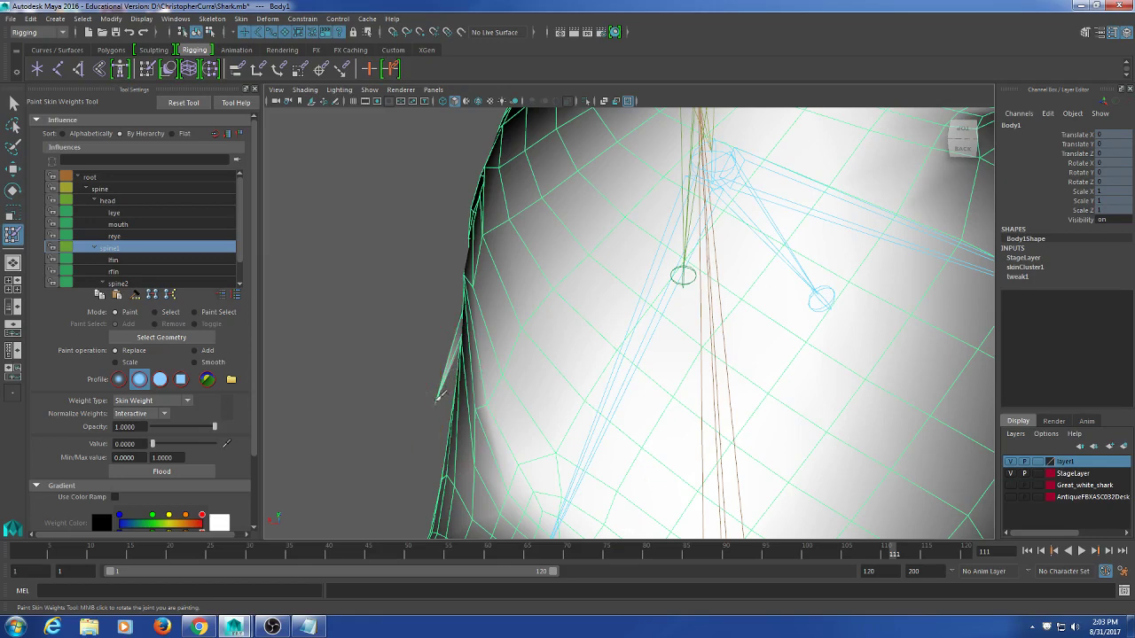
pyautogui.keyDown('alt'); pyautogui.moveTo(437, 398); pyautogui.dragTo(434, 373); pyautogui.keyUp('alt')
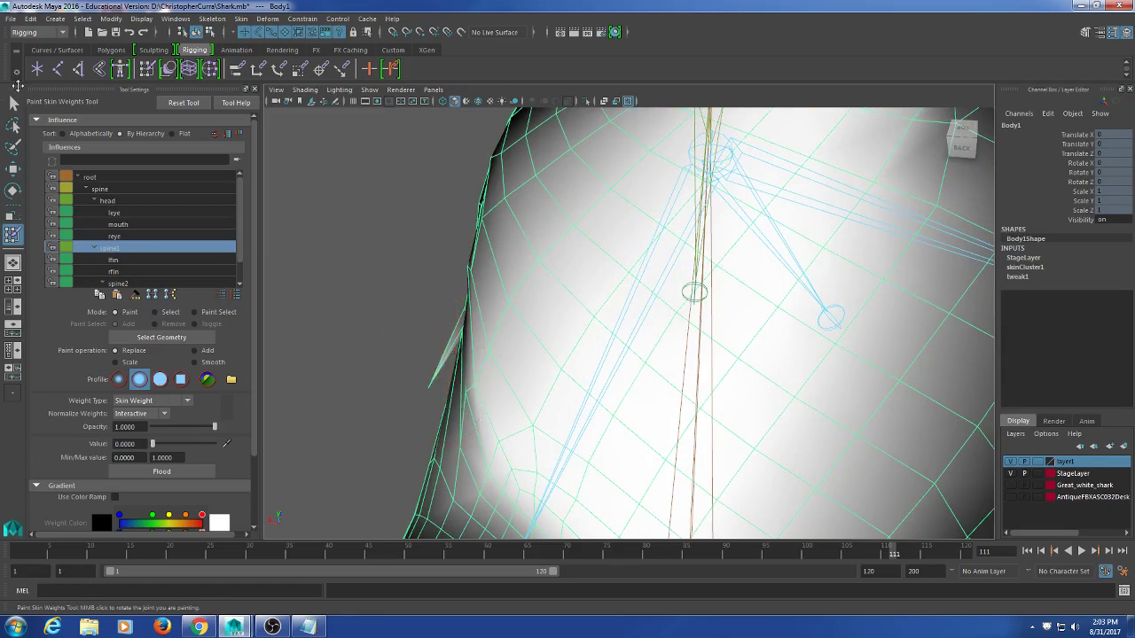
# - Select the single stray vertex sticking out behind the gills and flood its spine1 weight with Replace at value 0
pyautogui.click(14, 103)
pyautogui.moveTo(458, 344); pyautogui.dragTo(403, 298, button='right')
pyautogui.click(211, 69)
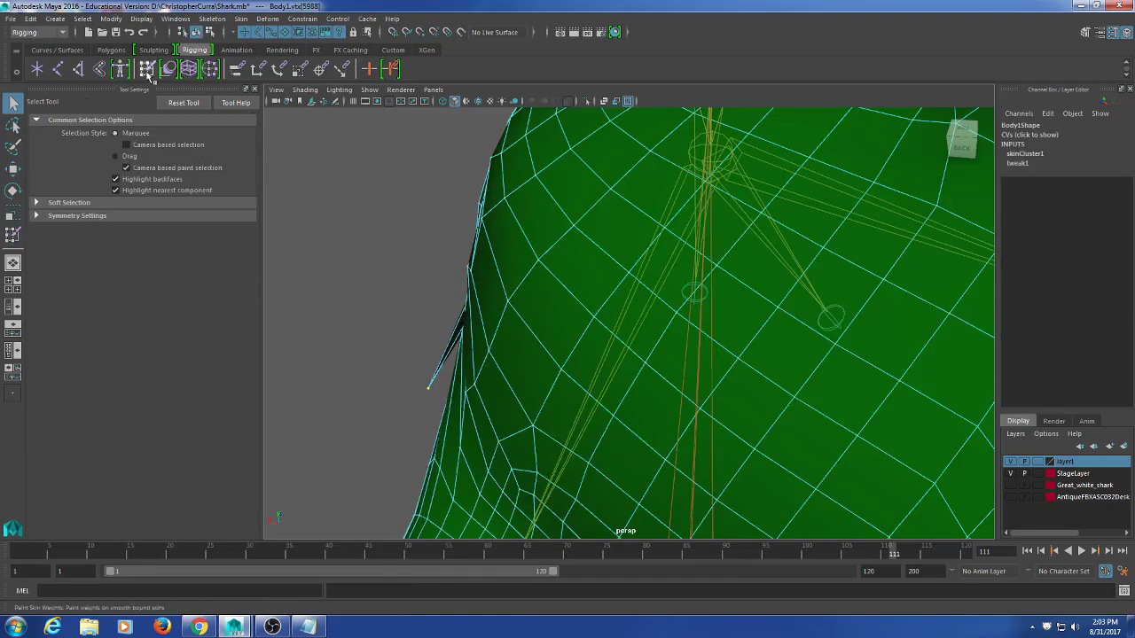
pyautogui.click(167, 471)
pyautogui.moveTo(382, 390)
pyautogui.keyDown('alt'); pyautogui.mouseDown()
pyautogui.moveTo(570, 339)
pyautogui.moveTo(547, 317)
pyautogui.moveTo(544, 329)
pyautogui.moveTo(621, 372)
pyautogui.mouseUp(); pyautogui.keyUp('alt')
pyautogui.scroll(-5, 542, 345)
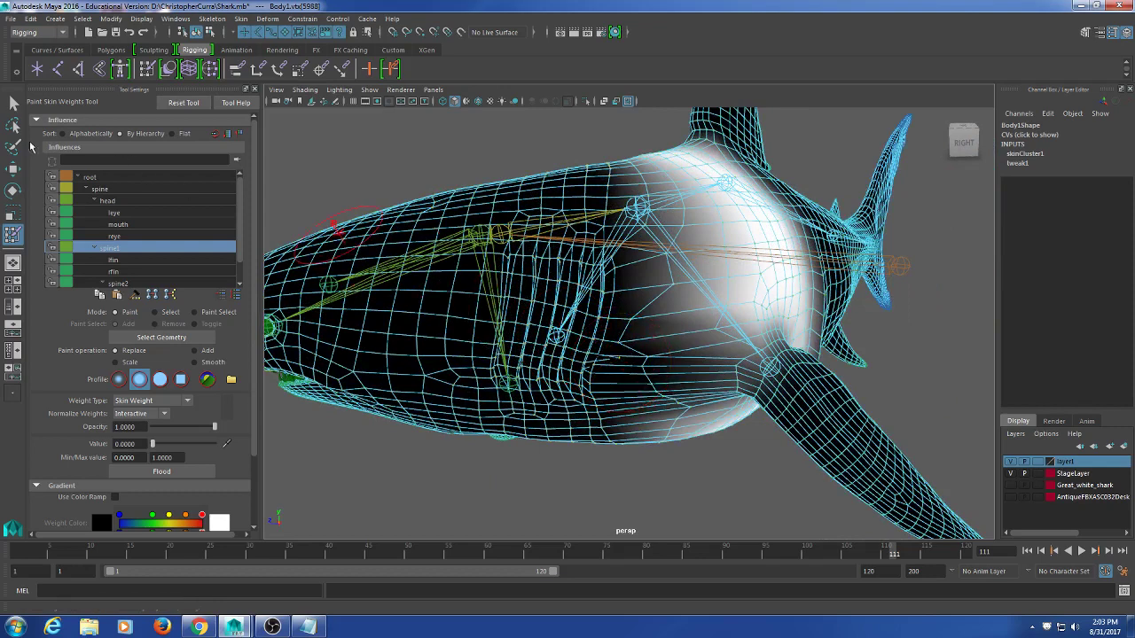
# - Reselect the whole body, resume skin weight painting and inspect the spine1 weights behind the gills
pyautogui.click(13, 103)
pyautogui.click(440, 283)
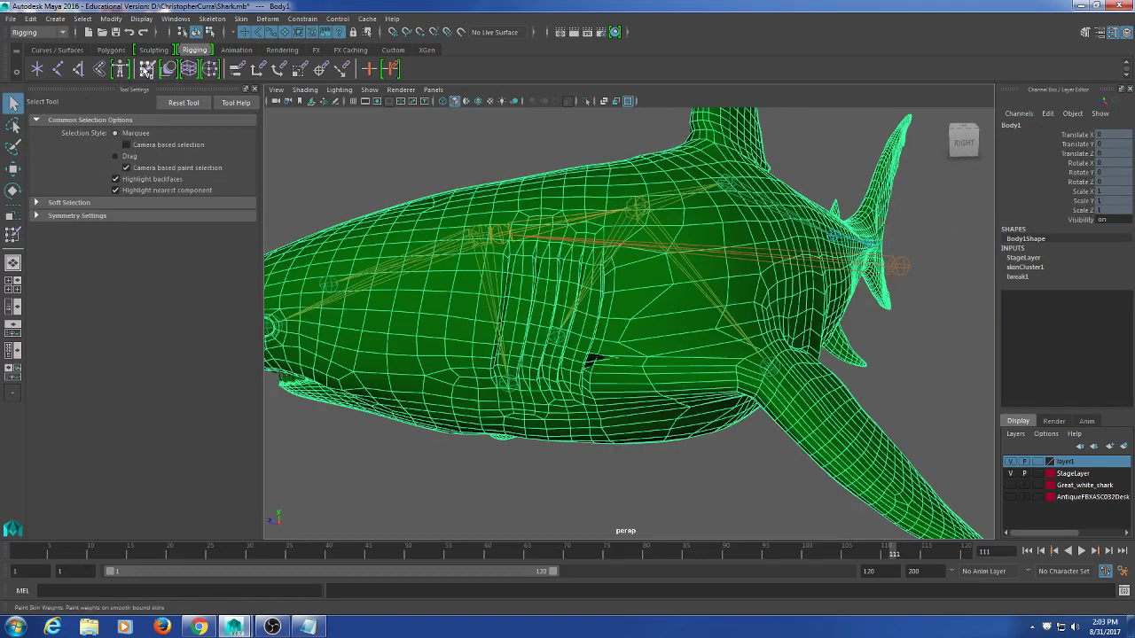
pyautogui.press('y')
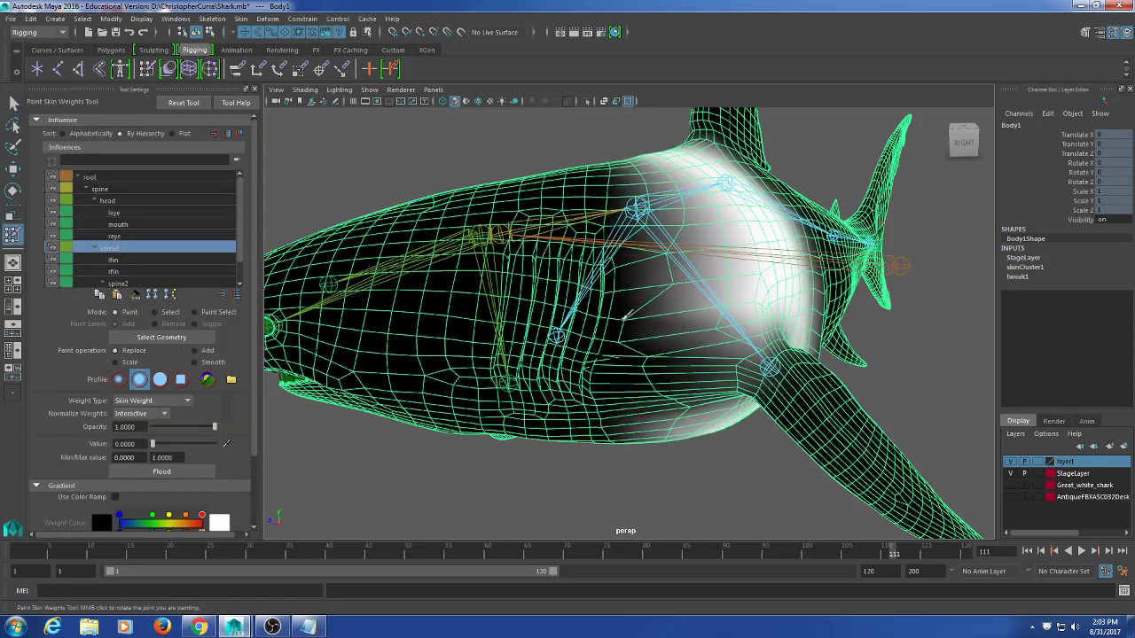
pyautogui.moveTo(625, 328)
pyautogui.keyDown('alt'); pyautogui.mouseDown()
pyautogui.moveTo(633, 431)
pyautogui.moveTo(678, 241)
pyautogui.mouseUp(); pyautogui.keyUp('alt')
# - Select the spine1 joint and set its Rotate Y to 0
pyautogui.press('q')
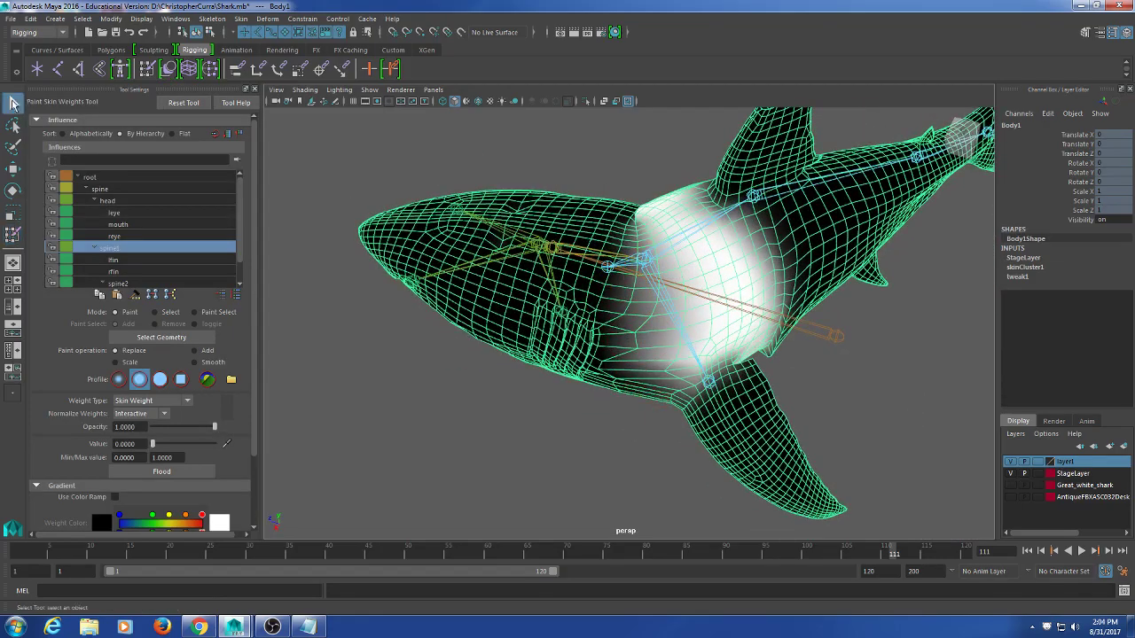
pyautogui.click(690, 240)
pyautogui.doubleClick(1121, 171)
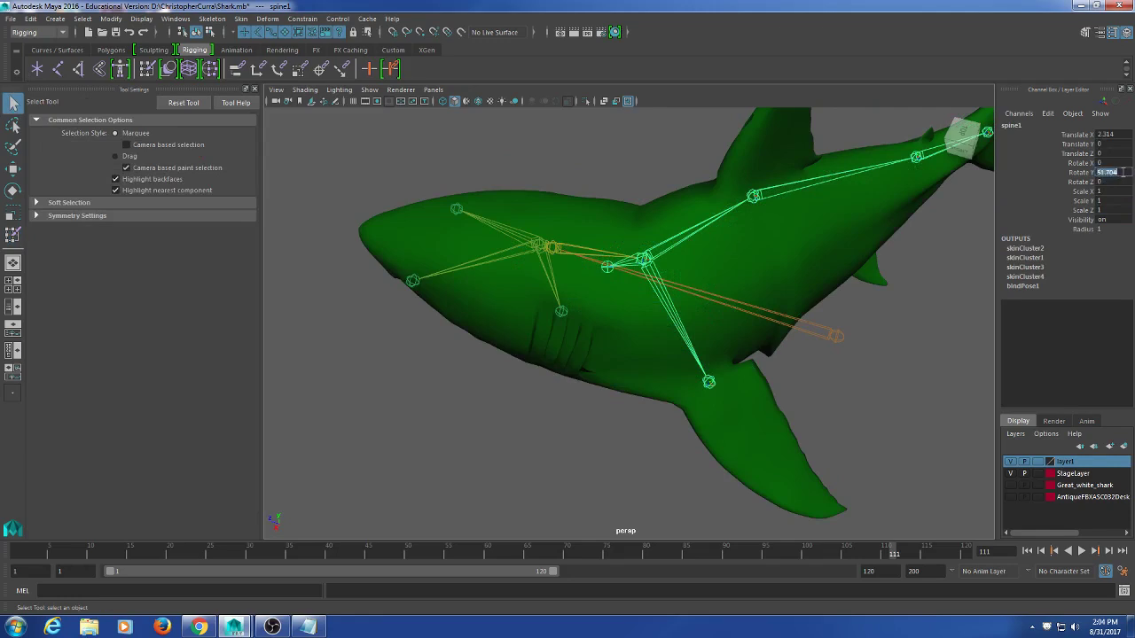
pyautogui.write('0')
pyautogui.press('Return')
pyautogui.click(1025, 248)
# - Select the body and paint the head joint's weights with Replace at value 1 over the dark band in front of the gills
pyautogui.keyDown('alt'); pyautogui.moveTo(709, 293); pyautogui.dragTo(794, 319); pyautogui.keyUp('alt')
pyautogui.press('q')
pyautogui.click(740, 345)
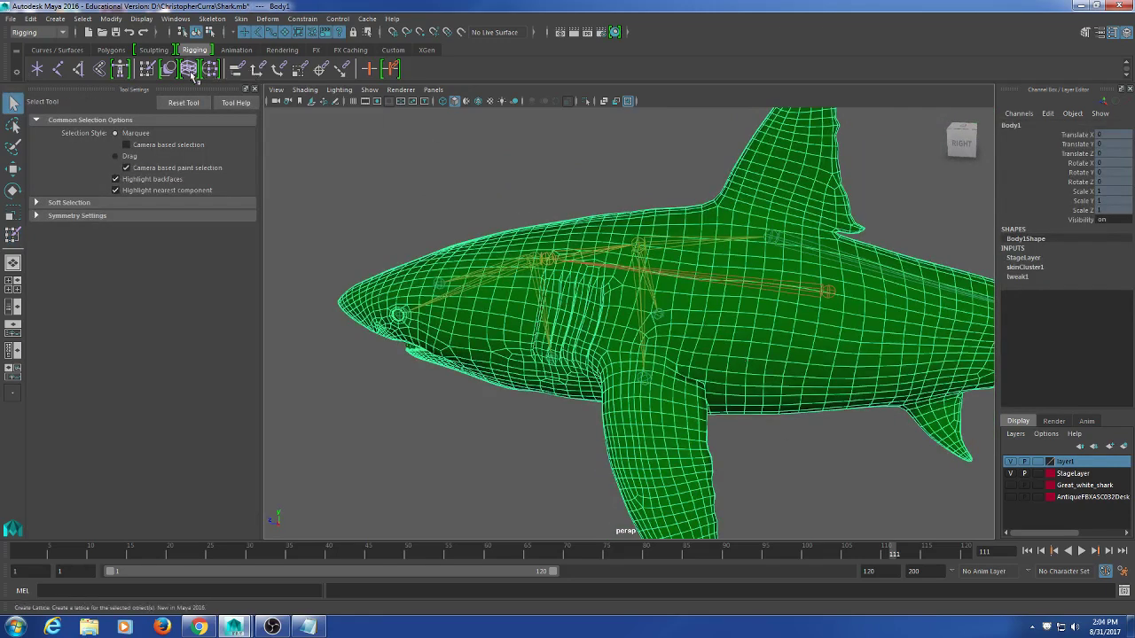
pyautogui.click(147, 70)
pyautogui.click(124, 200)
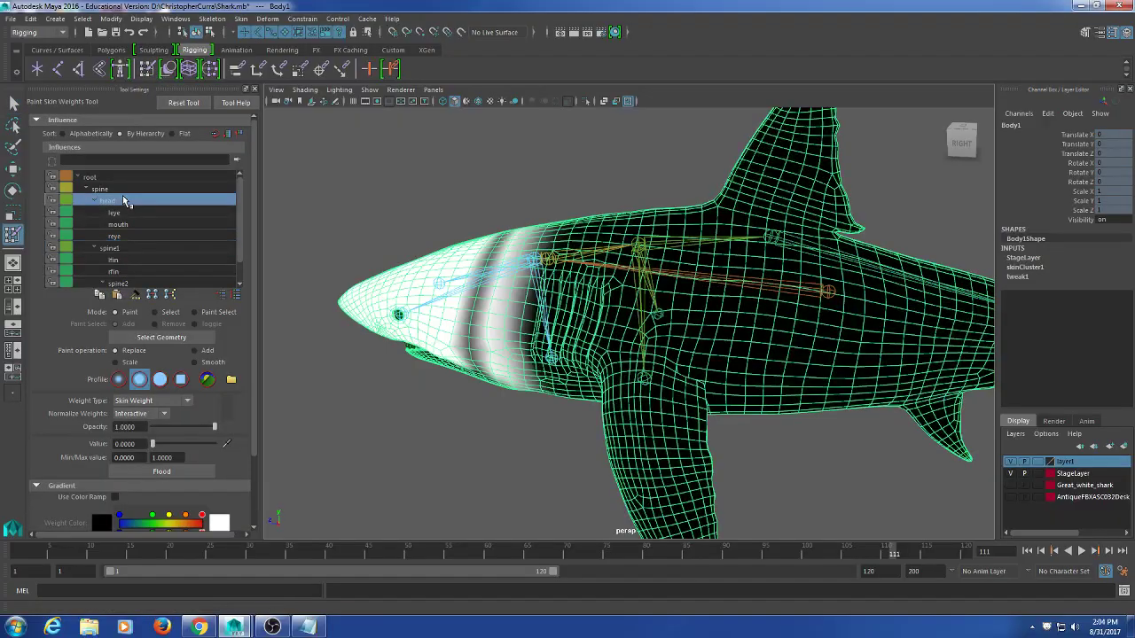
pyautogui.moveTo(621, 266)
pyautogui.keyDown('alt'); pyautogui.mouseDown()
pyautogui.moveTo(592, 266)
pyautogui.moveTo(845, 255)
pyautogui.moveTo(839, 233)
pyautogui.moveTo(852, 236)
pyautogui.moveTo(833, 252)
pyautogui.mouseUp(); pyautogui.keyUp('alt')
pyautogui.keyDown('alt'); pyautogui.moveTo(833, 251); pyautogui.dragTo(701, 275, button='middle'); pyautogui.keyUp('alt')
pyautogui.scroll(4, 780, 270)
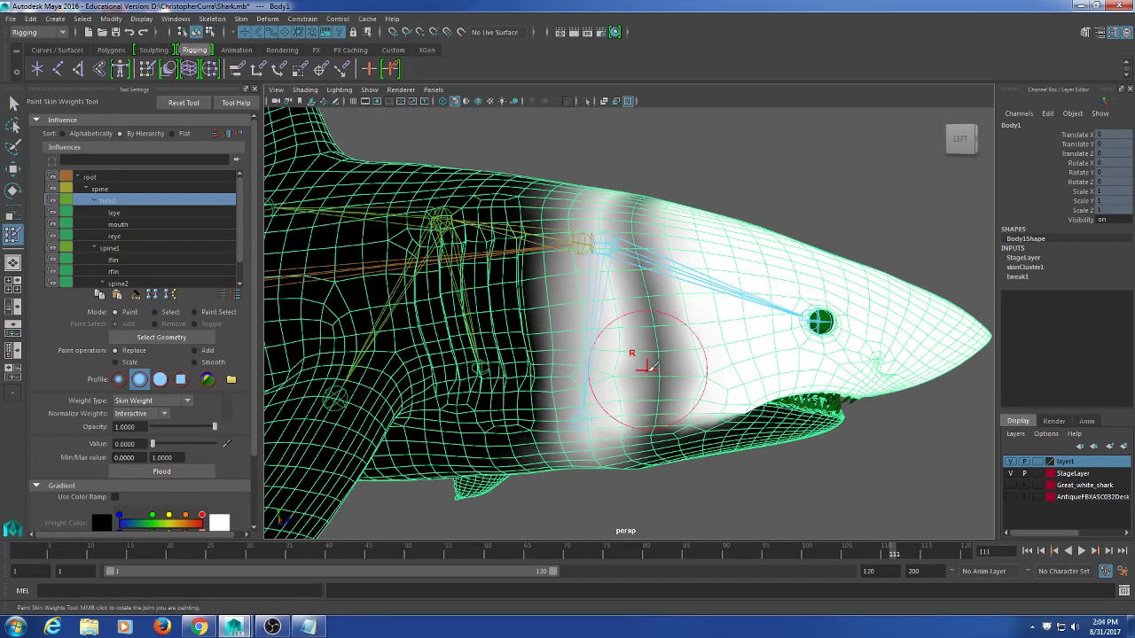
pyautogui.moveTo(154, 444); pyautogui.dragTo(232, 438)
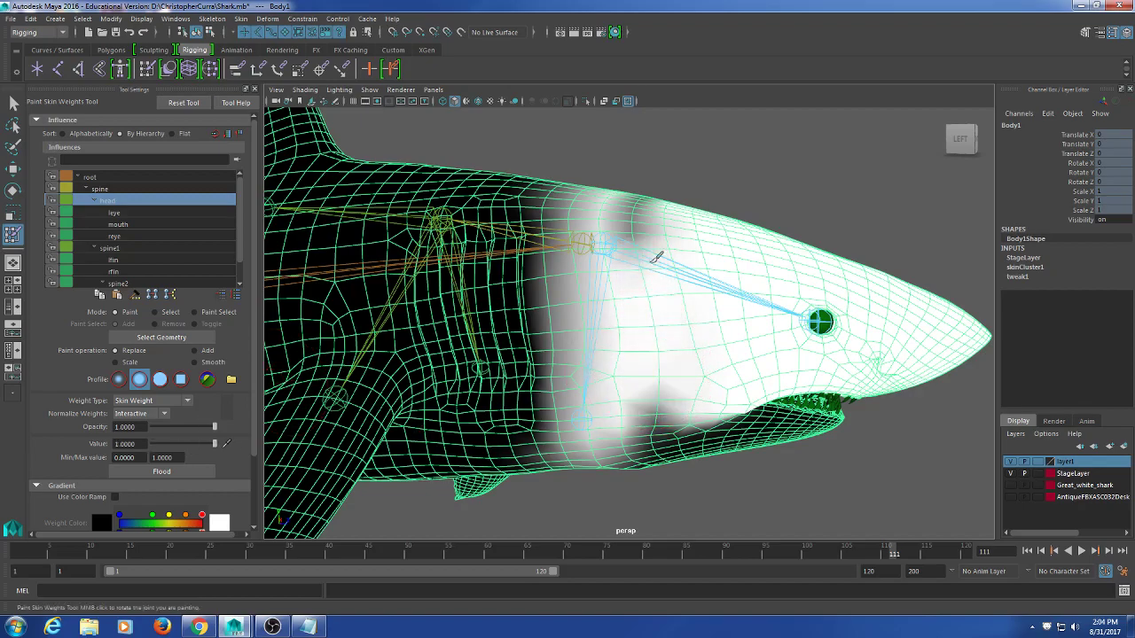
pyautogui.keyDown('alt'); pyautogui.moveTo(644, 177); pyautogui.dragTo(550, 329); pyautogui.keyUp('alt')
# - Paint the head joint's weights at value 1 over the remaining dark patches behind the mouth corners on both sides
pyautogui.keyDown('alt'); pyautogui.moveTo(567, 285); pyautogui.dragTo(577, 242); pyautogui.keyUp('alt')
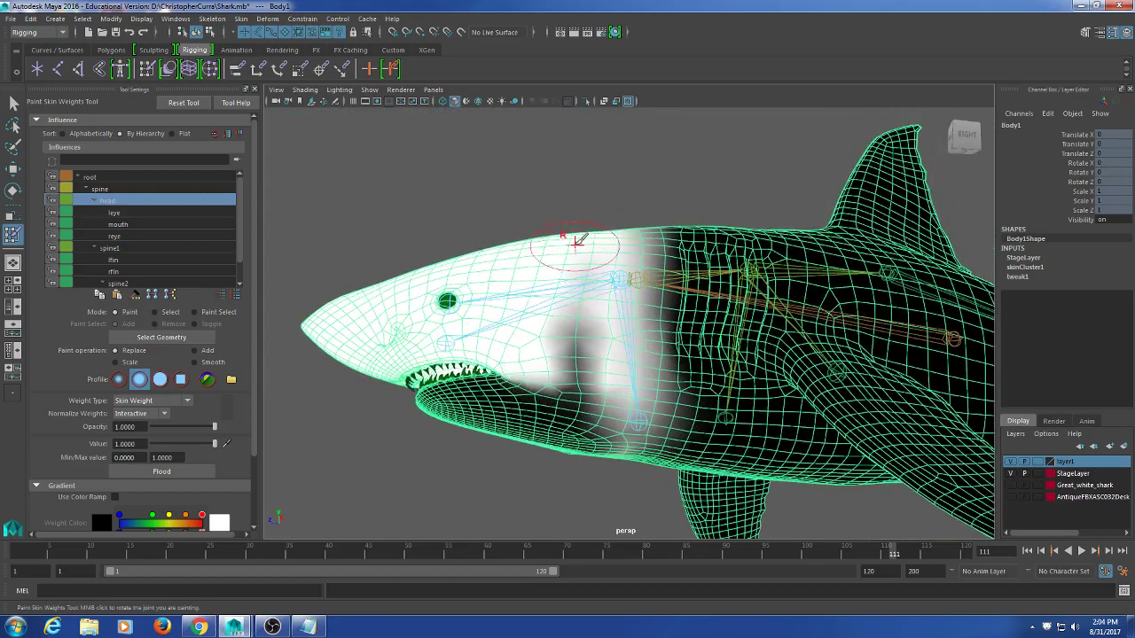
pyautogui.keyDown('alt'); pyautogui.moveTo(577, 347); pyautogui.dragTo(714, 339); pyautogui.keyUp('alt')
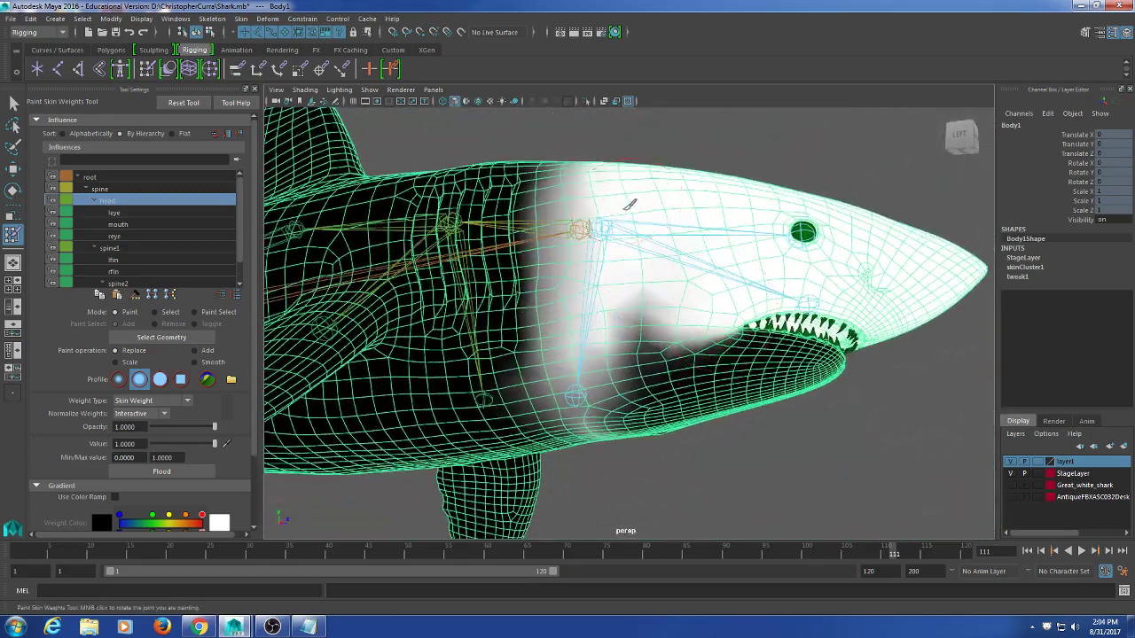
pyautogui.keyDown('alt'); pyautogui.moveTo(640, 296); pyautogui.dragTo(610, 263); pyautogui.keyUp('alt')
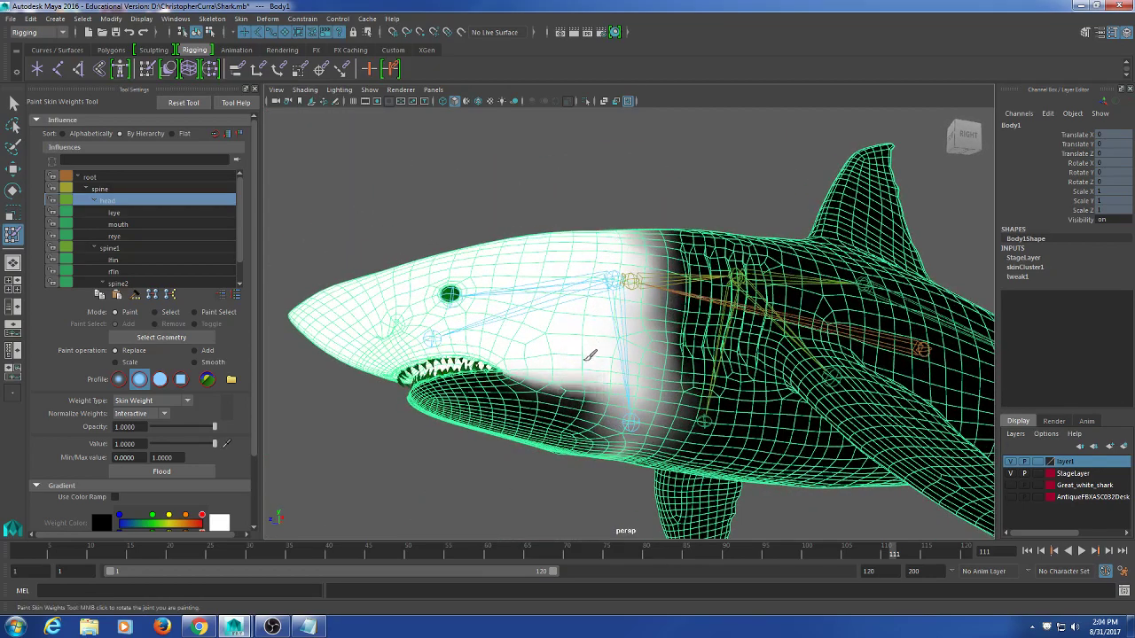
pyautogui.keyDown('alt'); pyautogui.moveTo(590, 355); pyautogui.dragTo(683, 299); pyautogui.keyUp('alt')
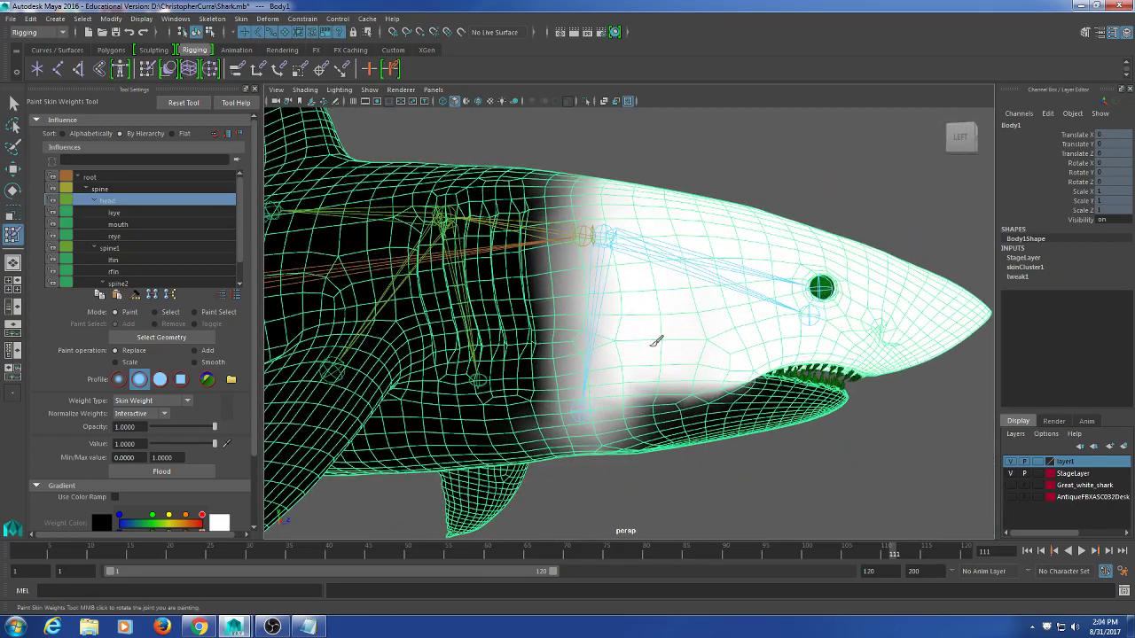
pyautogui.moveTo(638, 329)
pyautogui.keyDown('alt'); pyautogui.mouseDown()
pyautogui.moveTo(588, 372)
pyautogui.moveTo(482, 398)
pyautogui.moveTo(567, 415)
pyautogui.moveTo(646, 316)
pyautogui.moveTo(667, 352)
pyautogui.moveTo(677, 349)
pyautogui.mouseUp(); pyautogui.keyUp('alt')
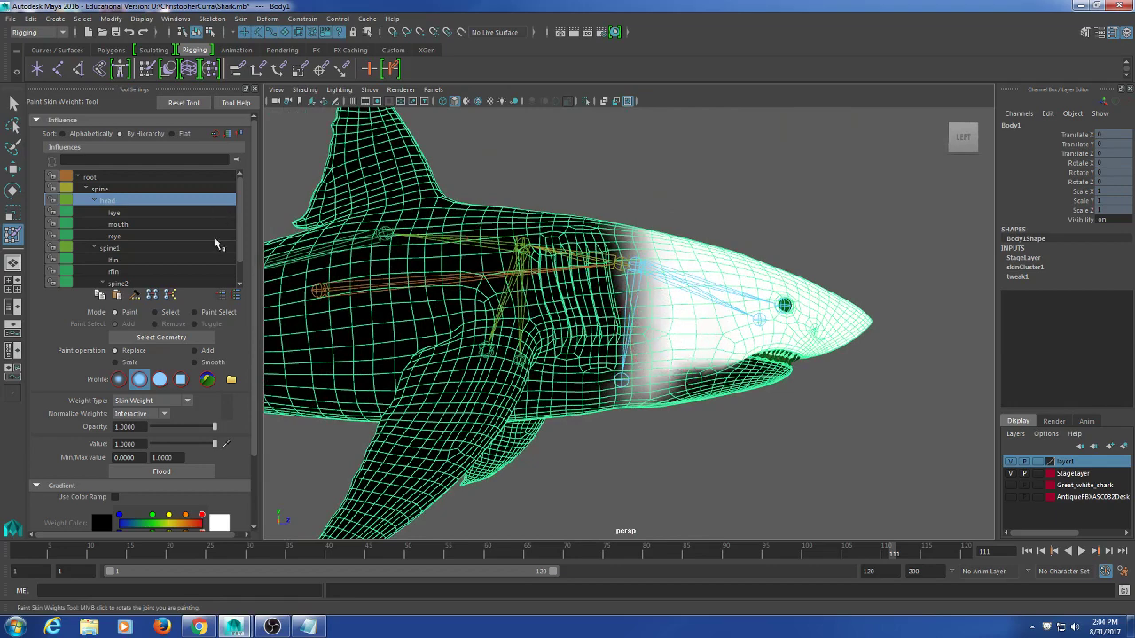
# - Compare the body's weights for the spine1, spine2, head and spine joints from both sides
pyautogui.click(133, 252)
pyautogui.keyDown('alt'); pyautogui.moveTo(461, 231); pyautogui.dragTo(559, 254); pyautogui.keyUp('alt')
pyautogui.keyDown('alt'); pyautogui.moveTo(547, 341); pyautogui.dragTo(261, 355); pyautogui.keyUp('alt')
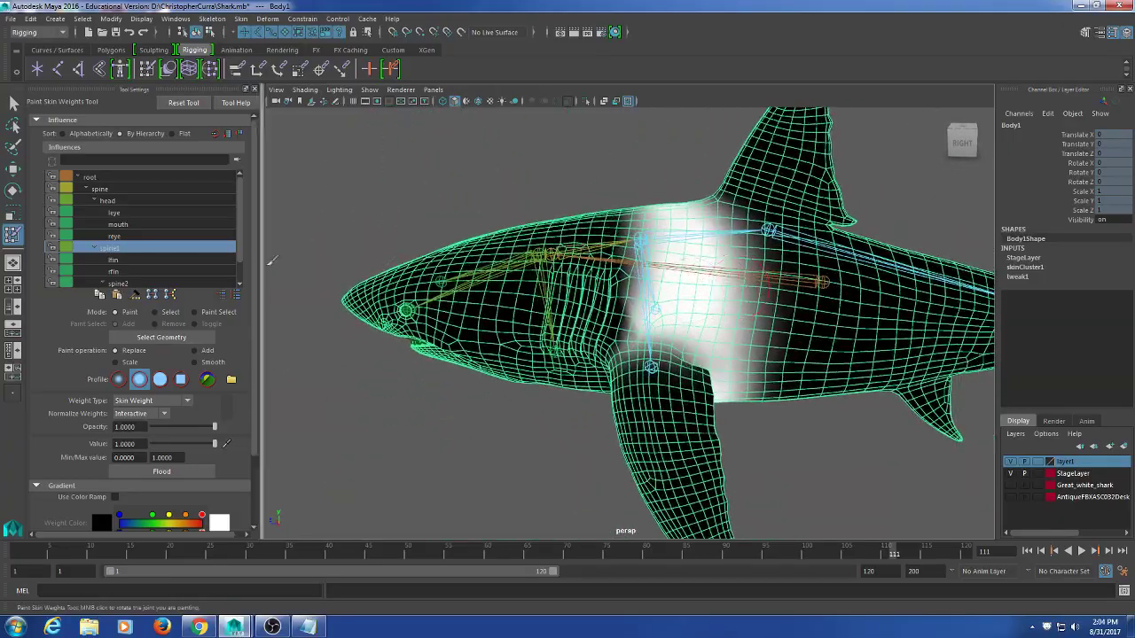
pyautogui.click(129, 284)
pyautogui.click(123, 249)
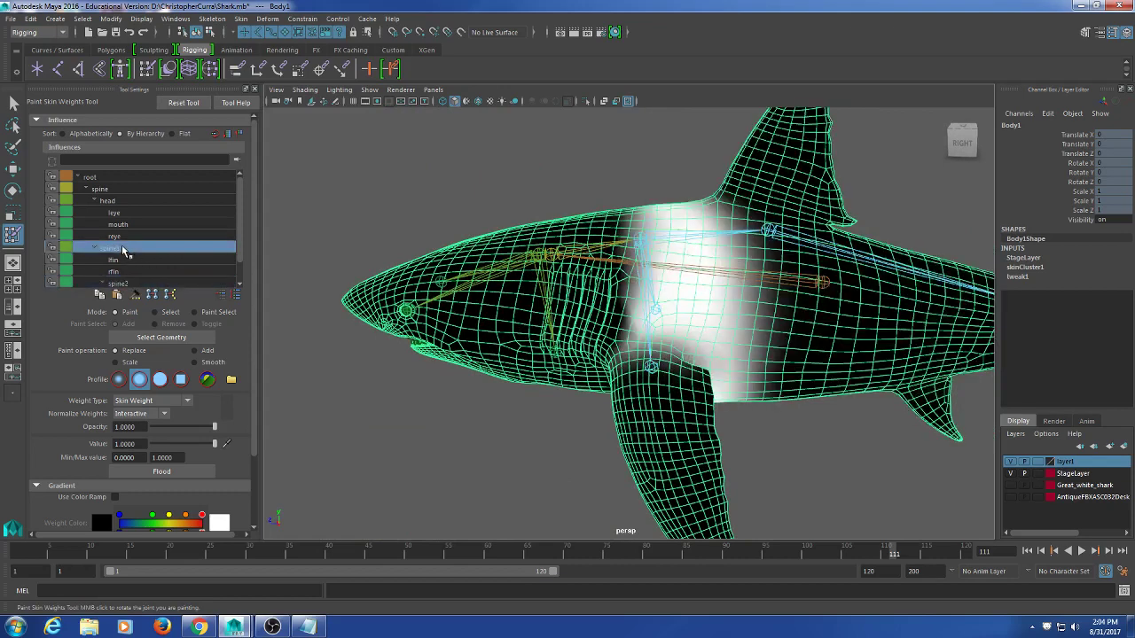
pyautogui.click(130, 202)
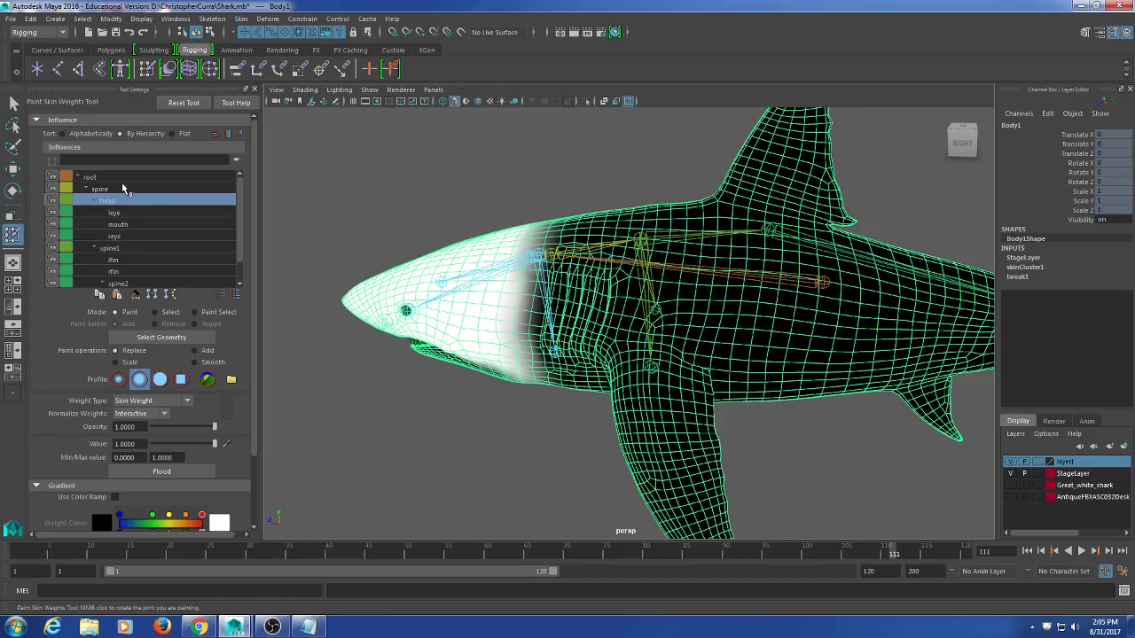
pyautogui.click(124, 189)
pyautogui.keyDown('alt'); pyautogui.moveTo(568, 266); pyautogui.dragTo(891, 248); pyautogui.keyUp('alt')
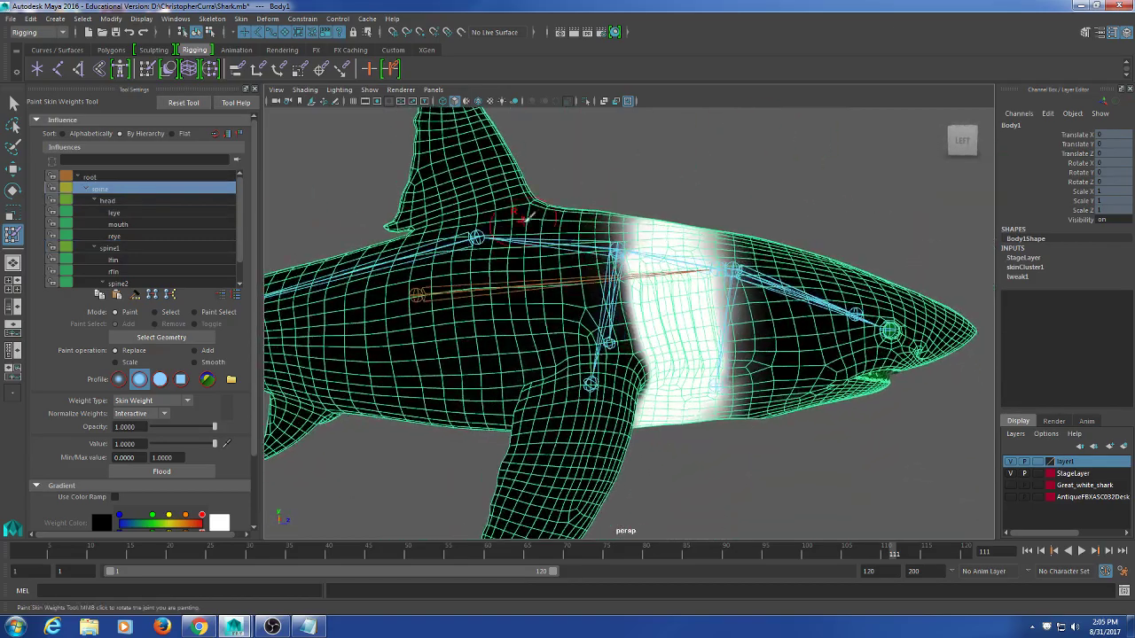
# - Leave weight painting, test-rotate the spine1 joint to check the body's deformation and undo the rotation
pyautogui.click(13, 105)
pyautogui.click(725, 202)
pyautogui.scroll(-5, 727, 211)
pyautogui.moveTo(731, 219)
pyautogui.keyDown('alt'); pyautogui.mouseDown()
pyautogui.moveTo(674, 230)
pyautogui.moveTo(714, 240)
pyautogui.mouseUp(); pyautogui.keyUp('alt')
pyautogui.click(696, 321)
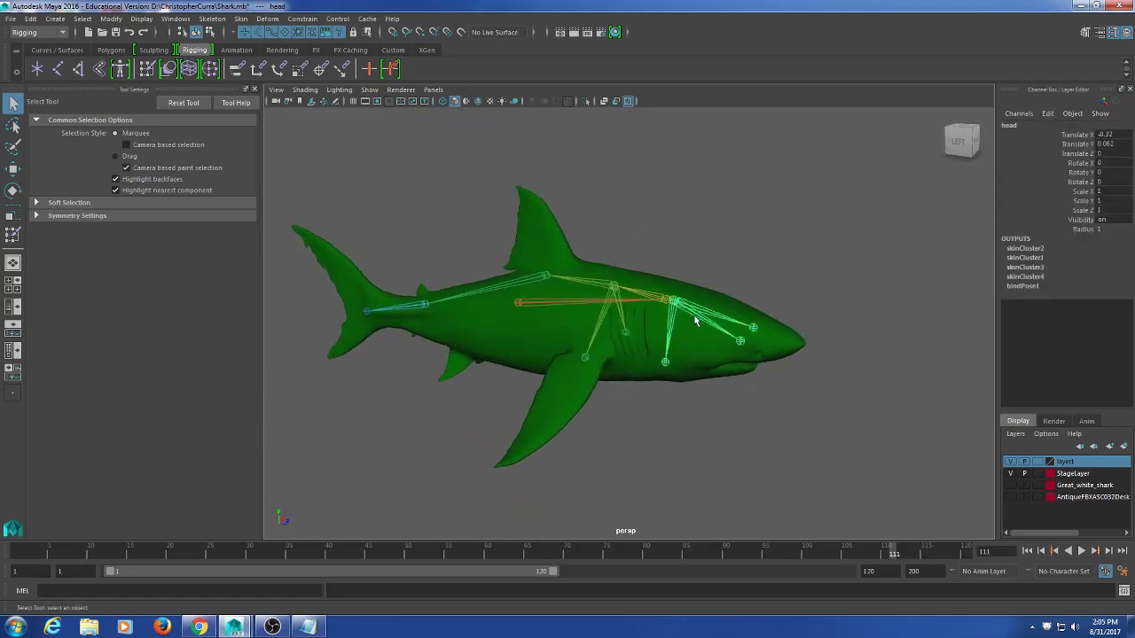
pyautogui.press('e')
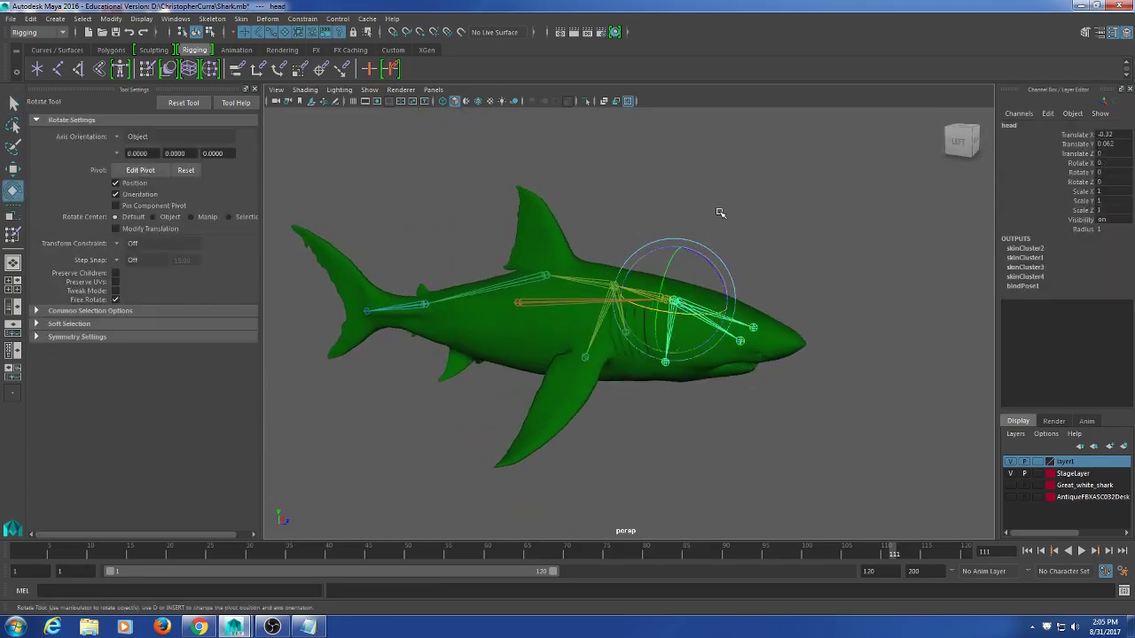
pyautogui.click(720, 212)
pyautogui.click(584, 281)
pyautogui.moveTo(609, 296); pyautogui.dragTo(578, 269)
pyautogui.hotkey('ctrl', 'z')
# - Test-rotate the spine3 joint to check how the tail deforms, and undo the rotation
pyautogui.click(728, 215)
pyautogui.click(545, 276)
pyautogui.click(424, 303)
pyautogui.moveTo(432, 306); pyautogui.dragTo(449, 304)
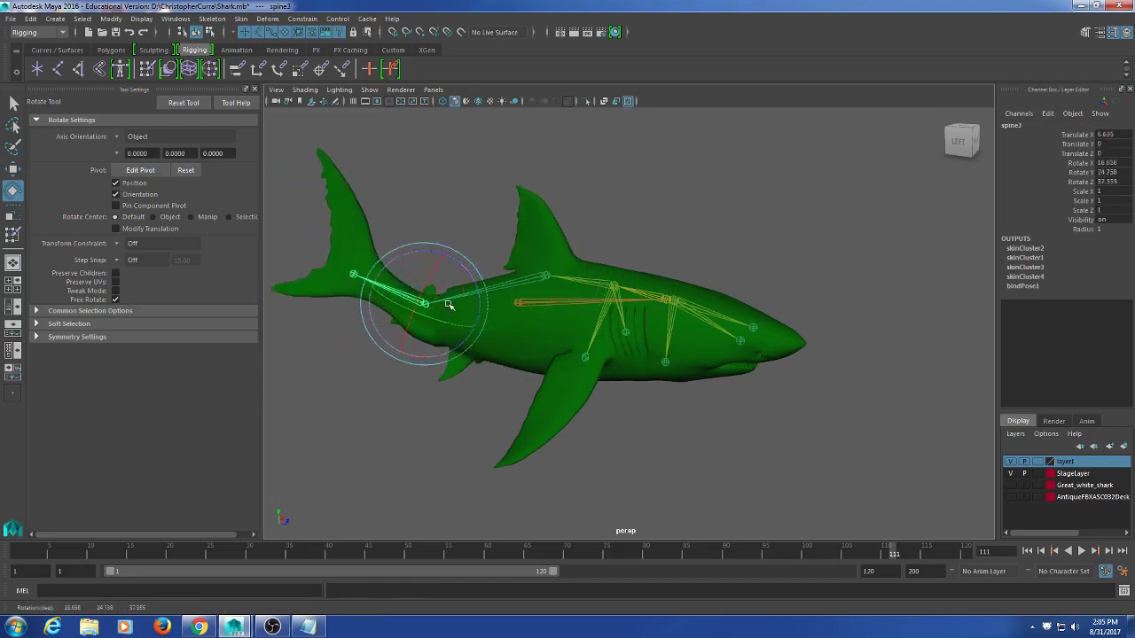
pyautogui.hotkey('ctrl', 'z')
# - Try bending the body at the spine1 joint again, undo the rotation and move in on the gill area
pyautogui.click(651, 296)
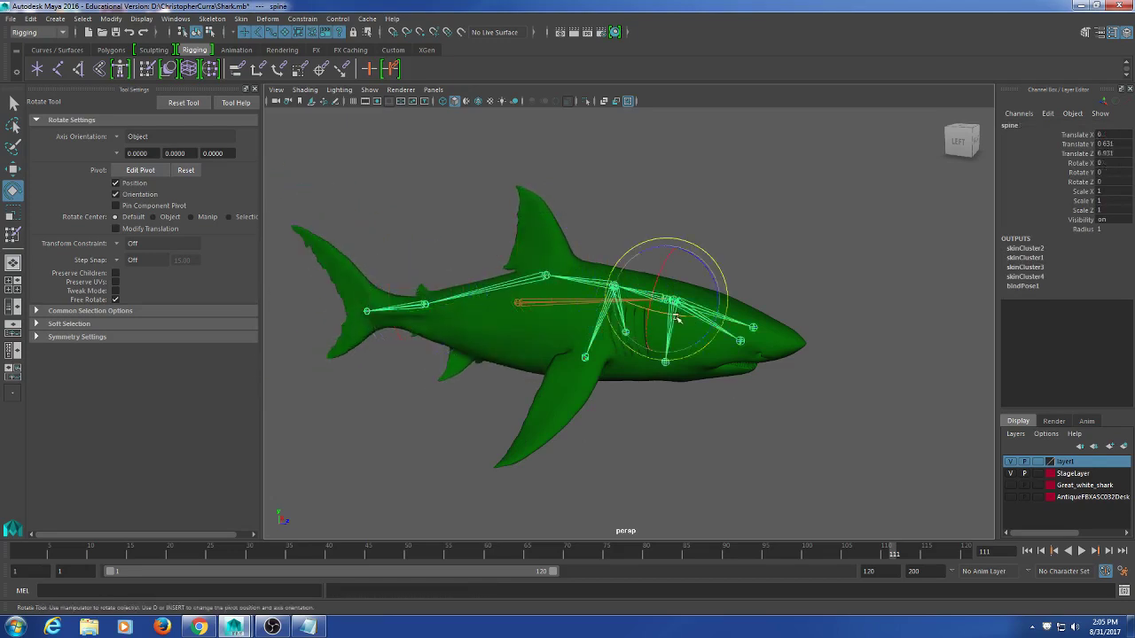
pyautogui.click(638, 240)
pyautogui.click(613, 284)
pyautogui.moveTo(612, 290); pyautogui.dragTo(658, 285)
pyautogui.hotkey('ctrl', 'z')
pyautogui.keyDown('alt'); pyautogui.moveTo(755, 287); pyautogui.dragTo(625, 282); pyautogui.keyUp('alt')
pyautogui.hotkey('ctrl', 'z')
pyautogui.scroll(5, 630, 285)
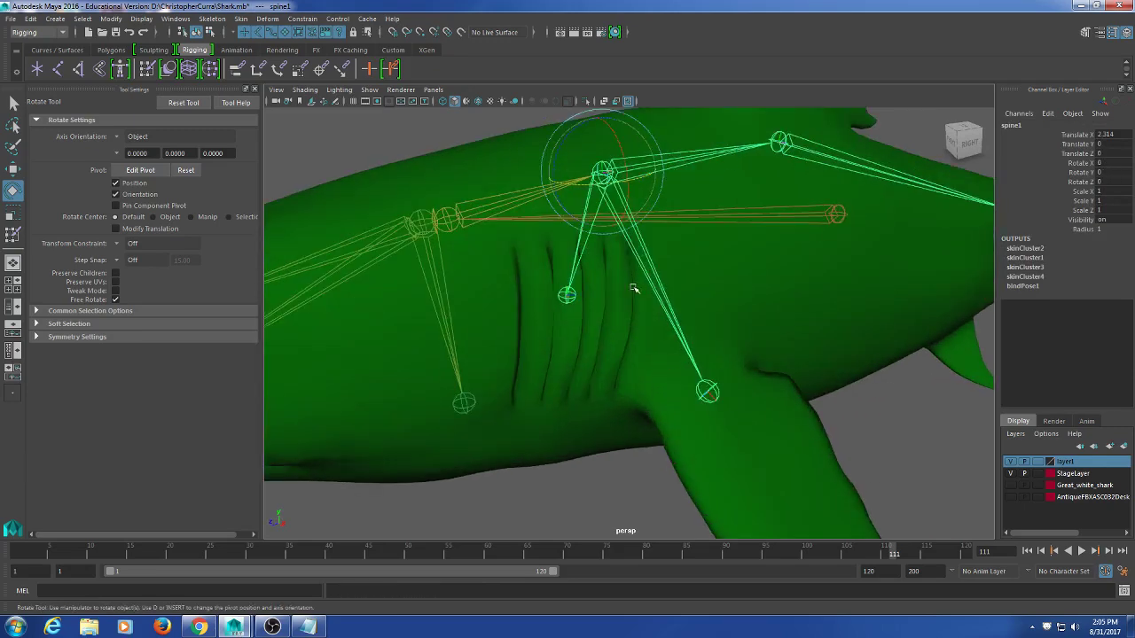
# - Rotate the spine1 joint to bend the body and select the body mesh at the torn area behind the gills
pyautogui.moveTo(608, 186); pyautogui.dragTo(649, 182)
pyautogui.keyDown('alt'); pyautogui.moveTo(669, 230); pyautogui.dragTo(626, 337); pyautogui.keyUp('alt')
pyautogui.click(626, 337)
pyautogui.scroll(5, 620, 321)
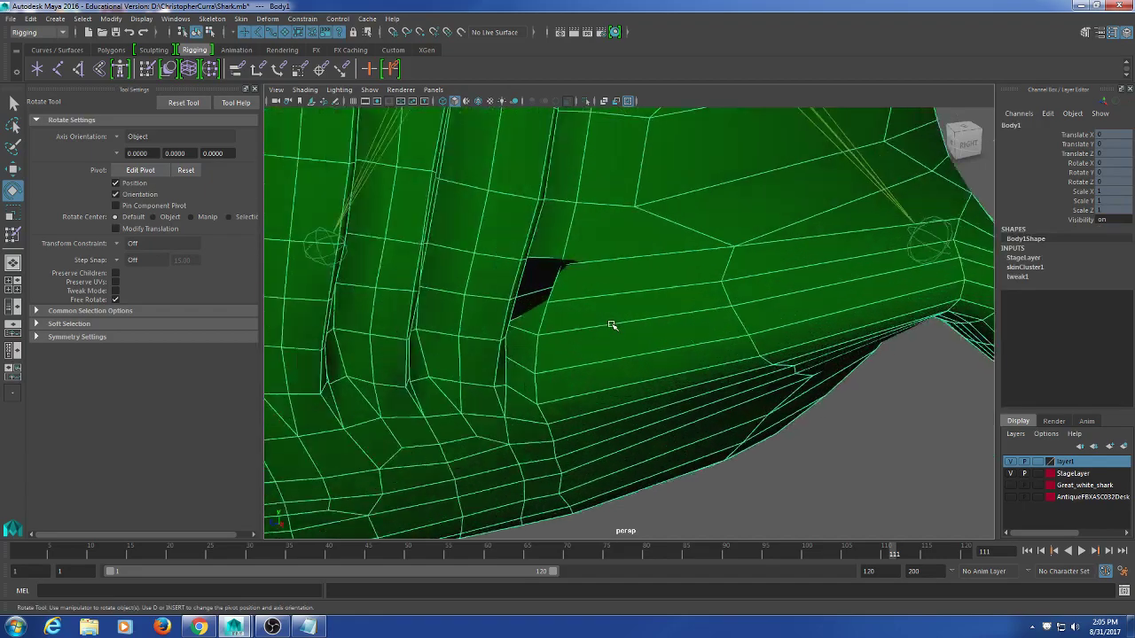
# - Display the body in wireframe and select the stray vertex at the torn area behind the gills
pyautogui.press('4')
pyautogui.keyDown('alt'); pyautogui.moveTo(619, 297); pyautogui.dragTo(631, 258); pyautogui.keyUp('alt')
pyautogui.rightClick(630, 256)
pyautogui.click(589, 255)
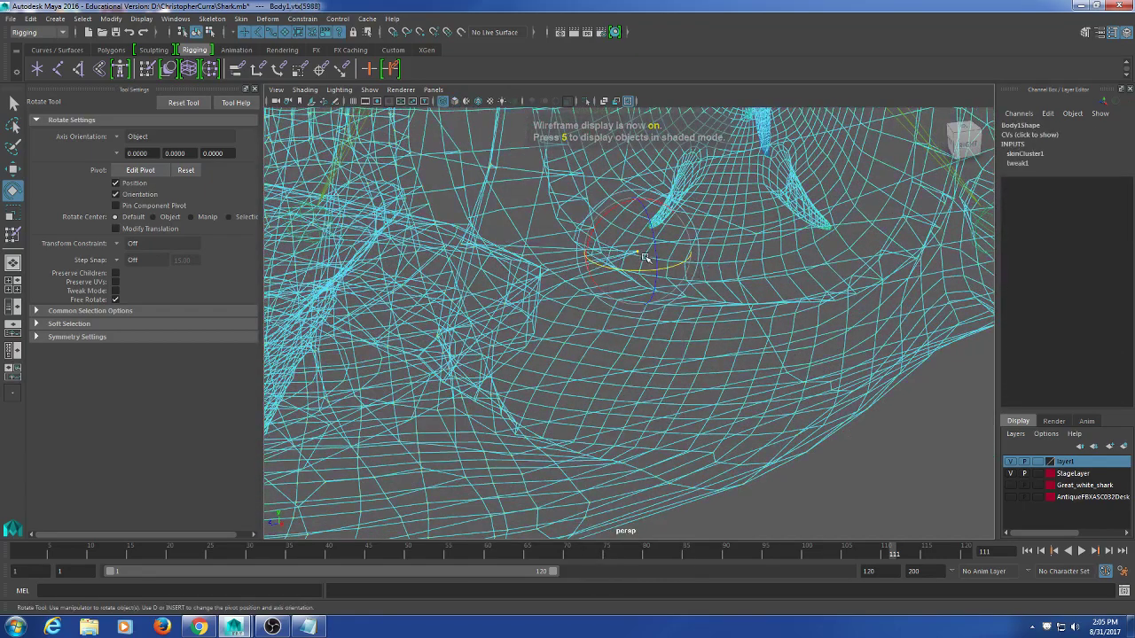
pyautogui.click(792, 473)
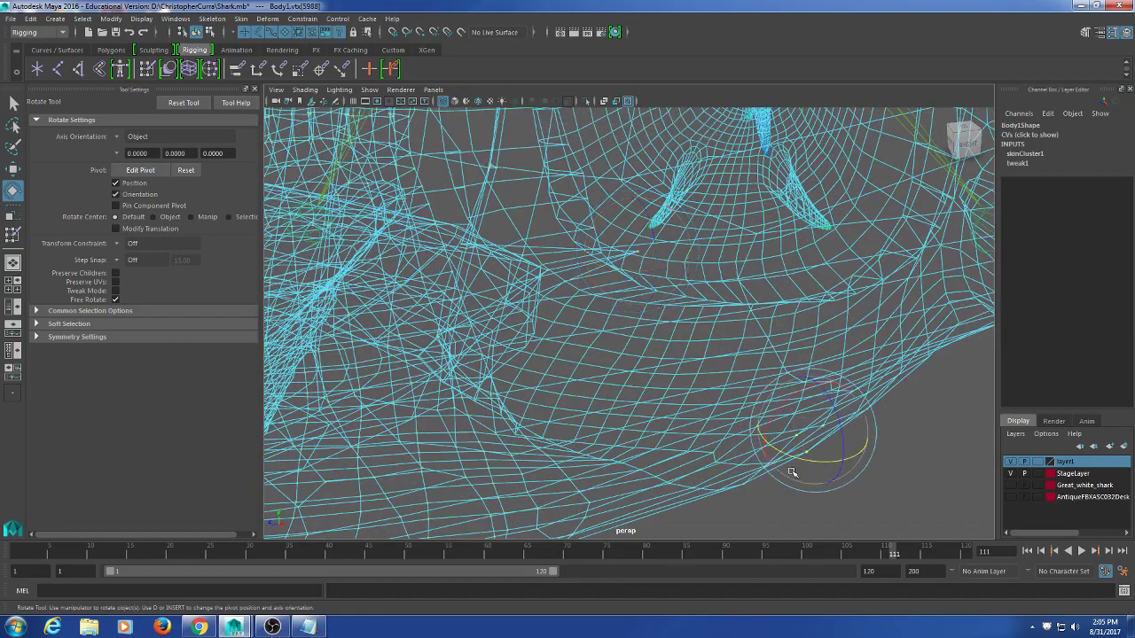
pyautogui.click(636, 253)
pyautogui.click(676, 380)
pyautogui.keyDown('alt'); pyautogui.moveTo(676, 379); pyautogui.dragTo(632, 265); pyautogui.keyUp('alt')
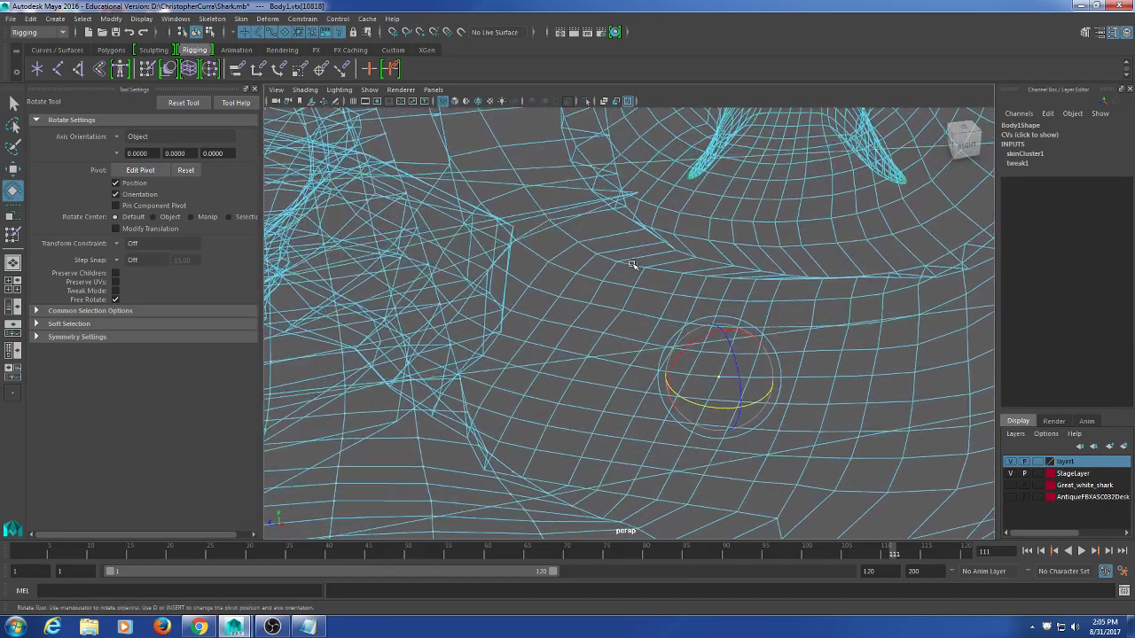
pyautogui.scroll(-10, 656, 222)
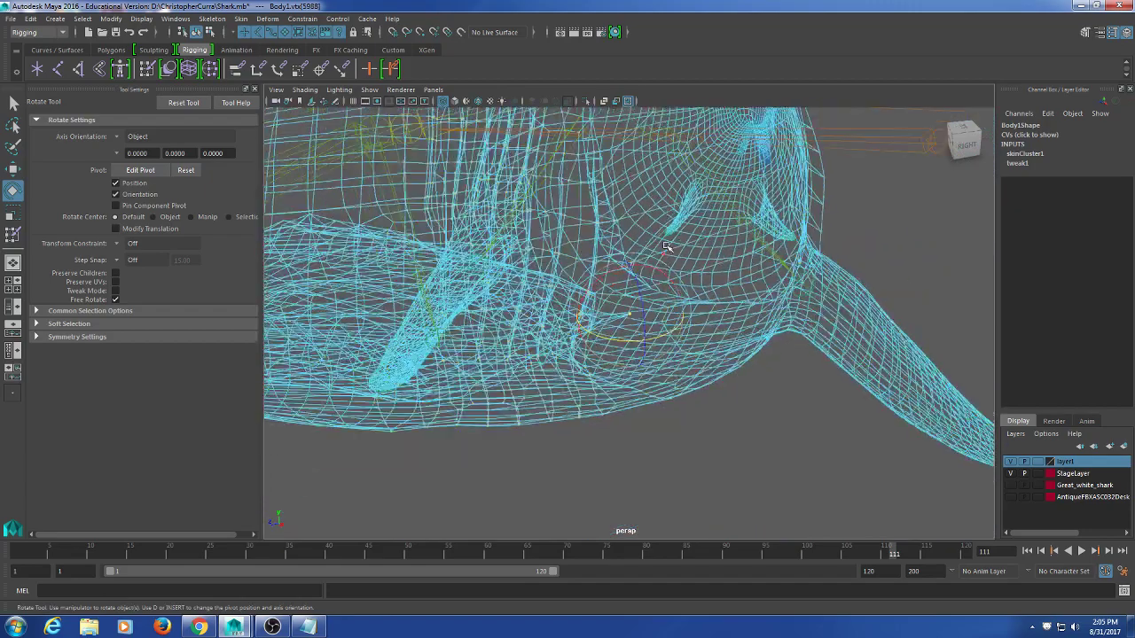
# - Flood the selected vertex with a spine skin weight of 1 using the Paint Skin Weights Tool
pyautogui.press('5')
pyautogui.moveTo(728, 266)
pyautogui.keyDown('alt'); pyautogui.mouseDown()
pyautogui.moveTo(706, 274)
pyautogui.moveTo(724, 271)
pyautogui.mouseUp(); pyautogui.keyUp('alt')
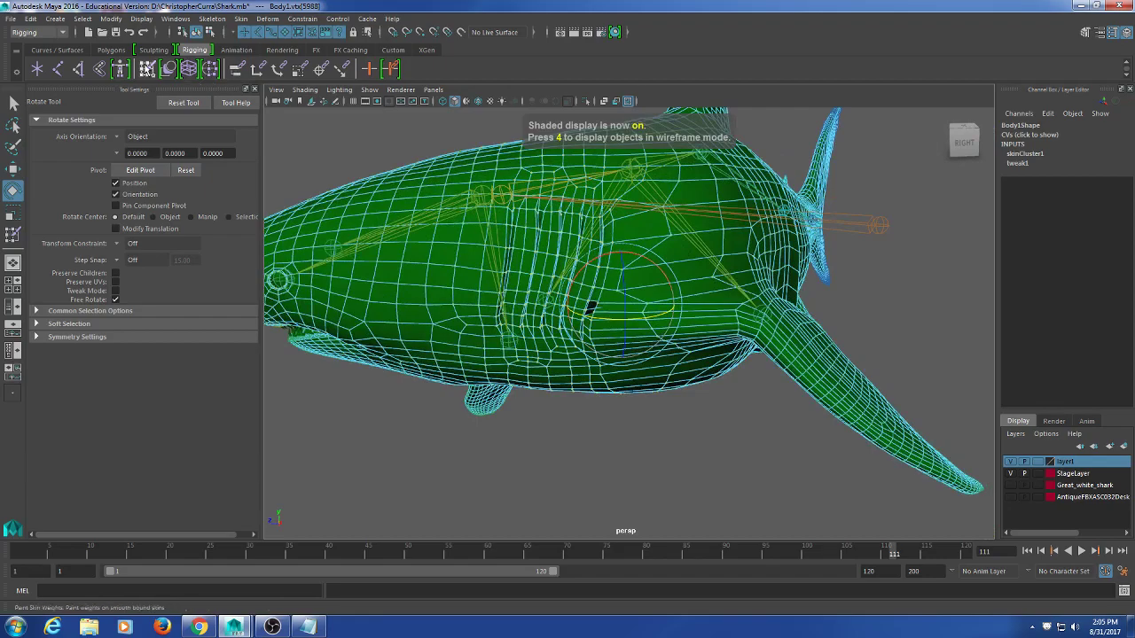
pyautogui.click(148, 70)
pyautogui.moveTo(559, 279)
pyautogui.keyDown('alt'); pyautogui.mouseDown()
pyautogui.moveTo(493, 297)
pyautogui.moveTo(512, 296)
pyautogui.mouseUp(); pyautogui.keyUp('alt')
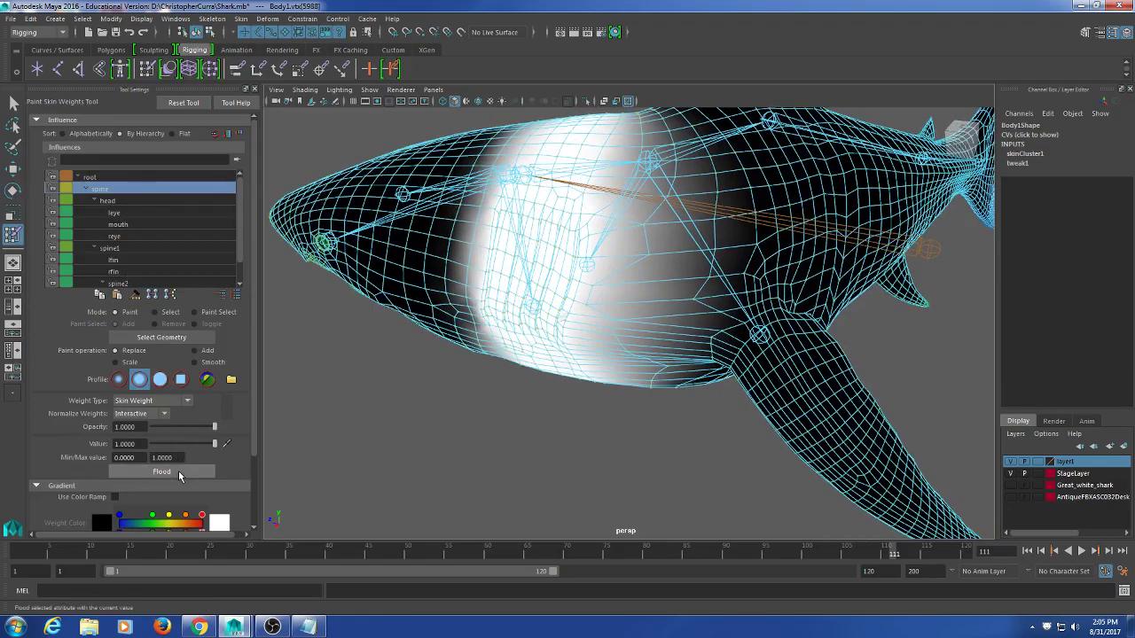
pyautogui.moveTo(608, 405)
pyautogui.keyDown('alt'); pyautogui.mouseDown()
pyautogui.moveTo(540, 342)
pyautogui.moveTo(637, 384)
pyautogui.mouseUp(); pyautogui.keyUp('alt')
pyautogui.scroll(5, 540, 342)
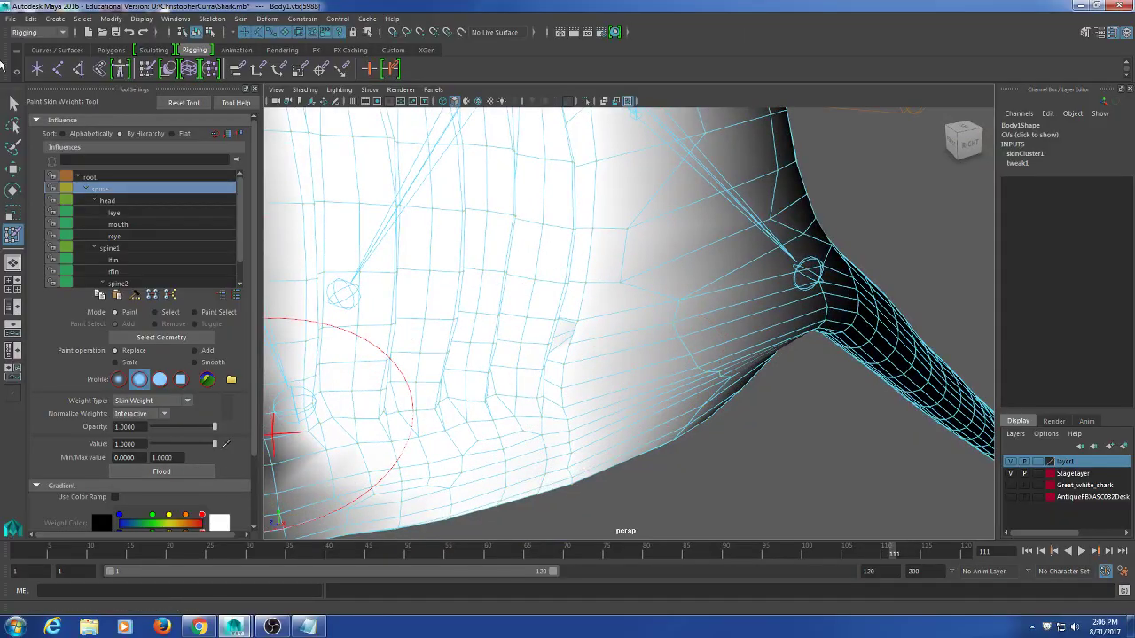
# - Select the other stray vertex behind the gills and flood it with a spine skin weight of 1
pyautogui.press('4')
pyautogui.keyDown('alt'); pyautogui.moveTo(646, 355); pyautogui.dragTo(623, 326); pyautogui.keyUp('alt')
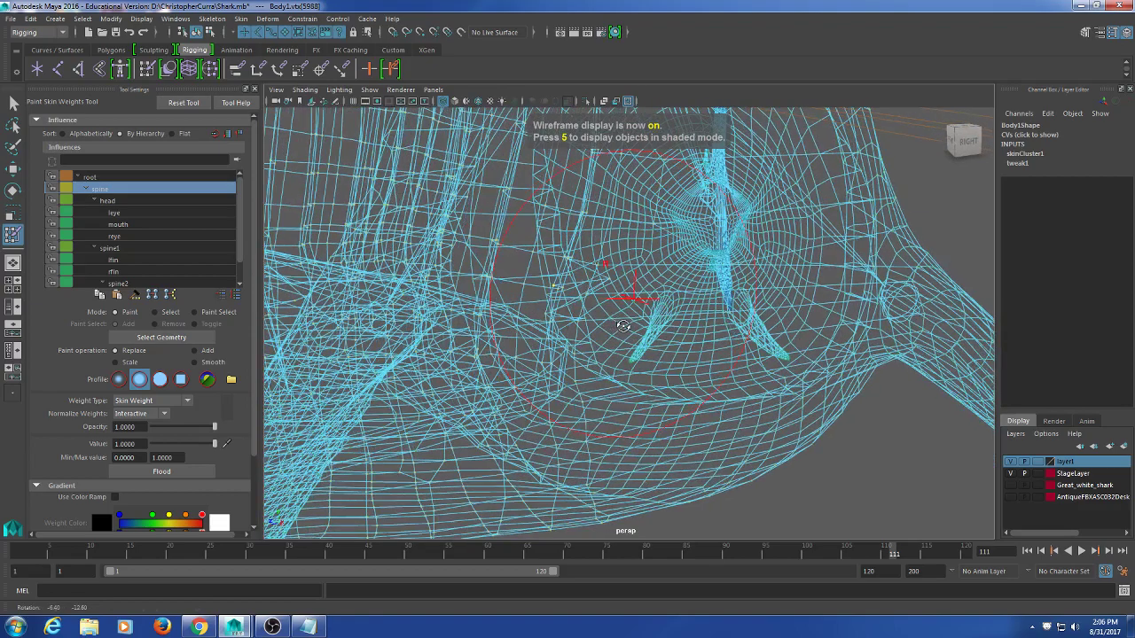
pyautogui.press('q')
pyautogui.click(600, 278)
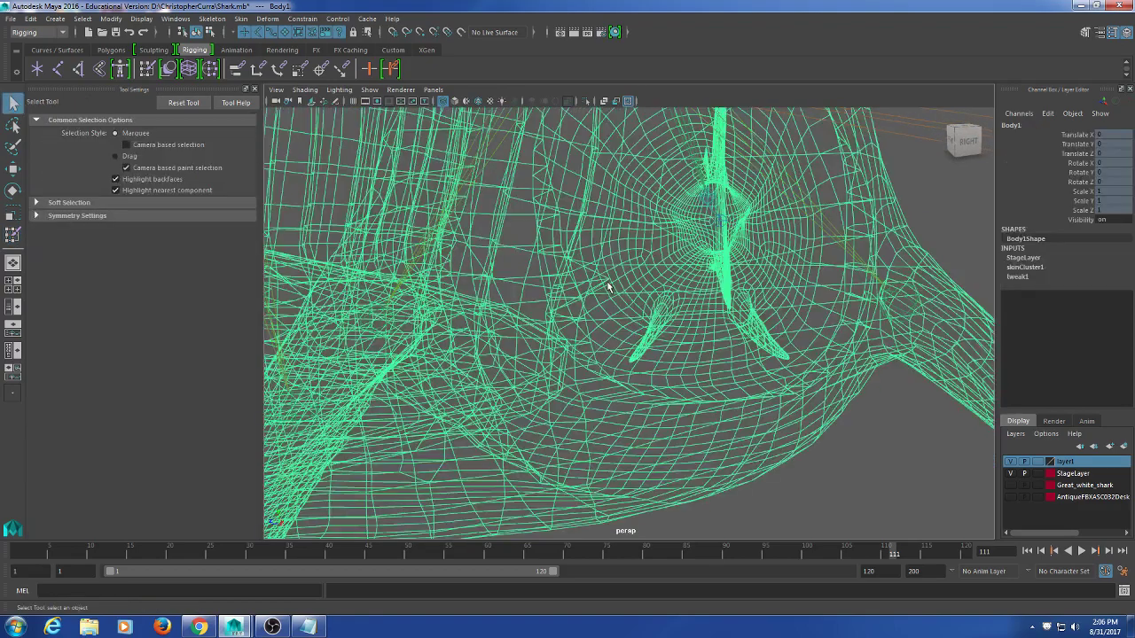
pyautogui.rightClick(606, 282)
pyautogui.click(550, 282)
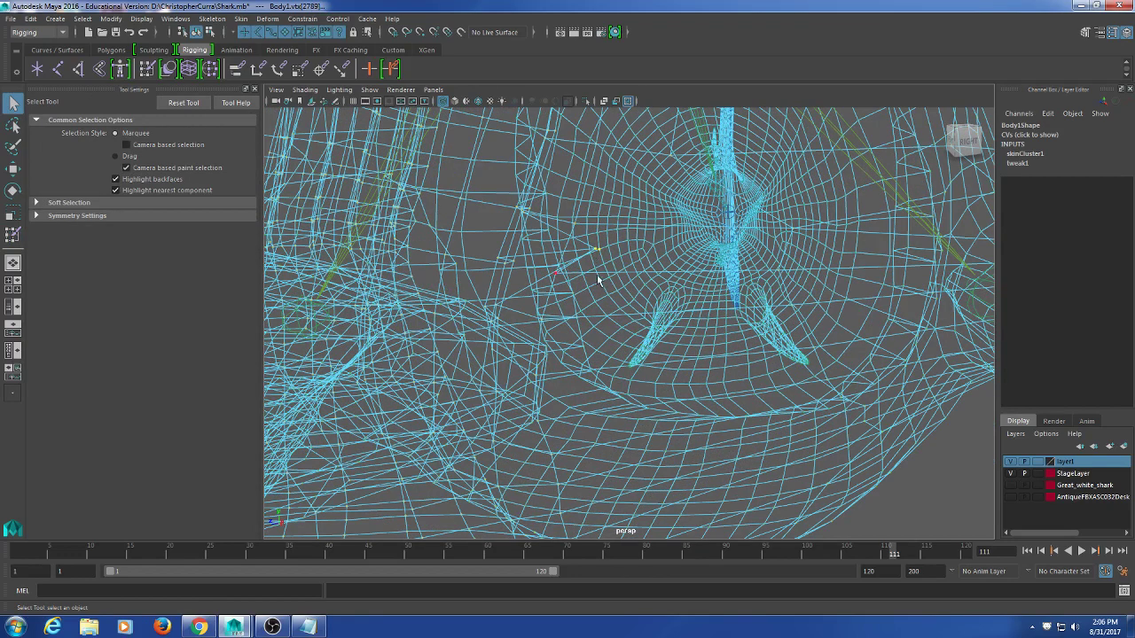
pyautogui.keyDown('alt'); pyautogui.moveTo(640, 284); pyautogui.dragTo(630, 283); pyautogui.keyUp('alt')
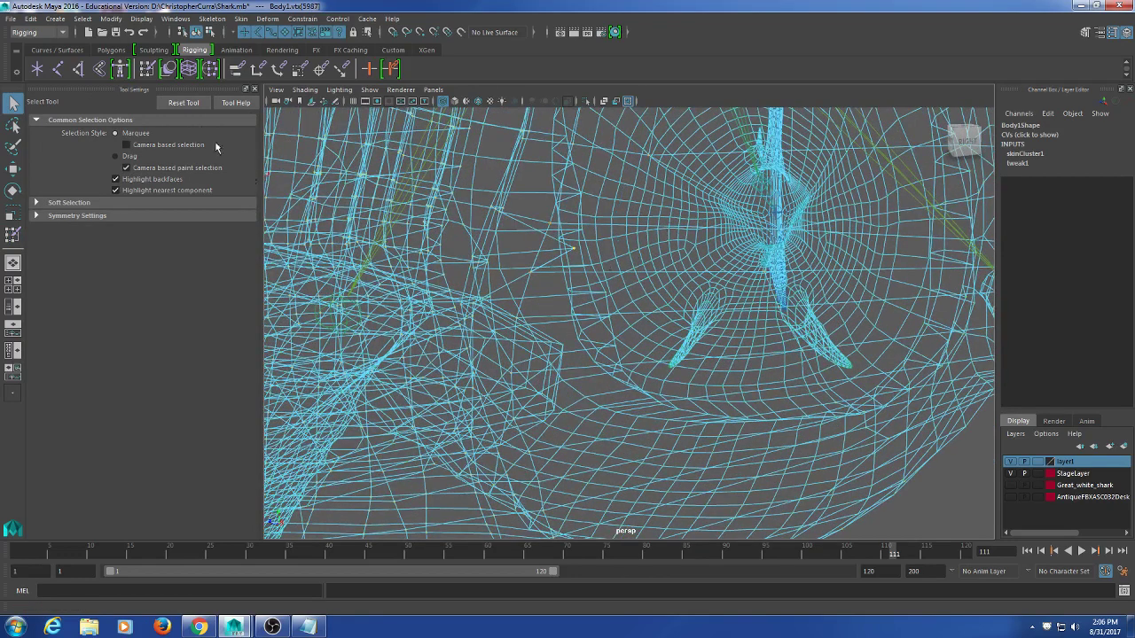
pyautogui.click(149, 69)
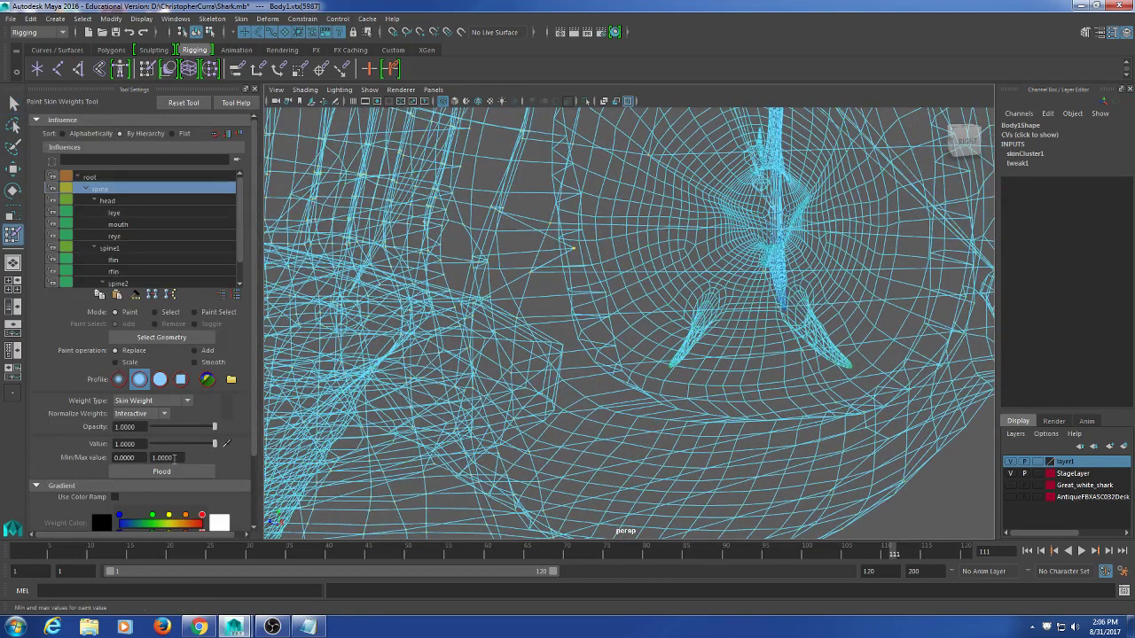
pyautogui.moveTo(621, 266)
pyautogui.keyDown('alt'); pyautogui.mouseDown()
pyautogui.moveTo(586, 259)
pyautogui.moveTo(682, 241)
pyautogui.moveTo(849, 266)
pyautogui.moveTo(747, 266)
pyautogui.moveTo(700, 287)
pyautogui.mouseUp(); pyautogui.keyUp('alt')
# - Return to shaded display and reset the spine1 joint's Rotate Y to 0
pyautogui.press('q')
pyautogui.press('5')
pyautogui.click(598, 263)
pyautogui.keyDown('alt'); pyautogui.moveTo(598, 263); pyautogui.dragTo(448, 278); pyautogui.keyUp('alt')
pyautogui.press('e')
pyautogui.write('0')
pyautogui.press('Return')
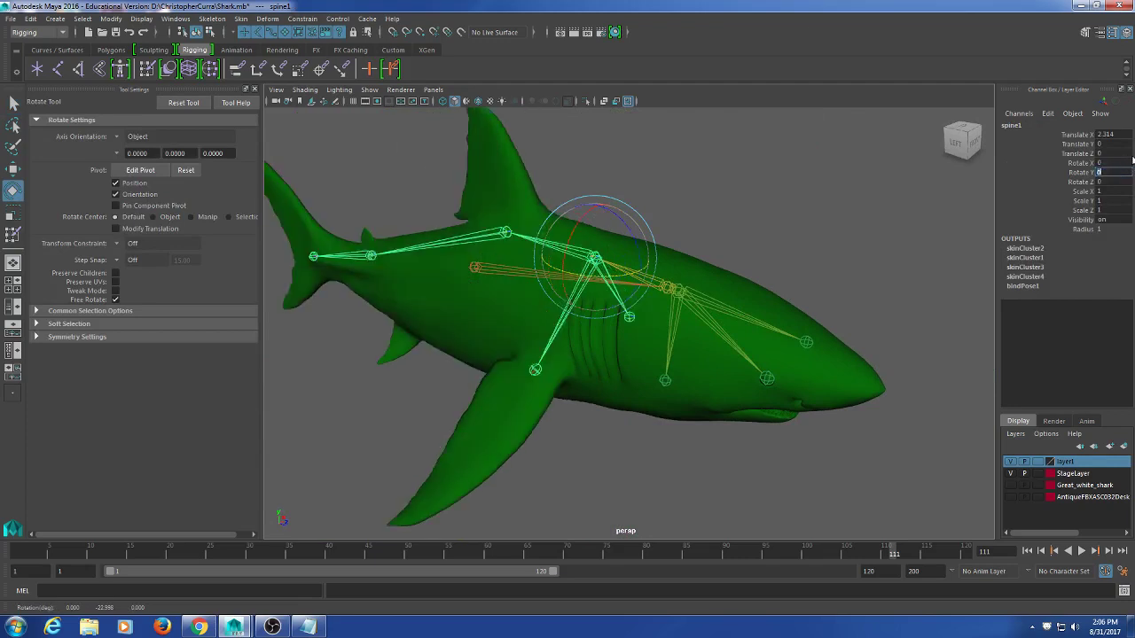
# - Check the head joint's rotation values, clear the selection and save the Shark.mb scene
pyautogui.click(718, 307)
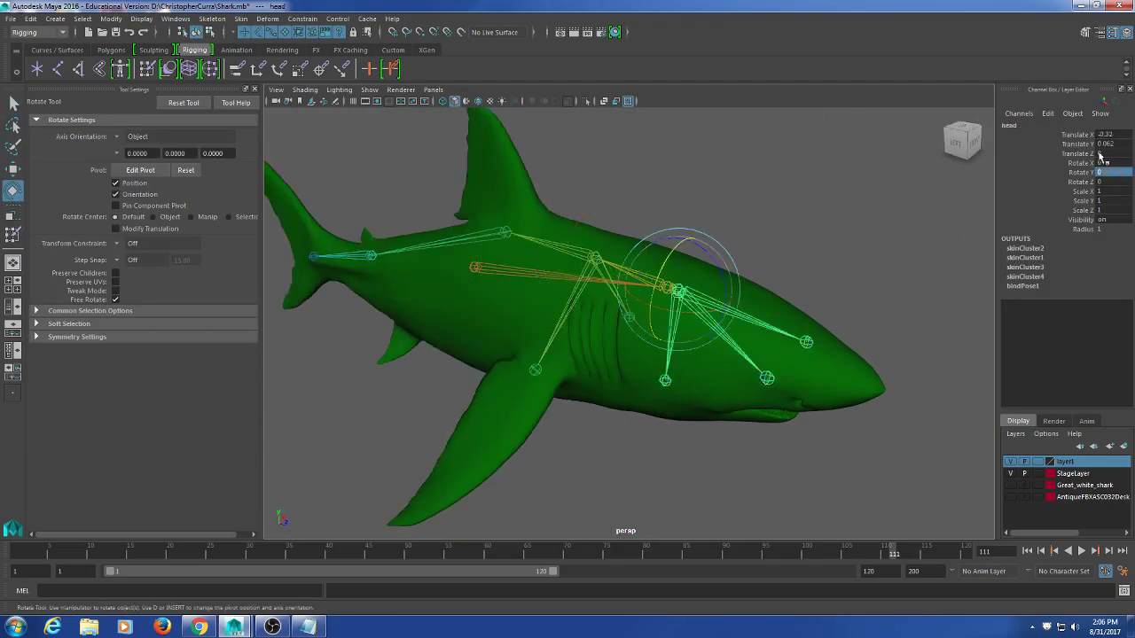
pyautogui.click(786, 190)
pyautogui.keyDown('alt'); pyautogui.moveTo(786, 189); pyautogui.dragTo(666, 217); pyautogui.keyUp('alt')
pyautogui.scroll(4, 660, 222)
pyautogui.keyDown('alt'); pyautogui.moveTo(659, 223); pyautogui.dragTo(755, 221, button='middle'); pyautogui.keyUp('alt')
pyautogui.scroll(-1, 755, 220)
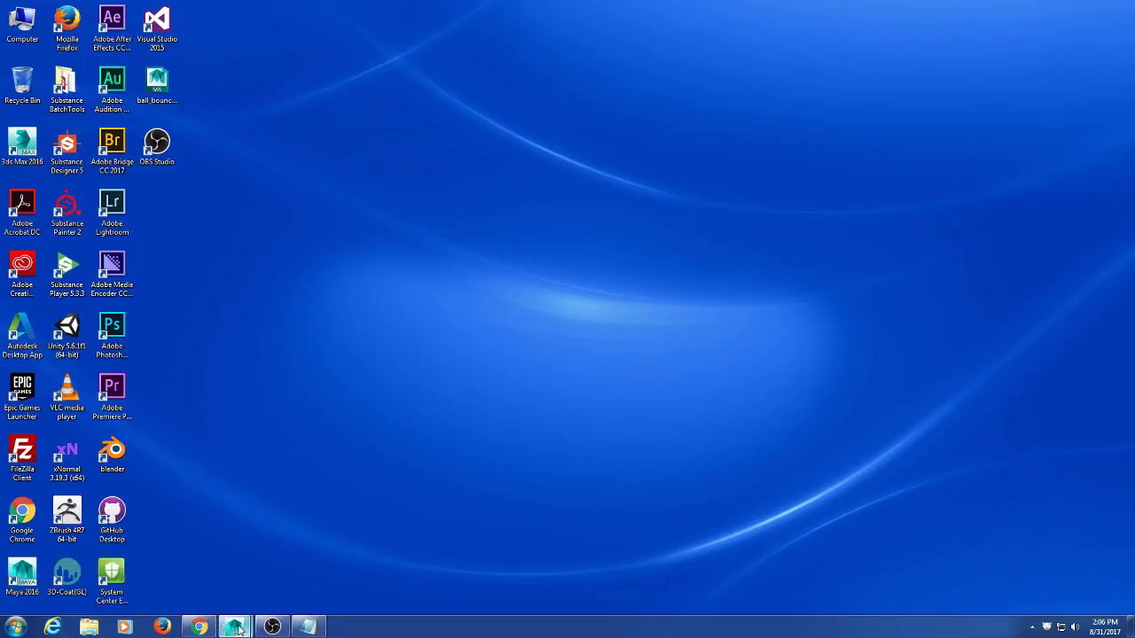
# - Switch to Google Drive in Chrome, close the sharing dialog and delete the old Shark.mb from the Shark folder
pyautogui.moveTo(236, 628)
pyautogui.click(266, 576)
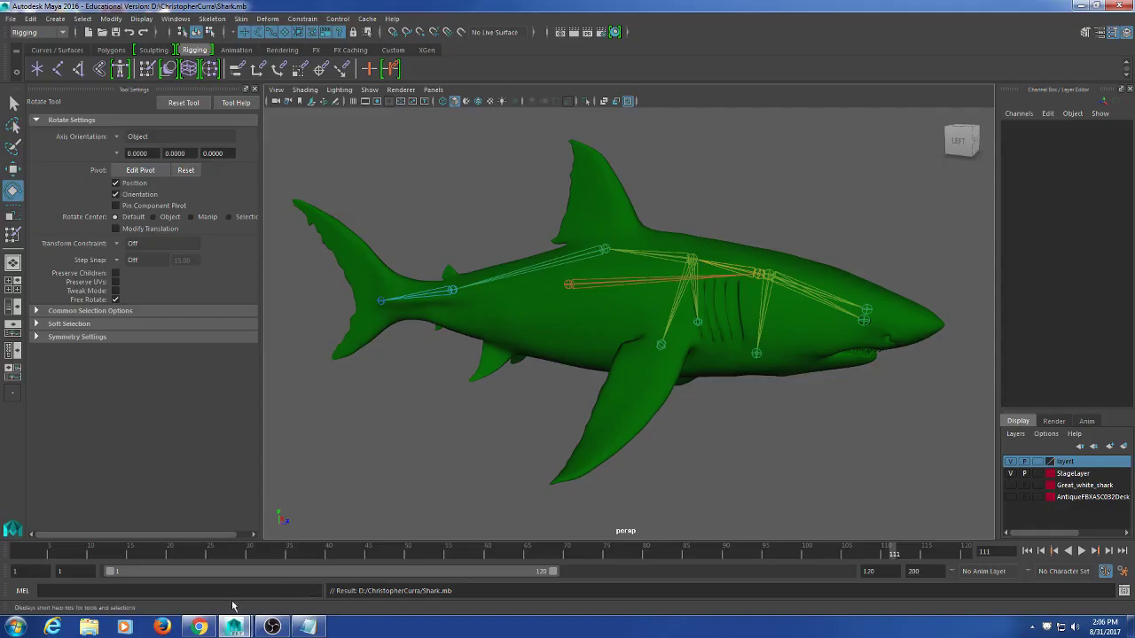
pyautogui.click(1080, 6)
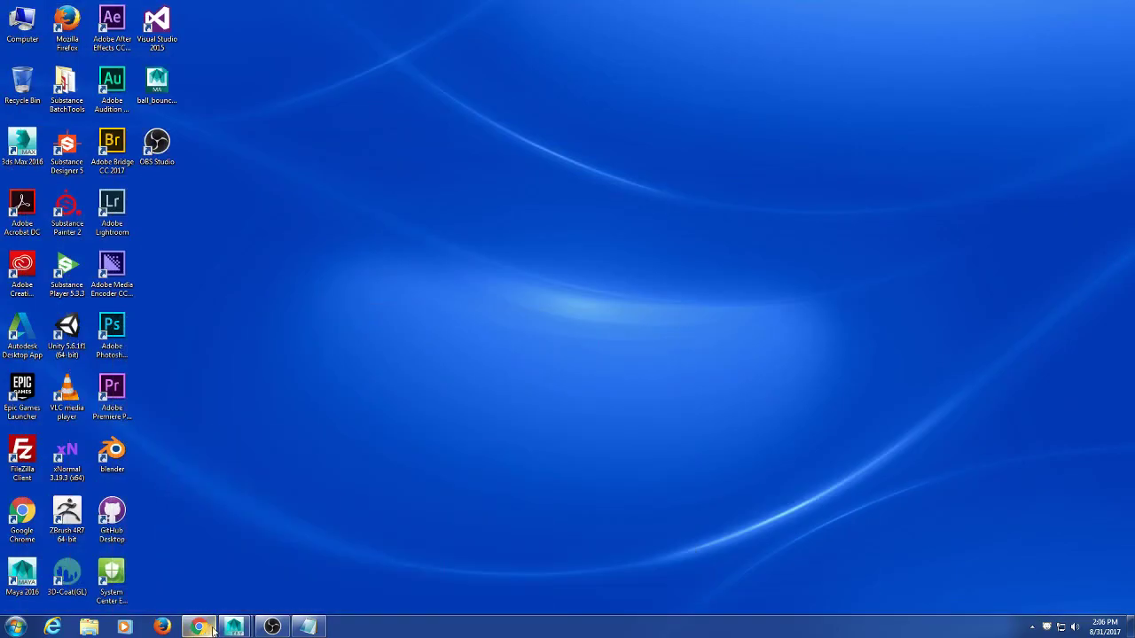
pyautogui.click(197, 628)
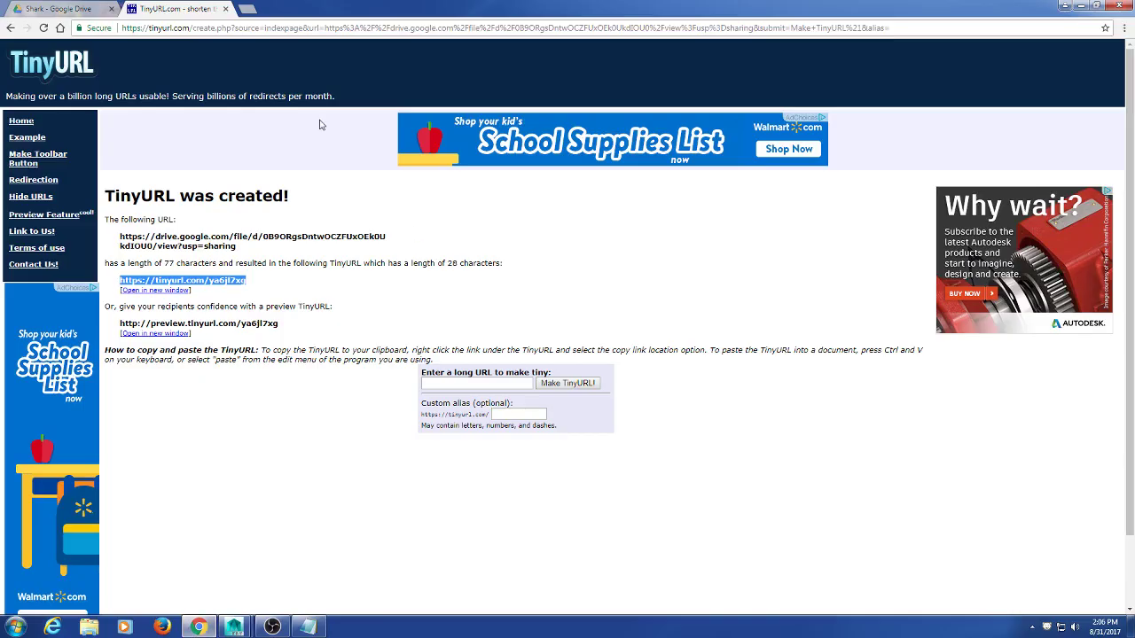
pyautogui.click(59, 8)
pyautogui.click(658, 351)
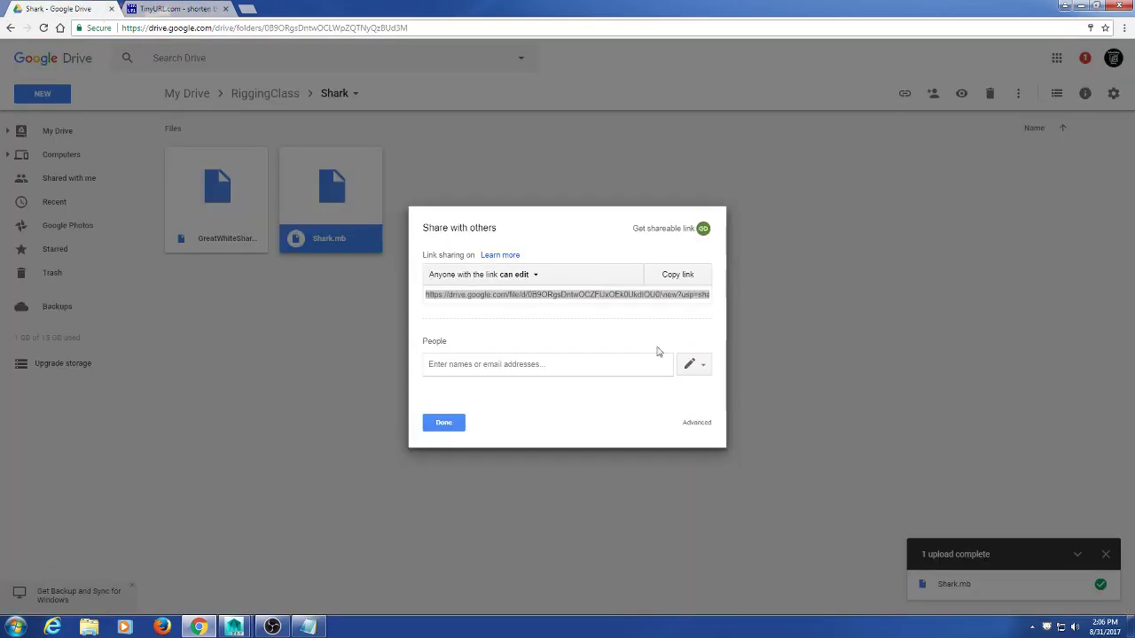
pyautogui.click(442, 424)
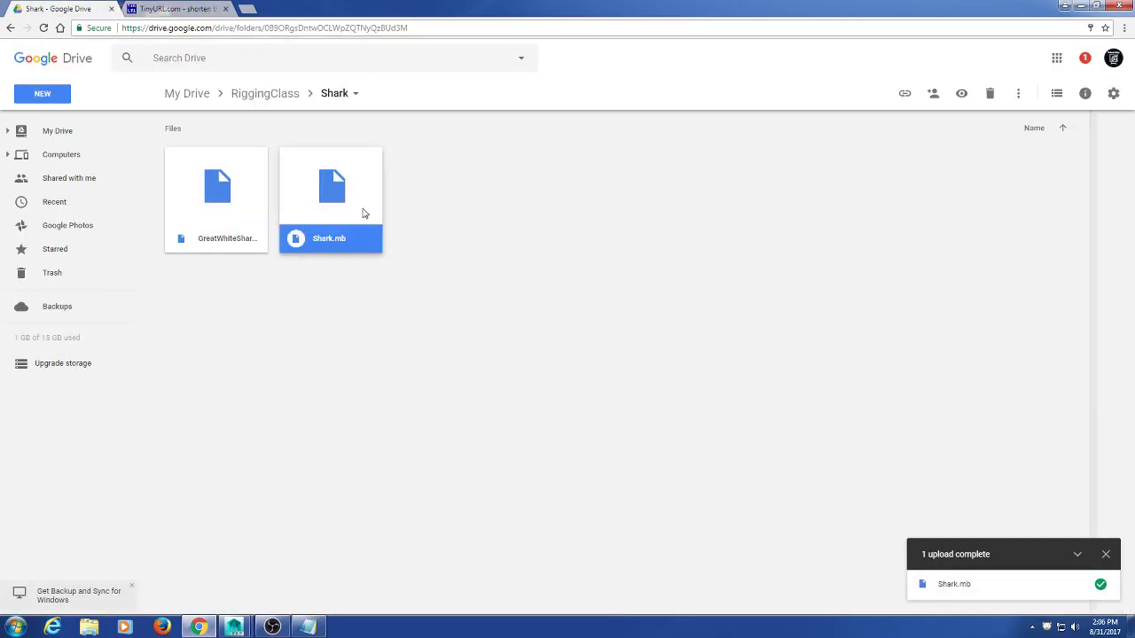
pyautogui.press('Delete')
# - Open the folder containing the Shark file on Storage (D:) in Windows Explorer and place it side by side with Google Drive
pyautogui.press('super+d')
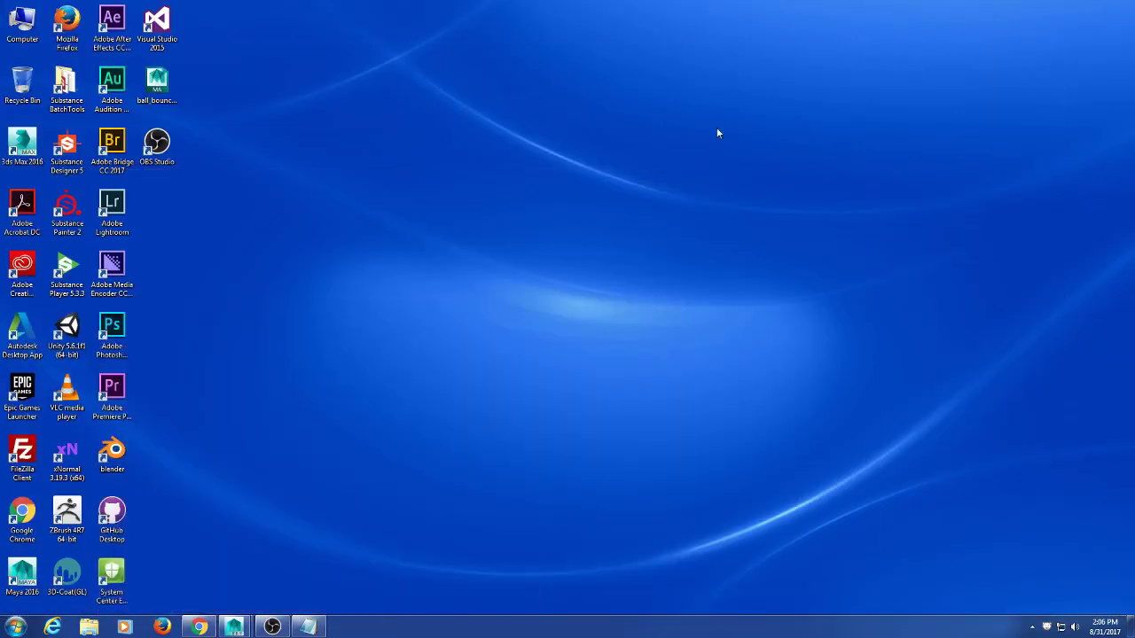
pyautogui.click(88, 627)
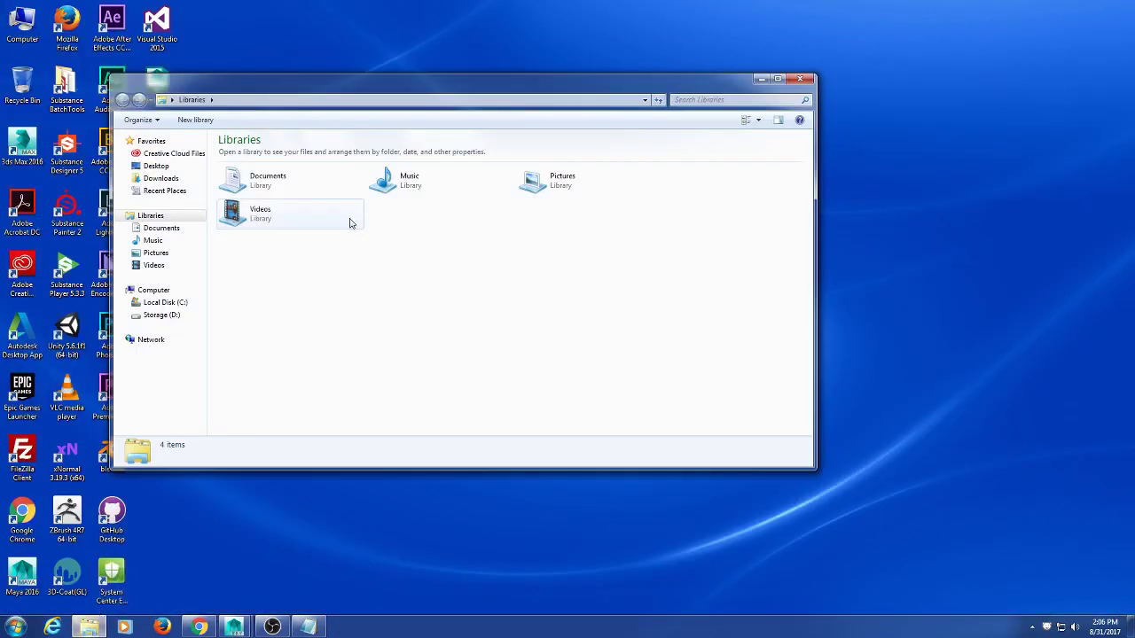
pyautogui.click(165, 316)
pyautogui.doubleClick(255, 194)
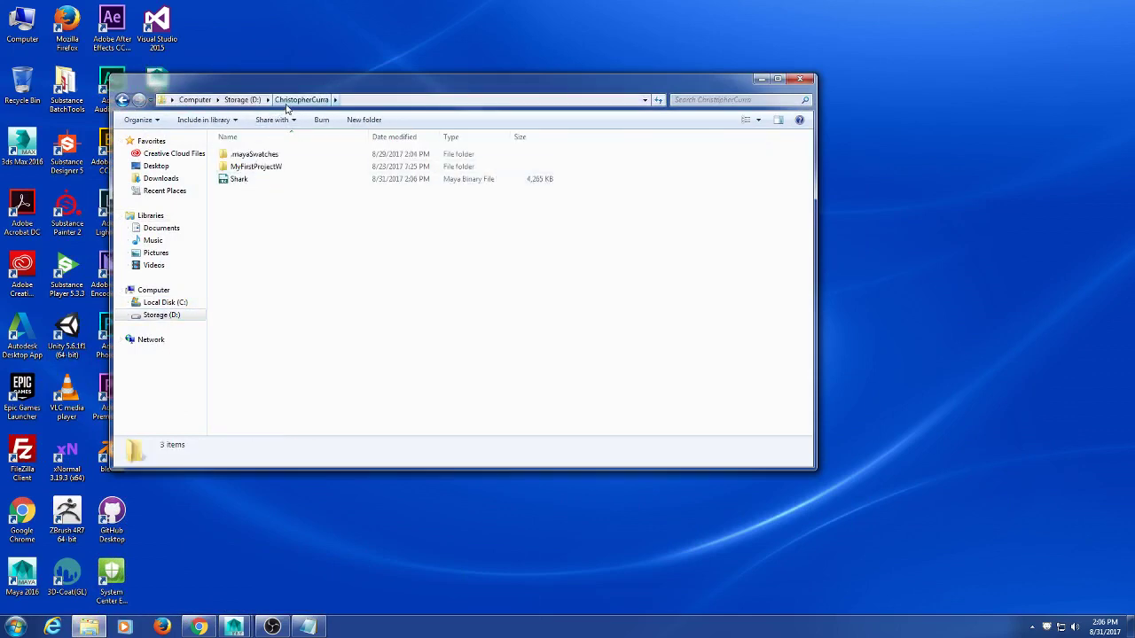
pyautogui.press('super+Left')
pyautogui.click(199, 627)
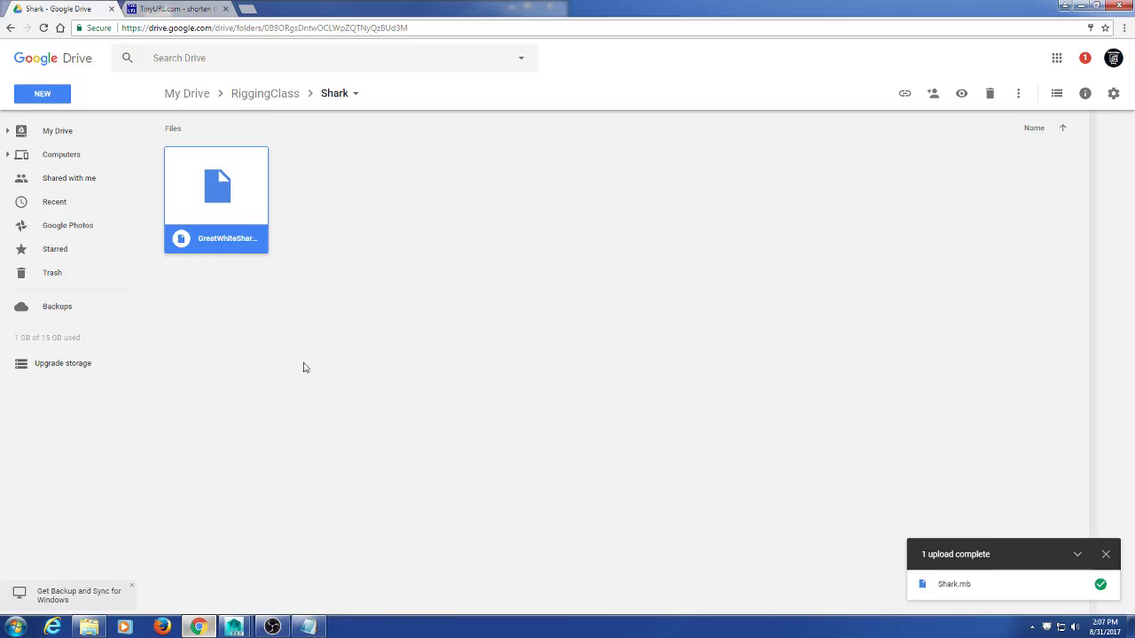
pyautogui.press('super+Right')
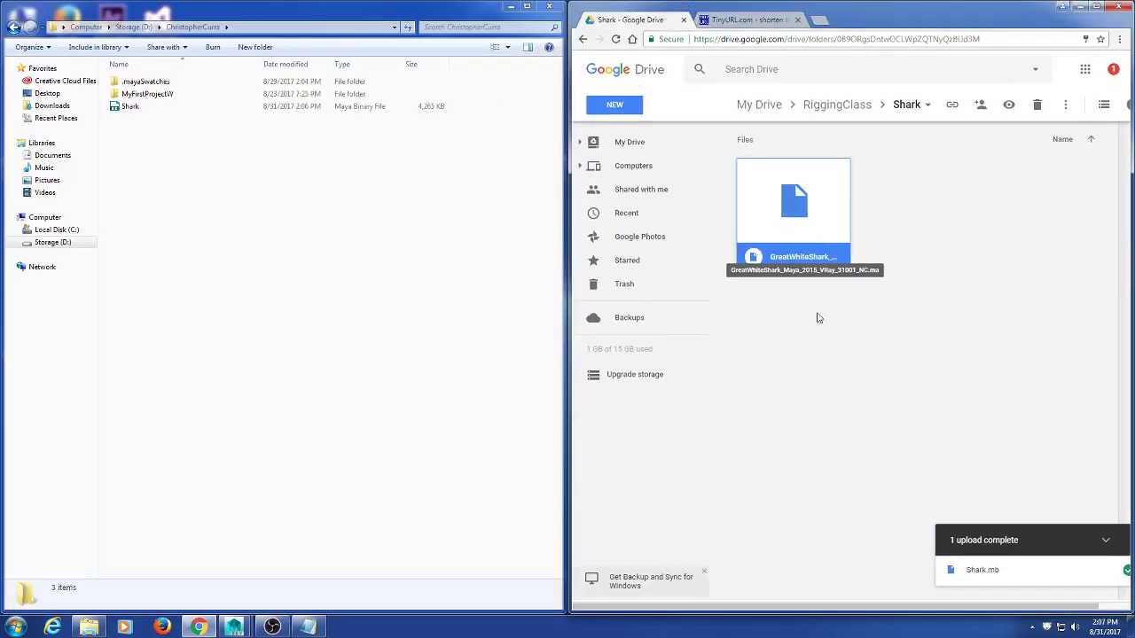
# - Save the scene once more in Maya and upload the Shark file from Explorer to Google Drive's Shark folder
pyautogui.moveTo(124, 106); pyautogui.dragTo(213, 252)
pyautogui.click(296, 568)
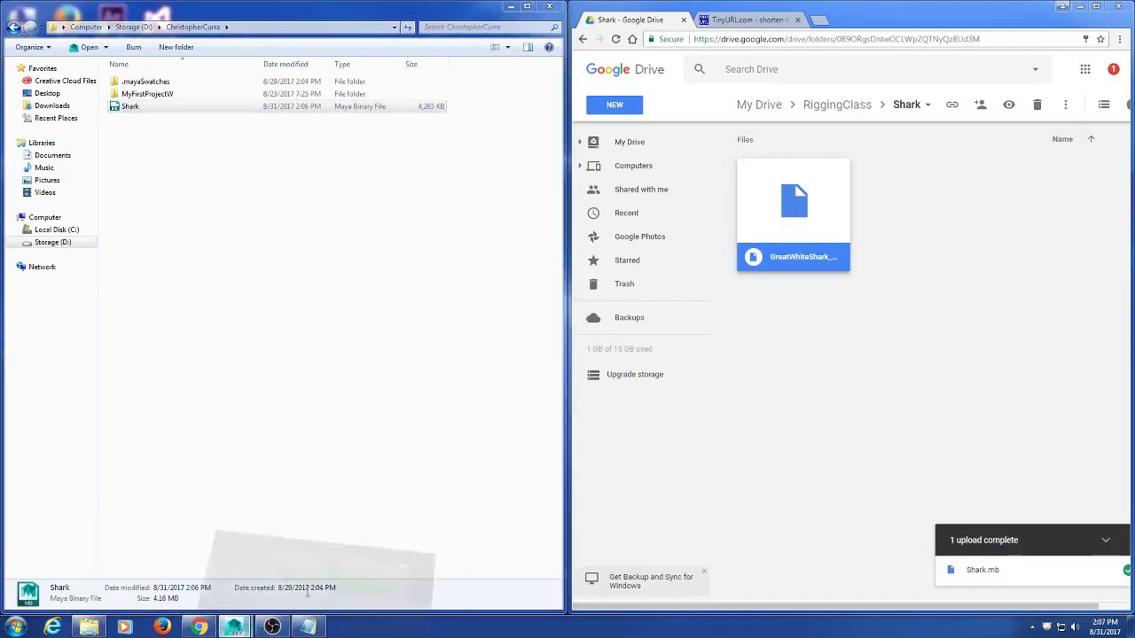
pyautogui.hotkey('ctrl', 's')
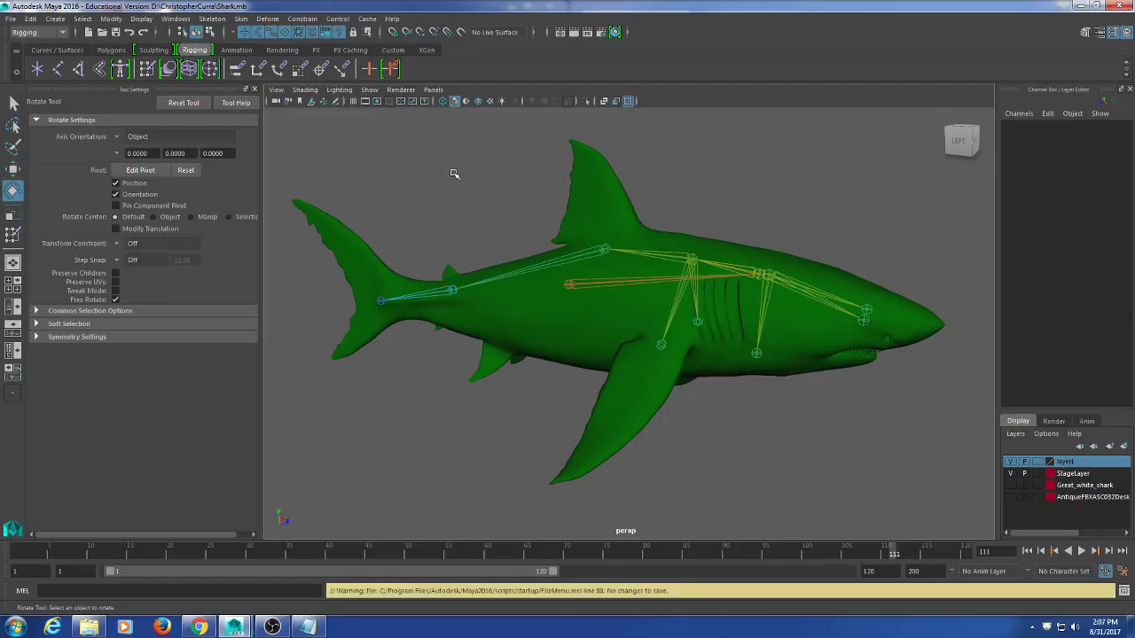
pyautogui.click(1095, 6)
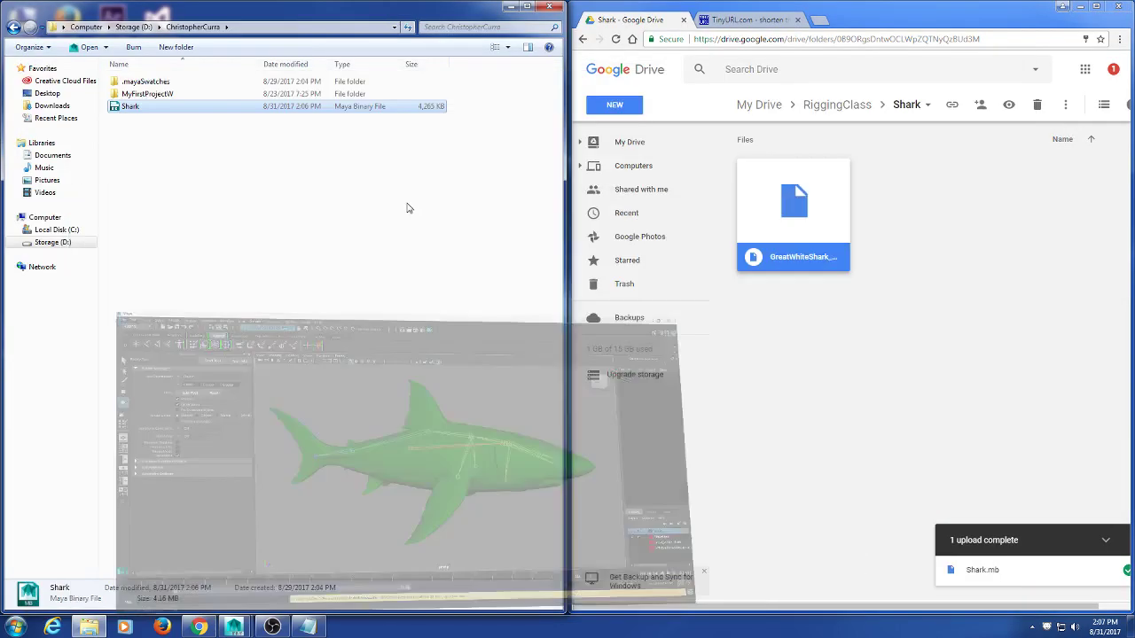
pyautogui.click(131, 106)
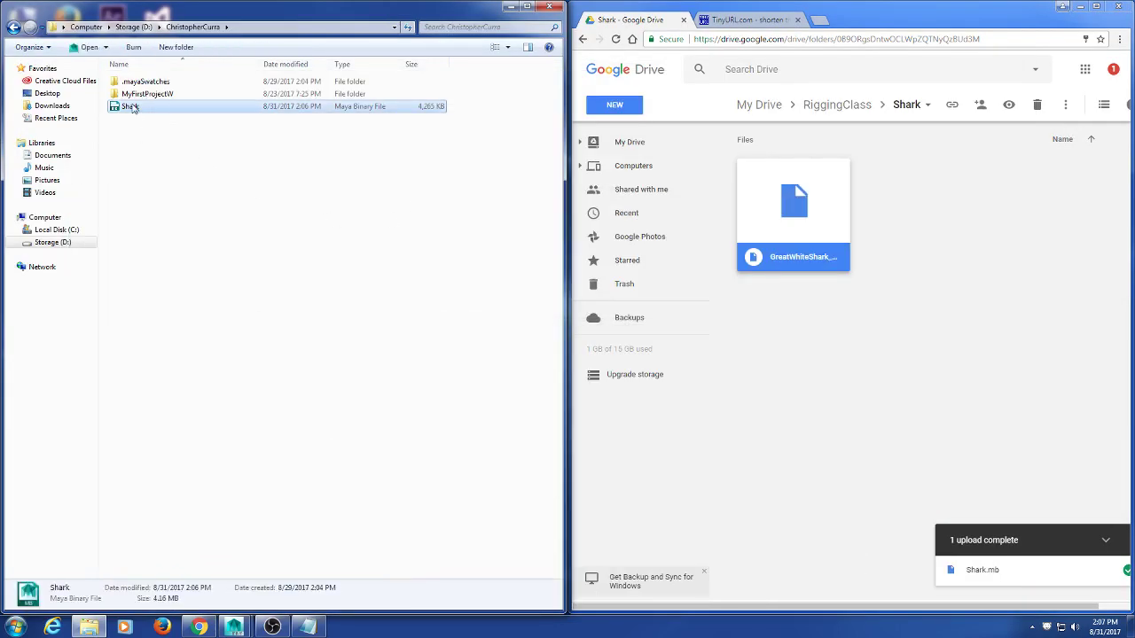
pyautogui.moveTo(142, 110); pyautogui.dragTo(958, 315)
pyautogui.click(510, 6)
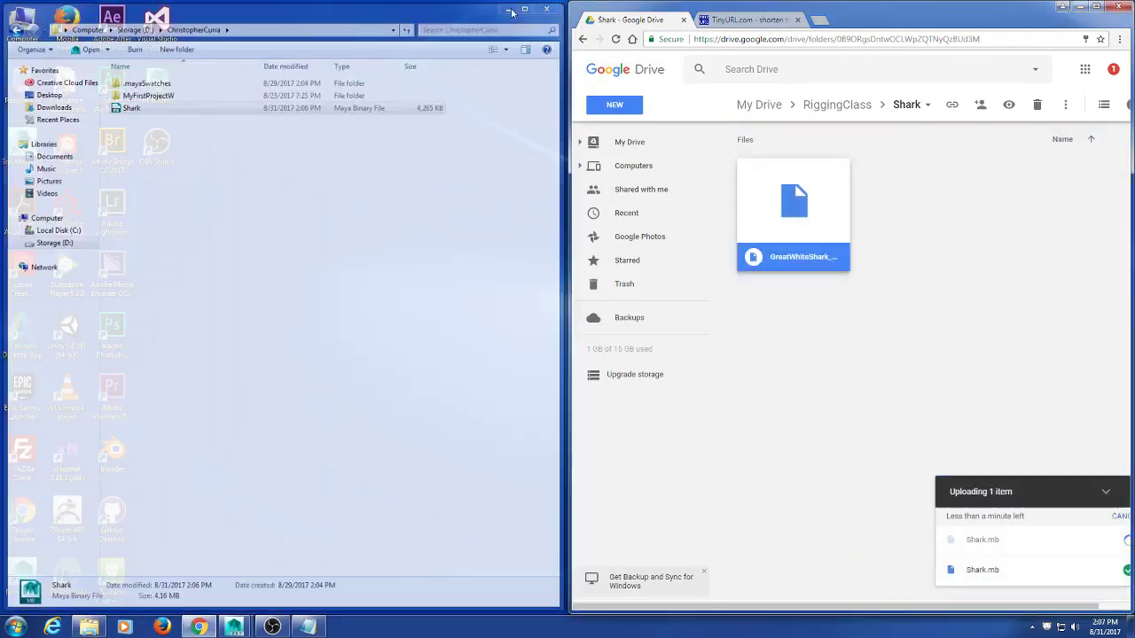
pyautogui.click(1095, 7)
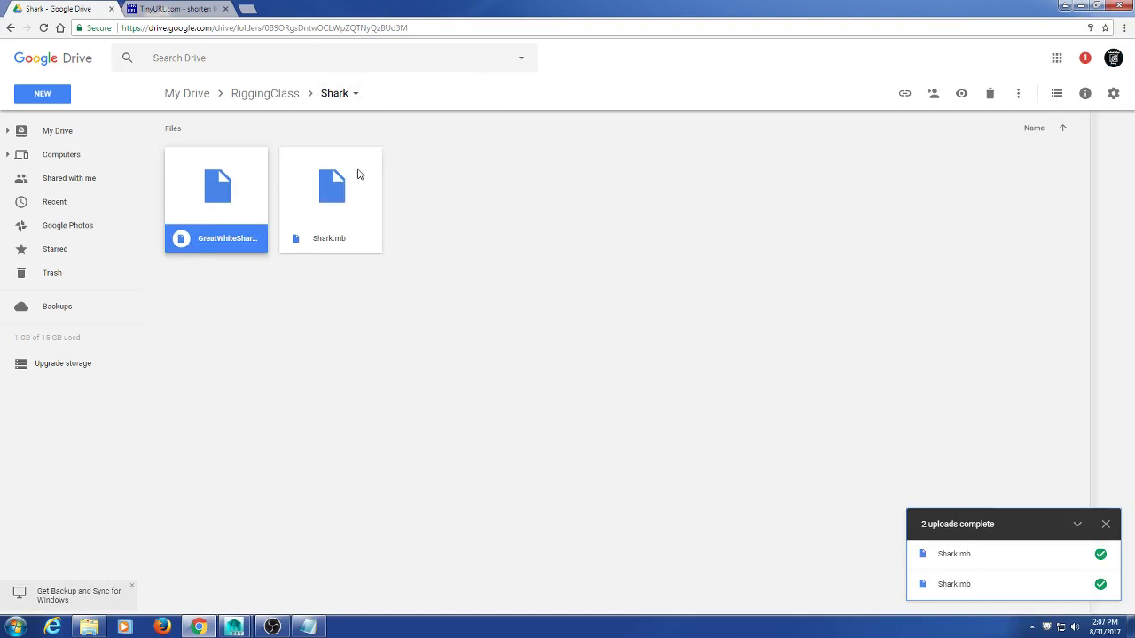
# - Share Shark.mb so that anyone with the link can edit, and copy its shareable link
pyautogui.click(349, 205)
pyautogui.rightClick(341, 201)
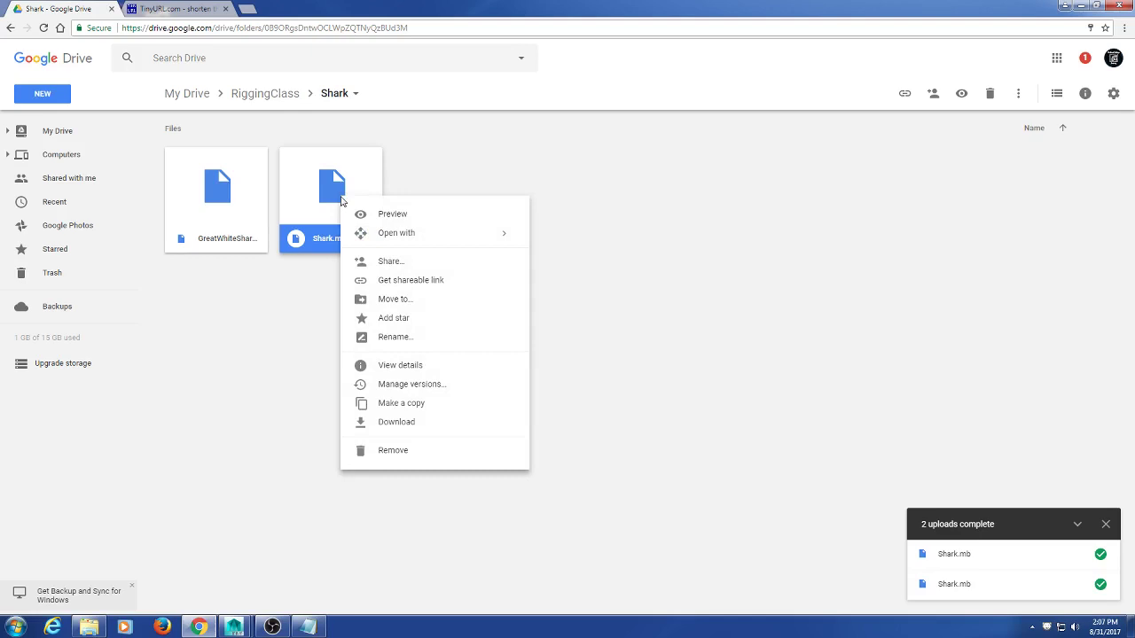
pyautogui.click(406, 260)
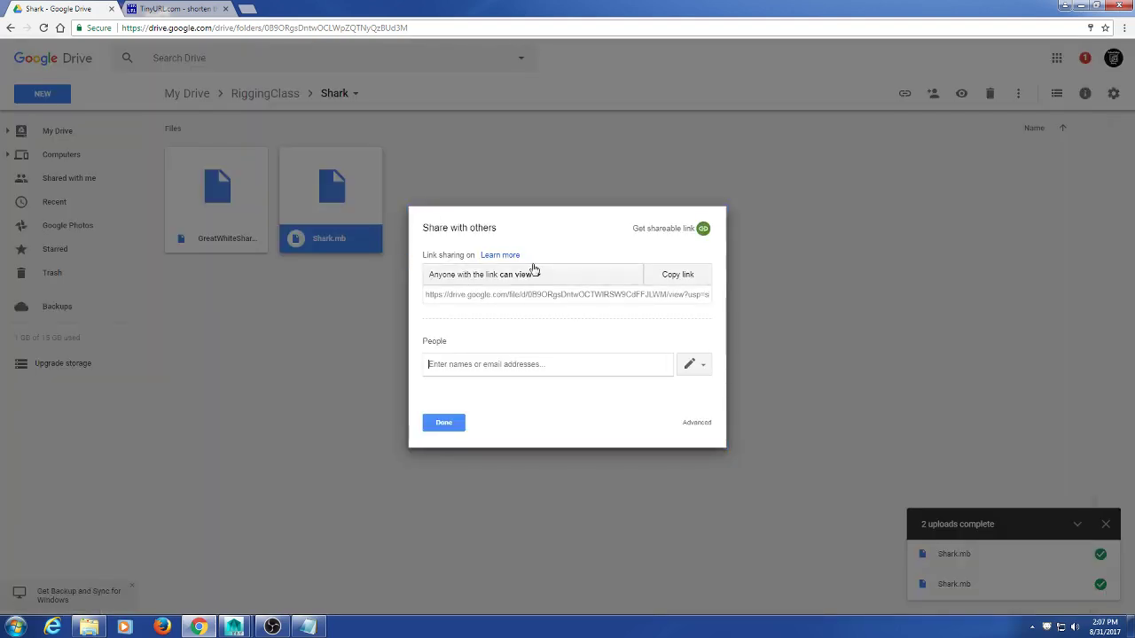
pyautogui.click(534, 270)
pyautogui.click(535, 322)
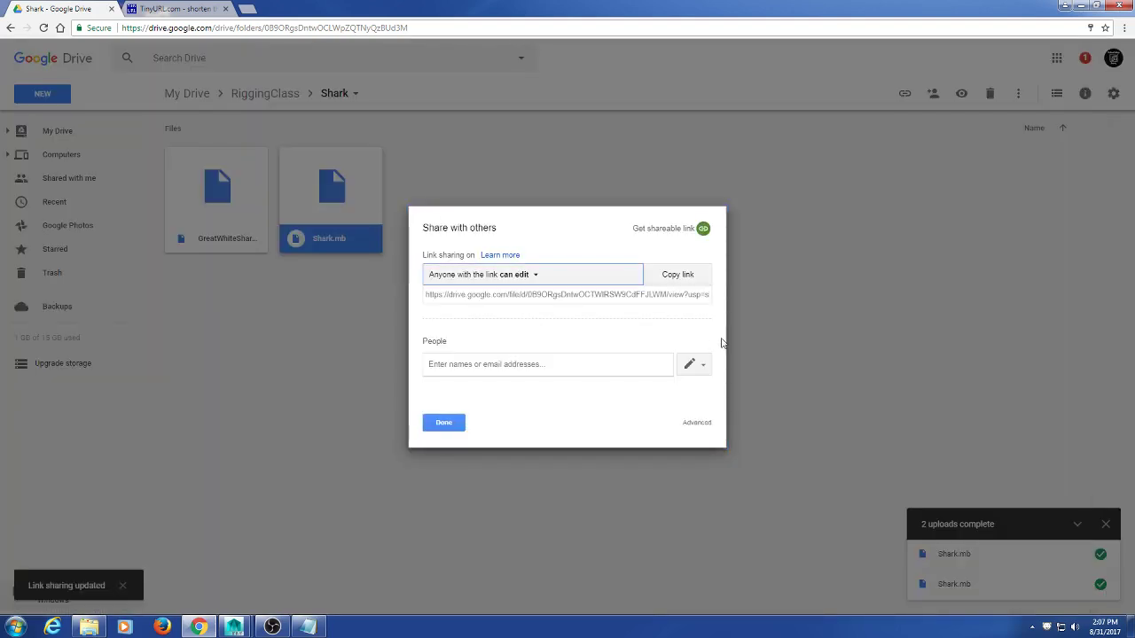
pyautogui.click(688, 282)
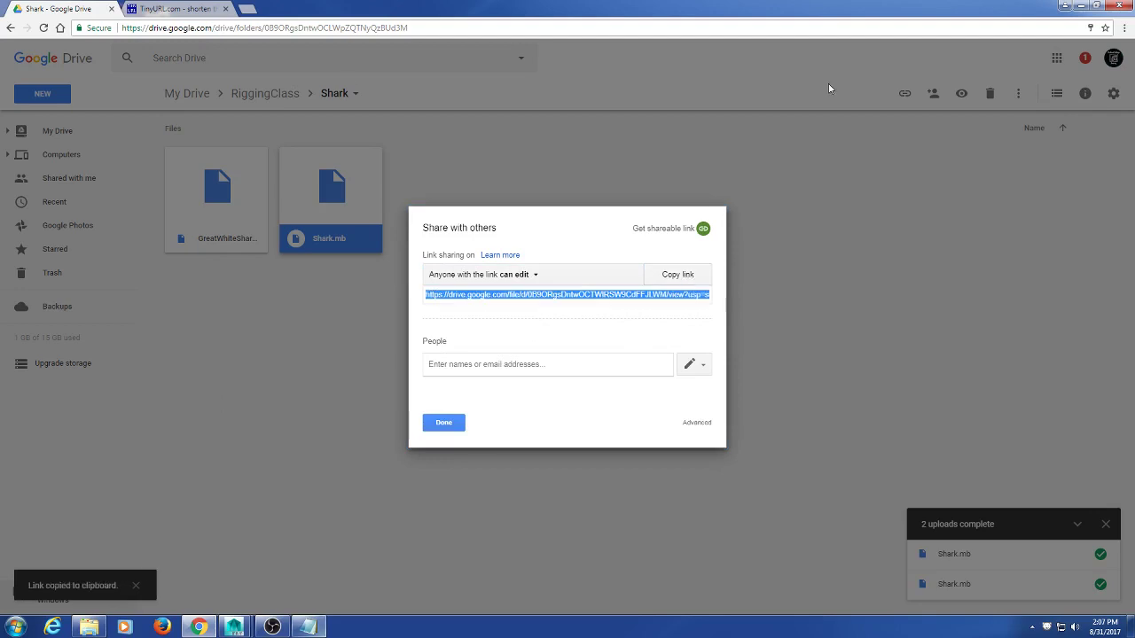
# - Switch to the Notepad note and select the old TinyURL link in it for replacement
pyautogui.click(1080, 7)
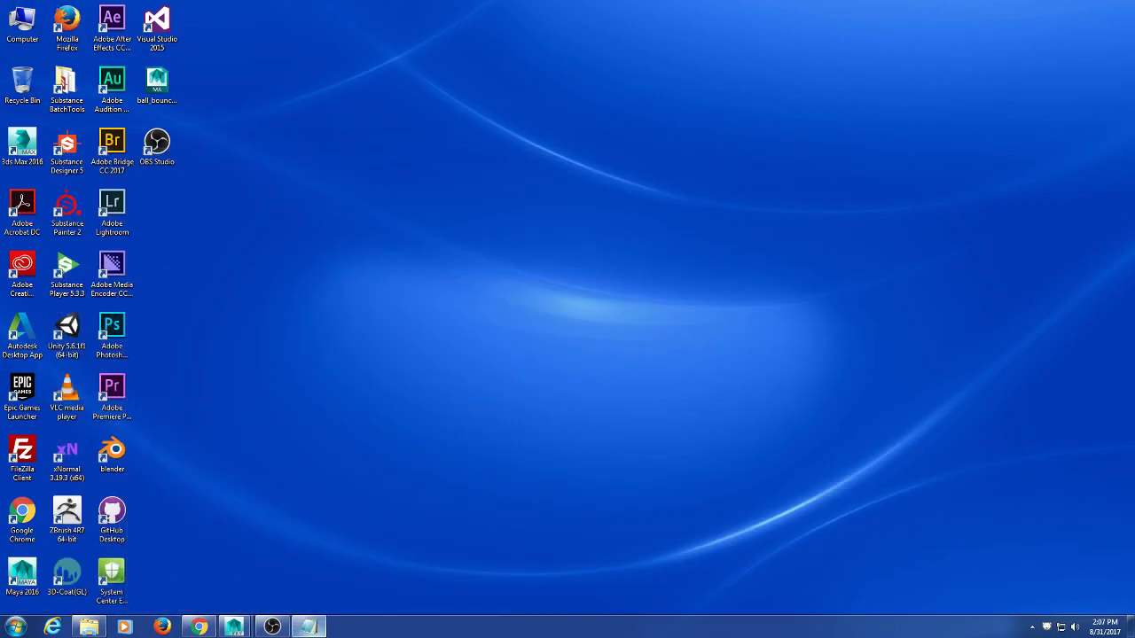
pyautogui.click(309, 627)
pyautogui.hotkey('ctrl', 'a')
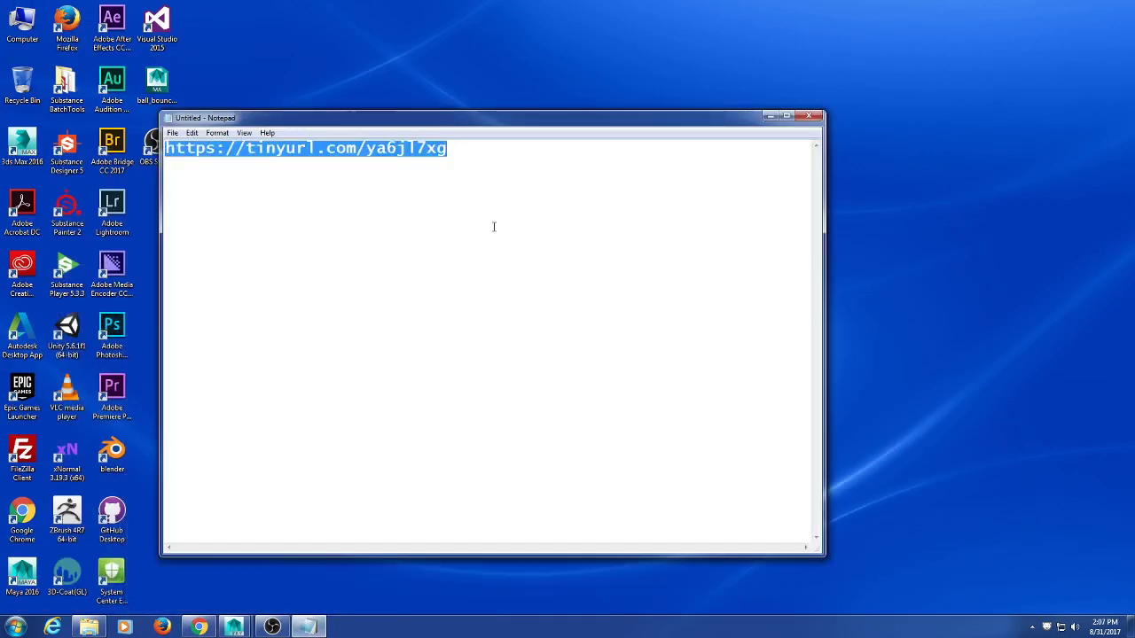
# - Switch to the TinyURL page in Chrome and create a short URL from the copied Shark.mb Drive link
pyautogui.click(202, 627)
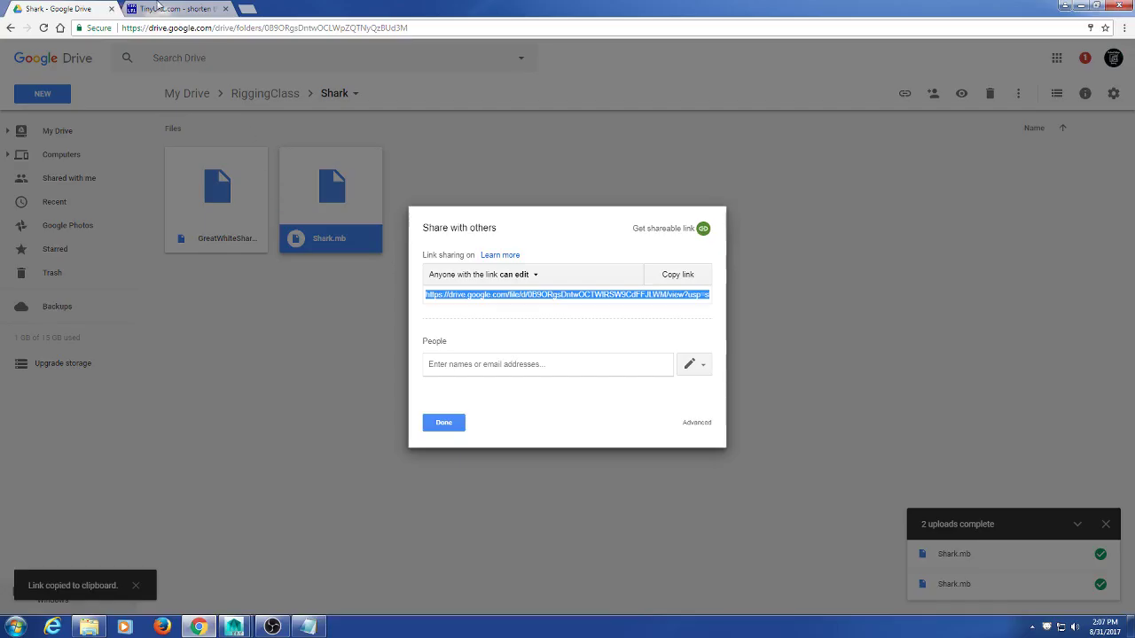
pyautogui.click(160, 8)
pyautogui.click(436, 383)
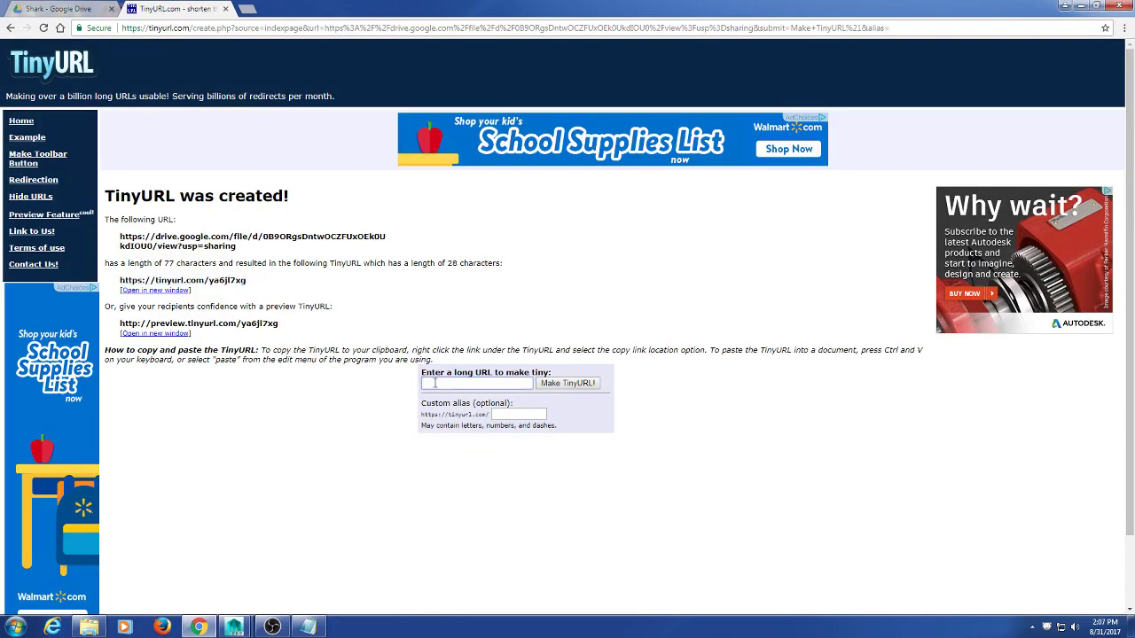
pyautogui.click(584, 385)
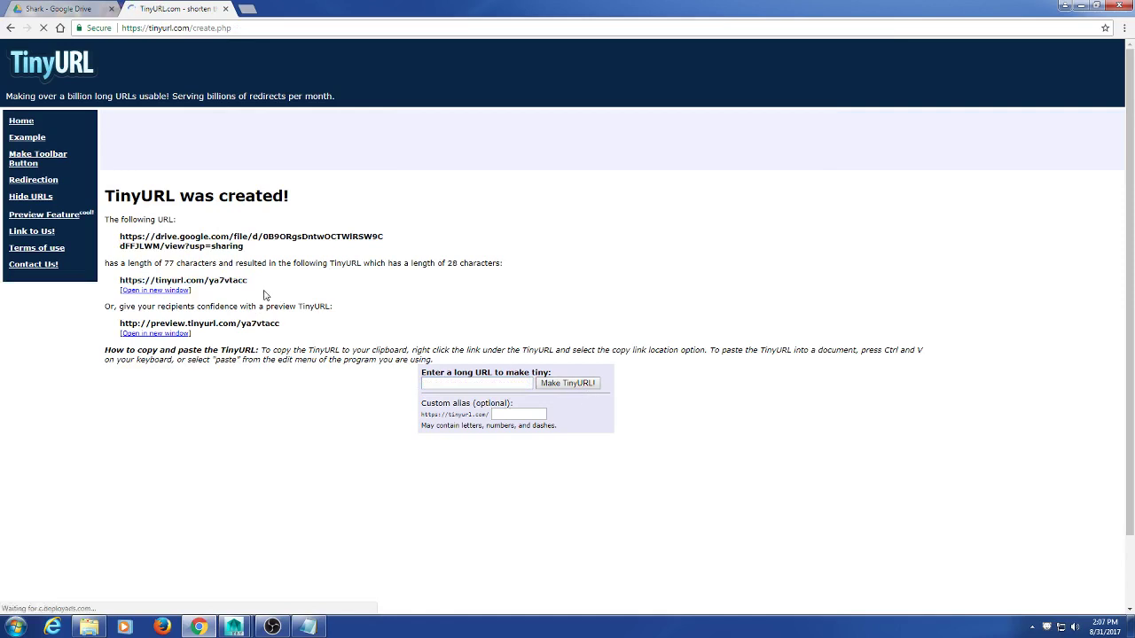
# - Copy the newly created TinyURL over the old link in Notepad and move the note window slightly across the desktop
pyautogui.moveTo(247, 280); pyautogui.dragTo(119, 280)
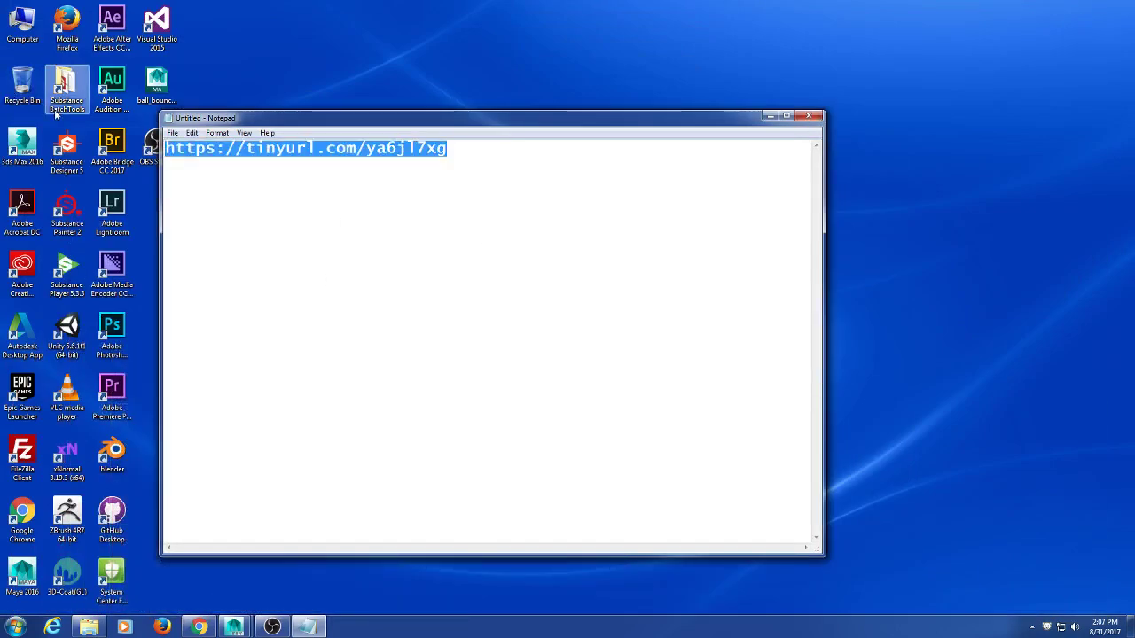
pyautogui.hotkey('ctrl', 'v')
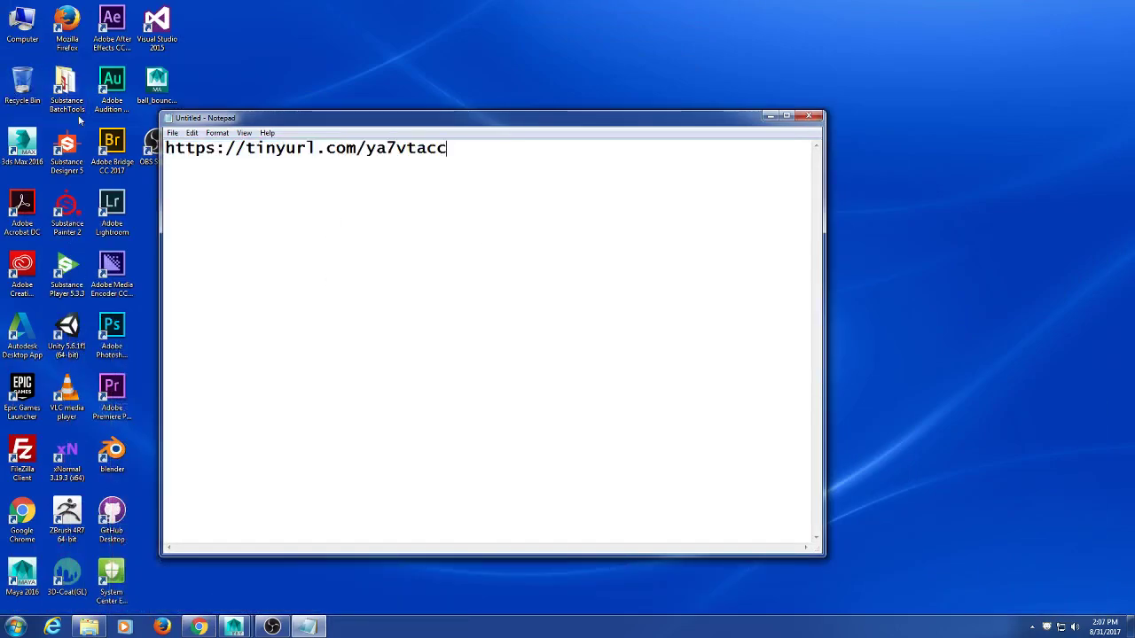
pyautogui.moveTo(482, 131); pyautogui.dragTo(530, 129)
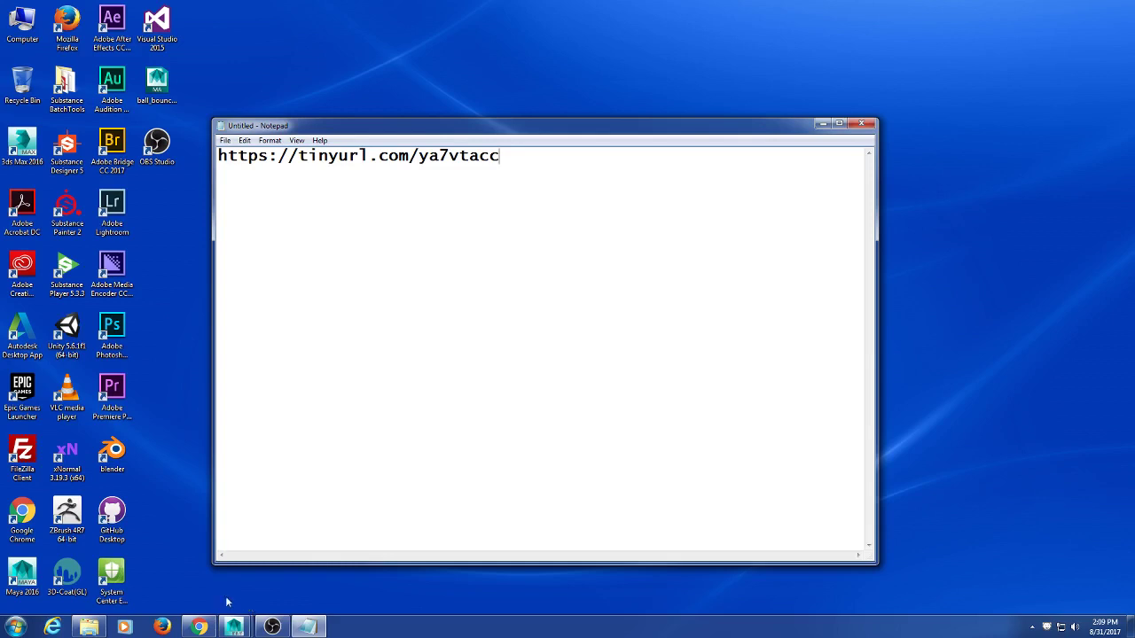
# - Switch to the Shark.mb scene in Maya and close the Tool Settings
pyautogui.moveTo(220, 633)
pyautogui.click(298, 567)
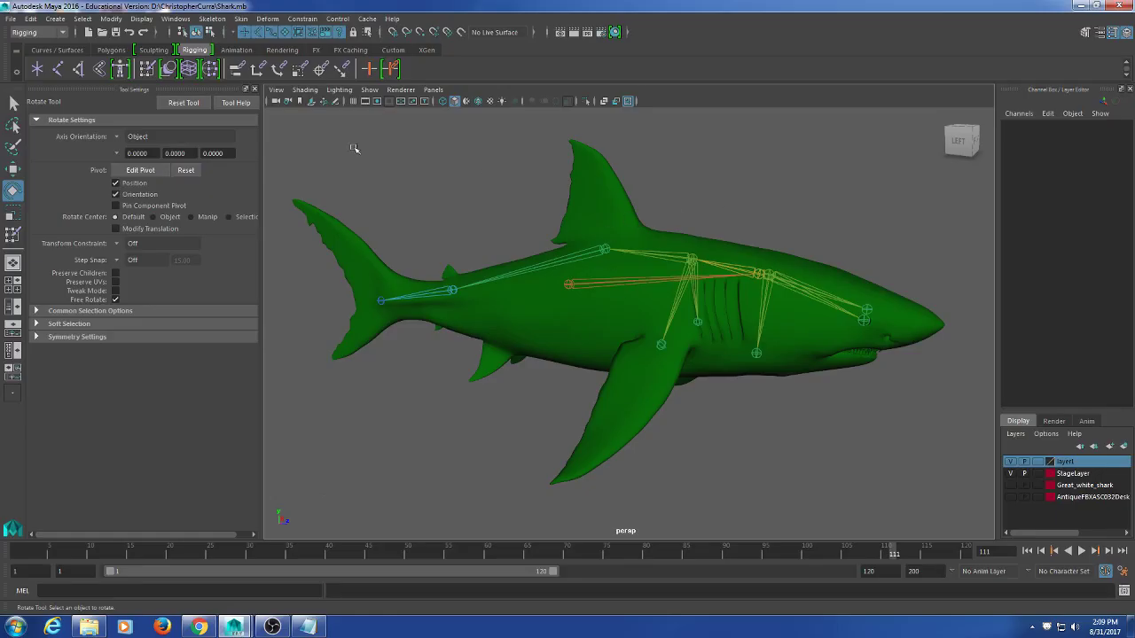
pyautogui.click(254, 89)
pyautogui.keyDown('alt'); pyautogui.moveTo(584, 336); pyautogui.dragTo(608, 316); pyautogui.keyUp('alt')
pyautogui.scroll(-2, 607, 316)
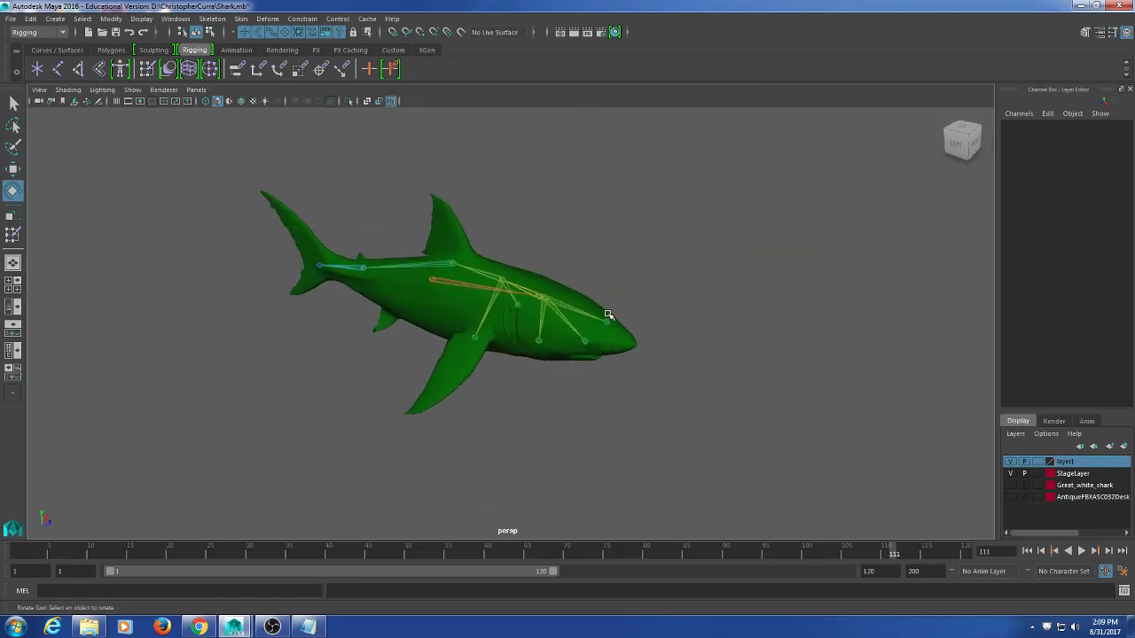
pyautogui.scroll(4, 607, 316)
pyautogui.scroll(-2, 608, 316)
pyautogui.scroll(-2, 601, 336)
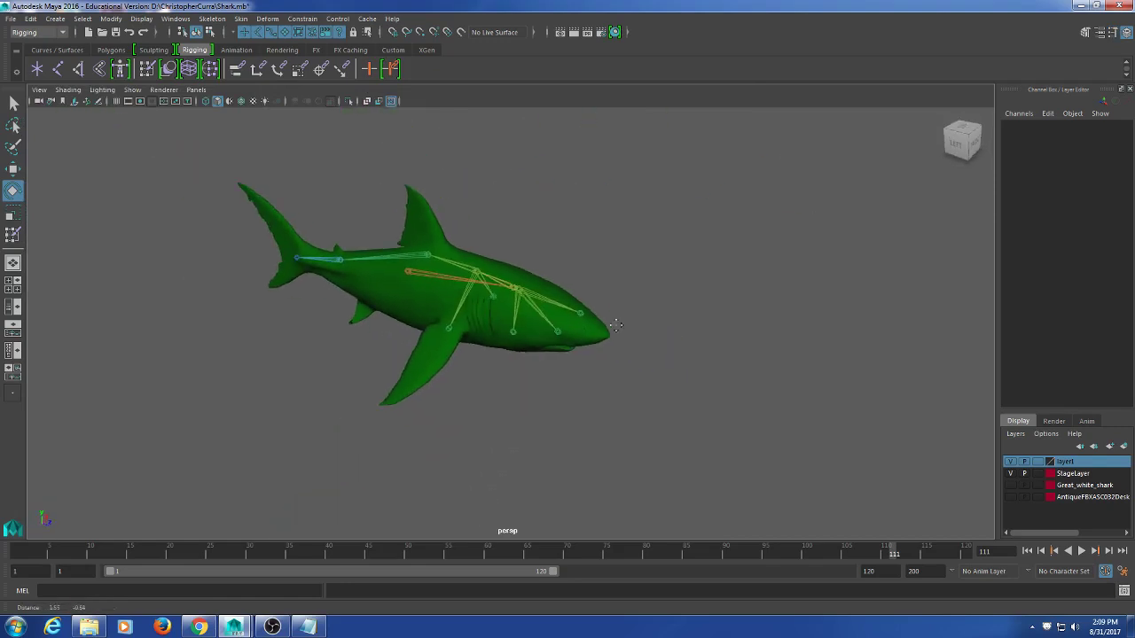
# - Delete the AntiqueFBXASC032Desk display layer from the shark scene
pyautogui.rightClick(1090, 506)
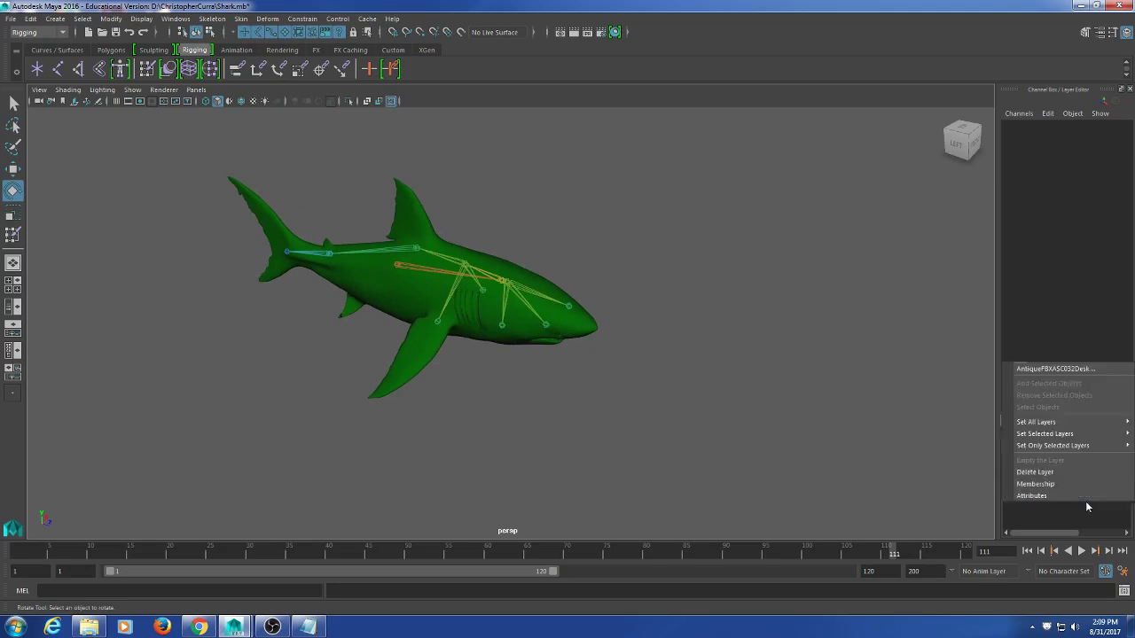
pyautogui.click(1068, 473)
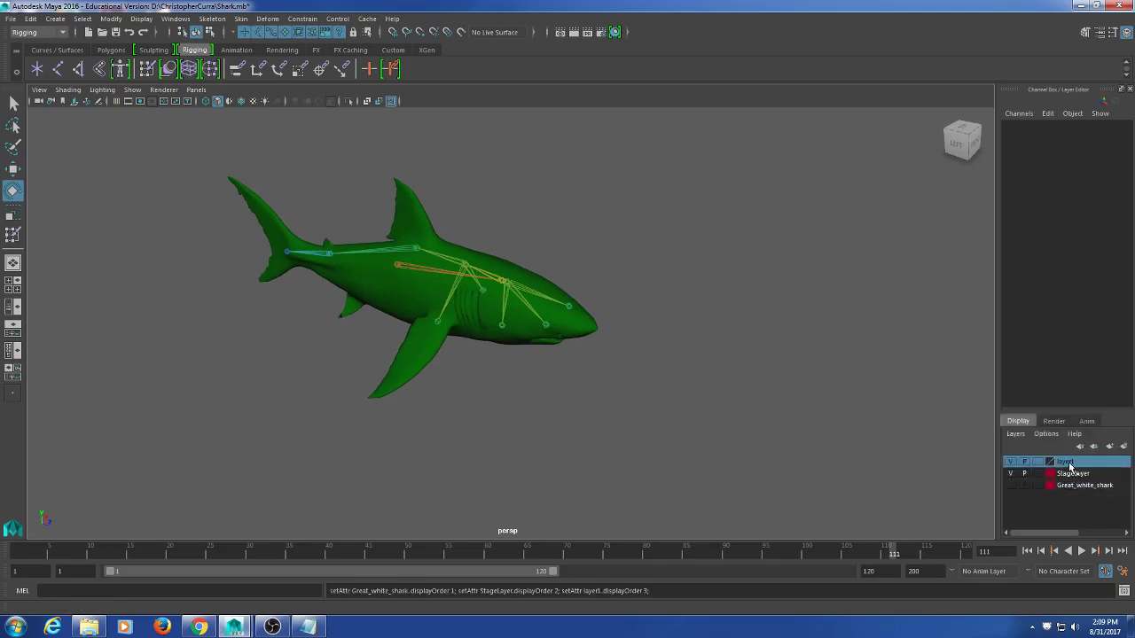
pyautogui.rightClick(1064, 462)
pyautogui.click(671, 373)
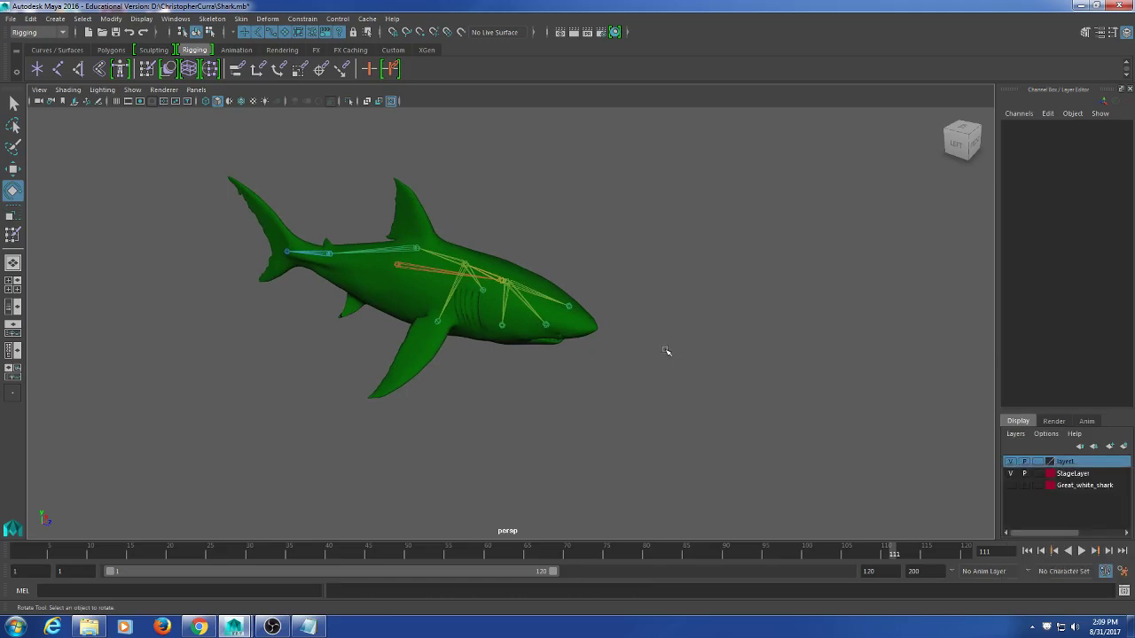
# - Delete the display layers layer1 and StageLayer, keeping only the Great_white_shark layer
pyautogui.keyDown('alt'); pyautogui.moveTo(669, 368); pyautogui.dragTo(573, 346); pyautogui.keyUp('alt')
pyautogui.scroll(2, 613, 375)
pyautogui.scroll(-2, 616, 379)
pyautogui.scroll(4, 621, 354)
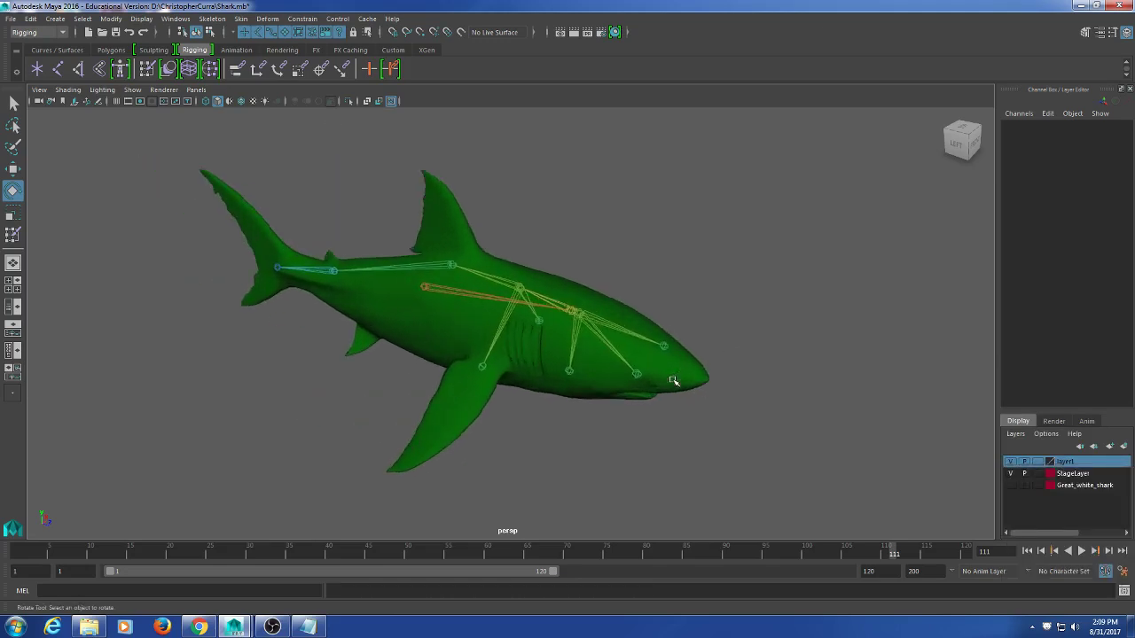
pyautogui.keyDown('alt'); pyautogui.moveTo(669, 364); pyautogui.dragTo(692, 376); pyautogui.keyUp('alt')
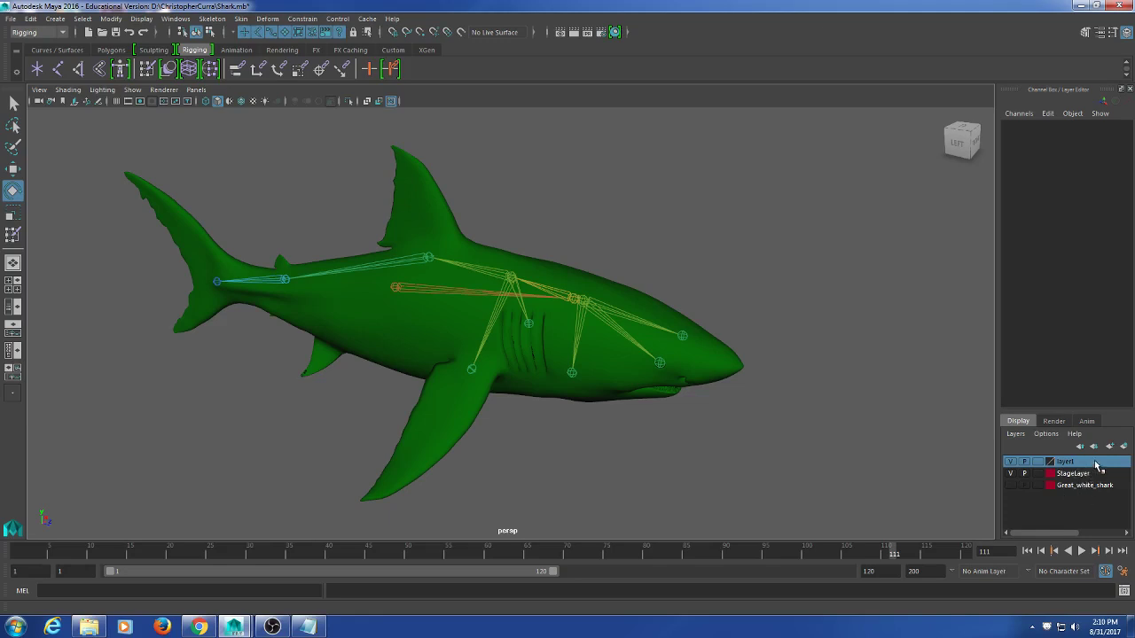
pyautogui.rightClick(1096, 462)
pyautogui.click(1035, 570)
pyautogui.rightClick(1076, 462)
pyautogui.click(1055, 570)
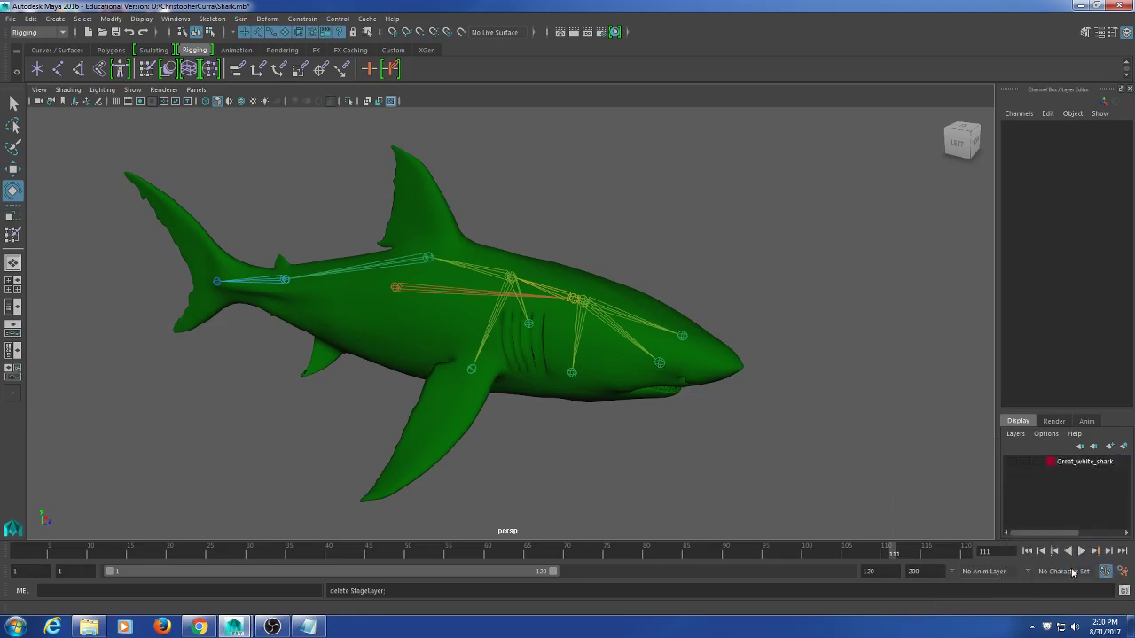
# - Delete the Great_white_shark display layer and create three new empty display layers
pyautogui.click(1080, 463)
pyautogui.rightClick(1082, 464)
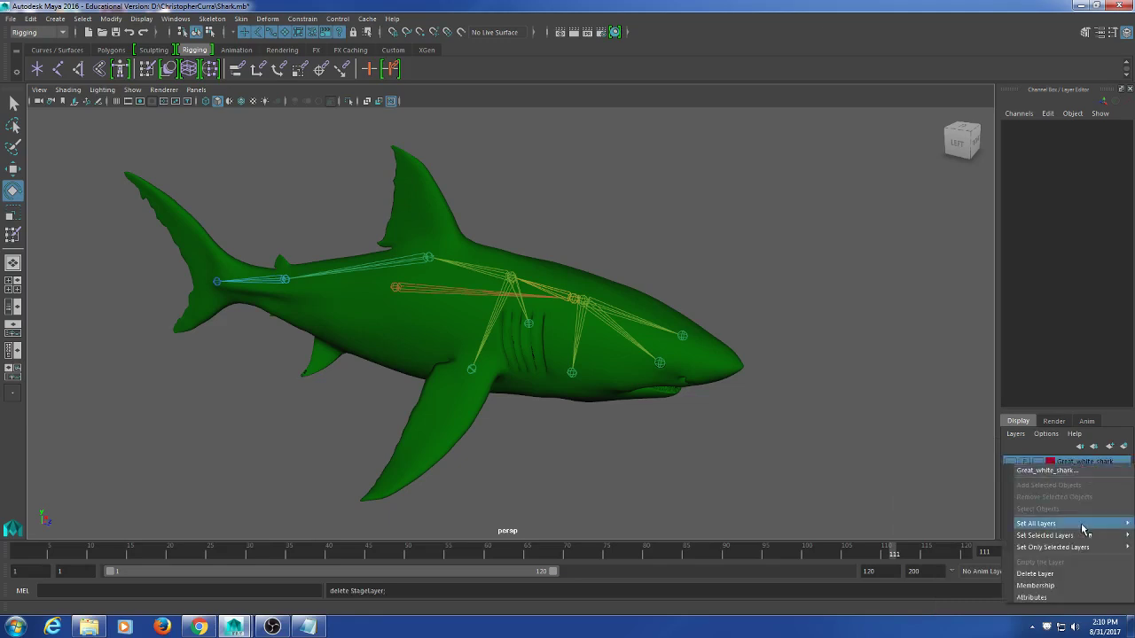
pyautogui.click(1088, 570)
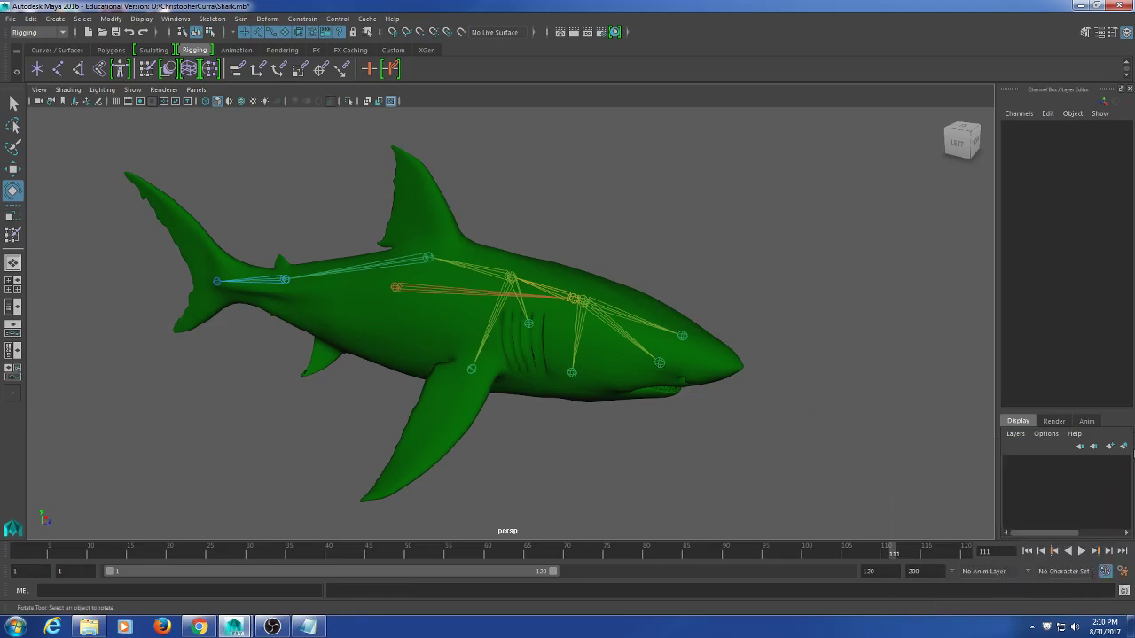
pyautogui.click(1123, 446)
pyautogui.click(1124, 446)
pyautogui.click(1123, 446)
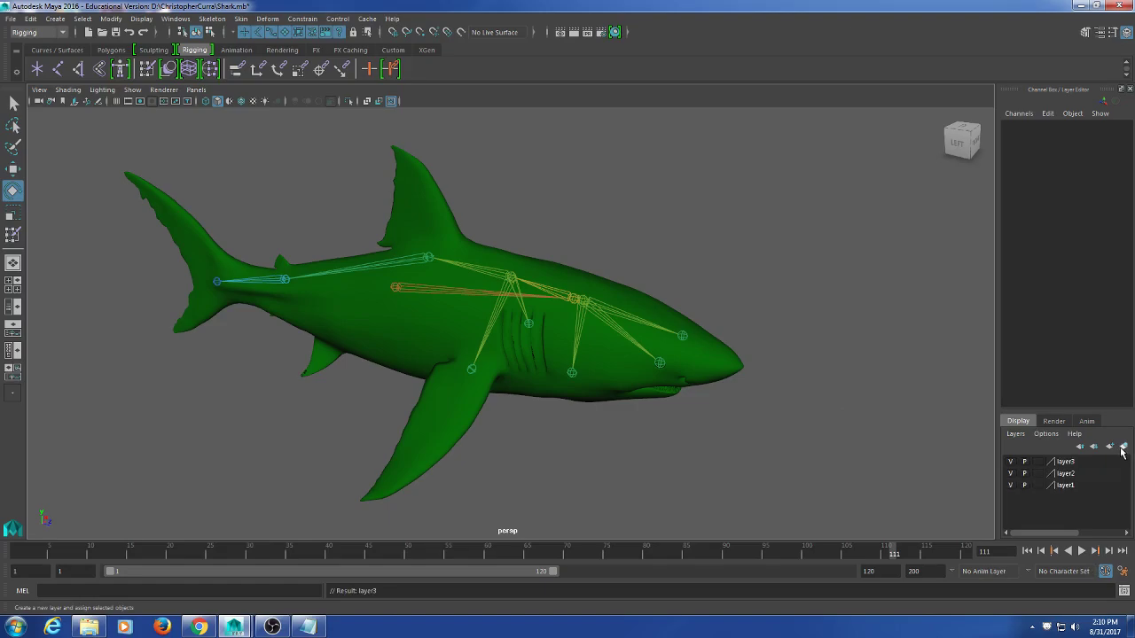
# - Rename the display layer layer1 as Mesh
pyautogui.click(681, 387)
pyautogui.scroll(2, 691, 395)
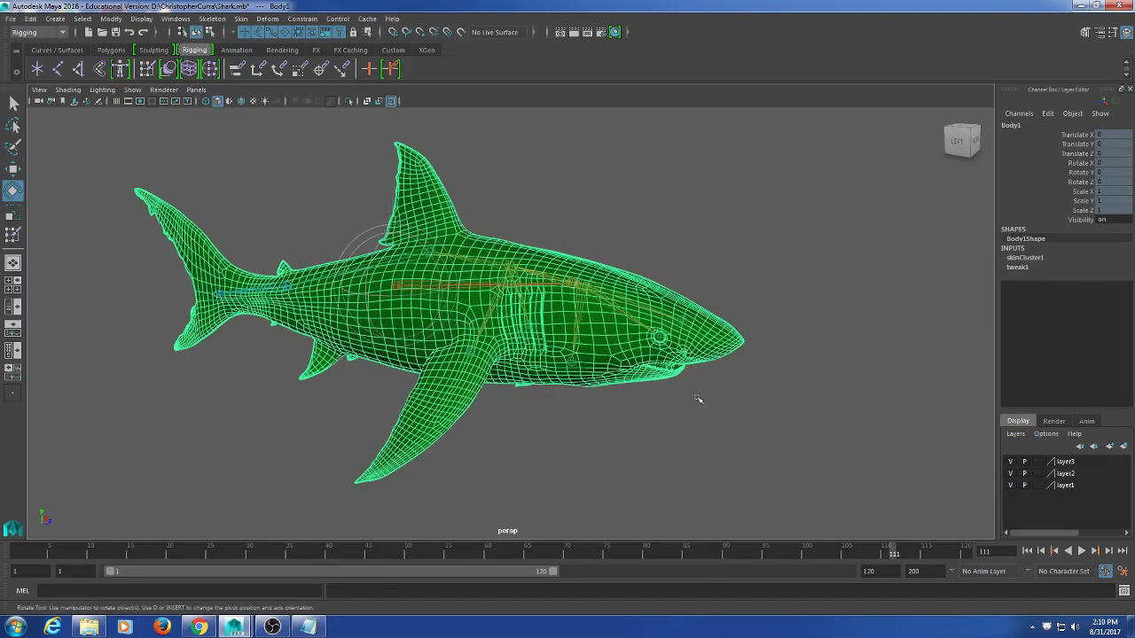
pyautogui.scroll(3, 666, 388)
pyautogui.moveTo(656, 390)
pyautogui.keyDown('alt'); pyautogui.mouseDown()
pyautogui.moveTo(629, 360)
pyautogui.moveTo(646, 372)
pyautogui.mouseUp(); pyautogui.keyUp('alt')
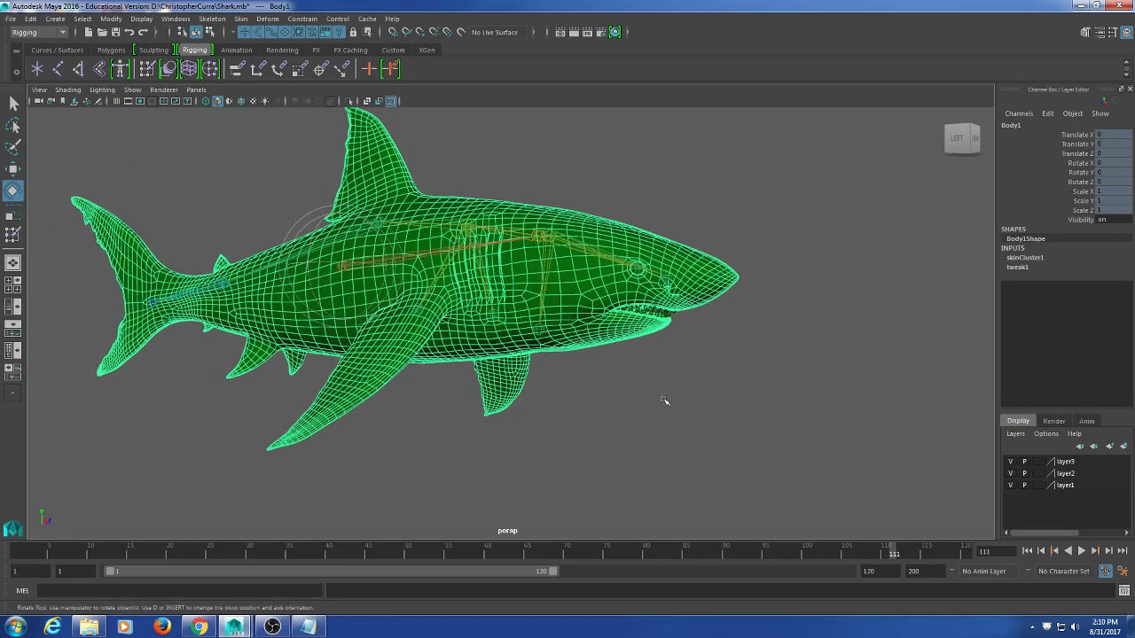
pyautogui.click(1067, 486)
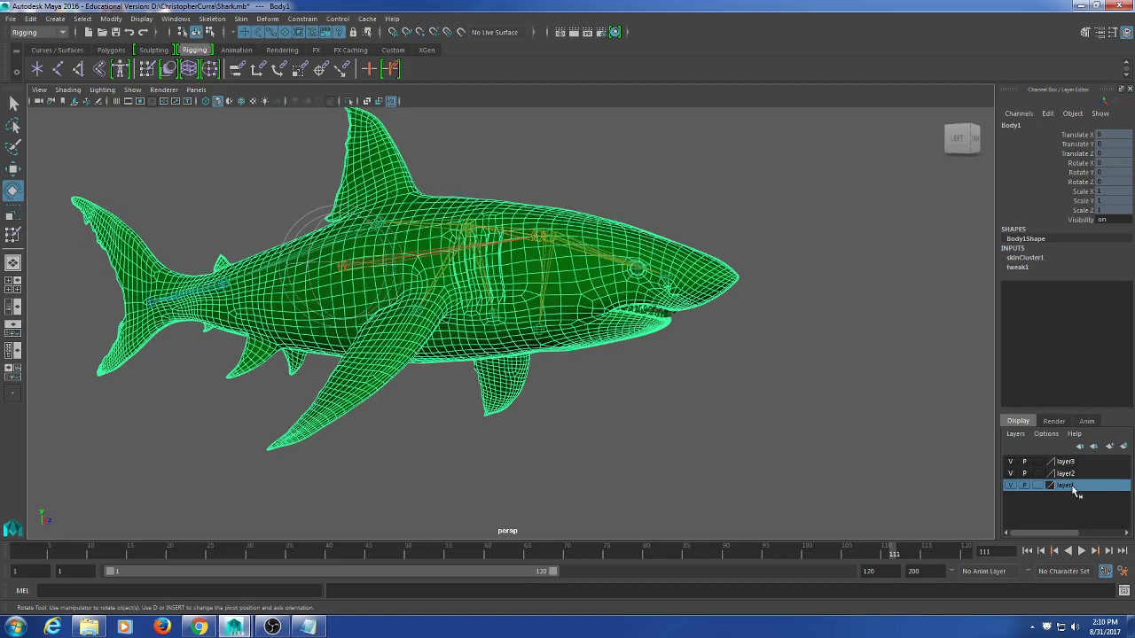
pyautogui.click(1124, 448)
pyautogui.doubleClick(1064, 486)
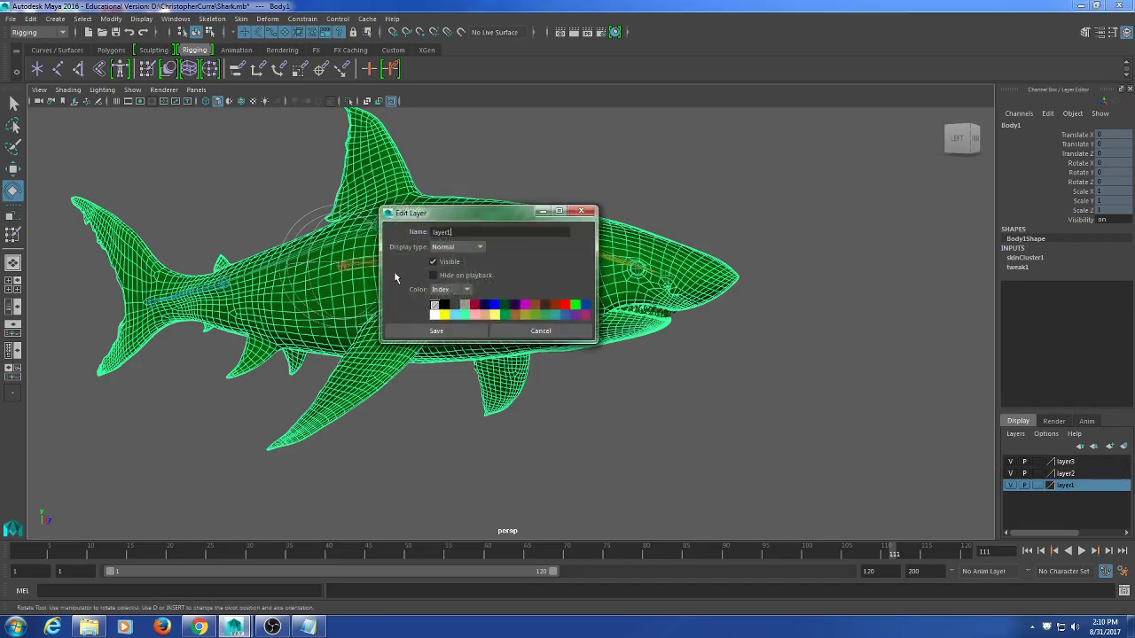
pyautogui.moveTo(504, 231); pyautogui.dragTo(405, 232)
pyautogui.write('Mesh')
pyautogui.click(441, 332)
# - Rename the display layer layer2 as Controls
pyautogui.click(1077, 476)
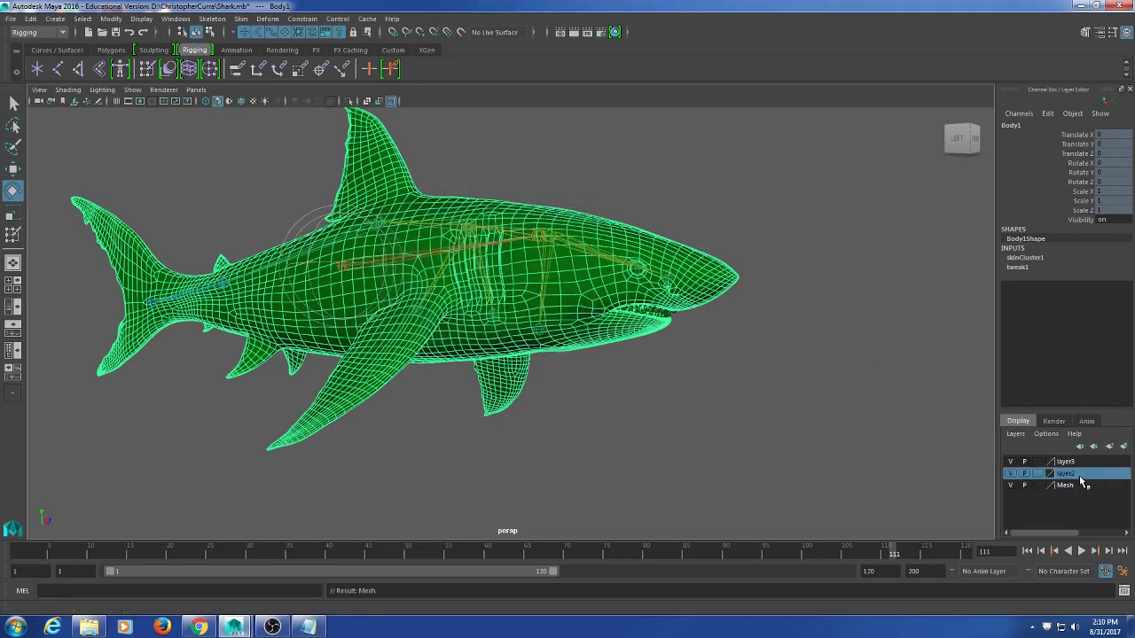
pyautogui.doubleClick(1081, 476)
pyautogui.moveTo(470, 232); pyautogui.dragTo(410, 232)
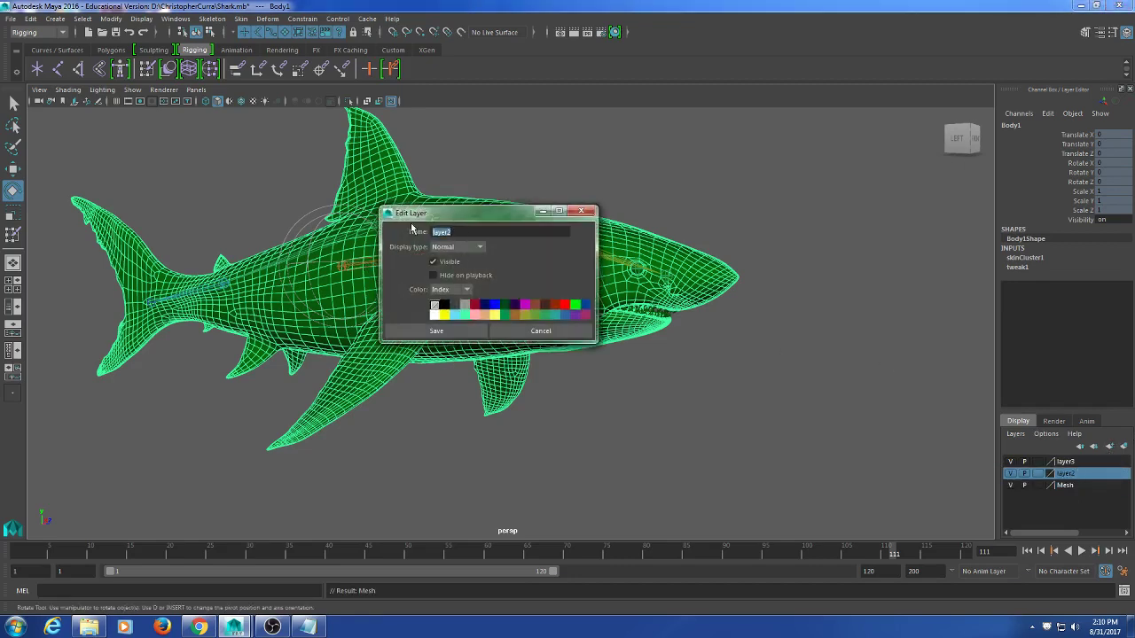
pyautogui.write('Controls')
pyautogui.click(436, 330)
# - Rename the display layer layer3 as DontTouch, without a space in the name
pyautogui.click(1077, 469)
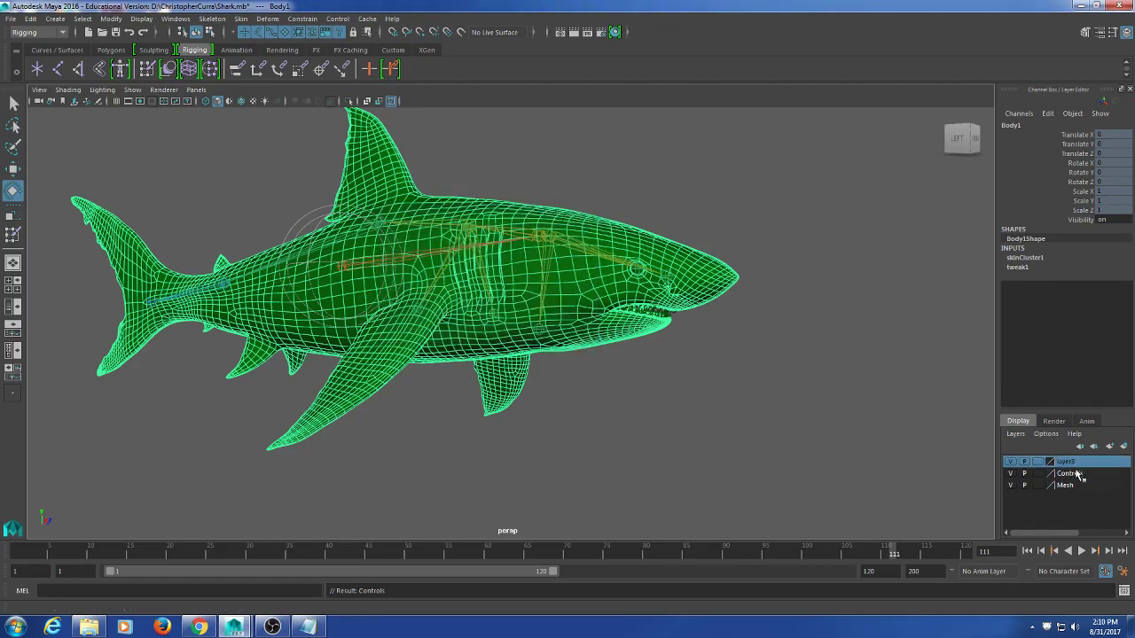
pyautogui.doubleClick(1076, 462)
pyautogui.moveTo(459, 232); pyautogui.dragTo(414, 241)
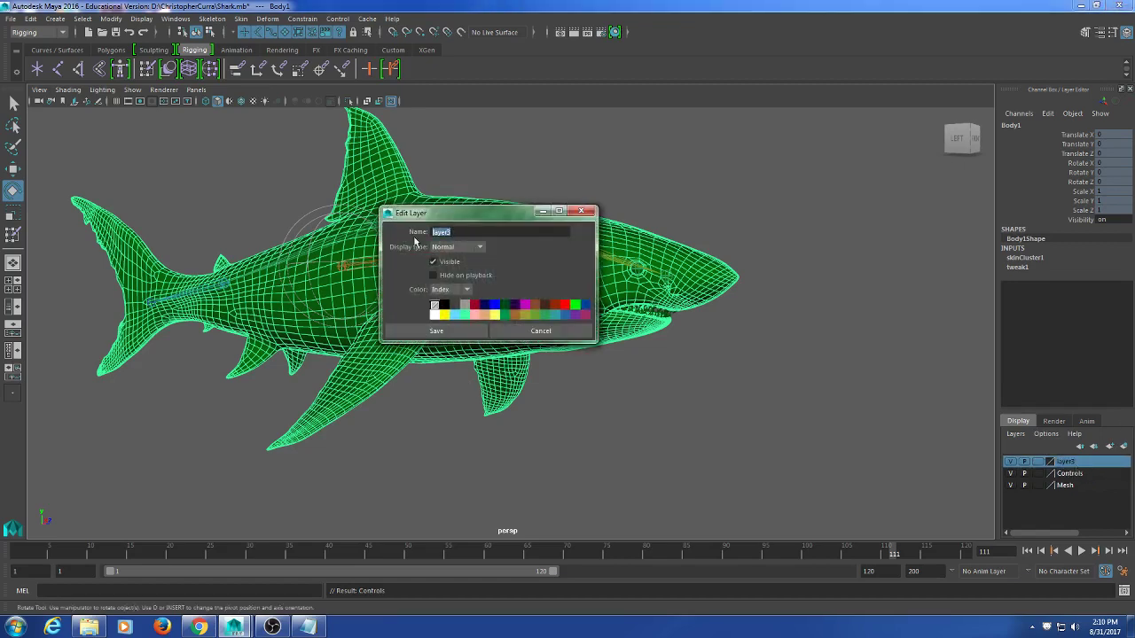
pyautogui.write('Dont Touch')
pyautogui.click(462, 331)
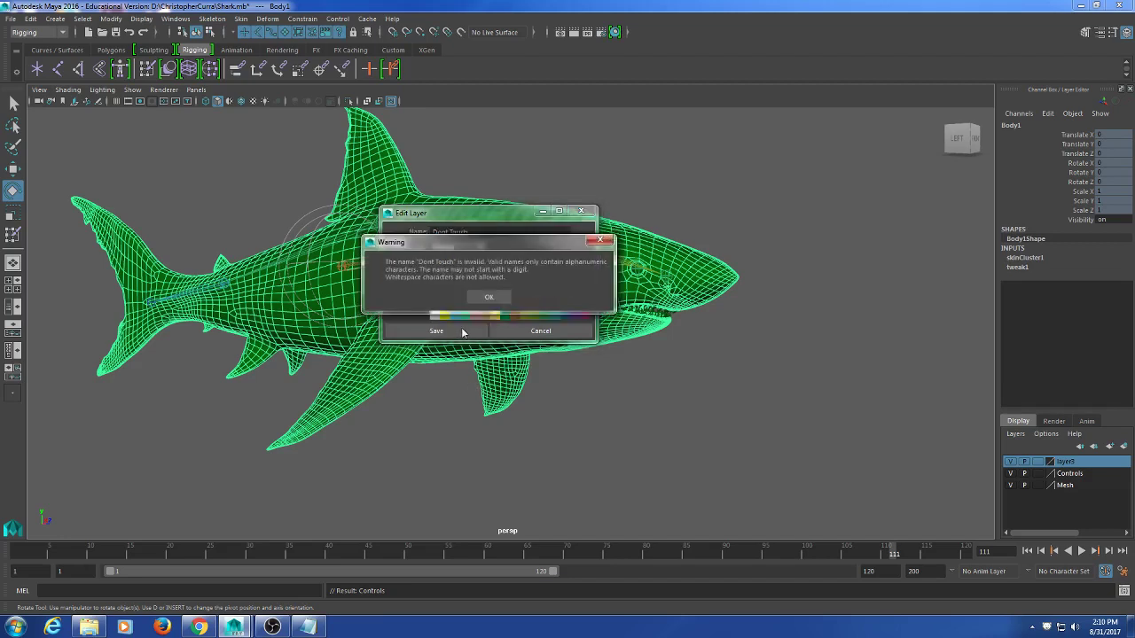
pyautogui.click(479, 297)
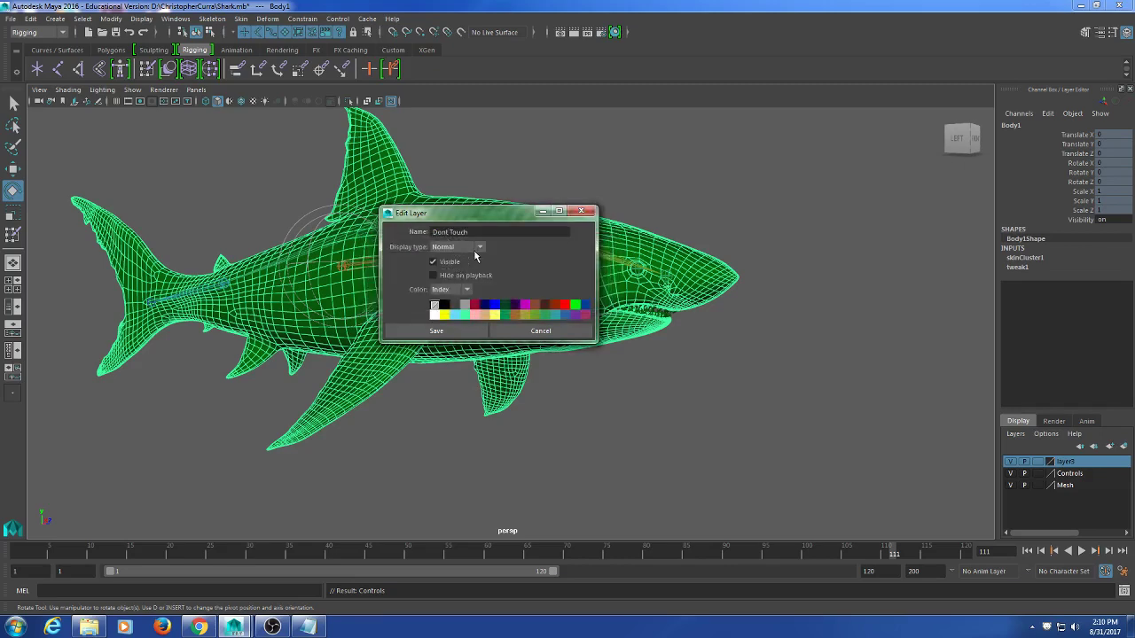
pyautogui.press('BackSpace')
pyautogui.click(479, 330)
# - Turn off the visibility of the DontTouch, Controls and Mesh layers
pyautogui.keyDown('alt'); pyautogui.moveTo(703, 355); pyautogui.dragTo(697, 352, button='middle'); pyautogui.keyUp('alt')
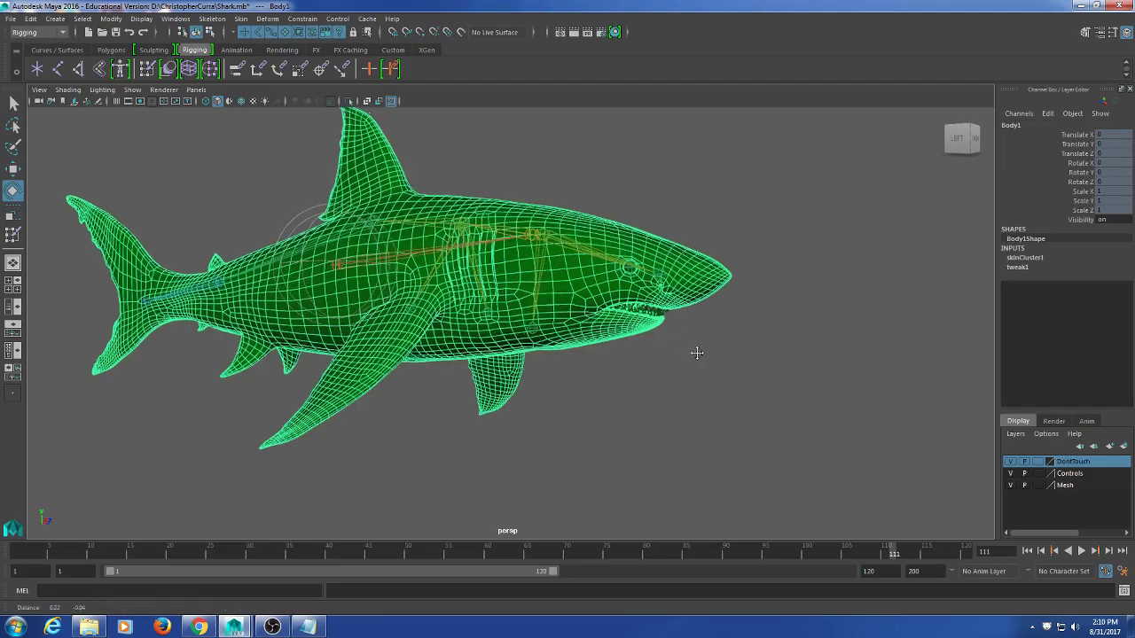
pyautogui.keyDown('alt'); pyautogui.moveTo(697, 352); pyautogui.dragTo(754, 365, button='right'); pyautogui.keyUp('alt')
pyautogui.click(1010, 463)
pyautogui.click(1010, 474)
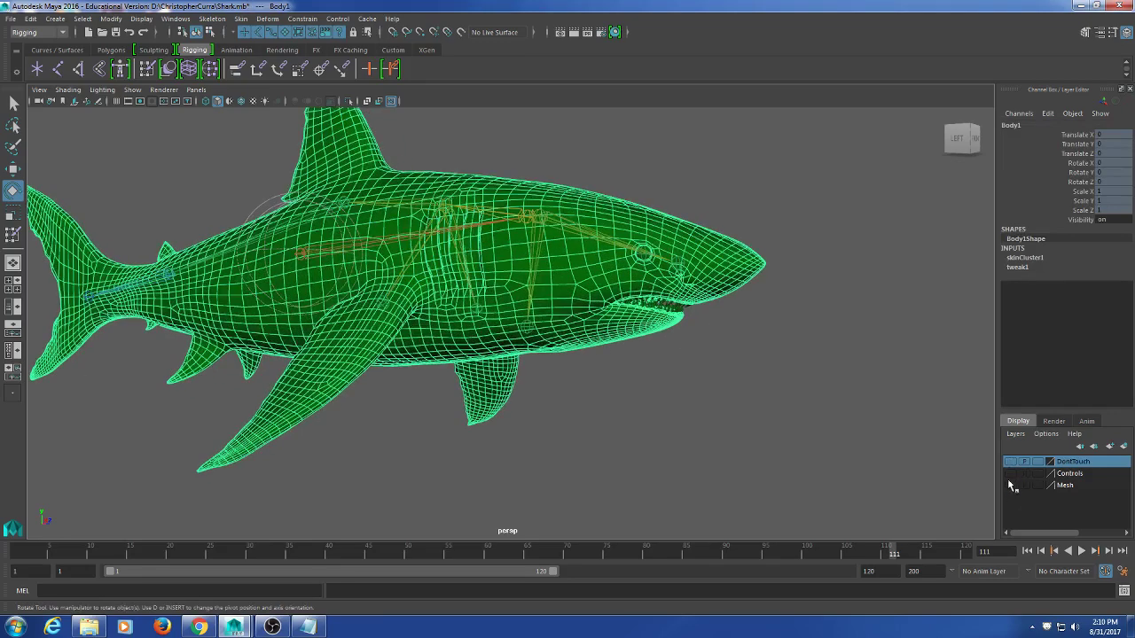
pyautogui.click(1010, 462)
# - Select the shark's whole joint skeleton and add it to the DontTouch layer
pyautogui.keyDown('alt'); pyautogui.moveTo(904, 487); pyautogui.dragTo(737, 375); pyautogui.keyUp('alt')
pyautogui.click(732, 380)
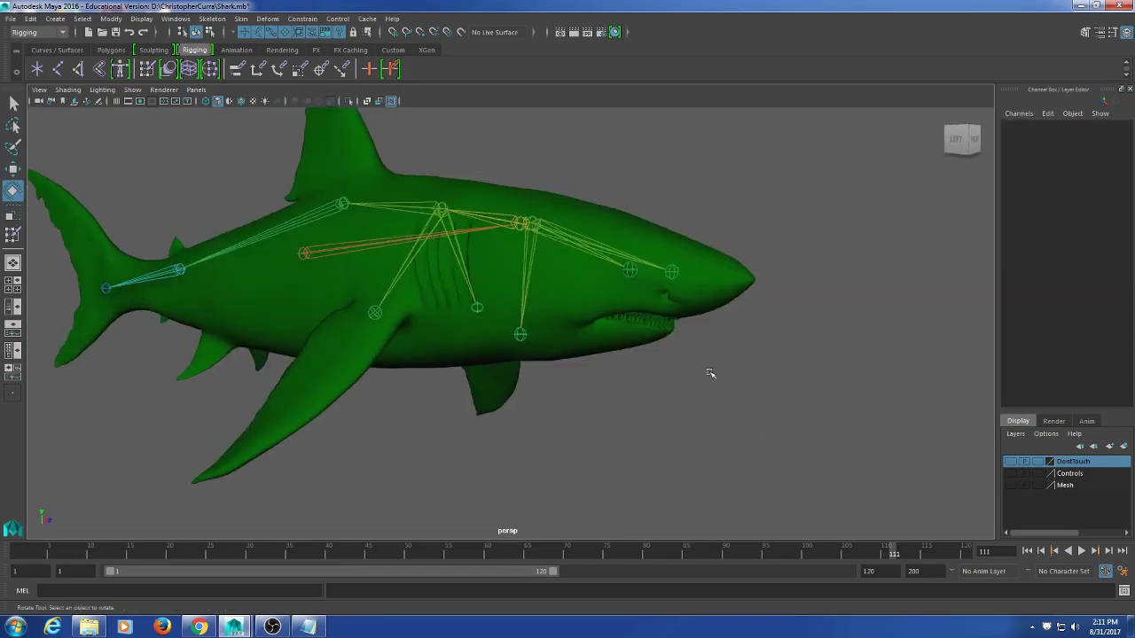
pyautogui.moveTo(822, 156); pyautogui.dragTo(37, 367)
pyautogui.keyDown('alt'); pyautogui.moveTo(473, 419); pyautogui.dragTo(507, 413, button='middle'); pyautogui.keyUp('alt')
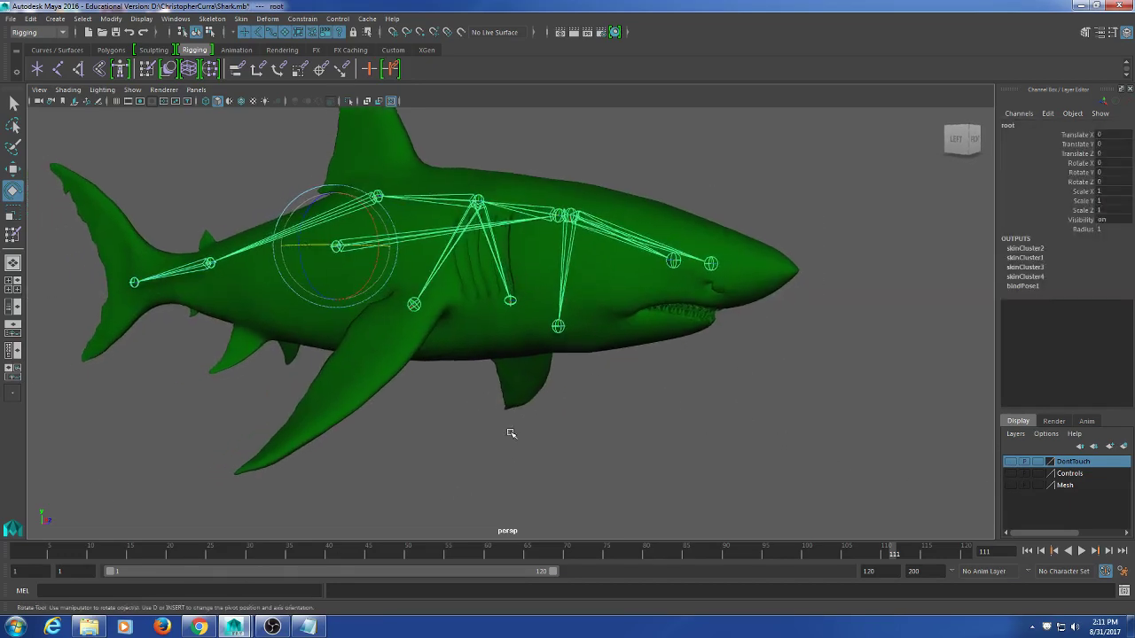
pyautogui.click(836, 476)
pyautogui.moveTo(836, 475); pyautogui.dragTo(67, 195)
pyautogui.rightClick(1102, 467)
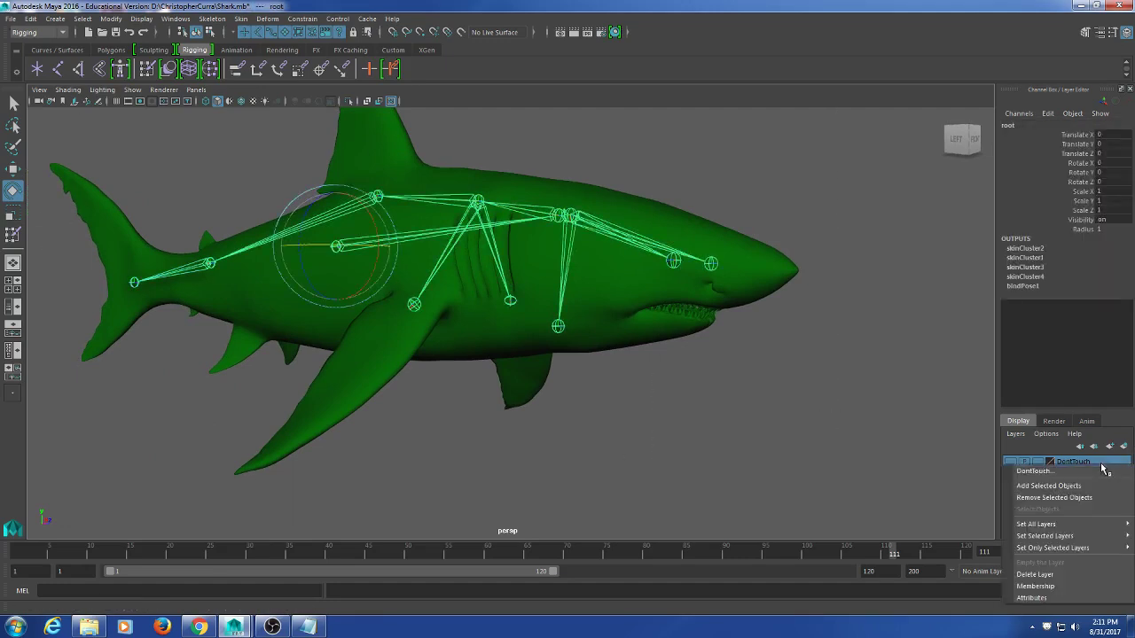
pyautogui.click(1097, 486)
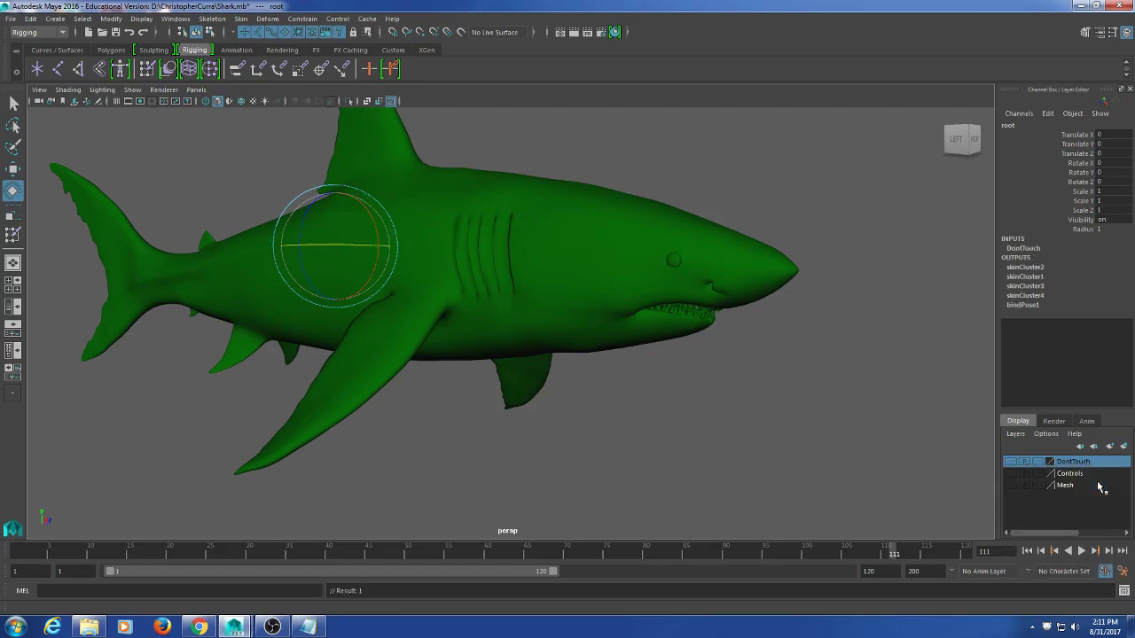
# - Select all of the shark's geometry, including body, eyes and teeth, and add it to the Mesh layer
pyautogui.keyDown('alt'); pyautogui.moveTo(702, 451); pyautogui.dragTo(717, 454); pyautogui.keyUp('alt')
pyautogui.click(838, 459)
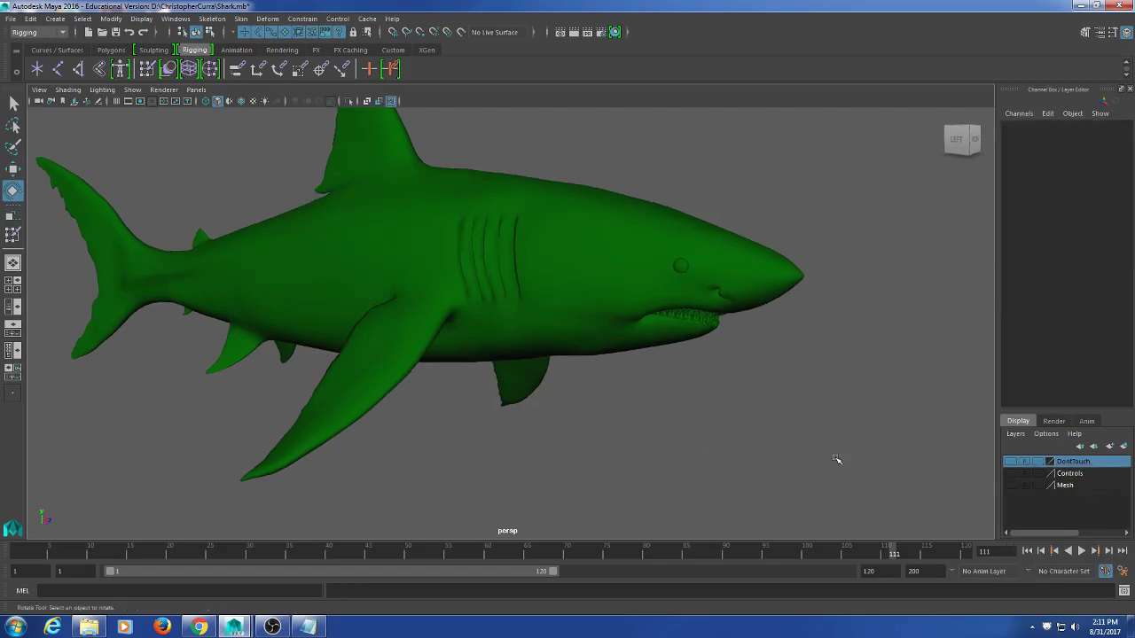
pyautogui.moveTo(625, 159); pyautogui.dragTo(673, 340)
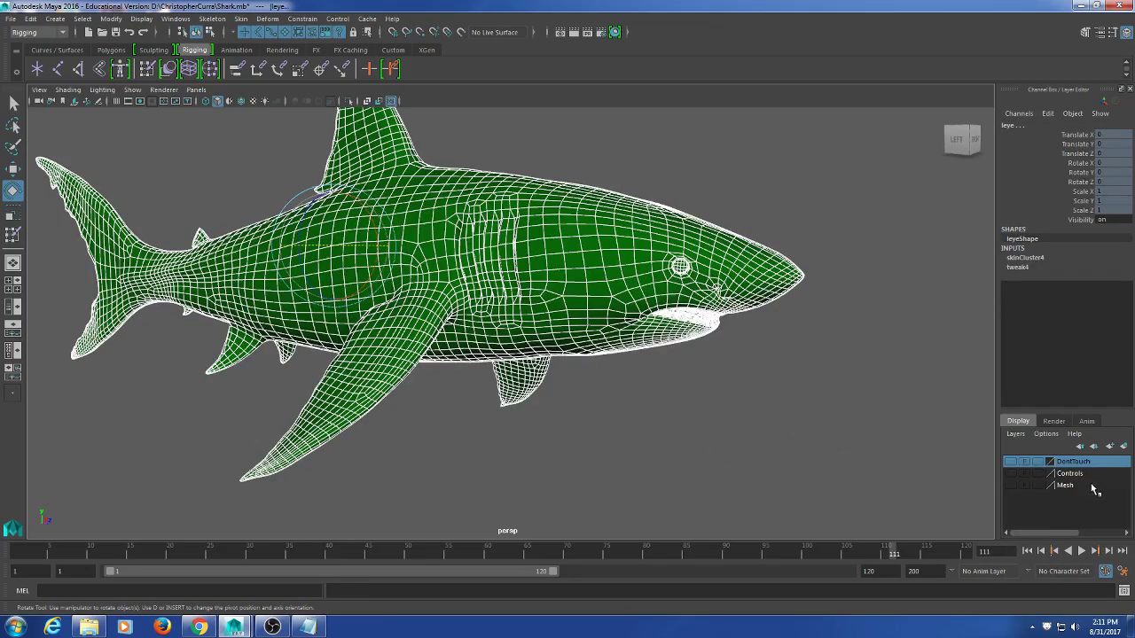
pyautogui.click(833, 346)
pyautogui.click(779, 293)
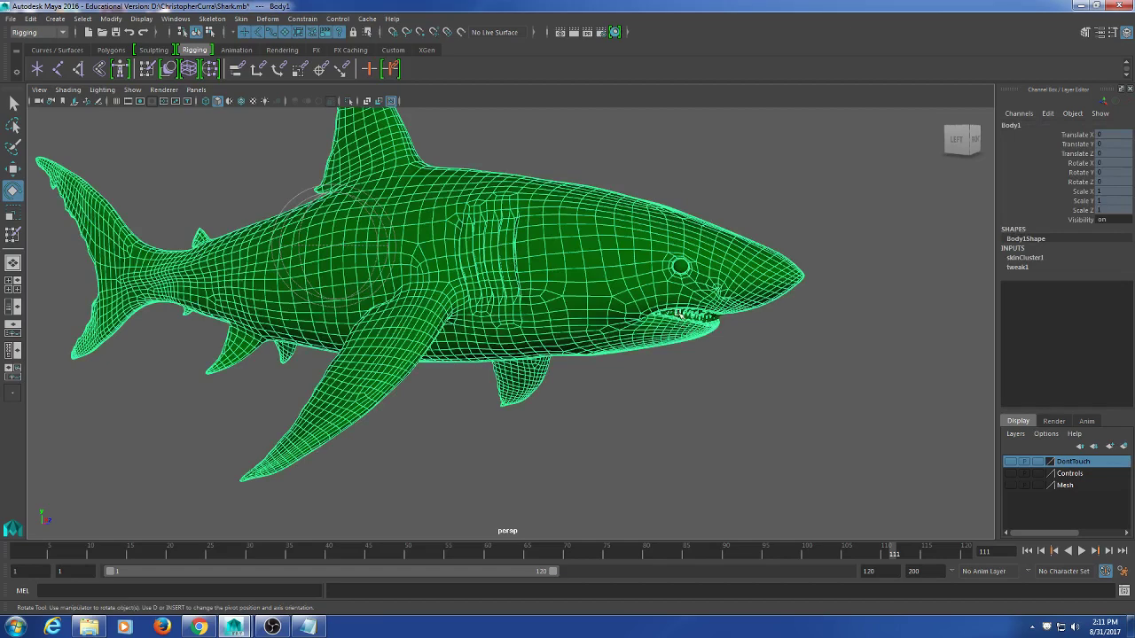
pyautogui.click(866, 413)
pyautogui.click(710, 295)
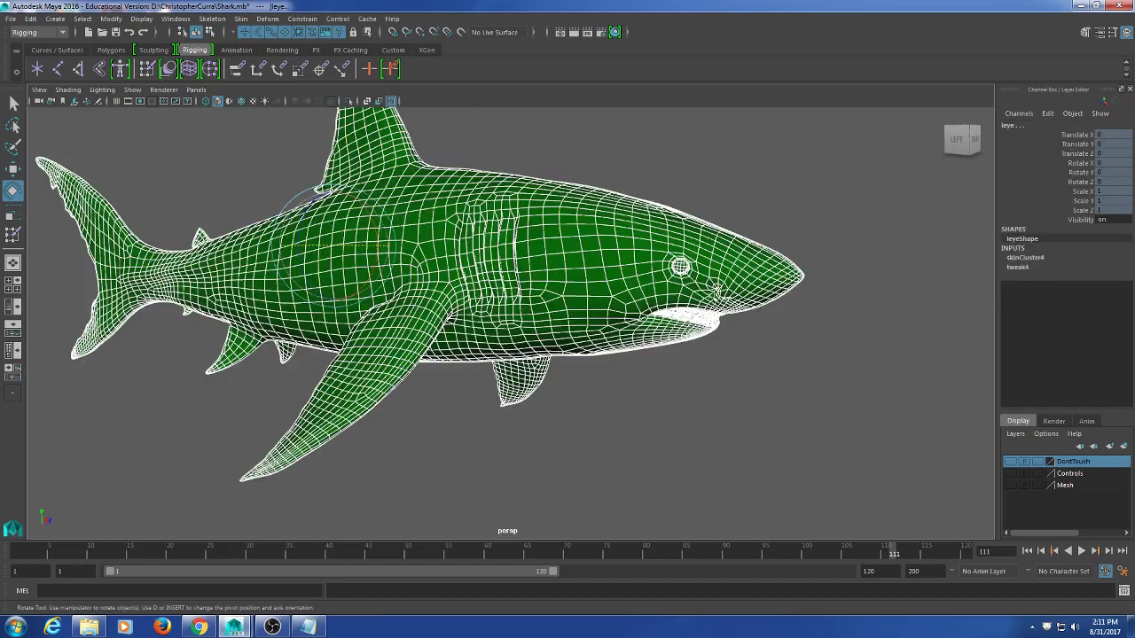
pyautogui.rightClick(1098, 487)
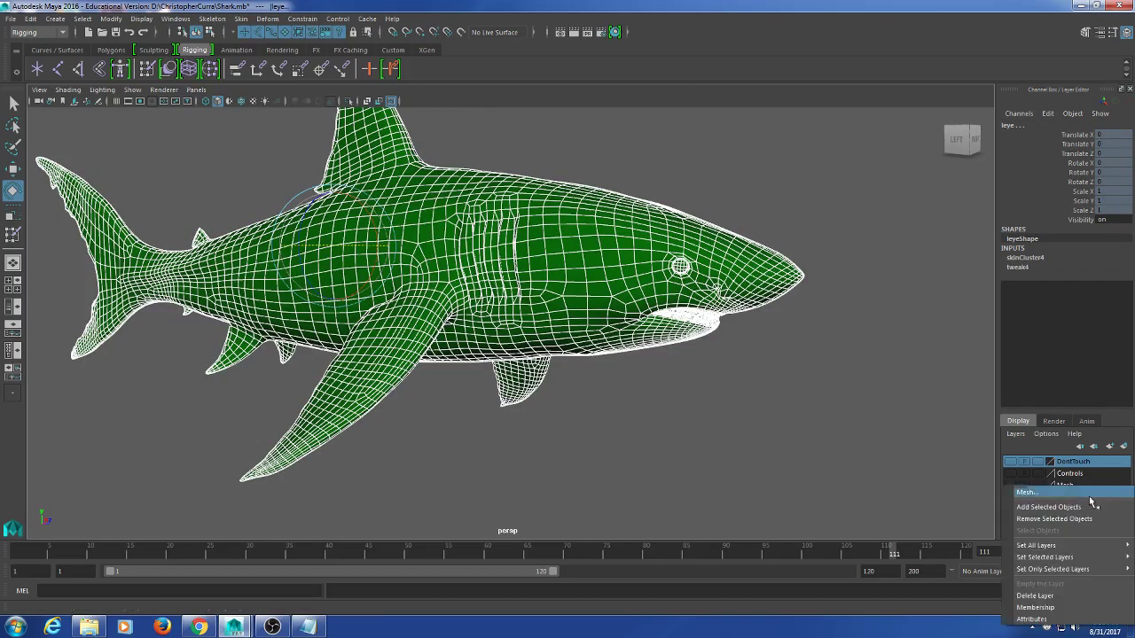
pyautogui.click(1091, 502)
pyautogui.click(639, 365)
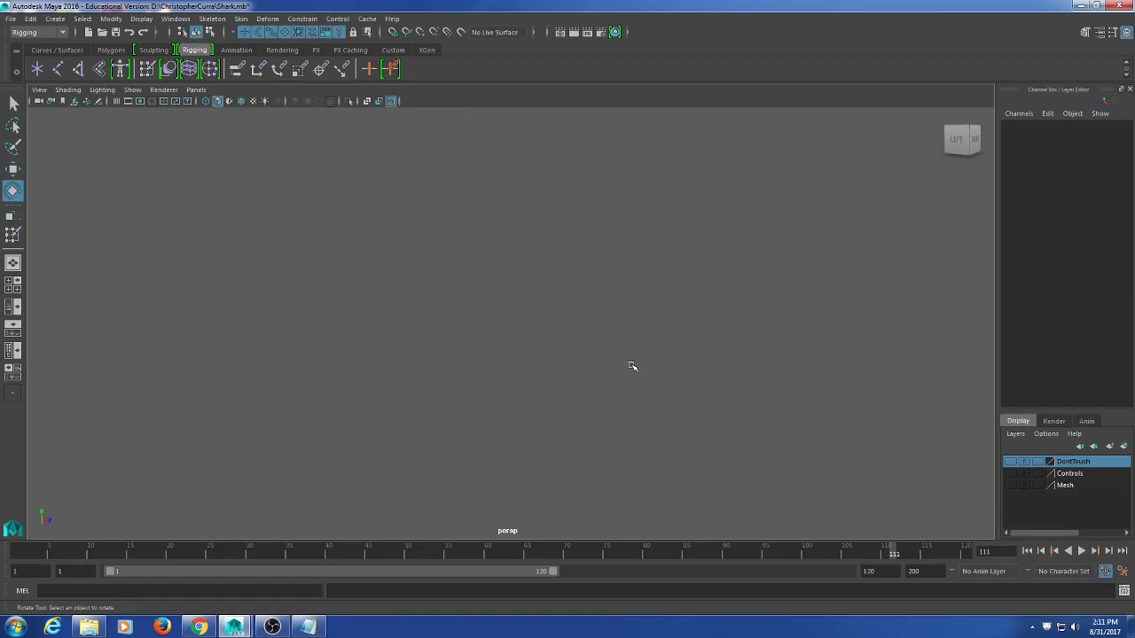
# - Turn on the visibility of the Mesh, Controls and DontTouch layers
pyautogui.click(1069, 488)
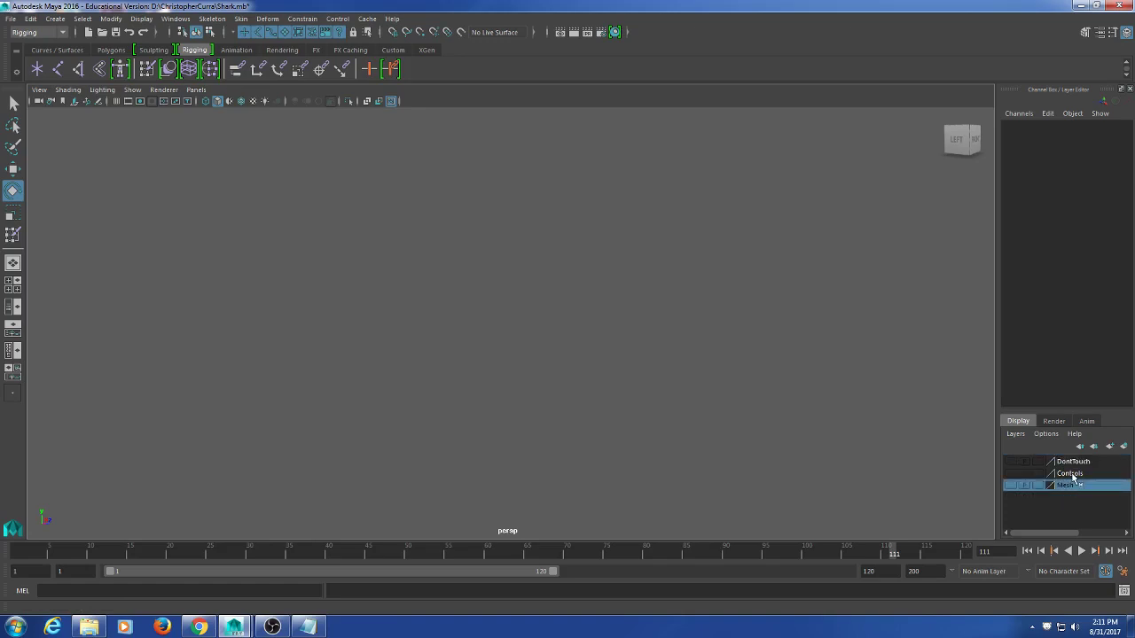
pyautogui.click(1073, 475)
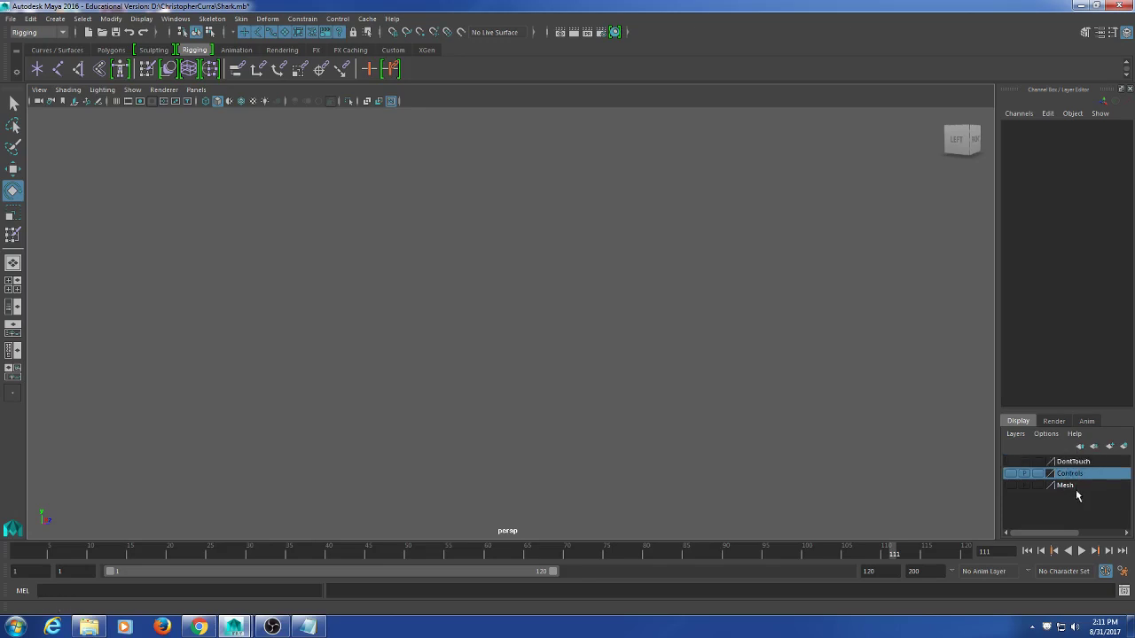
pyautogui.click(1081, 486)
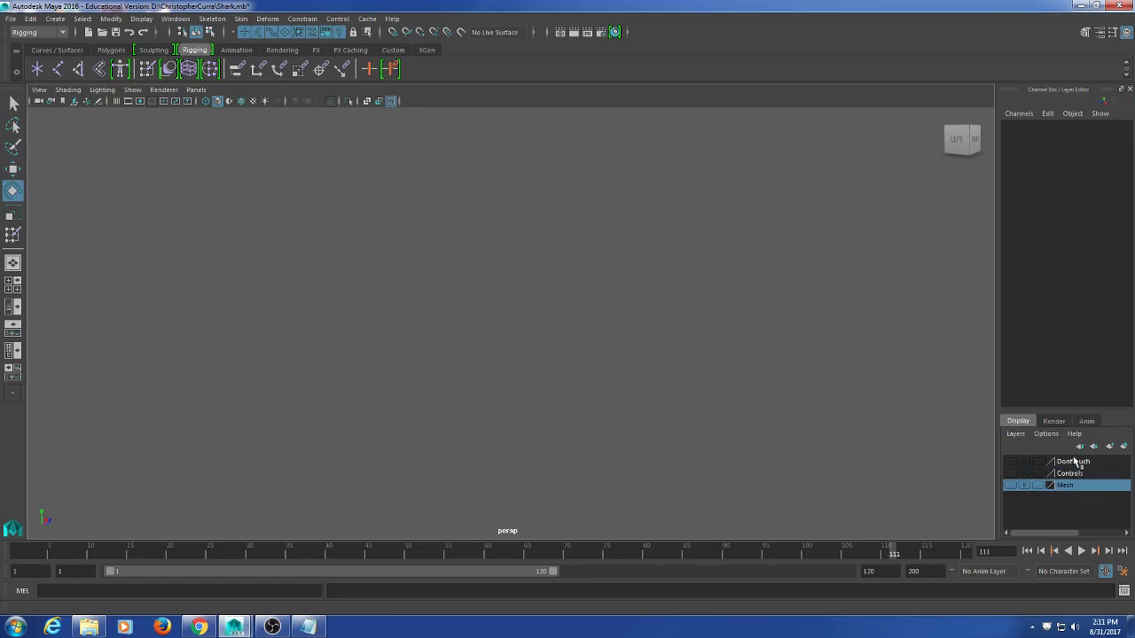
pyautogui.click(1010, 486)
pyautogui.click(1010, 473)
pyautogui.click(1009, 462)
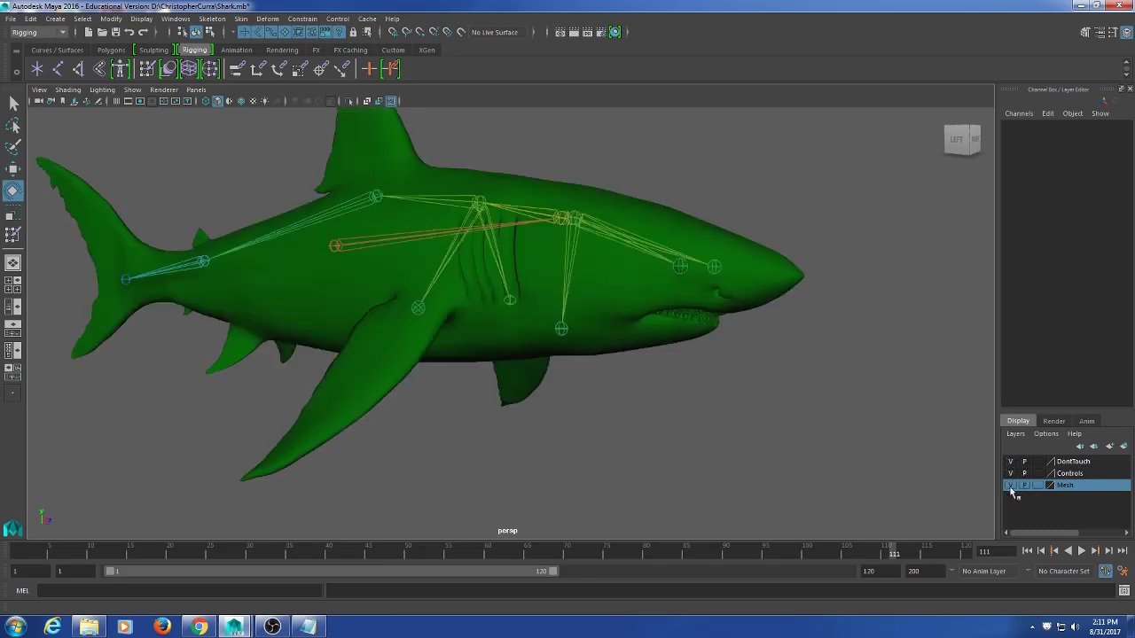
# - Check which objects the DontTouch and Mesh layers control by switching each layer's visibility off and back on
pyautogui.click(1010, 462)
pyautogui.click(1010, 462)
pyautogui.doubleClick(1014, 488)
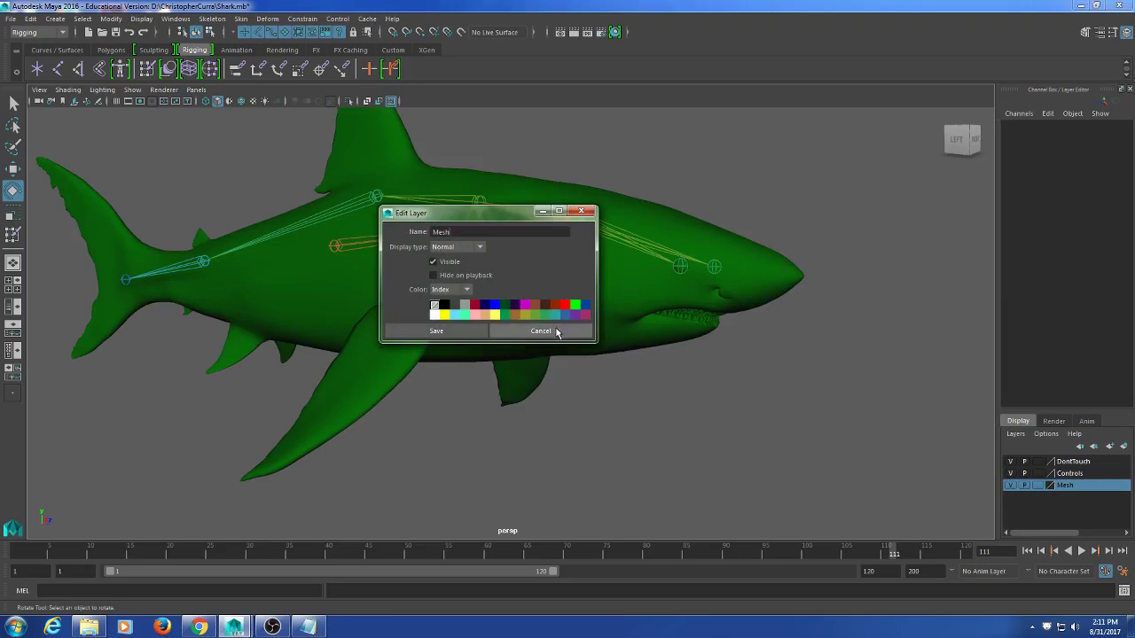
pyautogui.click(557, 330)
pyautogui.click(1010, 486)
pyautogui.click(1010, 486)
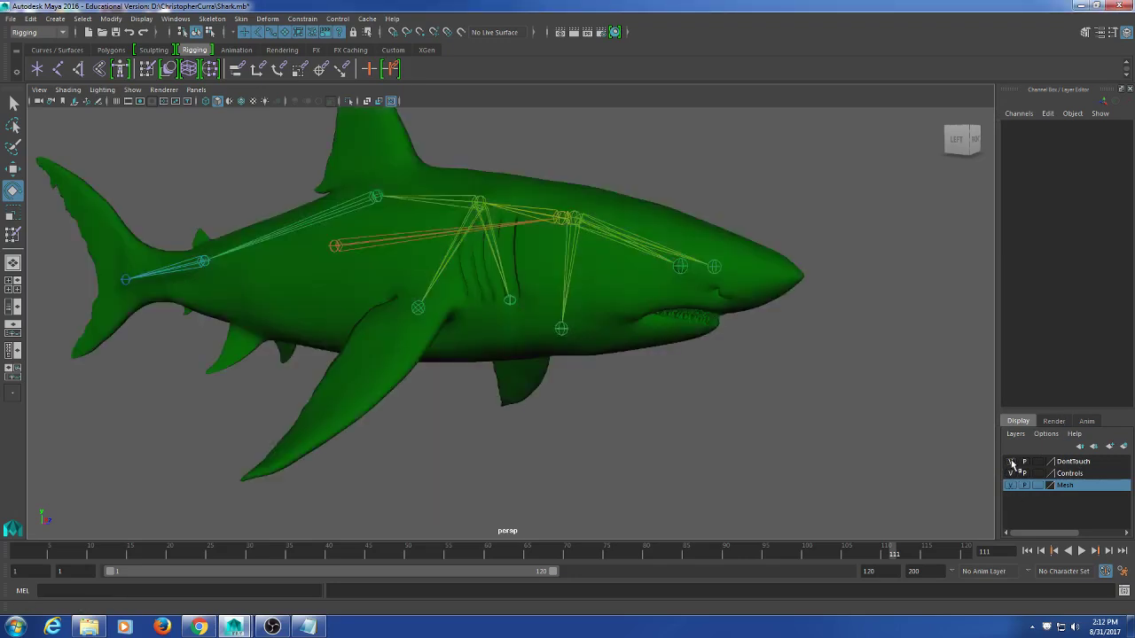
pyautogui.click(733, 317)
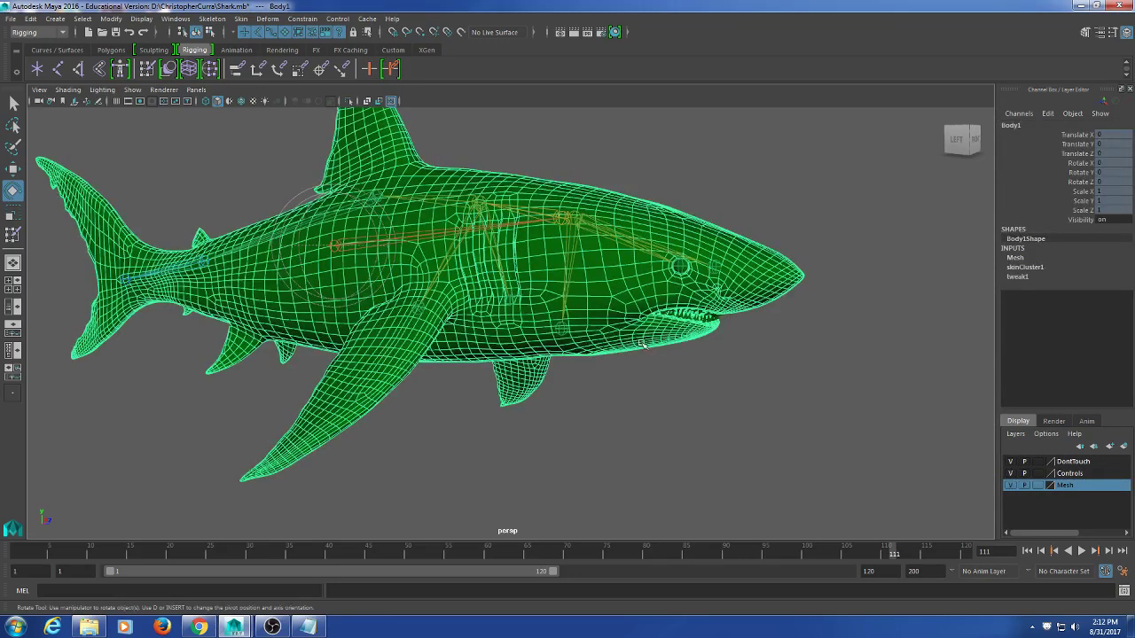
pyautogui.click(846, 403)
pyautogui.click(1007, 462)
pyautogui.click(1010, 461)
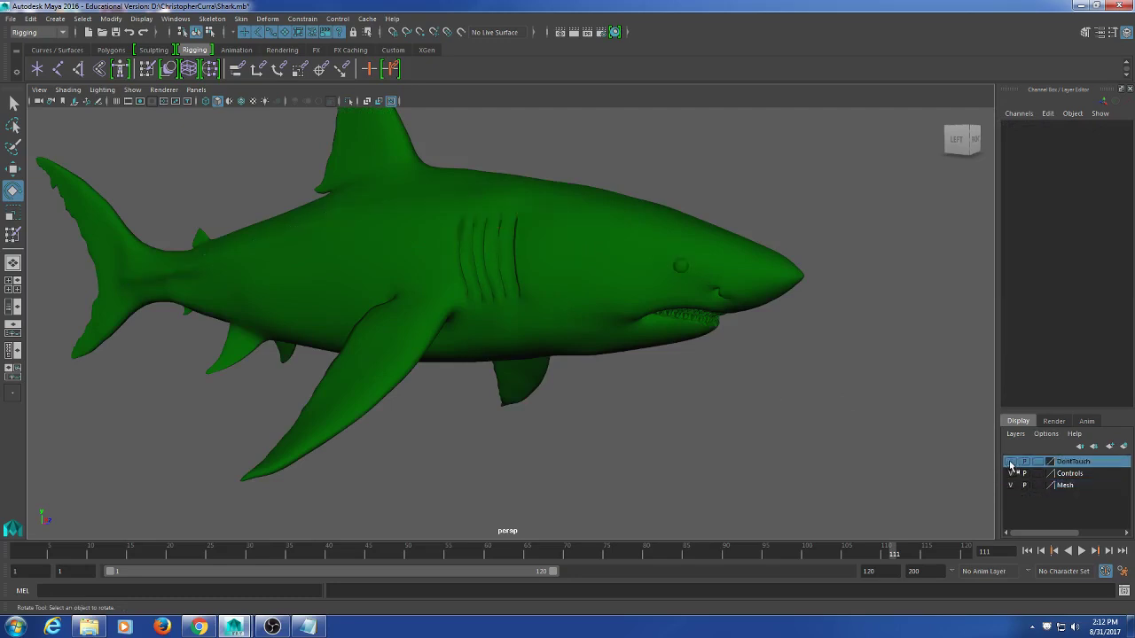
pyautogui.click(1010, 461)
pyautogui.click(1010, 485)
pyautogui.click(1010, 485)
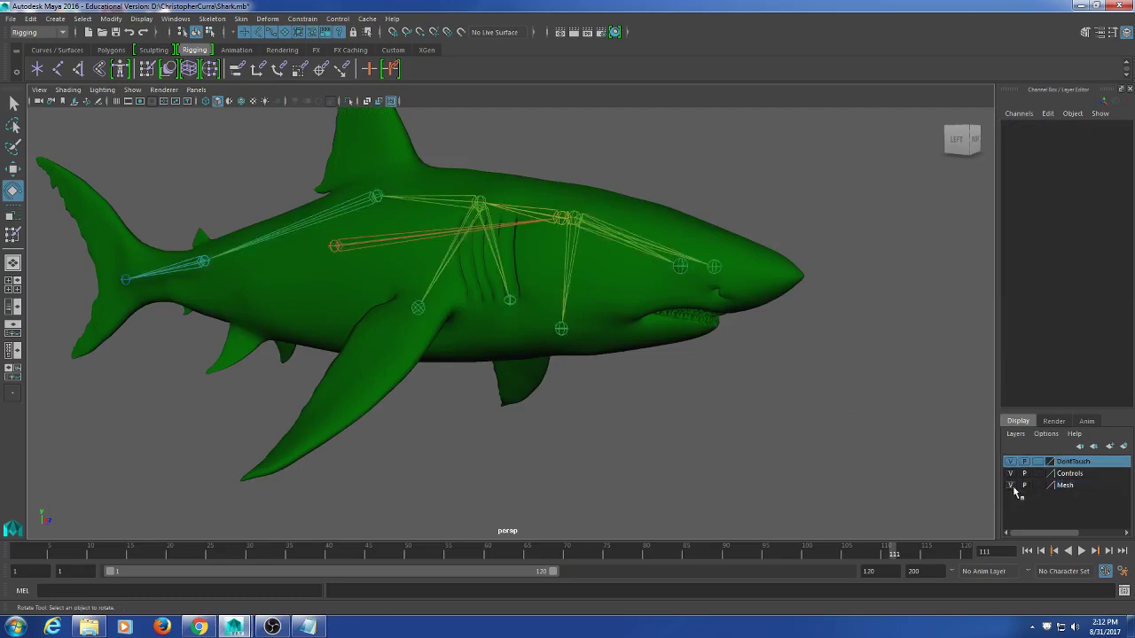
pyautogui.click(1010, 461)
pyautogui.click(1010, 461)
pyautogui.scroll(5, 765, 423)
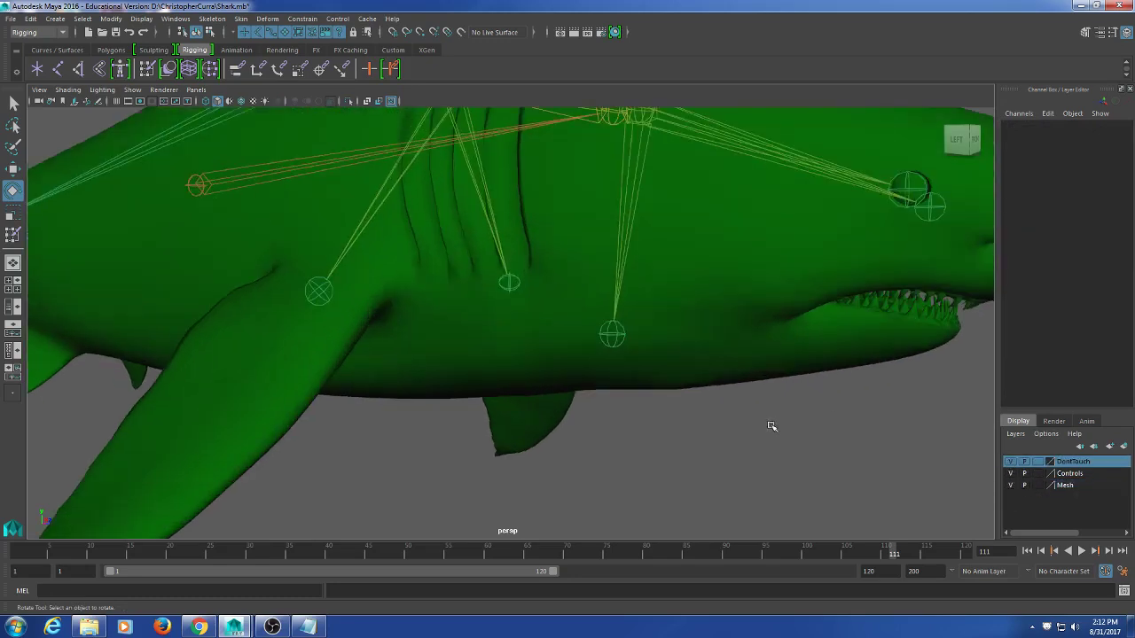
# - Create a NURBS circle at the origin inside the shark's body as the first control curve
pyautogui.scroll(-5, 739, 362)
pyautogui.keyDown('alt'); pyautogui.moveTo(740, 362); pyautogui.dragTo(600, 327); pyautogui.keyUp('alt')
pyautogui.scroll(-3, 600, 324)
pyautogui.keyDown('alt'); pyautogui.moveTo(600, 327); pyautogui.dragTo(615, 300, button='middle'); pyautogui.keyUp('alt')
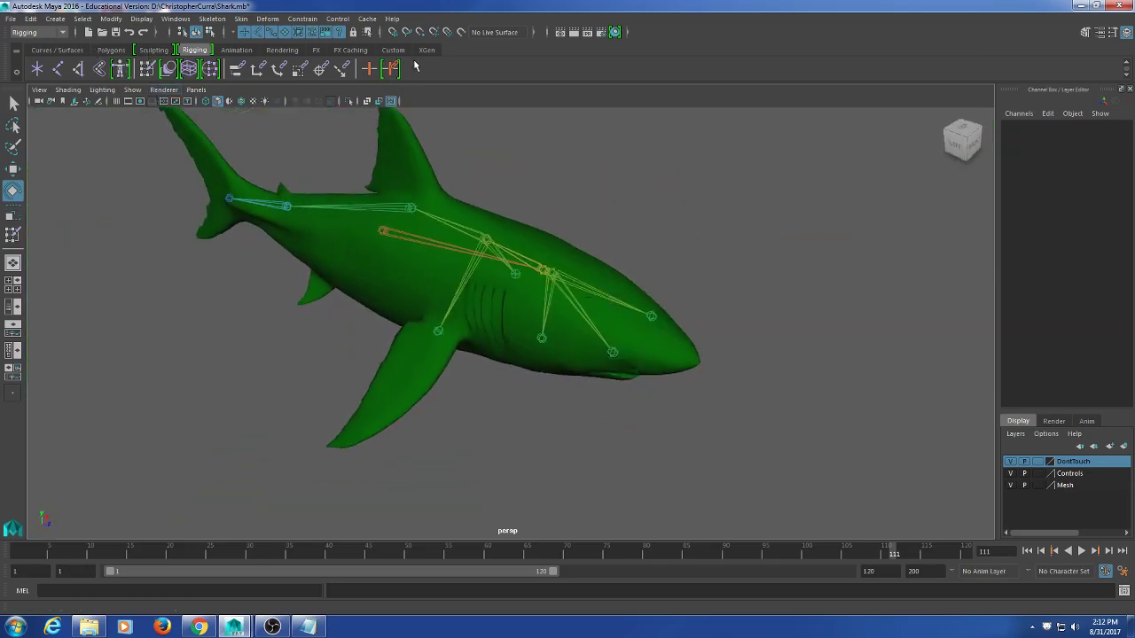
pyautogui.click(58, 51)
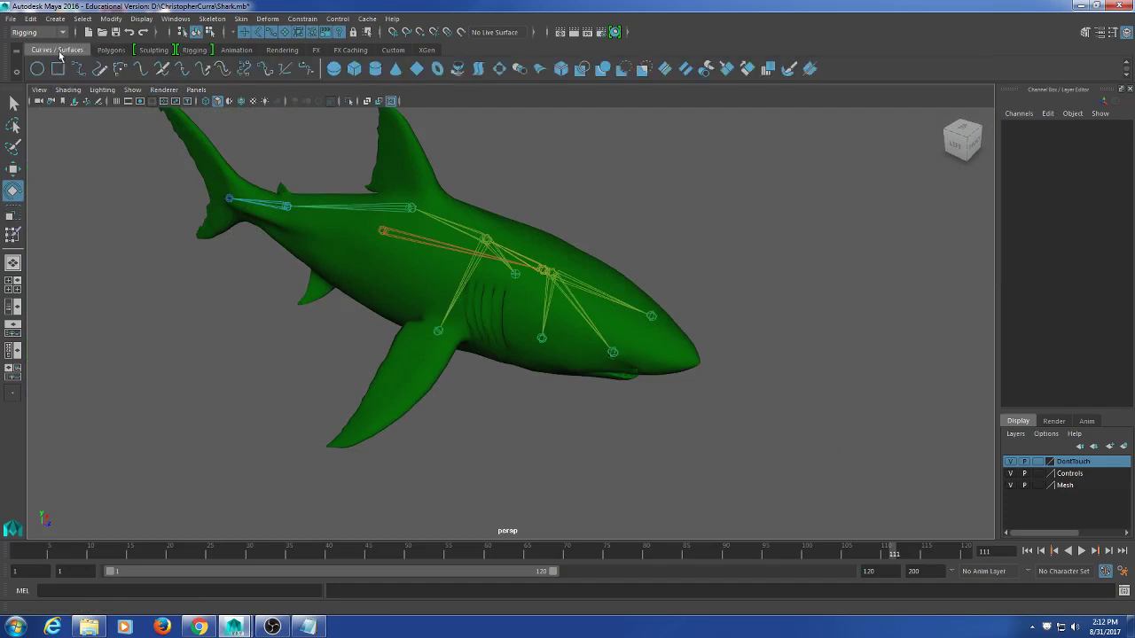
pyautogui.click(36, 75)
# - Move the circle out of the shark's body to an empty spot below and behind it
pyautogui.keyDown('alt'); pyautogui.moveTo(693, 331); pyautogui.dragTo(636, 300, button='middle'); pyautogui.keyUp('alt')
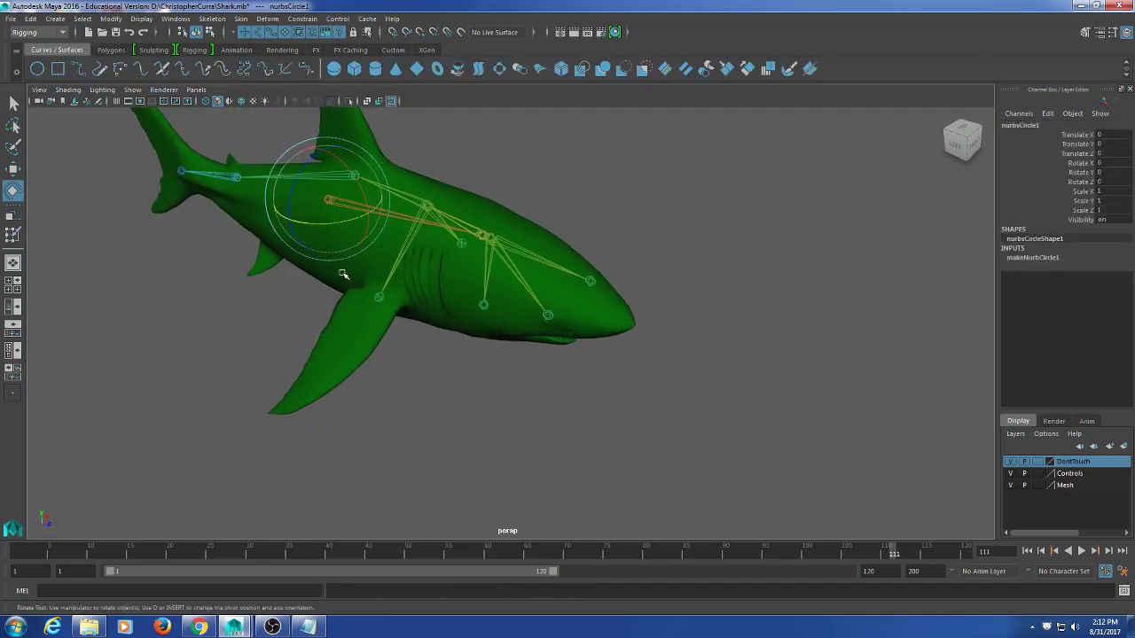
pyautogui.keyDown('alt'); pyautogui.moveTo(343, 275); pyautogui.dragTo(385, 322, button='middle'); pyautogui.keyUp('alt')
pyautogui.press('w')
pyautogui.moveTo(386, 213); pyautogui.dragTo(275, 351)
pyautogui.keyDown('alt'); pyautogui.moveTo(297, 378); pyautogui.dragTo(405, 360, button='middle'); pyautogui.keyUp('alt')
pyautogui.scroll(4, 405, 359)
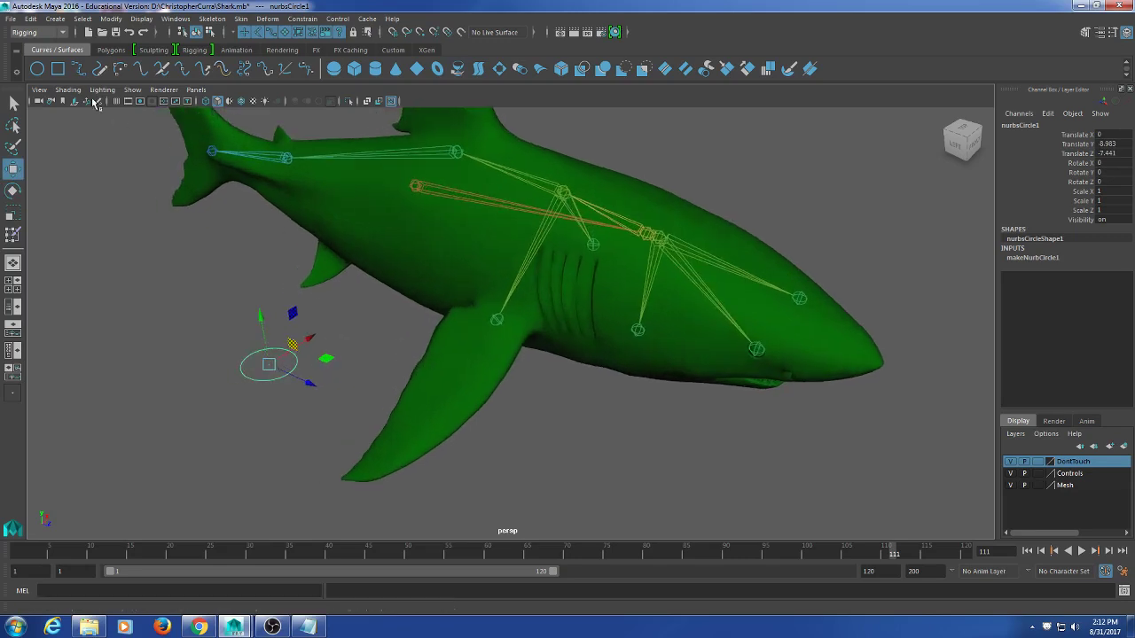
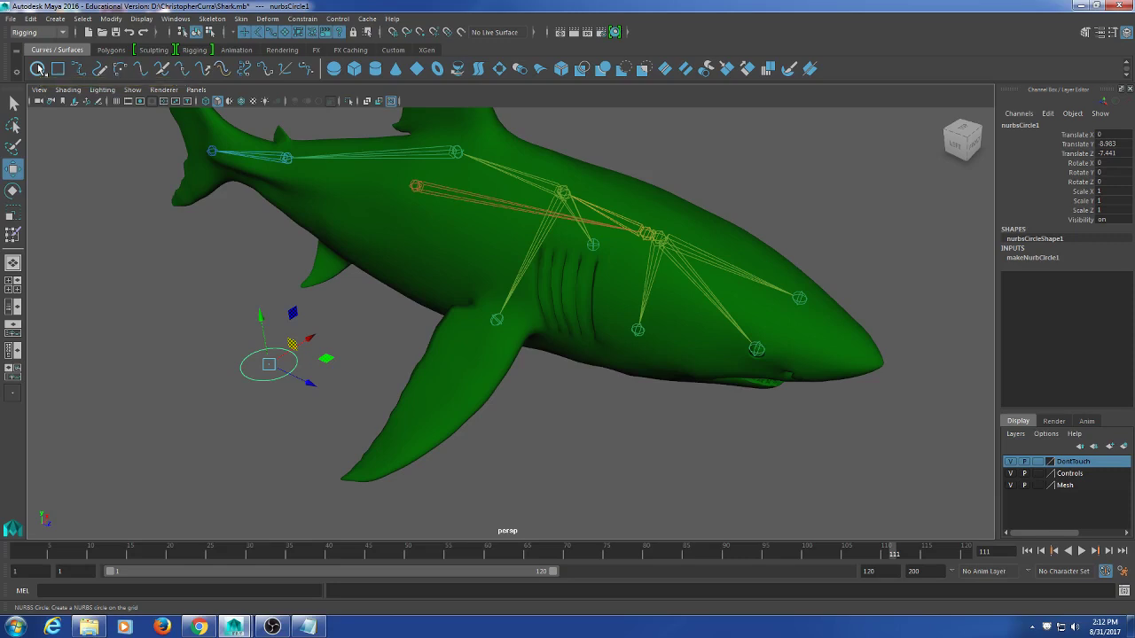
# - Switch the view to wireframe display and undo the circle's deselection and move
pyautogui.moveTo(508, 299)
pyautogui.keyDown('alt'); pyautogui.mouseDown()
pyautogui.moveTo(448, 307)
pyautogui.moveTo(431, 296)
pyautogui.moveTo(444, 271)
pyautogui.moveTo(456, 299)
pyautogui.moveTo(393, 302)
pyautogui.moveTo(413, 316)
pyautogui.mouseUp(); pyautogui.keyUp('alt')
pyautogui.press('4')
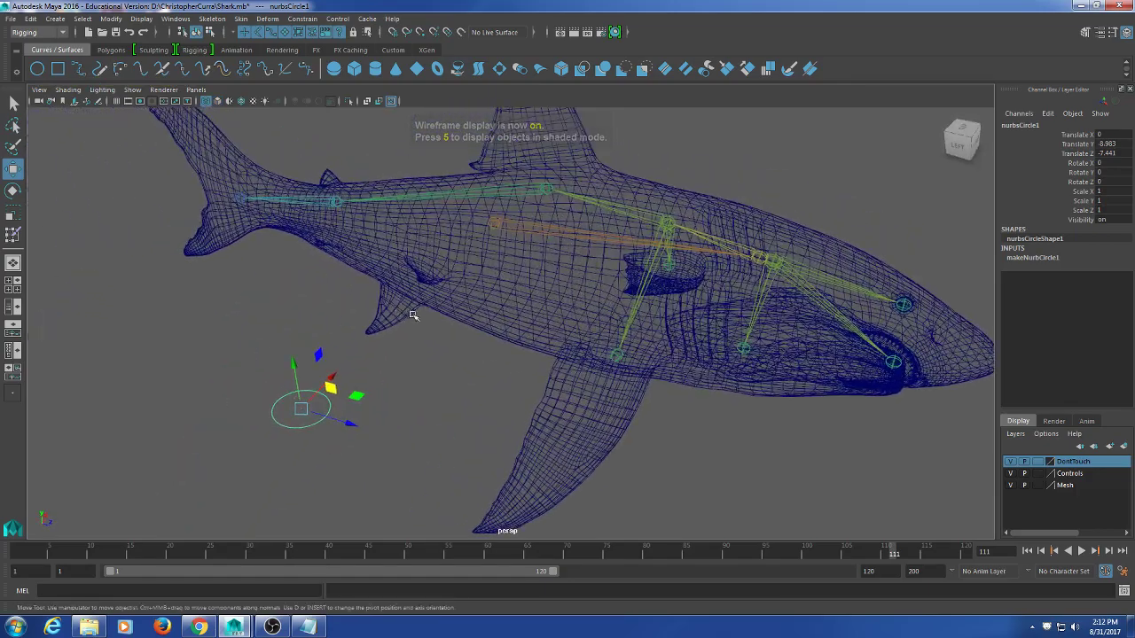
pyautogui.click(409, 308)
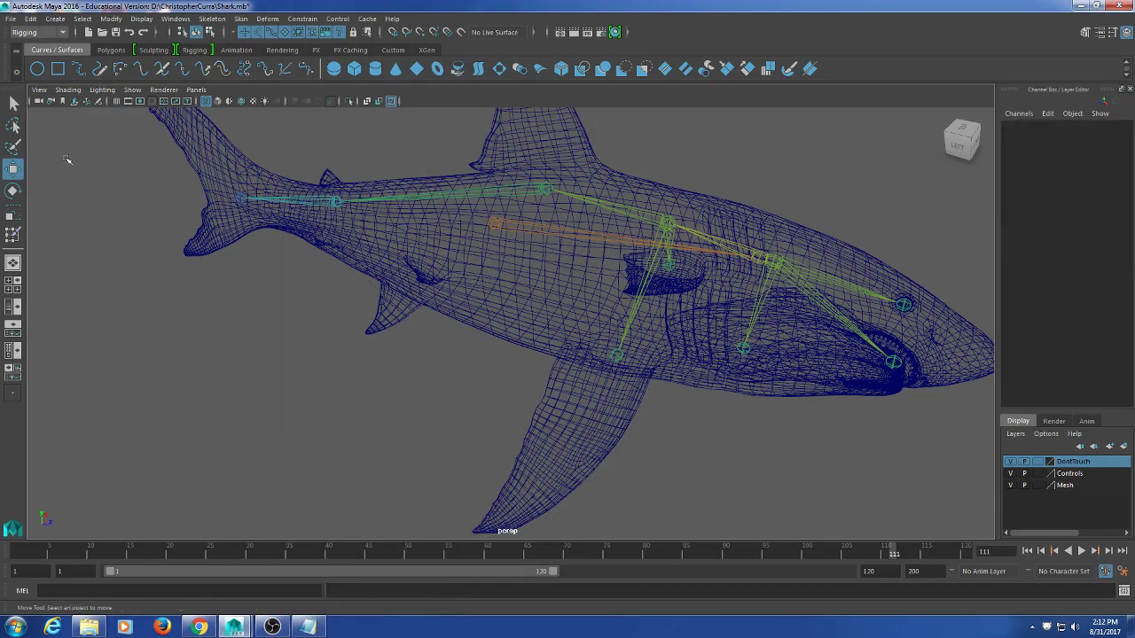
pyautogui.hotkey('ctrl', 'z')
pyautogui.keyDown('alt'); pyautogui.moveTo(362, 285); pyautogui.dragTo(536, 405); pyautogui.keyUp('alt')
pyautogui.scroll(5, 488, 359)
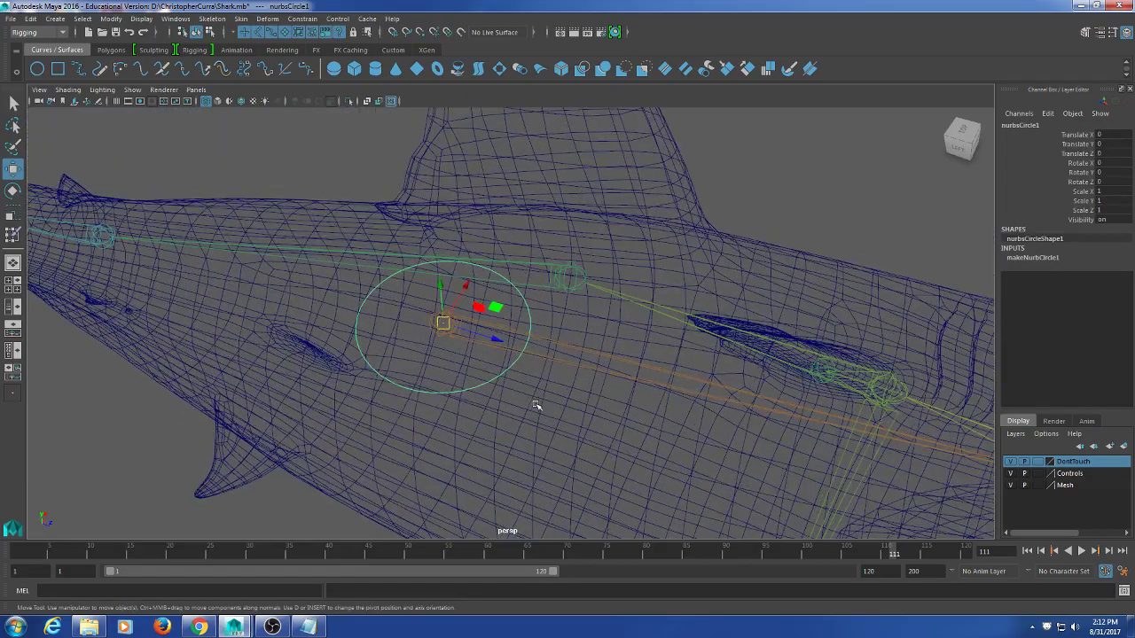
pyautogui.scroll(3, 420, 395)
pyautogui.scroll(-6, 438, 393)
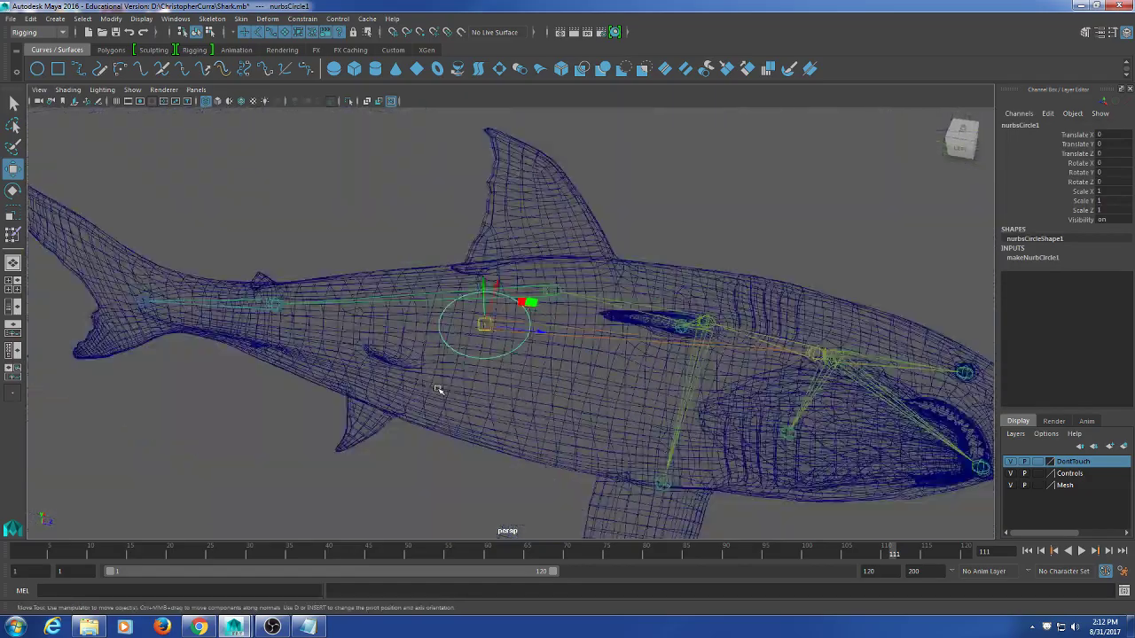
# - Rotate the circle upright around the spine by setting its Rotate X to -90
pyautogui.scroll(8, 438, 390)
pyautogui.keyDown('alt'); pyautogui.moveTo(537, 387); pyautogui.dragTo(525, 330); pyautogui.keyUp('alt')
pyautogui.press('e')
pyautogui.moveTo(477, 240); pyautogui.dragTo(352, 246)
pyautogui.press('w')
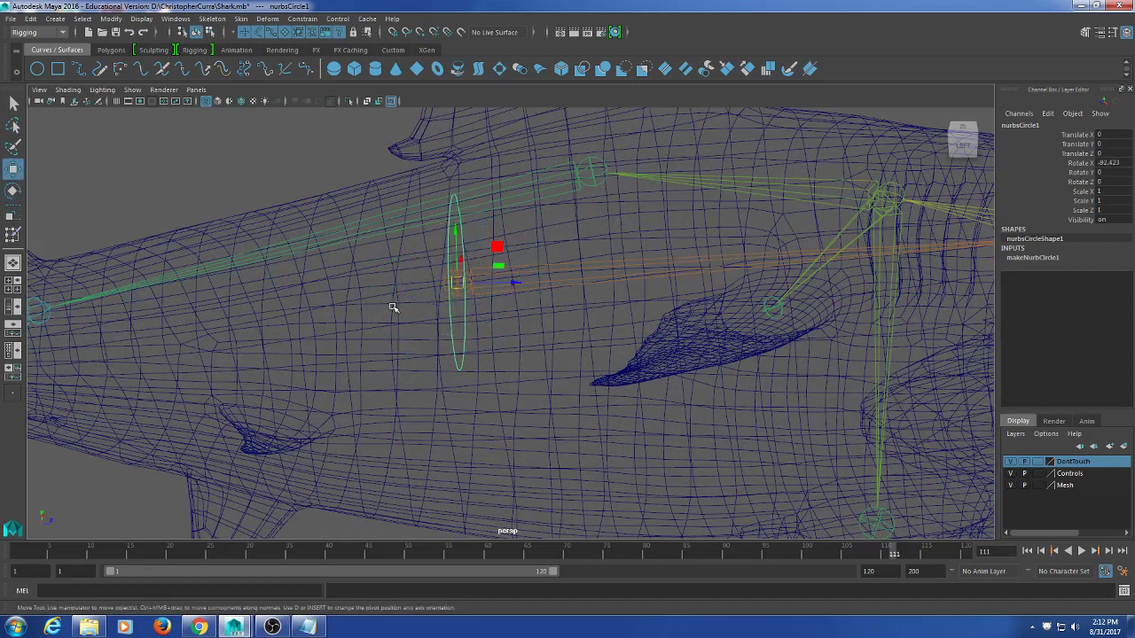
pyautogui.press('e')
pyautogui.moveTo(476, 240); pyautogui.dragTo(483, 252)
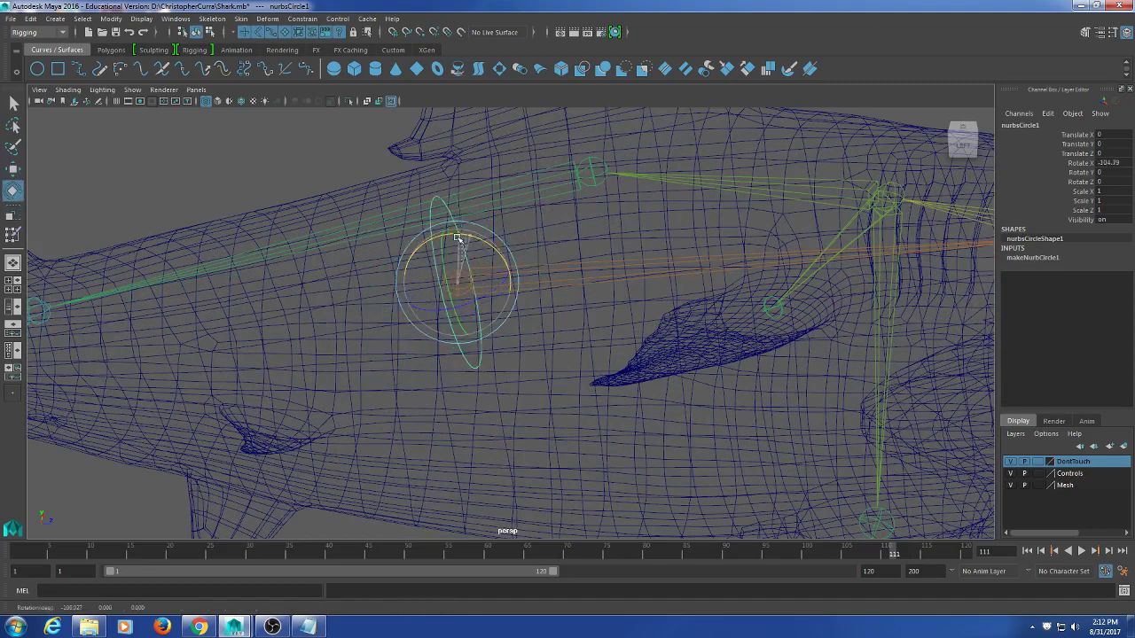
pyautogui.doubleClick(1113, 163)
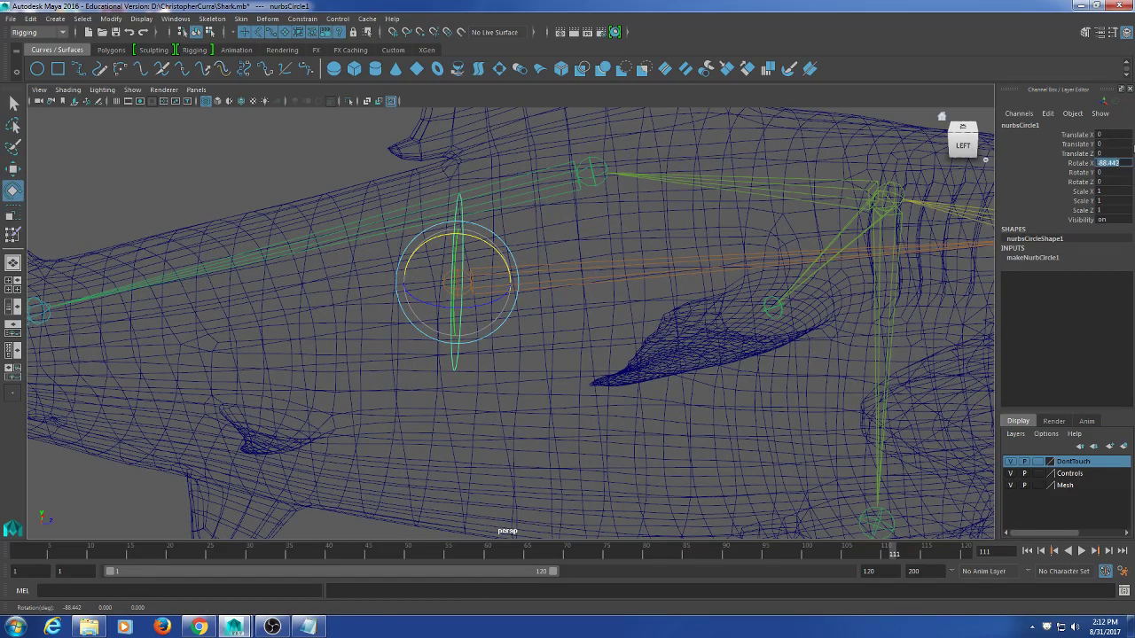
pyautogui.write('-90')
pyautogui.press('Return')
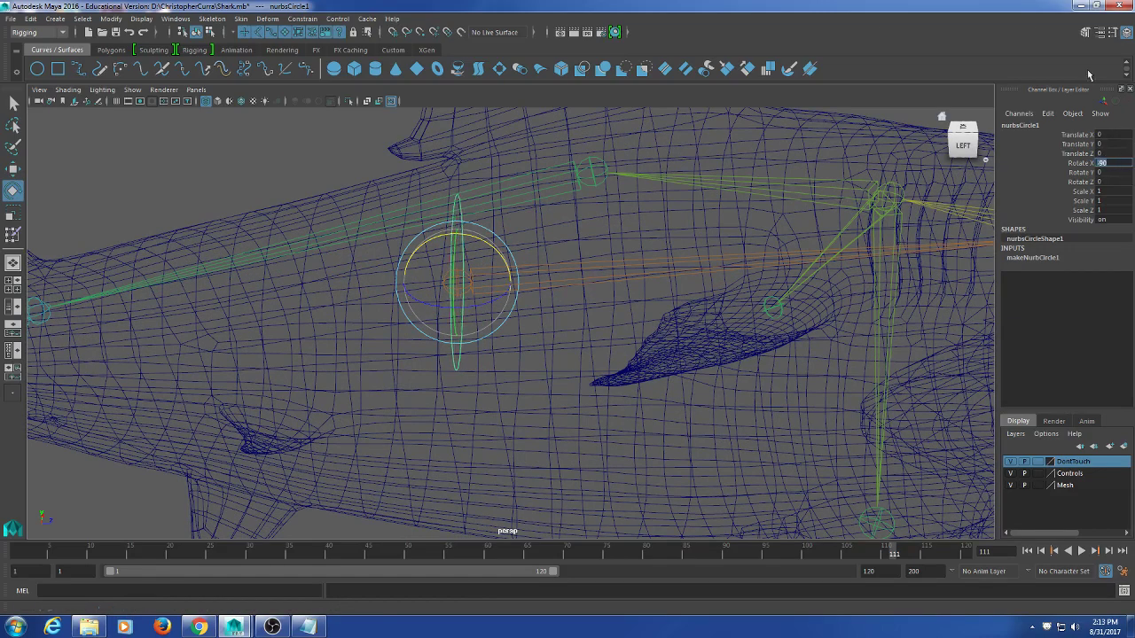
# - Scale the circle uniformly to 3.03 so it encircles the shark's body, and return to shaded display
pyautogui.keyDown('alt'); pyautogui.moveTo(530, 316); pyautogui.dragTo(485, 308); pyautogui.keyUp('alt')
pyautogui.press('r')
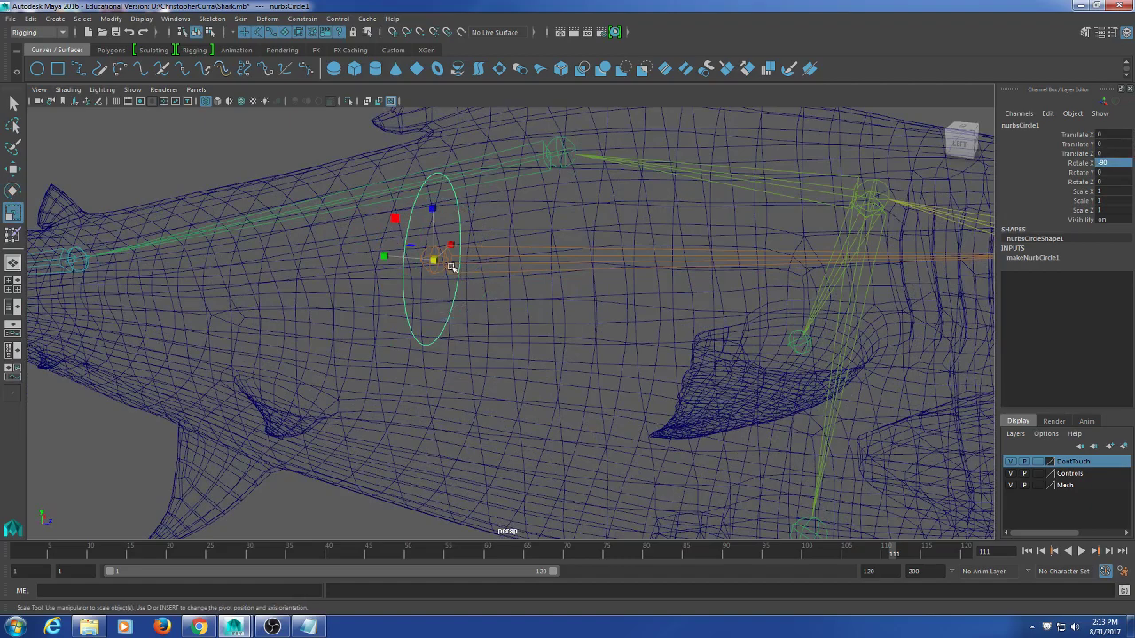
pyautogui.moveTo(435, 255)
pyautogui.mouseDown()
pyautogui.moveTo(612, 298)
pyautogui.moveTo(540, 286)
pyautogui.moveTo(500, 324)
pyautogui.moveTo(426, 350)
pyautogui.moveTo(325, 360)
pyautogui.moveTo(395, 362)
pyautogui.mouseUp()
pyautogui.scroll(-4, 612, 298)
pyautogui.moveTo(395, 362)
pyautogui.keyDown('alt'); pyautogui.mouseDown()
pyautogui.moveTo(595, 339)
pyautogui.moveTo(451, 329)
pyautogui.moveTo(444, 341)
pyautogui.moveTo(355, 317)
pyautogui.moveTo(643, 322)
pyautogui.moveTo(542, 350)
pyautogui.moveTo(577, 354)
pyautogui.moveTo(515, 355)
pyautogui.moveTo(557, 363)
pyautogui.moveTo(670, 334)
pyautogui.moveTo(535, 357)
pyautogui.moveTo(643, 376)
pyautogui.moveTo(586, 372)
pyautogui.moveTo(650, 361)
pyautogui.moveTo(611, 355)
pyautogui.moveTo(551, 376)
pyautogui.moveTo(646, 299)
pyautogui.moveTo(436, 287)
pyautogui.moveTo(390, 268)
pyautogui.moveTo(760, 292)
pyautogui.mouseUp(); pyautogui.keyUp('alt')
pyautogui.press('5')
pyautogui.hotkey('ctrl', 'z')
pyautogui.hotkey('ctrl', 'z')
pyautogui.hotkey('ctrl', 'z')
pyautogui.hotkey('ctrl', 'z')
pyautogui.hotkey('ctrl', 'z')
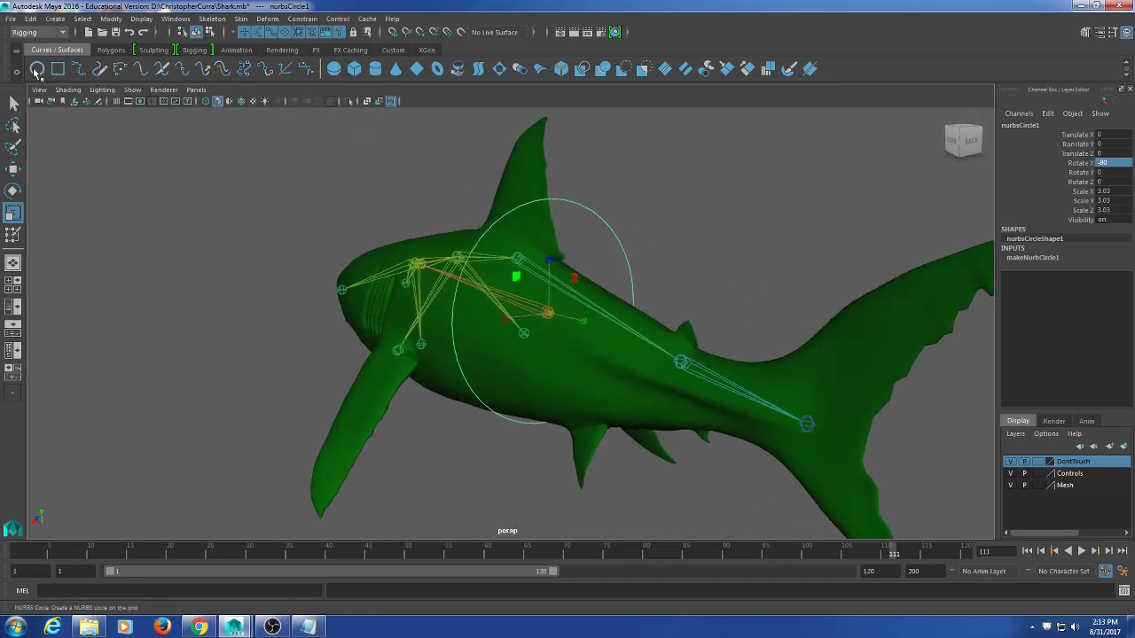
# - Restore the application window from full screen, widen it across the desktop, and deselect the circle
pyautogui.moveTo(194, 4); pyautogui.dragTo(222, 12)
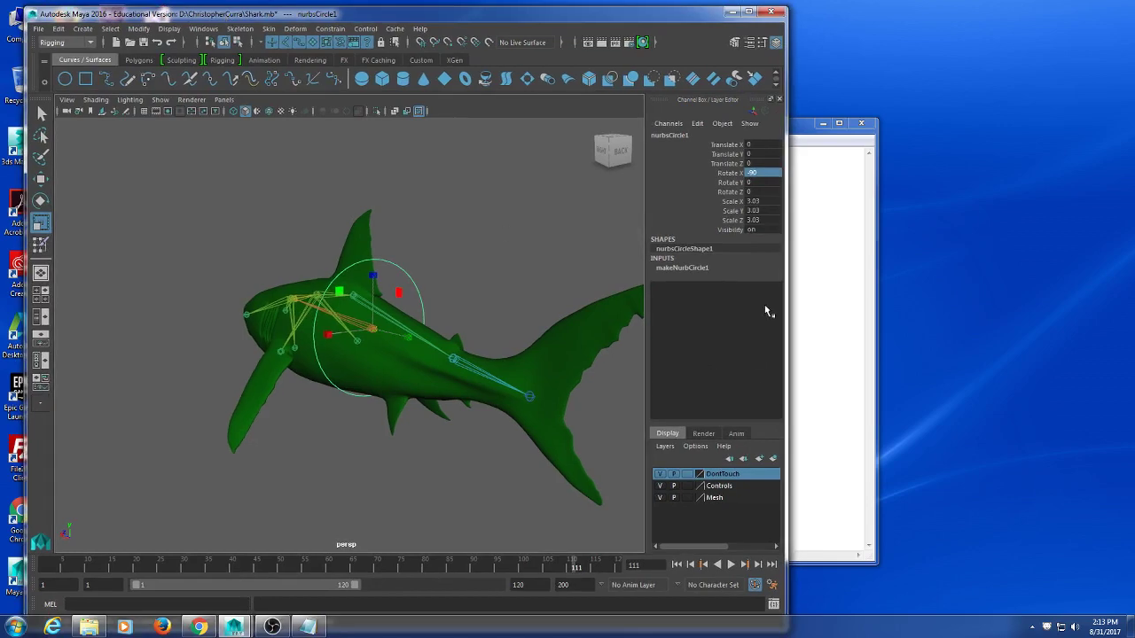
pyautogui.moveTo(786, 326); pyautogui.dragTo(1126, 326)
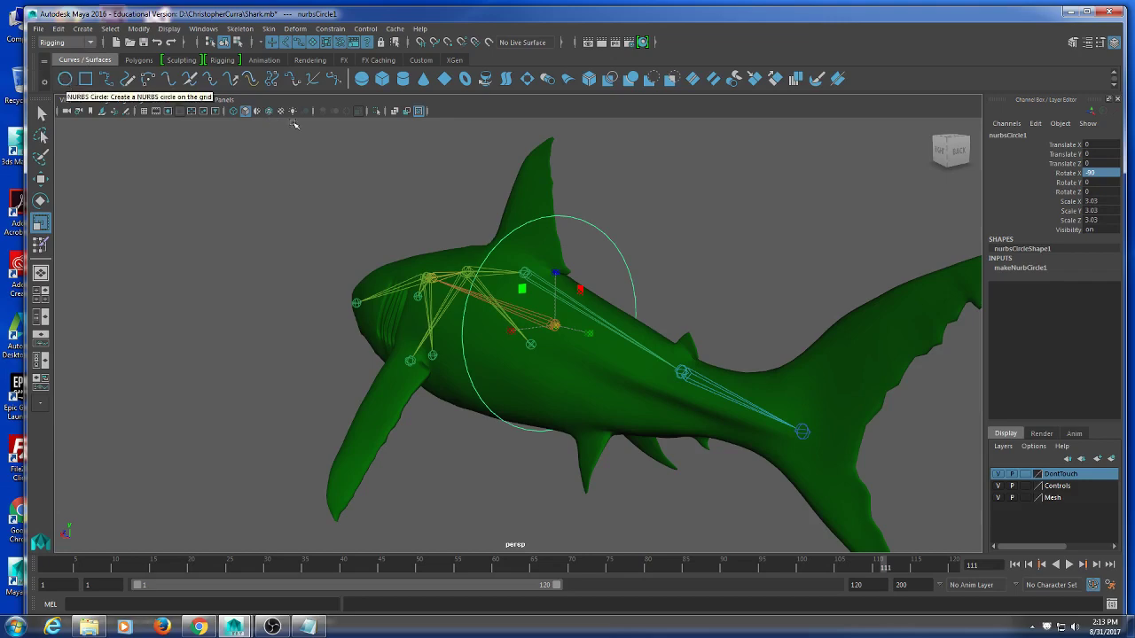
pyautogui.click(708, 219)
pyautogui.keyDown('alt'); pyautogui.moveTo(485, 276); pyautogui.dragTo(539, 266); pyautogui.keyUp('alt')
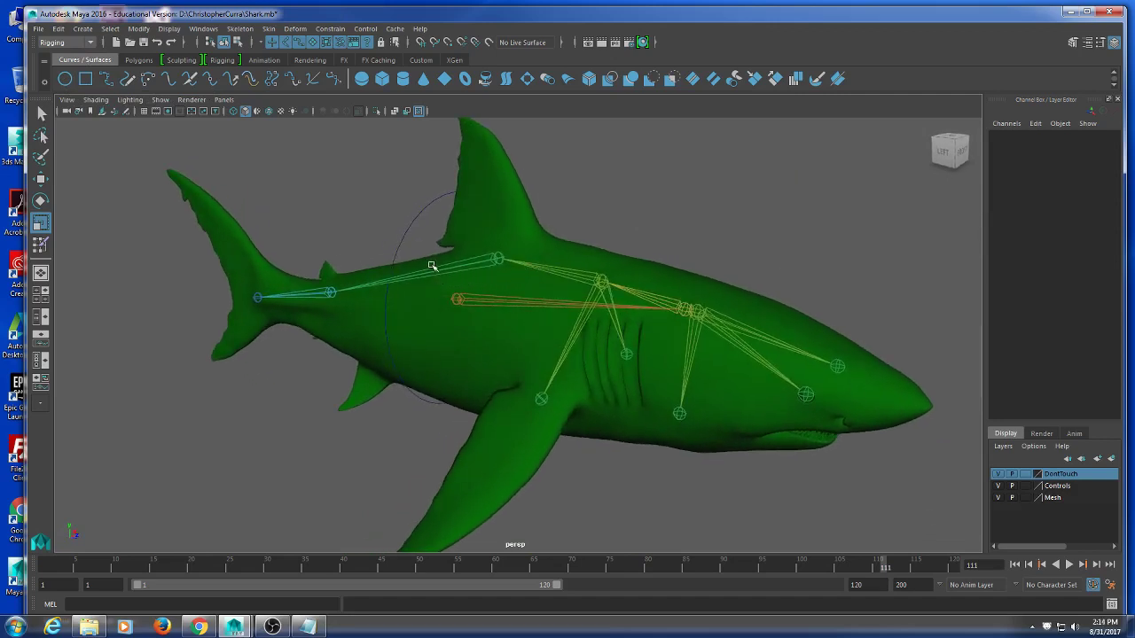
# - Hide the DontTouch layer and test selecting the whole visible shark together with the circle, clearing the selection again
pyautogui.click(410, 222)
pyautogui.keyDown('alt'); pyautogui.moveTo(411, 221); pyautogui.dragTo(448, 263); pyautogui.keyUp('alt')
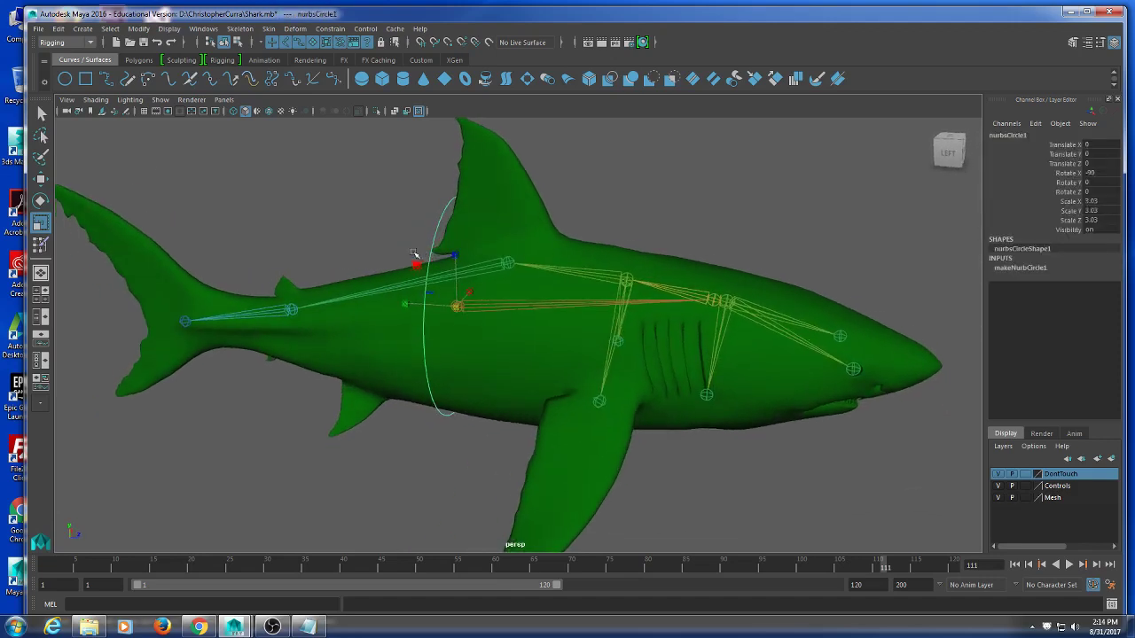
pyautogui.scroll(-3, 440, 268)
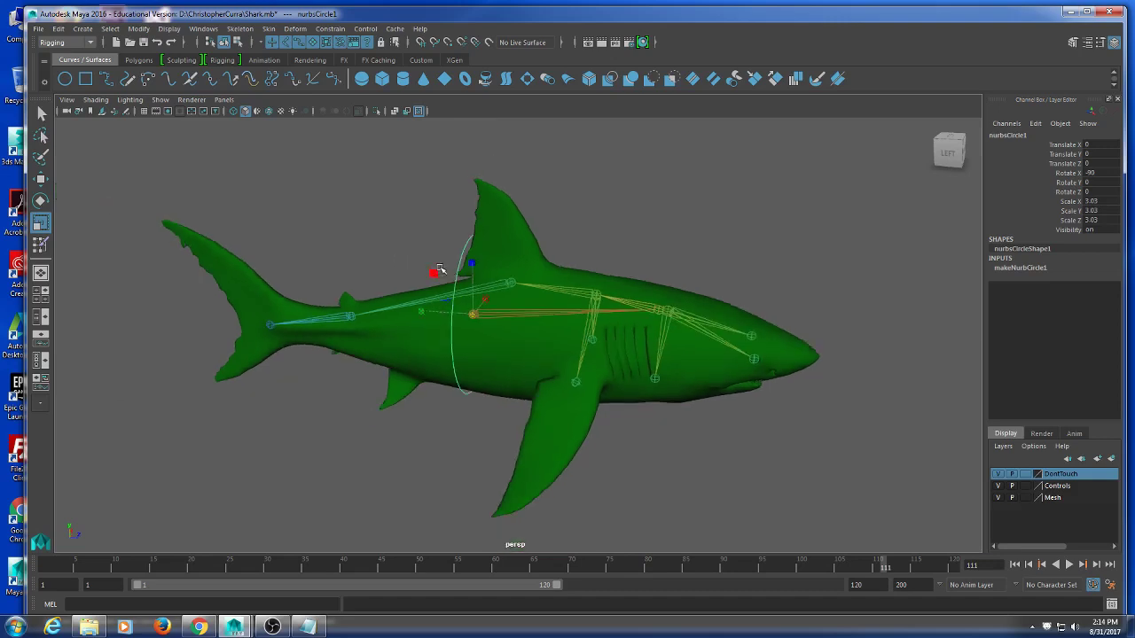
pyautogui.click(998, 474)
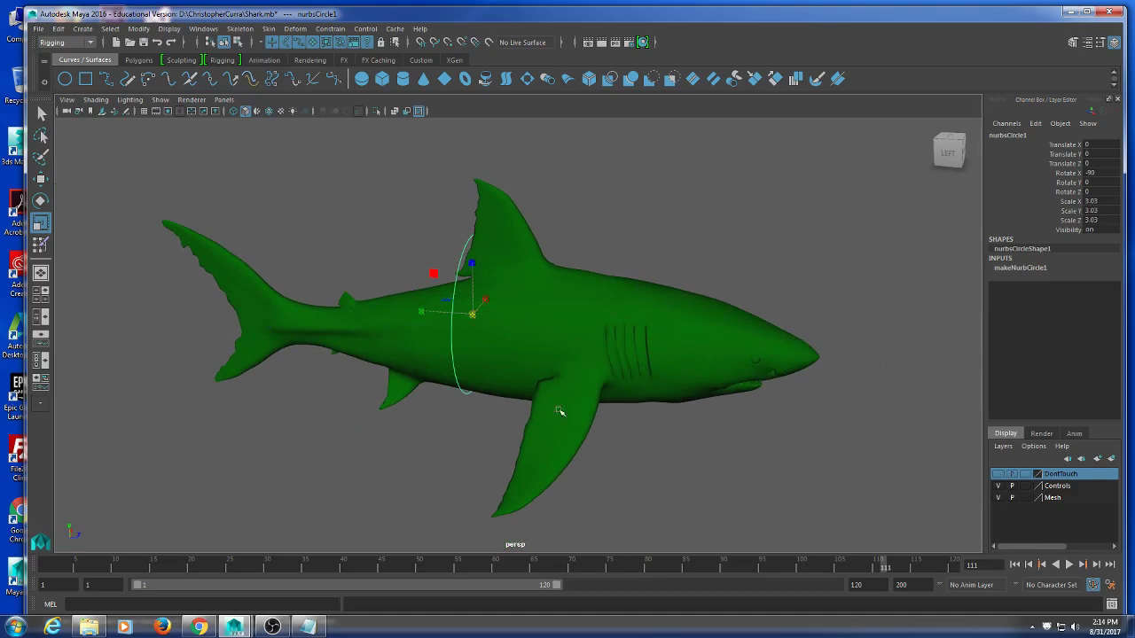
pyautogui.keyDown('alt'); pyautogui.moveTo(558, 410); pyautogui.dragTo(564, 398); pyautogui.keyUp('alt')
pyautogui.click(854, 448)
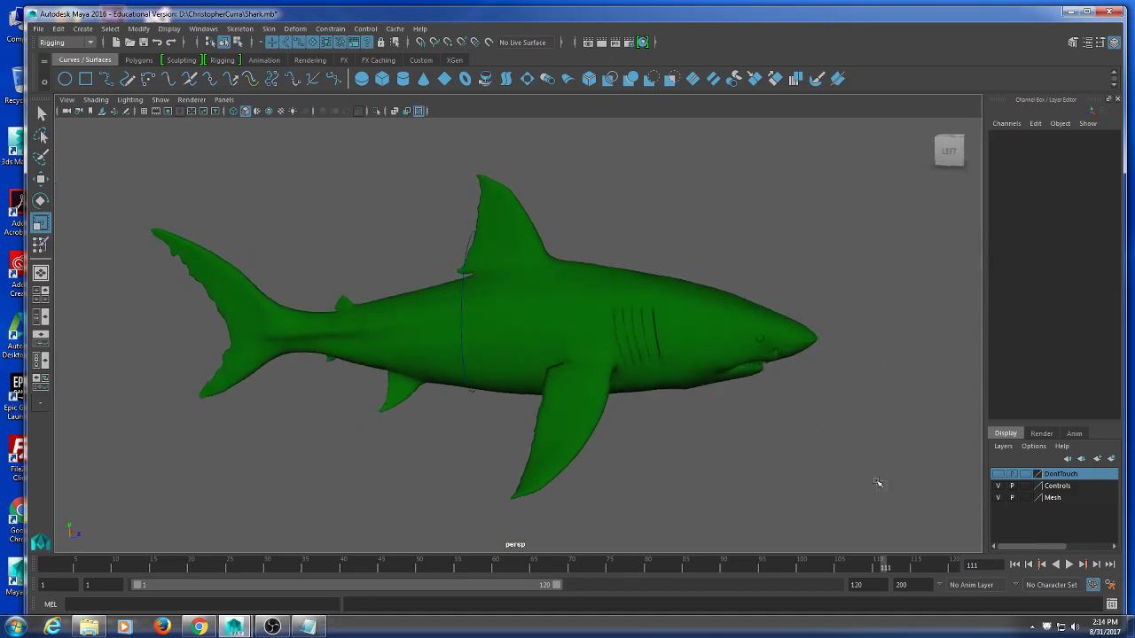
pyautogui.moveTo(876, 482); pyautogui.dragTo(14, 209)
pyautogui.click(906, 444)
pyautogui.moveTo(892, 506); pyautogui.dragTo(2, 26)
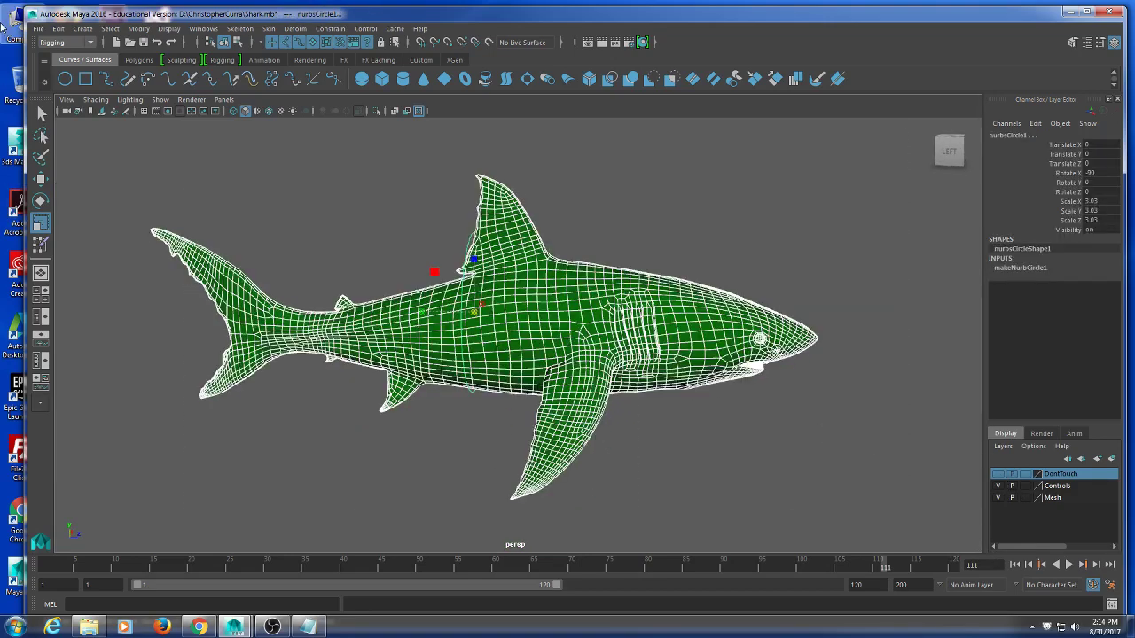
pyautogui.keyDown('alt'); pyautogui.moveTo(743, 408); pyautogui.dragTo(735, 395); pyautogui.keyUp('alt')
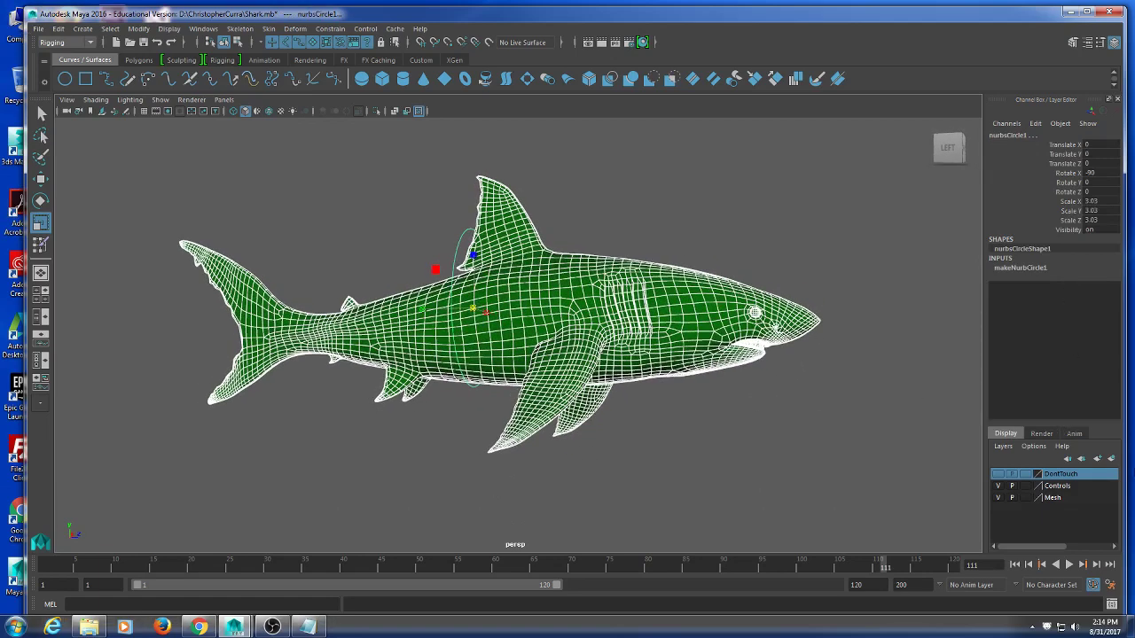
pyautogui.click(656, 208)
# - Select the control circle again, hide the Mesh layer and show the DontTouch layer
pyautogui.scroll(5, 550, 300)
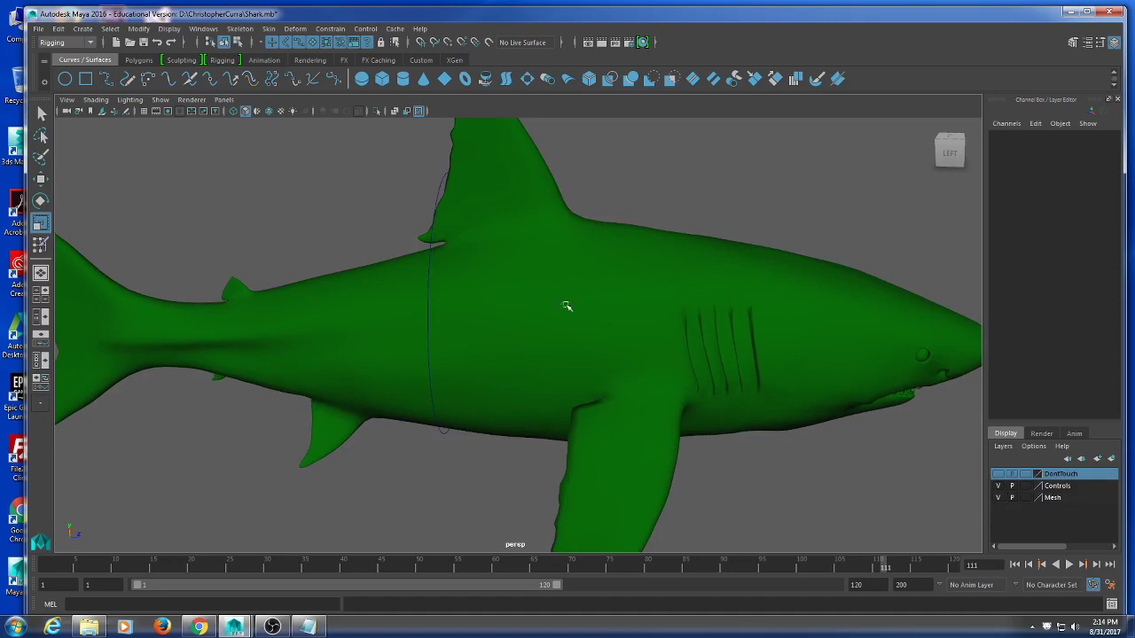
pyautogui.keyDown('alt'); pyautogui.moveTo(567, 307); pyautogui.dragTo(451, 279); pyautogui.keyUp('alt')
pyautogui.click(403, 203)
pyautogui.scroll(-5, 467, 241)
pyautogui.keyDown('alt'); pyautogui.moveTo(466, 241); pyautogui.dragTo(495, 280); pyautogui.keyUp('alt')
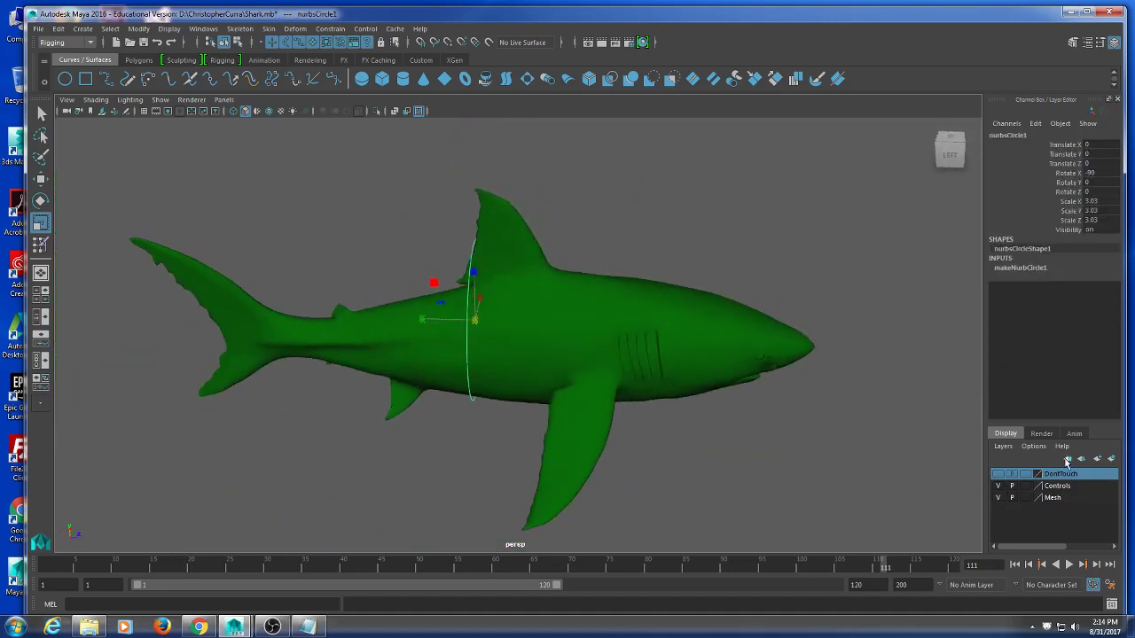
pyautogui.click(1000, 502)
pyautogui.click(998, 498)
pyautogui.click(997, 474)
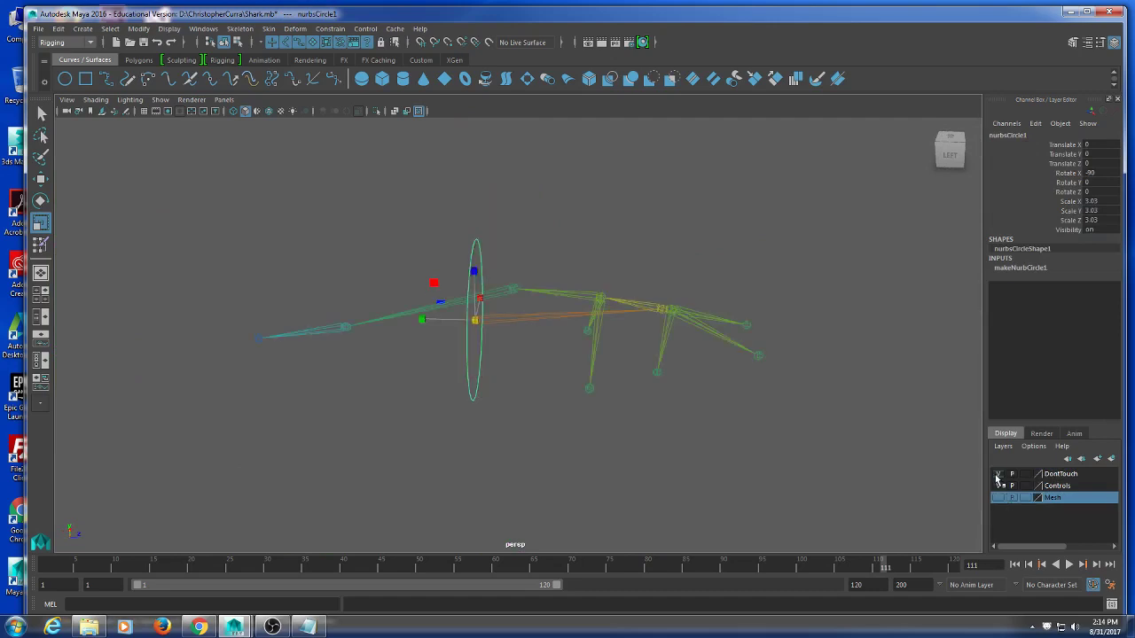
# - Duplicate the circle six times and position the copies on the tail, spine and head-base joints
pyautogui.keyDown('alt'); pyautogui.moveTo(614, 375); pyautogui.dragTo(577, 357); pyautogui.keyUp('alt')
pyautogui.keyDown('alt'); pyautogui.moveTo(562, 365); pyautogui.dragTo(588, 348); pyautogui.keyUp('alt')
pyautogui.press('w')
pyautogui.hotkey('ctrl', 'd')
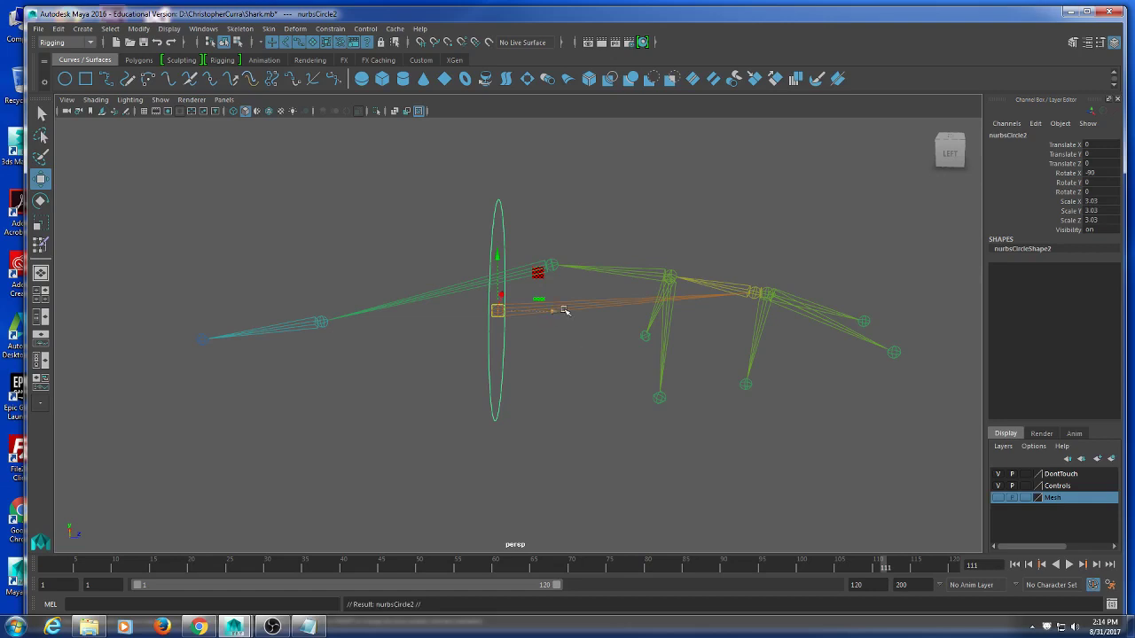
pyautogui.moveTo(564, 311); pyautogui.dragTo(754, 293)
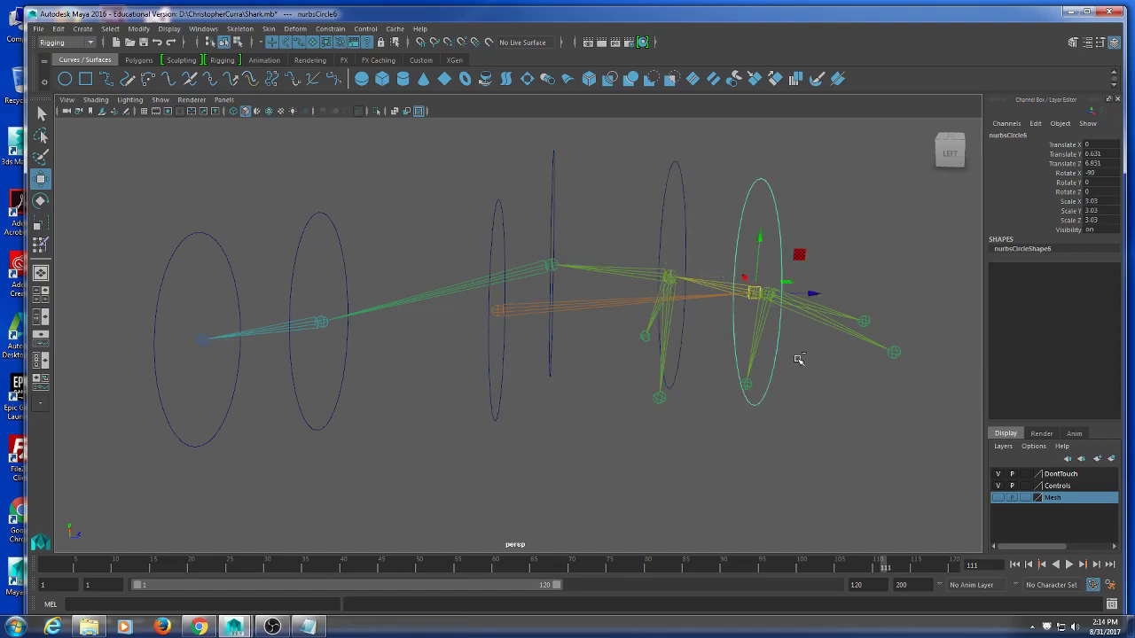
pyautogui.moveTo(776, 308); pyautogui.dragTo(767, 293)
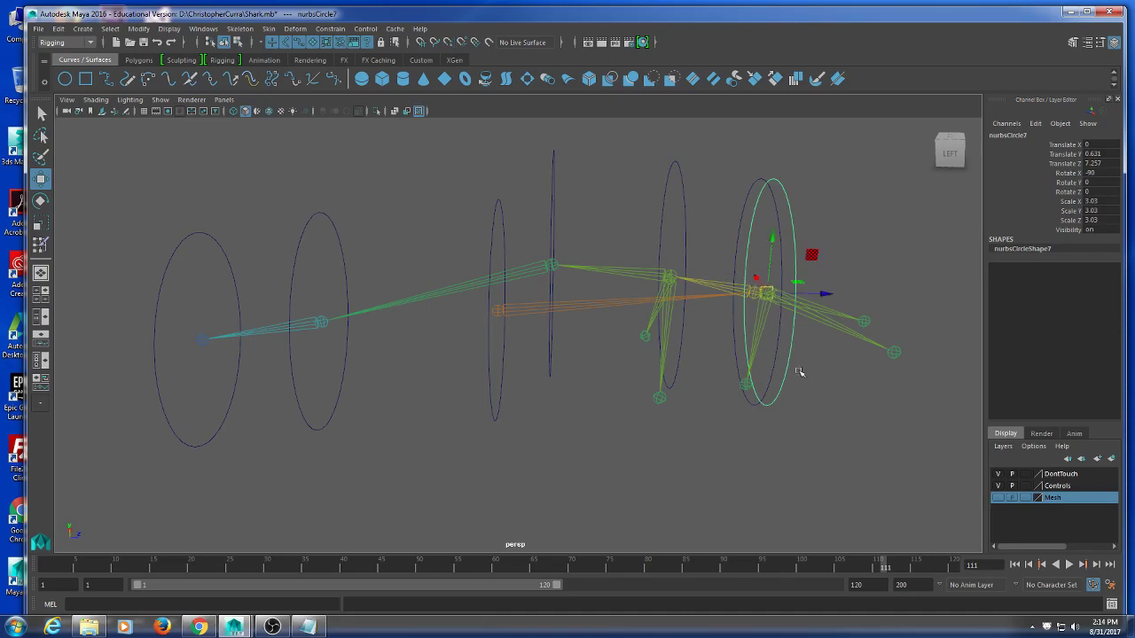
pyautogui.keyDown('alt'); pyautogui.moveTo(798, 372); pyautogui.dragTo(826, 404); pyautogui.keyUp('alt')
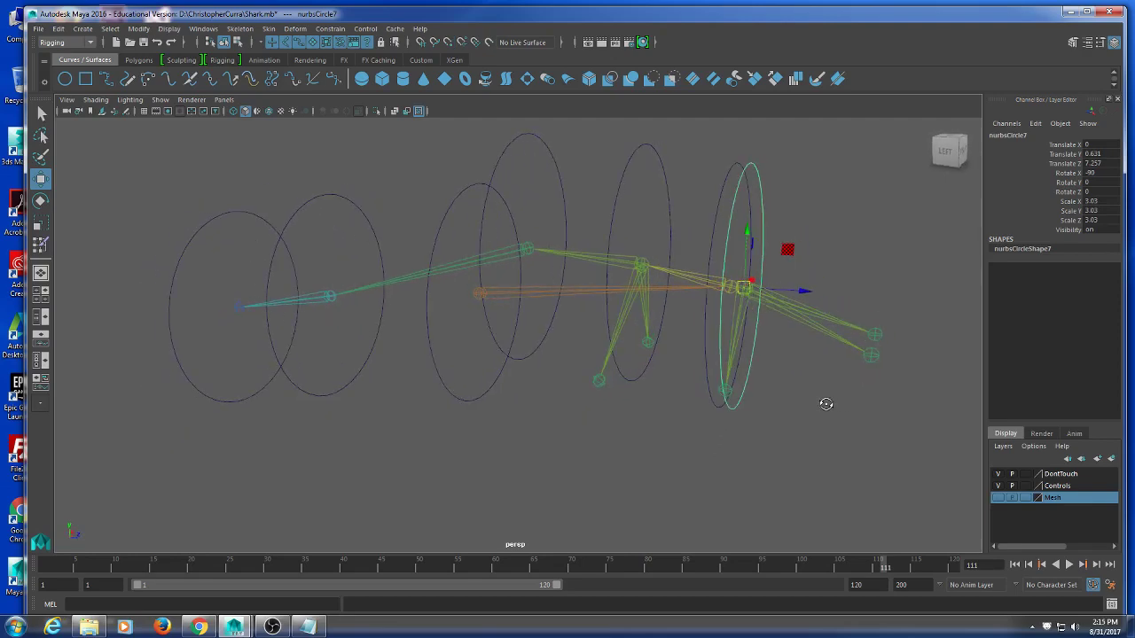
# - Show the Mesh layer and scale the rearmost tail circle to 0.47 in X and 1.87 in Y and Z
pyautogui.click(998, 498)
pyautogui.keyDown('alt'); pyautogui.moveTo(788, 459); pyautogui.dragTo(763, 428); pyautogui.keyUp('alt')
pyautogui.keyDown('alt'); pyautogui.moveTo(439, 469); pyautogui.dragTo(504, 461, button='middle'); pyautogui.keyUp('alt')
pyautogui.scroll(5, 444, 431)
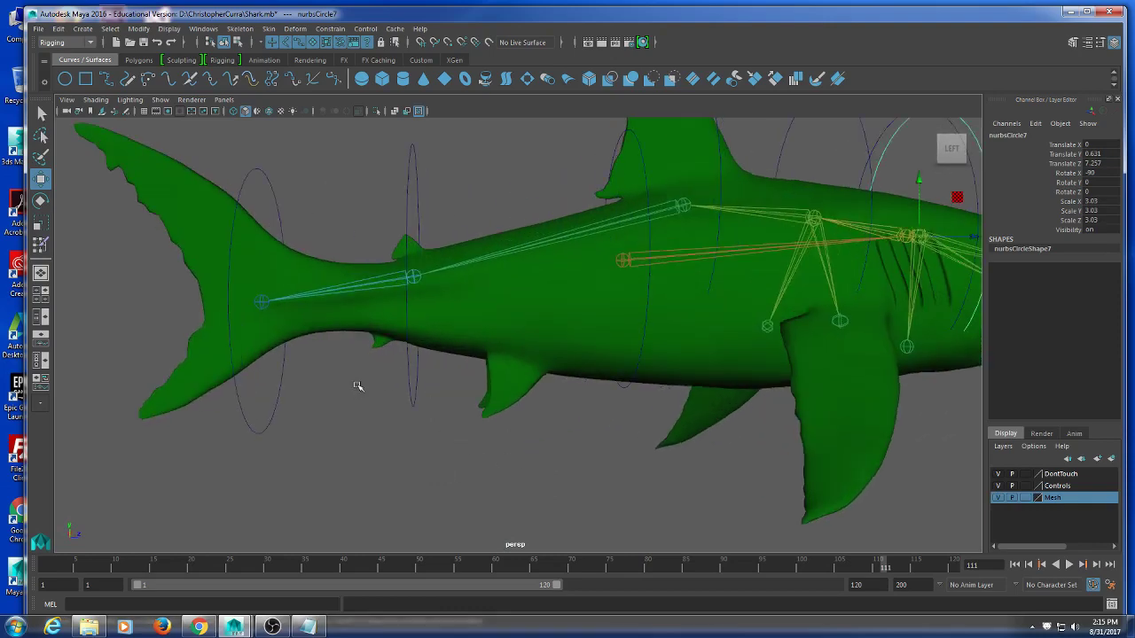
pyautogui.keyDown('alt'); pyautogui.moveTo(357, 388); pyautogui.dragTo(430, 392, button='middle'); pyautogui.keyUp('alt')
pyautogui.scroll(-3, 412, 257)
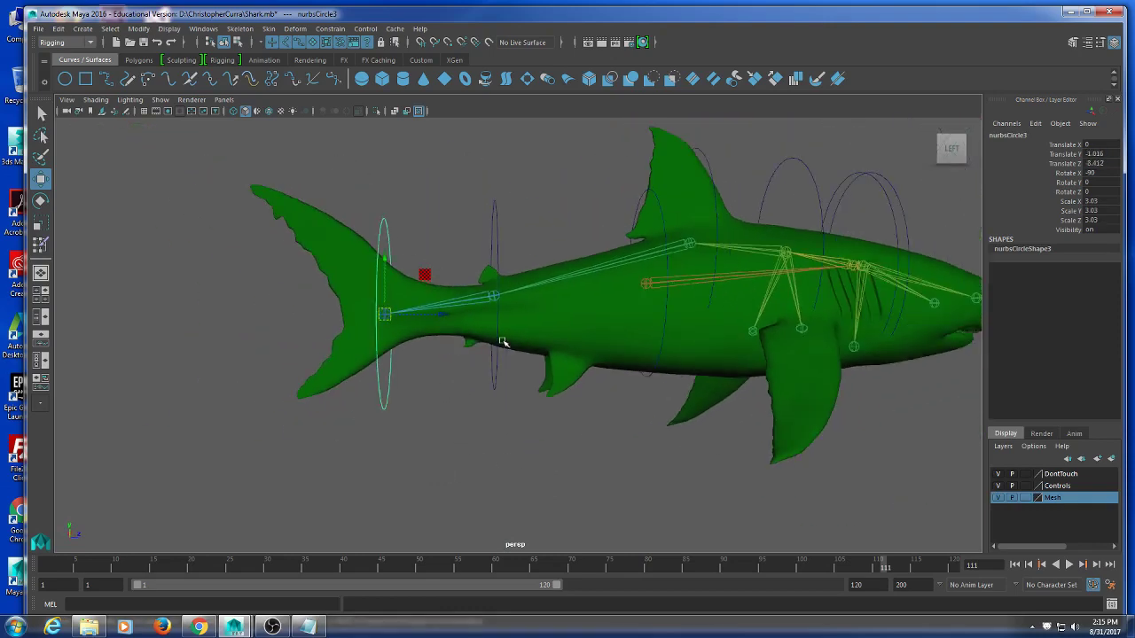
pyautogui.keyDown('alt'); pyautogui.moveTo(504, 342); pyautogui.dragTo(381, 351); pyautogui.keyUp('alt')
pyautogui.keyDown('alt'); pyautogui.moveTo(302, 367); pyautogui.dragTo(514, 294); pyautogui.keyUp('alt')
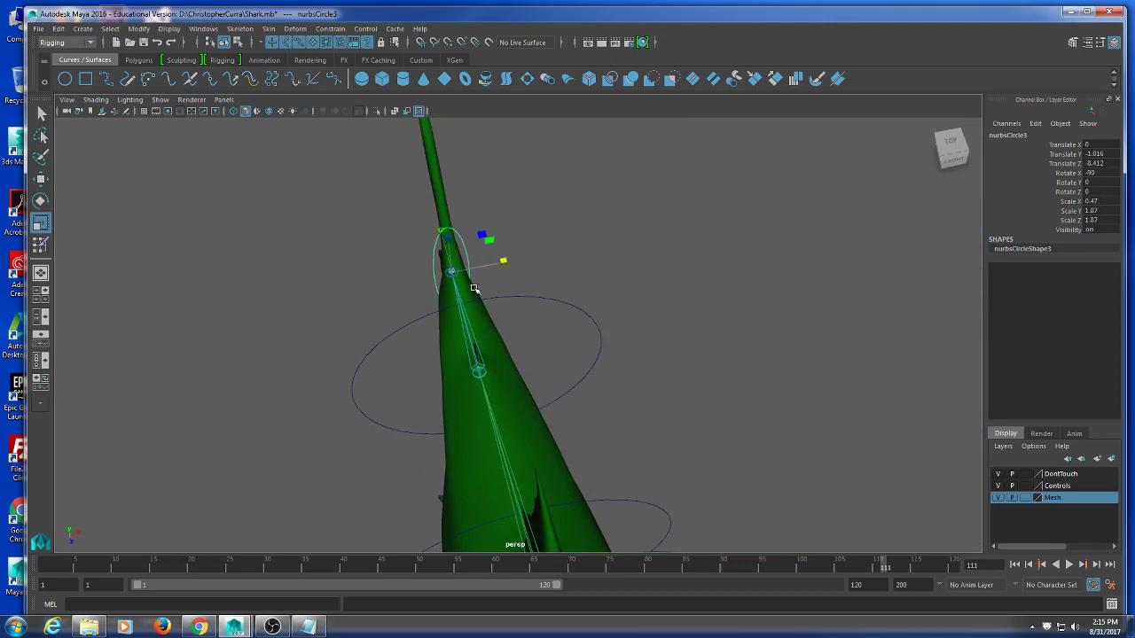
pyautogui.keyDown('alt'); pyautogui.moveTo(474, 288); pyautogui.dragTo(542, 313); pyautogui.keyUp('alt')
pyautogui.scroll(-5, 509, 383)
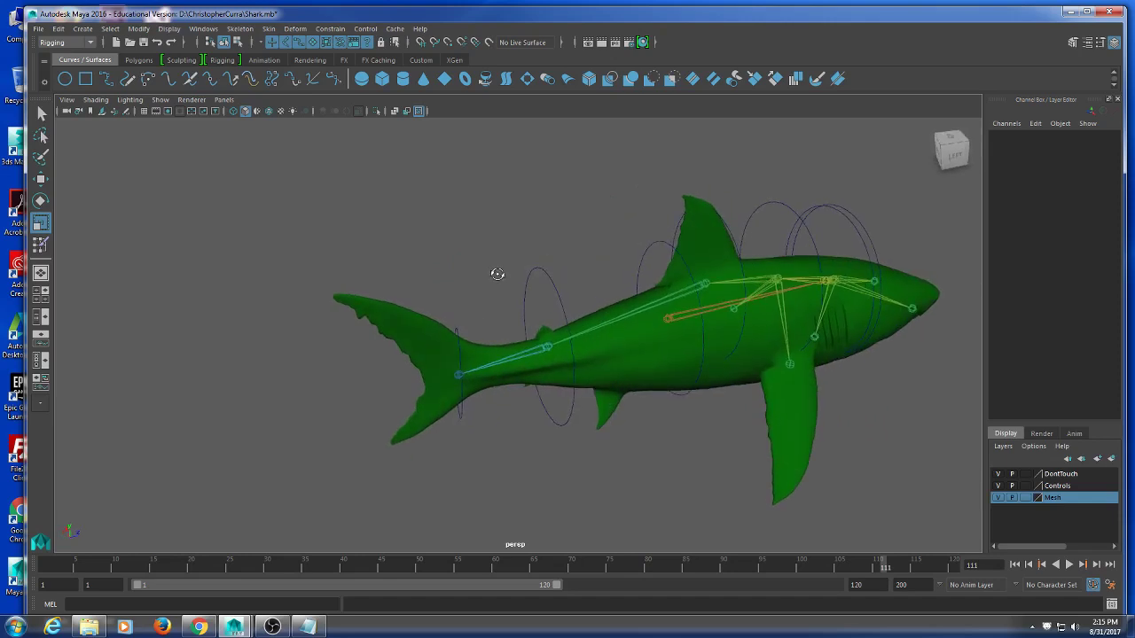
# - Scale the second control circle from the tail to 1.158 in X
pyautogui.click(532, 305)
pyautogui.scroll(2, 559, 327)
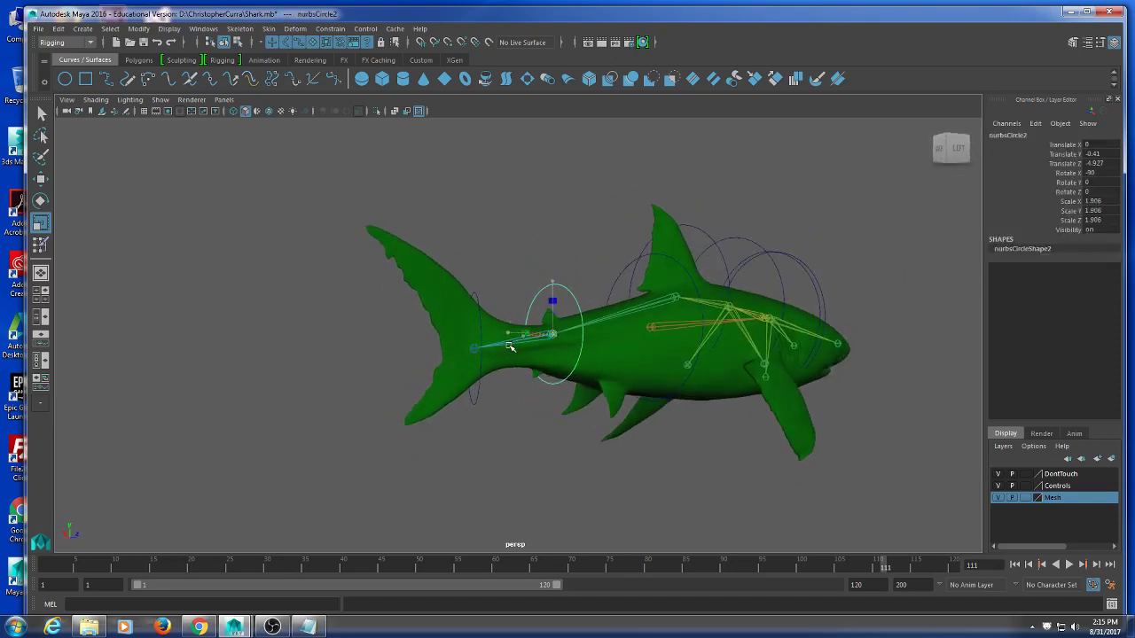
pyautogui.keyDown('alt'); pyautogui.moveTo(510, 346); pyautogui.dragTo(529, 319); pyautogui.keyUp('alt')
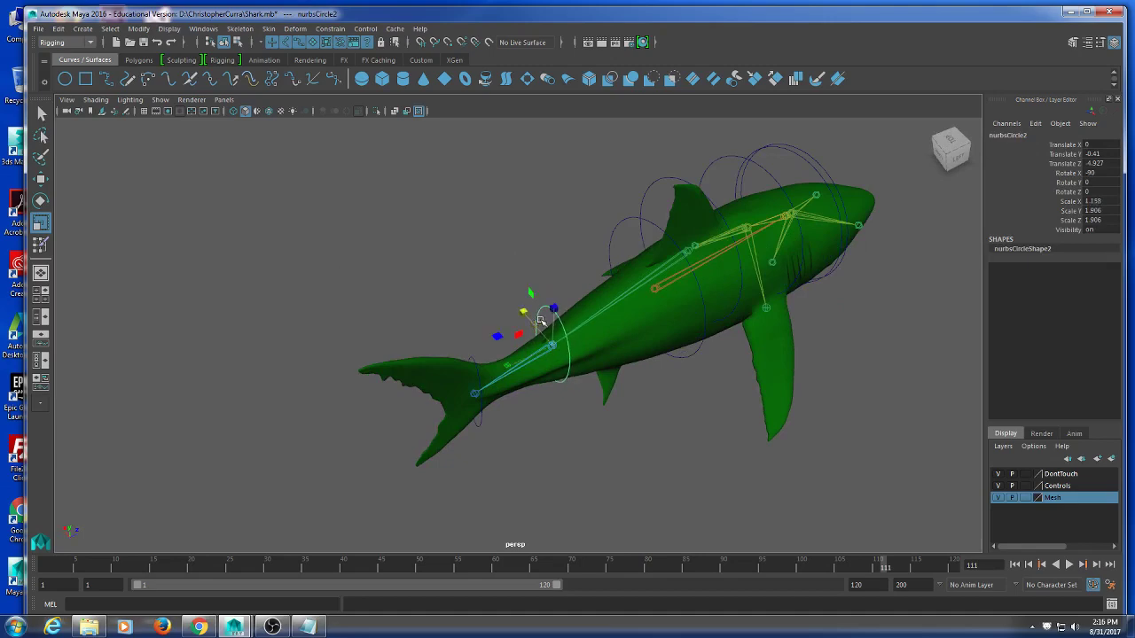
pyautogui.keyDown('alt'); pyautogui.moveTo(539, 321); pyautogui.dragTo(831, 287); pyautogui.keyUp('alt')
pyautogui.scroll(4, 674, 322)
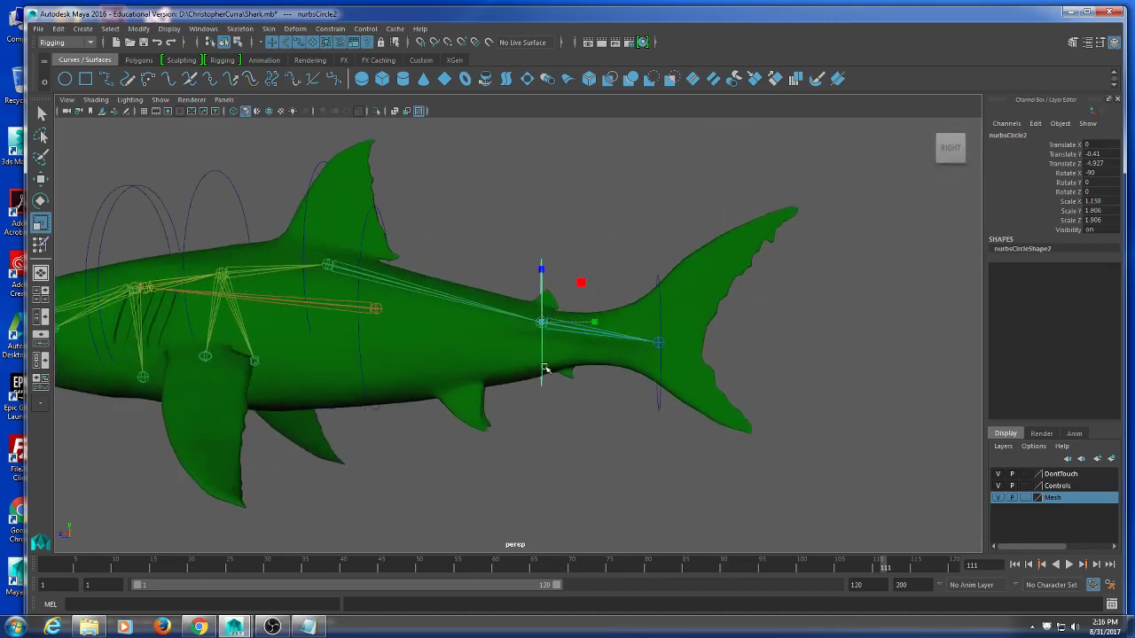
pyautogui.click(590, 398)
pyautogui.scroll(-2, 590, 409)
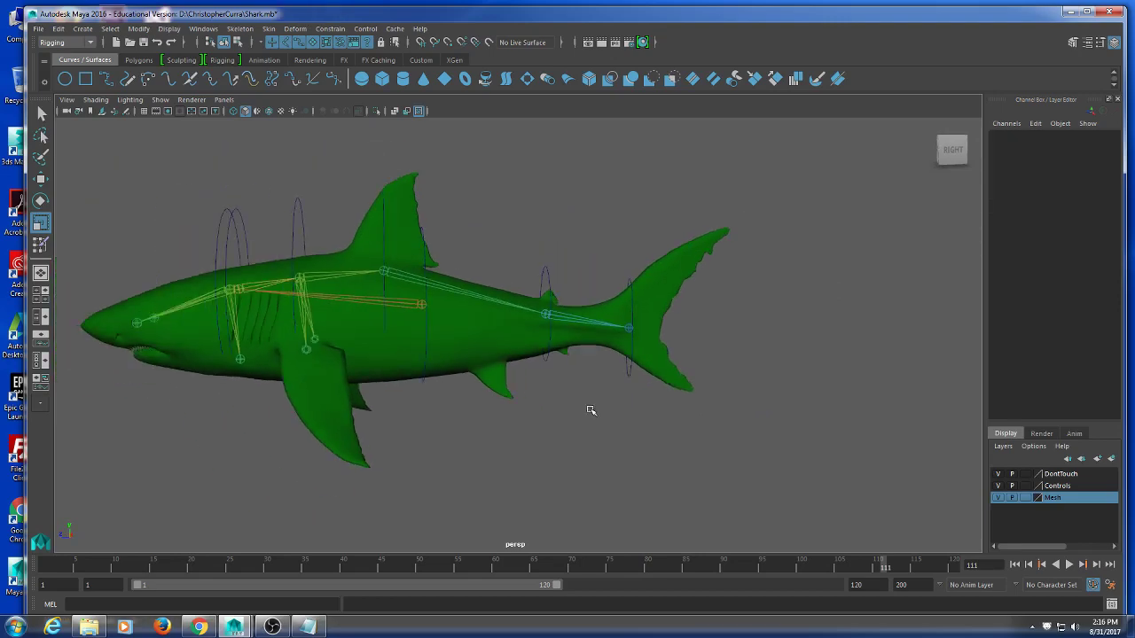
# - Scale the control circle on the mid-body root joint to 2.102 in X
pyautogui.keyDown('alt'); pyautogui.moveTo(591, 409); pyautogui.dragTo(517, 313); pyautogui.keyUp('alt')
pyautogui.scroll(3, 530, 410)
pyautogui.click(438, 340)
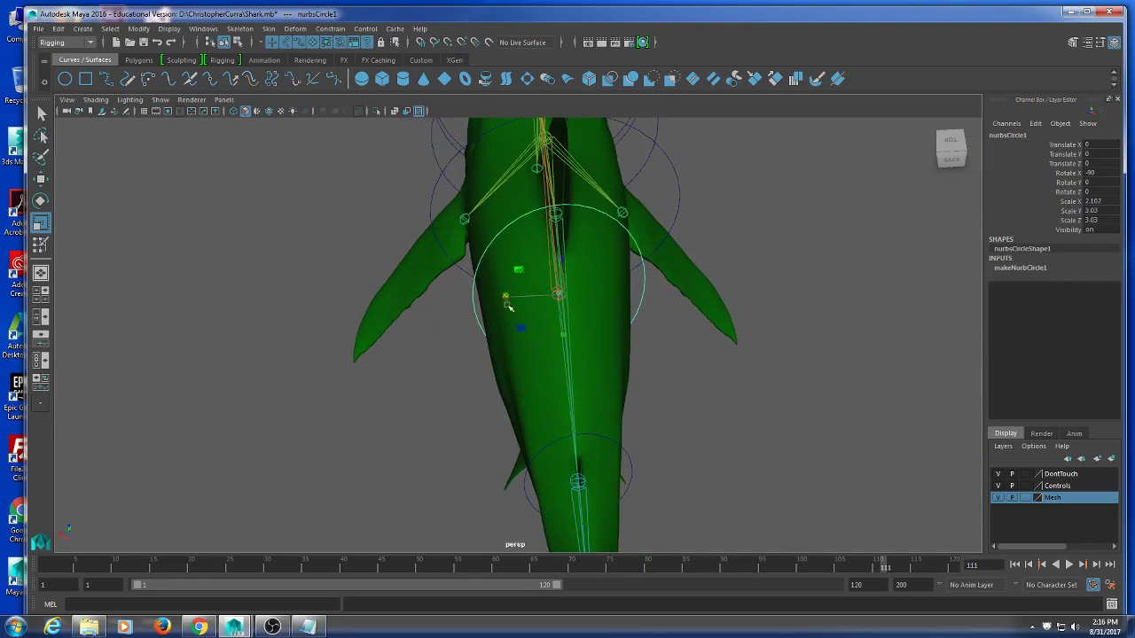
pyautogui.keyDown('alt'); pyautogui.moveTo(510, 307); pyautogui.dragTo(765, 299); pyautogui.keyUp('alt')
# - Stretch the control circle at the dorsal fin joint to 4.685 in Z so it rises past the fin
pyautogui.click(499, 298)
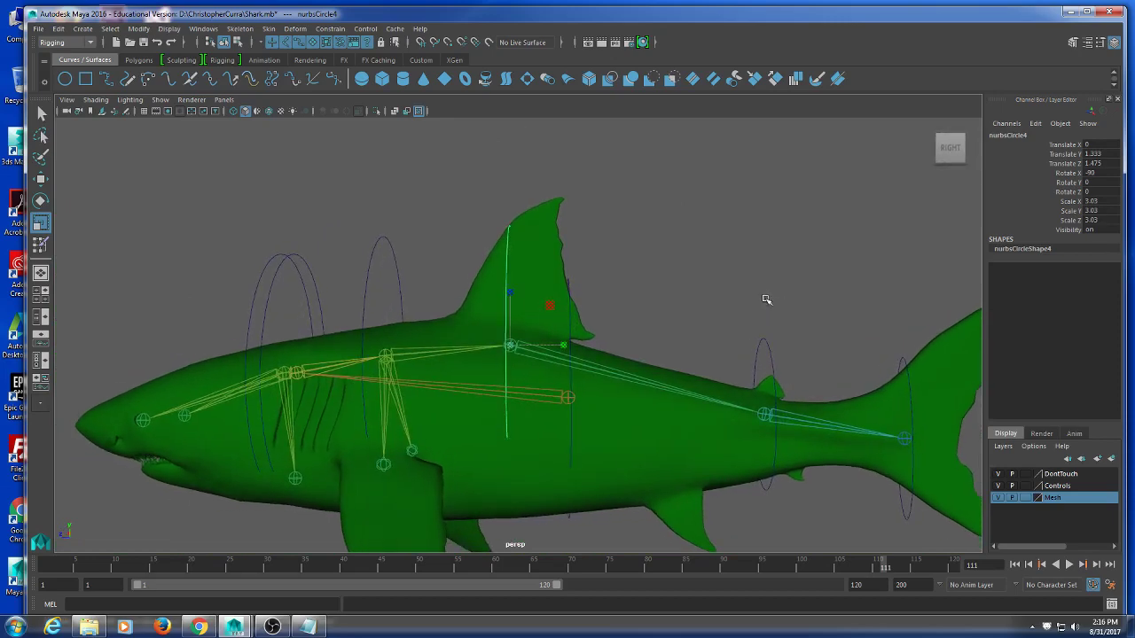
pyautogui.keyDown('alt'); pyautogui.moveTo(545, 376); pyautogui.dragTo(529, 298); pyautogui.keyUp('alt')
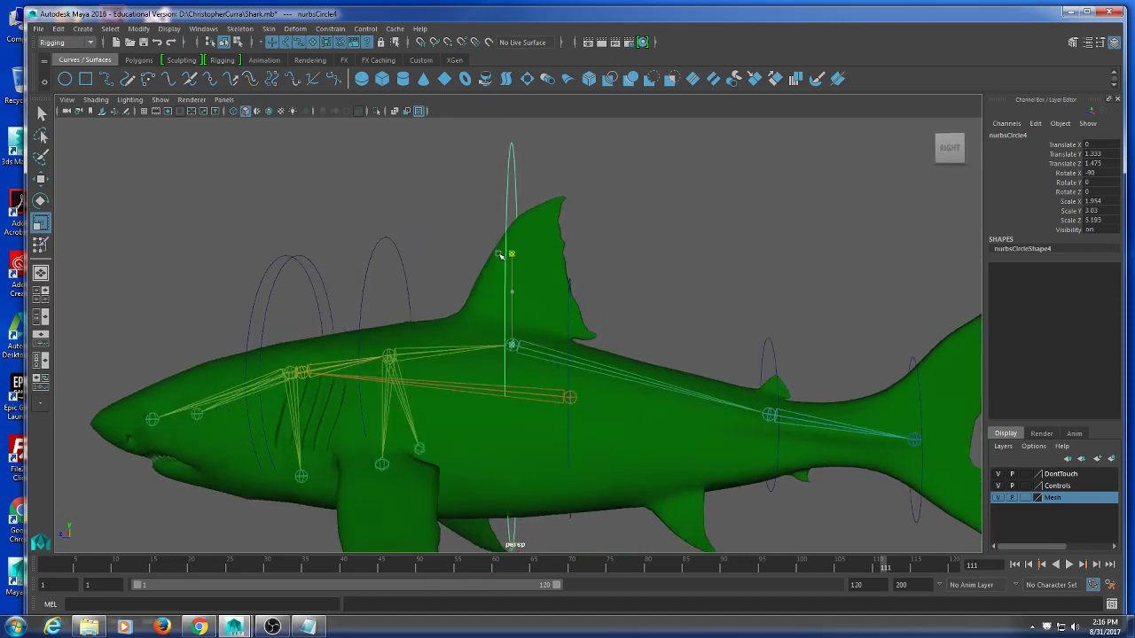
pyautogui.keyDown('alt'); pyautogui.moveTo(499, 264); pyautogui.dragTo(674, 328); pyautogui.keyUp('alt')
pyautogui.keyDown('alt'); pyautogui.moveTo(674, 328); pyautogui.dragTo(641, 347, button='right'); pyautogui.keyUp('alt')
pyautogui.click(591, 283)
pyautogui.keyDown('alt'); pyautogui.moveTo(591, 284); pyautogui.dragTo(454, 303); pyautogui.keyUp('alt')
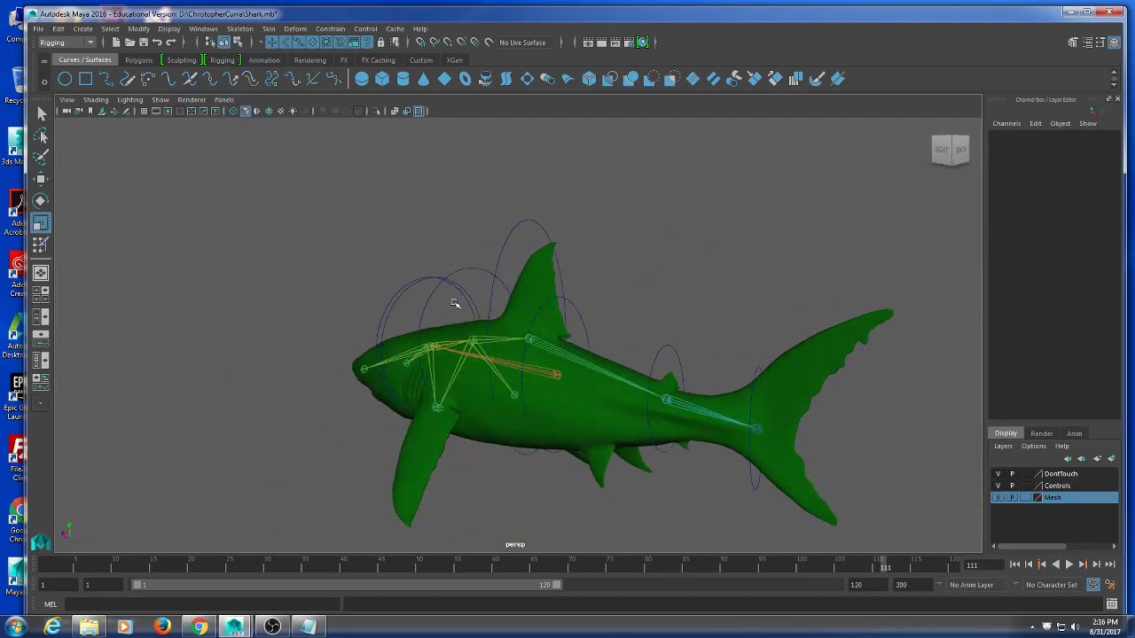
# - Narrow the dorsal fin's control circle in X, keeping its tall shape
pyautogui.click(501, 259)
pyautogui.keyDown('alt'); pyautogui.moveTo(567, 292); pyautogui.dragTo(575, 347); pyautogui.keyUp('alt')
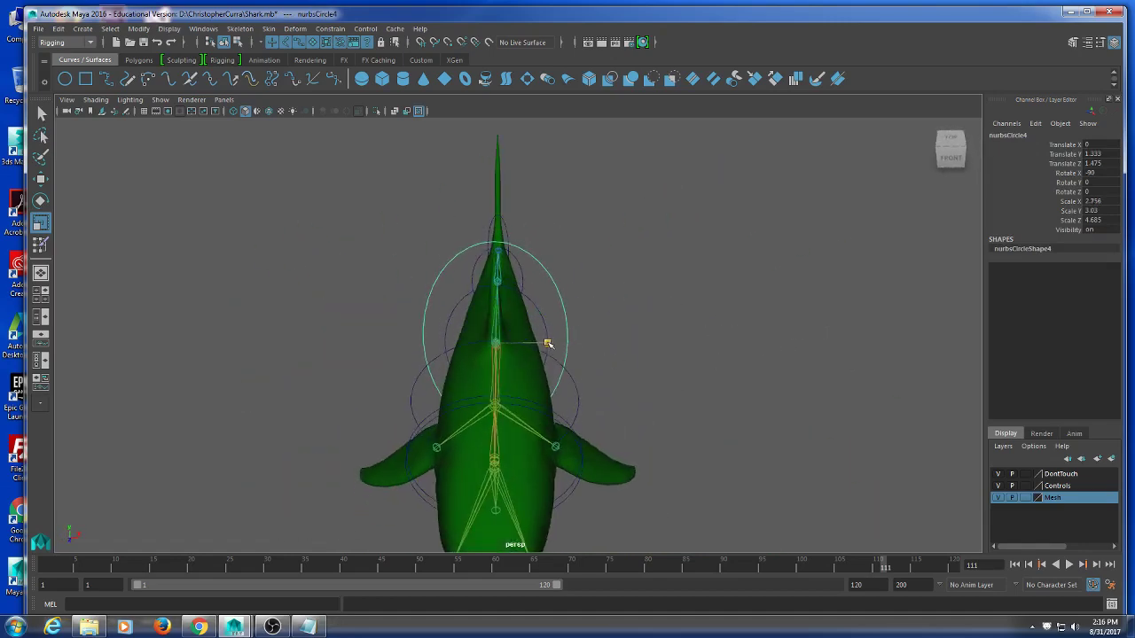
pyautogui.scroll(4, 601, 364)
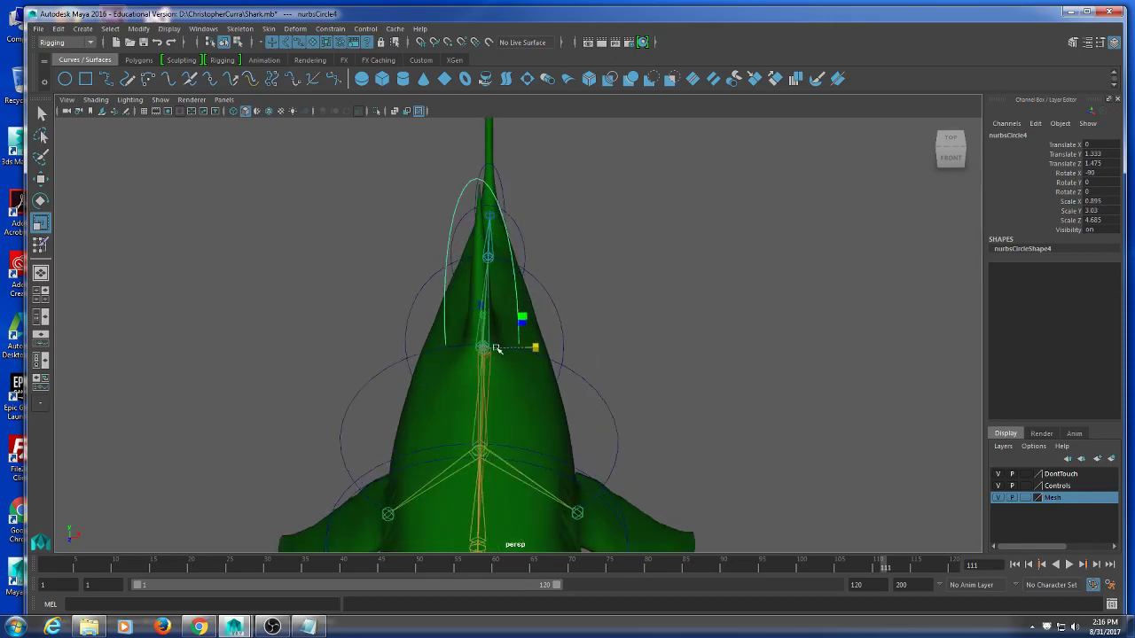
pyautogui.keyDown('alt'); pyautogui.moveTo(496, 349); pyautogui.dragTo(508, 348, button='middle'); pyautogui.keyUp('alt')
# - With the Mesh layer temporarily hidden, select the dorsal fin circle's two side control vertices and scale them outward past the body's width
pyautogui.moveTo(525, 245); pyautogui.dragTo(459, 245, button='right')
pyautogui.moveTo(762, 346)
pyautogui.keyDown('alt'); pyautogui.mouseDown()
pyautogui.moveTo(456, 332)
pyautogui.moveTo(475, 316)
pyautogui.moveTo(680, 384)
pyautogui.mouseUp(); pyautogui.keyUp('alt')
pyautogui.press('4')
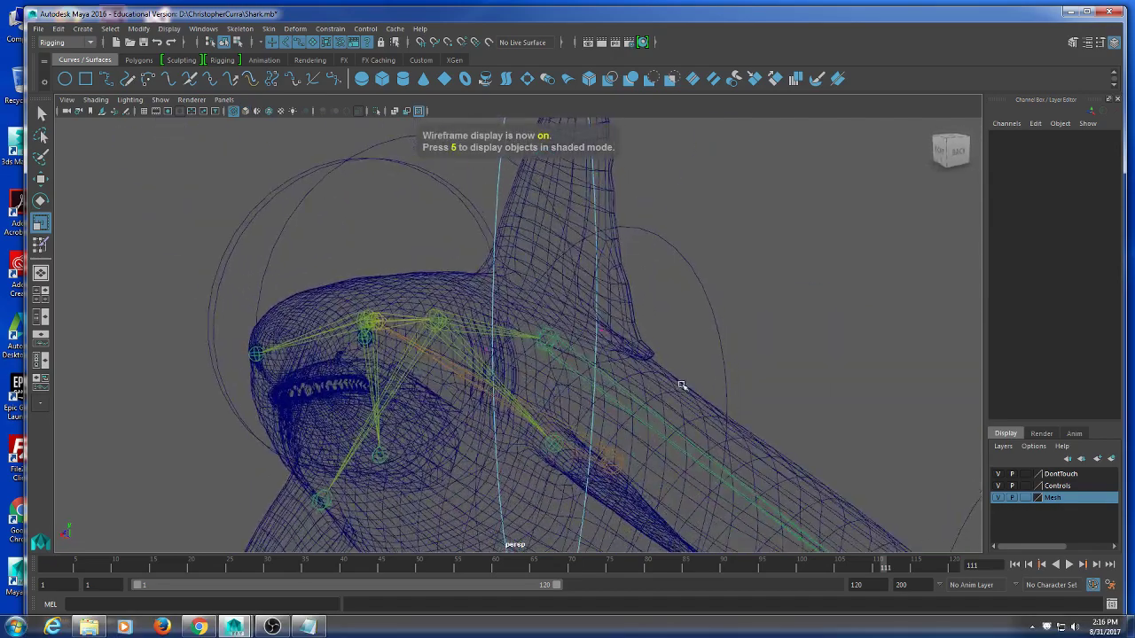
pyautogui.click(999, 499)
pyautogui.keyDown('alt'); pyautogui.moveTo(606, 387); pyautogui.dragTo(576, 364); pyautogui.keyUp('alt')
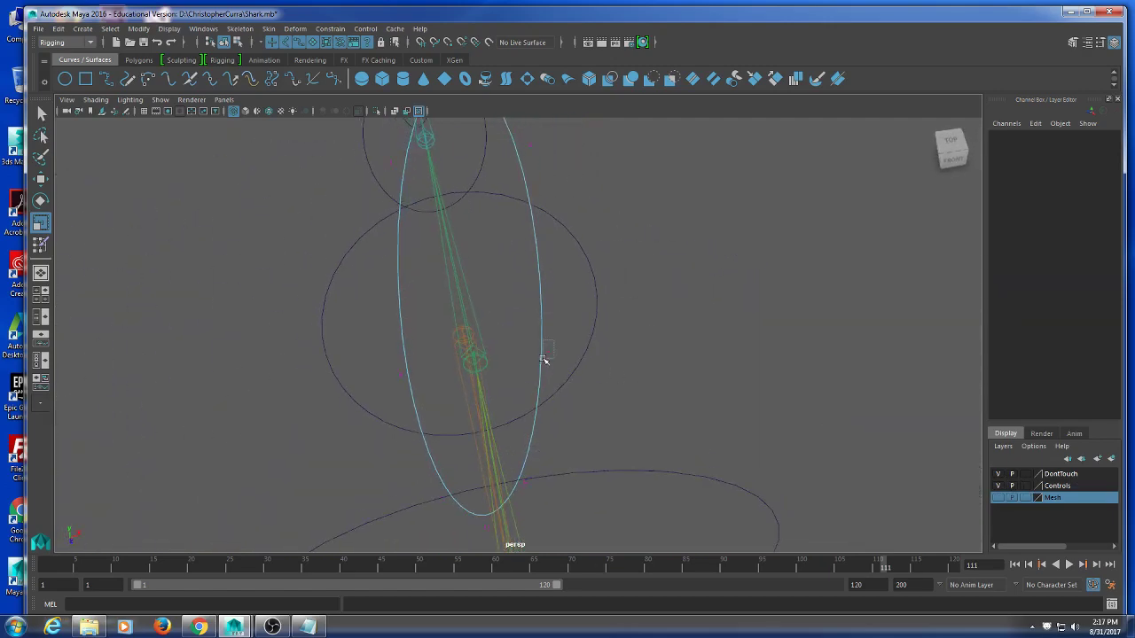
pyautogui.click(544, 360)
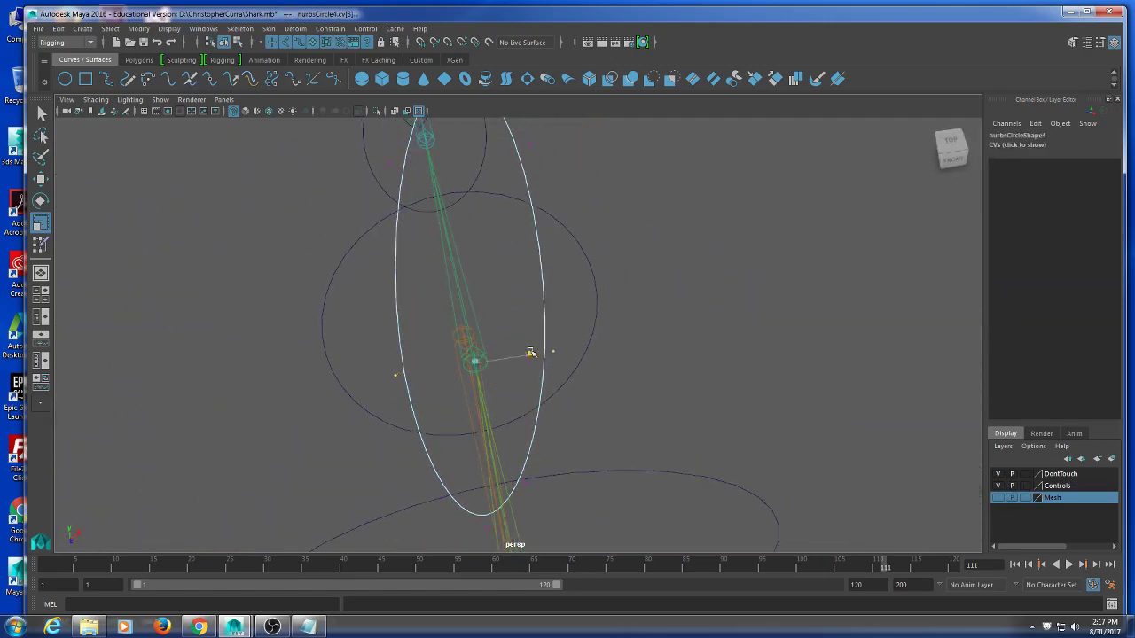
pyautogui.moveTo(530, 353); pyautogui.dragTo(602, 348)
pyautogui.click(999, 498)
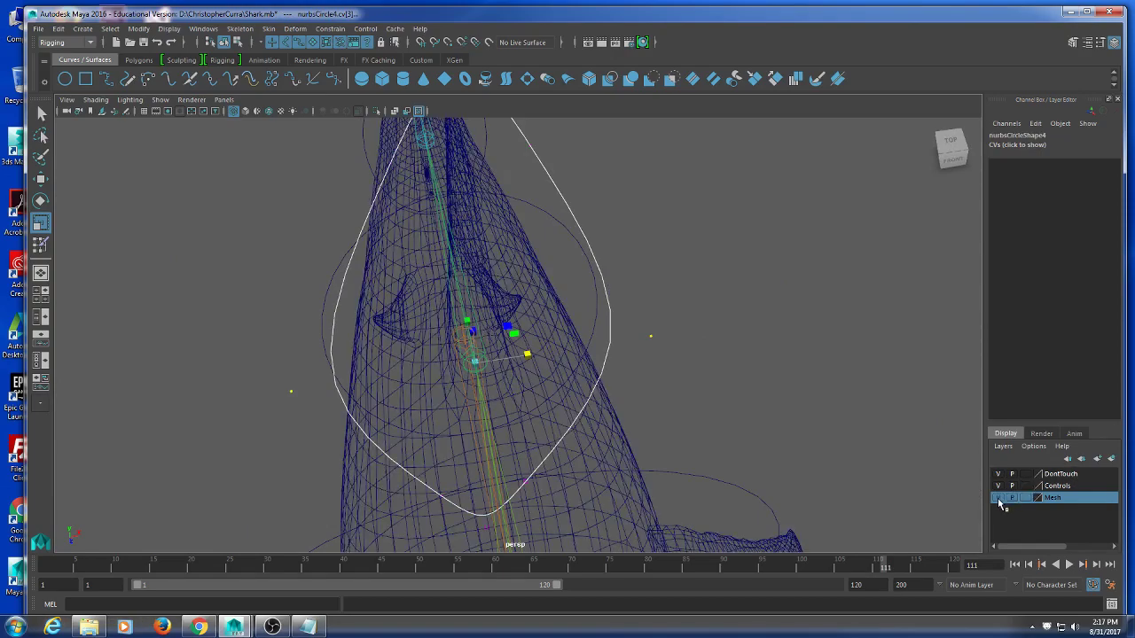
# - Return to shaded display, lower the two side control vertices and scale them inward closer to the body
pyautogui.moveTo(674, 417)
pyautogui.keyDown('alt'); pyautogui.mouseDown()
pyautogui.moveTo(621, 413)
pyautogui.moveTo(646, 406)
pyautogui.moveTo(544, 387)
pyautogui.moveTo(569, 376)
pyautogui.moveTo(529, 373)
pyautogui.moveTo(651, 329)
pyautogui.moveTo(591, 345)
pyautogui.mouseUp(); pyautogui.keyUp('alt')
pyautogui.press('5')
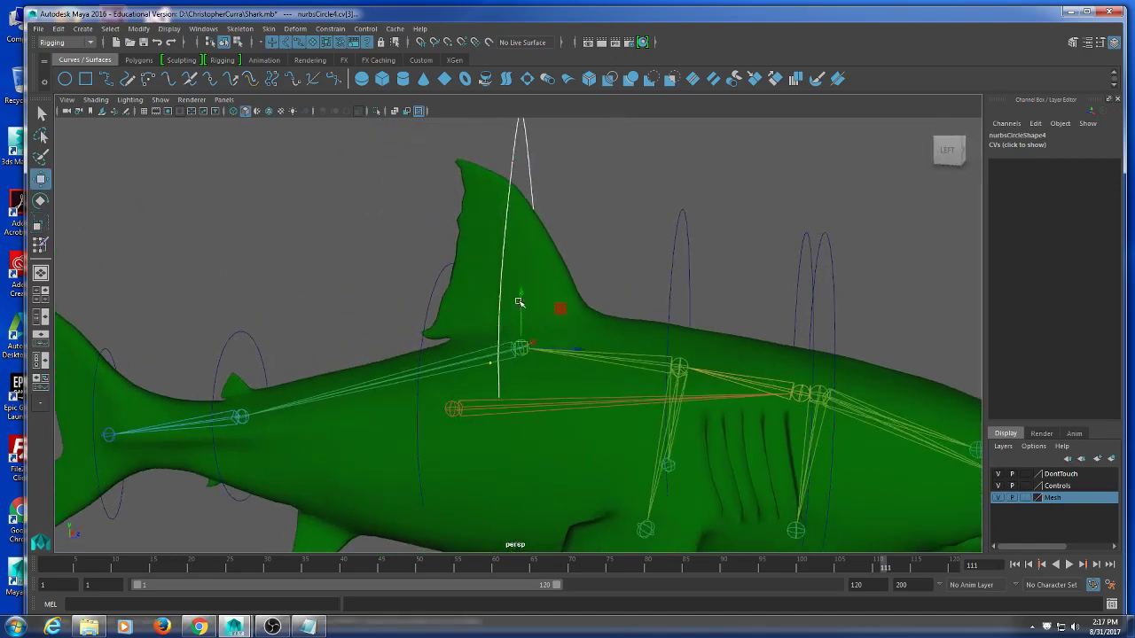
pyautogui.keyDown('alt'); pyautogui.moveTo(564, 413); pyautogui.dragTo(529, 421); pyautogui.keyUp('alt')
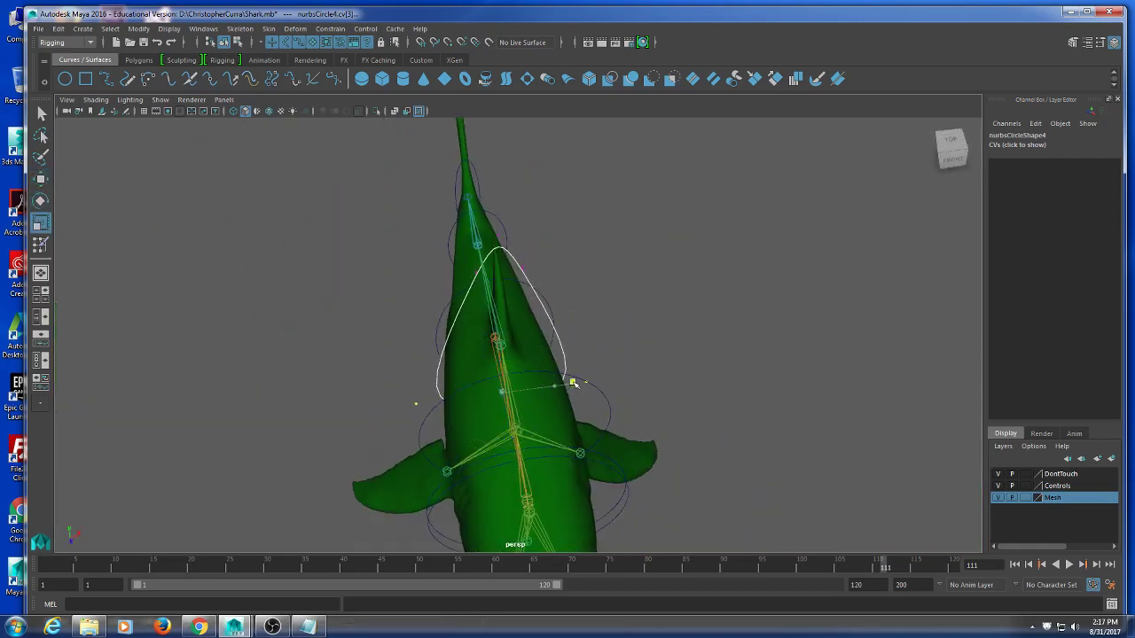
pyautogui.keyDown('alt'); pyautogui.moveTo(501, 369); pyautogui.dragTo(563, 185); pyautogui.keyUp('alt')
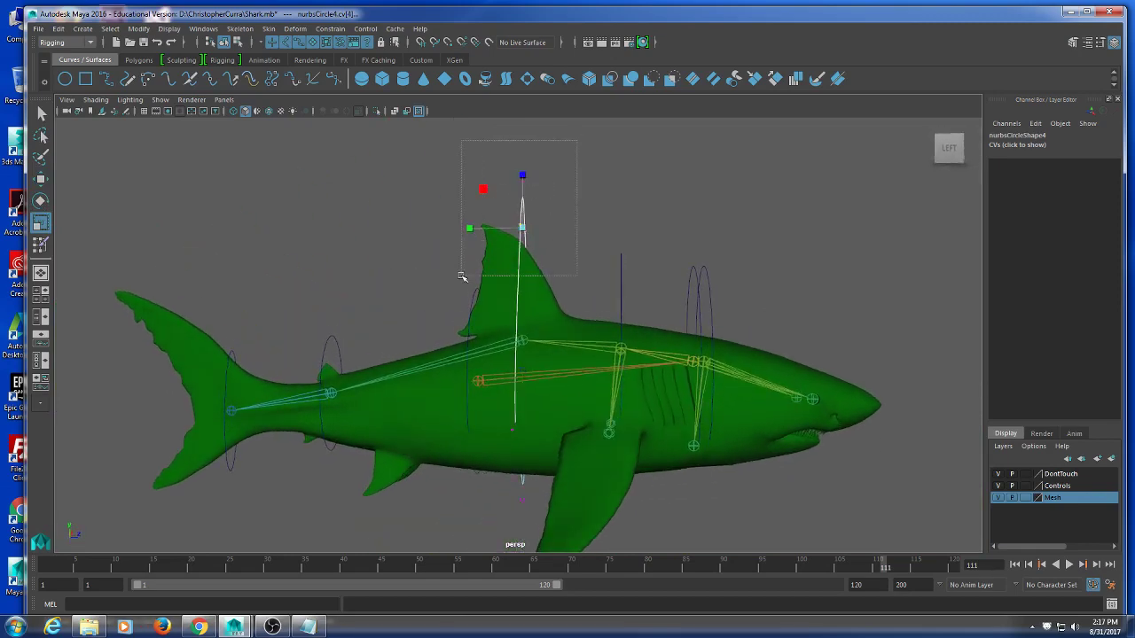
# - Select the dorsal fin circle's top control vertices and lower them to just below the fin's tip
pyautogui.moveTo(461, 276); pyautogui.dragTo(461, 277)
pyautogui.keyDown('alt'); pyautogui.moveTo(585, 250); pyautogui.dragTo(578, 303, button='middle'); pyautogui.keyUp('alt')
pyautogui.scroll(3, 576, 304)
pyautogui.keyDown('alt'); pyautogui.moveTo(575, 306); pyautogui.dragTo(537, 296); pyautogui.keyUp('alt')
pyautogui.press('w')
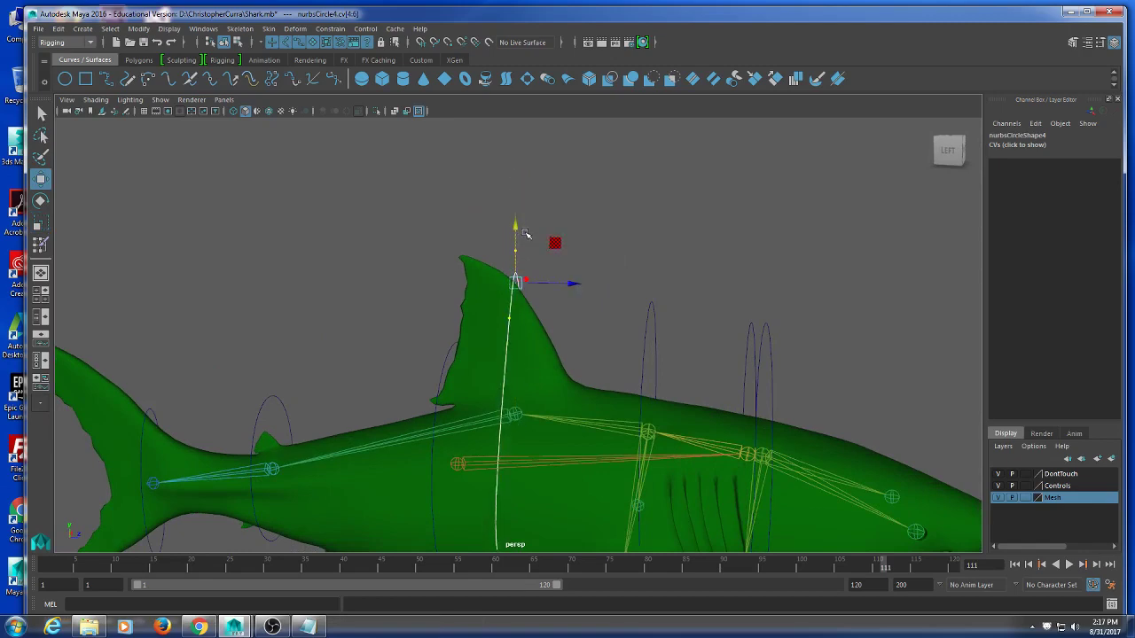
pyautogui.keyDown('alt'); pyautogui.moveTo(526, 234); pyautogui.dragTo(497, 336); pyautogui.keyUp('alt')
# - Select the two control vertices flanking the circle's top vertex, lower them and pull them in beside the dorsal fin
pyautogui.rightClick(518, 304)
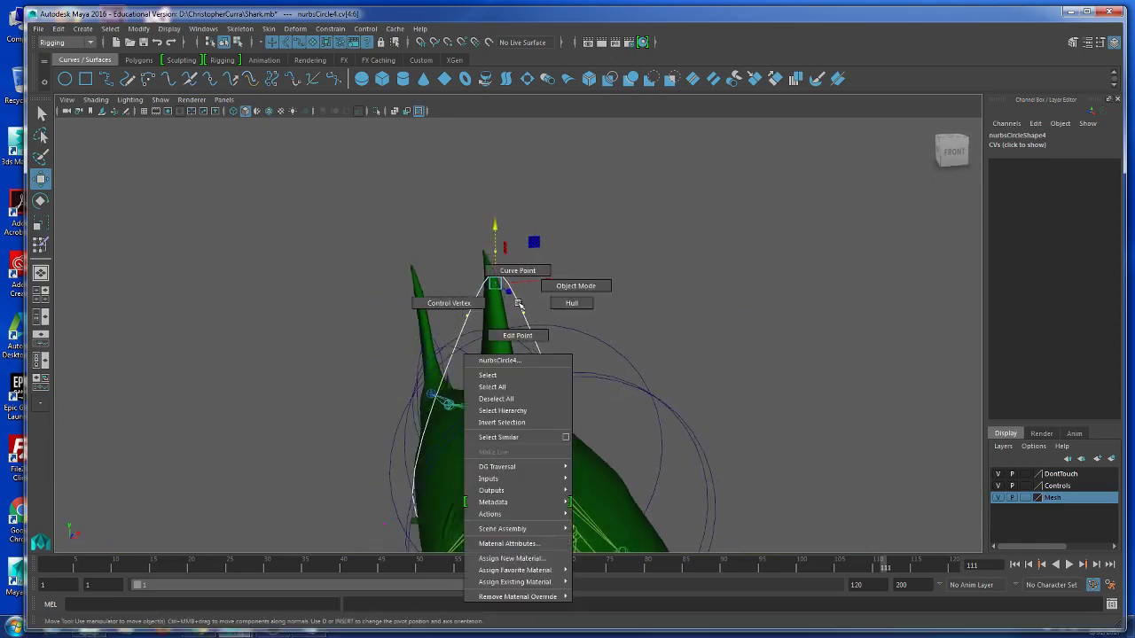
pyautogui.click(457, 303)
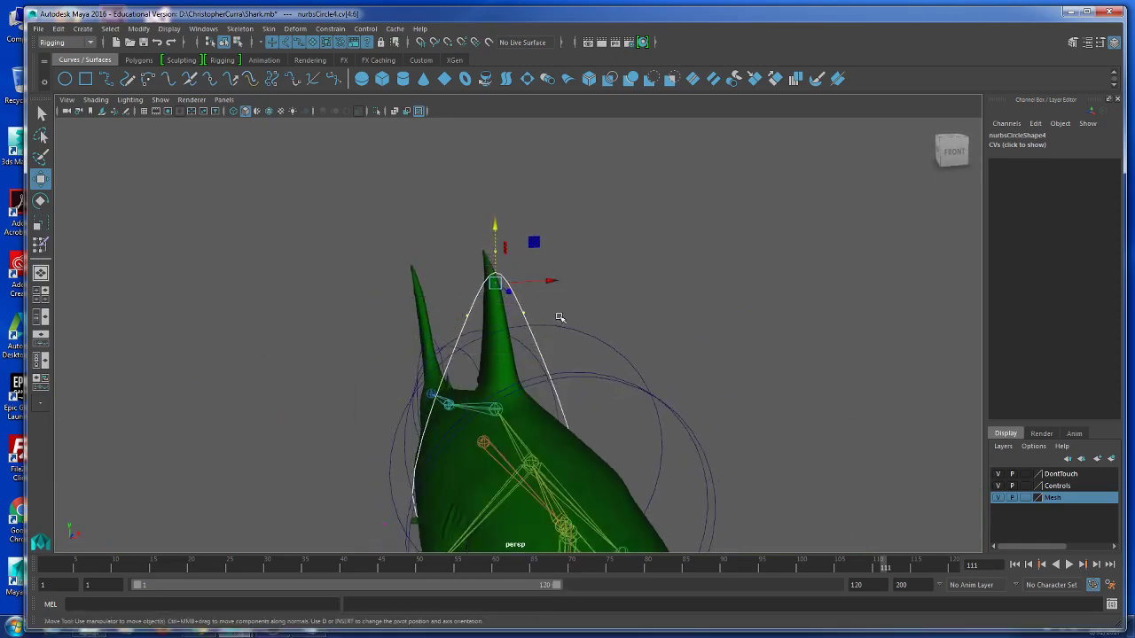
pyautogui.moveTo(522, 318); pyautogui.dragTo(488, 311, button='right')
pyautogui.scroll(3, 554, 328)
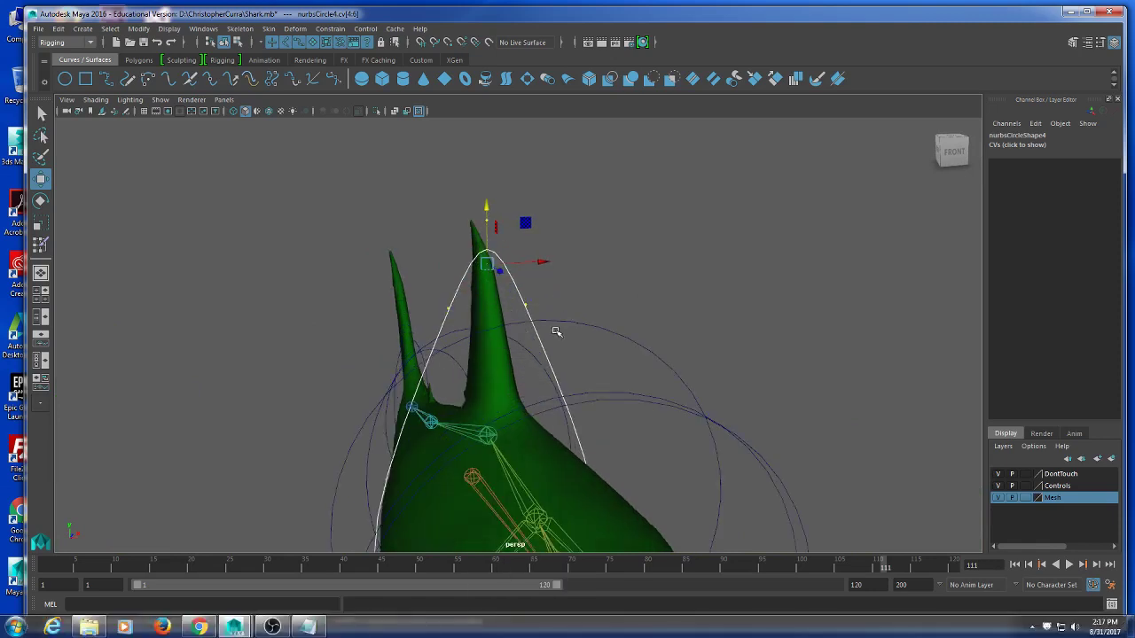
pyautogui.keyDown('alt'); pyautogui.moveTo(543, 329); pyautogui.dragTo(549, 331, button='middle'); pyautogui.keyUp('alt')
pyautogui.click(555, 284)
pyautogui.click(528, 306)
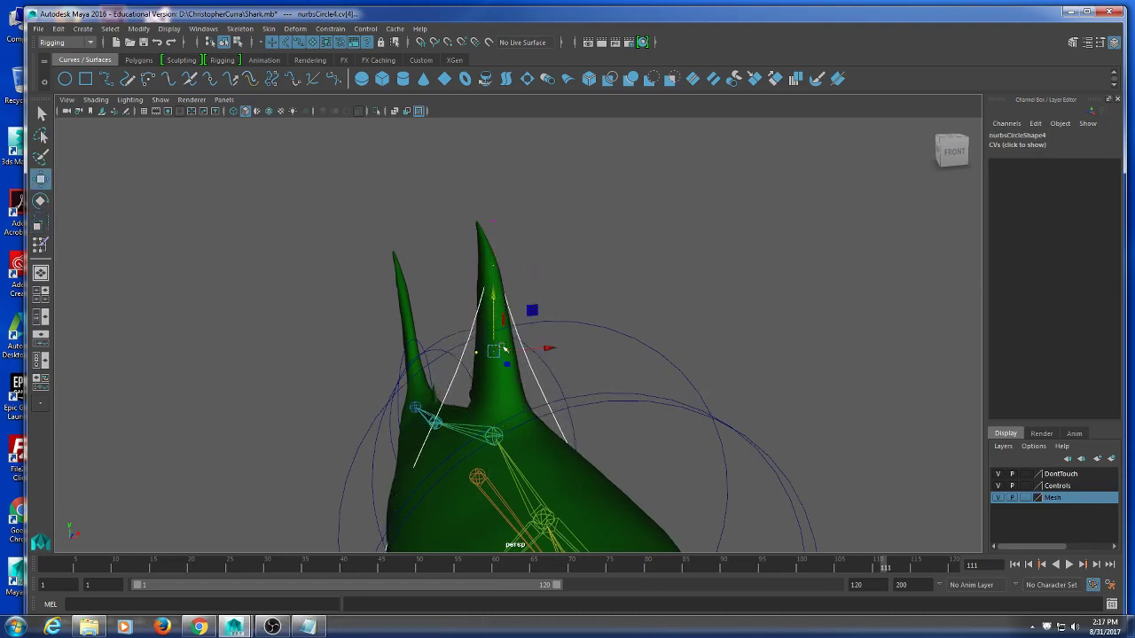
# - Move the two flanking control vertices ahead of the dorsal fin and the top vertex back above the fin's tip
pyautogui.keyDown('alt'); pyautogui.moveTo(503, 352); pyautogui.dragTo(571, 354); pyautogui.keyUp('alt')
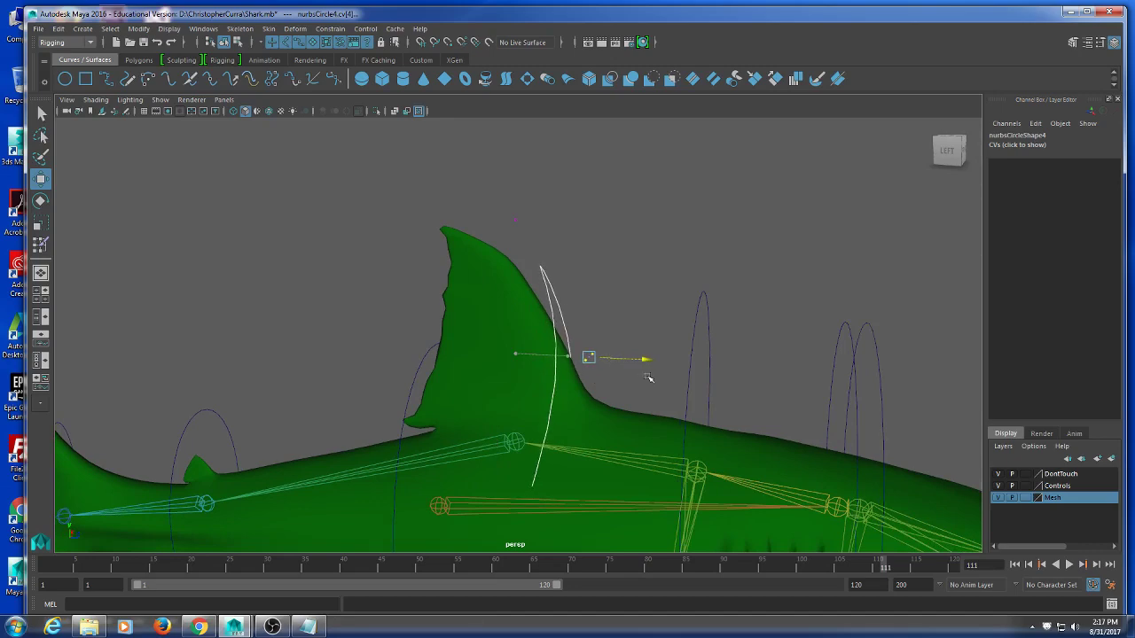
pyautogui.moveTo(523, 188); pyautogui.dragTo(487, 255)
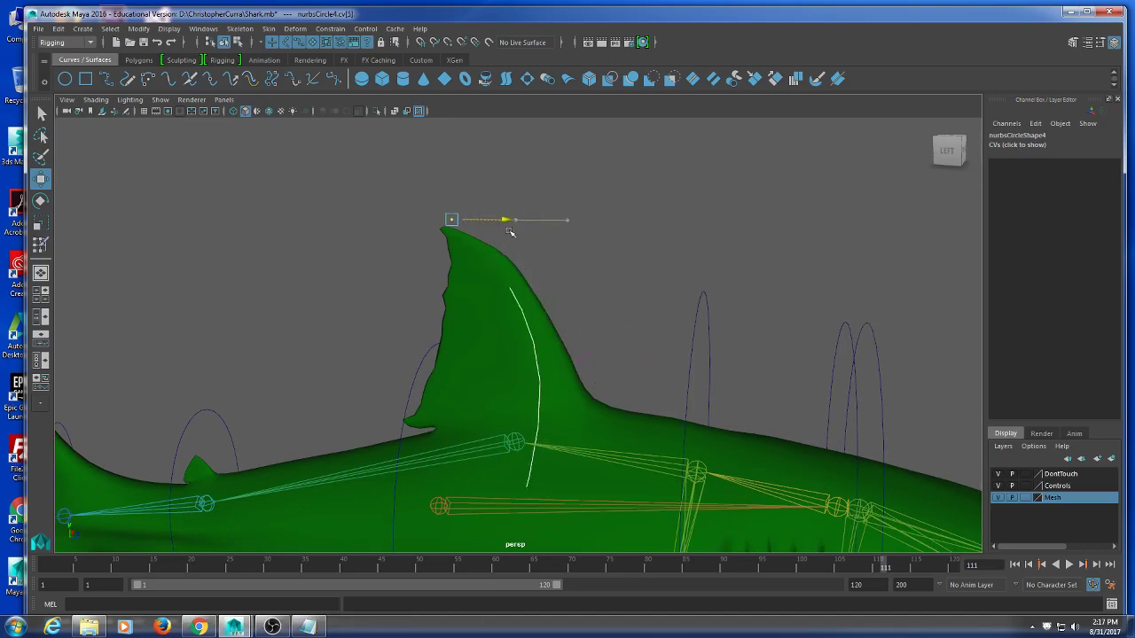
pyautogui.keyDown('alt'); pyautogui.moveTo(568, 229); pyautogui.dragTo(538, 295); pyautogui.keyUp('alt')
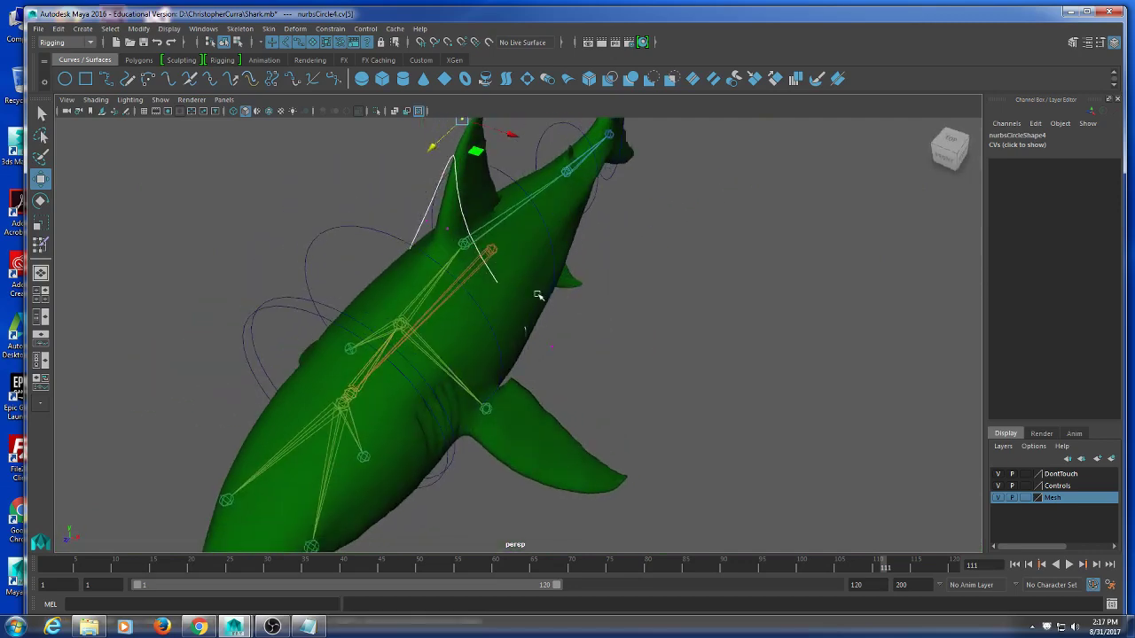
# - Scale the dorsal fin circle's two side control vertices outward in X so the curve clears the body
pyautogui.keyDown('alt'); pyautogui.moveTo(532, 378); pyautogui.dragTo(602, 398); pyautogui.keyUp('alt')
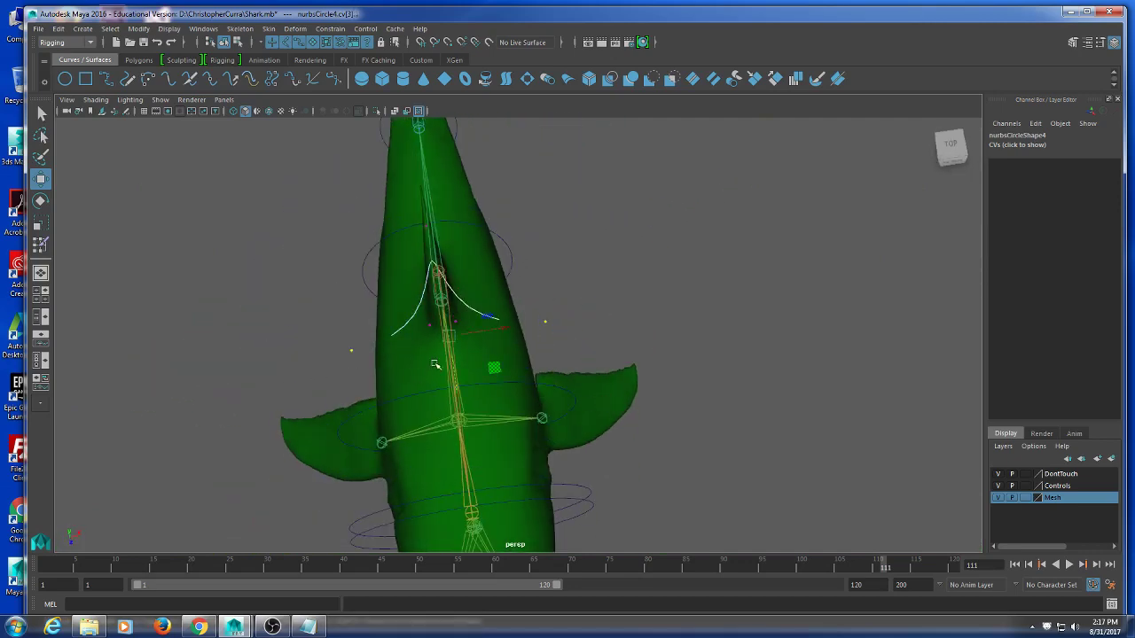
pyautogui.press('e')
pyautogui.press('r')
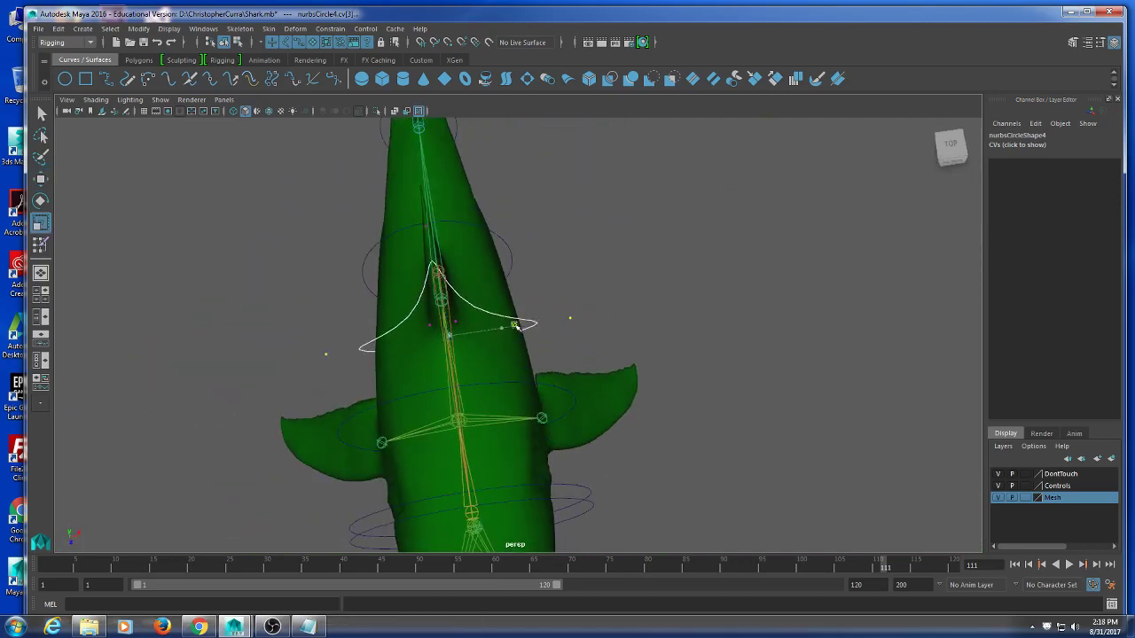
# - Select the dorsal fin circle's lowest control vertex and adjust its height beneath the belly
pyautogui.keyDown('alt'); pyautogui.moveTo(511, 328); pyautogui.dragTo(529, 416); pyautogui.keyUp('alt')
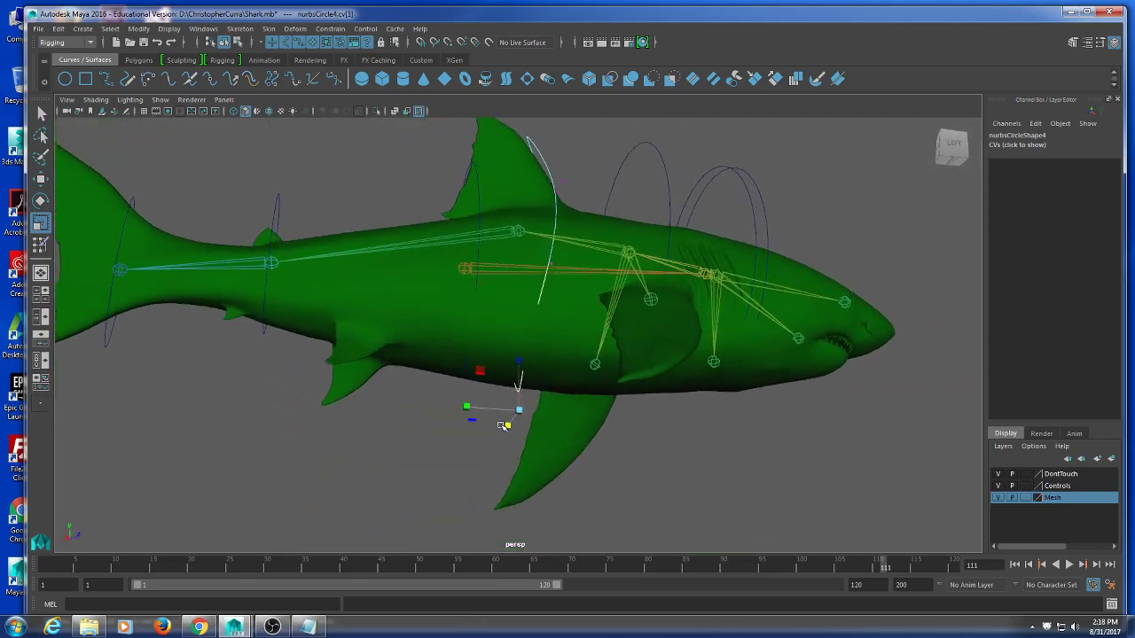
pyautogui.press('w')
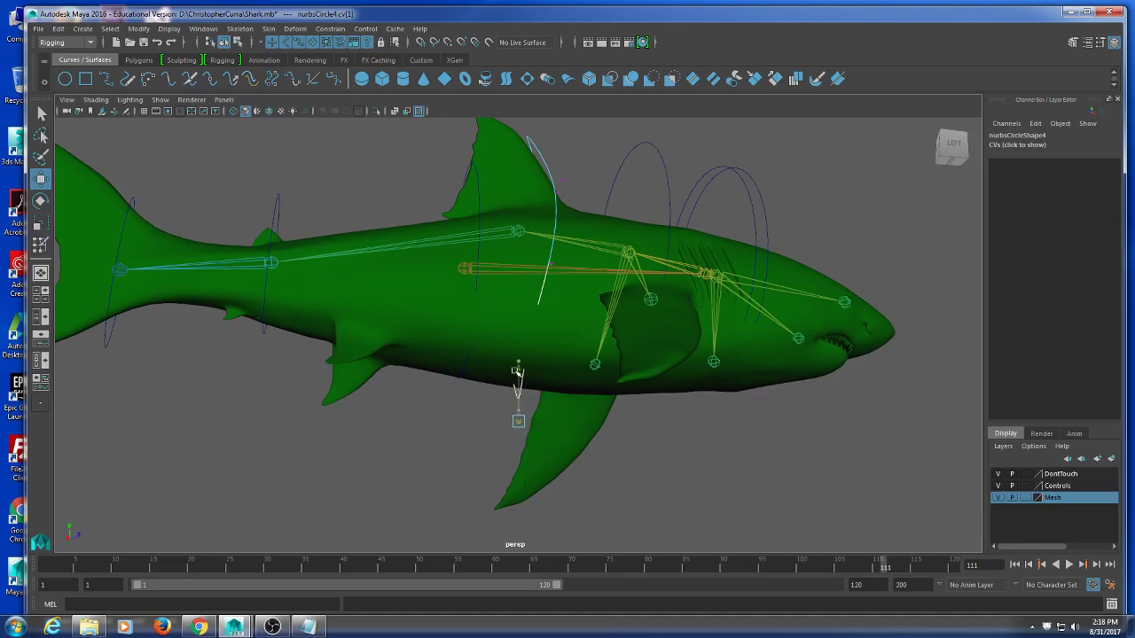
pyautogui.keyDown('alt'); pyautogui.moveTo(518, 371); pyautogui.dragTo(514, 393); pyautogui.keyUp('alt')
pyautogui.keyDown('alt'); pyautogui.moveTo(458, 361); pyautogui.dragTo(601, 367); pyautogui.keyUp('alt')
# - Reposition the circle's lower flanking control vertices and raise its bottom vertex so the curve follows the belly closely
pyautogui.moveTo(574, 297)
pyautogui.mouseDown()
pyautogui.moveTo(574, 312)
pyautogui.moveTo(600, 321)
pyautogui.moveTo(545, 325)
pyautogui.moveTo(573, 363)
pyautogui.moveTo(523, 410)
pyautogui.moveTo(611, 393)
pyautogui.moveTo(648, 417)
pyautogui.moveTo(532, 395)
pyautogui.moveTo(499, 401)
pyautogui.moveTo(552, 415)
pyautogui.moveTo(603, 411)
pyautogui.mouseUp()
pyautogui.press('4')
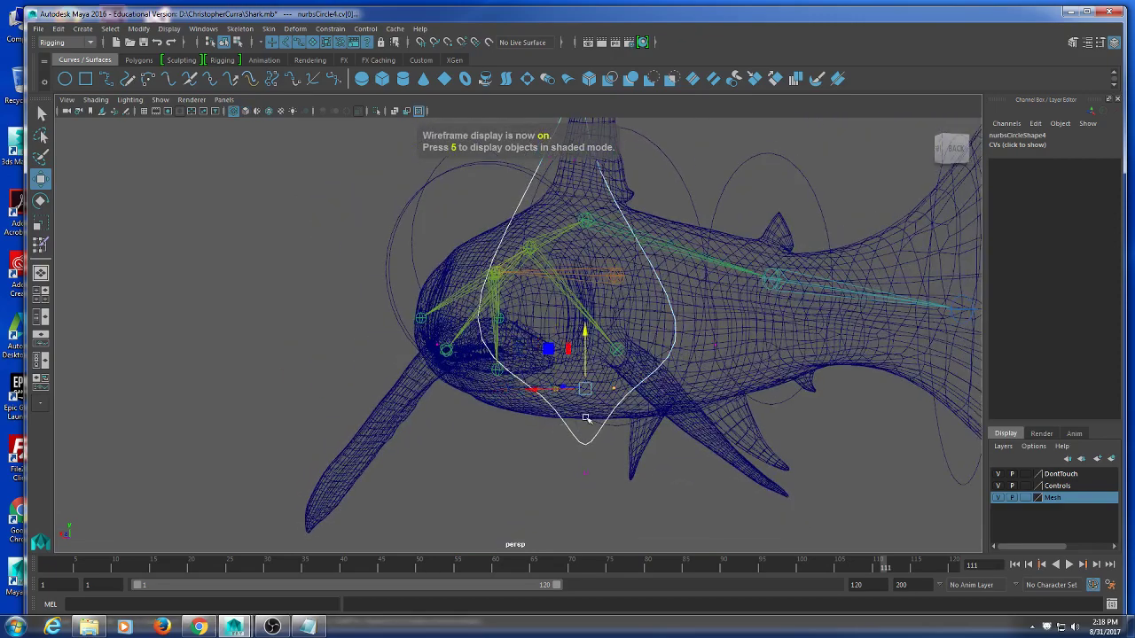
pyautogui.press('5')
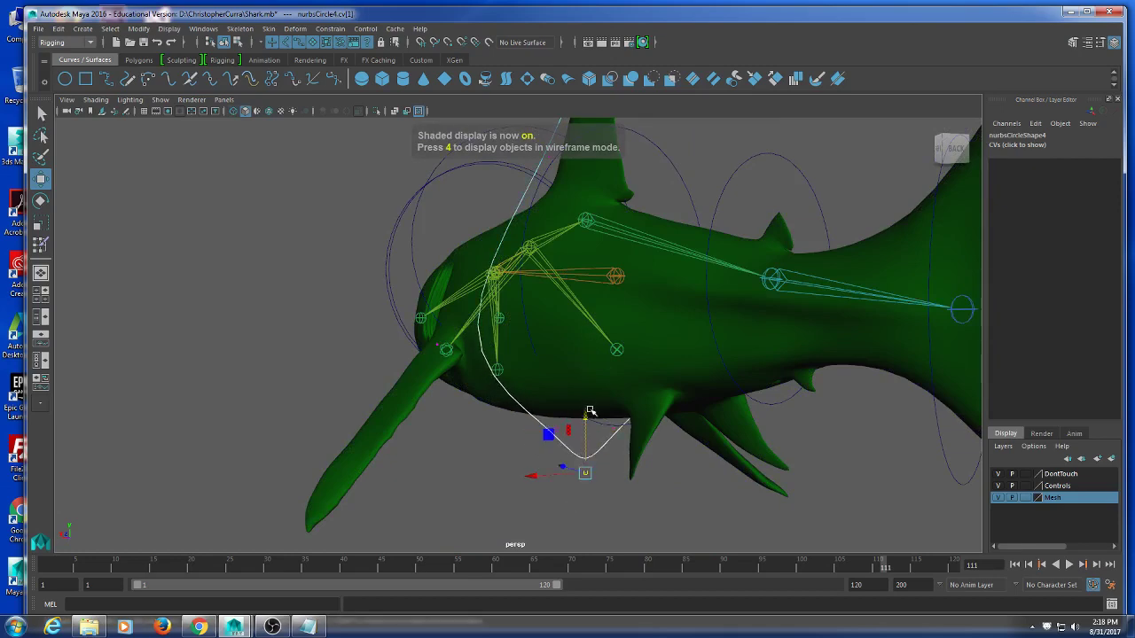
pyautogui.moveTo(590, 411)
pyautogui.mouseDown()
pyautogui.moveTo(585, 371)
pyautogui.moveTo(581, 379)
pyautogui.mouseUp()
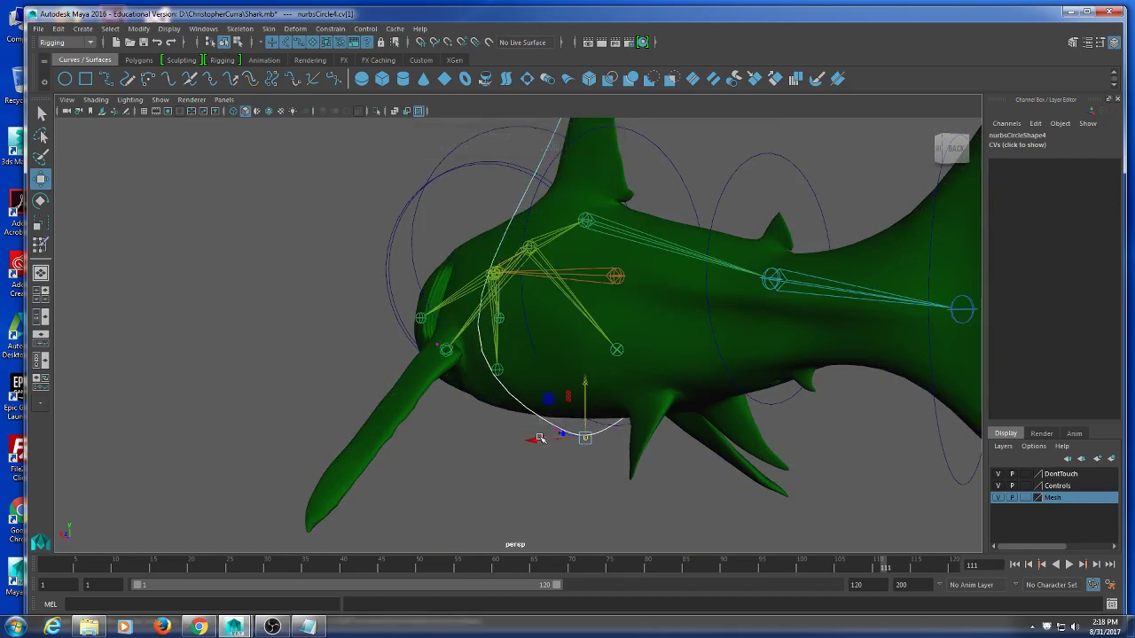
pyautogui.keyDown('alt'); pyautogui.moveTo(539, 438); pyautogui.dragTo(467, 410); pyautogui.keyUp('alt')
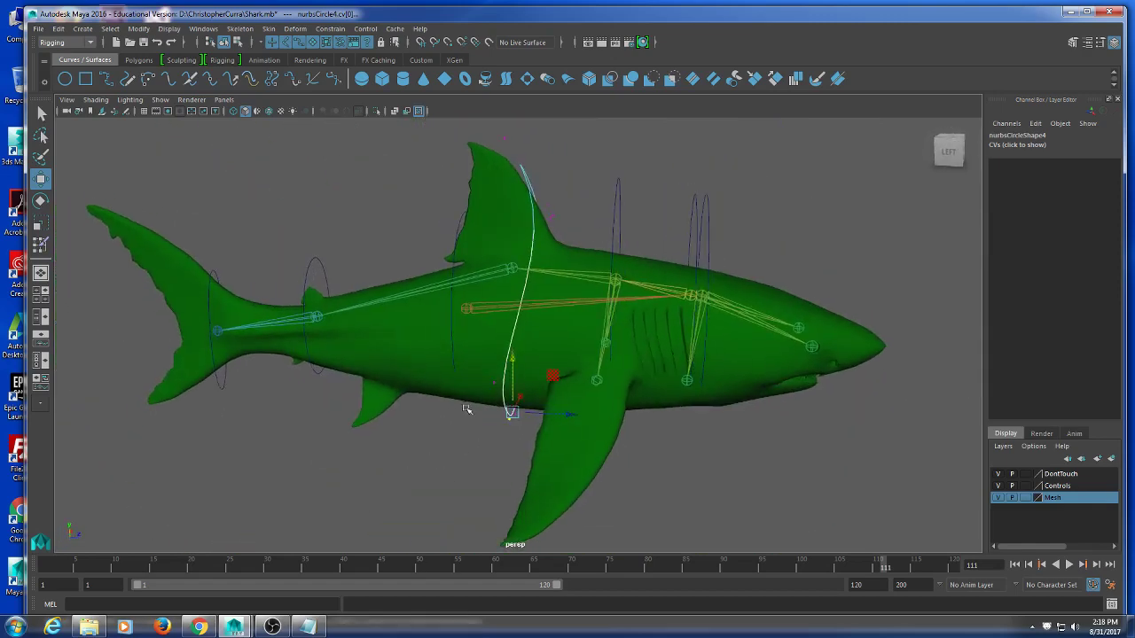
# - Move the top three control vertices of the circle behind the dorsal fin slightly back and up, clear of the fin
pyautogui.click(455, 265)
pyautogui.keyDown('alt'); pyautogui.moveTo(455, 265); pyautogui.dragTo(508, 251); pyautogui.keyUp('alt')
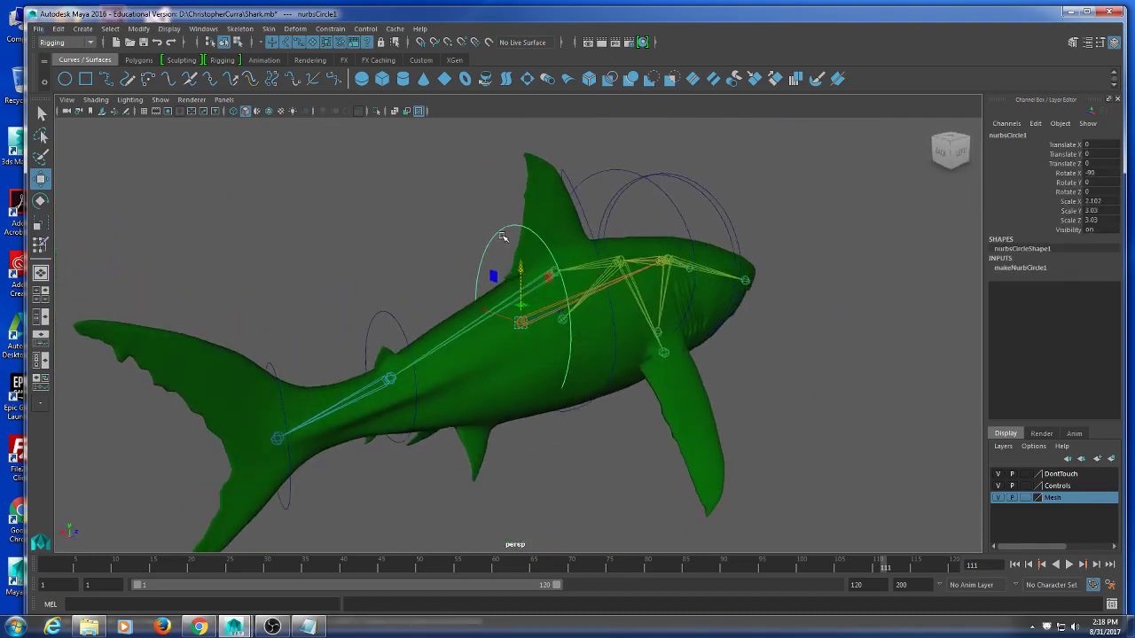
pyautogui.moveTo(499, 234); pyautogui.dragTo(445, 231, button='right')
pyautogui.keyDown('alt'); pyautogui.moveTo(527, 245); pyautogui.dragTo(426, 175); pyautogui.keyUp('alt')
pyautogui.click(496, 237)
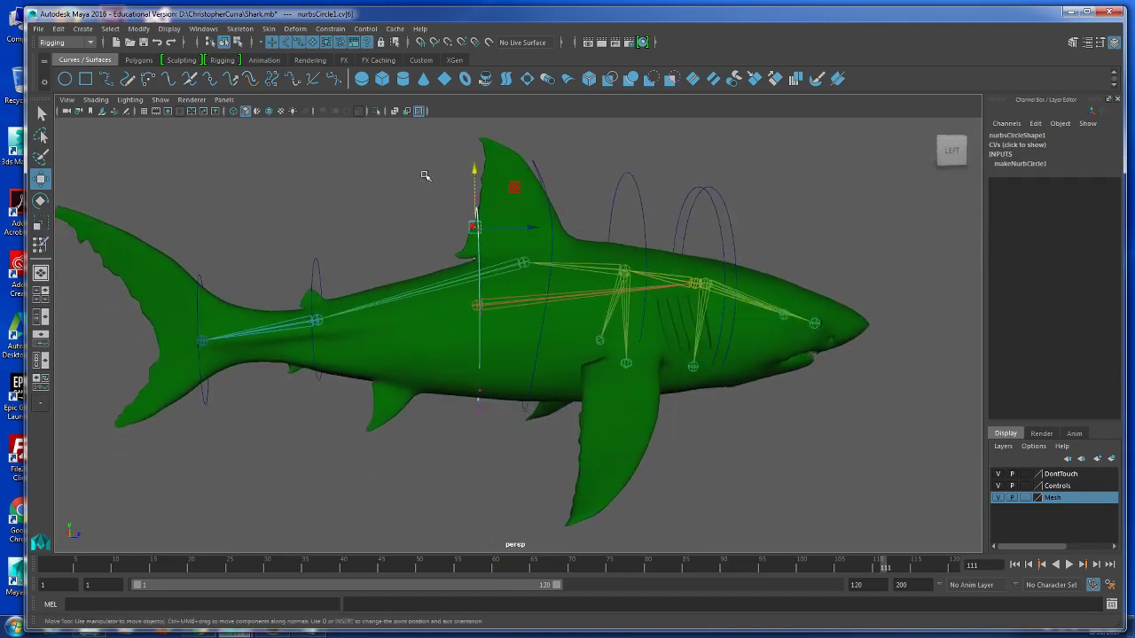
pyautogui.click(479, 162)
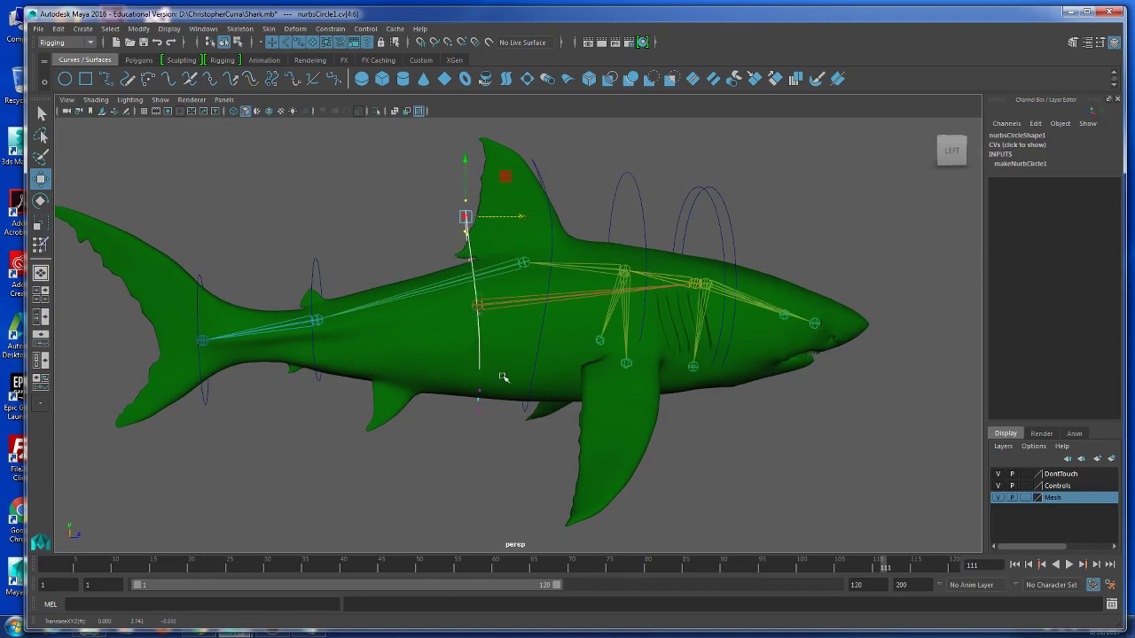
# - Scale that circle's top control vertices inward in X and lower the two flanking ones toward the back
pyautogui.keyDown('alt'); pyautogui.moveTo(502, 378); pyautogui.dragTo(583, 372); pyautogui.keyUp('alt')
pyautogui.press('r')
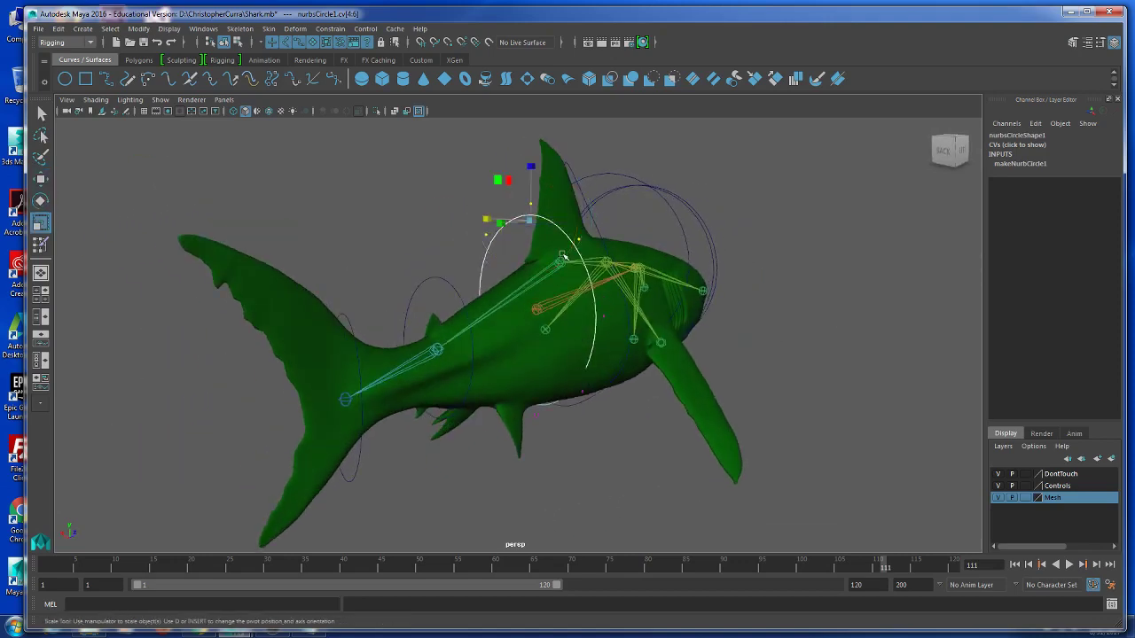
pyautogui.moveTo(486, 219); pyautogui.dragTo(497, 221)
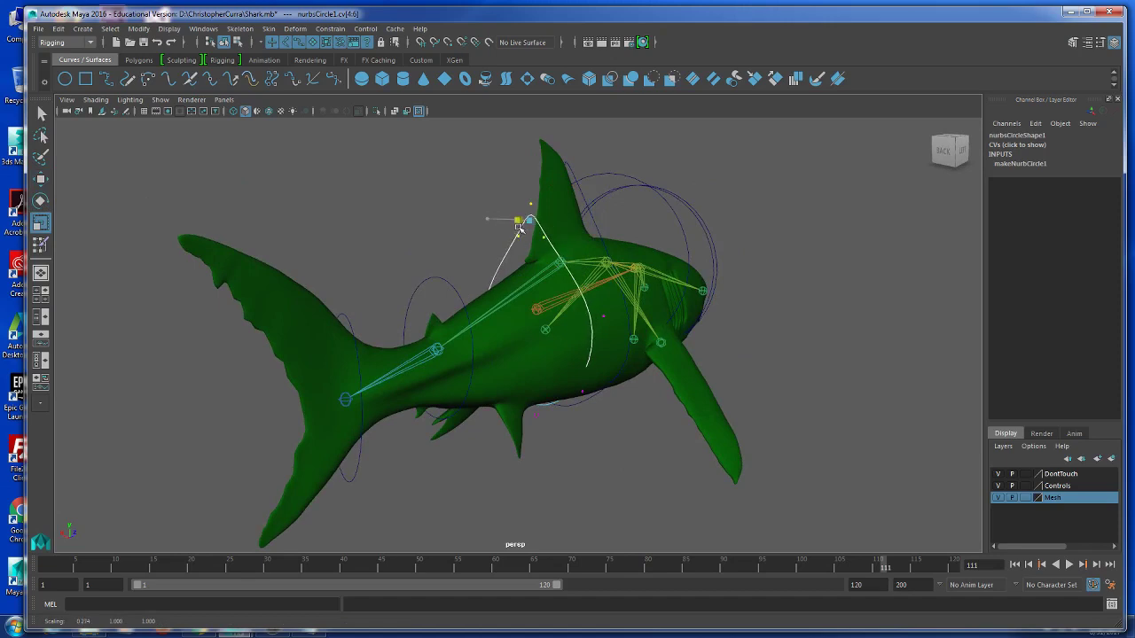
pyautogui.moveTo(571, 229); pyautogui.dragTo(526, 202)
pyautogui.press('w')
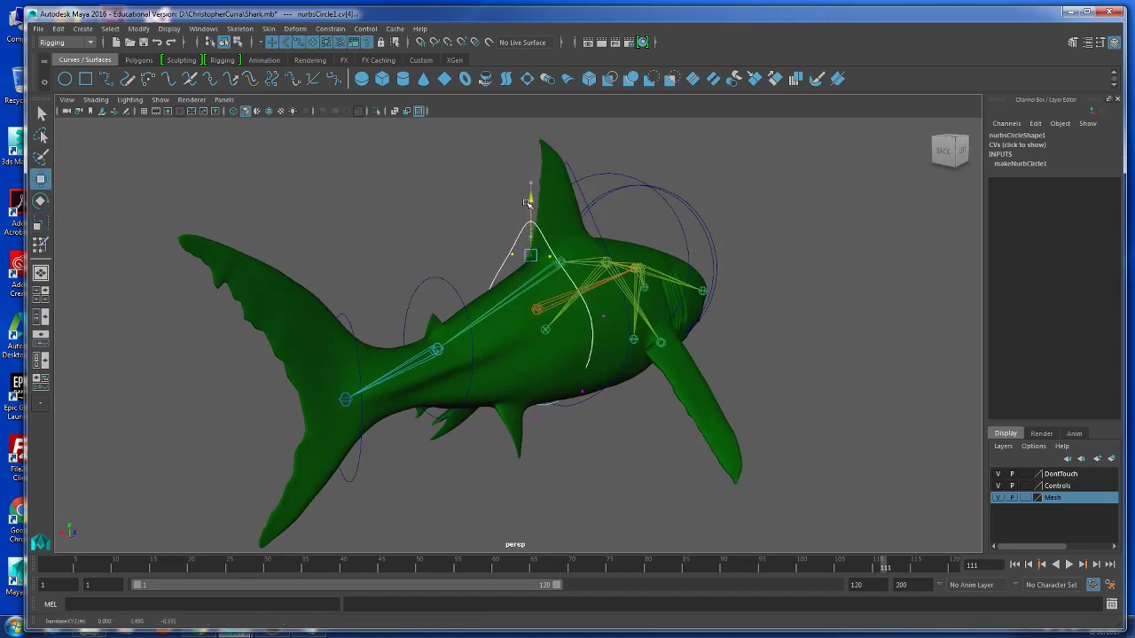
# - Move the same circle's lower control vertices down so the curve wraps beneath the belly
pyautogui.keyDown('alt'); pyautogui.moveTo(625, 331); pyautogui.dragTo(696, 452); pyautogui.keyUp('alt')
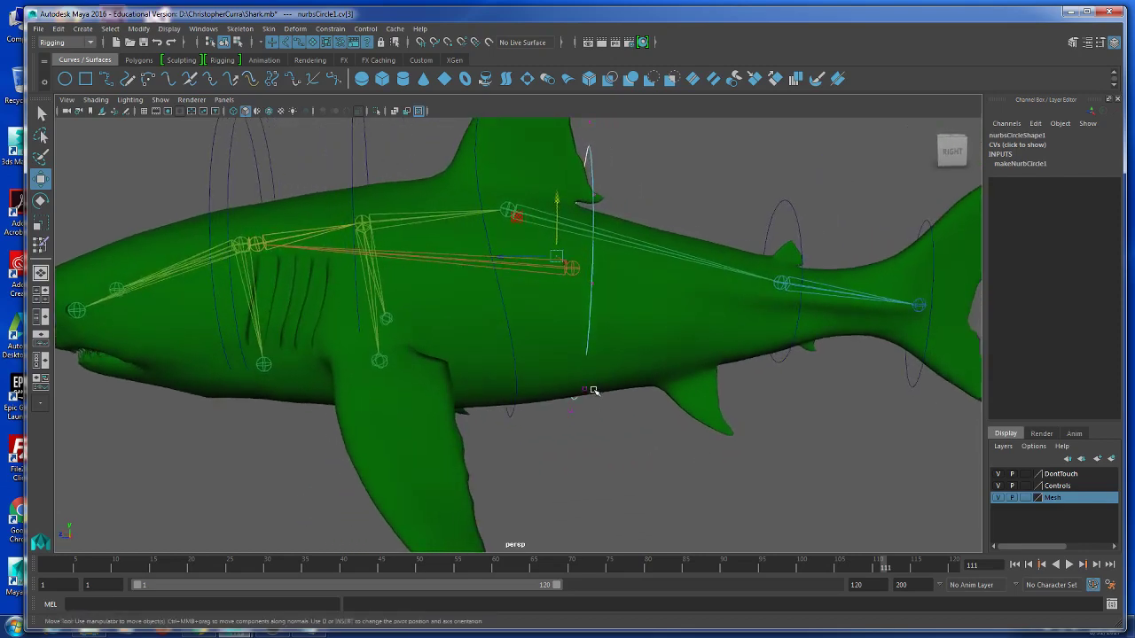
pyautogui.keyDown('alt'); pyautogui.moveTo(585, 388); pyautogui.dragTo(430, 394); pyautogui.keyUp('alt')
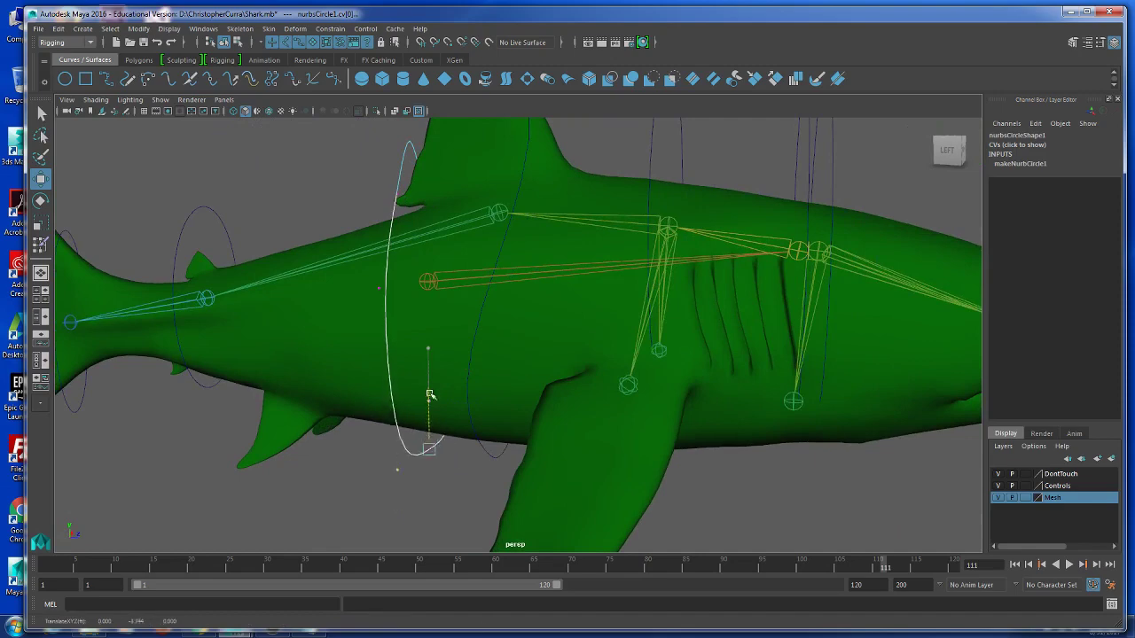
pyautogui.moveTo(461, 445); pyautogui.dragTo(409, 456)
pyautogui.moveTo(429, 394); pyautogui.dragTo(524, 443)
pyautogui.scroll(-5, 438, 411)
pyautogui.click(503, 491)
pyautogui.keyDown('alt'); pyautogui.moveTo(525, 443); pyautogui.dragTo(781, 456, button='middle'); pyautogui.keyUp('alt')
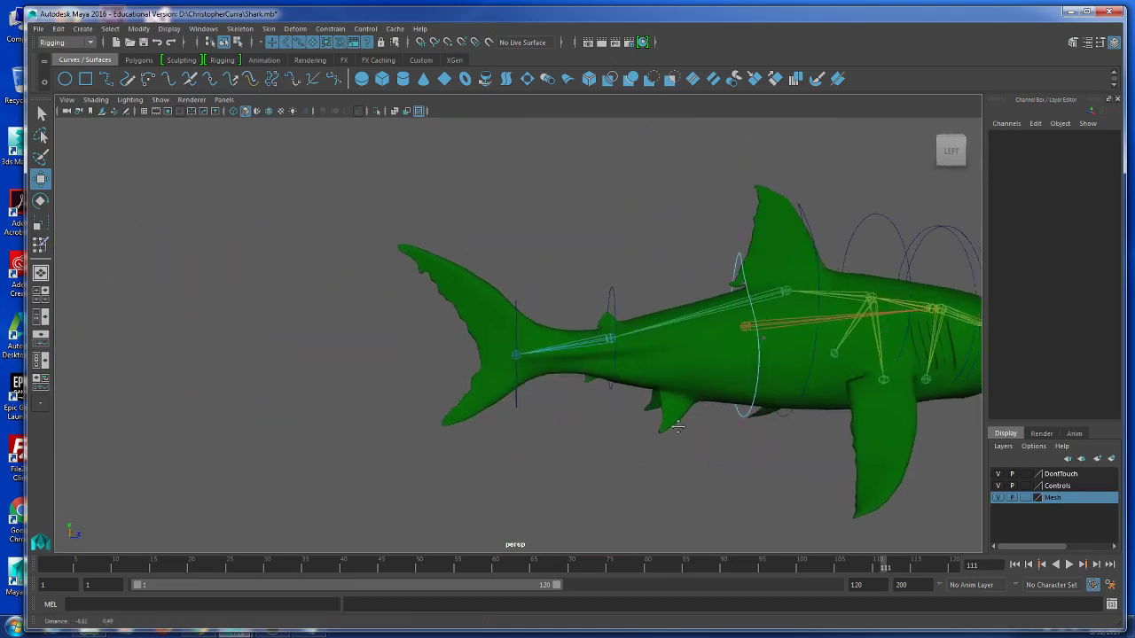
# - Raise the bottom three control vertices of the tail-base circle so the curve sits closer to the lower tail
pyautogui.scroll(5, 564, 436)
pyautogui.keyDown('alt'); pyautogui.moveTo(562, 435); pyautogui.dragTo(583, 454); pyautogui.keyUp('alt')
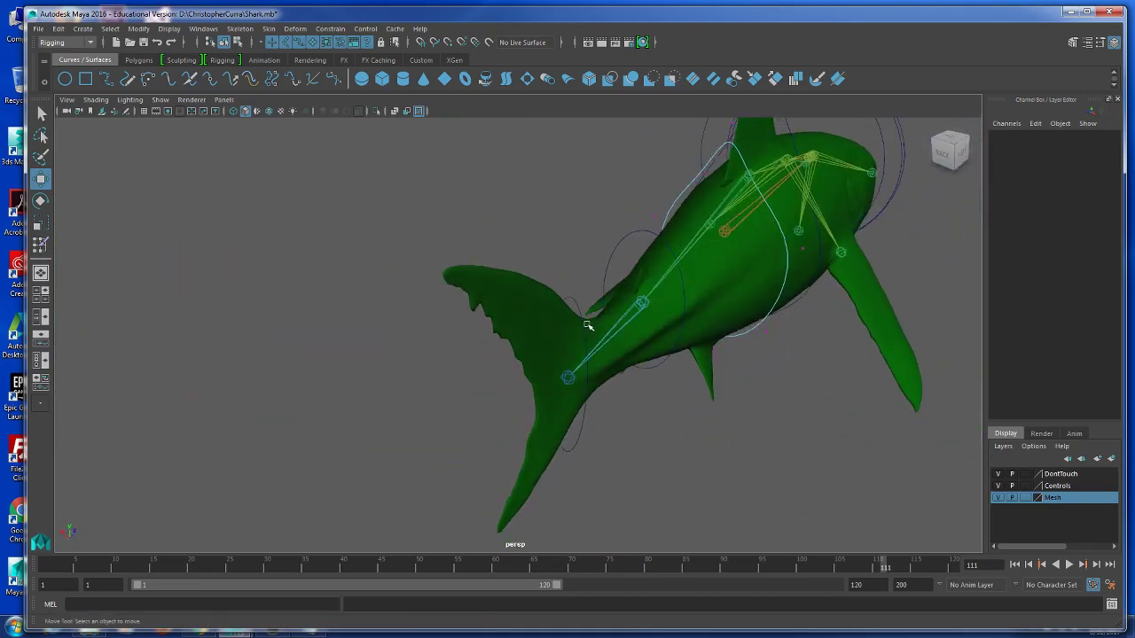
pyautogui.keyDown('alt'); pyautogui.moveTo(588, 326); pyautogui.dragTo(473, 328); pyautogui.keyUp('alt')
pyautogui.click(456, 444)
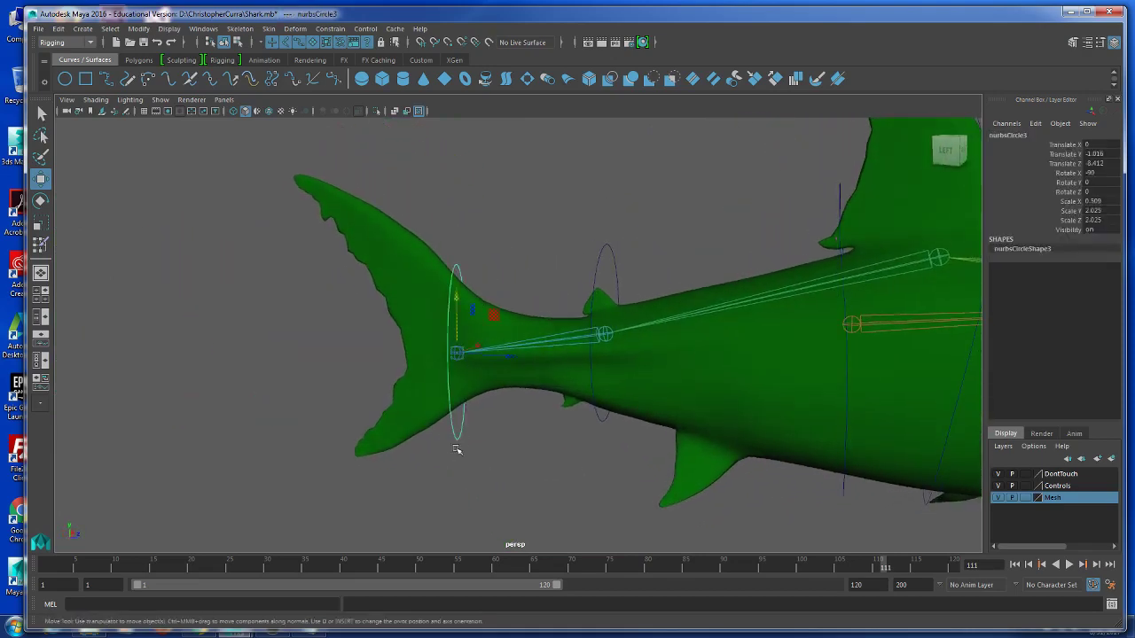
pyautogui.moveTo(459, 435); pyautogui.dragTo(398, 345, button='right')
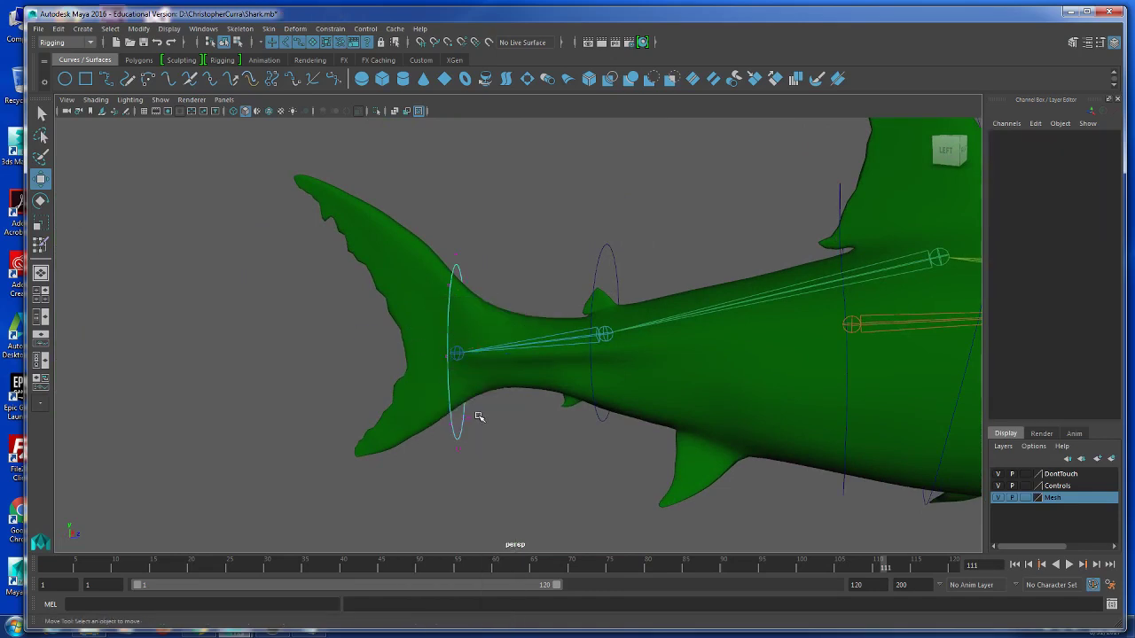
pyautogui.moveTo(448, 476); pyautogui.dragTo(449, 476)
pyautogui.moveTo(459, 383); pyautogui.dragTo(455, 364)
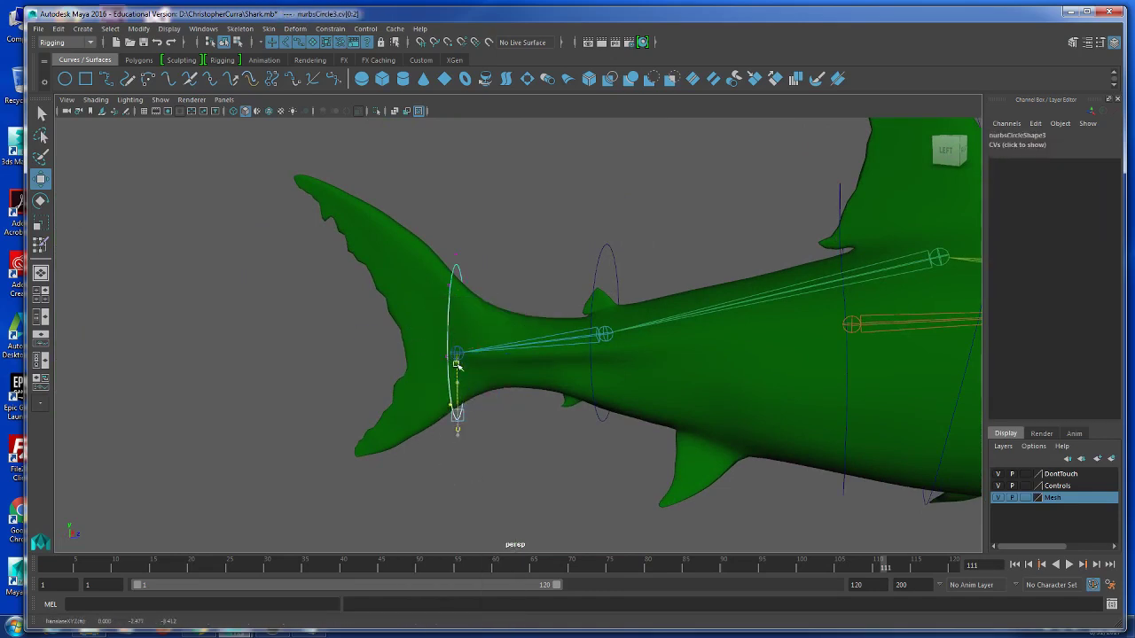
pyautogui.click(507, 453)
# - Lower the top three control vertices of the circle at the small rear dorsal fin toward the body
pyautogui.keyDown('alt'); pyautogui.moveTo(520, 423); pyautogui.dragTo(599, 259); pyautogui.keyUp('alt')
pyautogui.click(633, 265)
pyautogui.moveTo(574, 250); pyautogui.dragTo(553, 217, button='right')
pyautogui.moveTo(624, 293); pyautogui.dragTo(623, 291)
pyautogui.moveTo(596, 232); pyautogui.dragTo(597, 272)
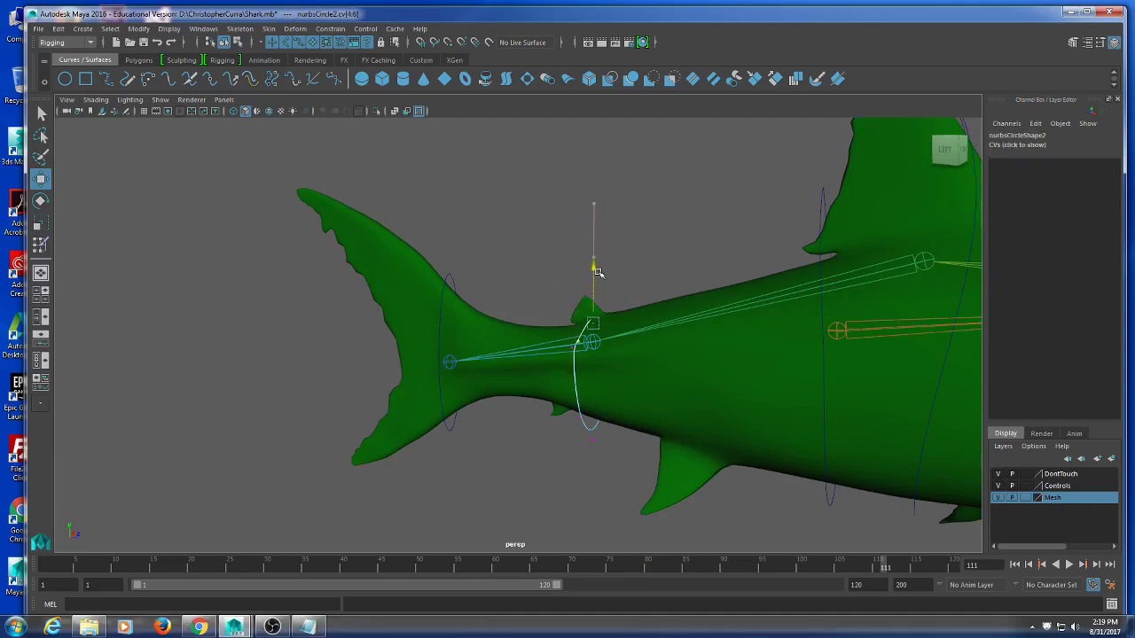
pyautogui.click(603, 436)
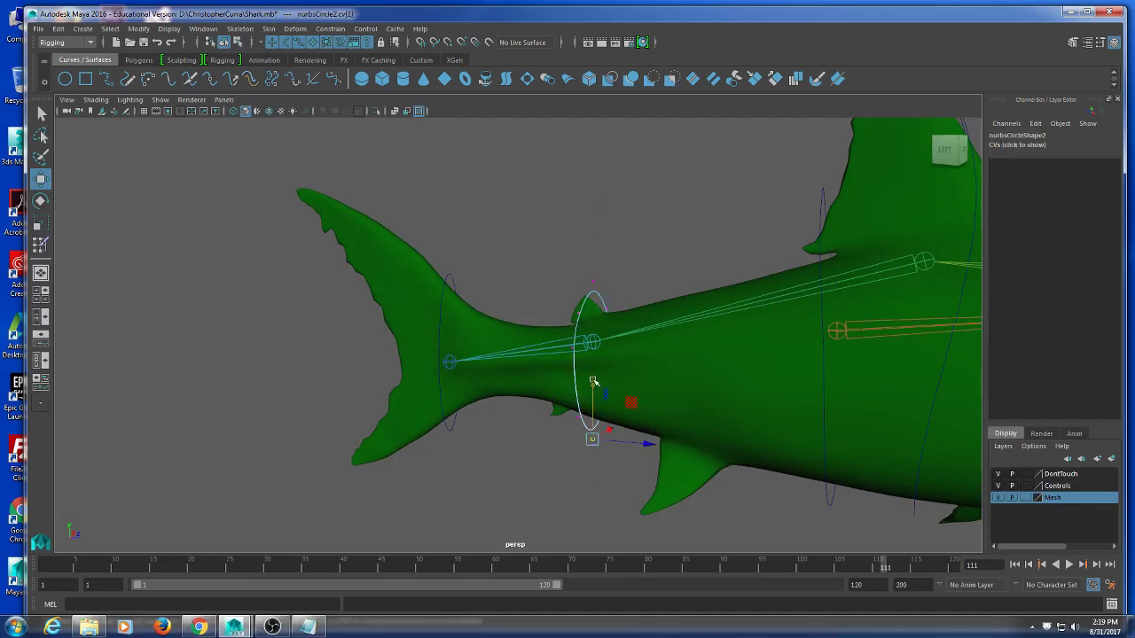
# - Select the rear dorsal fin circle's upper side control vertices on both flanks and scale them inward in X
pyautogui.keyDown('alt'); pyautogui.moveTo(595, 393); pyautogui.dragTo(460, 424); pyautogui.keyUp('alt')
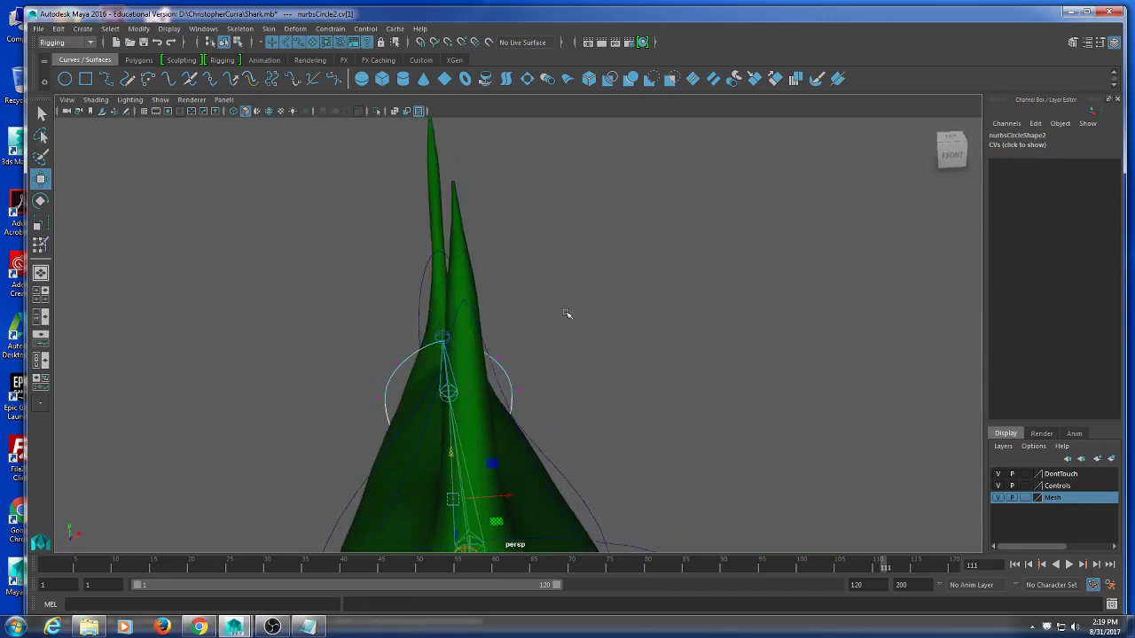
pyautogui.keyDown('alt'); pyautogui.moveTo(567, 313); pyautogui.dragTo(556, 337); pyautogui.keyUp('alt')
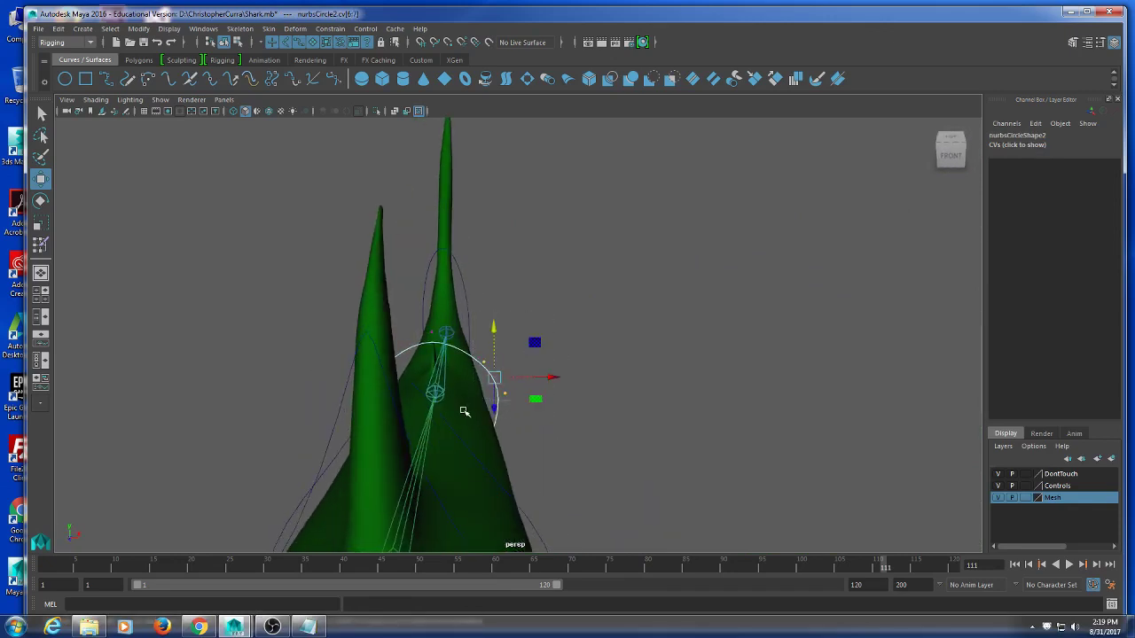
pyautogui.keyDown('alt'); pyautogui.moveTo(464, 412); pyautogui.dragTo(482, 414); pyautogui.keyUp('alt')
pyautogui.moveTo(419, 371); pyautogui.dragTo(385, 431)
pyautogui.press('e')
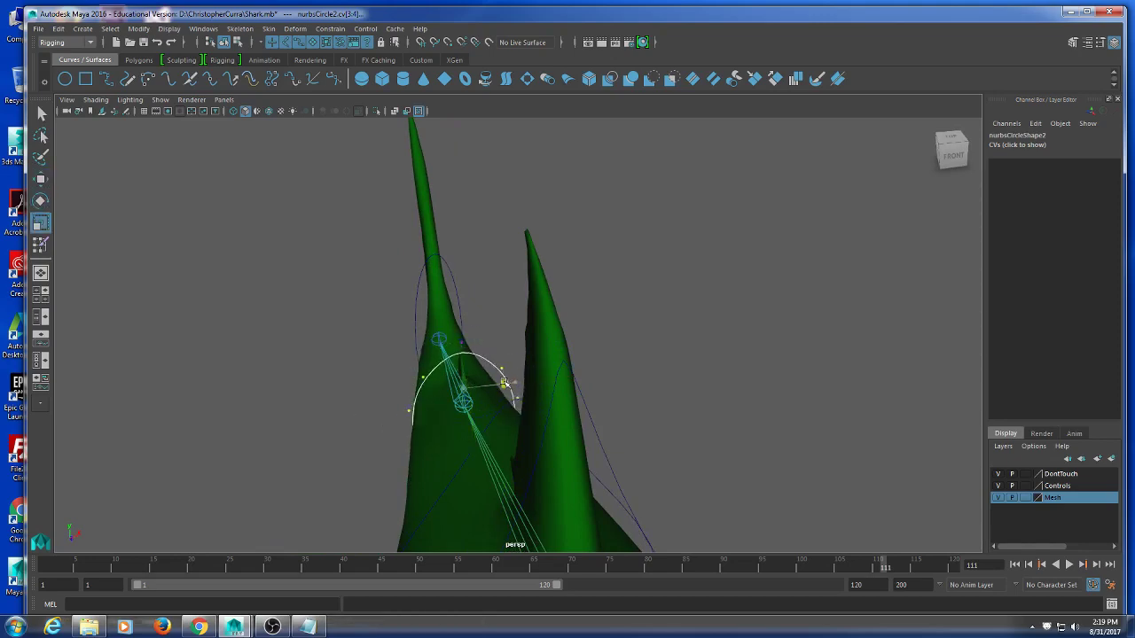
pyautogui.keyDown('alt'); pyautogui.moveTo(512, 381); pyautogui.dragTo(575, 408); pyautogui.keyUp('alt')
pyautogui.scroll(-5, 656, 437)
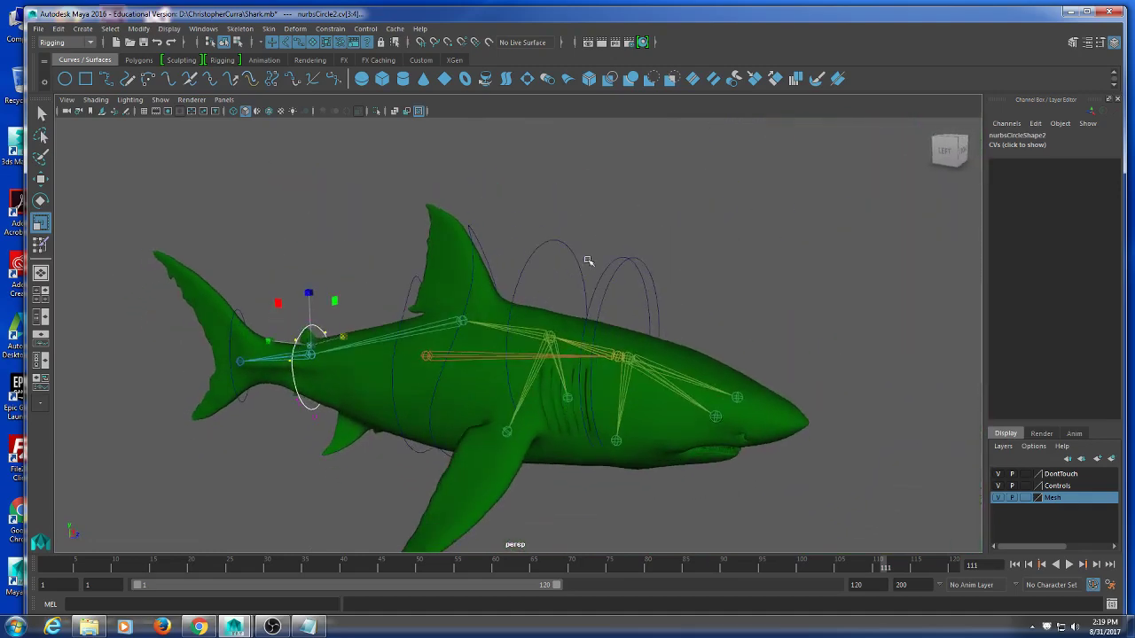
# - Lower the top control vertices of the circle ahead of the dorsal fin onto the back and scale them inward in X
pyautogui.click(587, 262)
pyautogui.keyDown('alt'); pyautogui.moveTo(611, 313); pyautogui.dragTo(515, 268); pyautogui.keyUp('alt')
pyautogui.rightClick(515, 267)
pyautogui.click(494, 266)
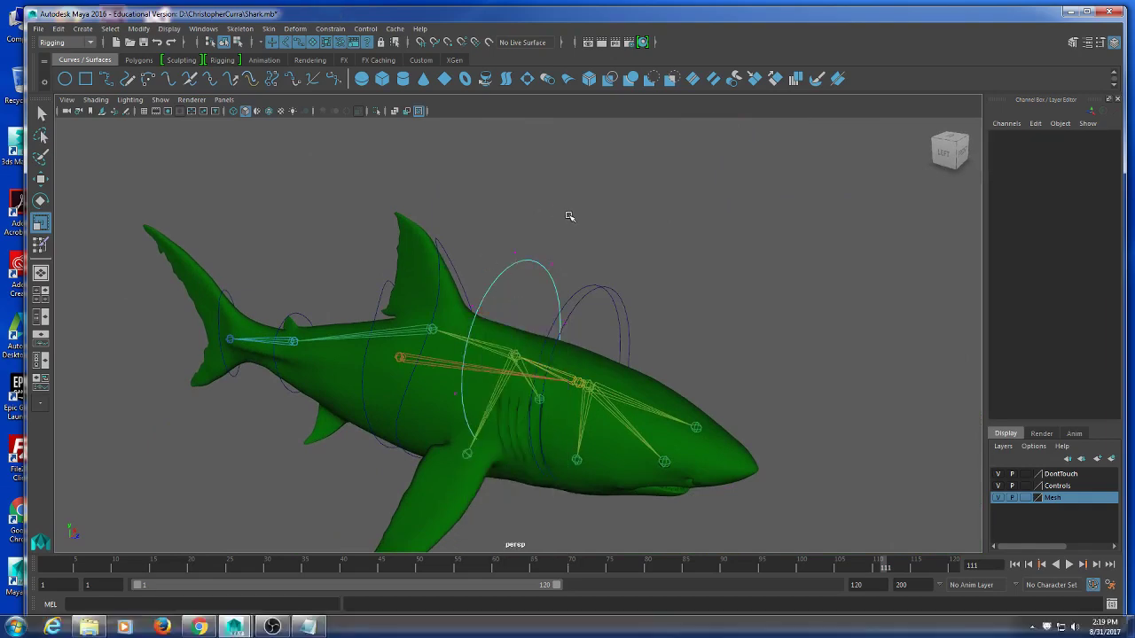
pyautogui.keyDown('alt'); pyautogui.moveTo(573, 216); pyautogui.dragTo(498, 293); pyautogui.keyUp('alt')
pyautogui.keyDown('alt'); pyautogui.moveTo(498, 293); pyautogui.dragTo(593, 294); pyautogui.keyUp('alt')
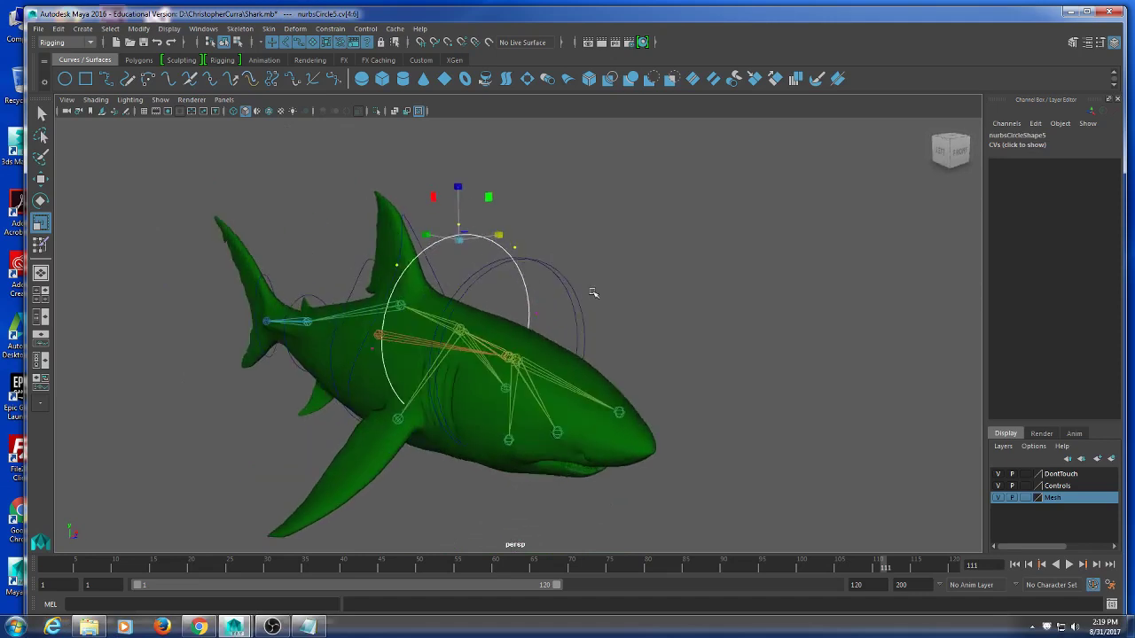
pyautogui.press('w')
pyautogui.moveTo(458, 193); pyautogui.dragTo(441, 327)
pyautogui.press('e')
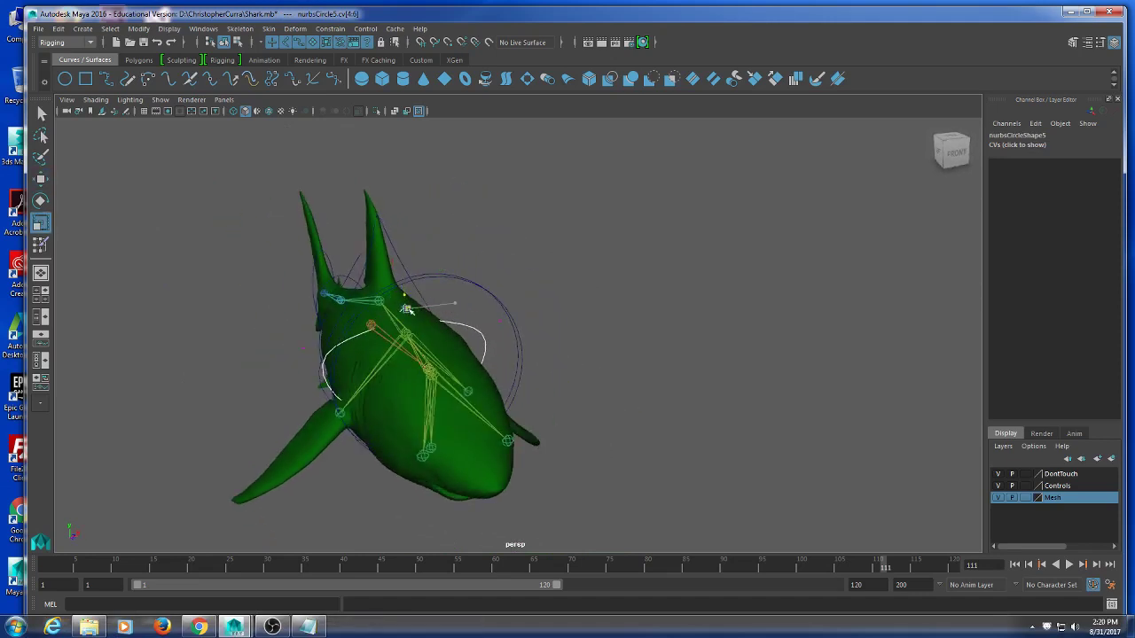
pyautogui.keyDown('alt'); pyautogui.moveTo(433, 304); pyautogui.dragTo(608, 365); pyautogui.keyUp('alt')
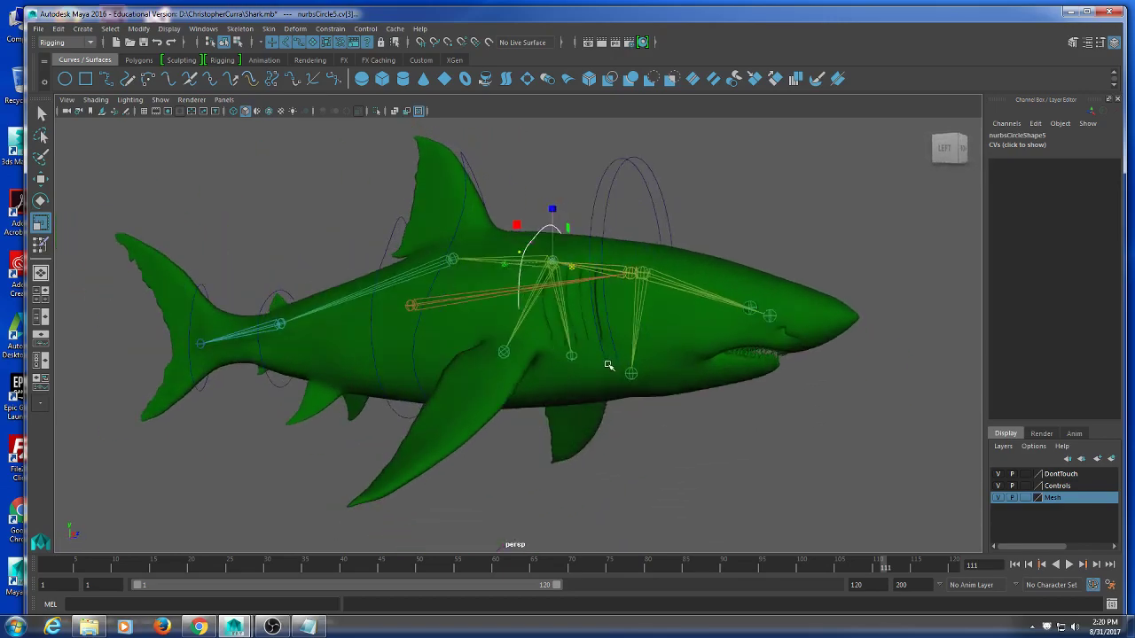
# - Switch the viewport to wireframe and hide the Mesh and DontTouch layers to isolate the control circles
pyautogui.press('4')
pyautogui.scroll(3, 608, 365)
pyautogui.click(491, 352)
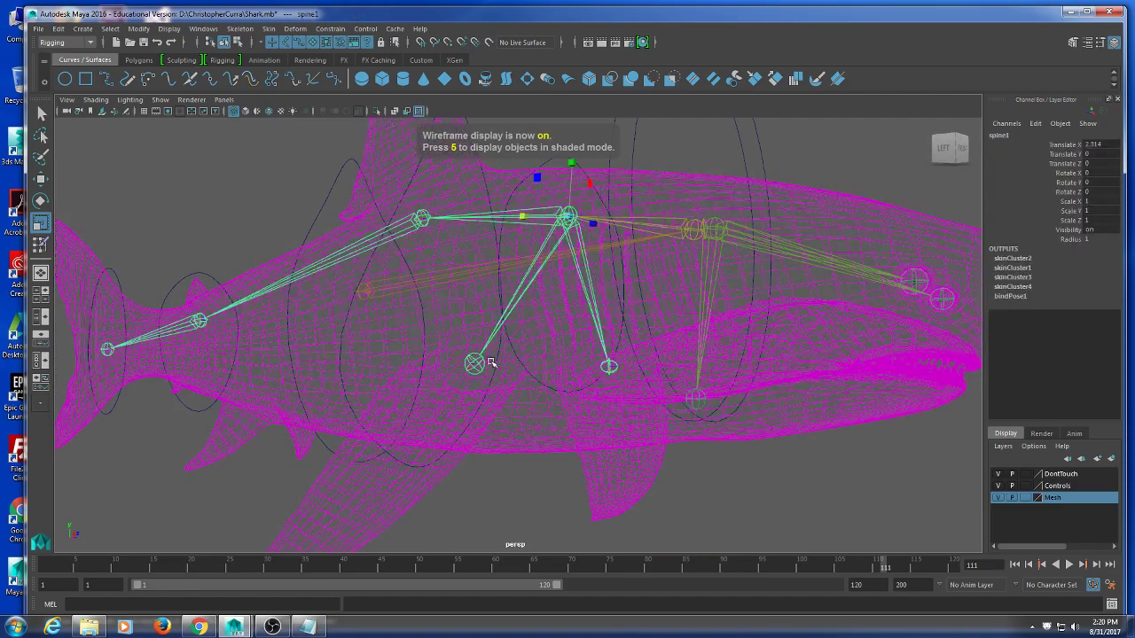
pyautogui.hotkey('ctrl', 'z')
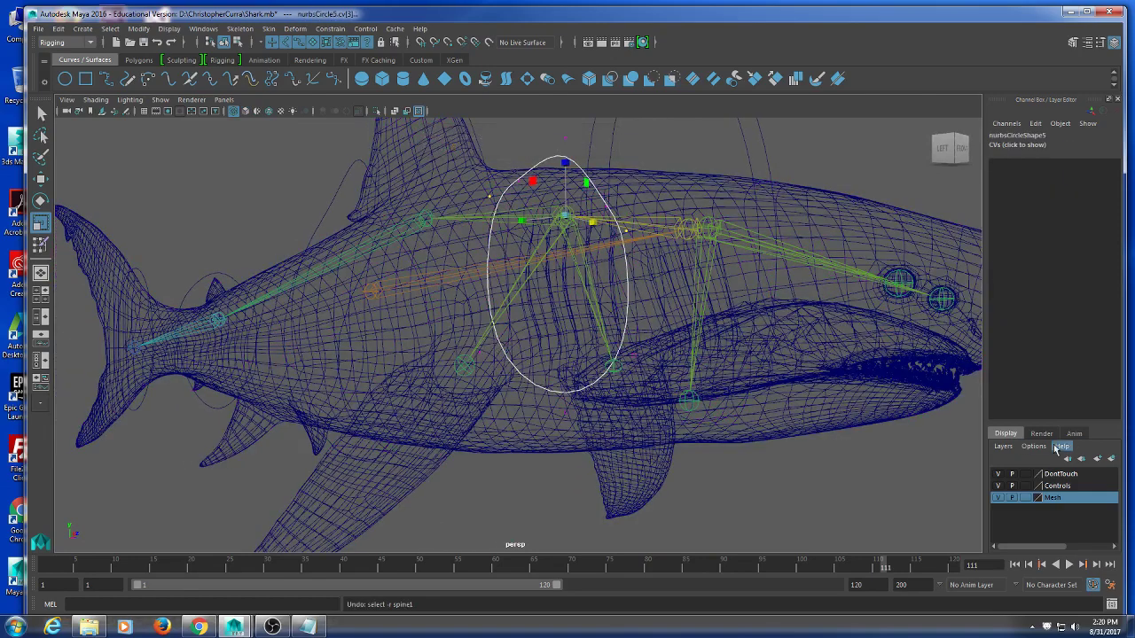
pyautogui.click(1000, 475)
pyautogui.click(999, 474)
pyautogui.click(999, 498)
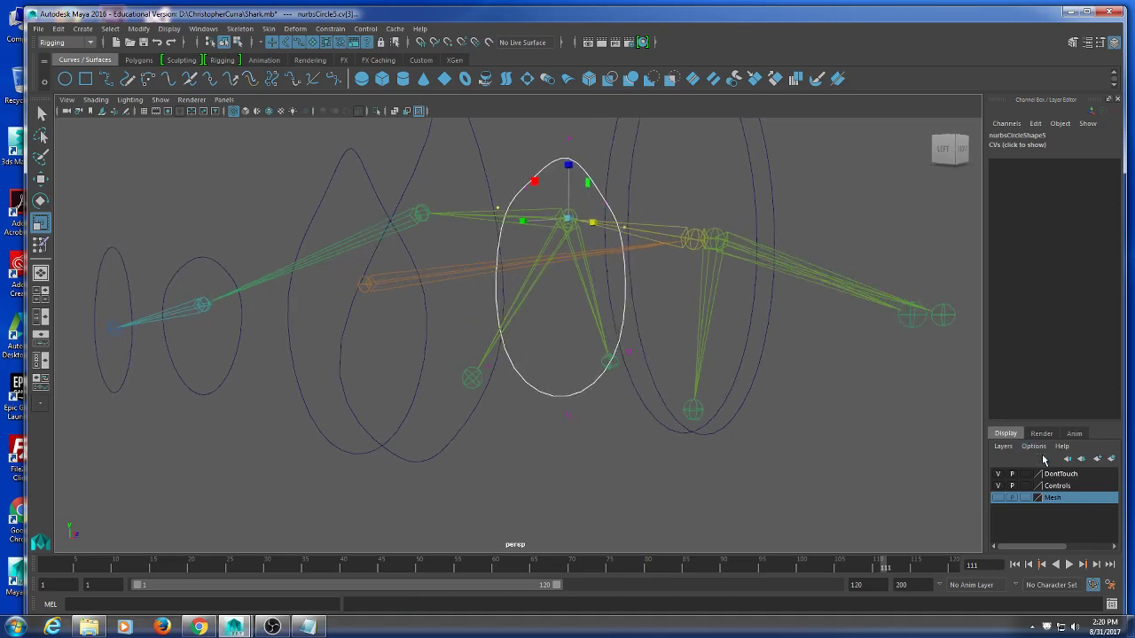
pyautogui.click(1000, 474)
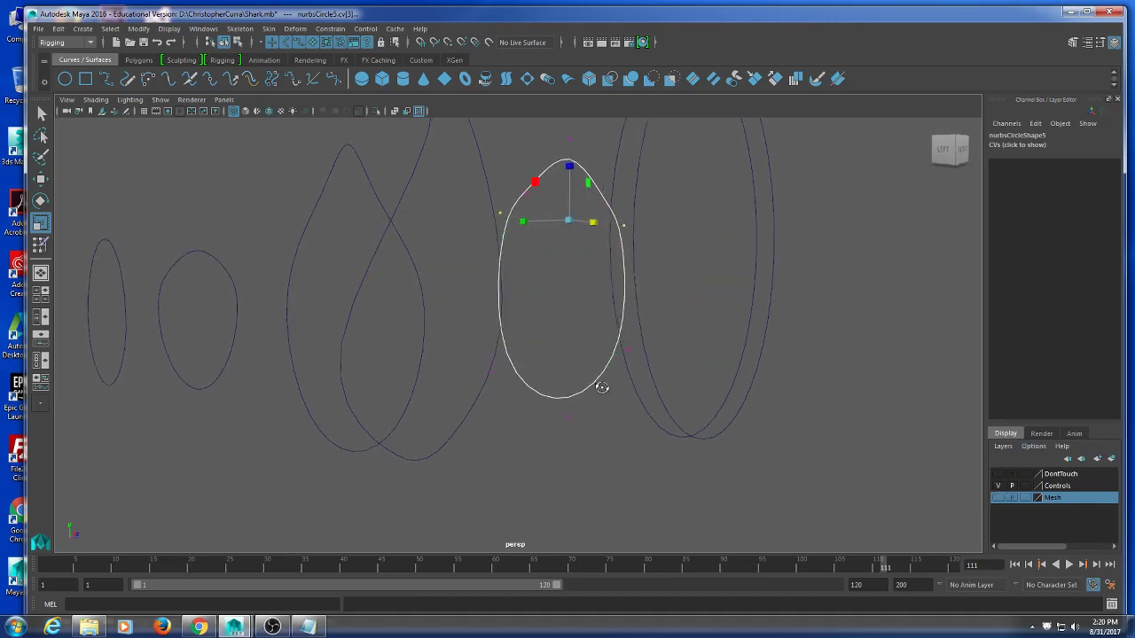
# - Show the Mesh layer again and move the pectoral circle's three lower control vertices down and forward beneath the belly
pyautogui.moveTo(502, 411); pyautogui.dragTo(502, 412)
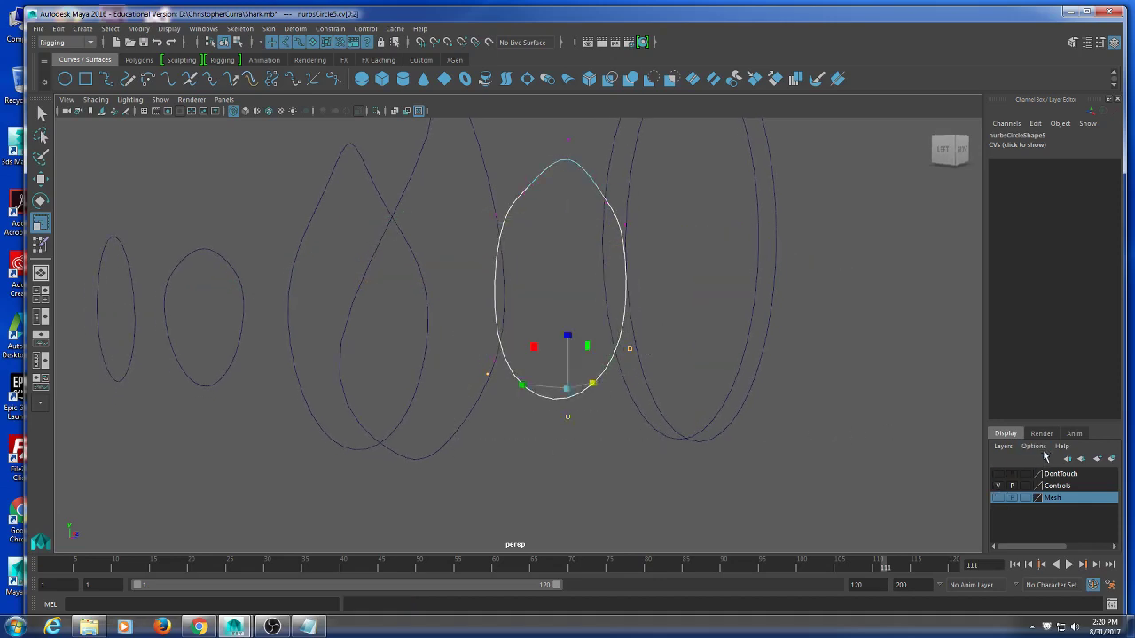
pyautogui.click(998, 474)
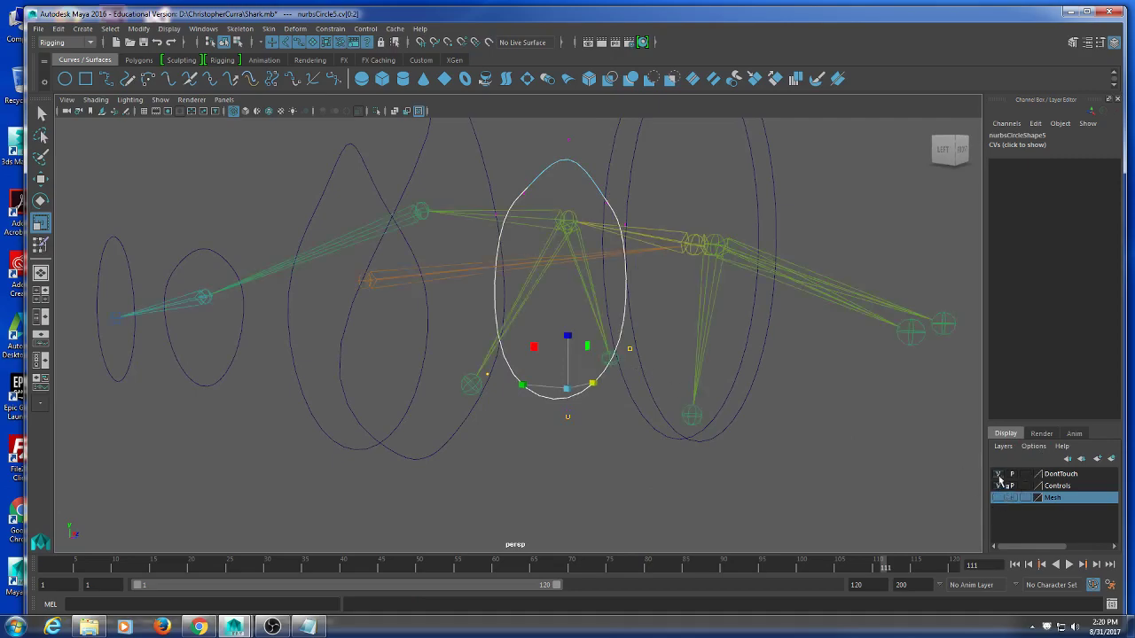
pyautogui.click(999, 475)
pyautogui.click(997, 499)
pyautogui.scroll(-3, 547, 361)
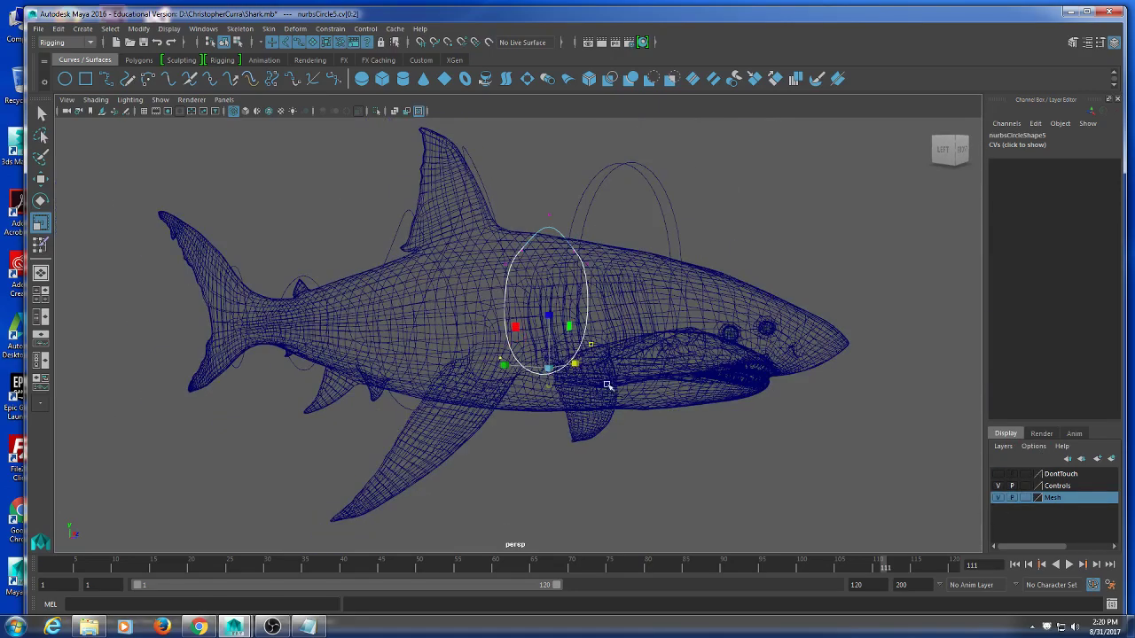
pyautogui.keyDown('alt'); pyautogui.moveTo(608, 386); pyautogui.dragTo(611, 388); pyautogui.keyUp('alt')
pyautogui.press('w')
pyautogui.moveTo(551, 317)
pyautogui.mouseDown()
pyautogui.moveTo(551, 380)
pyautogui.moveTo(532, 395)
pyautogui.moveTo(619, 410)
pyautogui.moveTo(620, 421)
pyautogui.moveTo(585, 430)
pyautogui.mouseUp()
pyautogui.press('5')
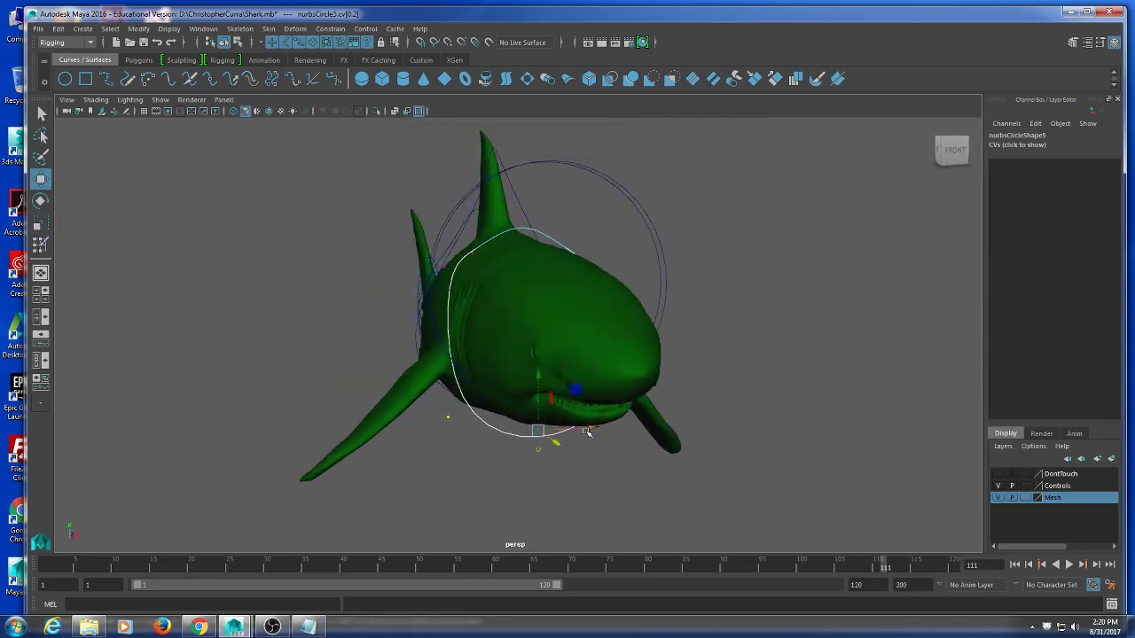
# - Scale the pectoral circle's three lower control vertices outward in X so the curve clears the body
pyautogui.press('e')
pyautogui.press('r')
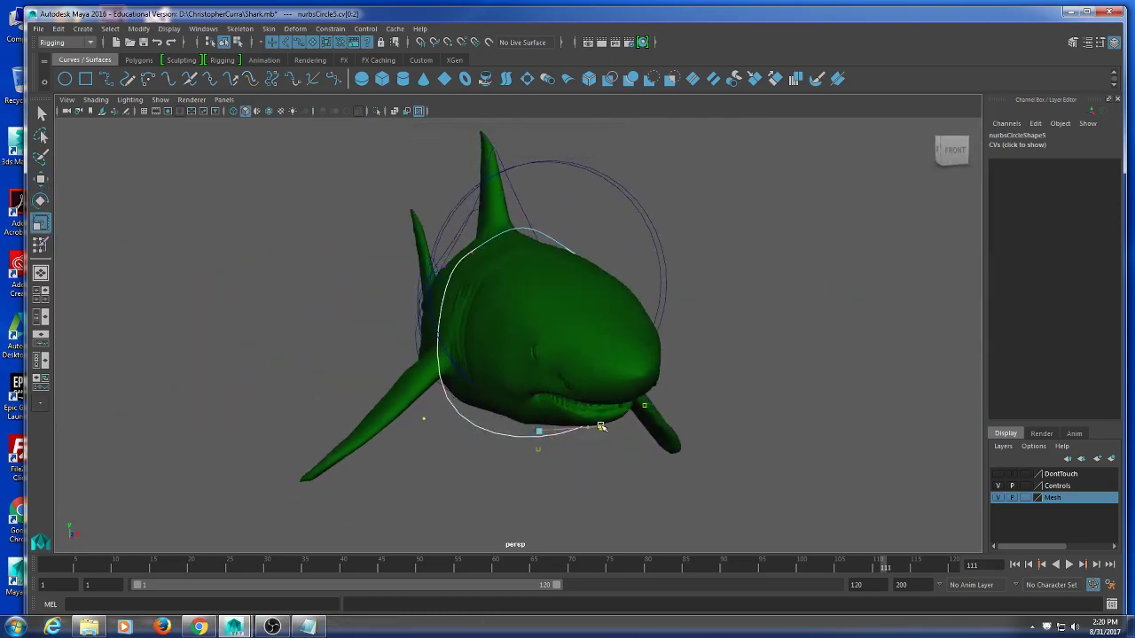
pyautogui.keyDown('alt'); pyautogui.moveTo(585, 445); pyautogui.dragTo(654, 446); pyautogui.keyUp('alt')
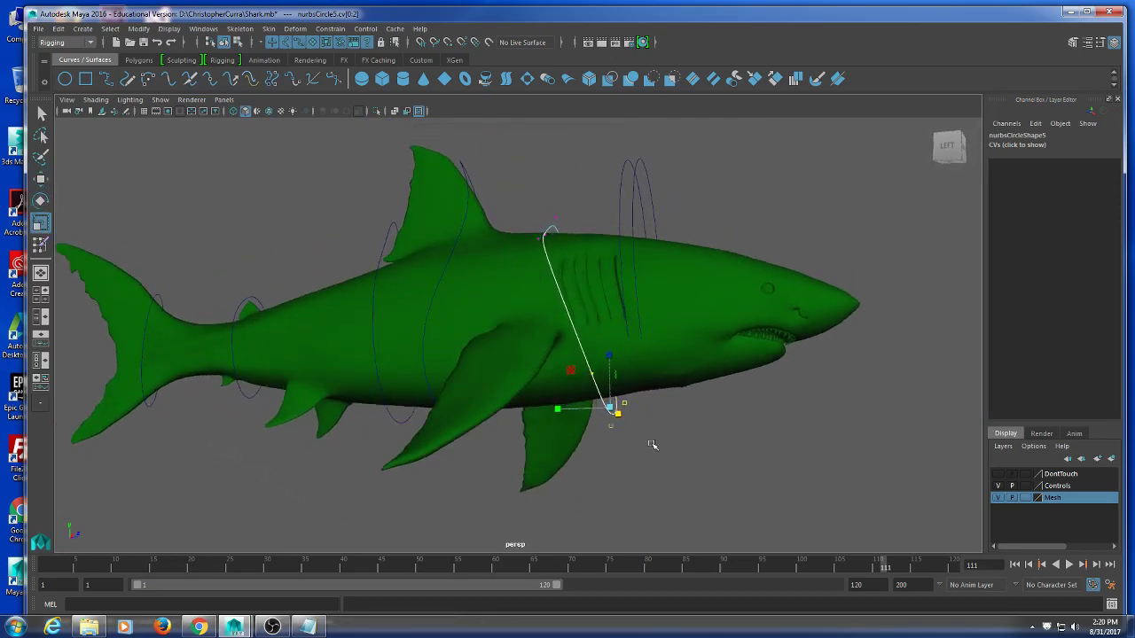
# - Move the pectoral circle's bottom control vertex backward and raise its two lower flanking vertices along the belly
pyautogui.click(616, 428)
pyautogui.click(615, 428)
pyautogui.press('w')
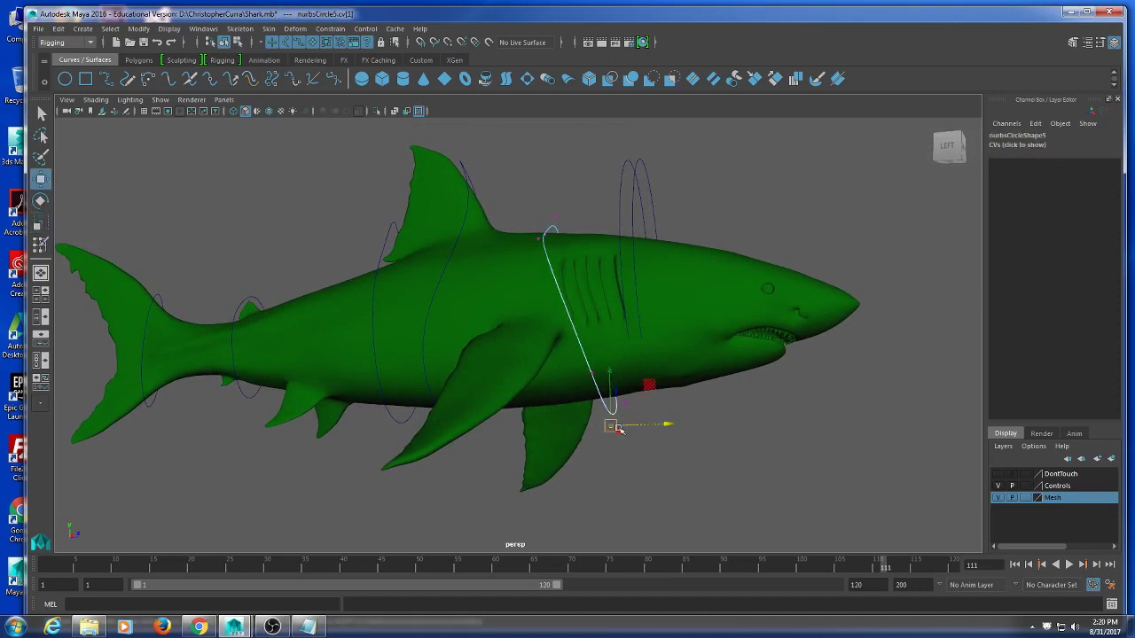
pyautogui.keyDown('alt'); pyautogui.moveTo(586, 429); pyautogui.dragTo(664, 437); pyautogui.keyUp('alt')
pyautogui.moveTo(601, 381); pyautogui.dragTo(600, 380)
pyautogui.moveTo(694, 396)
pyautogui.keyDown('alt'); pyautogui.mouseDown()
pyautogui.moveTo(631, 387)
pyautogui.moveTo(671, 396)
pyautogui.mouseUp(); pyautogui.keyUp('alt')
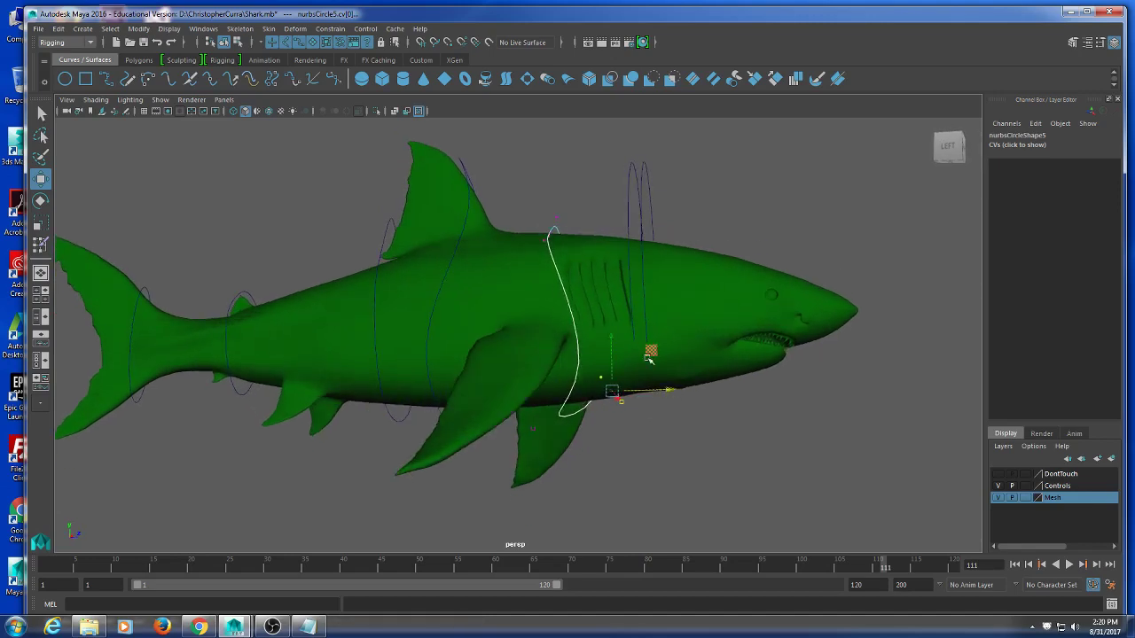
# - Lower the pectoral circle's bottom control vertex so the curve hangs clear below the belly
pyautogui.moveTo(614, 342); pyautogui.dragTo(663, 392)
pyautogui.press('r')
pyautogui.click(532, 437)
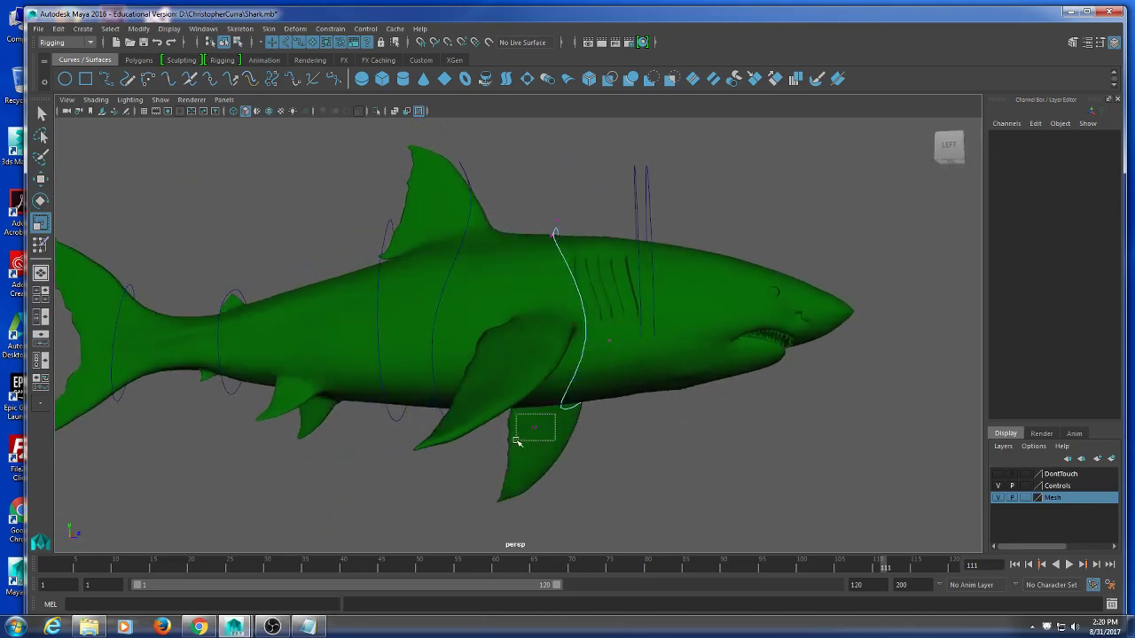
pyautogui.press('w')
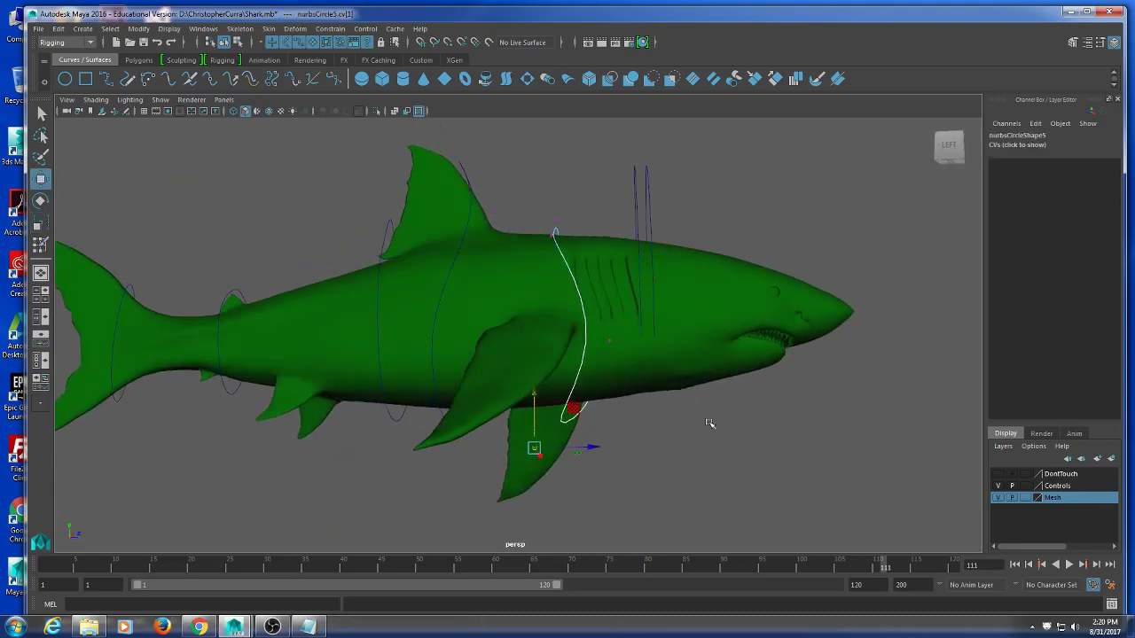
# - Move the pectoral circle's top control vertex forward above the shark's back and deselect it
pyautogui.keyDown('alt'); pyautogui.moveTo(709, 423); pyautogui.dragTo(710, 452); pyautogui.keyUp('alt')
pyautogui.scroll(3, 630, 316)
pyautogui.keyDown('alt'); pyautogui.moveTo(631, 316); pyautogui.dragTo(634, 361, button='middle'); pyautogui.keyUp('alt')
pyautogui.keyDown('alt'); pyautogui.moveTo(634, 361); pyautogui.dragTo(551, 265); pyautogui.keyUp('alt')
pyautogui.keyDown('alt'); pyautogui.moveTo(660, 289); pyautogui.dragTo(591, 149); pyautogui.keyUp('alt')
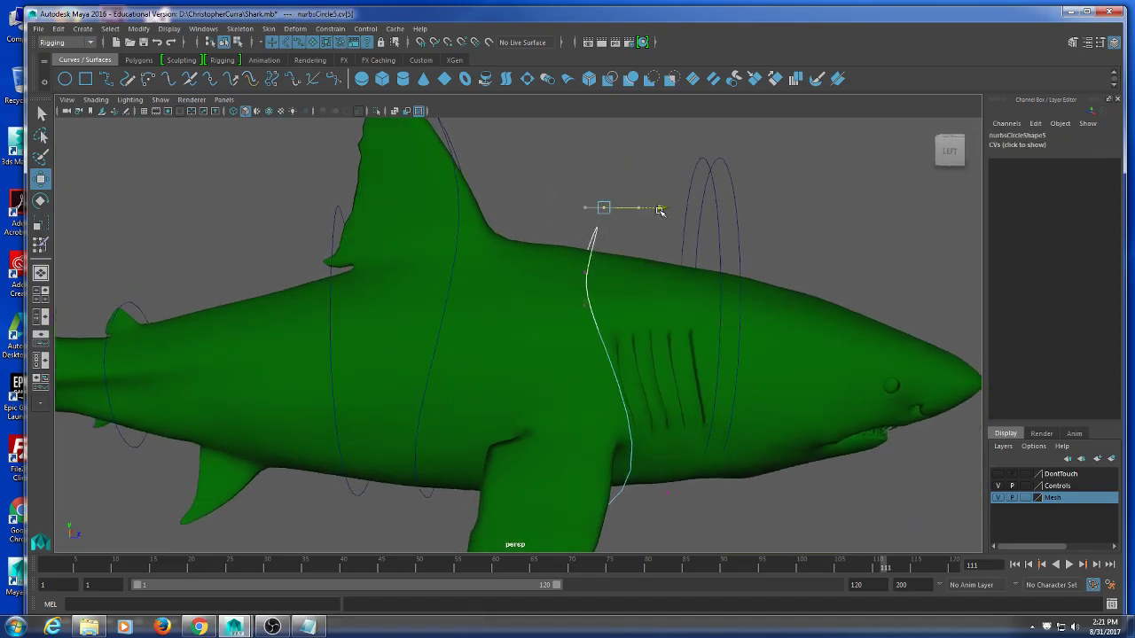
pyautogui.scroll(-3, 738, 354)
pyautogui.moveTo(738, 362)
pyautogui.keyDown('alt'); pyautogui.mouseDown()
pyautogui.moveTo(671, 367)
pyautogui.moveTo(737, 361)
pyautogui.mouseUp(); pyautogui.keyUp('alt')
pyautogui.click(41, 113)
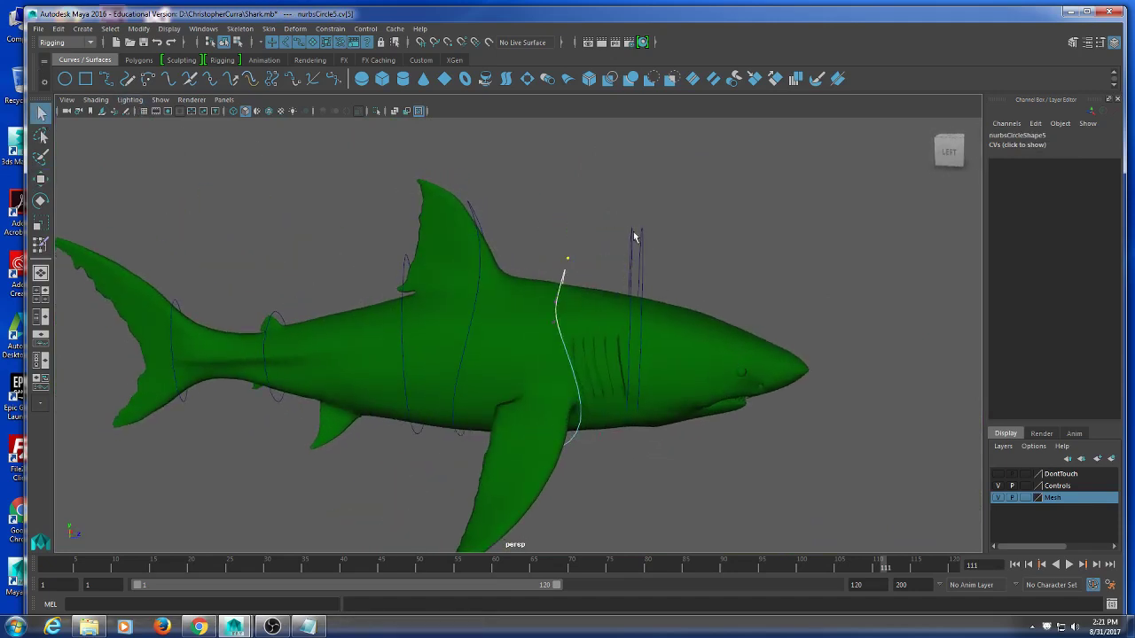
pyautogui.click(671, 226)
pyautogui.keyDown('alt'); pyautogui.moveTo(671, 226); pyautogui.dragTo(658, 259); pyautogui.keyUp('alt')
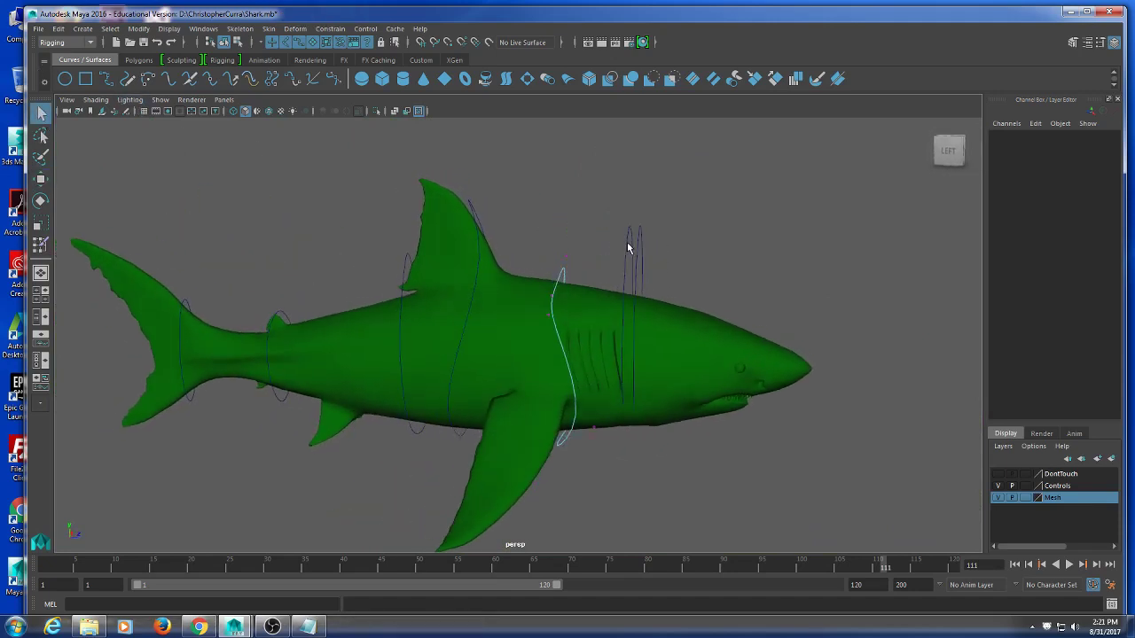
# - Lower the top three control vertices of the rear circle behind the head to just above the back
pyautogui.click(627, 248)
pyautogui.moveTo(627, 282); pyautogui.dragTo(569, 277, button='right')
pyautogui.keyDown('alt'); pyautogui.moveTo(621, 273); pyautogui.dragTo(667, 257); pyautogui.keyUp('alt')
pyautogui.moveTo(659, 202); pyautogui.dragTo(624, 216)
pyautogui.press('w')
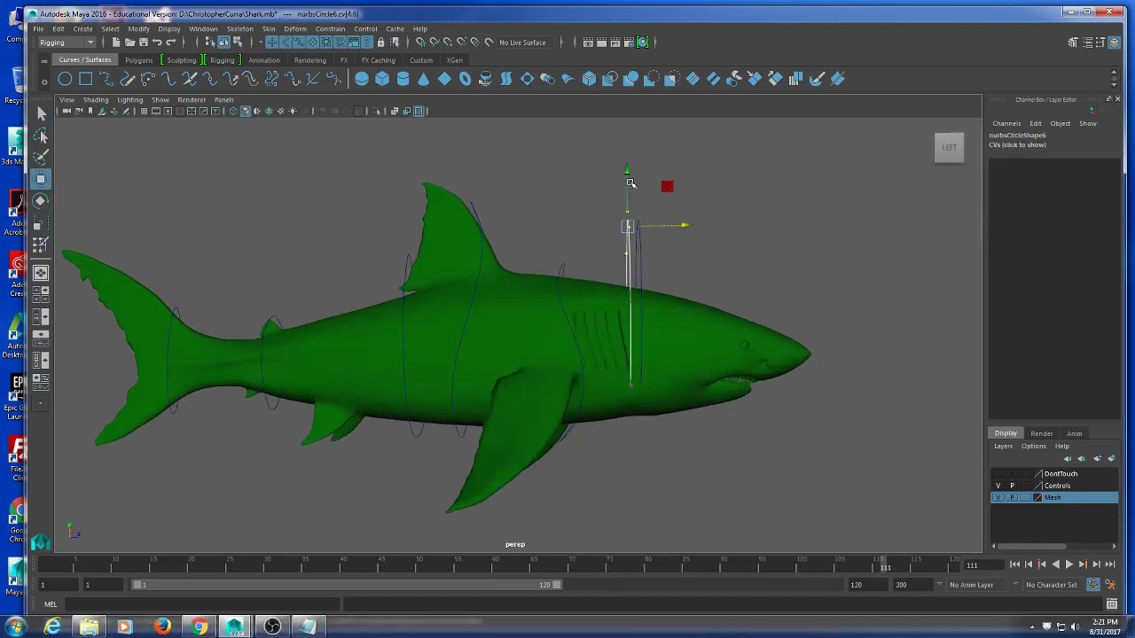
pyautogui.moveTo(626, 172); pyautogui.dragTo(625, 248)
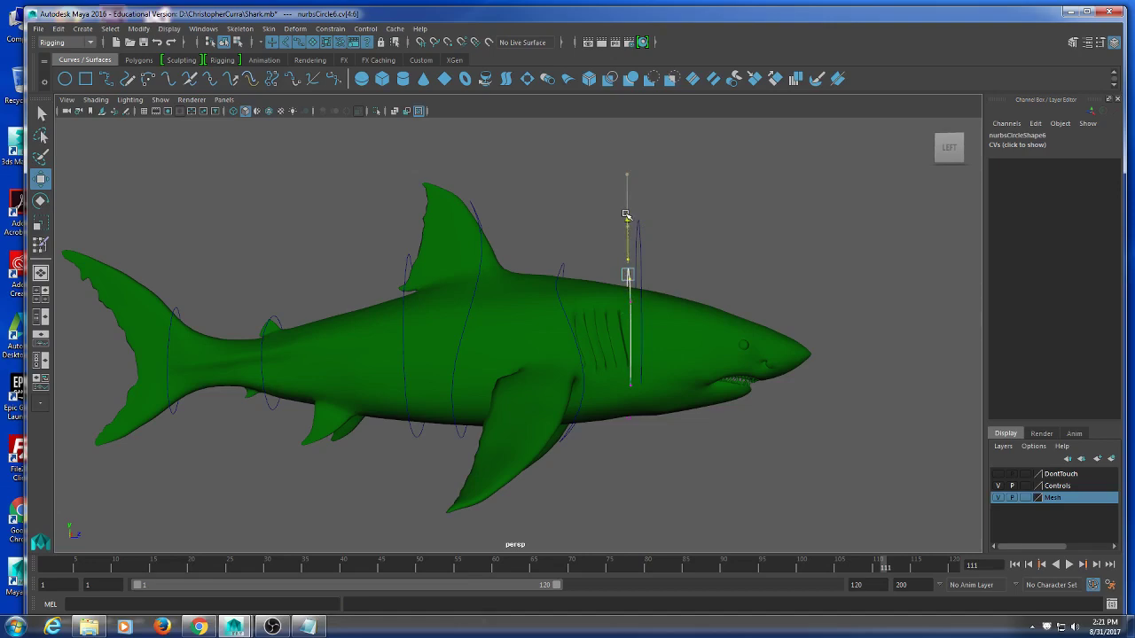
# - In wireframe, move the same circle's lower control vertices down beneath the belly and return to shaded display
pyautogui.keyDown('alt'); pyautogui.moveTo(642, 318); pyautogui.dragTo(657, 353); pyautogui.keyUp('alt')
pyautogui.press('4')
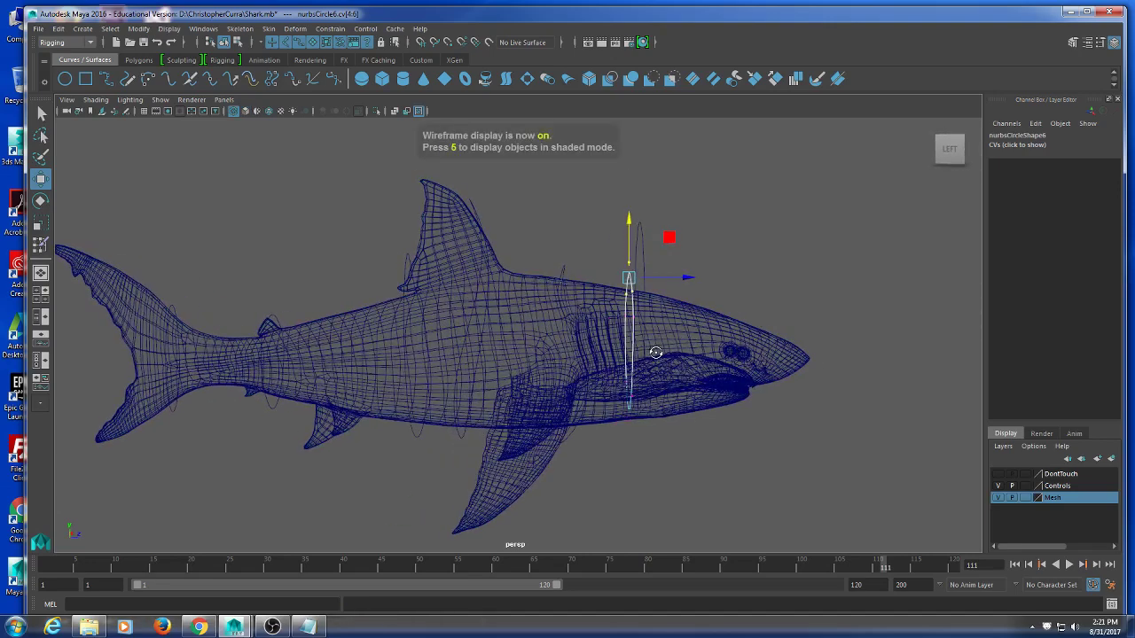
pyautogui.moveTo(653, 312); pyautogui.dragTo(618, 396)
pyautogui.moveTo(633, 311); pyautogui.dragTo(630, 344)
pyautogui.press('5')
# - From the front, scale the circle's lower, middle and upper side control vertices inward in X to hug the body
pyautogui.moveTo(709, 376)
pyautogui.keyDown('alt'); pyautogui.mouseDown()
pyautogui.moveTo(577, 393)
pyautogui.moveTo(543, 441)
pyautogui.moveTo(557, 440)
pyautogui.mouseUp(); pyautogui.keyUp('alt')
pyautogui.press('e')
pyautogui.press('r')
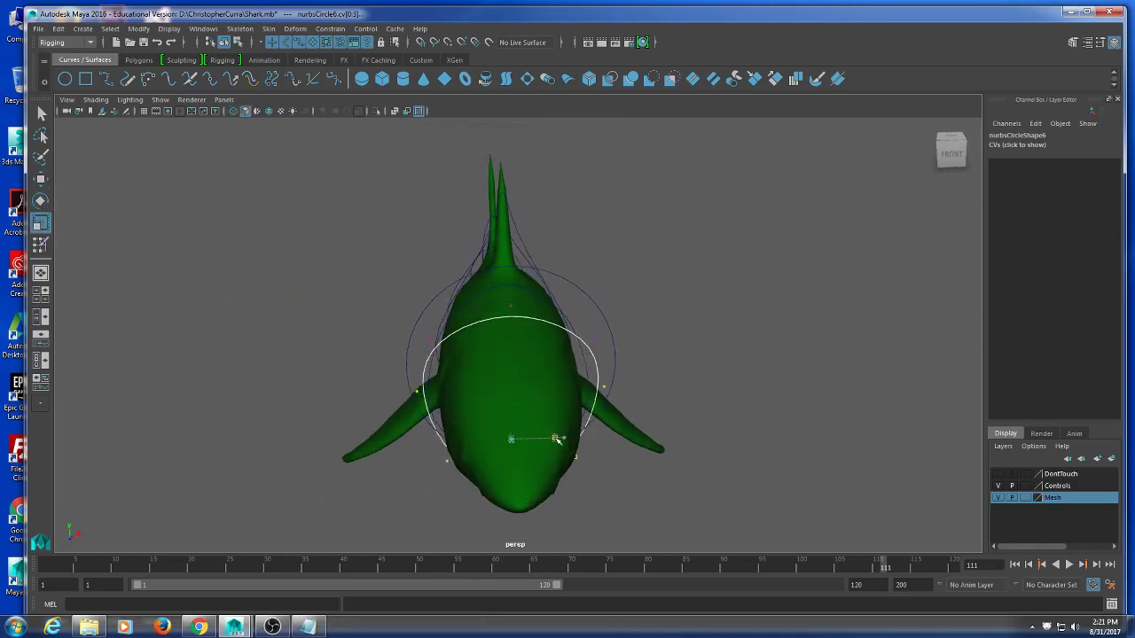
pyautogui.click(422, 386)
pyautogui.keyDown('shift'); pyautogui.click(592, 397); pyautogui.keyUp('shift')
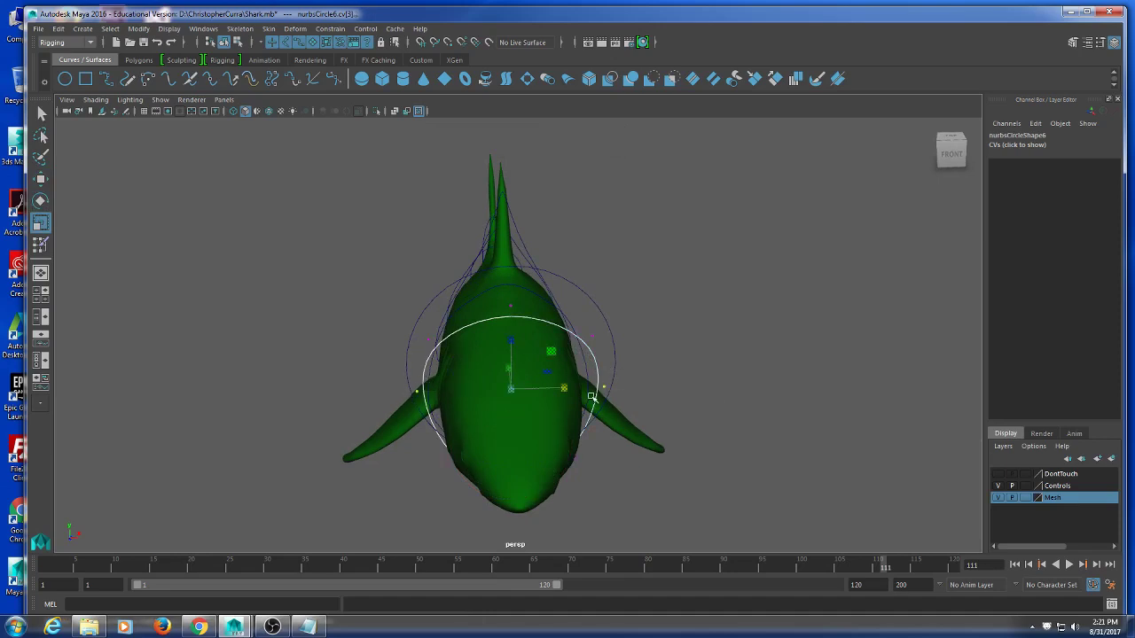
pyautogui.moveTo(569, 387); pyautogui.dragTo(550, 390)
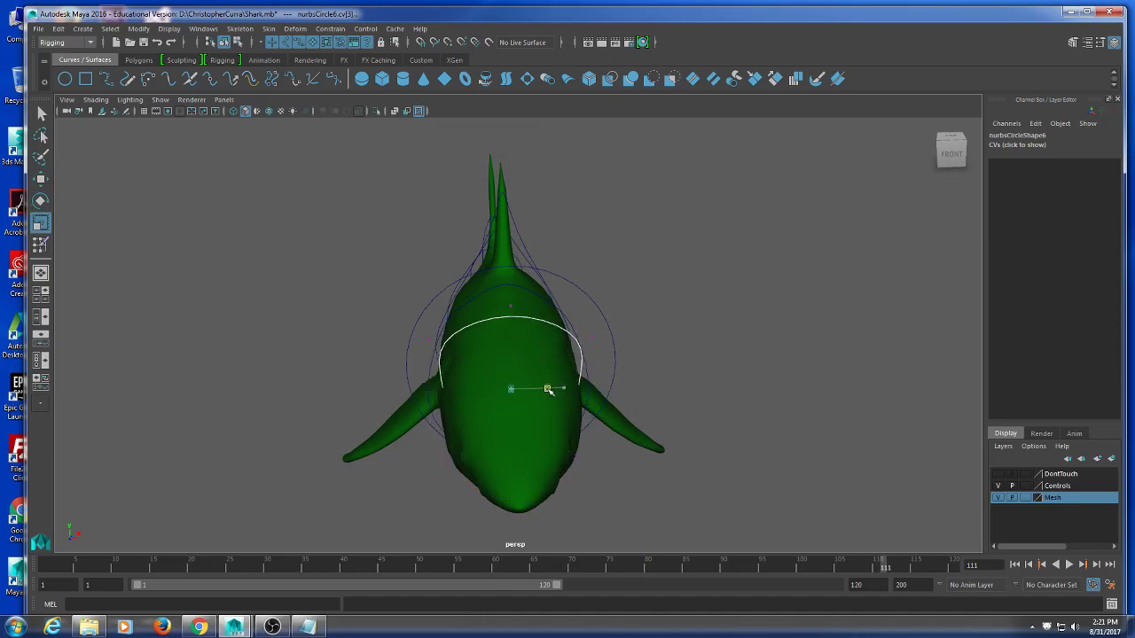
pyautogui.click(593, 336)
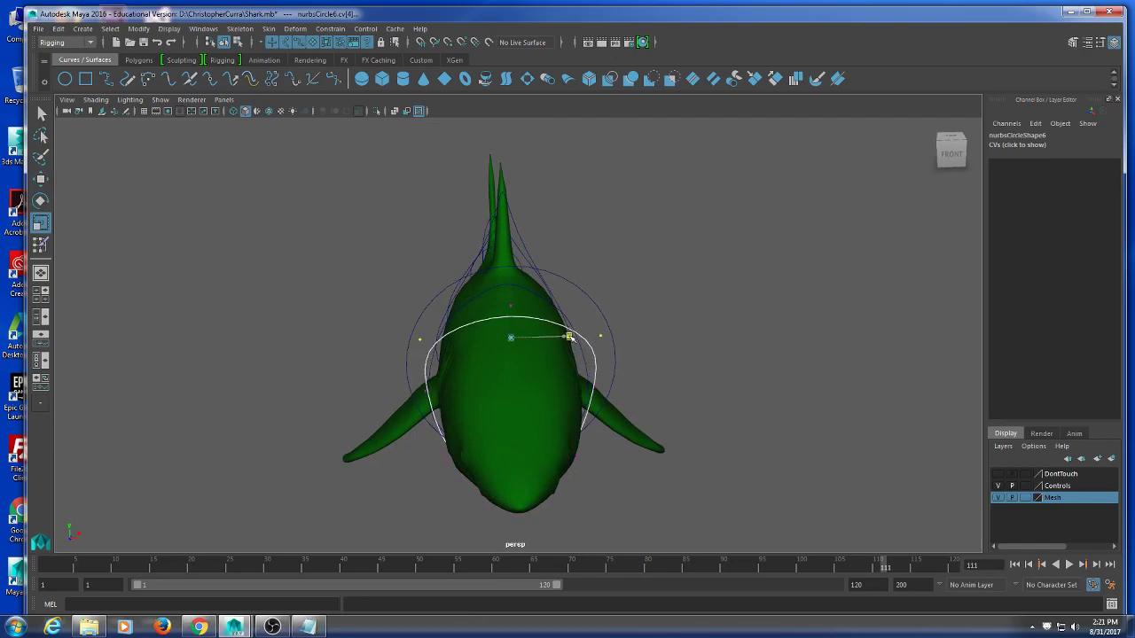
# - Select the upper five control vertices of the foremost head circle and lower them toward the top of the head
pyautogui.keyDown('alt'); pyautogui.moveTo(545, 346); pyautogui.dragTo(626, 270); pyautogui.keyUp('alt')
pyautogui.click(437, 299)
pyautogui.moveTo(621, 264); pyautogui.dragTo(608, 224, button='right')
pyautogui.moveTo(578, 197); pyautogui.dragTo(637, 314)
pyautogui.keyDown('alt'); pyautogui.moveTo(636, 314); pyautogui.dragTo(654, 316); pyautogui.keyUp('alt')
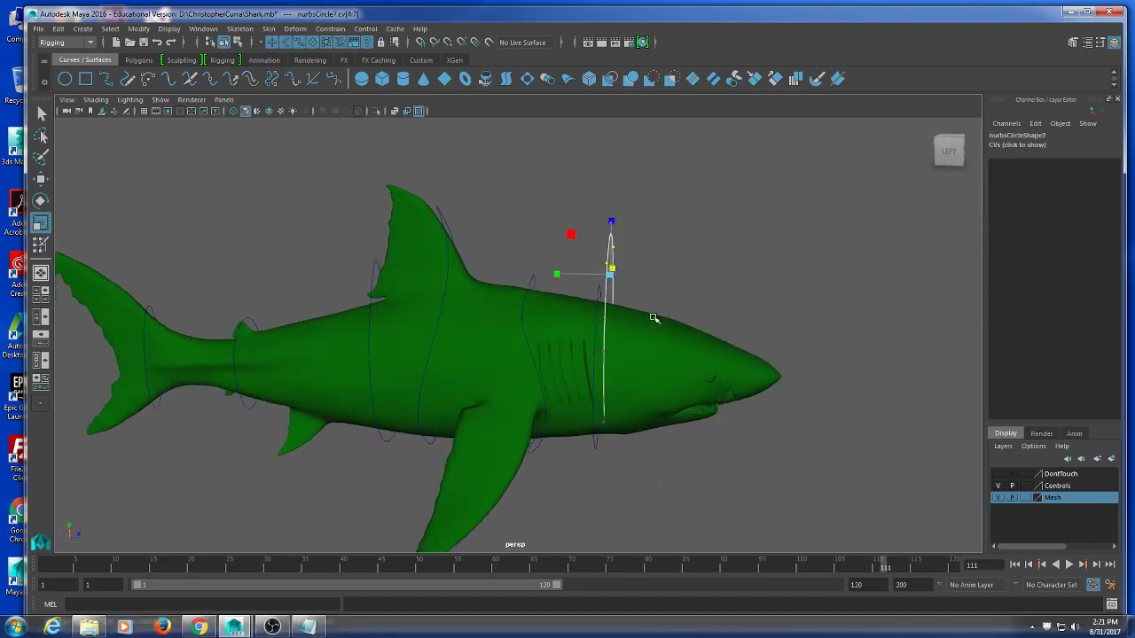
pyautogui.press('w')
pyautogui.moveTo(612, 222); pyautogui.dragTo(624, 314)
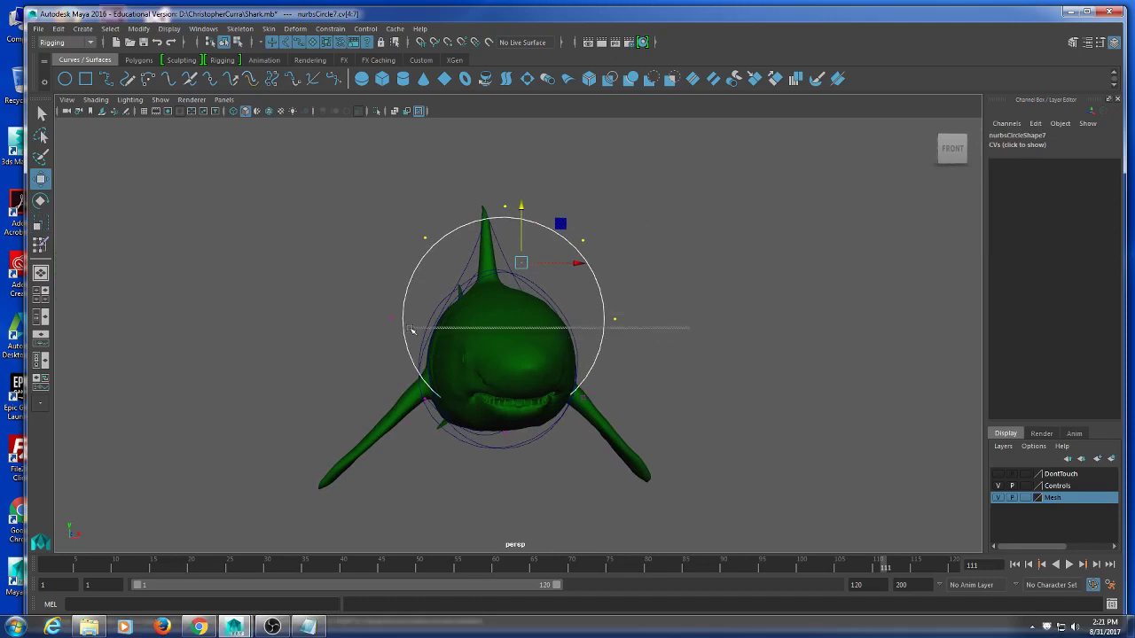
pyautogui.moveTo(410, 329); pyautogui.dragTo(372, 226)
pyautogui.moveTo(503, 210); pyautogui.dragTo(502, 271)
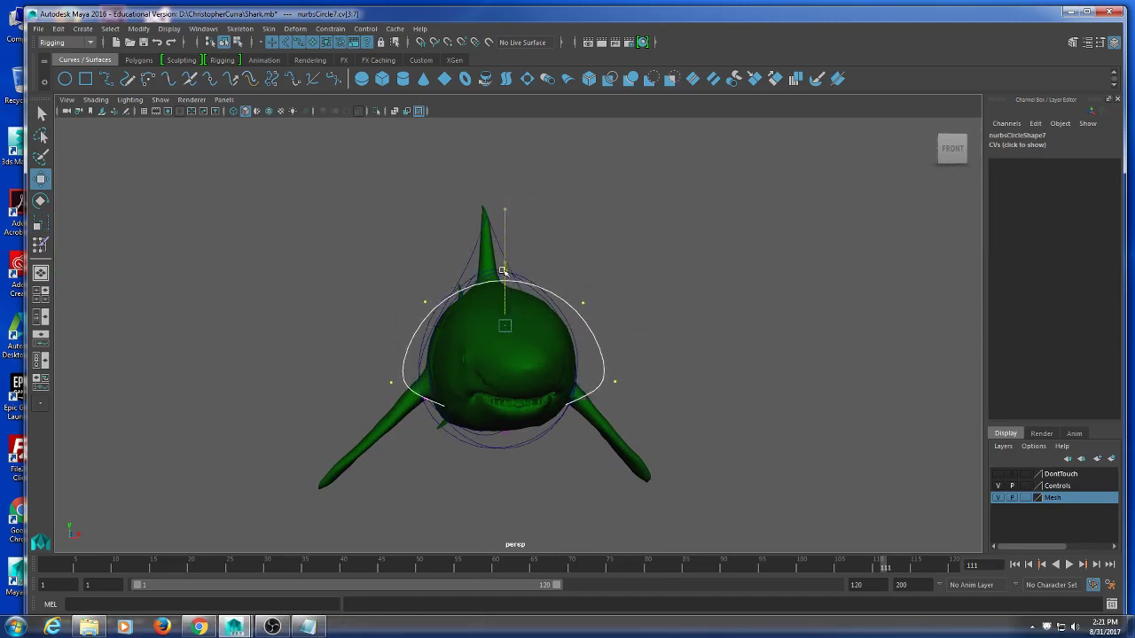
# - Scale the head circle's upper five control vertices inward in X and adjust its lower vertices to the head's width
pyautogui.moveTo(554, 326); pyautogui.dragTo(545, 324)
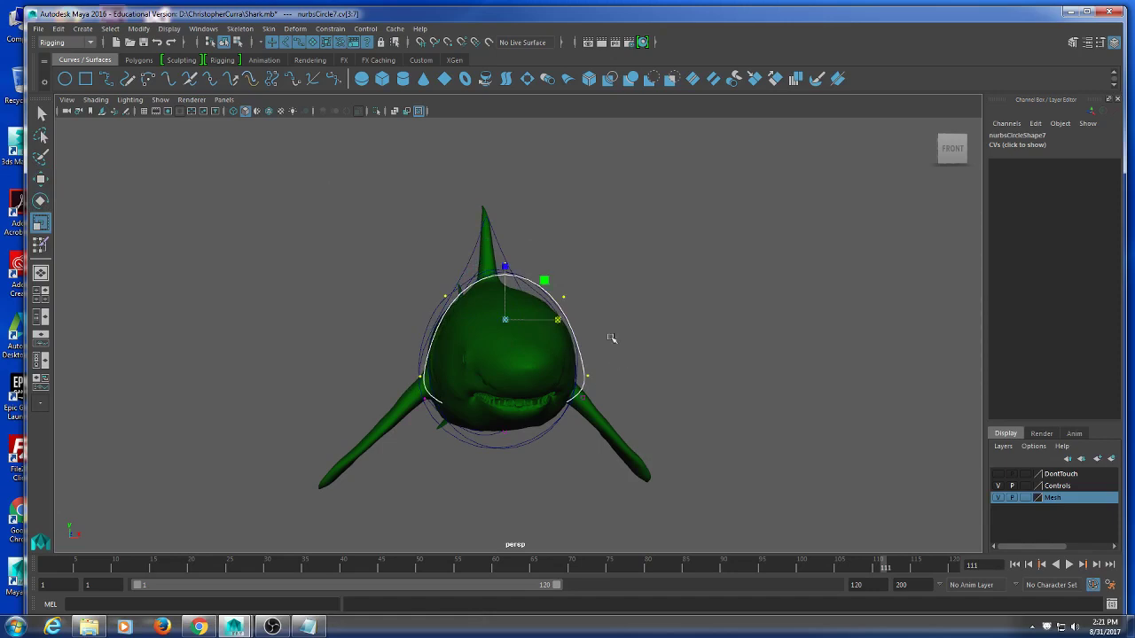
pyautogui.keyDown('shift'); pyautogui.moveTo(629, 242); pyautogui.dragTo(331, 344); pyautogui.keyUp('shift')
pyautogui.moveTo(558, 377); pyautogui.dragTo(665, 479)
# - Check the head circle in wireframe and move its three bottom control vertices down below the jaw
pyautogui.press('4')
pyautogui.keyDown('alt'); pyautogui.moveTo(584, 384); pyautogui.dragTo(589, 406); pyautogui.keyUp('alt')
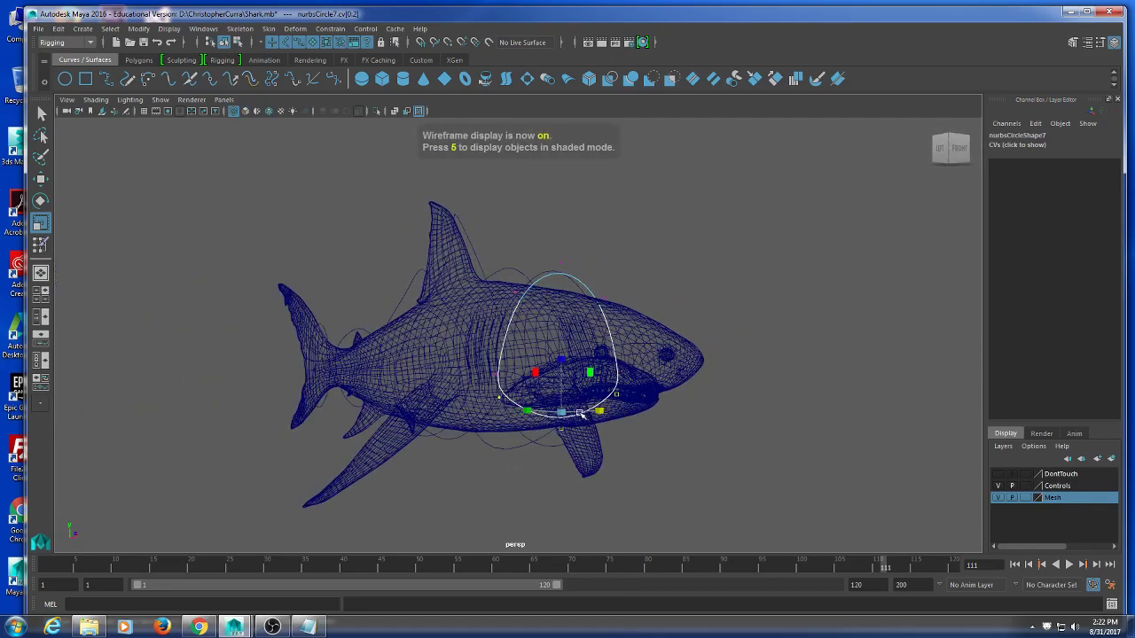
pyautogui.press('5')
pyautogui.press('w')
pyautogui.moveTo(551, 361)
pyautogui.mouseDown()
pyautogui.moveTo(553, 439)
pyautogui.moveTo(553, 378)
pyautogui.mouseUp()
# - In side view, move the head circle's three top control vertices and its bottom control vertex forward
pyautogui.keyDown('alt'); pyautogui.moveTo(585, 401); pyautogui.dragTo(363, 426); pyautogui.keyUp('alt')
pyautogui.moveTo(397, 252); pyautogui.dragTo(391, 289)
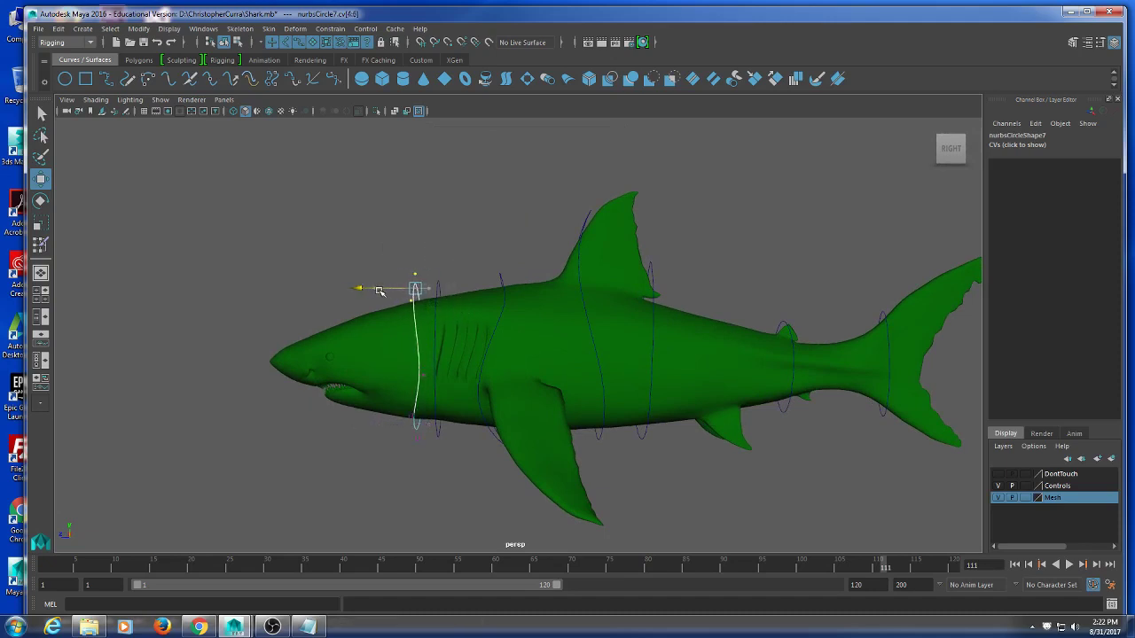
pyautogui.moveTo(450, 214); pyautogui.dragTo(391, 338)
pyautogui.click(349, 279)
pyautogui.hotkey('ctrl', 'z')
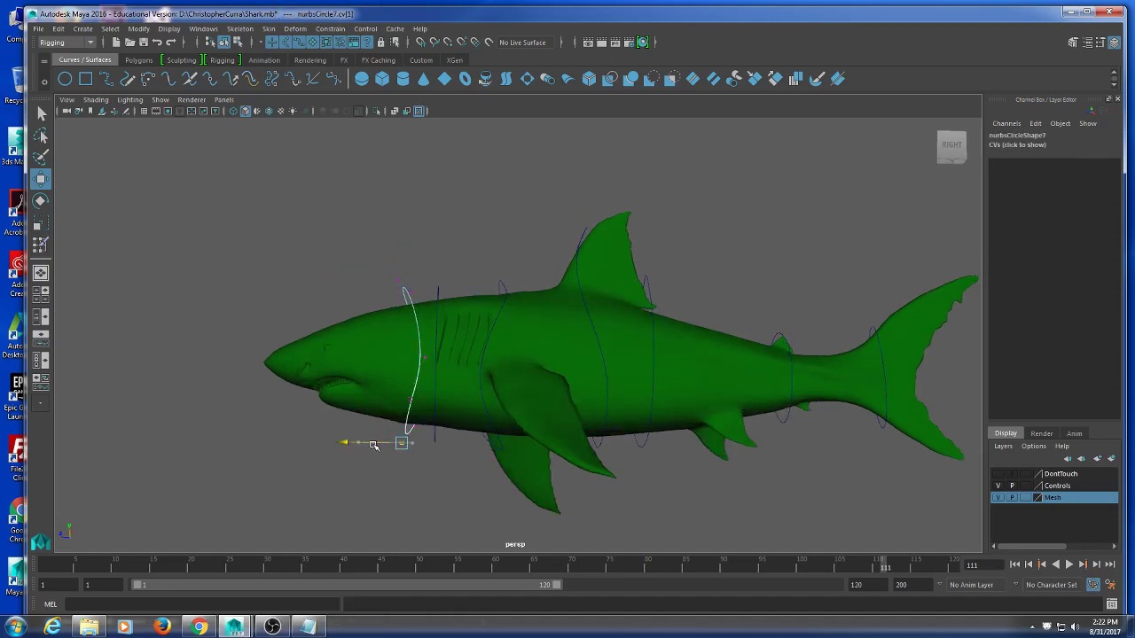
pyautogui.keyDown('alt'); pyautogui.moveTo(366, 445); pyautogui.dragTo(631, 478); pyautogui.keyUp('alt')
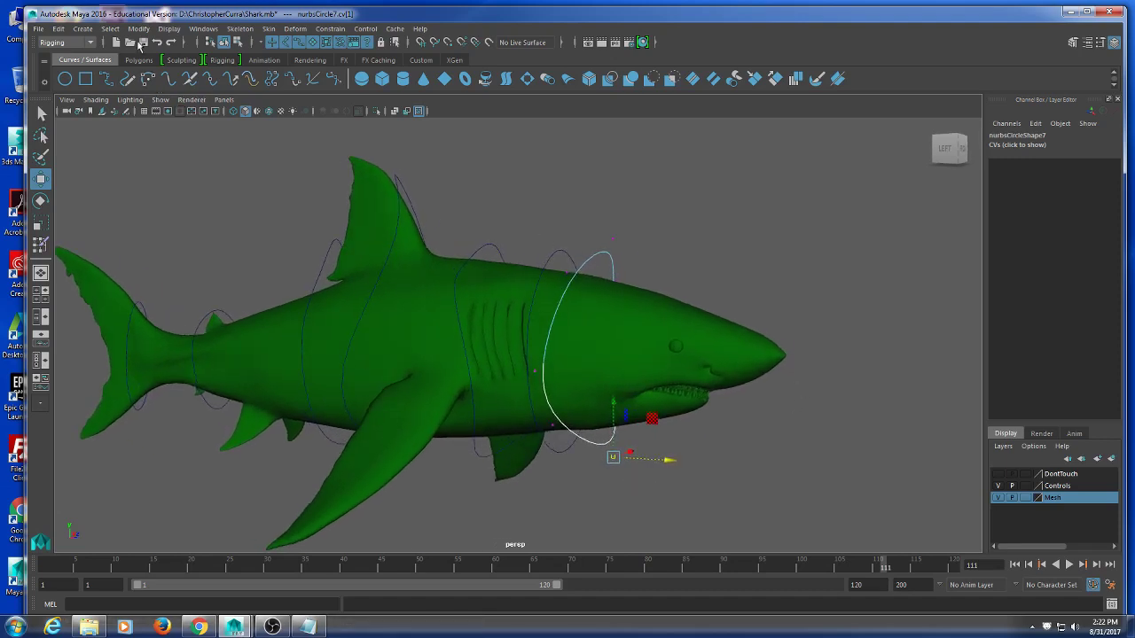
# - Deselect everything and examine from several angles how the control circles fit around the shark's body
pyautogui.click(237, 46)
pyautogui.click(507, 203)
pyautogui.keyDown('alt'); pyautogui.moveTo(507, 203); pyautogui.dragTo(497, 250, button='right'); pyautogui.keyUp('alt')
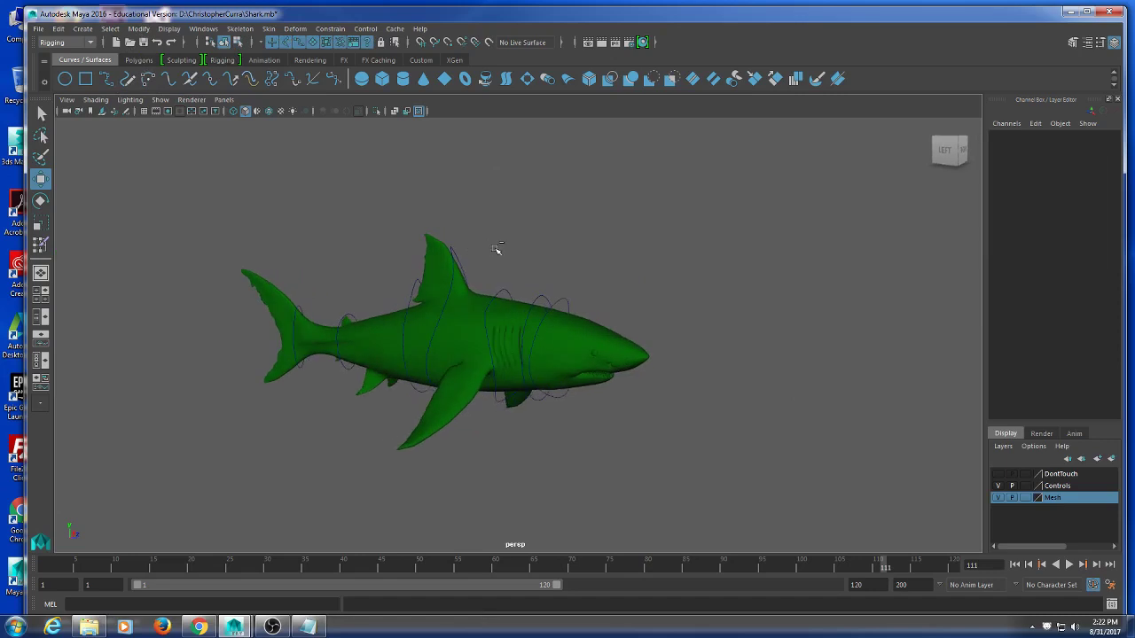
pyautogui.keyDown('alt'); pyautogui.moveTo(476, 248); pyautogui.dragTo(609, 381); pyautogui.keyUp('alt')
pyautogui.keyDown('alt'); pyautogui.moveTo(608, 380); pyautogui.dragTo(433, 404, button='right'); pyautogui.keyUp('alt')
pyautogui.keyDown('alt'); pyautogui.moveTo(432, 404); pyautogui.dragTo(409, 416); pyautogui.keyUp('alt')
pyautogui.scroll(3, 413, 418)
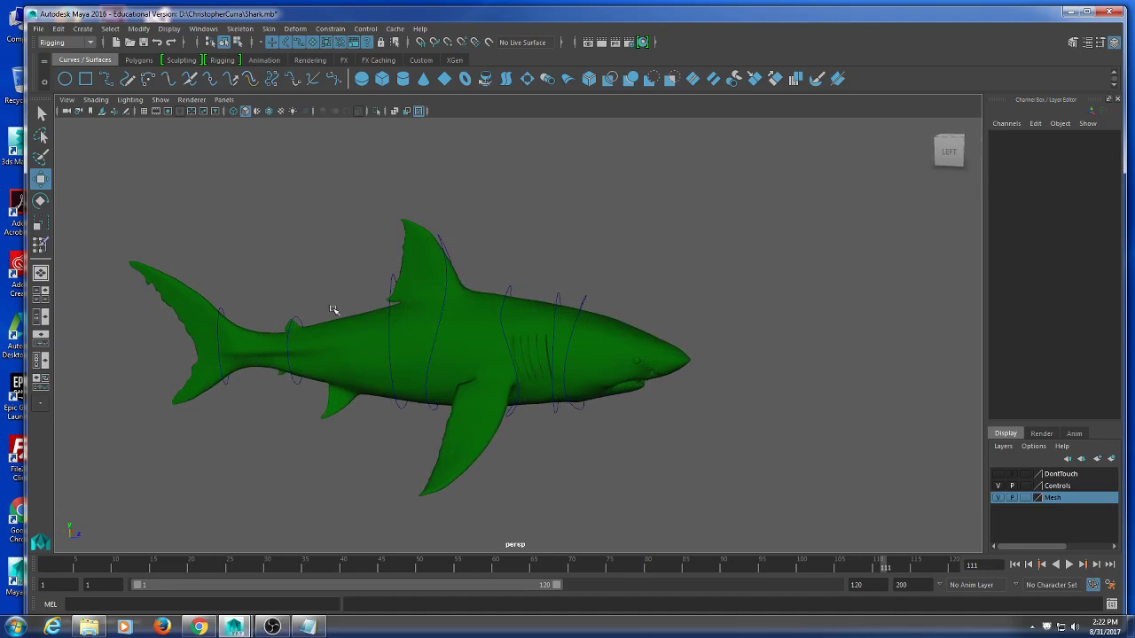
pyautogui.scroll(3, 658, 406)
pyautogui.moveTo(613, 393)
pyautogui.keyDown('alt'); pyautogui.mouseDown()
pyautogui.moveTo(529, 337)
pyautogui.moveTo(470, 363)
pyautogui.mouseUp(); pyautogui.keyUp('alt')
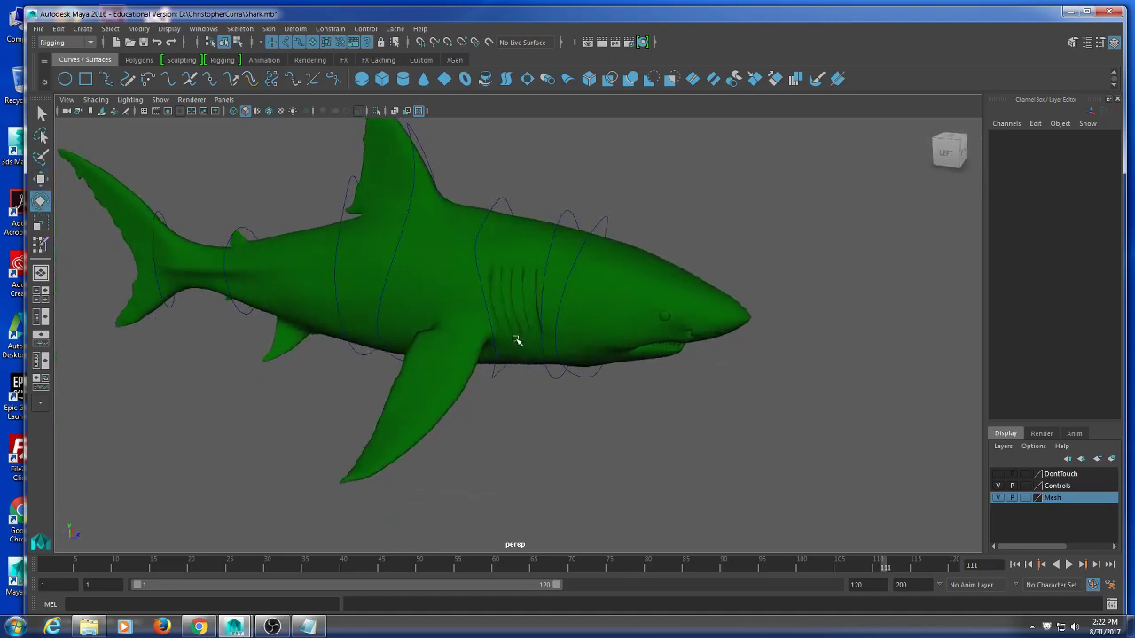
# - Show the DontTouch layer and inspect the head and jaw joints in wireframe before returning to shaded display
pyautogui.press('4')
pyautogui.scroll(5, 457, 358)
pyautogui.click(998, 475)
pyautogui.scroll(2, 510, 351)
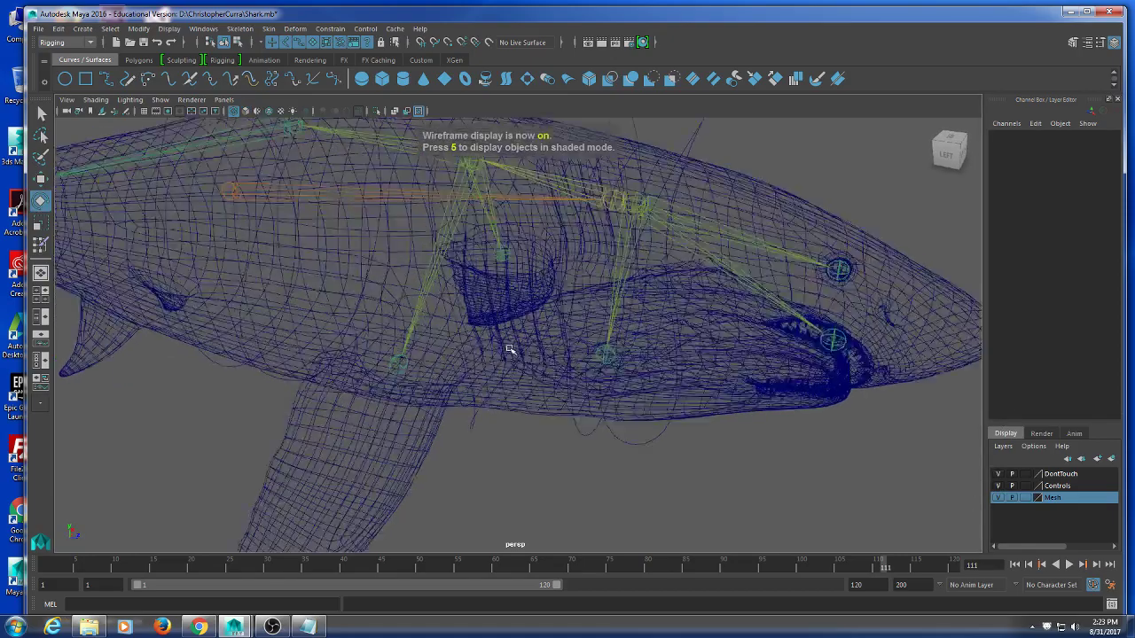
pyautogui.scroll(-4, 532, 354)
pyautogui.moveTo(562, 360)
pyautogui.keyDown('alt'); pyautogui.mouseDown()
pyautogui.moveTo(557, 323)
pyautogui.moveTo(625, 381)
pyautogui.mouseUp(); pyautogui.keyUp('alt')
pyautogui.press('5')
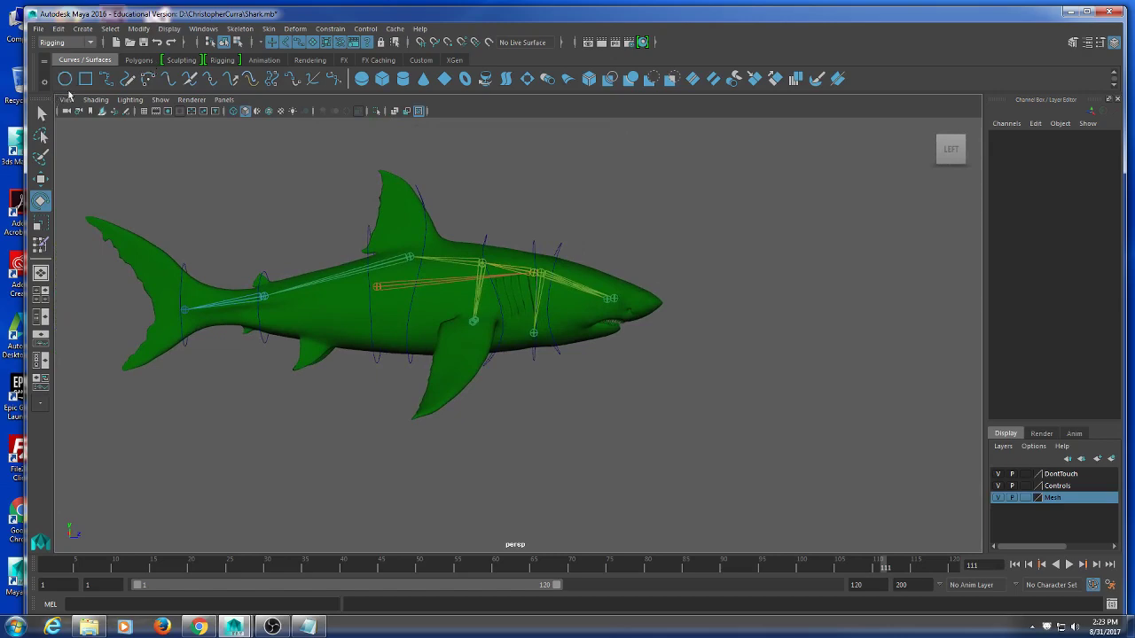
# - Create a new NURBS circle and switch the viewport to wireframe to see it inside the body
pyautogui.click(372, 324)
pyautogui.keyDown('alt'); pyautogui.moveTo(472, 323); pyautogui.dragTo(485, 318); pyautogui.keyUp('alt')
pyautogui.keyDown('alt'); pyautogui.moveTo(485, 318); pyautogui.dragTo(492, 346, button='right'); pyautogui.keyUp('alt')
pyautogui.press('4')
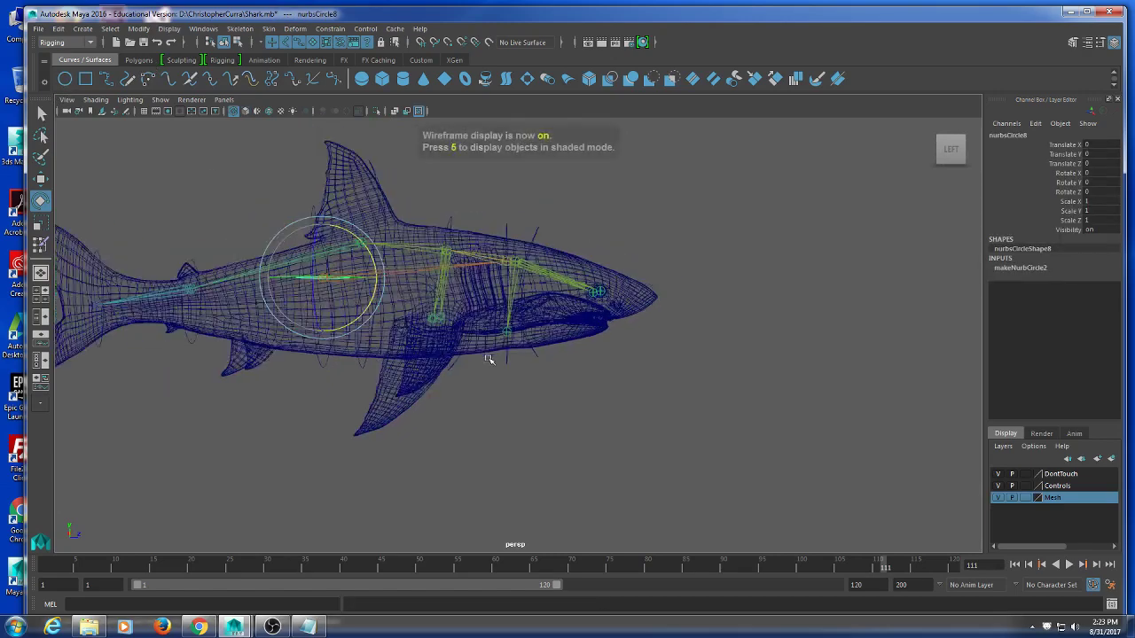
pyautogui.keyDown('alt'); pyautogui.moveTo(490, 355); pyautogui.dragTo(484, 353); pyautogui.keyUp('alt')
pyautogui.moveTo(345, 245); pyautogui.dragTo(346, 312)
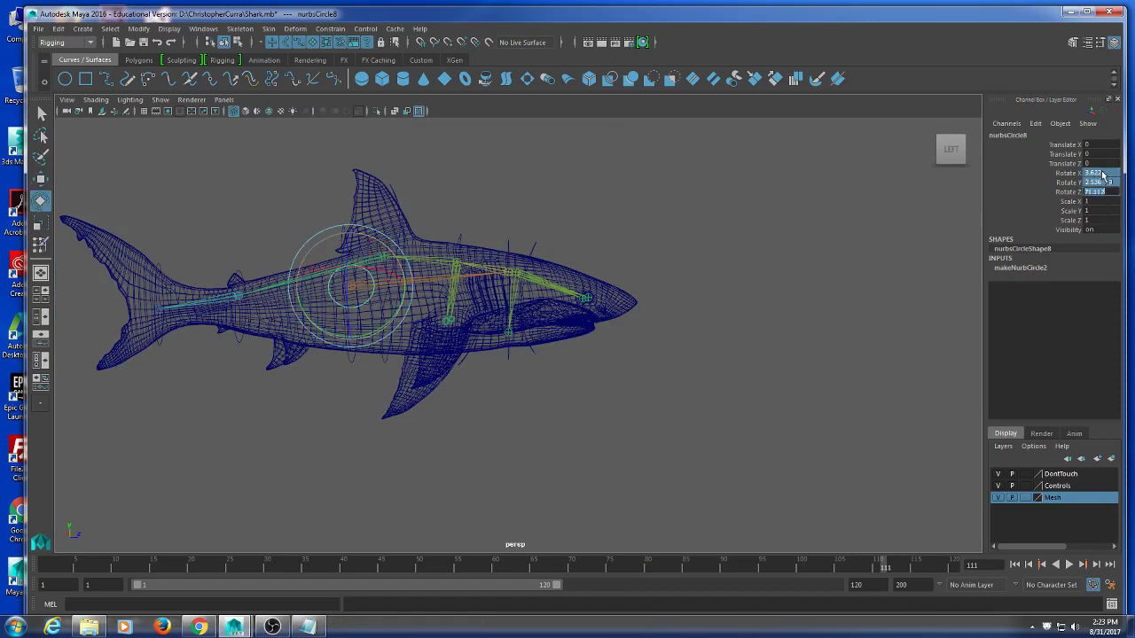
pyautogui.write('0')
pyautogui.press('Return')
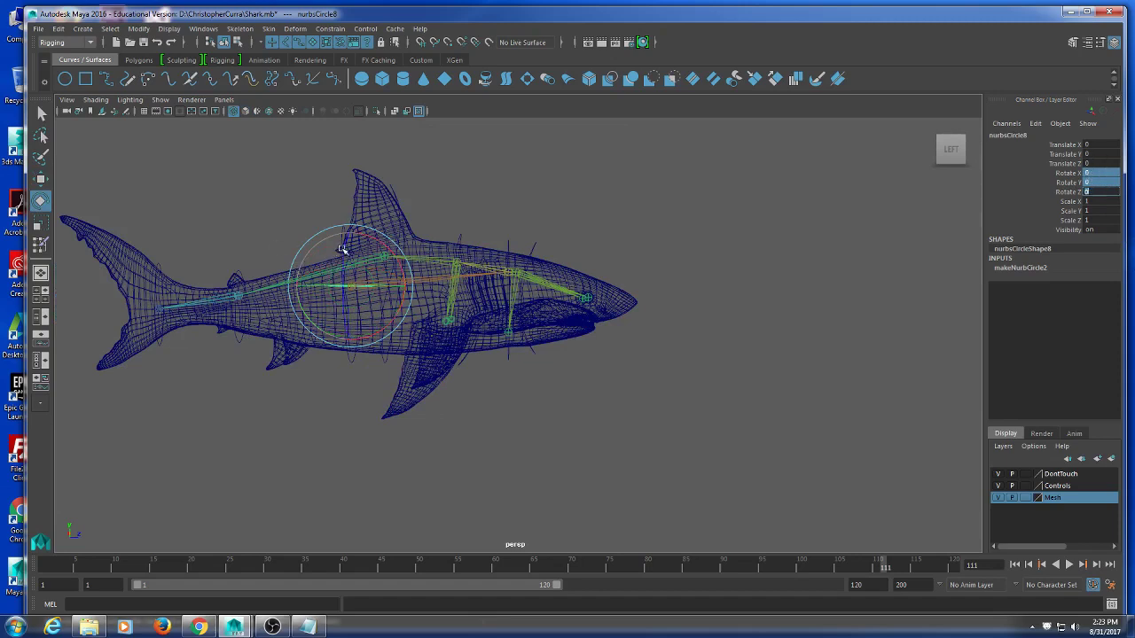
pyautogui.moveTo(343, 249); pyautogui.dragTo(344, 327)
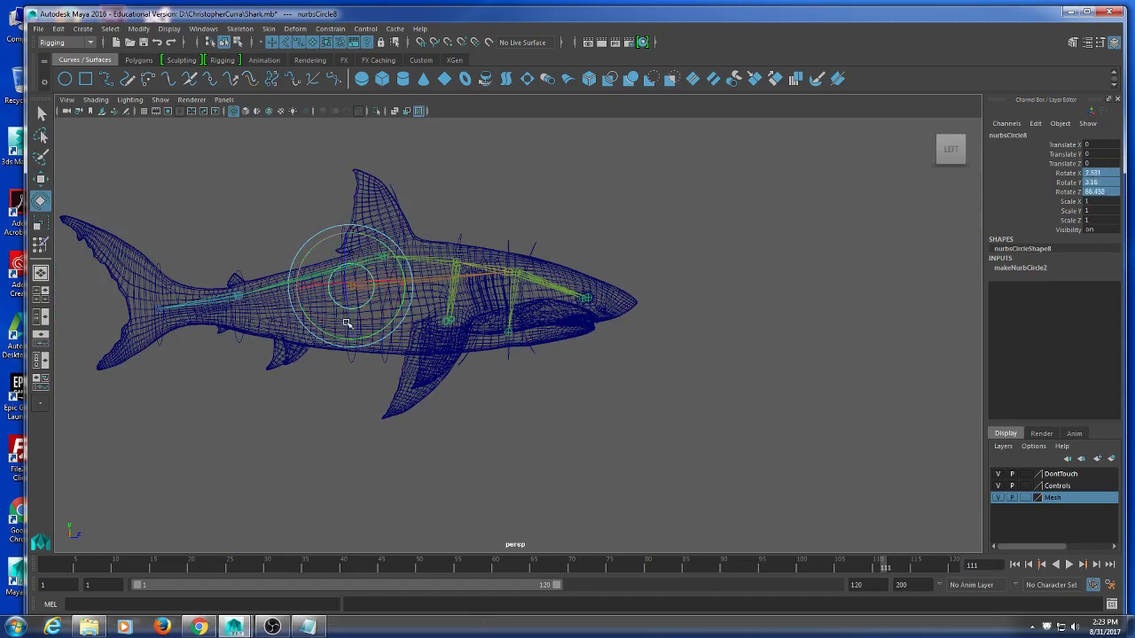
pyautogui.hotkey('ctrl', 'z')
# - Rotate the new circle to 90 degrees in Z so it stands upright facing the shark's side
pyautogui.moveTo(353, 241); pyautogui.dragTo(348, 306)
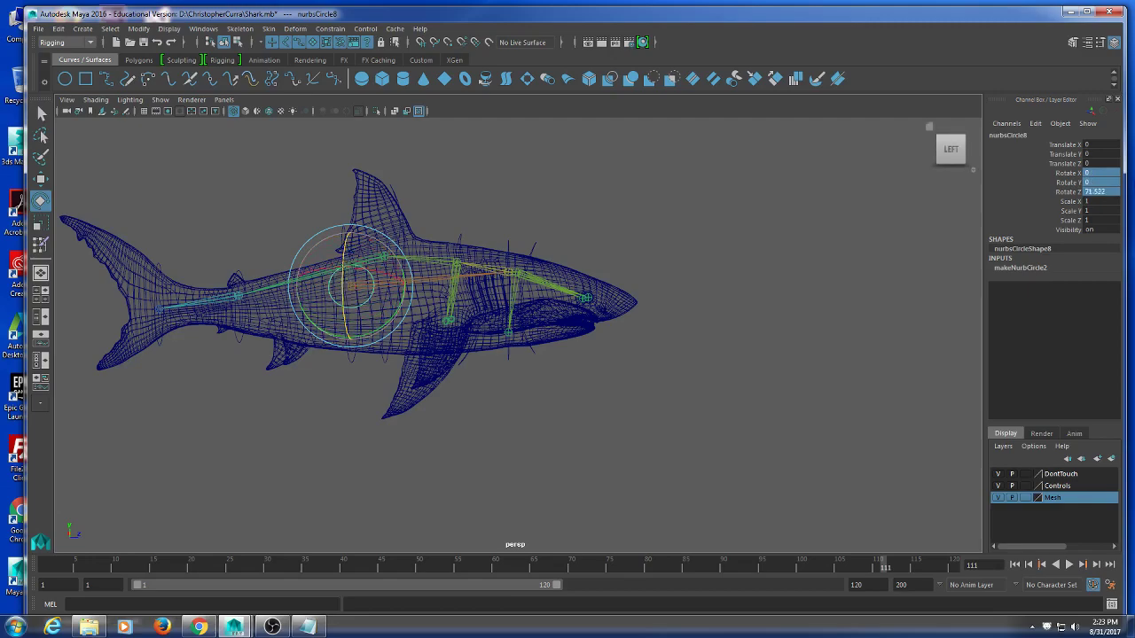
pyautogui.doubleClick(1093, 192)
pyautogui.press('Return')
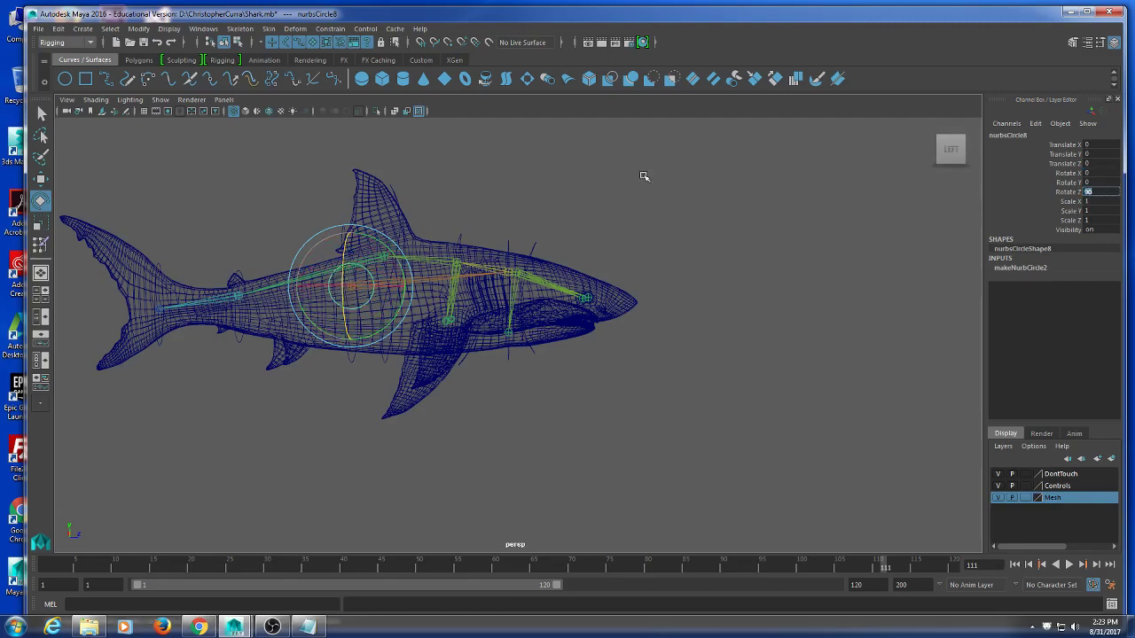
# - Snap the new circle onto the lower jaw joint with the Mesh layer temporarily hidden, and restore shaded display
pyautogui.keyDown('alt'); pyautogui.moveTo(476, 278); pyautogui.dragTo(456, 278, button='middle'); pyautogui.keyUp('alt')
pyautogui.press('w')
pyautogui.moveTo(333, 285); pyautogui.dragTo(499, 376)
pyautogui.scroll(6, 499, 376)
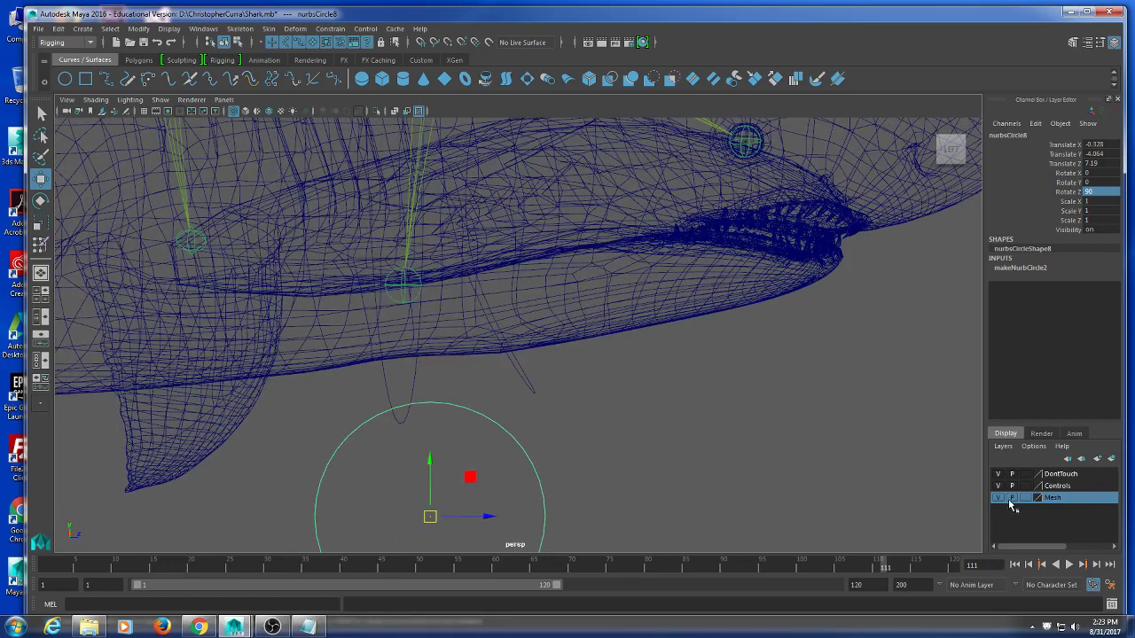
pyautogui.click(998, 499)
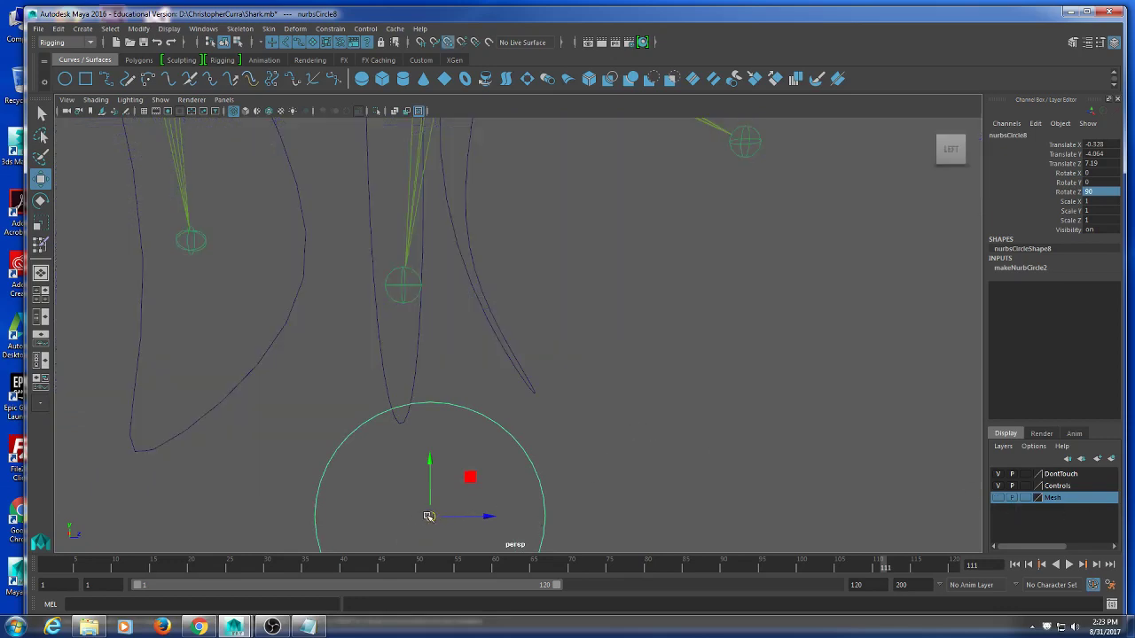
pyautogui.moveTo(428, 516); pyautogui.dragTo(403, 351)
pyautogui.click(997, 500)
pyautogui.scroll(-5, 566, 398)
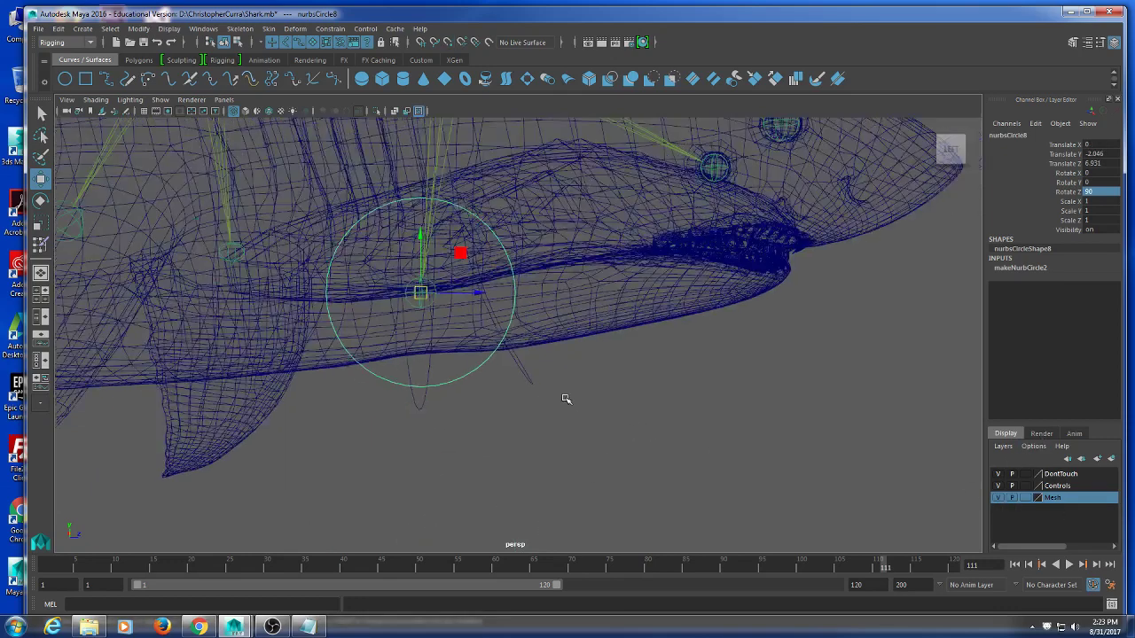
pyautogui.press('5')
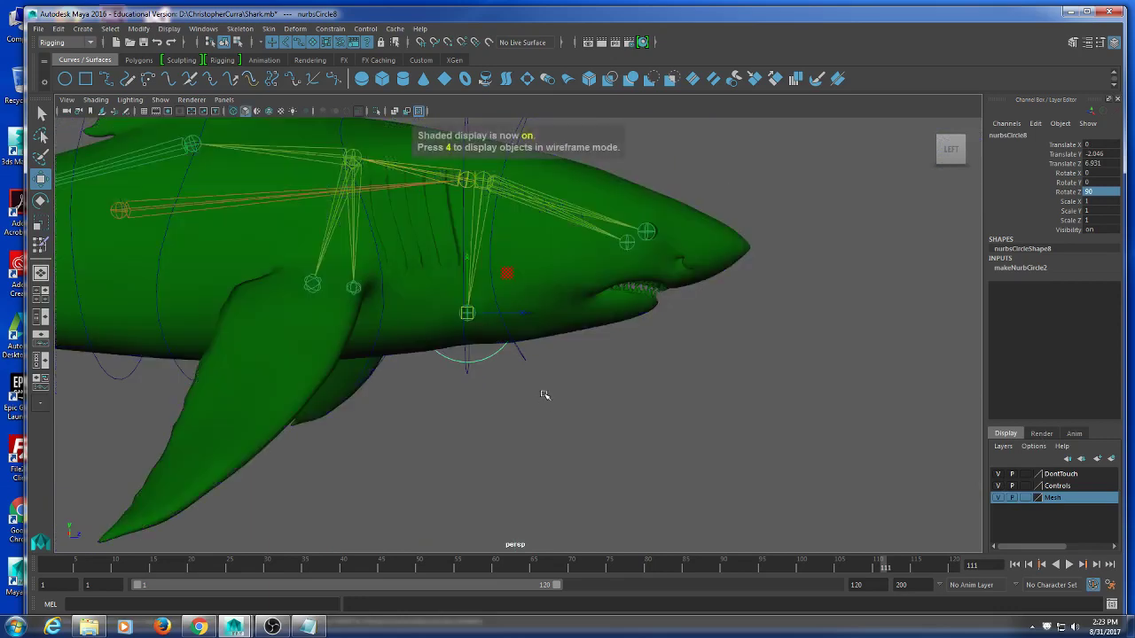
# - Set the jaw circle's Z rotation to 0 so it lies flat, with the viewport in wireframe
pyautogui.press('e')
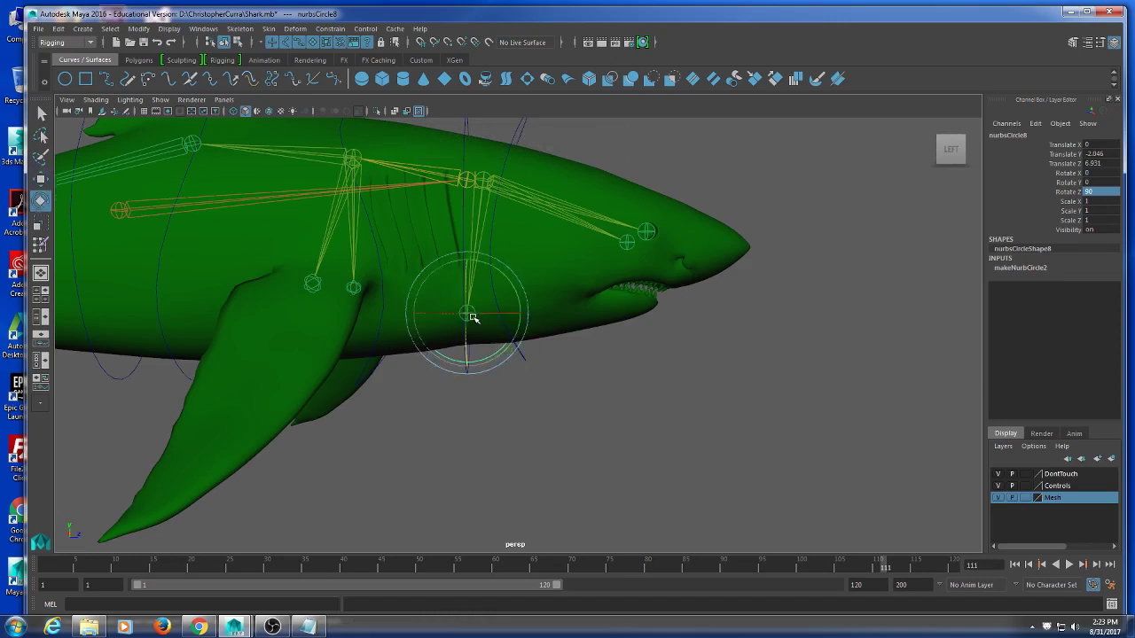
pyautogui.press('r')
pyautogui.moveTo(470, 316)
pyautogui.mouseDown()
pyautogui.moveTo(489, 284)
pyautogui.moveTo(573, 233)
pyautogui.moveTo(493, 258)
pyautogui.moveTo(441, 211)
pyautogui.moveTo(261, 276)
pyautogui.moveTo(327, 294)
pyautogui.moveTo(316, 248)
pyautogui.moveTo(384, 271)
pyautogui.moveTo(370, 291)
pyautogui.moveTo(329, 292)
pyautogui.moveTo(349, 296)
pyautogui.moveTo(413, 400)
pyautogui.moveTo(499, 384)
pyautogui.moveTo(579, 403)
pyautogui.moveTo(798, 382)
pyautogui.mouseUp()
pyautogui.press('4')
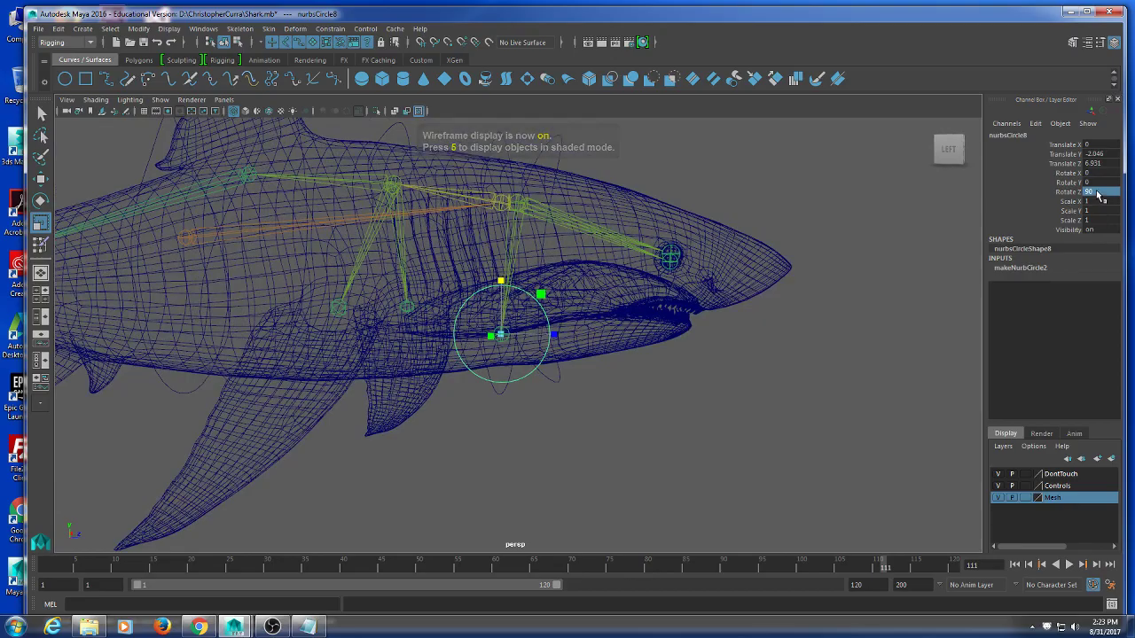
pyautogui.write('0')
pyautogui.press('Return')
# - Hide the DontTouch and Mesh layers and switch the jaw circle to control vertex editing
pyautogui.keyDown('alt'); pyautogui.moveTo(568, 292); pyautogui.dragTo(530, 358); pyautogui.keyUp('alt')
pyautogui.click(998, 473)
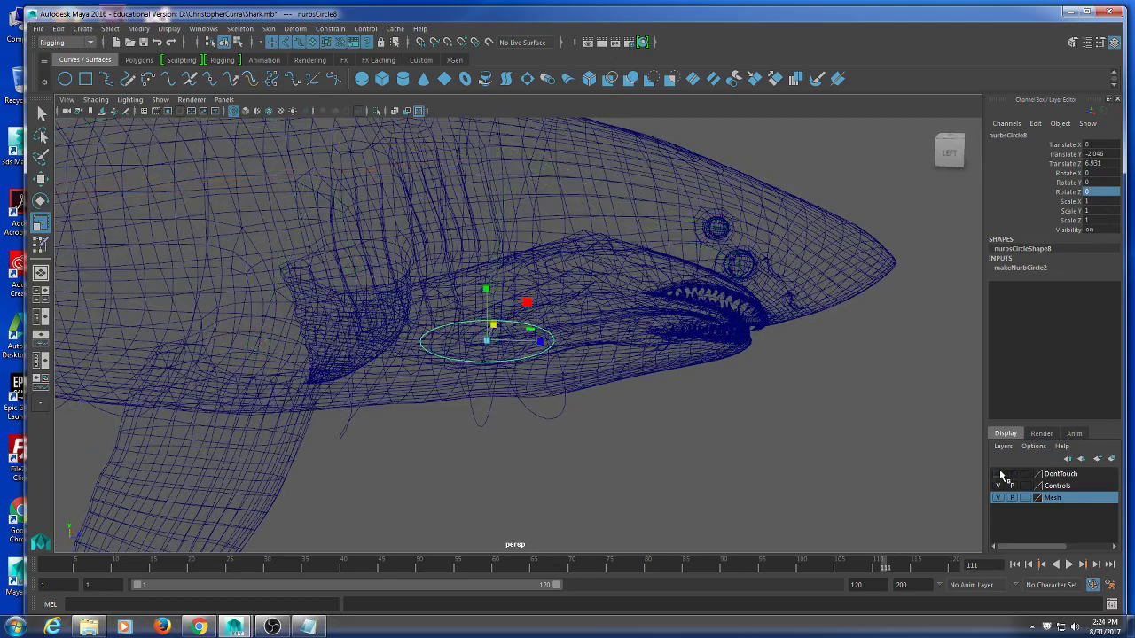
pyautogui.keyDown('alt'); pyautogui.moveTo(563, 438); pyautogui.dragTo(550, 429); pyautogui.keyUp('alt')
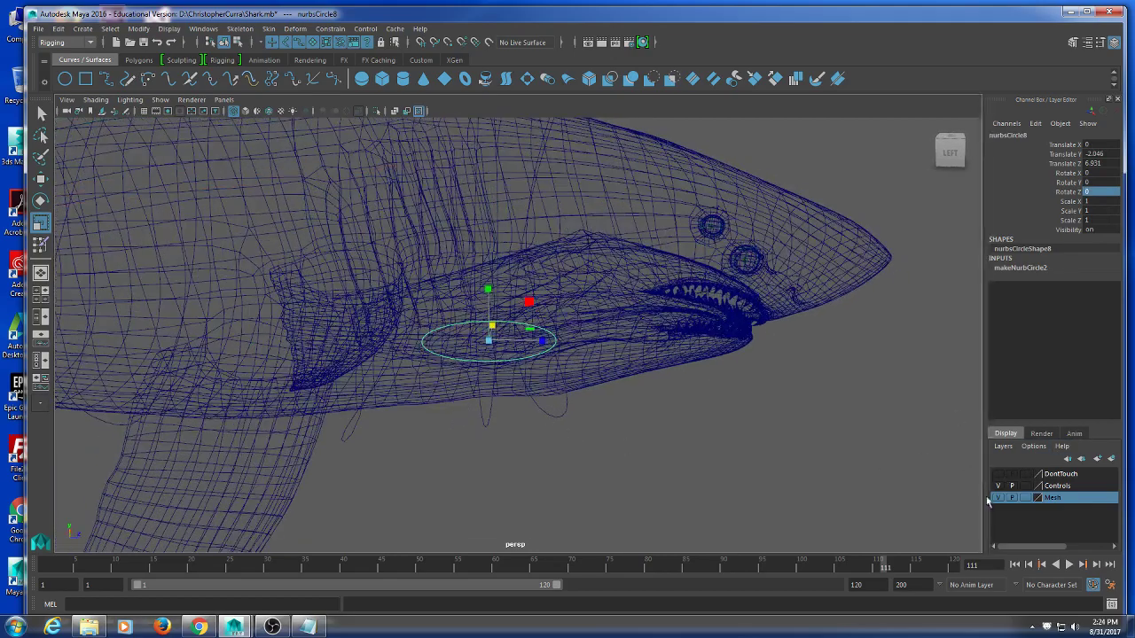
pyautogui.rightClick(514, 364)
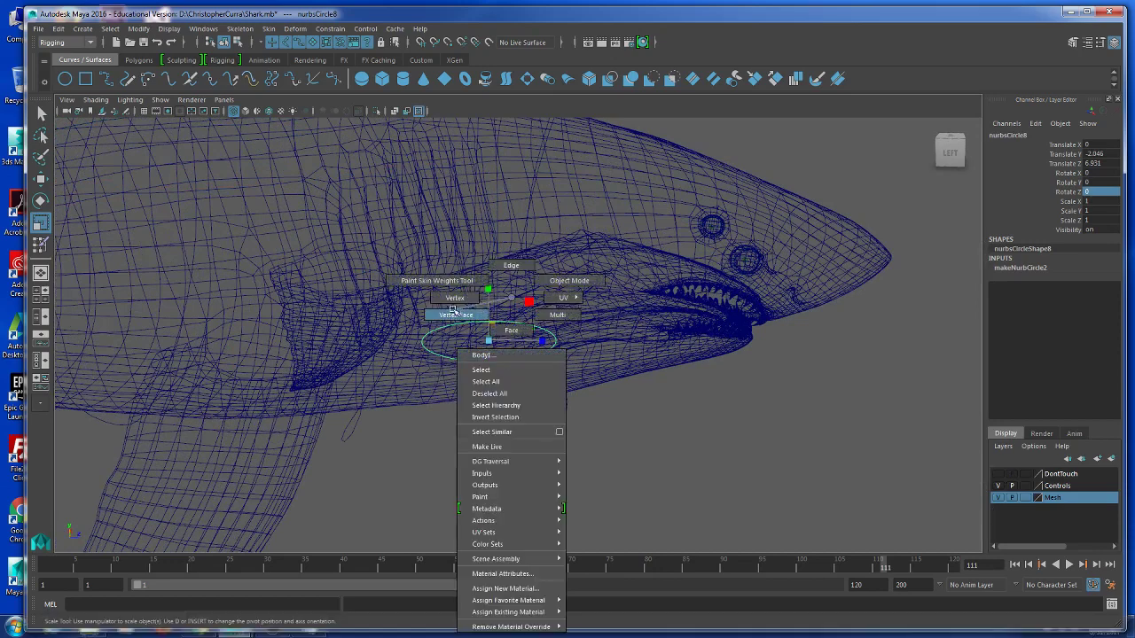
pyautogui.click(780, 454)
pyautogui.scroll(3, 489, 391)
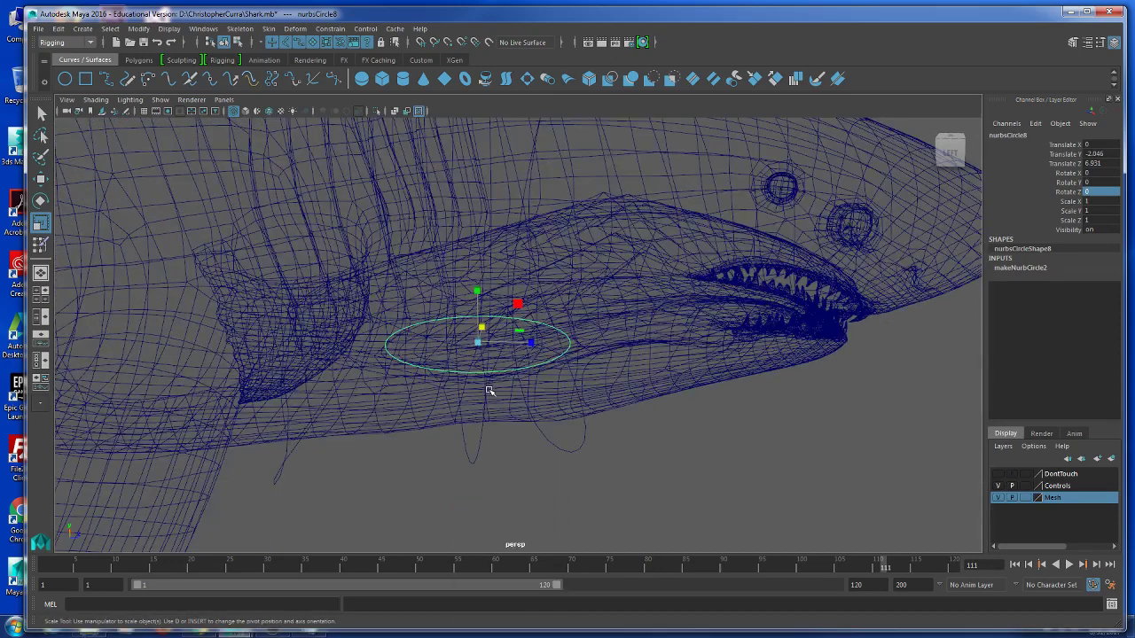
pyautogui.click(998, 499)
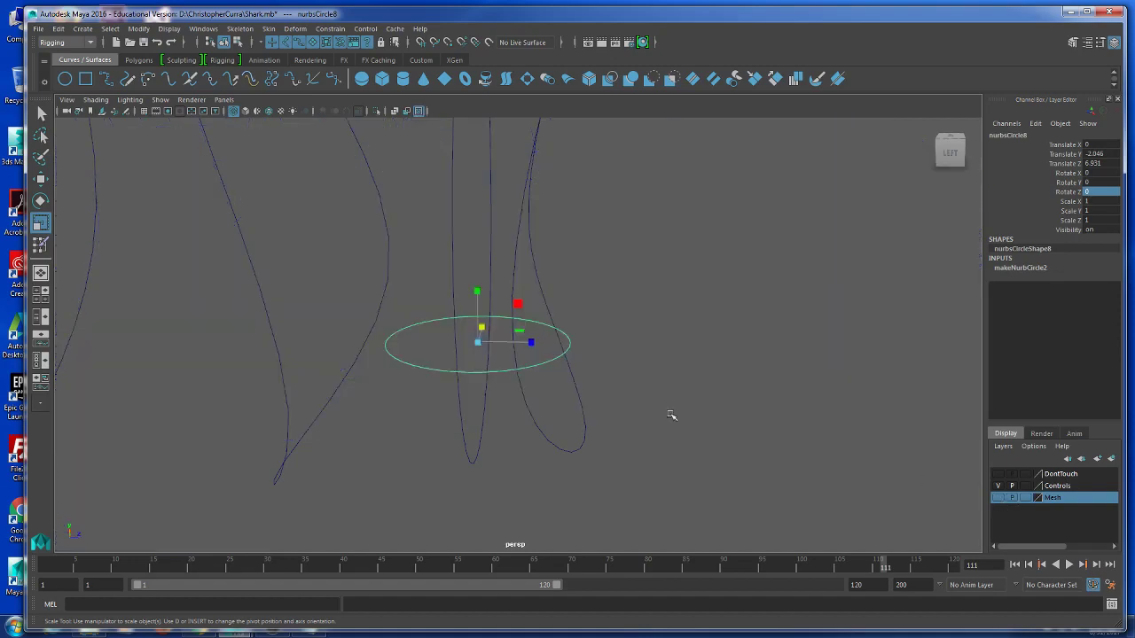
pyautogui.moveTo(535, 371); pyautogui.dragTo(482, 333, button='right')
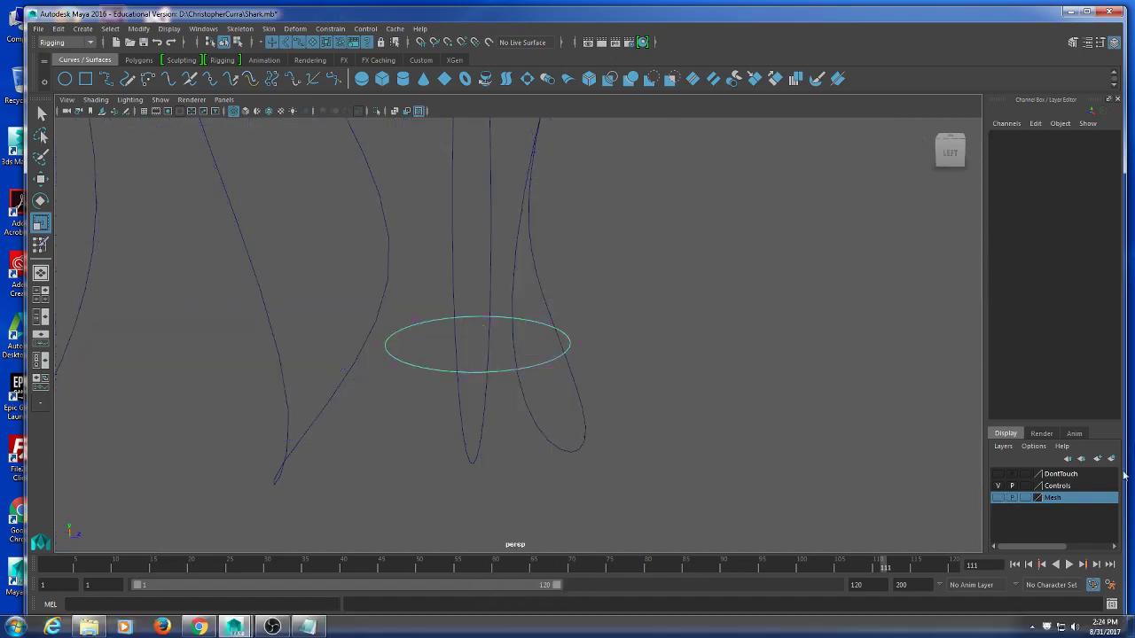
# - Show the Mesh layer again and move all of the circle's control vertices forward onto the lower jaw
pyautogui.click(999, 498)
pyautogui.moveTo(573, 396)
pyautogui.keyDown('alt'); pyautogui.mouseDown()
pyautogui.moveTo(555, 380)
pyautogui.moveTo(565, 380)
pyautogui.mouseUp(); pyautogui.keyUp('alt')
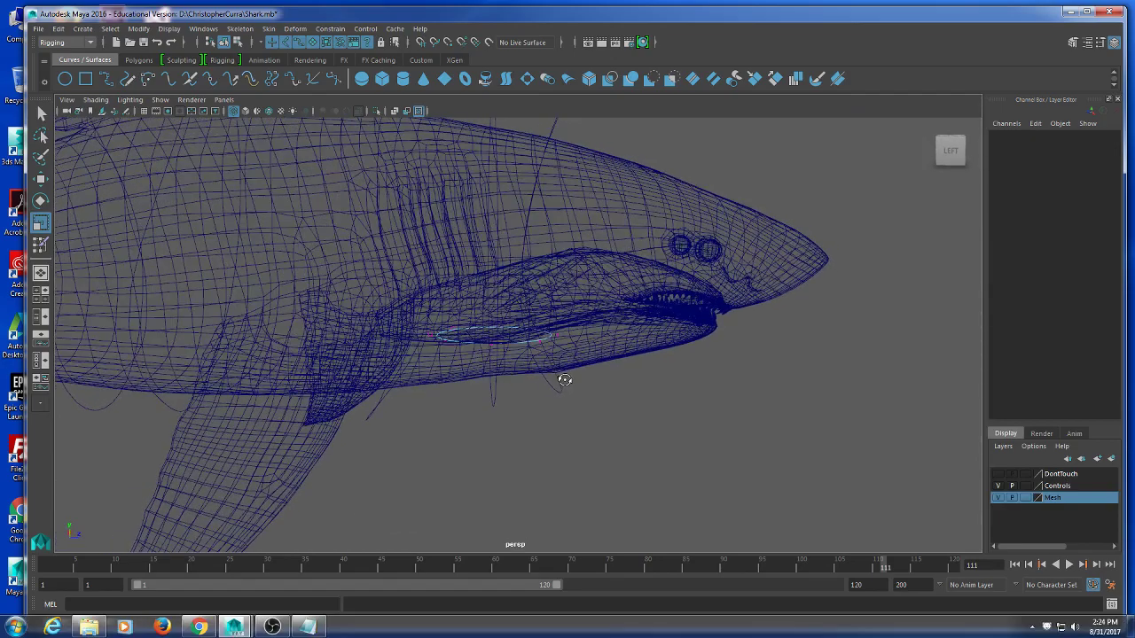
pyautogui.moveTo(530, 319); pyautogui.dragTo(424, 369)
pyautogui.press('w')
pyautogui.keyDown('shift'); pyautogui.moveTo(484, 378); pyautogui.dragTo(601, 380, button='middle'); pyautogui.keyUp('shift')
pyautogui.keyDown('alt'); pyautogui.moveTo(667, 384); pyautogui.dragTo(632, 393); pyautogui.keyUp('alt')
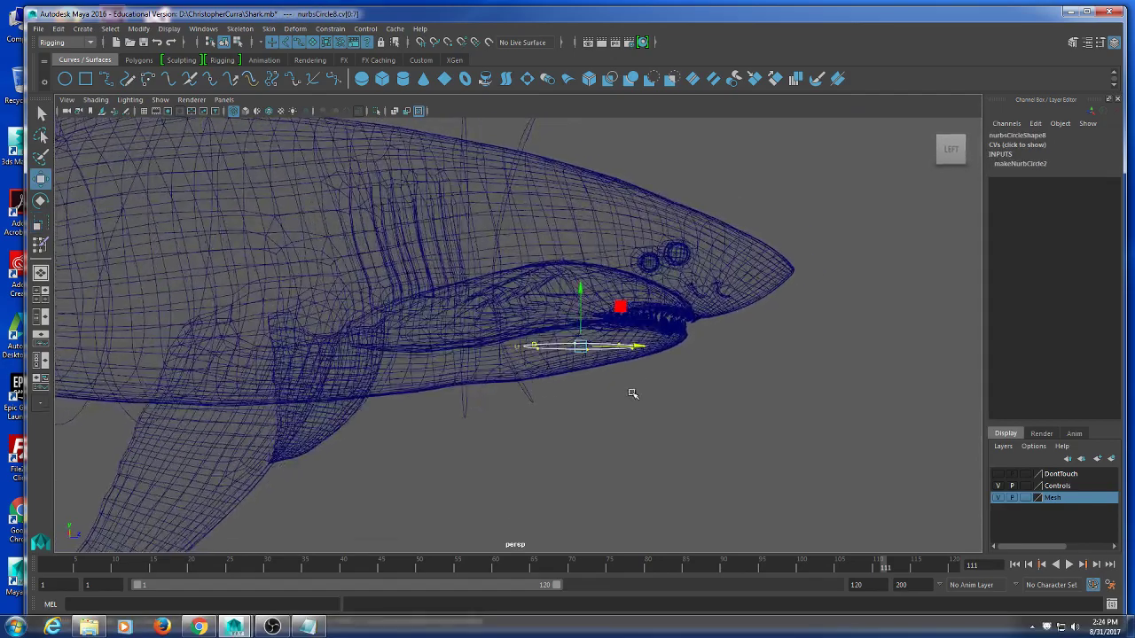
# - Tilt and reposition the circle's control vertices around the front of the lower jaw, checking the fit in shaded display
pyautogui.press('e')
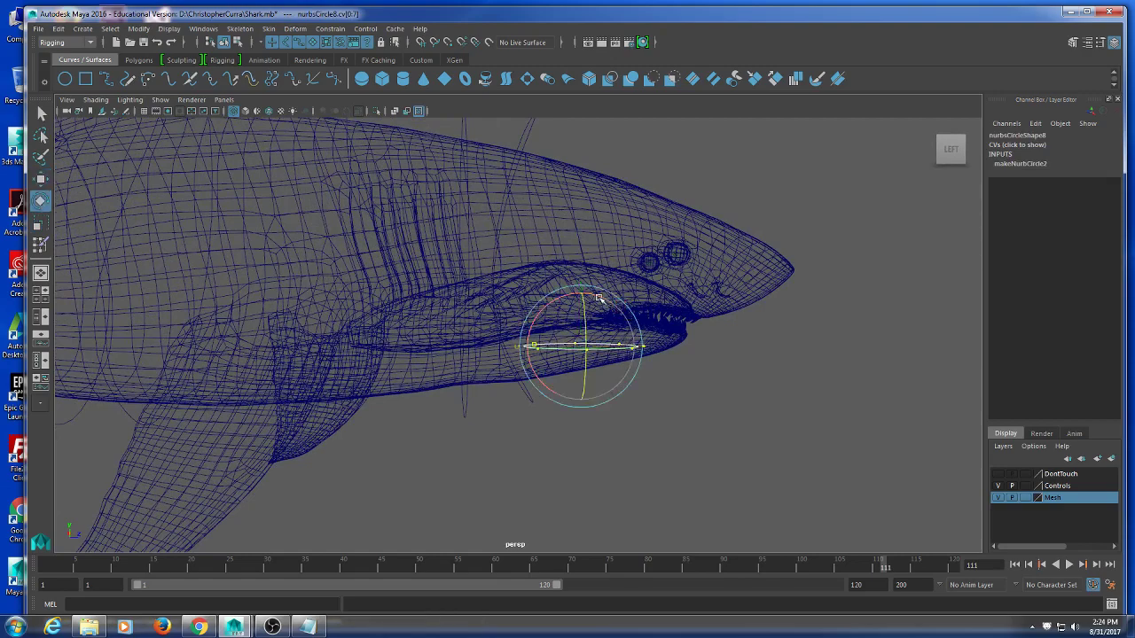
pyautogui.moveTo(600, 298)
pyautogui.mouseDown()
pyautogui.moveTo(647, 312)
pyautogui.moveTo(656, 398)
pyautogui.moveTo(679, 398)
pyautogui.mouseUp()
pyautogui.press('5')
pyautogui.keyDown('alt'); pyautogui.moveTo(526, 390); pyautogui.dragTo(471, 396); pyautogui.keyUp('alt')
pyautogui.keyDown('alt'); pyautogui.moveTo(470, 396); pyautogui.dragTo(560, 409, button='middle'); pyautogui.keyUp('alt')
pyautogui.scroll(3, 559, 413)
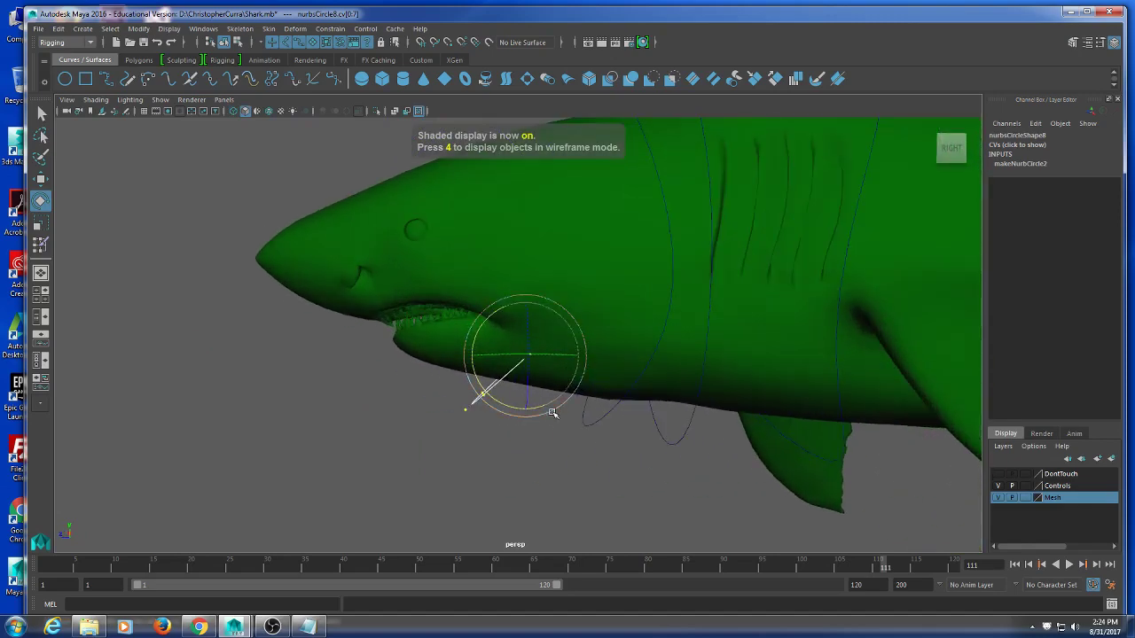
pyautogui.press('w')
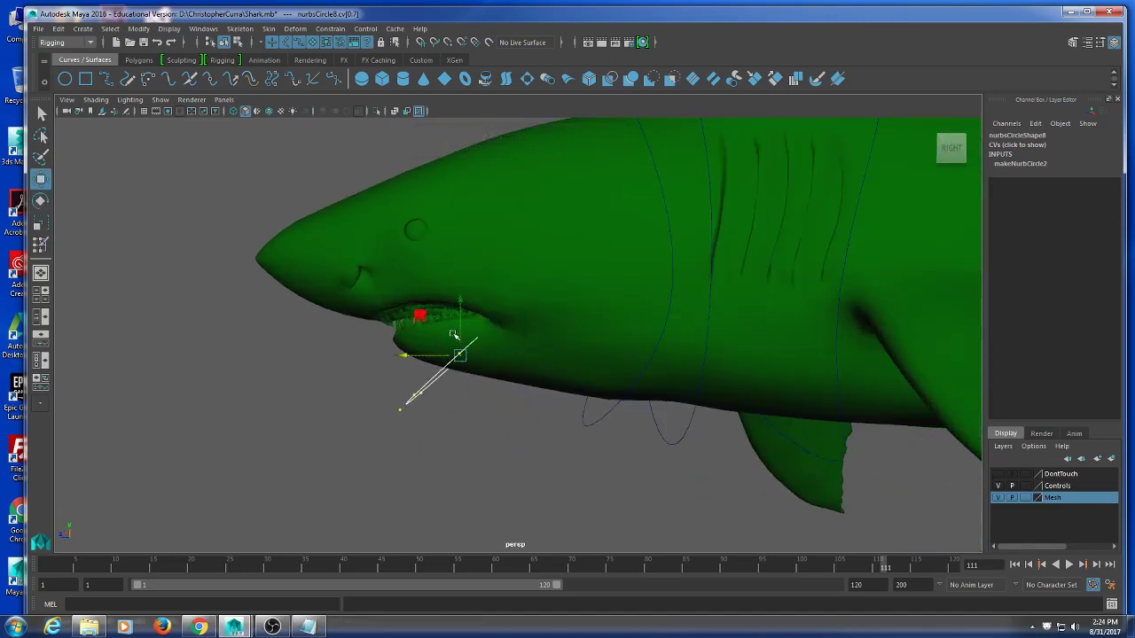
pyautogui.press('e')
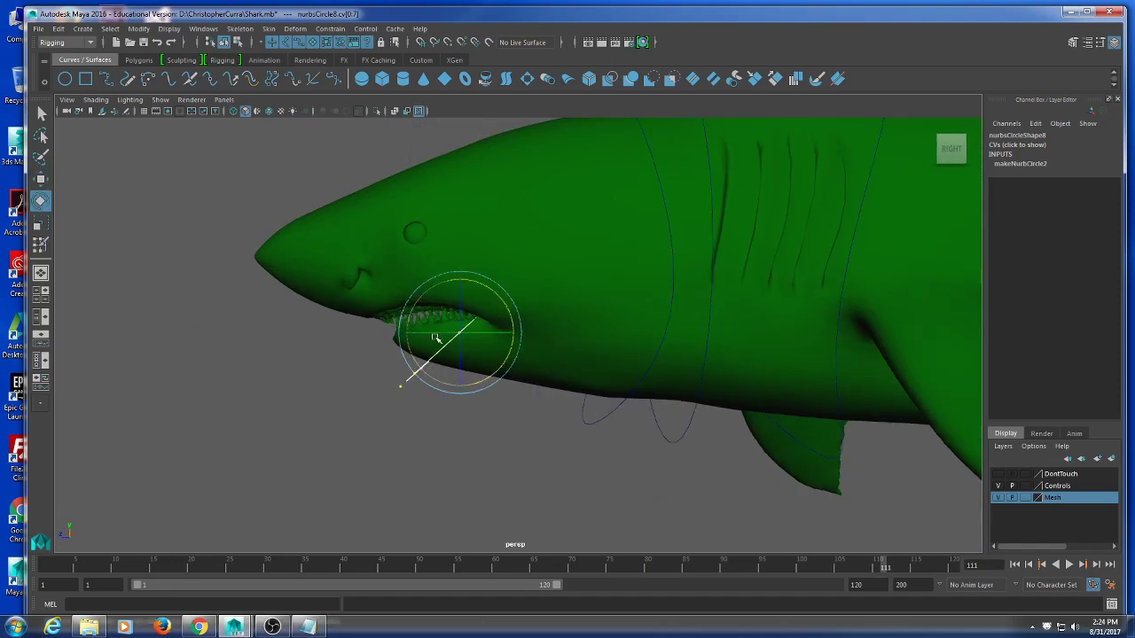
pyautogui.moveTo(496, 294)
pyautogui.mouseDown()
pyautogui.moveTo(455, 276)
pyautogui.moveTo(544, 413)
pyautogui.moveTo(594, 411)
pyautogui.moveTo(517, 402)
pyautogui.mouseUp()
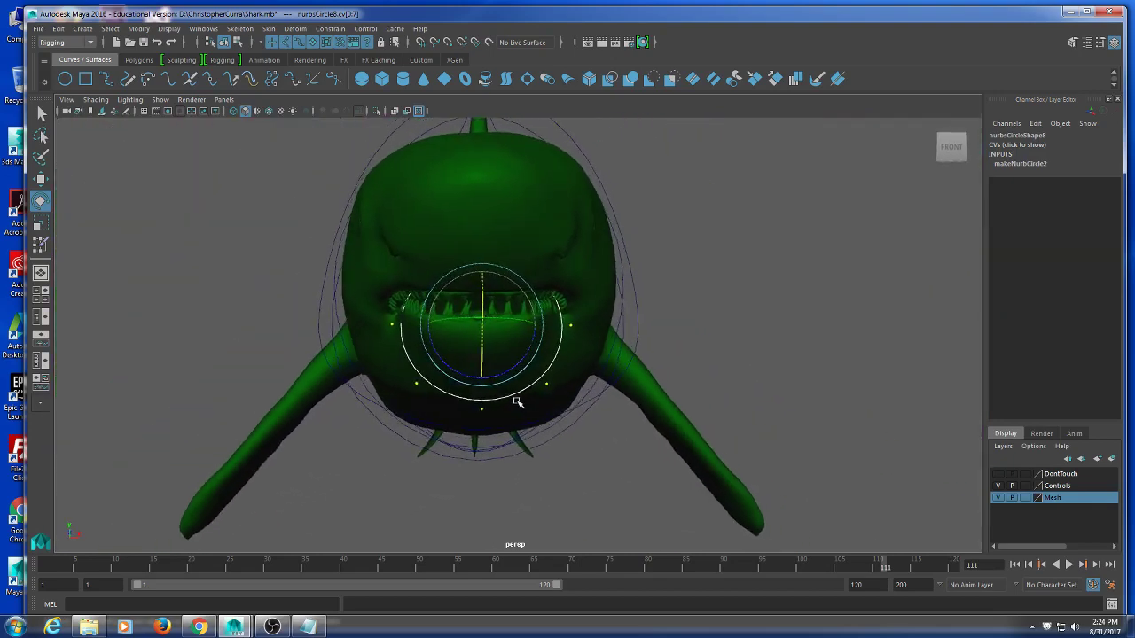
# - Raise and widen the circle's bottom control vertices, and spread the side vertices to follow the lower jaw's width
pyautogui.moveTo(382, 434); pyautogui.dragTo(382, 433)
pyautogui.press('w')
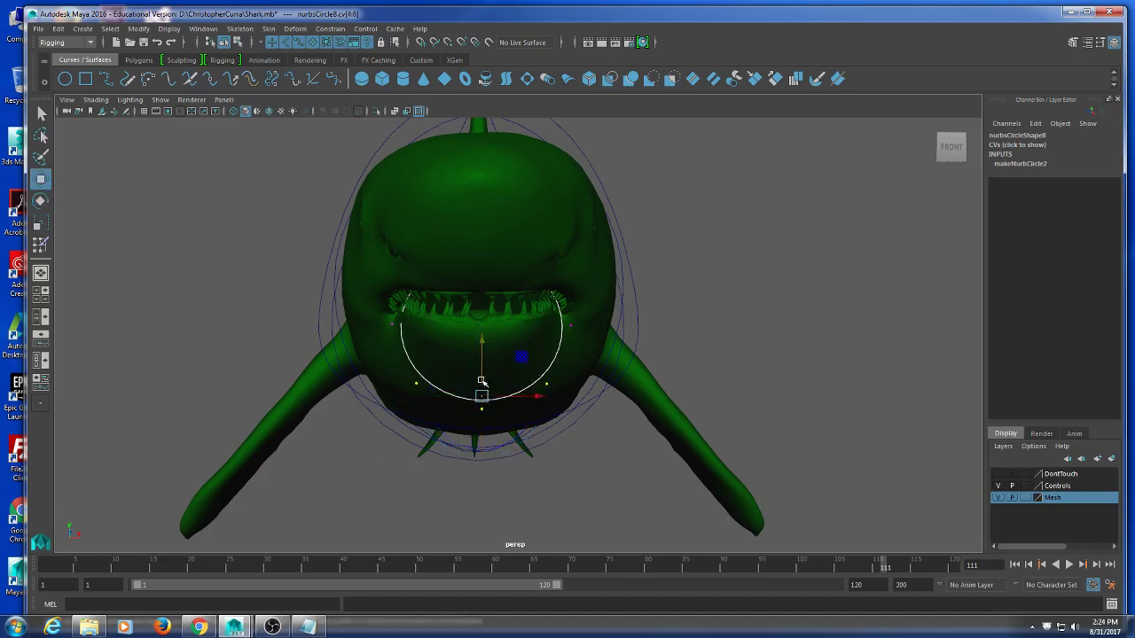
pyautogui.moveTo(481, 363); pyautogui.dragTo(473, 333)
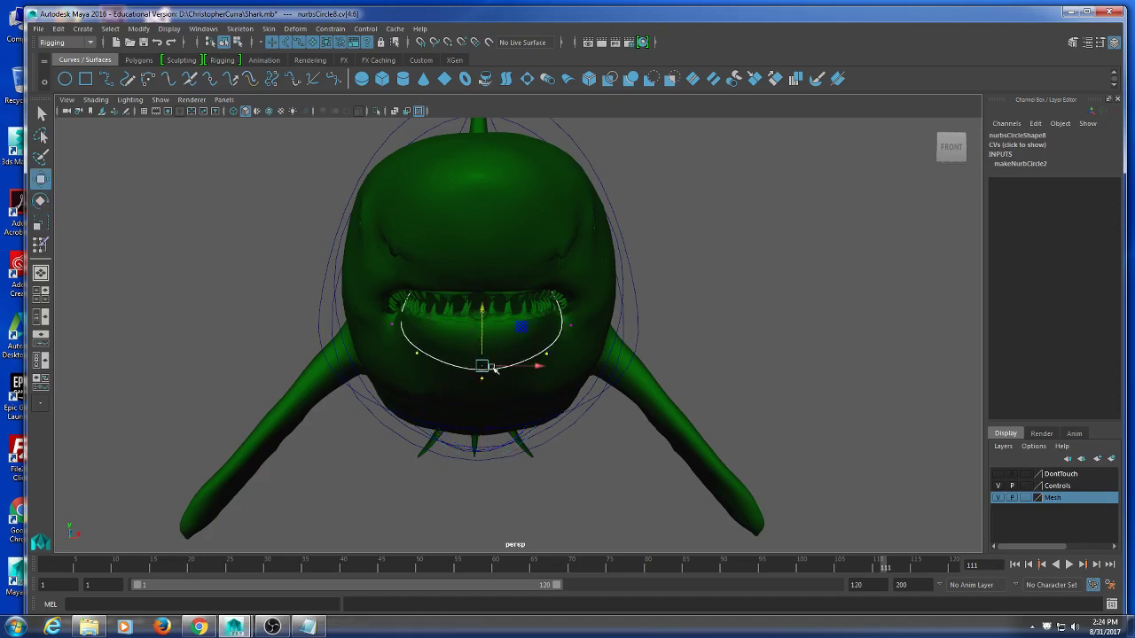
pyautogui.press('r')
pyautogui.moveTo(534, 367); pyautogui.dragTo(547, 368)
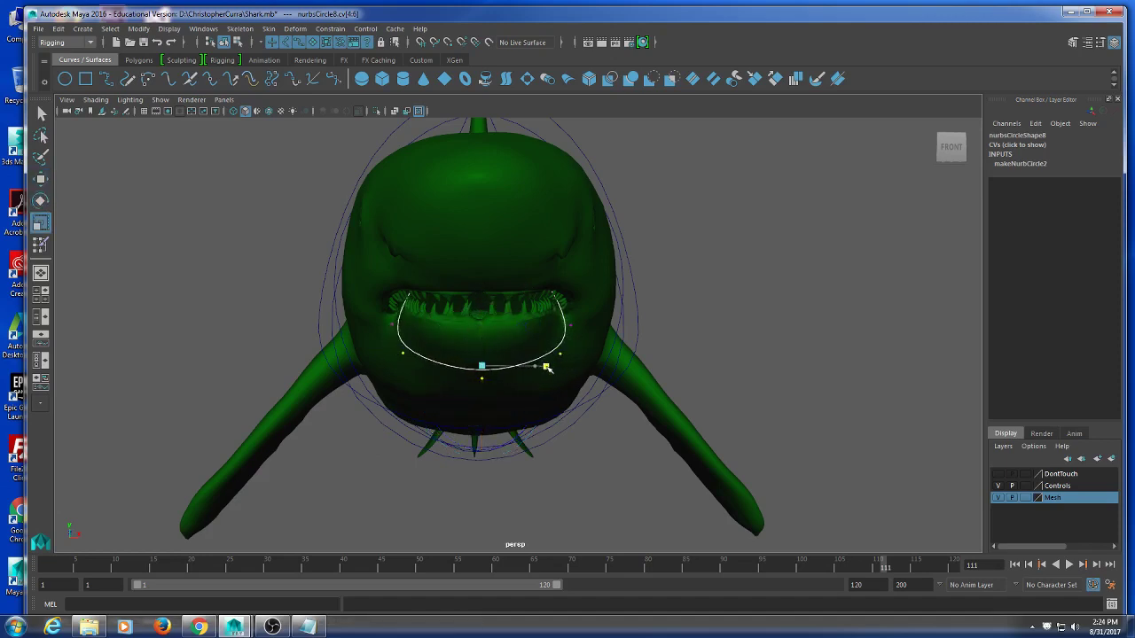
pyautogui.click(572, 319)
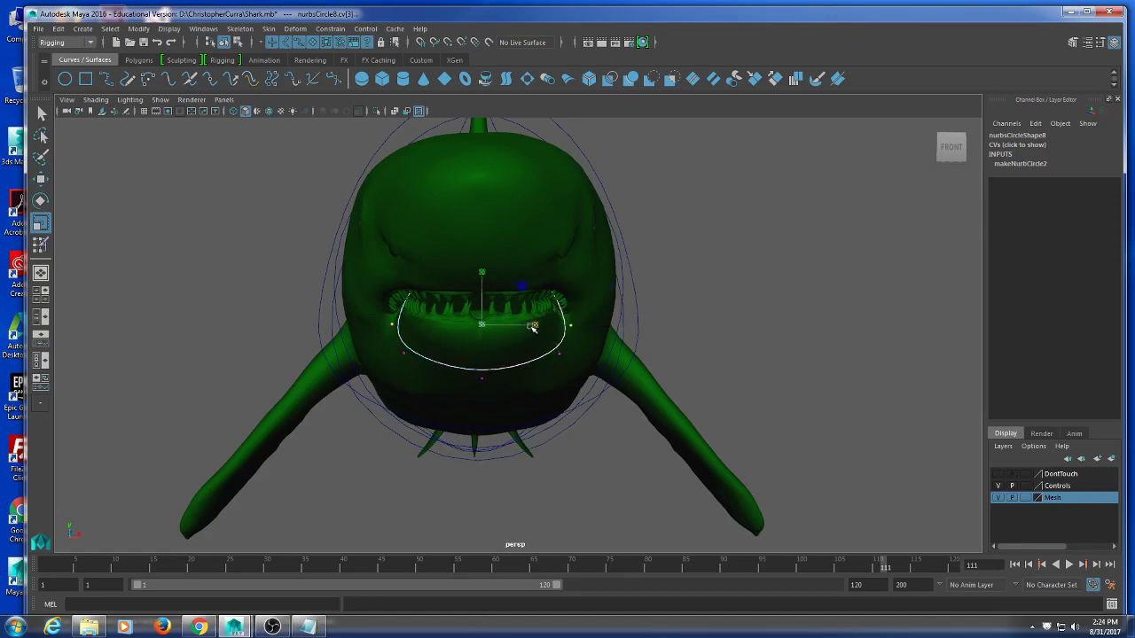
pyautogui.moveTo(532, 327); pyautogui.dragTo(556, 329)
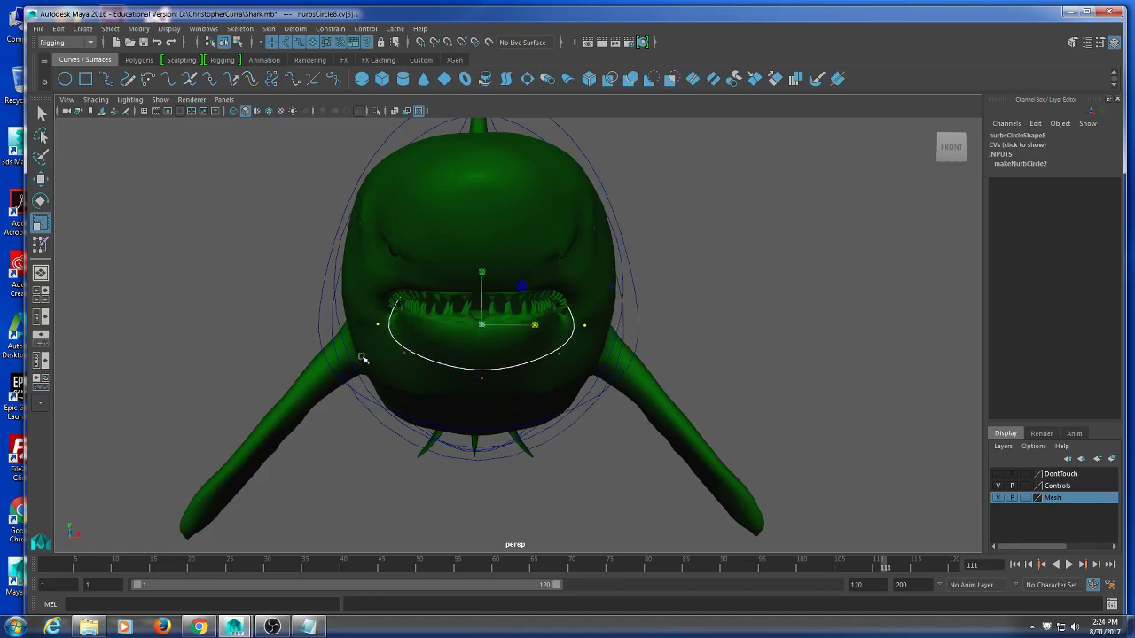
# - Shift the circle's lower control vertices forward along the underside of the jaw in side view
pyautogui.keyDown('alt'); pyautogui.moveTo(363, 357); pyautogui.dragTo(636, 359); pyautogui.keyUp('alt')
pyautogui.moveTo(546, 359); pyautogui.dragTo(542, 350)
pyautogui.press('w')
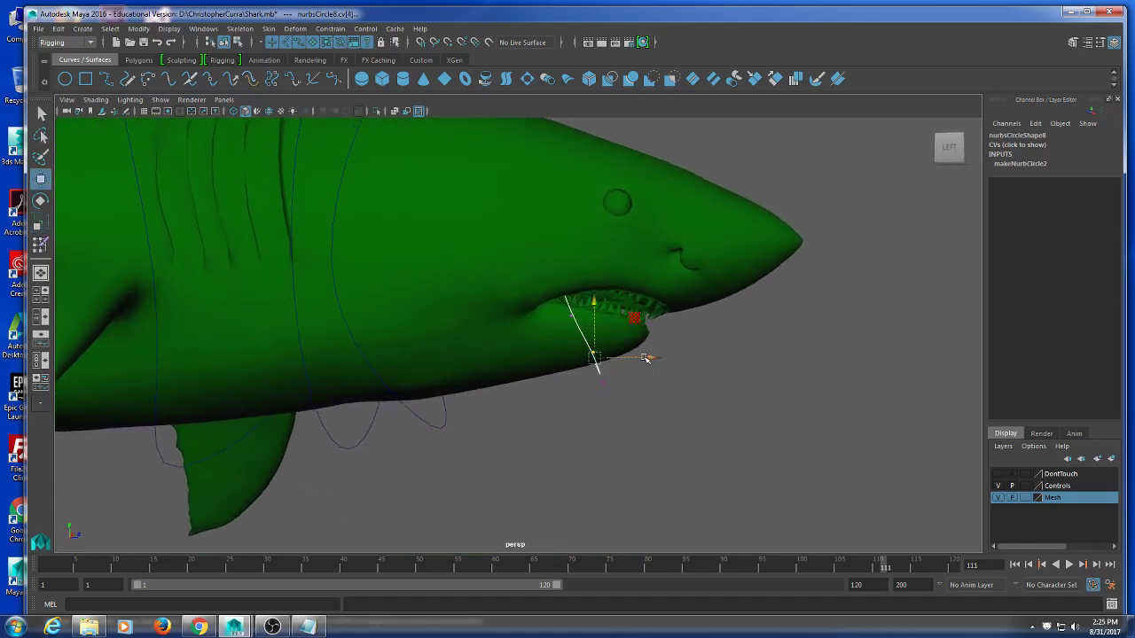
pyautogui.moveTo(649, 359); pyautogui.dragTo(390, 386)
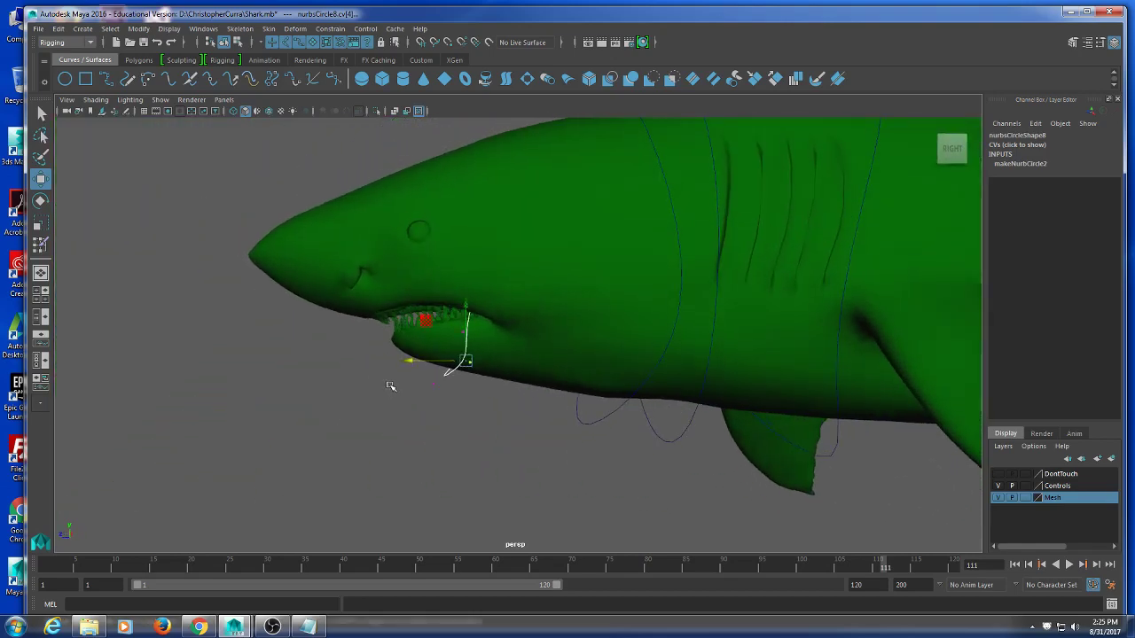
# - Lower the circle's top control vertices toward the mouth in wireframe display
pyautogui.press('4')
pyautogui.keyDown('alt'); pyautogui.moveTo(520, 418); pyautogui.dragTo(405, 311); pyautogui.keyUp('alt')
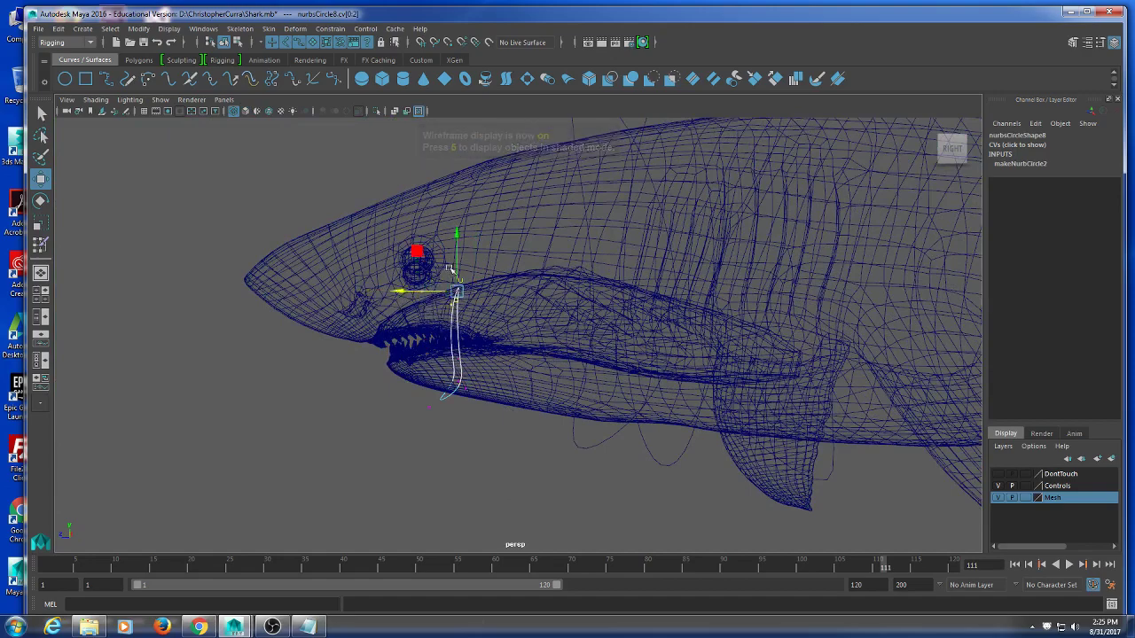
pyautogui.click(459, 269)
pyautogui.keyDown('alt'); pyautogui.moveTo(458, 282); pyautogui.dragTo(669, 336); pyautogui.keyUp('alt')
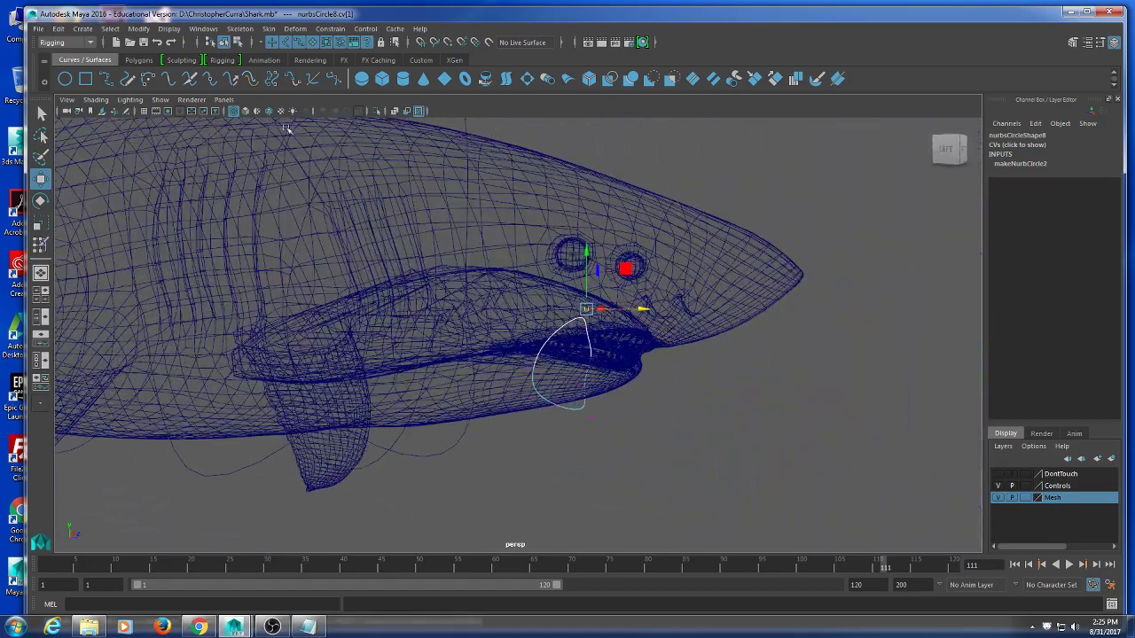
# - Return the jaw circle to object selection and check its shape in shaded display
pyautogui.click(228, 42)
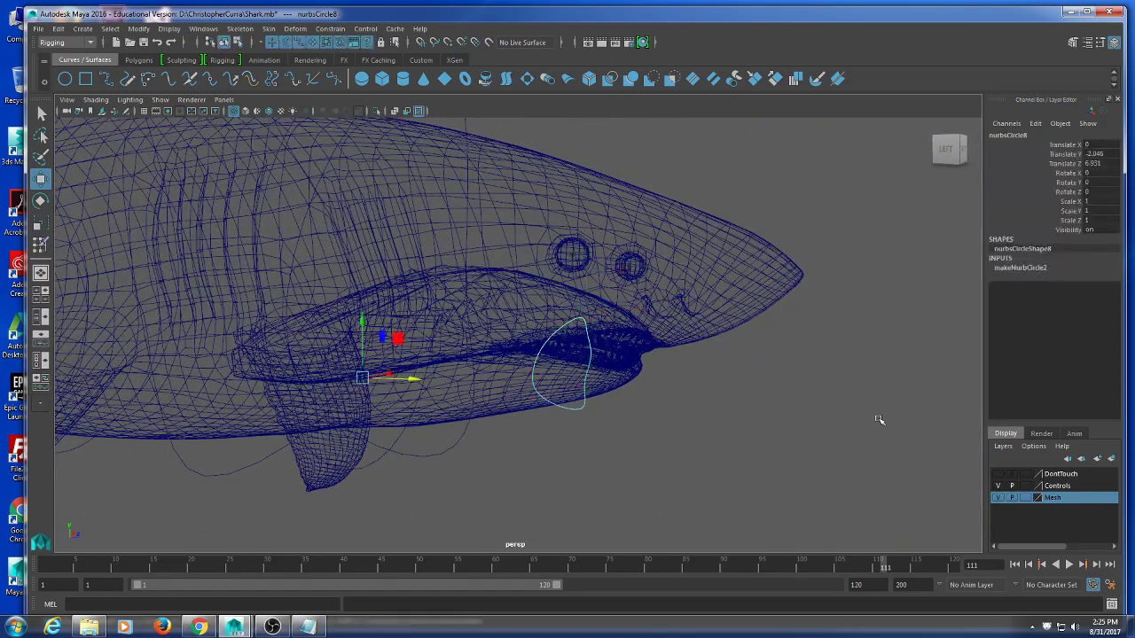
pyautogui.click(678, 420)
pyautogui.press('5')
pyautogui.scroll(-2, 642, 435)
pyautogui.click(562, 388)
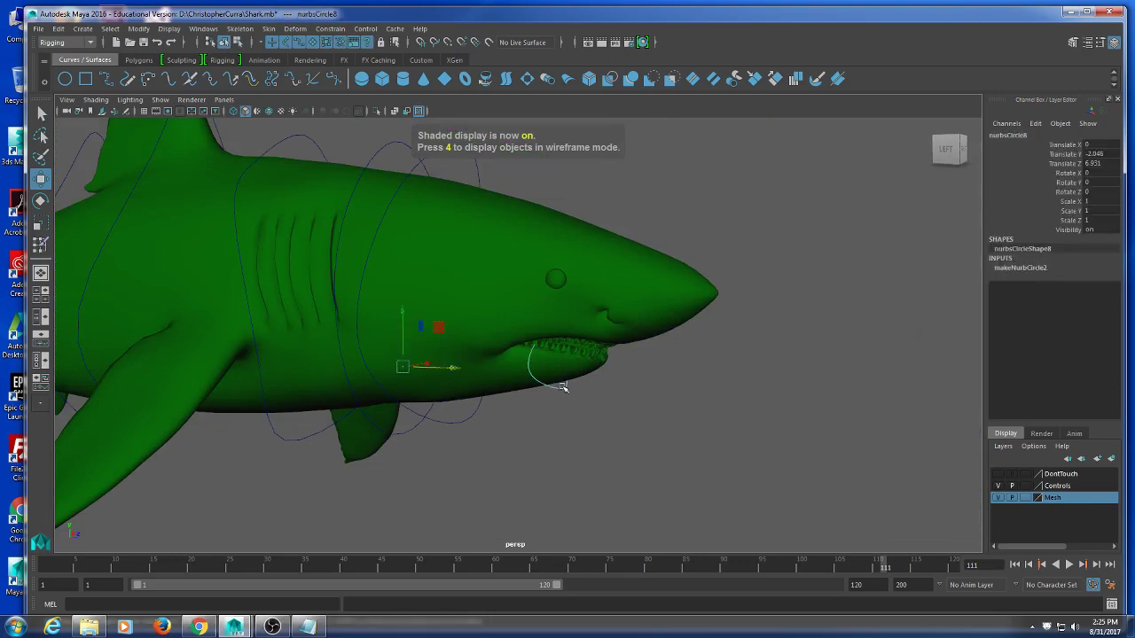
pyautogui.scroll(-3, 550, 436)
pyautogui.moveTo(522, 438)
pyautogui.keyDown('alt'); pyautogui.mouseDown()
pyautogui.moveTo(547, 442)
pyautogui.moveTo(406, 430)
pyautogui.moveTo(307, 443)
pyautogui.moveTo(602, 456)
pyautogui.moveTo(574, 461)
pyautogui.moveTo(532, 422)
pyautogui.mouseUp(); pyautogui.keyUp('alt')
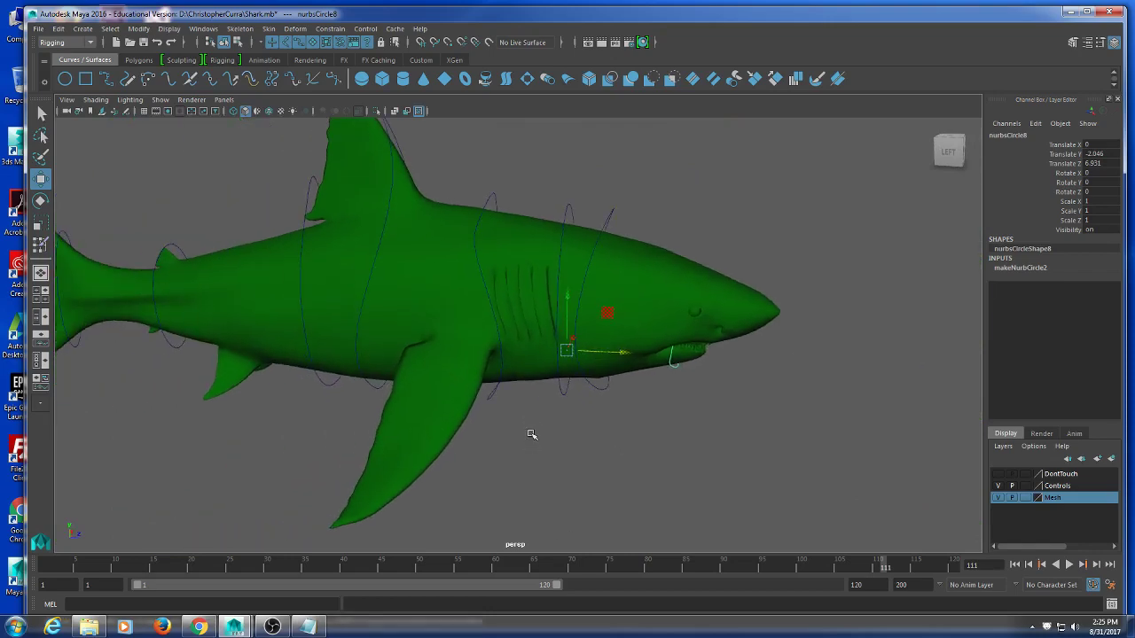
# - Create a new NURBS circle in wireframe display and show the DontTouch layer's joints
pyautogui.press('4')
pyautogui.keyDown('alt'); pyautogui.moveTo(436, 384); pyautogui.dragTo(372, 337); pyautogui.keyUp('alt')
pyautogui.click(67, 79)
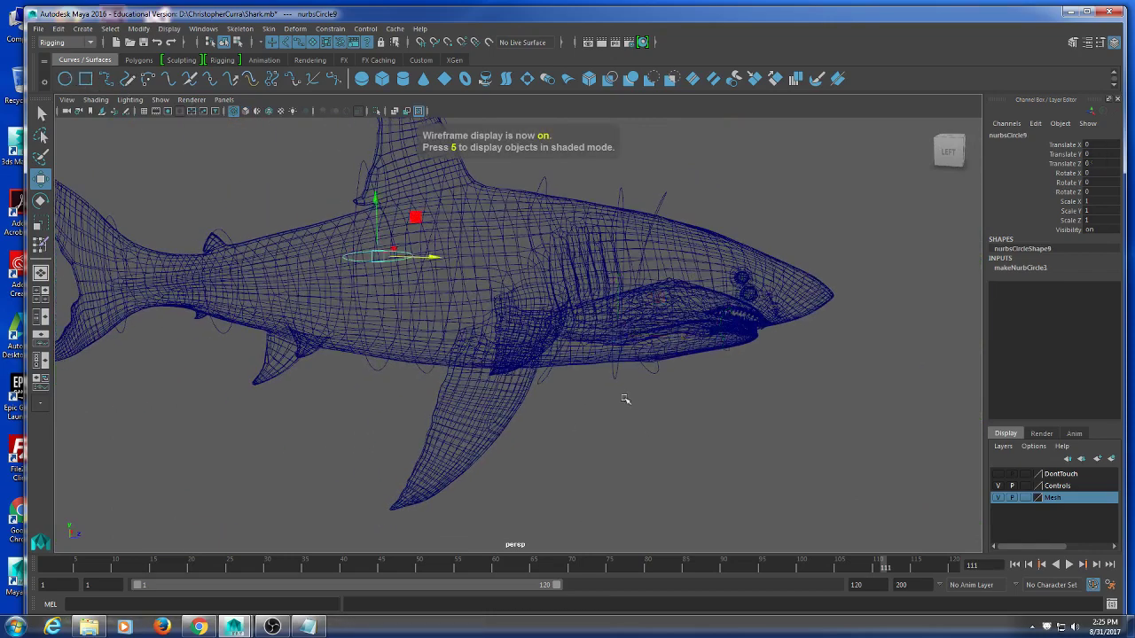
pyautogui.keyDown('alt'); pyautogui.moveTo(623, 398); pyautogui.dragTo(846, 453); pyautogui.keyUp('alt')
pyautogui.click(1008, 484)
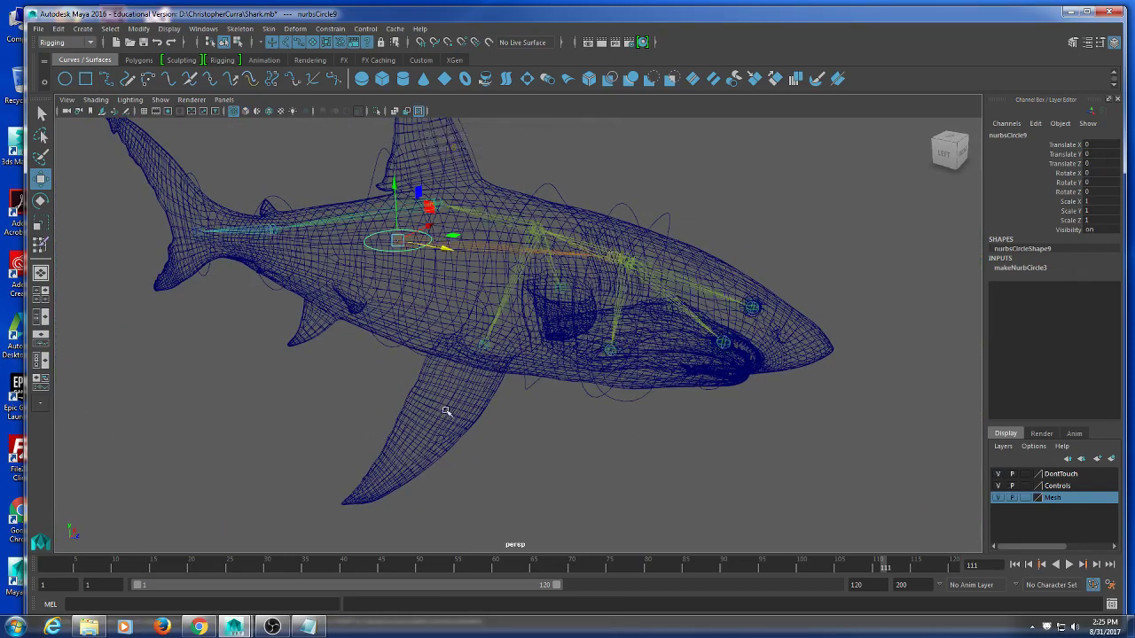
# - Hide the Mesh layer and snap the new circle onto the pectoral fin joint on the negative X side
pyautogui.keyDown('alt'); pyautogui.moveTo(444, 320); pyautogui.dragTo(398, 311); pyautogui.keyUp('alt')
pyautogui.keyDown('alt'); pyautogui.moveTo(427, 340); pyautogui.dragTo(431, 349, button='middle'); pyautogui.keyUp('alt')
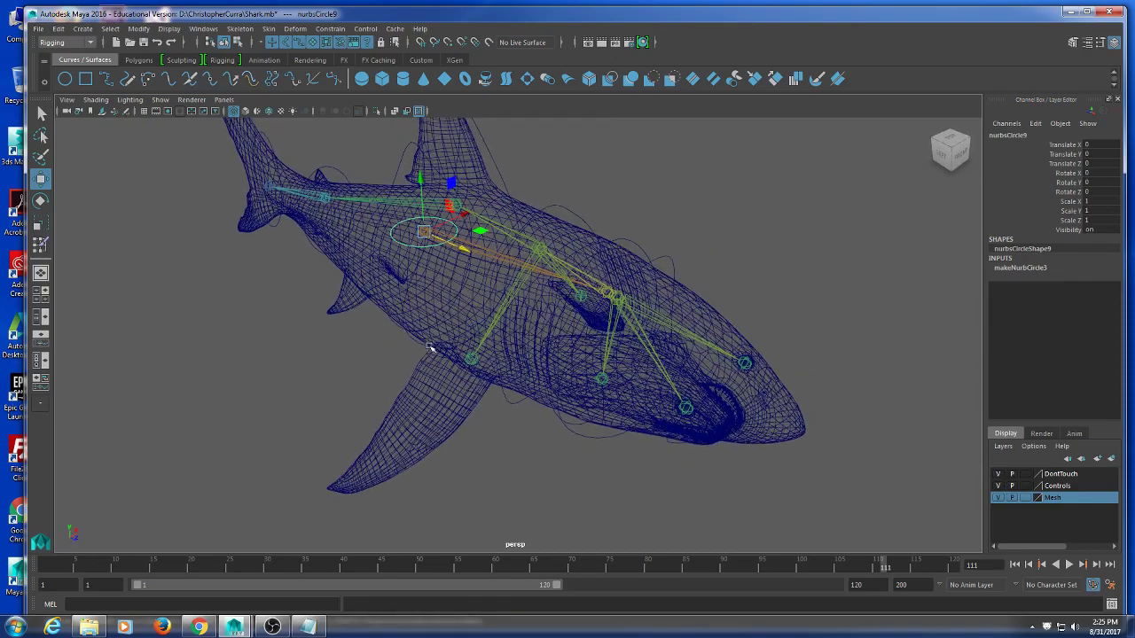
pyautogui.scroll(2, 430, 348)
pyautogui.click(1000, 498)
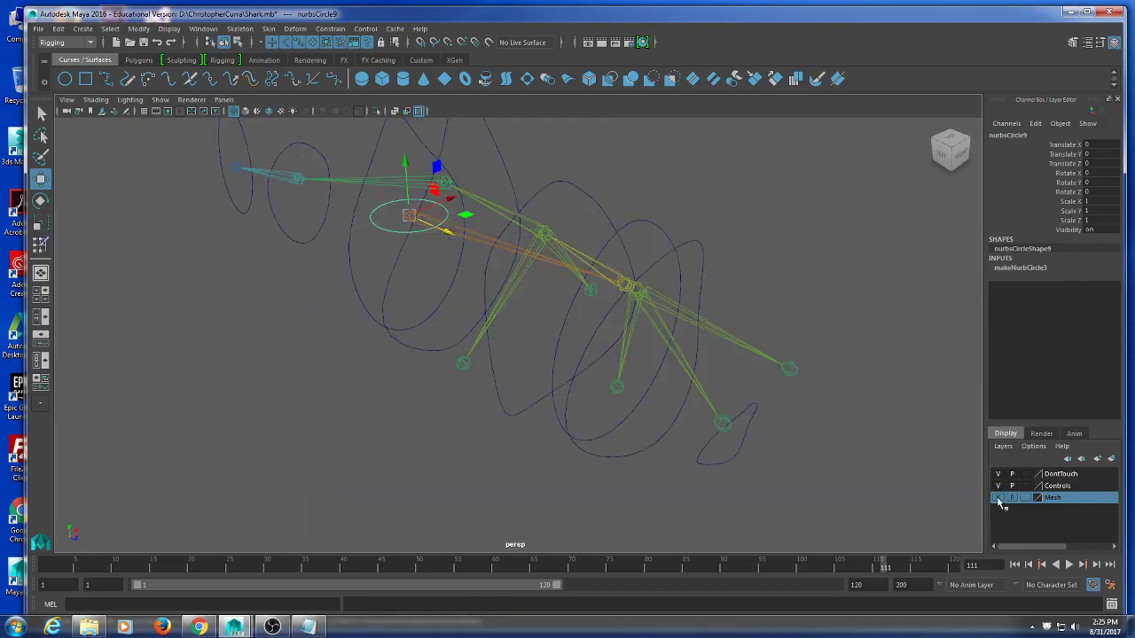
pyautogui.moveTo(411, 216); pyautogui.dragTo(463, 379)
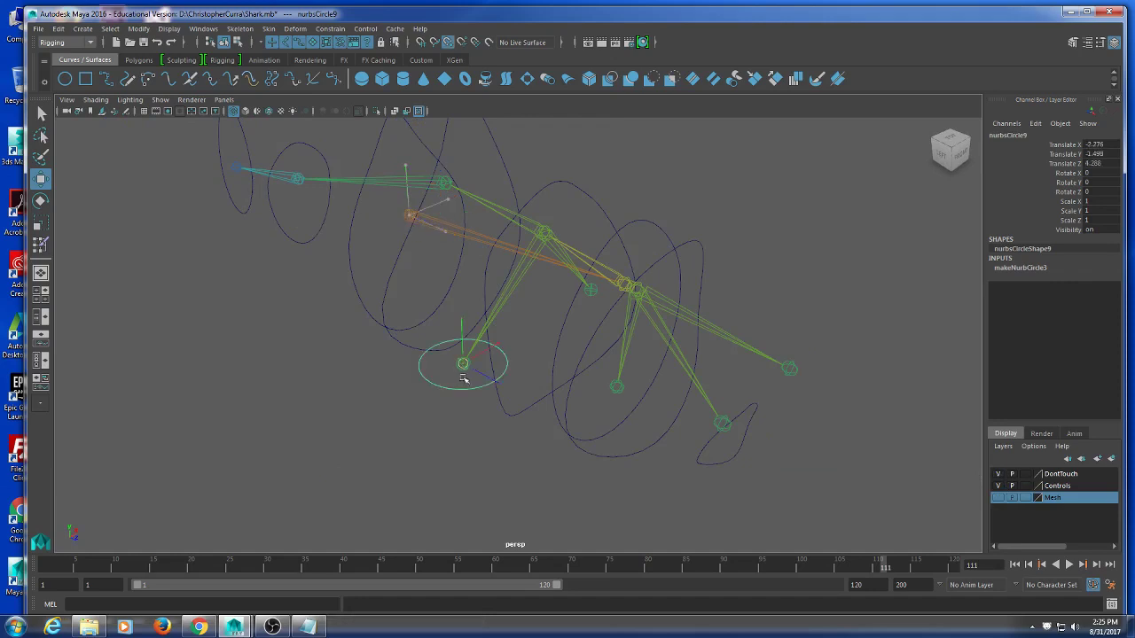
# - Rotate the fin circle about Z to stand around the pectoral fin's base, with the Mesh layer shown in shaded display
pyautogui.keyDown('alt'); pyautogui.moveTo(559, 400); pyautogui.dragTo(502, 390); pyautogui.keyUp('alt')
pyautogui.press('e')
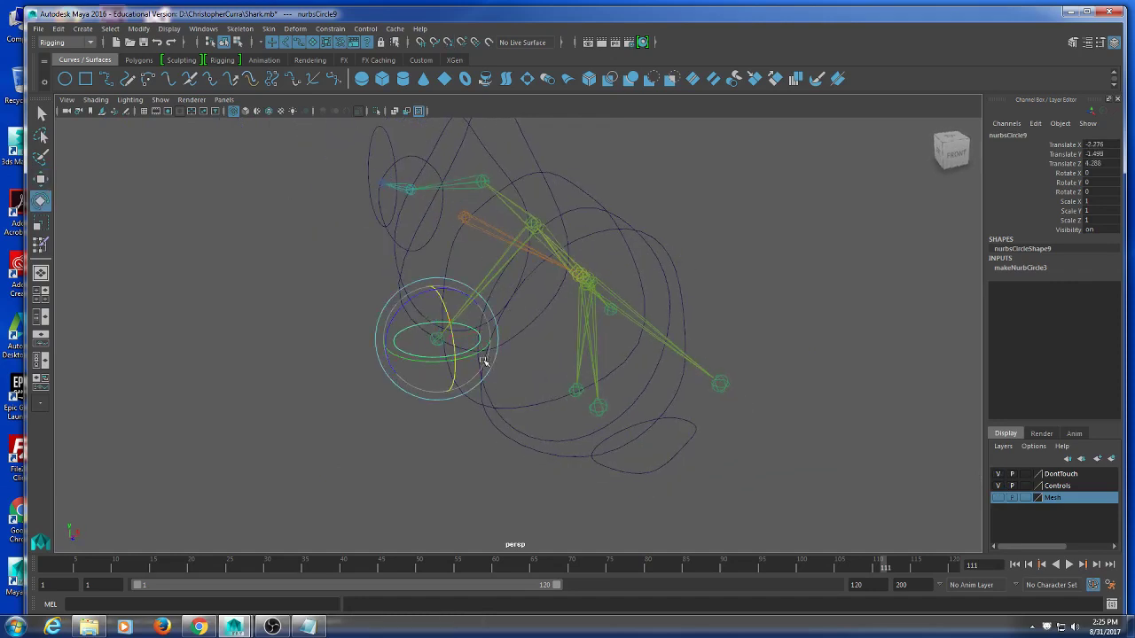
pyautogui.moveTo(421, 294); pyautogui.dragTo(413, 364)
pyautogui.click(998, 498)
pyautogui.moveTo(657, 412)
pyautogui.keyDown('alt'); pyautogui.mouseDown()
pyautogui.moveTo(568, 413)
pyautogui.moveTo(583, 418)
pyautogui.moveTo(558, 427)
pyautogui.moveTo(506, 413)
pyautogui.moveTo(484, 424)
pyautogui.moveTo(499, 405)
pyautogui.mouseUp(); pyautogui.keyUp('alt')
pyautogui.press('5')
pyautogui.scroll(3, 483, 424)
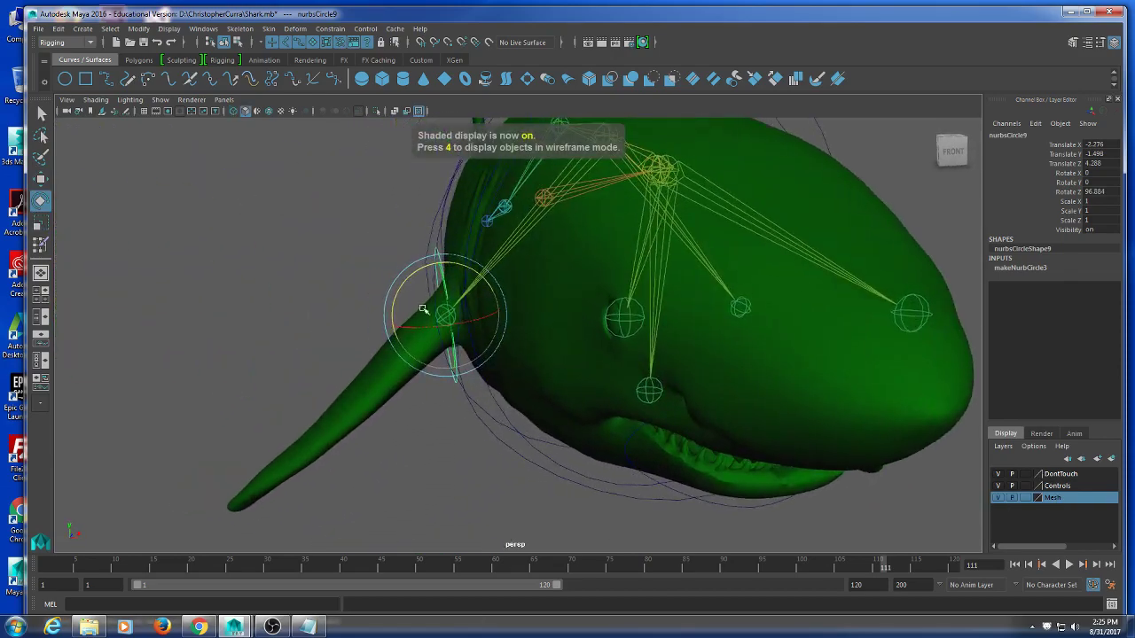
pyautogui.moveTo(415, 271)
pyautogui.mouseDown()
pyautogui.moveTo(399, 286)
pyautogui.moveTo(514, 375)
pyautogui.moveTo(547, 369)
pyautogui.moveTo(543, 346)
pyautogui.mouseUp()
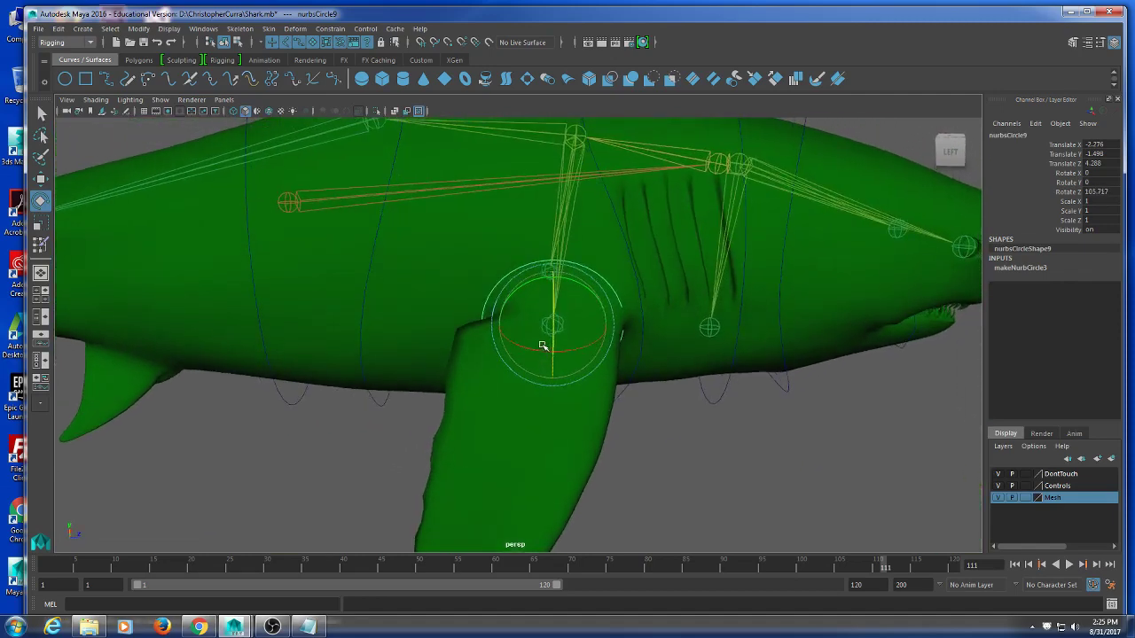
# - Hide the DontTouch and Mesh layers and switch the pectoral fin circle to control vertex editing
pyautogui.click(999, 474)
pyautogui.moveTo(503, 276); pyautogui.dragTo(454, 275, button='right')
pyautogui.keyDown('alt'); pyautogui.moveTo(620, 320); pyautogui.dragTo(541, 363); pyautogui.keyUp('alt')
pyautogui.click(616, 322)
pyautogui.click(999, 498)
pyautogui.keyDown('alt'); pyautogui.moveTo(700, 436); pyautogui.dragTo(572, 409); pyautogui.keyUp('alt')
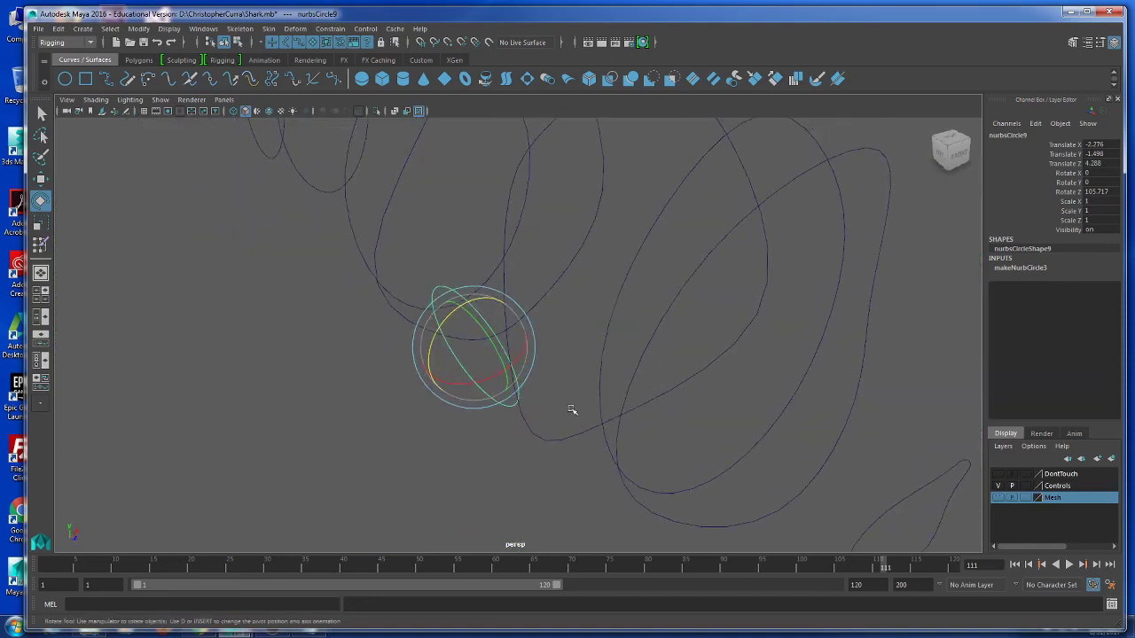
pyautogui.moveTo(440, 296); pyautogui.dragTo(398, 286, button='right')
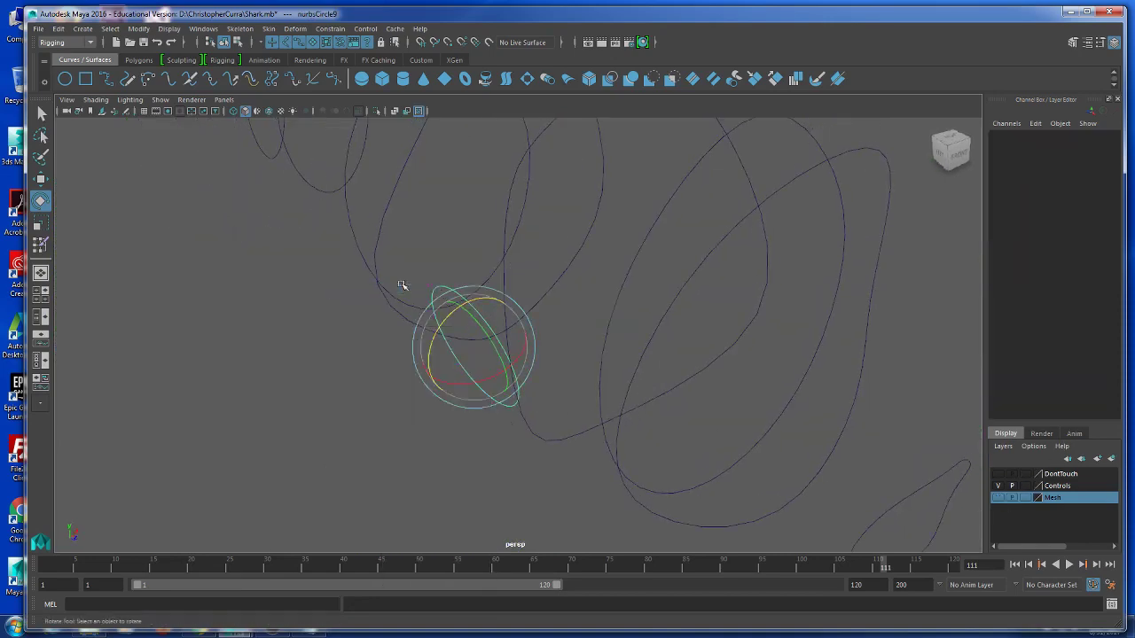
pyautogui.keyDown('alt'); pyautogui.moveTo(398, 286); pyautogui.dragTo(585, 271); pyautogui.keyUp('alt')
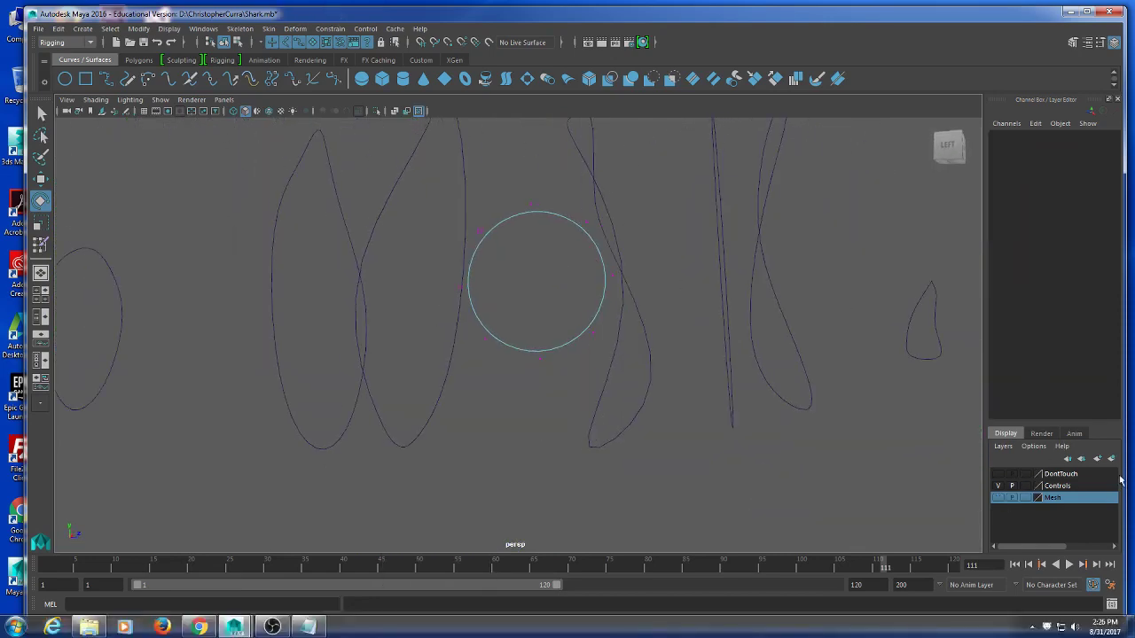
# - Show the Mesh layer and reposition the fin circle's top control vertex above the pectoral fin's base
pyautogui.click(999, 499)
pyautogui.keyDown('alt'); pyautogui.moveTo(545, 324); pyautogui.dragTo(565, 361); pyautogui.keyUp('alt')
pyautogui.moveTo(634, 184); pyautogui.dragTo(568, 302)
pyautogui.press('w')
pyautogui.moveTo(564, 245); pyautogui.dragTo(576, 316)
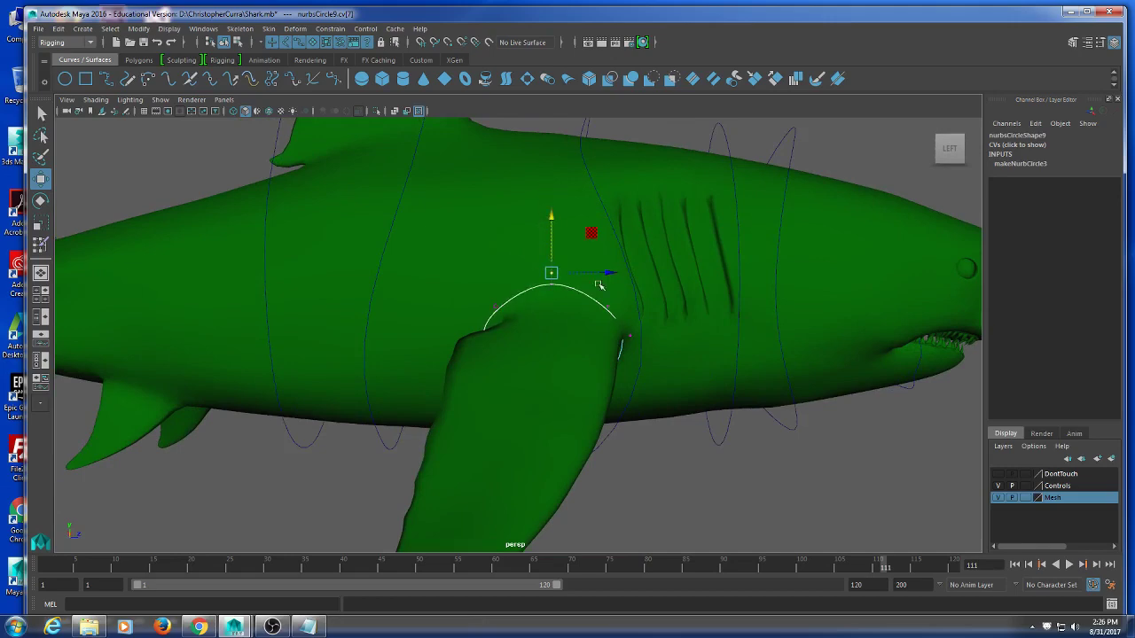
# - Scale the two control vertices beside the circle's top along Z to adjust its upper arc
pyautogui.click(606, 308)
pyautogui.press('r')
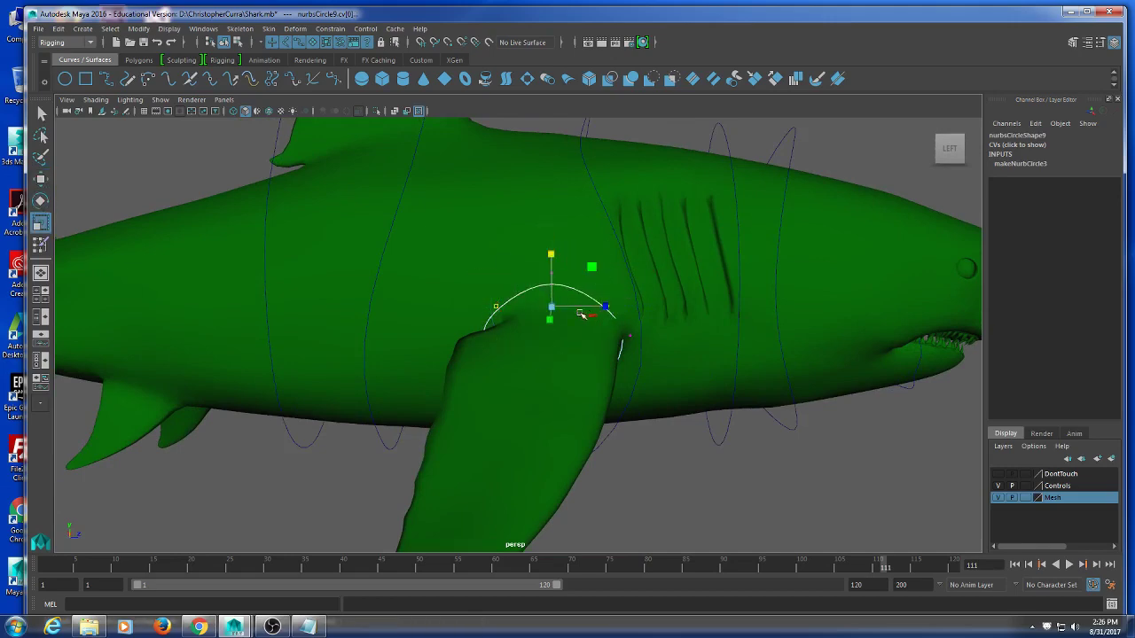
pyautogui.moveTo(602, 306); pyautogui.dragTo(610, 267)
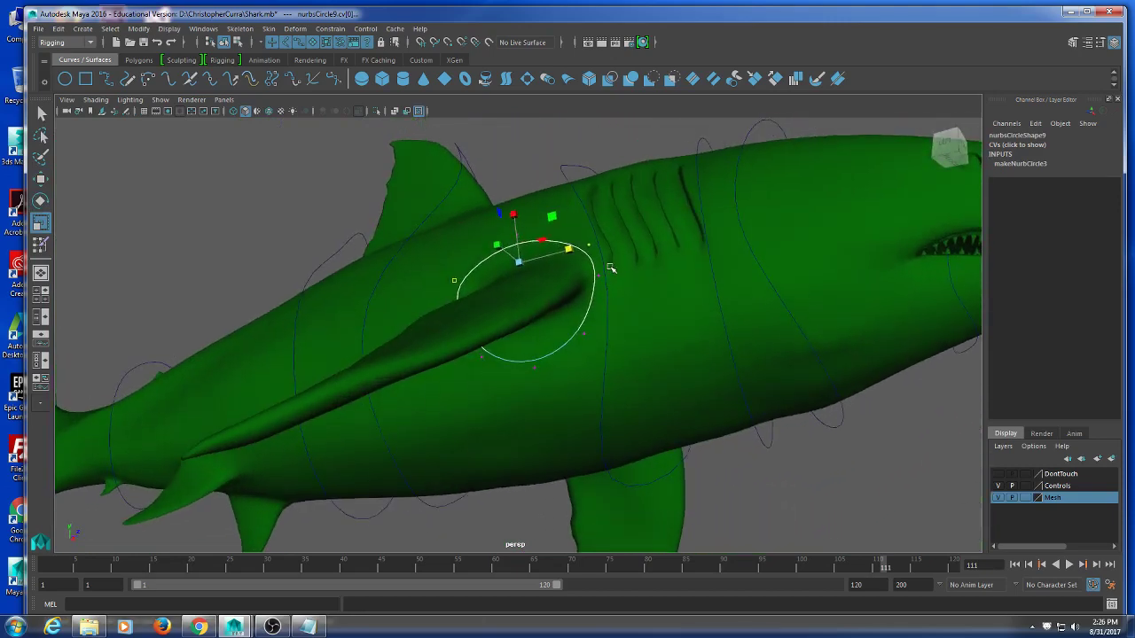
# - Move all of the circle's control vertices outward along the pectoral fin and scale them wider than the fin
pyautogui.moveTo(459, 405); pyautogui.dragTo(461, 405)
pyautogui.keyDown('alt'); pyautogui.moveTo(461, 405); pyautogui.dragTo(603, 348); pyautogui.keyUp('alt')
pyautogui.press('w')
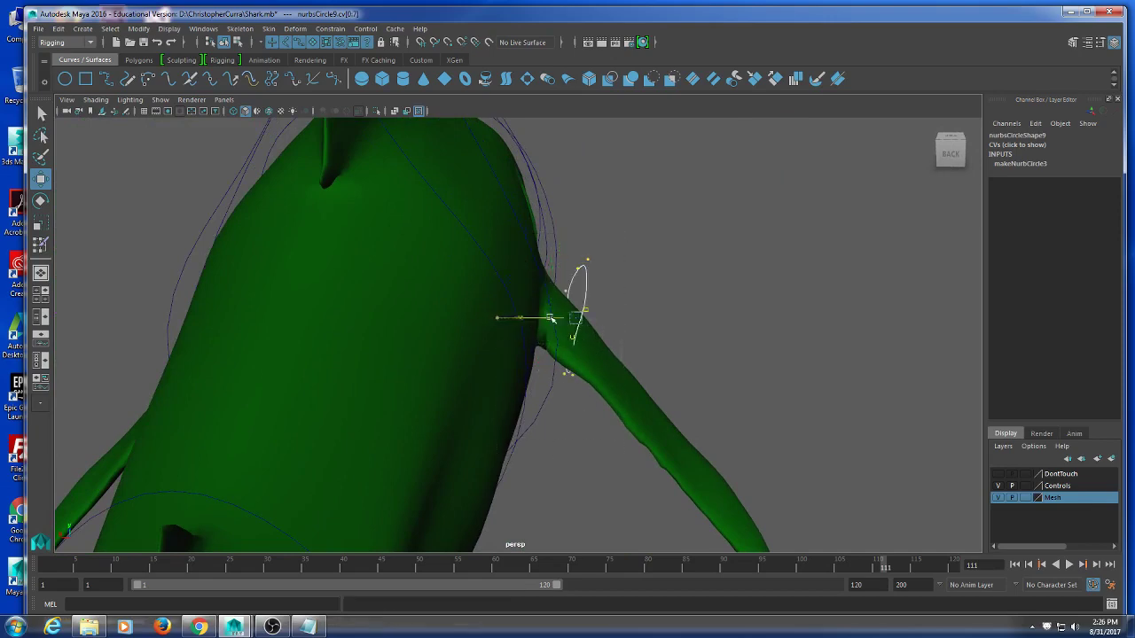
pyautogui.moveTo(548, 317); pyautogui.dragTo(607, 277)
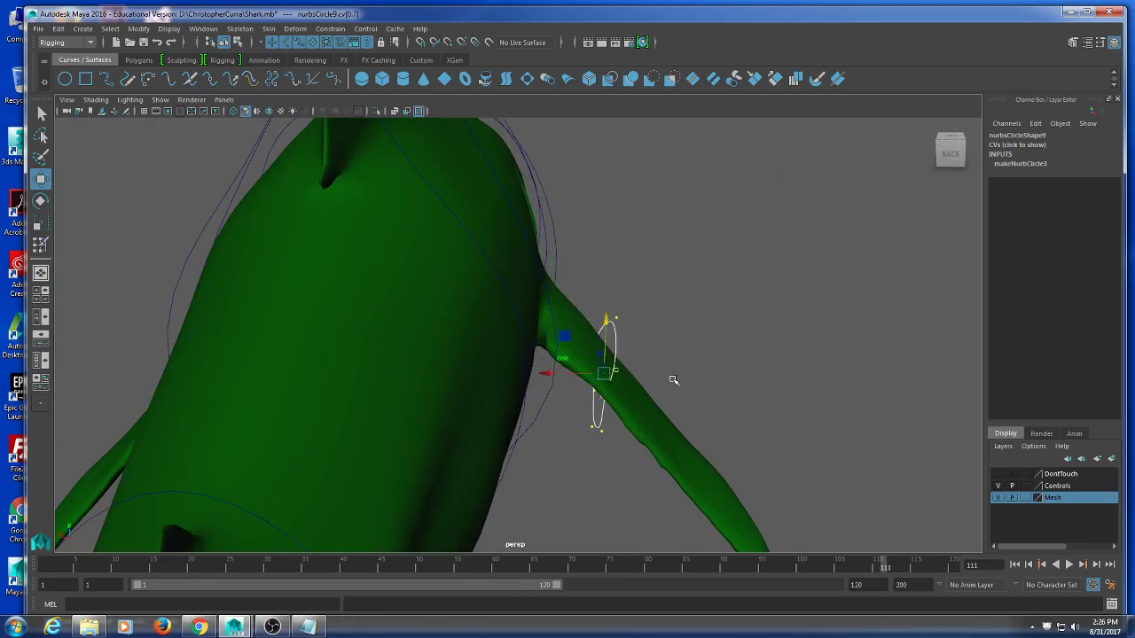
pyautogui.keyDown('alt'); pyautogui.moveTo(674, 380); pyautogui.dragTo(616, 409); pyautogui.keyUp('alt')
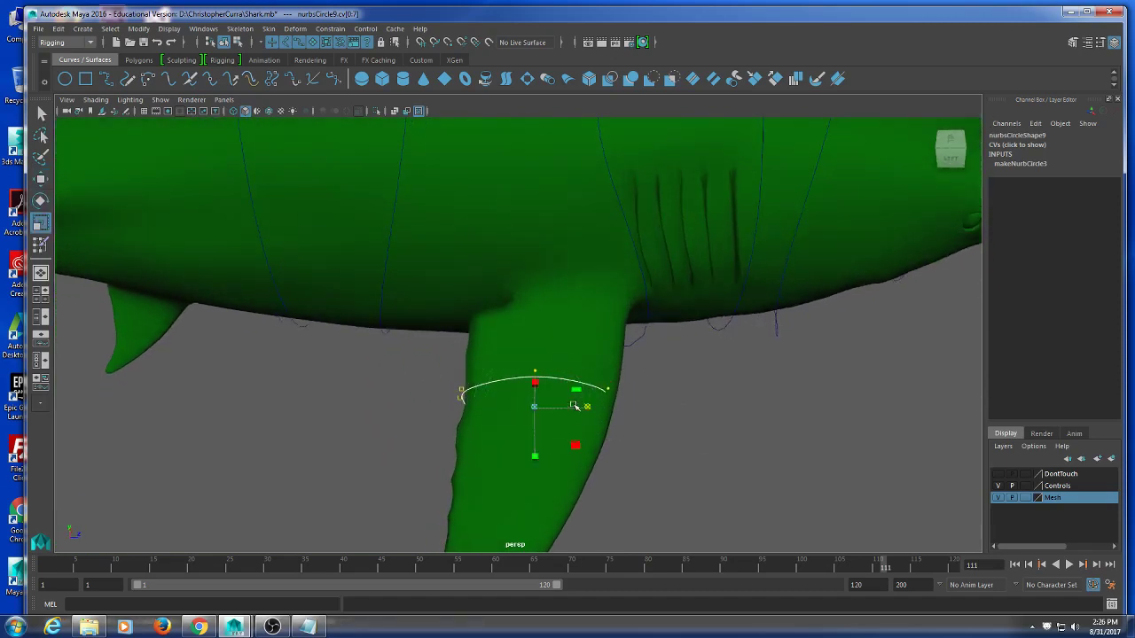
pyautogui.keyDown('alt'); pyautogui.moveTo(608, 416); pyautogui.dragTo(647, 405); pyautogui.keyUp('alt')
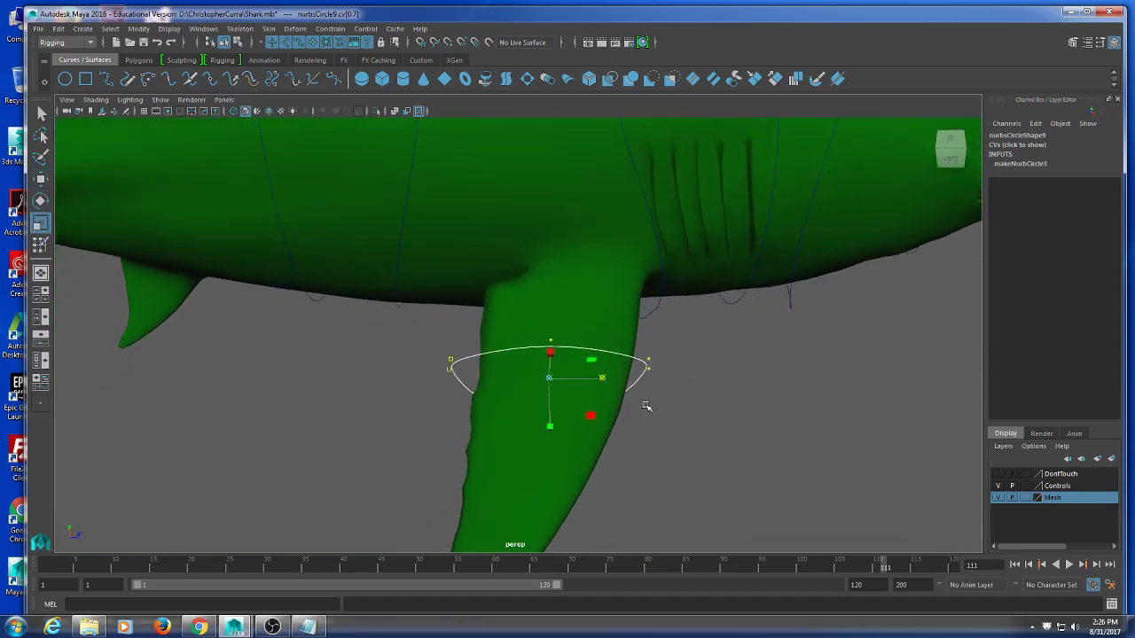
# - Rotate all of the circle's control vertices to tilt the curve toward a right angle with the fin
pyautogui.press('w')
pyautogui.press('e')
pyautogui.press('r')
pyautogui.press('e')
pyautogui.moveTo(591, 401); pyautogui.dragTo(704, 382)
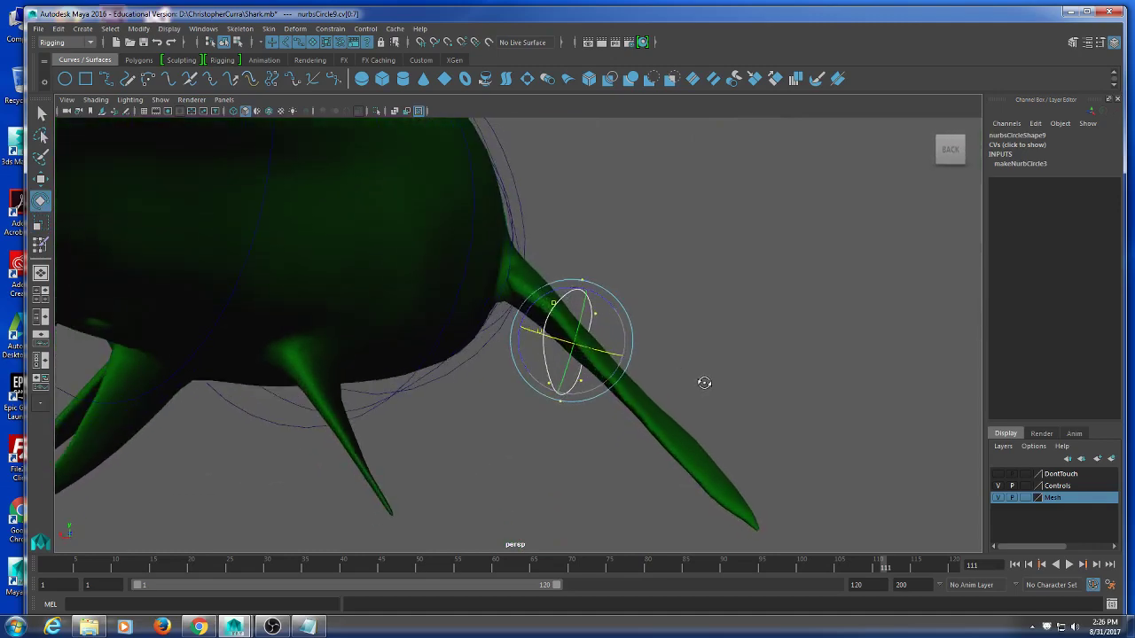
pyautogui.moveTo(604, 304); pyautogui.dragTo(614, 313)
pyautogui.keyDown('alt'); pyautogui.moveTo(645, 362); pyautogui.dragTo(534, 396); pyautogui.keyUp('alt')
pyautogui.moveTo(653, 361); pyautogui.dragTo(613, 339, button='right')
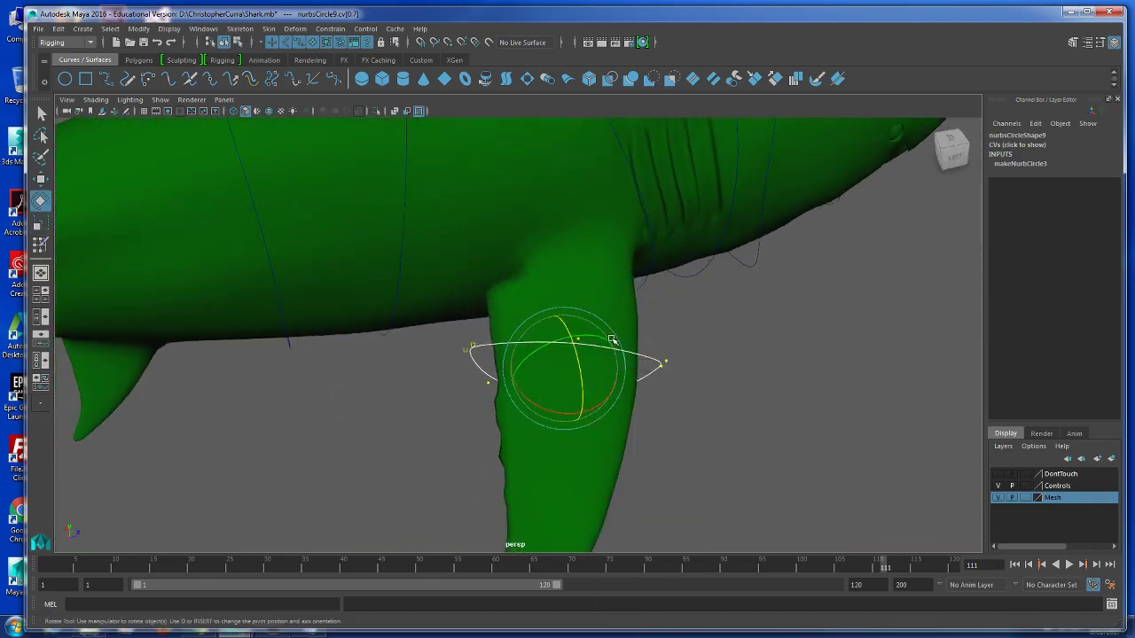
# - Select the control vertices at the fin's front and rear edges and scale them to fit the circle around the fin
pyautogui.keyDown('alt'); pyautogui.moveTo(613, 339); pyautogui.dragTo(619, 307); pyautogui.keyUp('alt')
pyautogui.click(690, 399)
pyautogui.moveTo(688, 314); pyautogui.dragTo(655, 379)
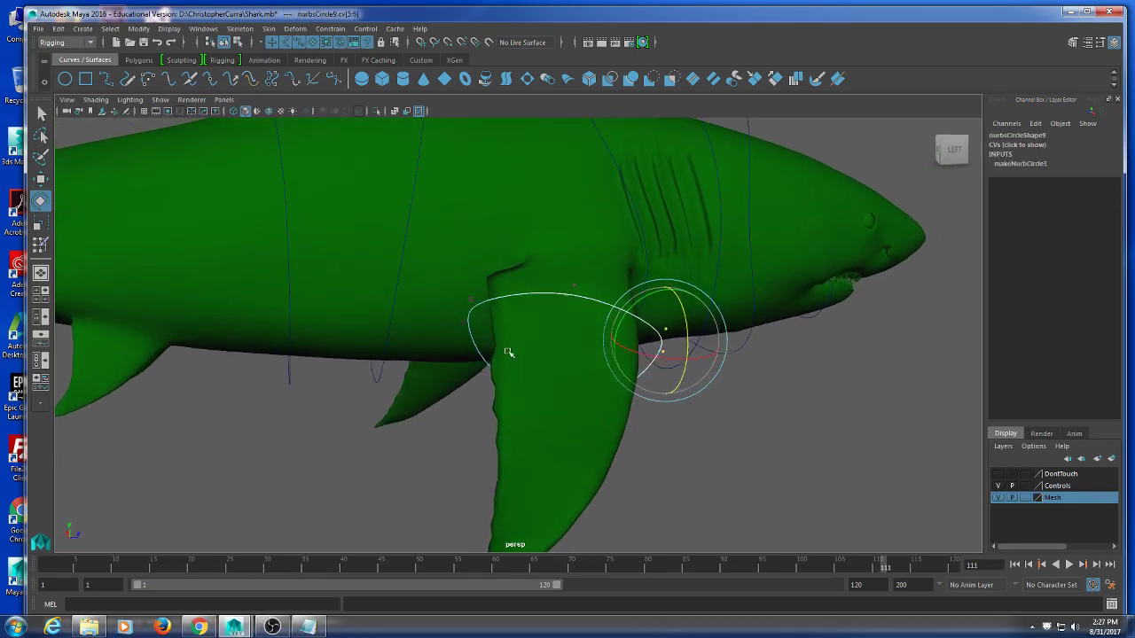
pyautogui.keyDown('shift'); pyautogui.moveTo(477, 261); pyautogui.dragTo(445, 342); pyautogui.keyUp('shift')
pyautogui.press('r')
pyautogui.moveTo(621, 328); pyautogui.dragTo(476, 376)
# - Move the lower control vertices one at a time closer to the pectoral fin's underside
pyautogui.press('w')
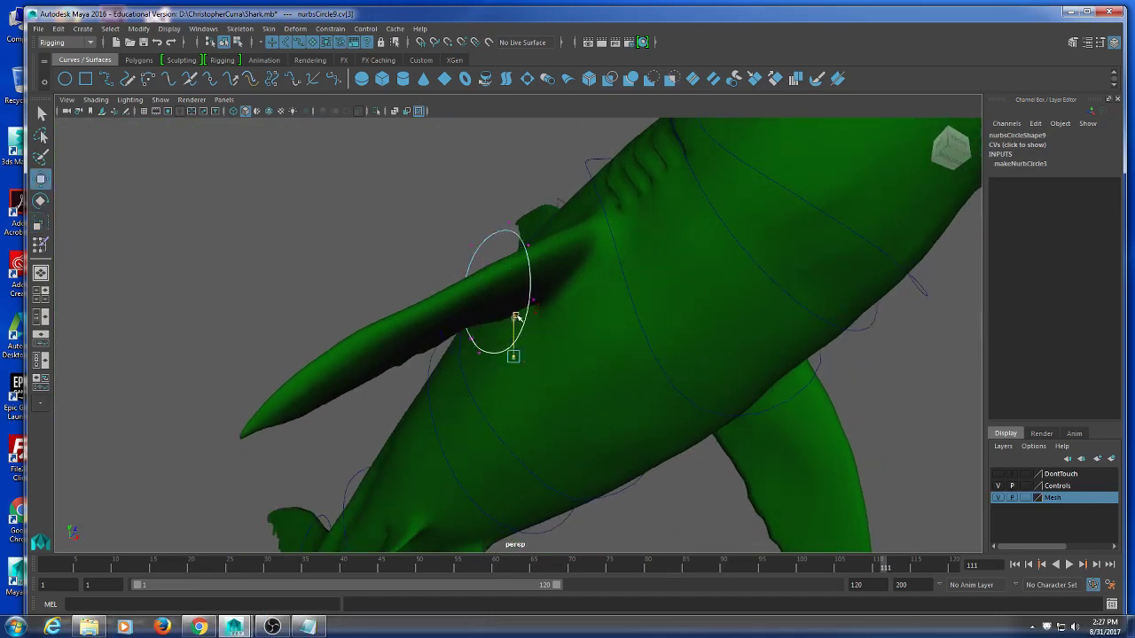
pyautogui.click(488, 341)
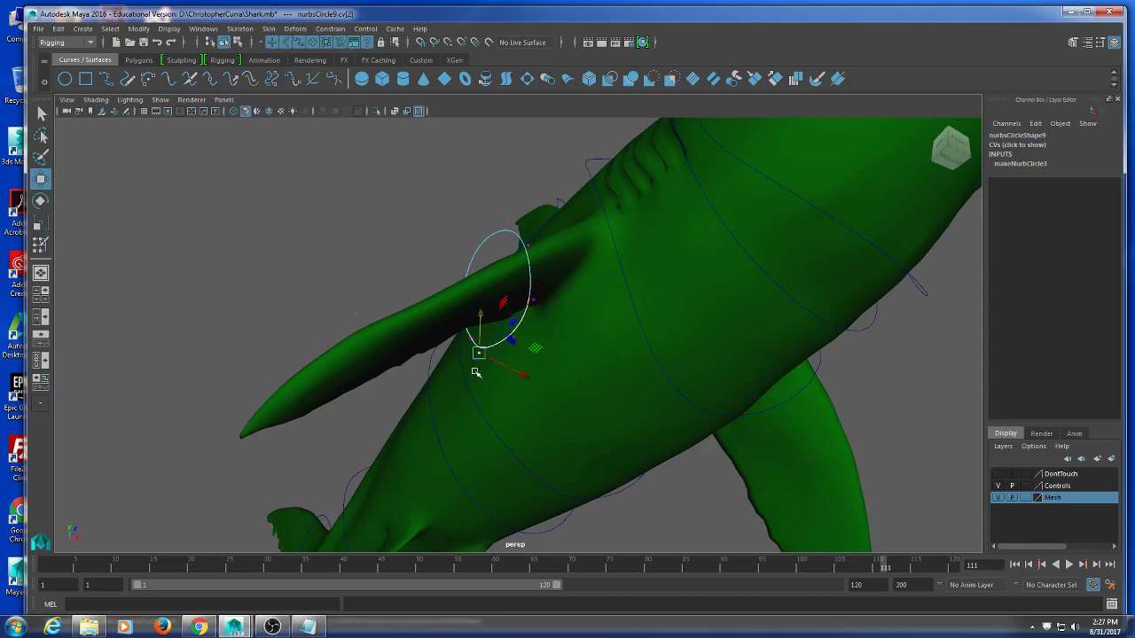
pyautogui.keyDown('alt'); pyautogui.moveTo(474, 373); pyautogui.dragTo(656, 427); pyautogui.keyUp('alt')
# - Flatten the complete set of circle control vertices and rotate them so the curve crosses the fin perpendicularly
pyautogui.moveTo(511, 447); pyautogui.dragTo(662, 316)
pyautogui.press('e')
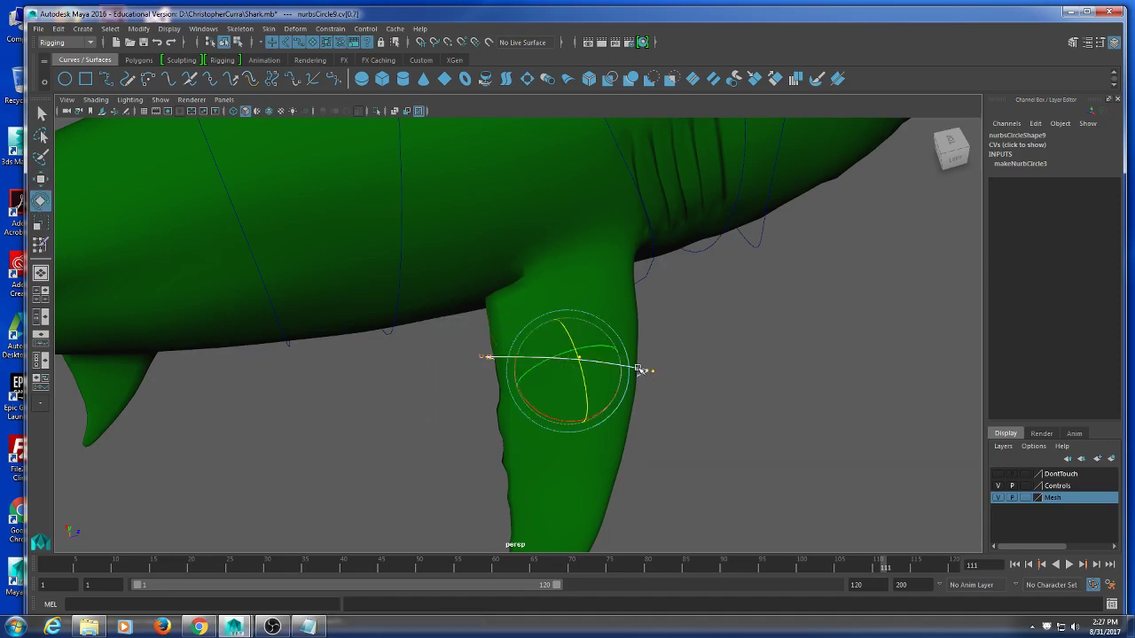
pyautogui.press('r')
pyautogui.press('e')
pyautogui.moveTo(601, 411); pyautogui.dragTo(669, 303)
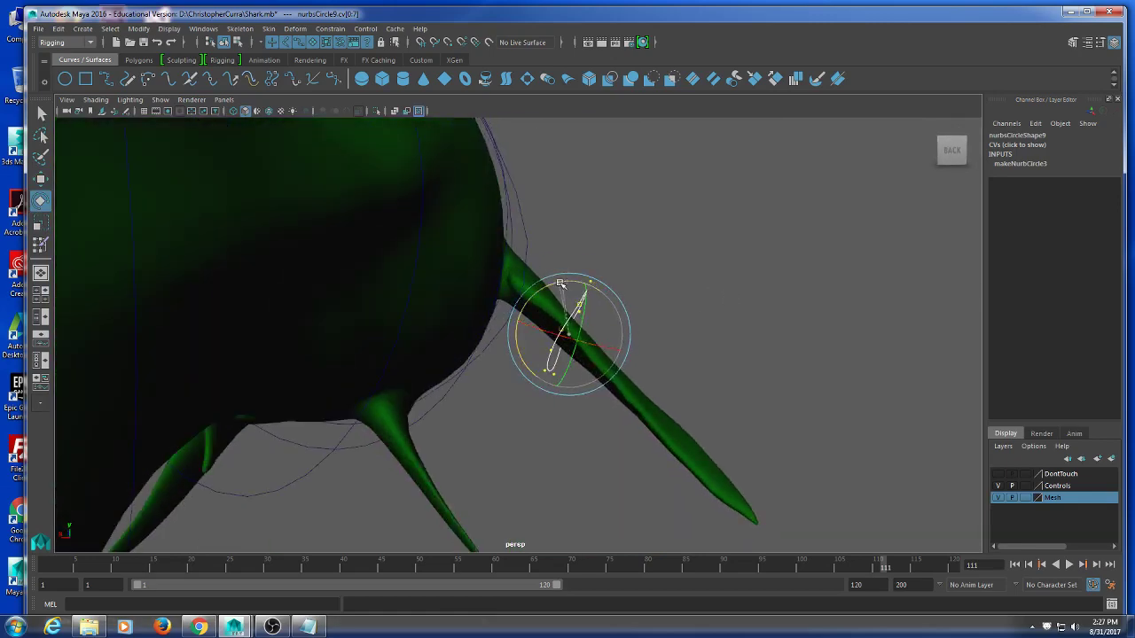
pyautogui.keyDown('alt'); pyautogui.moveTo(605, 330); pyautogui.dragTo(605, 347); pyautogui.keyUp('alt')
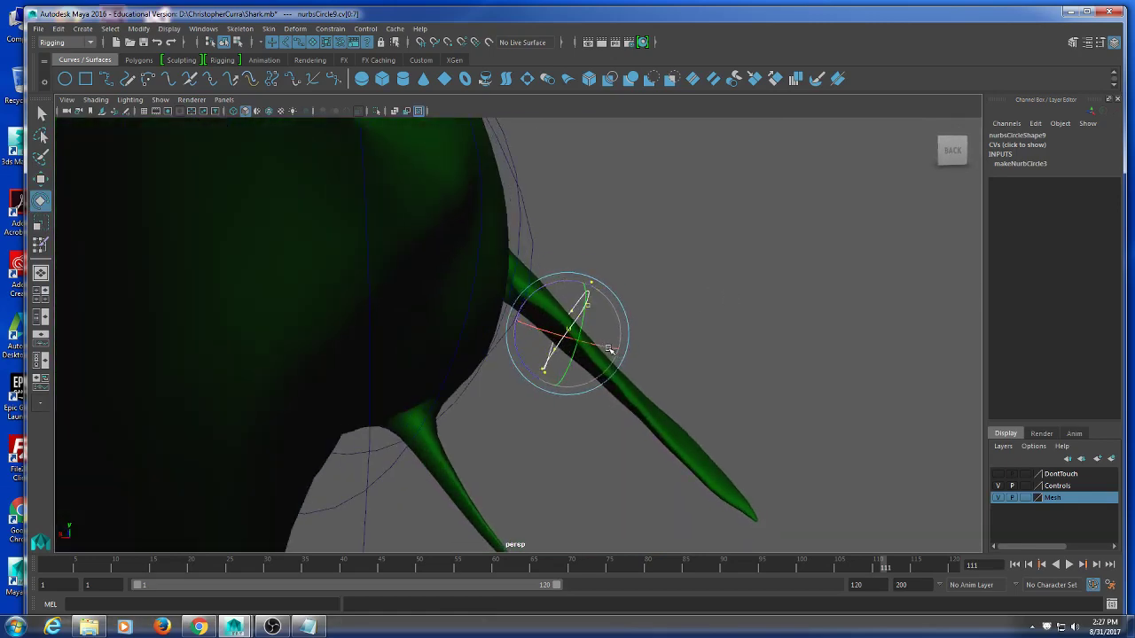
# - Fine-tune individual control vertices with the Move tool so the circle wraps evenly around the fin
pyautogui.click(633, 314)
pyautogui.click(581, 297)
pyautogui.press('w')
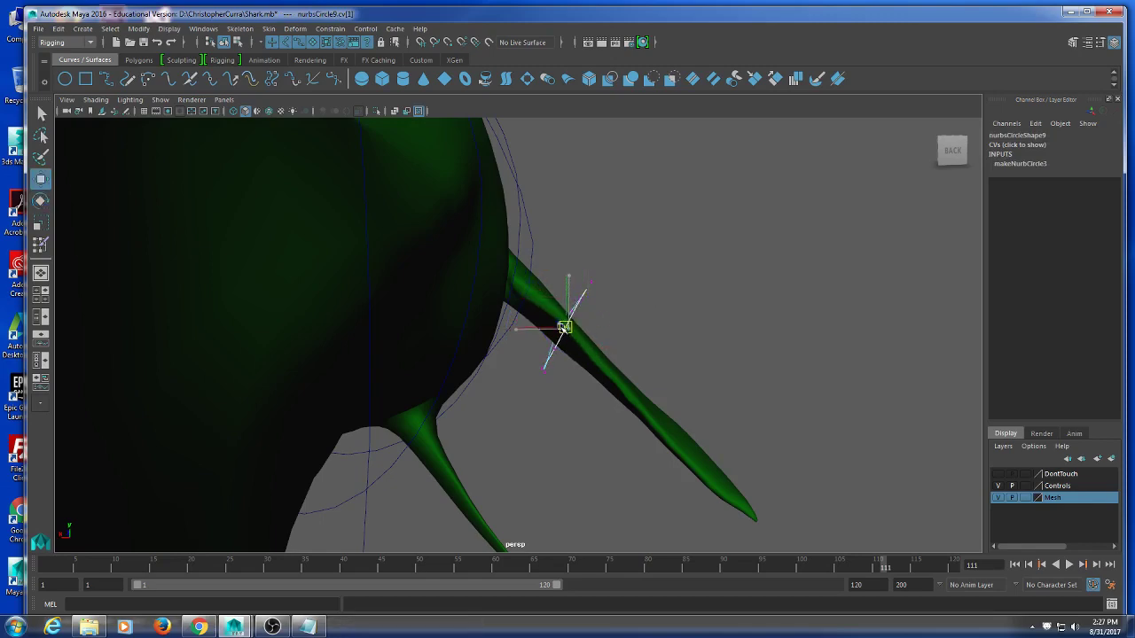
pyautogui.keyDown('alt'); pyautogui.moveTo(564, 328); pyautogui.dragTo(520, 382); pyautogui.keyUp('alt')
pyautogui.click(515, 366)
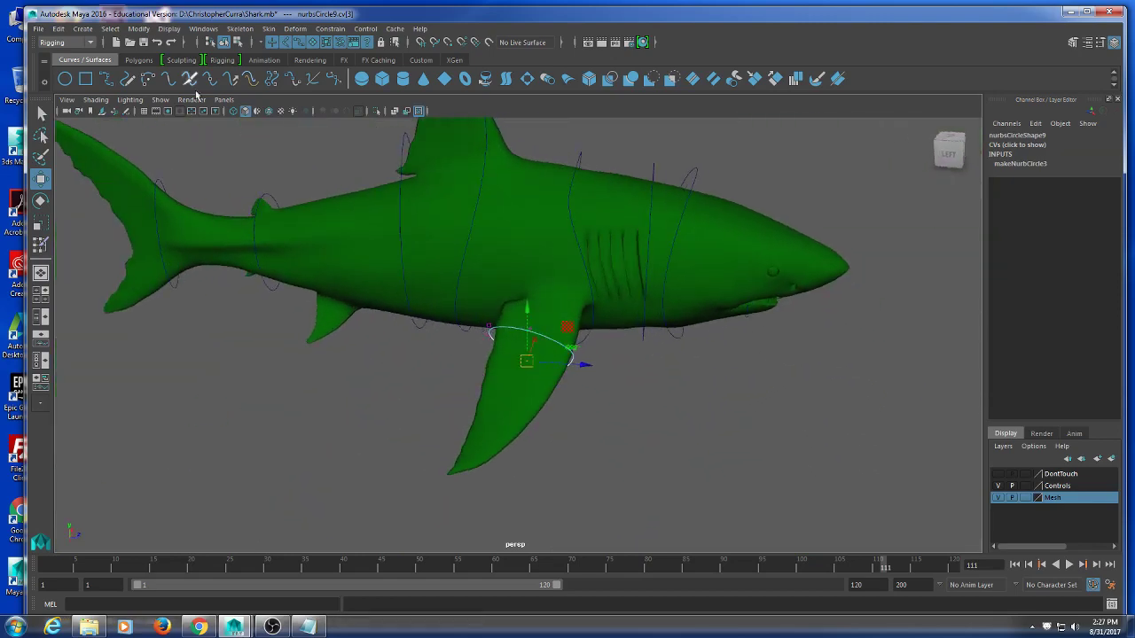
# - Leave control vertex editing and select the whole pectoral fin circle as an object
pyautogui.click(254, 355)
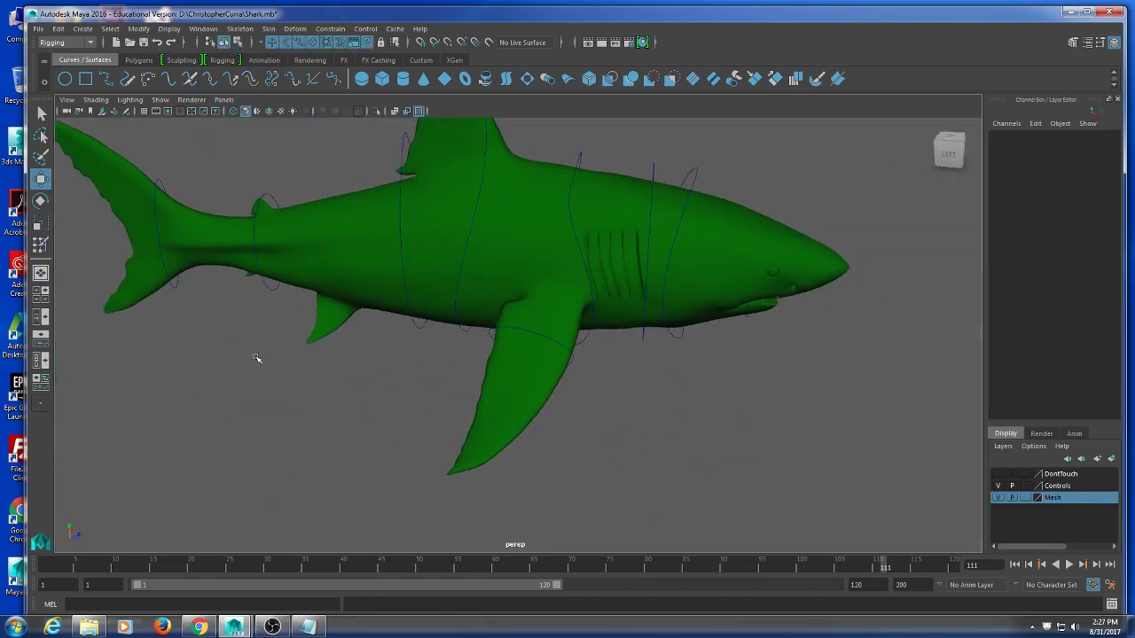
pyautogui.keyDown('alt'); pyautogui.moveTo(253, 354); pyautogui.dragTo(310, 305); pyautogui.keyUp('alt')
pyautogui.scroll(5, 474, 347)
pyautogui.click(598, 332)
pyautogui.keyDown('alt'); pyautogui.moveTo(469, 315); pyautogui.dragTo(456, 380); pyautogui.keyUp('alt')
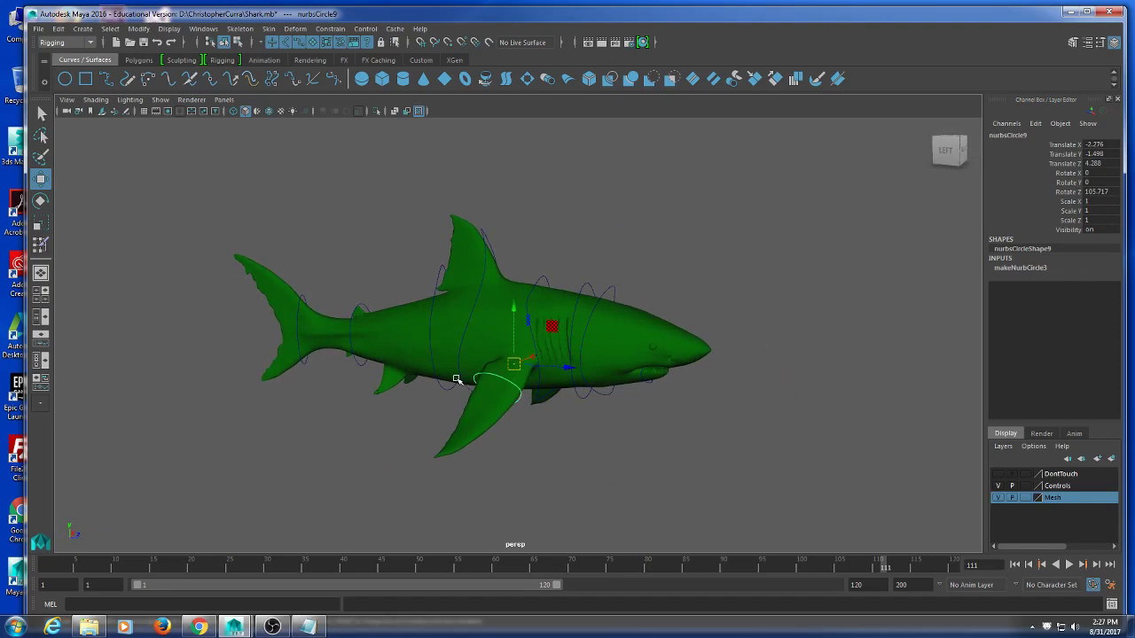
# - Switch to wireframe display and examine the fin circle's placement and pivot from below, above and the front
pyautogui.scroll(10, 680, 477)
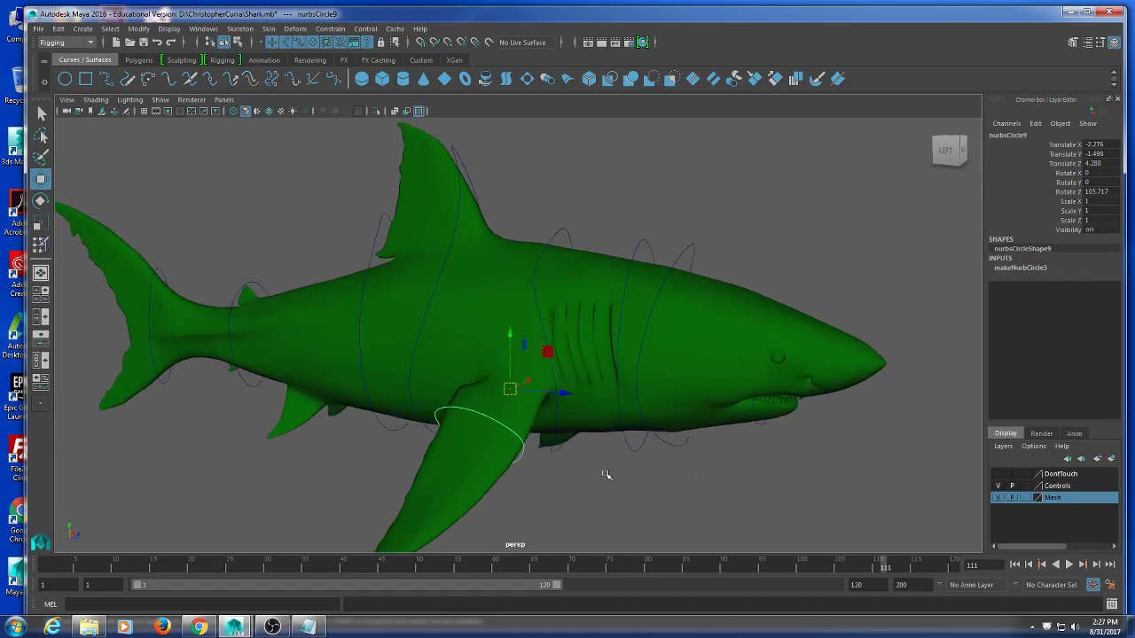
pyautogui.press('4')
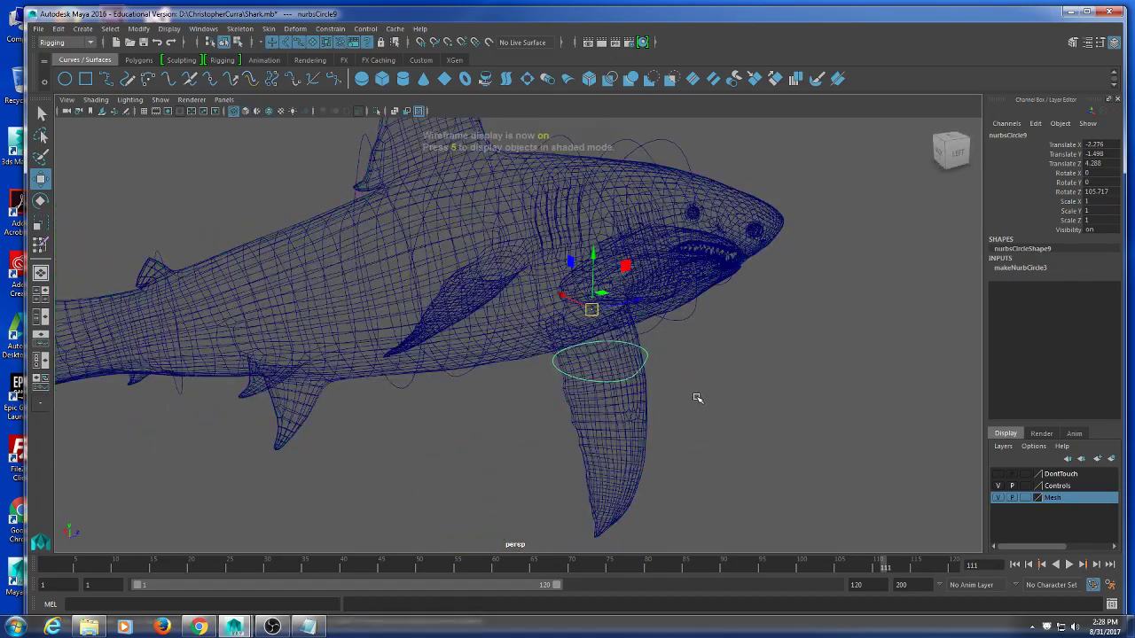
pyautogui.keyDown('alt'); pyautogui.moveTo(711, 401); pyautogui.dragTo(692, 430); pyautogui.keyUp('alt')
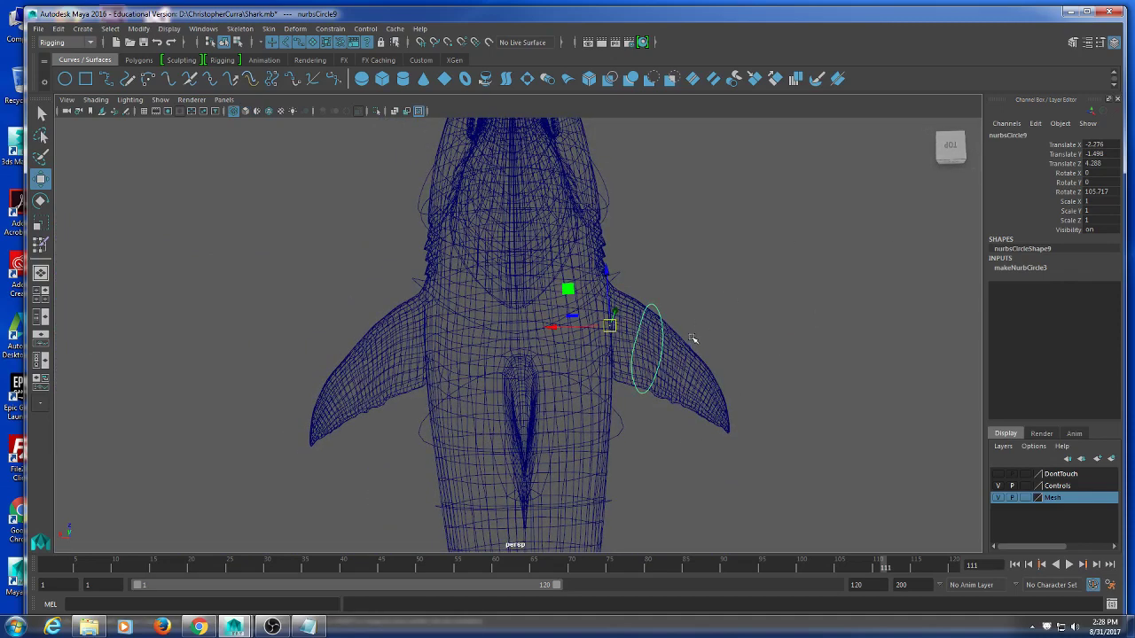
pyautogui.keyDown('alt'); pyautogui.moveTo(747, 349); pyautogui.dragTo(724, 321); pyautogui.keyUp('alt')
pyautogui.click(724, 321)
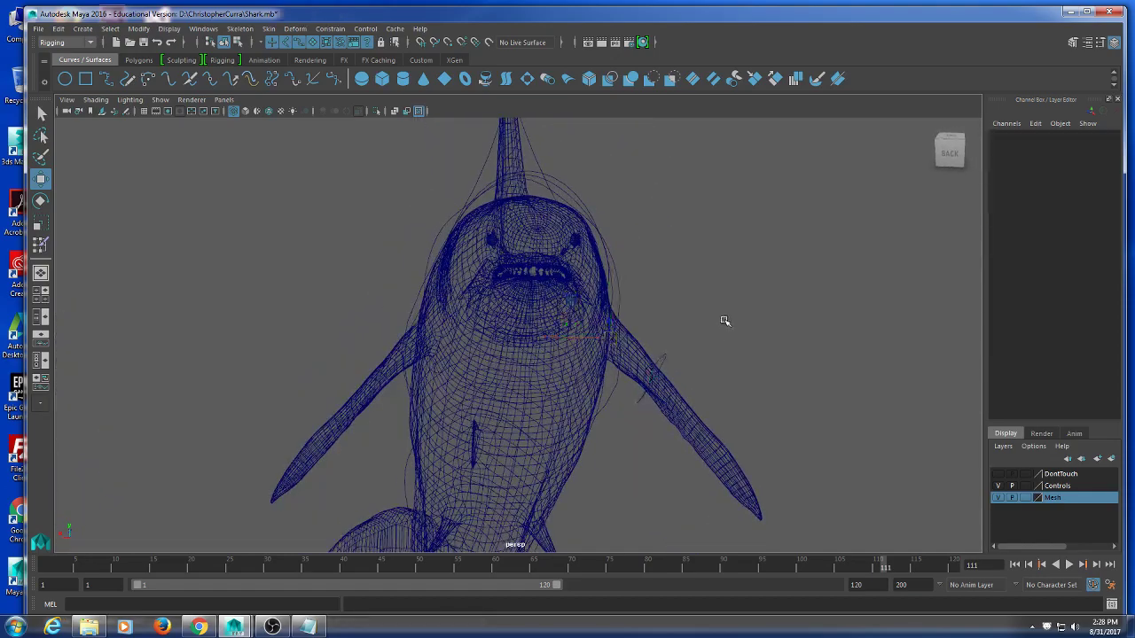
pyautogui.click(666, 363)
pyautogui.keyDown('alt'); pyautogui.moveTo(752, 387); pyautogui.dragTo(743, 349); pyautogui.keyUp('alt')
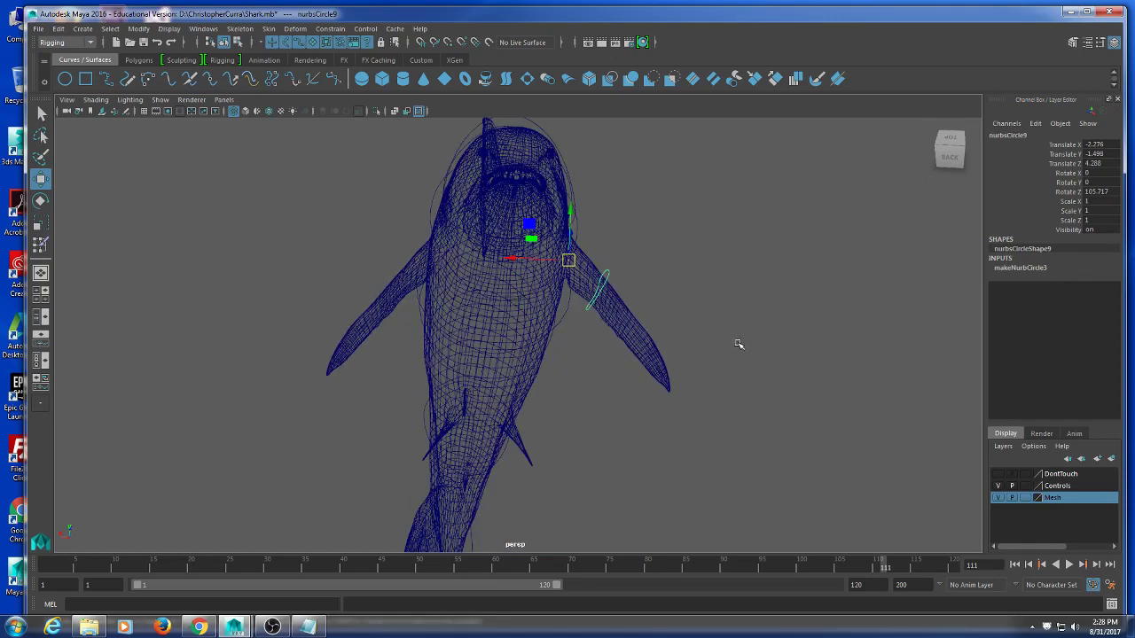
pyautogui.click(653, 273)
pyautogui.click(609, 274)
pyautogui.keyDown('alt'); pyautogui.moveTo(736, 314); pyautogui.dragTo(661, 296); pyautogui.keyUp('alt')
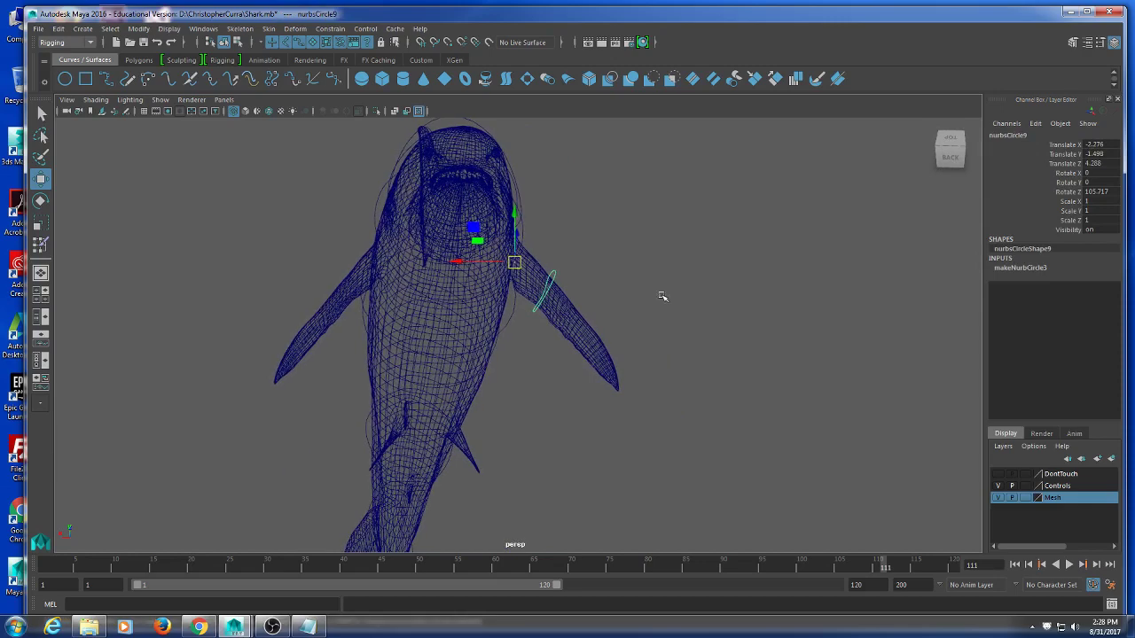
# - Open the Hypergraph Hierarchy beside the shark, enlarge its window and frame the selected nurbsCircle9 node
pyautogui.click(173, 31)
pyautogui.moveTo(192, 33)
pyautogui.click(252, 156)
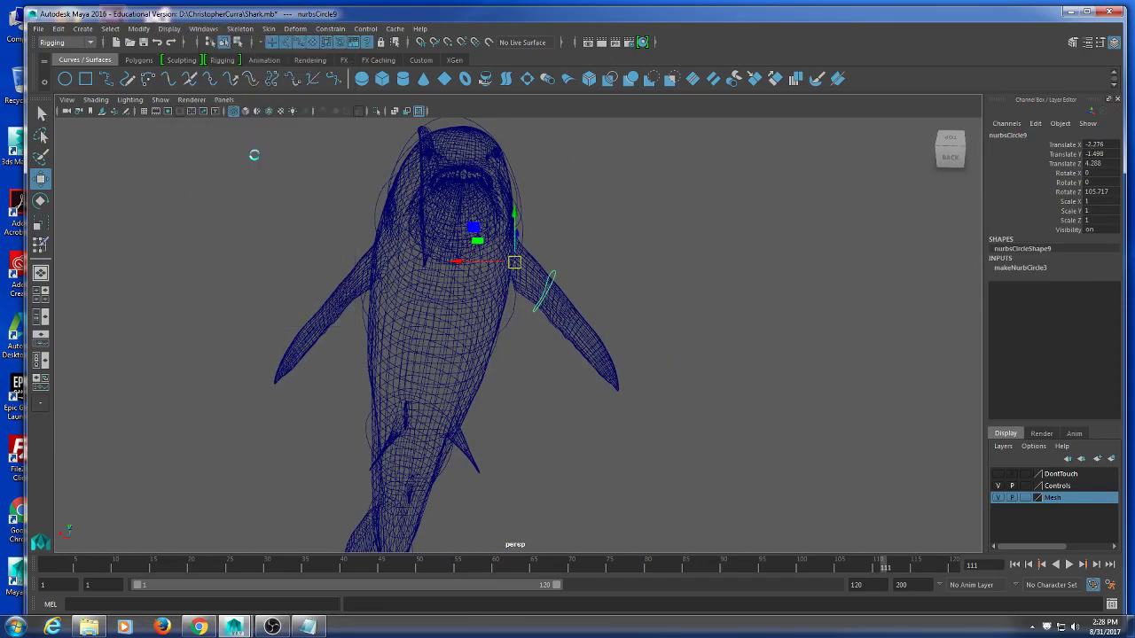
pyautogui.moveTo(284, 155); pyautogui.dragTo(778, 133)
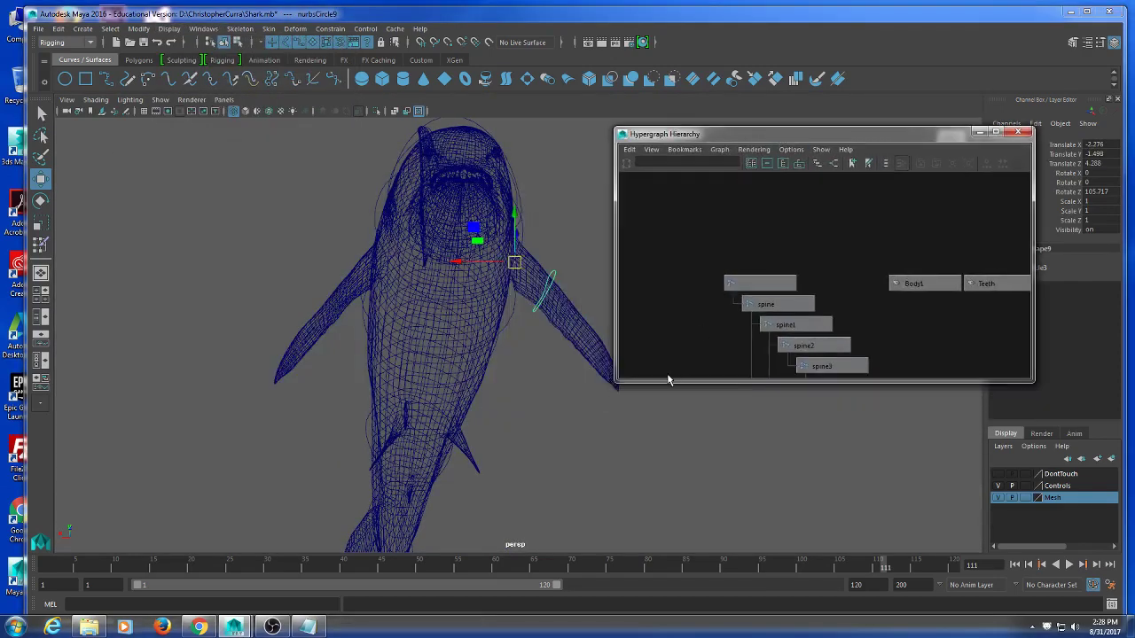
pyautogui.moveTo(615, 384); pyautogui.dragTo(665, 561)
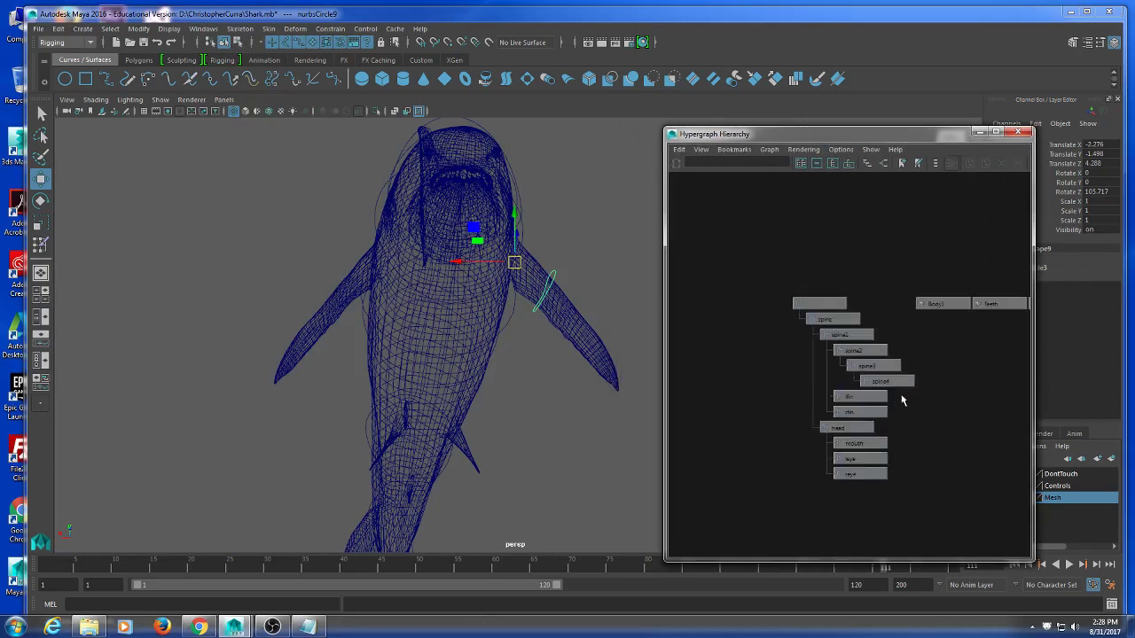
pyautogui.press('f')
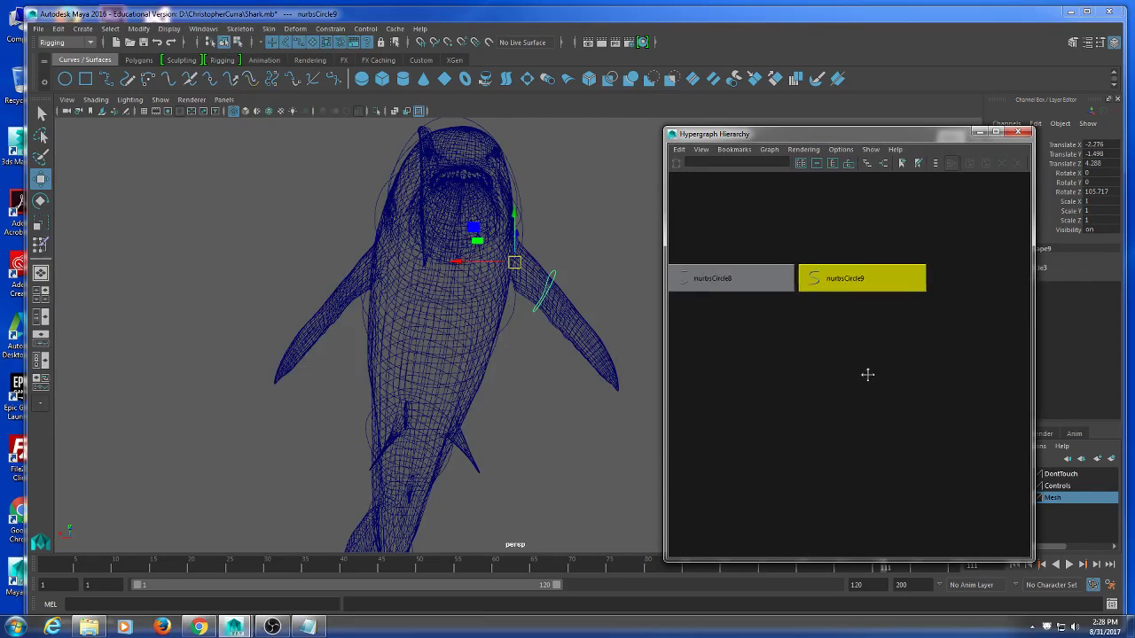
pyautogui.keyDown('alt'); pyautogui.moveTo(631, 374); pyautogui.dragTo(593, 372, button='middle'); pyautogui.keyUp('alt')
pyautogui.scroll(2, 562, 414)
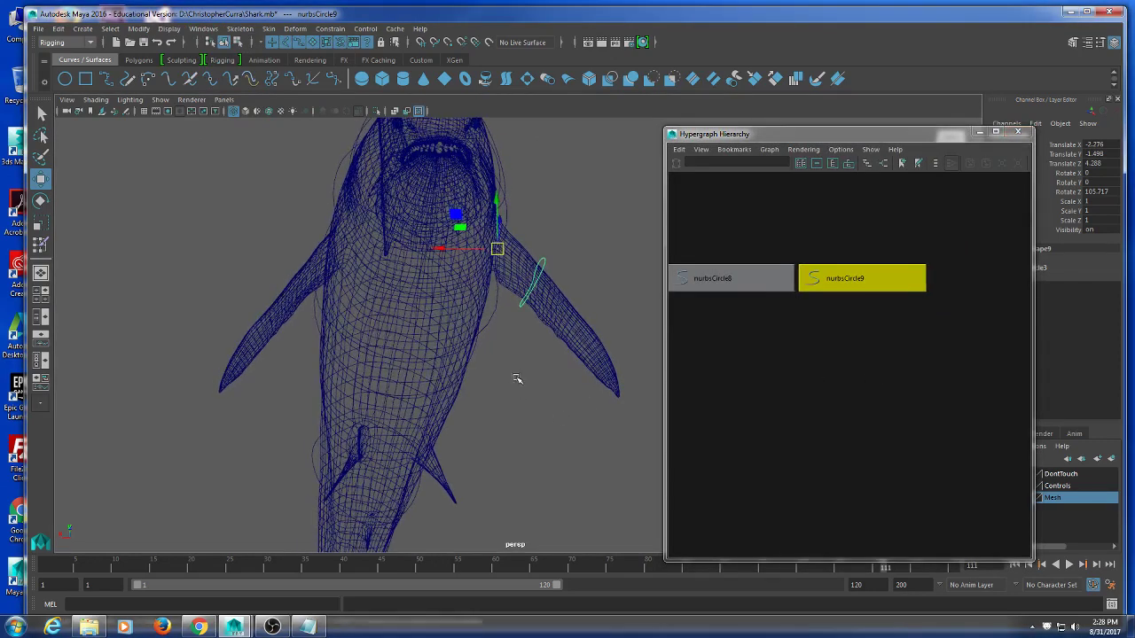
# - Group the pectoral fin circle under a new parent node and keep that group selected
pyautogui.click(546, 252)
pyautogui.click(544, 260)
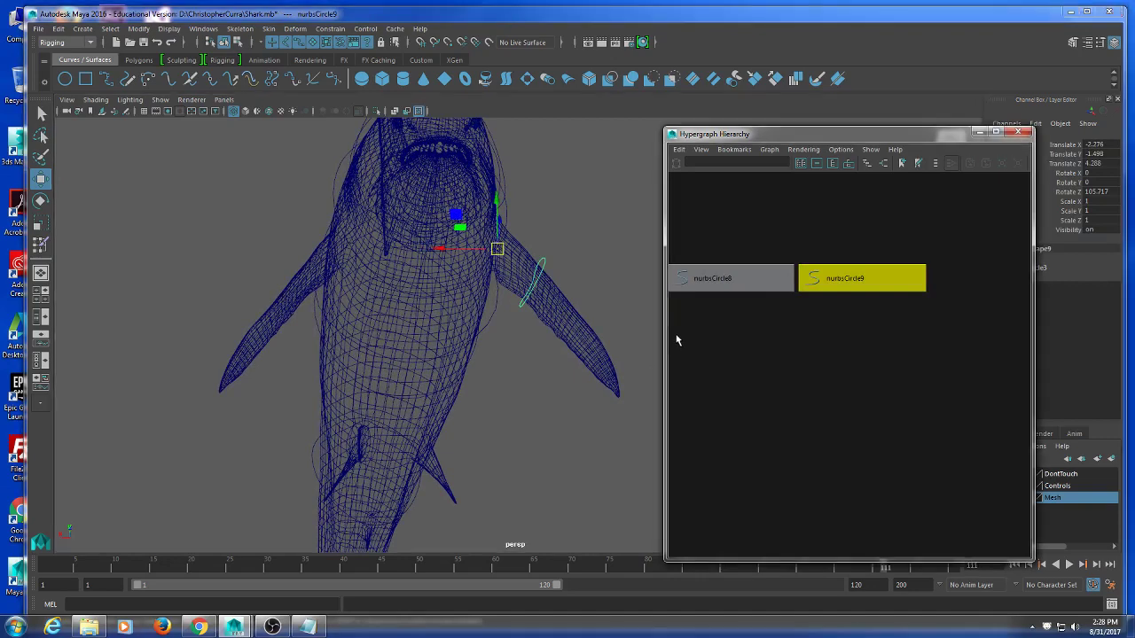
pyautogui.hotkey('ctrl', 'g')
pyautogui.moveTo(886, 228); pyautogui.dragTo(851, 282)
pyautogui.keyDown('alt'); pyautogui.moveTo(570, 291); pyautogui.dragTo(576, 315); pyautogui.keyUp('alt')
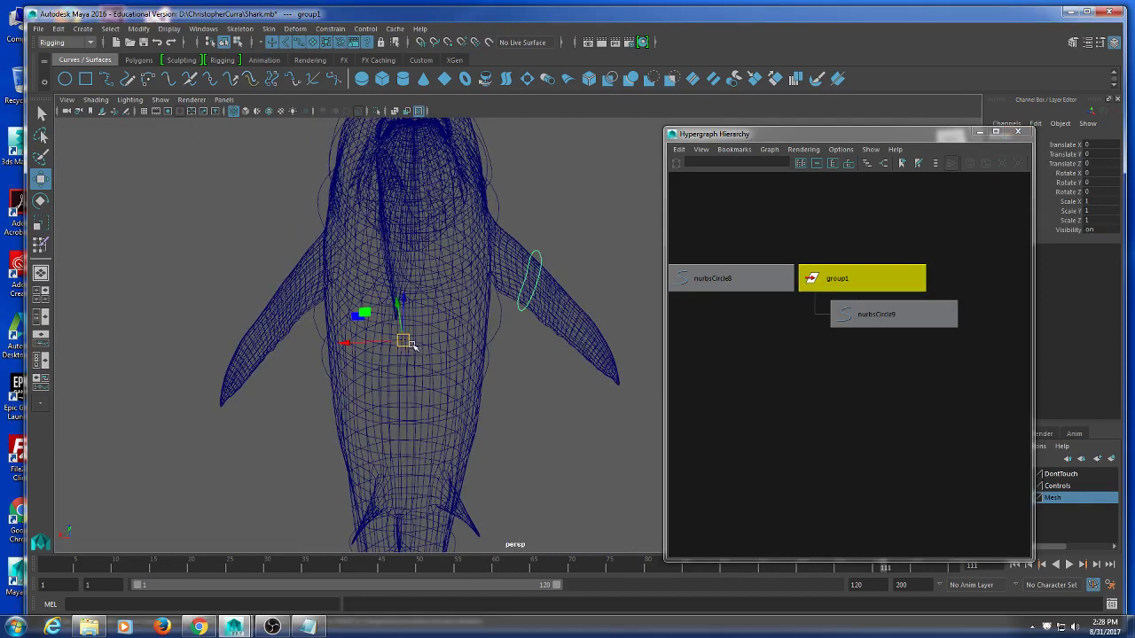
# - Narrow the Hypergraph Hierarchy window and move it clear of the Channel Box
pyautogui.moveTo(1035, 252); pyautogui.dragTo(996, 253)
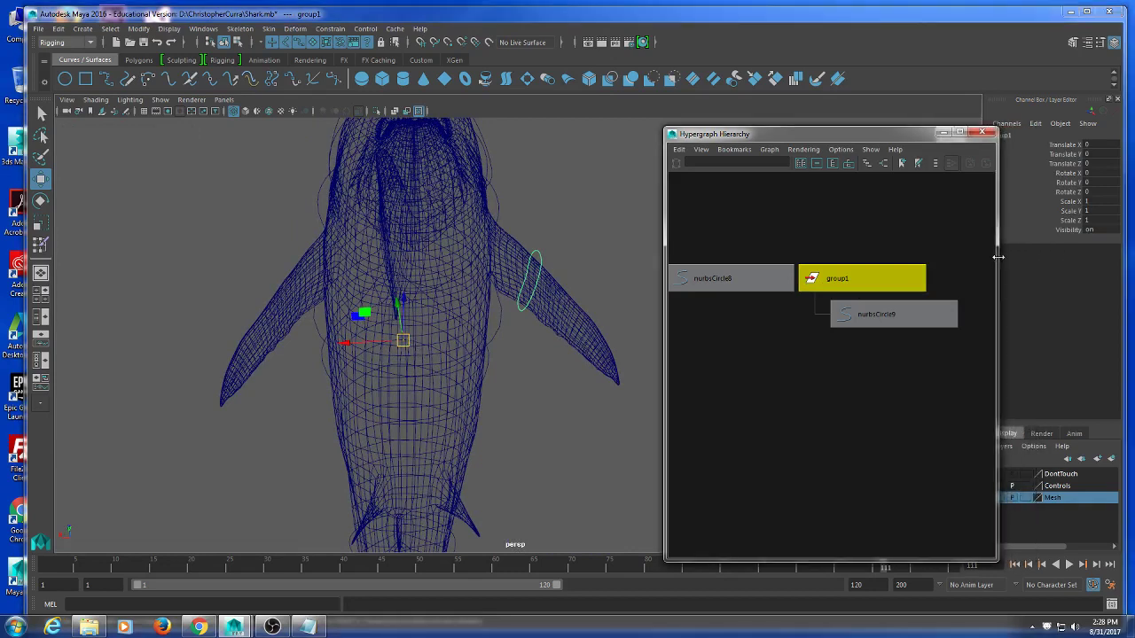
pyautogui.moveTo(874, 141); pyautogui.dragTo(843, 130)
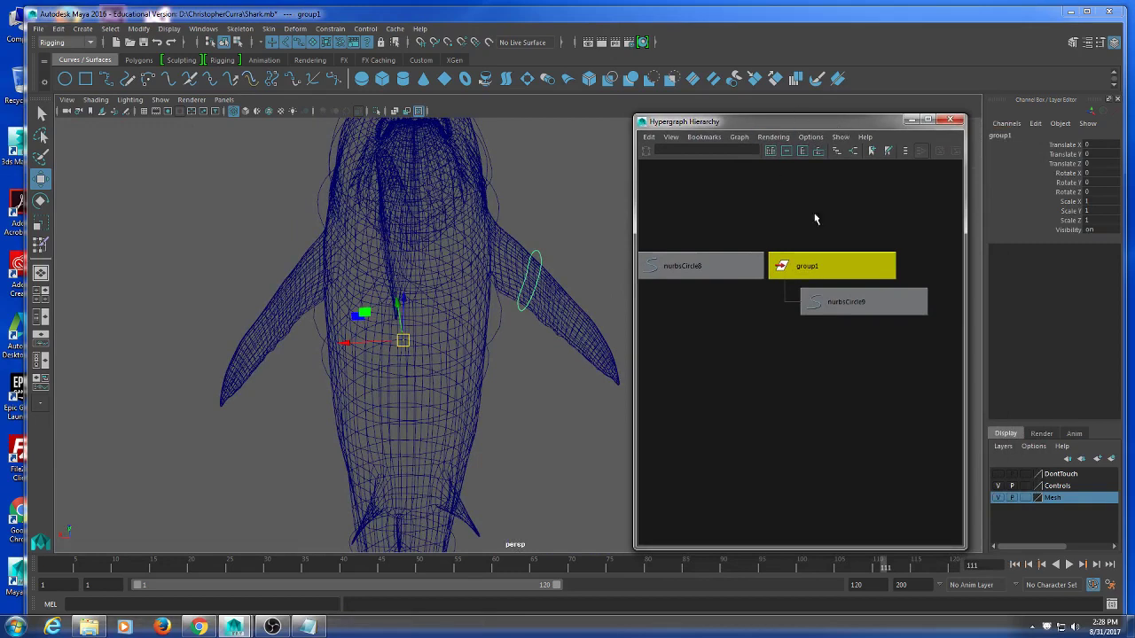
# - Try mirroring the original fin circle group with Scale X -1, and undo the change
pyautogui.doubleClick(1104, 201)
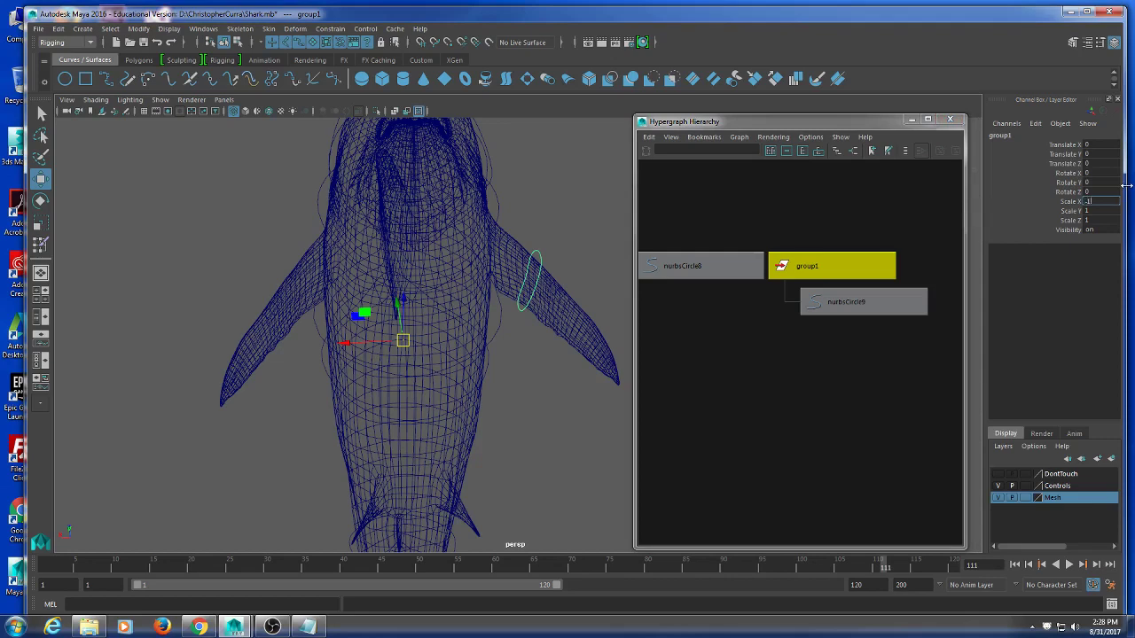
pyautogui.press('Return')
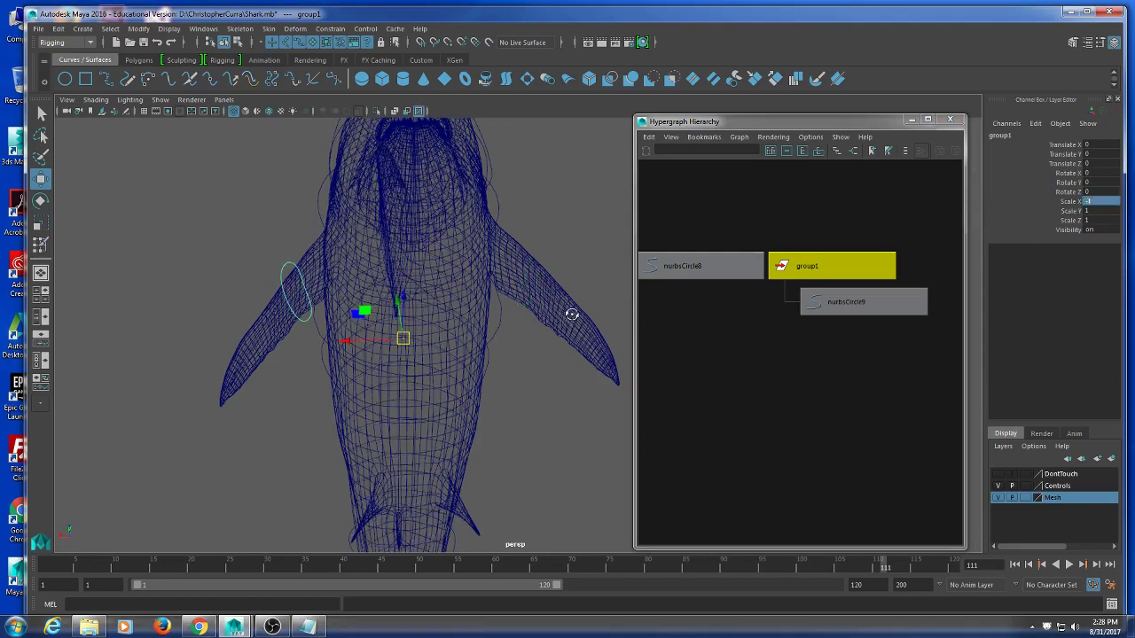
pyautogui.hotkey('ctrl', 'z')
pyautogui.click(745, 388)
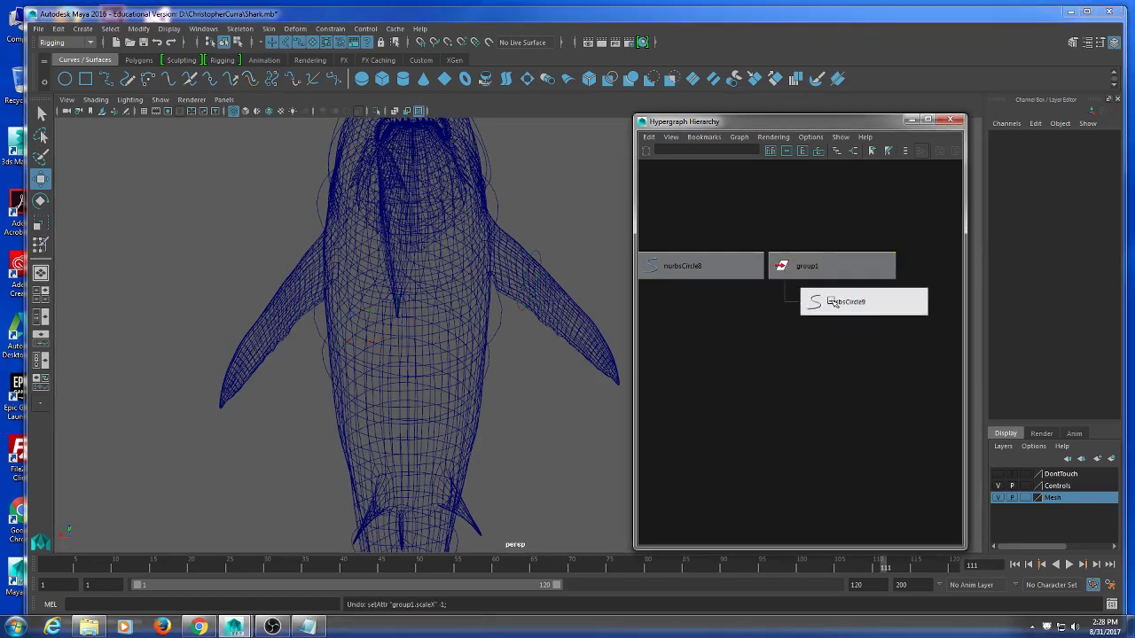
# - Duplicate the pectoral fin circle's group and mirror the copy to the opposite fin by setting its Scale X to -1
pyautogui.click(832, 266)
pyautogui.keyDown('alt'); pyautogui.moveTo(841, 403); pyautogui.dragTo(788, 408, button='middle'); pyautogui.keyUp('alt')
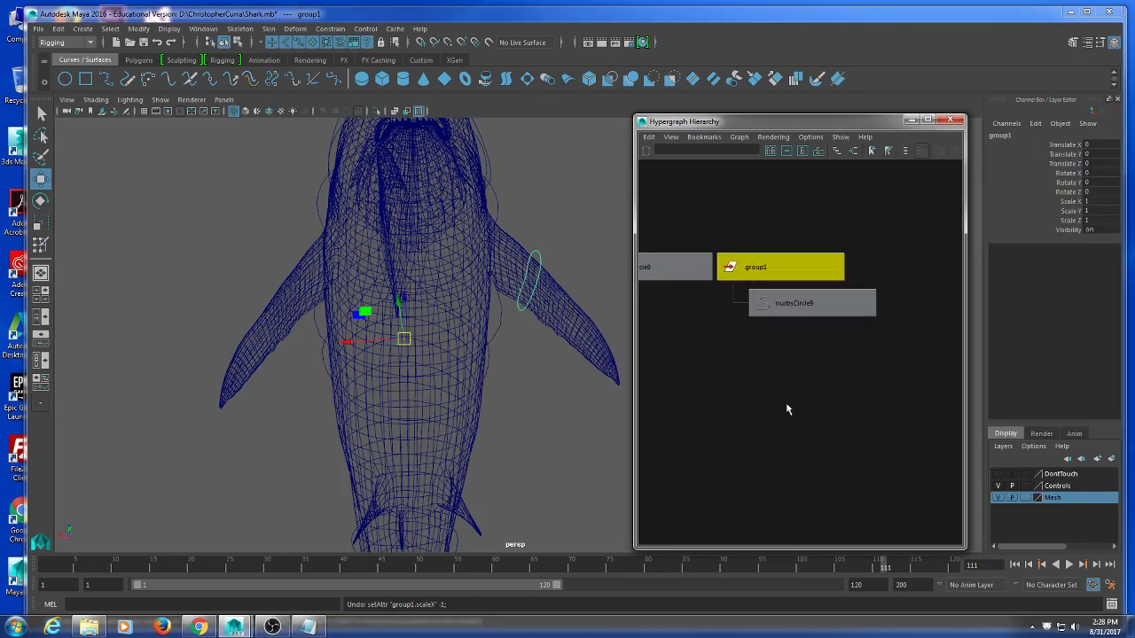
pyautogui.hotkey('ctrl', 'd')
pyautogui.keyDown('alt'); pyautogui.moveTo(799, 397); pyautogui.dragTo(760, 385, button='middle'); pyautogui.keyUp('alt')
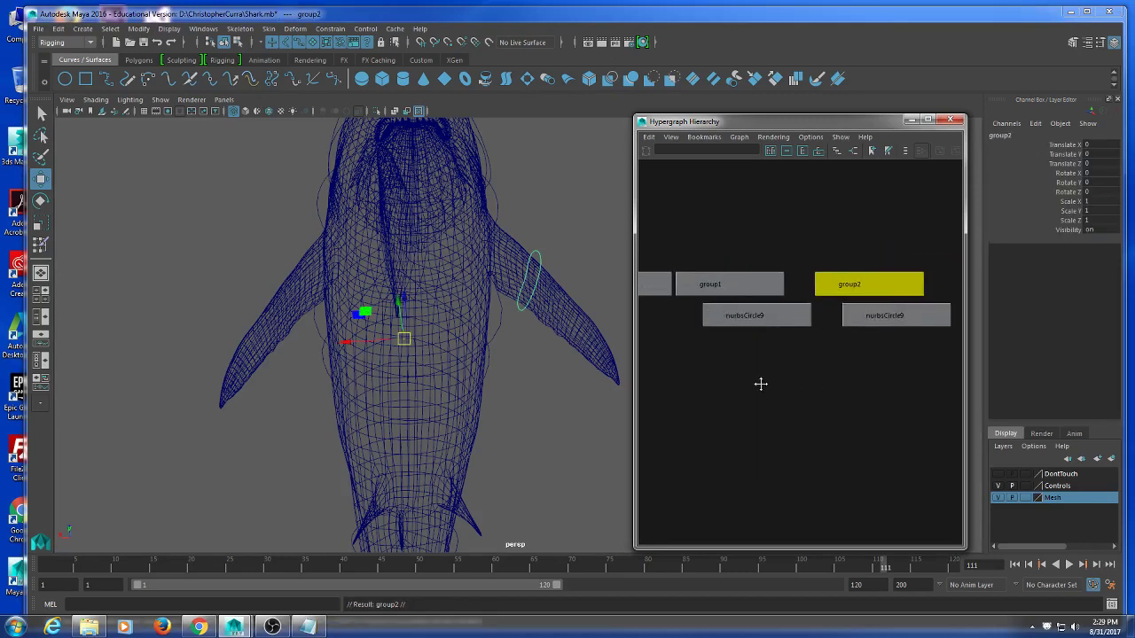
pyautogui.click(828, 300)
pyautogui.click(840, 282)
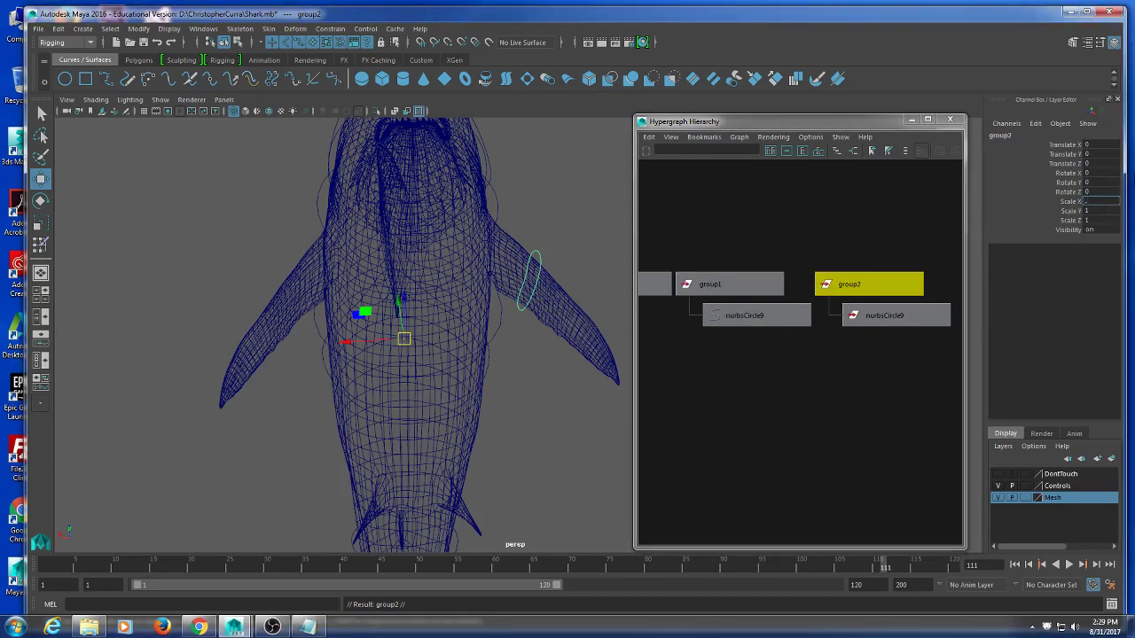
pyautogui.press('Return')
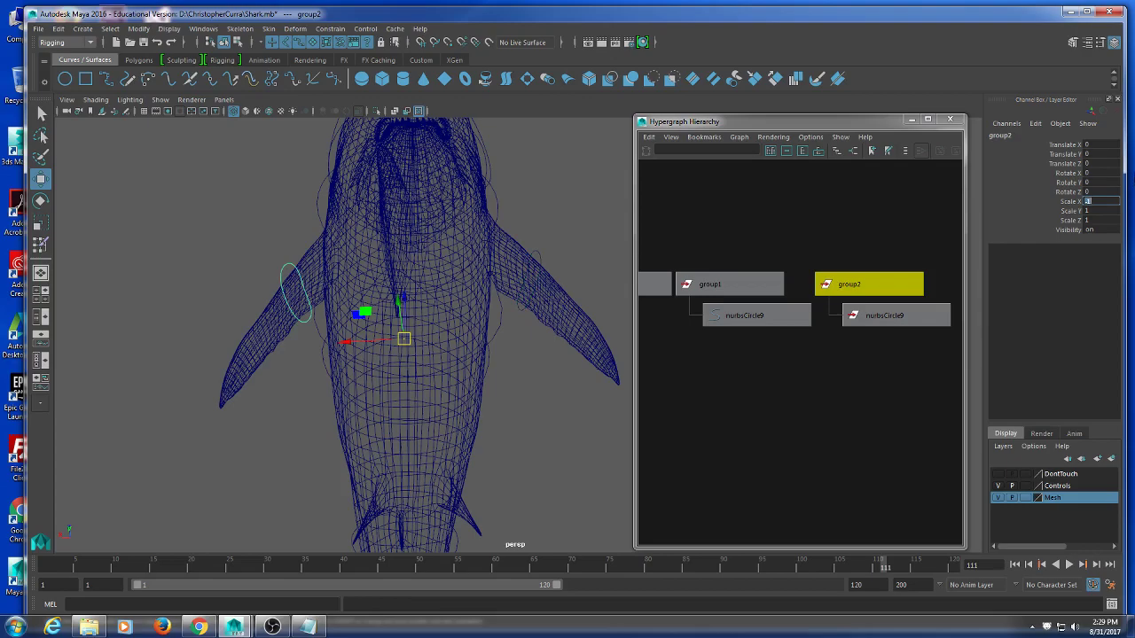
pyautogui.keyDown('alt'); pyautogui.moveTo(399, 301); pyautogui.dragTo(388, 305); pyautogui.keyUp('alt')
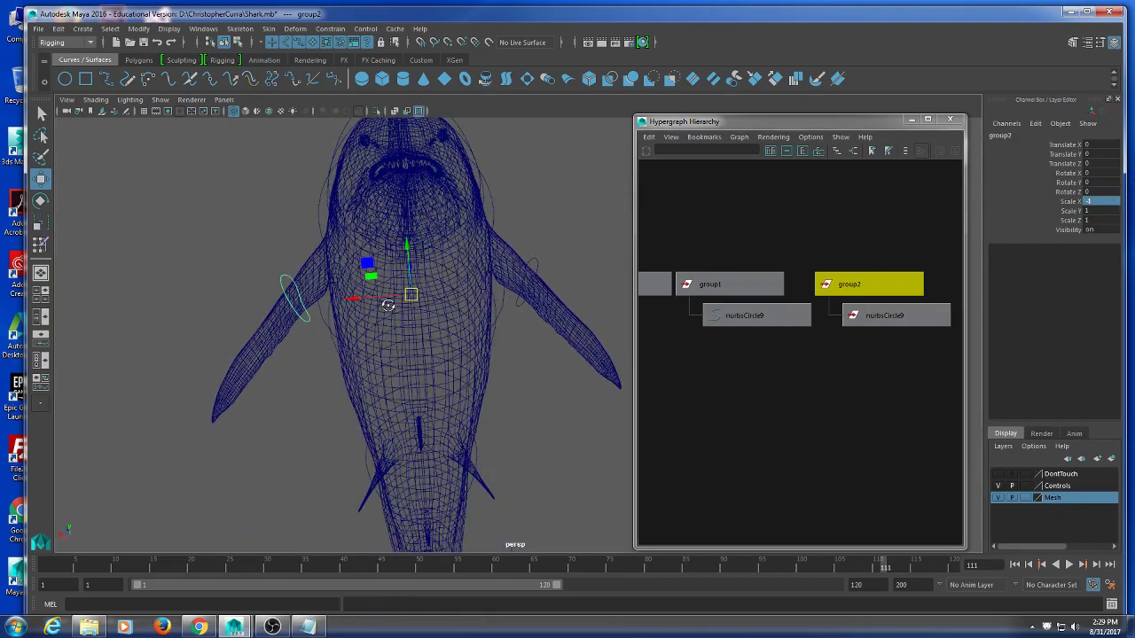
# - Unparent both pectoral fin circles from their groups, and delete the two emptied group nodes
pyautogui.click(902, 398)
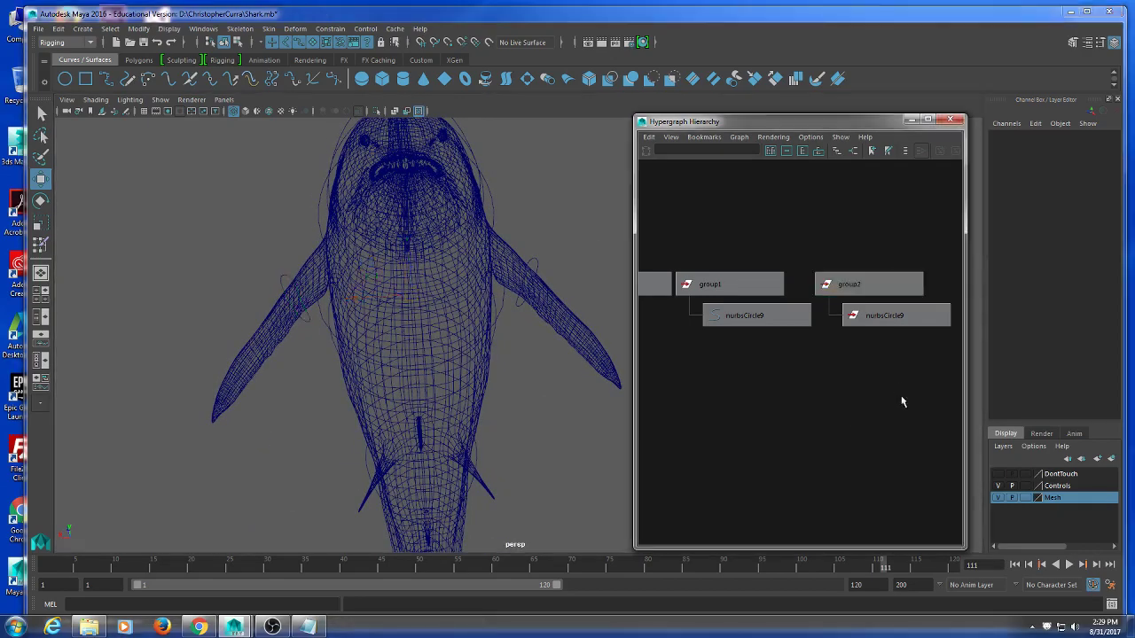
pyautogui.moveTo(939, 396); pyautogui.dragTo(770, 319)
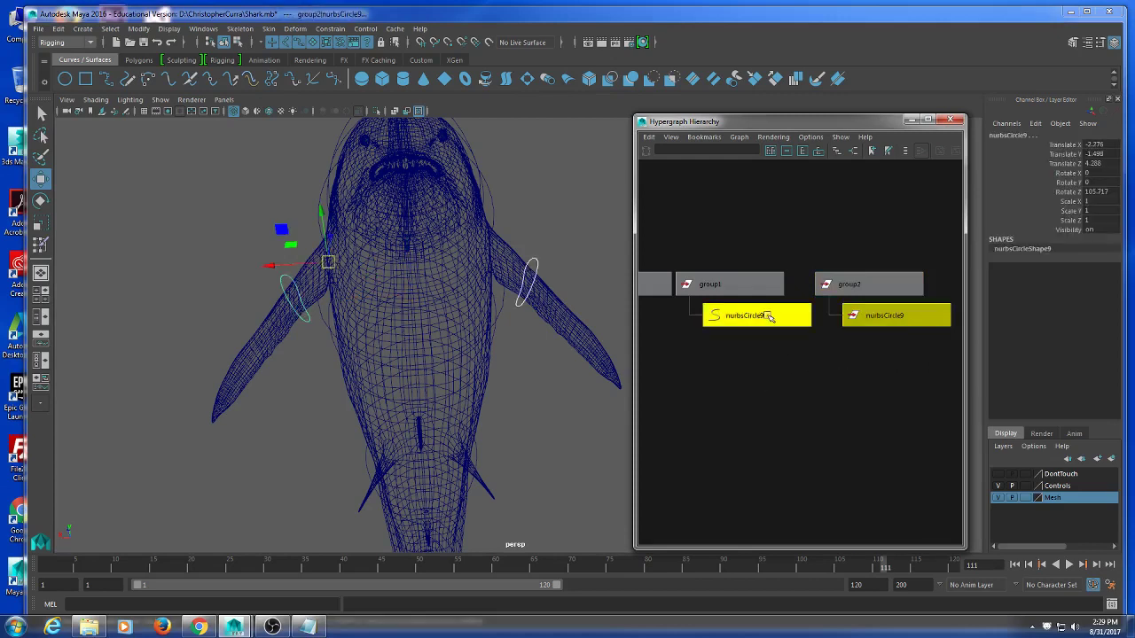
pyautogui.click(890, 377)
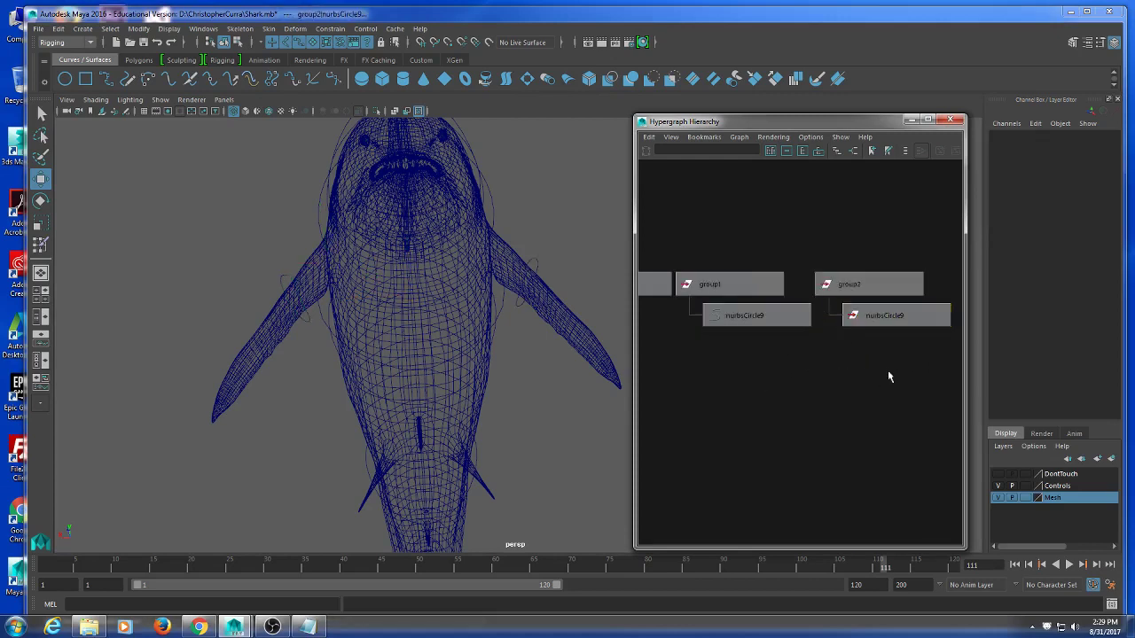
pyautogui.moveTo(920, 371); pyautogui.dragTo(768, 320)
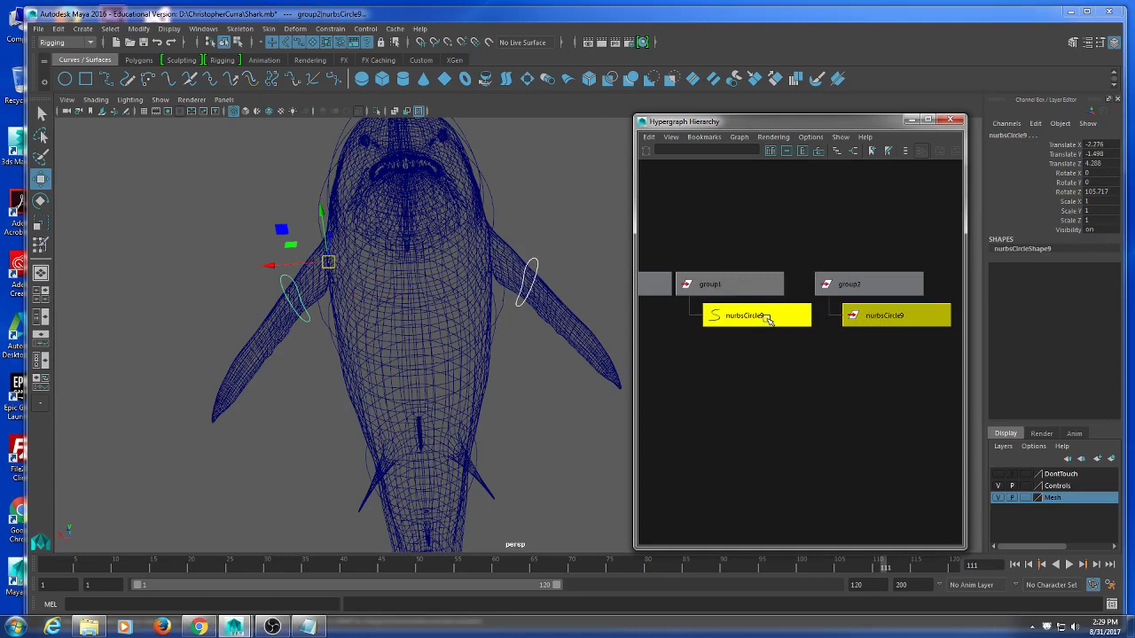
pyautogui.hotkey('shift', 'p')
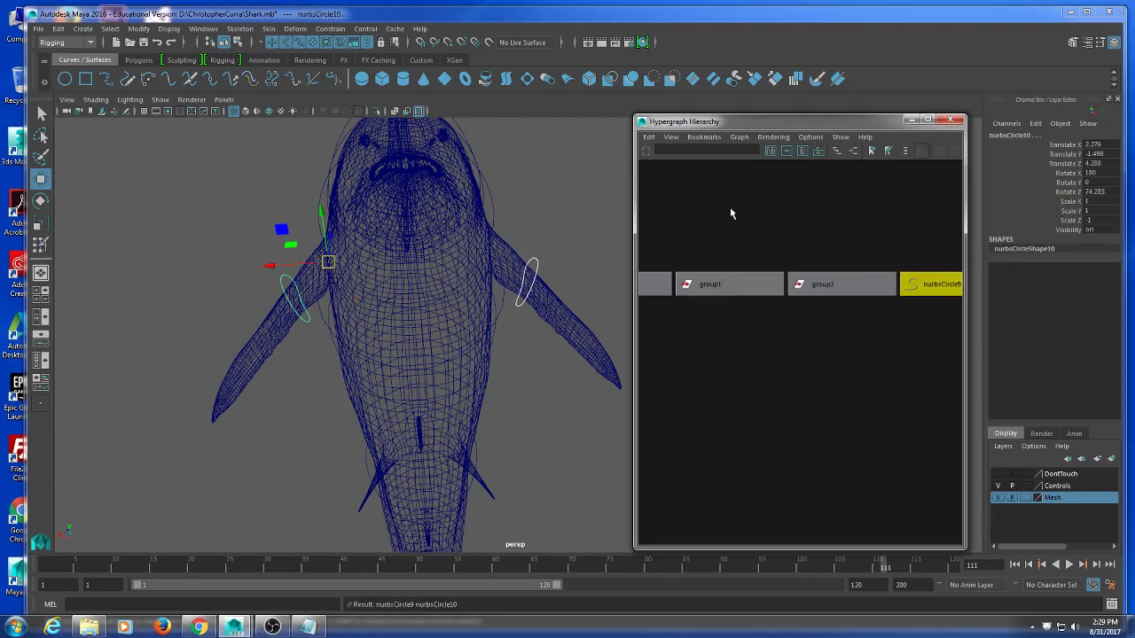
pyautogui.moveTo(732, 207); pyautogui.dragTo(842, 354)
pyautogui.press('Delete')
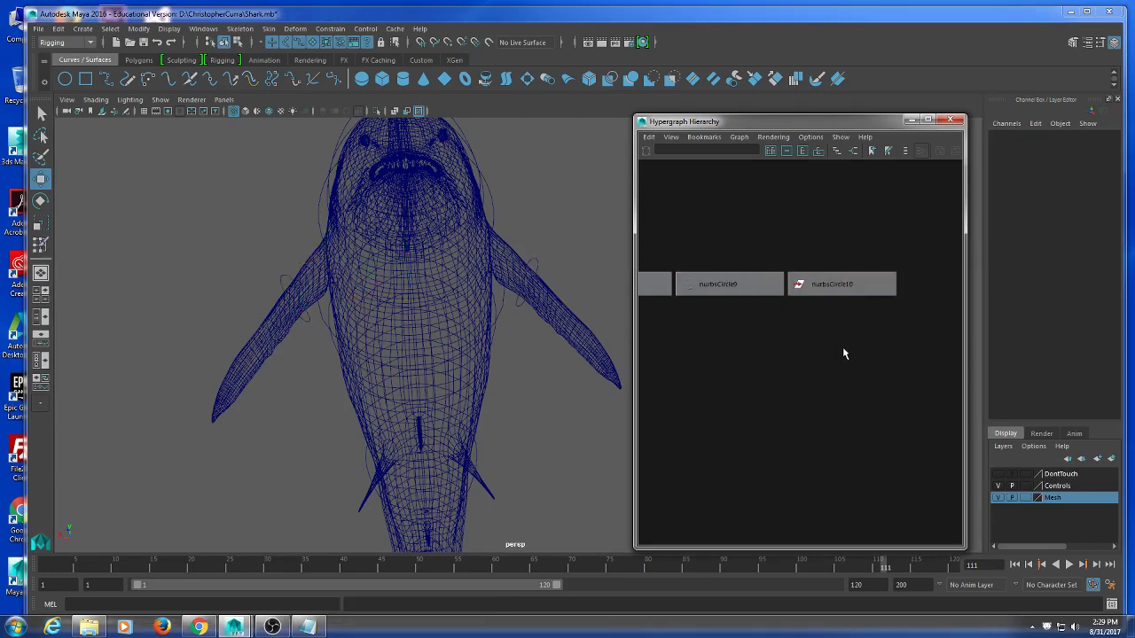
pyautogui.moveTo(740, 219); pyautogui.dragTo(867, 328)
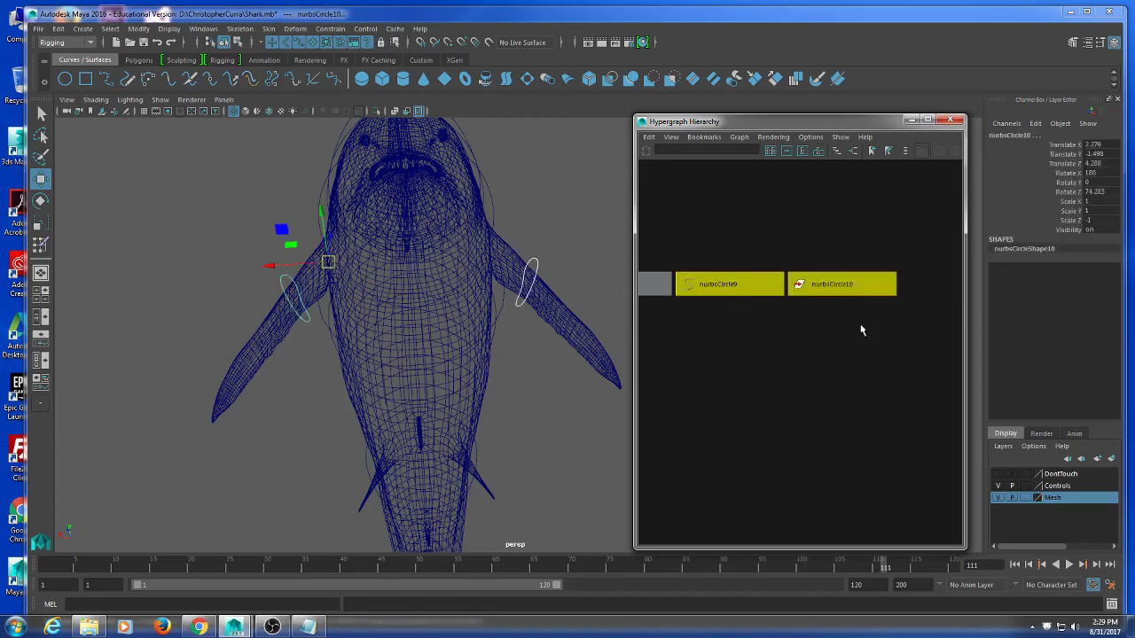
pyautogui.moveTo(471, 330)
pyautogui.keyDown('alt'); pyautogui.mouseDown()
pyautogui.moveTo(524, 281)
pyautogui.moveTo(390, 280)
pyautogui.moveTo(330, 321)
pyautogui.moveTo(525, 348)
pyautogui.moveTo(419, 337)
pyautogui.moveTo(457, 338)
pyautogui.mouseUp(); pyautogui.keyUp('alt')
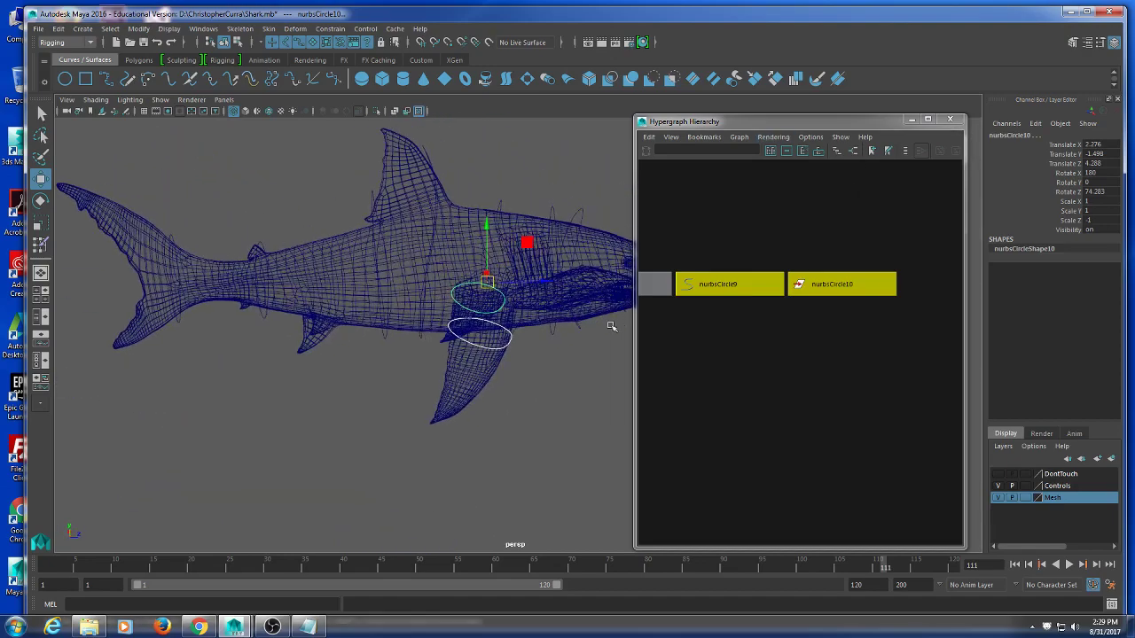
# - Rename the circle around the shark's lower jaw as jaw
pyautogui.keyDown('alt'); pyautogui.moveTo(611, 326); pyautogui.dragTo(538, 390); pyautogui.keyUp('alt')
pyautogui.click(538, 390)
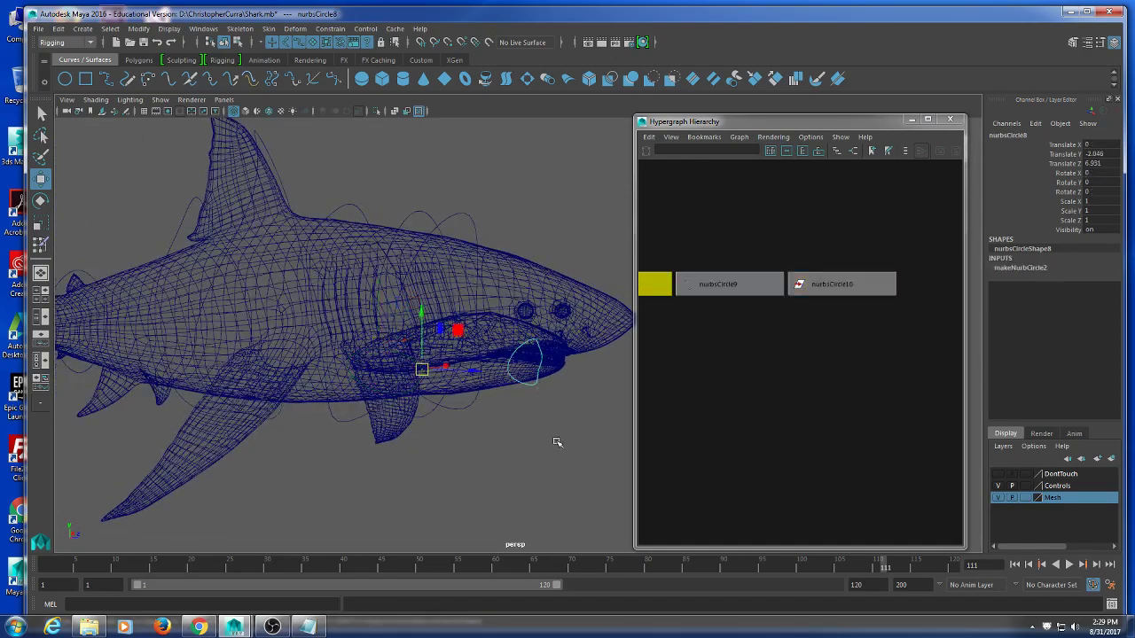
pyautogui.keyDown('alt'); pyautogui.moveTo(555, 443); pyautogui.dragTo(585, 433); pyautogui.keyUp('alt')
pyautogui.click(1011, 135)
pyautogui.write('jaw')
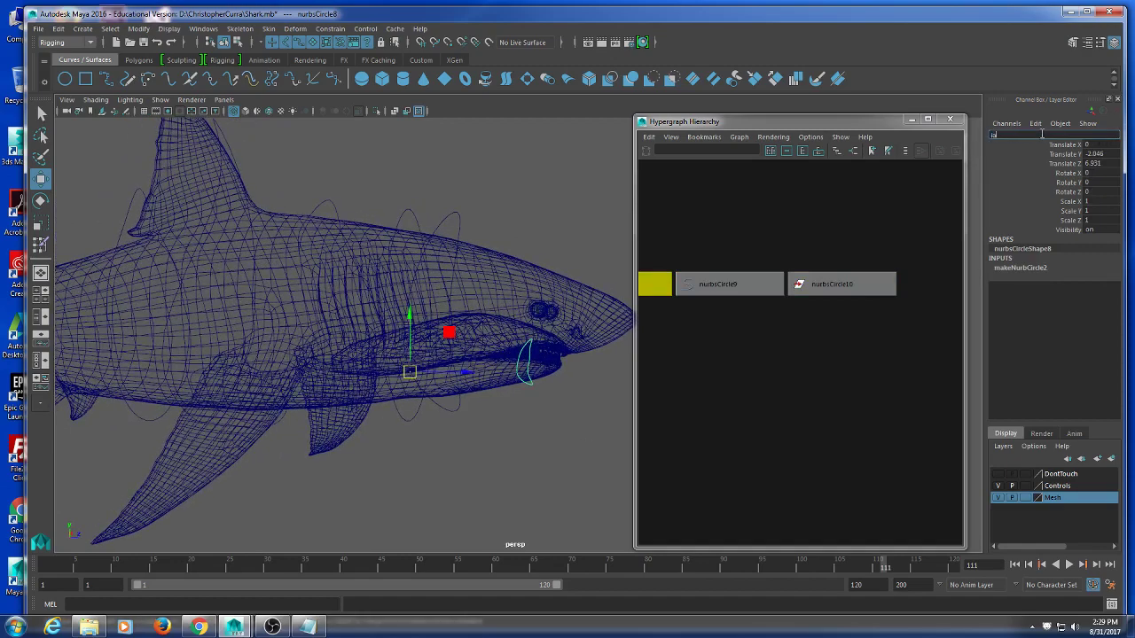
pyautogui.press('Return')
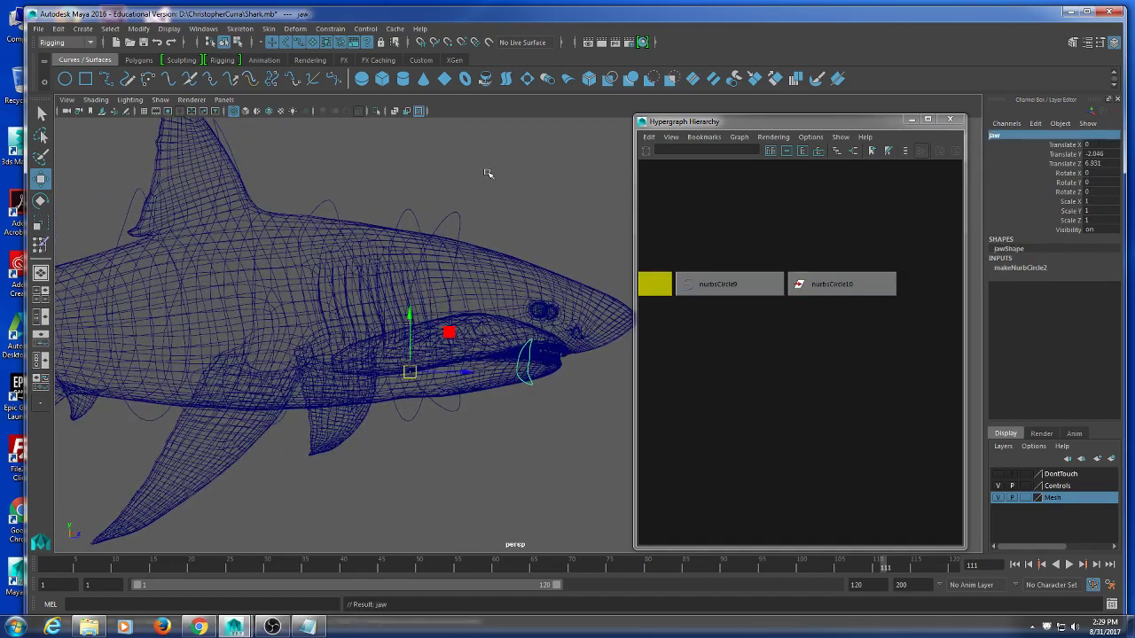
# - Extend the lower jaw circle's name to jawcontrol
pyautogui.moveTo(487, 172); pyautogui.dragTo(452, 236)
pyautogui.keyDown('alt'); pyautogui.moveTo(456, 240); pyautogui.dragTo(514, 281); pyautogui.keyUp('alt')
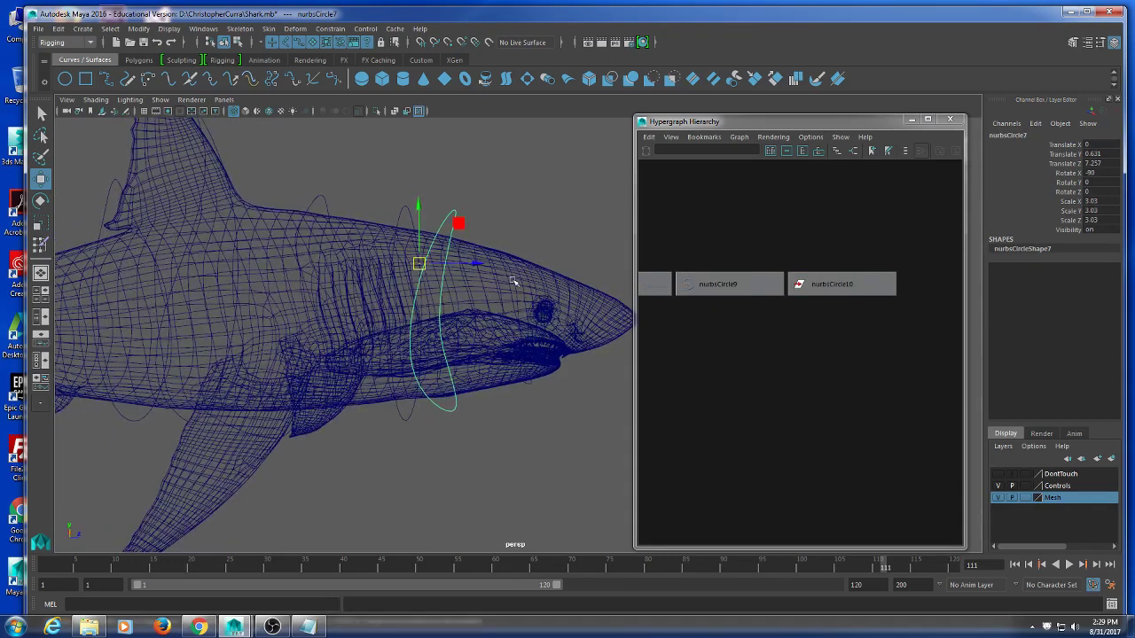
pyautogui.click(540, 390)
pyautogui.doubleClick(1025, 135)
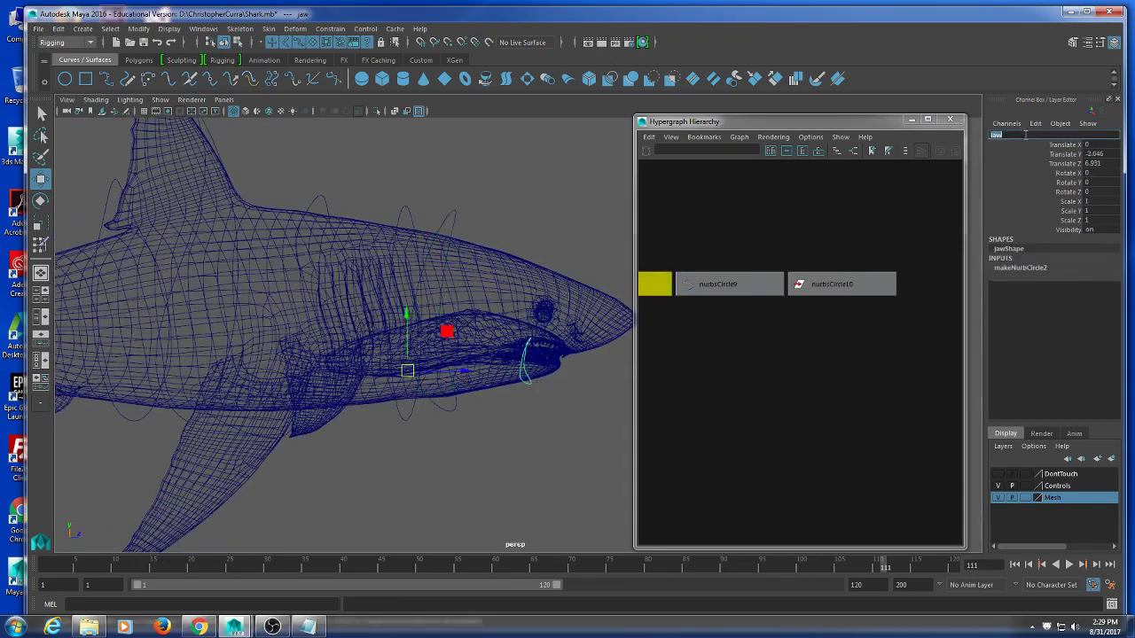
pyautogui.write('control')
pyautogui.press('Return')
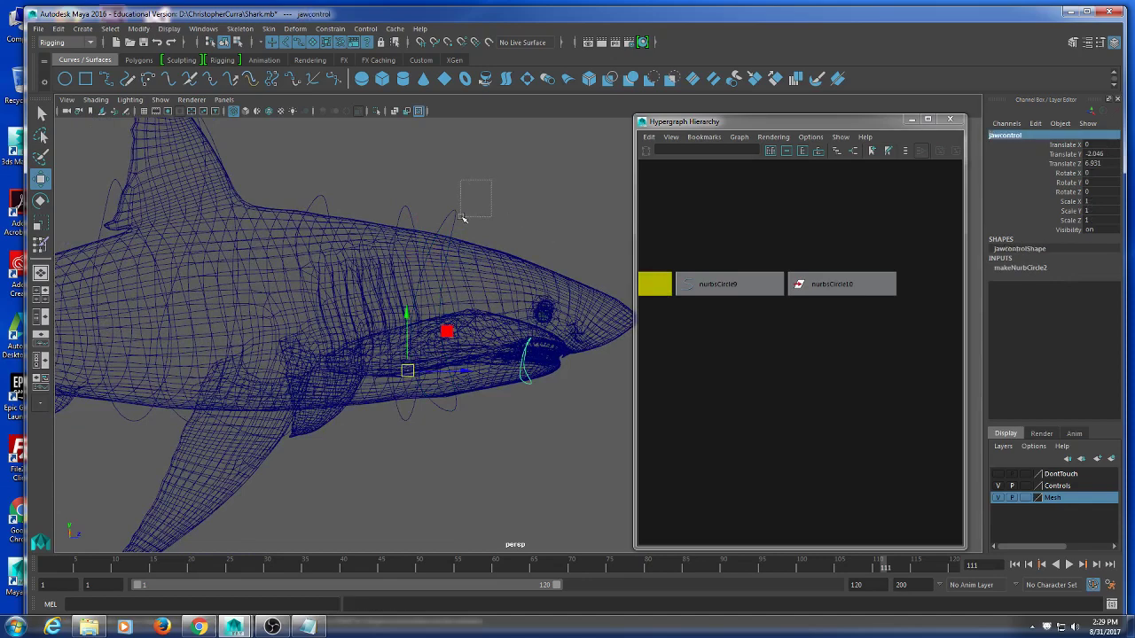
# - Rename the frontmost body circle, behind the shark's eyes, as head
pyautogui.click(450, 213)
pyautogui.doubleClick(1008, 134)
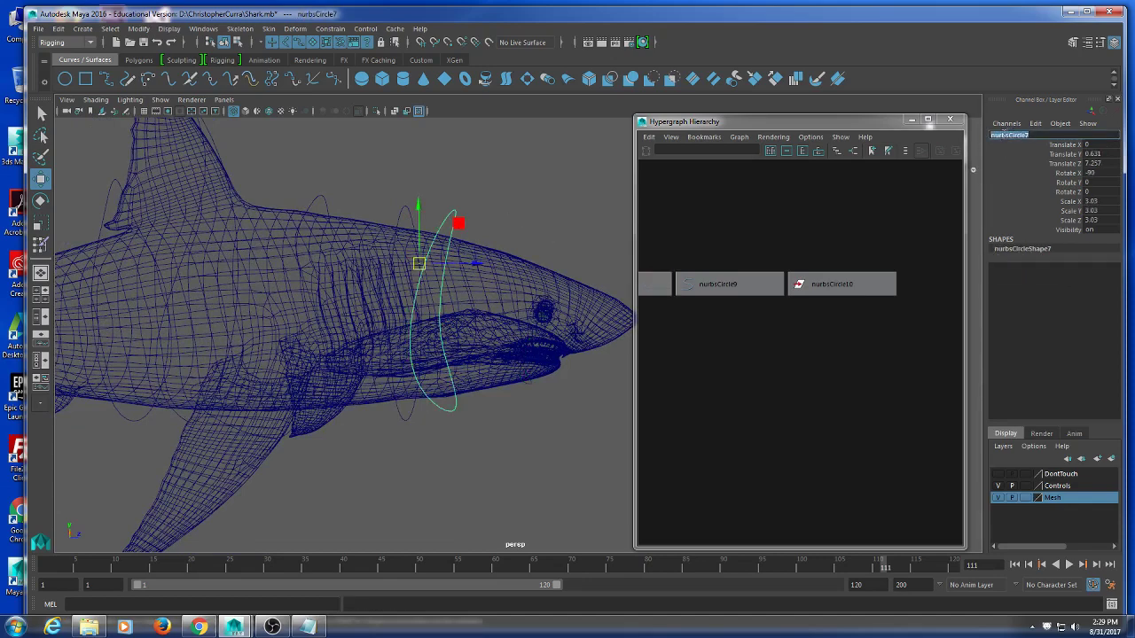
pyautogui.write('head')
pyautogui.press('Return')
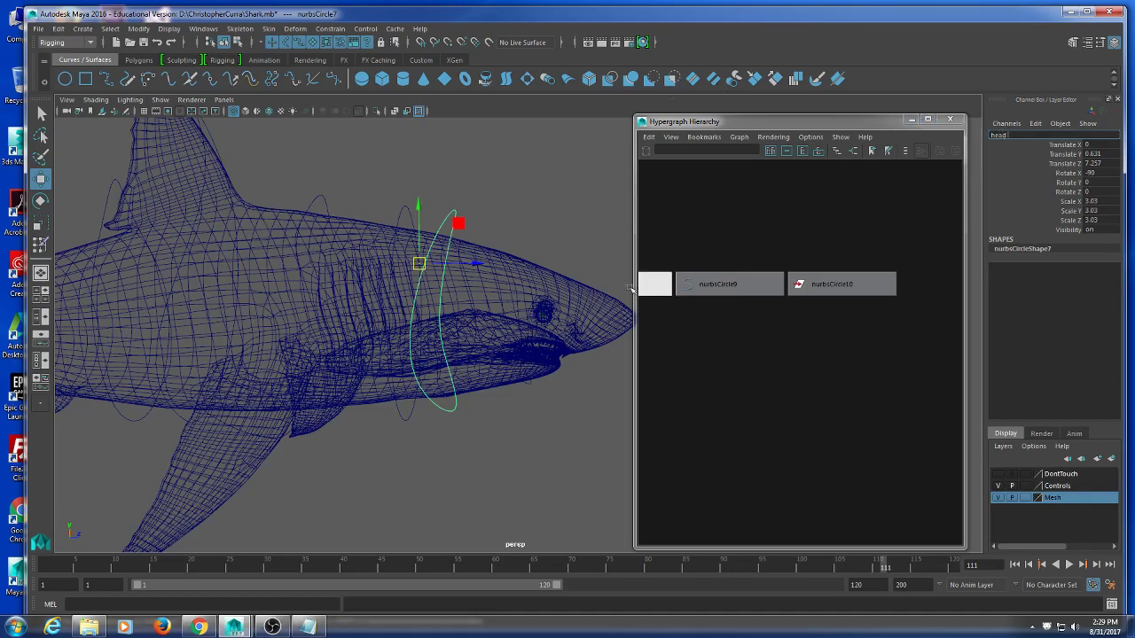
# - Reselect the lower jaw circle and shorten its name to jawctrl
pyautogui.click(576, 362)
pyautogui.click(531, 382)
pyautogui.click(530, 383)
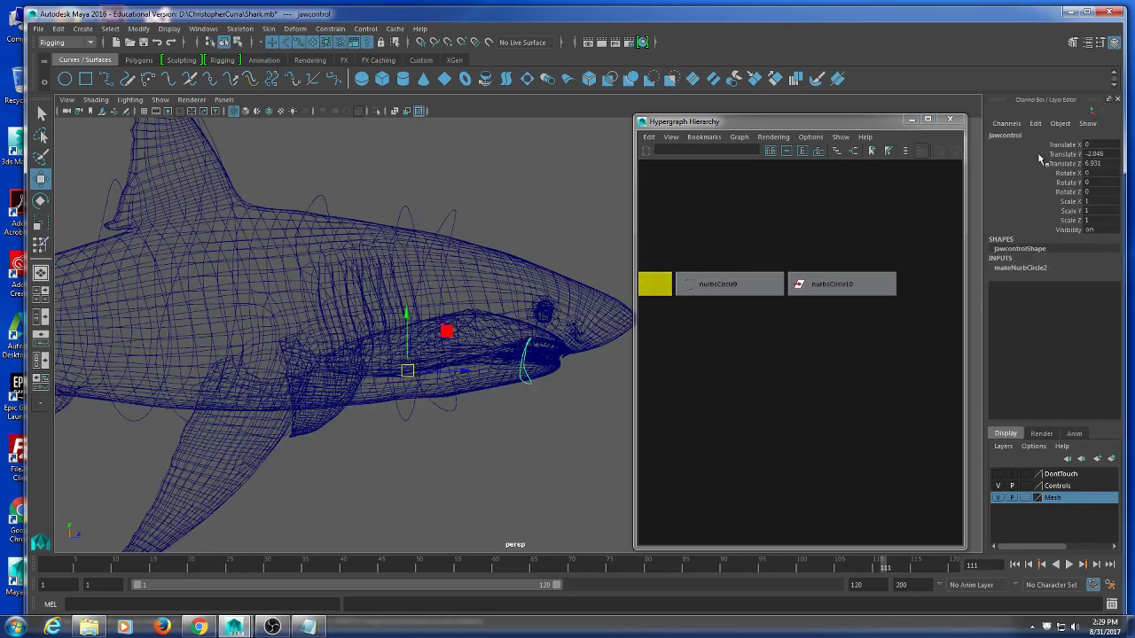
pyautogui.doubleClick(1011, 135)
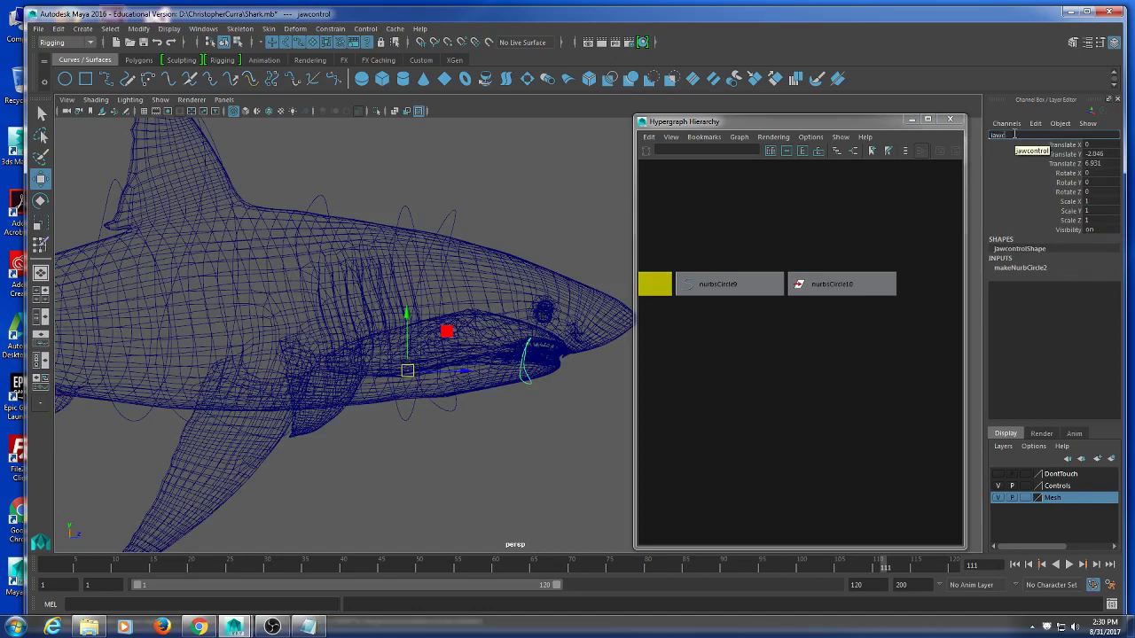
pyautogui.press('Return')
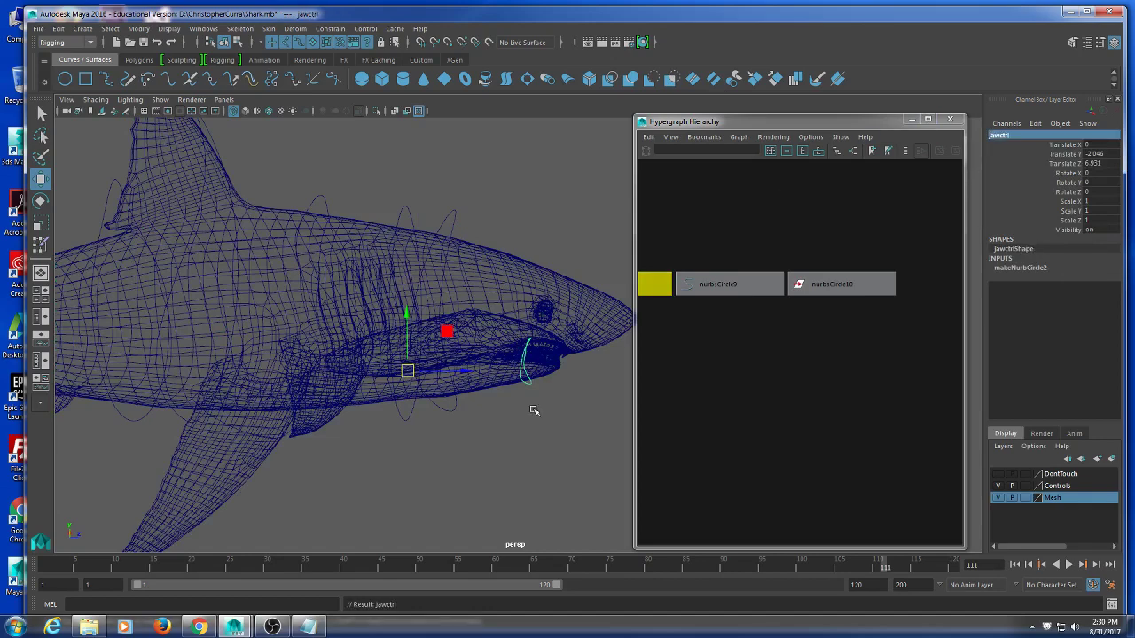
# - Select the head circle again and rename it headctrl
pyautogui.click(502, 435)
pyautogui.click(452, 411)
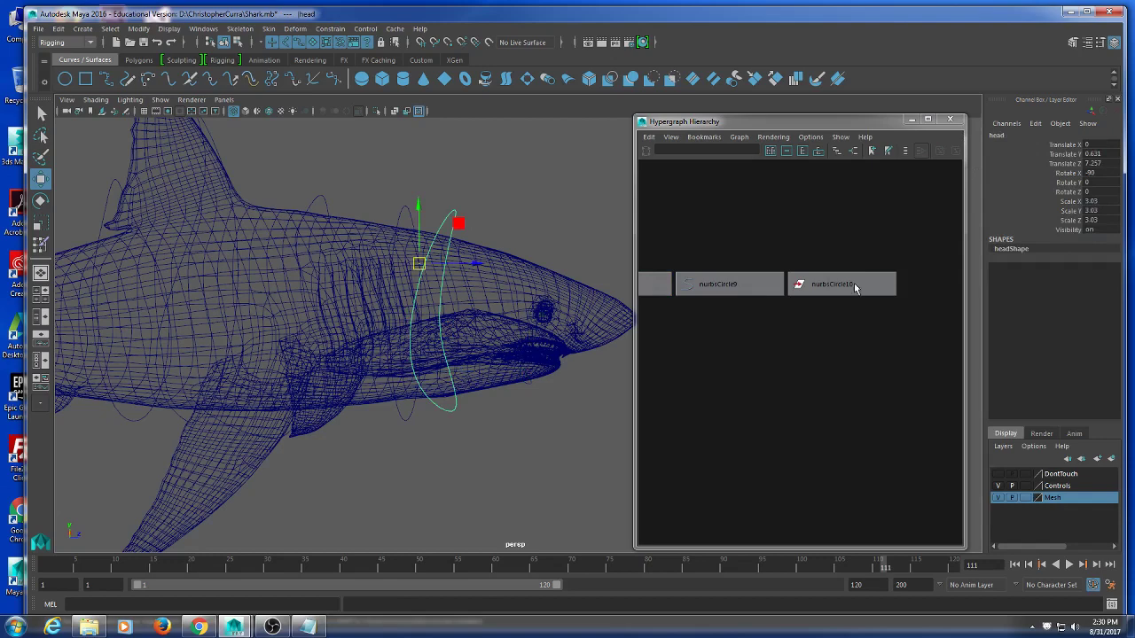
pyautogui.doubleClick(1023, 134)
pyautogui.write('head')
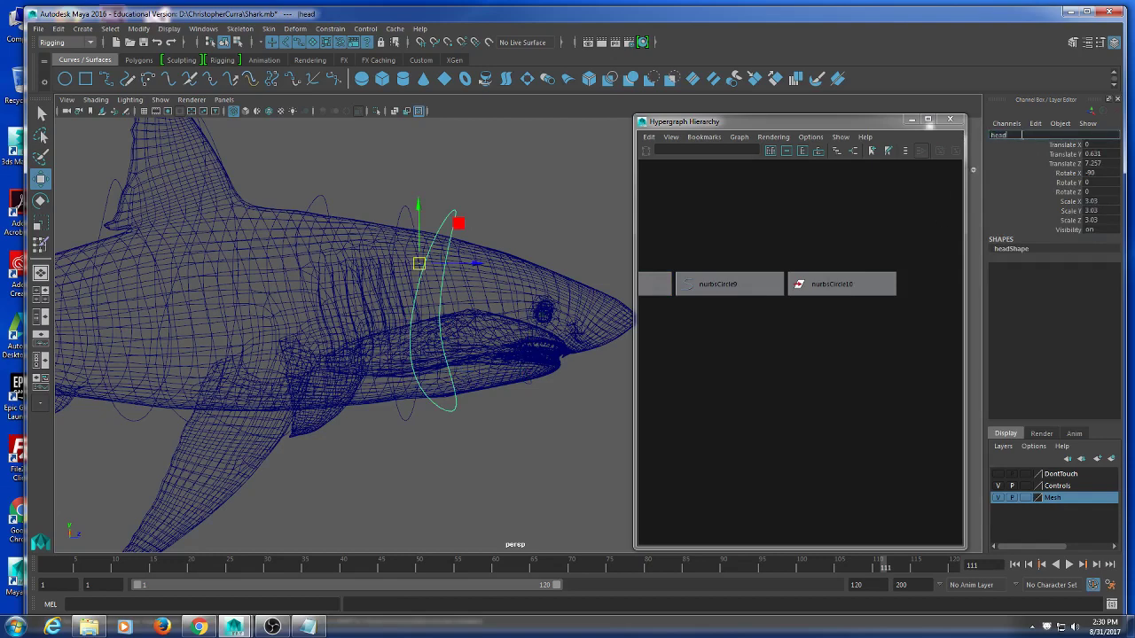
pyautogui.write('ctrl')
pyautogui.press('Return')
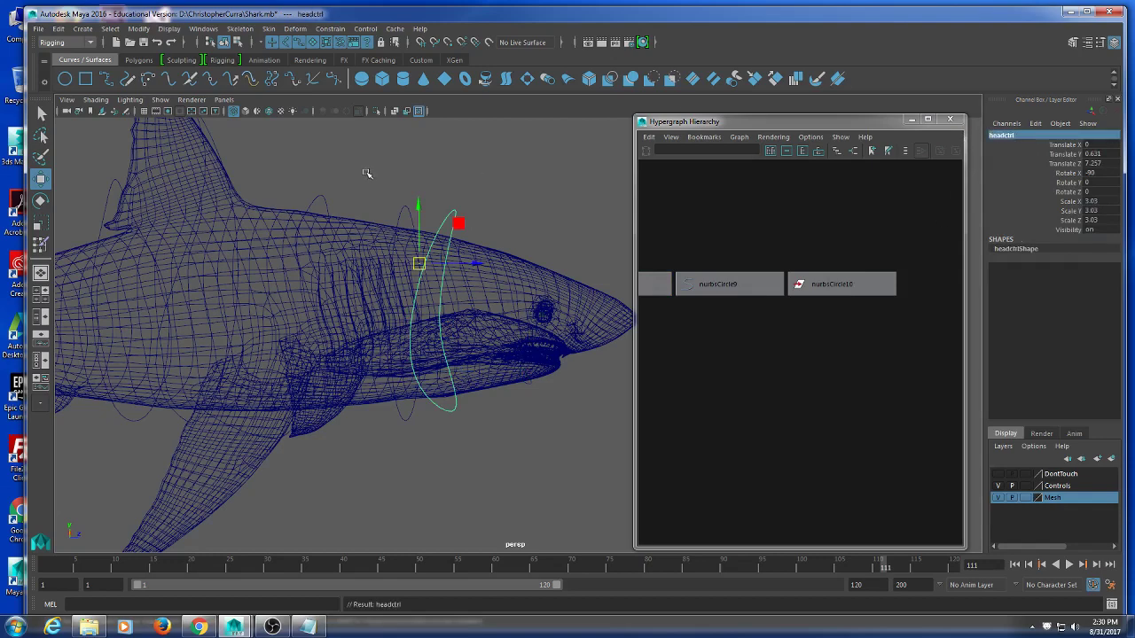
# - Rename the body circle directly behind the head control as spinectrl
pyautogui.click(402, 219)
pyautogui.doubleClick(1019, 135)
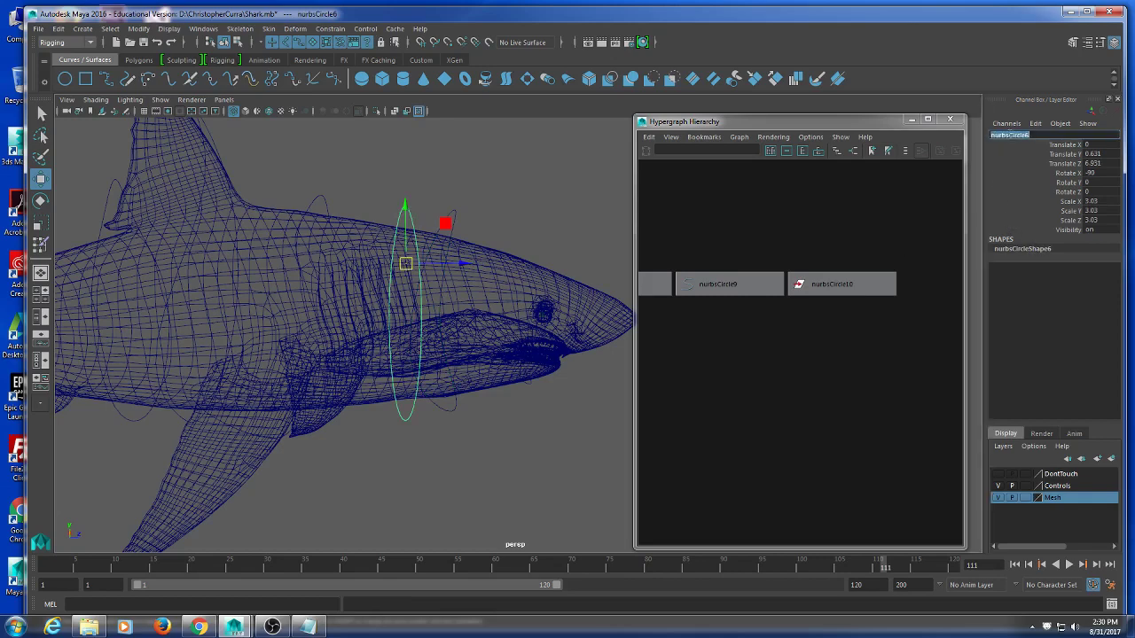
pyautogui.write('spineCtrl')
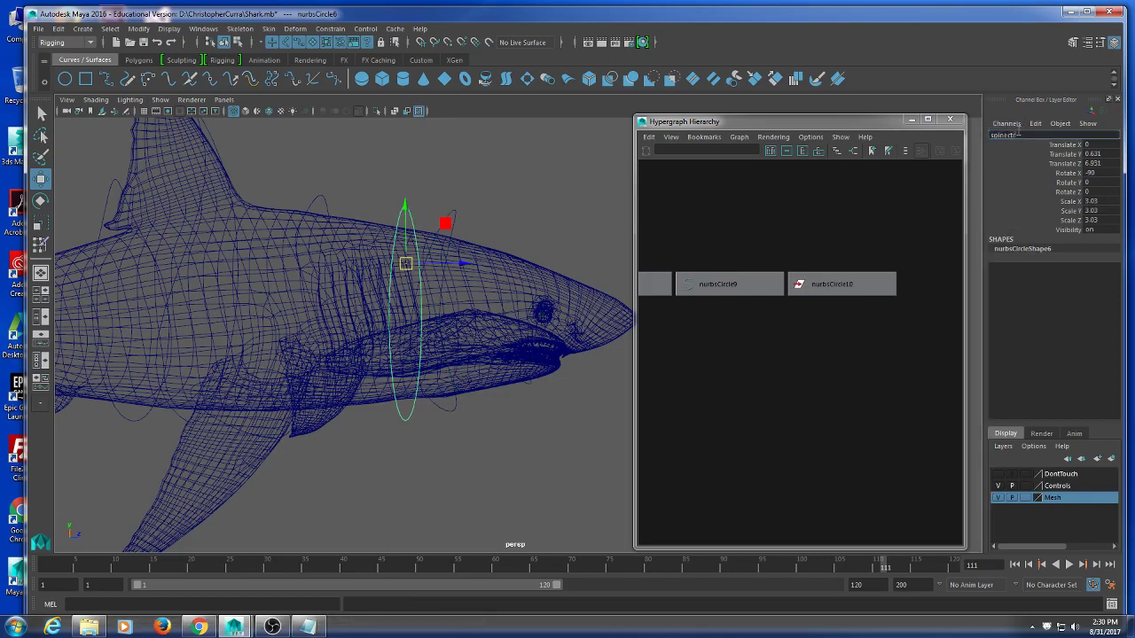
pyautogui.press('Return')
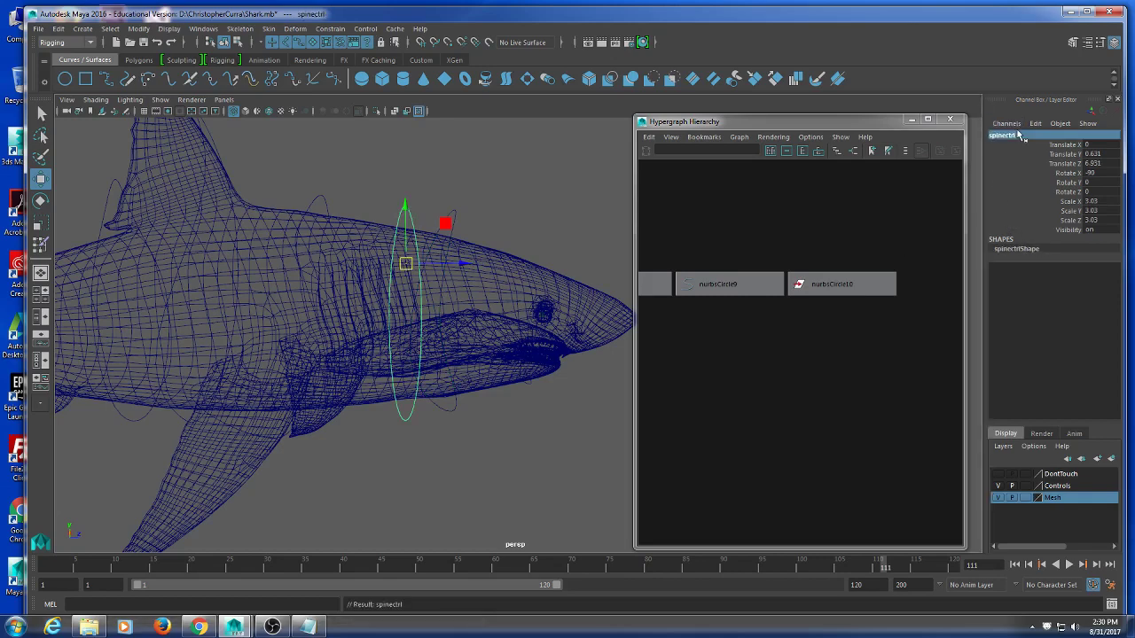
# - Rename the body circle directly behind spinectrl, around the pectoral fin area, as spine1ctrl
pyautogui.keyDown('alt'); pyautogui.moveTo(391, 357); pyautogui.dragTo(460, 346, button='middle'); pyautogui.keyUp('alt')
pyautogui.moveTo(403, 158); pyautogui.dragTo(386, 190)
pyautogui.keyDown('alt'); pyautogui.moveTo(386, 189); pyautogui.dragTo(400, 190); pyautogui.keyUp('alt')
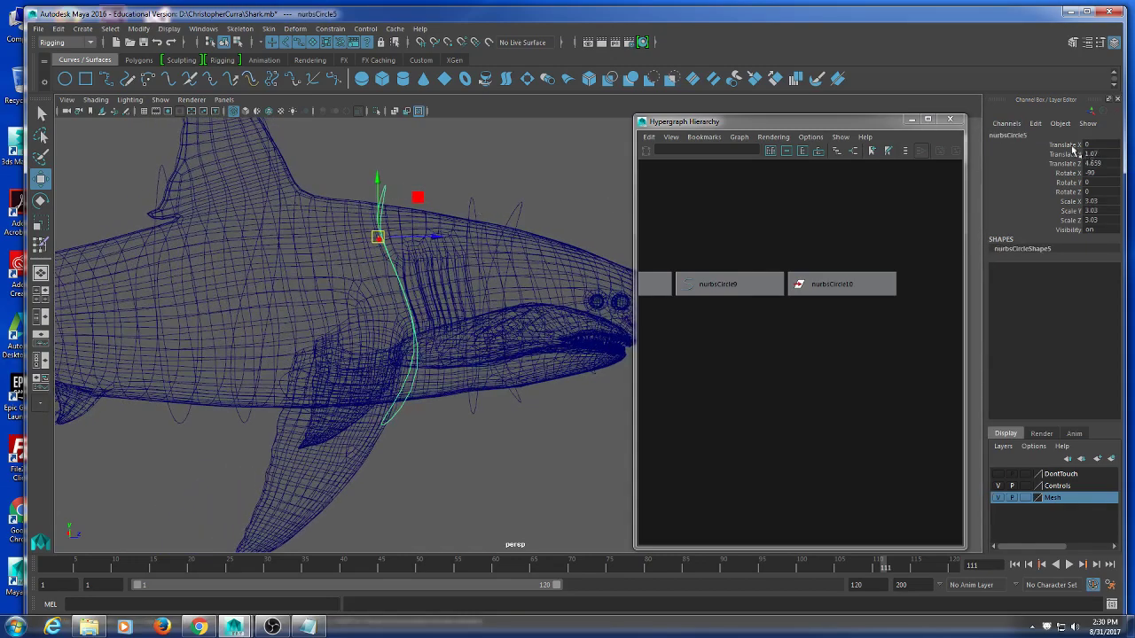
pyautogui.doubleClick(1032, 135)
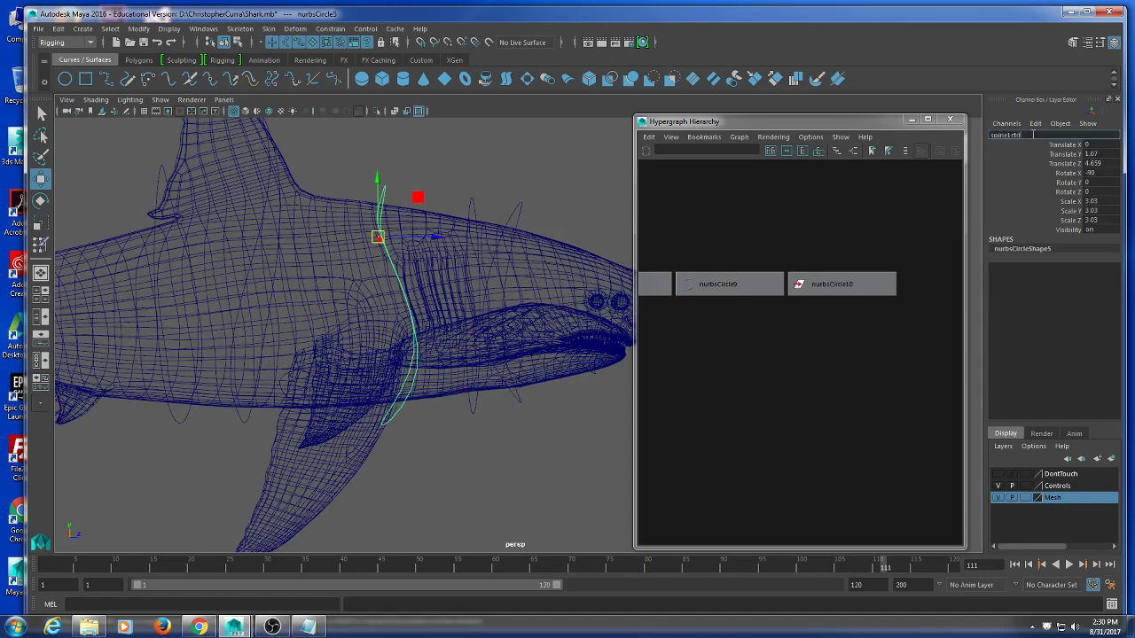
pyautogui.press('Return')
# - Select the body circle passing through the dorsal fin and rename it spine2ctrl
pyautogui.keyDown('alt'); pyautogui.moveTo(278, 385); pyautogui.dragTo(386, 397); pyautogui.keyUp('alt')
pyautogui.click(403, 381)
pyautogui.doubleClick(1053, 135)
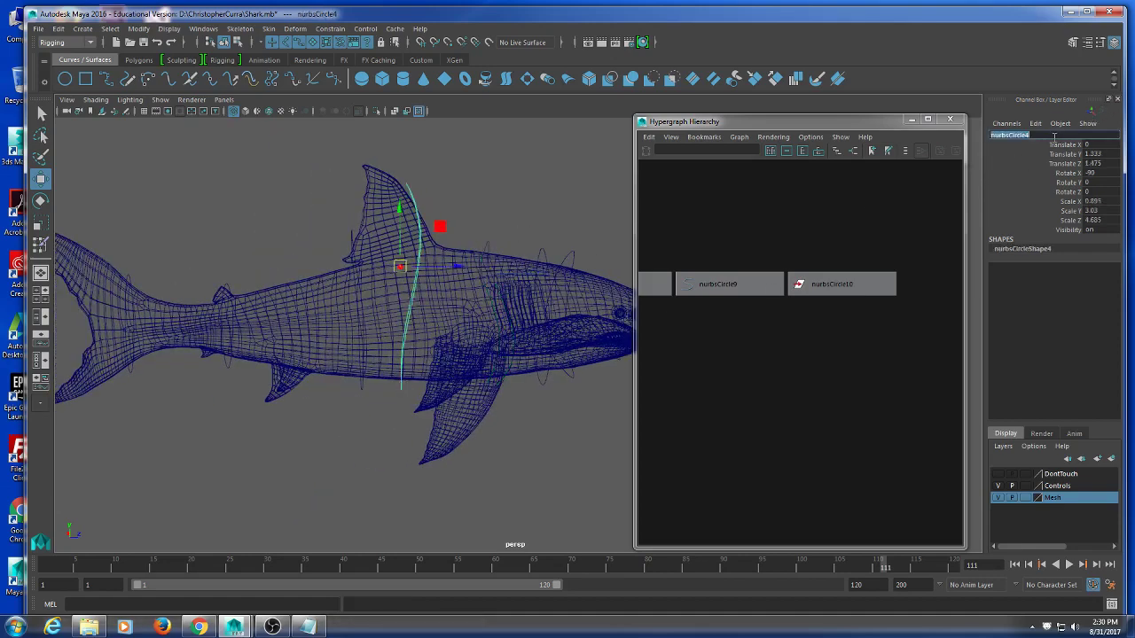
pyautogui.write('s')
pyautogui.write('pine2ctrl')
pyautogui.press('Return')
# - Rename the body circle just behind the dorsal fin as spine3ctrl
pyautogui.click(355, 234)
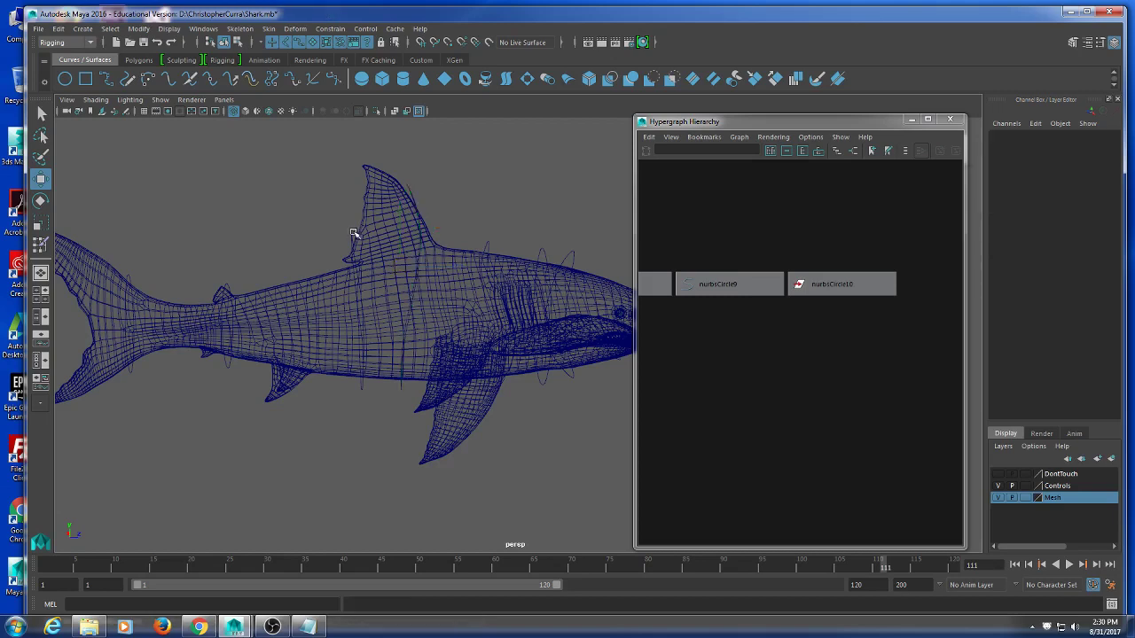
pyautogui.click(355, 235)
pyautogui.doubleClick(1028, 135)
pyautogui.write('spi')
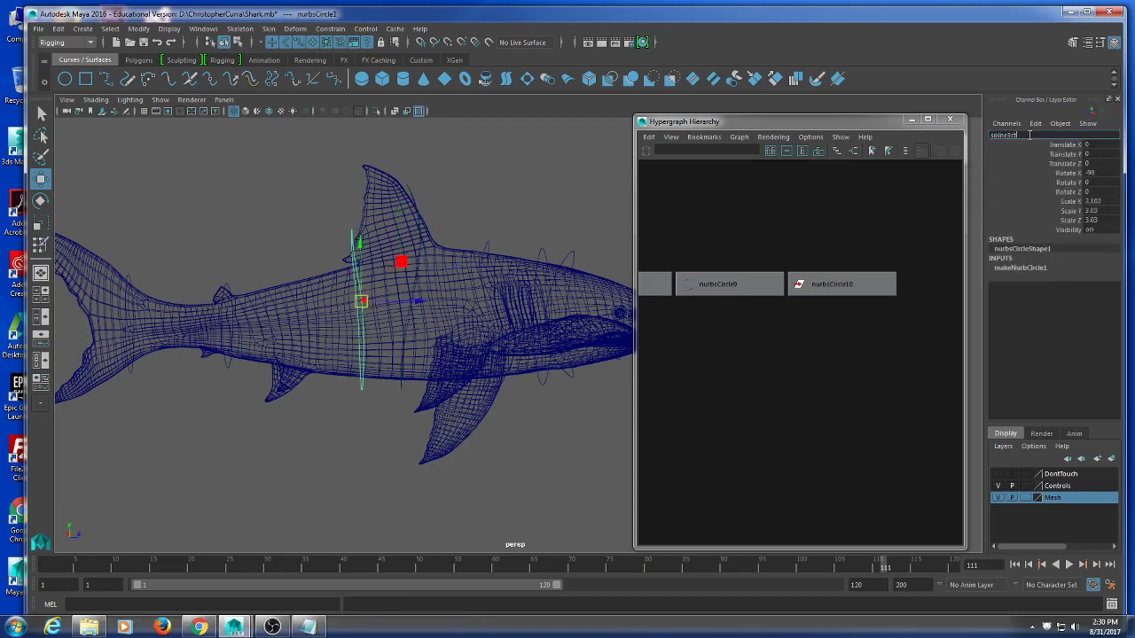
pyautogui.write('ne3ctrl')
pyautogui.press('Return')
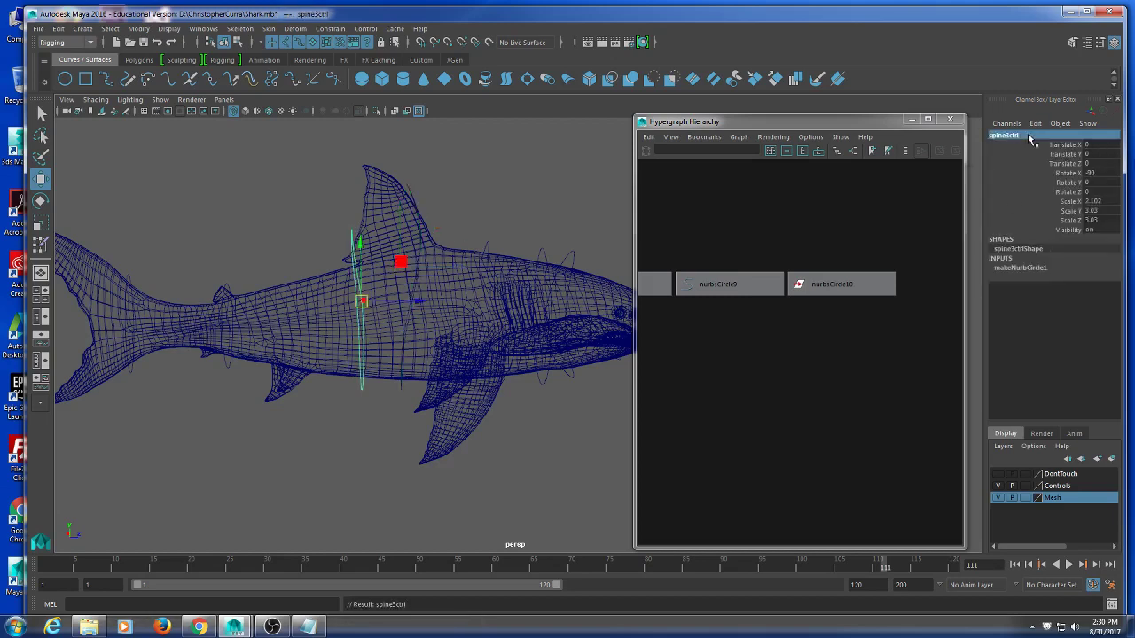
# - Rename the circle around the narrow rear body, at the small second dorsal fin, as spine4ctrl
pyautogui.click(231, 364)
pyautogui.doubleClick(1029, 135)
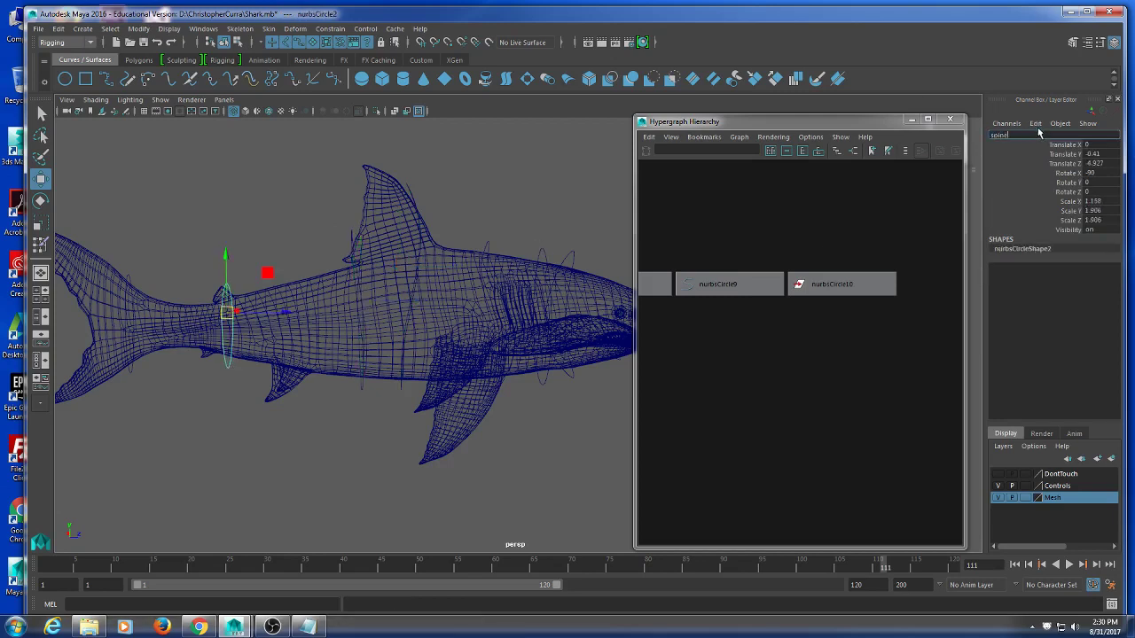
pyautogui.write('spine4ctrl')
pyautogui.press('Return')
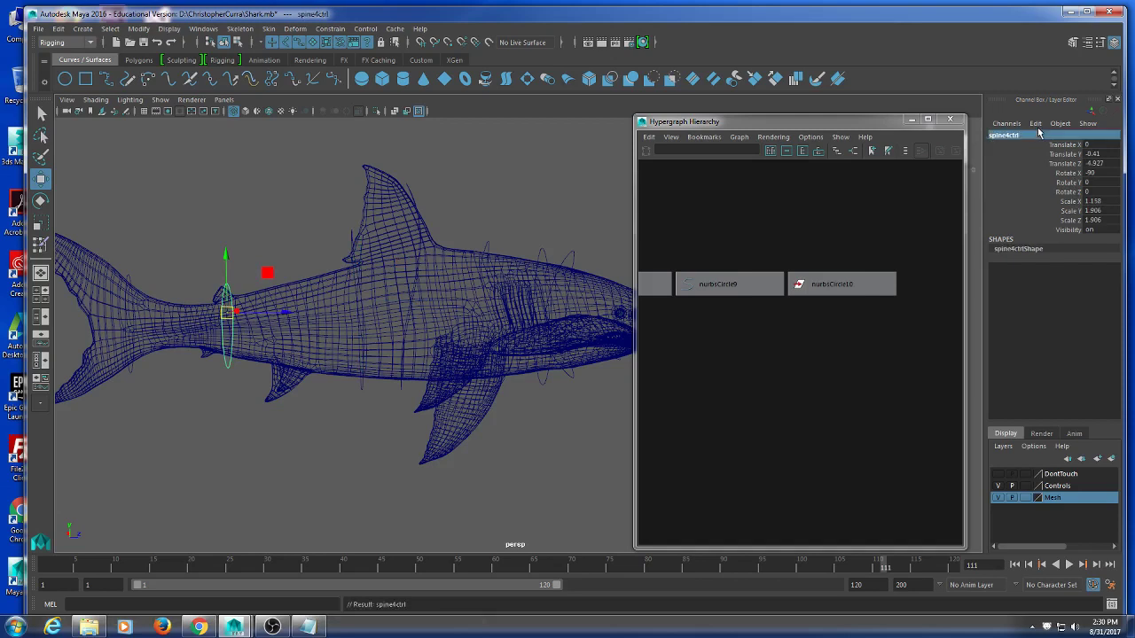
# - Rename the rearmost circle at the base of the tail fin as spine5ctrl
pyautogui.click(126, 280)
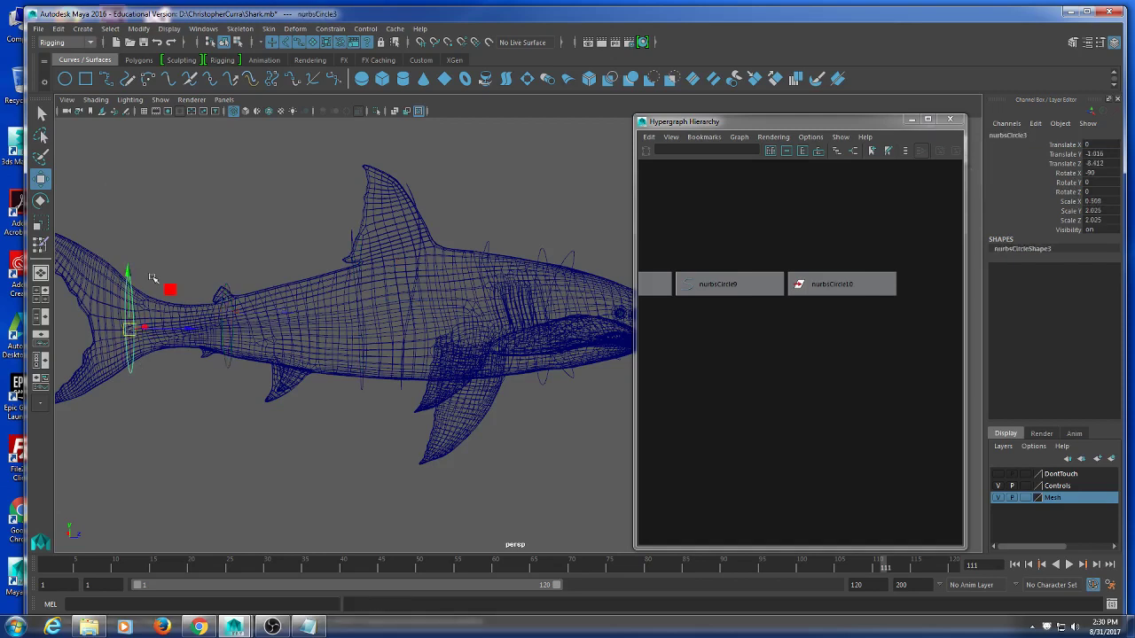
pyautogui.doubleClick(1007, 135)
pyautogui.write('spine')
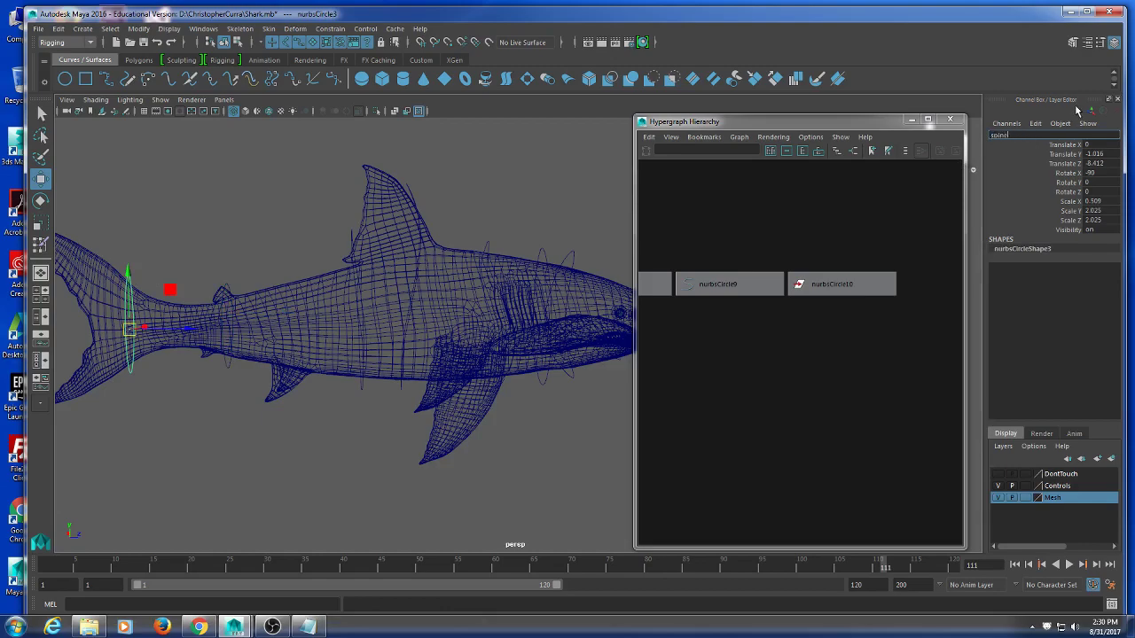
pyautogui.write('5ctrl')
pyautogui.press('Return')
# - Select the original pectoral fin circle, nurbsCircle9, and rename it rflipperctrl
pyautogui.keyDown('alt'); pyautogui.moveTo(567, 275); pyautogui.dragTo(542, 331); pyautogui.keyUp('alt')
pyautogui.click(532, 345)
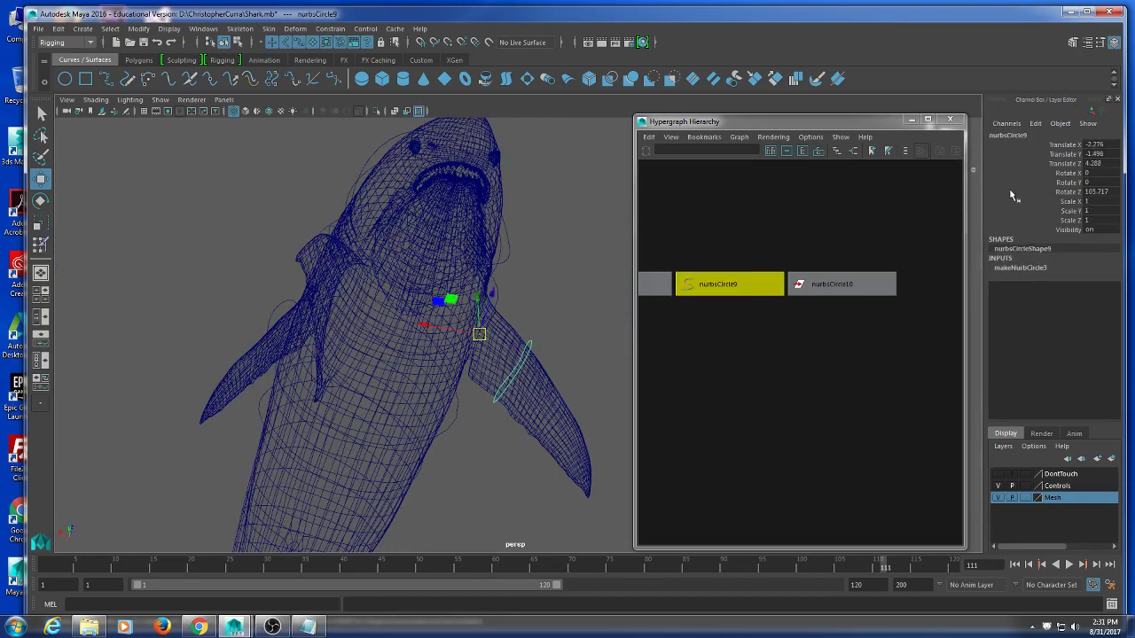
pyautogui.doubleClick(1017, 136)
pyautogui.write('rFlipperCtrl')
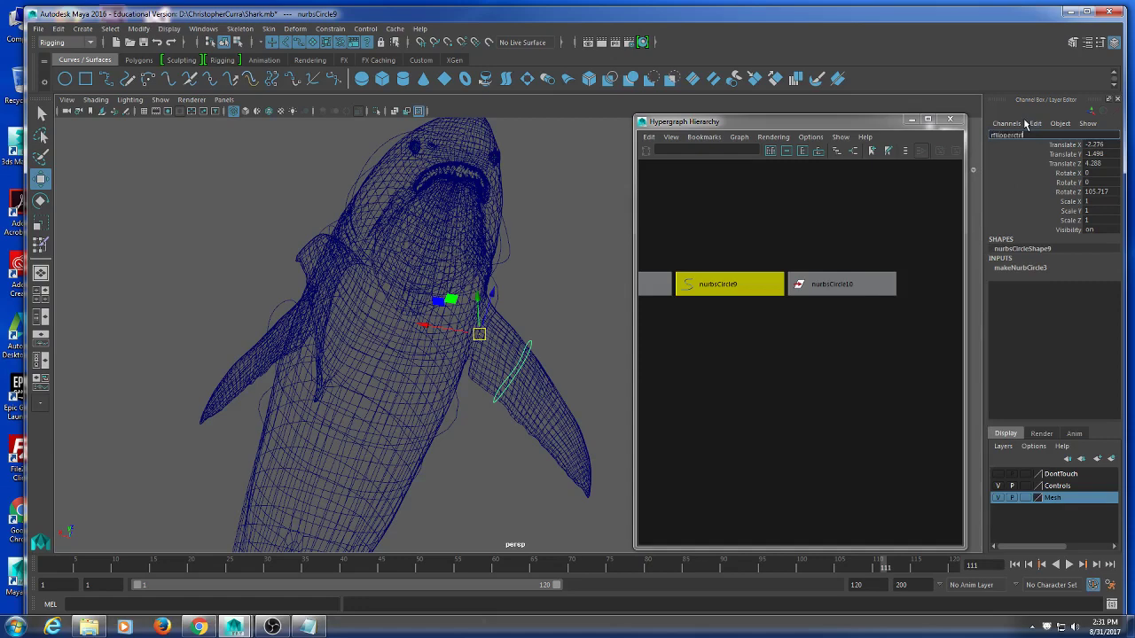
pyautogui.press('Return')
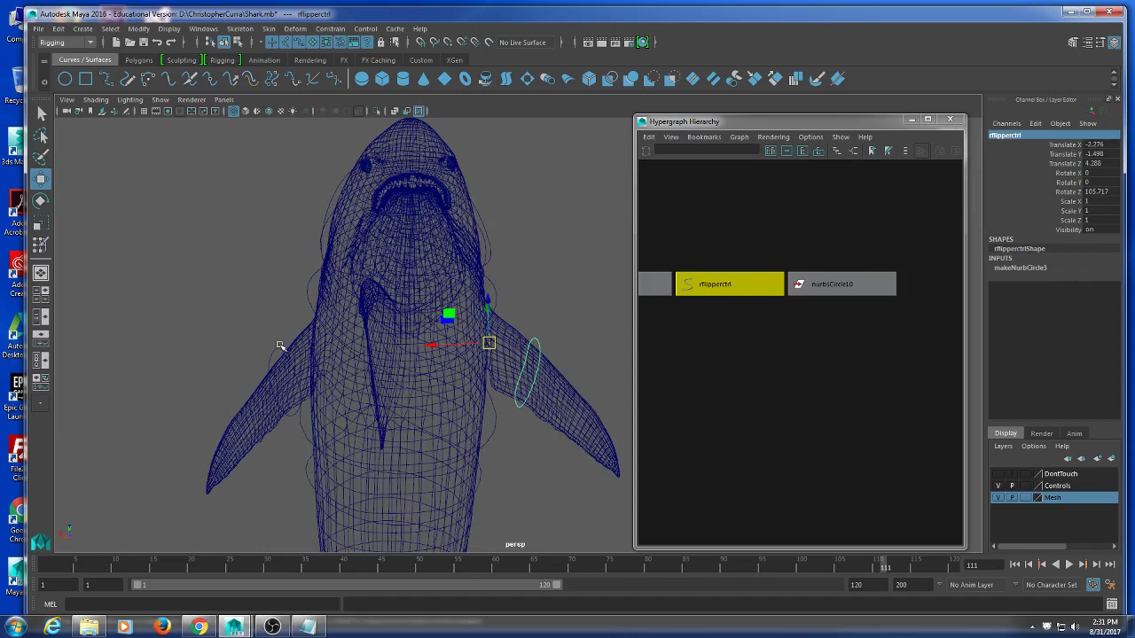
# - Rename the mirrored circle on the opposite pectoral fin as lflipperctrl
pyautogui.click(281, 348)
pyautogui.doubleClick(1016, 137)
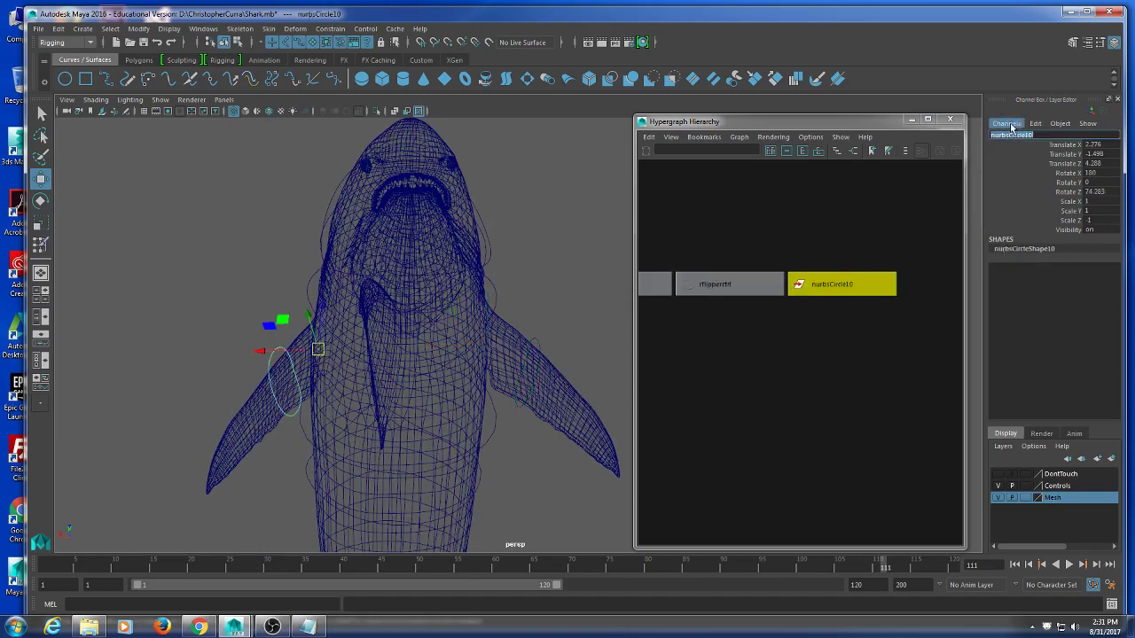
pyautogui.write('lflipperct')
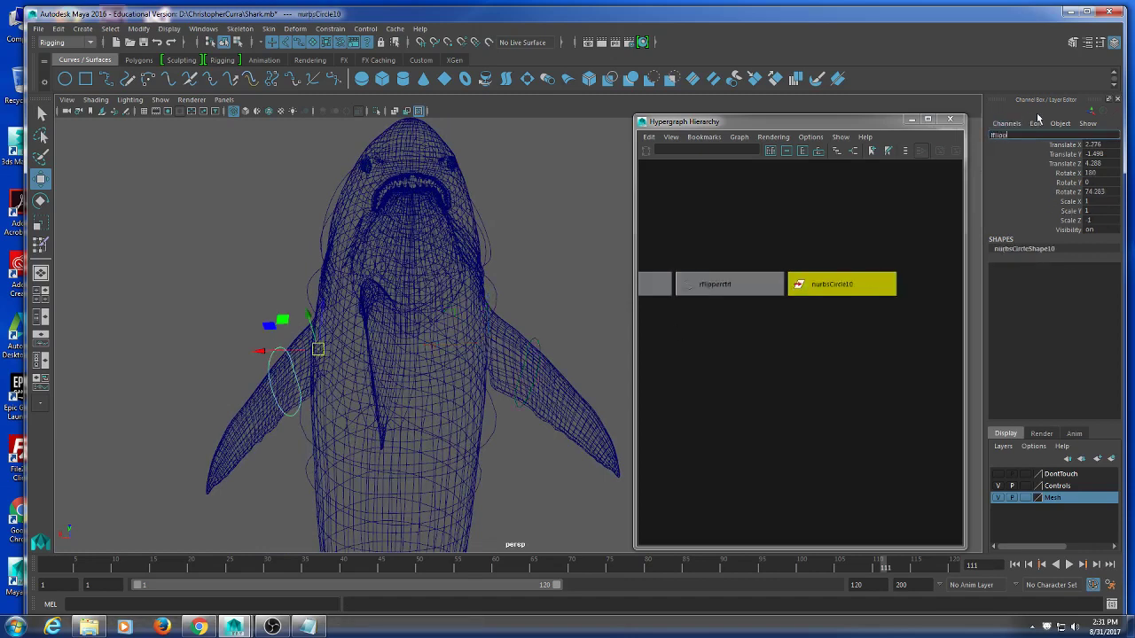
pyautogui.write('rl')
pyautogui.press('Return')
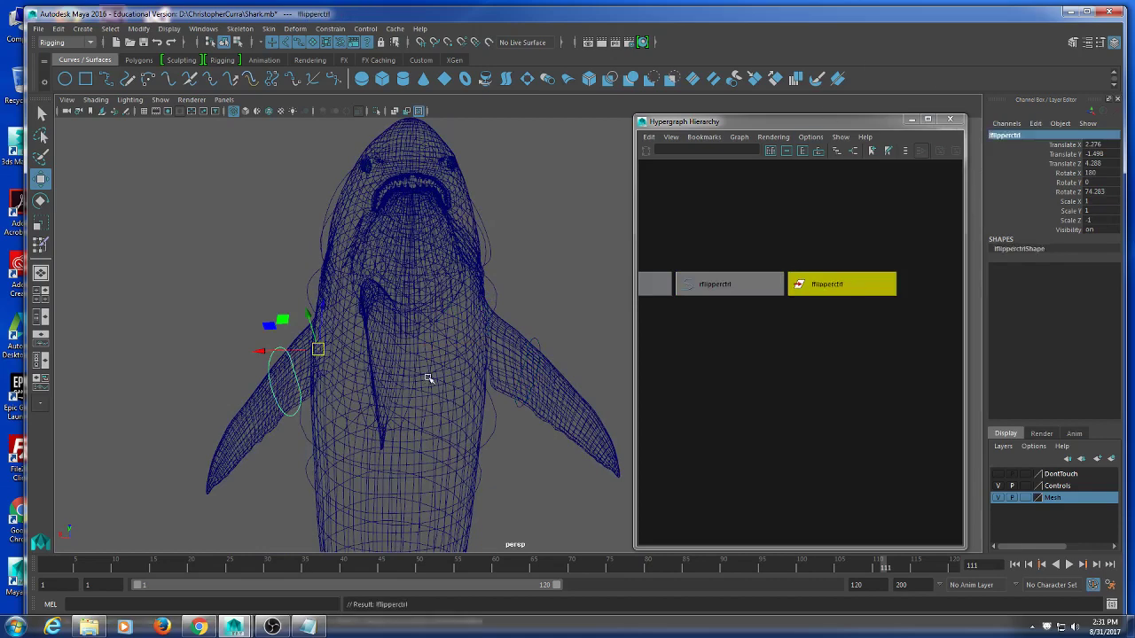
# - Deselect everything, switch the viewport to shaded display and save the scene
pyautogui.keyDown('alt'); pyautogui.moveTo(431, 375); pyautogui.dragTo(338, 355); pyautogui.keyUp('alt')
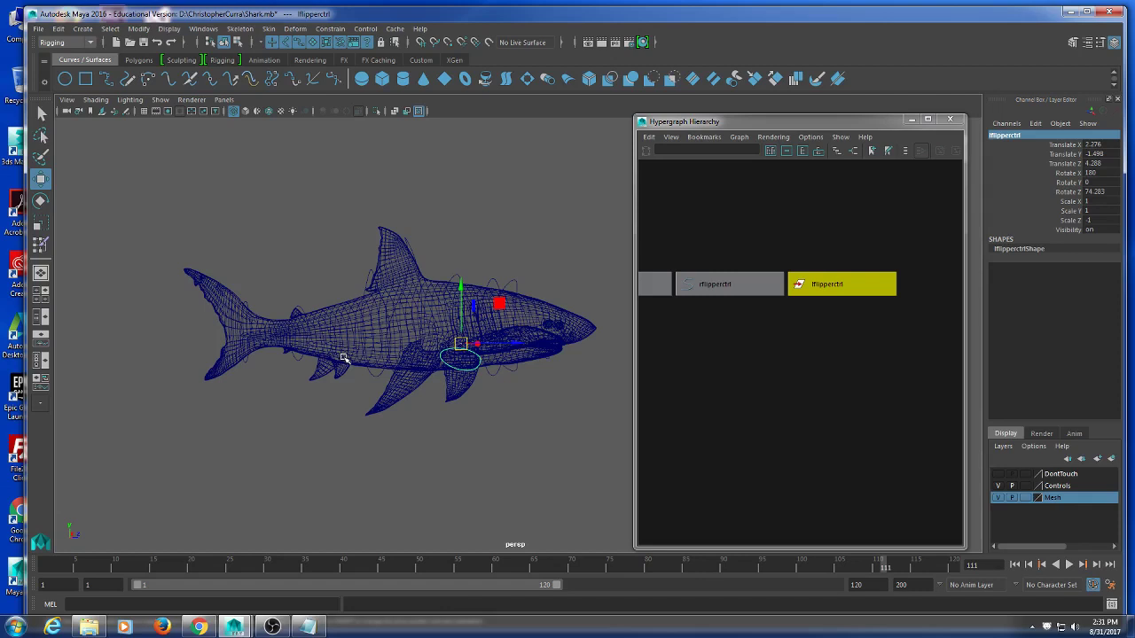
pyautogui.click(499, 182)
pyautogui.press('5')
pyautogui.keyDown('alt'); pyautogui.moveTo(499, 304); pyautogui.dragTo(451, 329); pyautogui.keyUp('alt')
pyautogui.hotkey('ctrl', 's')
pyautogui.hotkey('ctrl', 's')
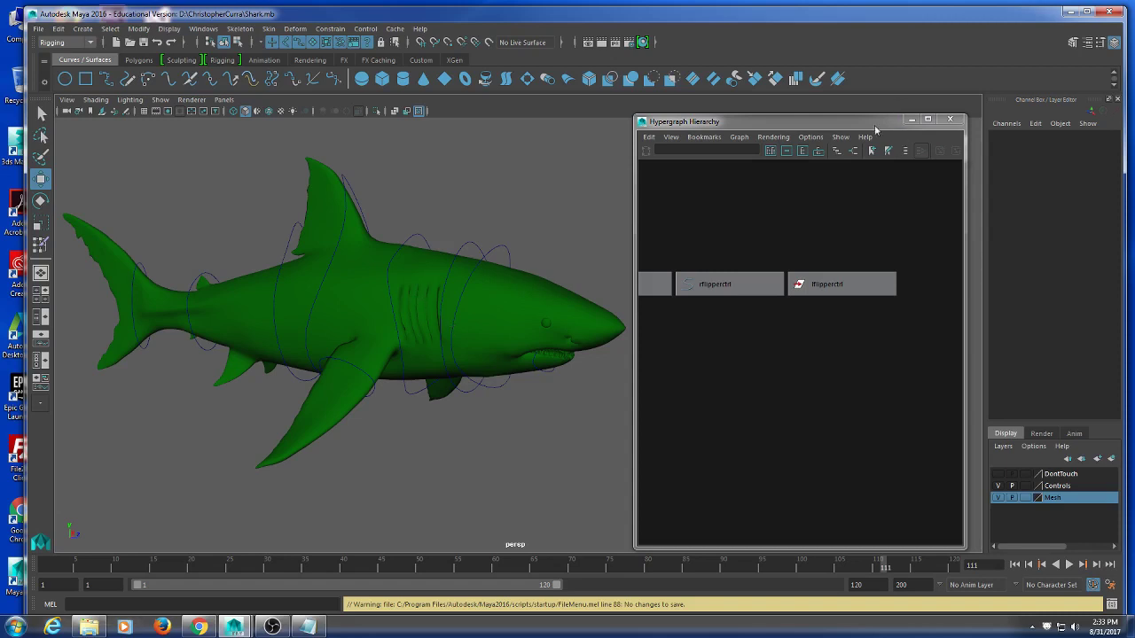
# - Close the Hypergraph Hierarchy window to free the perspective view
pyautogui.moveTo(829, 116); pyautogui.dragTo(812, 138)
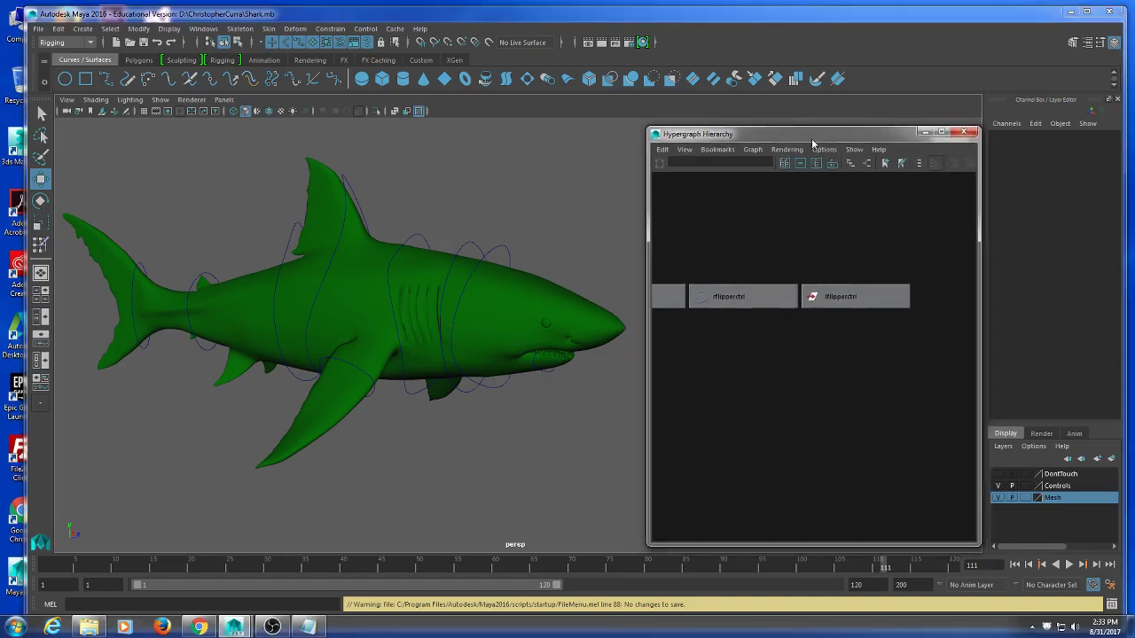
pyautogui.click(966, 131)
pyautogui.keyDown('alt'); pyautogui.moveTo(665, 245); pyautogui.dragTo(708, 313); pyautogui.keyUp('alt')
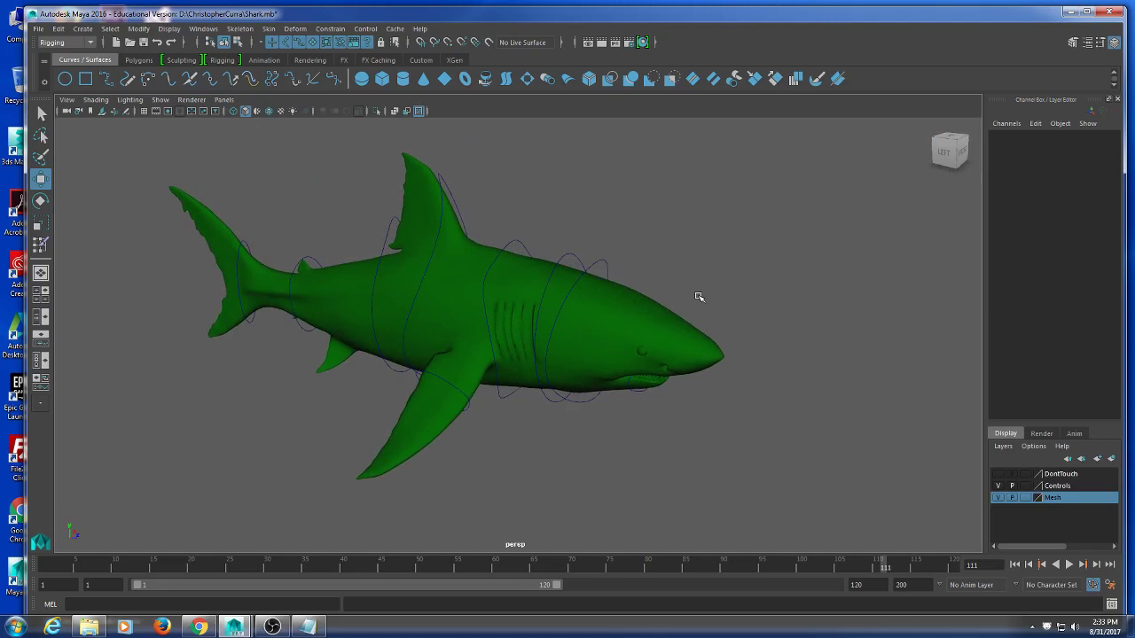
pyautogui.moveTo(630, 279)
pyautogui.keyDown('alt'); pyautogui.mouseDown()
pyautogui.moveTo(552, 307)
pyautogui.moveTo(612, 274)
pyautogui.moveTo(611, 299)
pyautogui.moveTo(781, 337)
pyautogui.moveTo(782, 353)
pyautogui.moveTo(793, 325)
pyautogui.mouseUp(); pyautogui.keyUp('alt')
# - Switch to wireframe display, then hide the Mesh layer and show the DontTouch layer with the joints
pyautogui.click(611, 284)
pyautogui.scroll(3, 782, 353)
pyautogui.press('4')
pyautogui.click(749, 227)
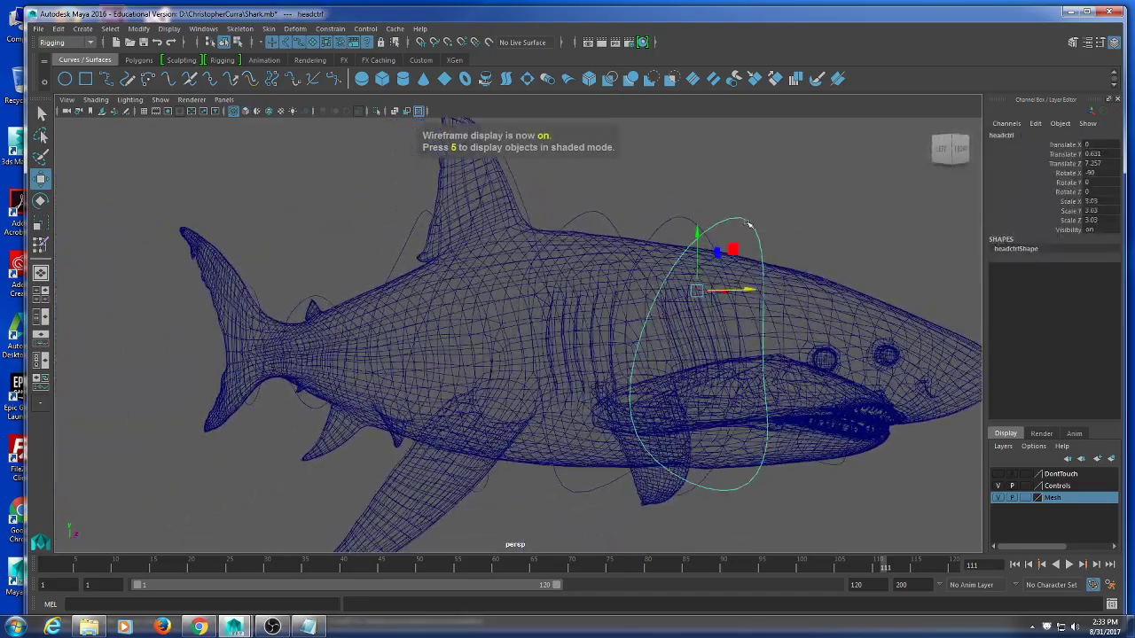
pyautogui.keyDown('alt'); pyautogui.moveTo(749, 226); pyautogui.dragTo(798, 237); pyautogui.keyUp('alt')
pyautogui.click(998, 497)
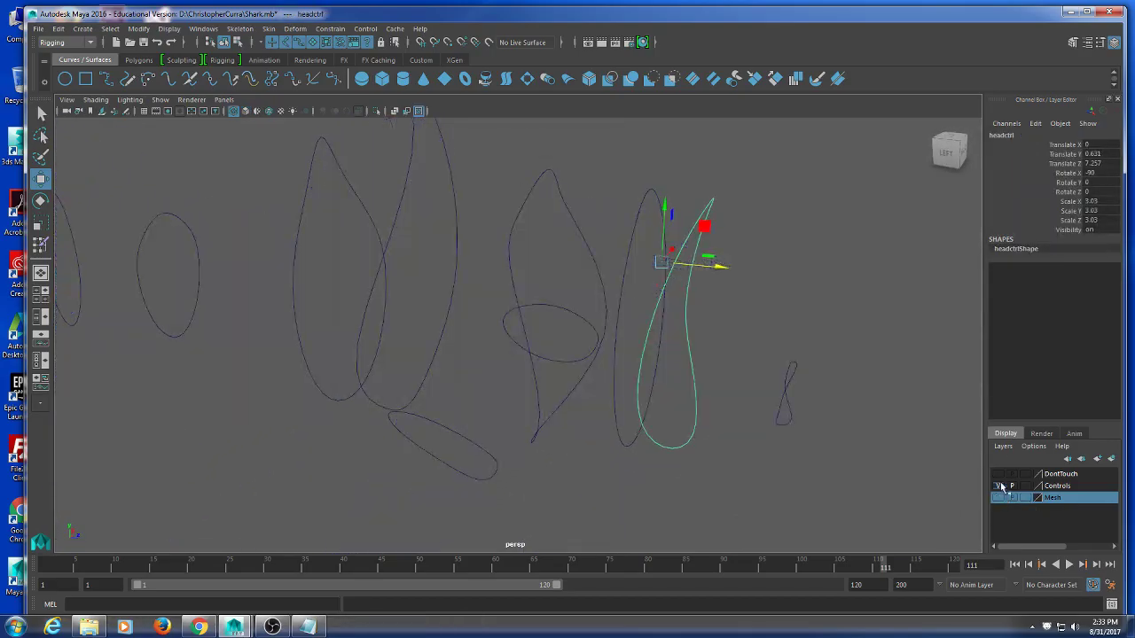
pyautogui.click(999, 486)
pyautogui.keyDown('alt'); pyautogui.moveTo(754, 403); pyautogui.dragTo(771, 383); pyautogui.keyUp('alt')
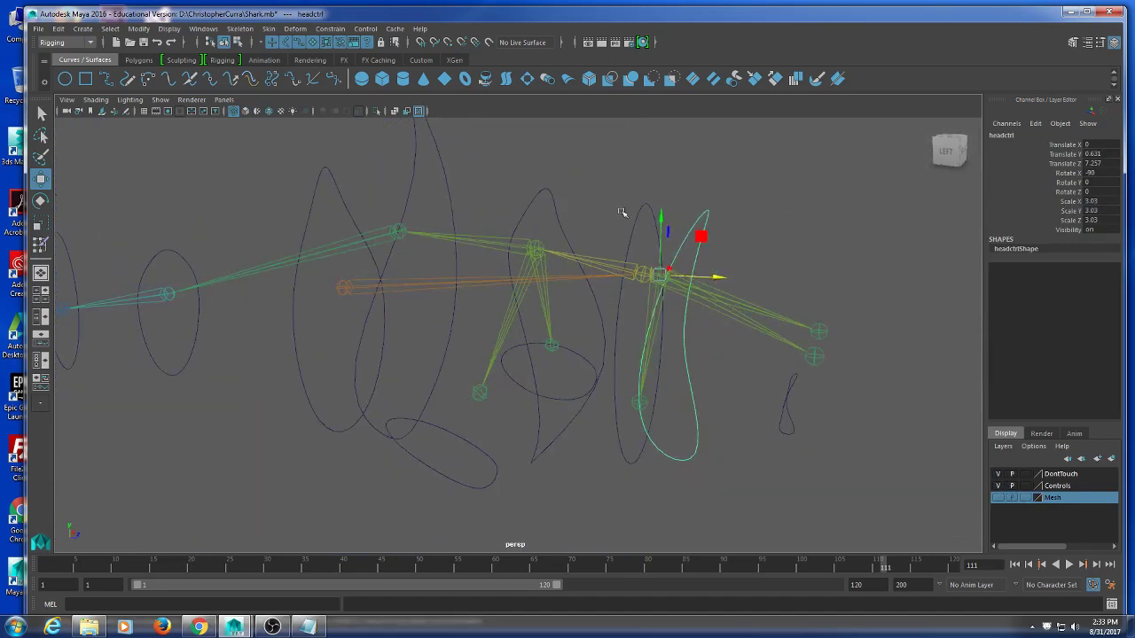
# - Select the spine, flipper and spine2ctrl circles in turn to check their pivots against the joints
pyautogui.moveTo(626, 201); pyautogui.dragTo(646, 245)
pyautogui.moveTo(540, 182); pyautogui.dragTo(551, 214)
pyautogui.keyDown('alt'); pyautogui.moveTo(538, 302); pyautogui.dragTo(592, 295, button='middle'); pyautogui.keyUp('alt')
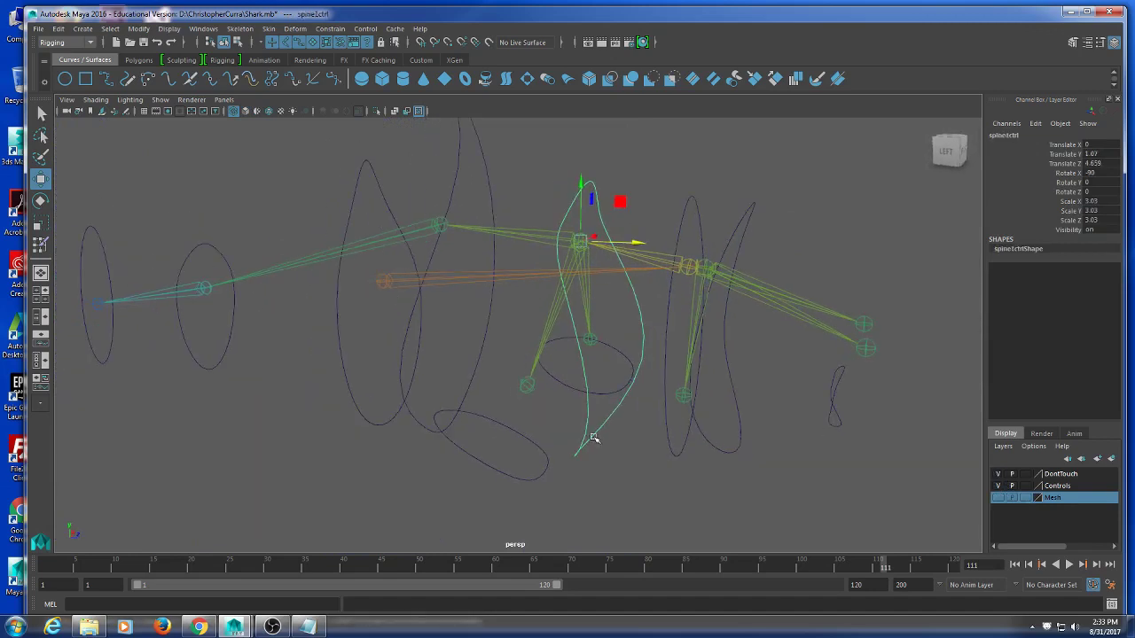
pyautogui.click(575, 383)
pyautogui.keyDown('alt'); pyautogui.moveTo(489, 381); pyautogui.dragTo(543, 432); pyautogui.keyUp('alt')
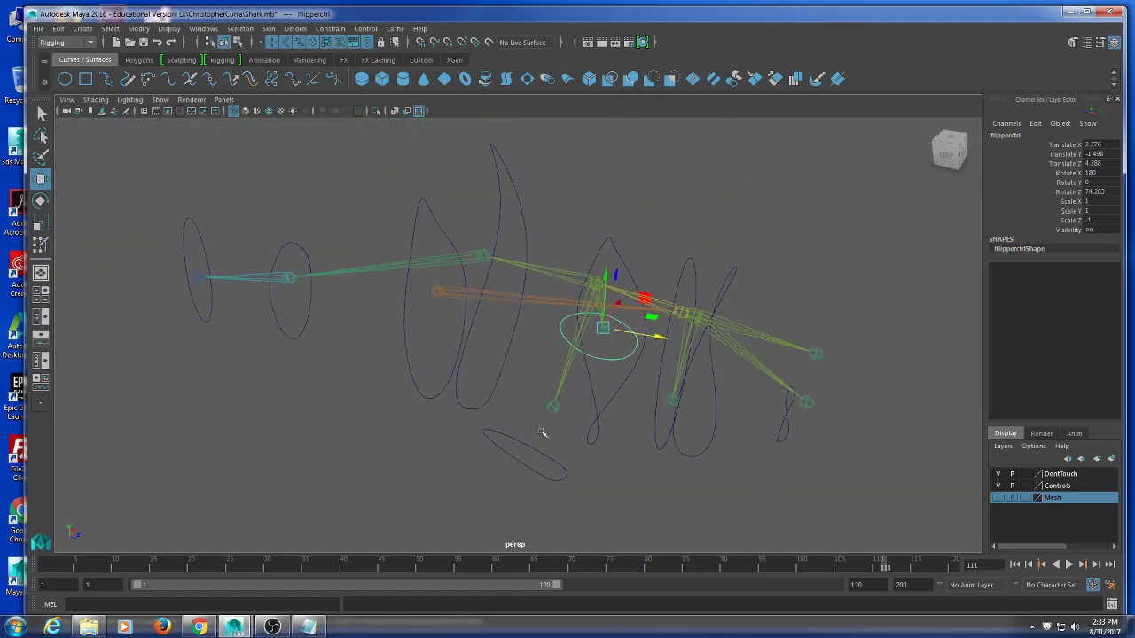
pyautogui.click(487, 432)
pyautogui.keyDown('alt'); pyautogui.moveTo(470, 431); pyautogui.dragTo(684, 451); pyautogui.keyUp('alt')
pyautogui.click(478, 394)
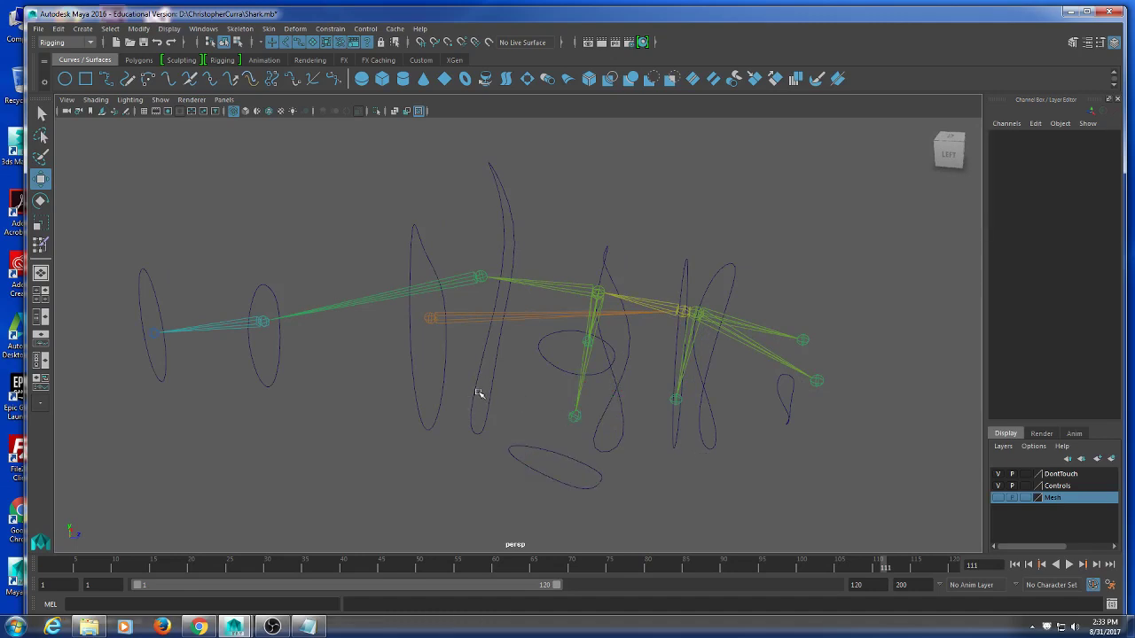
pyautogui.click(477, 387)
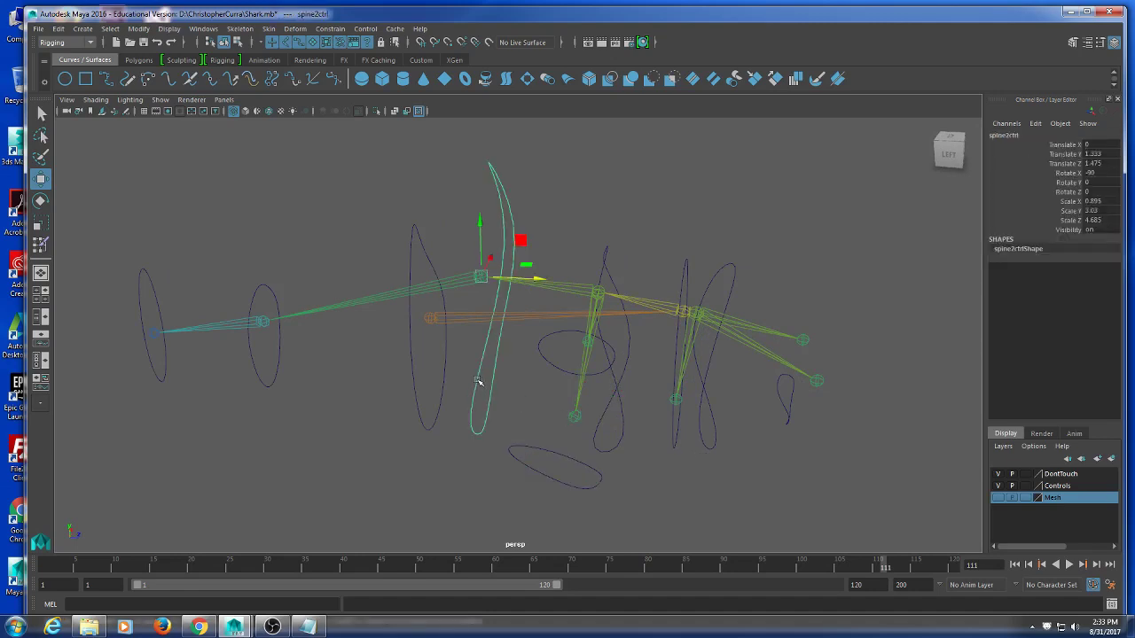
# - Show the control vertices of spine2ctrl, select one on its upper part, and return to object selection
pyautogui.rightClick(479, 381)
pyautogui.click(429, 333)
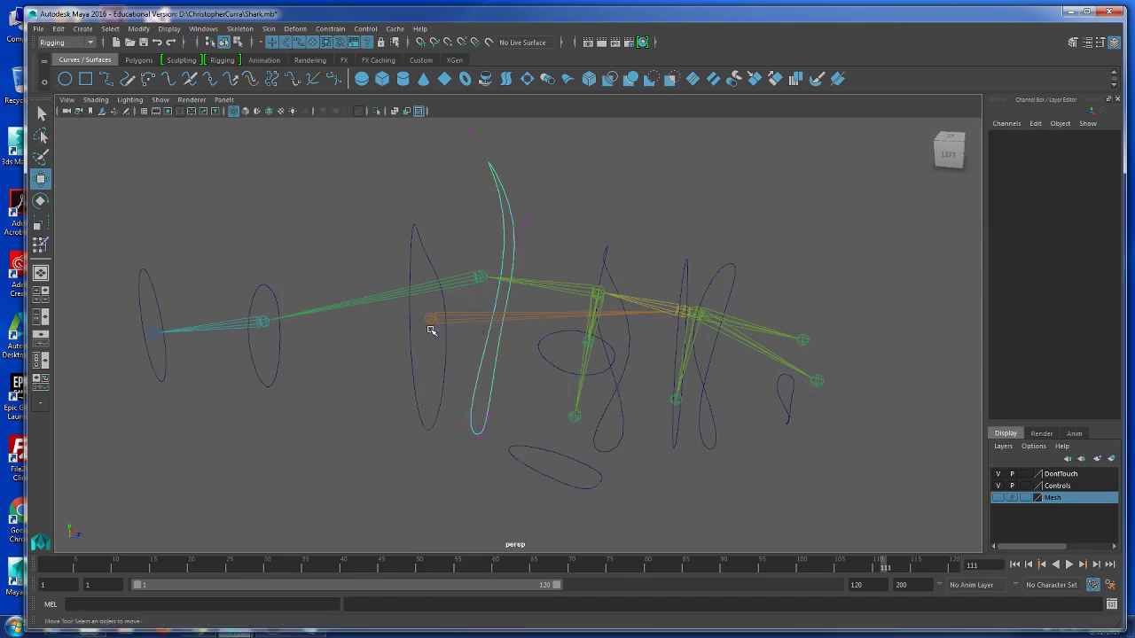
pyautogui.moveTo(482, 356); pyautogui.dragTo(436, 339, button='right')
pyautogui.moveTo(540, 152); pyautogui.dragTo(465, 243)
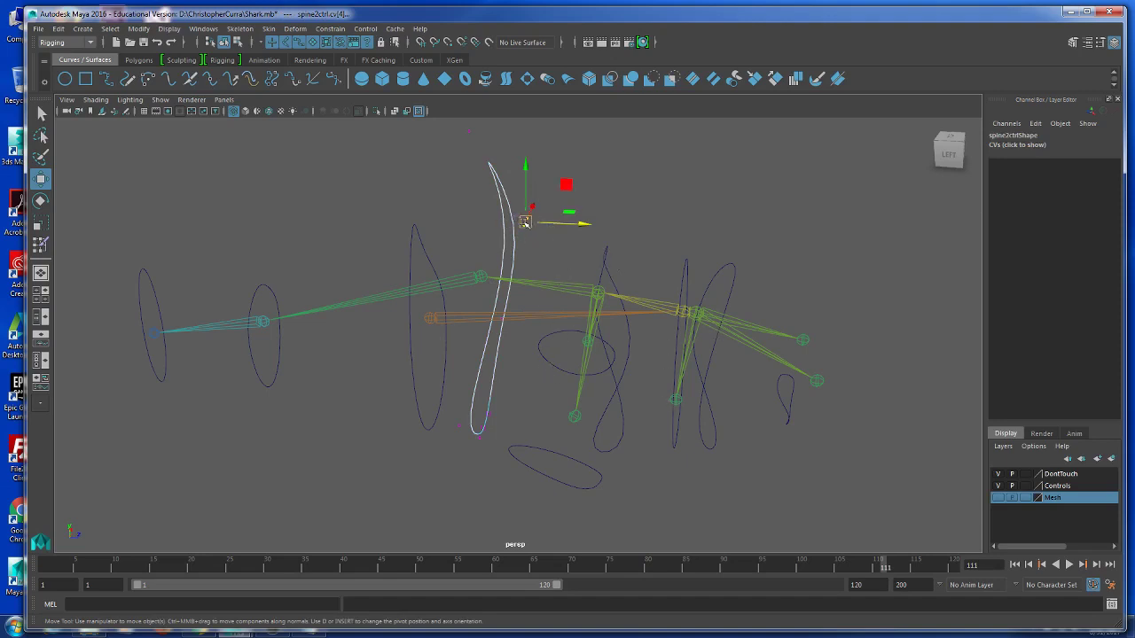
pyautogui.click(222, 42)
pyautogui.click(512, 180)
pyautogui.click(512, 180)
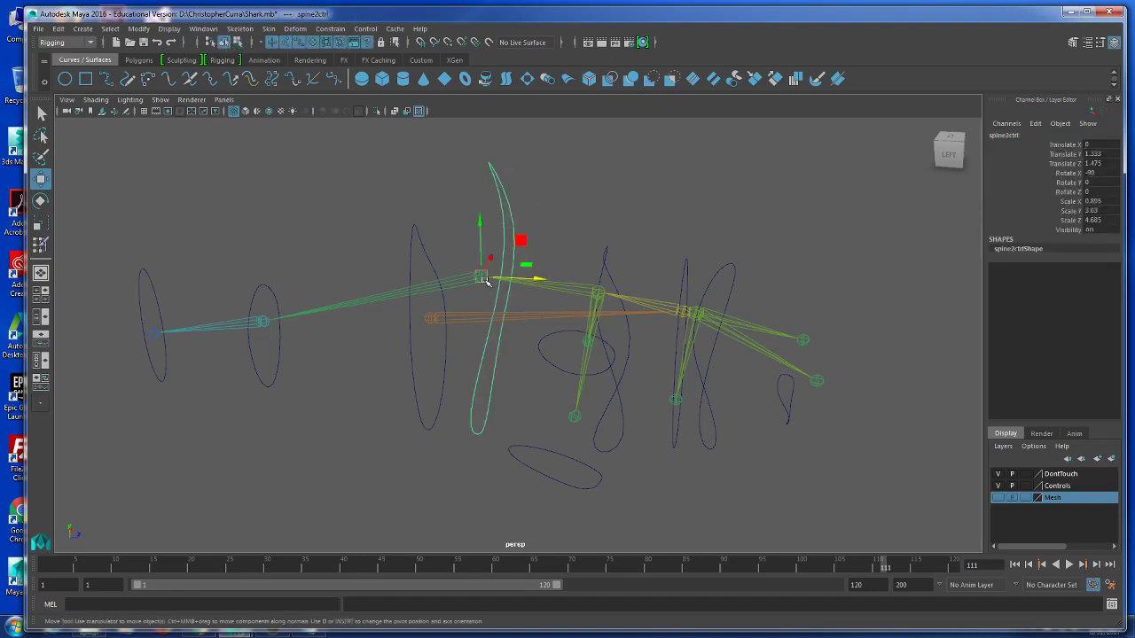
# - Go through the remaining controls from spine3ctrl to the tail, flippers, head and jaw, checking each pivot against its joint
pyautogui.click(406, 251)
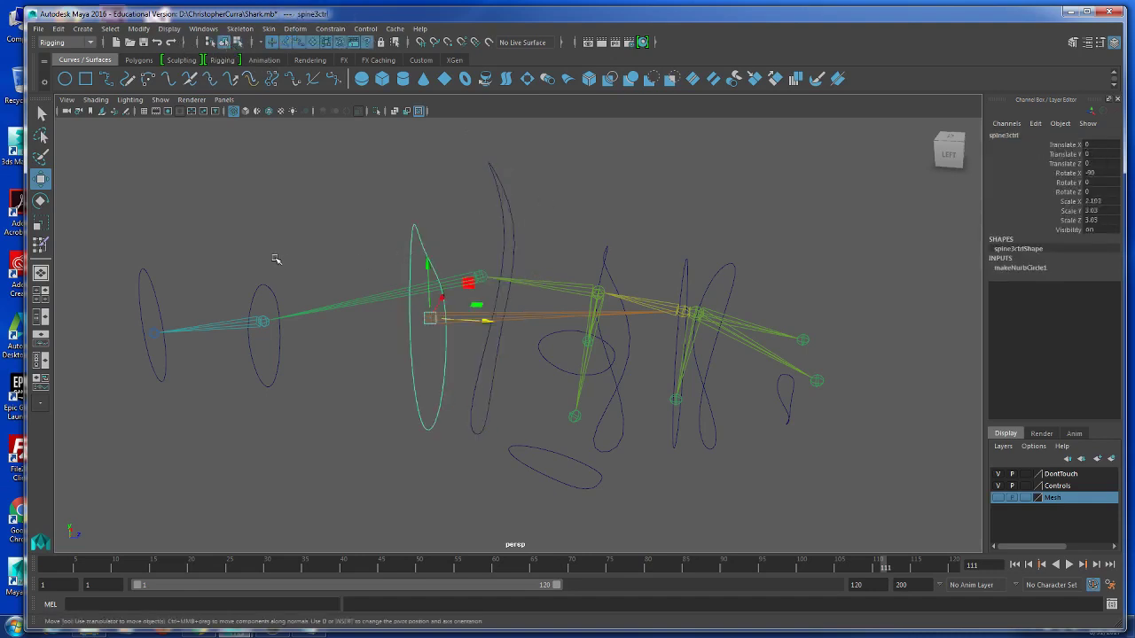
pyautogui.click(263, 282)
pyautogui.click(142, 304)
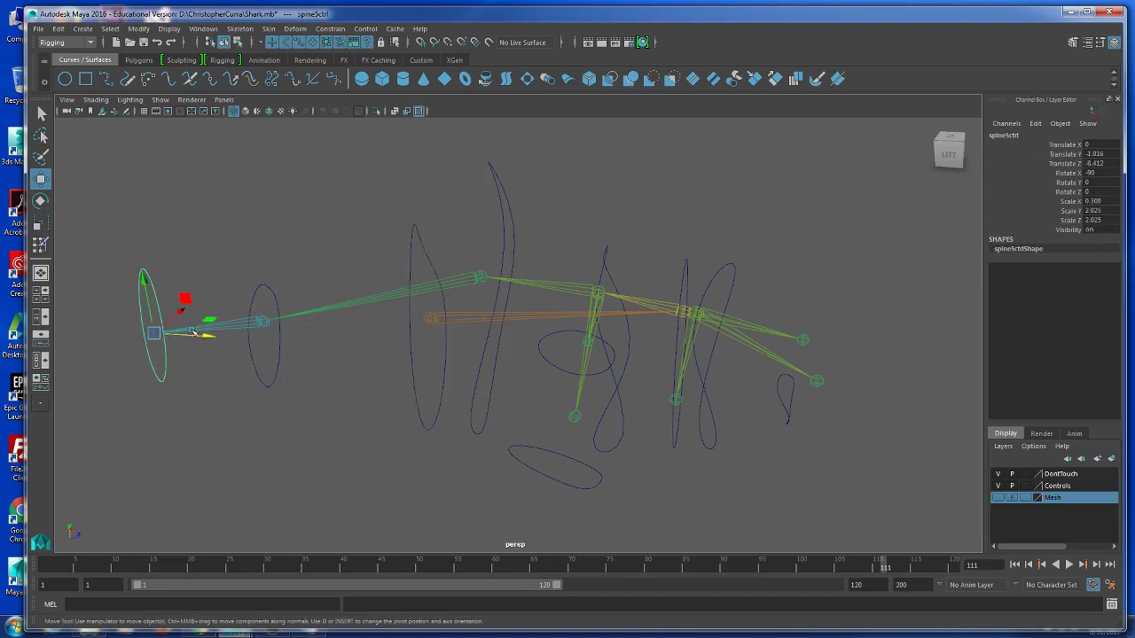
pyautogui.click(536, 451)
pyautogui.click(554, 334)
pyautogui.click(614, 251)
pyautogui.click(688, 257)
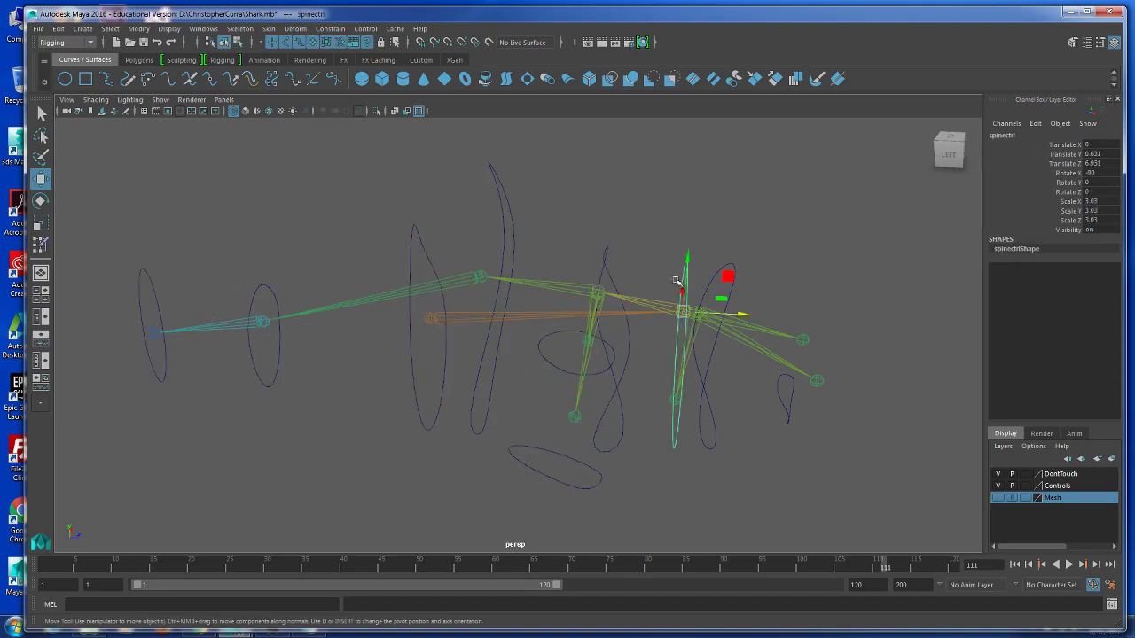
pyautogui.click(732, 267)
pyautogui.click(788, 409)
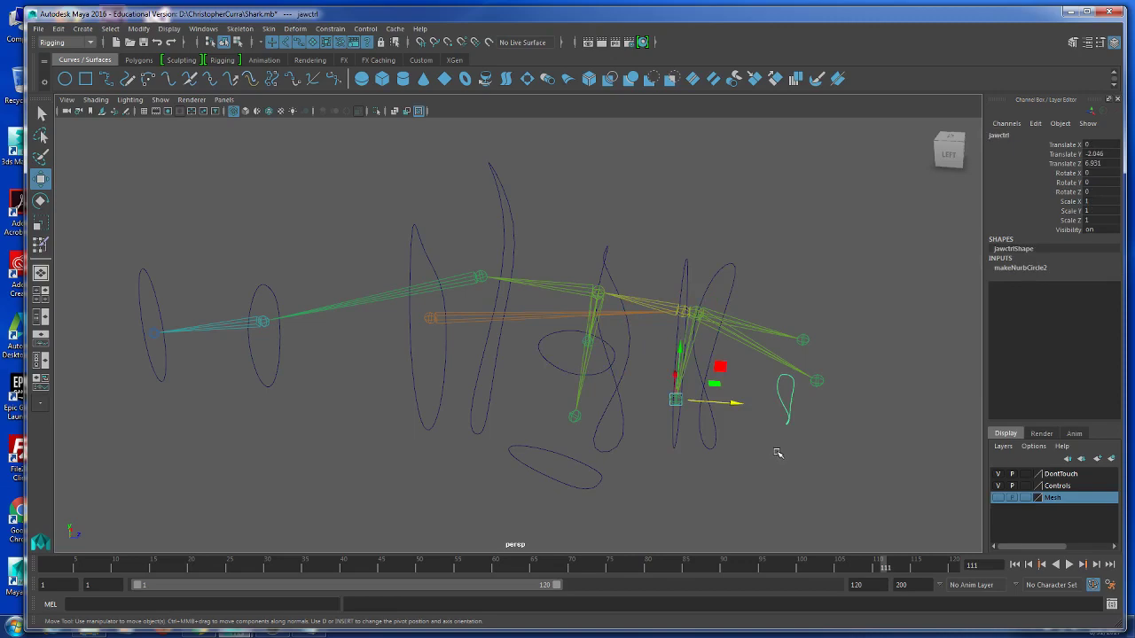
# - Clear the selection and save the scene with the finished controls
pyautogui.keyDown('alt'); pyautogui.moveTo(777, 453); pyautogui.dragTo(696, 457); pyautogui.keyUp('alt')
pyautogui.keyDown('alt'); pyautogui.moveTo(696, 458); pyautogui.dragTo(641, 446, button='middle'); pyautogui.keyUp('alt')
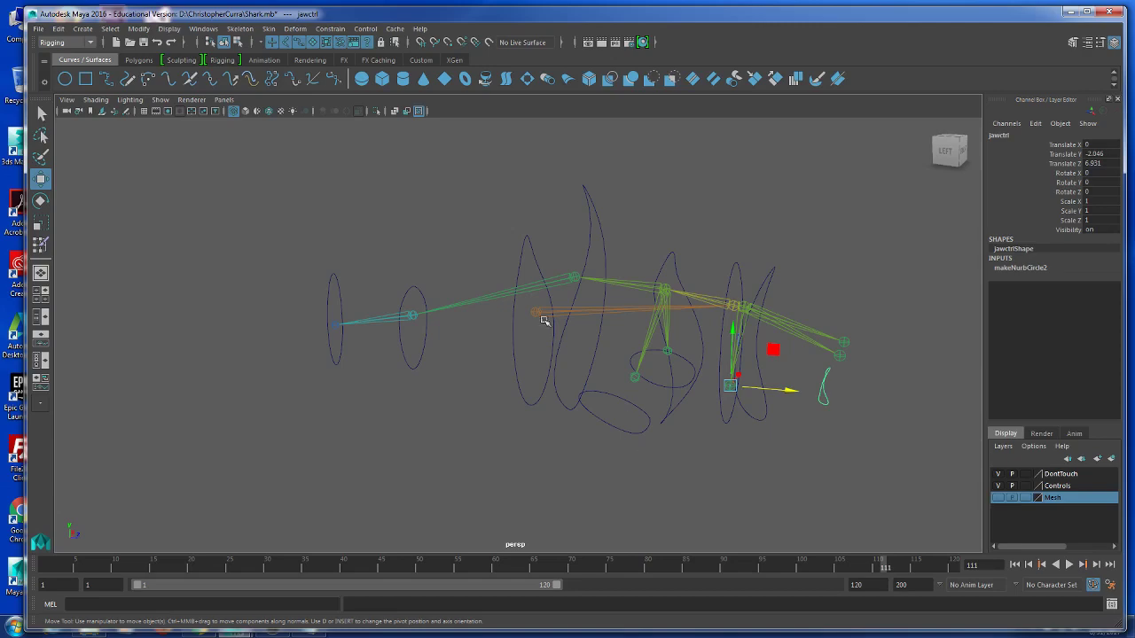
pyautogui.click(443, 399)
pyautogui.keyDown('alt'); pyautogui.moveTo(503, 434); pyautogui.dragTo(482, 434, button='middle'); pyautogui.keyUp('alt')
pyautogui.moveTo(482, 434)
pyautogui.keyDown('alt'); pyautogui.mouseDown()
pyautogui.moveTo(441, 417)
pyautogui.moveTo(398, 435)
pyautogui.moveTo(471, 422)
pyautogui.moveTo(497, 443)
pyautogui.mouseUp(); pyautogui.keyUp('alt')
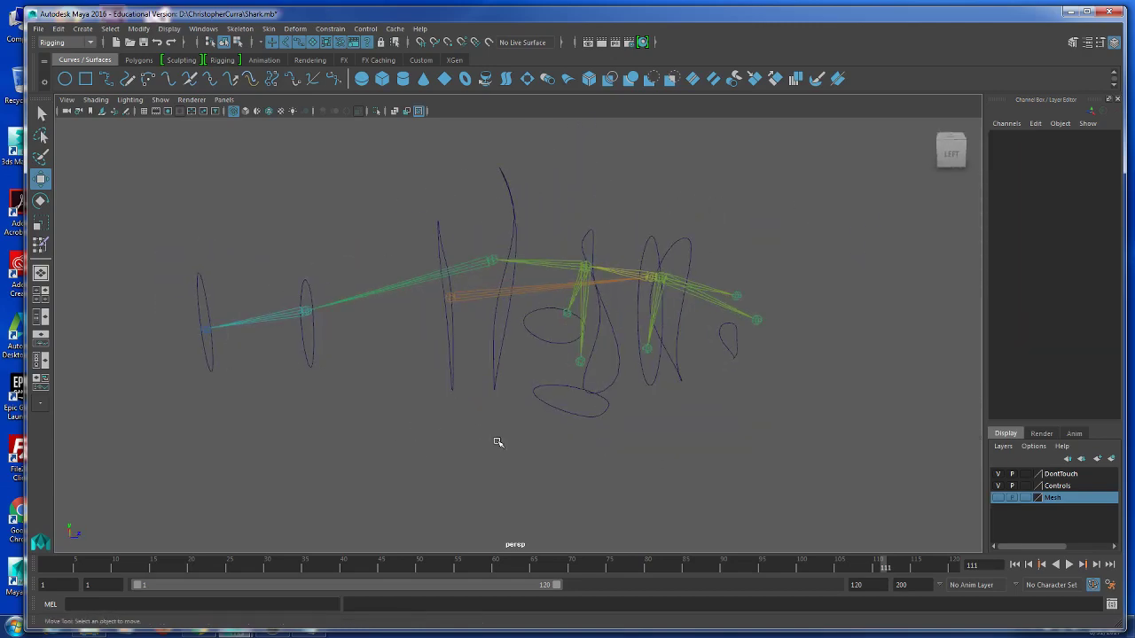
pyautogui.hotkey('ctrl', 's')
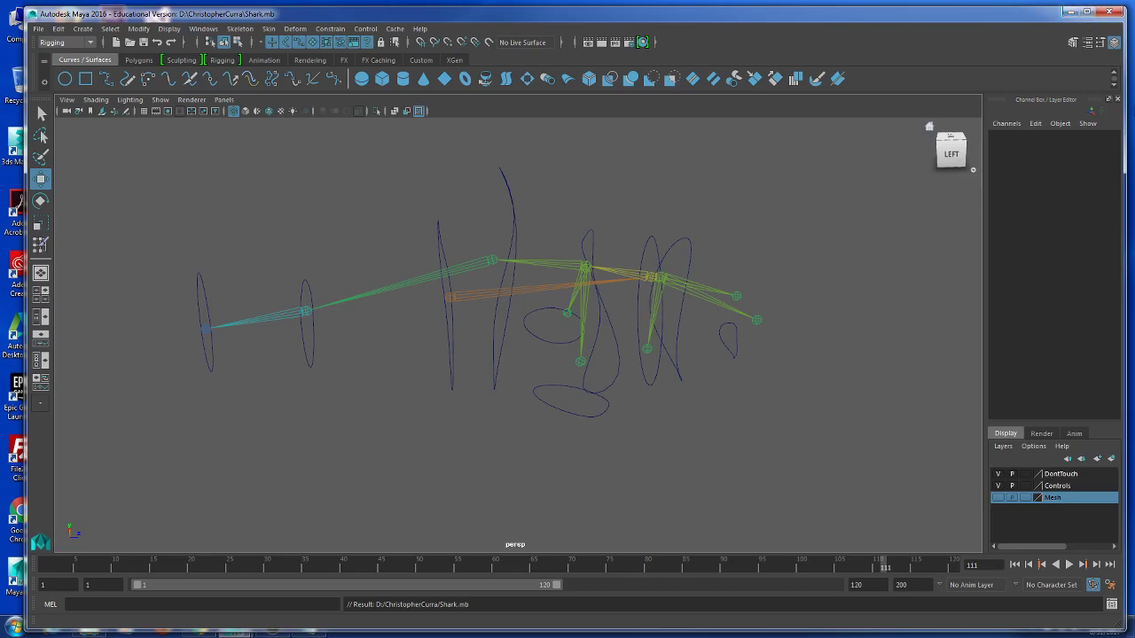
# - Minimise Maya and close the untitled Notepad note, then switch to OBS Studio
pyautogui.click(1068, 12)
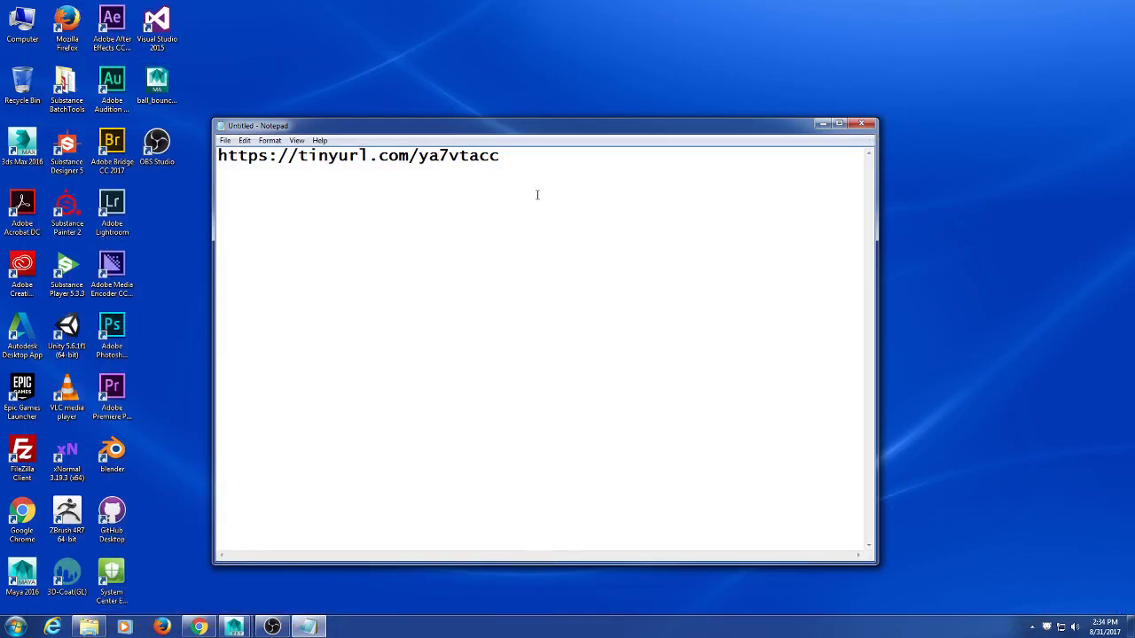
pyautogui.click(861, 124)
pyautogui.click(588, 314)
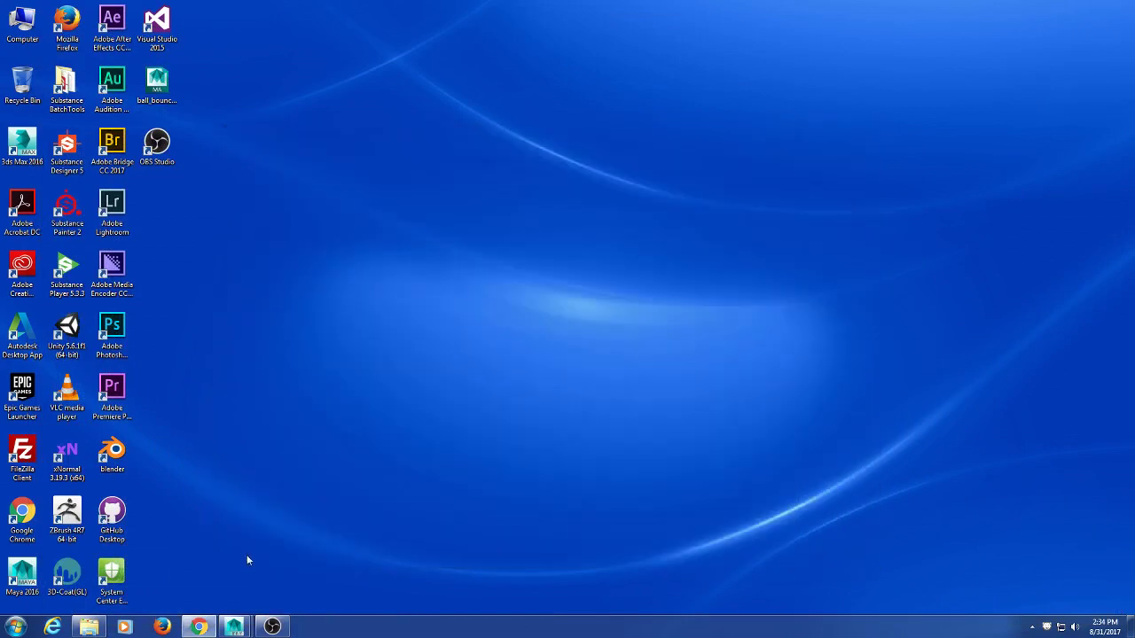
pyautogui.click(272, 627)
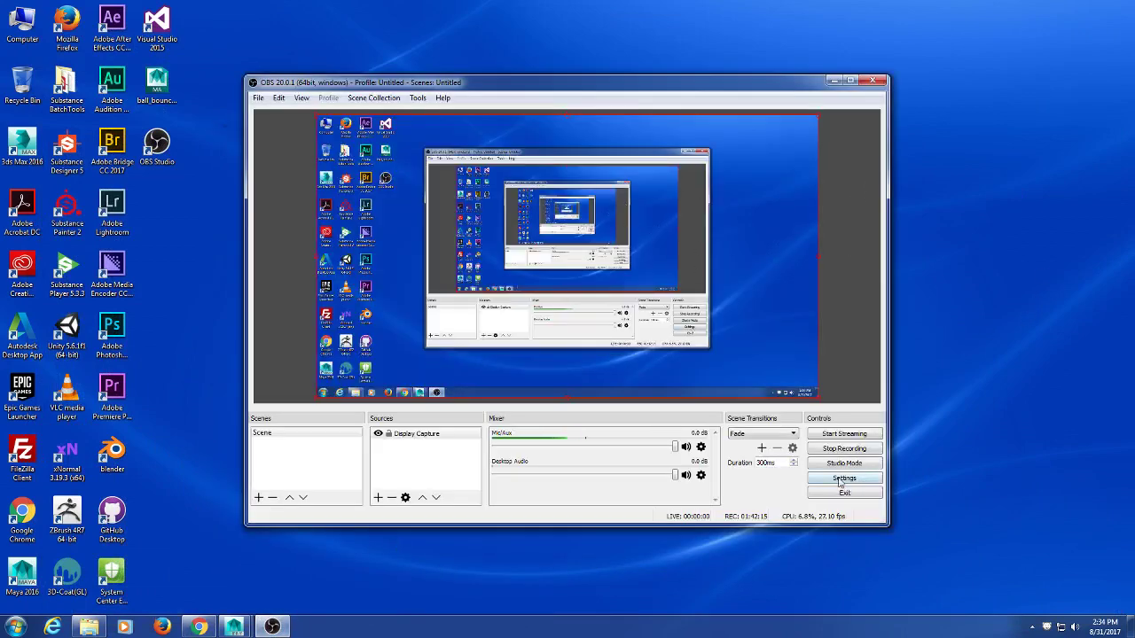